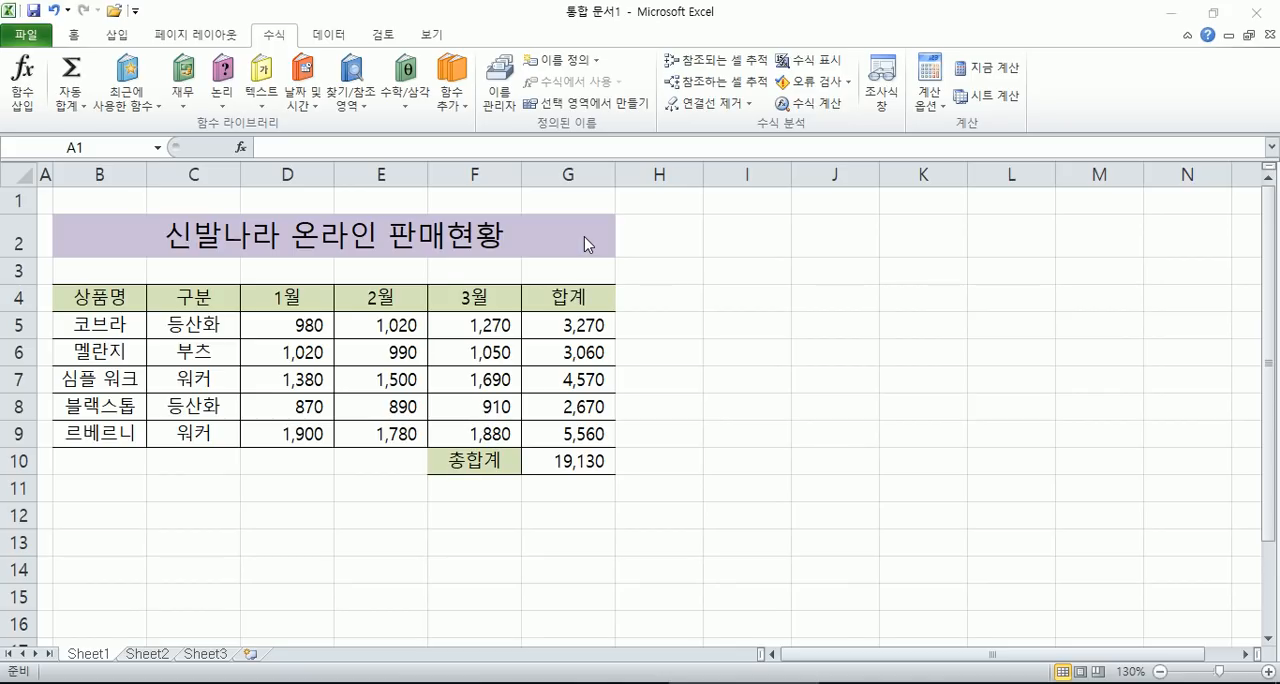
left_click_drag(74, 298, 558, 429)
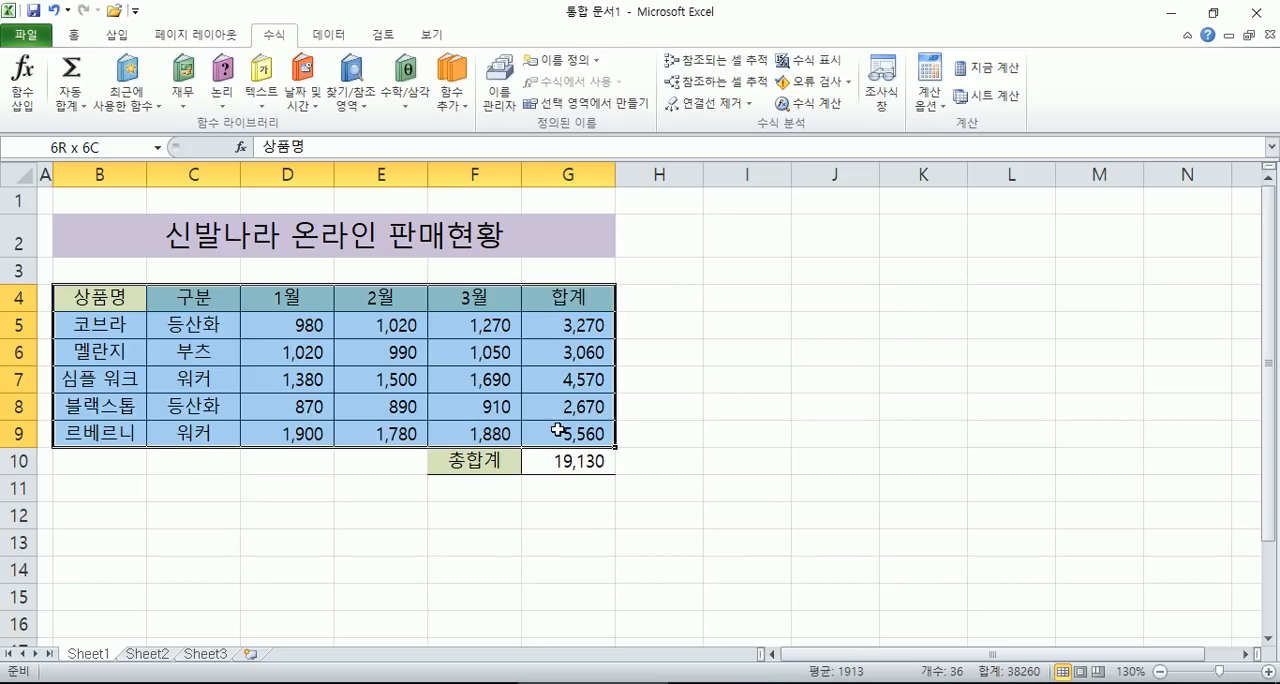
left_click_drag(311, 323, 552, 416)
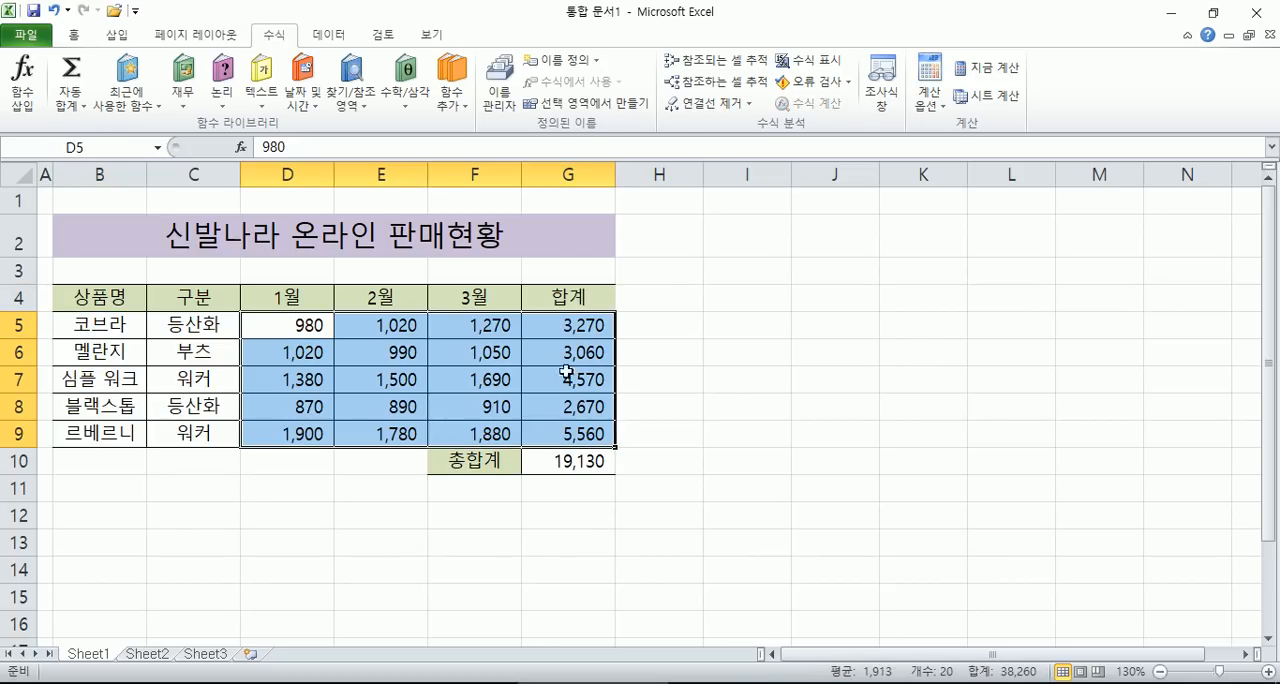
left_click(574, 327)
- Set the numbers in D5:G9 to the General format and reapply the comma style to the same range
left_click_drag(286, 326, 555, 433)
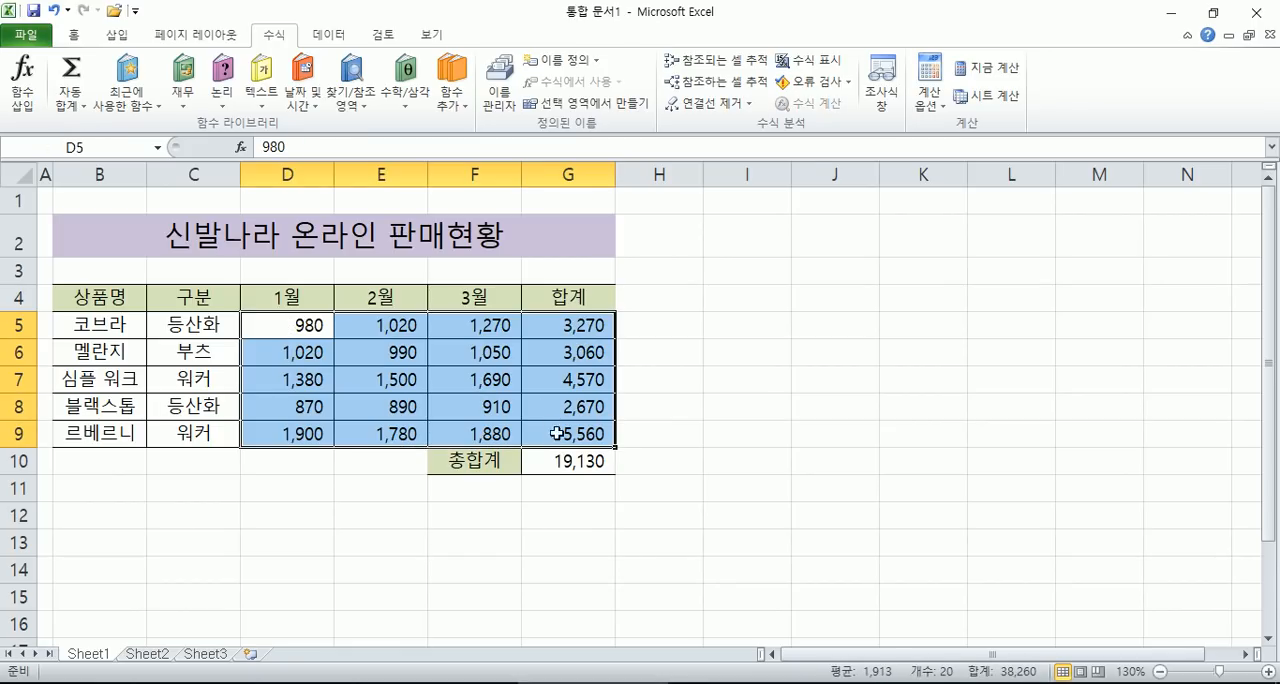
left_click(74, 34)
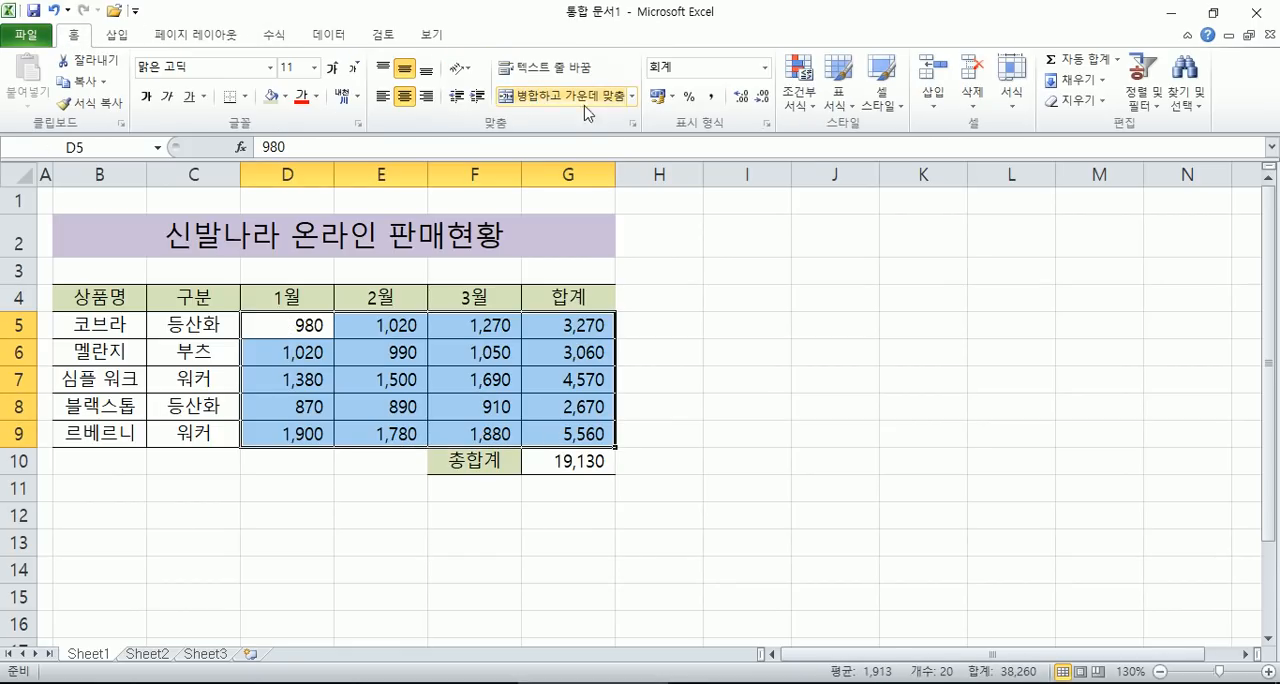
left_click(765, 67)
left_click(710, 97)
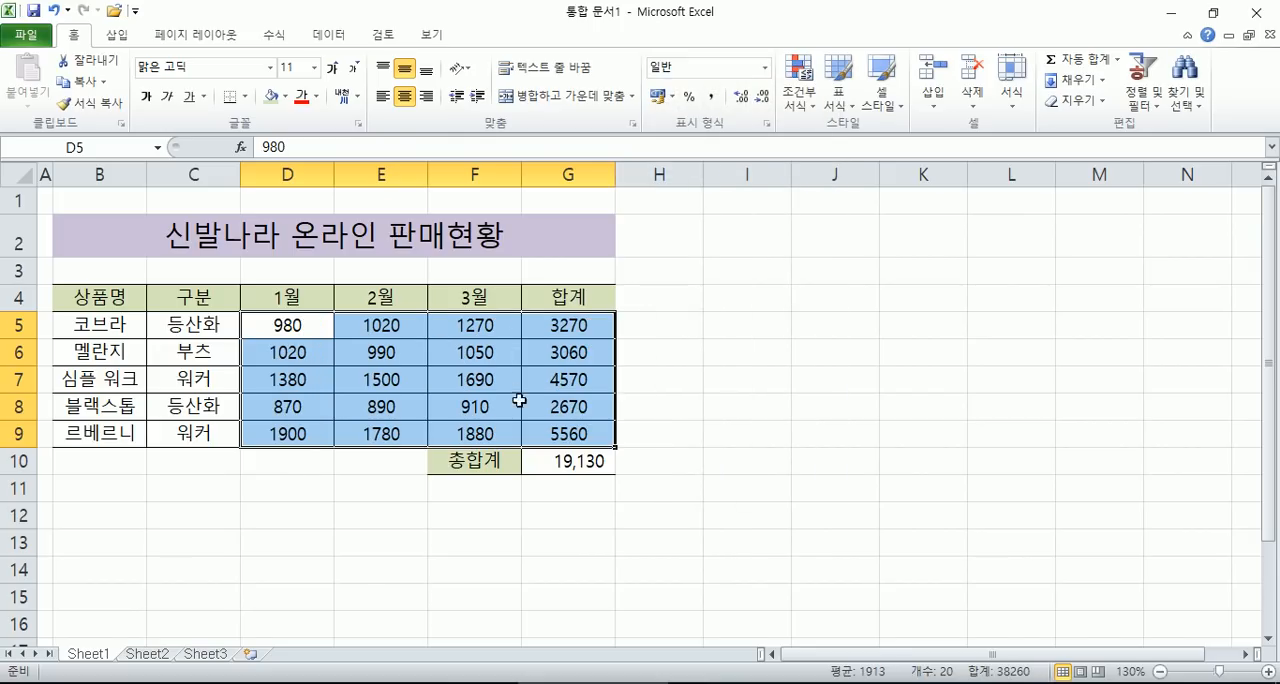
left_click(710, 96)
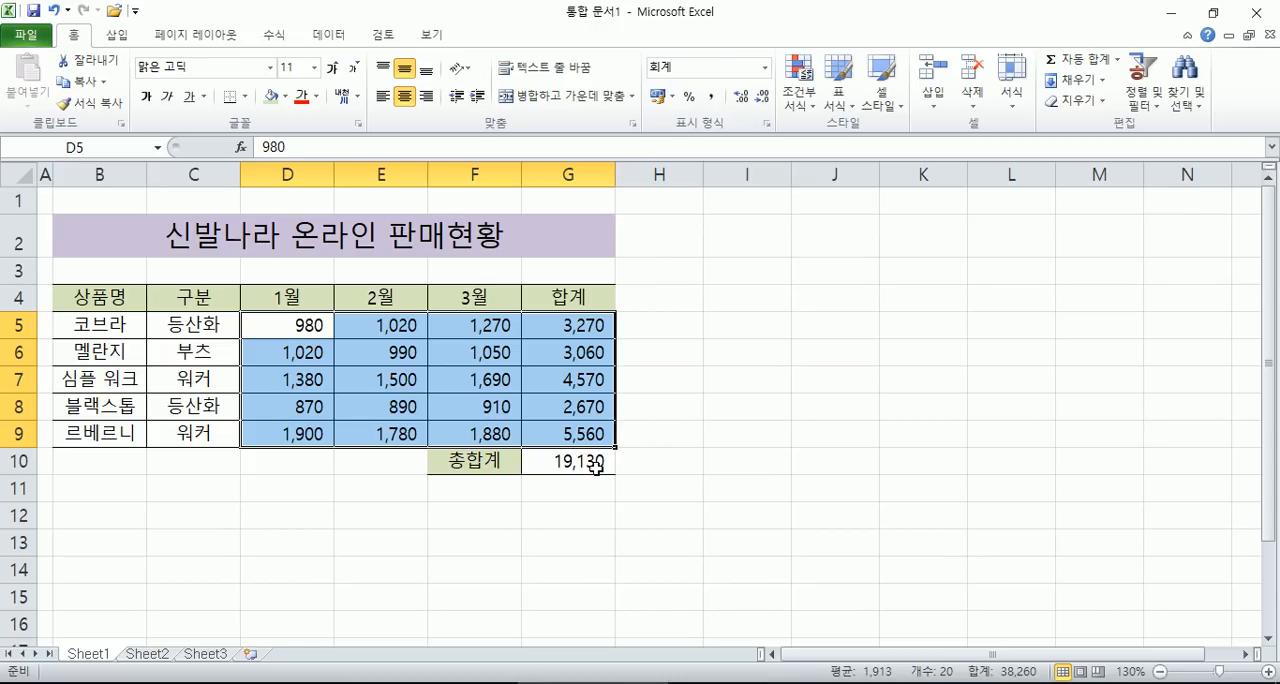
left_click(586, 388)
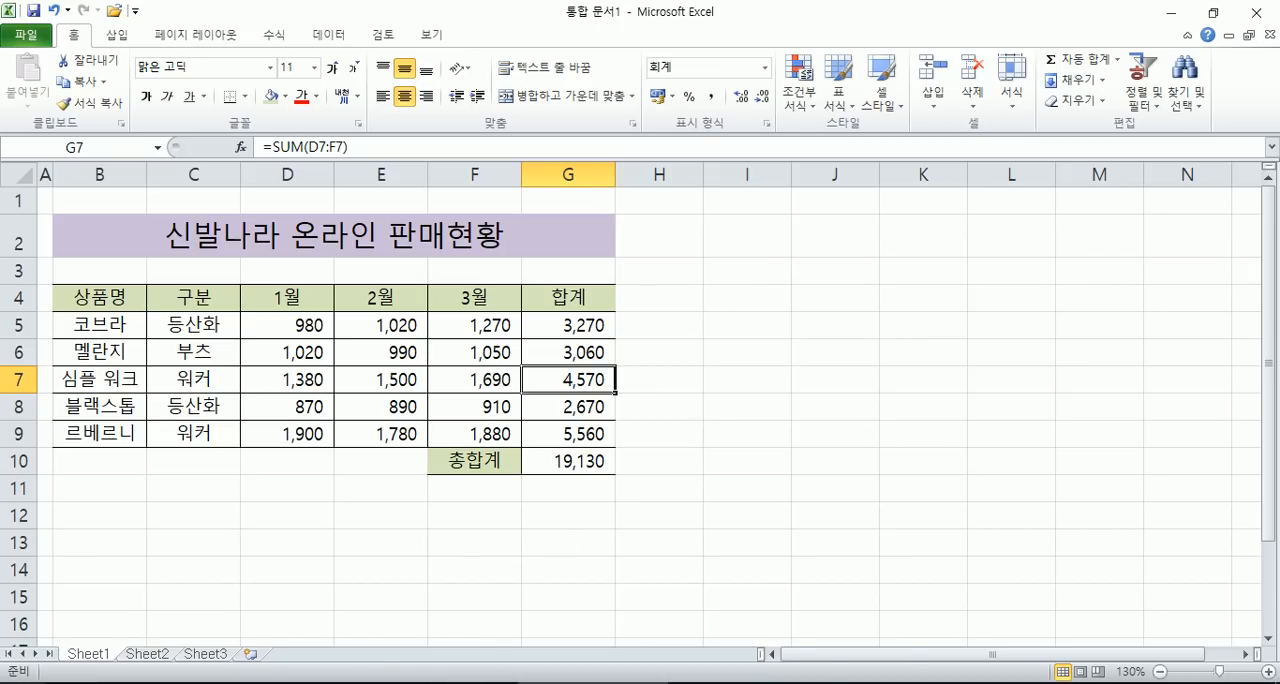
- Open Notepad (메모장) docked on the right half of the screen, with the Excel workbook maximized behind it
left_click(22, 683)
scroll(543, 546, "down", 3)
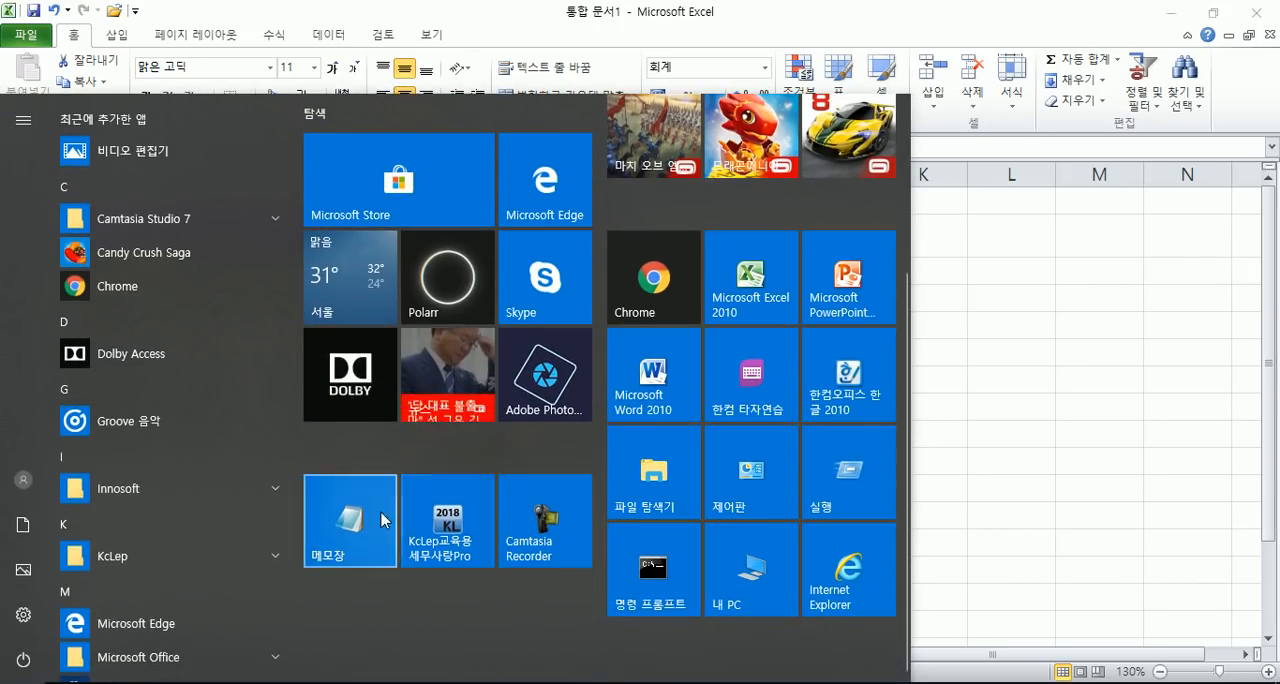
left_click(350, 520)
left_click_drag(255, 144, 1278, 3)
left_click_drag(1018, 25, 1279, 300)
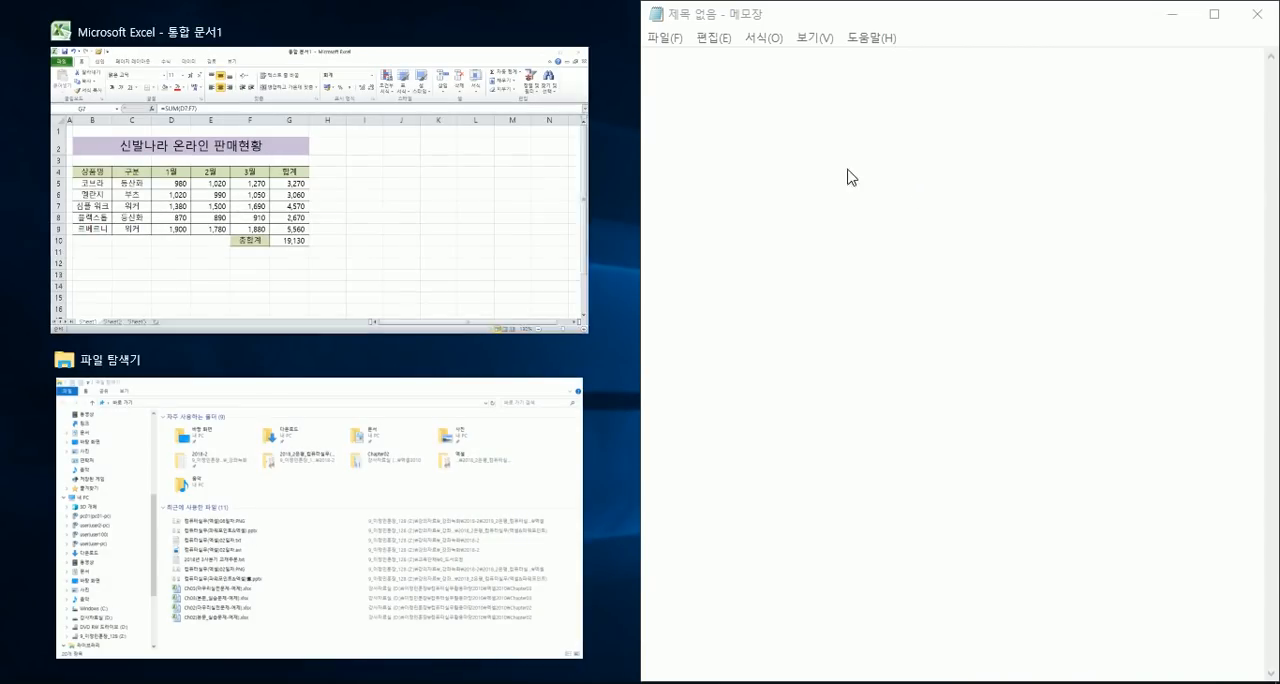
left_click(390, 153)
left_click(757, 82)
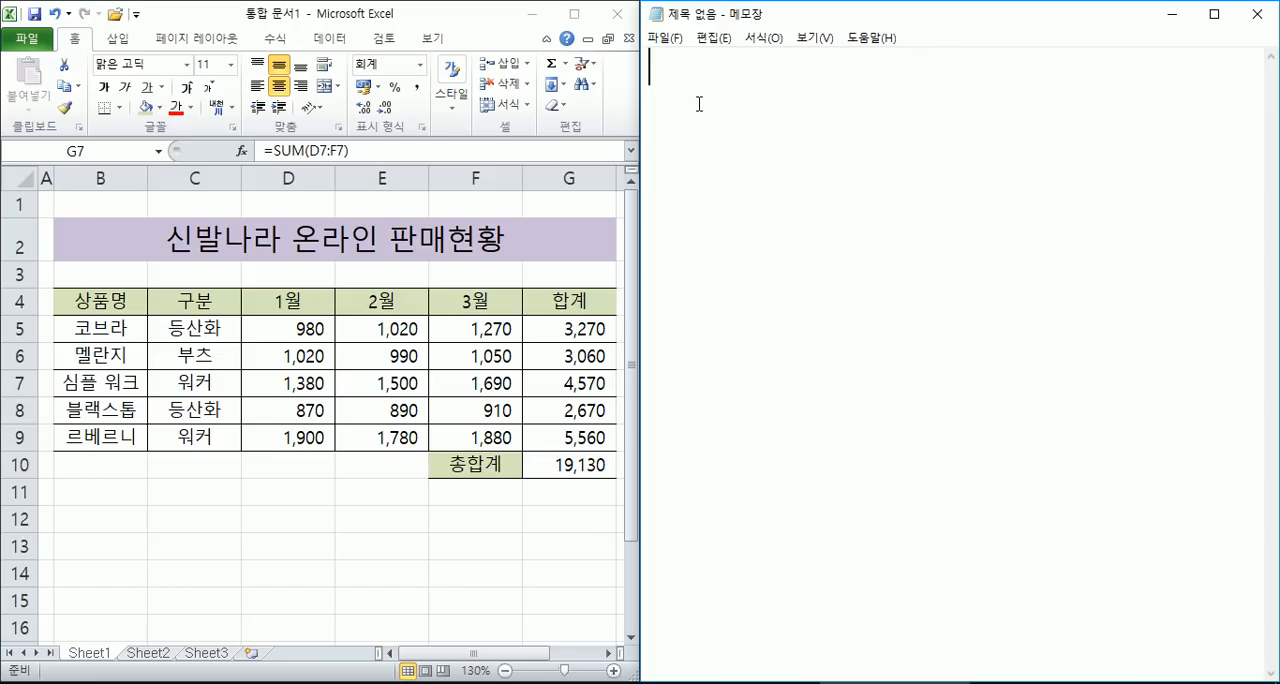
left_click(478, 17)
double_click(477, 17)
key("alt+Tab")
- Write the heading "이름 정의" on the first line of the note
type("일")
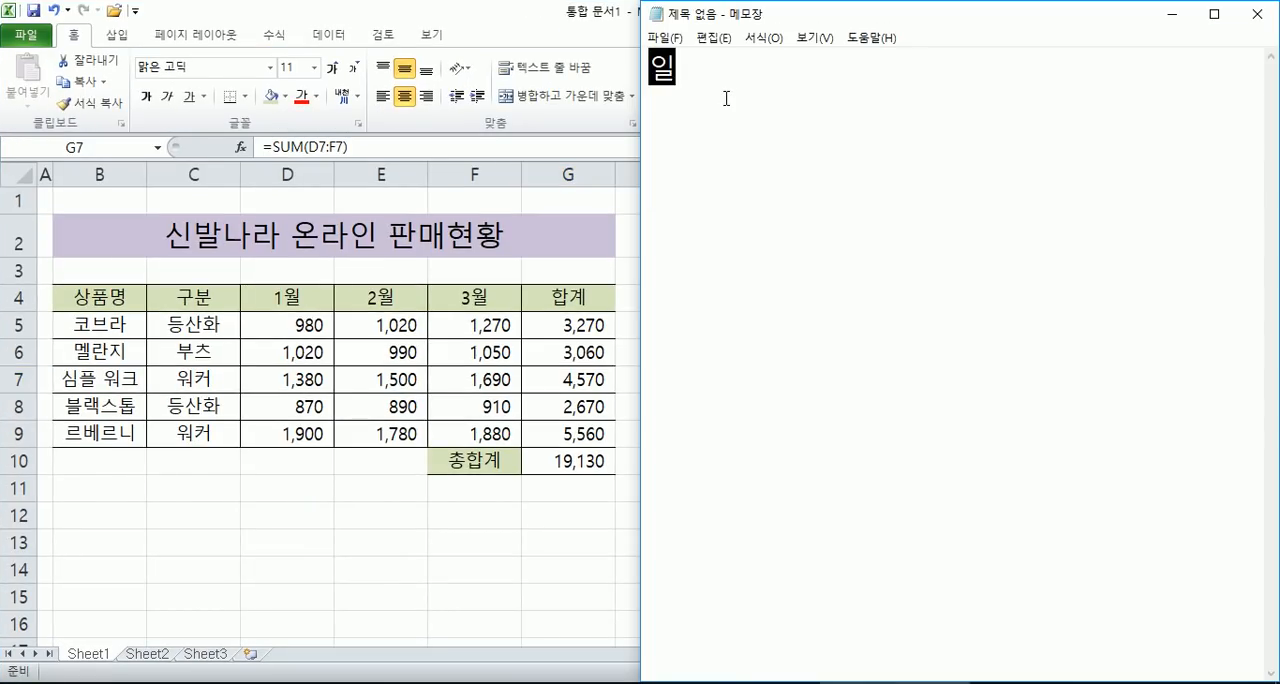
type("름정의")
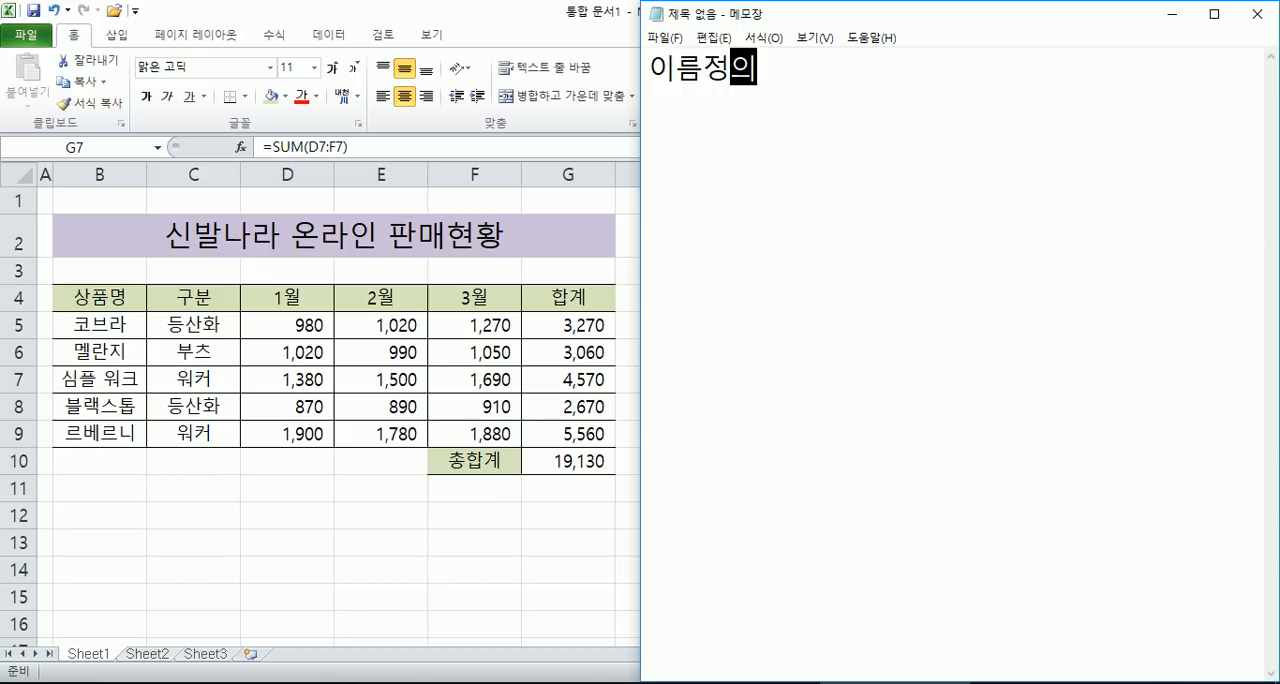
key("Left")
key("Left")
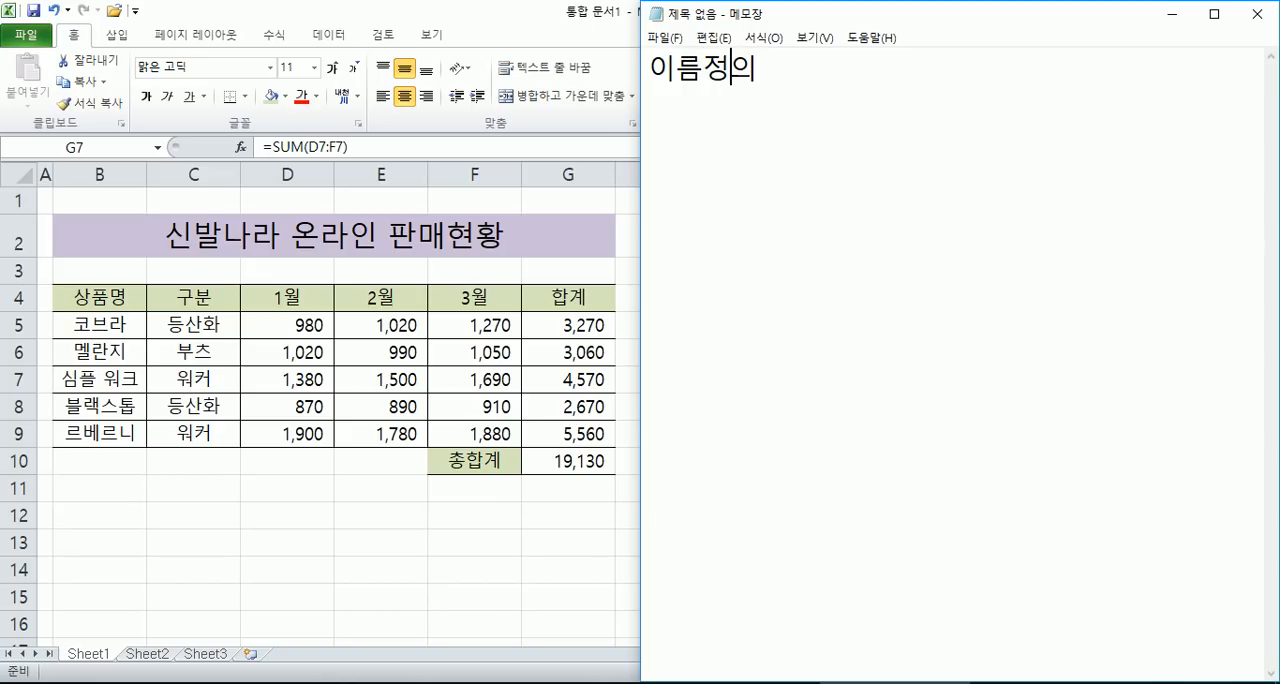
key("End")
key("Return")
- Add the line "엑셀에서 셀들마다 셀의 주소가 있습니다." below the heading
type("셀")
key("BackSpace")
type("엑셀에서 ㅅ")
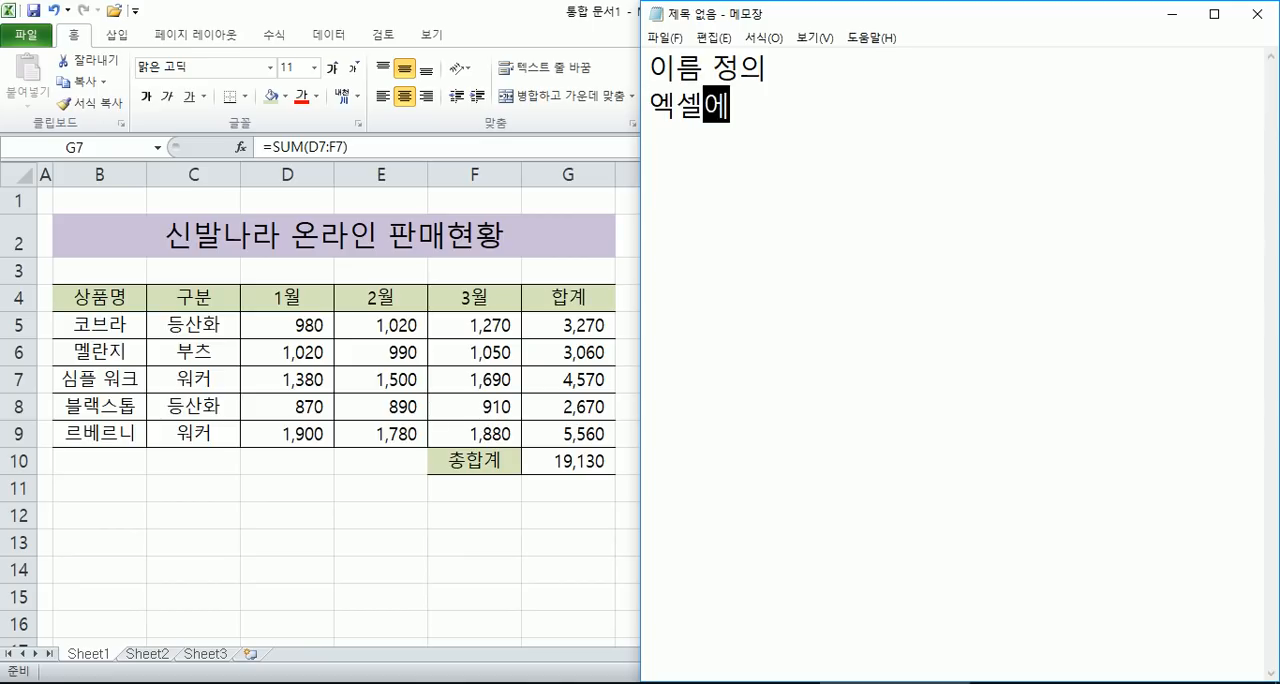
key("BackSpace")
key("BackSpace")
type("세ㅐㄹ")
key("BackSpace")
key("BackSpace")
key("BackSpace")
type("새")
key("BackSpace")
type("ㅔㄹ들만ㅏ 셀의 ")
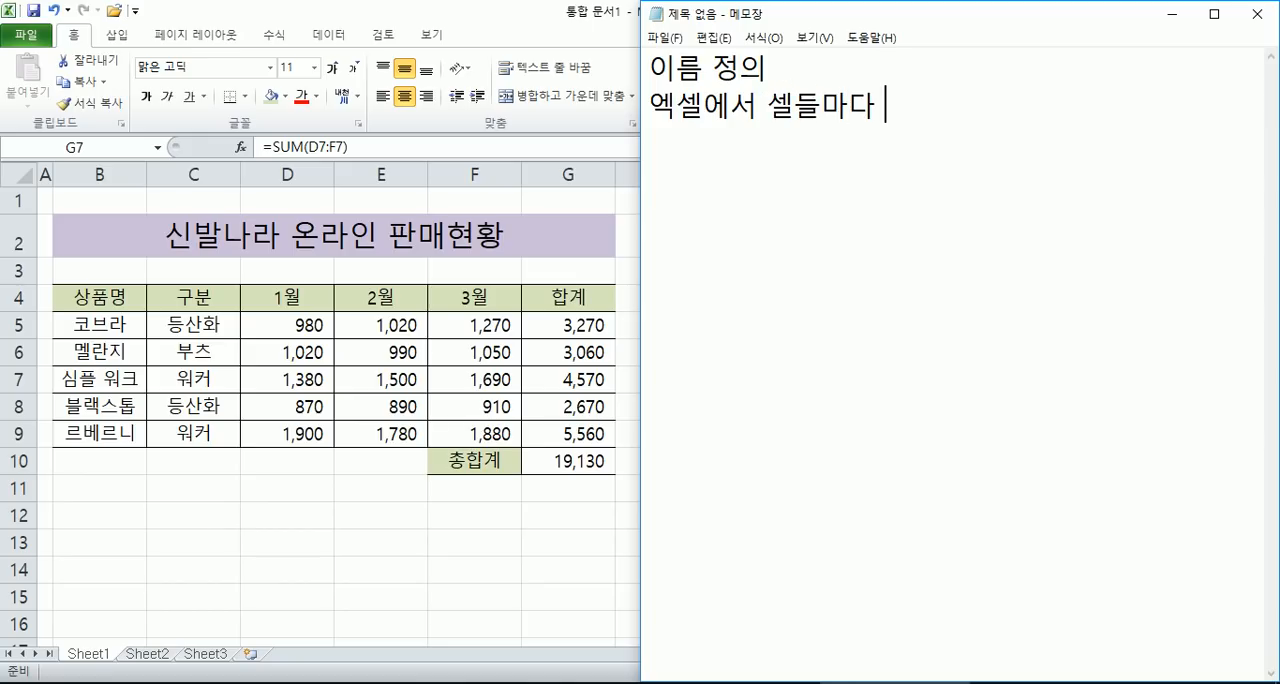
type("주")
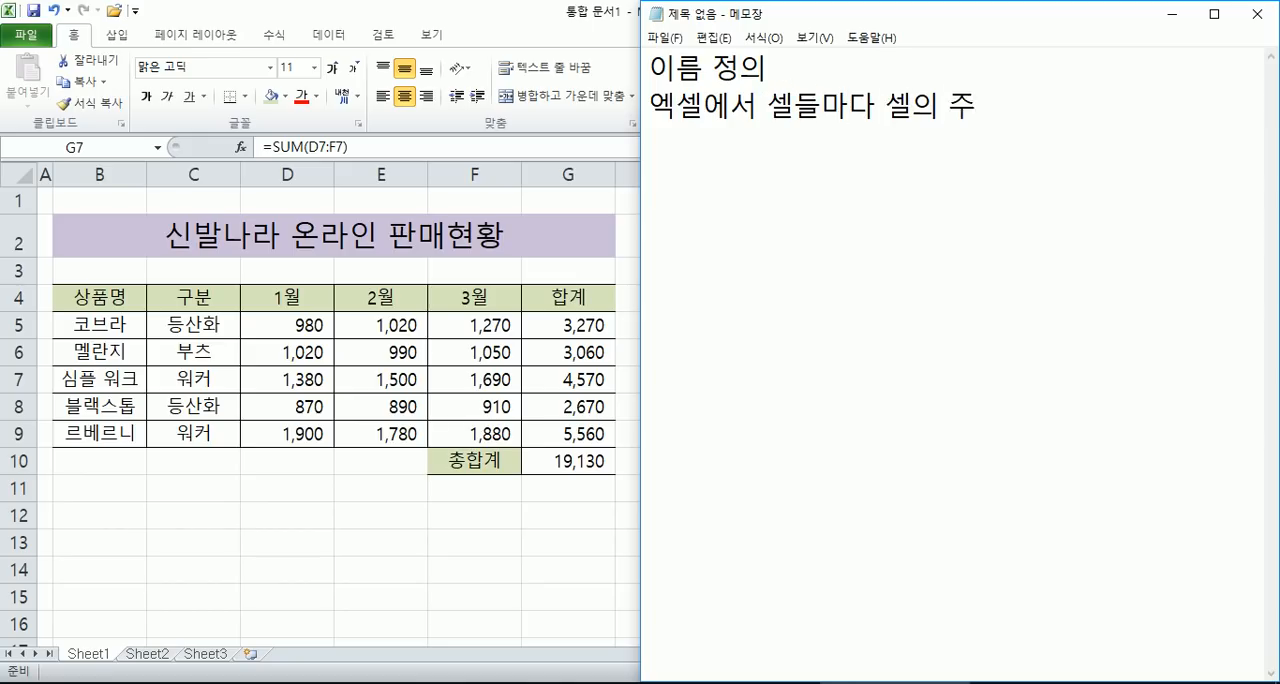
type("소가 있습니다.")
key("Return")
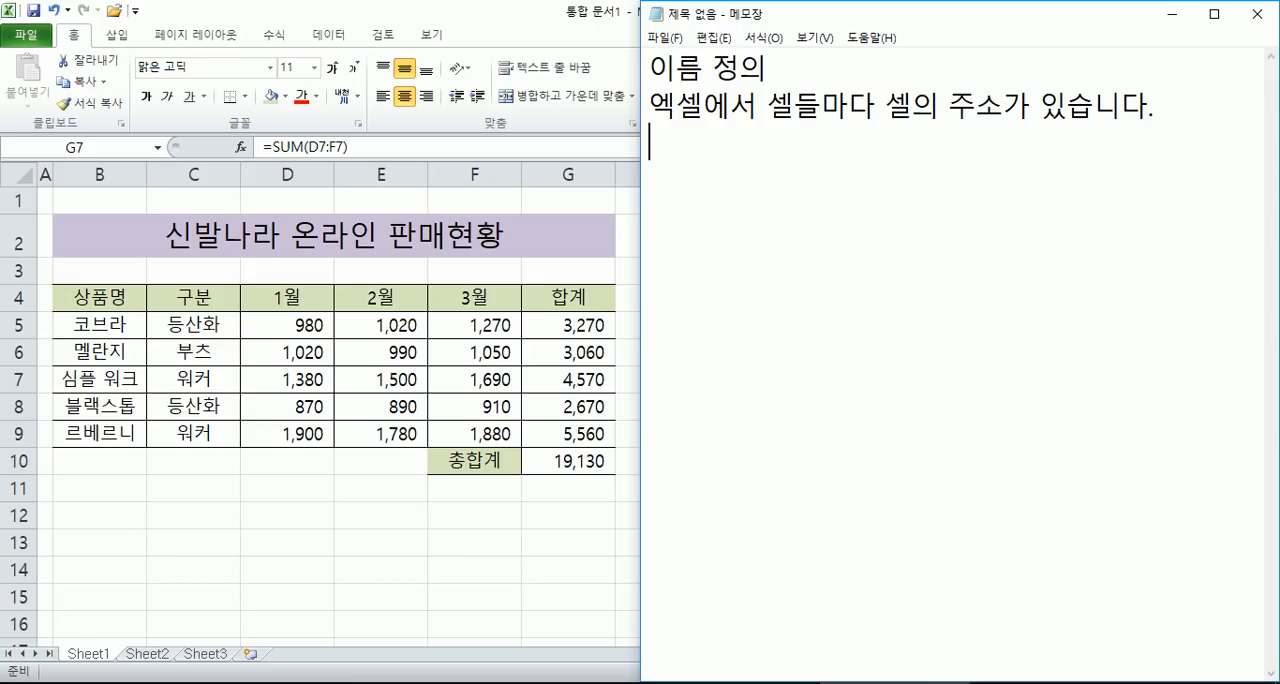
- Add the line "셀의 주소로 계산, 처리" to the note
type("셀의 주소")
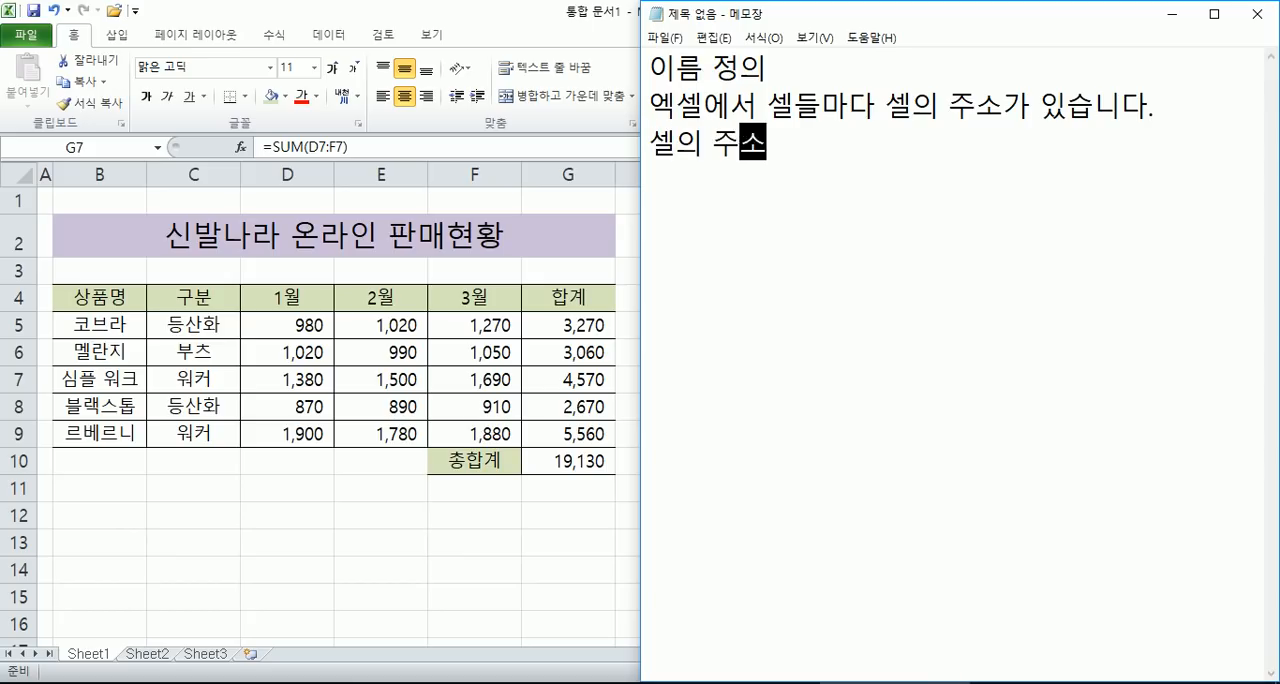
type("로 계산")
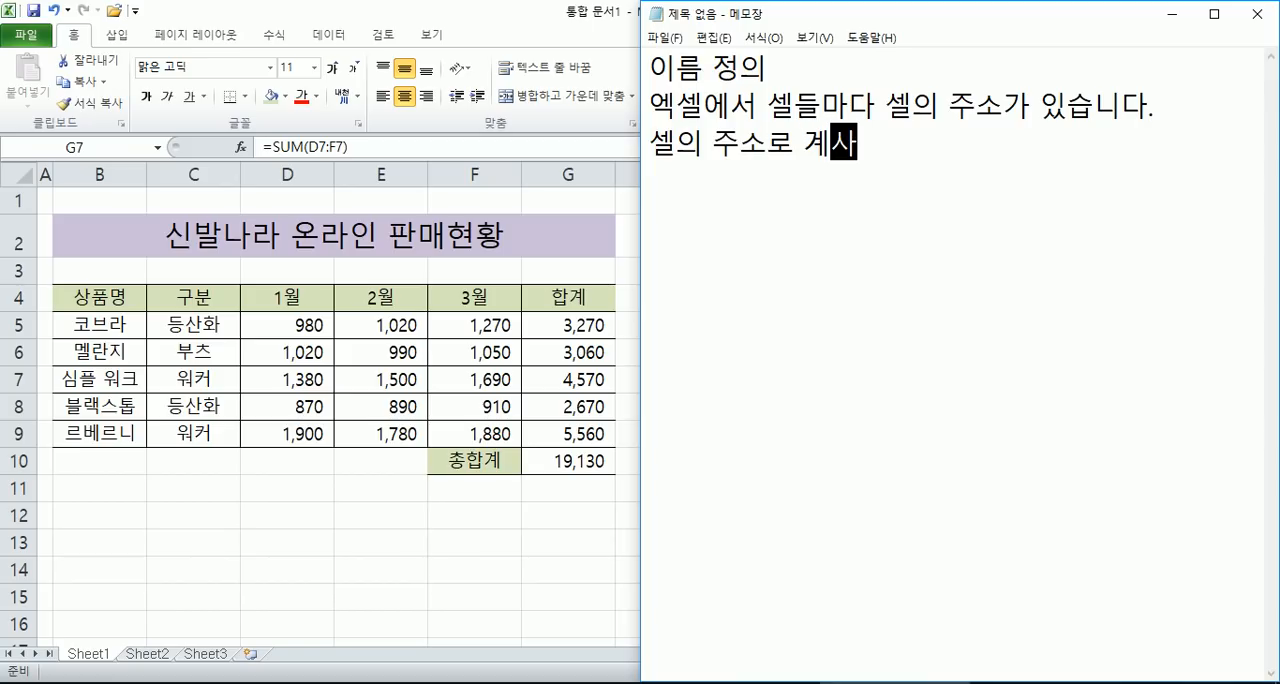
type(", 처리")
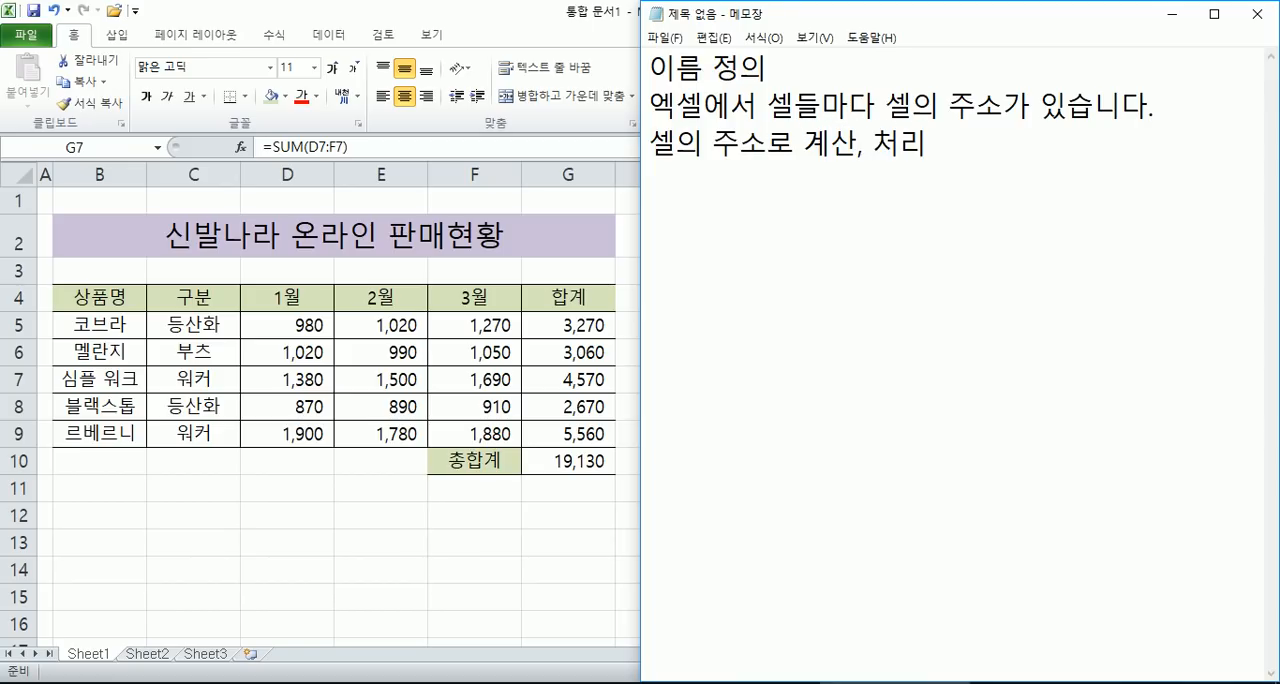
key("Return")
- Add the line "그러나 불편한 경우가 발생한다." followed by a blank line
type("그러")
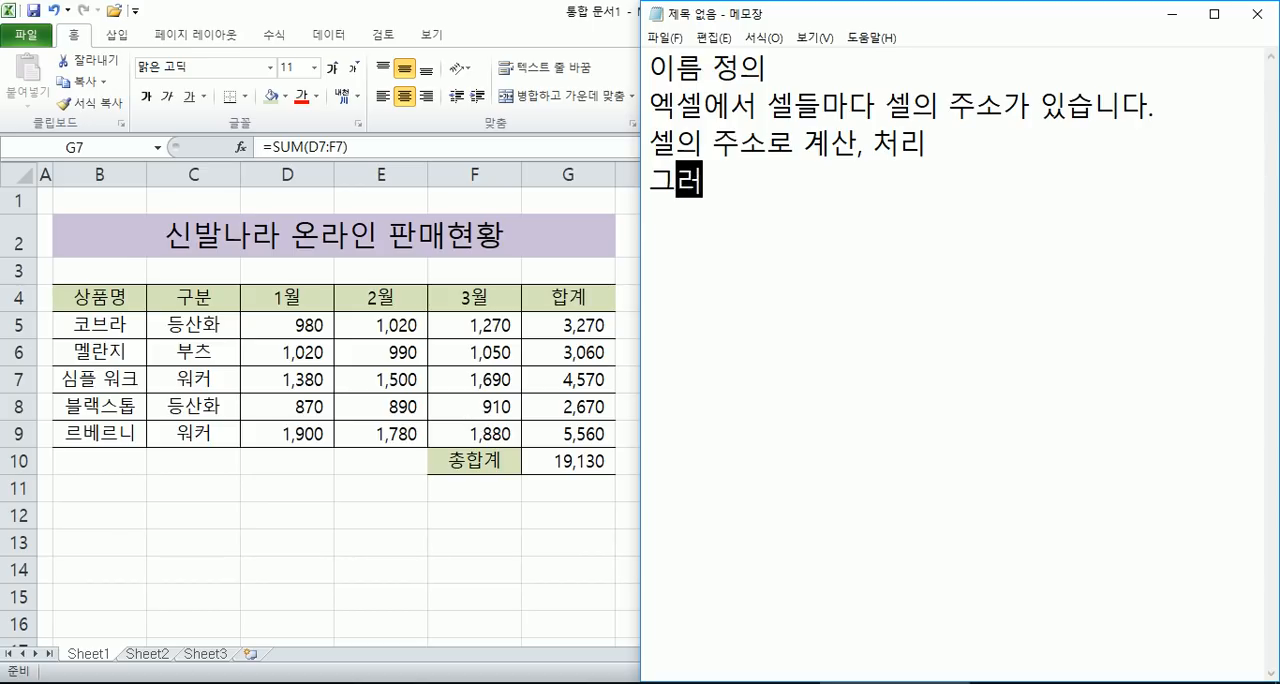
type("나 불편하")
type("ㄴ")
type("ㄱ")
key("BackSpace")
type("경우가 발생한다.")
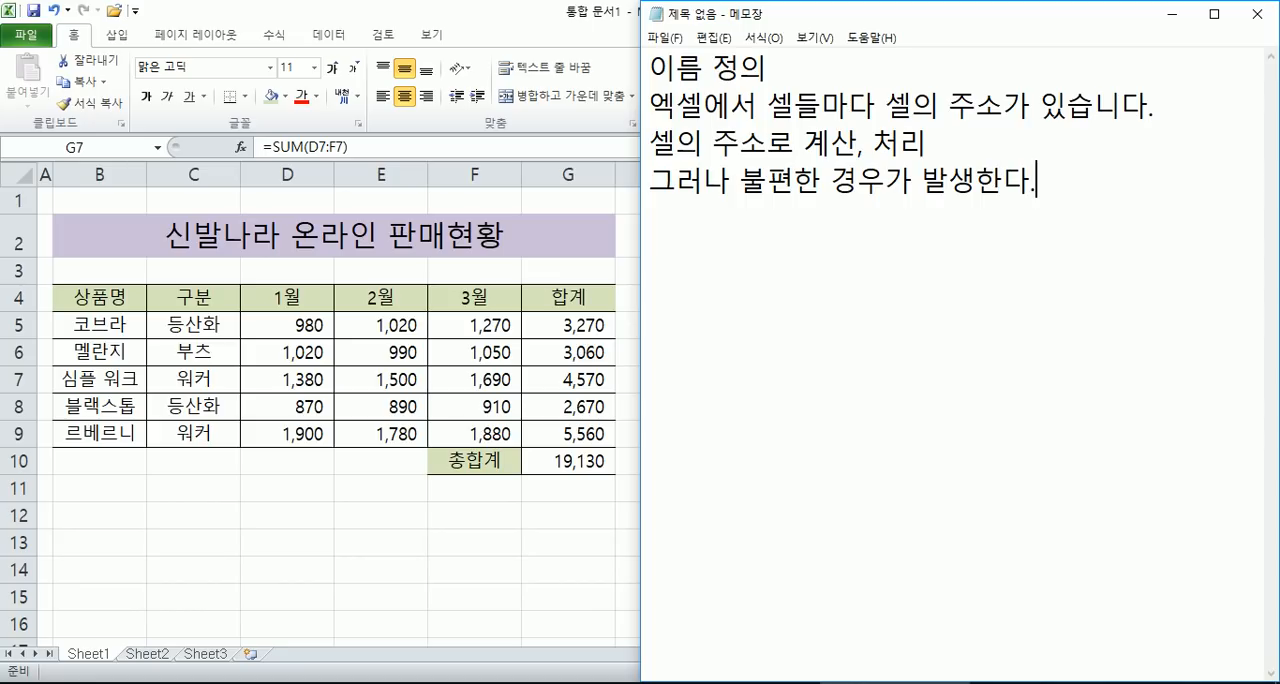
key("Return")
- Start a new paragraph in the note with the line "셀에도 이름을 정의하자"
key("Return")
type("셀에도 이름을 정의하자")
- Add two lines reading "셀 하나에 이름을 정의할 수 있고," and "셀 여러개를 한꺼번에 이름을 정의할 수 있다."
key("Return")
type("셀 하나에 이름을 정의할 수 ㅇ있고,")
key("Return")
type("셀 여러개를 한꺼번에 이름을 정의할 수 있다.")
key("Return")
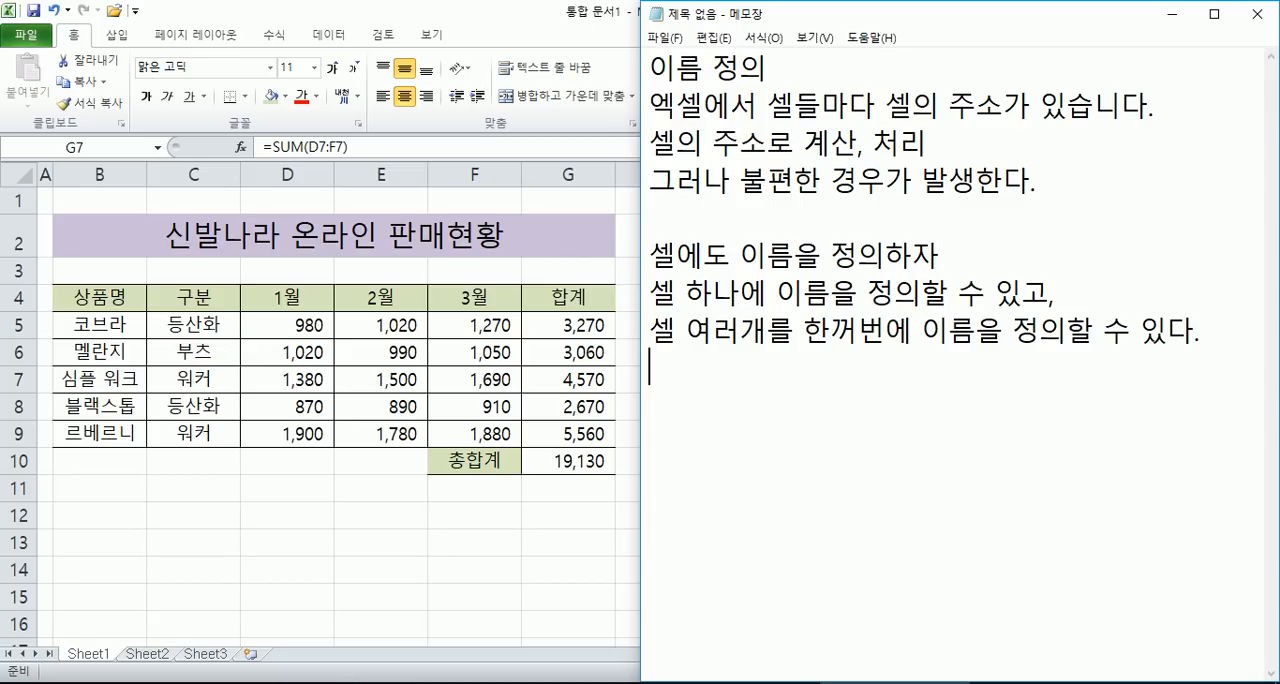
- Switch to the Excel workbook and examine the monthly values of the 코브라 row and of each month's column
left_click(175, 322)
left_click_drag(266, 323, 515, 333)
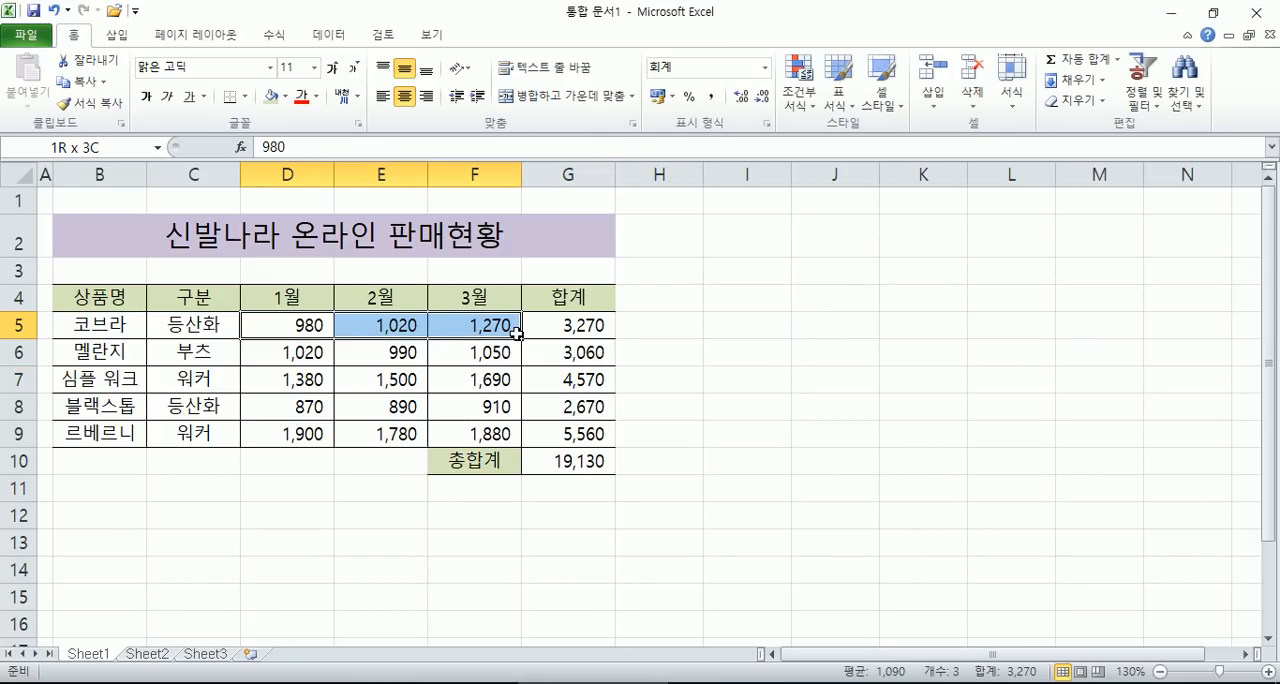
left_click_drag(515, 333, 515, 333)
left_click_drag(282, 328, 266, 435)
left_click_drag(389, 323, 382, 424)
left_click_drag(480, 323, 470, 386)
- Enter the formula =SUM(D5:D9) in cell D17 to total the 1월 values
scroll(451, 384, "down", 5)
left_click(304, 236)
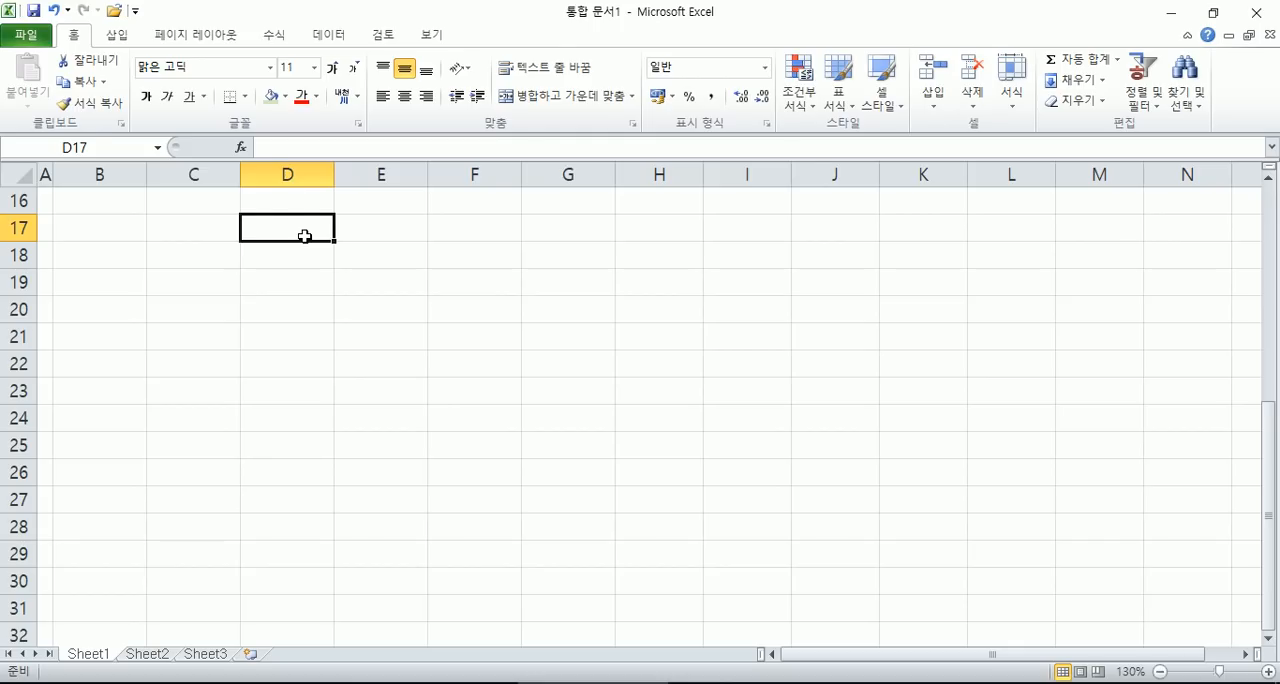
type("=SUM(")
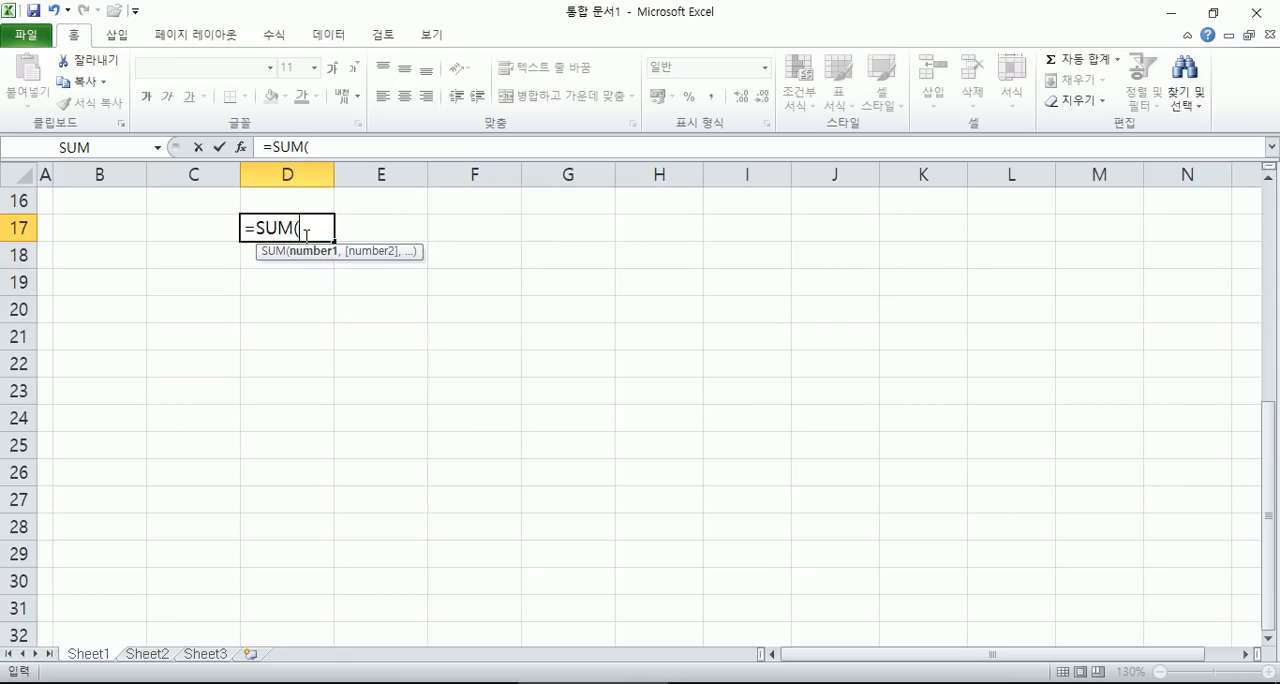
scroll(306, 236, "up", 5)
left_click_drag(290, 325, 290, 433)
scroll(386, 409, "down", 1)
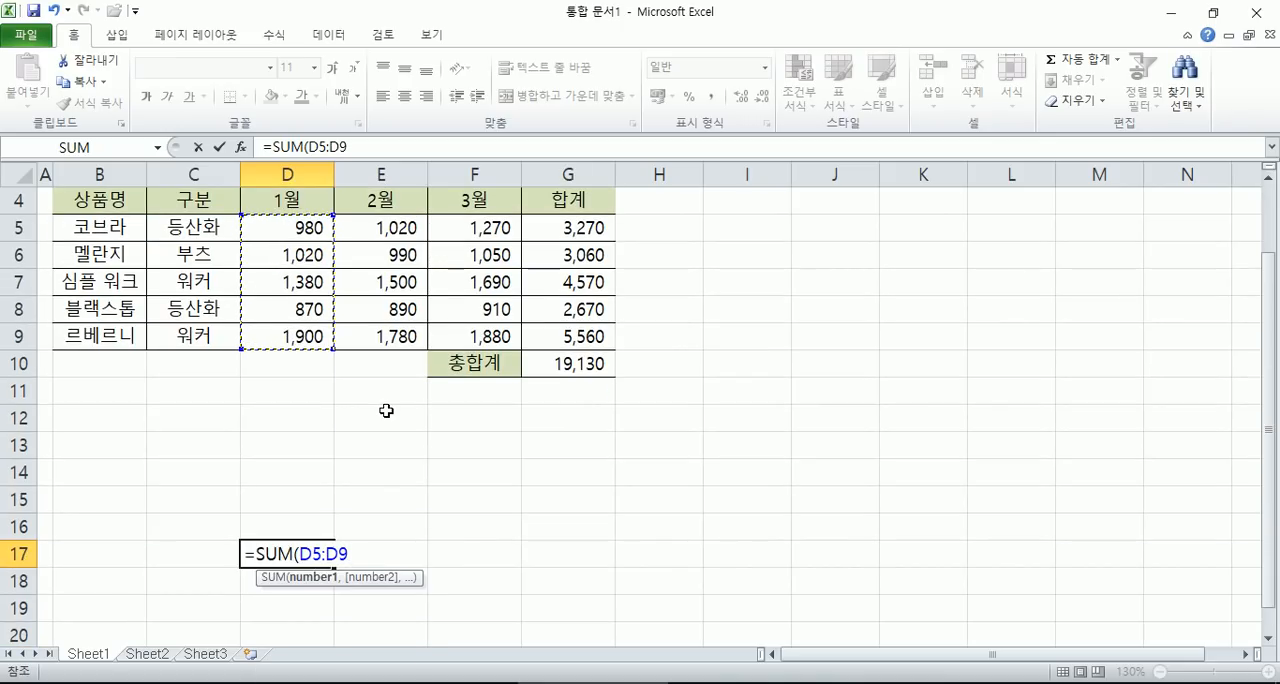
scroll(386, 410, "down", 1)
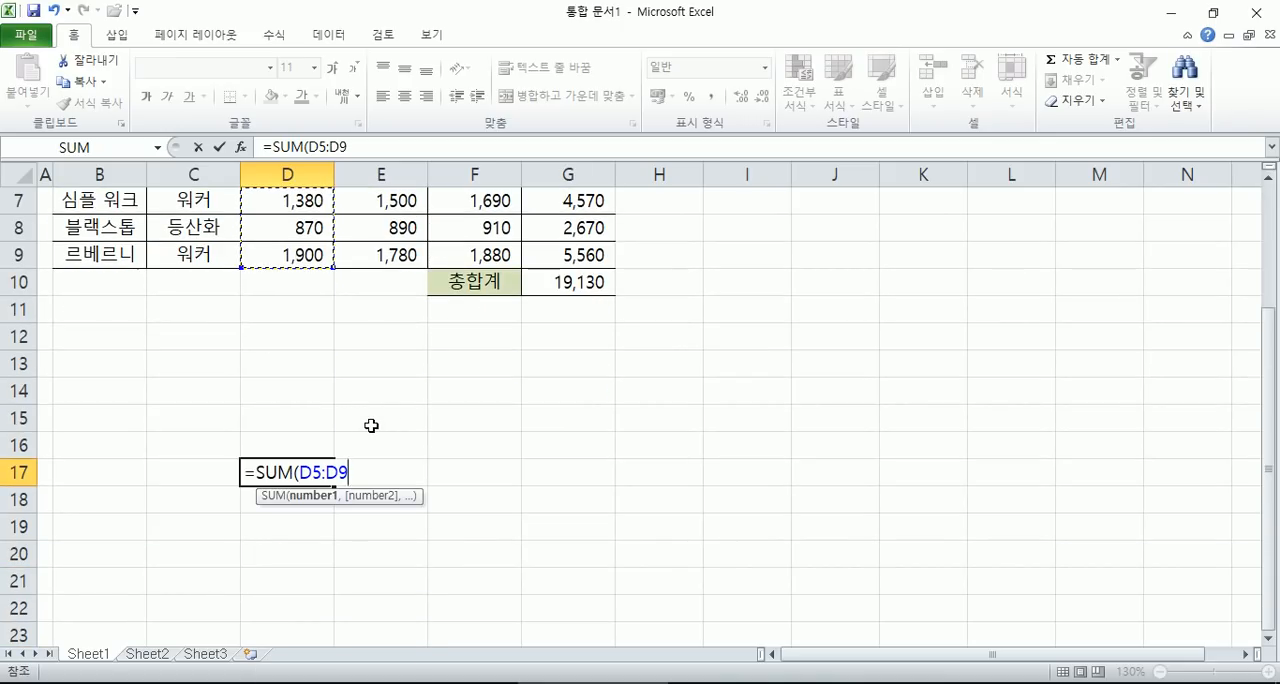
type(")")
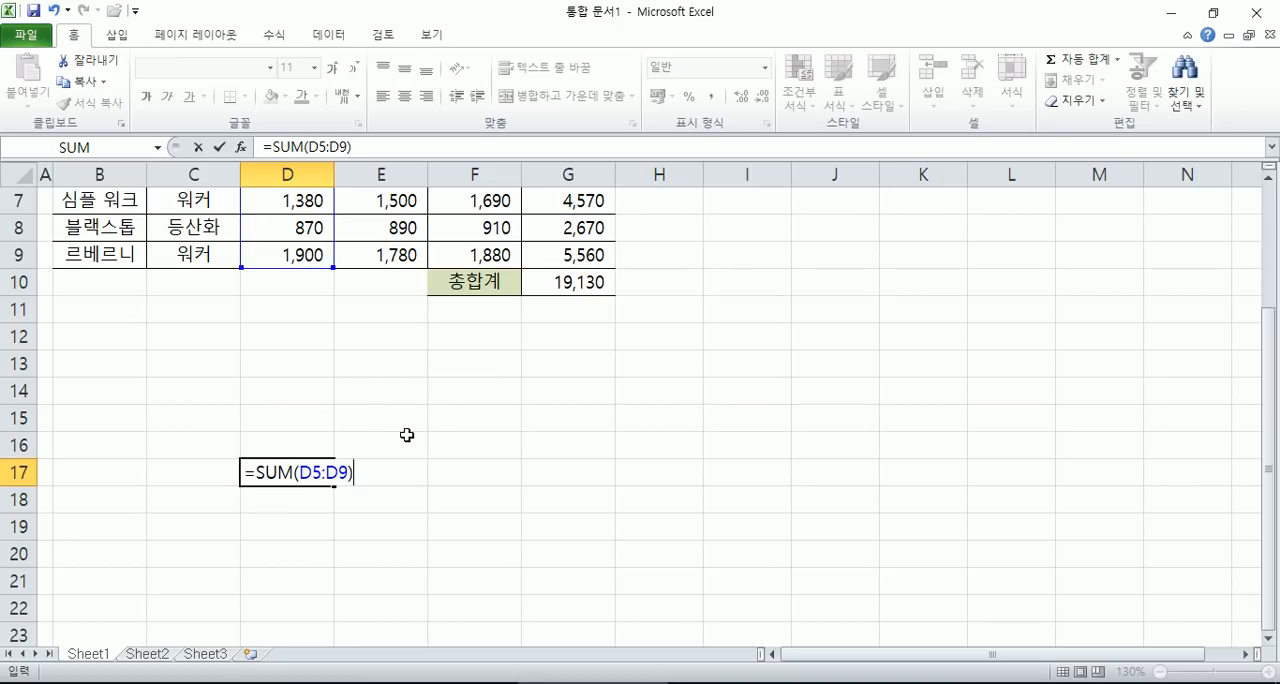
key("Return")
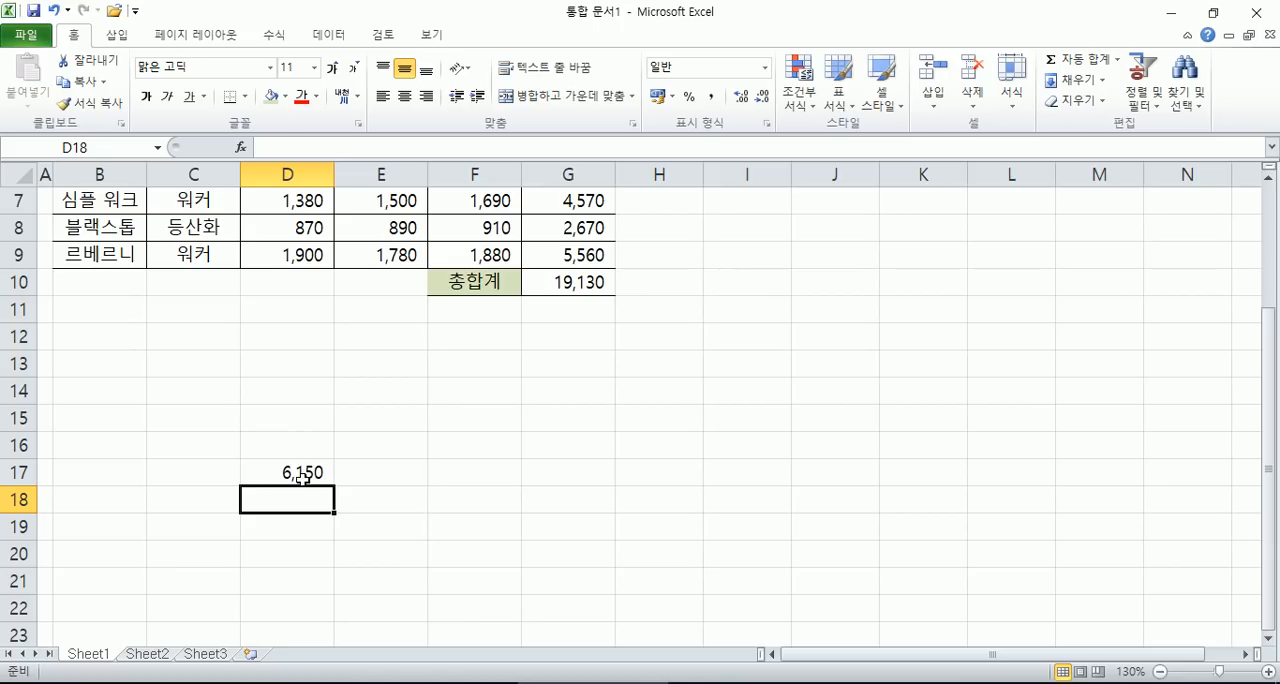
- Inspect the cell range referenced by the sum formula in D17 without changing it
left_click(302, 477)
scroll(266, 434, "up", 2)
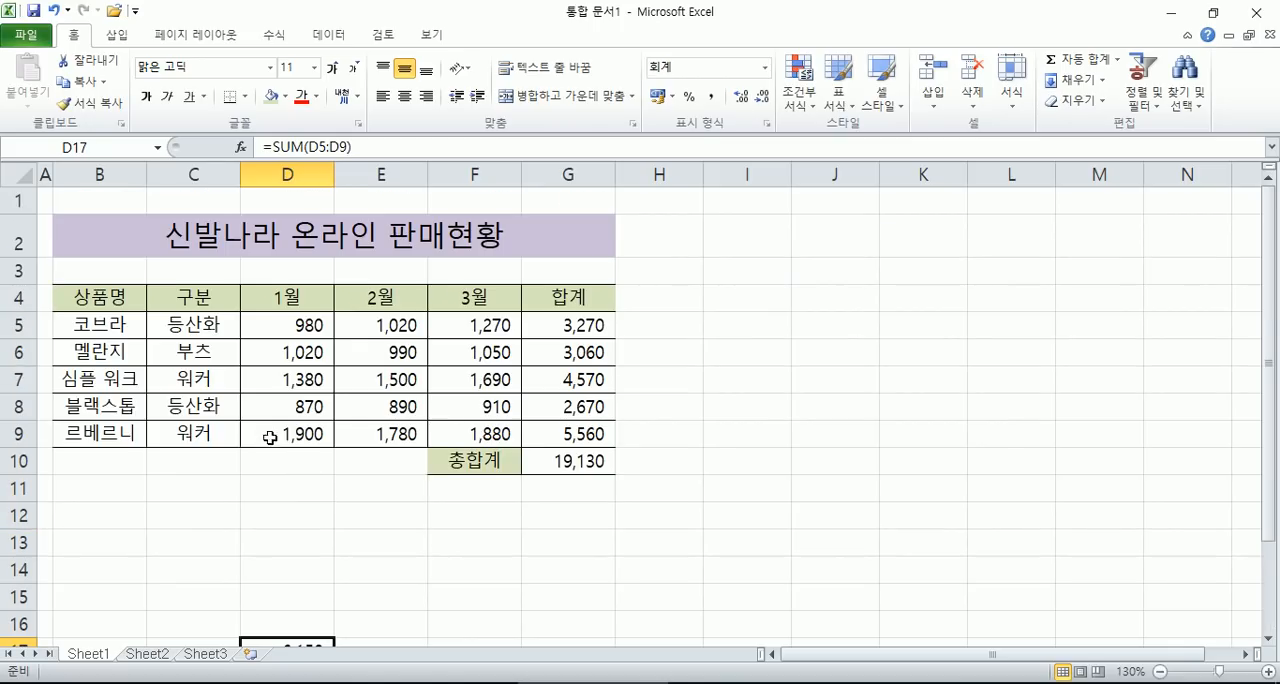
key("F2")
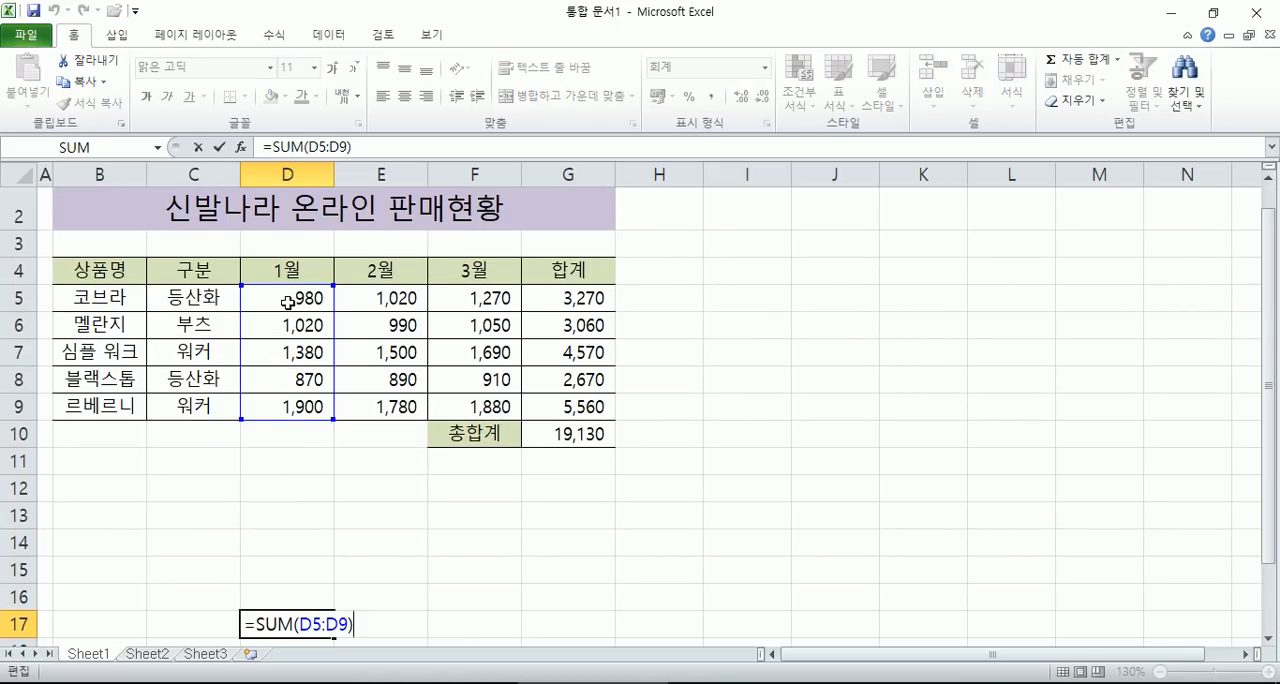
scroll(285, 300, "down", 1)
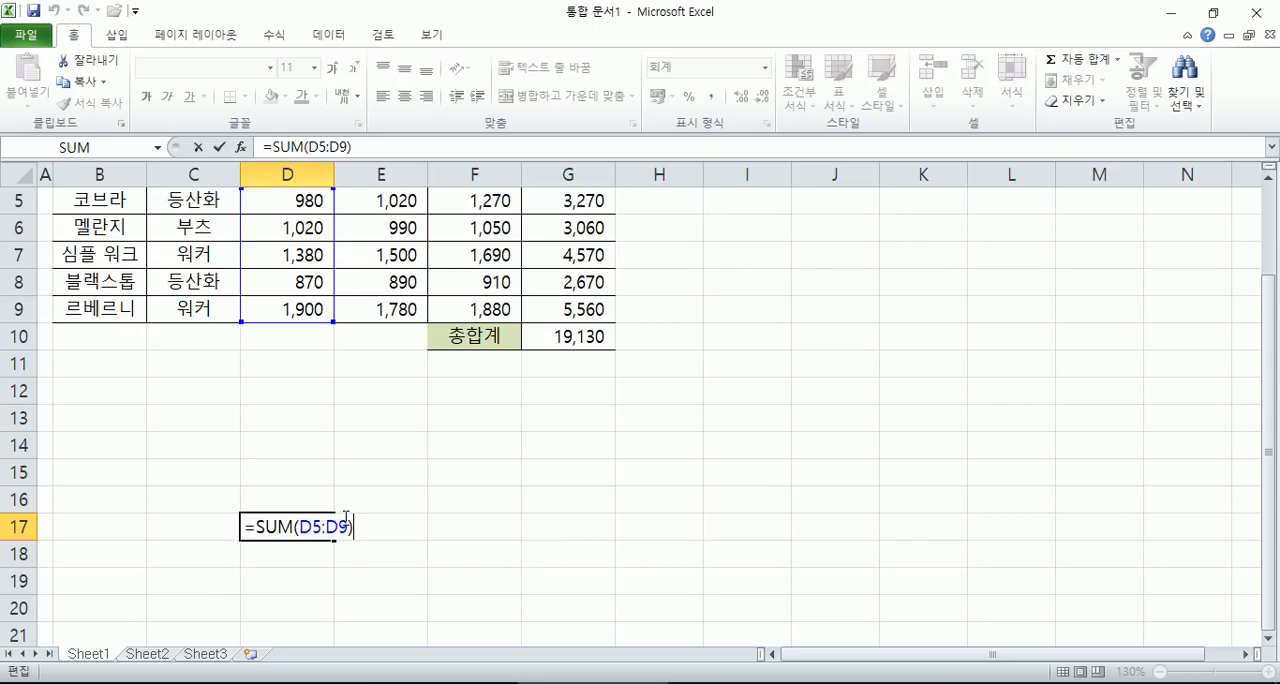
key("Escape")
- Move the sum formula from D17 to D12 and check the range it references
left_click_drag(309, 514, 311, 412)
key("F2")
key("Escape")
- Examine the value ranges of the 1월, 2월 and 3월 columns and the 코브라 row's monthly values D5:F5
scroll(314, 480, "up", 2)
left_click_drag(292, 330, 275, 424)
left_click_drag(358, 328, 363, 432)
left_click_drag(466, 328, 455, 440)
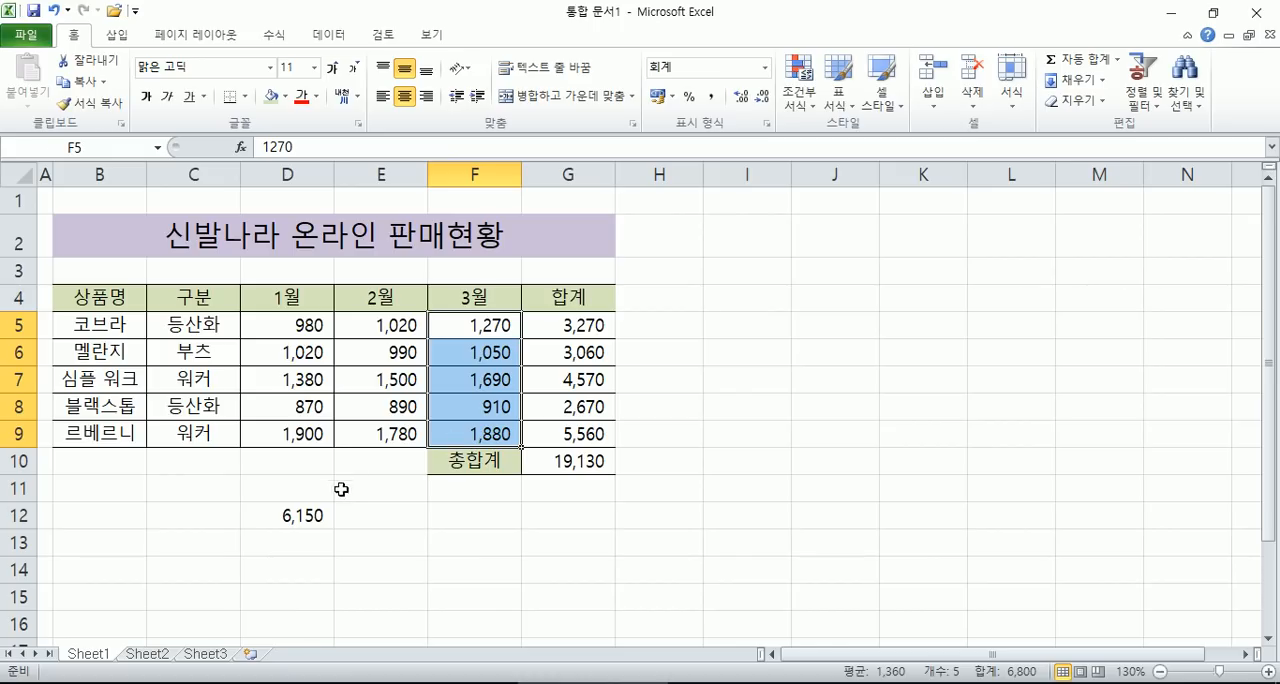
left_click(377, 513)
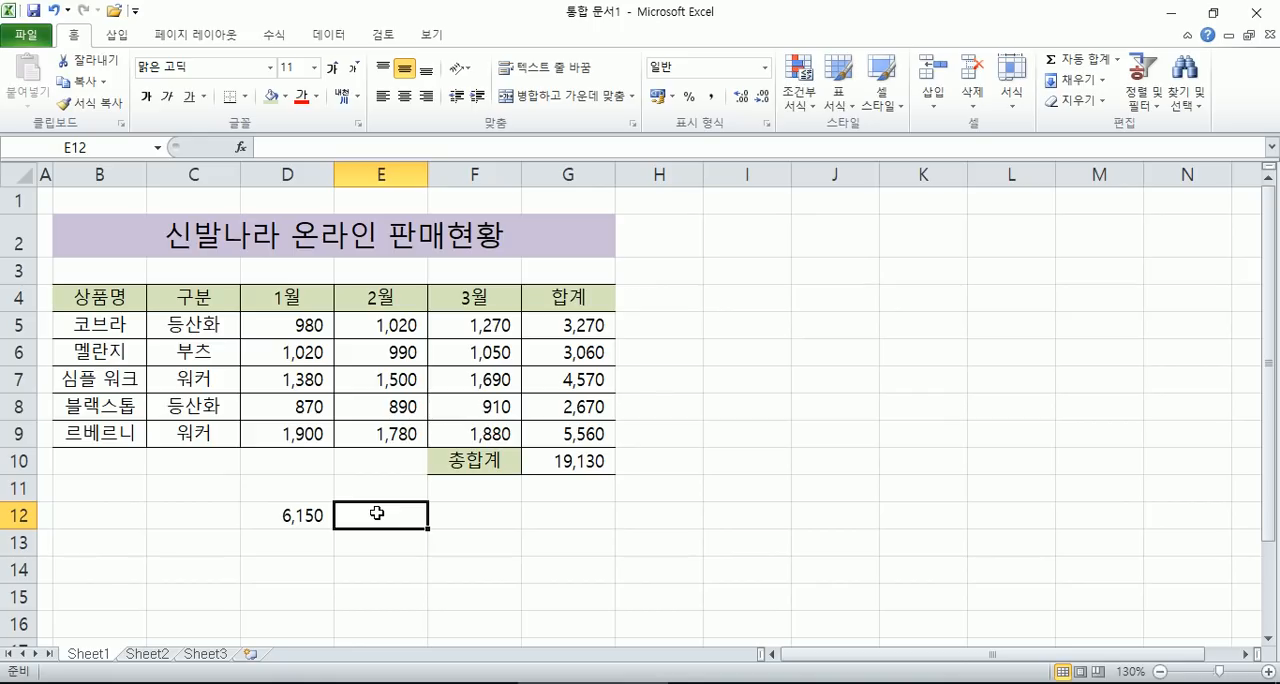
left_click_drag(275, 323, 466, 322)
left_click_drag(275, 320, 484, 324)
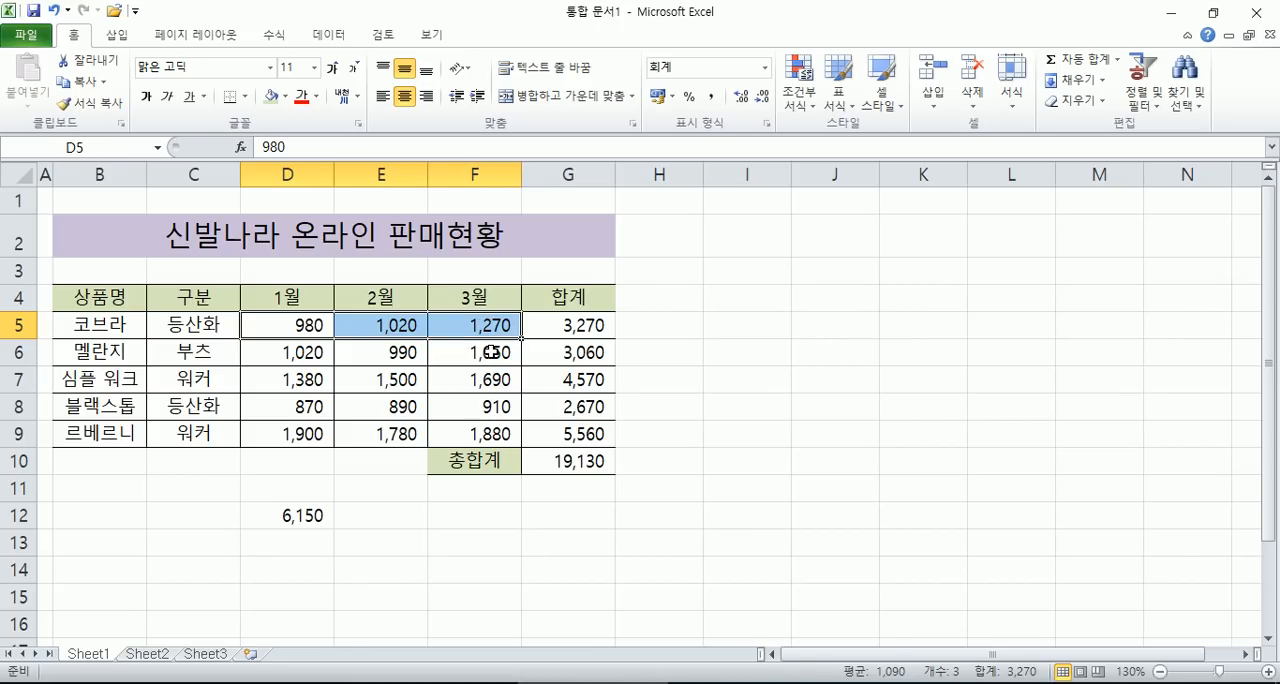
- Define the name 코브라 for the cell range D5:F5 and reselect the range to check its name
left_click_drag(256, 316, 480, 320)
left_click(290, 327)
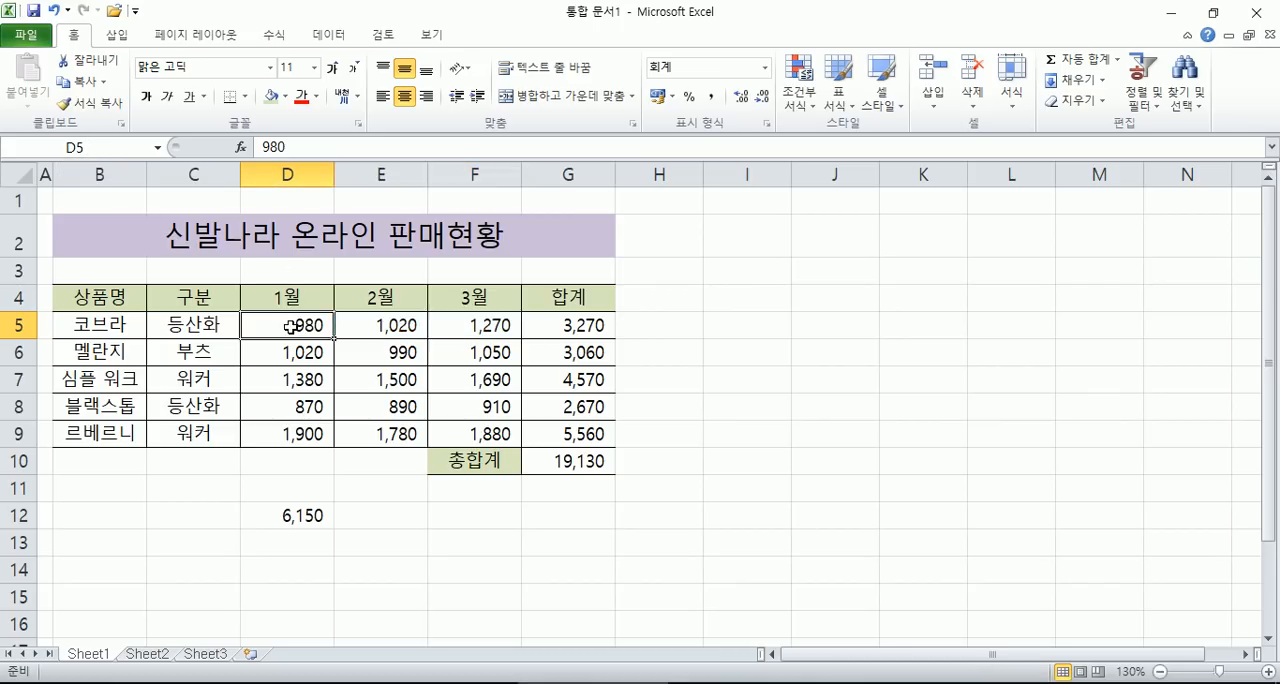
left_click_drag(290, 327, 466, 325)
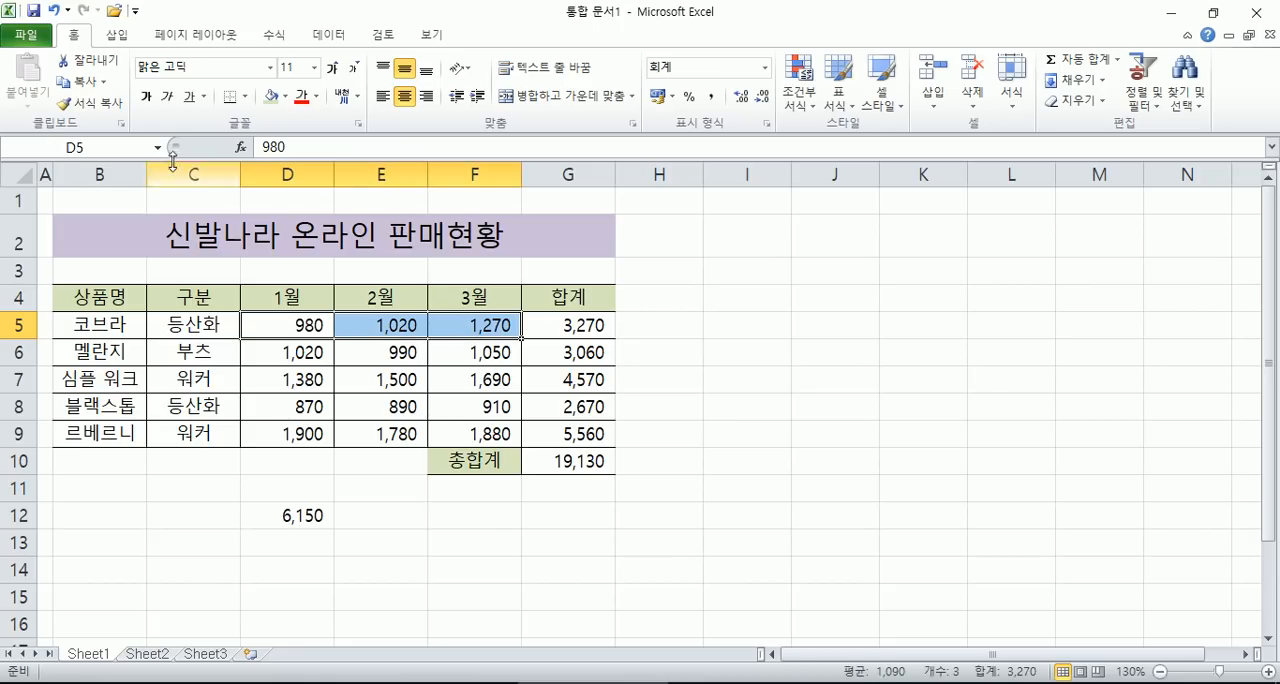
left_click(103, 147)
type("ZHQMFK")
double_click(103, 147)
type("ㅋㅗㅂㅡㄹㅏ")
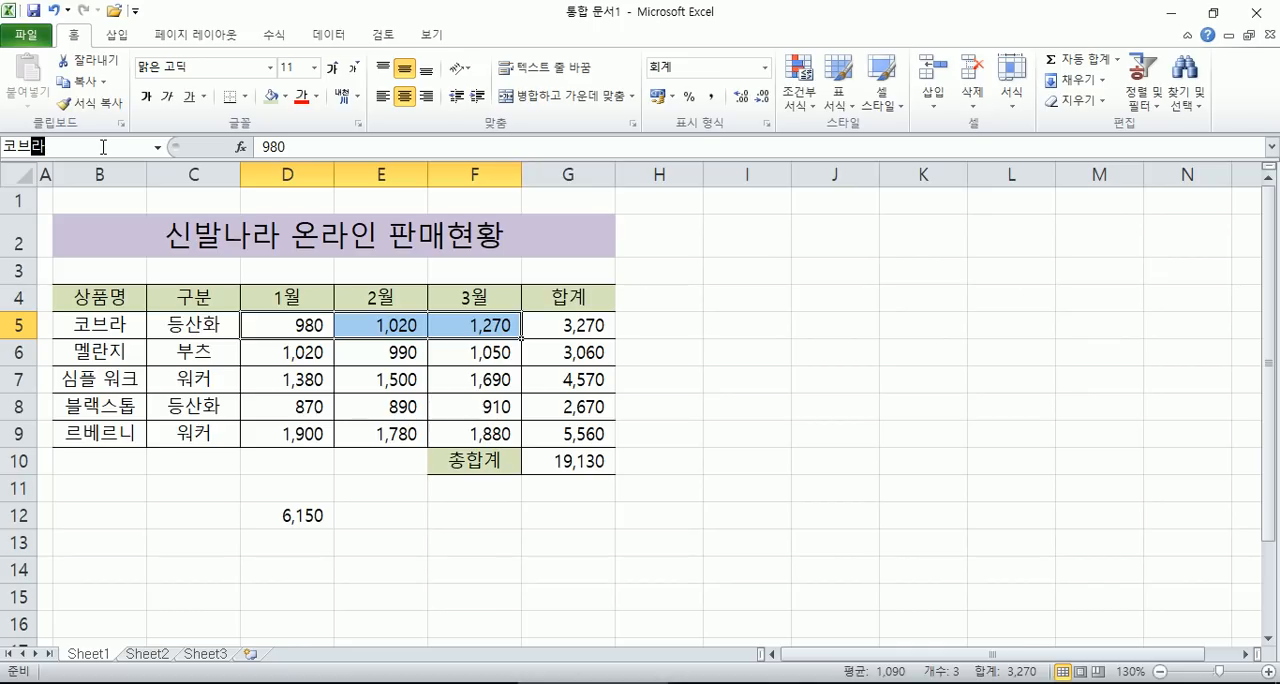
key("Return")
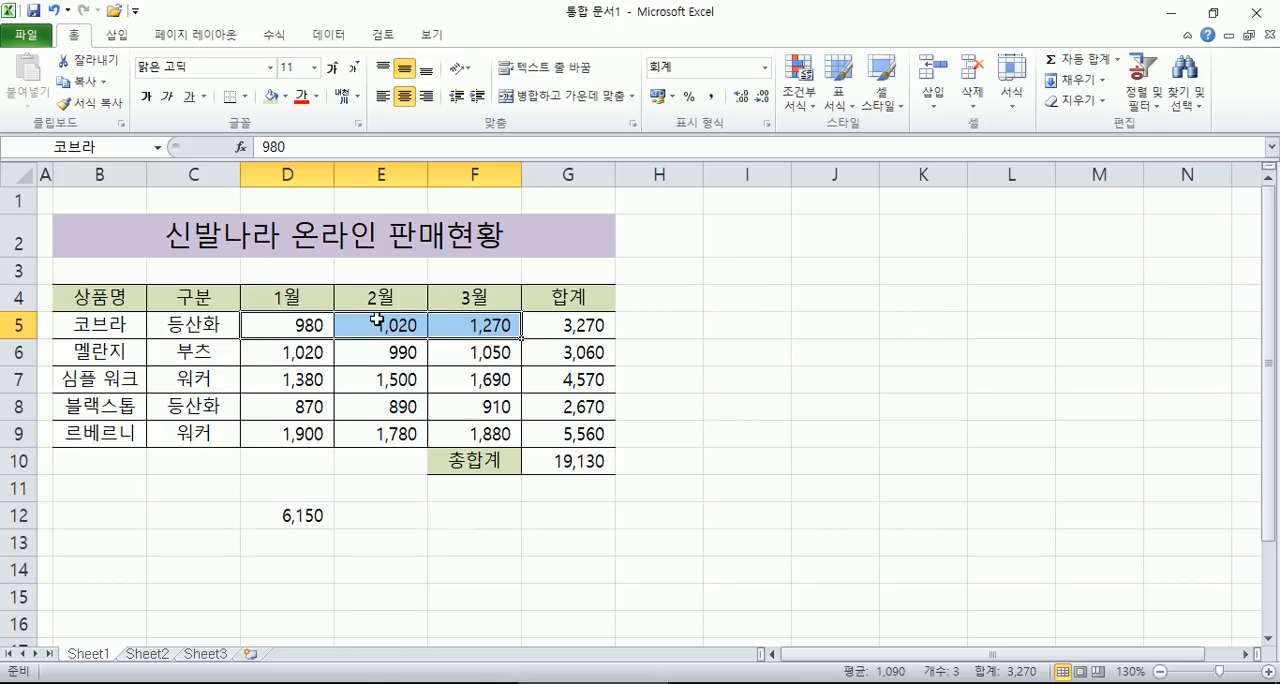
left_click_drag(270, 328, 472, 322)
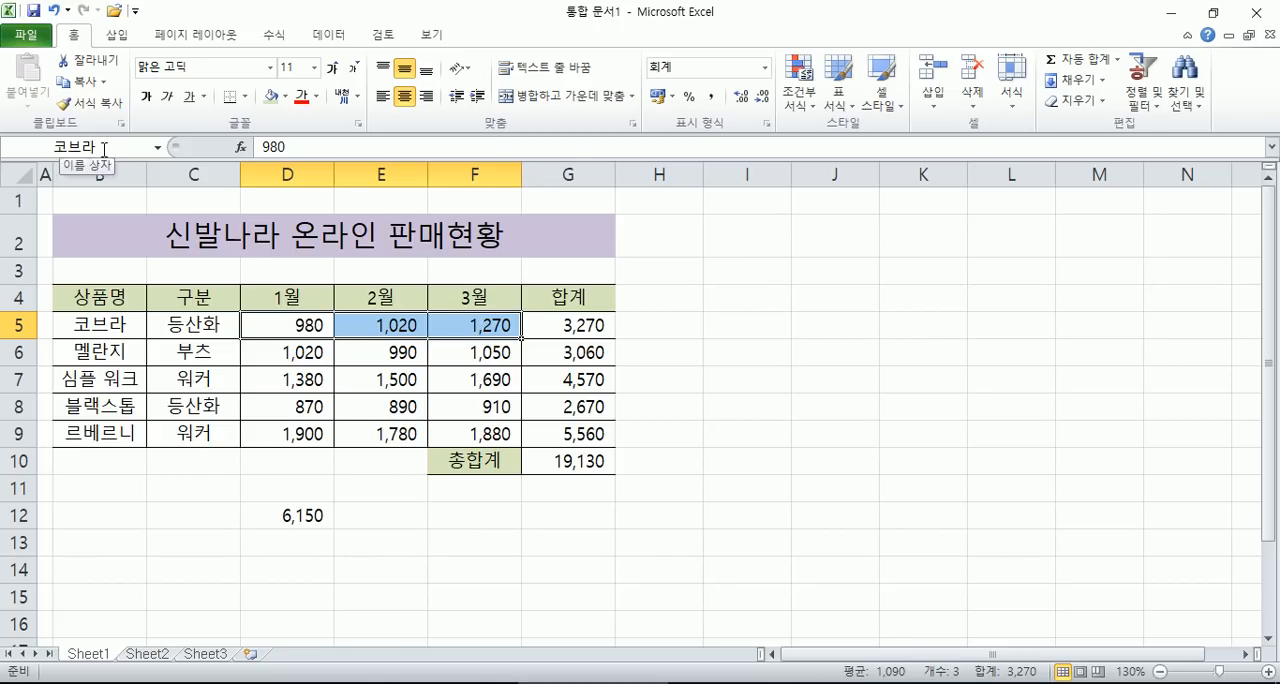
left_click(850, 358)
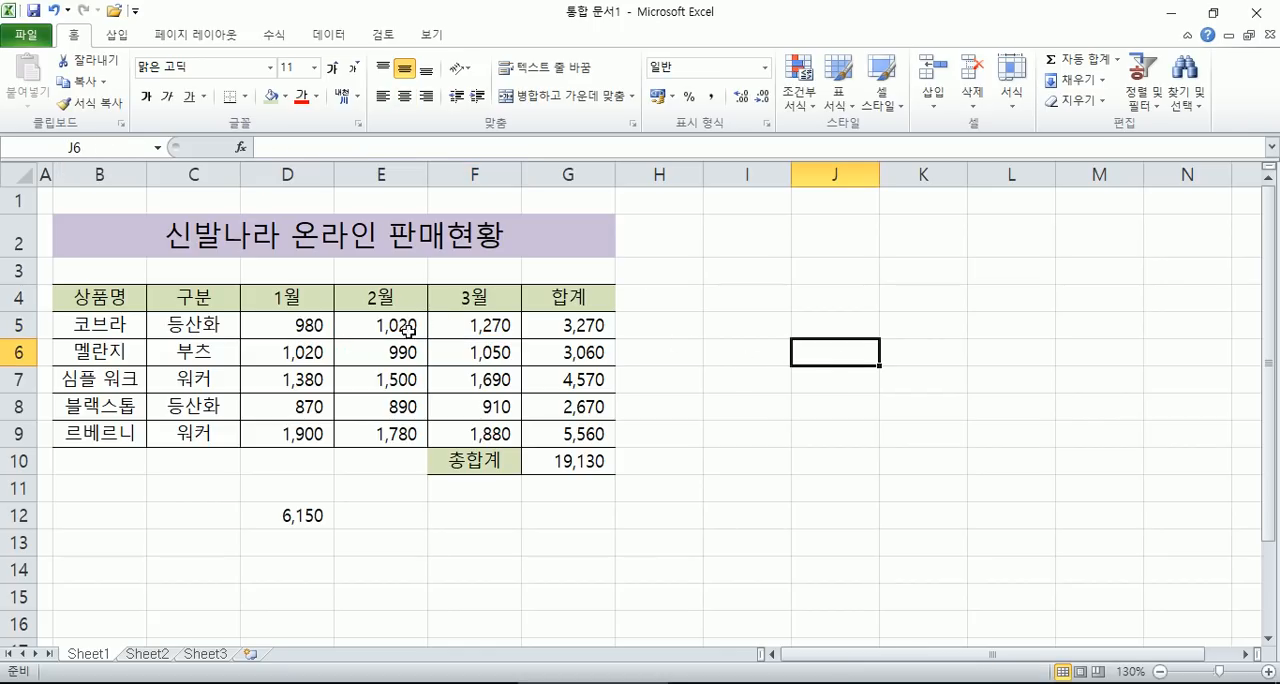
- Enter the formula =SUM(코브라) in cell I2 to total the named range
left_click(752, 239)
type("=sum(")
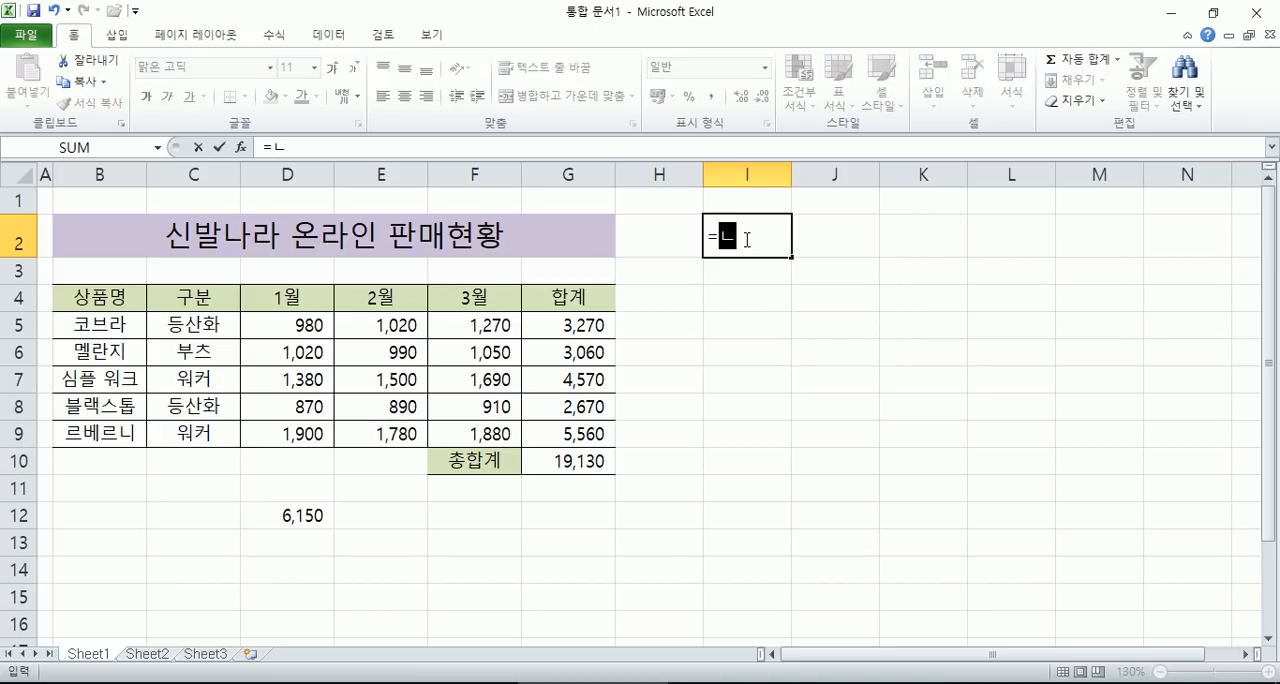
key("BackSpace")
key("BackSpace")
key("BackSpace")
key("BackSpace")
type("SUM(코브라")
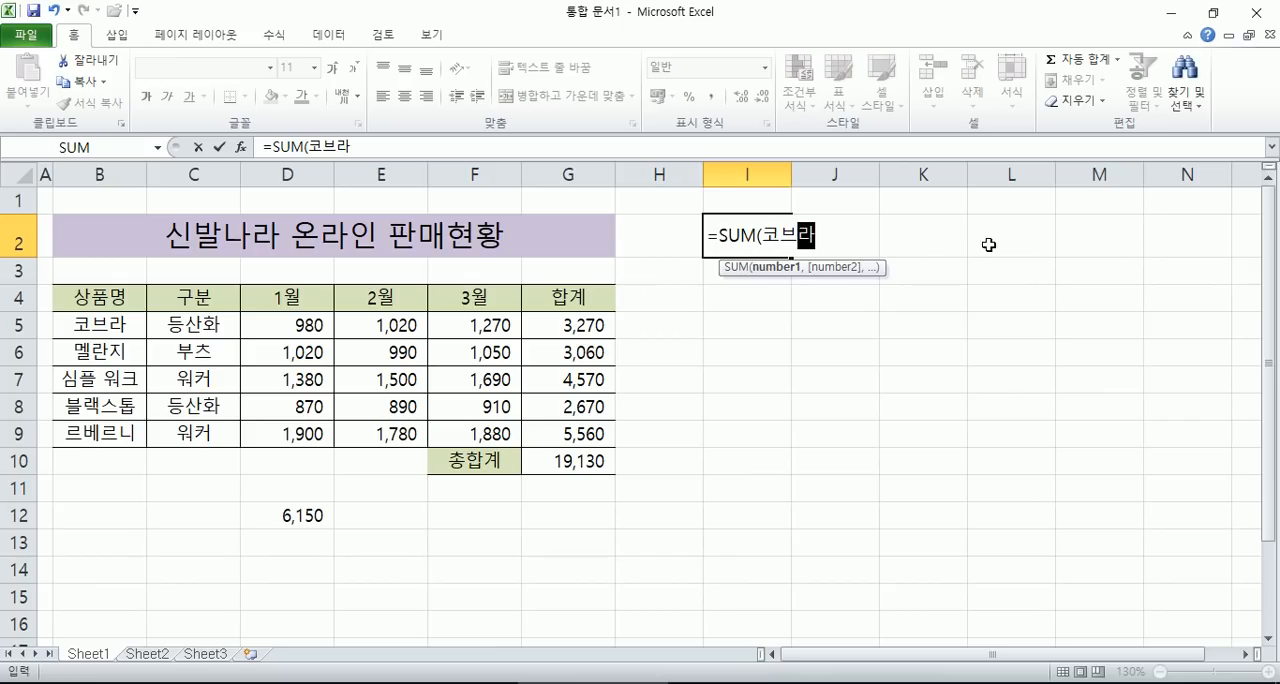
type(")")
key("Return")
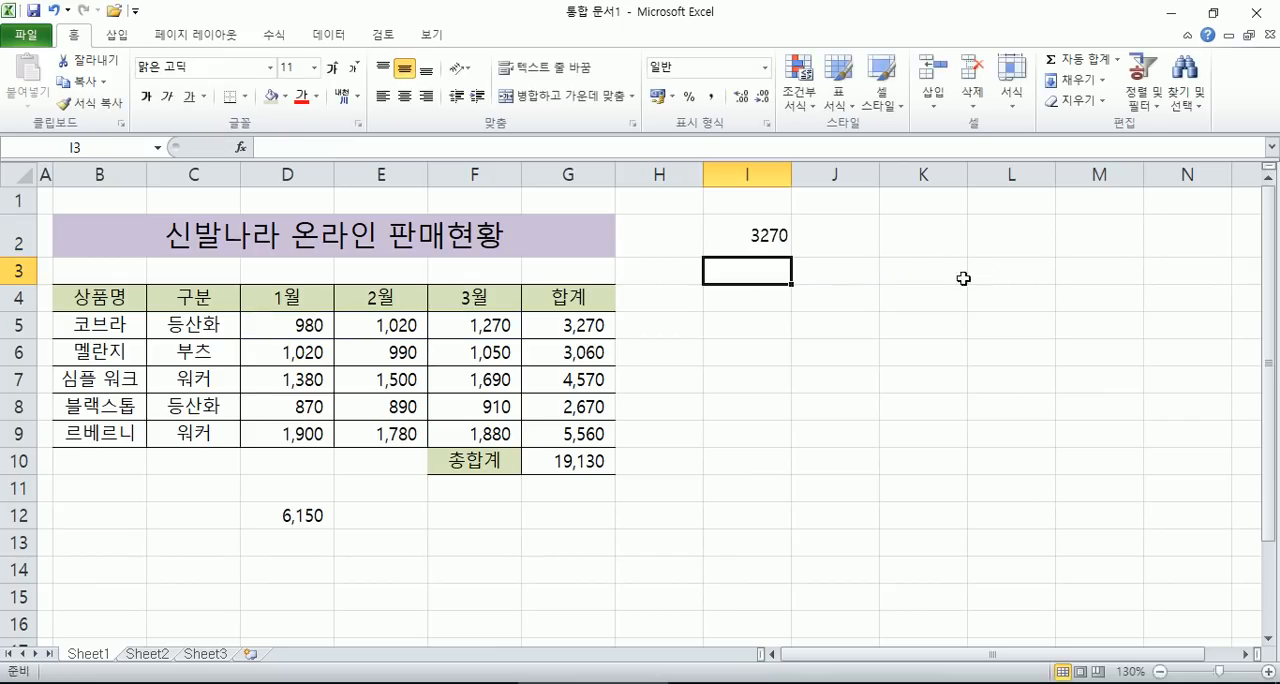
- Inspect the cells referenced by the sum formula in I2 without changing it
left_click(766, 236)
key("F2")
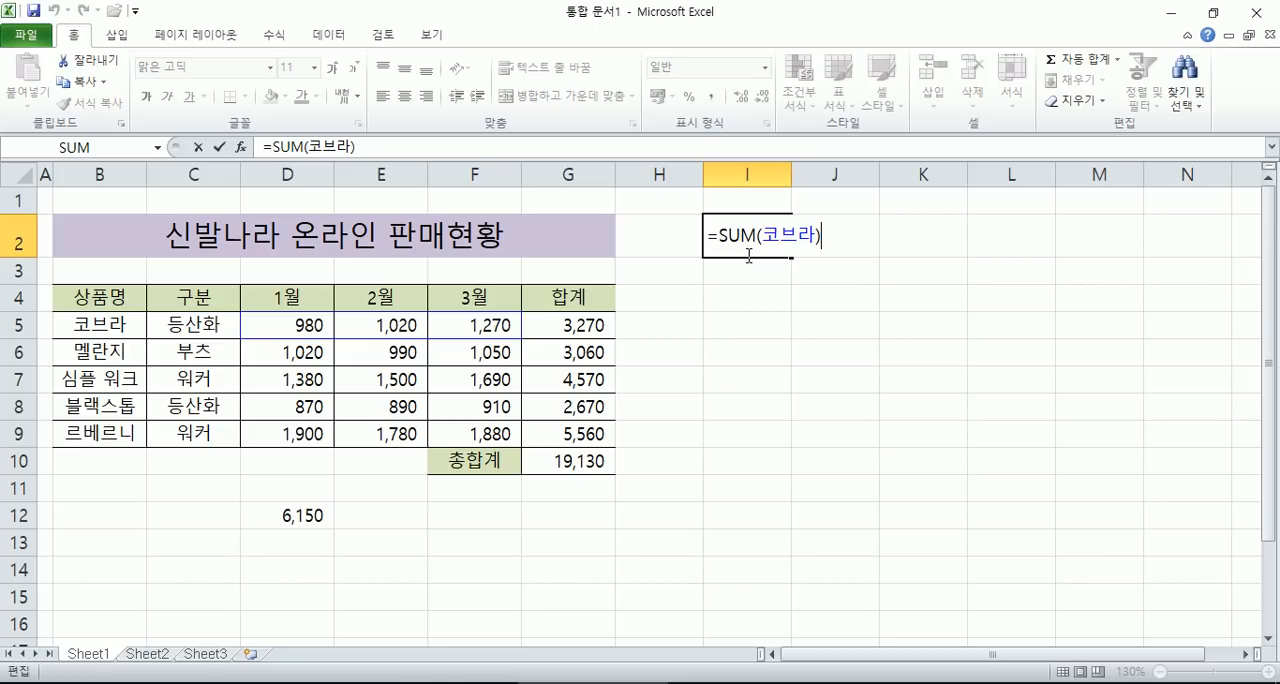
key("Return")
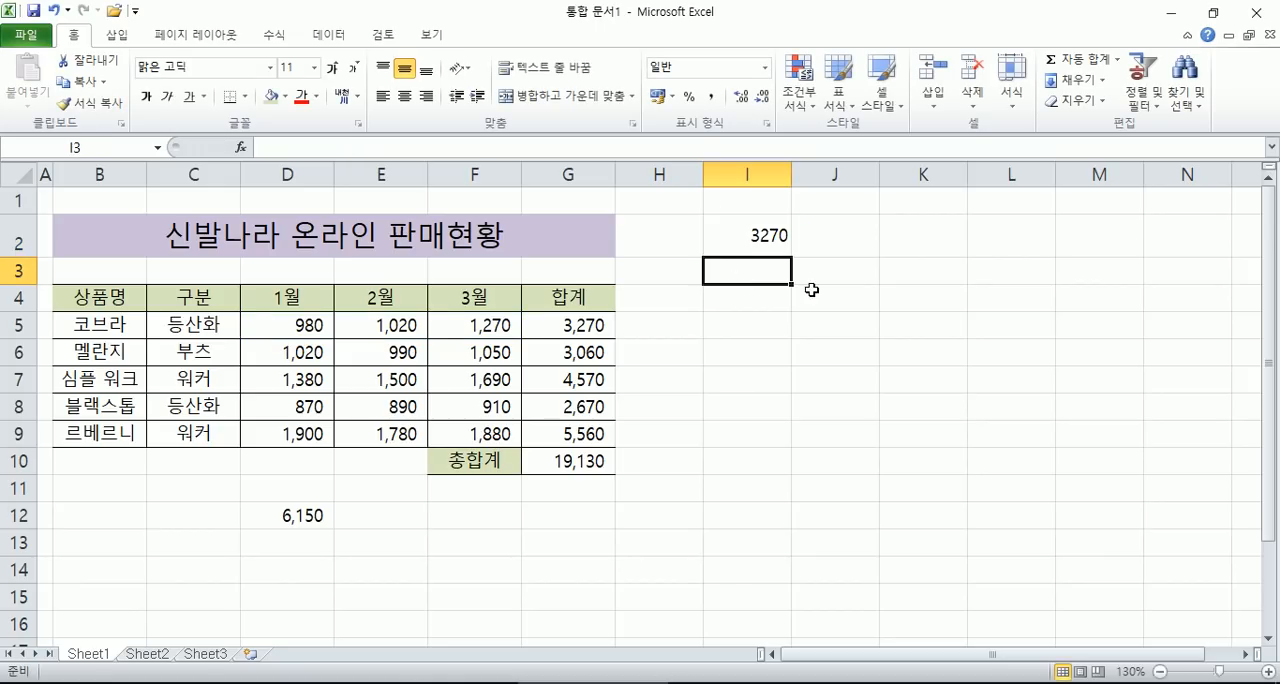
- Insert the average formula =AVERAGE(코브라) in cell I3 and check which cells it references
type("=")
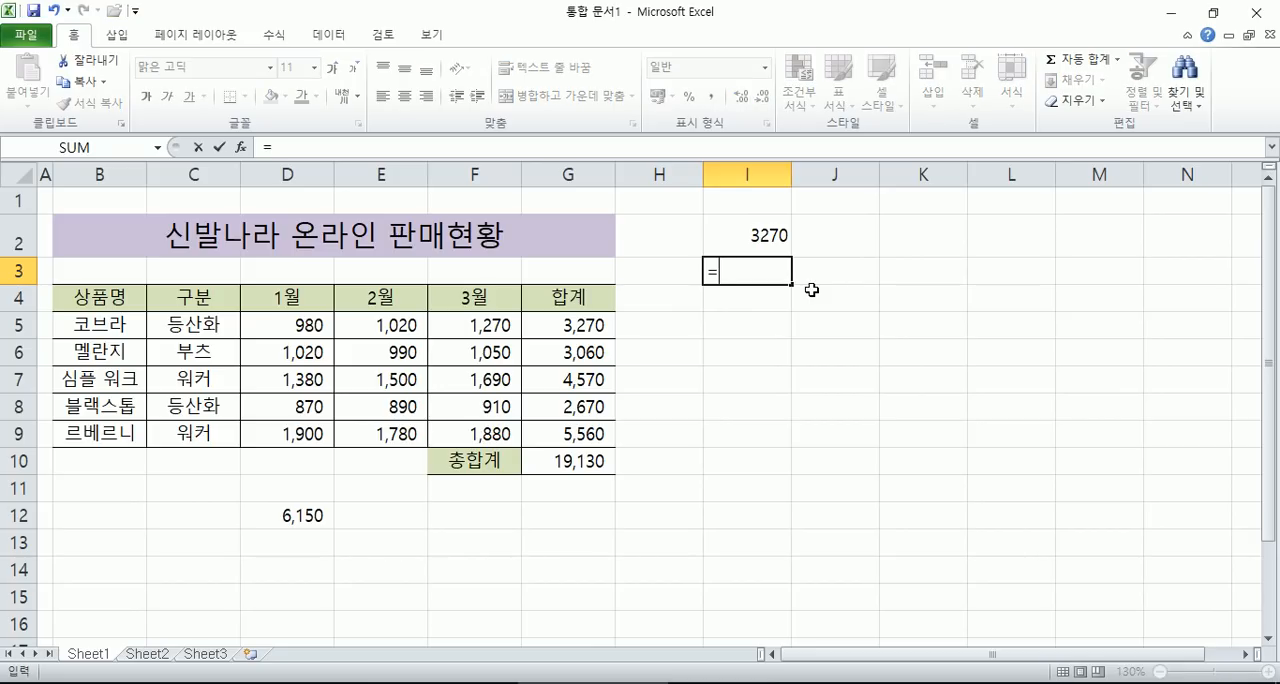
key("Escape")
left_click(276, 36)
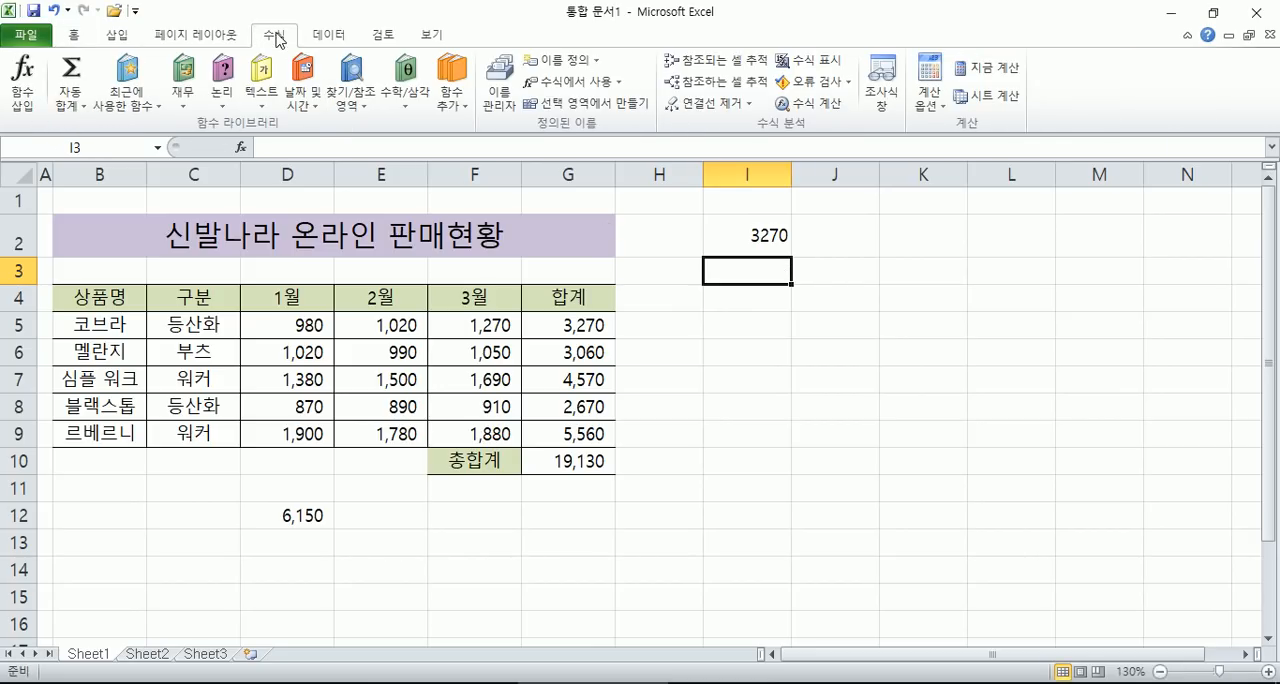
left_click(72, 100)
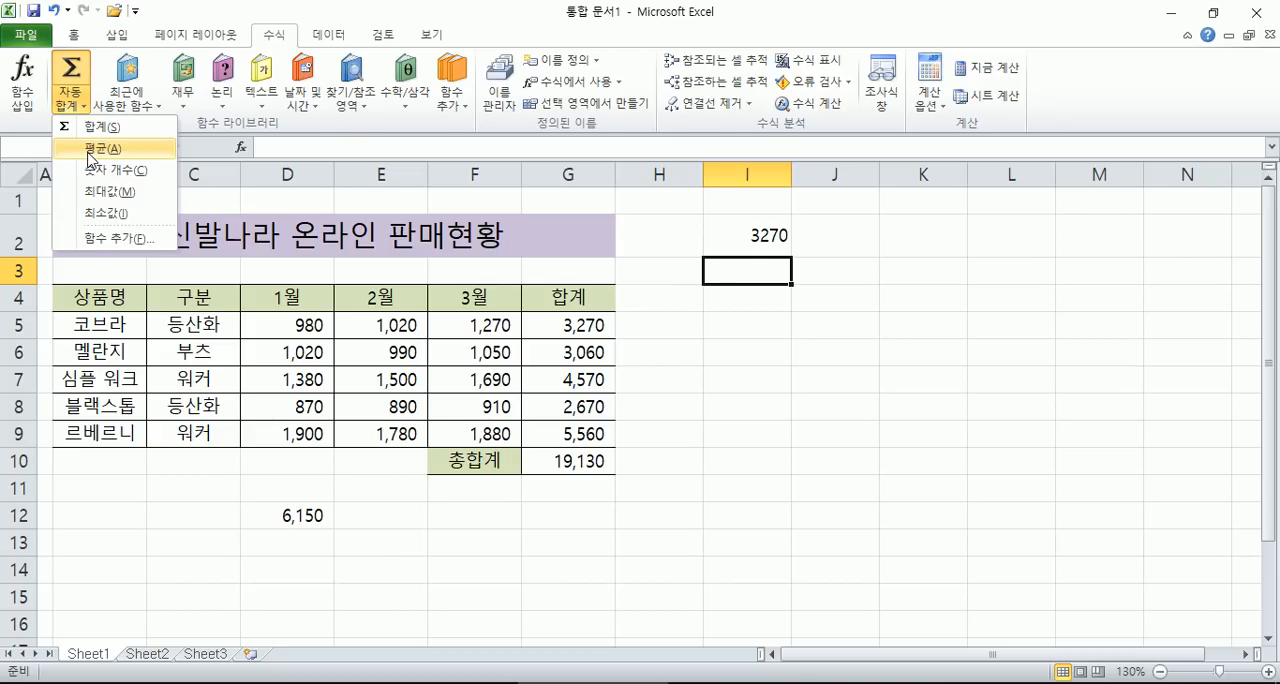
left_click(98, 148)
type("코브라")
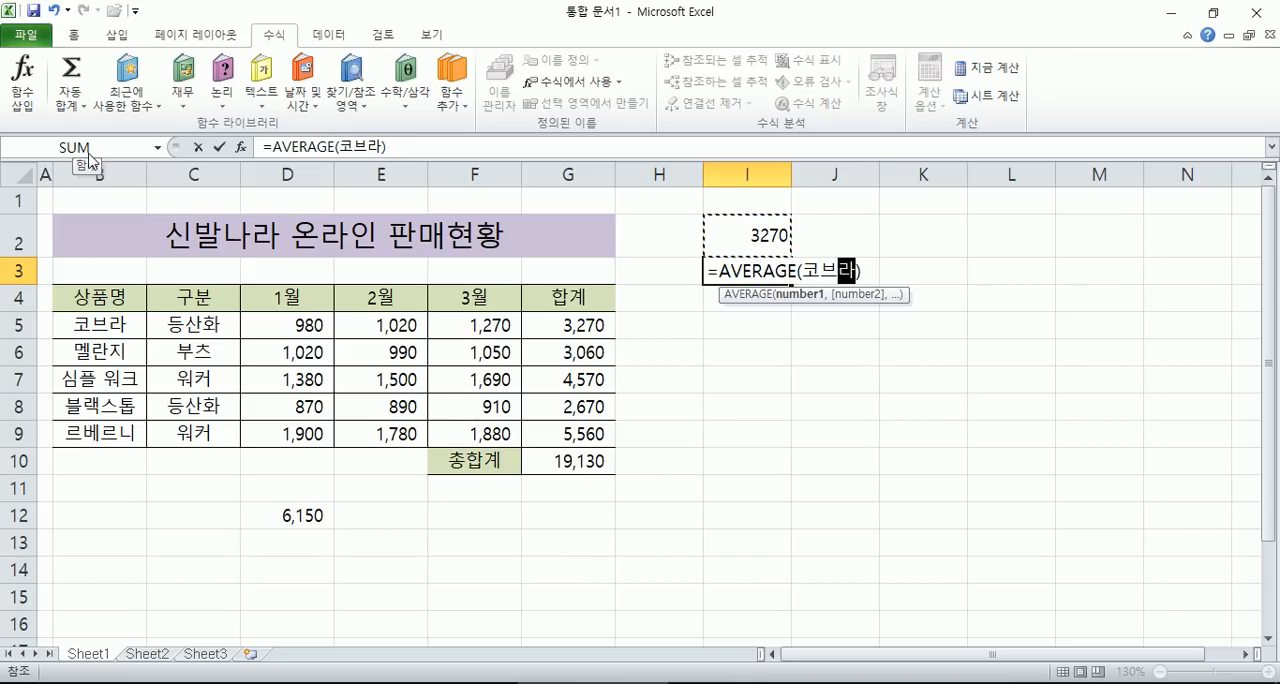
key("Return")
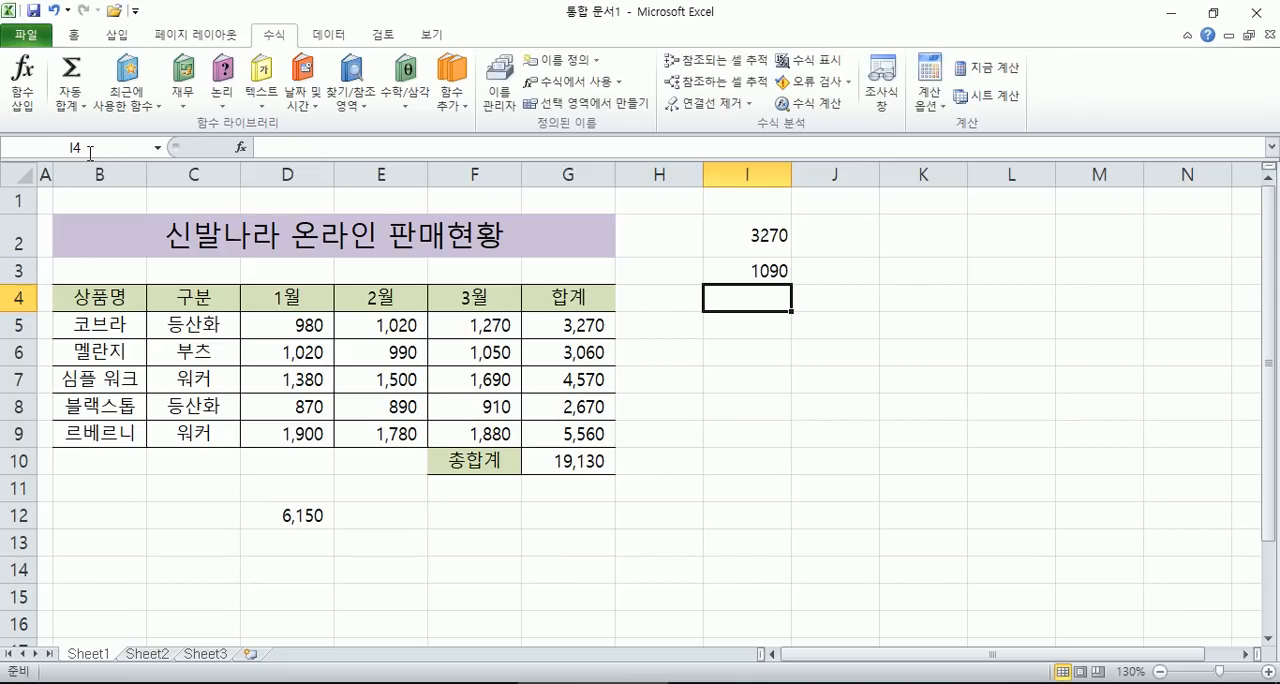
key("Up")
key("F2")
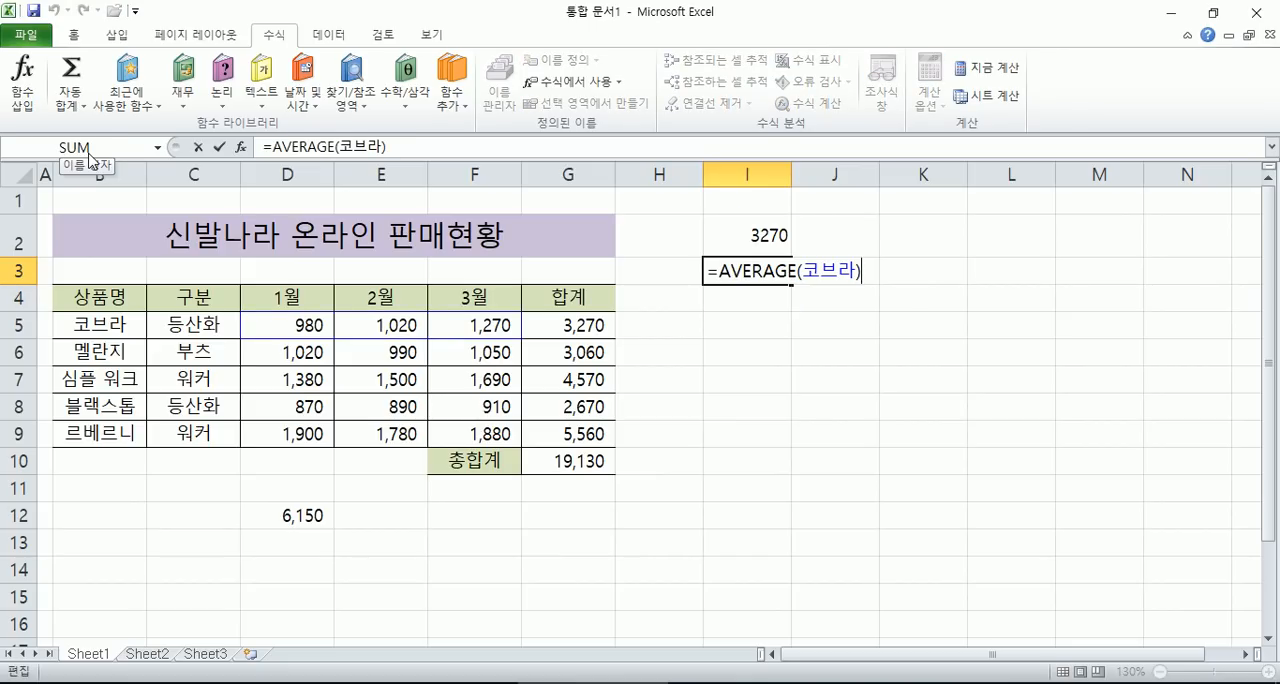
key("Escape")
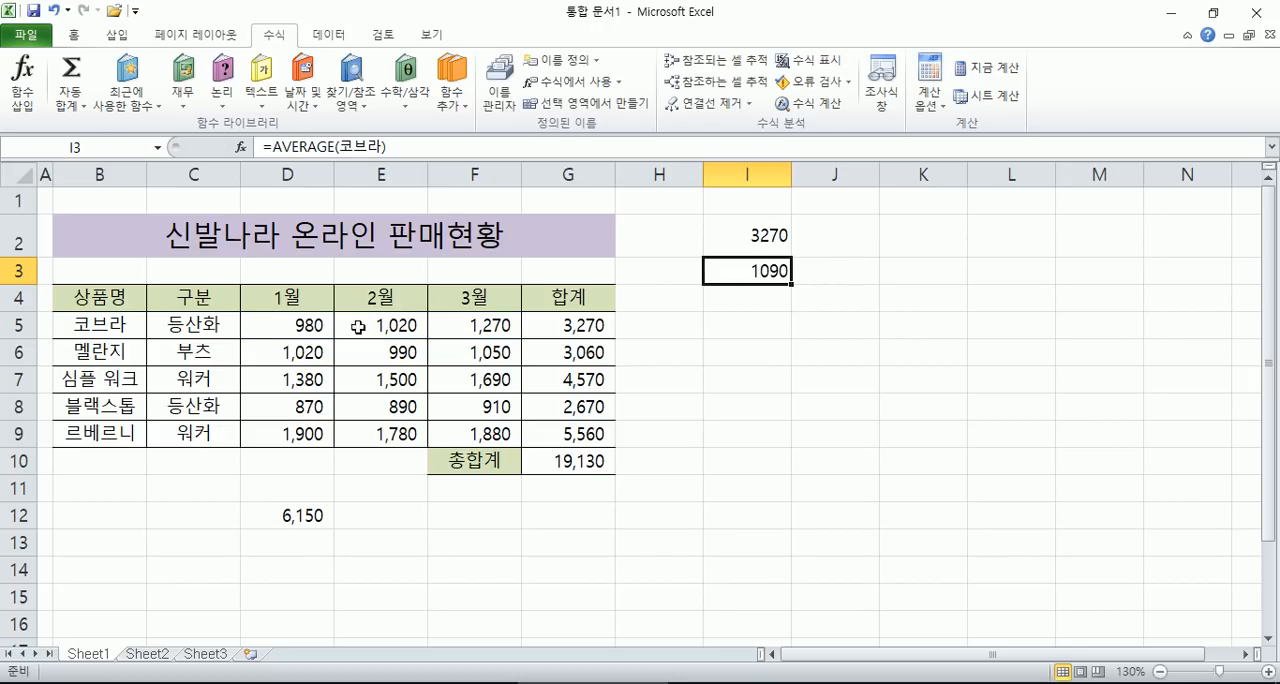
- Insert the number-count formula =COUNT(코브라) in cell I6
left_click(730, 353)
left_click(736, 294)
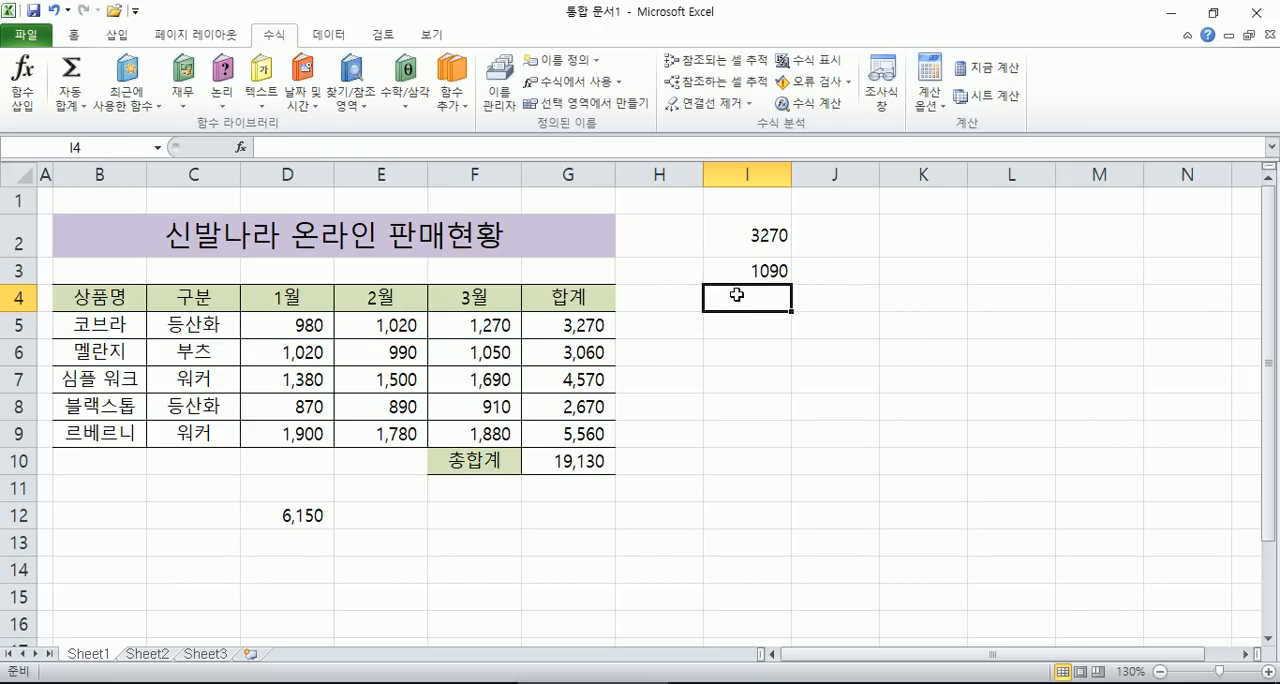
left_click(740, 347)
left_click(72, 105)
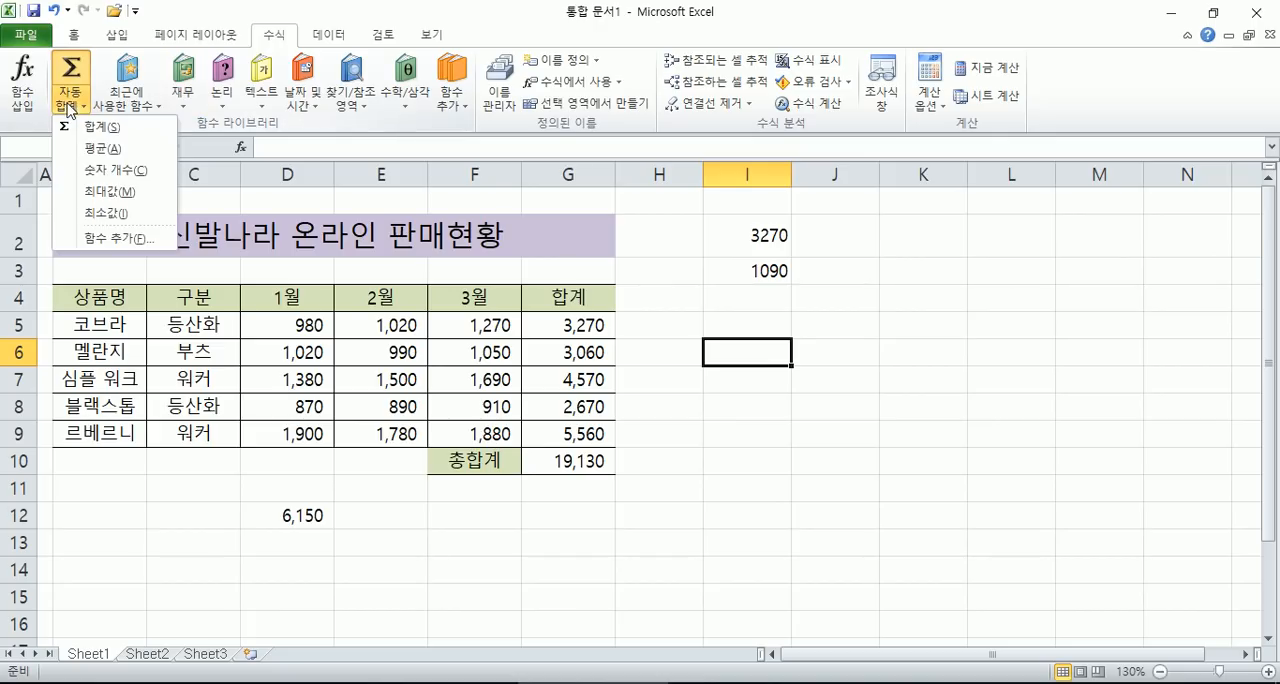
left_click(110, 176)
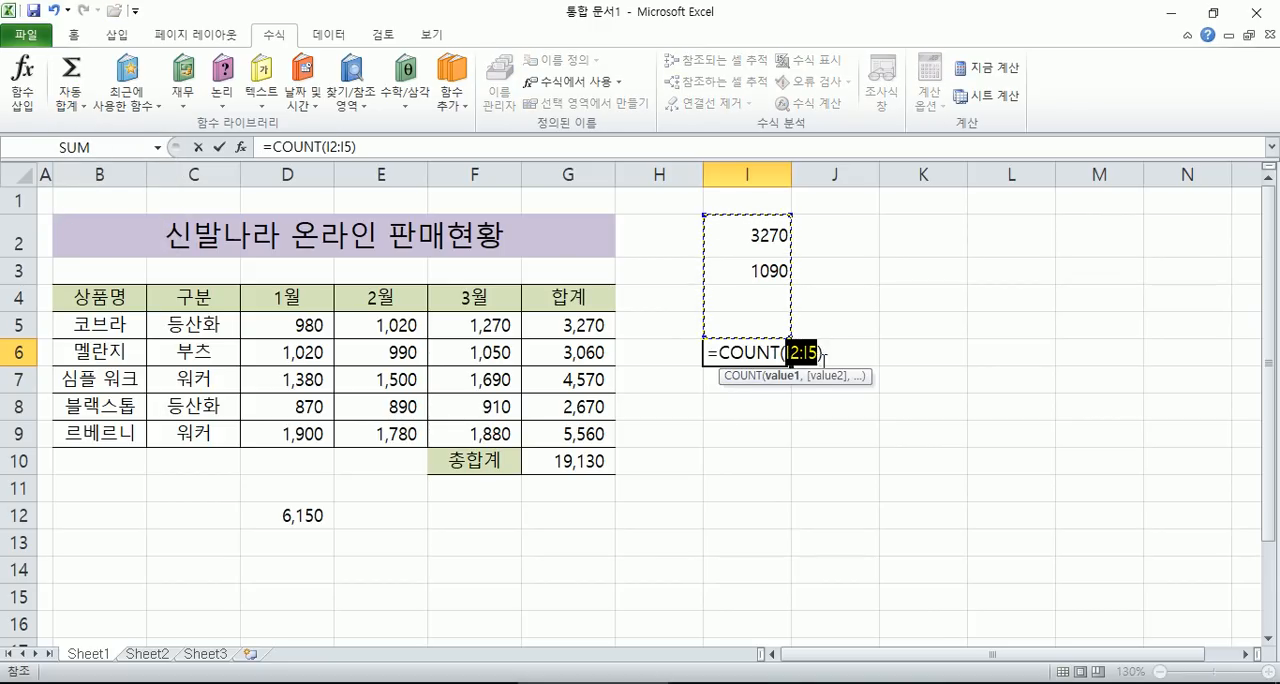
type("콥브라")
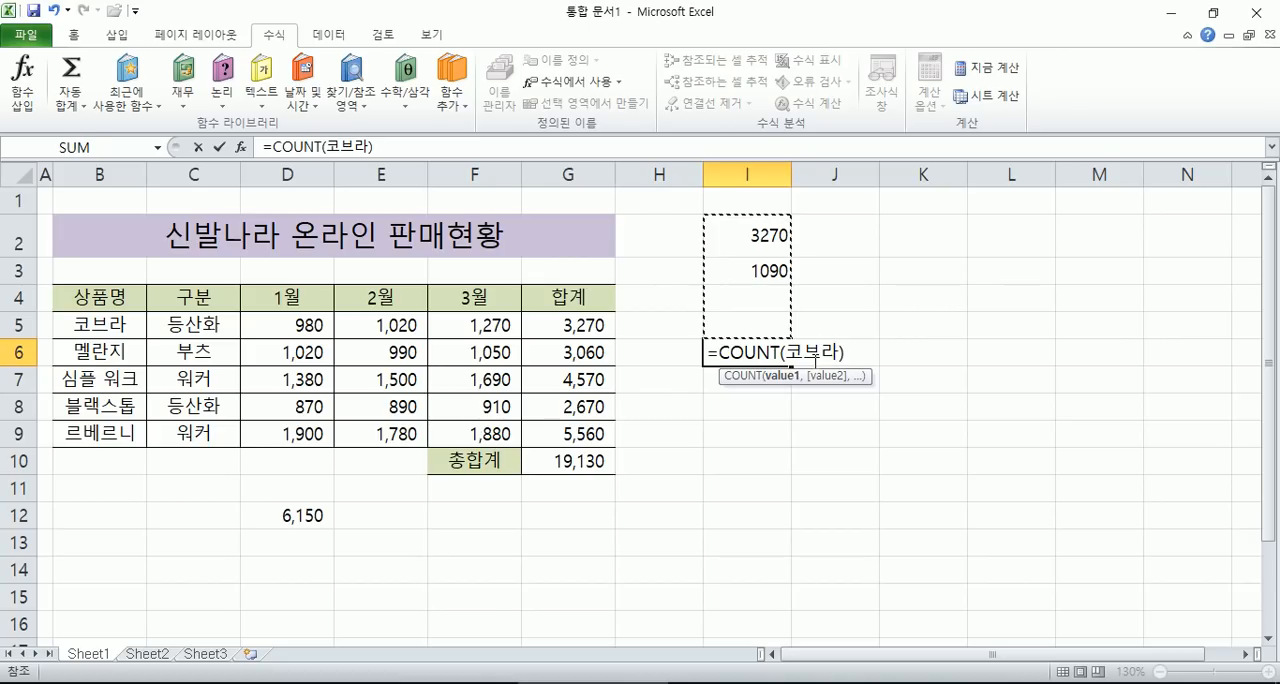
key("Return")
- Inspect the cells referenced by the count formula in I6 without changing it
left_click(748, 358)
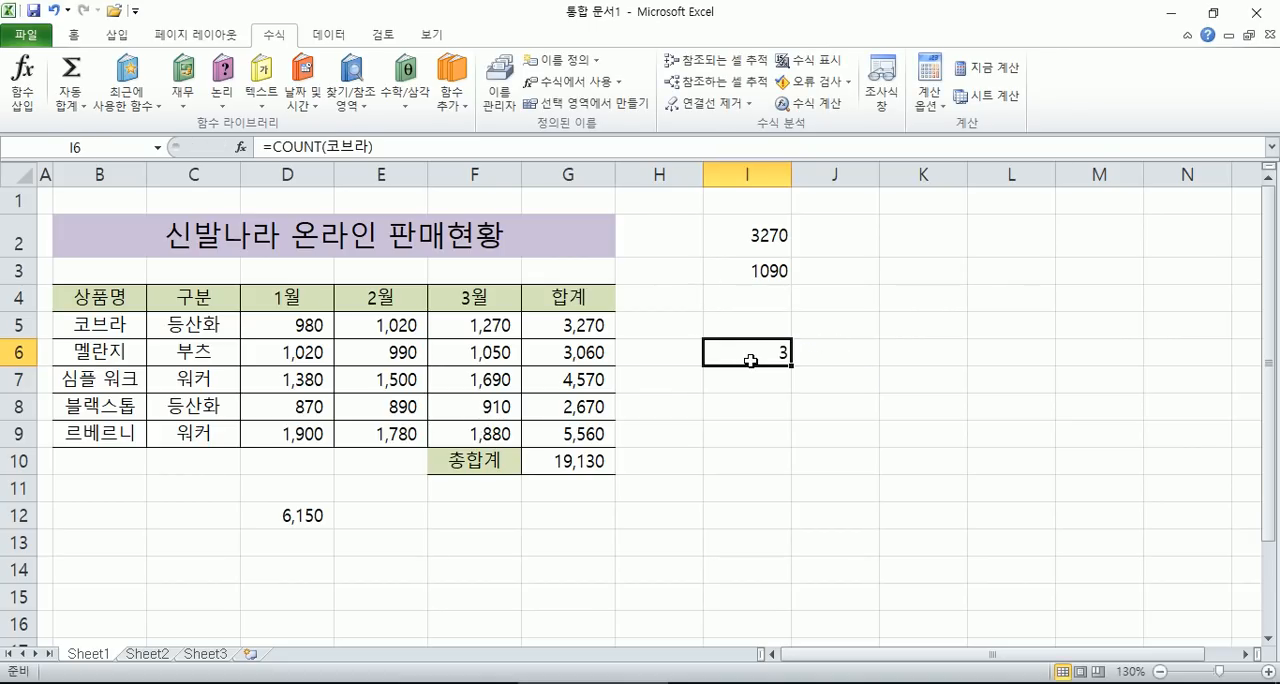
double_click(748, 358)
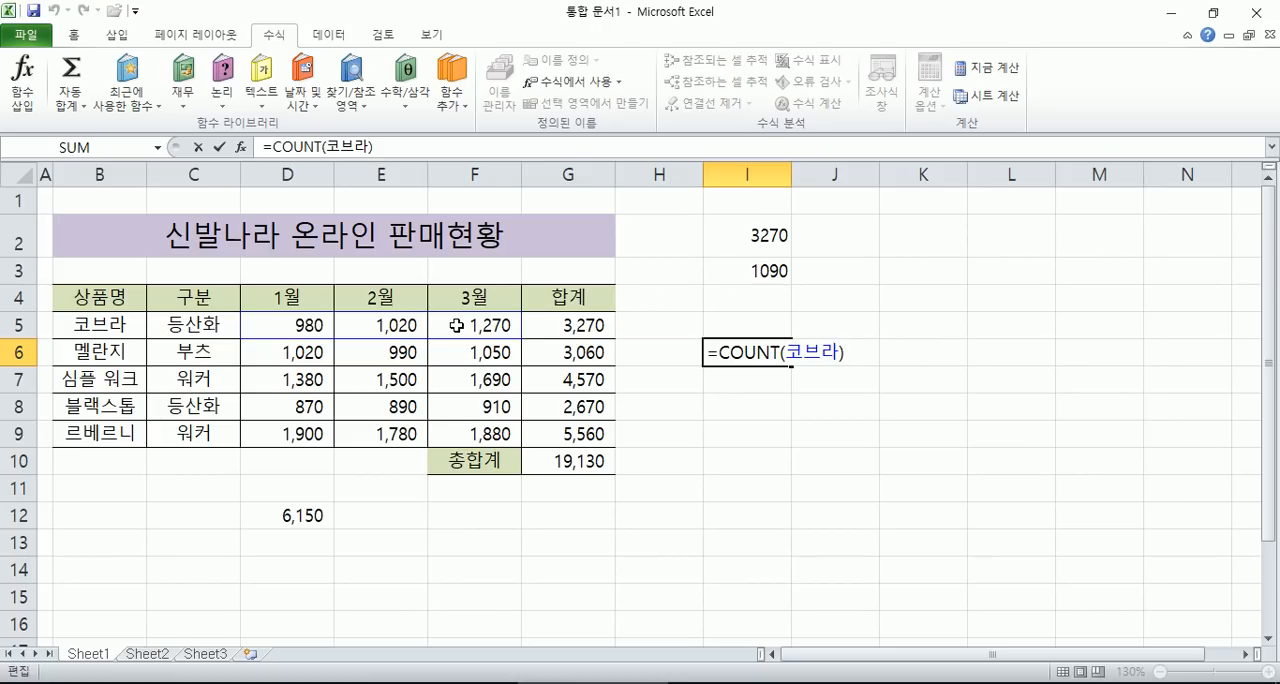
key("Escape")
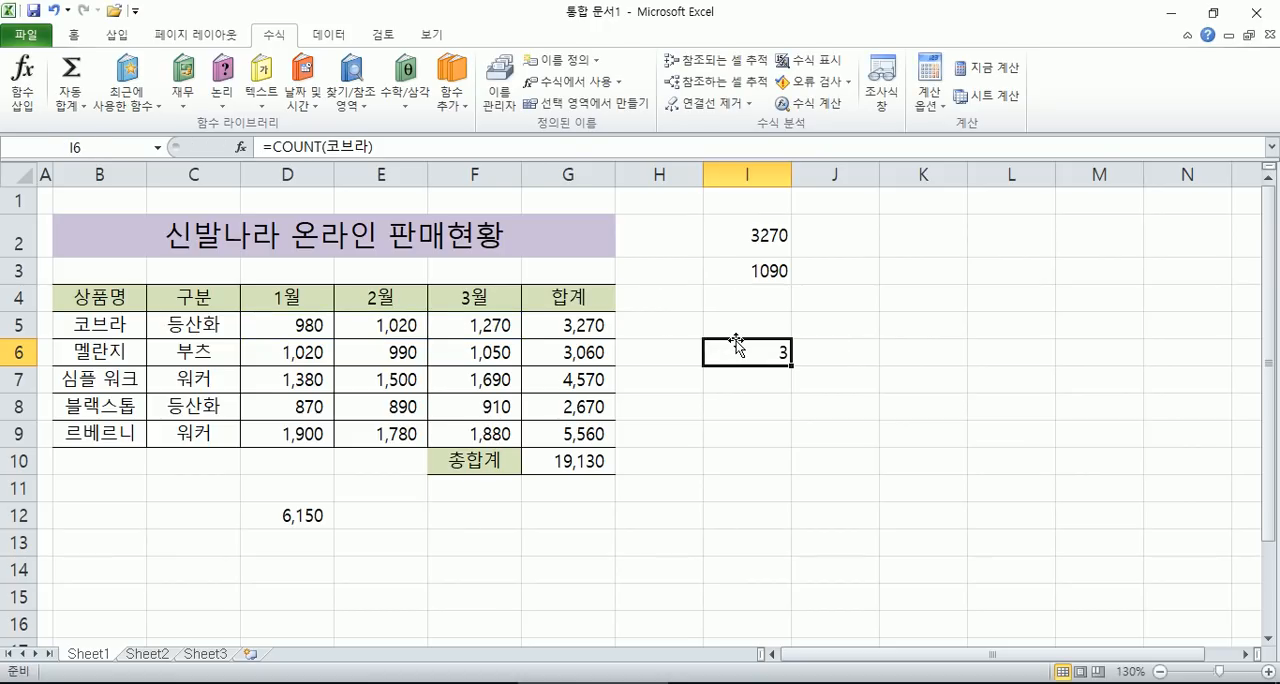
double_click(736, 342)
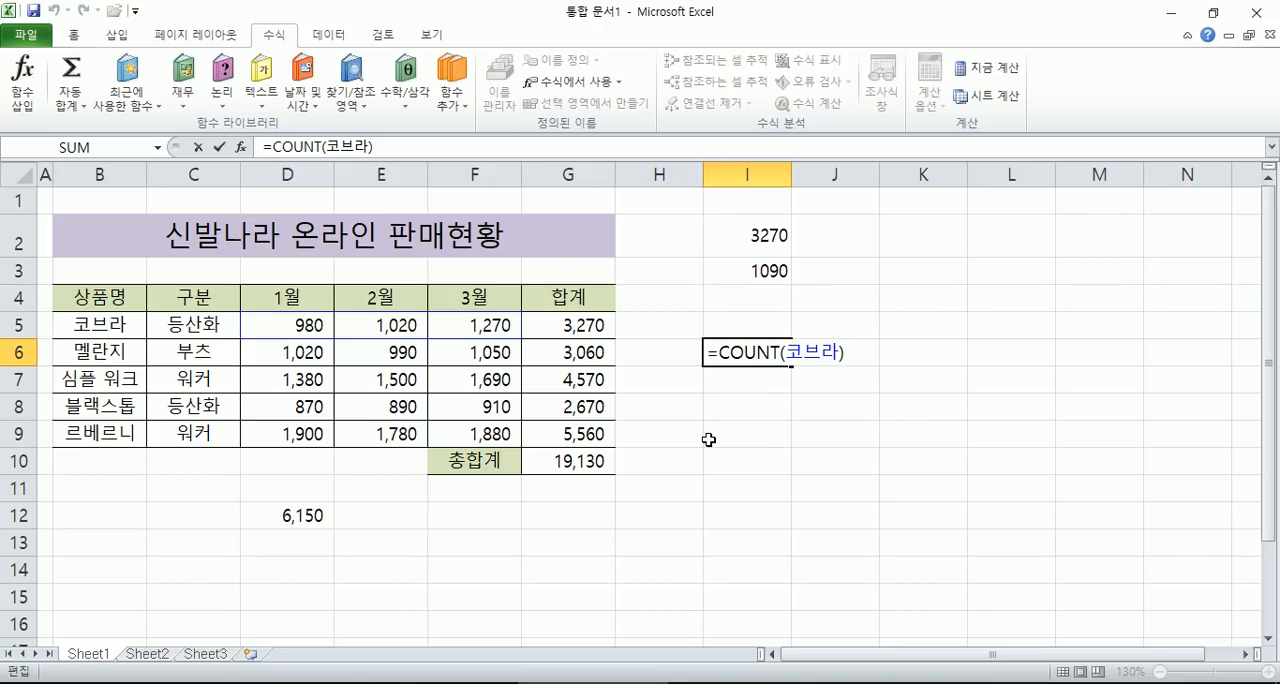
key("Escape")
- Define the name 멜란지 for the cell range D6:F6
left_click_drag(290, 352, 492, 355)
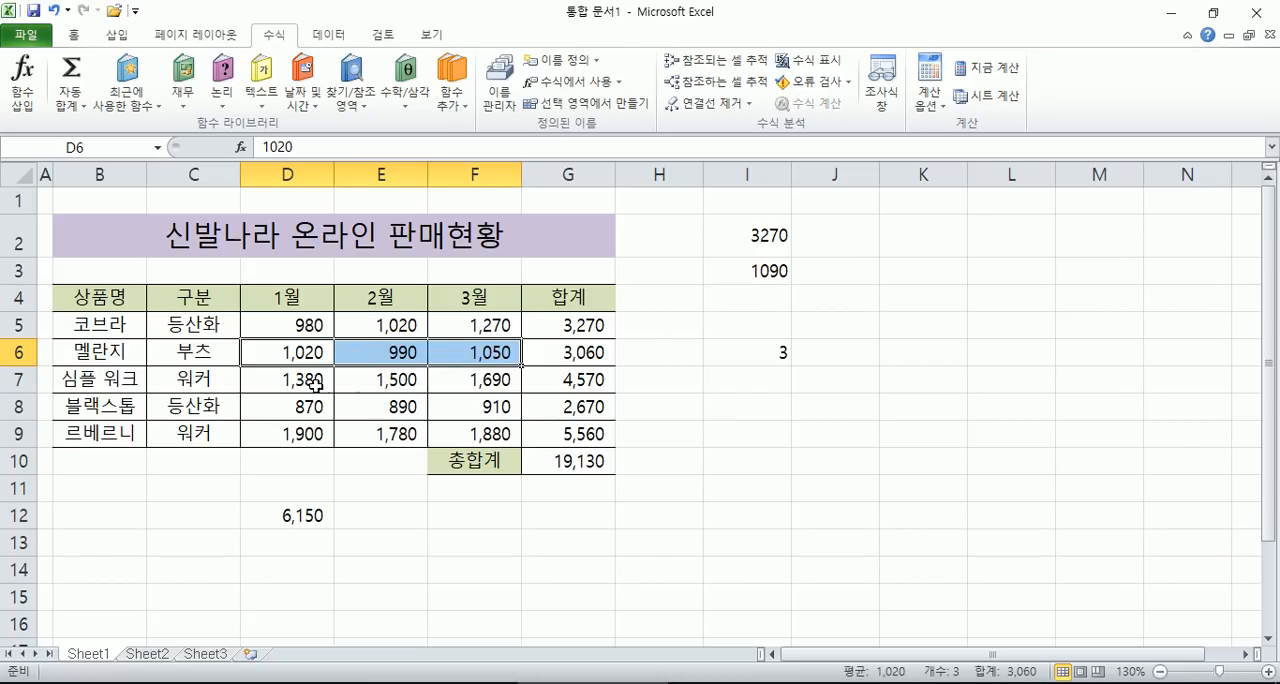
left_click_drag(273, 353, 460, 352)
left_click(124, 150)
type("멜란지")
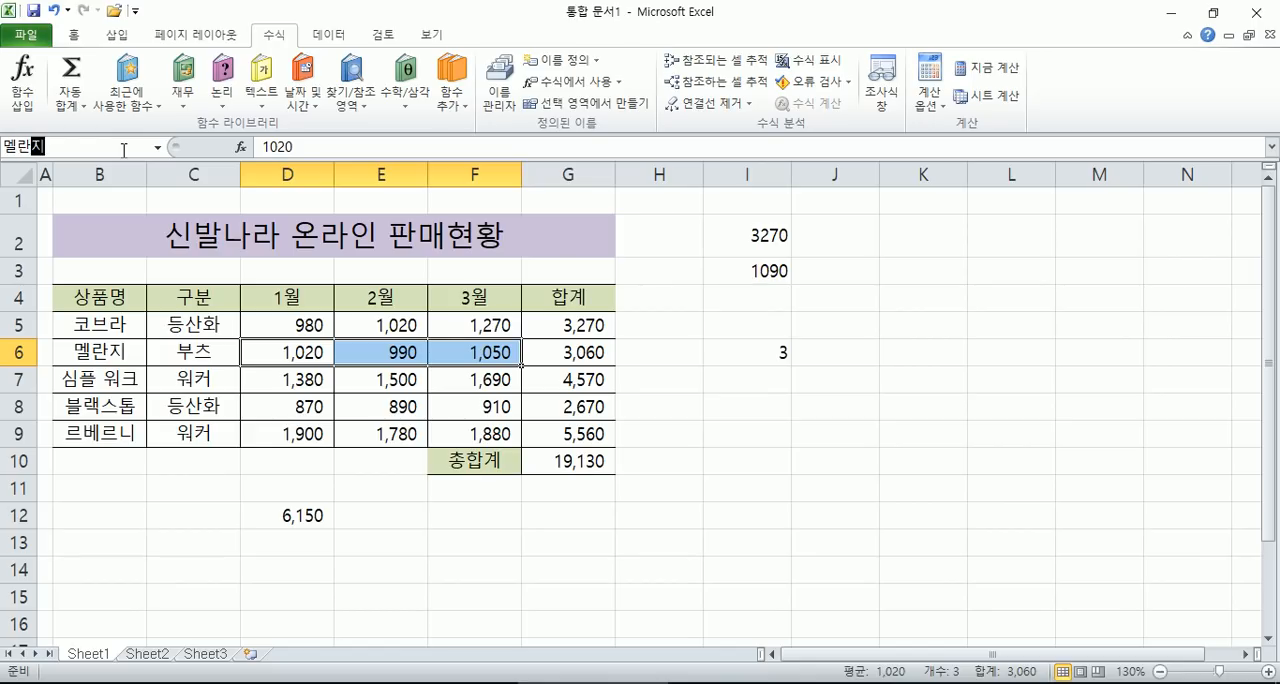
key("Return")
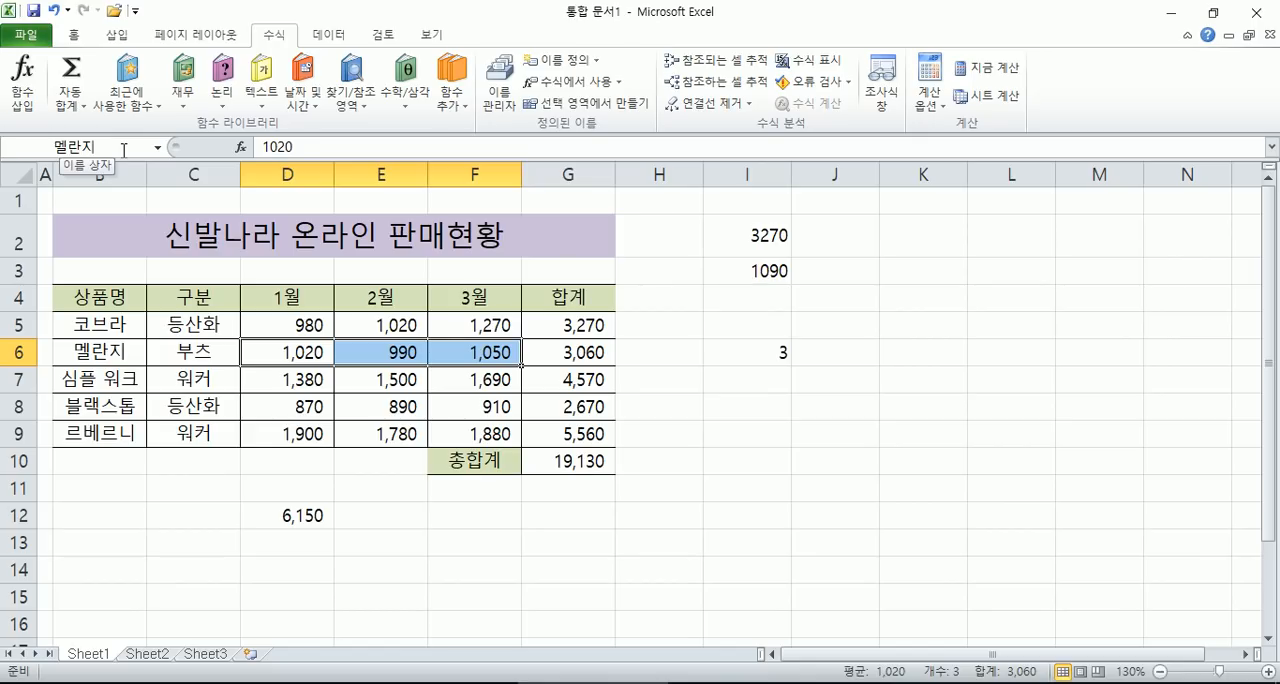
- Examine the monthly value ranges of the product rows together with their 상품명 and 구분 labels
left_click_drag(257, 380, 470, 380)
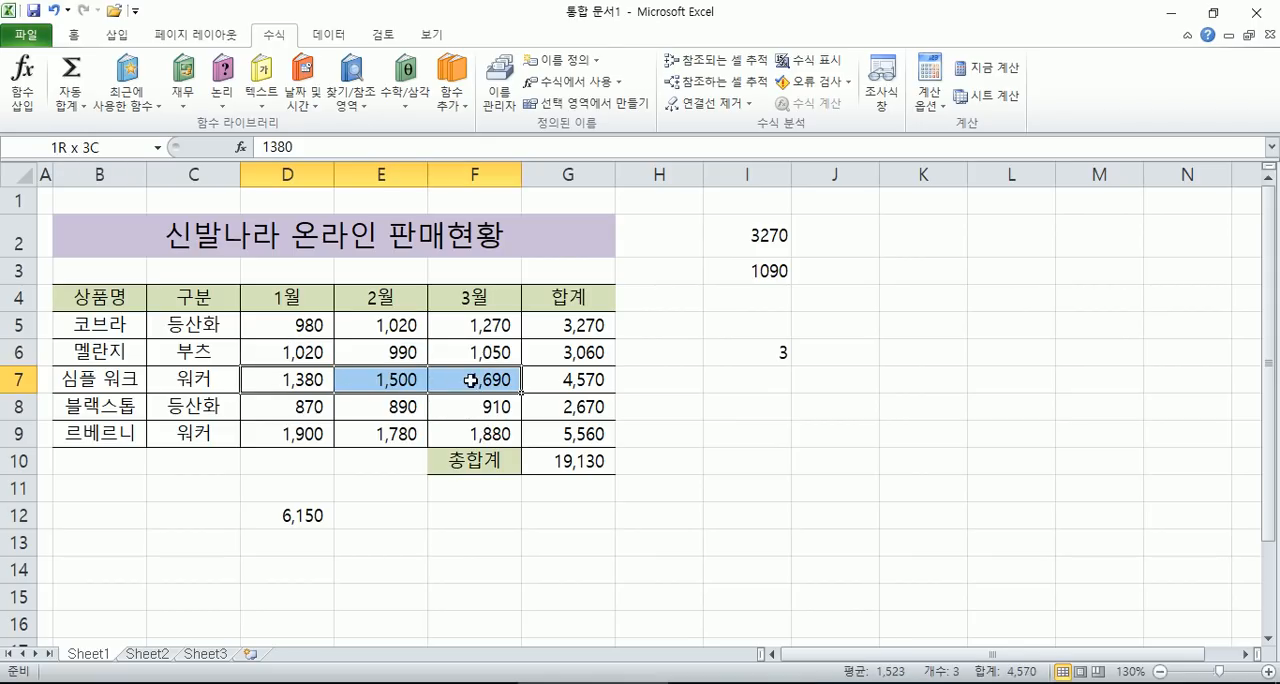
left_click_drag(268, 404, 476, 405)
left_click_drag(265, 429, 470, 430)
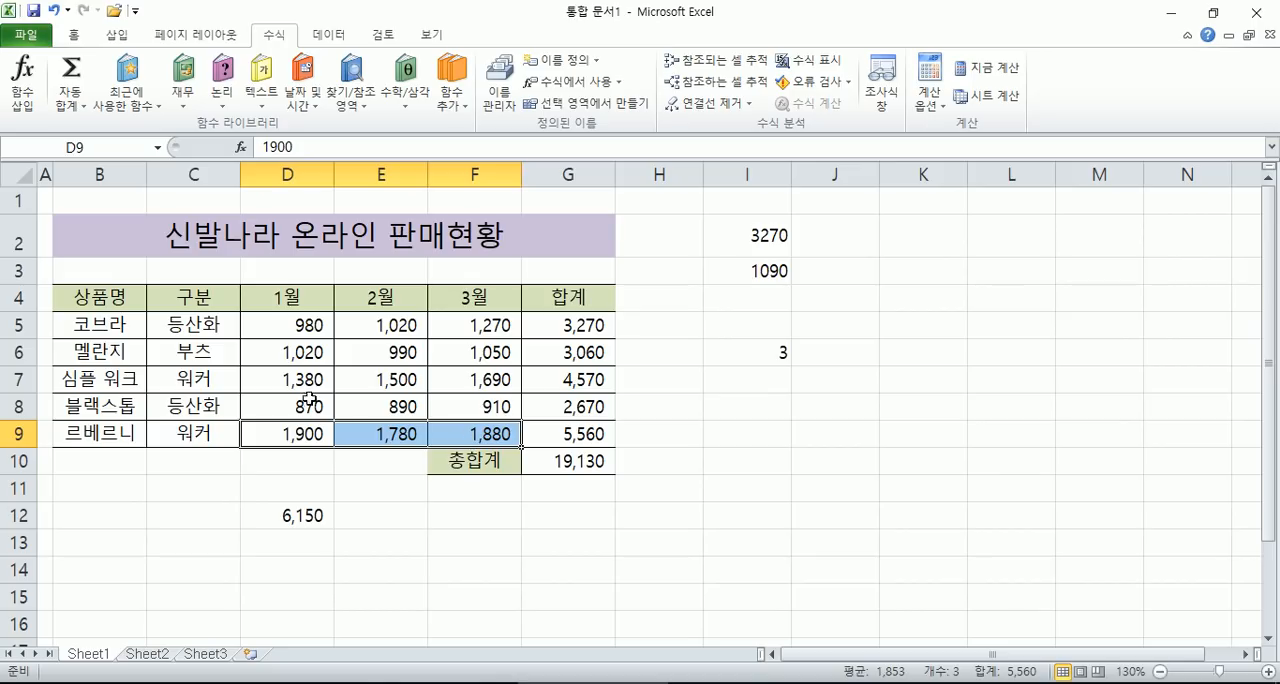
left_click(79, 330)
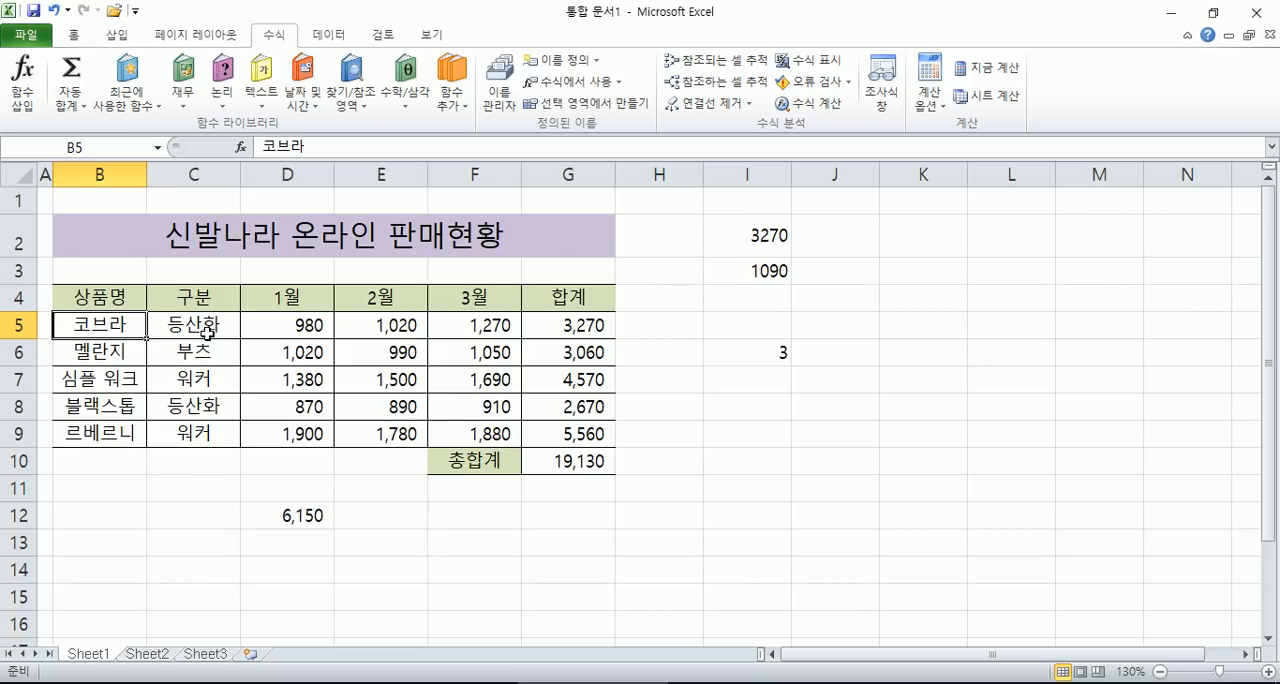
left_click_drag(279, 325, 460, 326)
left_click_drag(283, 434, 480, 437)
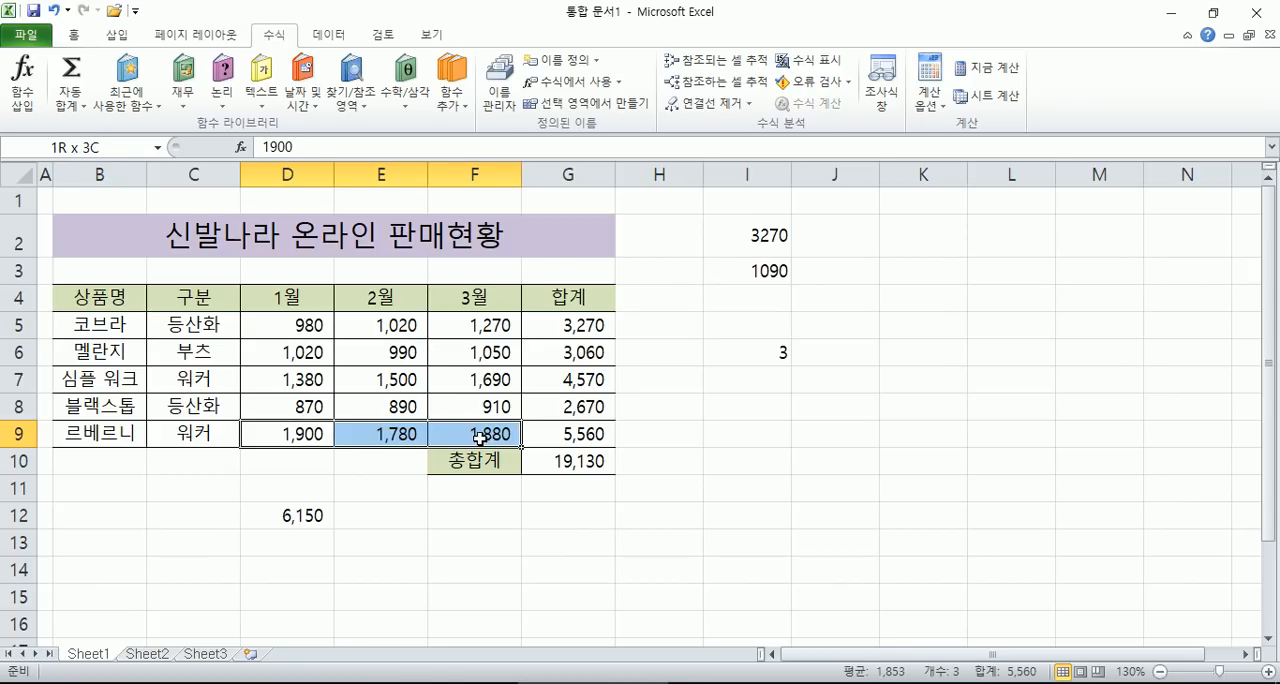
left_click(200, 434)
left_click_drag(274, 438, 468, 440)
left_click(200, 434)
left_click_drag(300, 436, 462, 445)
left_click(188, 382)
left_click(181, 434)
left_click_drag(278, 382, 462, 392)
left_click_drag(284, 438, 476, 440)
left_click(126, 166)
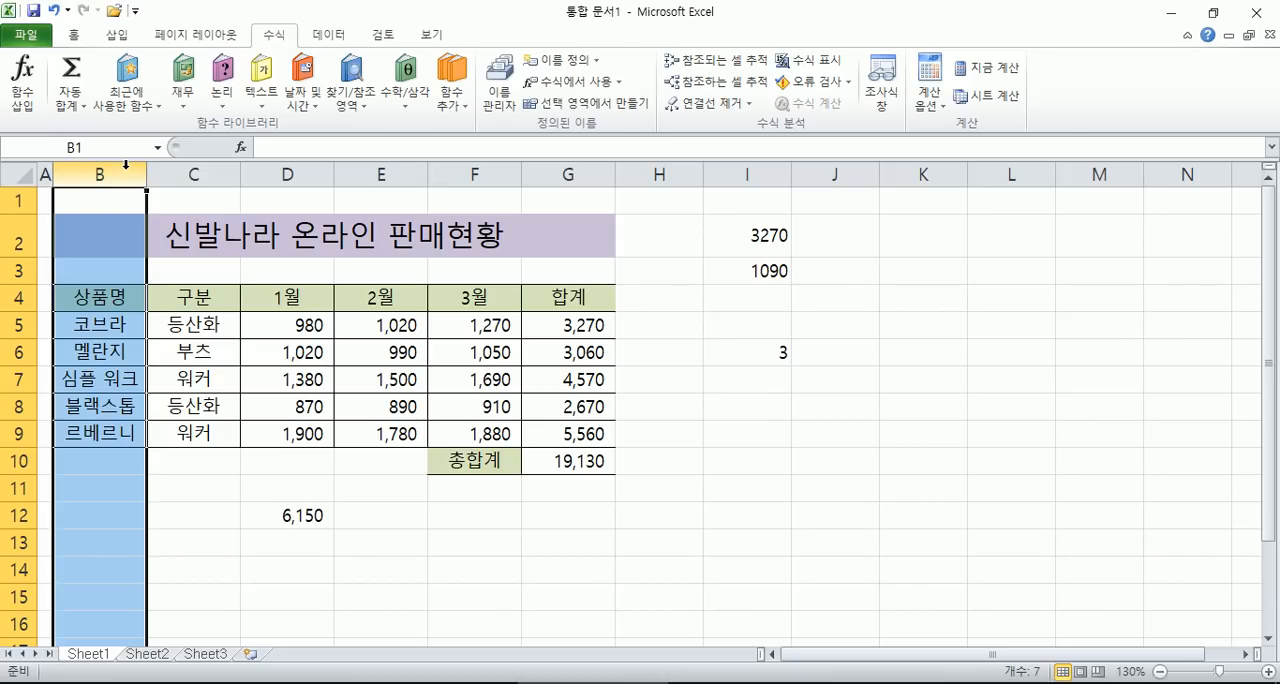
- Examine the 1월, 2월 and 3월 headings and value columns, and select the range D4:F9 including the headings
left_click(202, 397)
left_click_drag(288, 299, 478, 434)
left_click_drag(300, 330, 303, 436)
left_click_drag(353, 334, 362, 451)
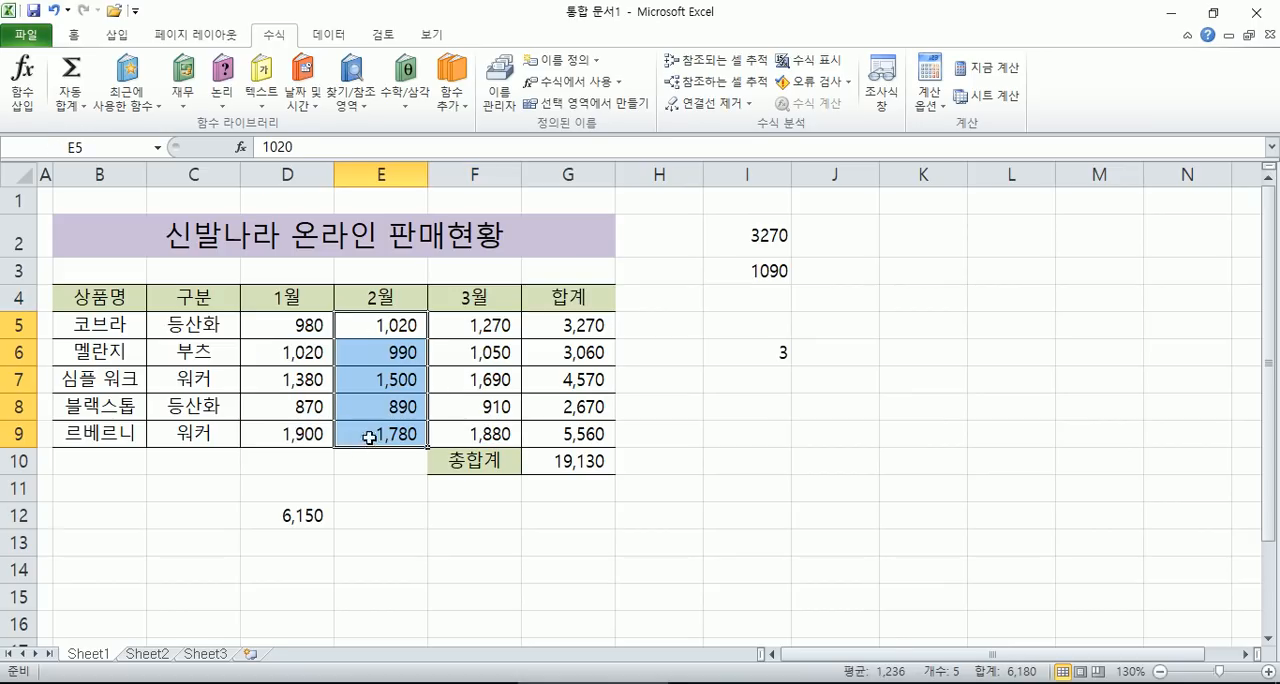
left_click_drag(480, 329, 476, 436)
left_click(291, 297)
left_click(388, 299)
left_click(472, 299)
left_click_drag(277, 298, 466, 432)
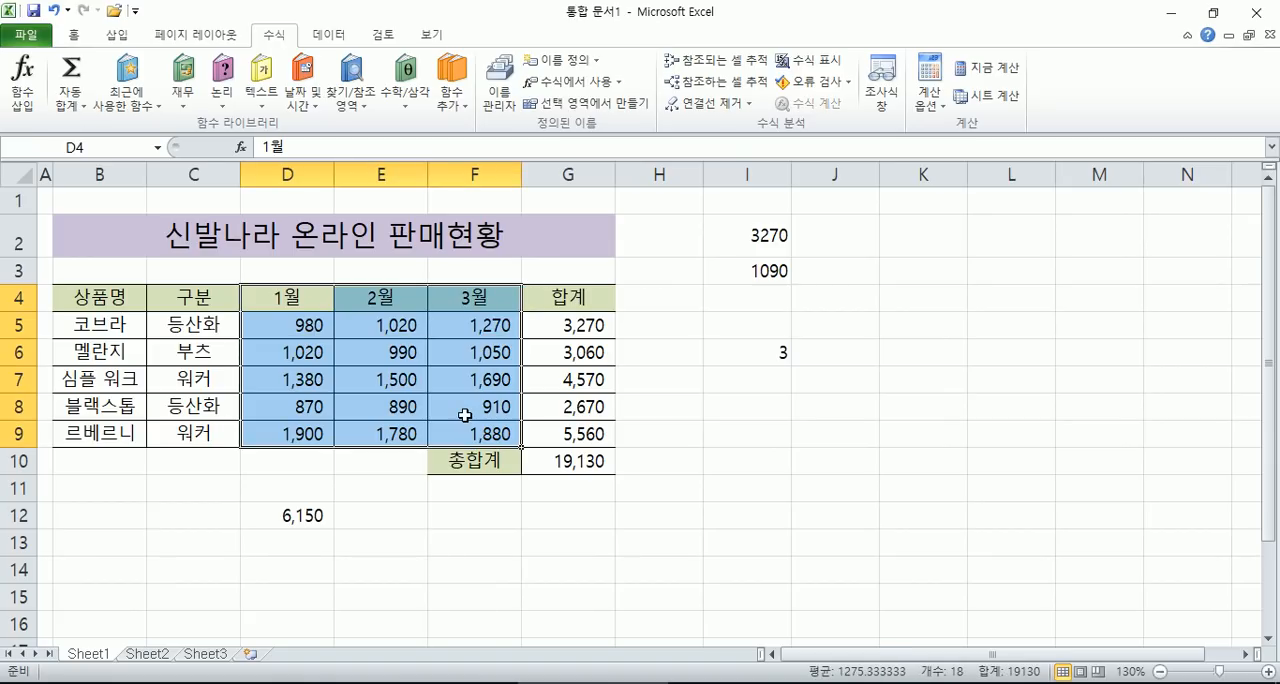
- Create names for the monthly columns from the selection D4:F9, using only the first row (첫 행) as the name source
left_click_drag(280, 294, 476, 432)
left_click_drag(279, 304, 482, 434)
left_click(72, 36)
left_click(268, 42)
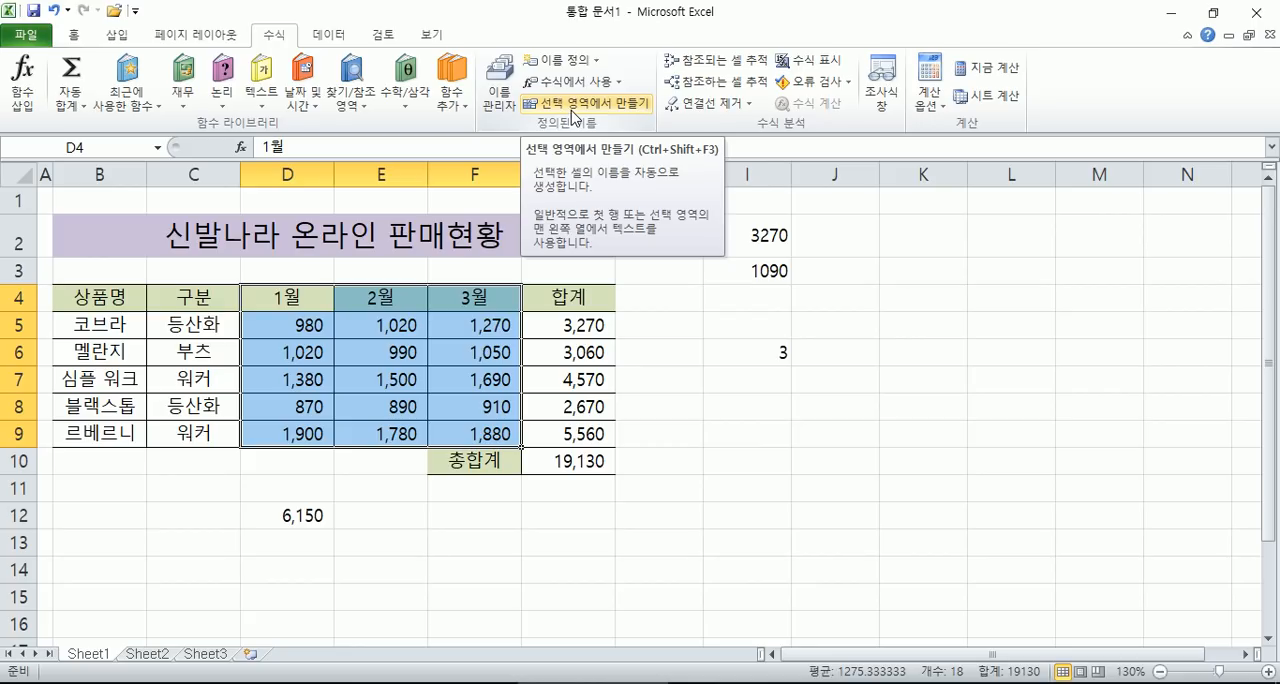
left_click(575, 104)
left_click_drag(484, 198, 579, 319)
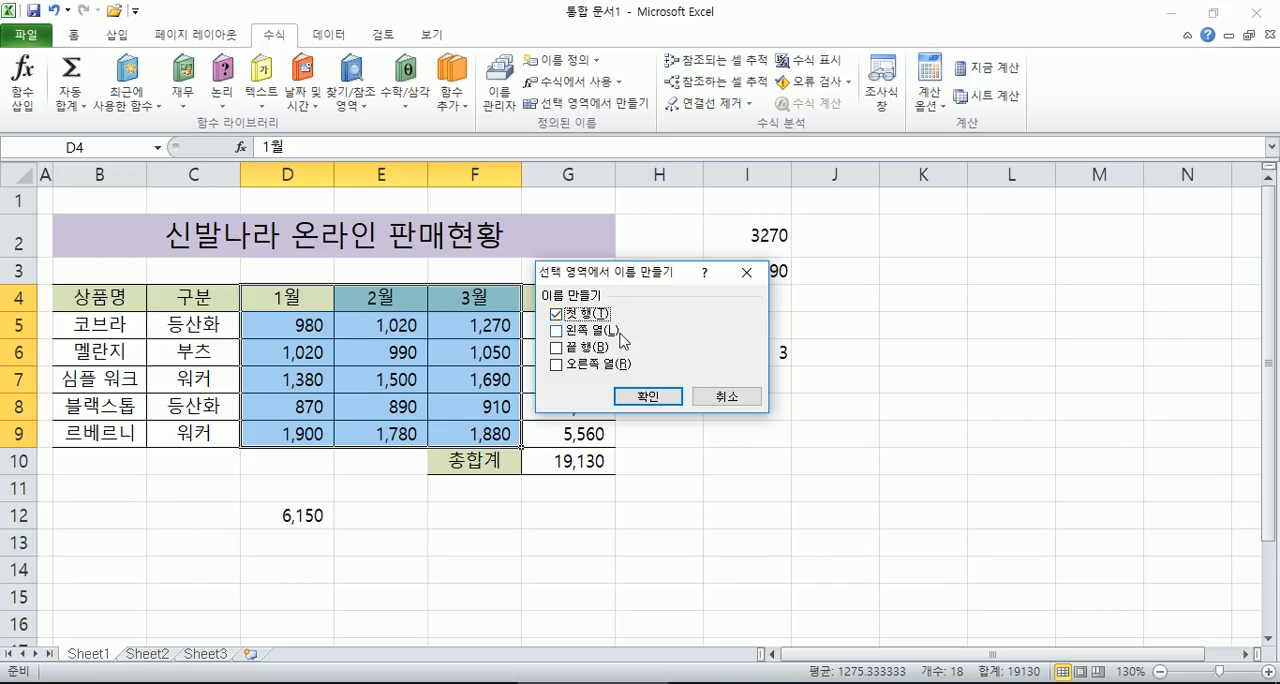
left_click(636, 398)
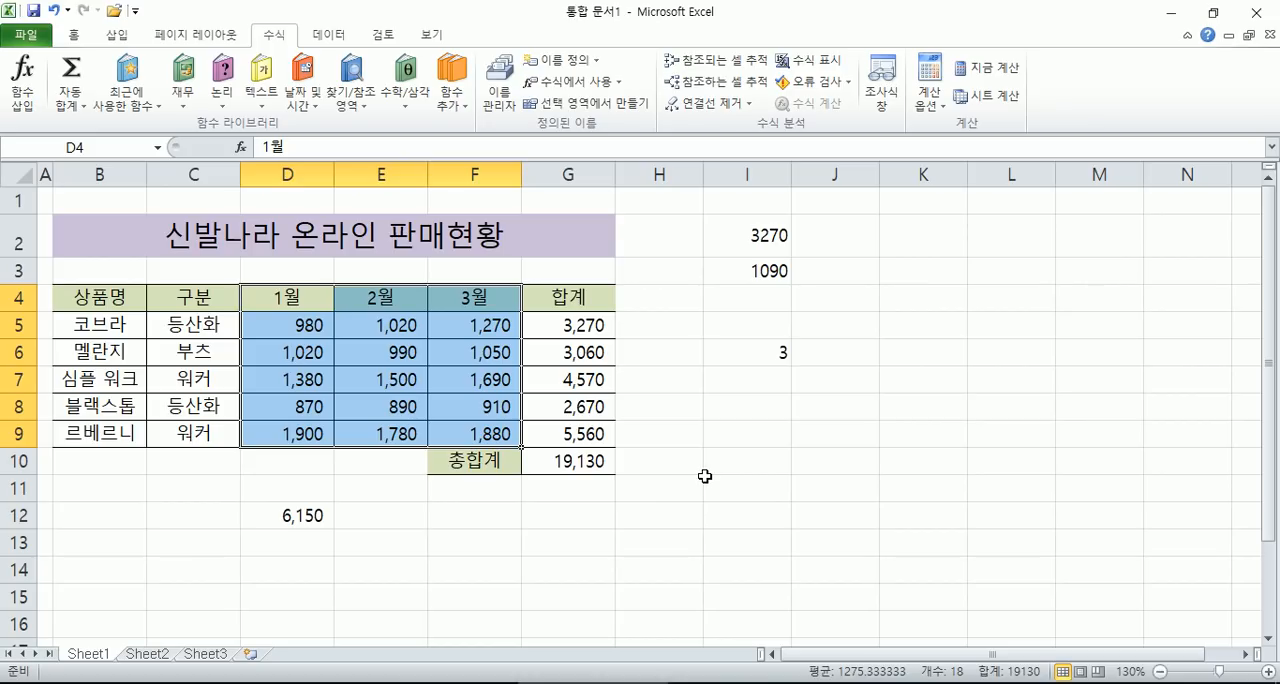
- Clear the COUNT formula from cell I6
left_click(705, 480)
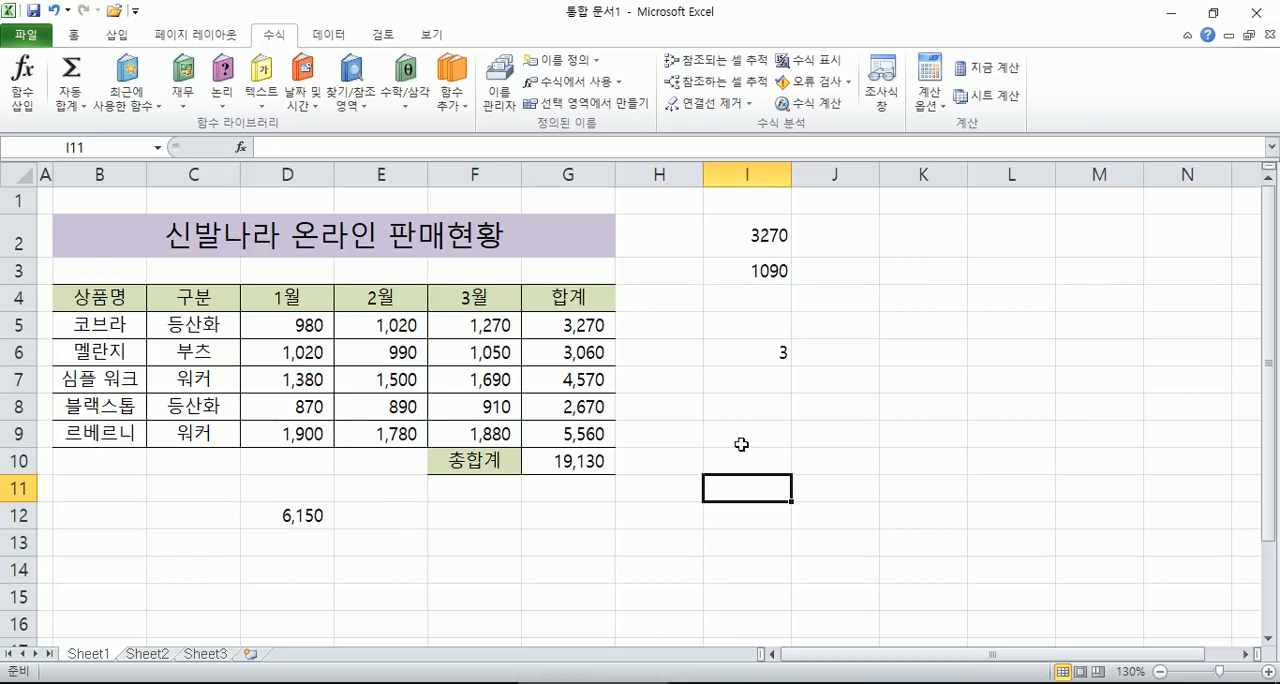
left_click(733, 354)
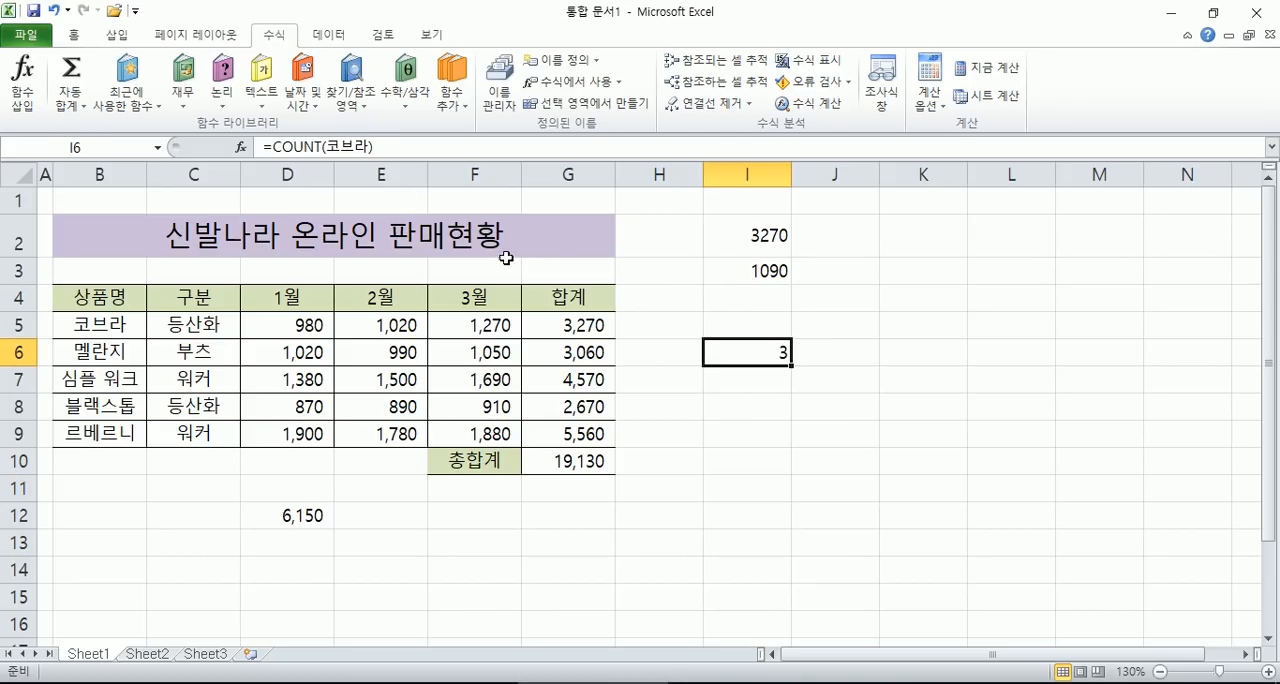
key("Delete")
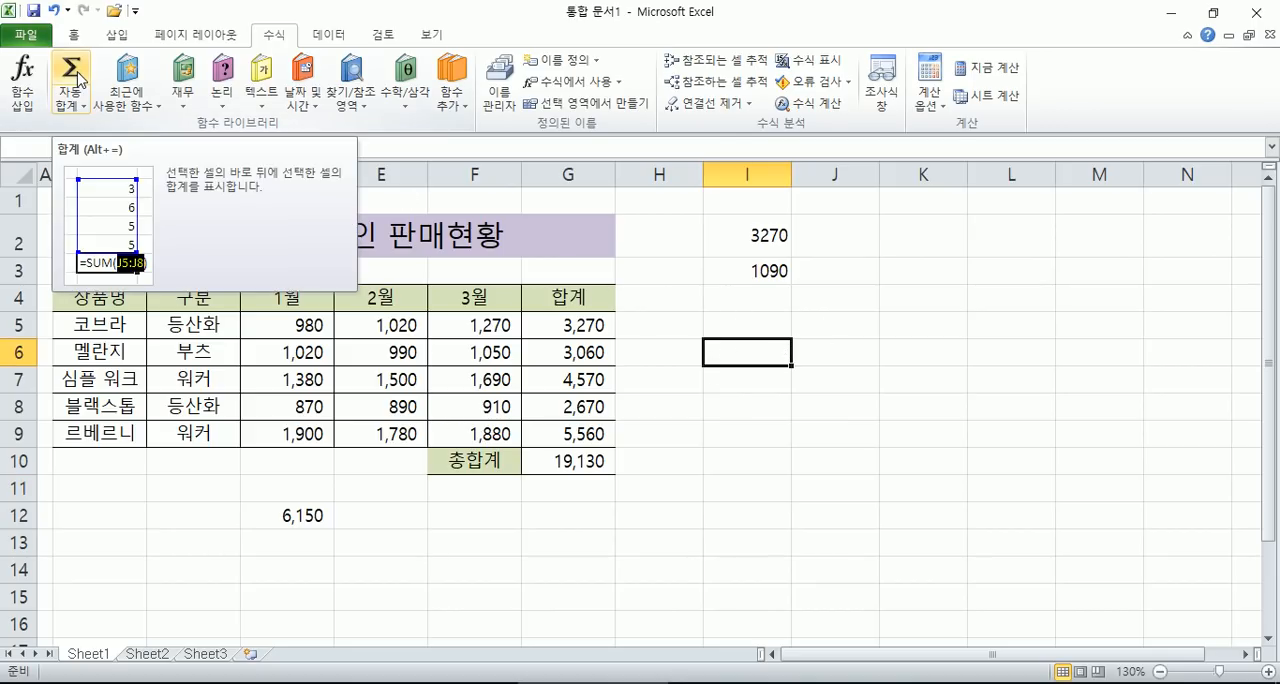
- Try to enter the formula =SUM(1월) in I6 using the month name without an underscore
left_click(72, 104)
left_click(95, 124)
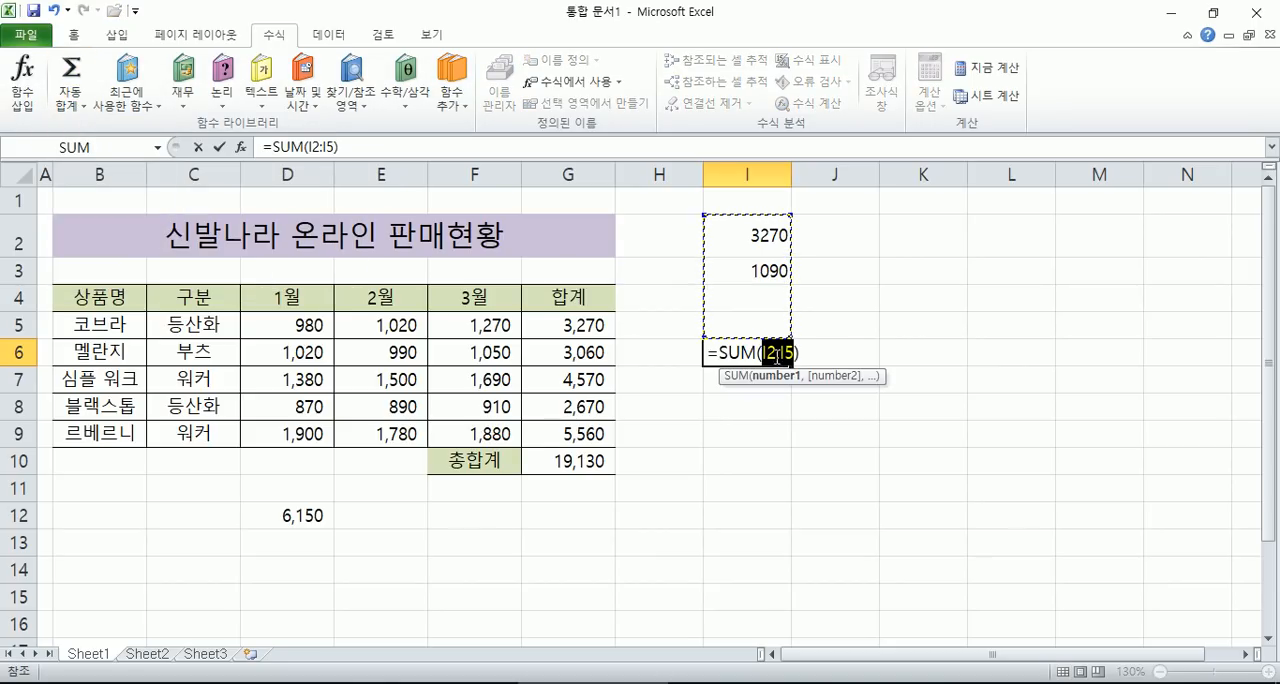
type("1ㅇ")
type("월")
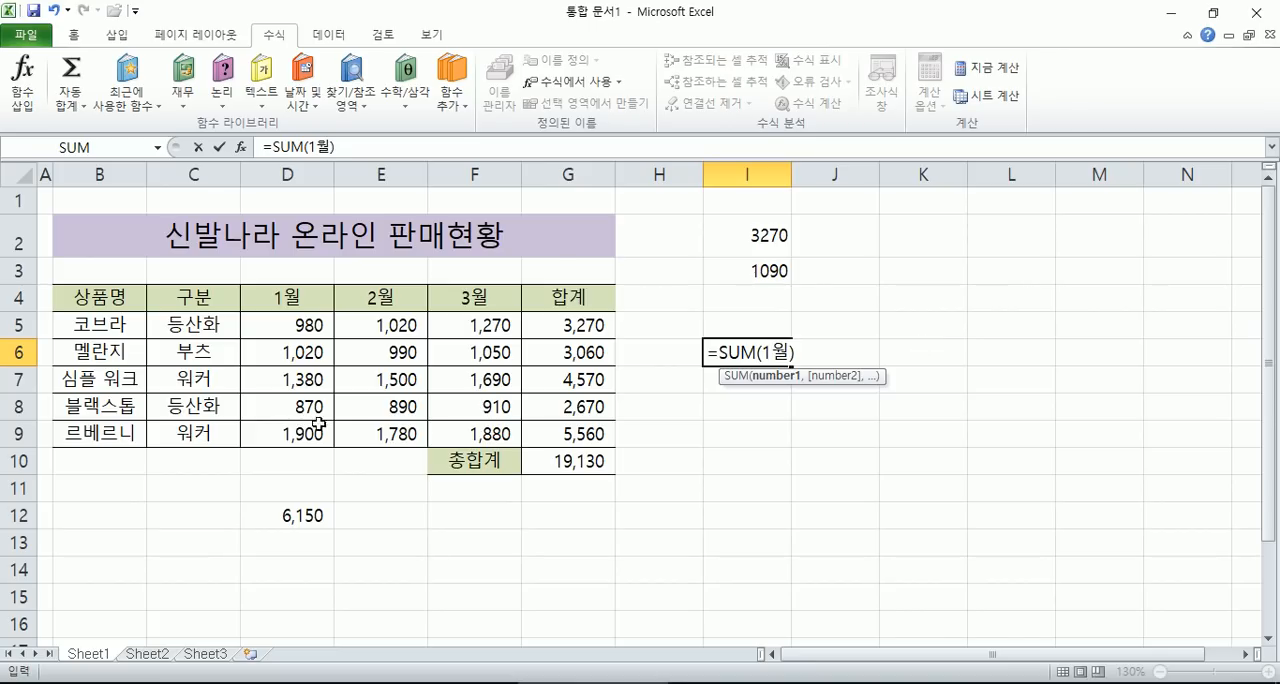
key("Return")
left_click(587, 410)
key("Escape")
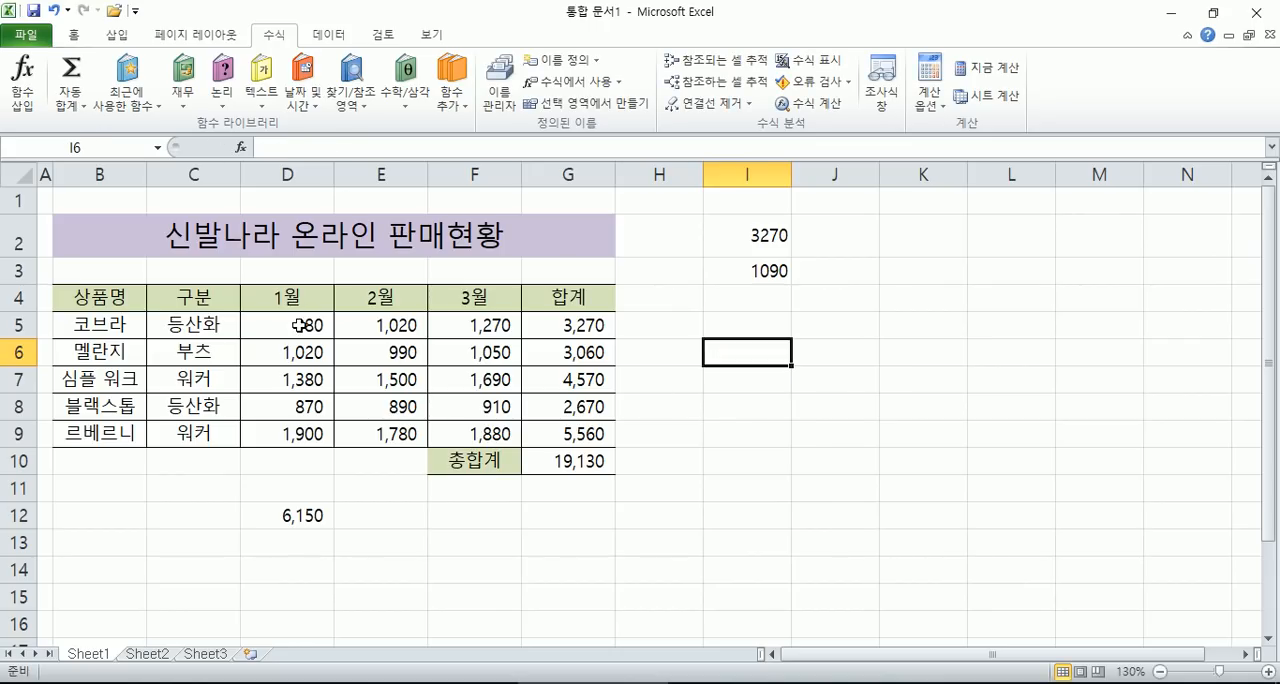
- Inspect the workbook's list of defined names to see how the month names are written
left_click(300, 325)
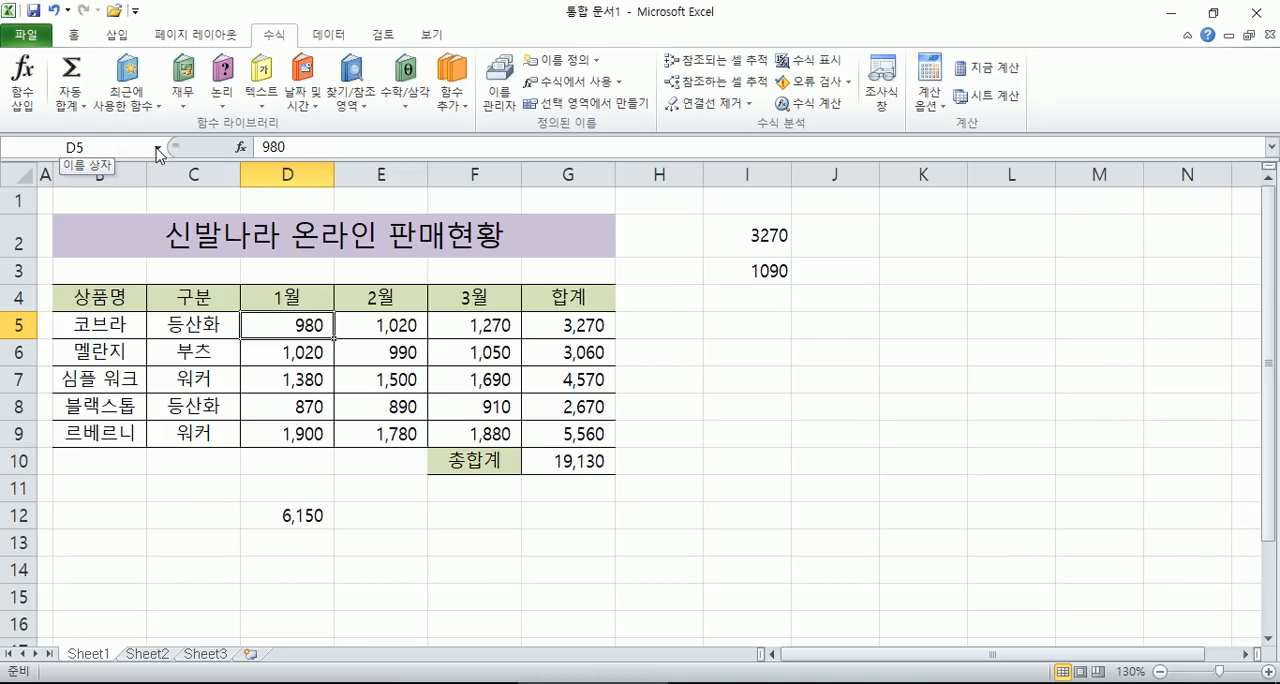
left_click(157, 152)
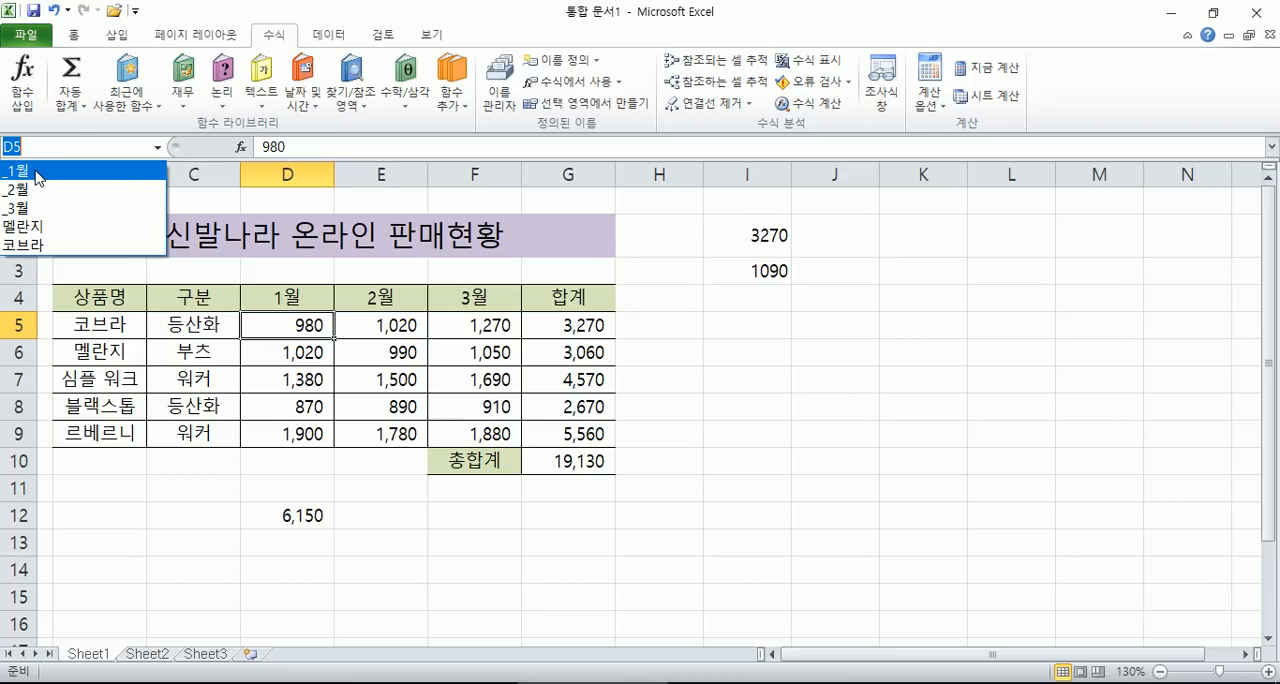
left_click(730, 310)
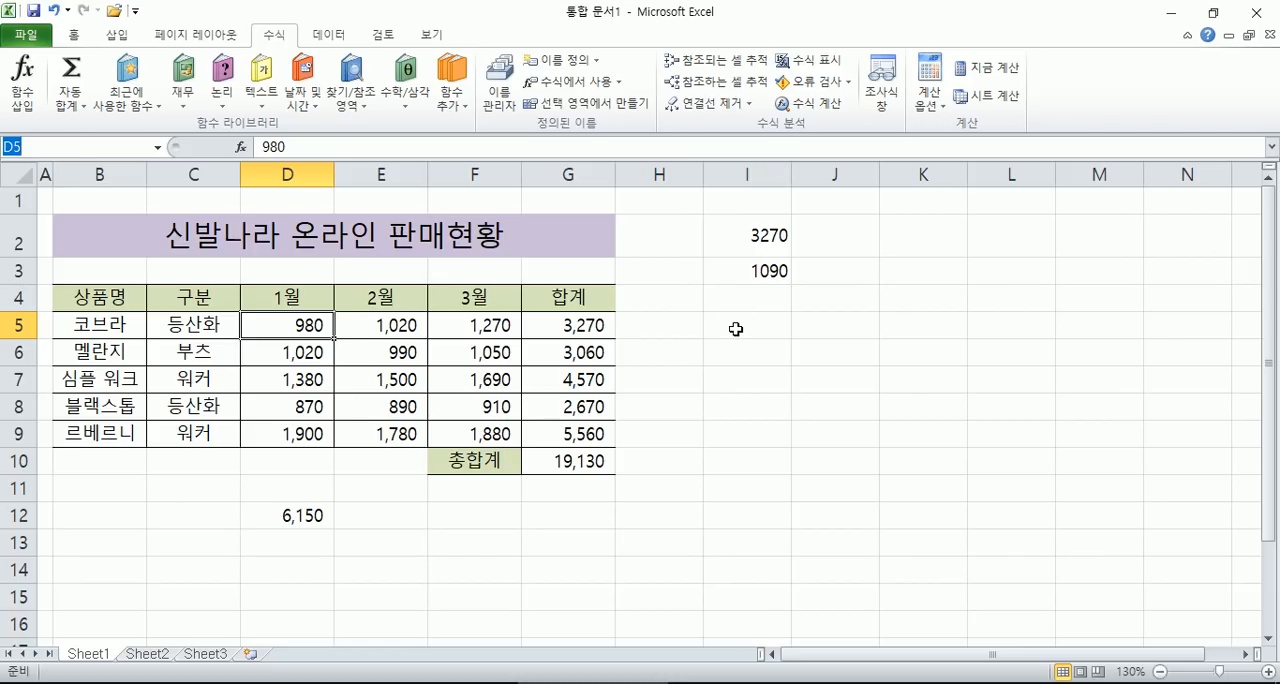
- Enter the formula =SUM(_1월) in cell I5 to total the January values by name
left_click(735, 329)
left_click(72, 100)
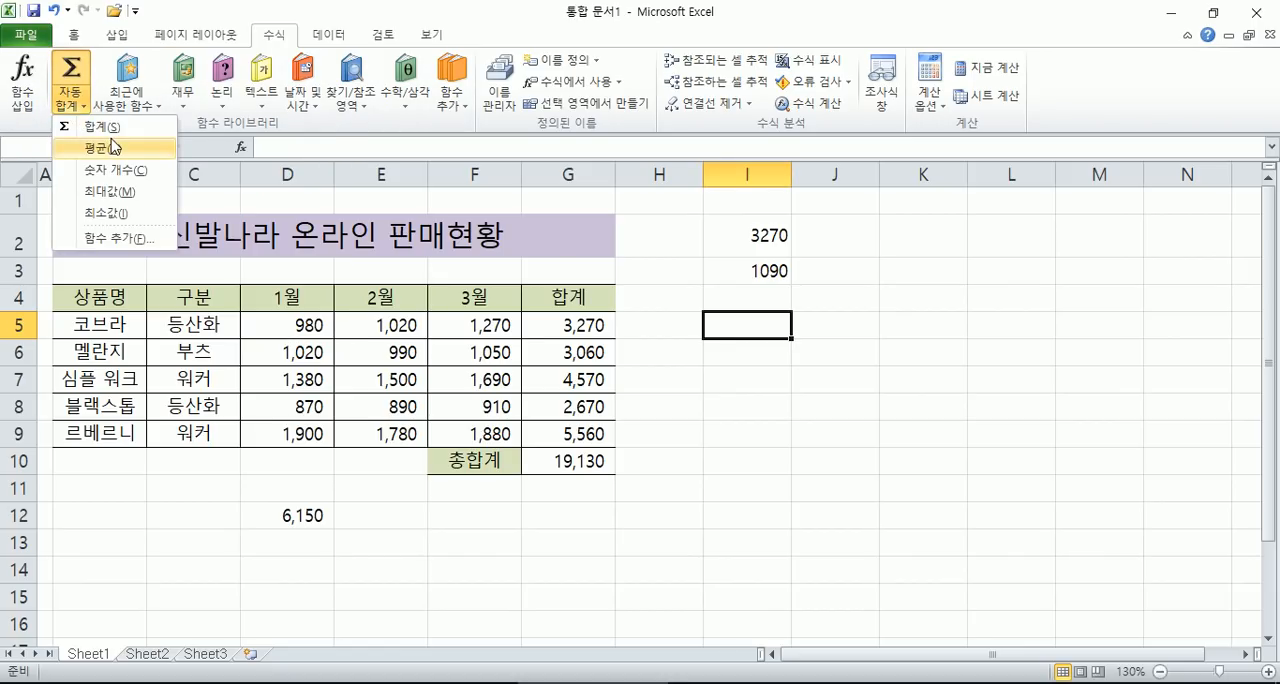
left_click(95, 127)
type("_1월")
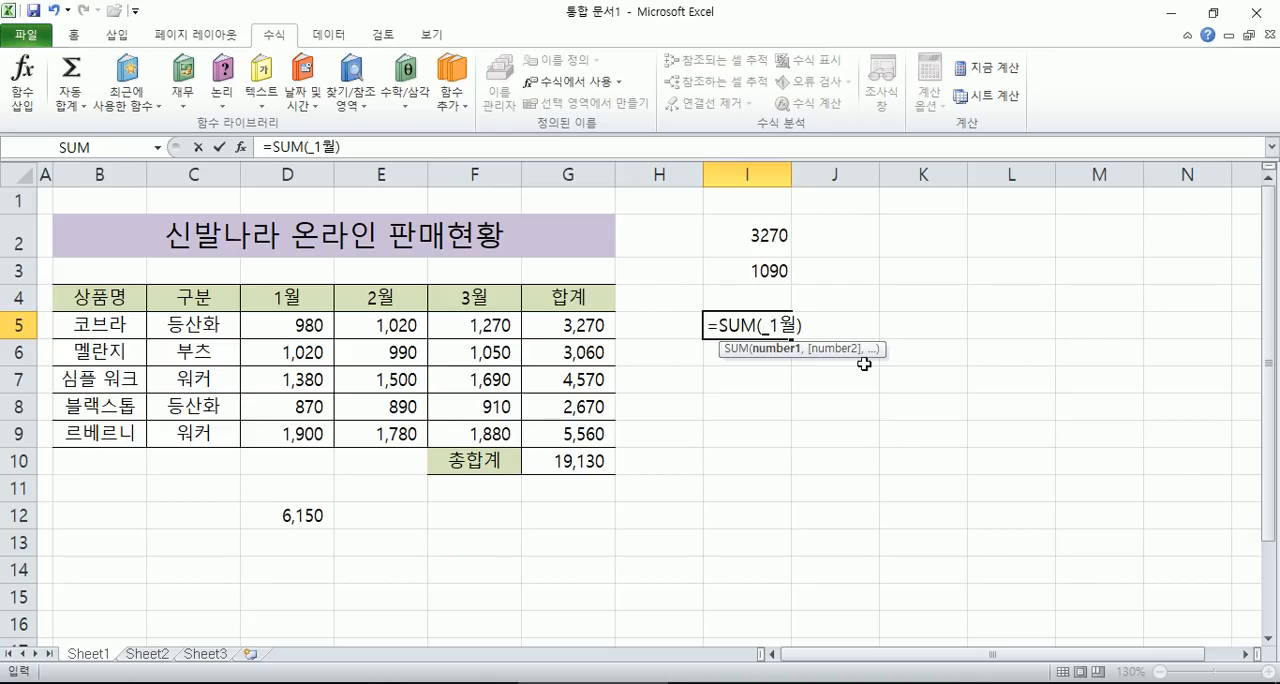
key("Return")
- Inspect the cells referenced by the sum formula in I5 without changing it
left_click(760, 327)
key("F2")
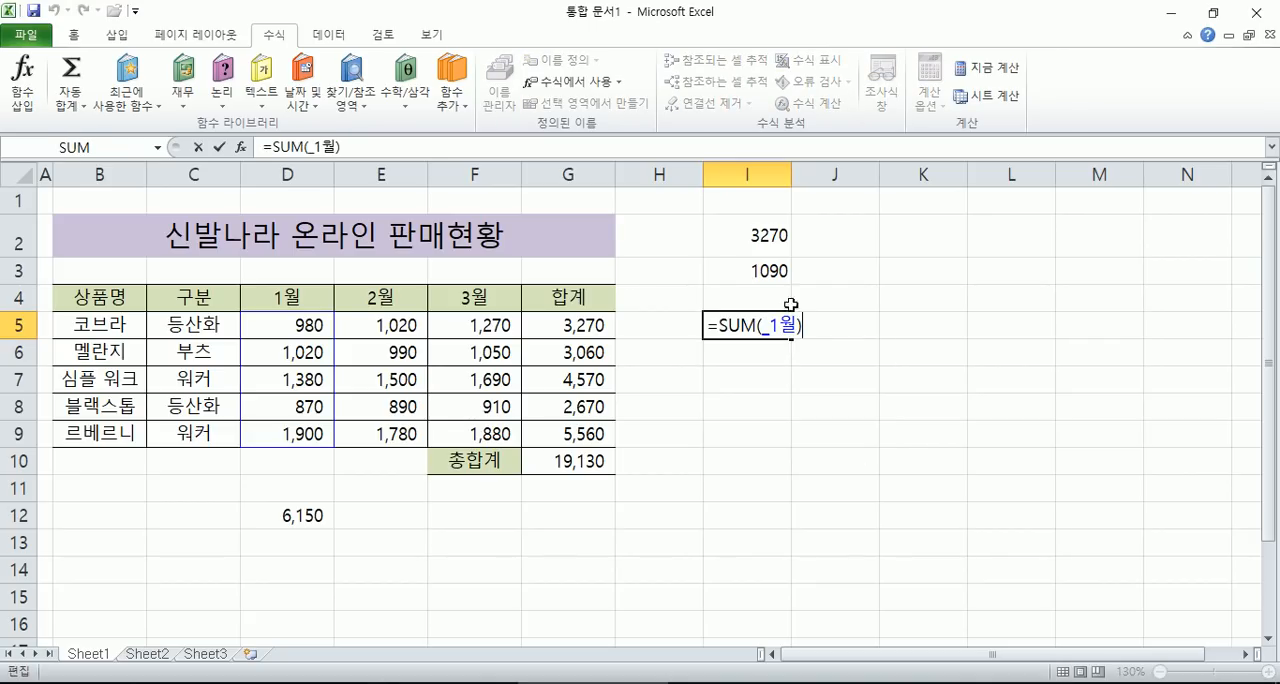
key("Escape")
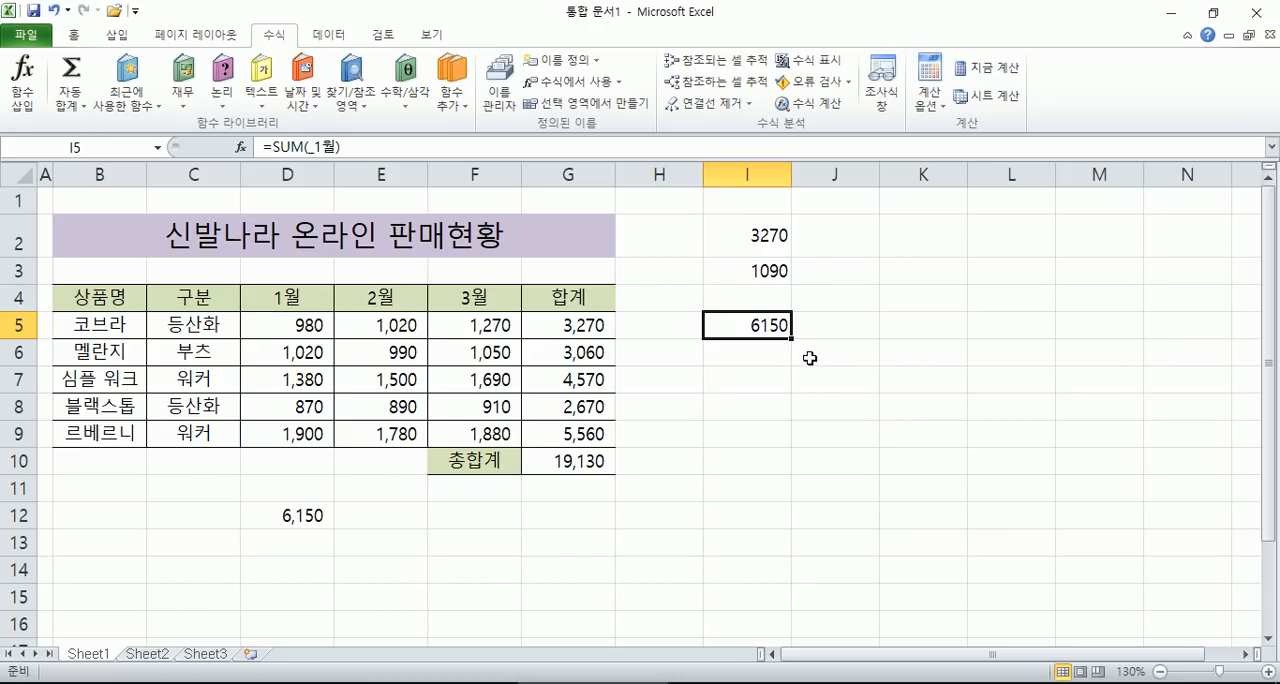
- Switch to Notepad and add the heading line "이름을 정의할 때 규정" below the existing notes
key("alt+Tab")
key("Return")
type("아ㅣㄹ")
key("BackSpace")
key("BackSpace")
key("BackSpace")
type("이")
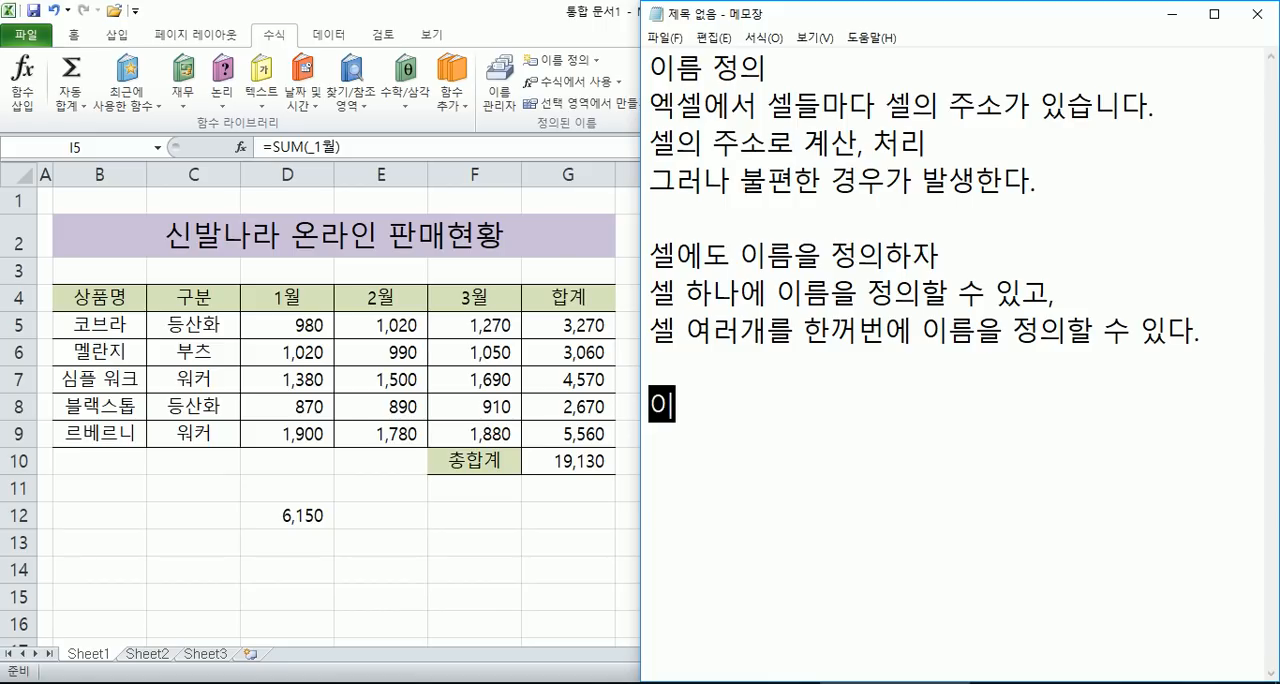
type("름을 저ㅇ의할 때 규")
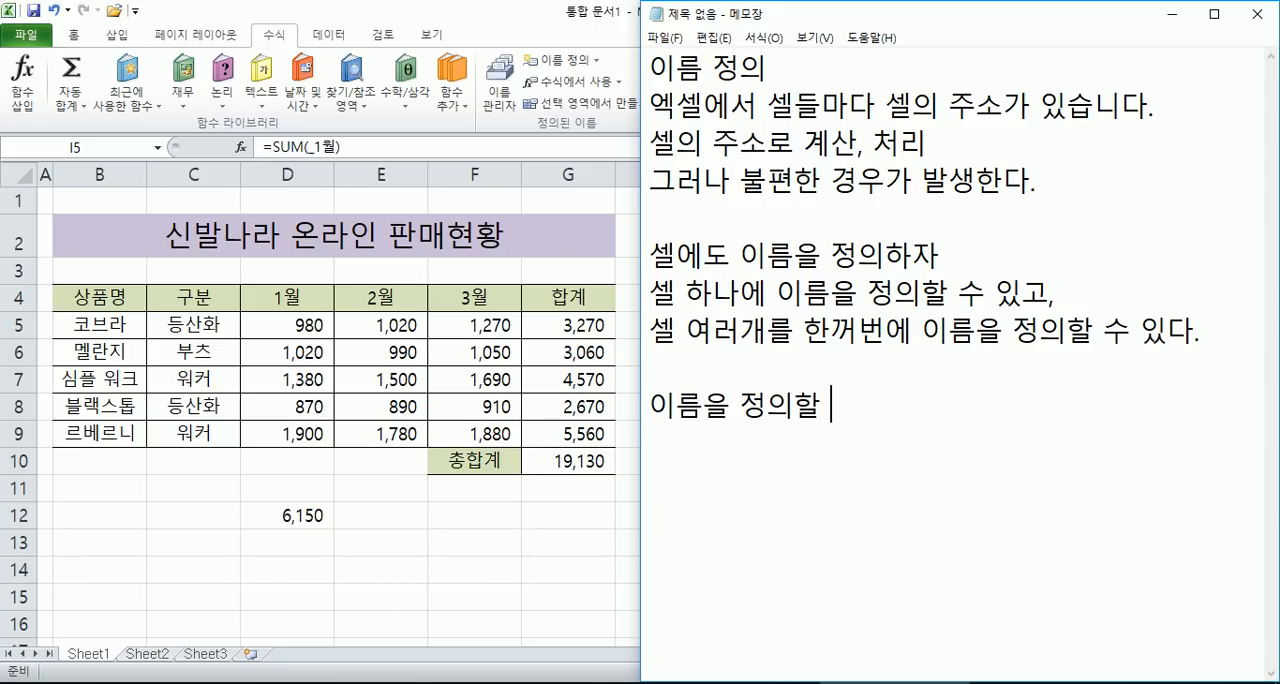
type("정")
key("Return")
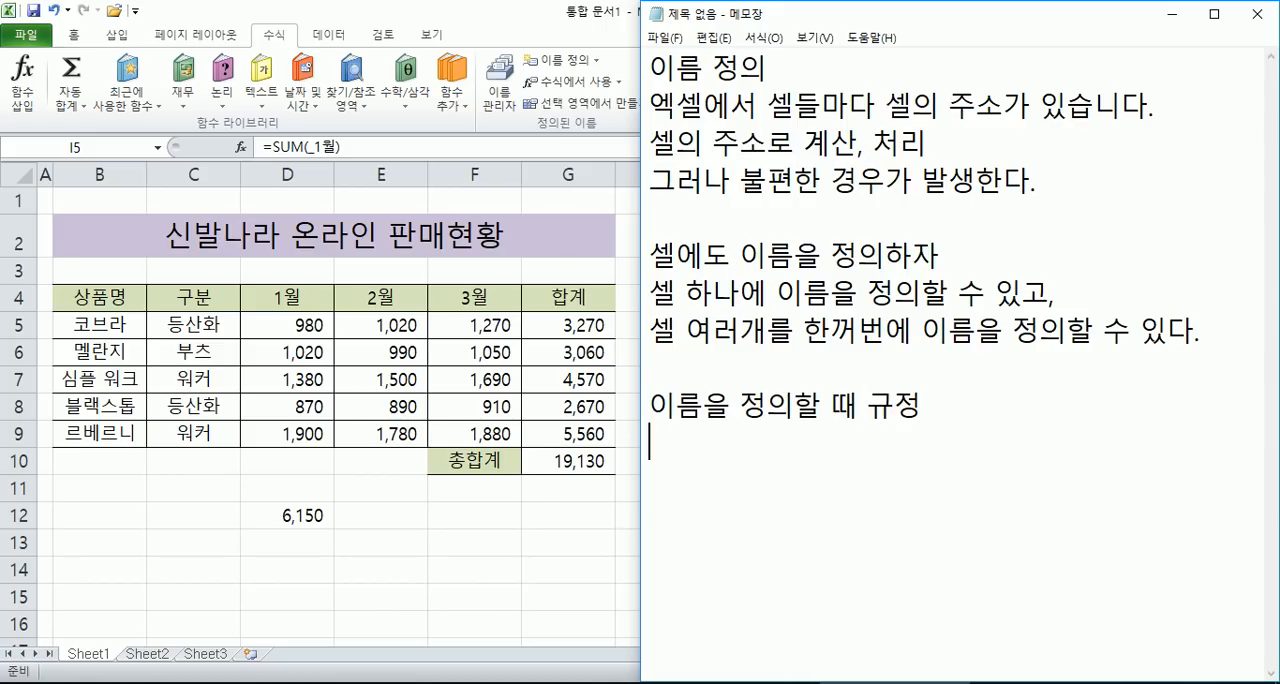
key("Return")
key("Return")
key("Return")
key("Return")
key("Return")
key("Return")
key("Return")
key("Return")
key("Return")
key("Return")
key("Return")
key("Return")
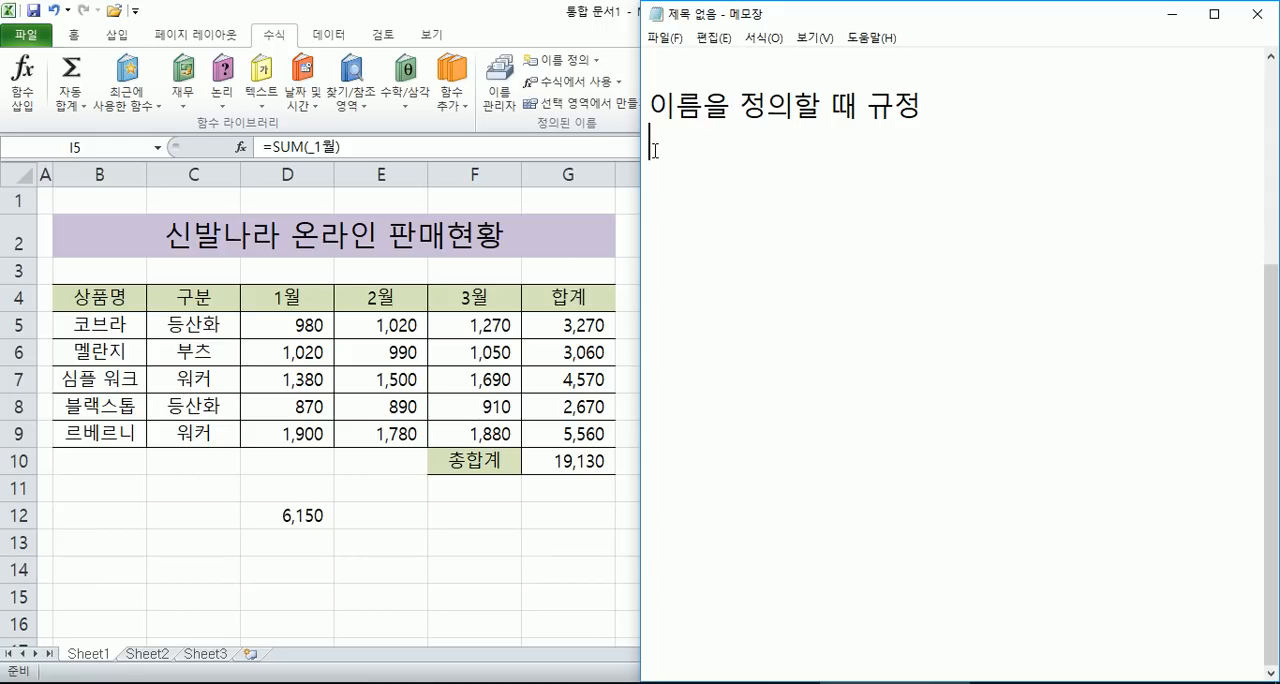
- Write the first naming rule below the heading: "1. 문자로 시작, (_)로 시작 가능"
type("1. 문자")
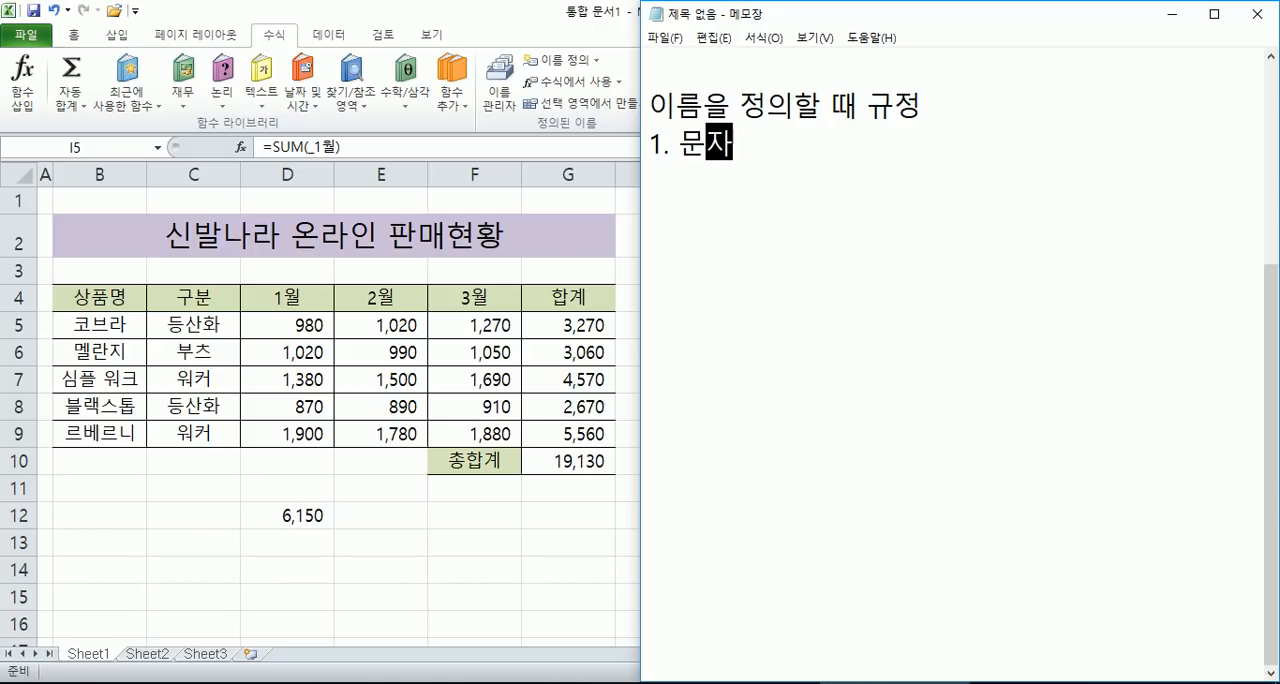
type("로 시작")
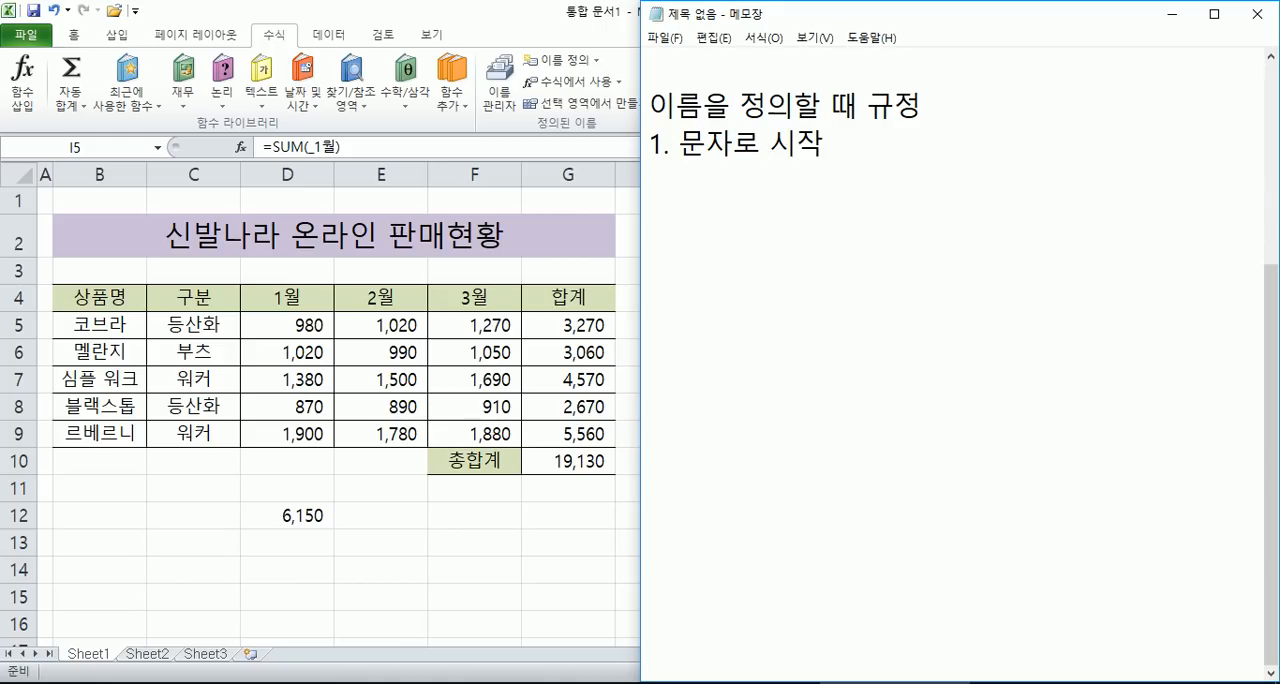
type(", (_)로 시작 가능")
key("Return")
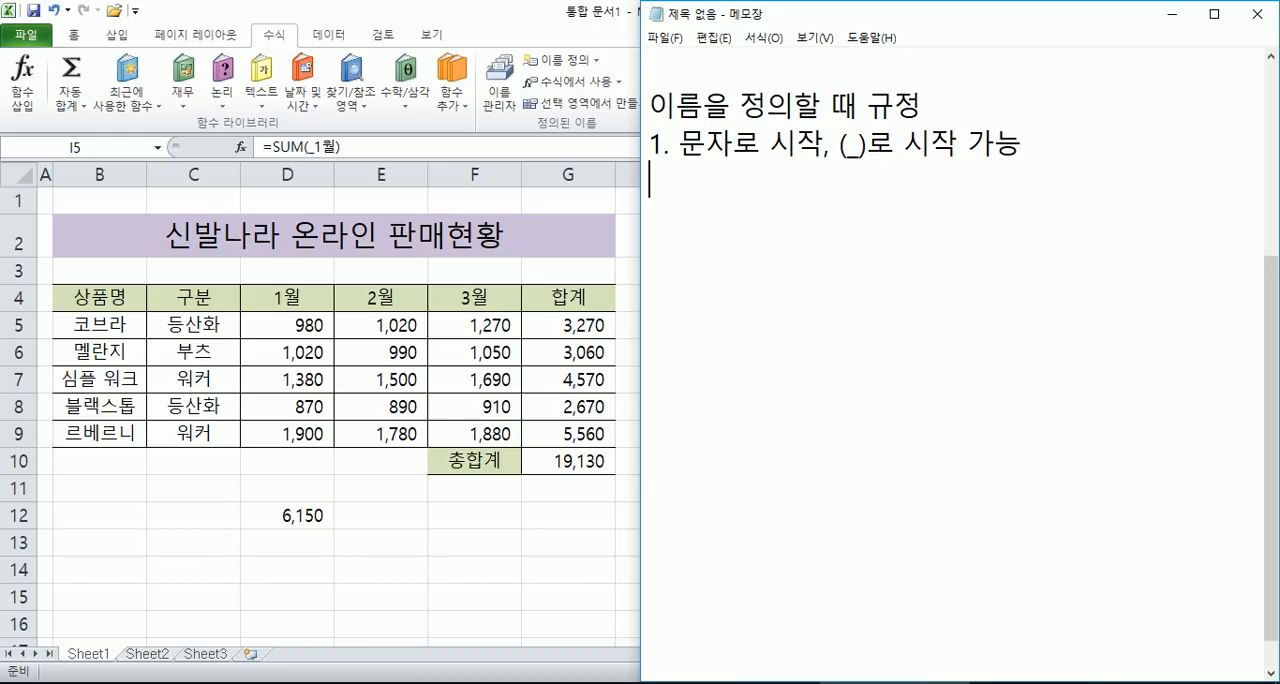
- Add the second naming rule on its own line: "2. 빈칸은 허용하지 않는다."
type("2. ")
type("빈칸은 ")
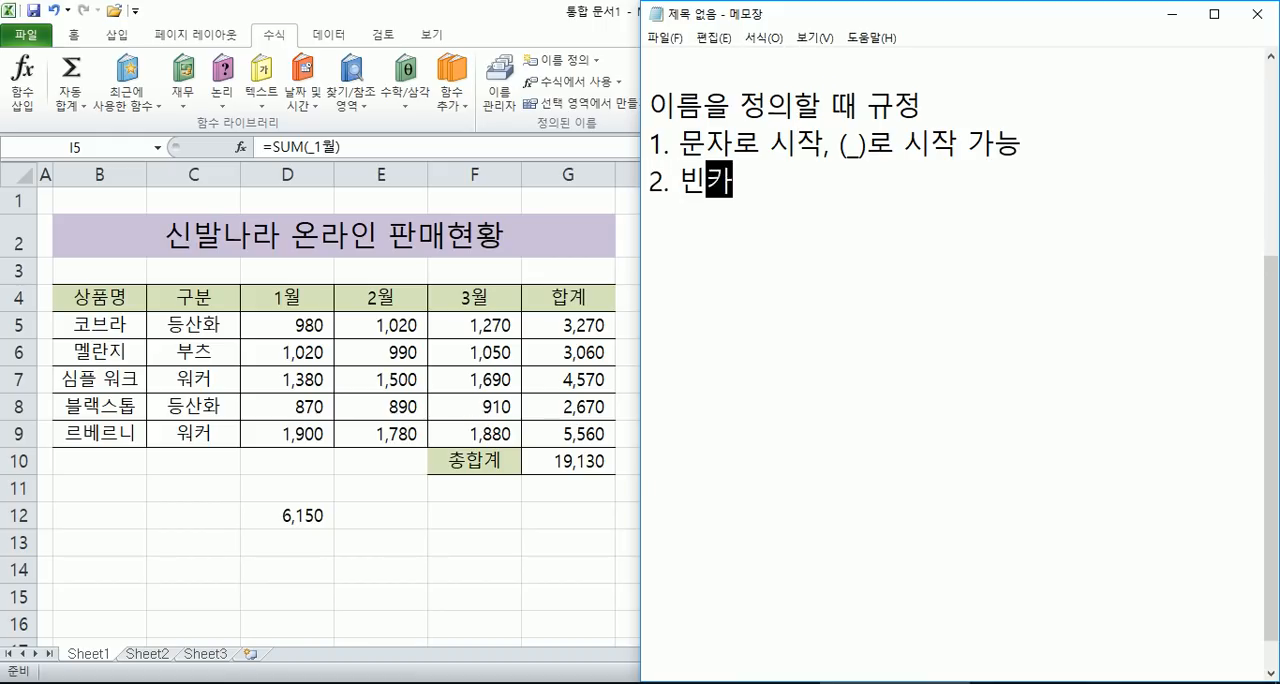
type("허용하")
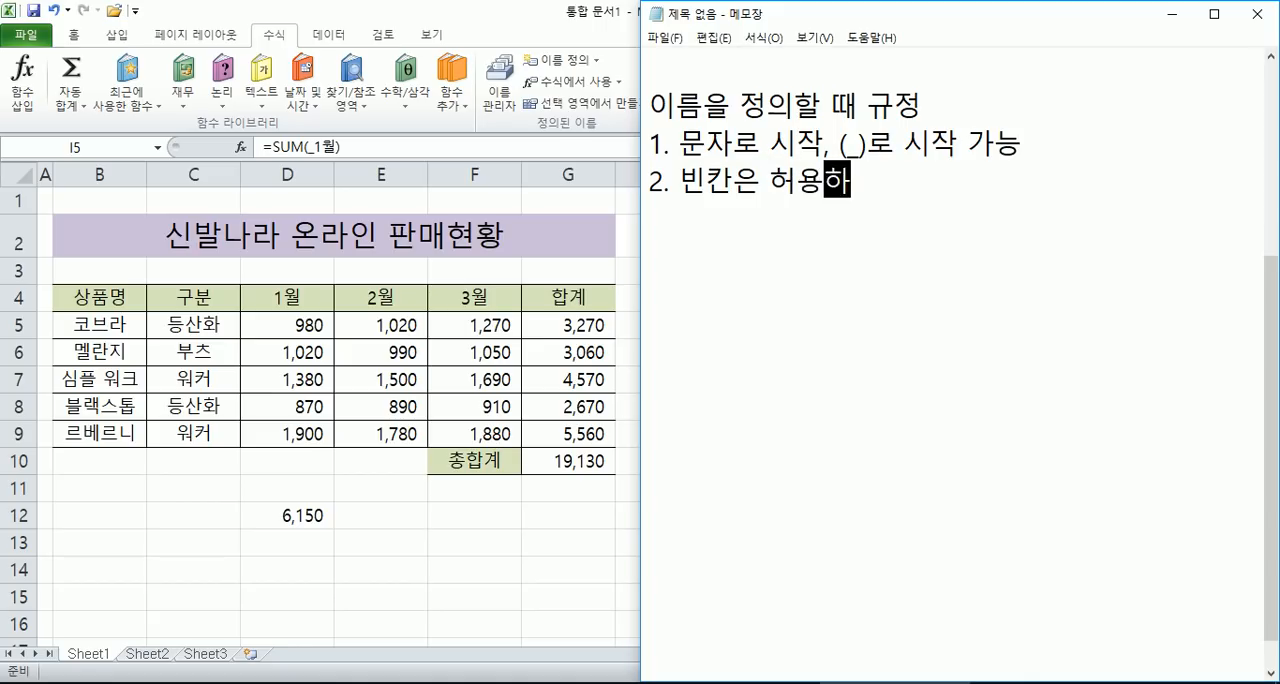
type("지 않는다.")
key("Return")
- Add the third naming rule on its own line: "3. 문자, 숫자, 기호를 사용할 수 있다."
type("3. 문")
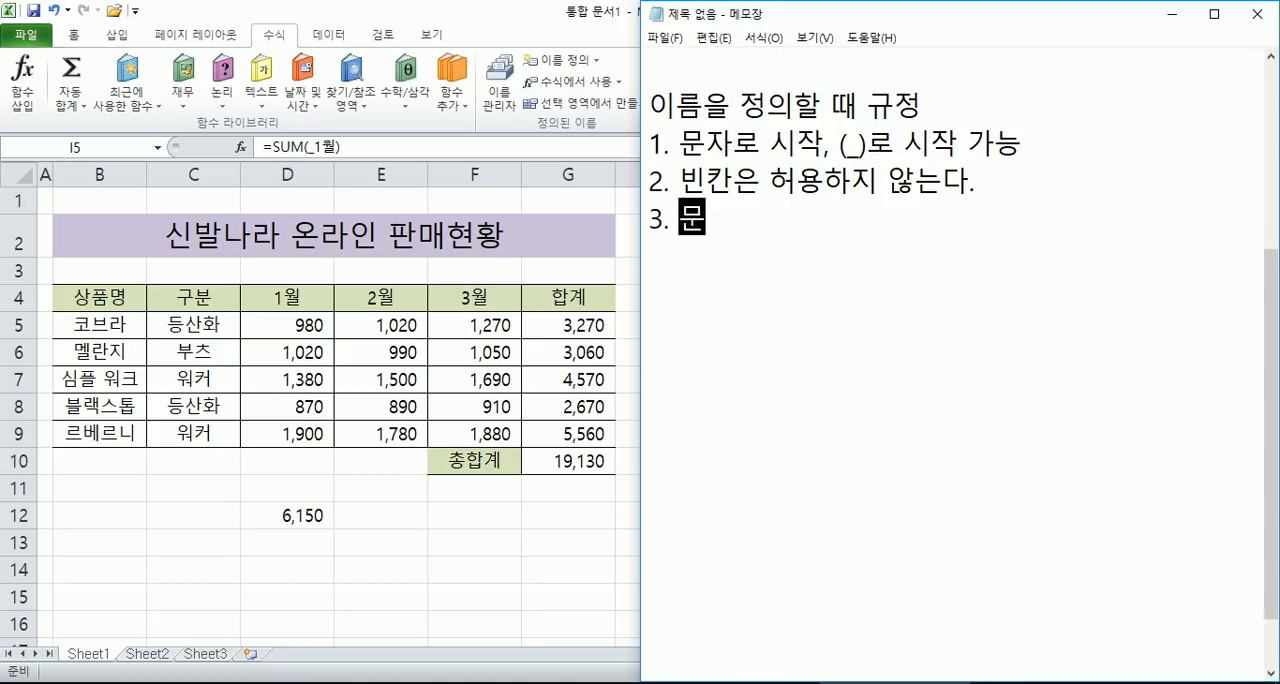
type("자, 숫ㅈㅏ, 기호")
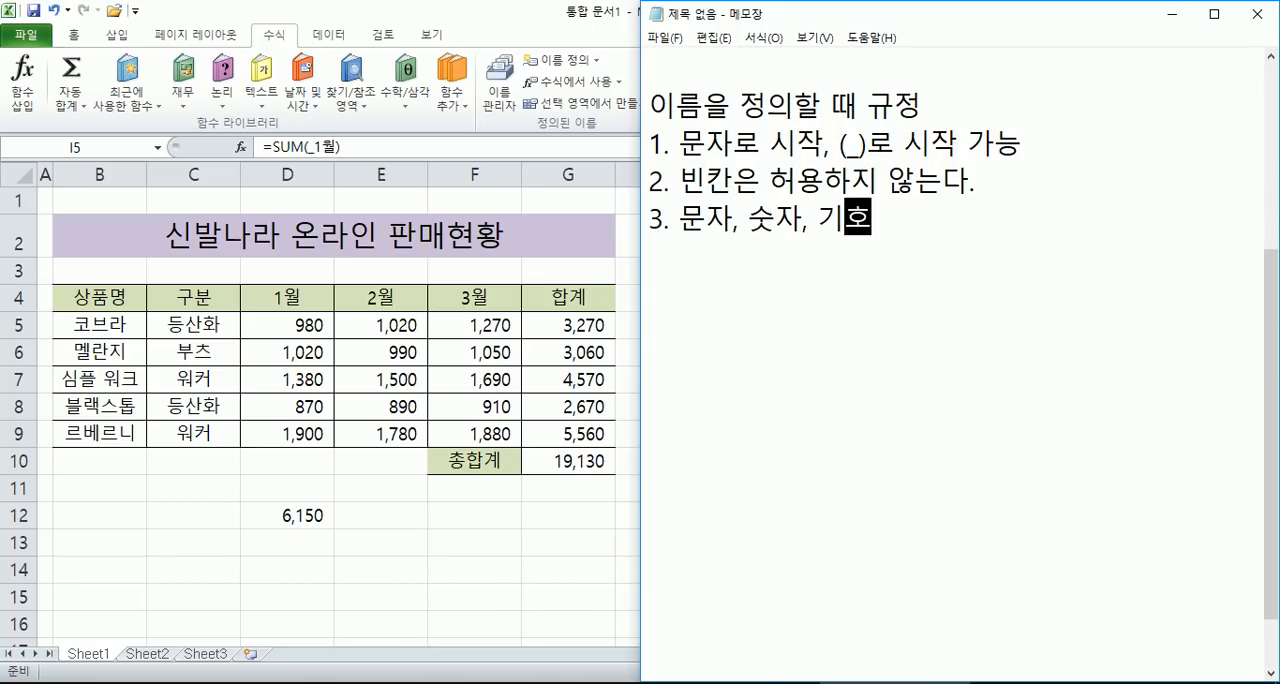
type("르ㄹ사용할 ㅅ")
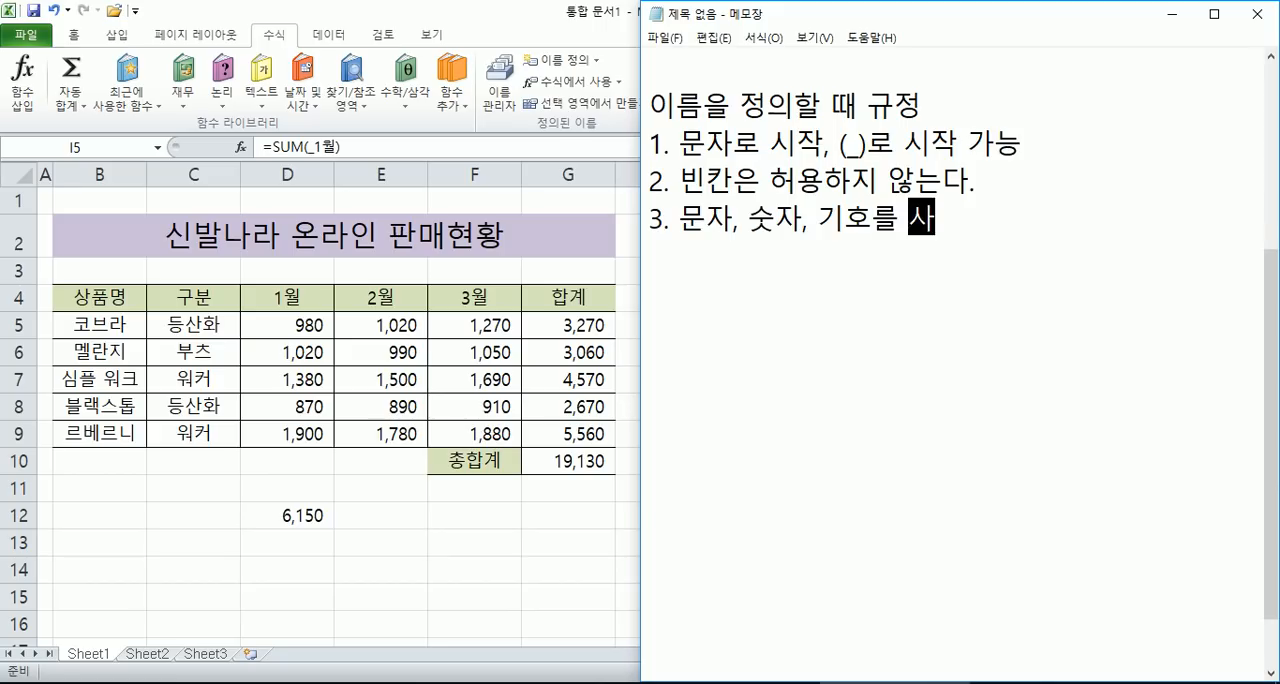
type("ㅜ 있다.")
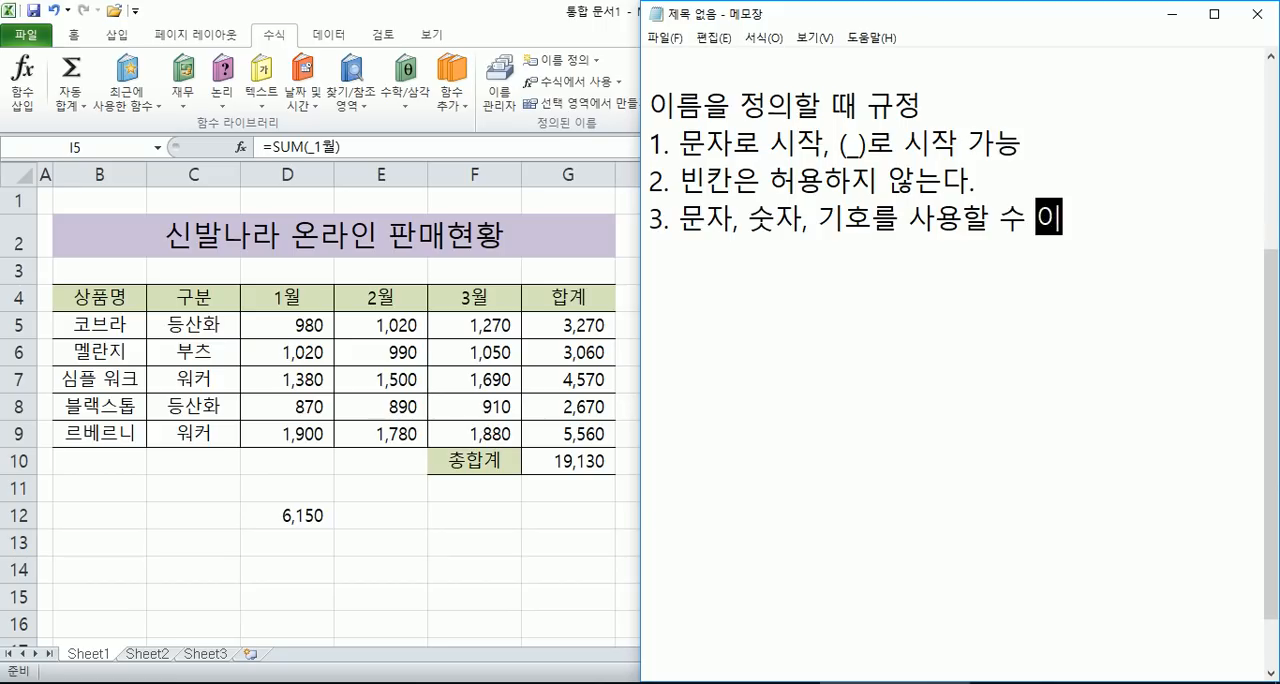
key("Return")
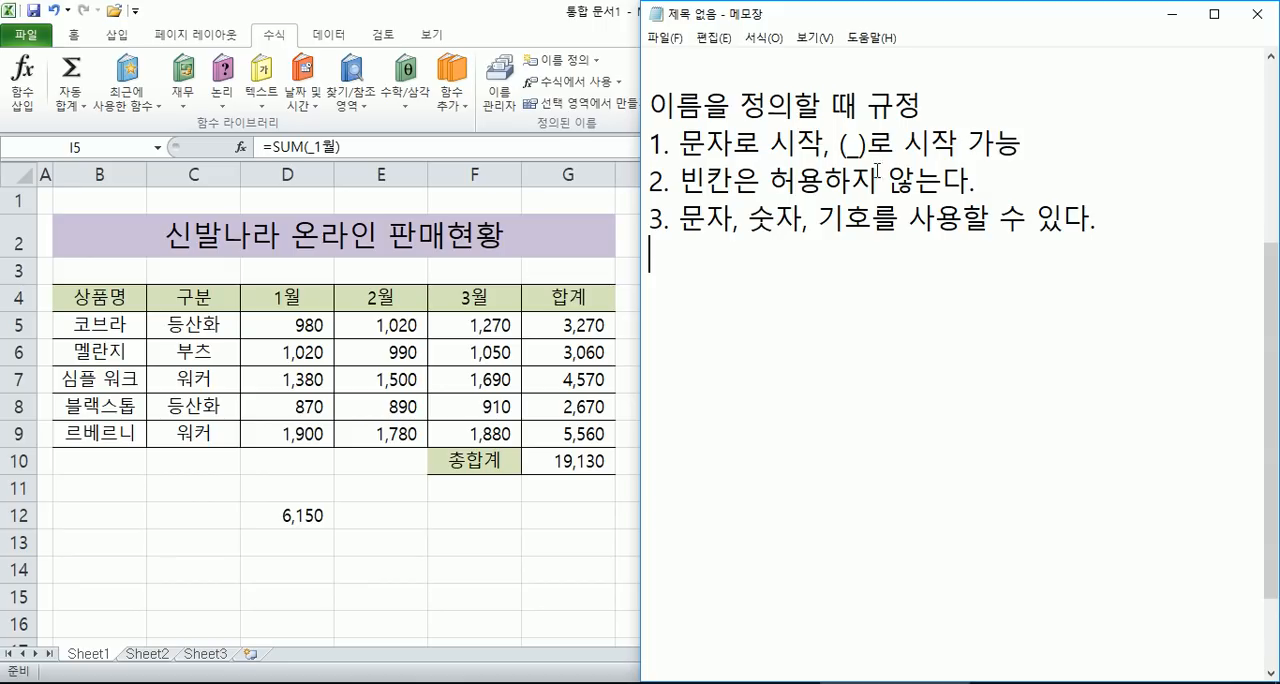
- Replace the parentheses around the underscore in the first rule with double quotation marks
left_click(846, 144)
key("BackSpace")
type("\"")
left_click(869, 144)
key("BackSpace")
type("\"")
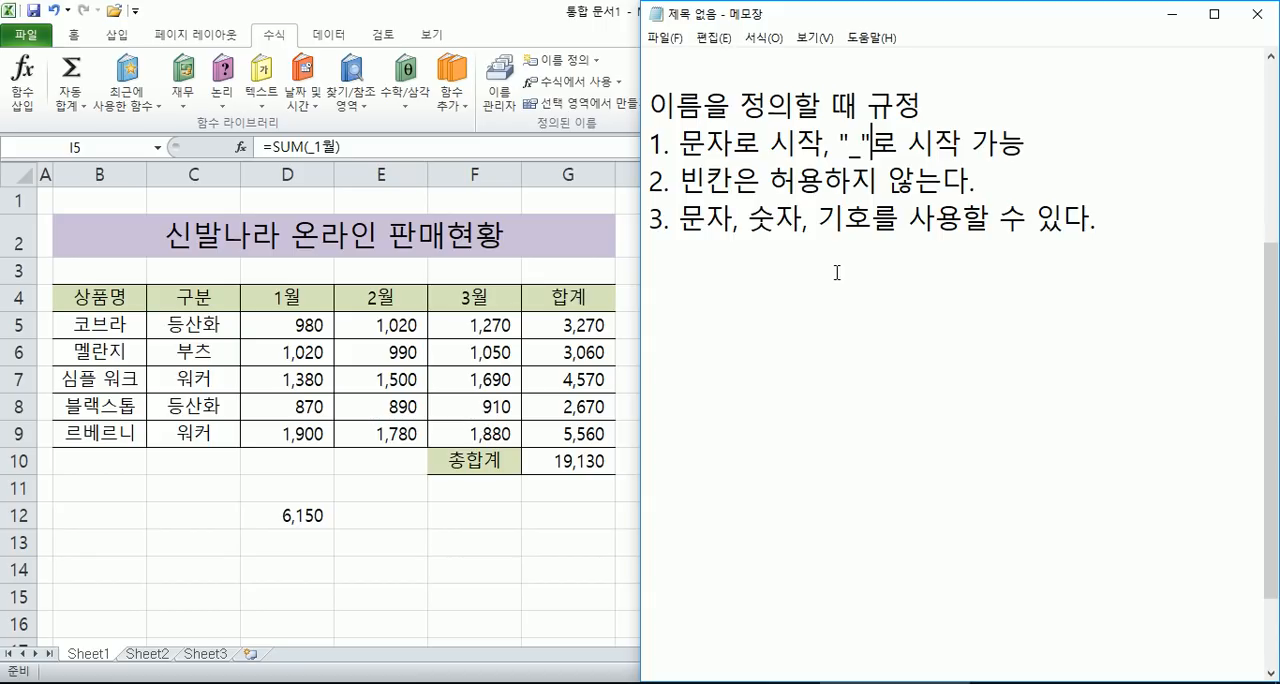
left_click(766, 286)
- Switch to the Excel workbook and define the name 상품명 for the product name cells B5:B9
key("alt+Tab")
left_click_drag(280, 378, 478, 380)
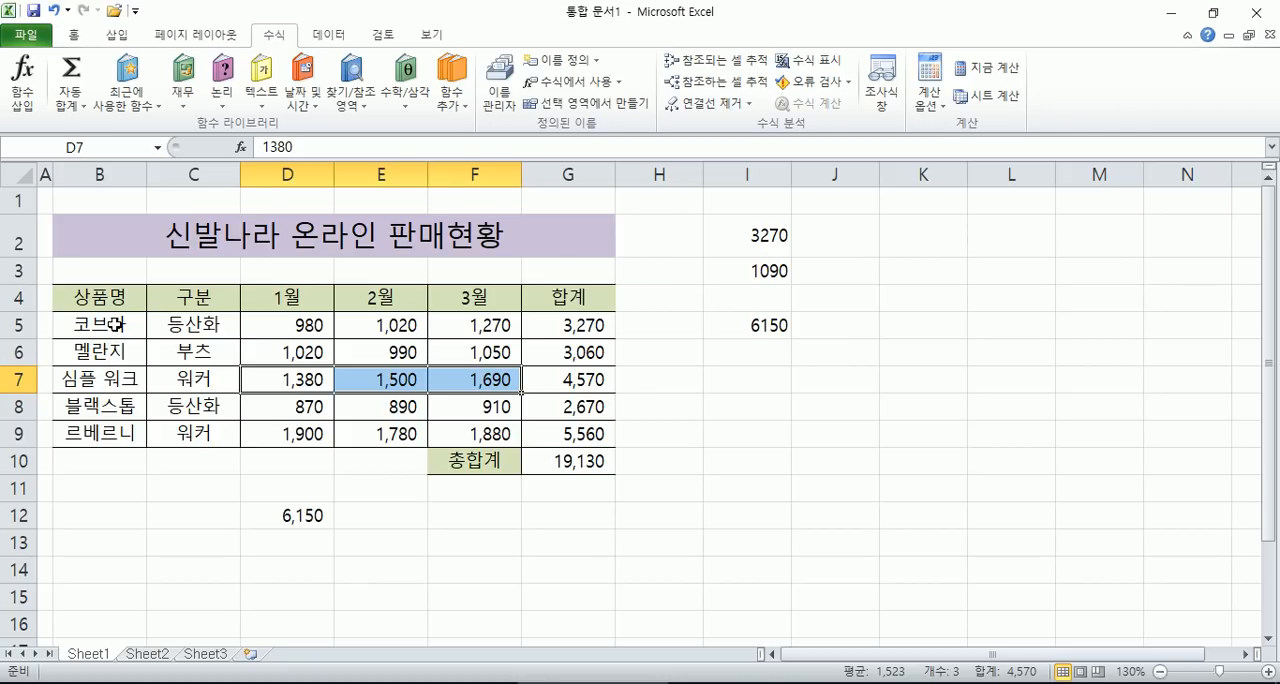
left_click_drag(116, 324, 108, 430)
left_click_drag(80, 325, 78, 430)
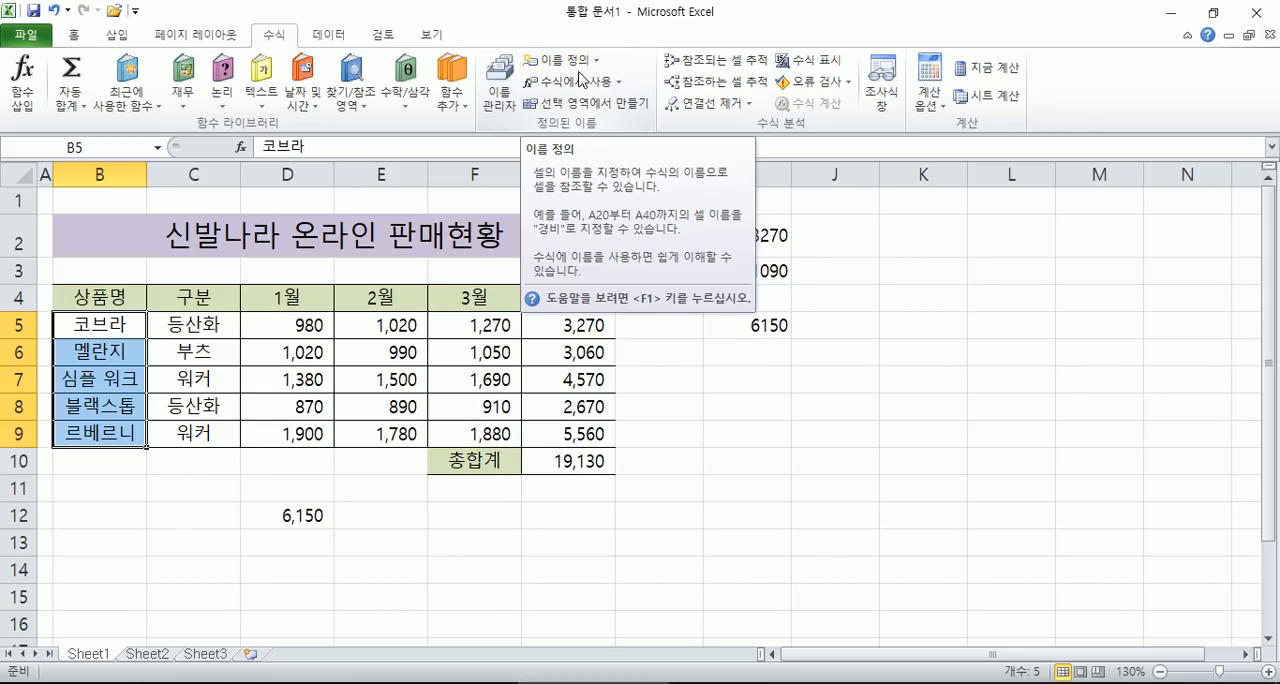
left_click_drag(96, 334, 107, 433)
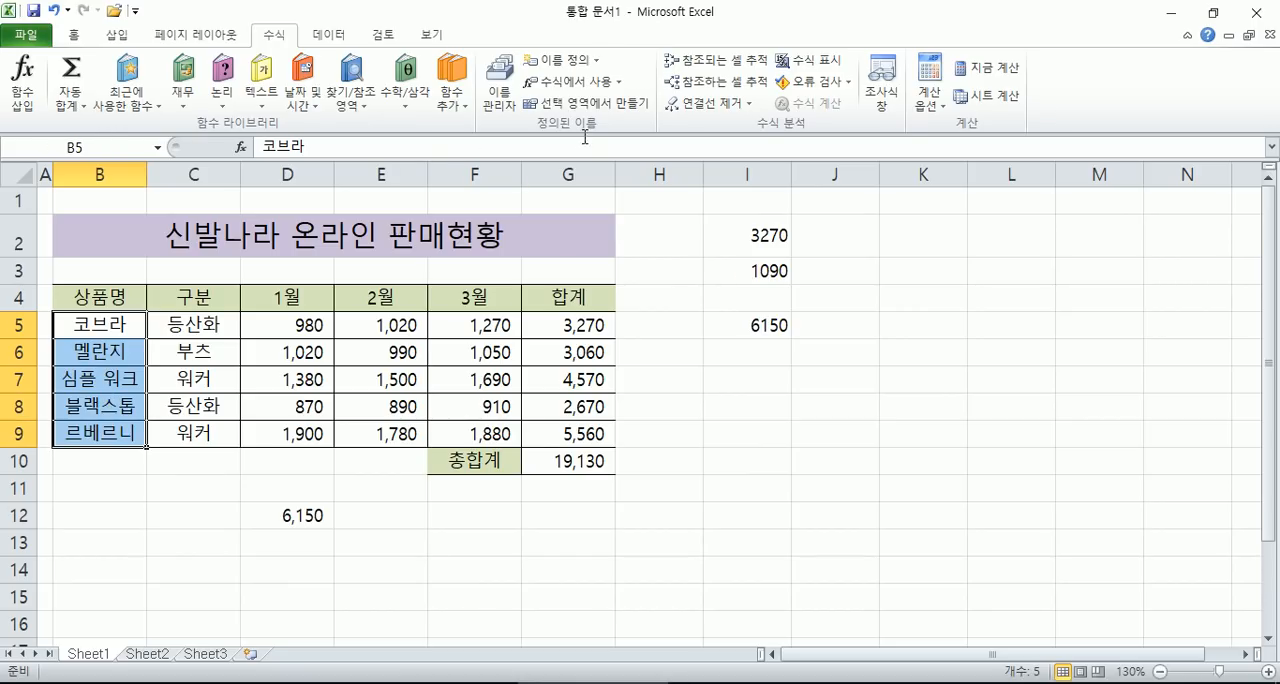
left_click(557, 61)
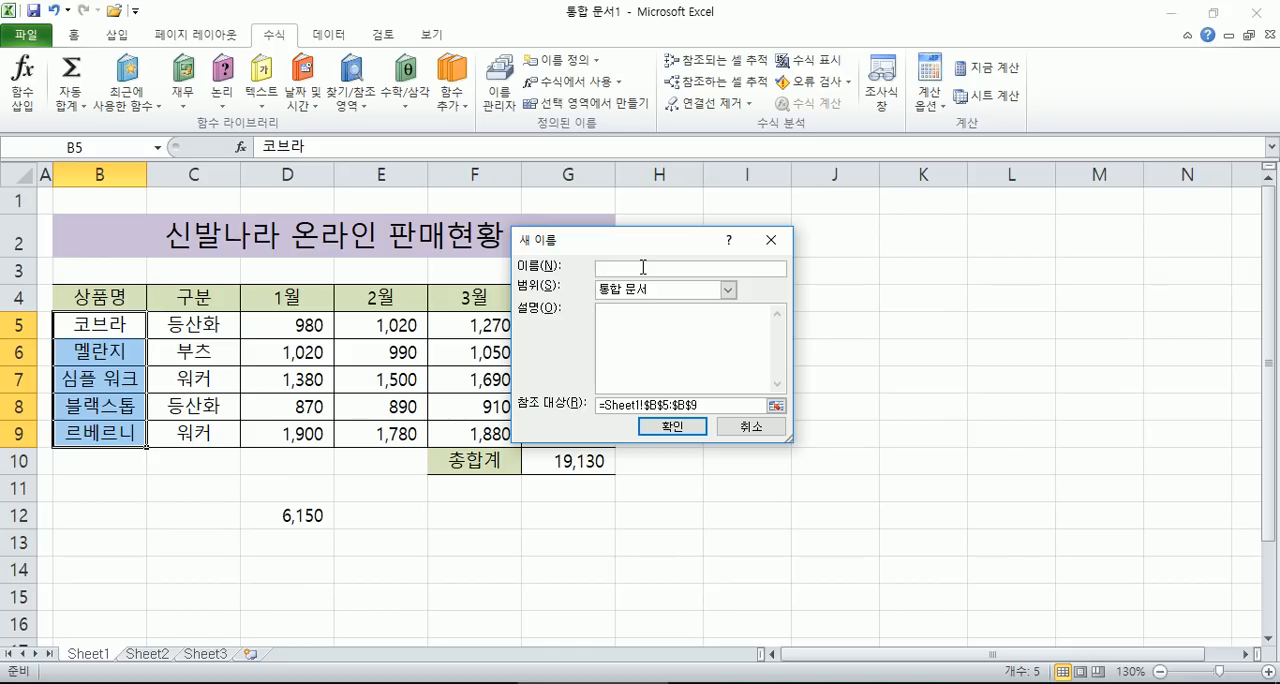
type("상품ㅁ")
left_click(663, 269)
left_click(685, 426)
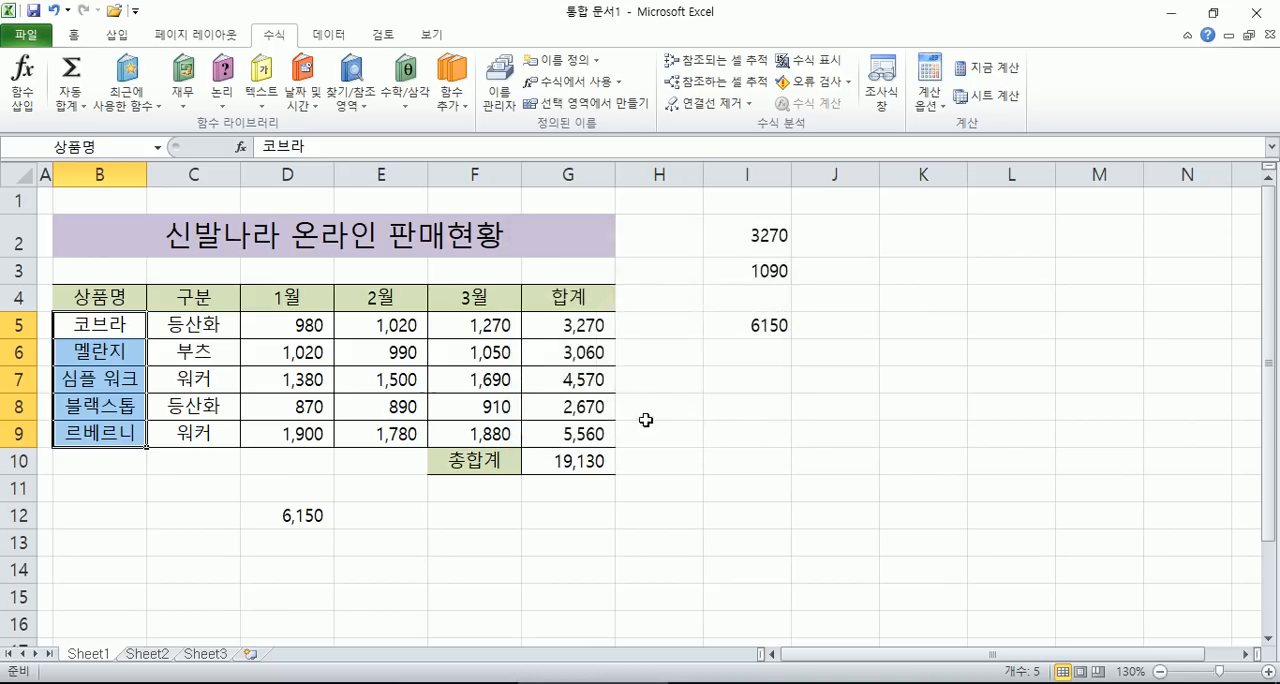
- Jump to the product name cells by choosing the defined name 상품명
left_click_drag(105, 326, 90, 434)
left_click(168, 502)
left_click_drag(120, 324, 121, 435)
left_click(134, 487)
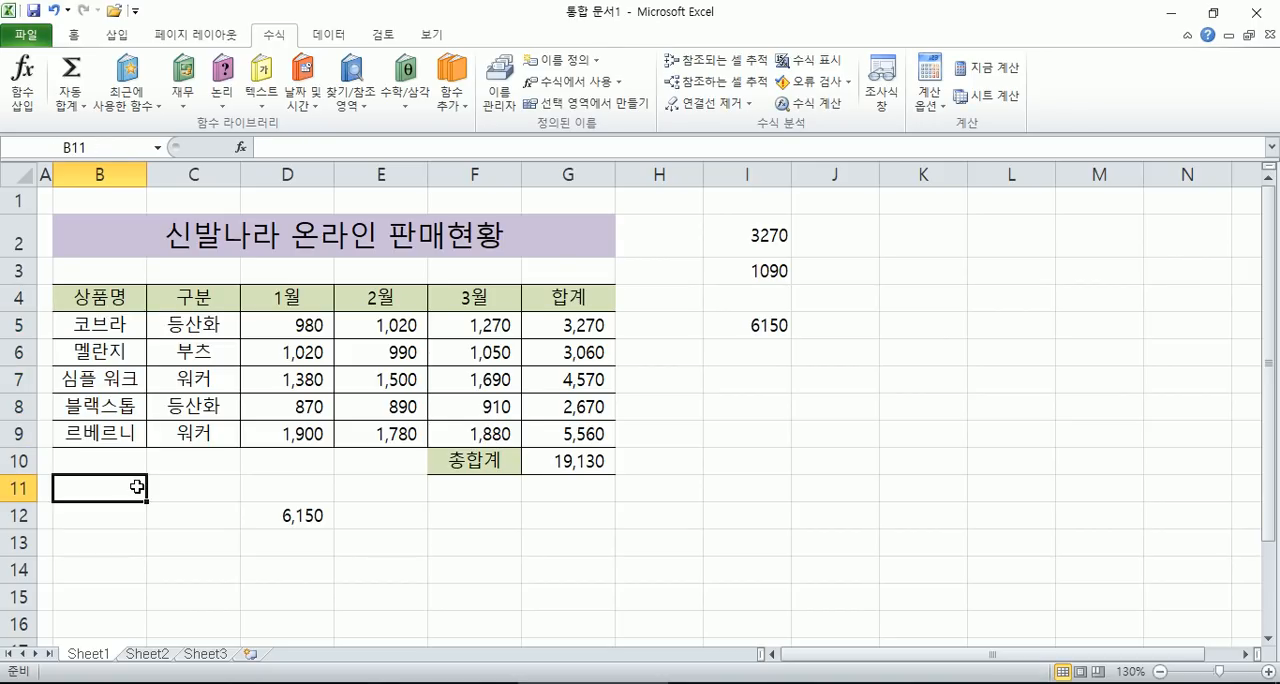
left_click(157, 147)
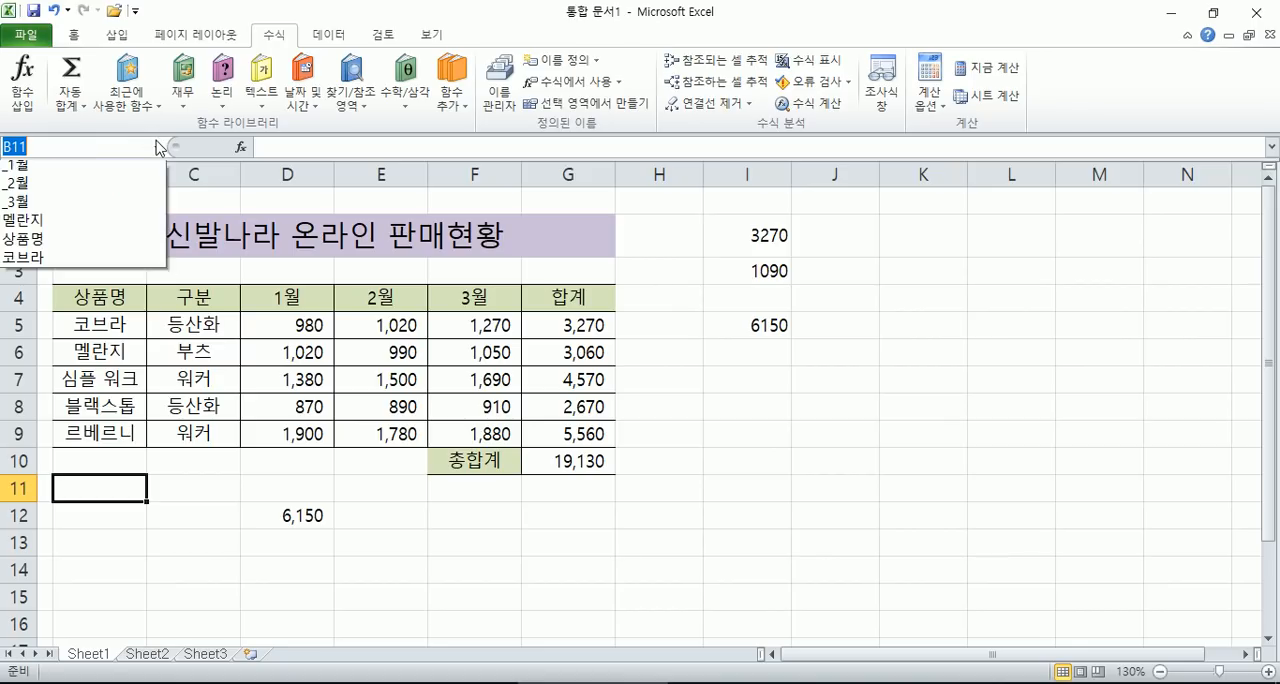
left_click(44, 246)
- Jump to the ranges named 멜란지 and _3월 by choosing each defined name
left_click(157, 147)
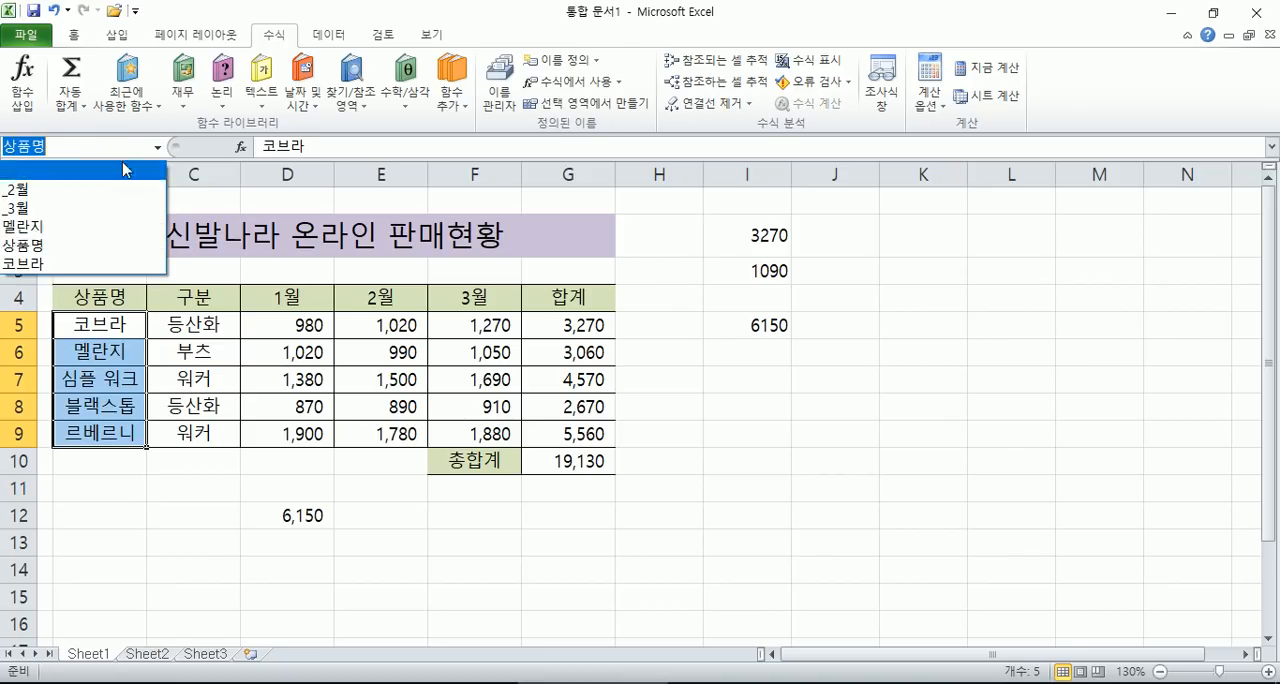
left_click(63, 235)
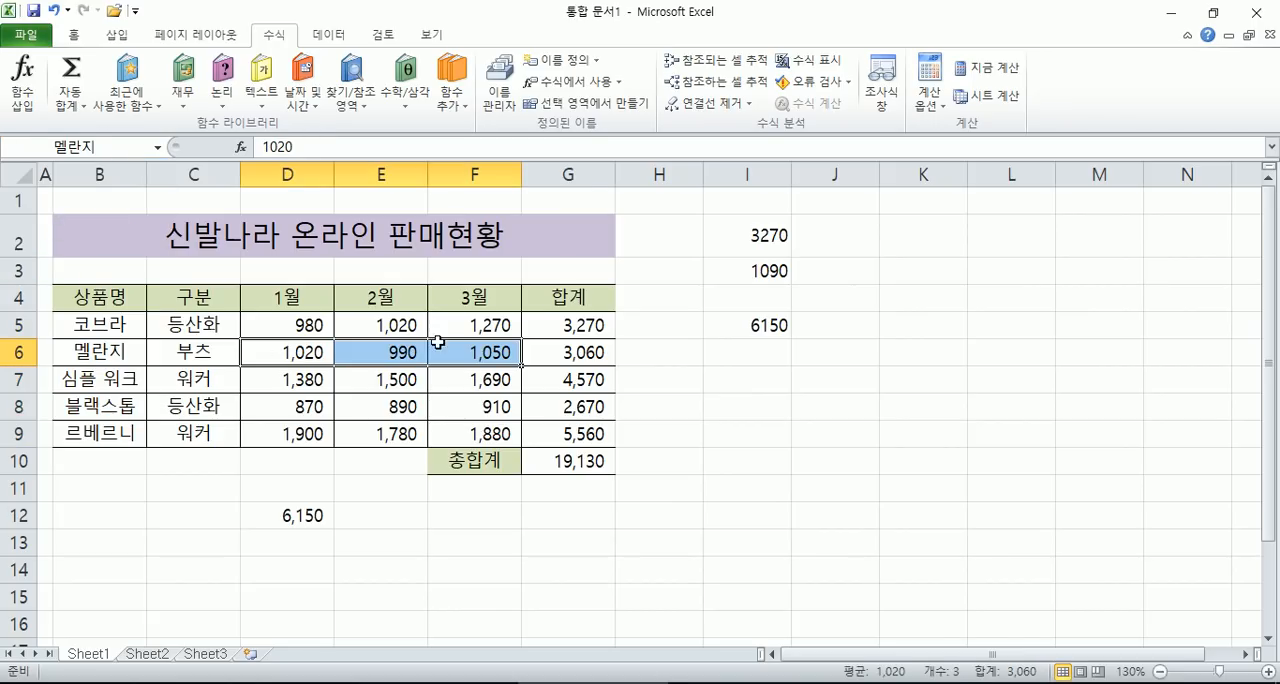
left_click(157, 147)
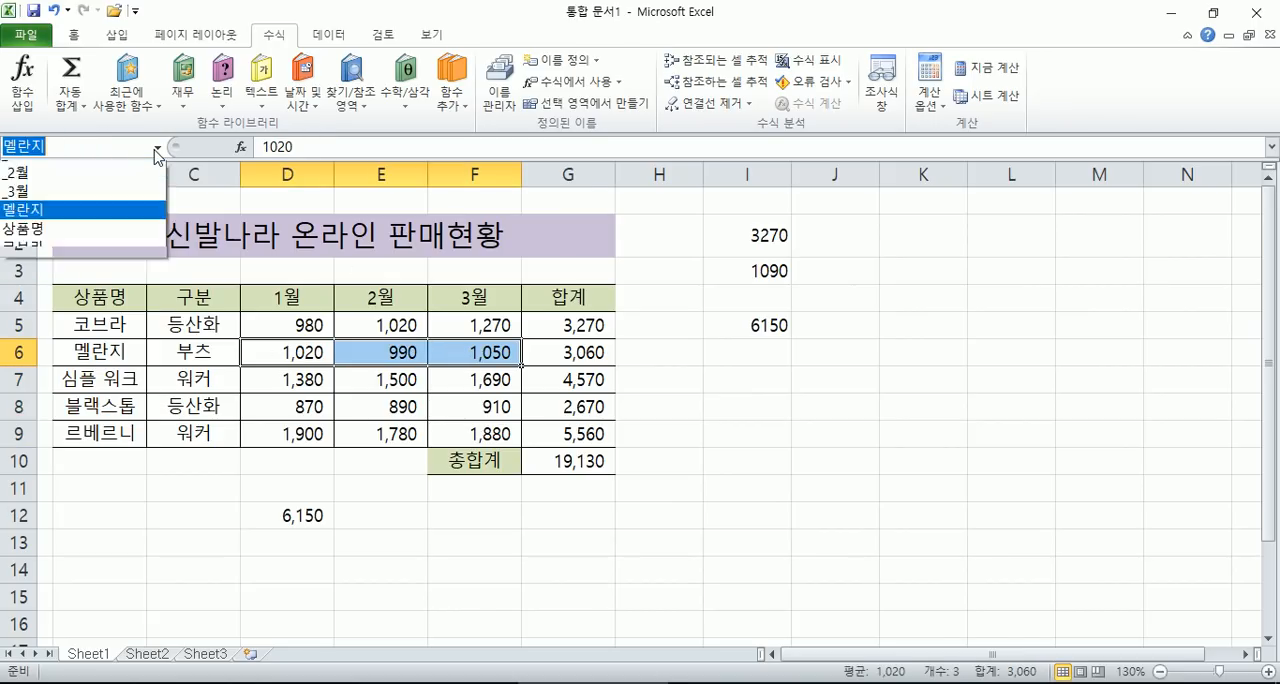
left_click(51, 208)
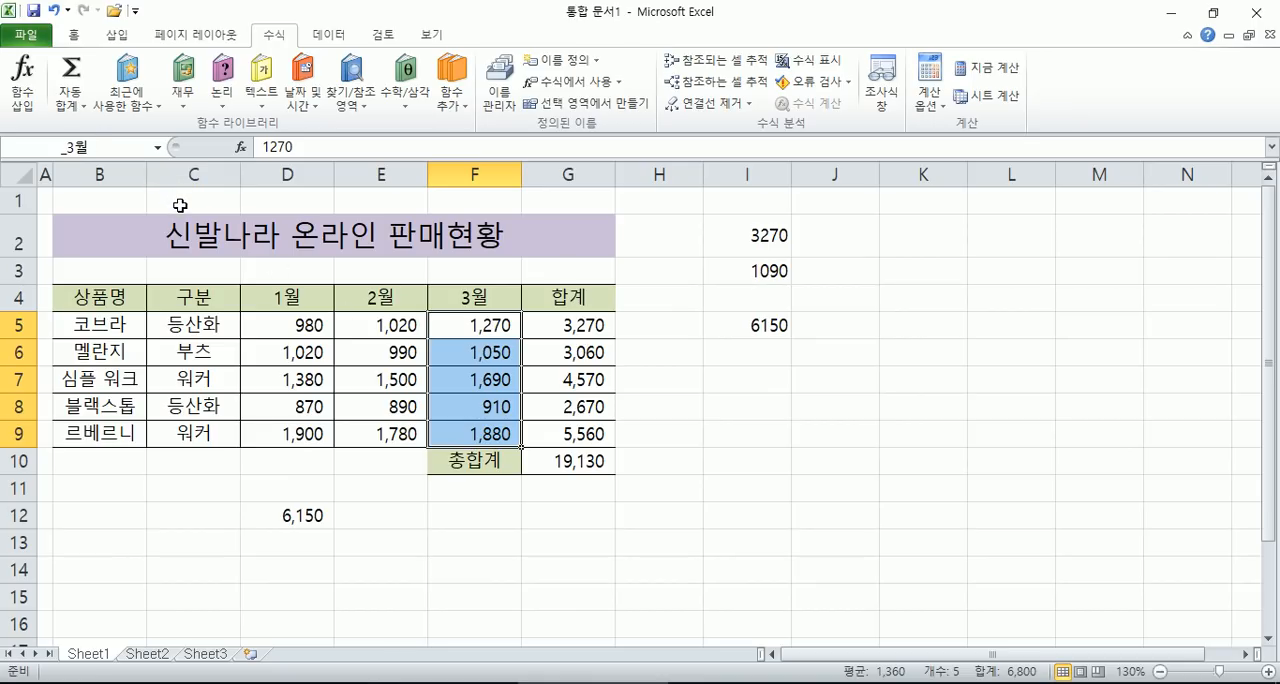
left_click(157, 147)
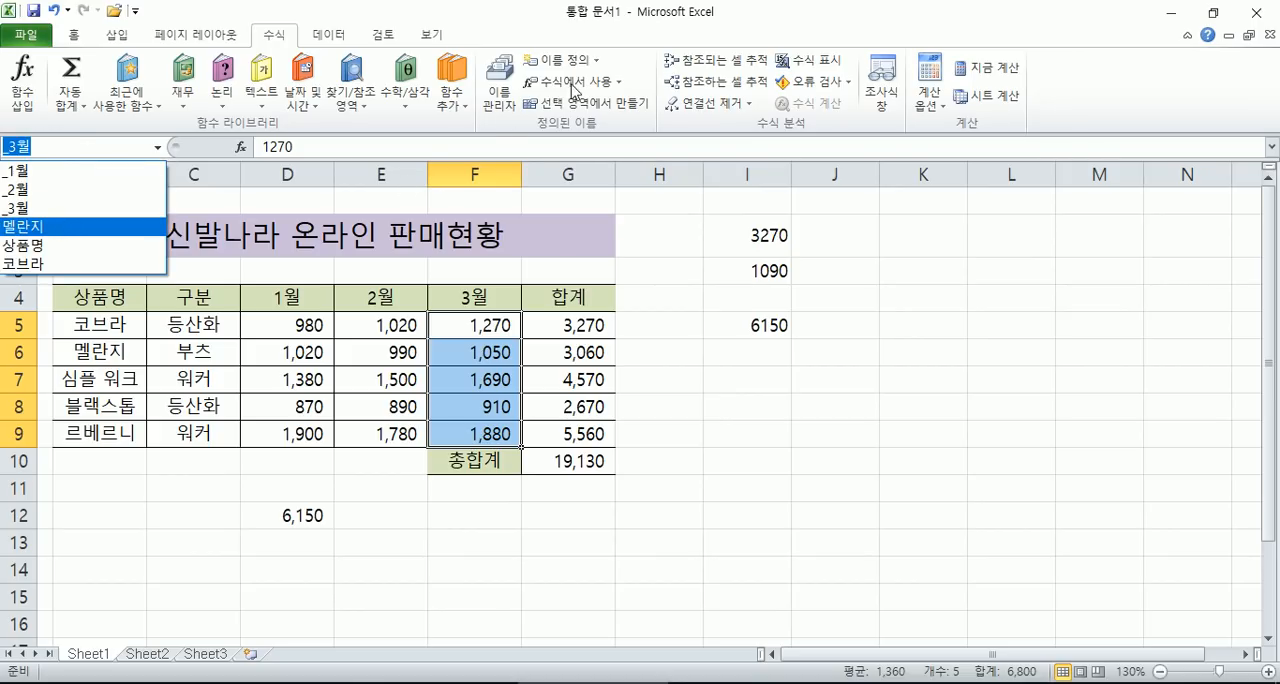
- Open the Name Manager and enlarge it and its value column to examine the defined names' values
left_click(502, 105)
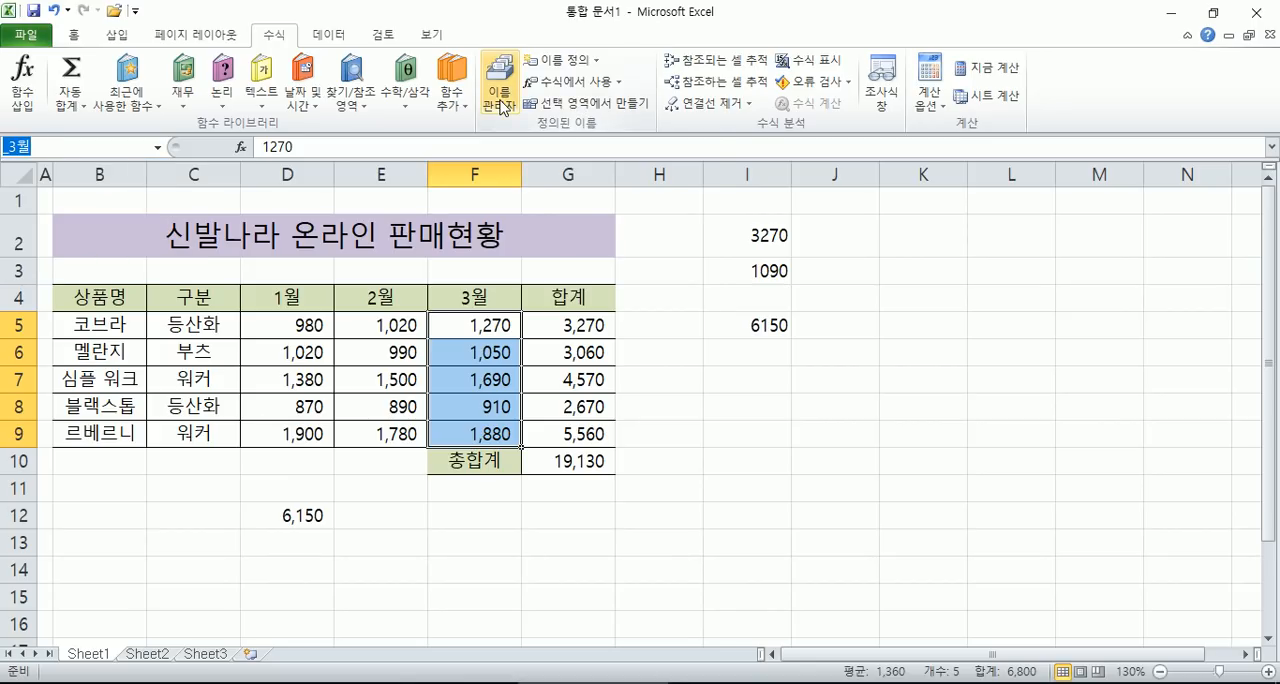
left_click(502, 105)
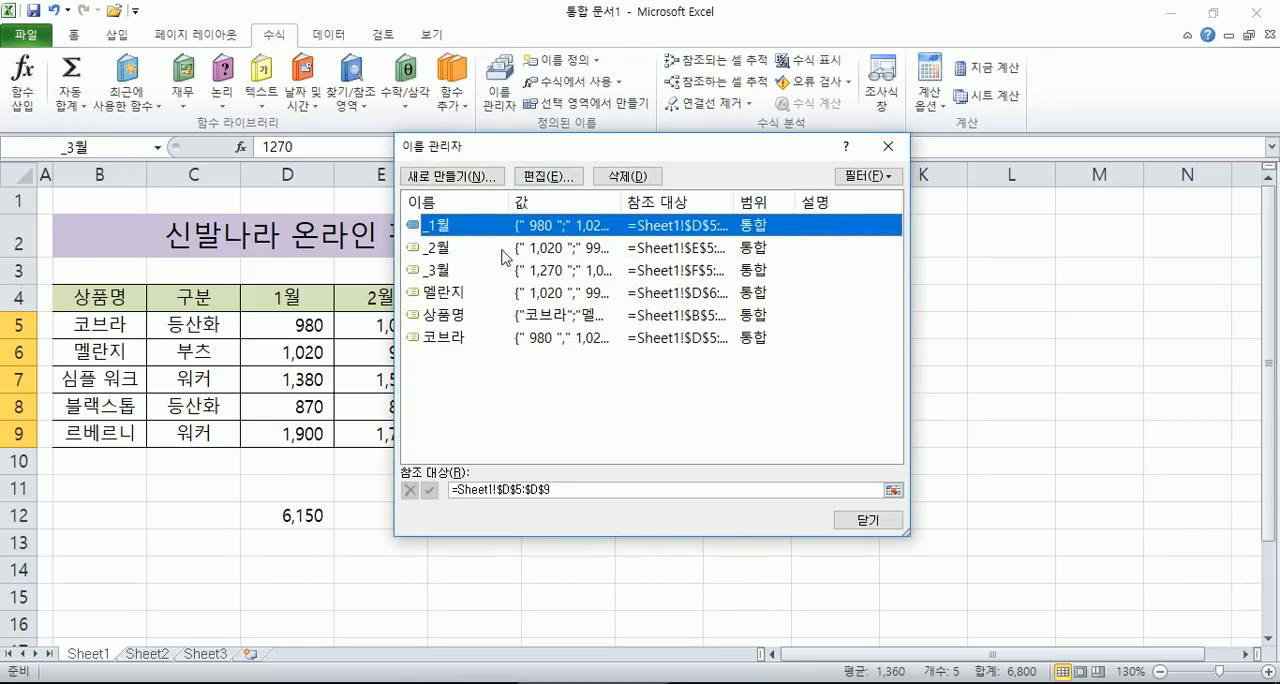
left_click_drag(614, 203, 772, 203)
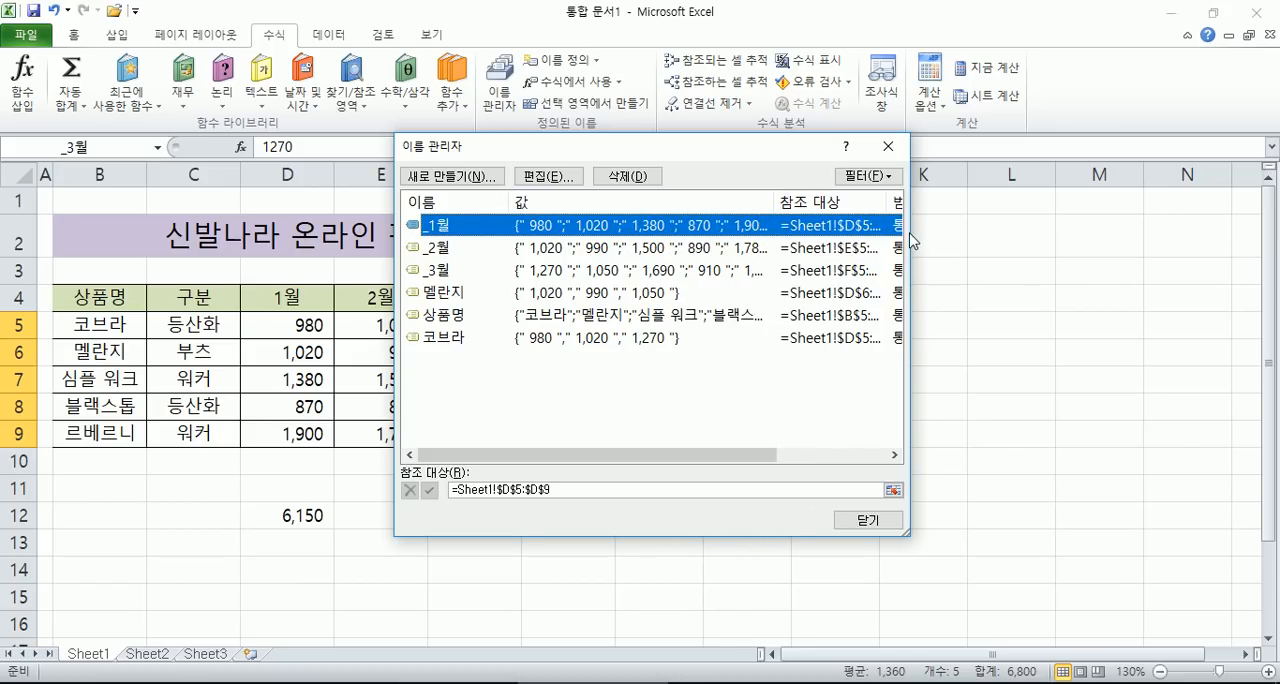
left_click_drag(909, 235, 1168, 235)
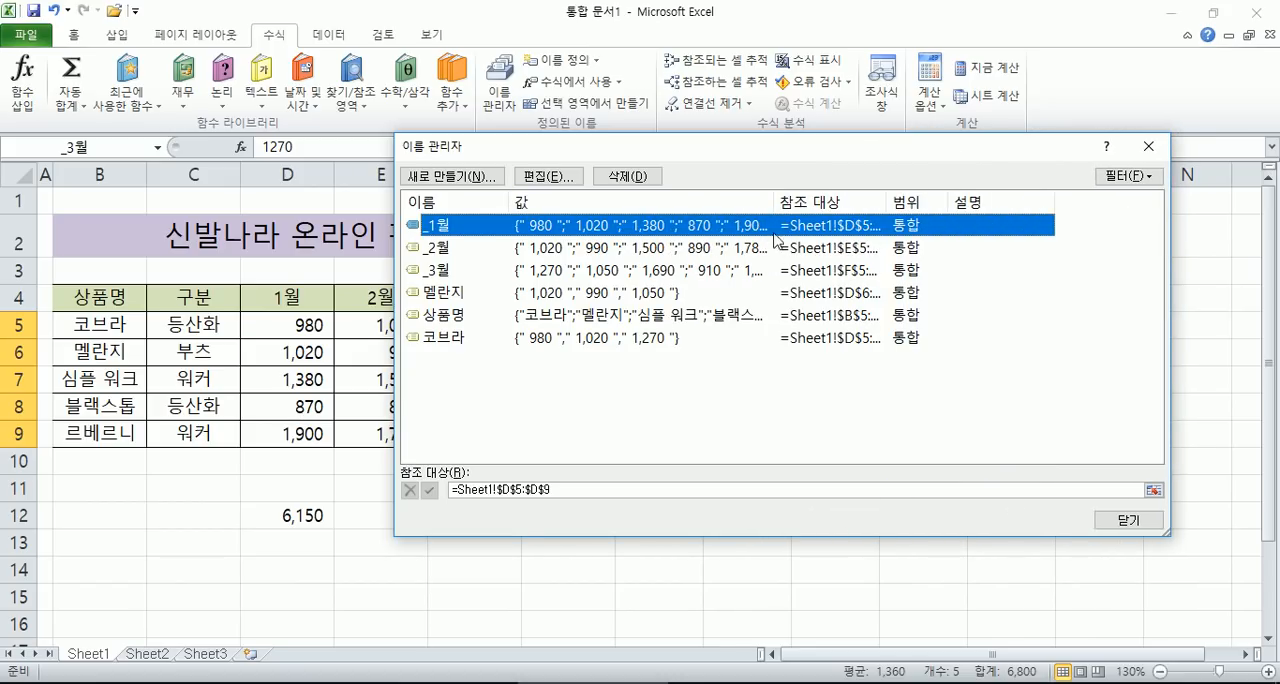
left_click_drag(781, 203, 811, 203)
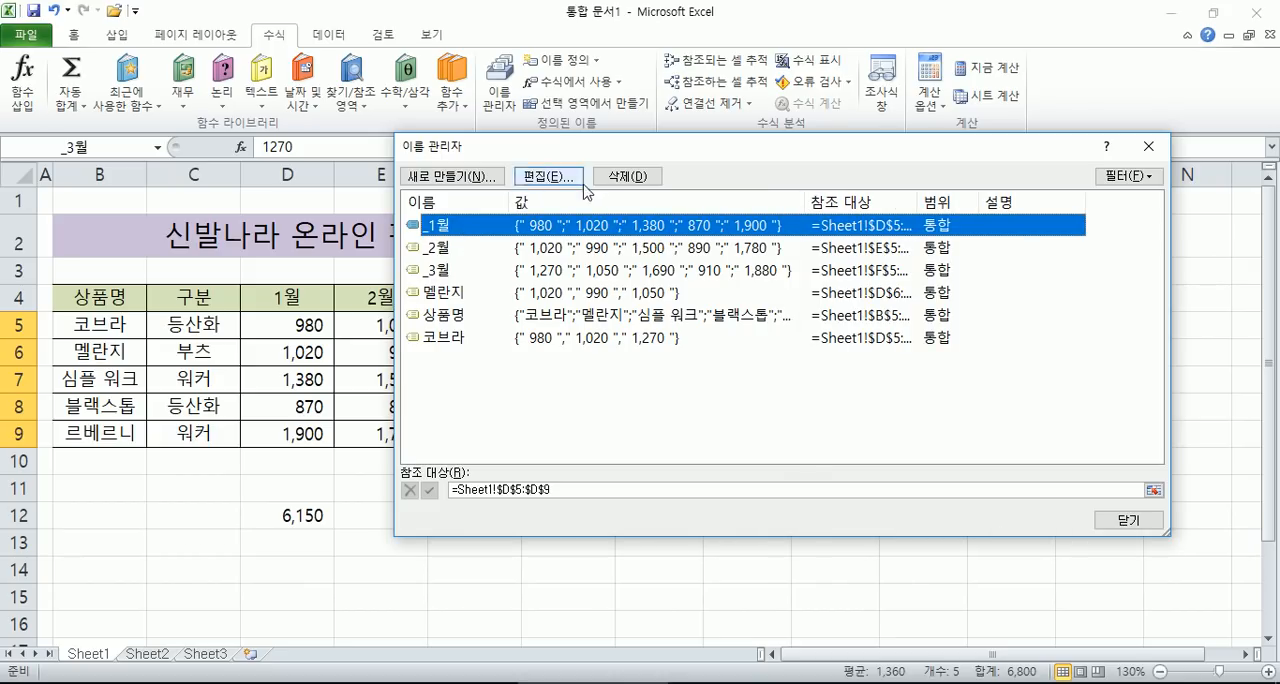
- Open the definition of the name _1월 for editing and close the Name Manager
left_click(551, 179)
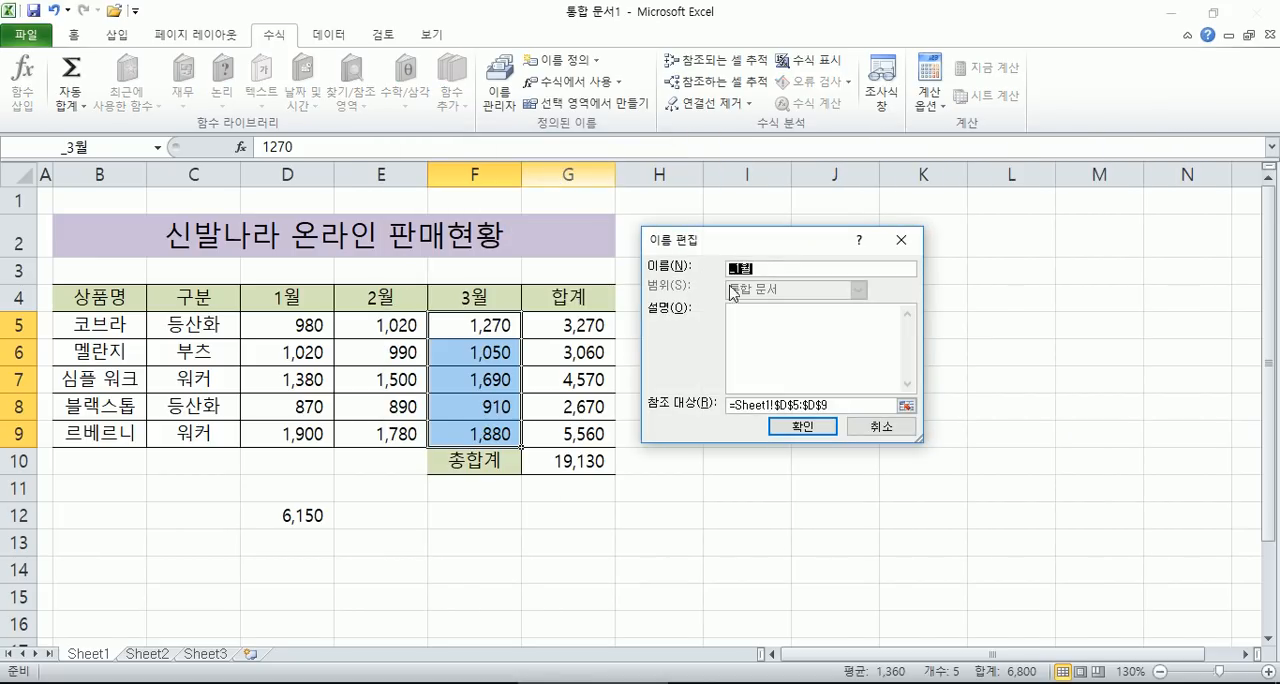
type("ㅇ1")
left_click(820, 426)
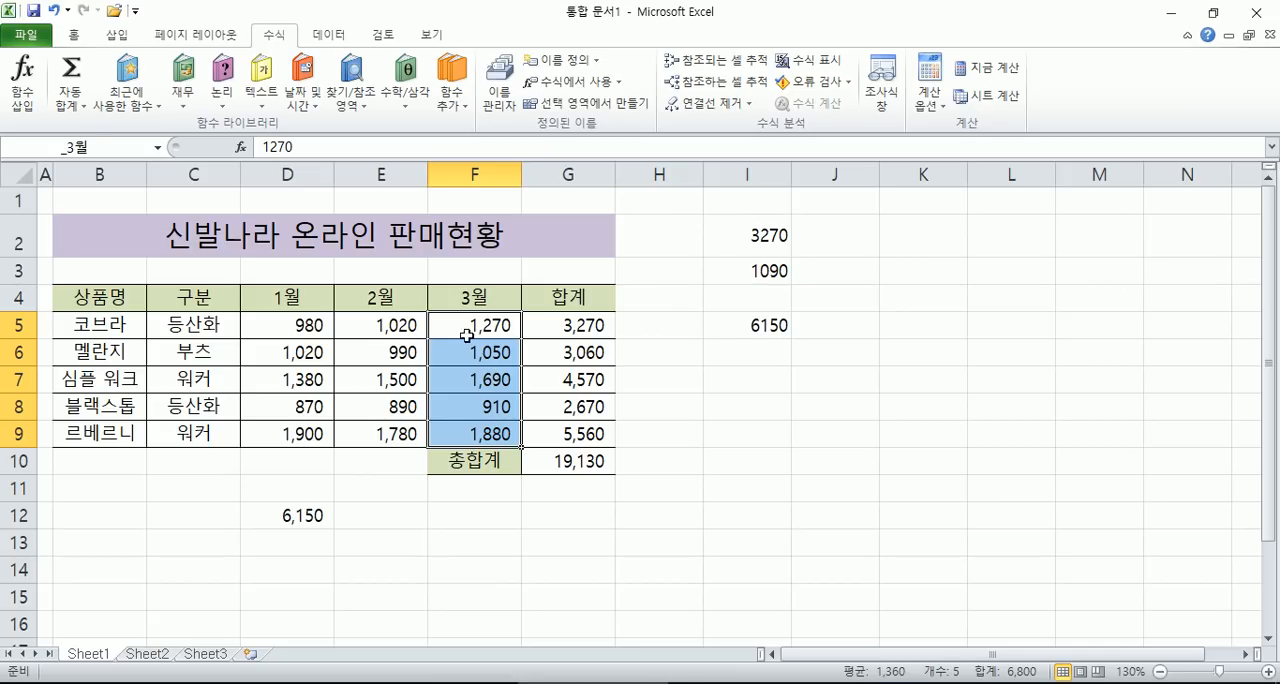
- Delete the entire 구분 column from the sales table
left_click(298, 334)
left_click(268, 297)
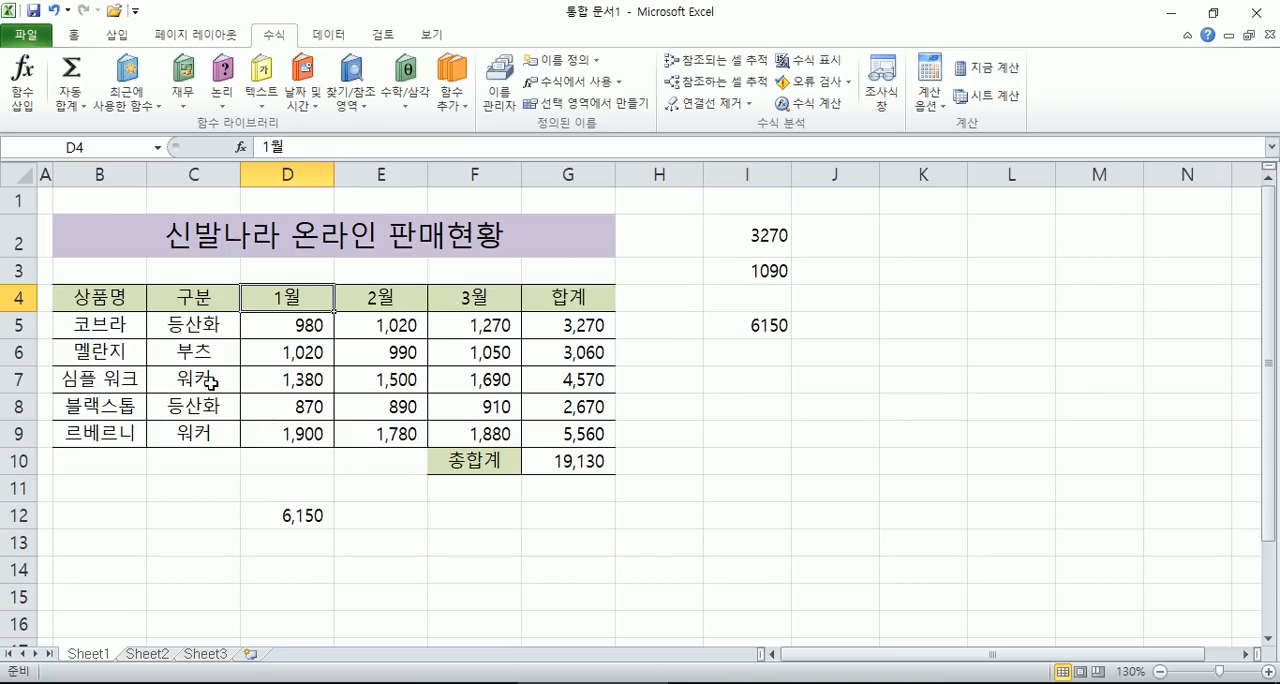
left_click(200, 171)
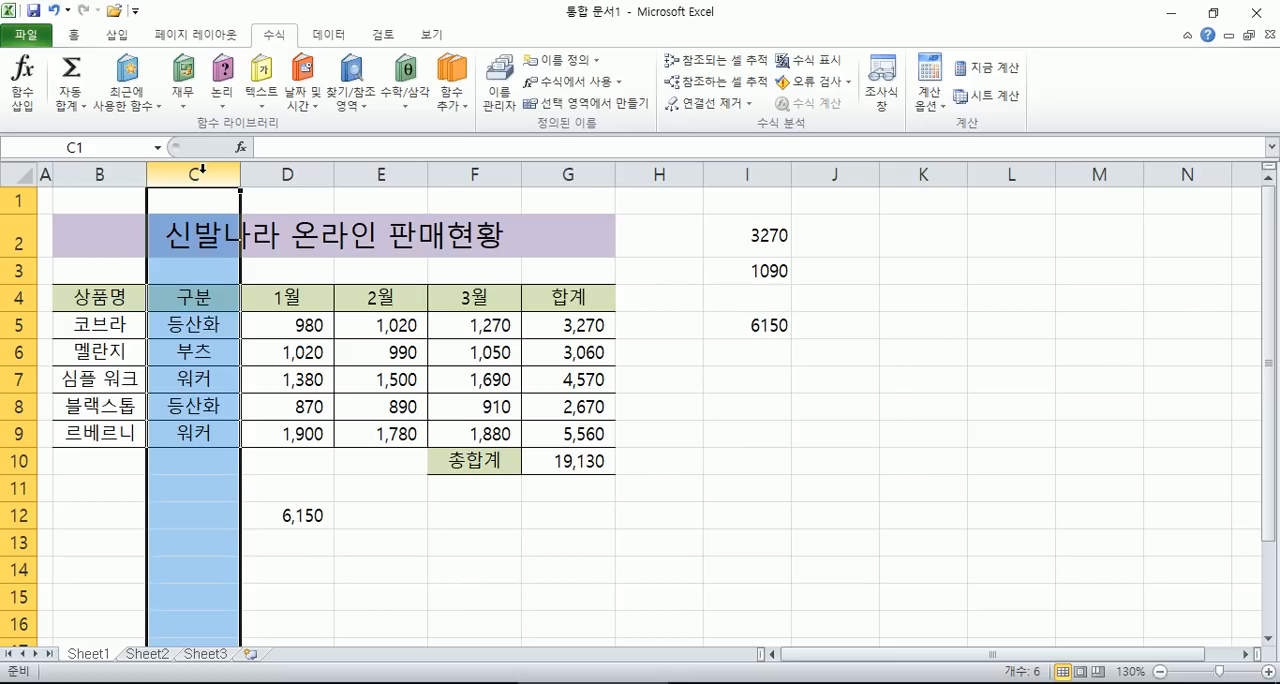
right_click(200, 171)
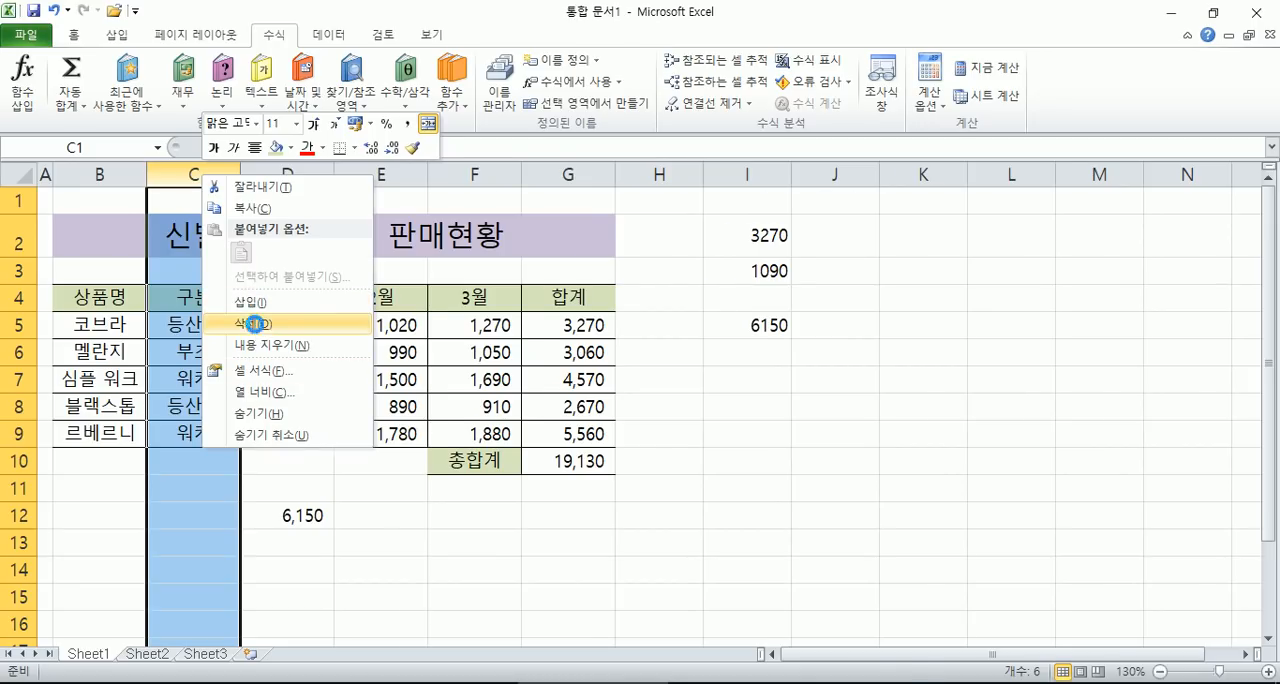
left_click(259, 325)
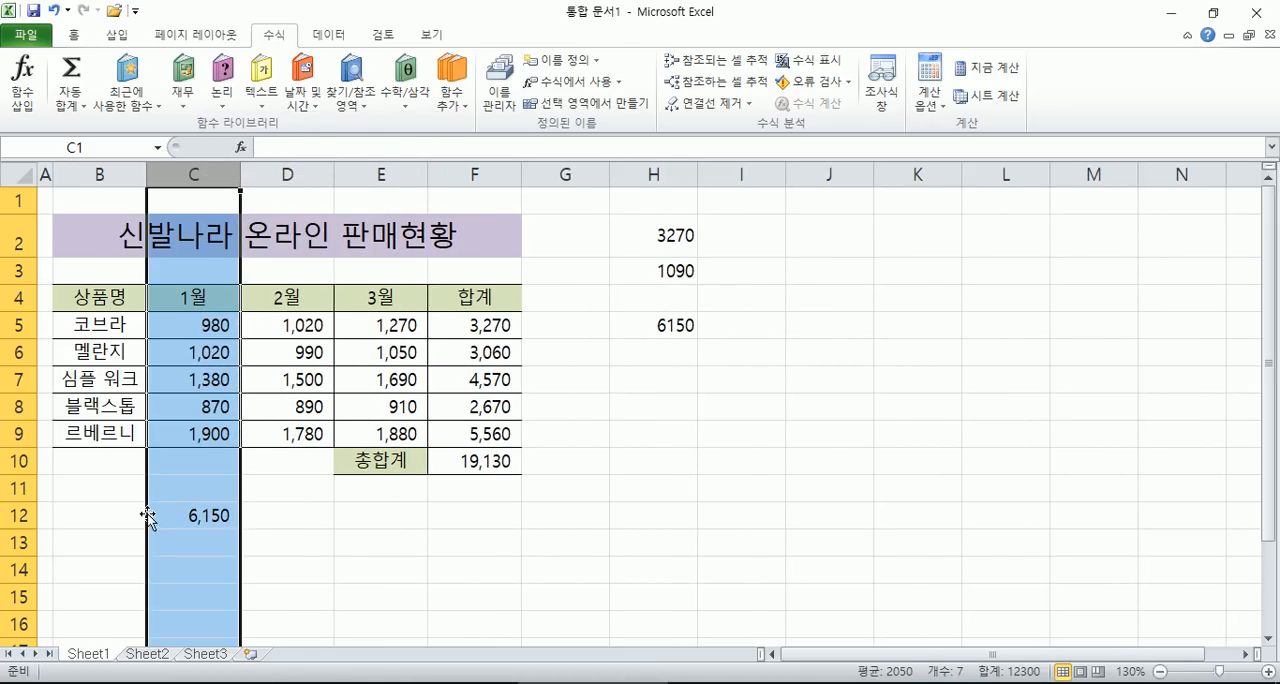
- Create names from the table range B4:F9 using its top row and left column, replacing the existing definitions
left_click(143, 378)
left_click_drag(112, 297, 495, 438)
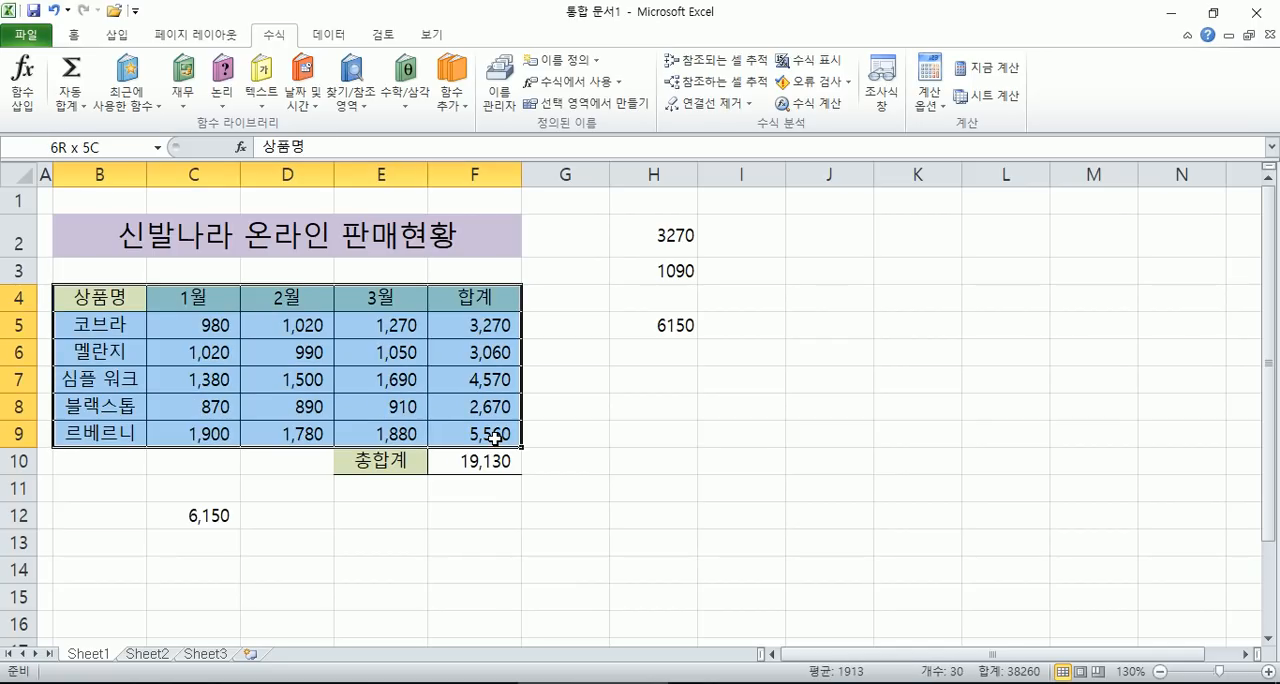
left_click_drag(495, 438, 495, 438)
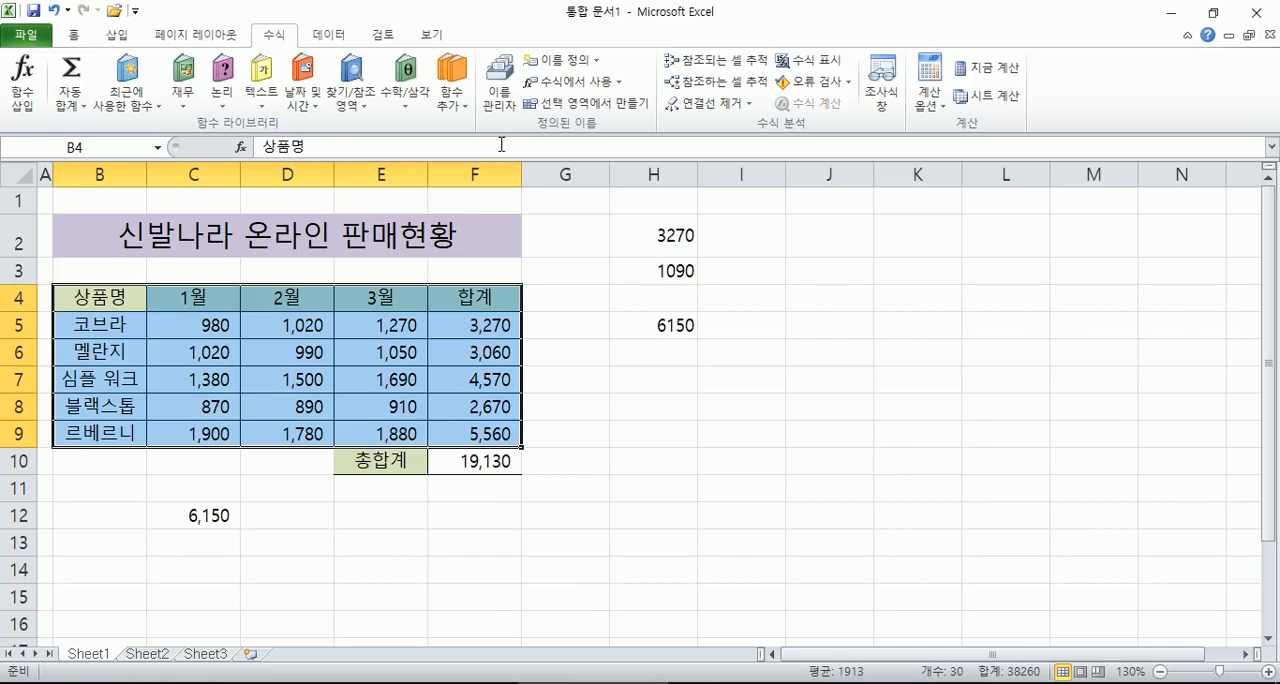
left_click(572, 104)
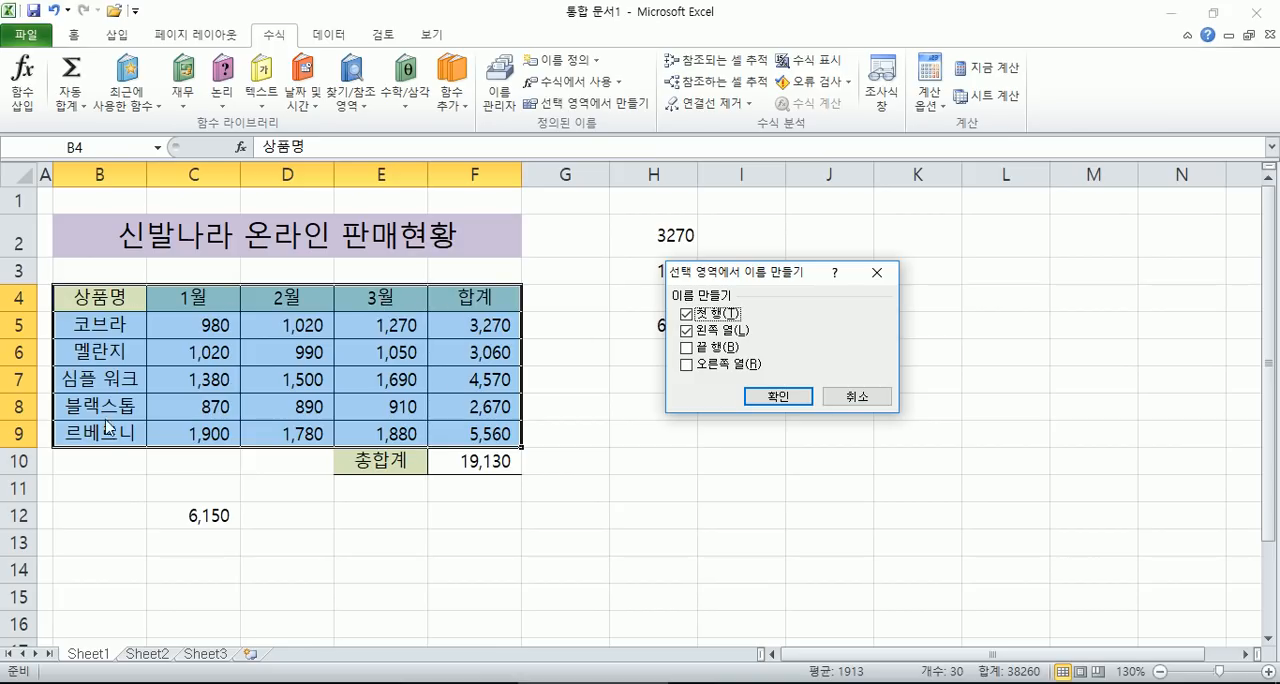
left_click(779, 396)
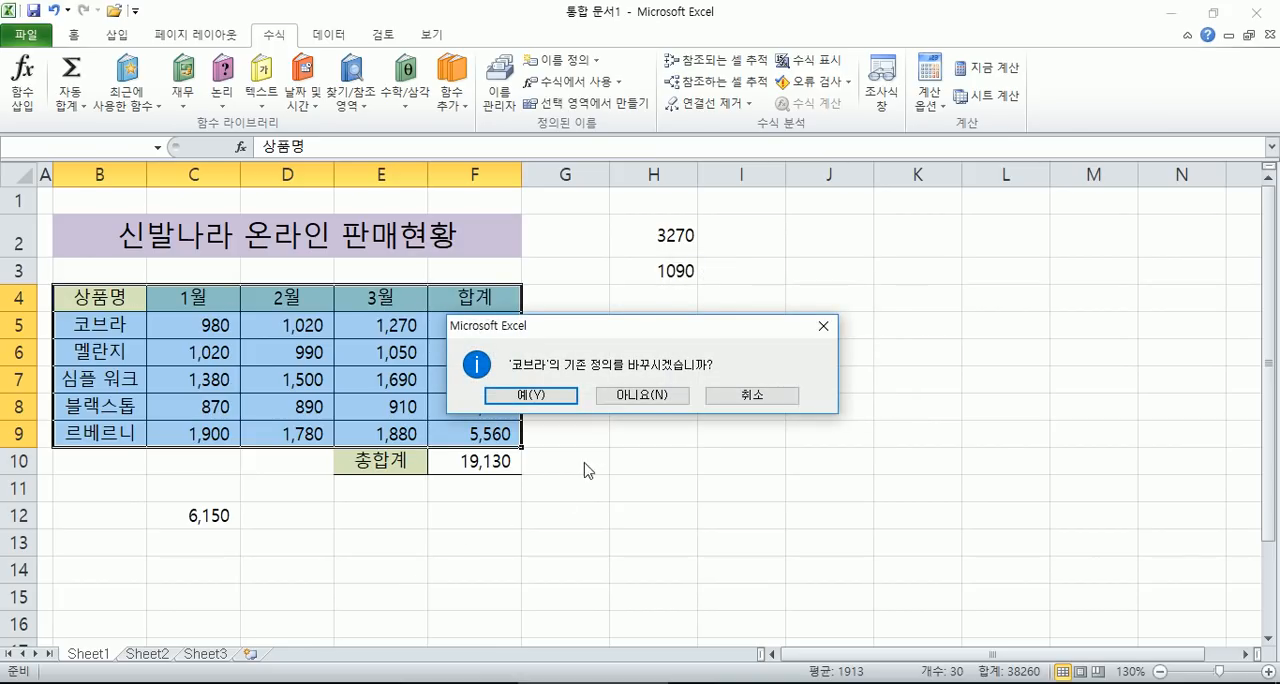
left_click(574, 400)
left_click(556, 395)
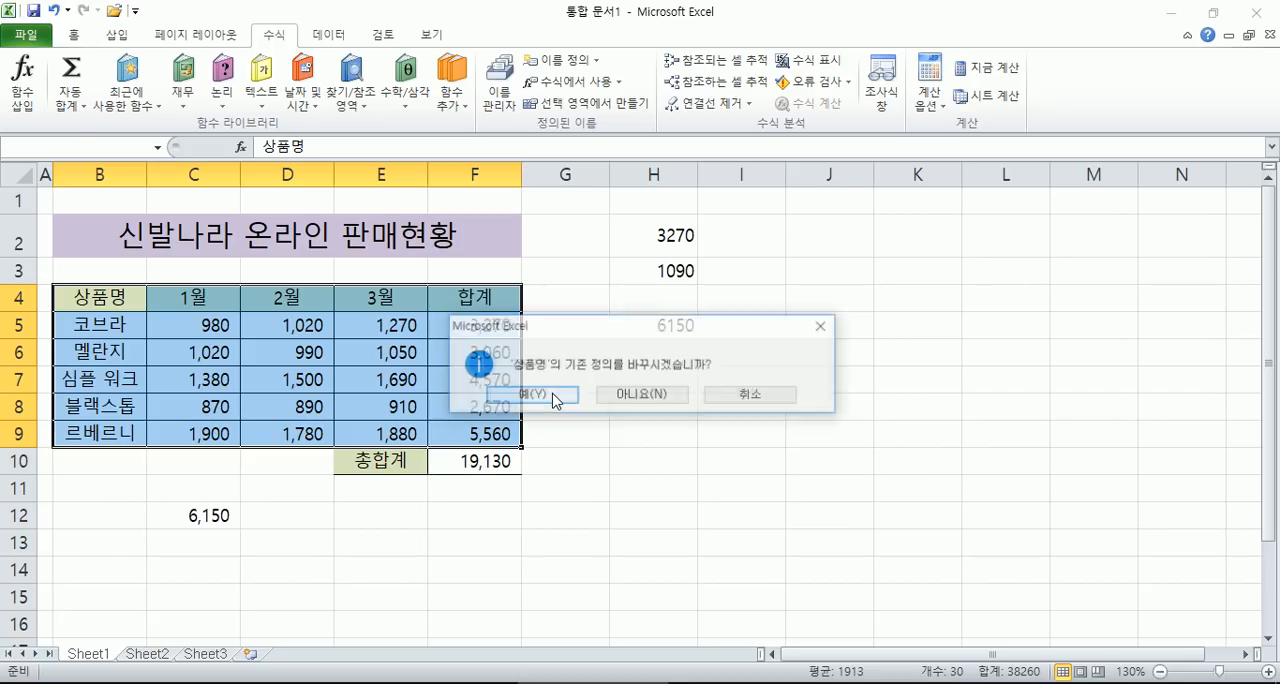
- Check the names assigned to the 블랙스톱 and 르베르니 rows and to the 합계 and 3월 columns
left_click(381, 542)
left_click_drag(205, 408, 472, 409)
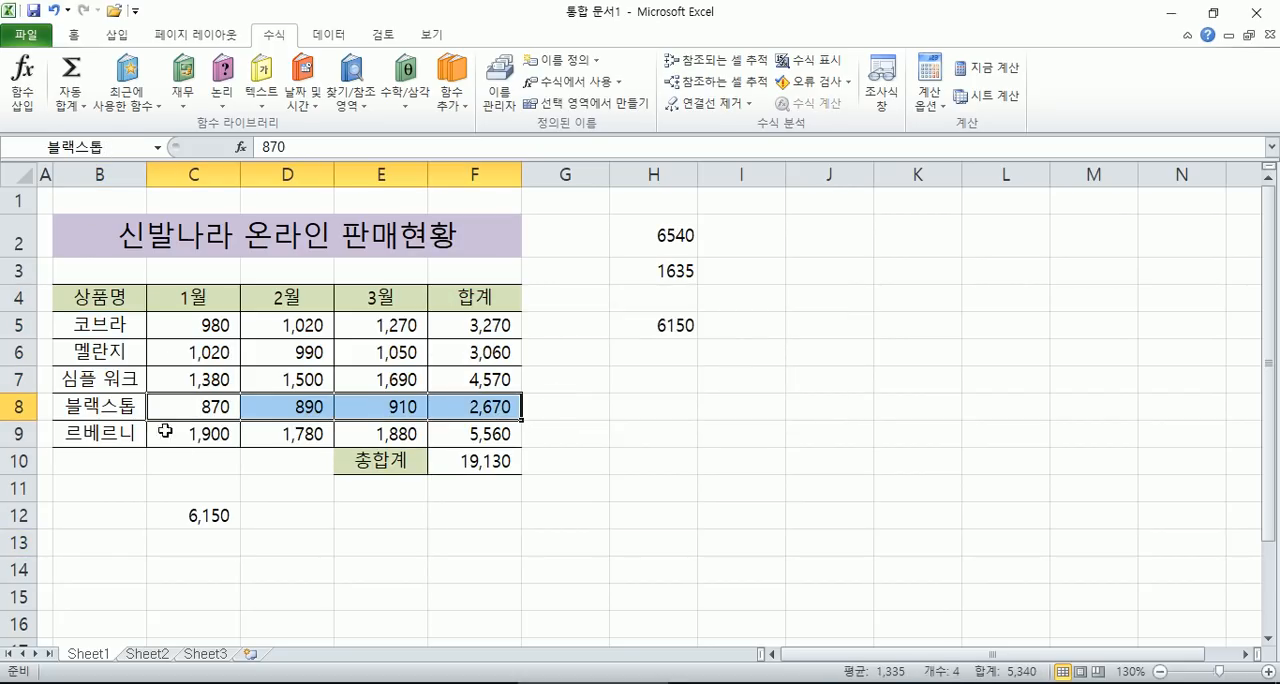
left_click_drag(176, 432, 470, 434)
left_click_drag(472, 328, 472, 430)
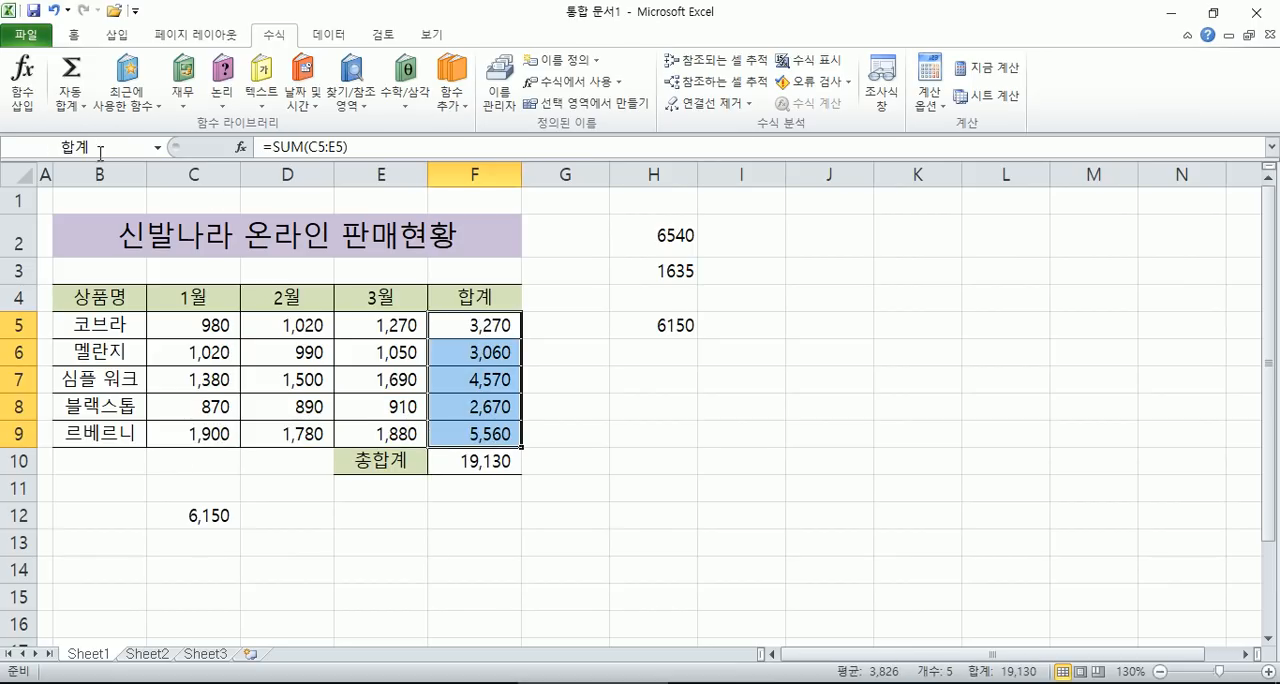
left_click_drag(362, 326, 375, 434)
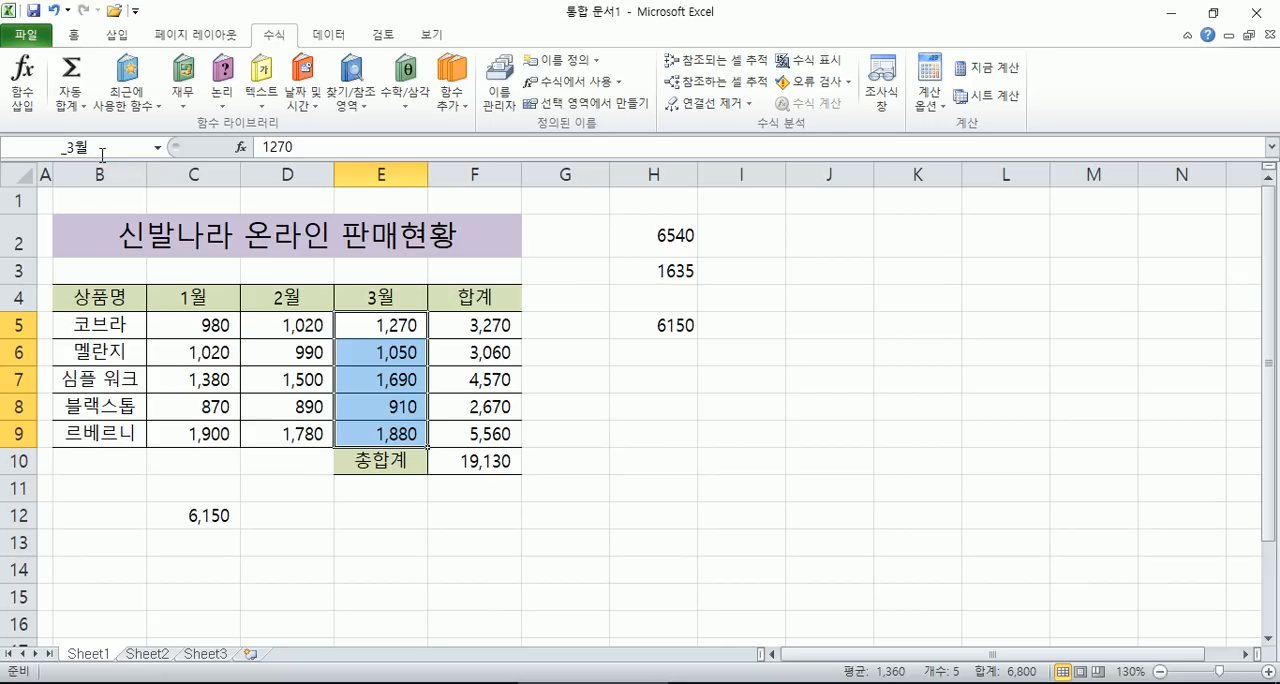
- Look through the defined names and jump to the 심플 워크 row's values by its name 심플_워크
left_click(157, 147)
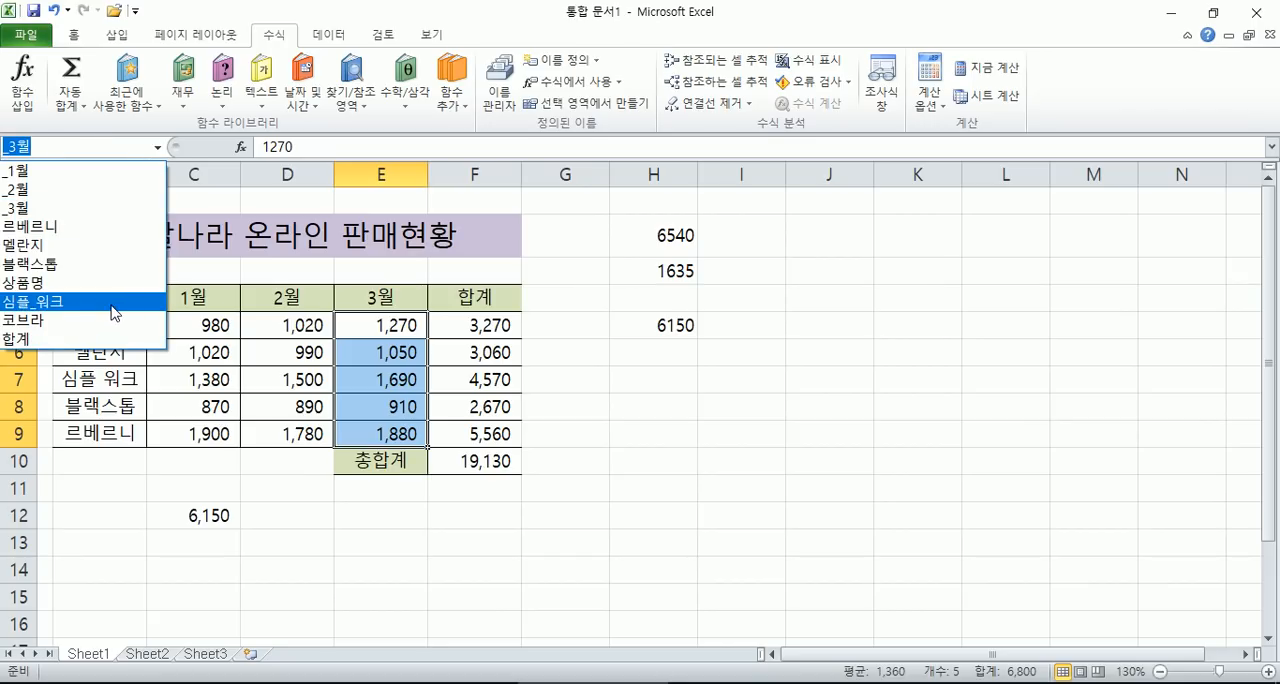
left_click(113, 301)
left_click(97, 381)
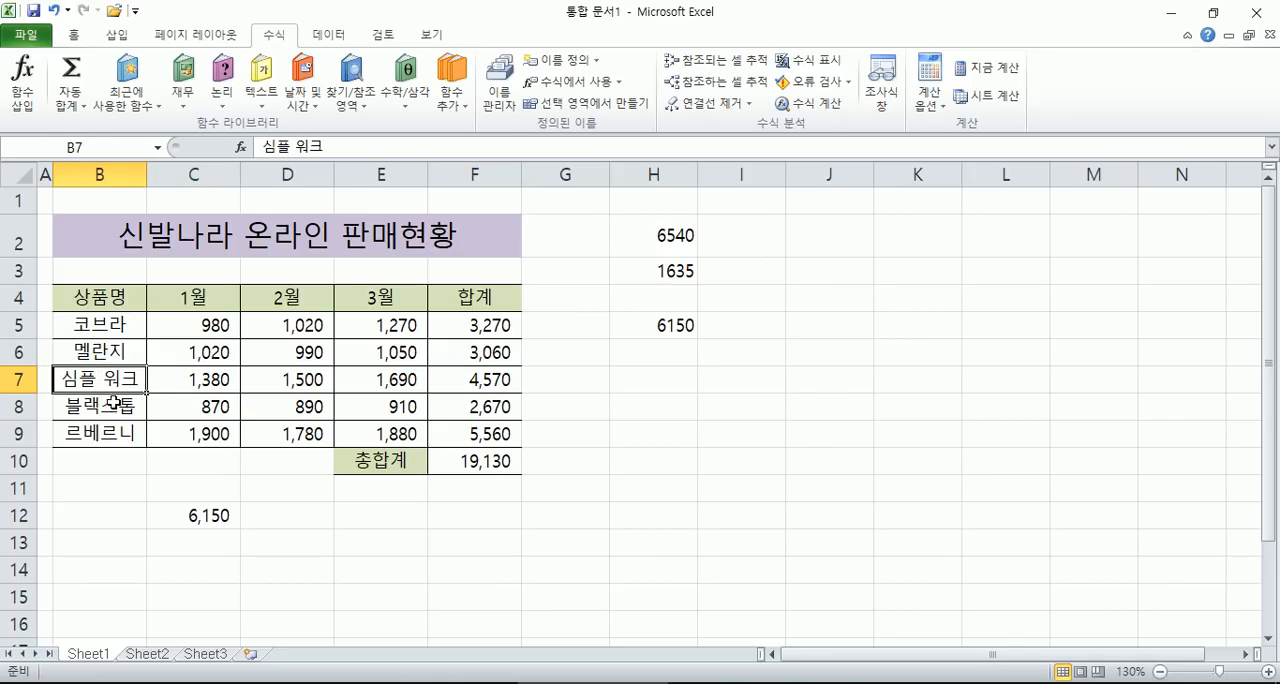
left_click(157, 148)
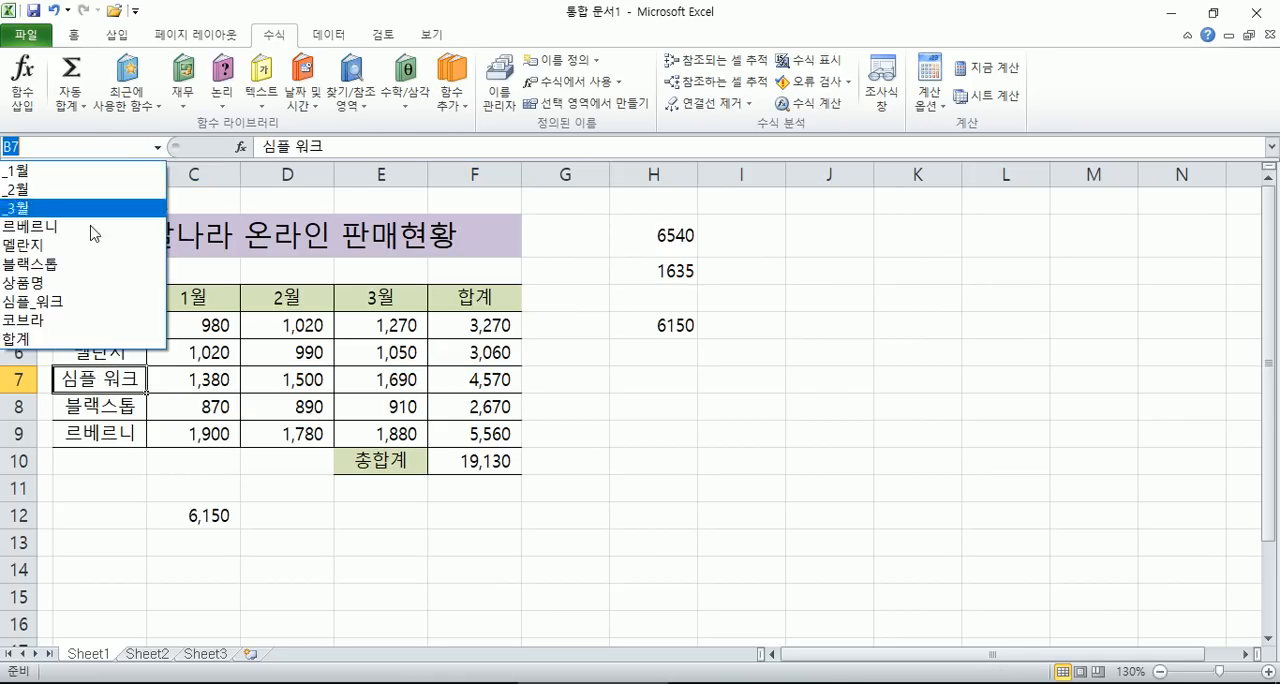
left_click(58, 308)
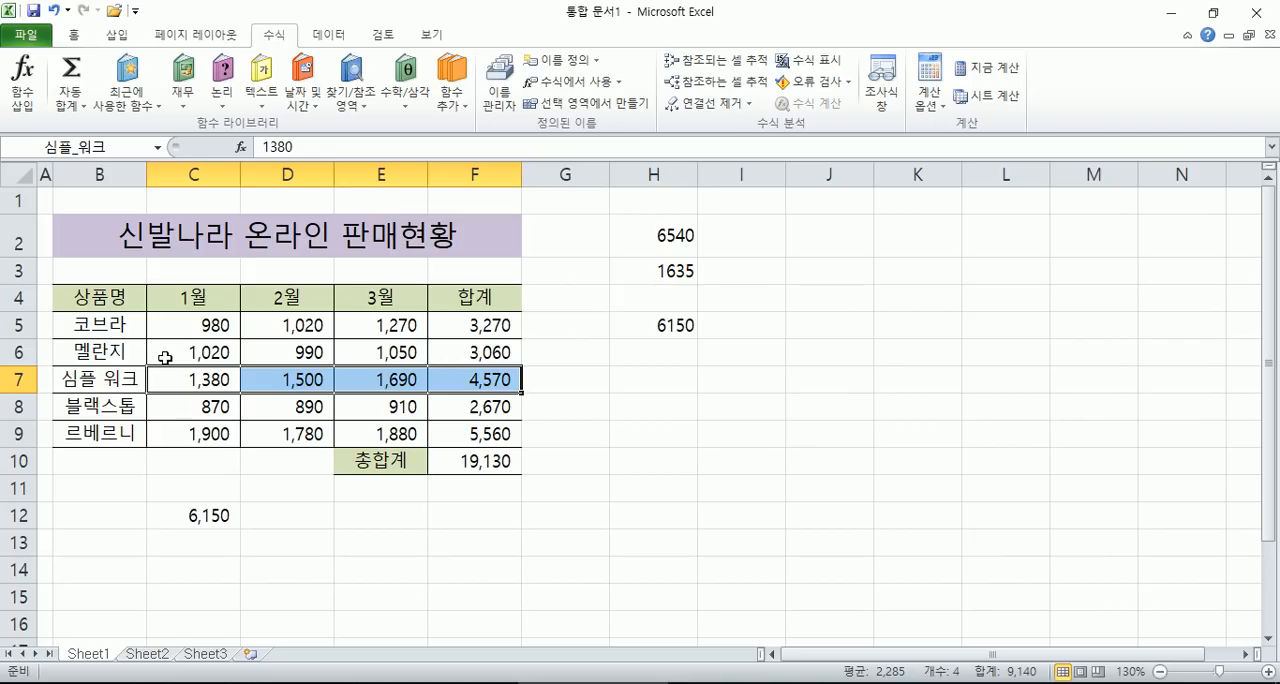
- Undo the deletion of the 구분 column in the sales table
left_click_drag(128, 300, 440, 422)
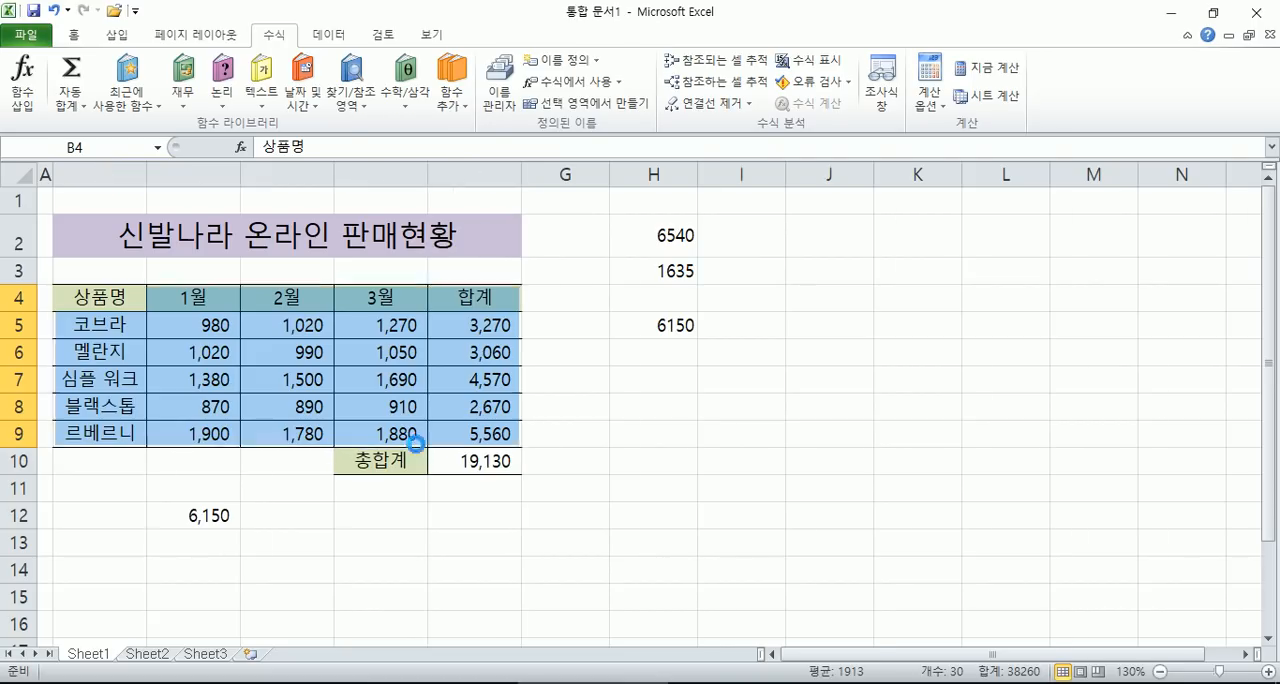
key("ctrl+z")
left_click(194, 304)
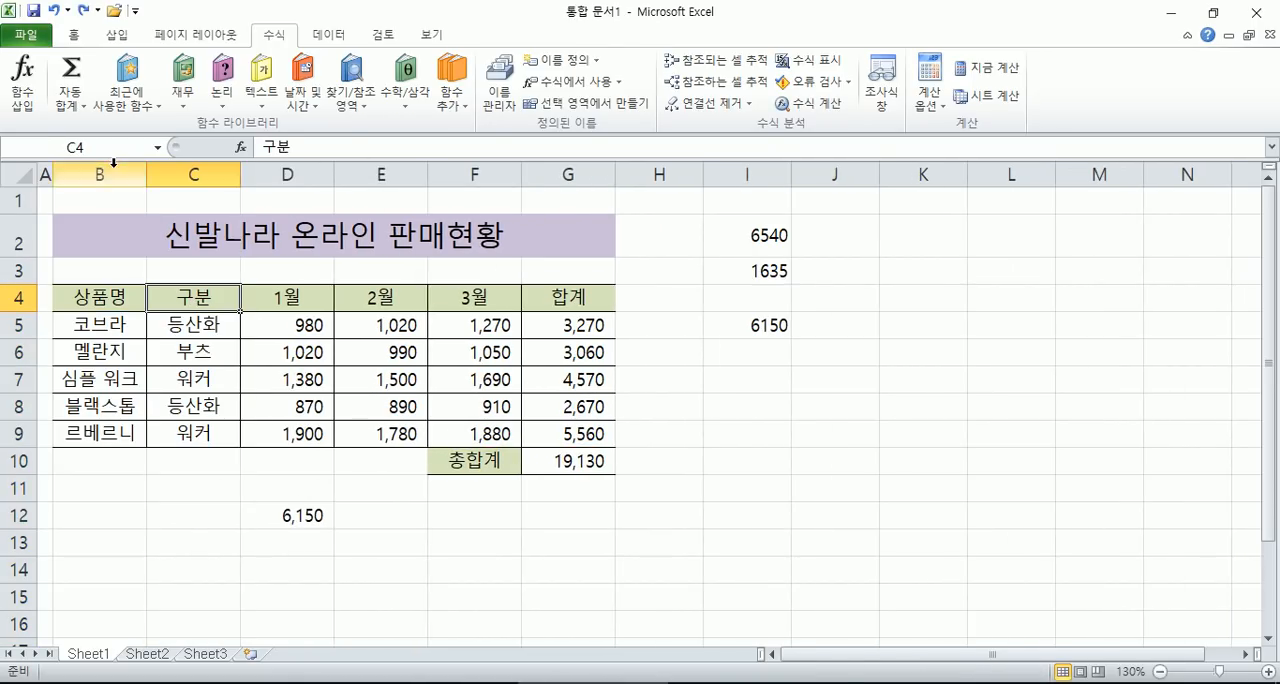
- Select the 심플 워크 values by the name 심플_워크 and check its range against the 구분 column
left_click(158, 149)
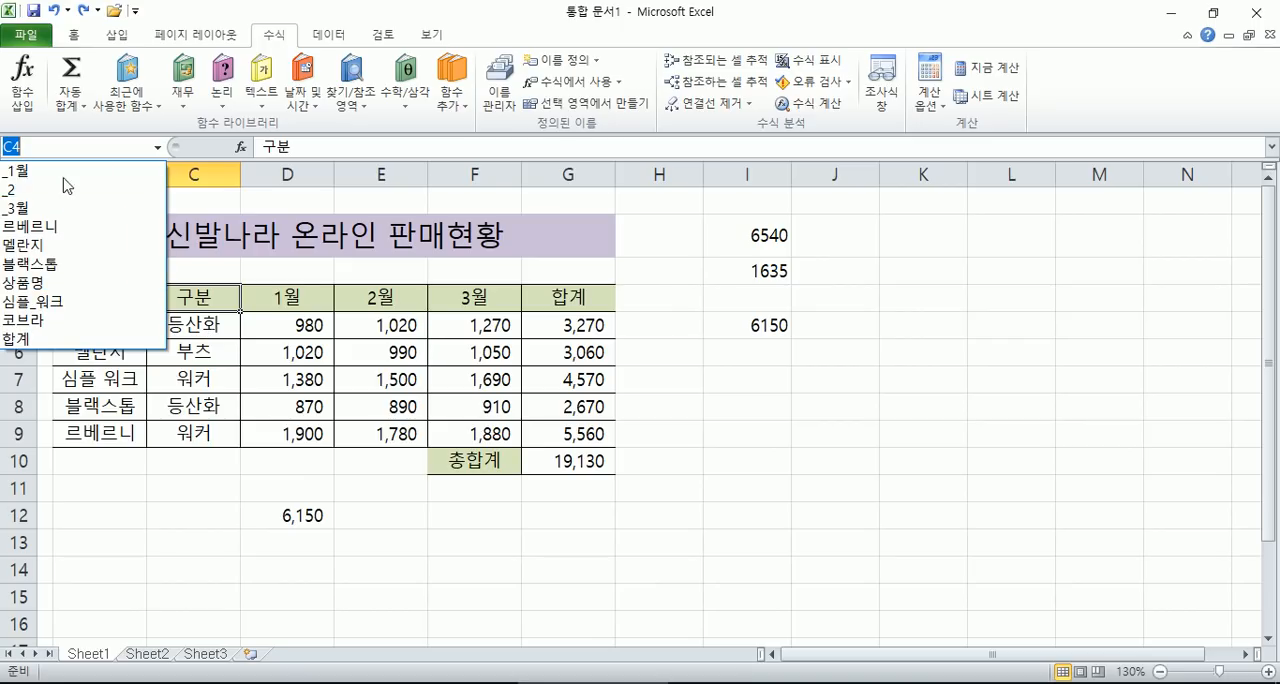
left_click(45, 301)
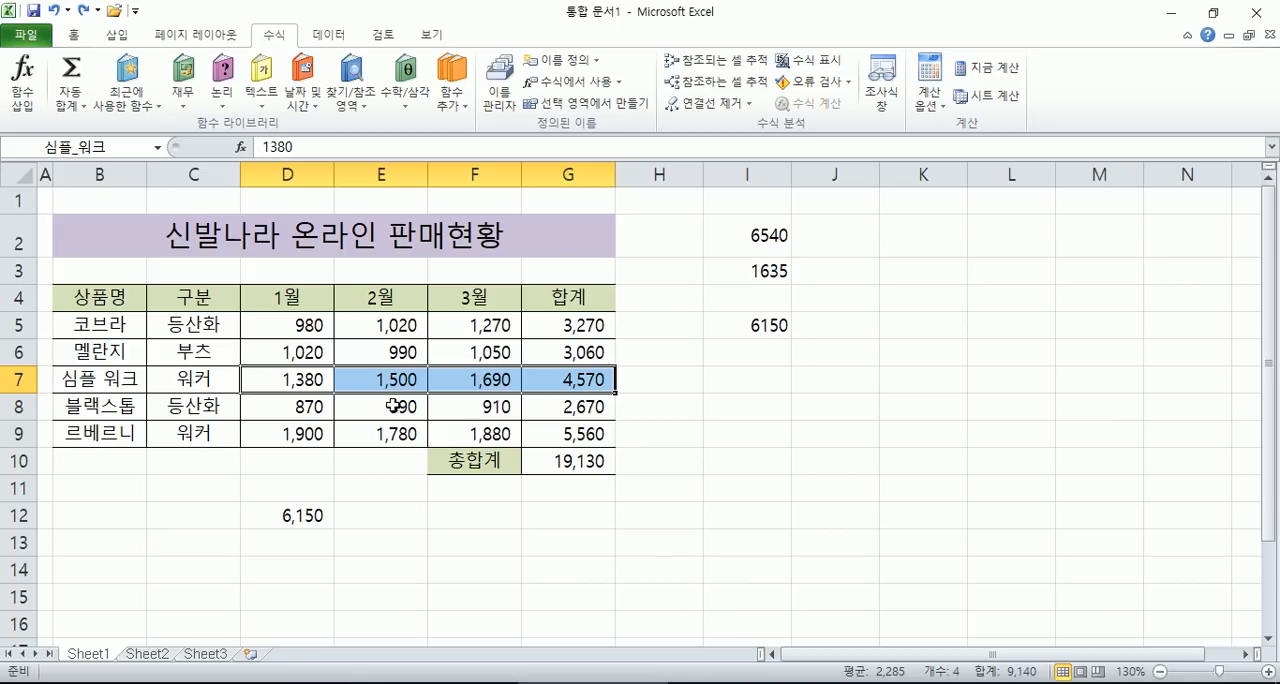
left_click(200, 178)
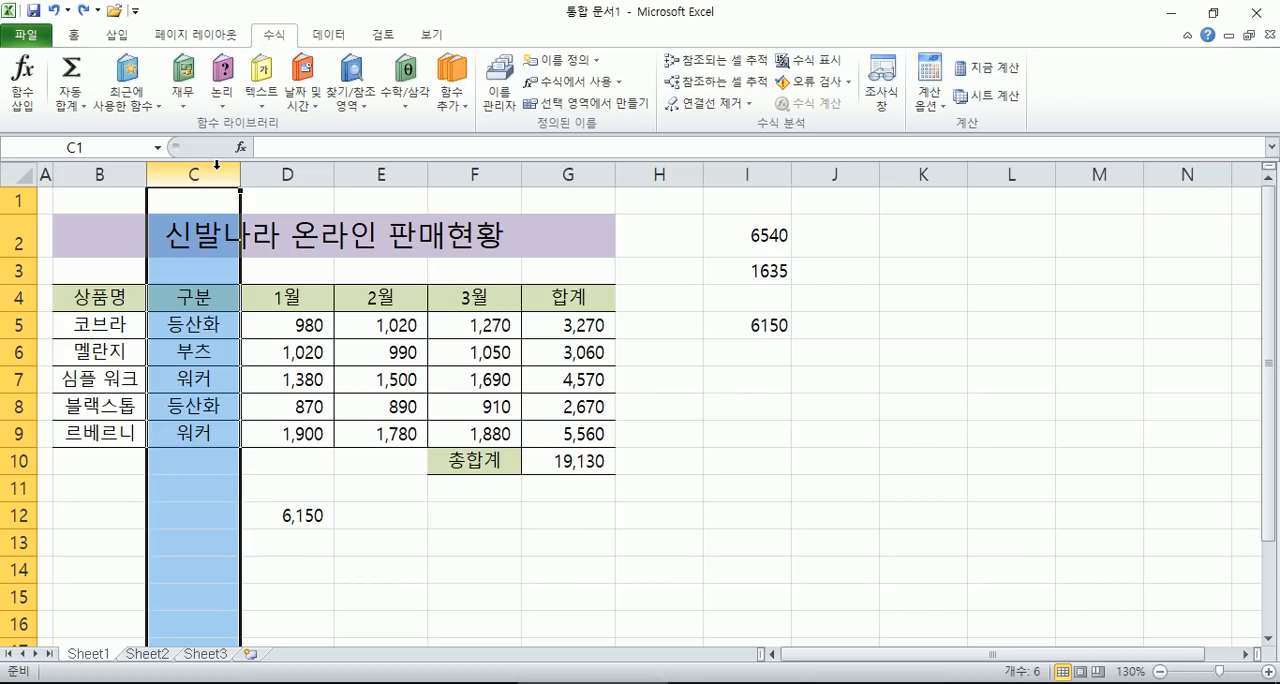
- Enter an average formula in cell J8 using the name 합계, =AVERAGE(합계)
scroll(880, 350, "down", 1)
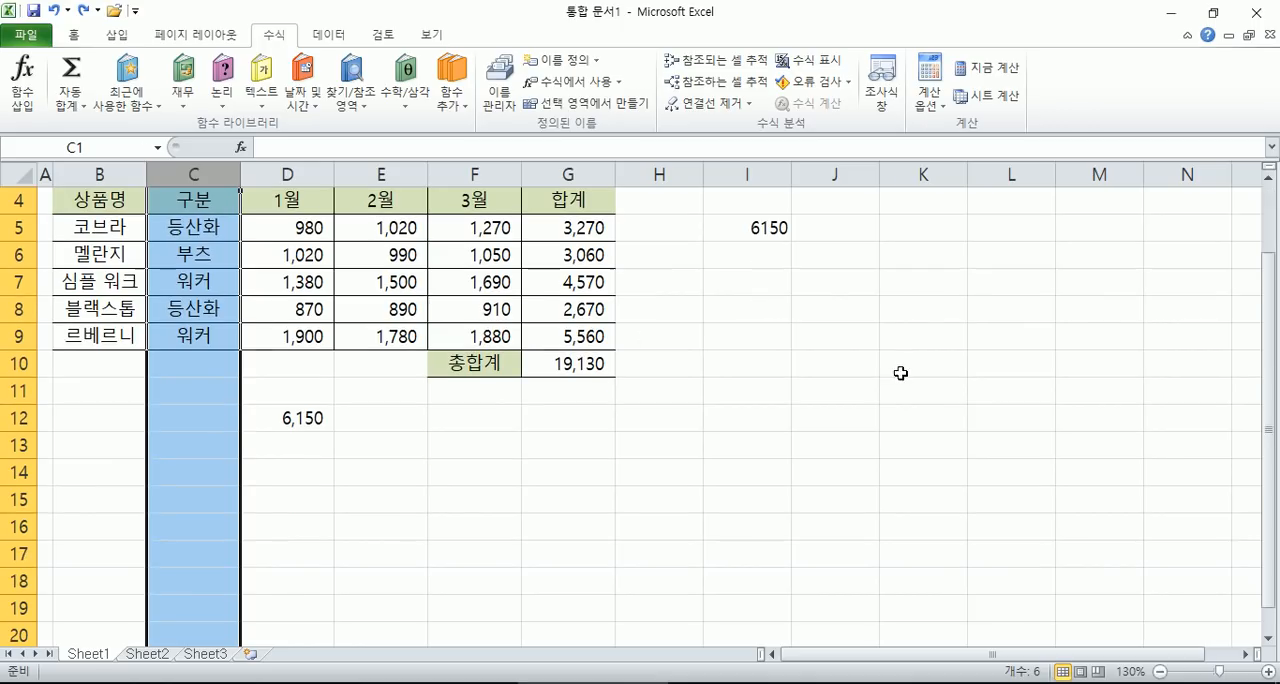
left_click(826, 305)
left_click(74, 104)
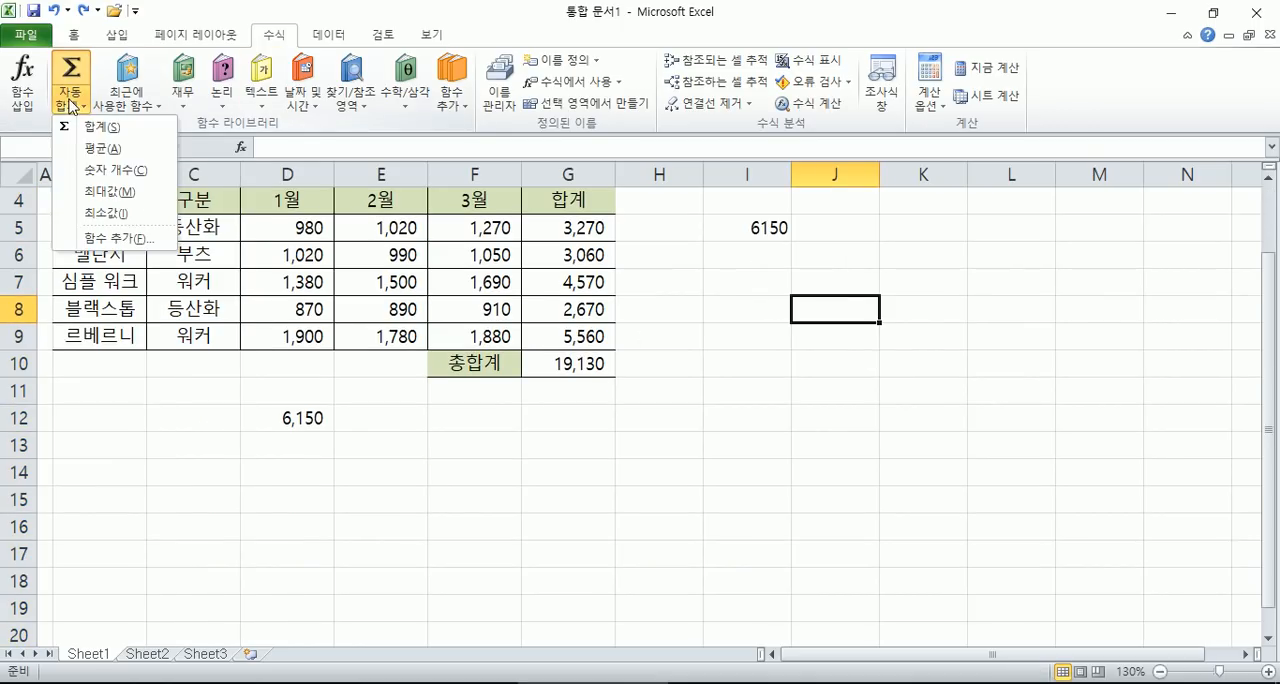
left_click(92, 160)
type("합계")
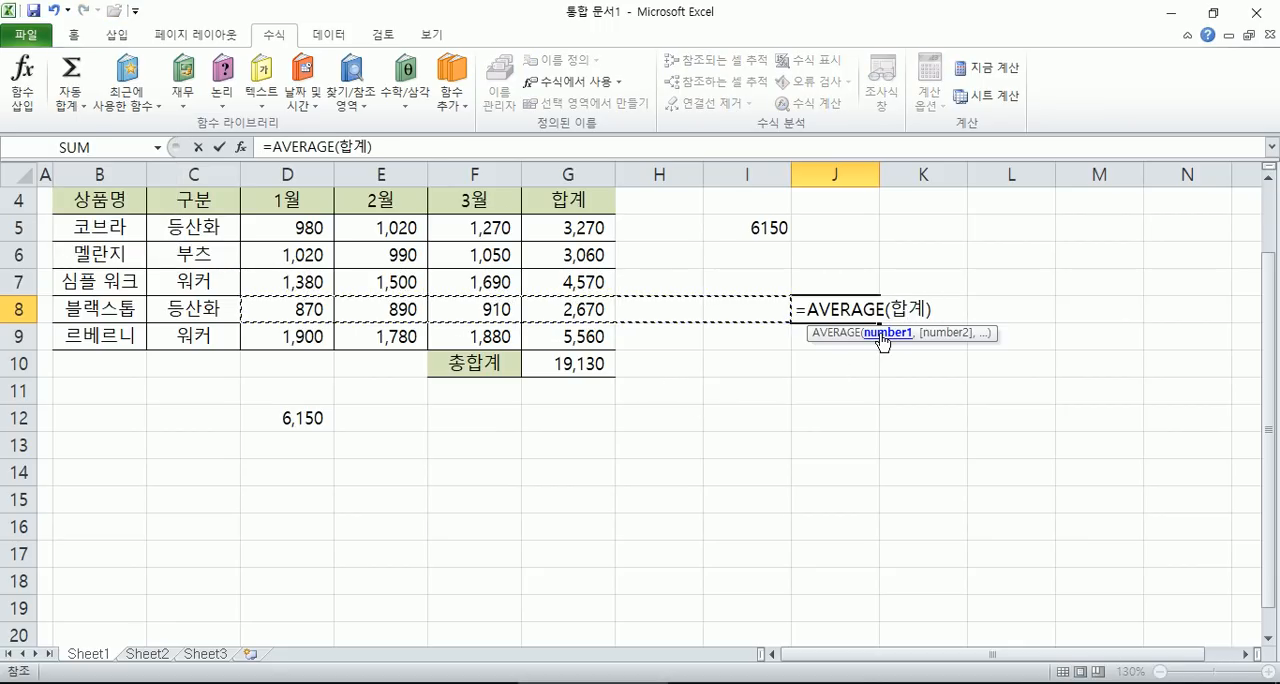
key("Return")
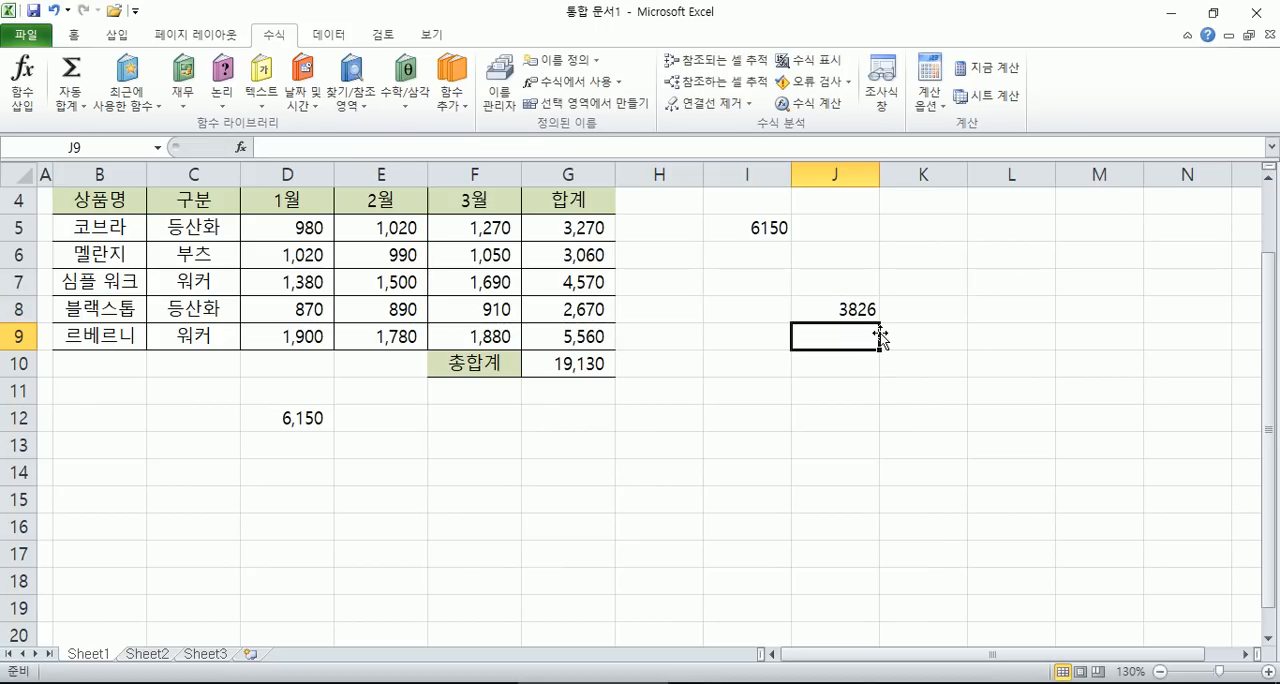
- Check the cells referenced by the J8 average formula against the values in the 합계 column
left_click_drag(594, 236, 575, 336)
double_click(835, 308)
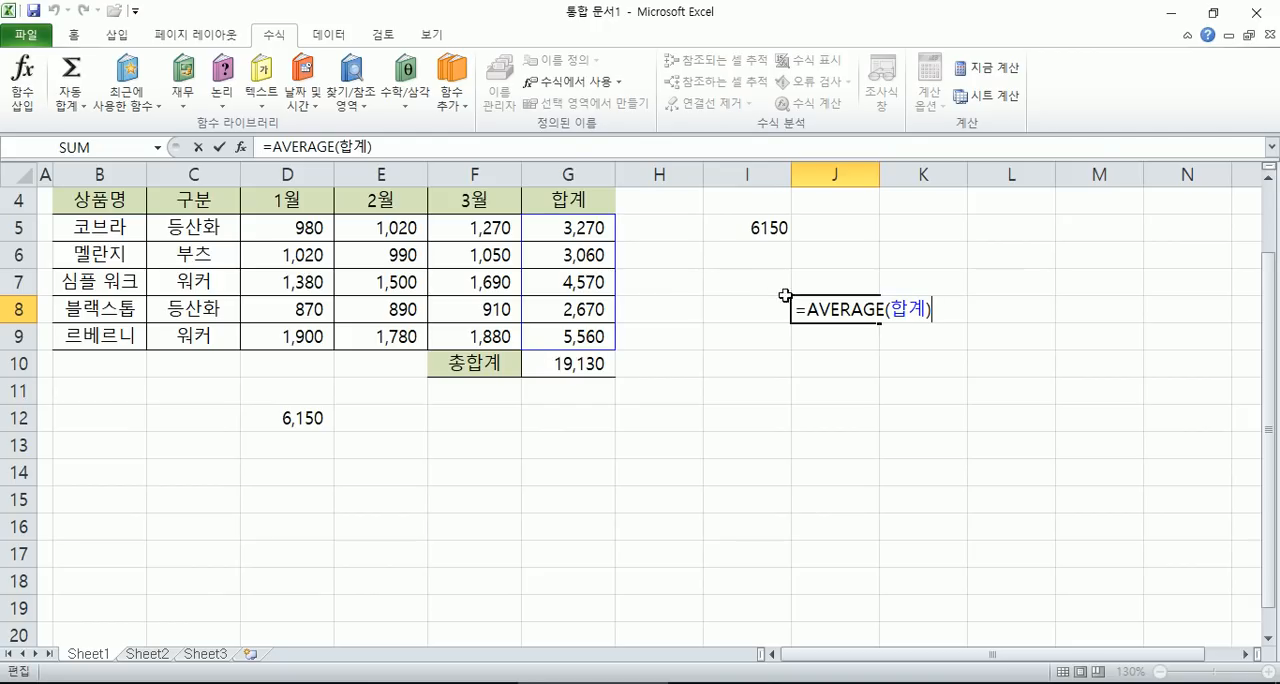
left_click_drag(579, 228, 566, 329)
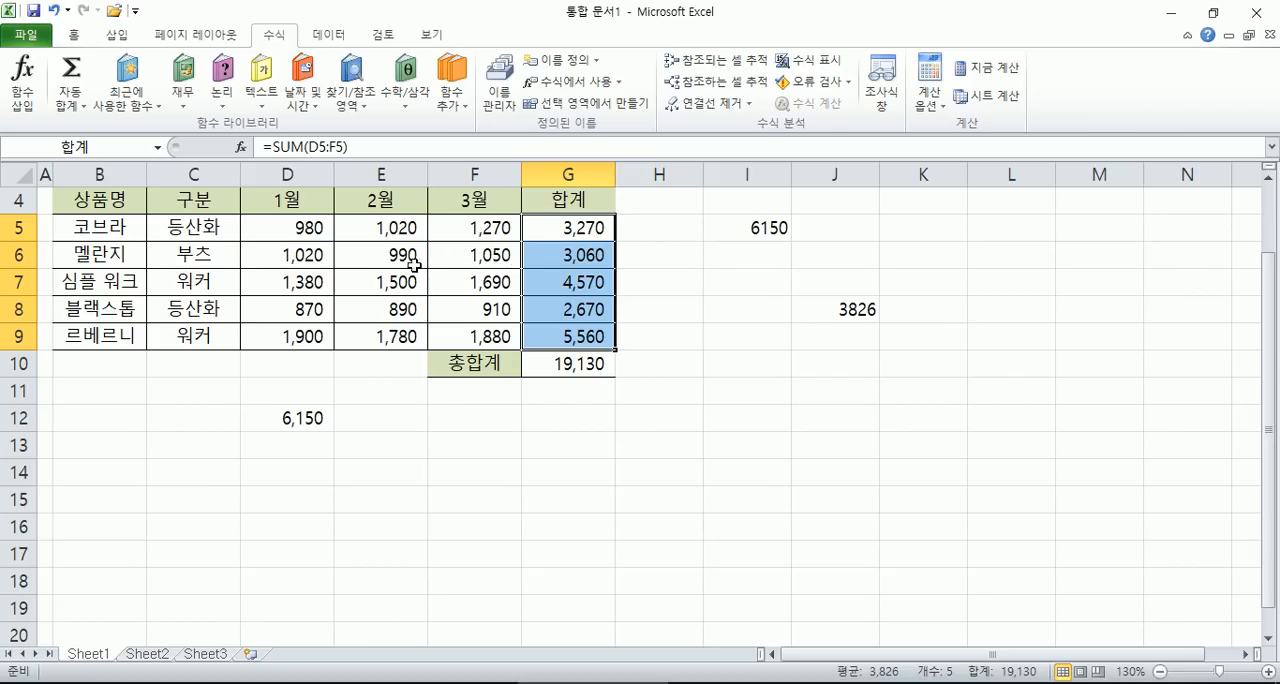
- Enter a sum formula in cell I12 using the name 멜란지, =SUM(멜란지)
left_click(766, 406)
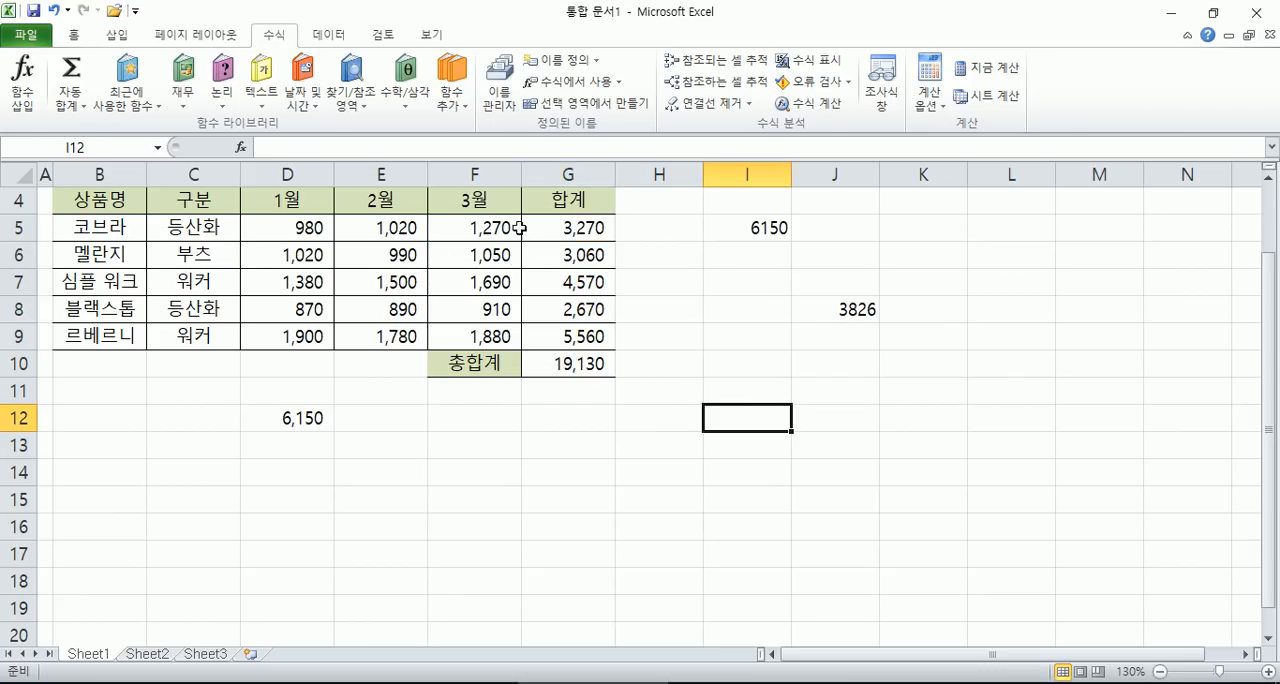
left_click(83, 103)
left_click(100, 127)
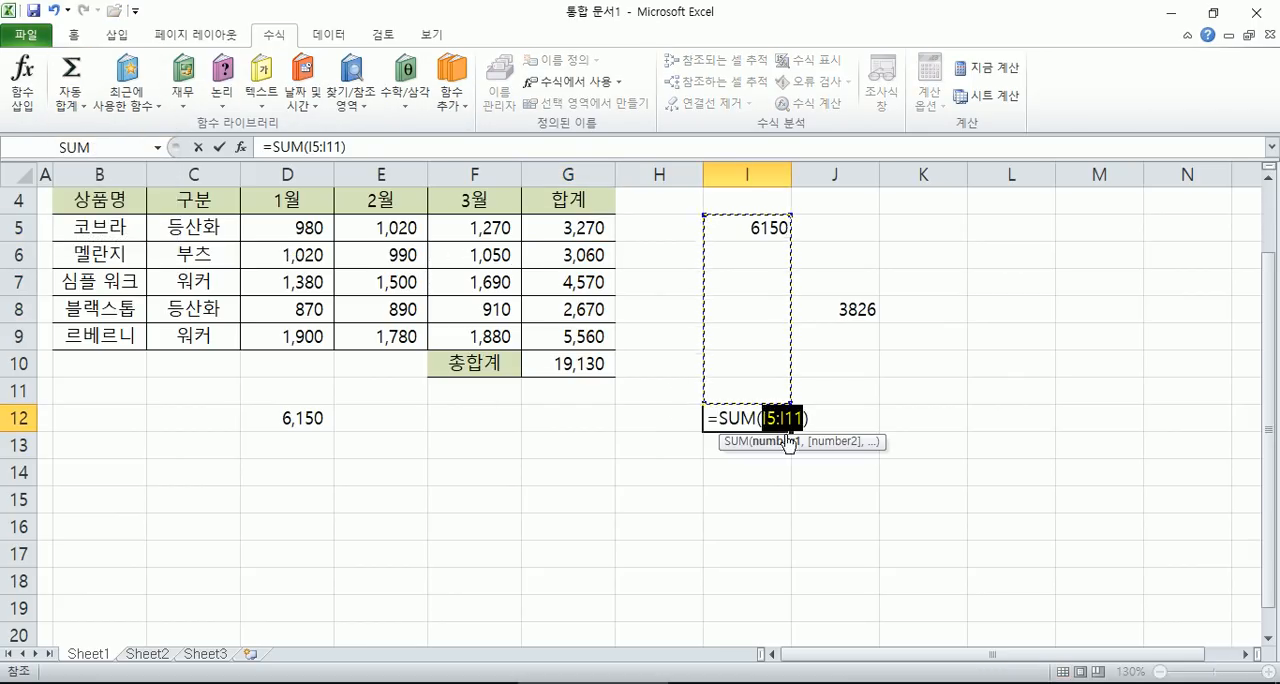
type("멜란지")
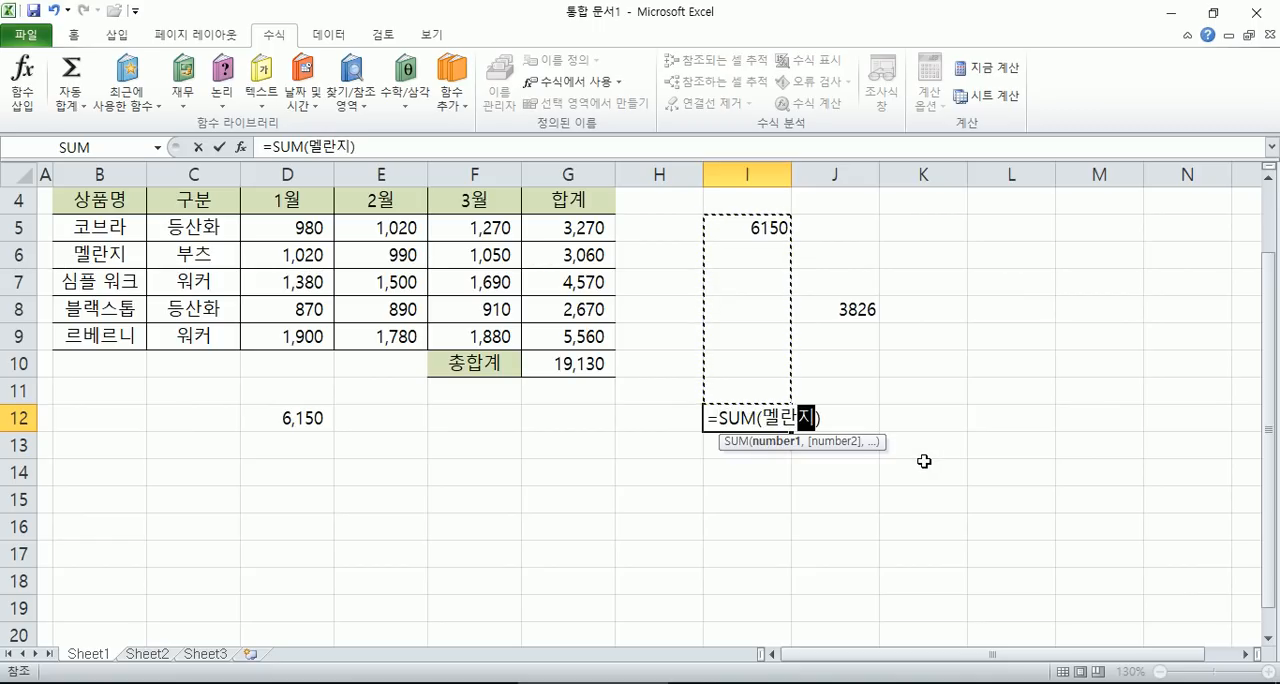
key("Return")
- Examine which cells the I12 sum formula covers, comparing them with the 멜란지 monthly values and the 합계 column
key("Up")
key("F2")
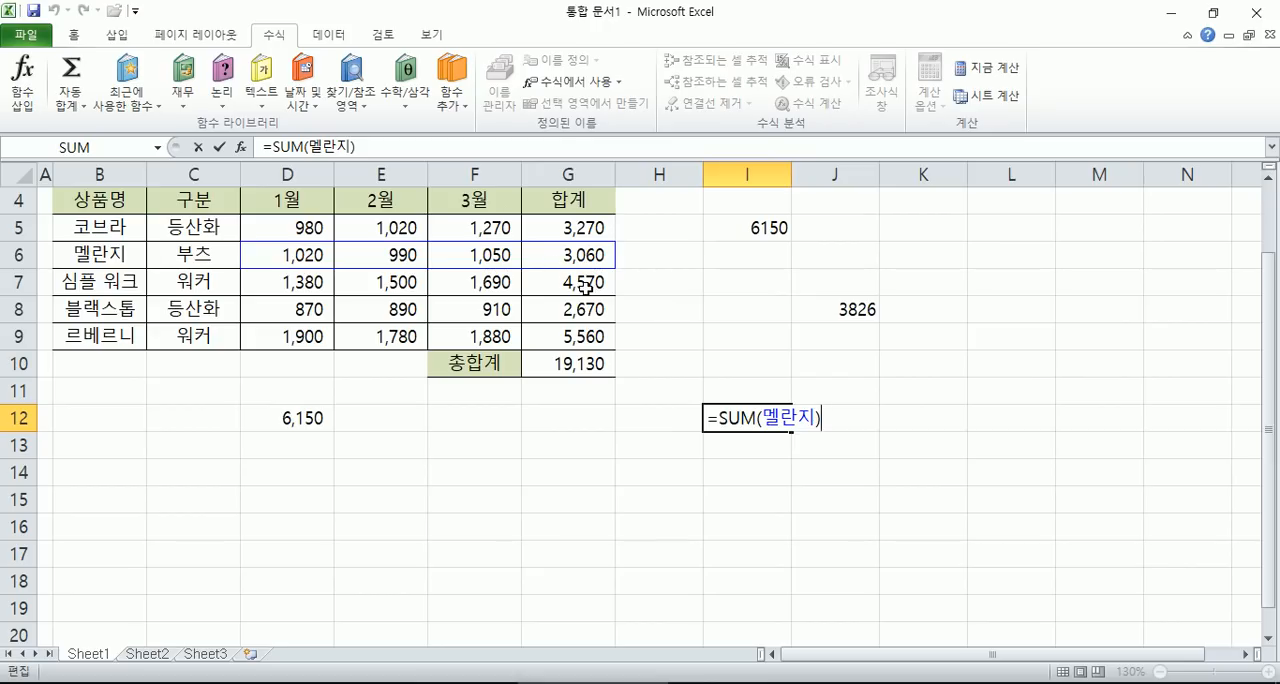
key("Escape")
left_click_drag(277, 255, 472, 262)
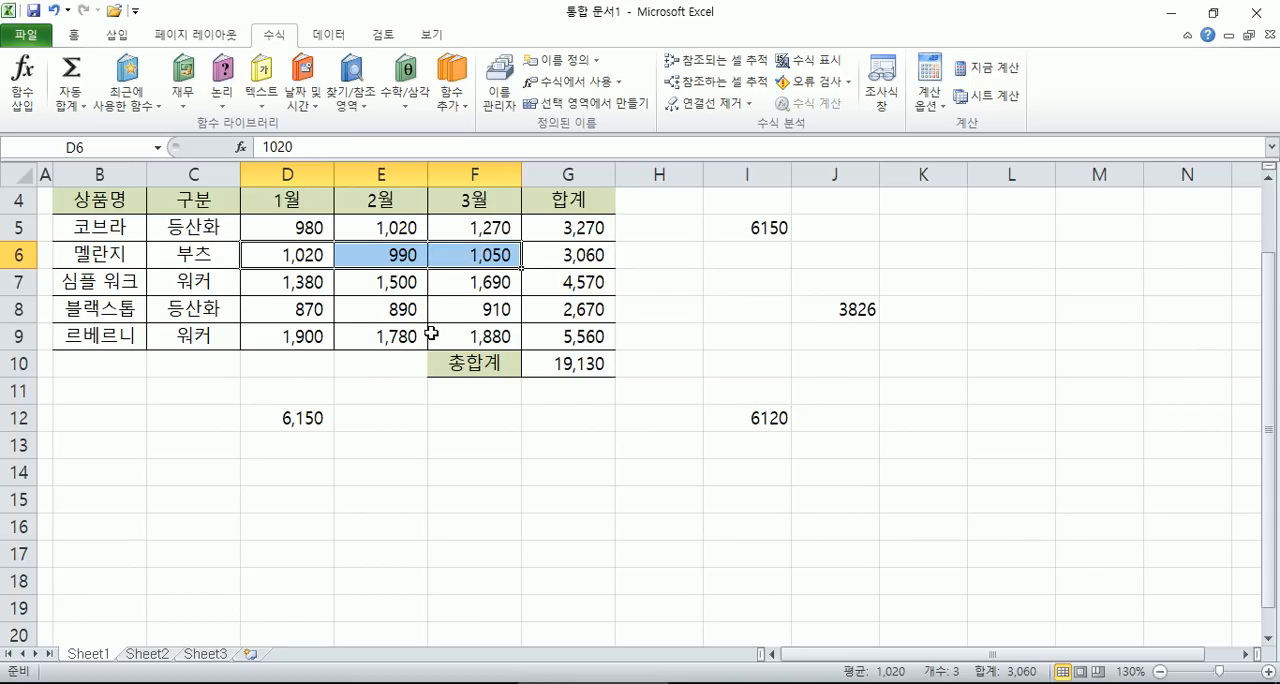
left_click(579, 170)
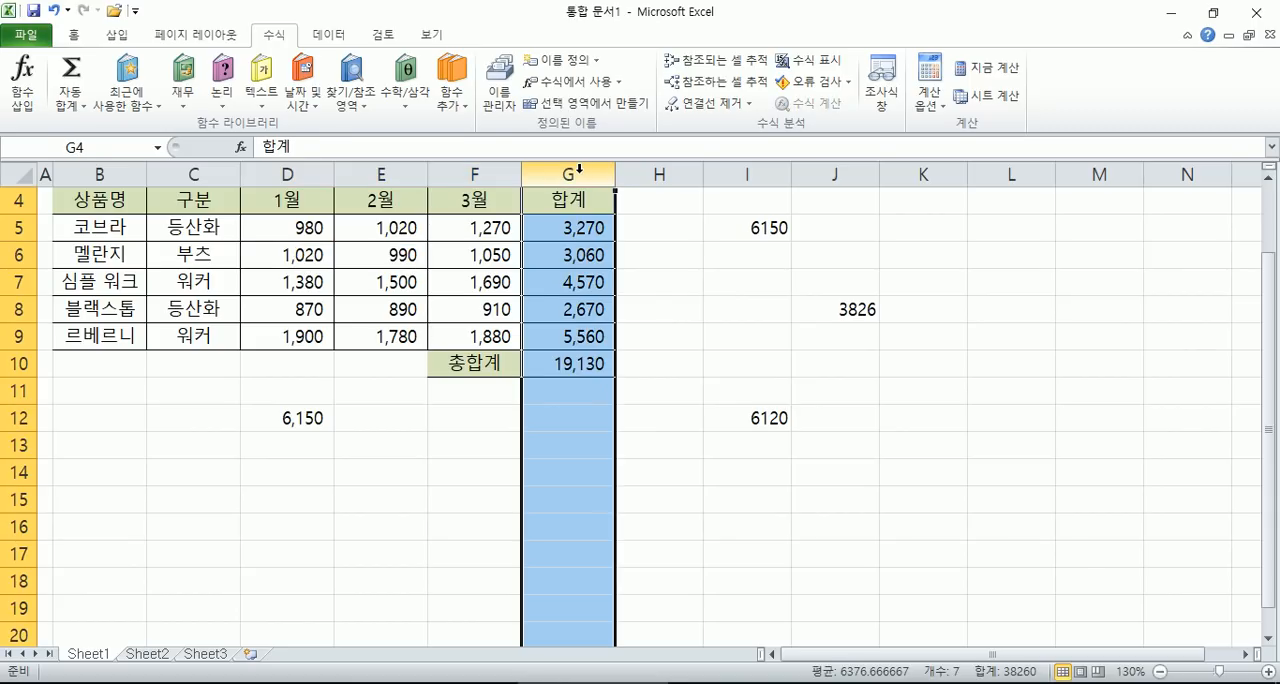
left_click(545, 280)
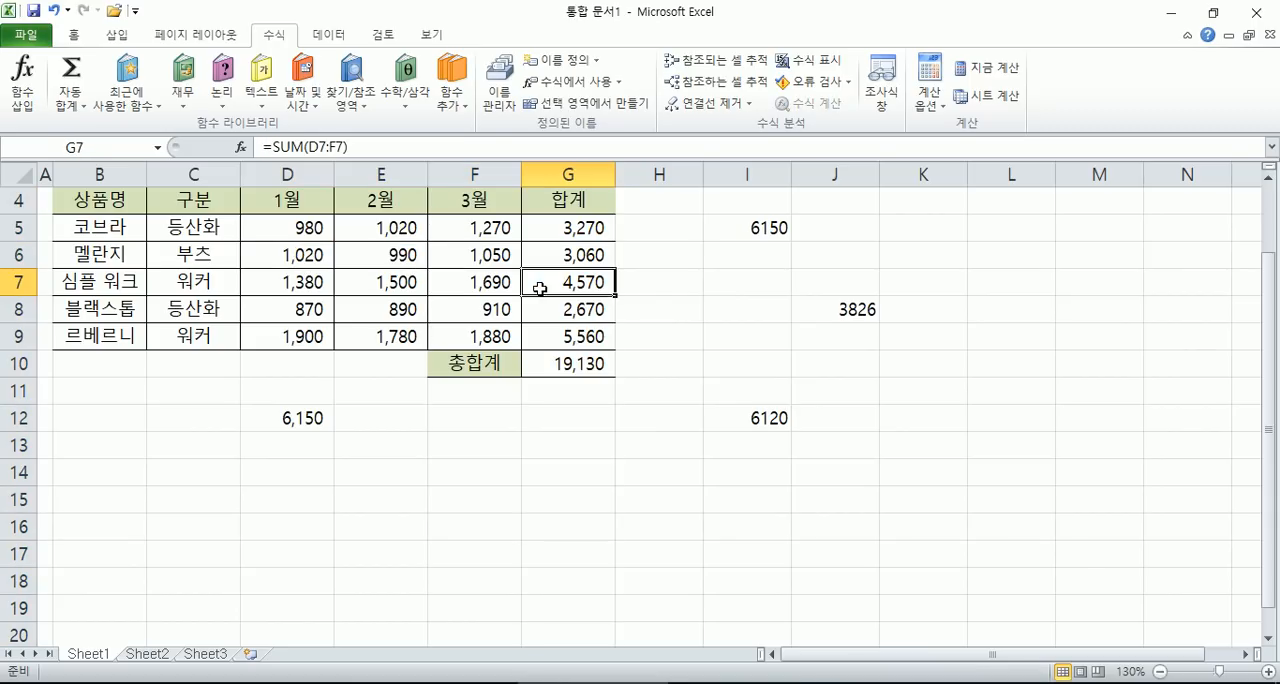
double_click(733, 414)
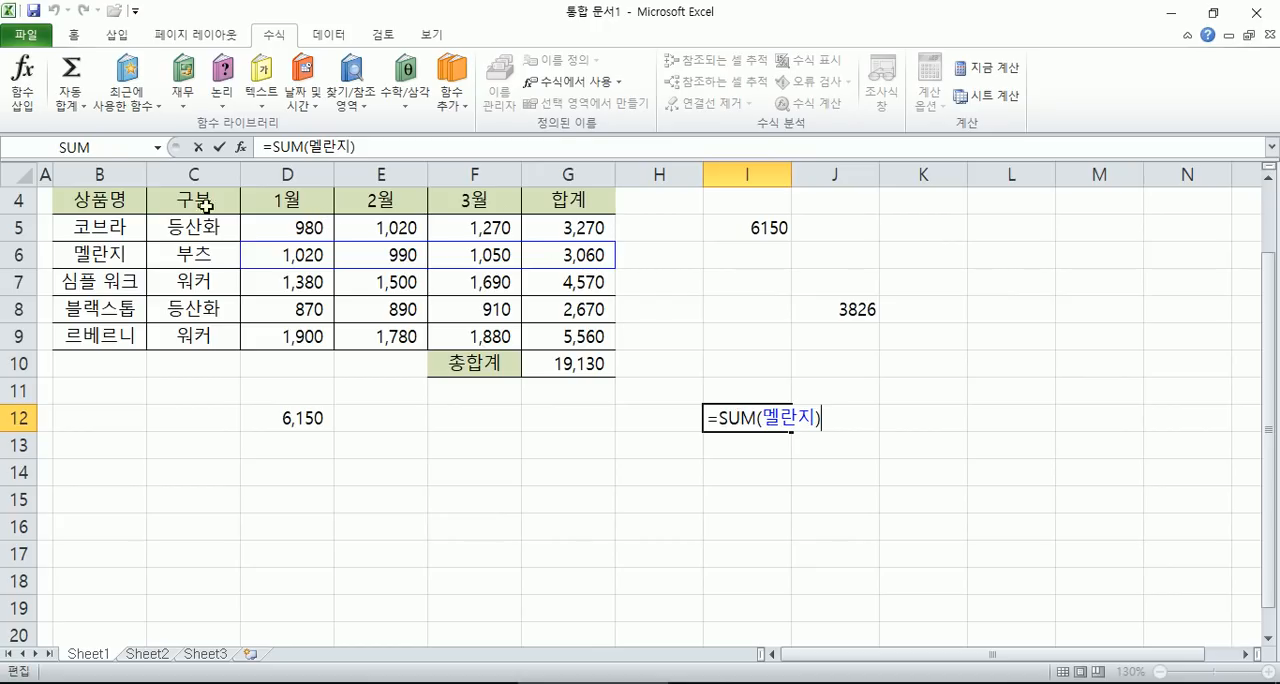
left_click(158, 147)
key("Escape")
- Select the ranges named 멜란지 and 코브라 to check whether they include the 합계 column
left_click(148, 238)
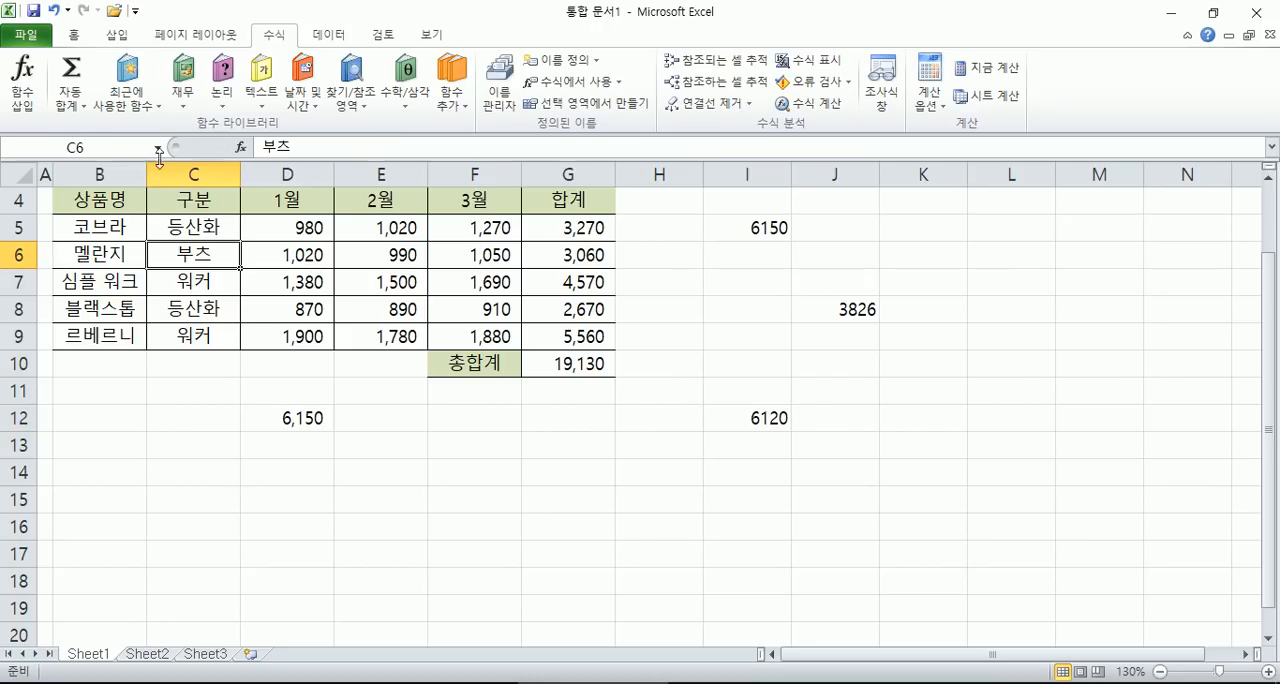
left_click(158, 147)
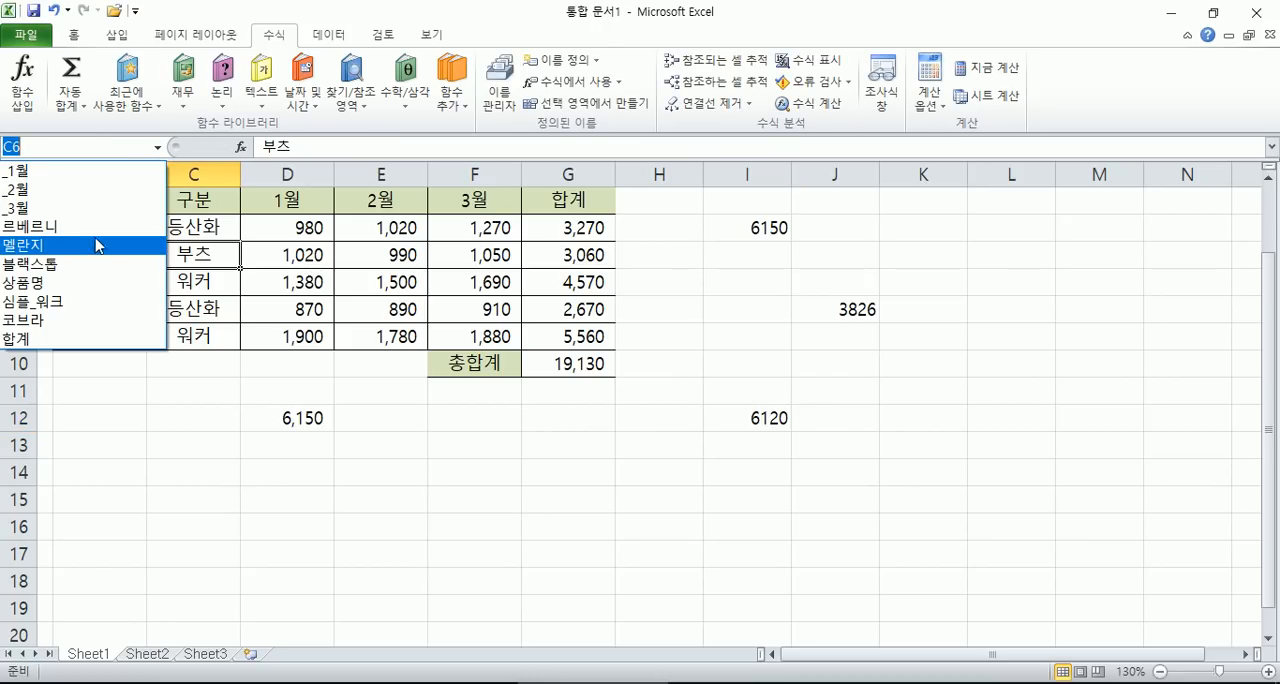
left_click(97, 246)
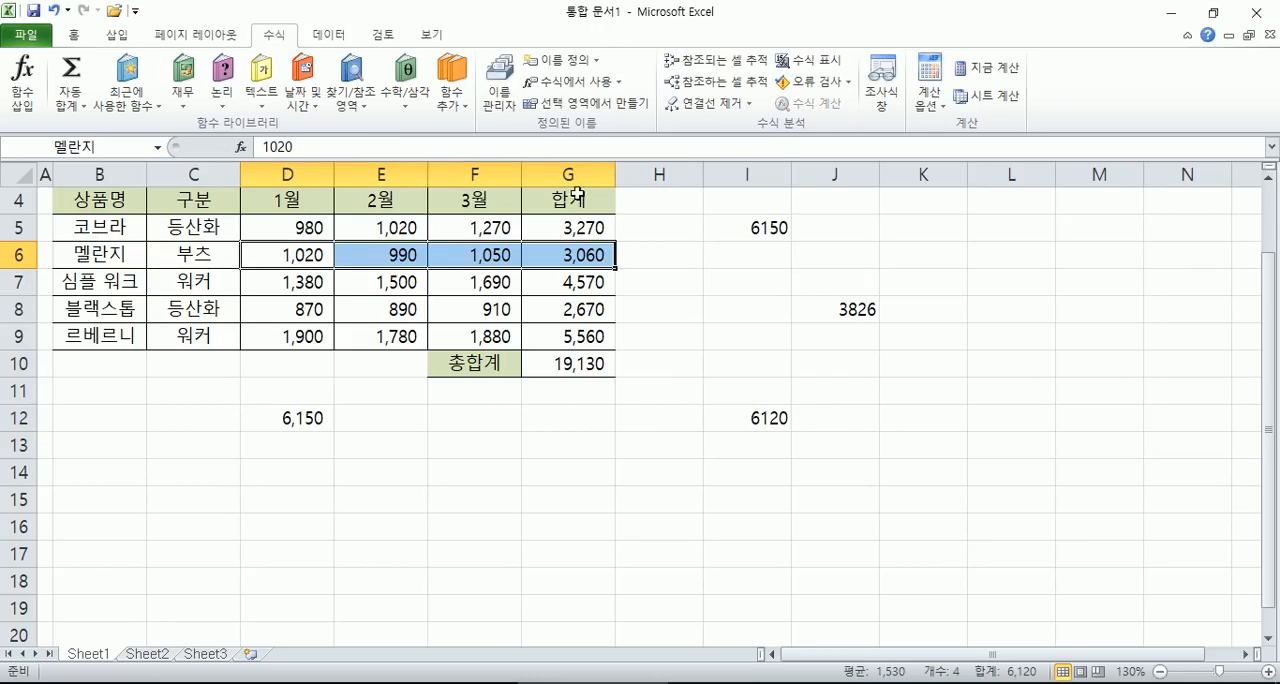
left_click(157, 147)
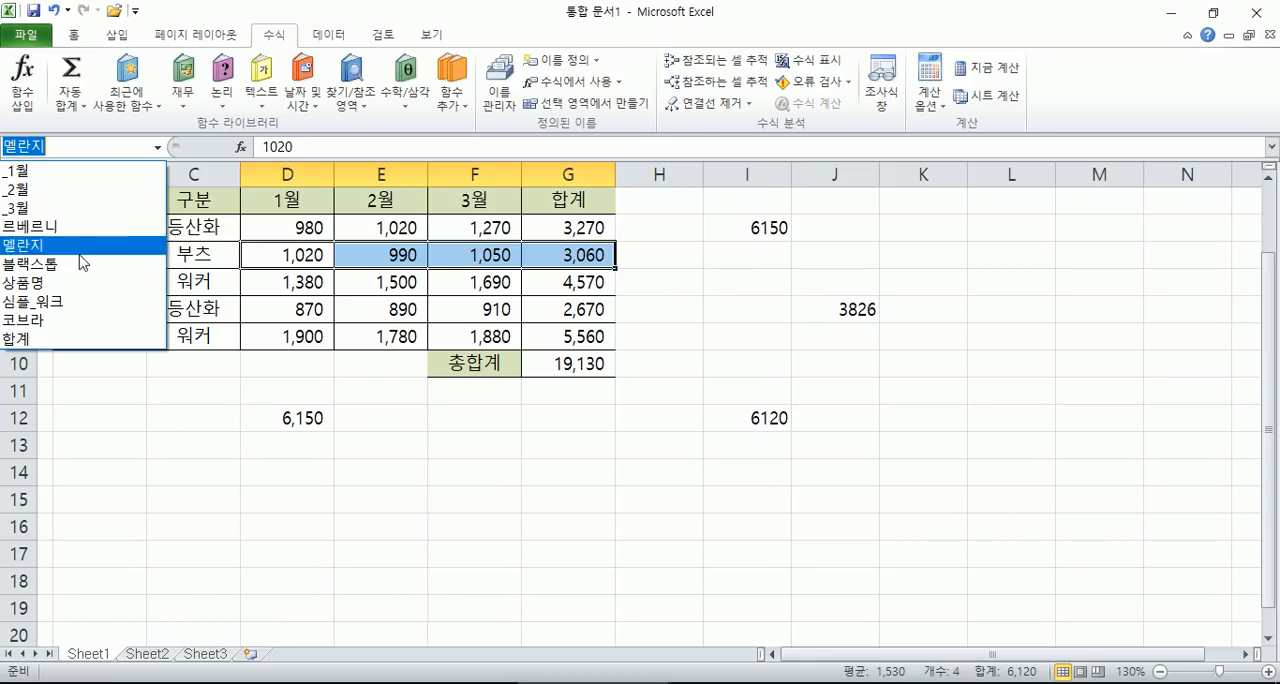
left_click(63, 322)
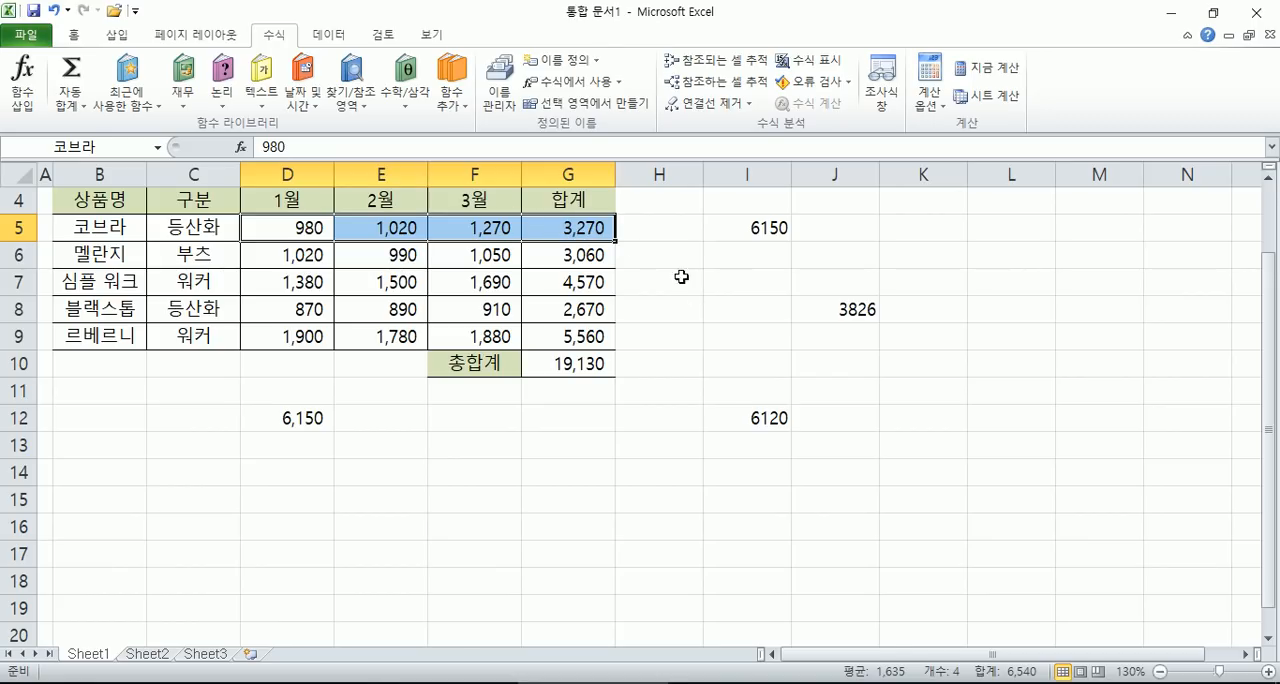
left_click(598, 232)
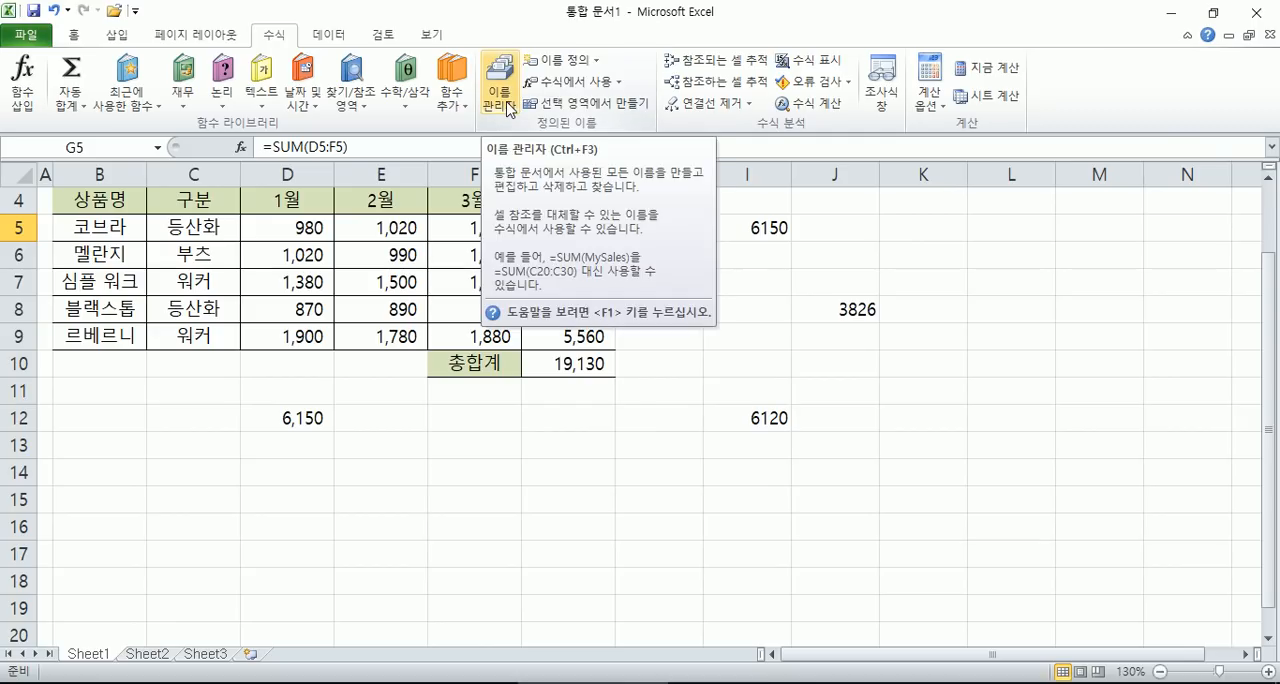
- Edit the defined name 르베르니 so that it refers to =Sheet1!$D$9:$F$9
left_click(509, 107)
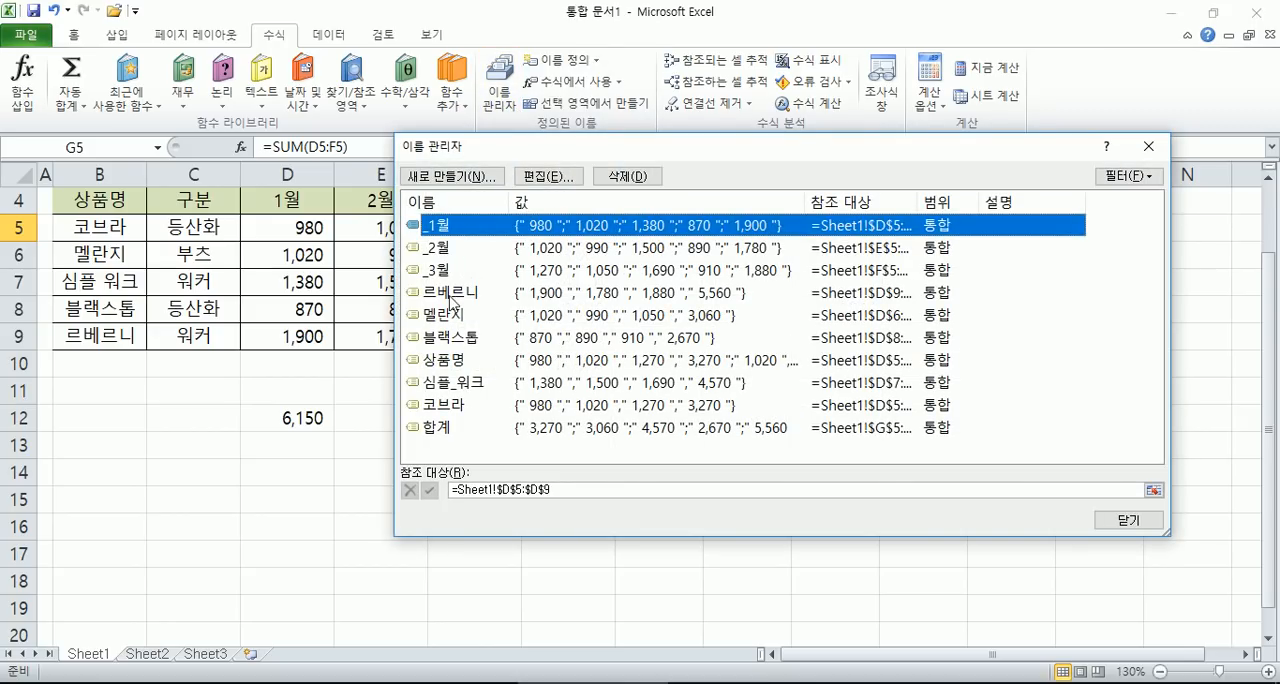
left_click(452, 293)
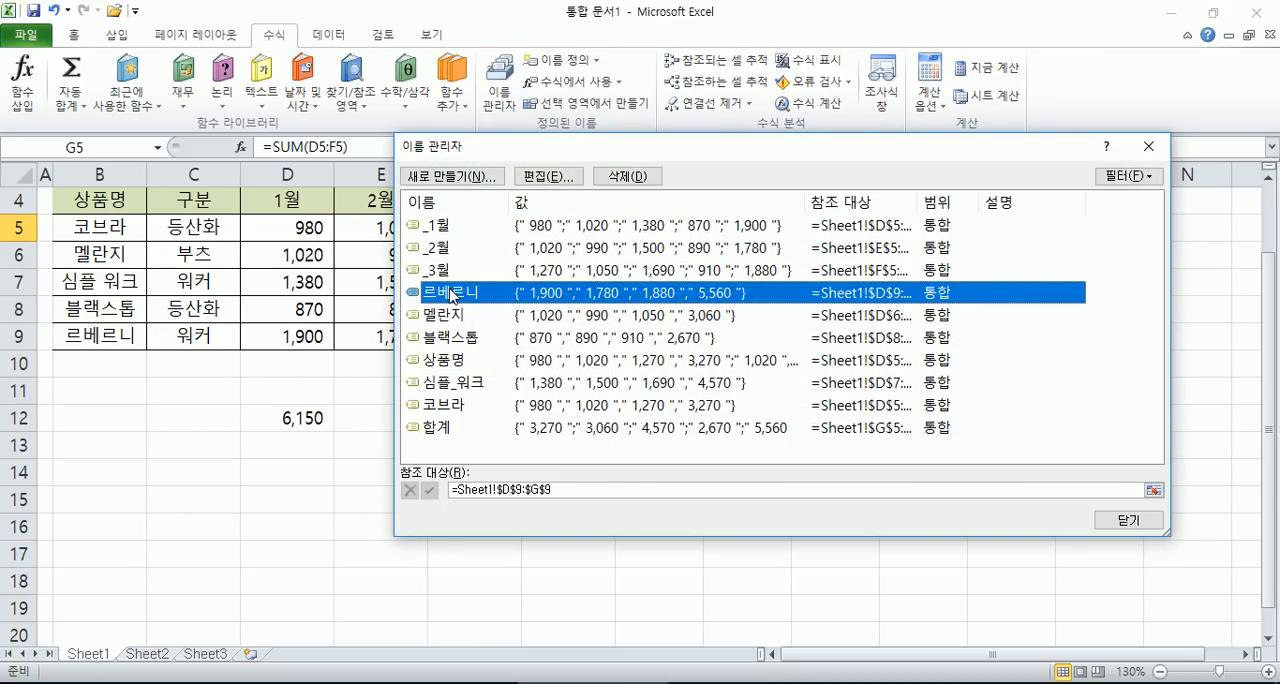
left_click(548, 177)
left_click(828, 406)
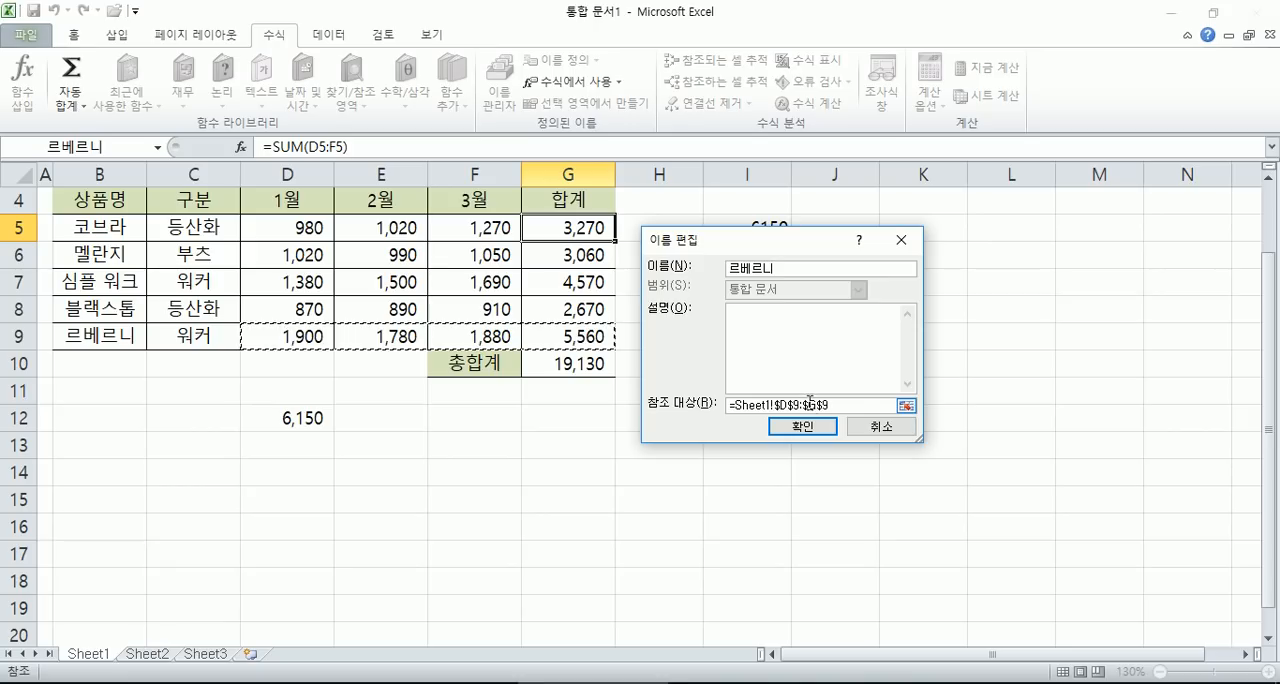
left_click(812, 406)
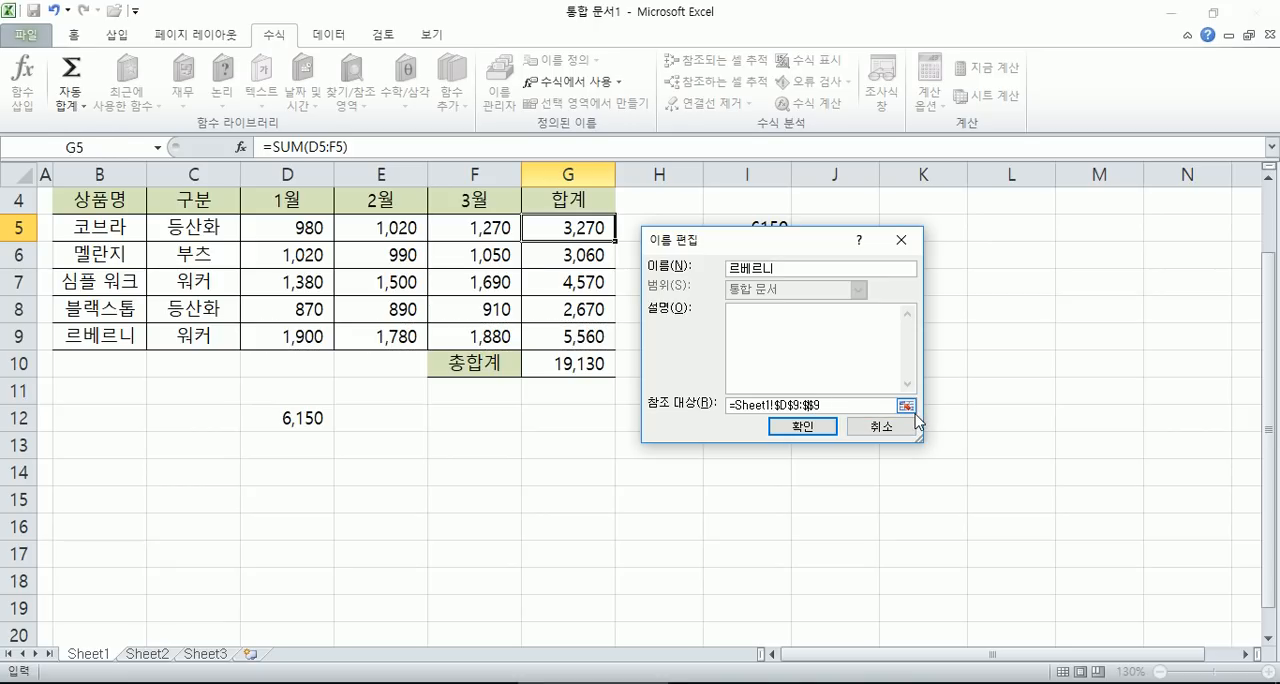
left_click(802, 426)
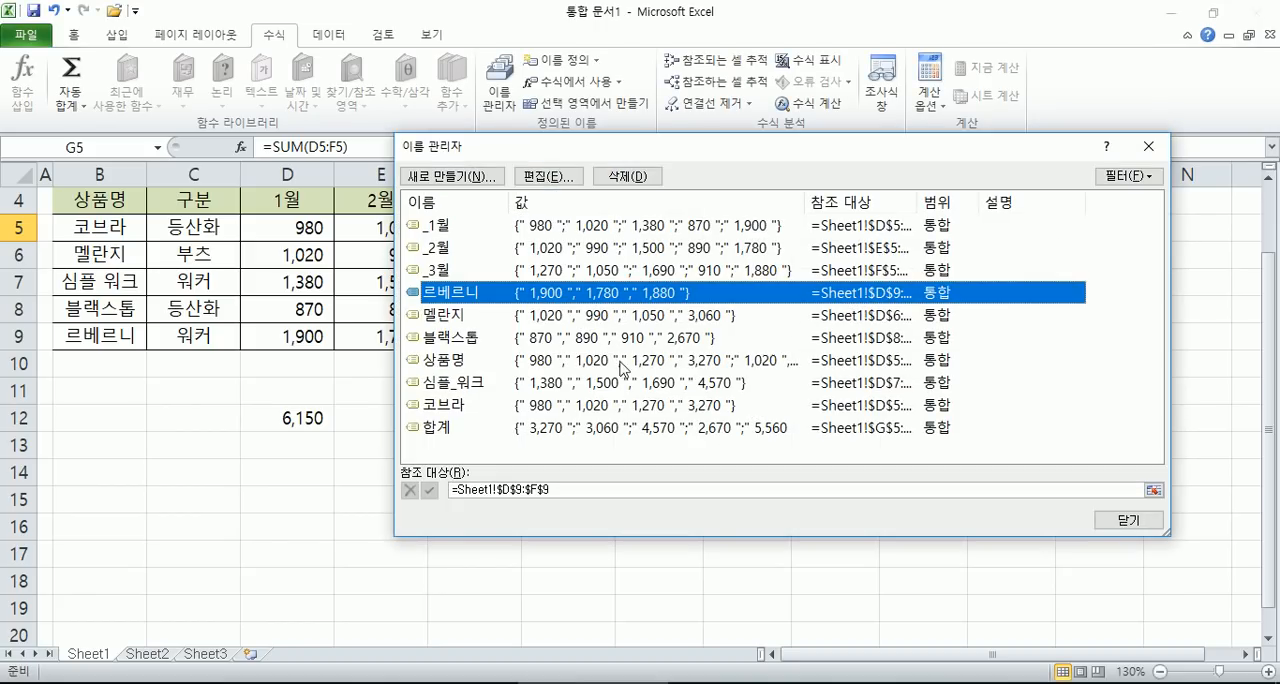
- Review the cell range assigned to the name 르베르니 and close the name manager
left_click(543, 178)
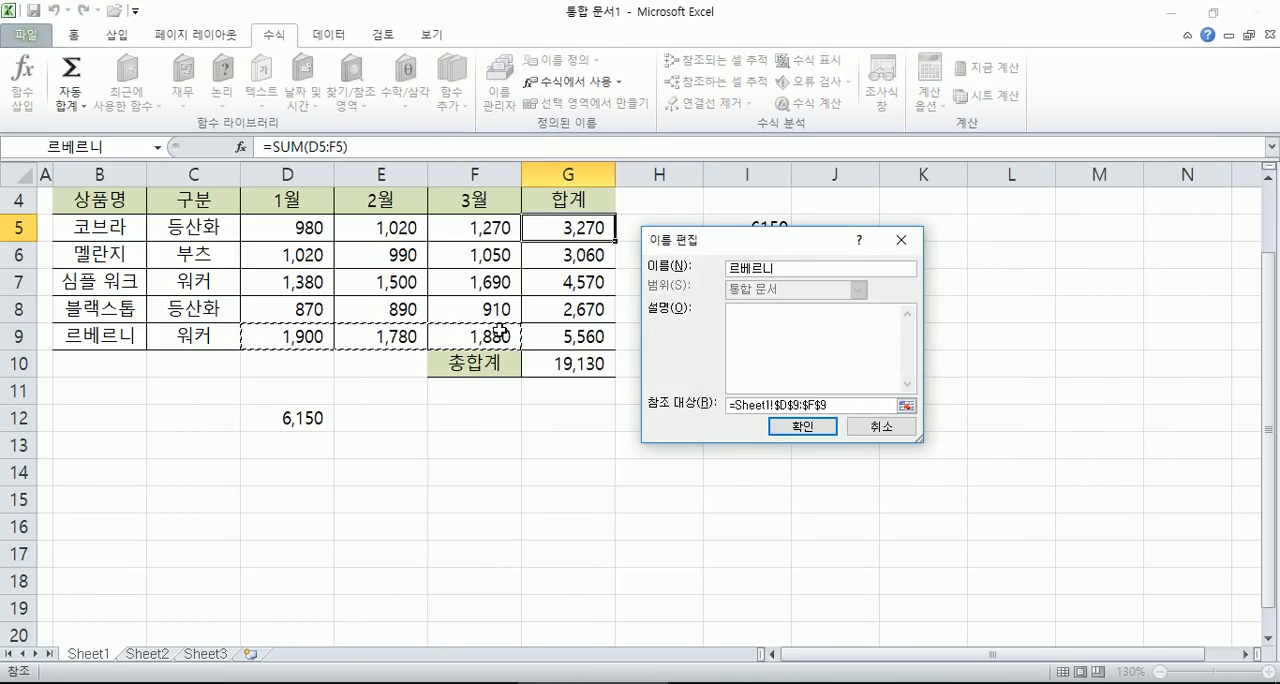
left_click(800, 428)
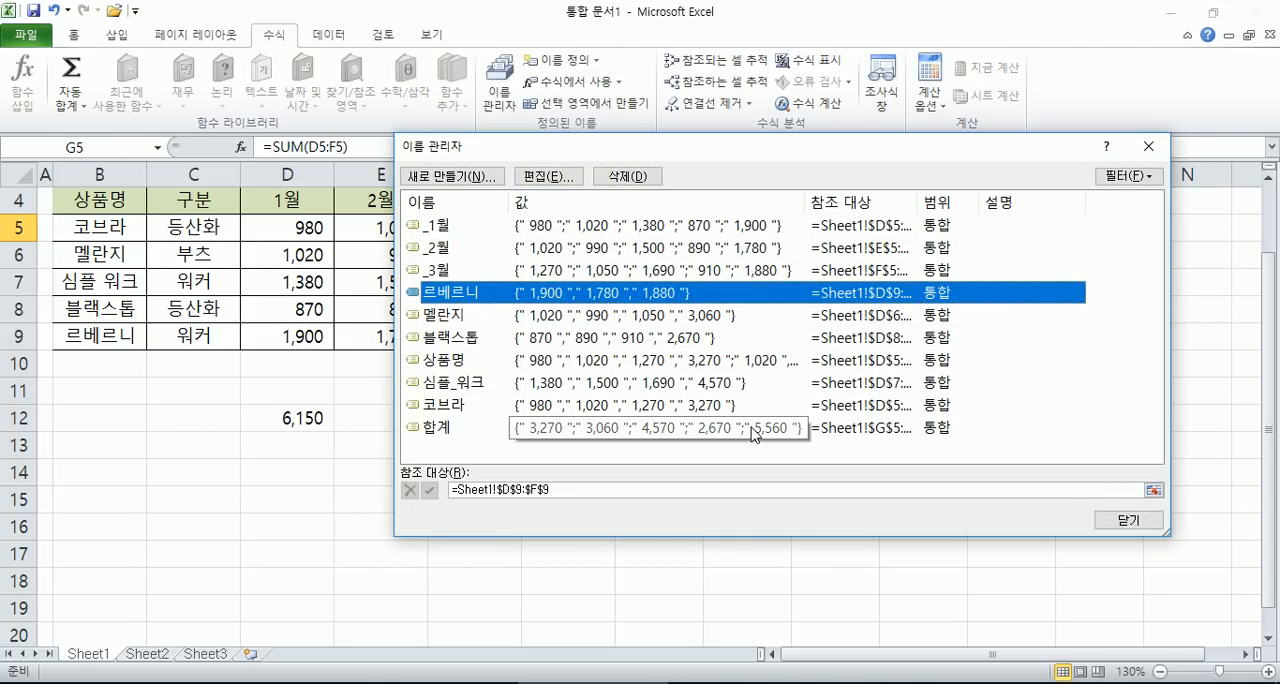
key("Escape")
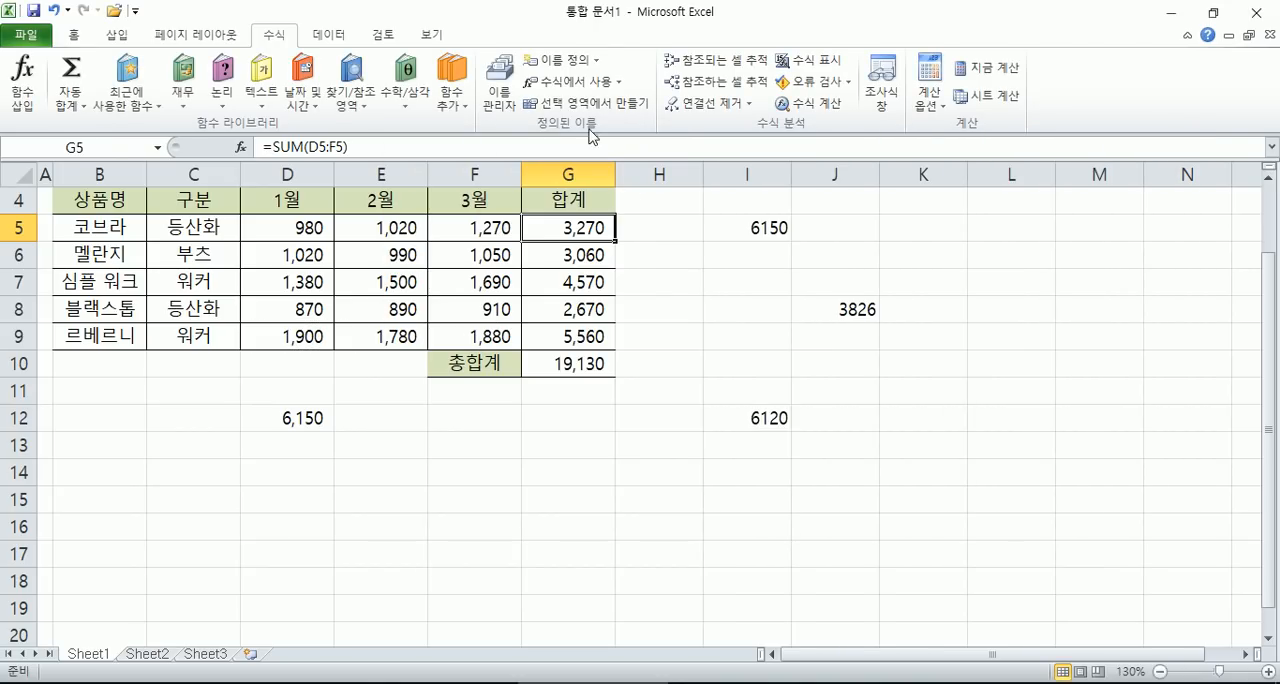
- Delete the defined name _1월 from the workbook
left_click(499, 88)
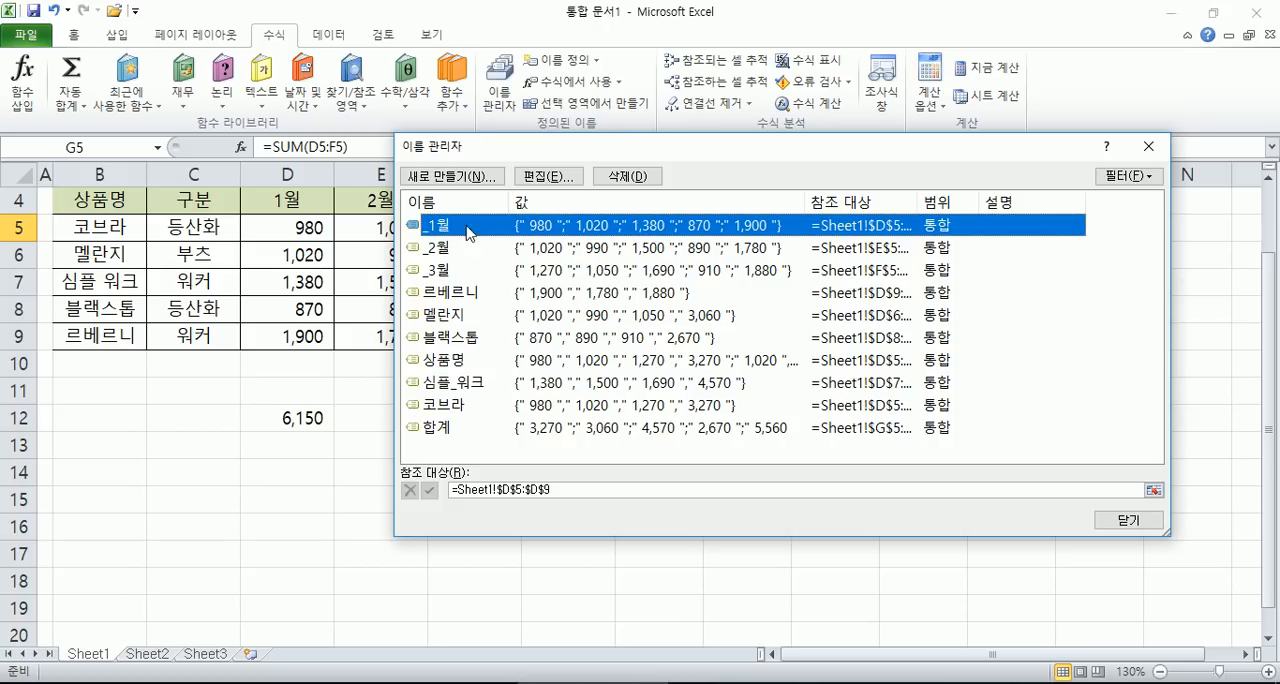
left_click(612, 178)
left_click(596, 396)
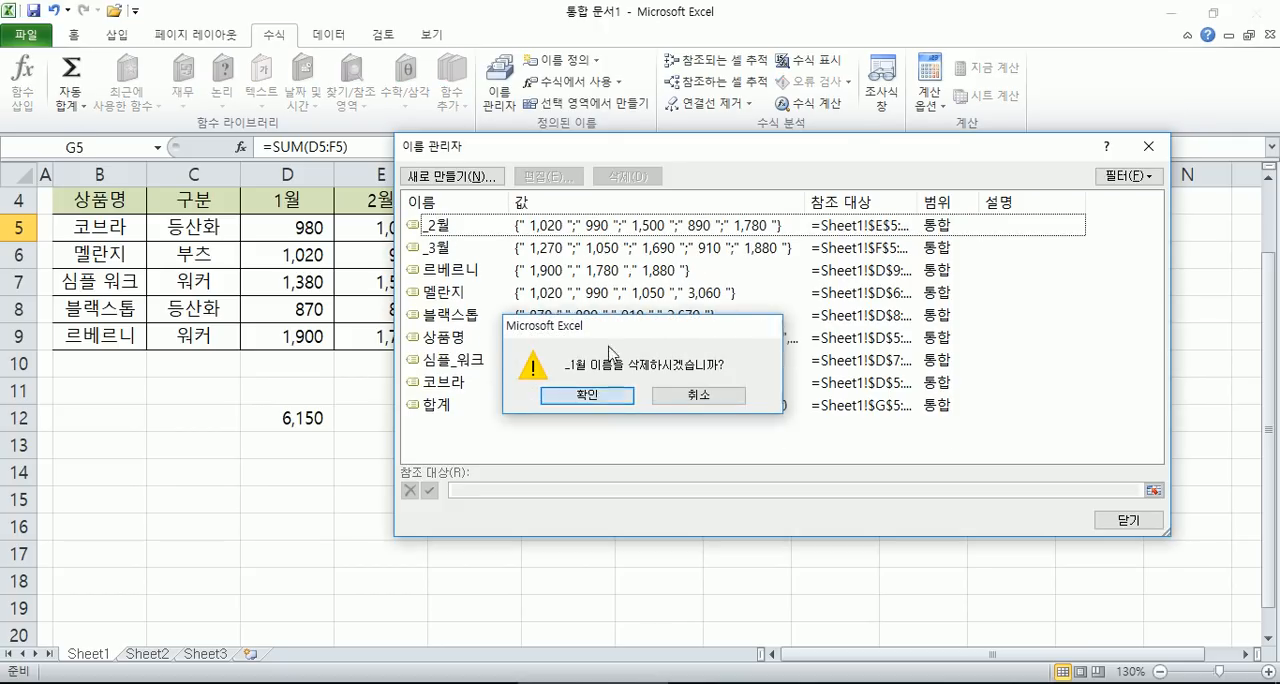
- Delete the defined names _2월, _3월 and 르베르니 one by one in the name manager
left_click(500, 232)
left_click(630, 182)
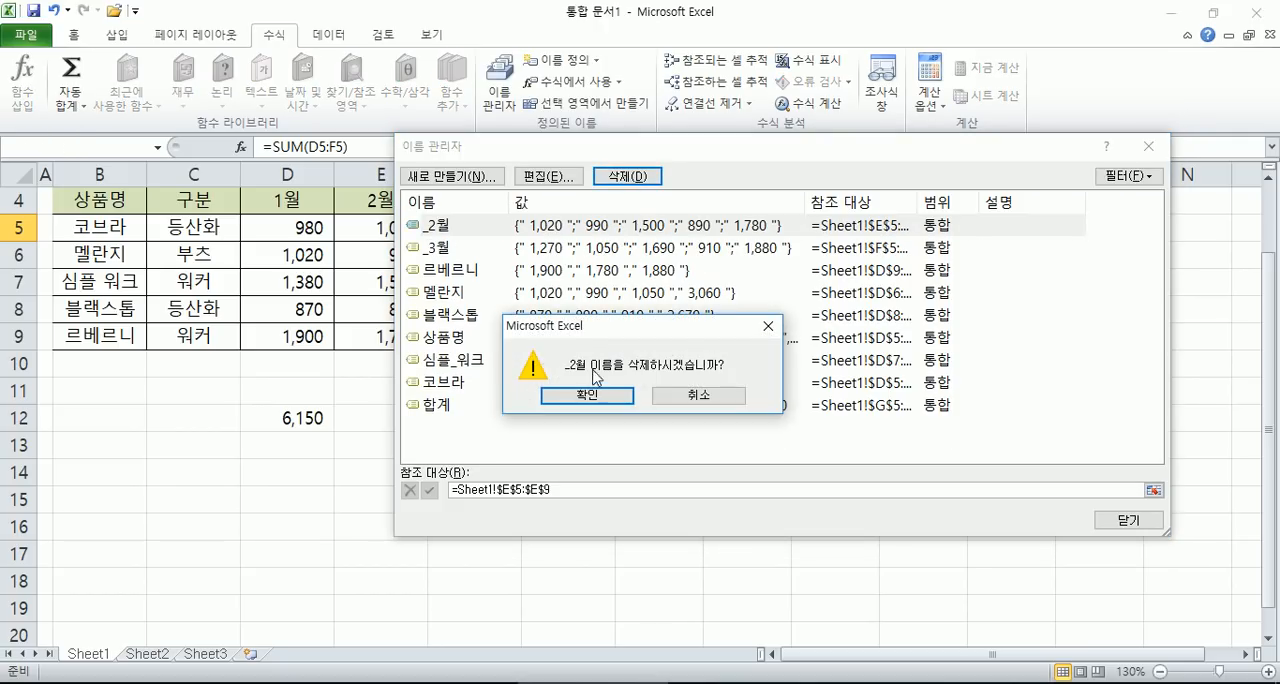
left_click(596, 394)
left_click(486, 228)
left_click(634, 182)
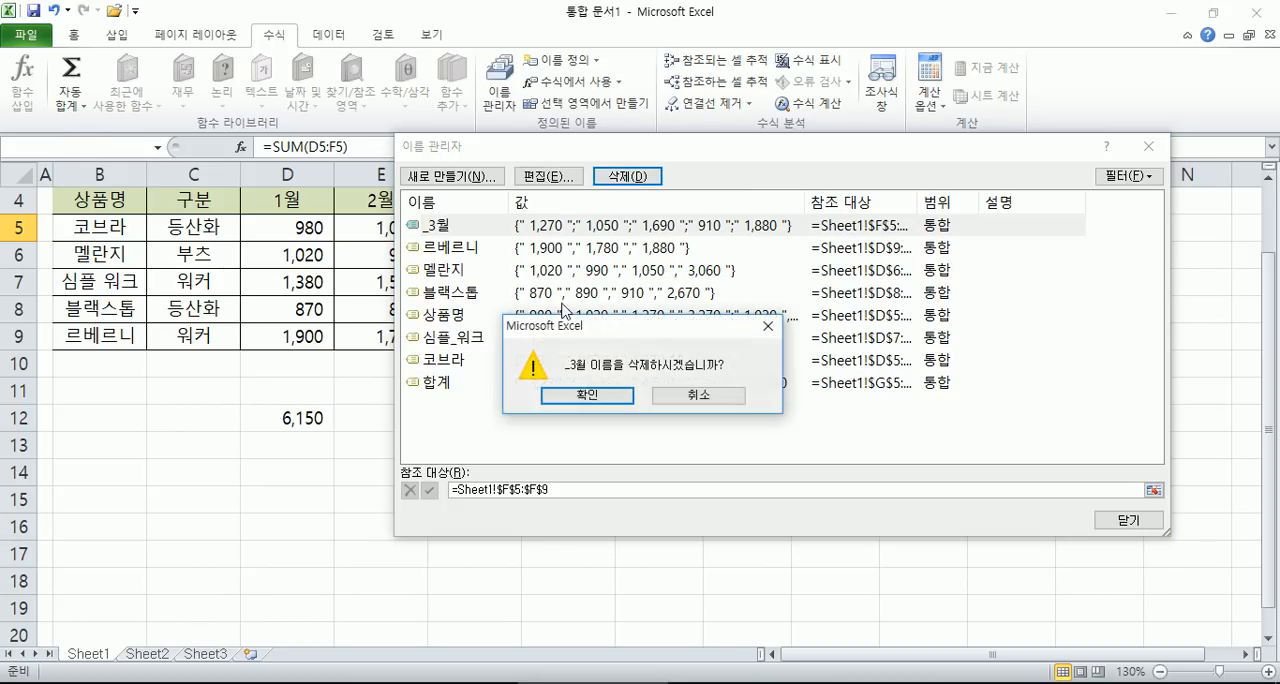
left_click(590, 392)
left_click(600, 226)
left_click(627, 177)
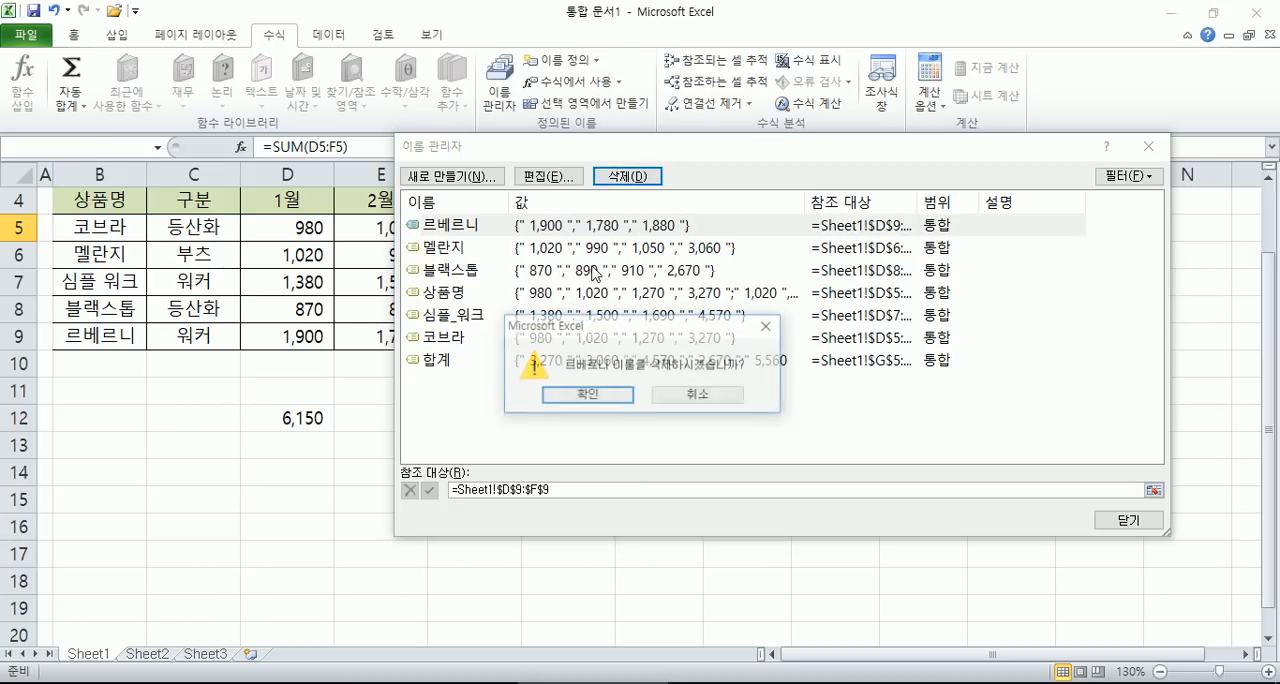
left_click(575, 398)
- Delete all remaining defined names from 멜란지 through 합계 at once and close the name manager
left_click(452, 229)
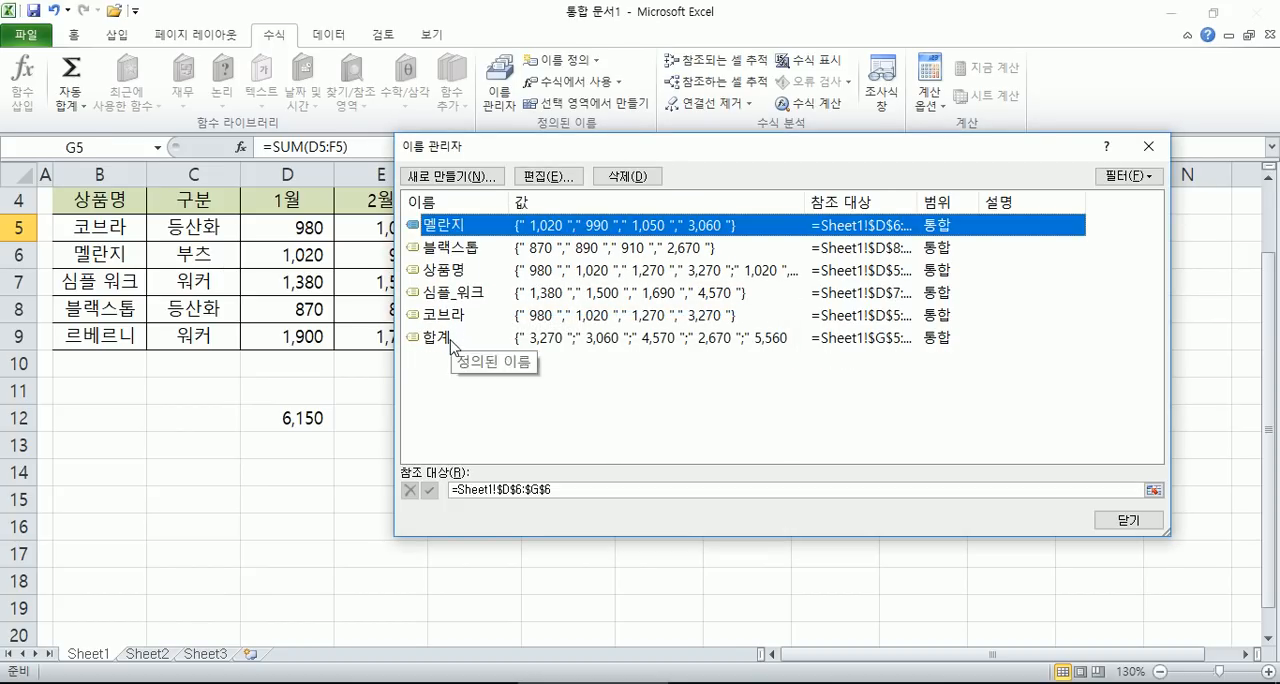
left_click(452, 338, "shift")
left_click(625, 178)
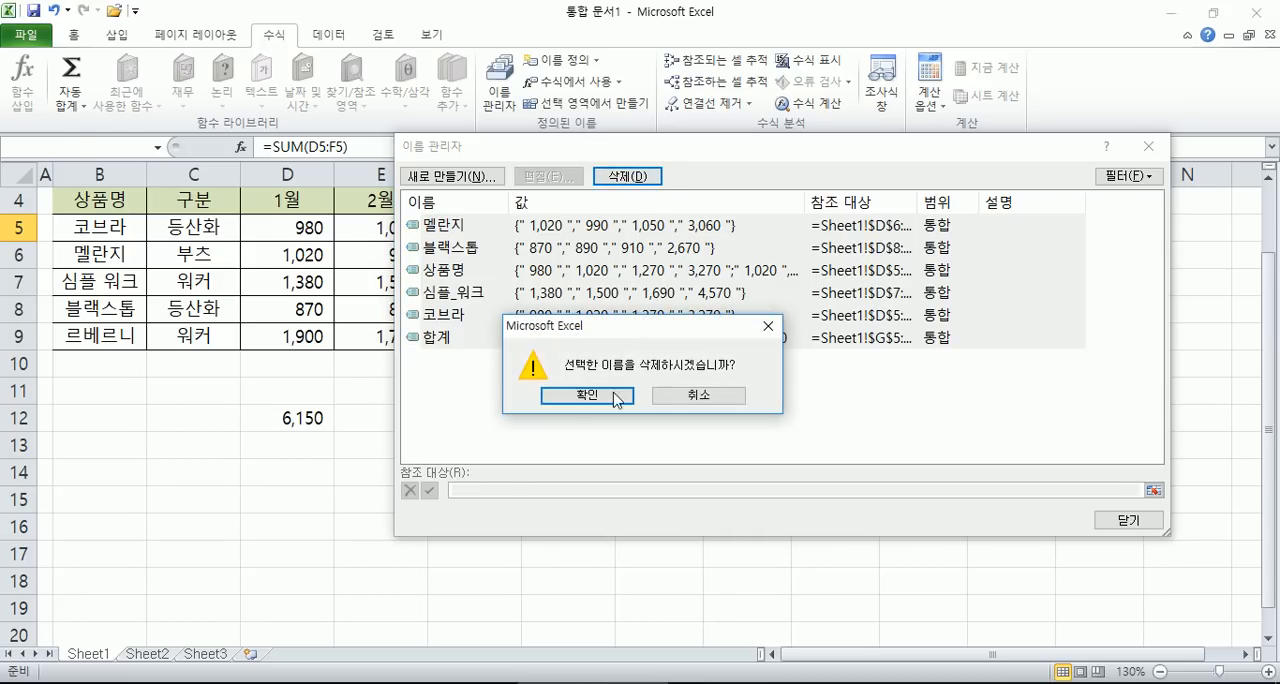
left_click(574, 396)
left_click(1127, 522)
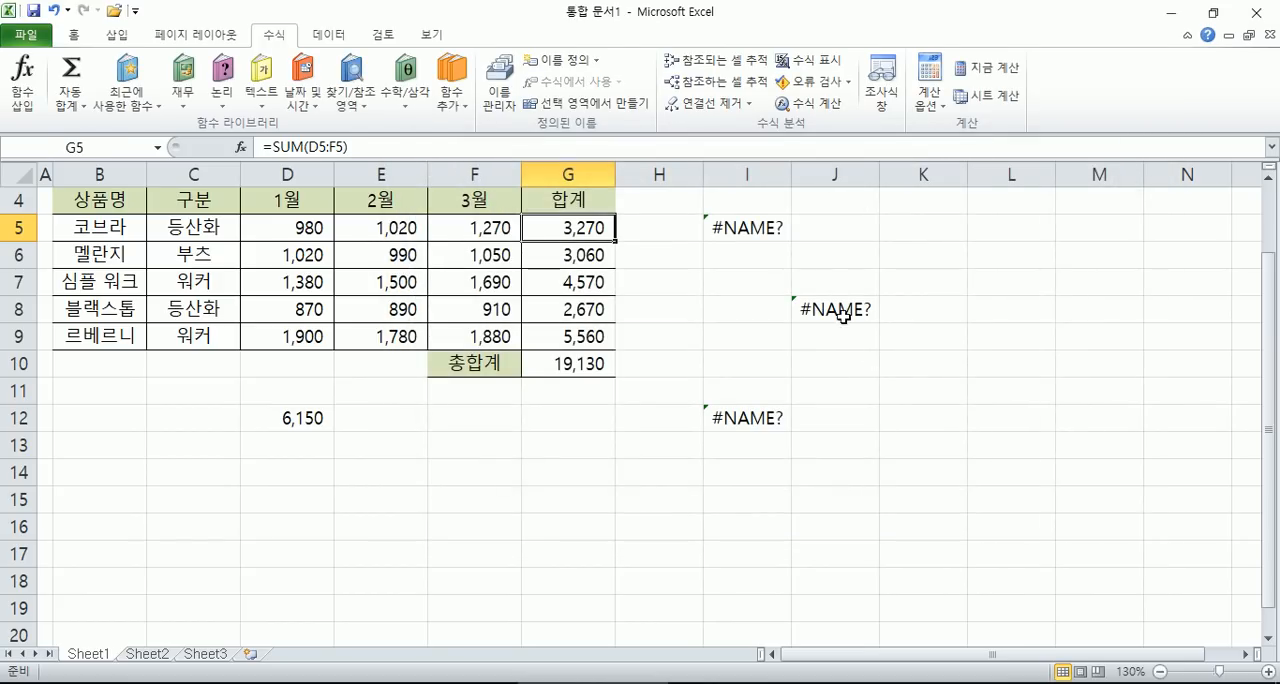
- Inspect the formulas in I5, J8 and I12 to see which deleted names they reference
left_click(745, 227)
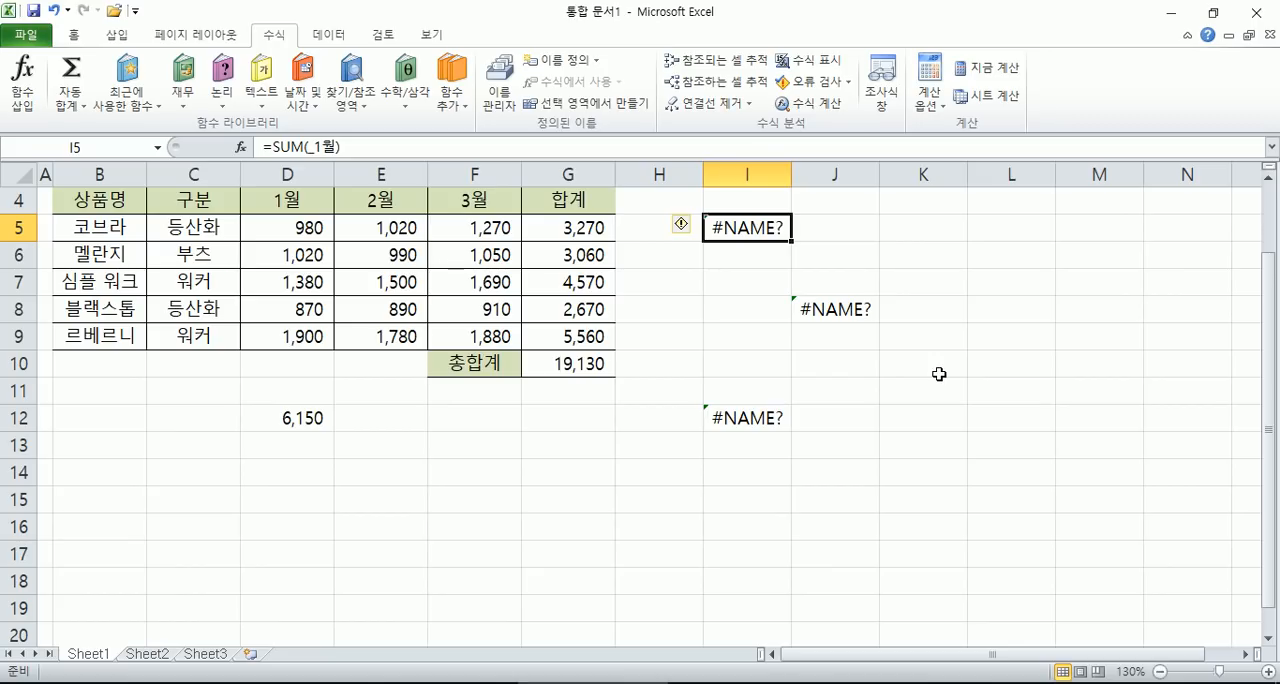
key("F2")
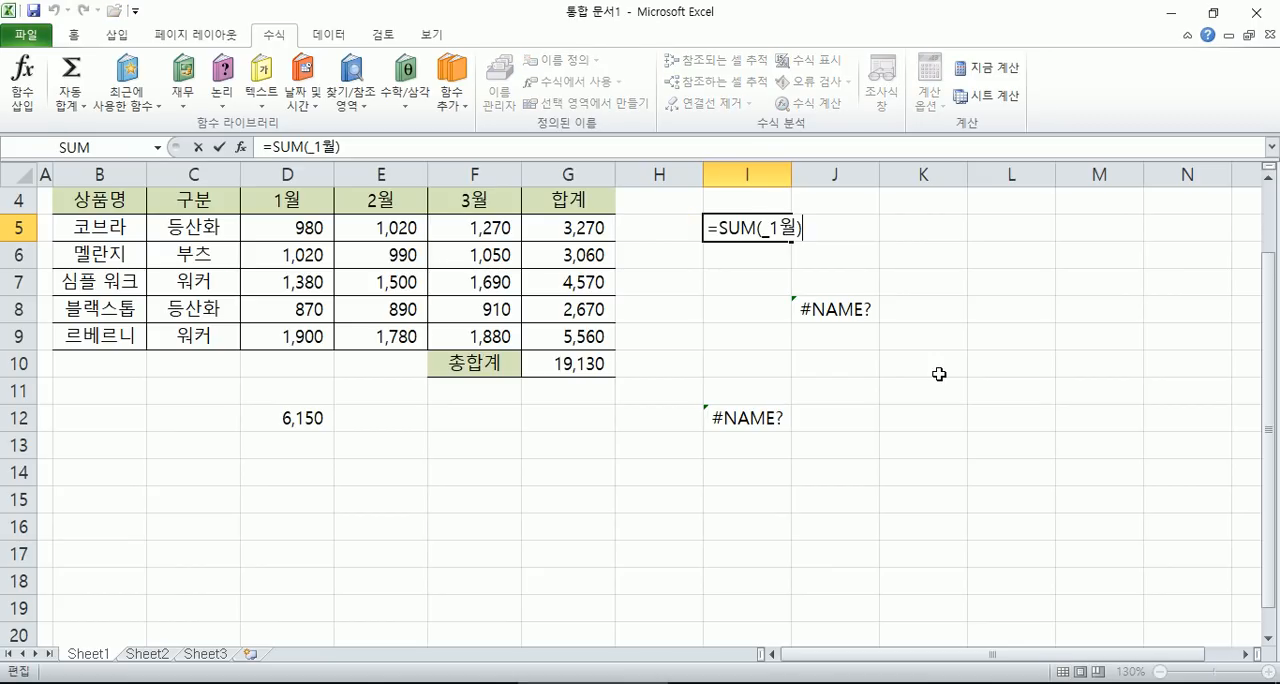
key("Escape")
double_click(826, 309)
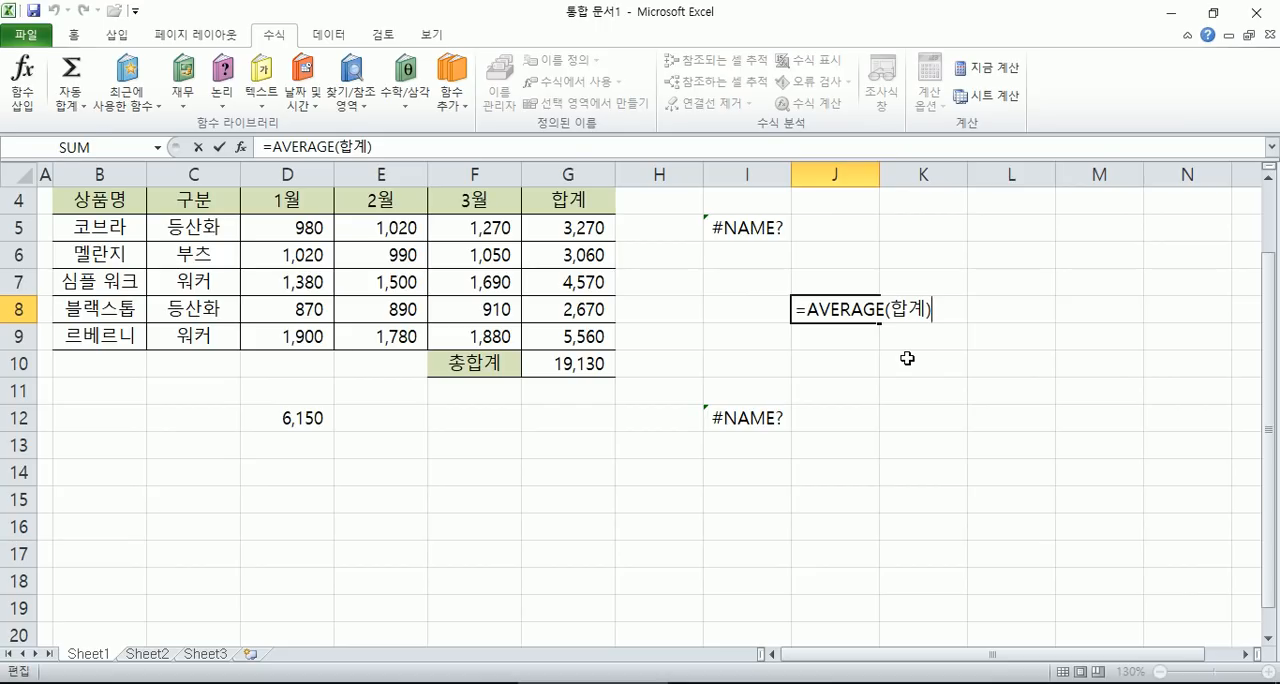
key("Escape")
double_click(730, 424)
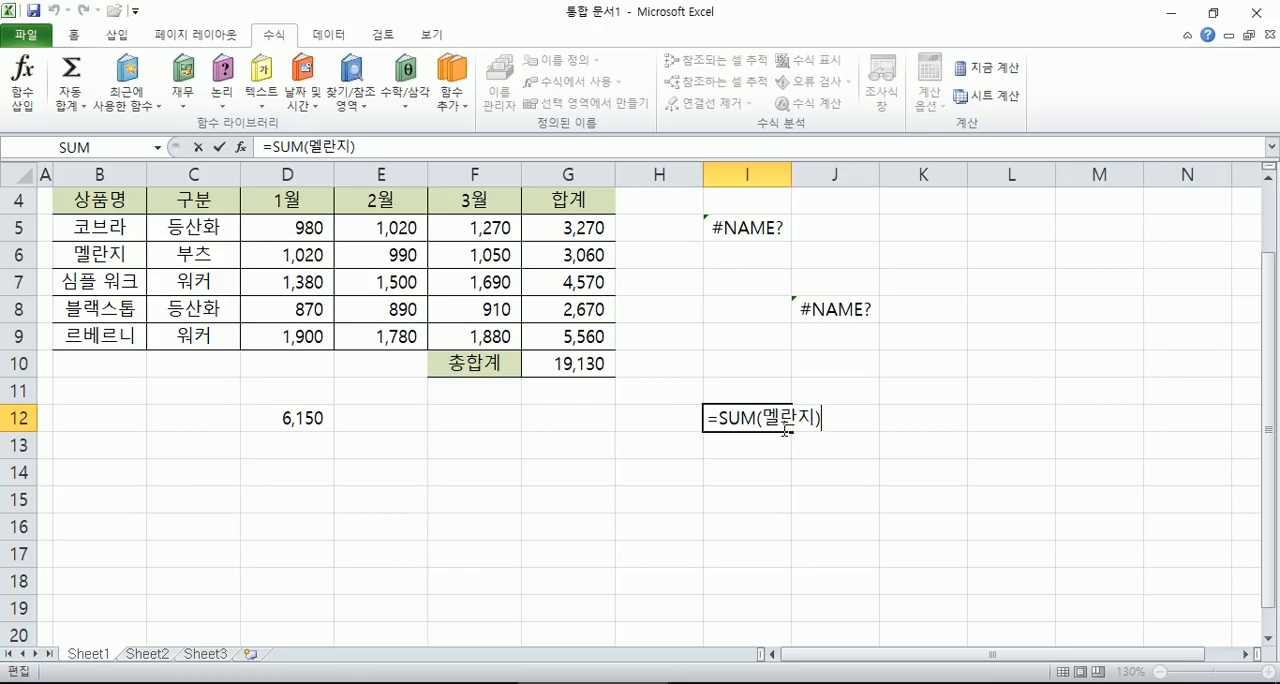
key("ctrl+Return")
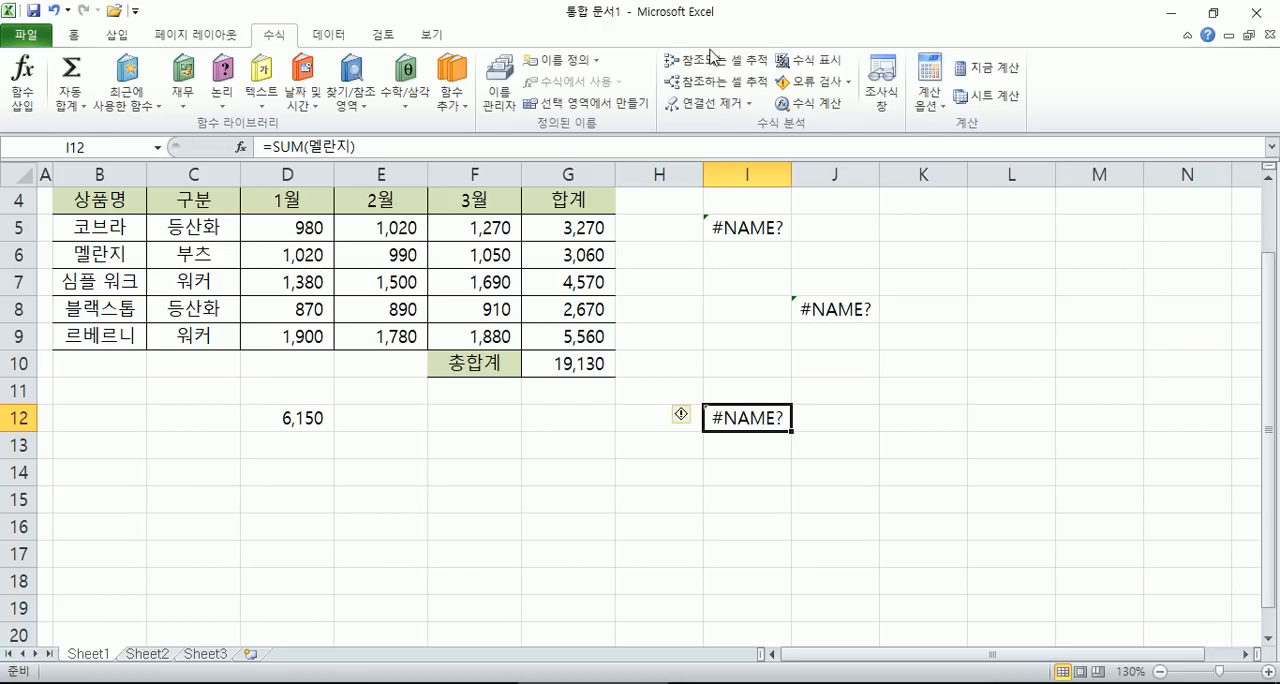
- Define the name 멜란지 for the monthly sales cells D6:F6
left_click_drag(263, 254, 486, 254)
left_click(124, 150)
type("apff")
key("shift+Home")
type("멜라ㄴ지")
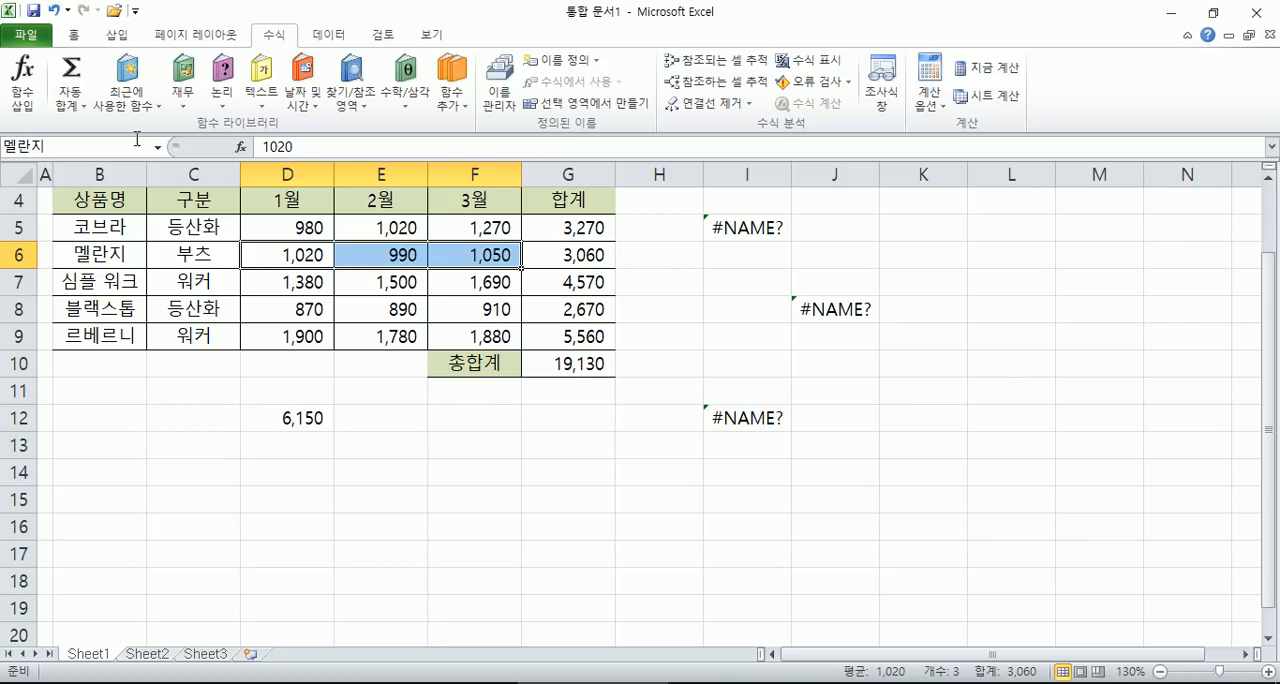
key("Return")
- Check the name references in the formulas of cells I12 and J8
double_click(771, 417)
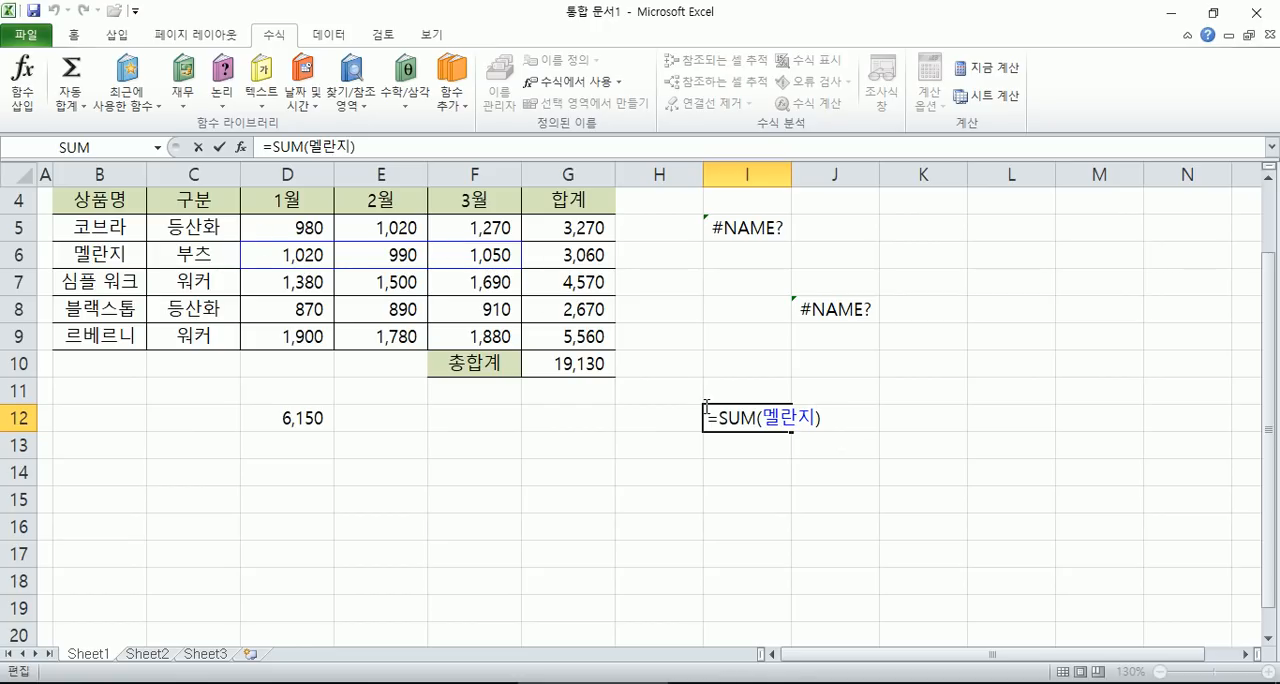
key("Escape")
double_click(816, 306)
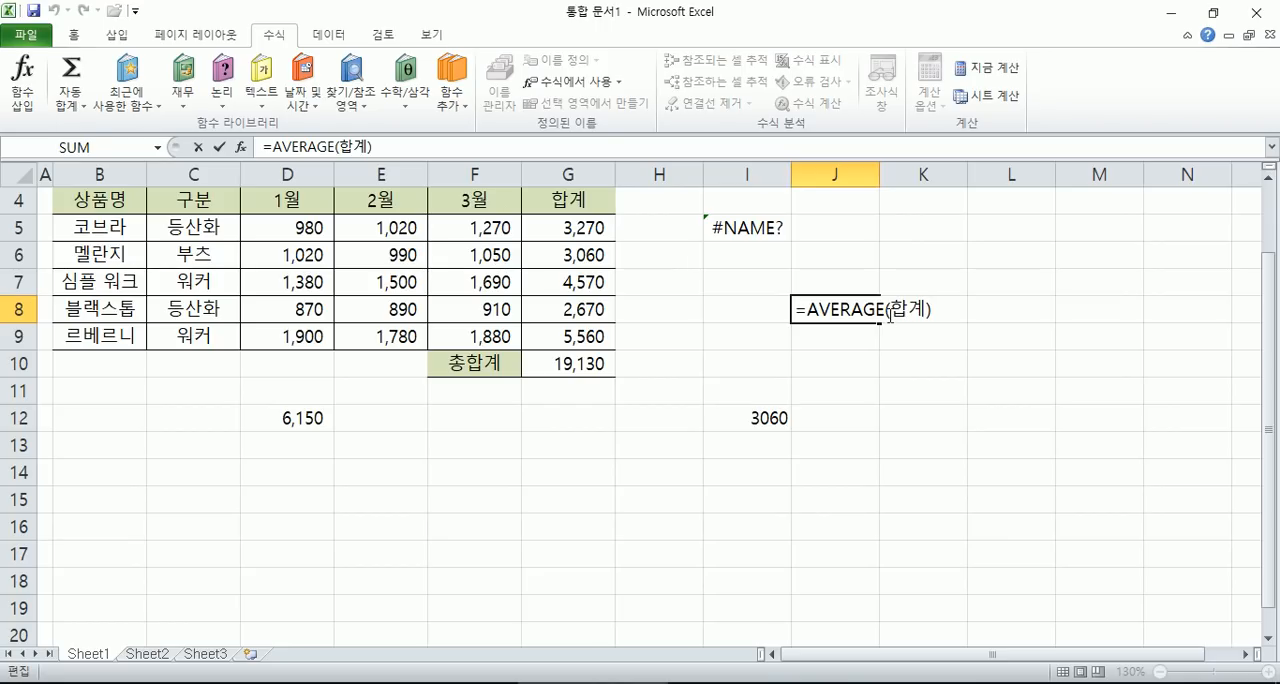
key("Return")
- Create names for the month and 합계 columns from D4:G9 using the first row
left_click_drag(586, 230, 557, 331)
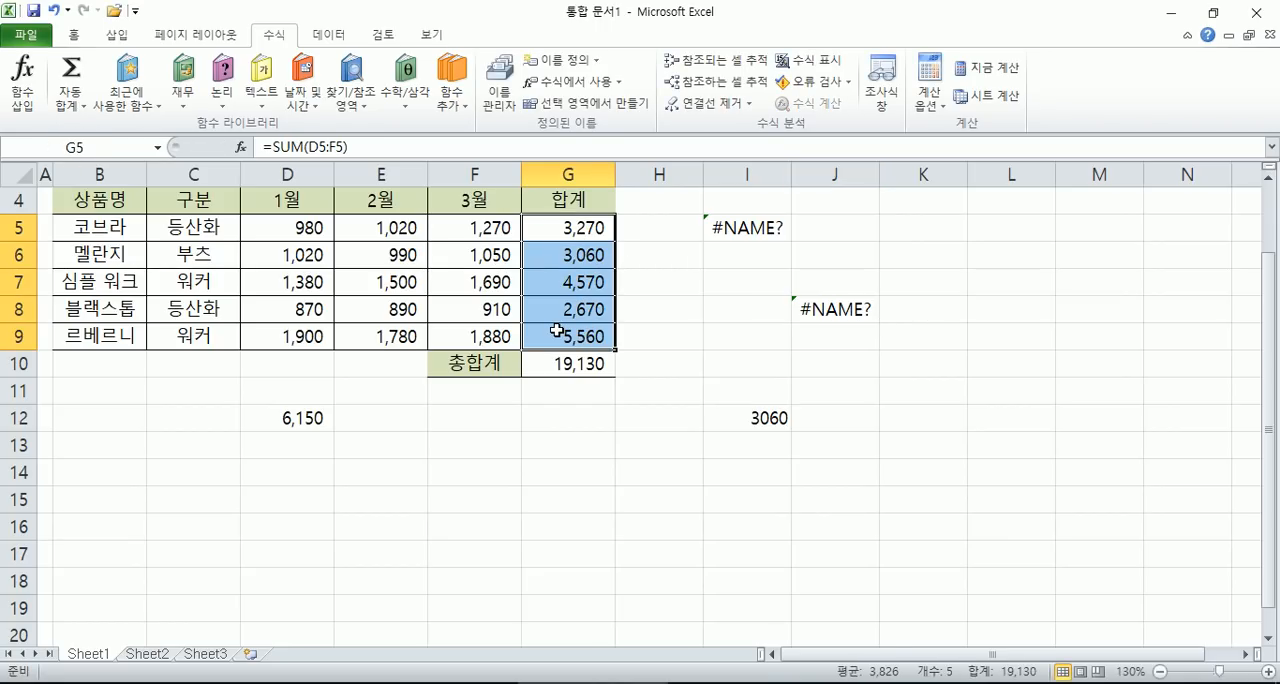
left_click_drag(288, 200, 566, 334)
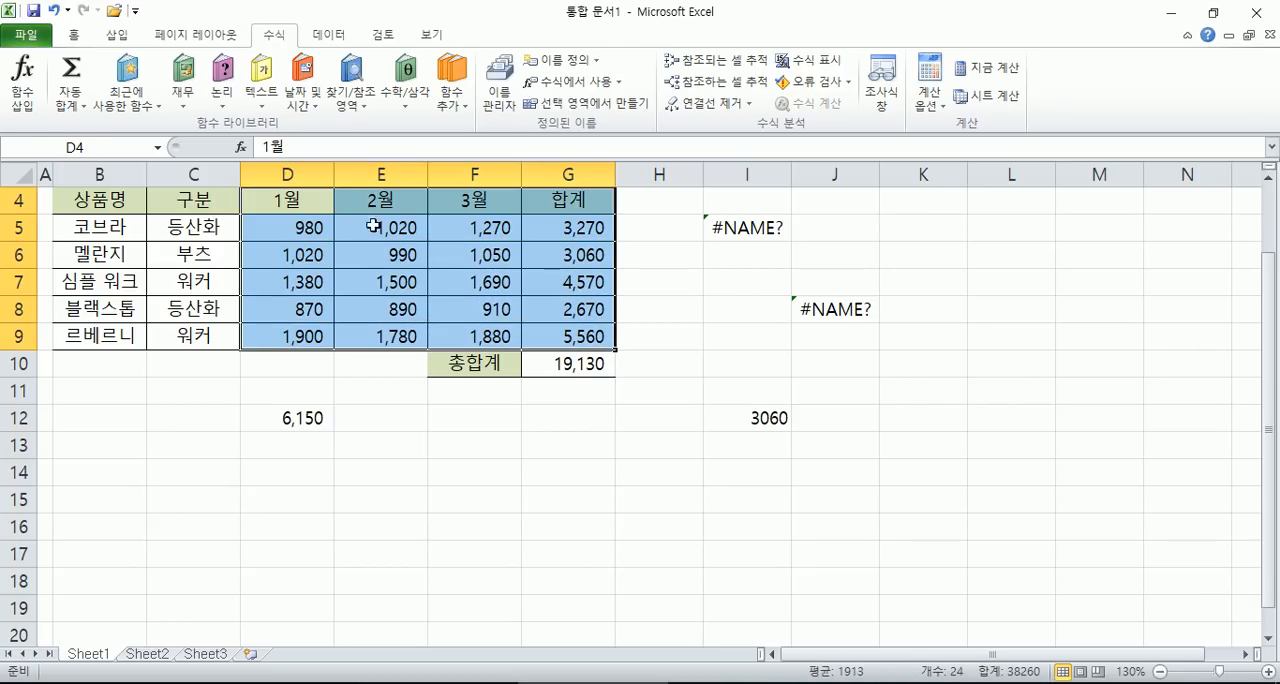
left_click(560, 104)
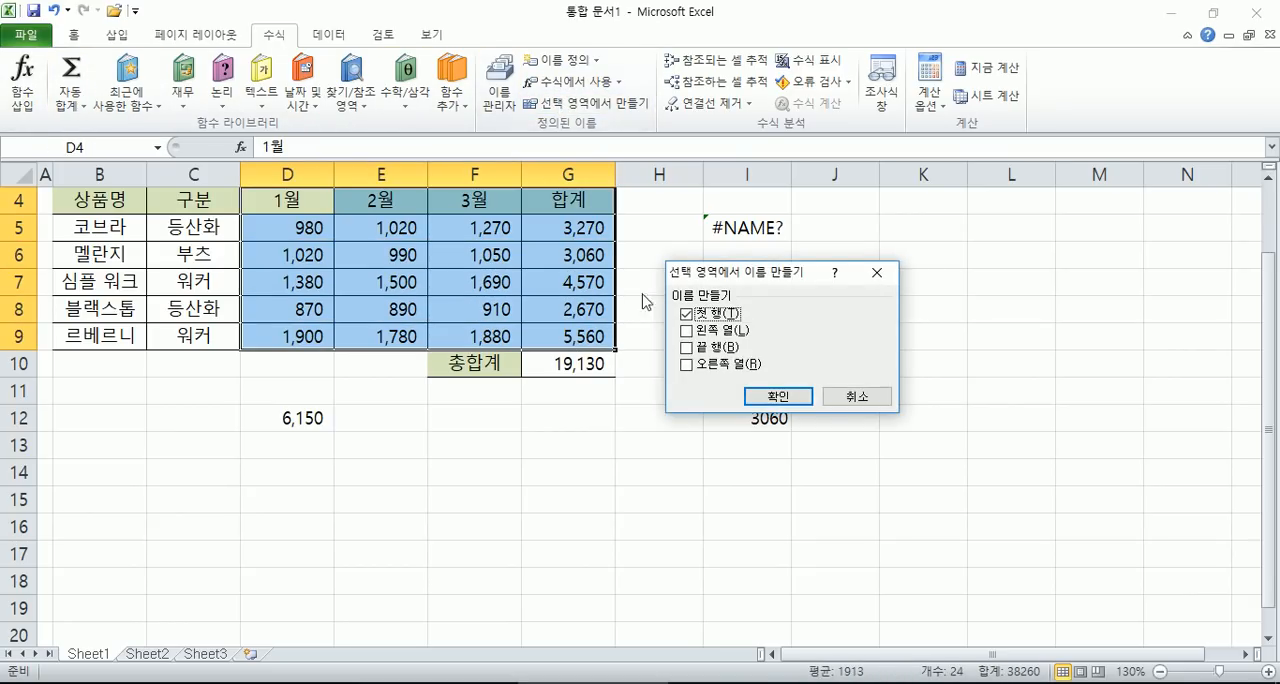
left_click(779, 396)
- Check the ranges referenced by the AVERAGE formula in J8 and the SUM formula in I5
double_click(857, 309)
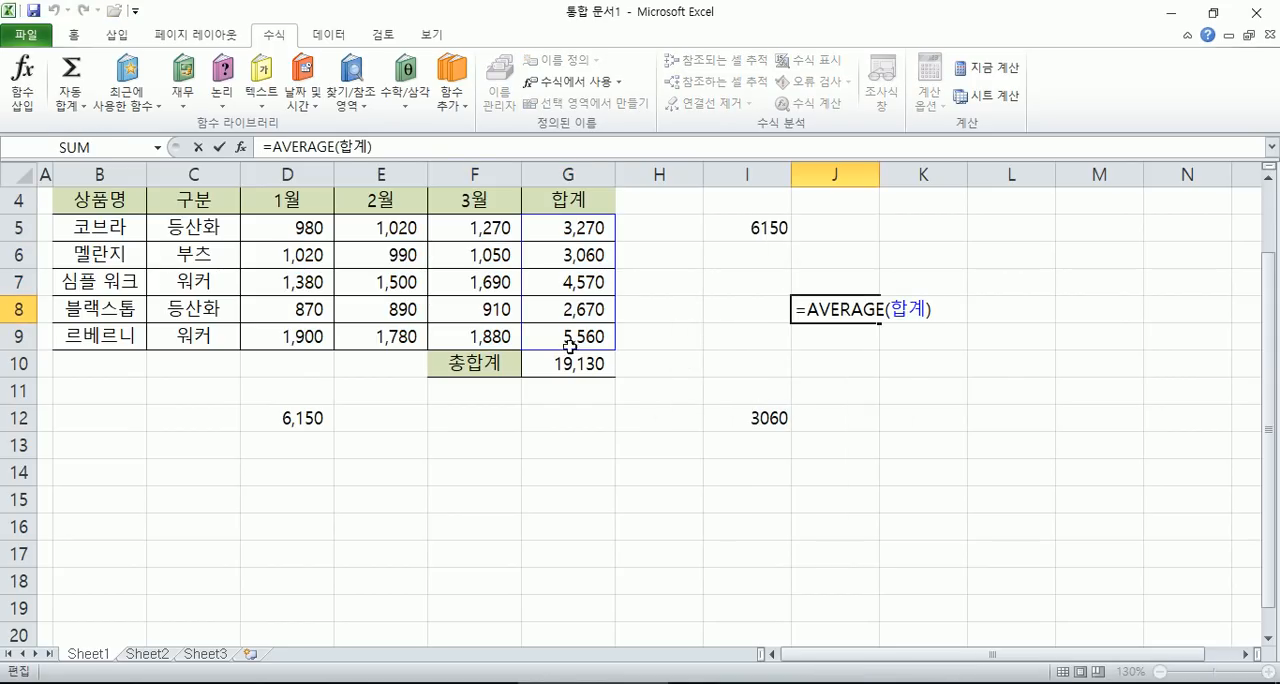
double_click(757, 226)
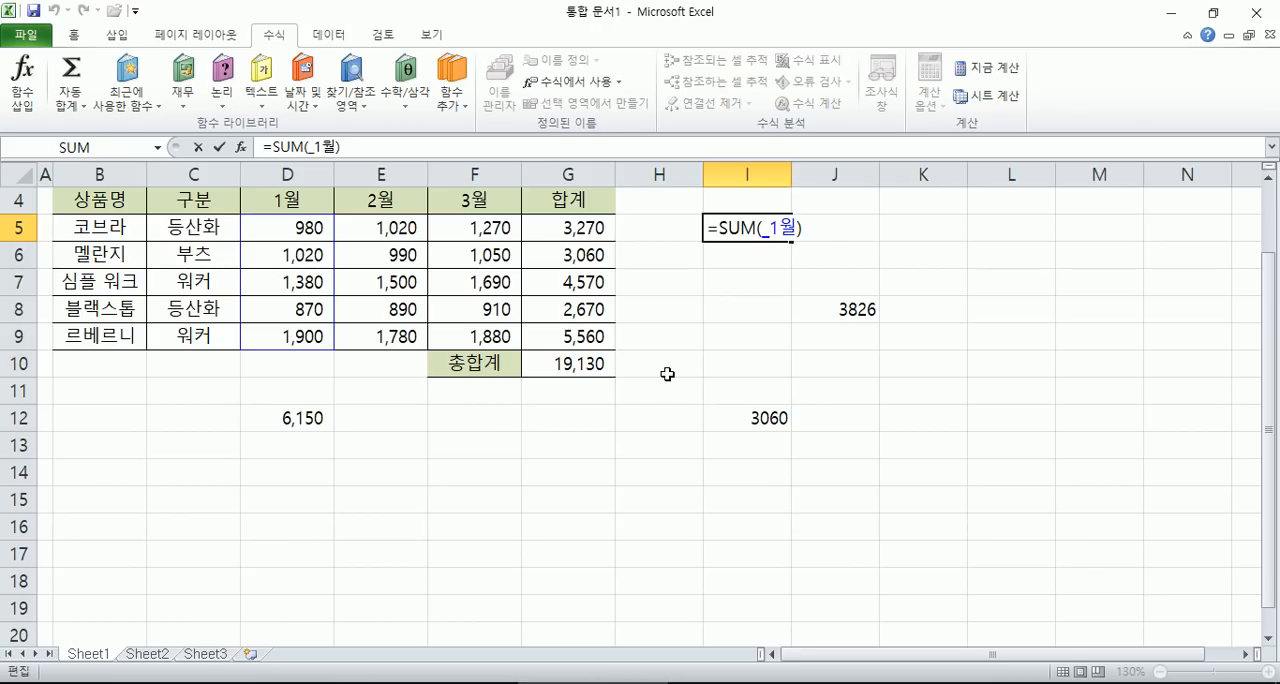
key("Escape")
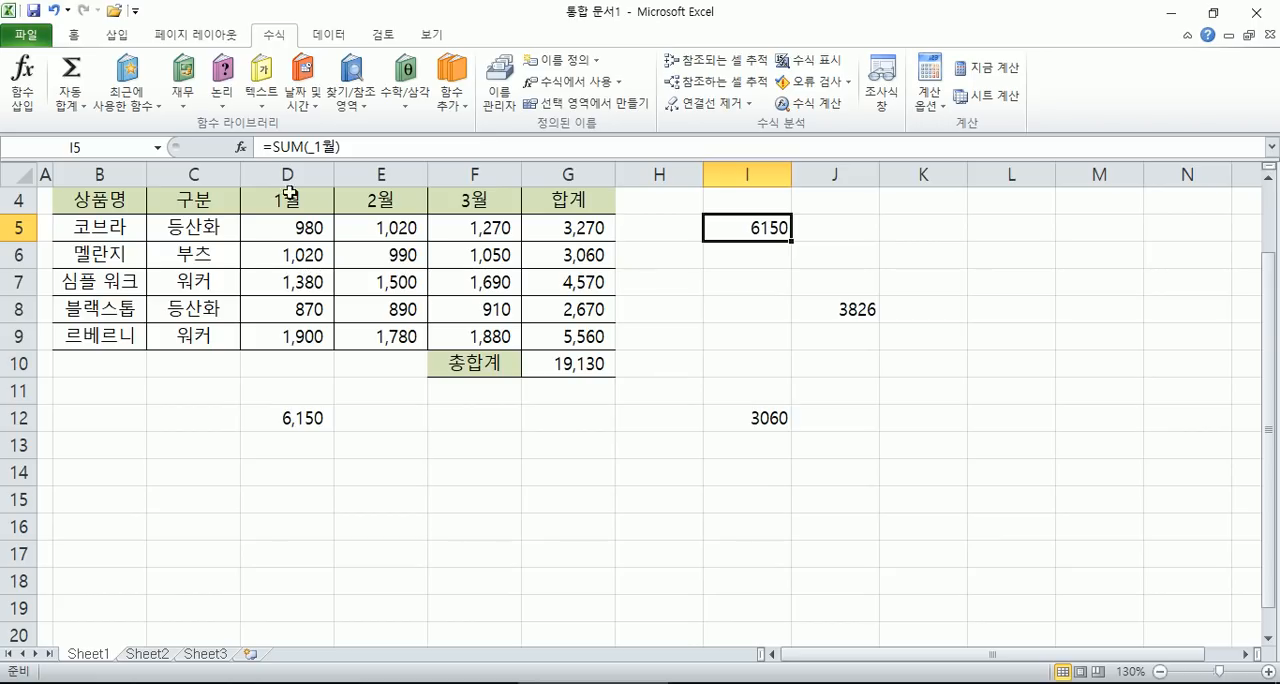
scroll(400, 398, "down", 4)
left_click(400, 398)
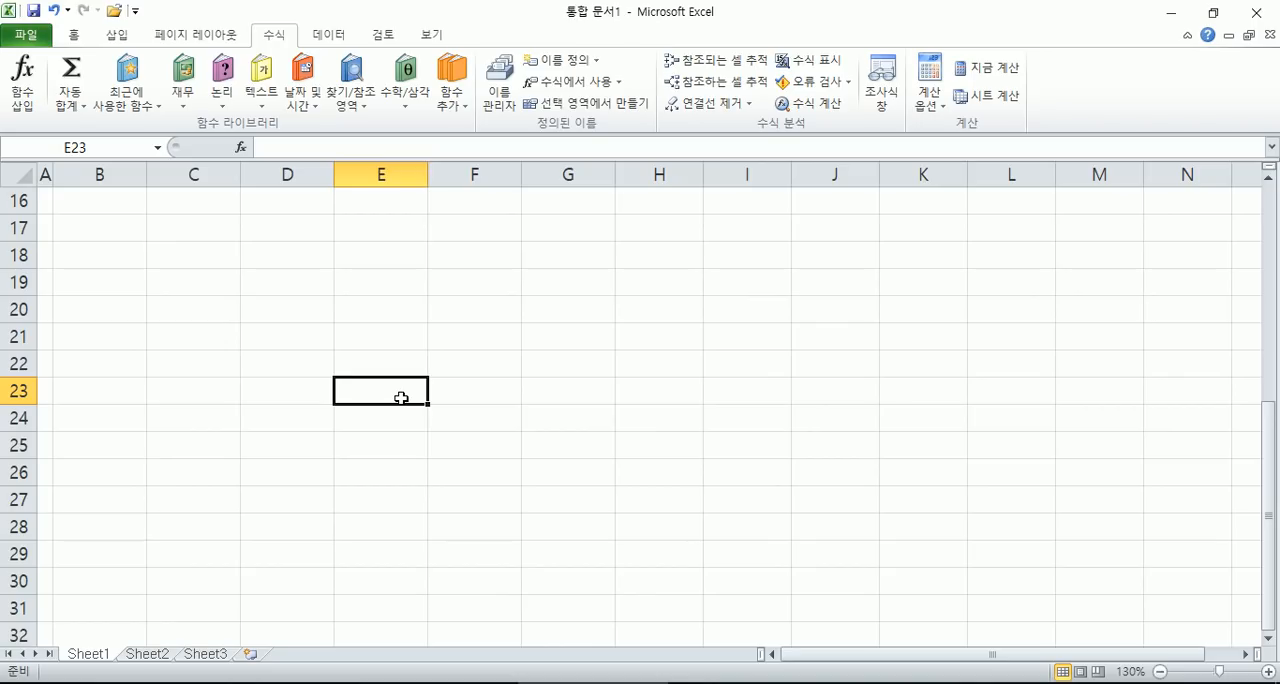
scroll(340, 314, "up", 5)
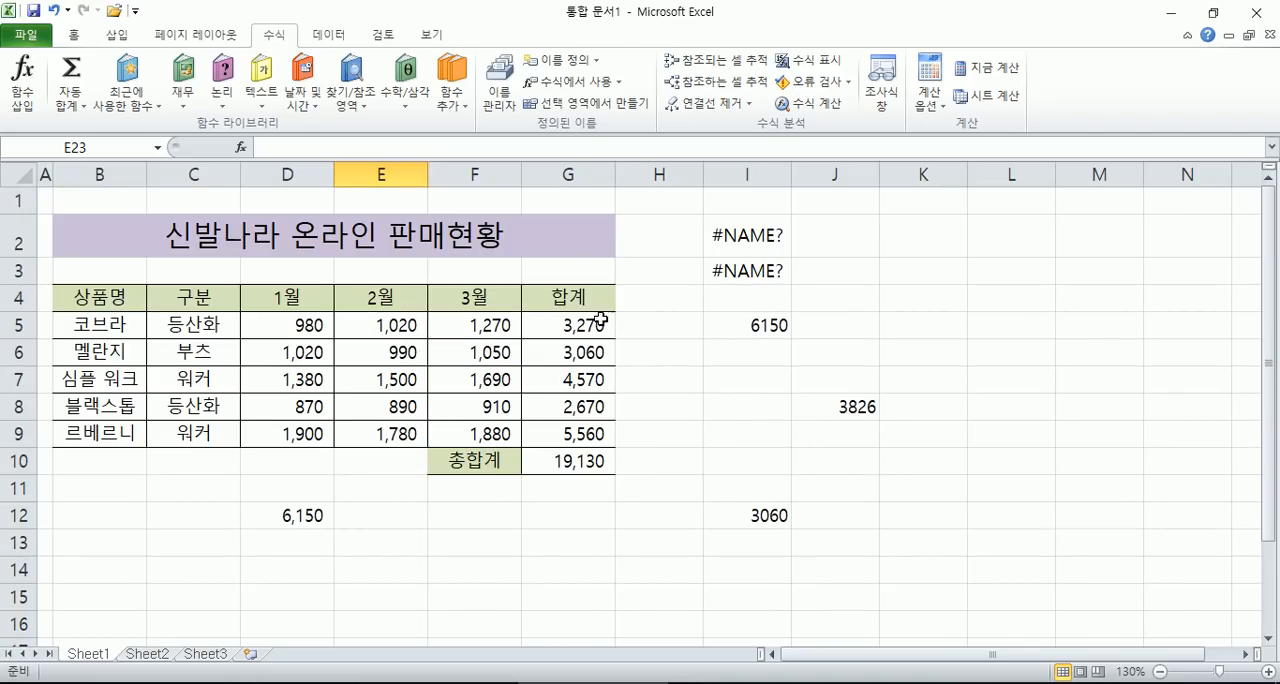
scroll(683, 343, "down", 1)
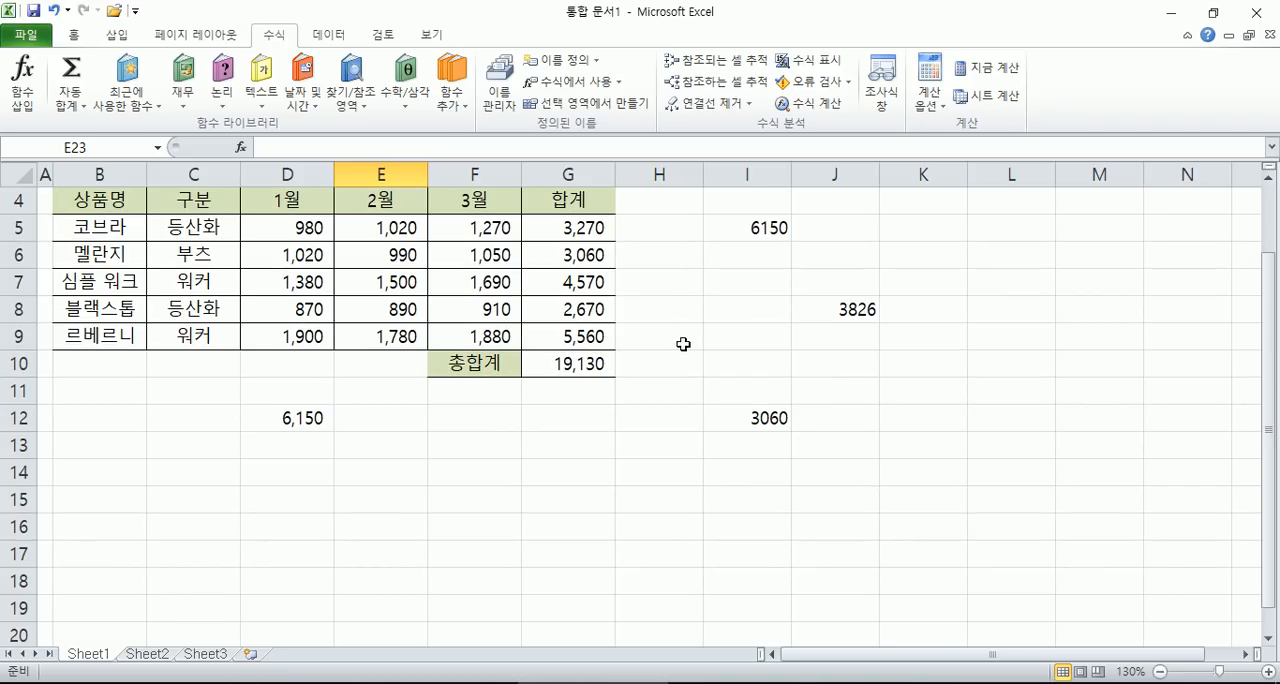
scroll(633, 343, "up", 1)
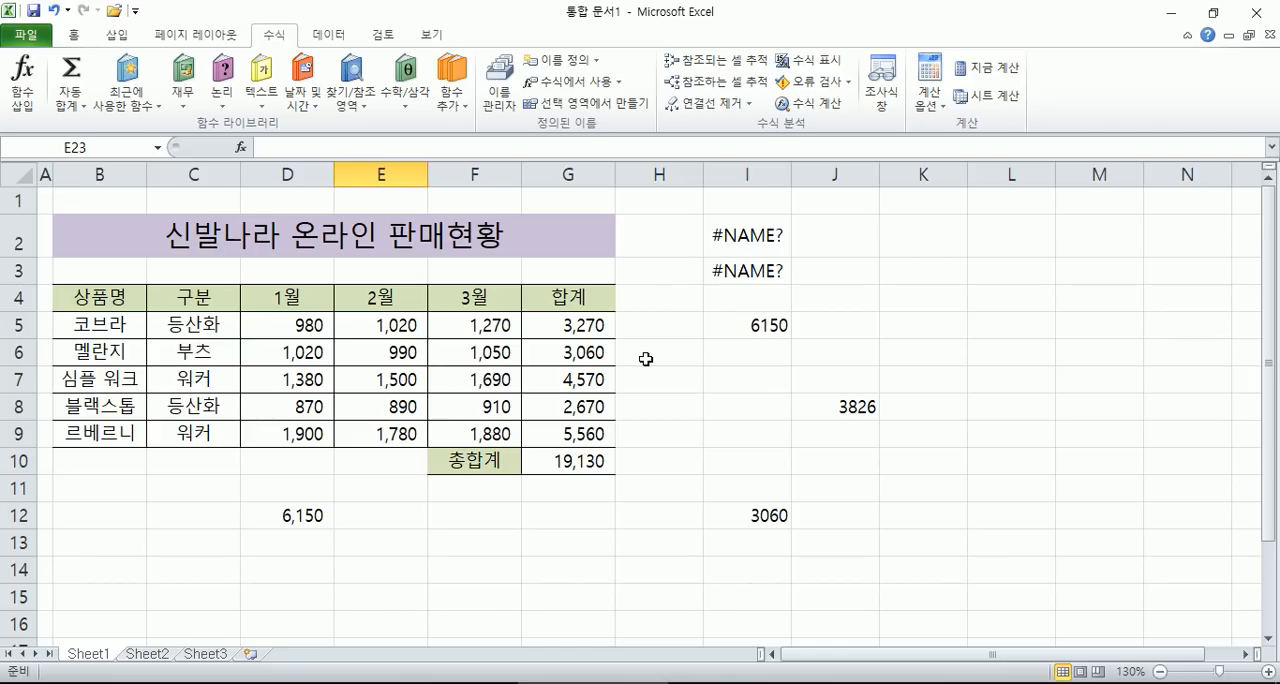
- Create names for the 상품명 and 구분 columns from B4:C9 using the first row
left_click(113, 332)
left_click_drag(110, 330, 104, 435)
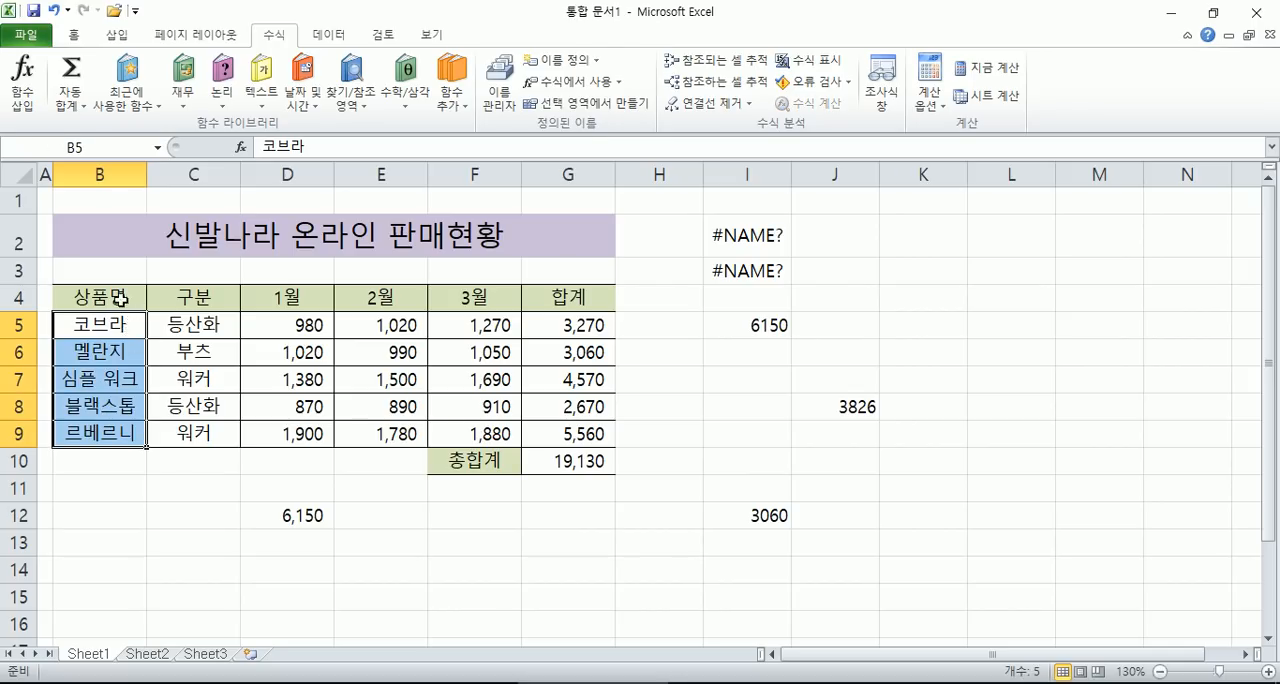
left_click(120, 297)
mouse_move(120, 297)
left_mouse_down()
mouse_move(120, 433)
mouse_move(215, 438)
left_mouse_up()
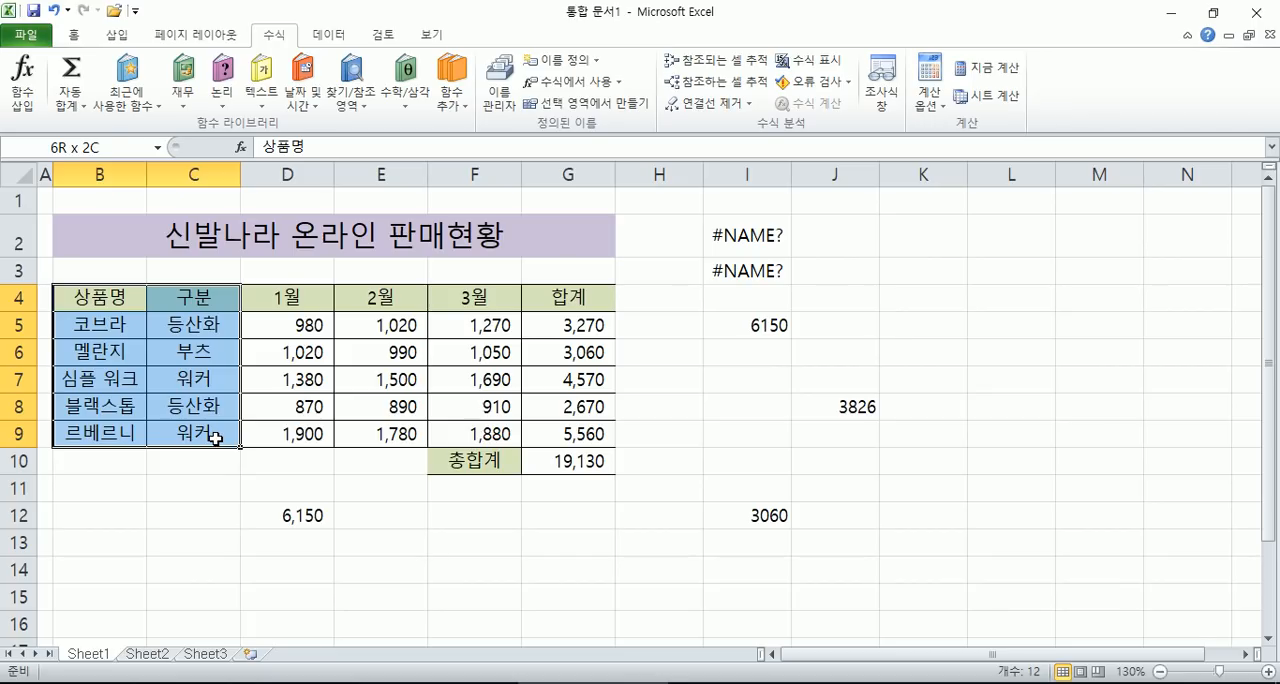
left_click_drag(215, 438, 215, 438)
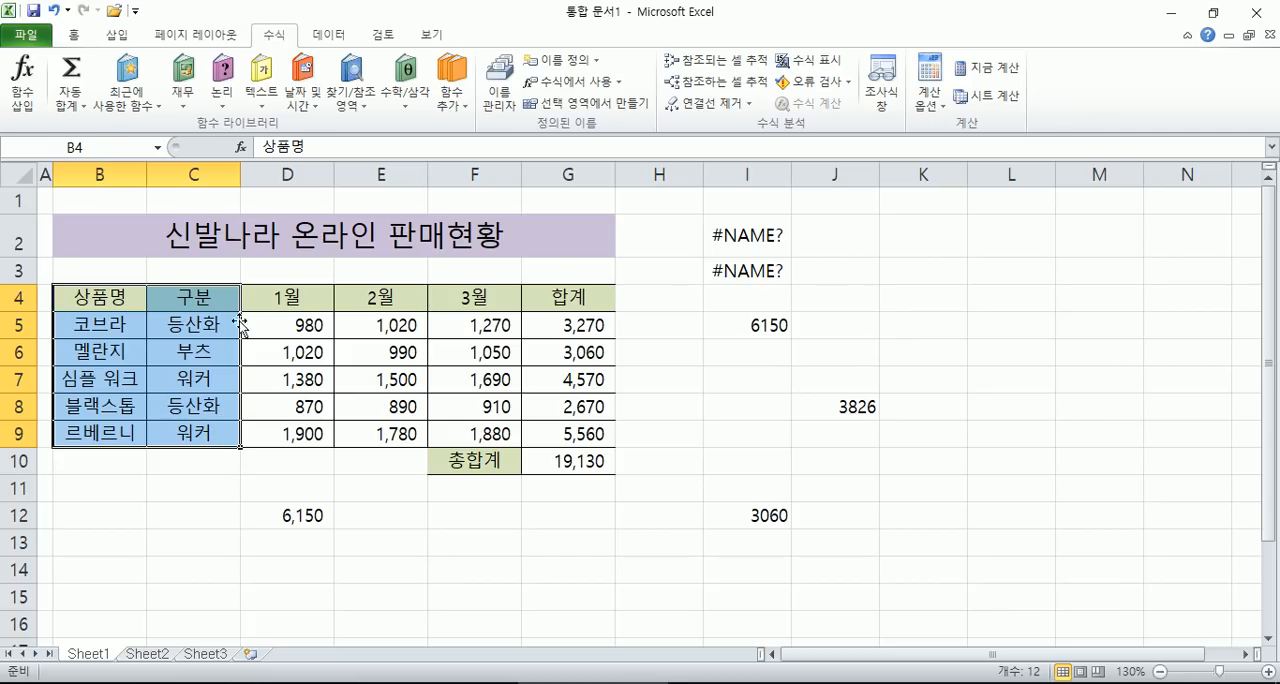
left_click(598, 103)
left_click(703, 329)
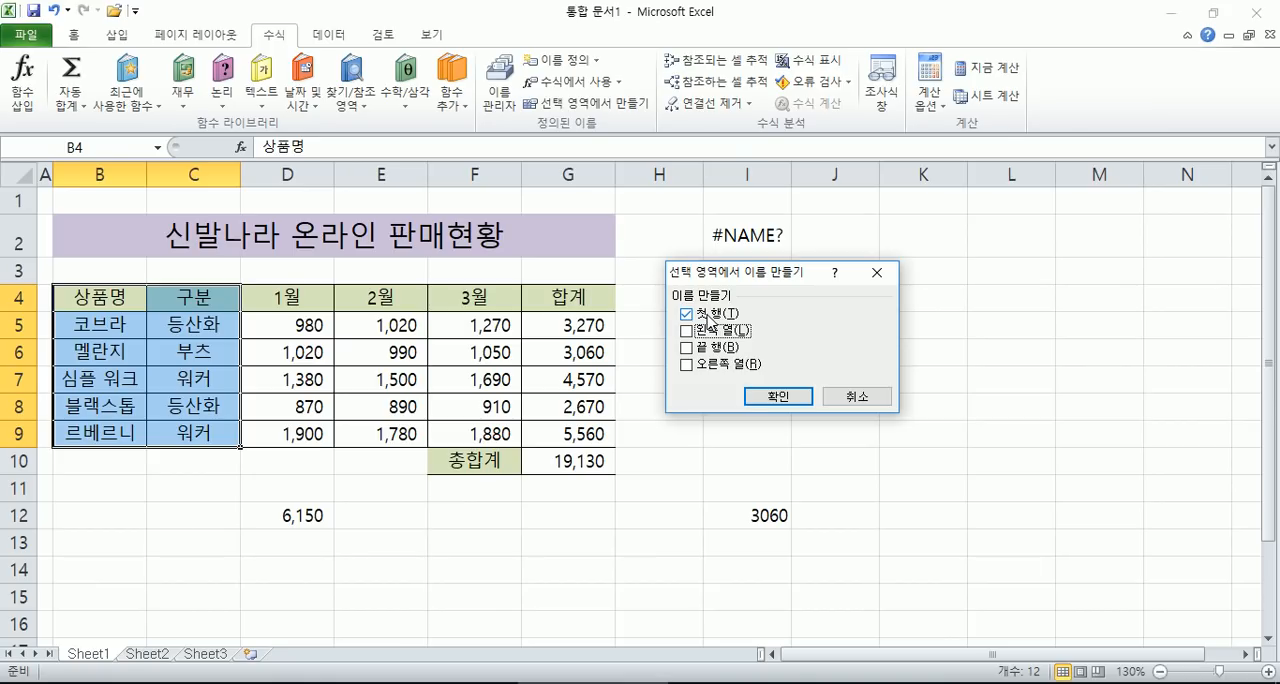
left_click(778, 396)
- Select C5:C9 and B5:B9 to check the names assigned to the two columns
left_click_drag(196, 350, 206, 437)
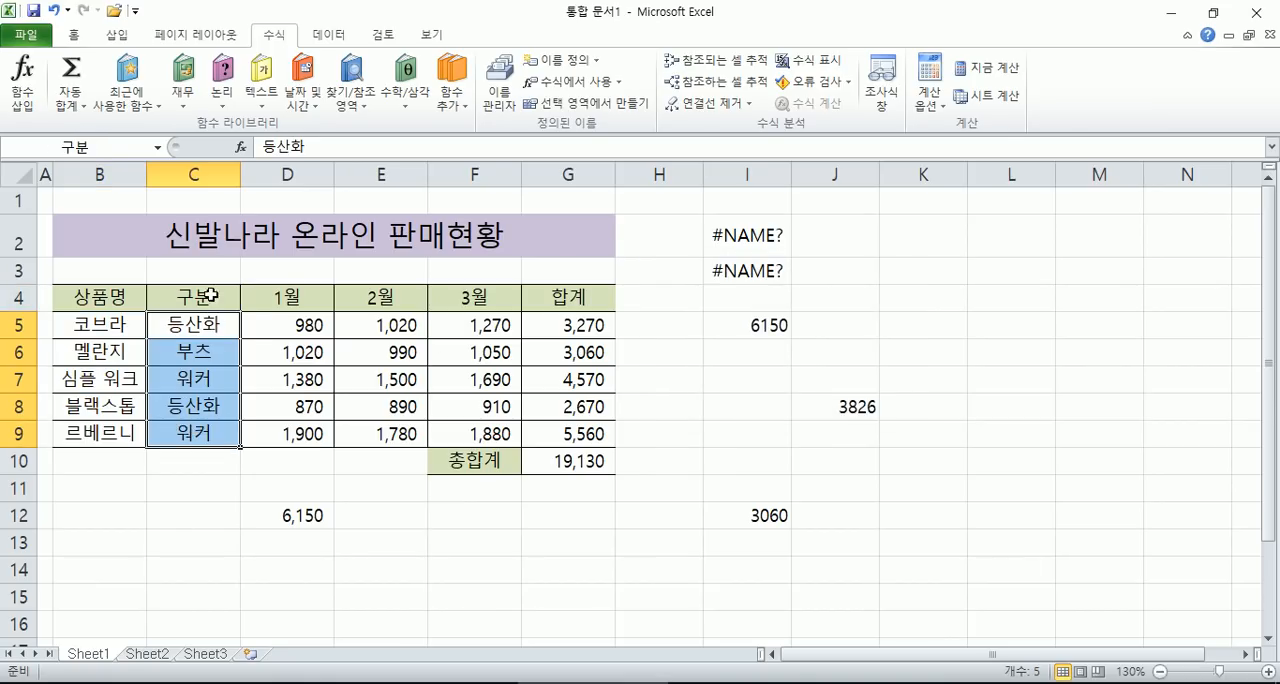
left_click_drag(125, 325, 120, 434)
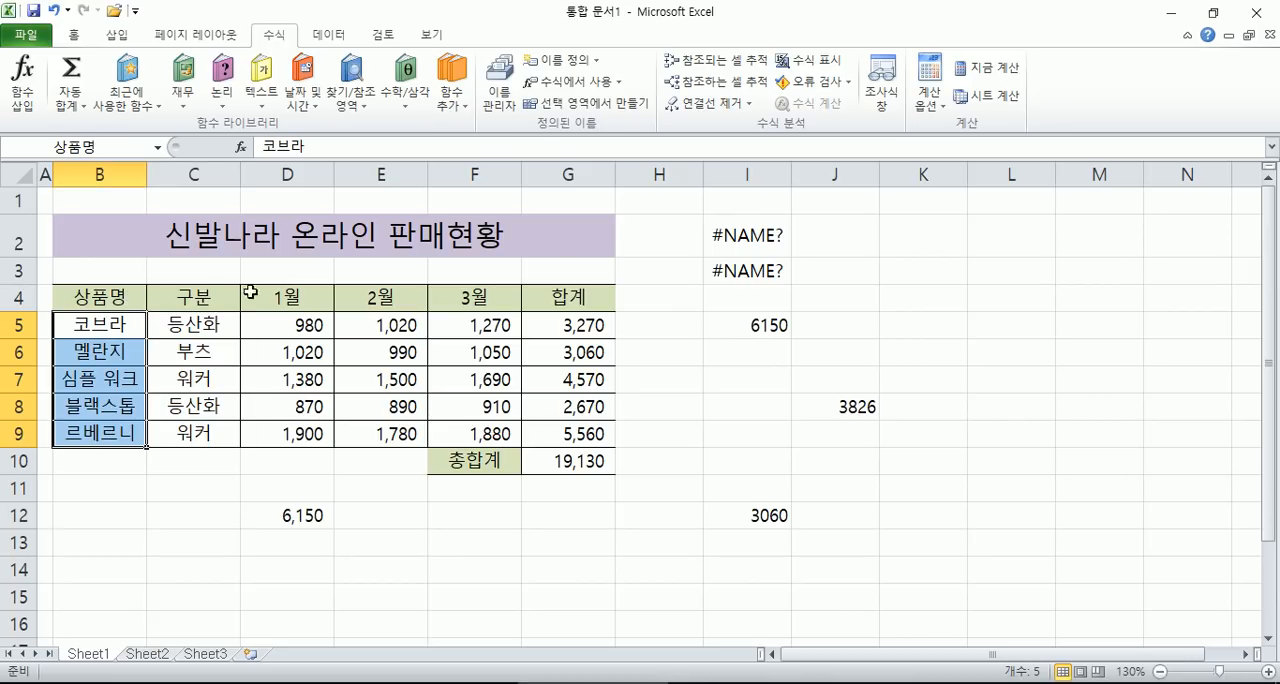
left_click(179, 471)
left_click_drag(120, 323, 108, 426)
- Delete columns I through K, which hold the practice formulas
left_click_drag(748, 175, 925, 175)
right_click(806, 175)
left_click(855, 322)
- Set the width of column H to 1
right_click(658, 172)
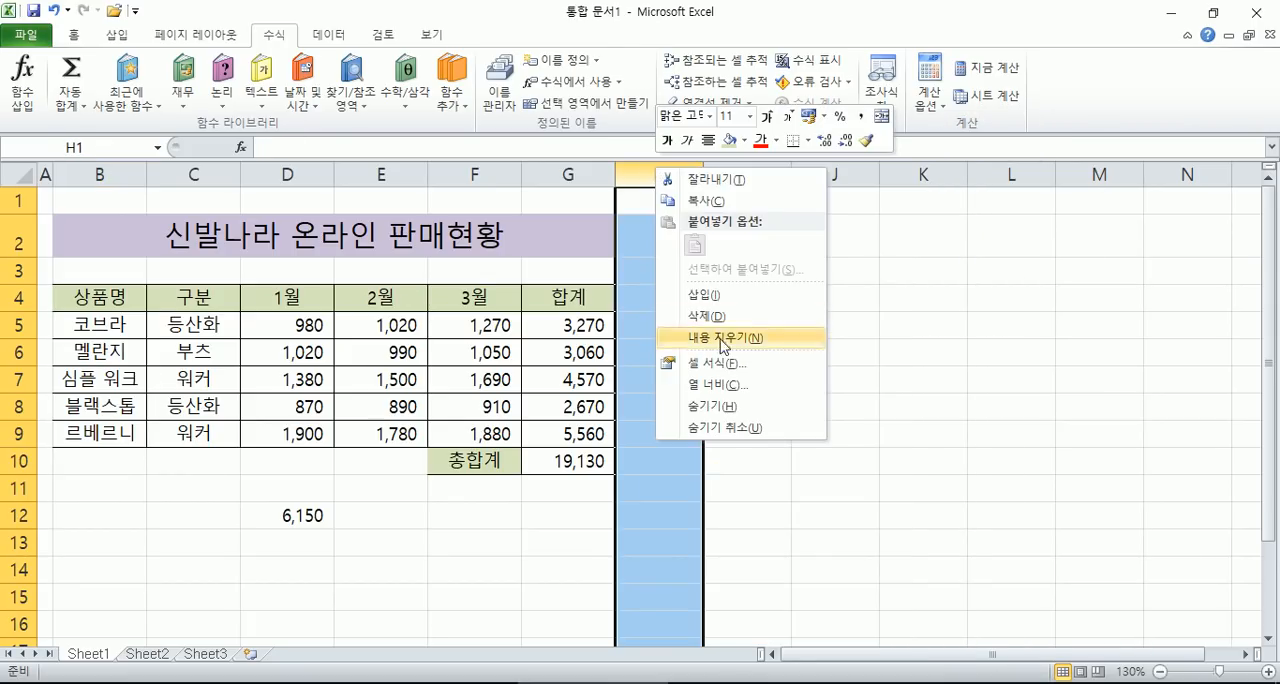
left_click(712, 384)
type("1")
left_click(655, 469)
- Copy the 상품명 header from B4 into cell I4
left_click(671, 305)
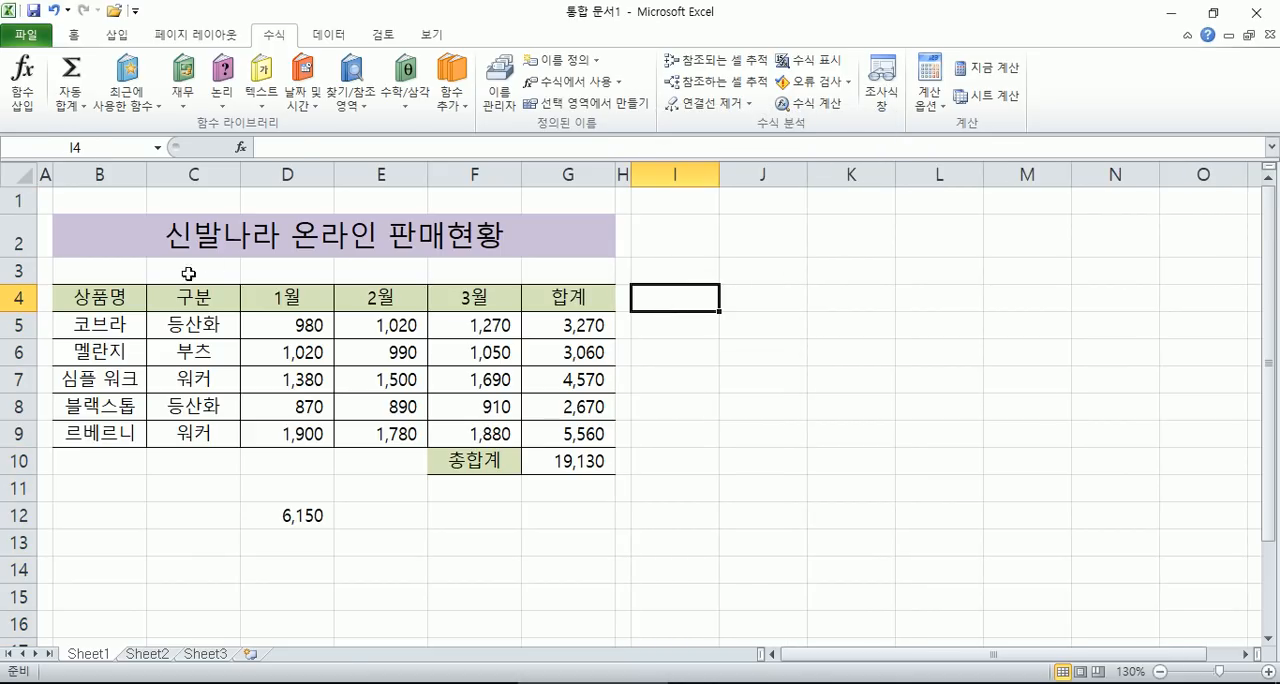
left_click(110, 290)
key("ctrl+c")
left_click(672, 305)
key("ctrl+v")
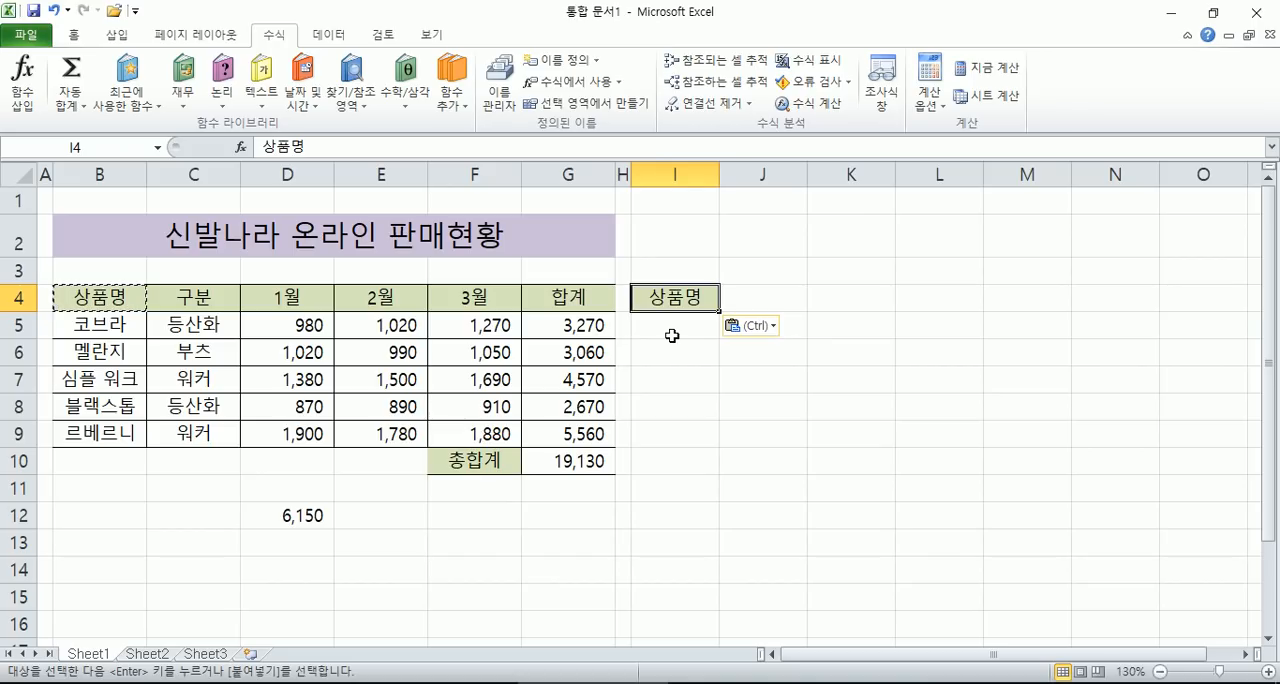
key("Return")
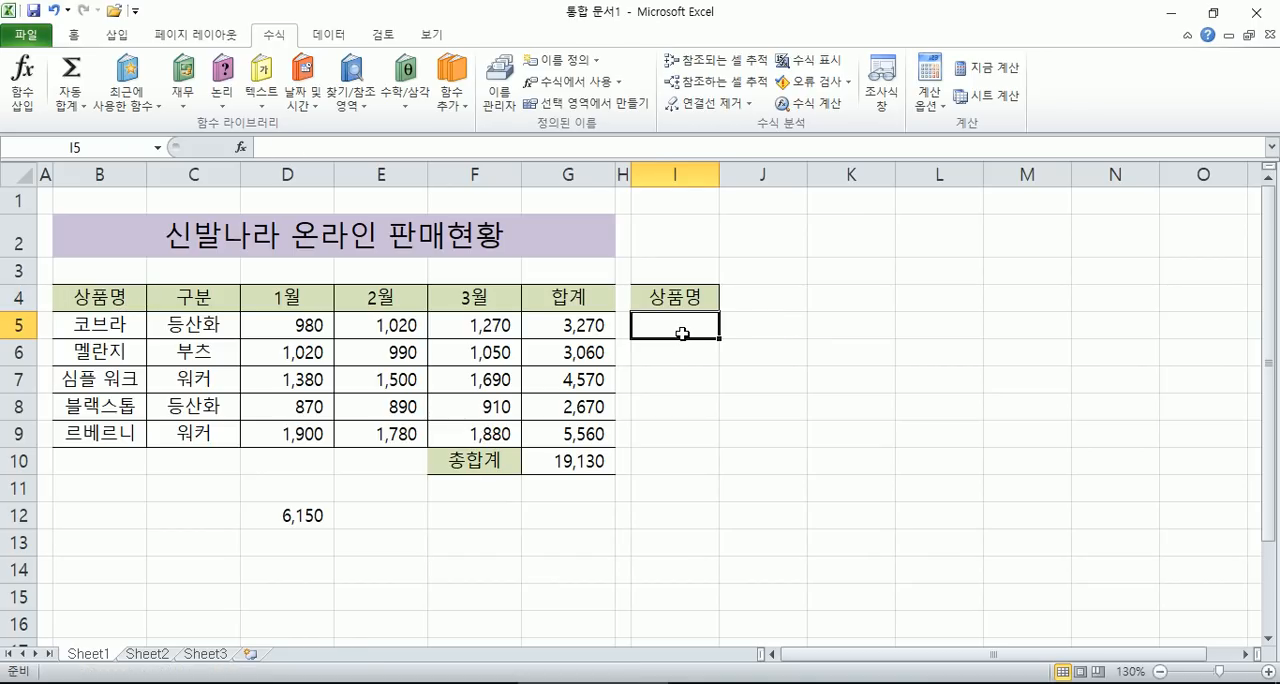
- Review the product names in B5:B9 that the name 상품명 covers, alongside the empty cell I5
left_click_drag(87, 326, 85, 433)
left_click(678, 334)
left_click_drag(139, 323, 125, 436)
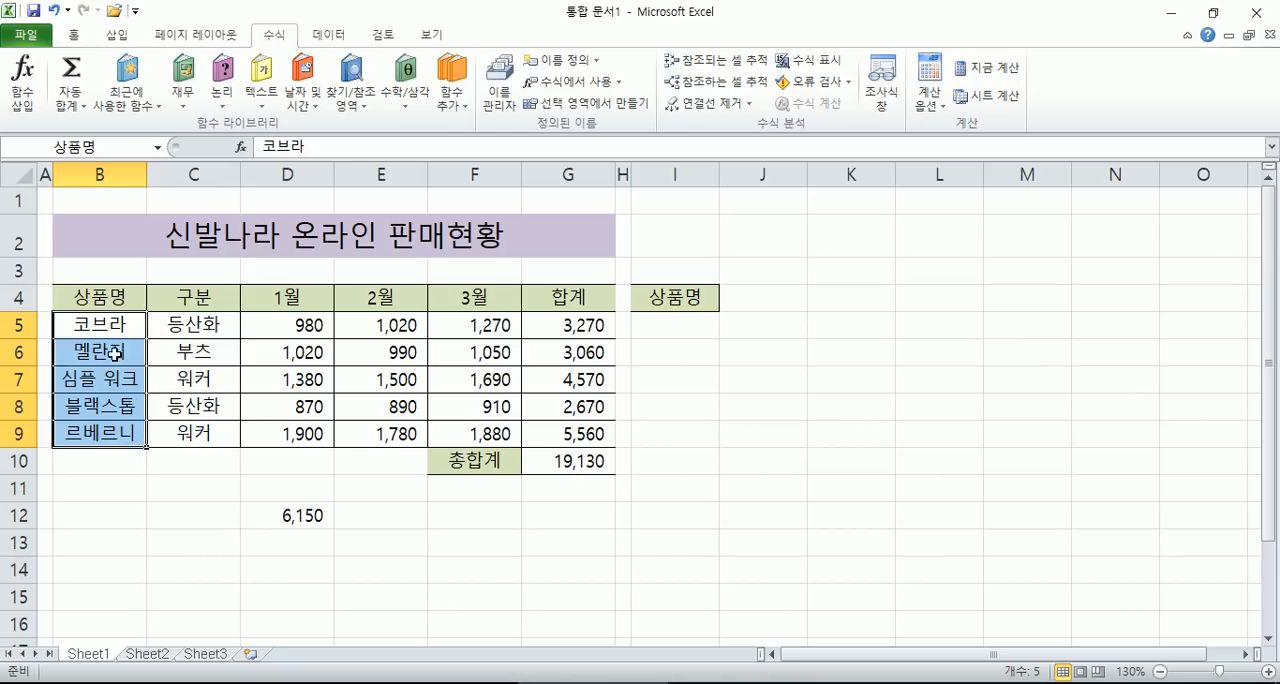
left_click_drag(118, 333, 103, 434)
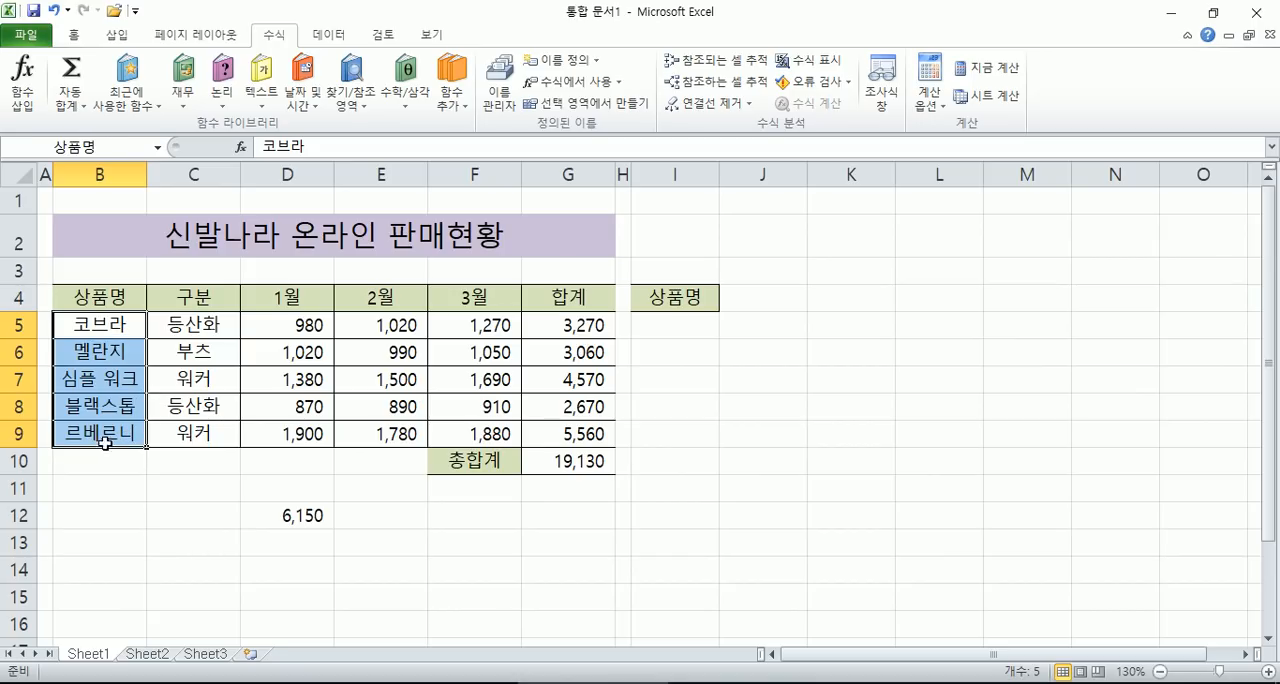
left_click(115, 330)
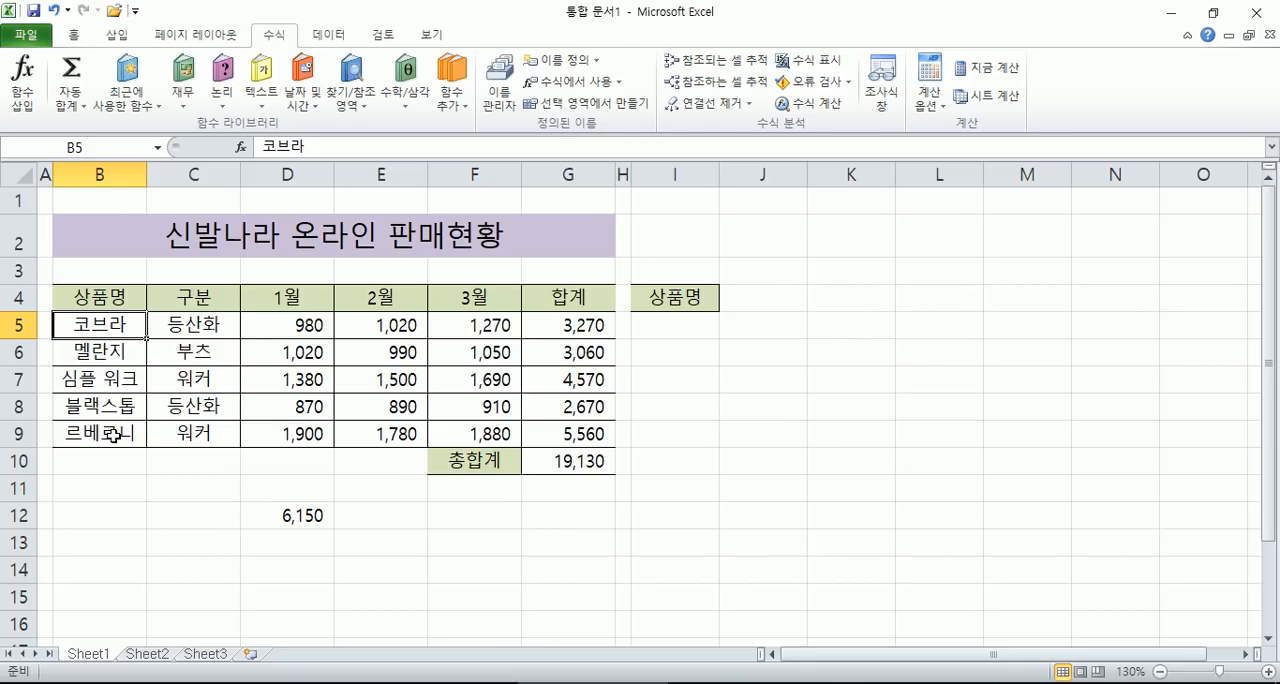
- Try entering 나이키 as a product name in I5, and clear the cell
left_click(653, 335)
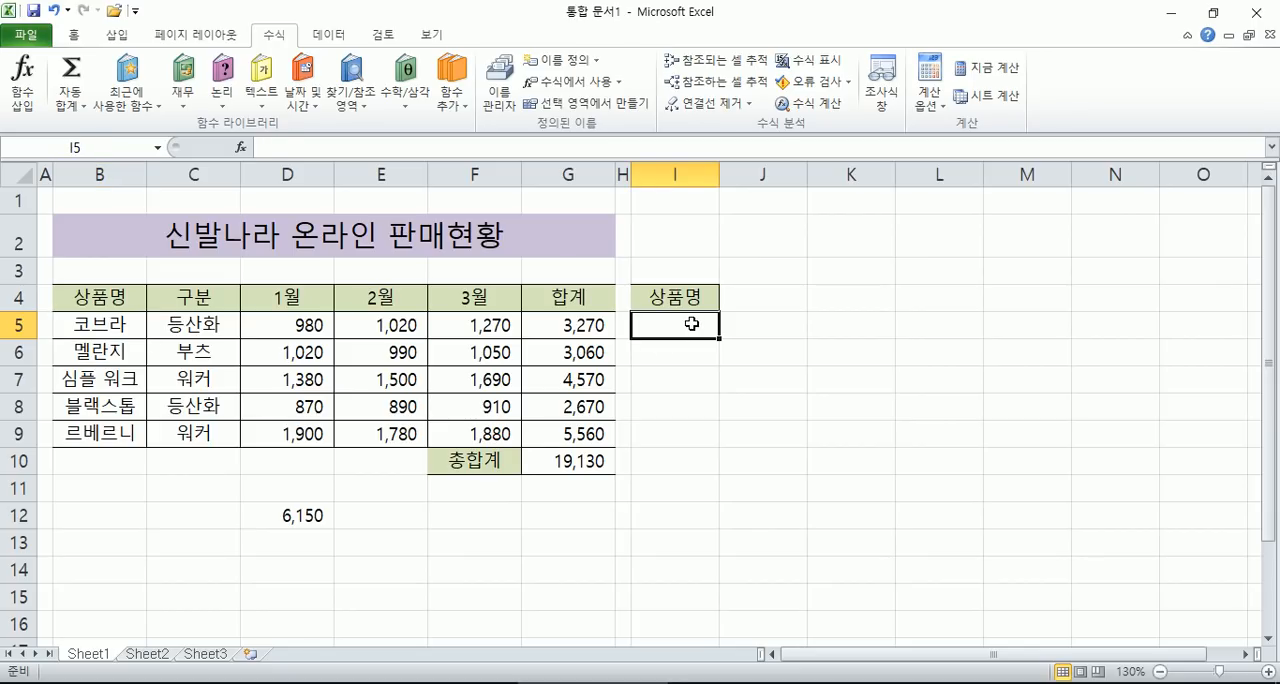
type("나이키")
left_click(691, 324)
key("Delete")
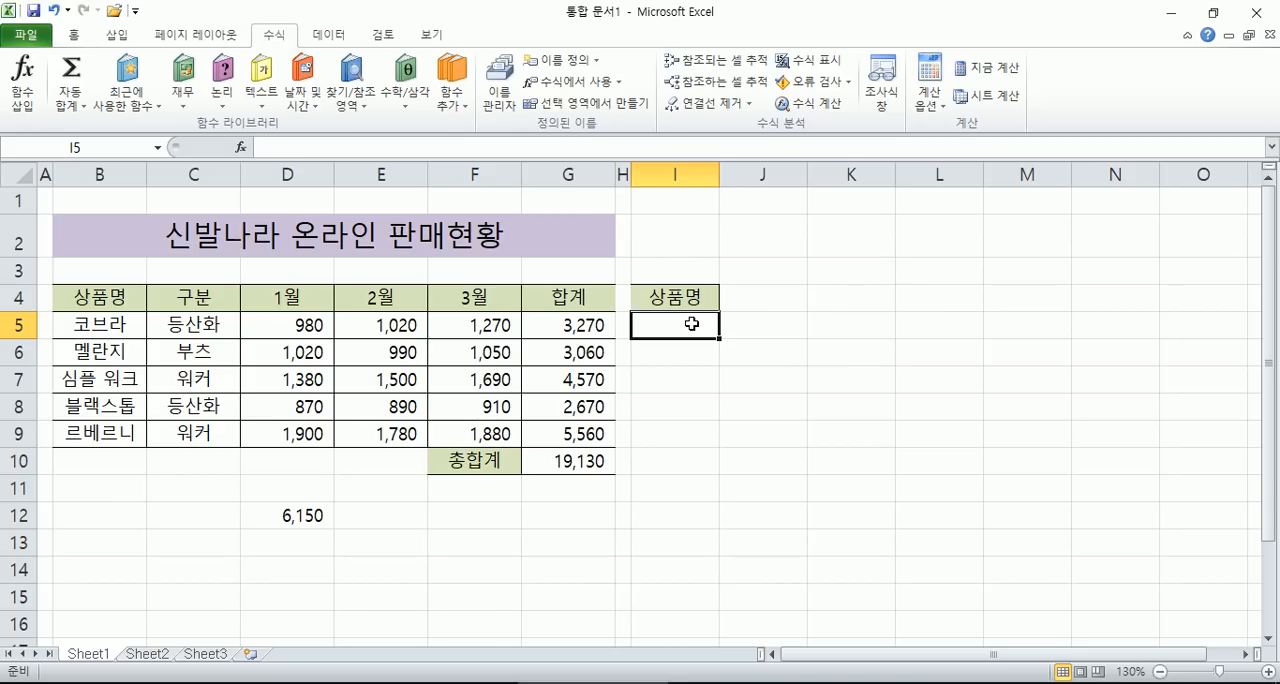
left_click_drag(691, 323, 709, 434)
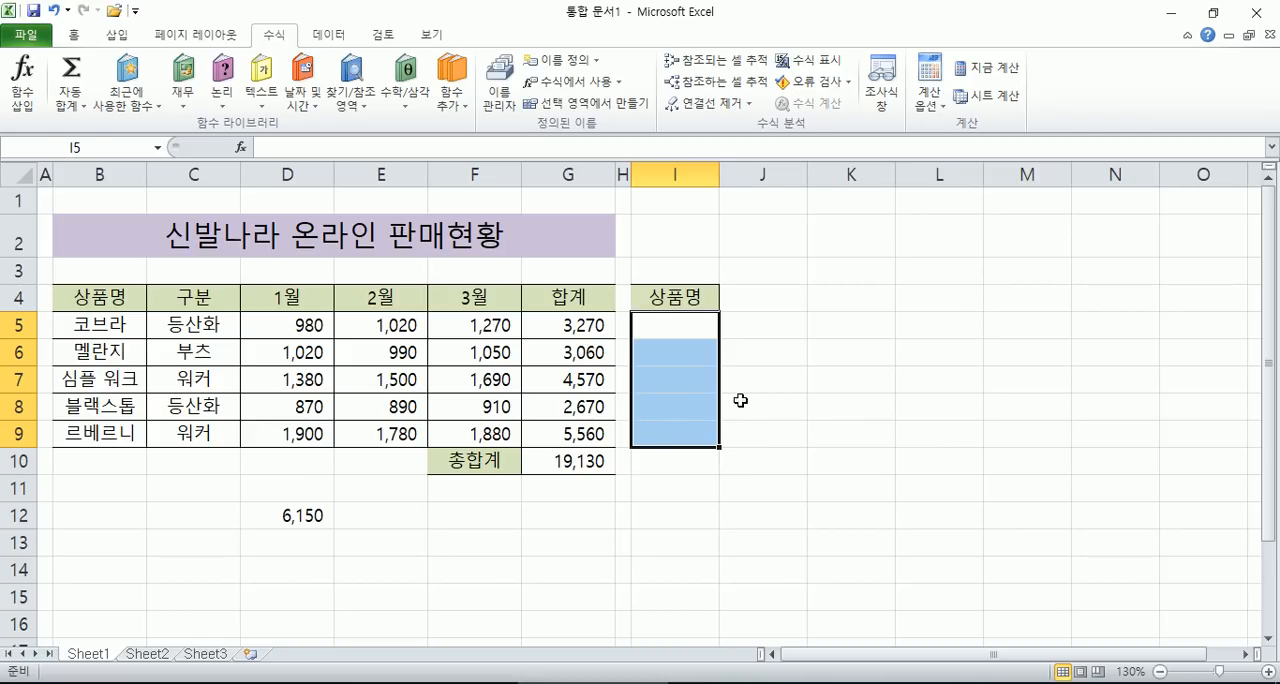
left_click_drag(683, 326, 675, 534)
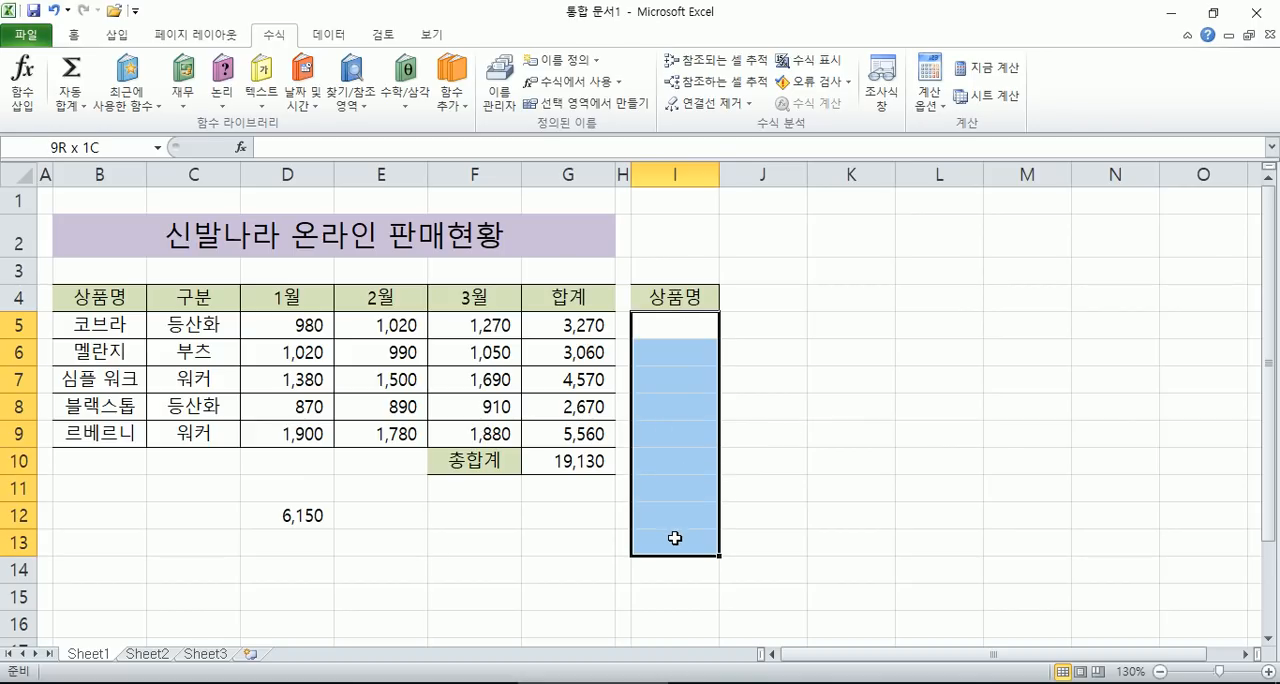
left_click(76, 36)
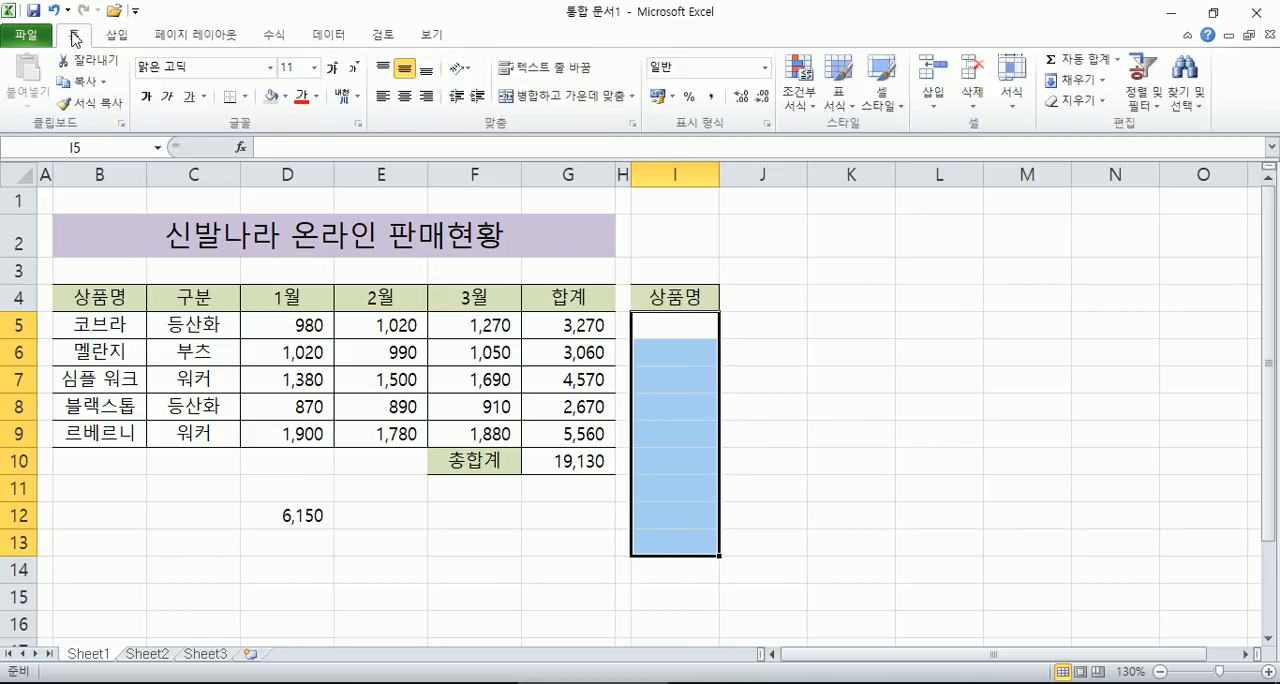
left_click(245, 97)
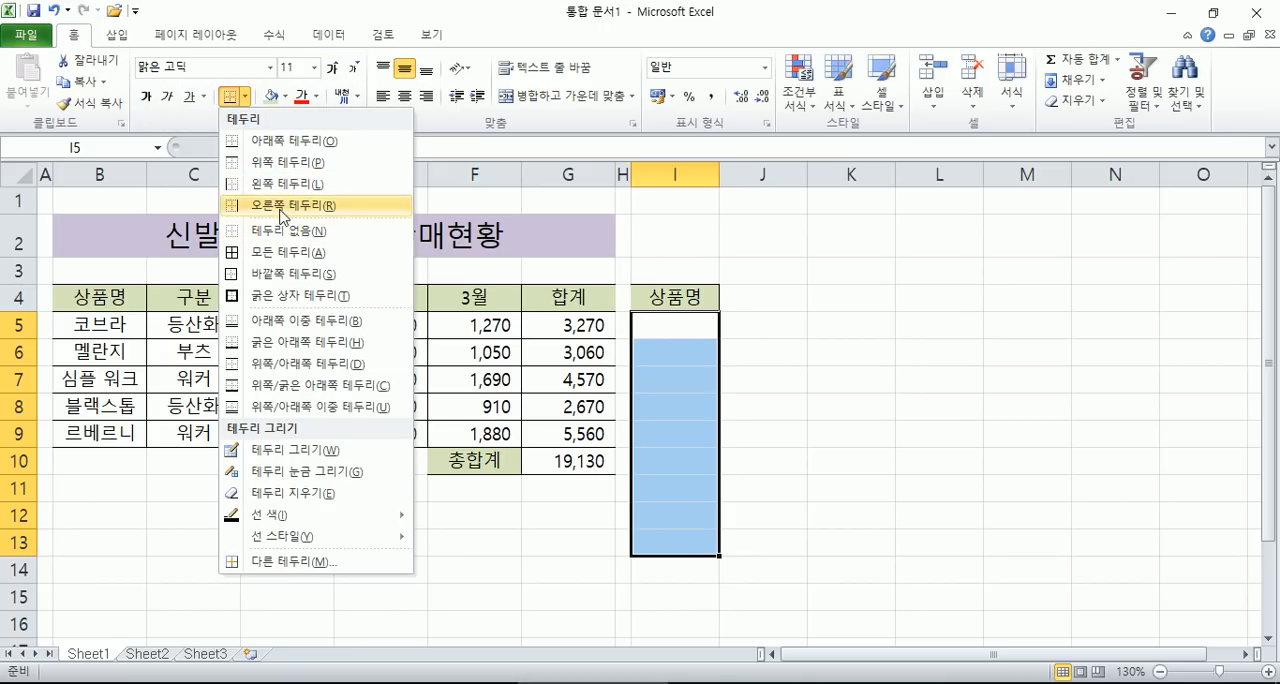
left_click(670, 333)
- Fill the cells I5:I11 below the 상품명 header with standard yellow
left_click_drag(666, 331, 680, 491)
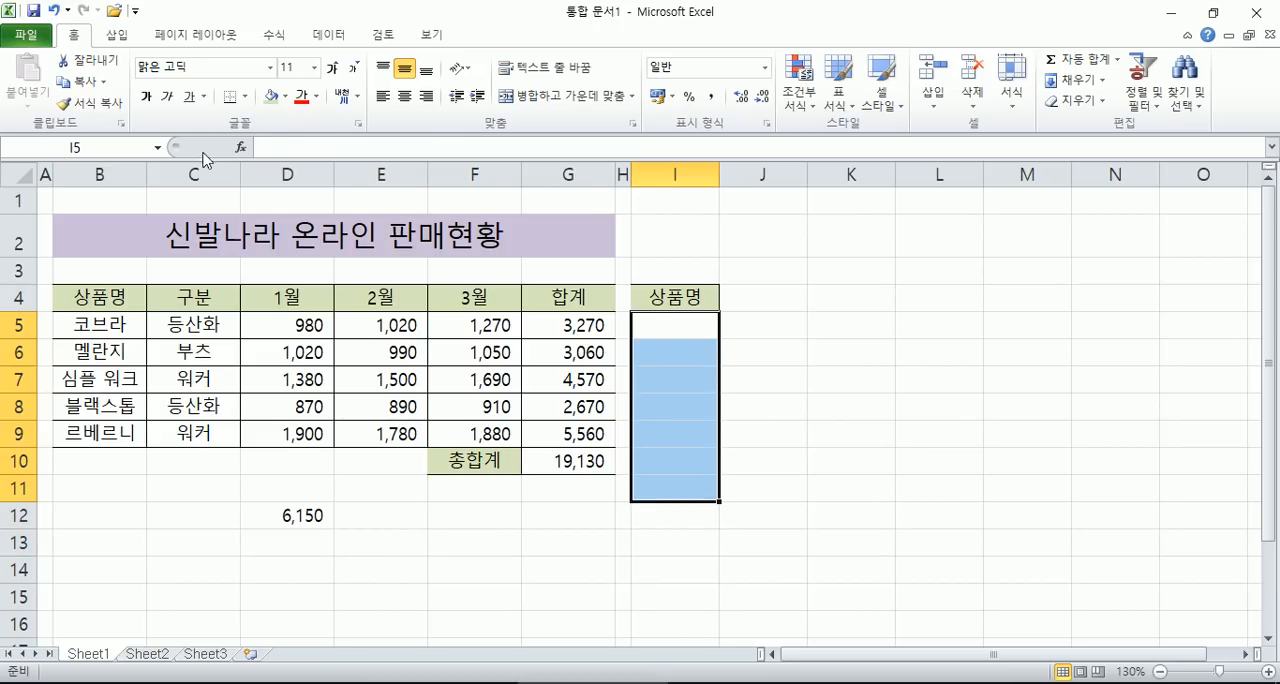
left_click(285, 97)
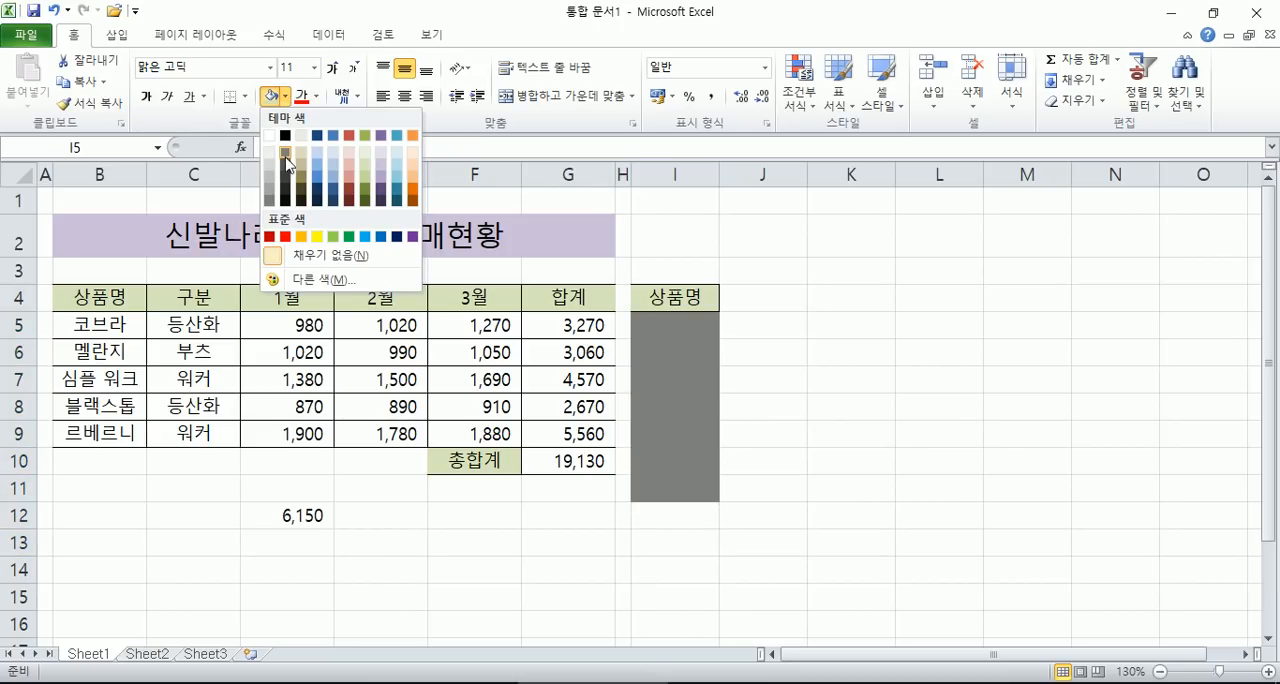
left_click(317, 237)
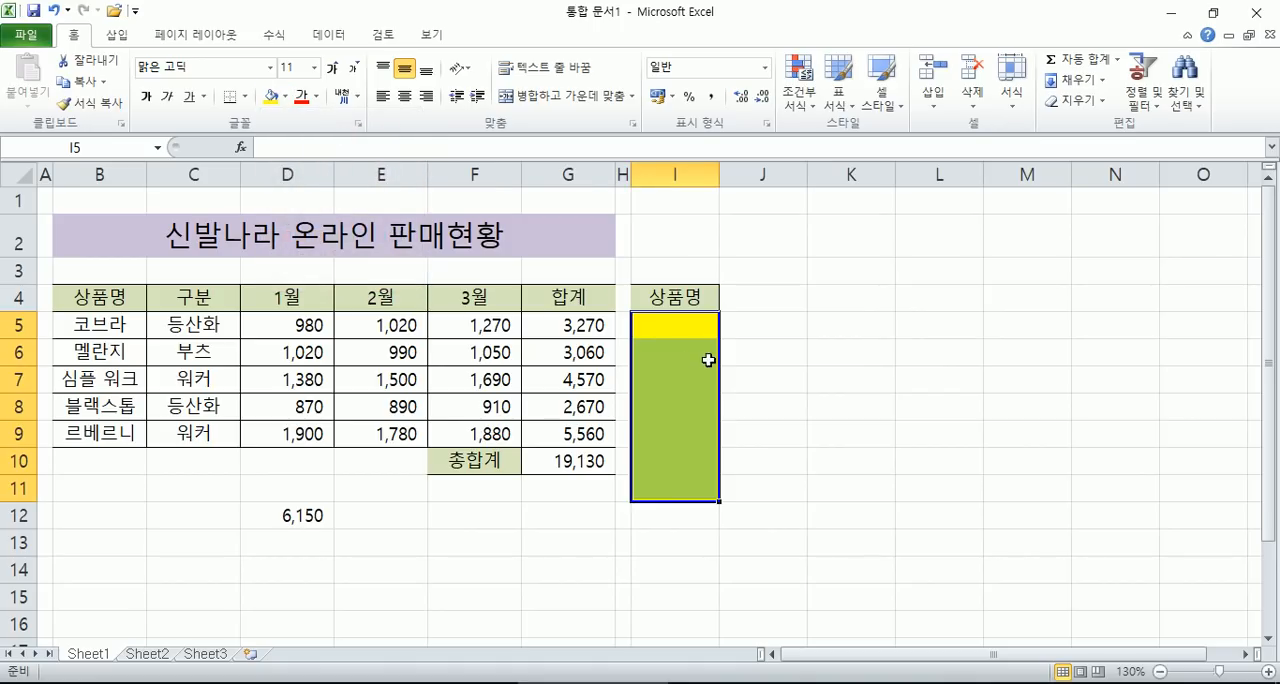
left_click(679, 329)
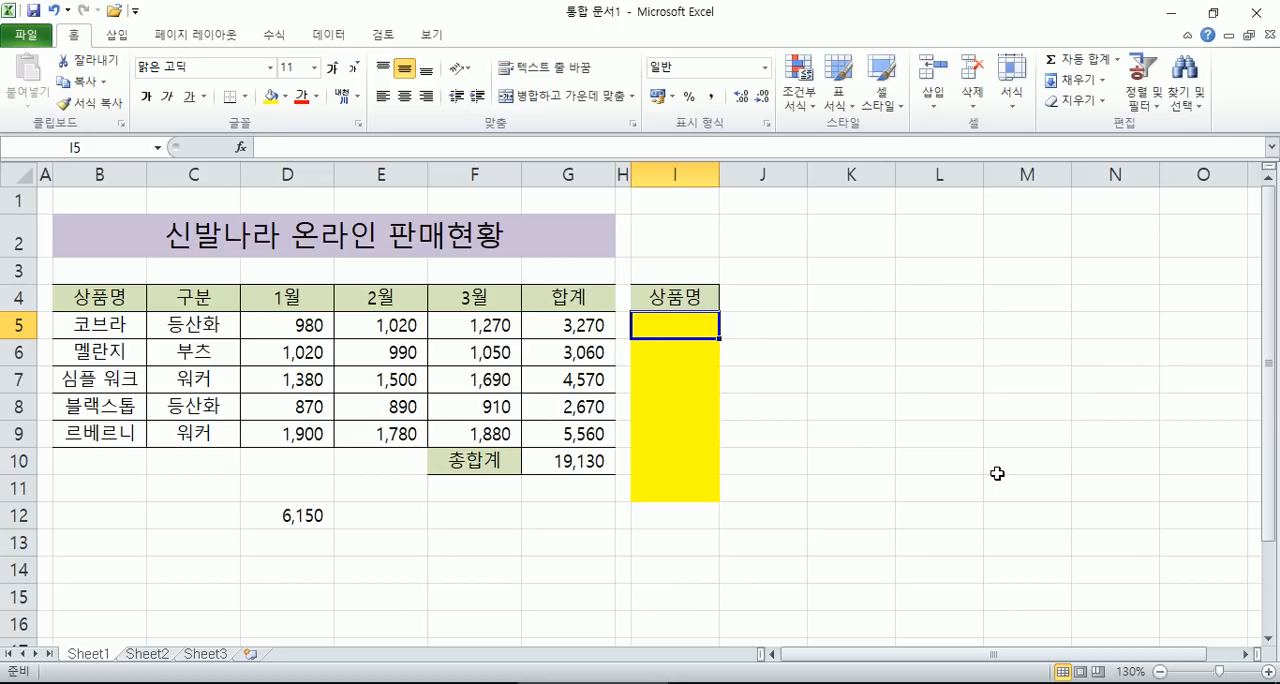
- Try entering 코브라 by hand as a product name in I5, and clear the cell
type("콥ㅠ러ㅣ")
key("BackSpace")
key("BackSpace")
key("BackSpace")
type("뷰러")
key("BackSpace")
key("BackSpace")
type("부라")
key("Left")
key("Left")
key("BackSpace")
key("Return")
key("Up")
key("Delete")
- Start a data validation rule for I5:I11 that restricts the allowed values to a list (목록)
left_click_drag(690, 320, 692, 500)
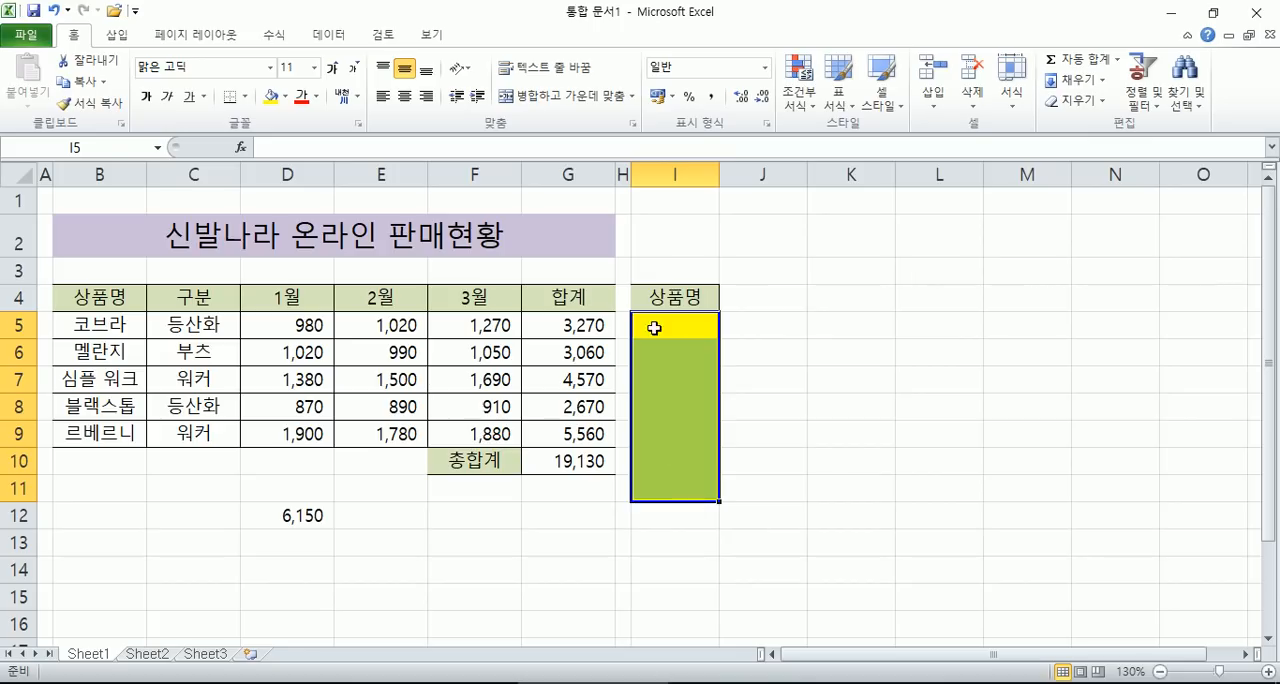
left_click(338, 38)
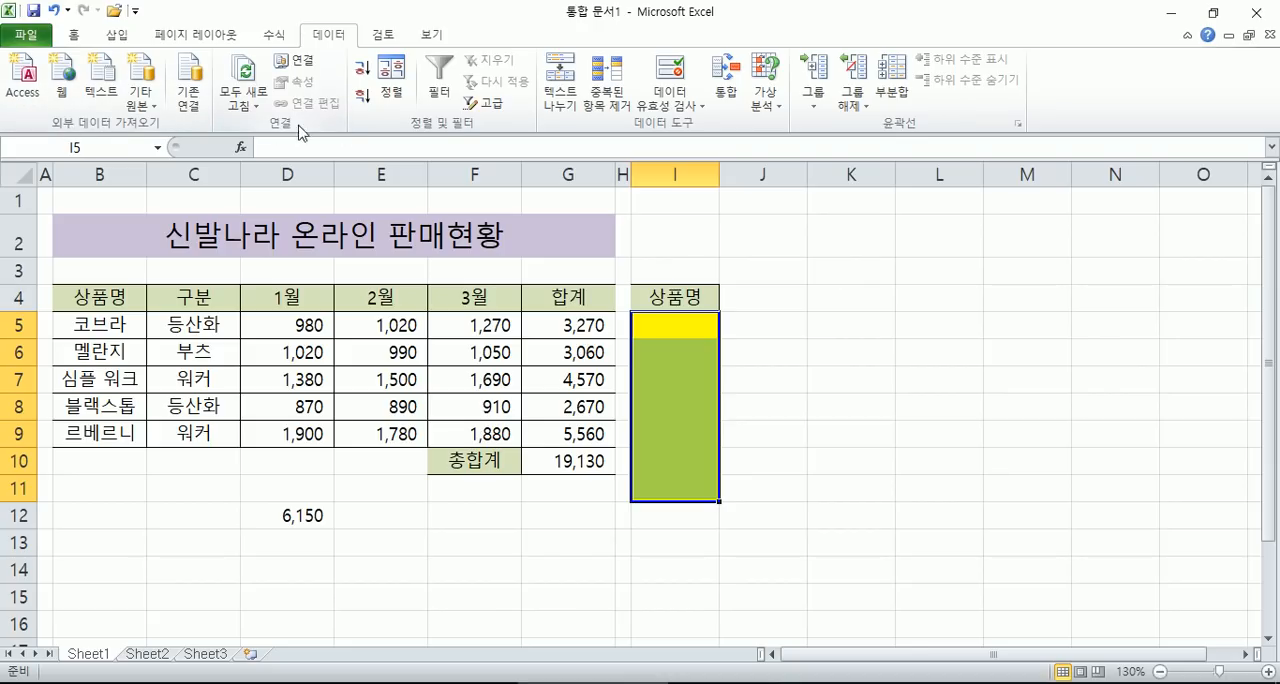
left_click(672, 108)
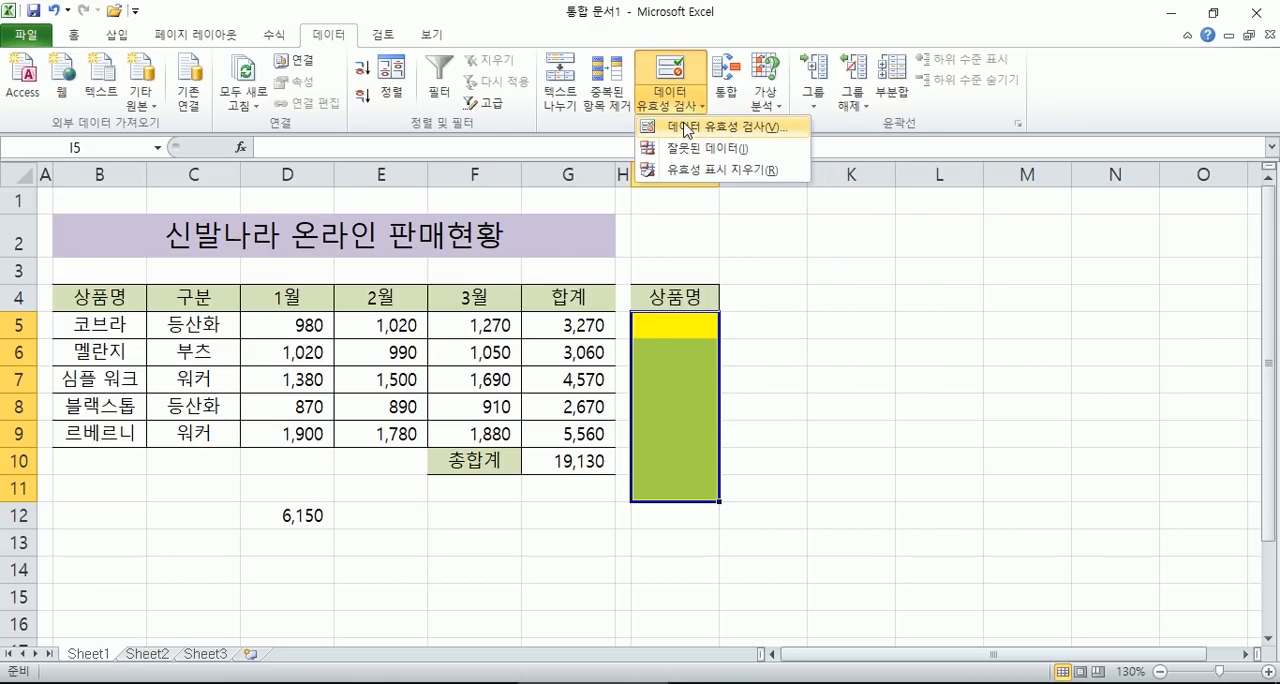
left_click(687, 127)
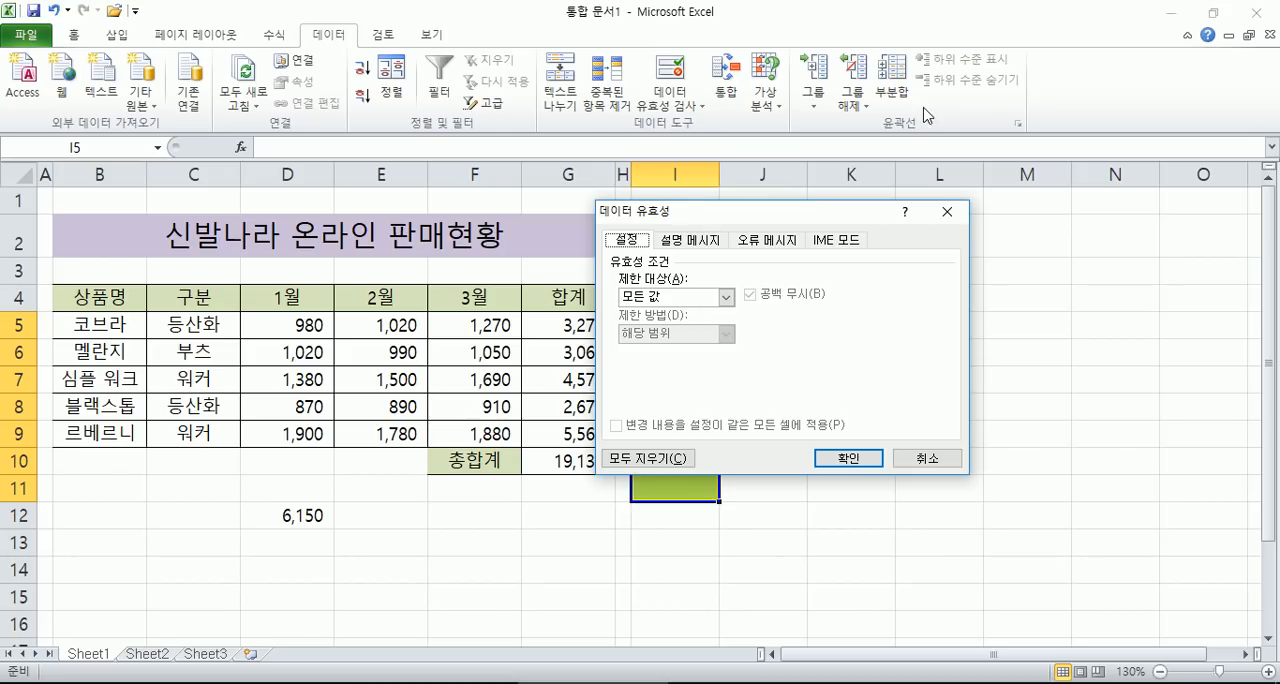
left_click_drag(808, 215, 975, 145)
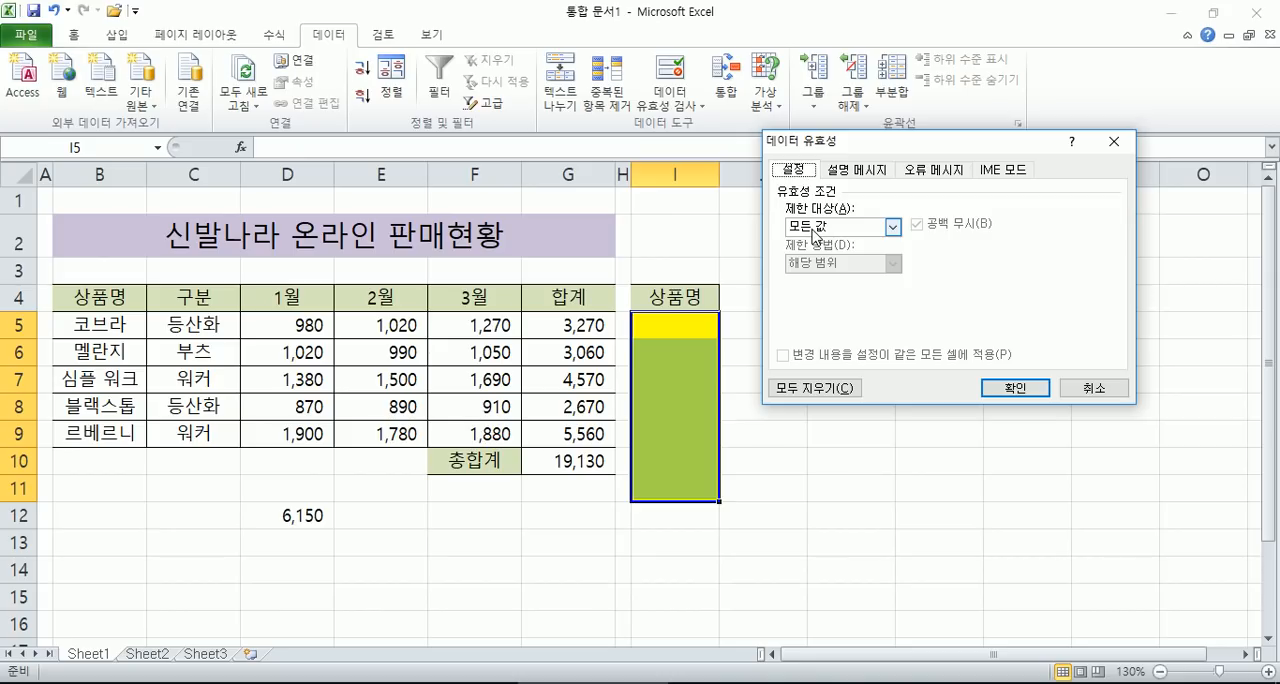
left_click(891, 228)
left_click(812, 275)
left_click(813, 299)
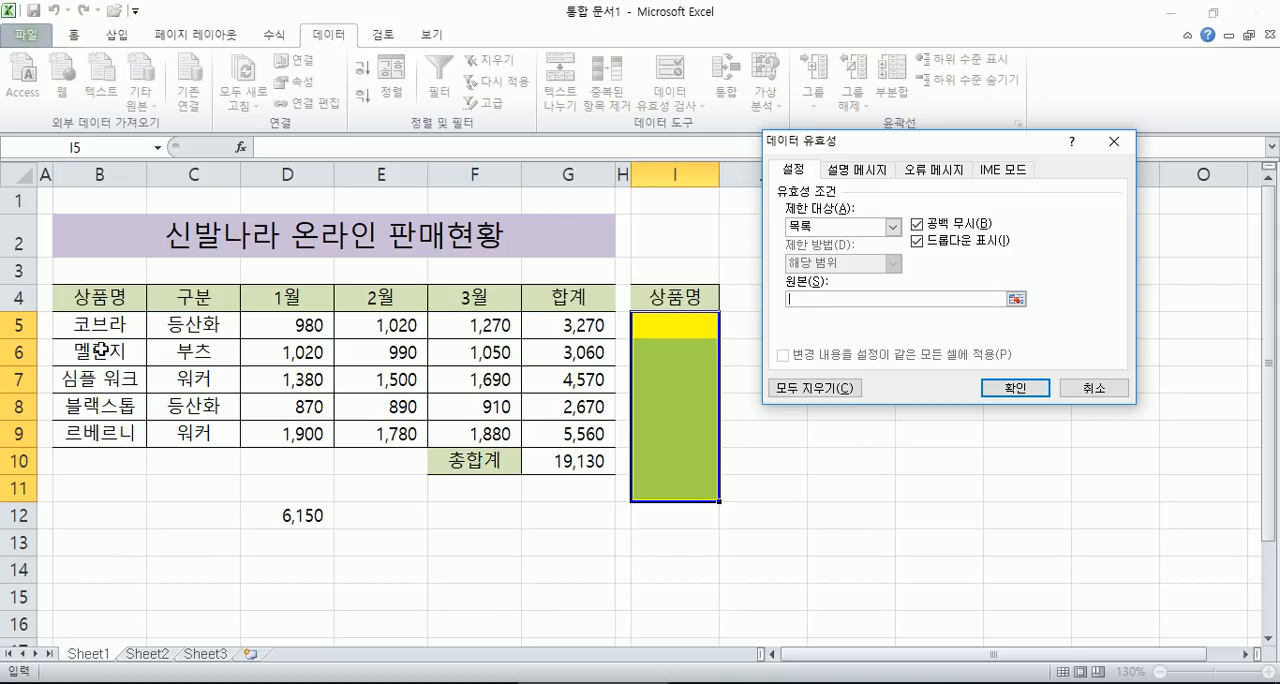
- Use the product names in B5:B9 (=상품명) as the validation list's source, and apply the rule
left_click_drag(118, 323, 110, 425)
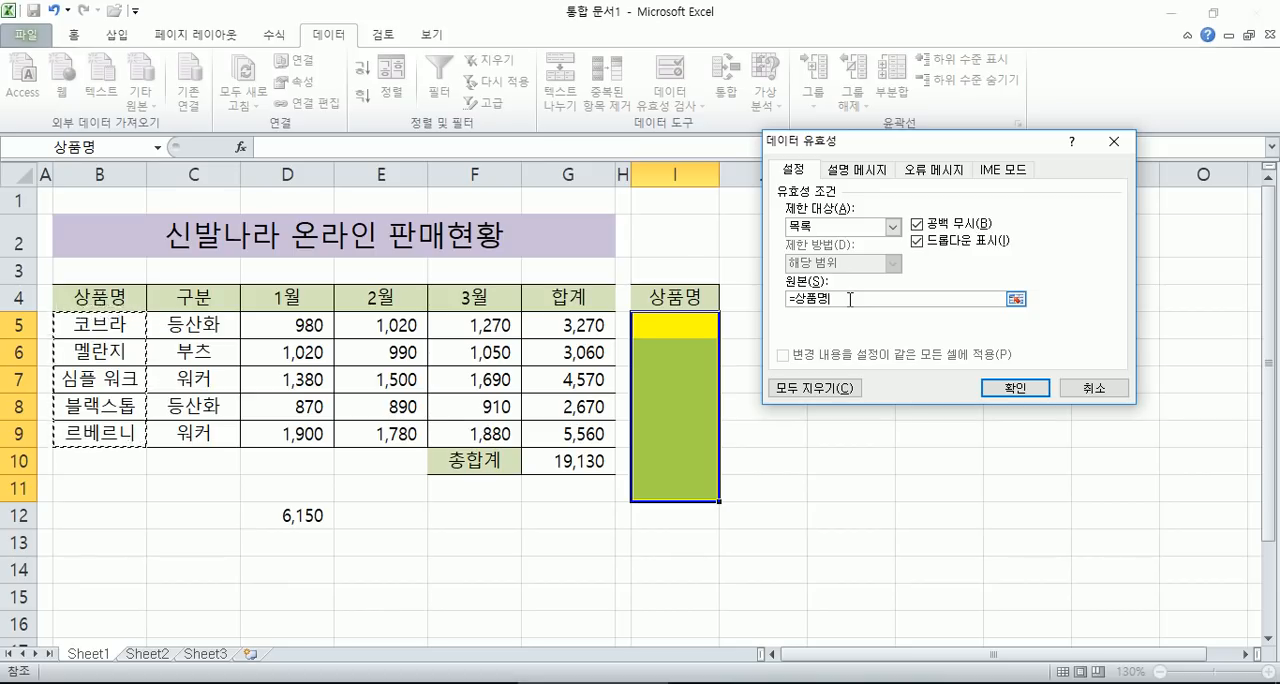
left_click(797, 172)
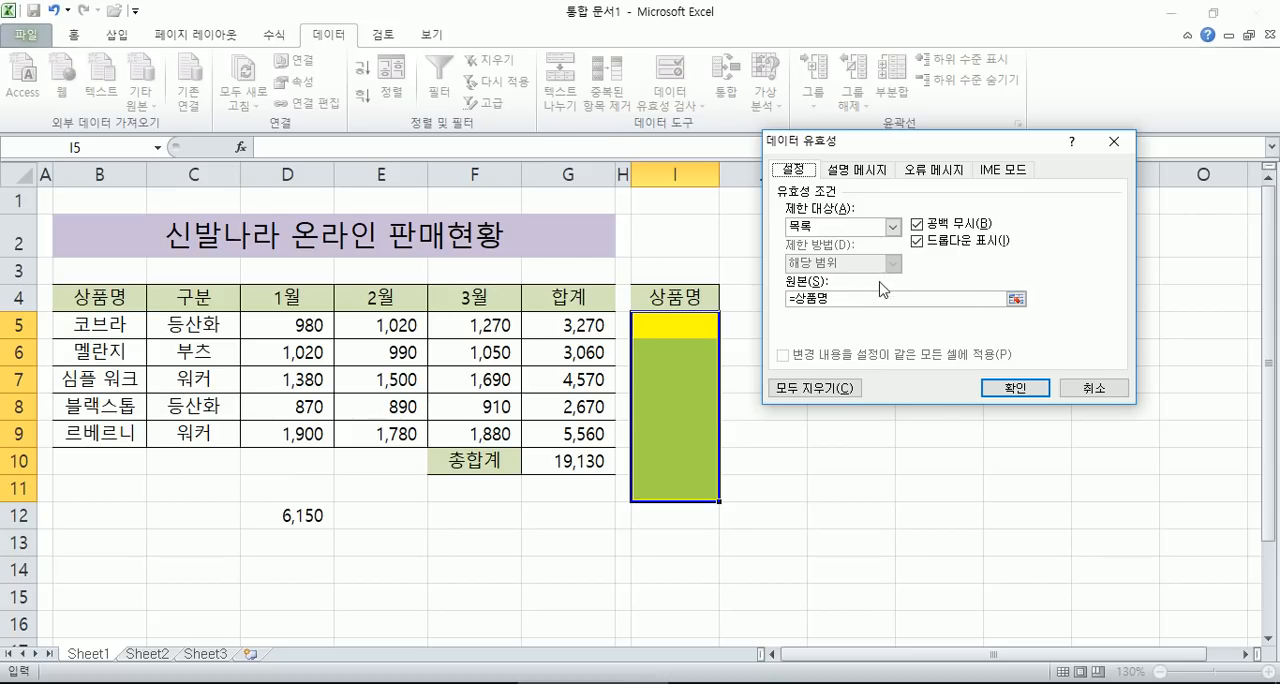
left_click(833, 228)
left_click(830, 277)
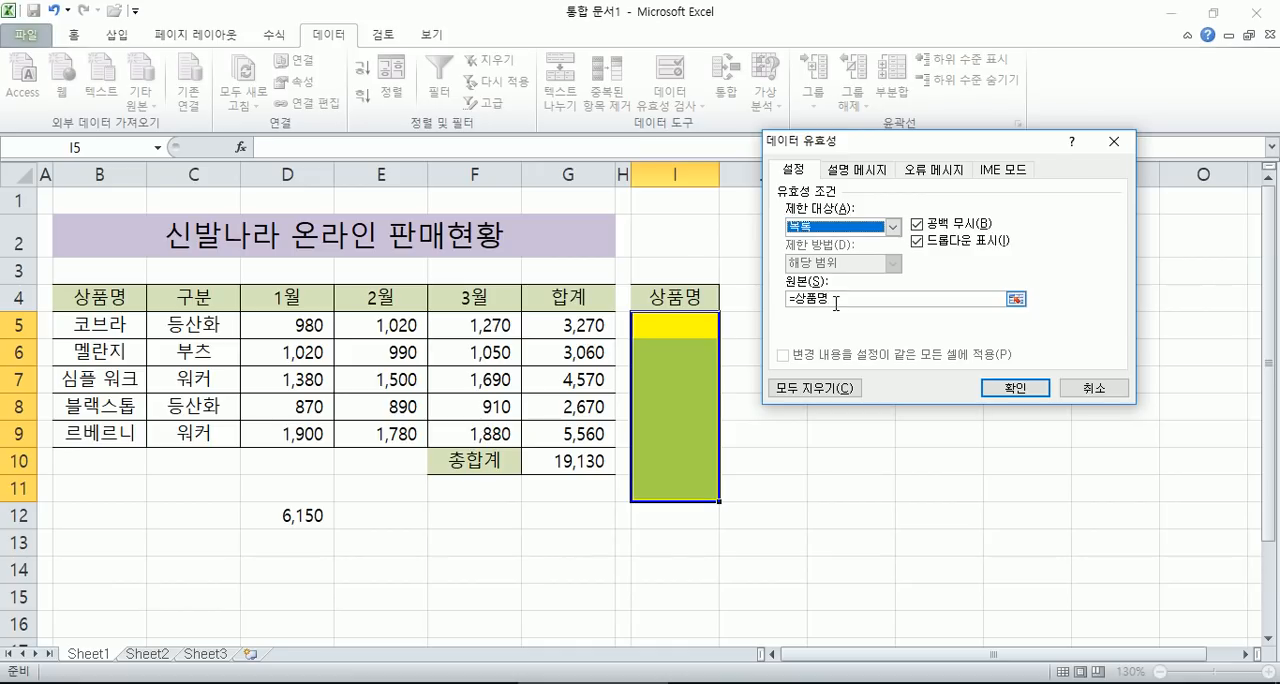
left_click(836, 298)
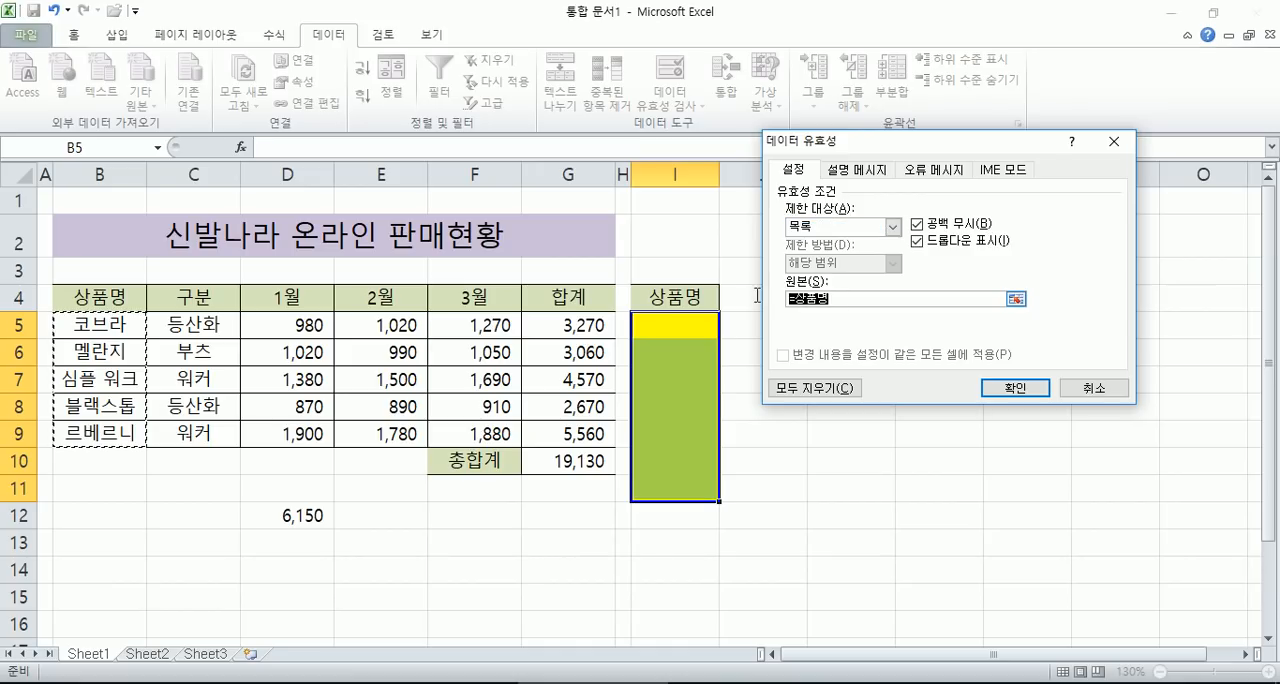
left_click(840, 296)
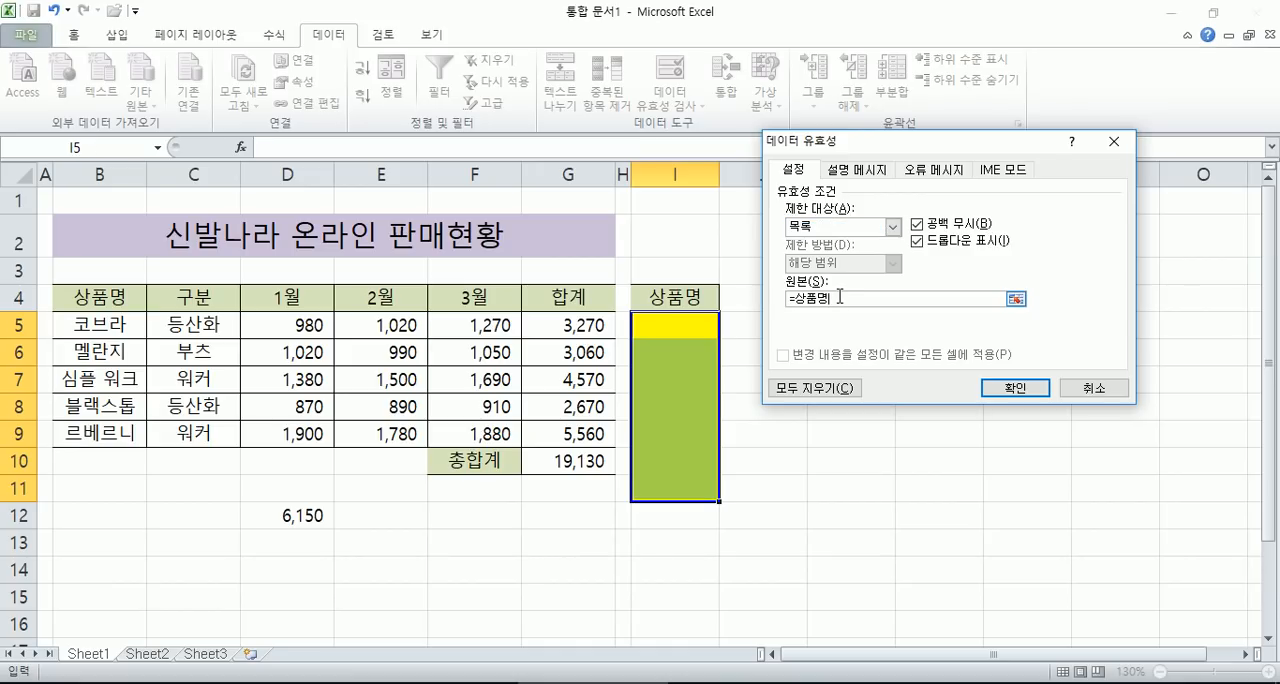
left_click_drag(842, 297, 707, 300)
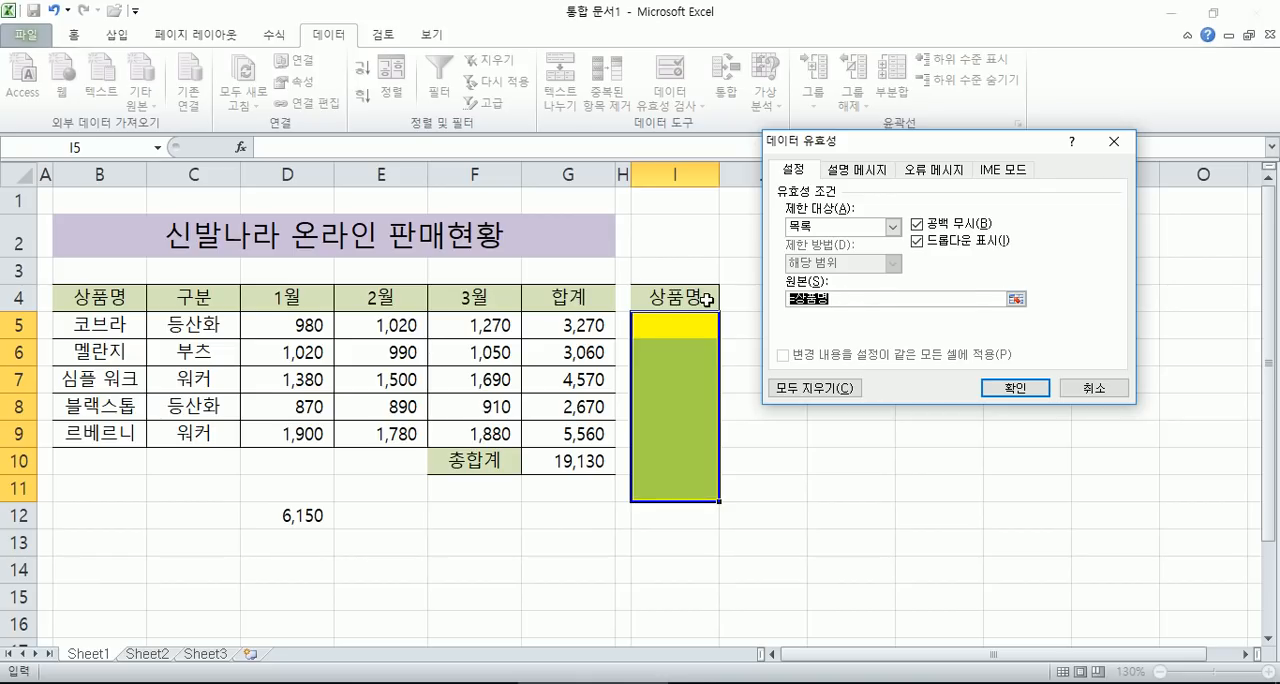
left_click(93, 325)
left_click_drag(93, 325, 92, 432)
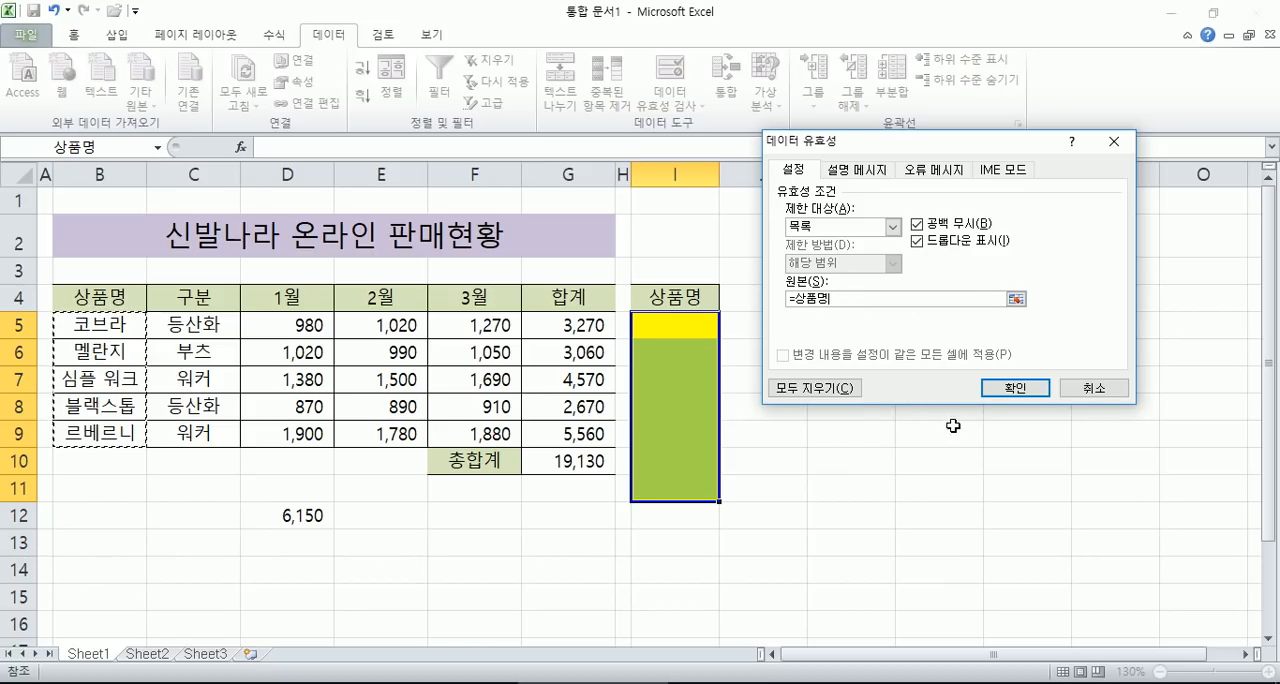
left_click(1008, 392)
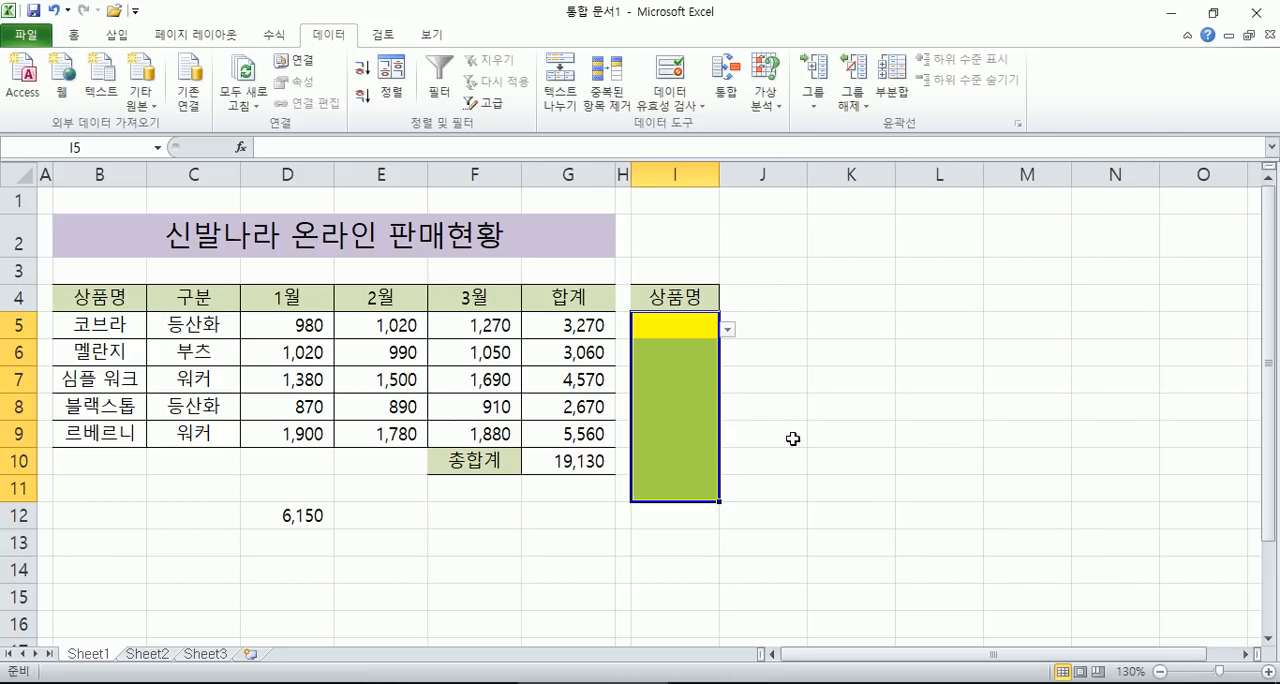
- Choose 블랙스톱 for I5 and 코브라 for I6 from the cells' validation lists
left_click(672, 334)
left_click(818, 388)
left_click(702, 334)
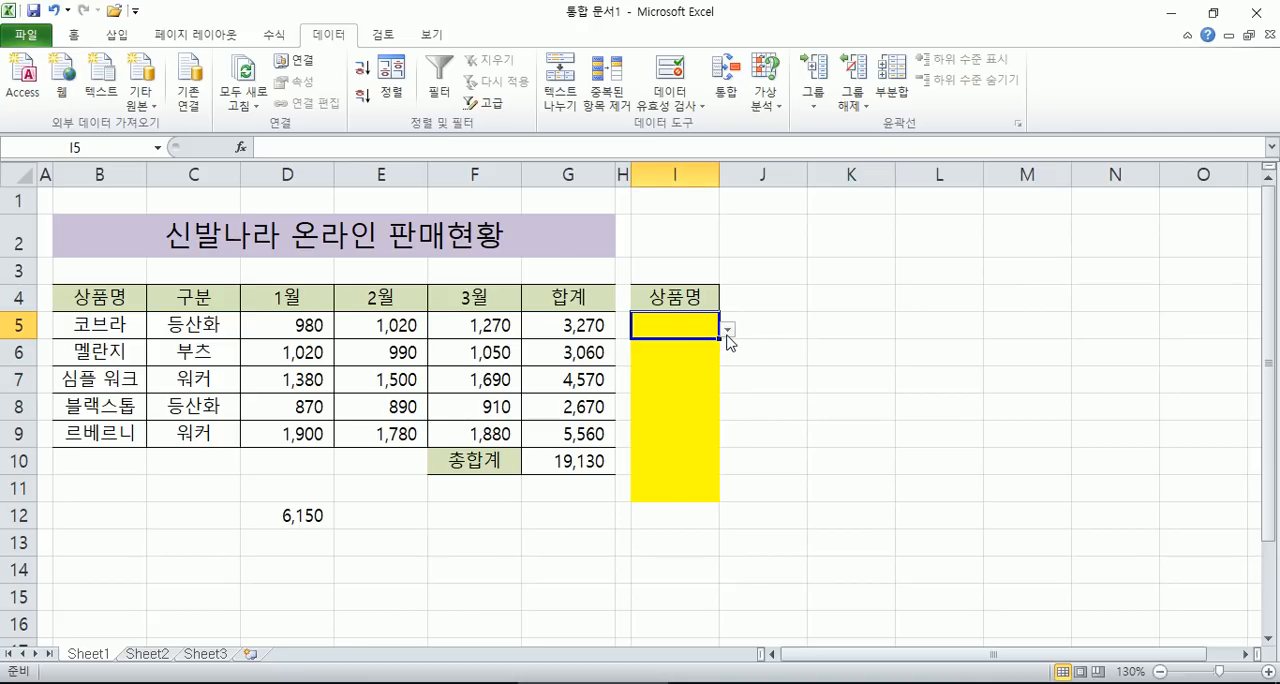
left_click(728, 330)
left_click(645, 393)
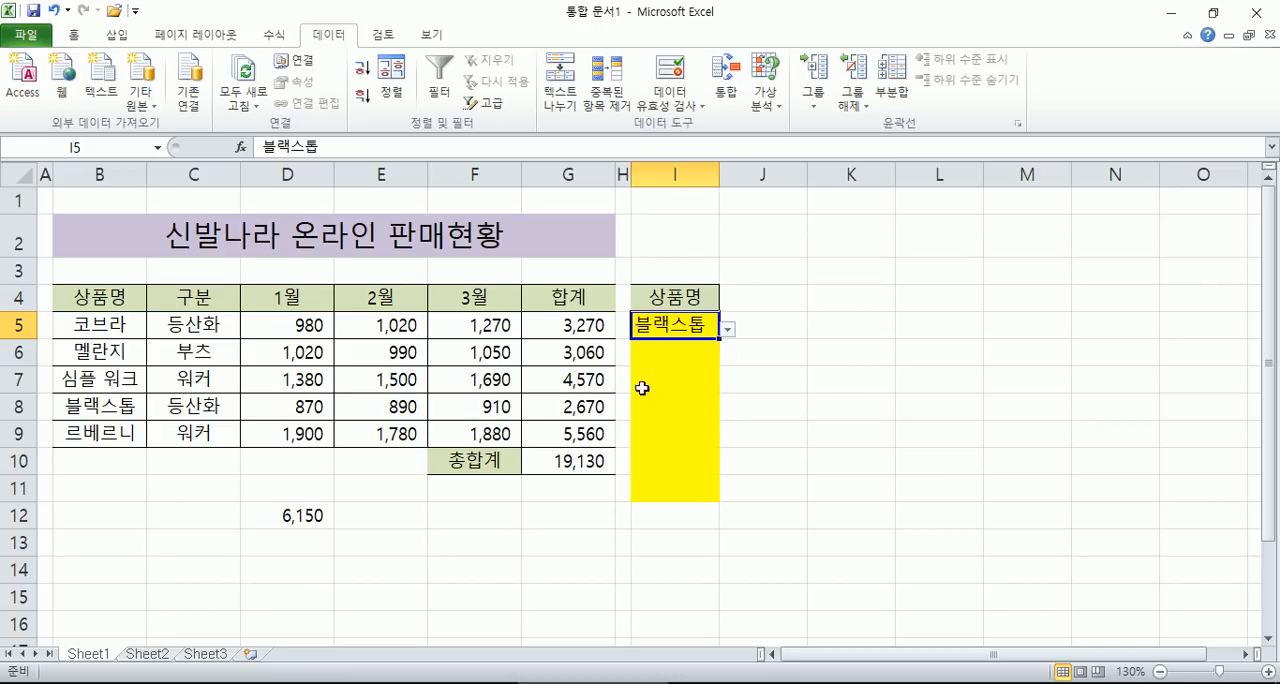
left_click(678, 356)
left_click(727, 357)
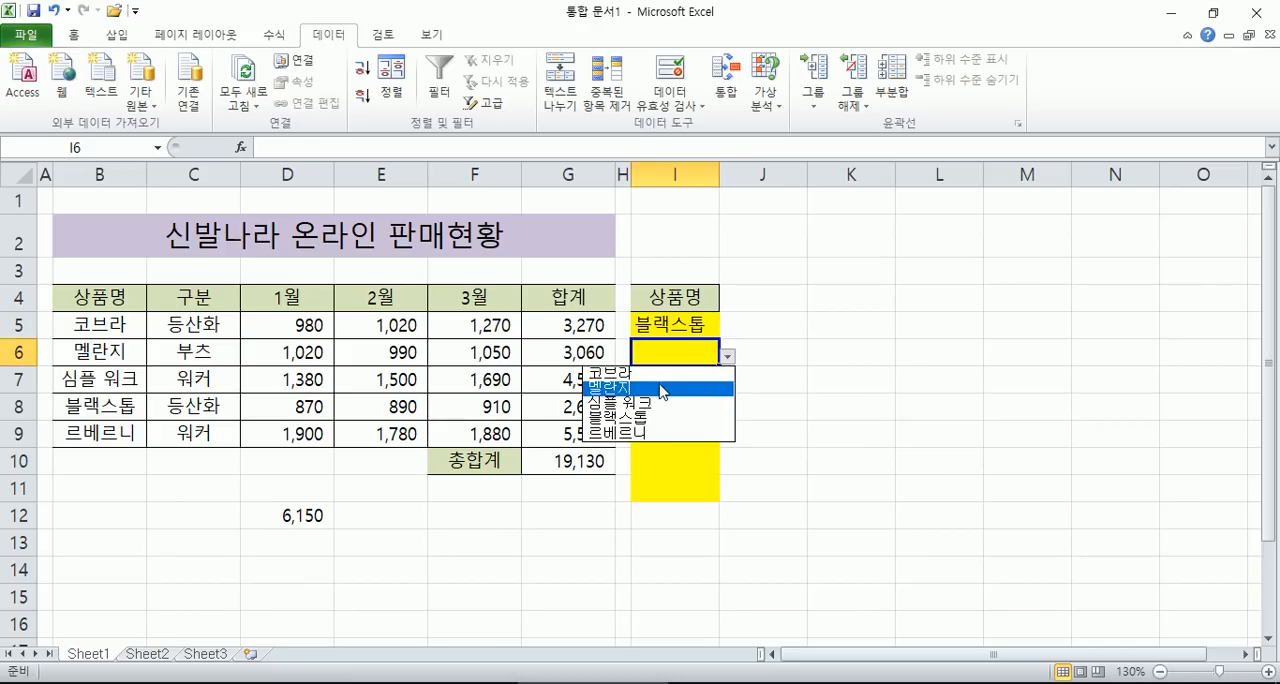
left_click(656, 372)
- Choose 르베르니 for I7 and 심플 워크 for I8 from the cells' validation lists
left_click(680, 379)
left_click(727, 384)
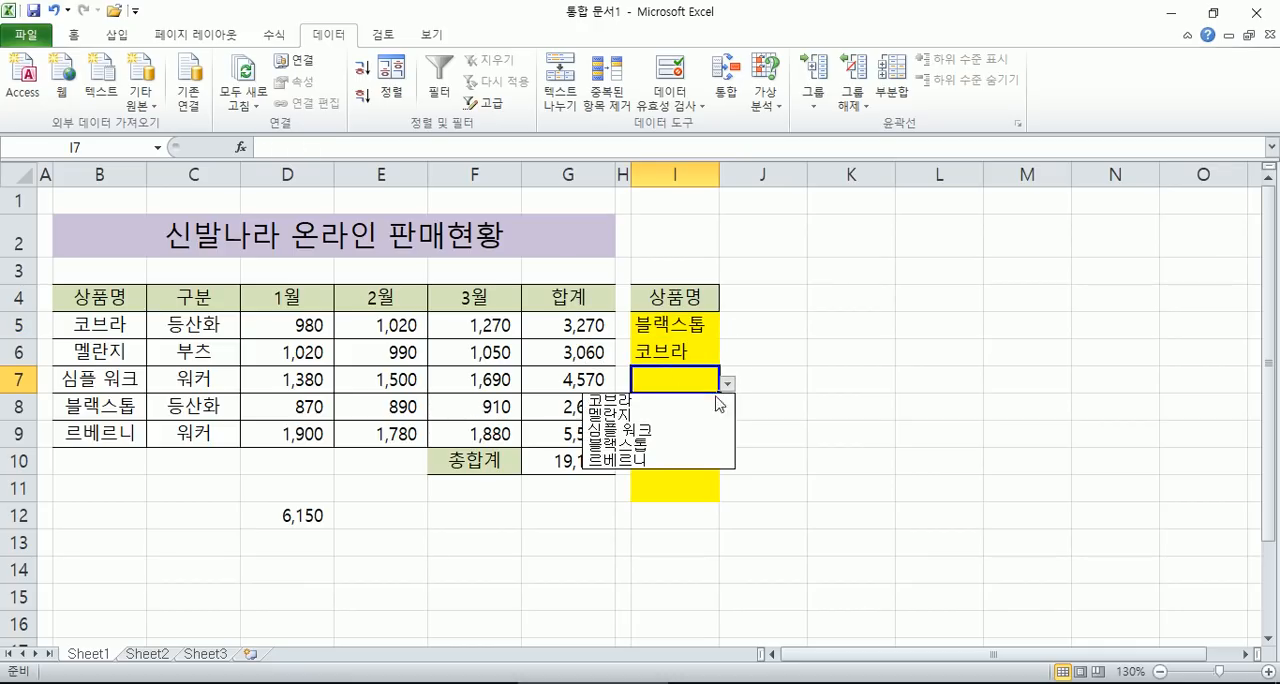
left_click(617, 460)
left_click(674, 410)
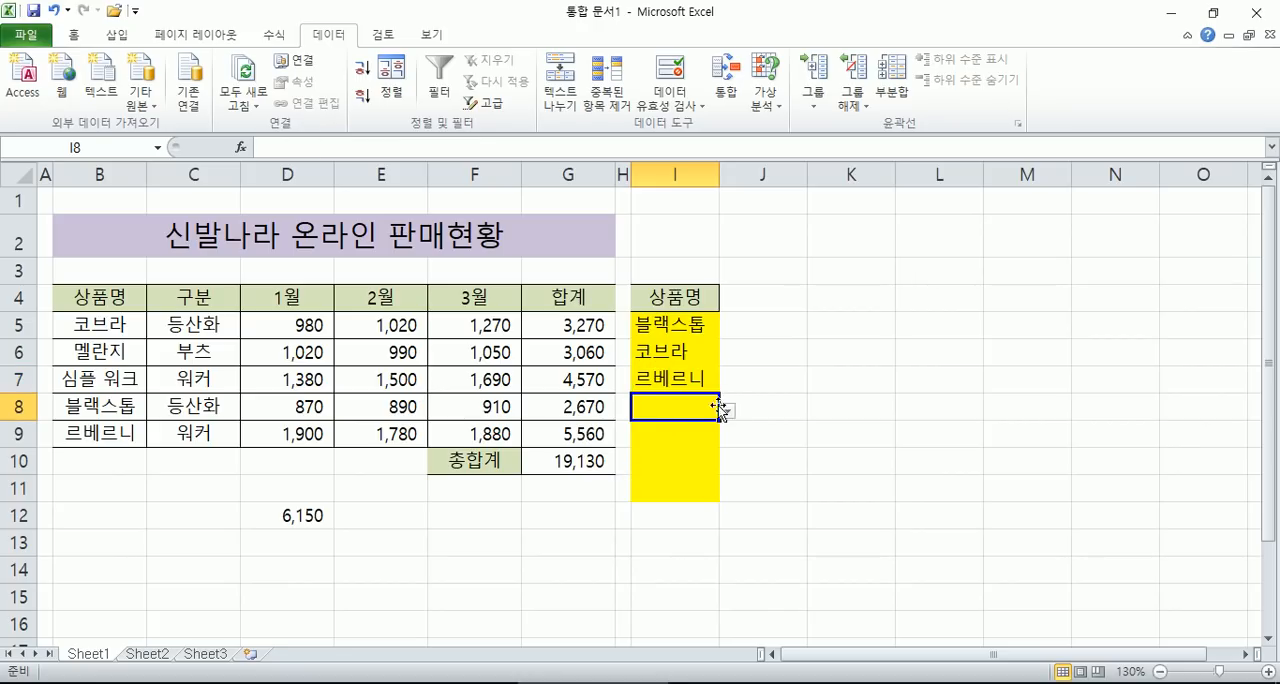
left_click(727, 411)
left_click(644, 462)
- Try entering the unlisted product name 나이키 in I9 to test the validation rule
left_click(667, 436)
type("나이키")
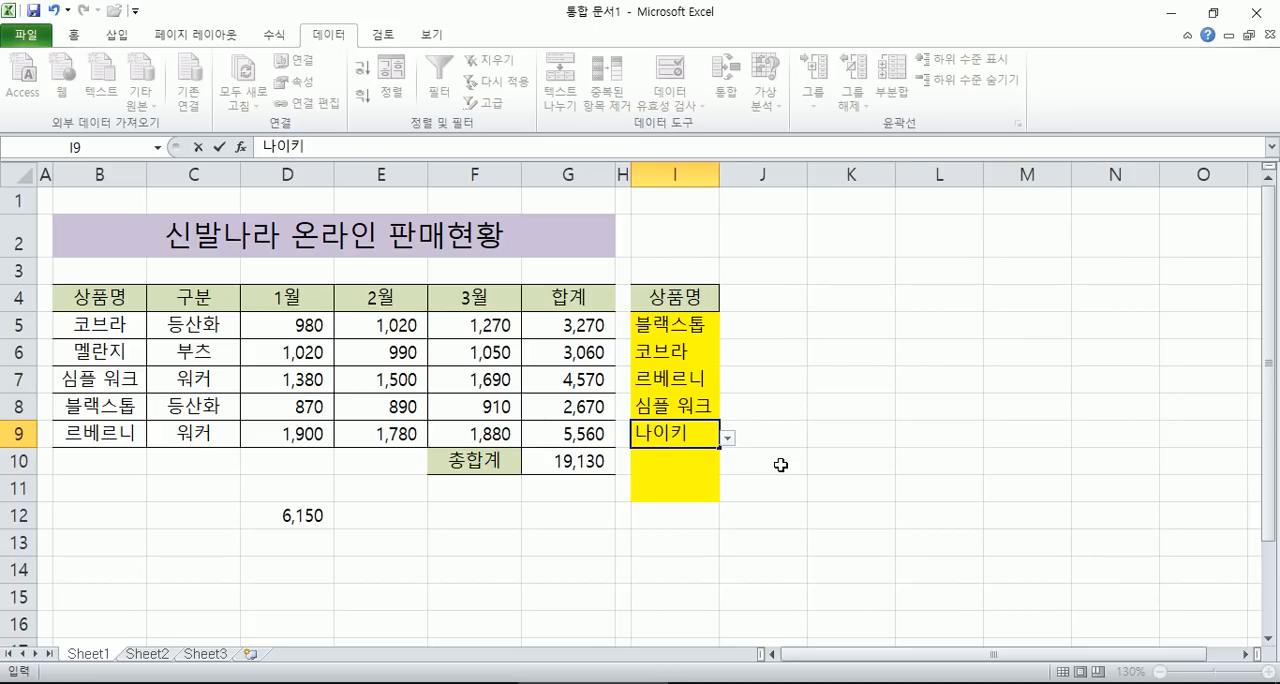
key("Return")
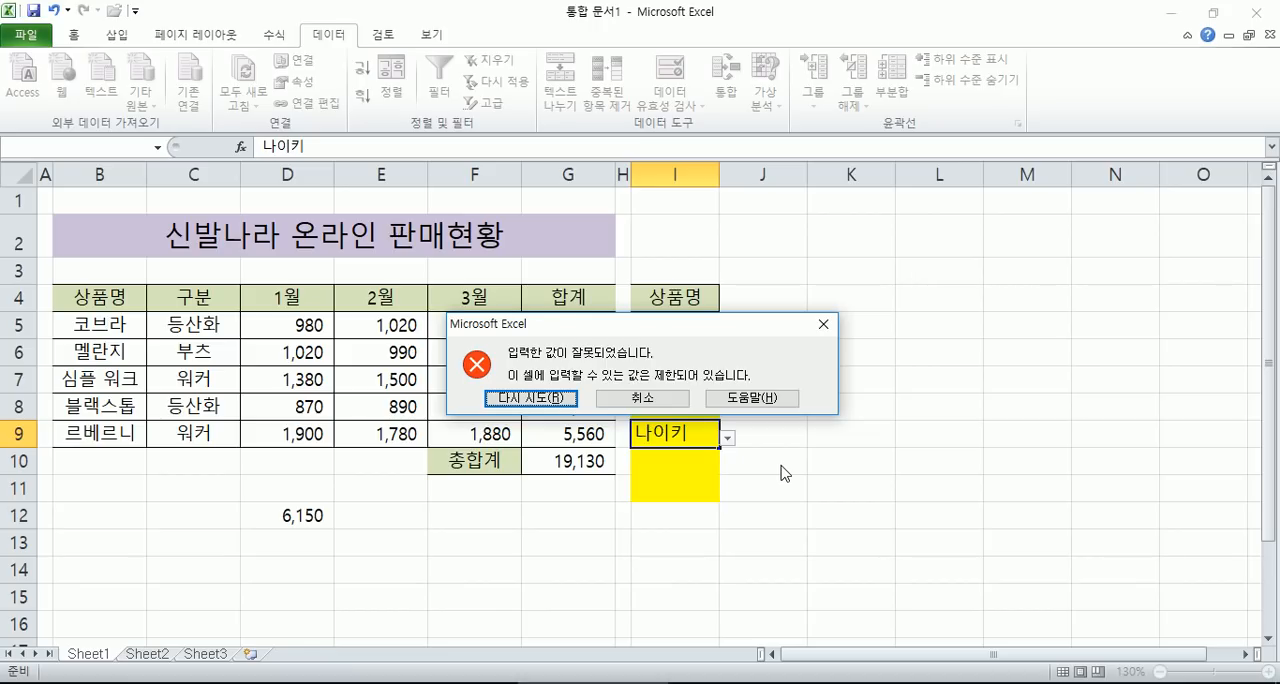
key("Return")
key("Return")
key("Return")
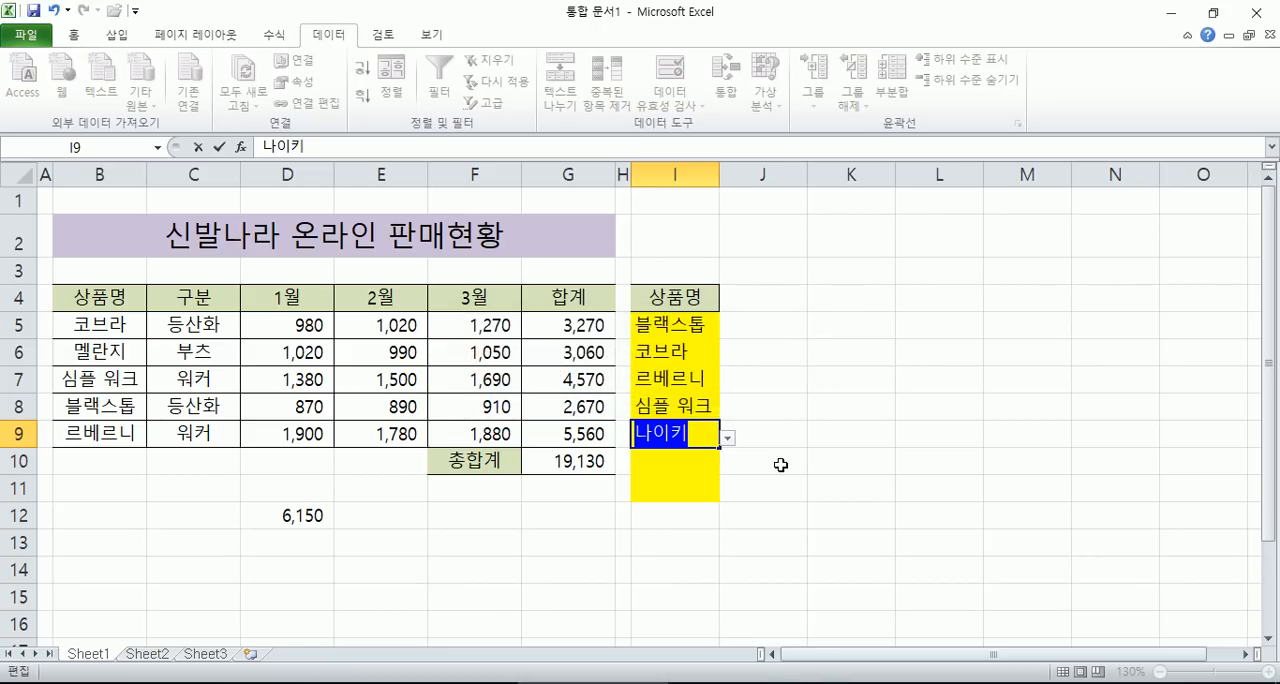
- Try entering the unlisted name 아디다스 in I9, and cancel the entry
type("아디다스")
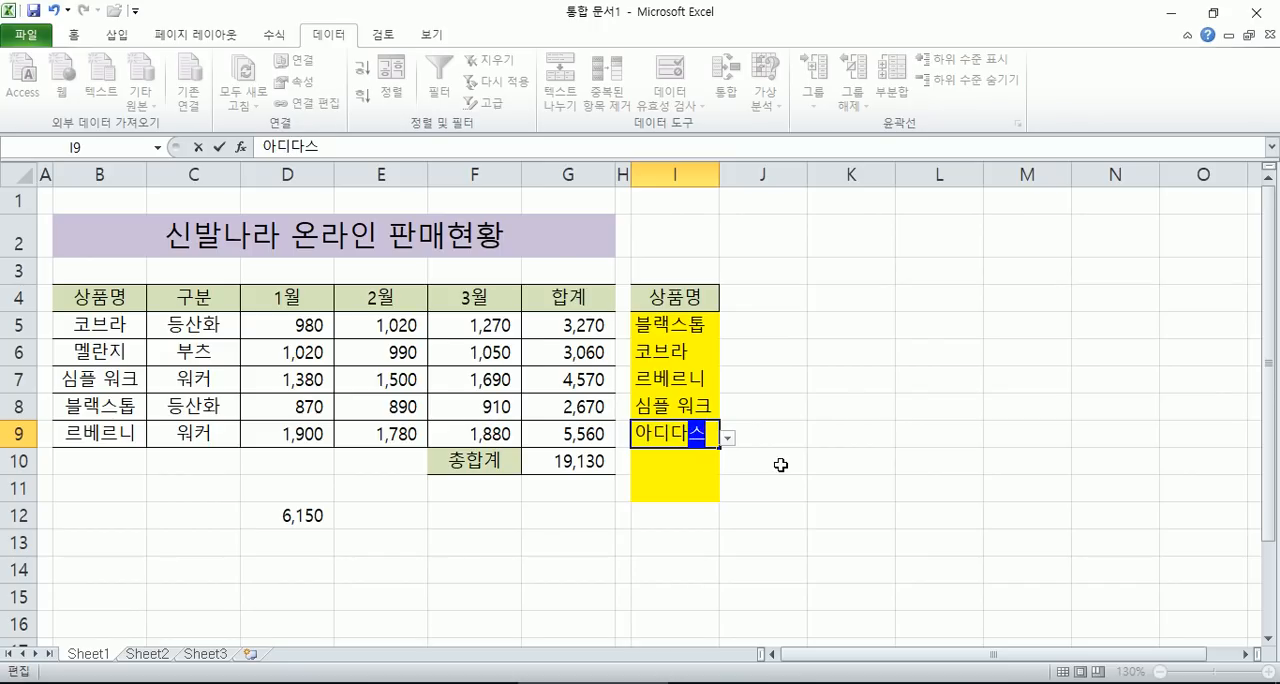
key("Return")
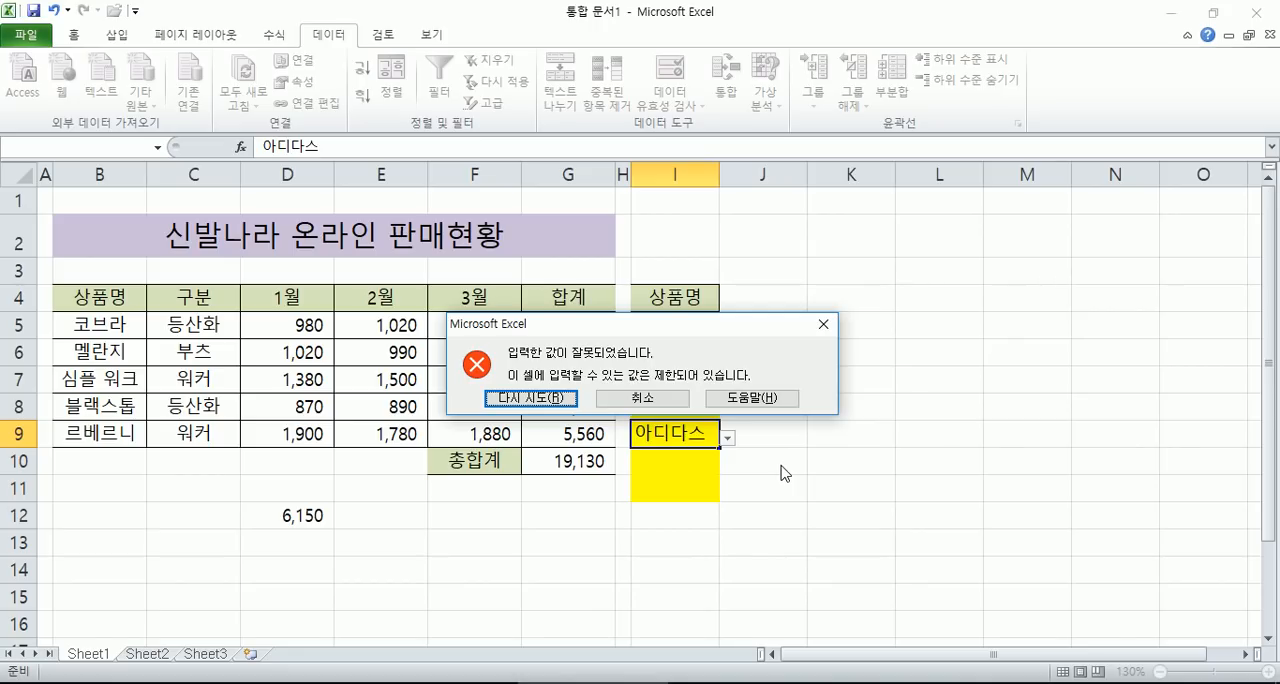
key("Return")
key("Return")
key("Escape")
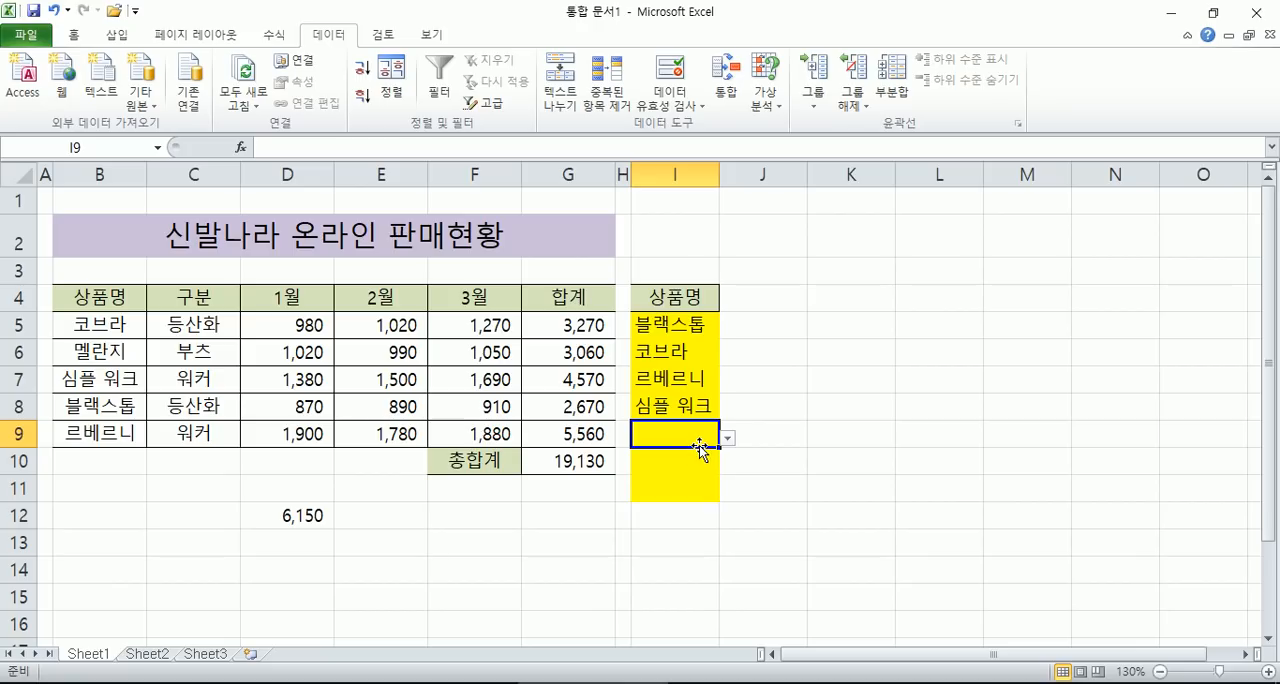
- Enter the header 성별 in cell K4
left_click(858, 300)
type("성별")
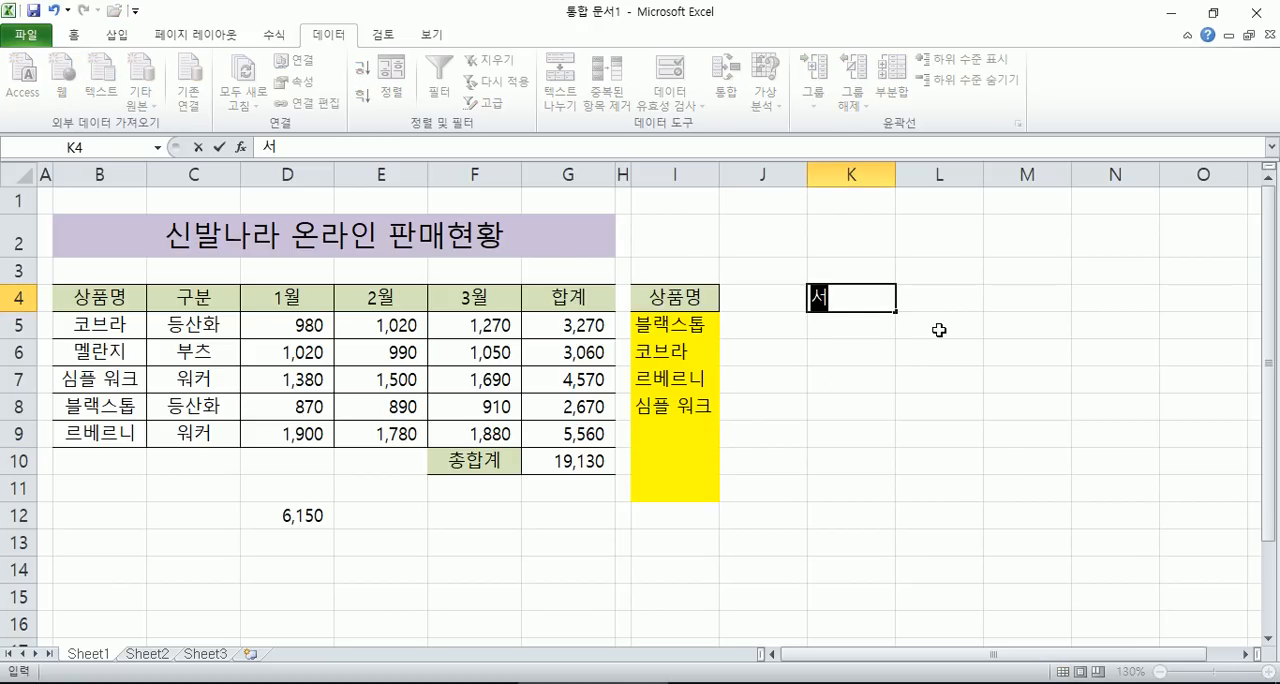
key("Return")
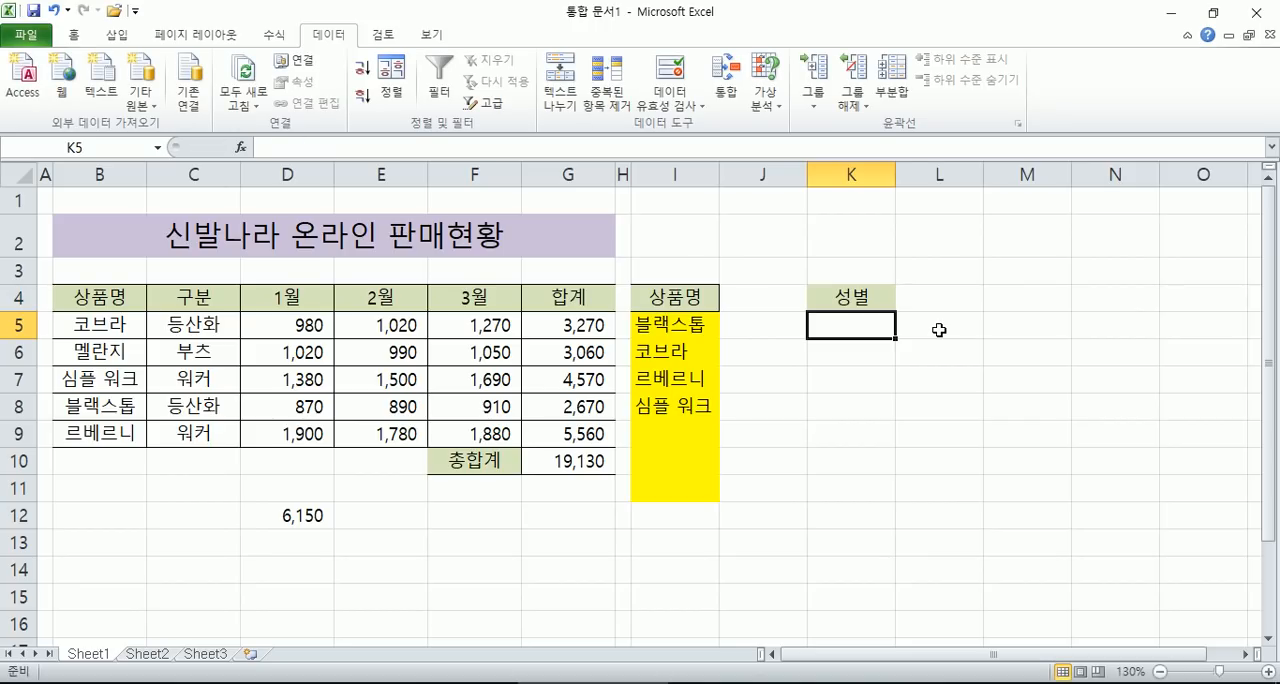
- Enter the sample values 남, 남자 and 남성 in K5:K7 below the 성별 header
type("남")
key("Return")
type("남자")
key("Return")
type("남성")
key("Return")
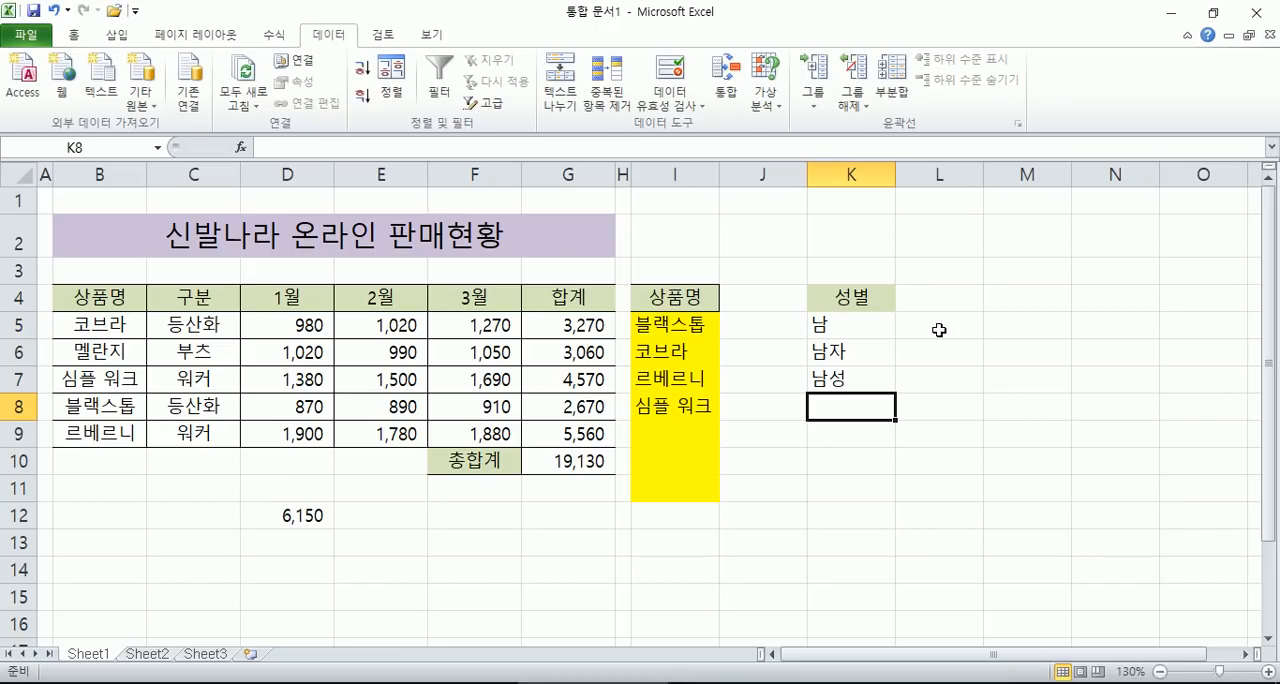
- Cancel the trial entry 수컷 in K8 and clear the sample gender values in K5:K8
type("수컷")
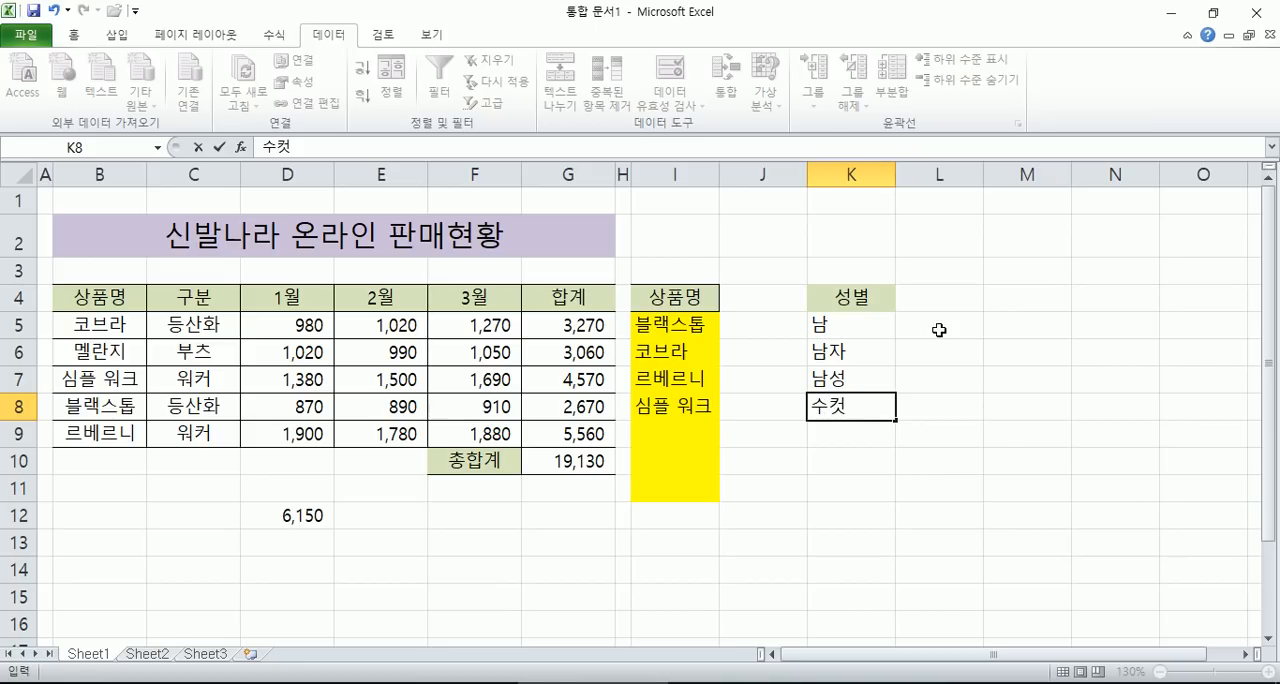
key("Escape")
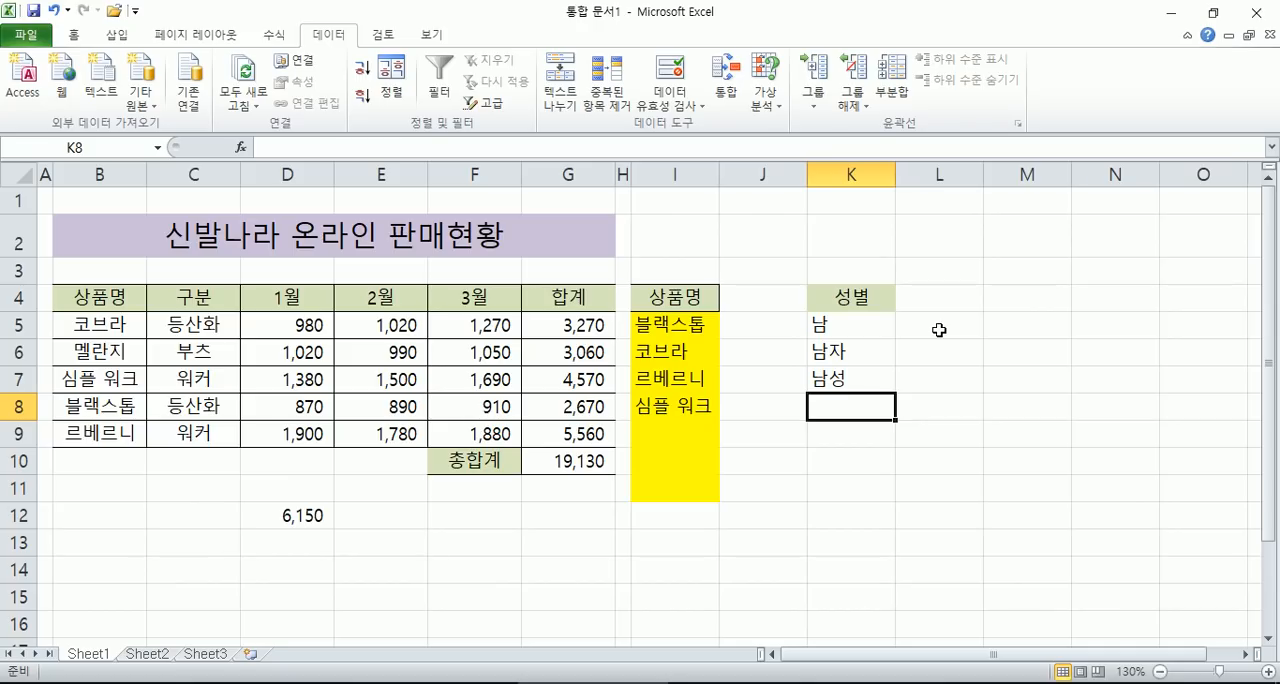
left_click_drag(849, 334, 847, 402)
key("Delete")
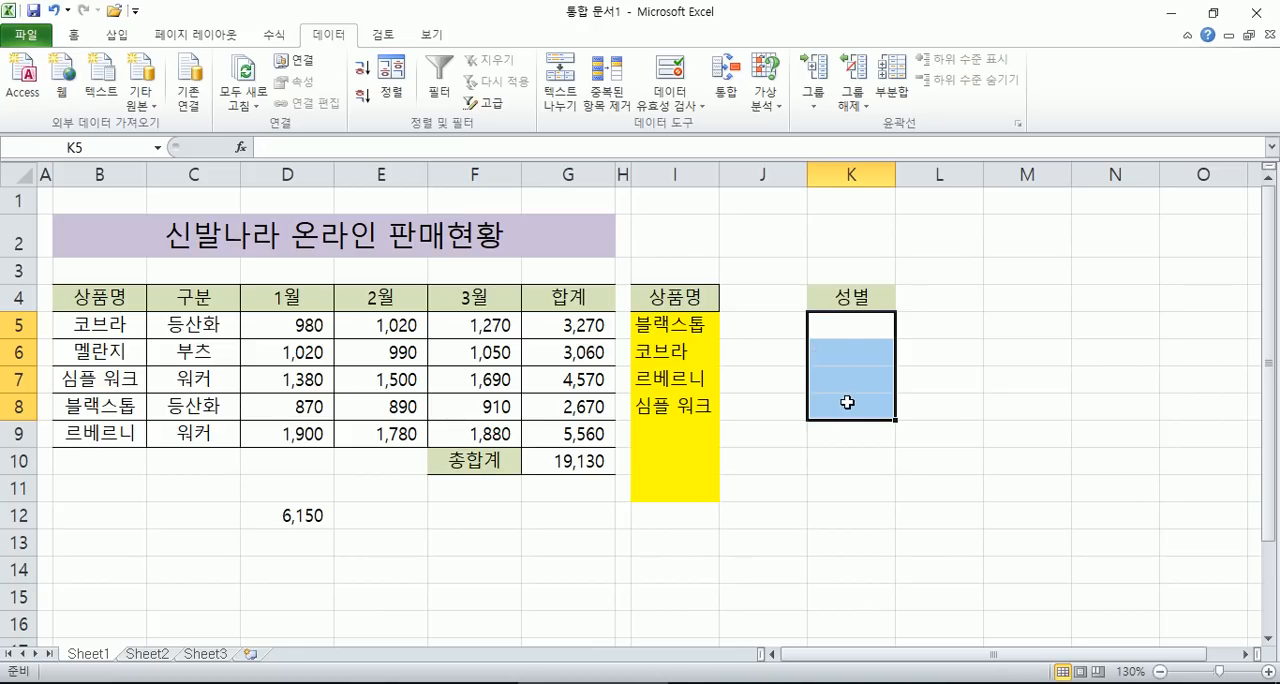
- Apply list data validation to K5:K11 with the source values 여성,남성
left_click_drag(843, 334, 848, 490)
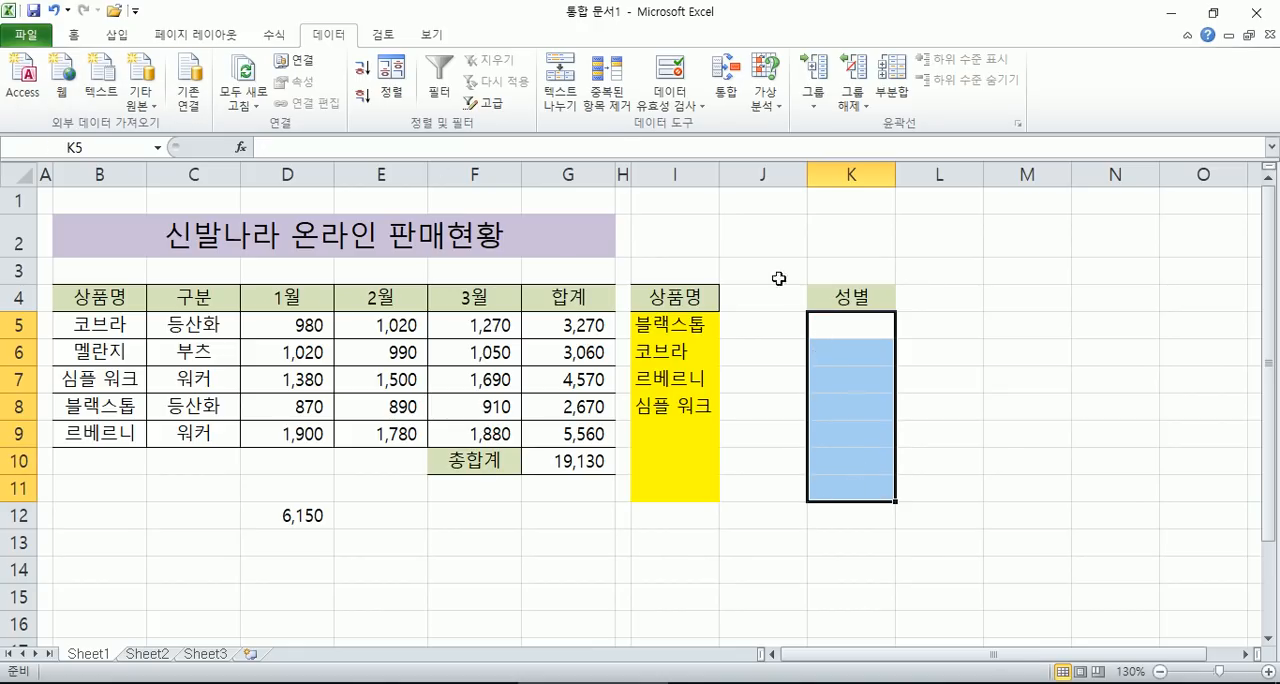
left_click(672, 104)
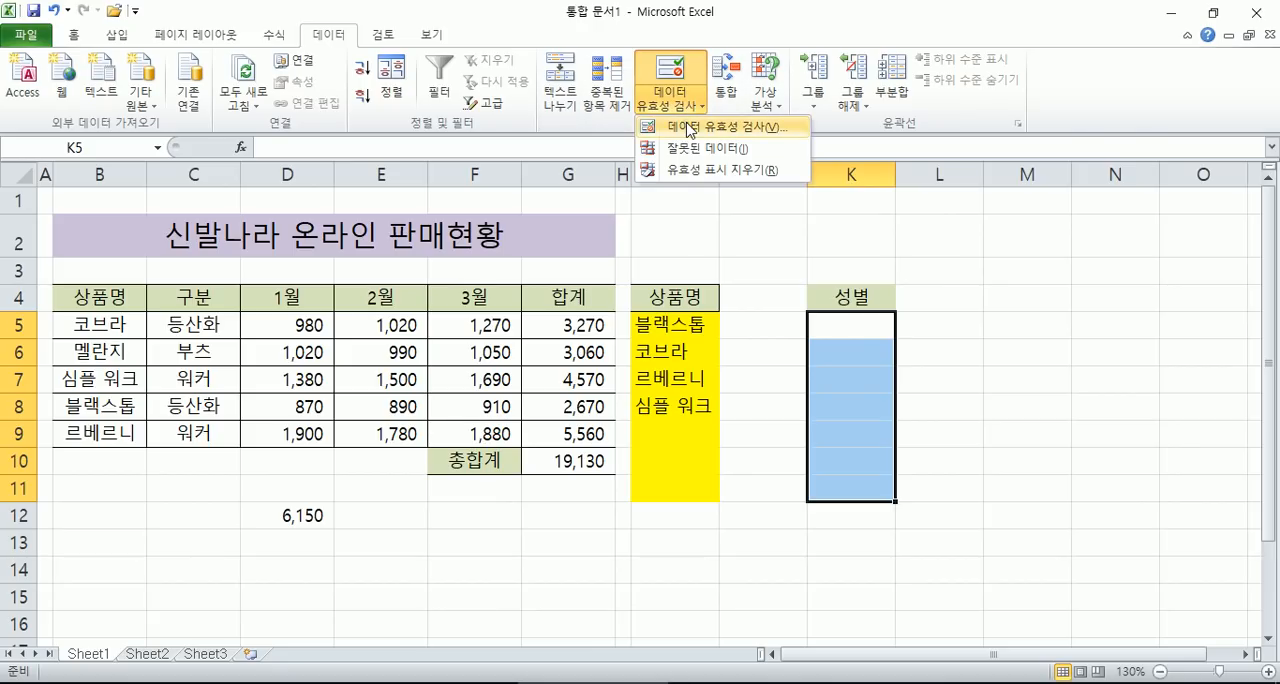
left_click(686, 128)
left_click_drag(848, 150, 993, 160)
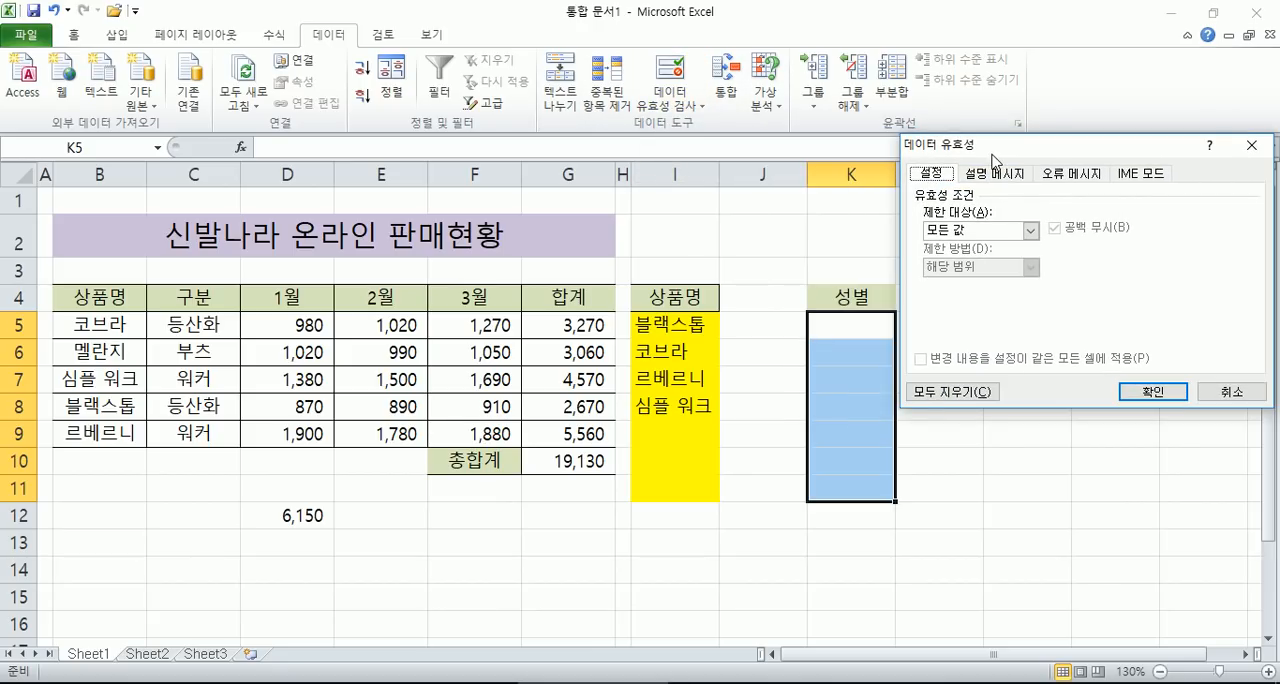
left_click(970, 232)
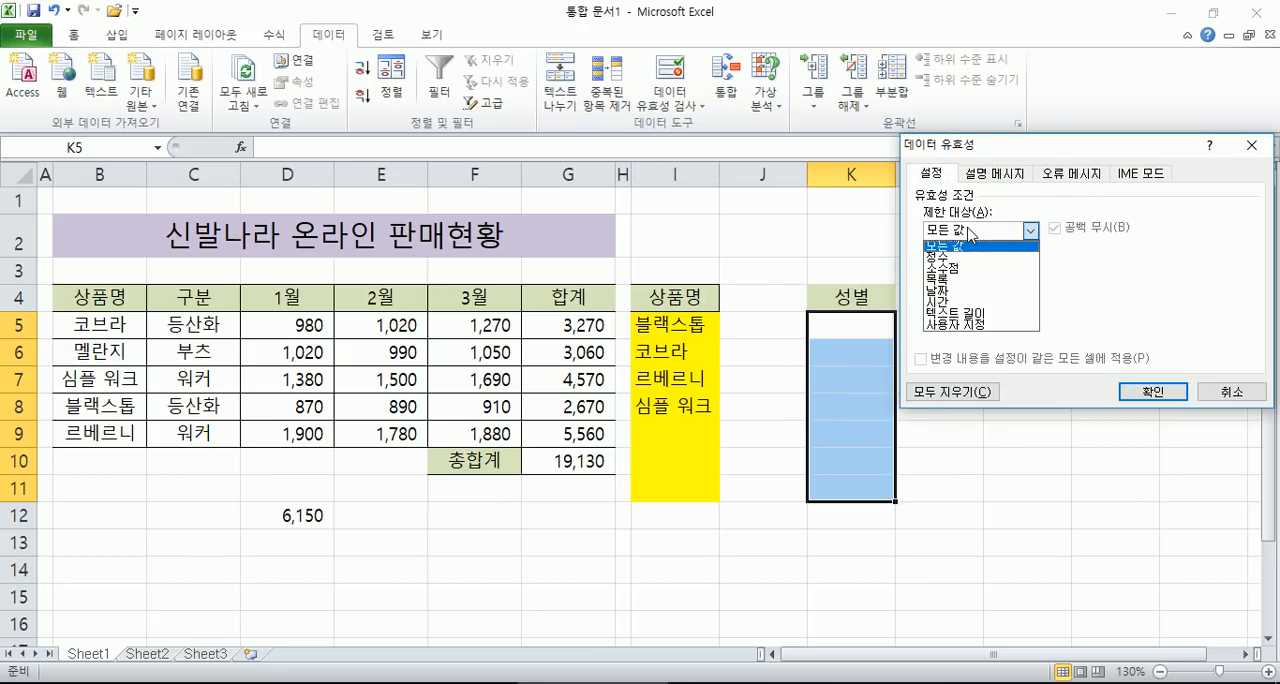
left_click(950, 282)
left_click(950, 302)
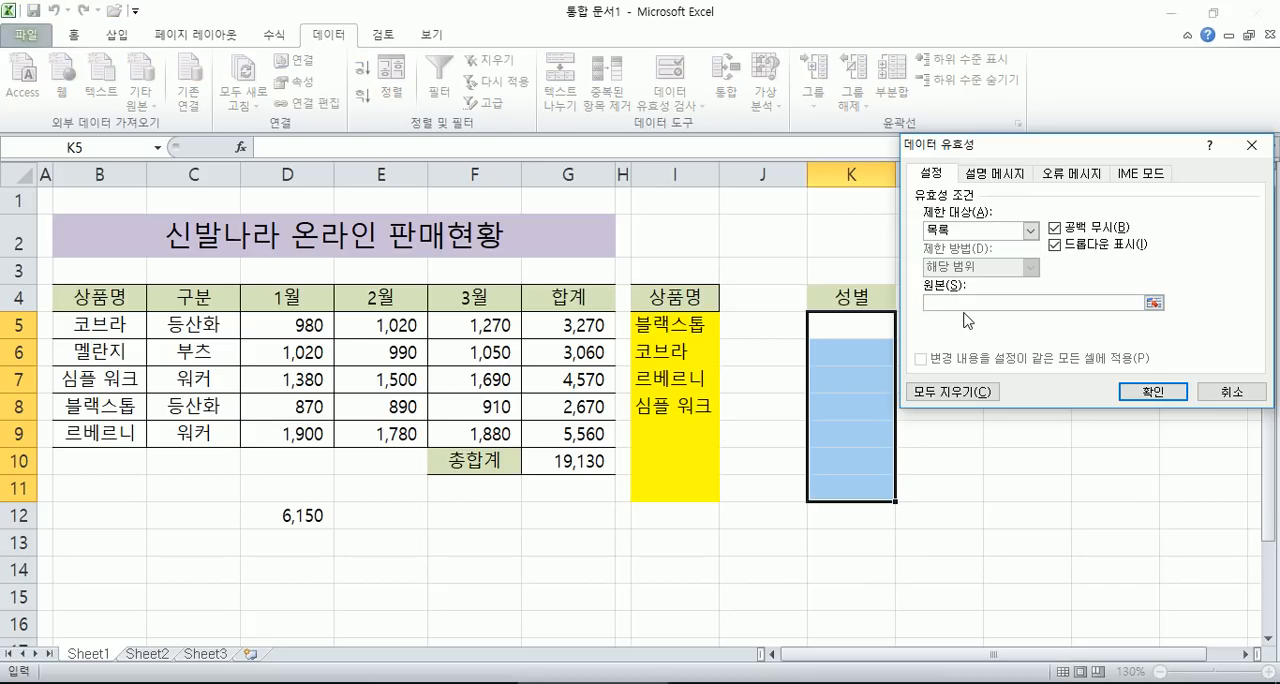
type("여성,남성")
left_click(1153, 392)
- Choose 남성 for K5 and 여성 for K6 from the validation list
left_click(858, 328)
left_click(903, 333)
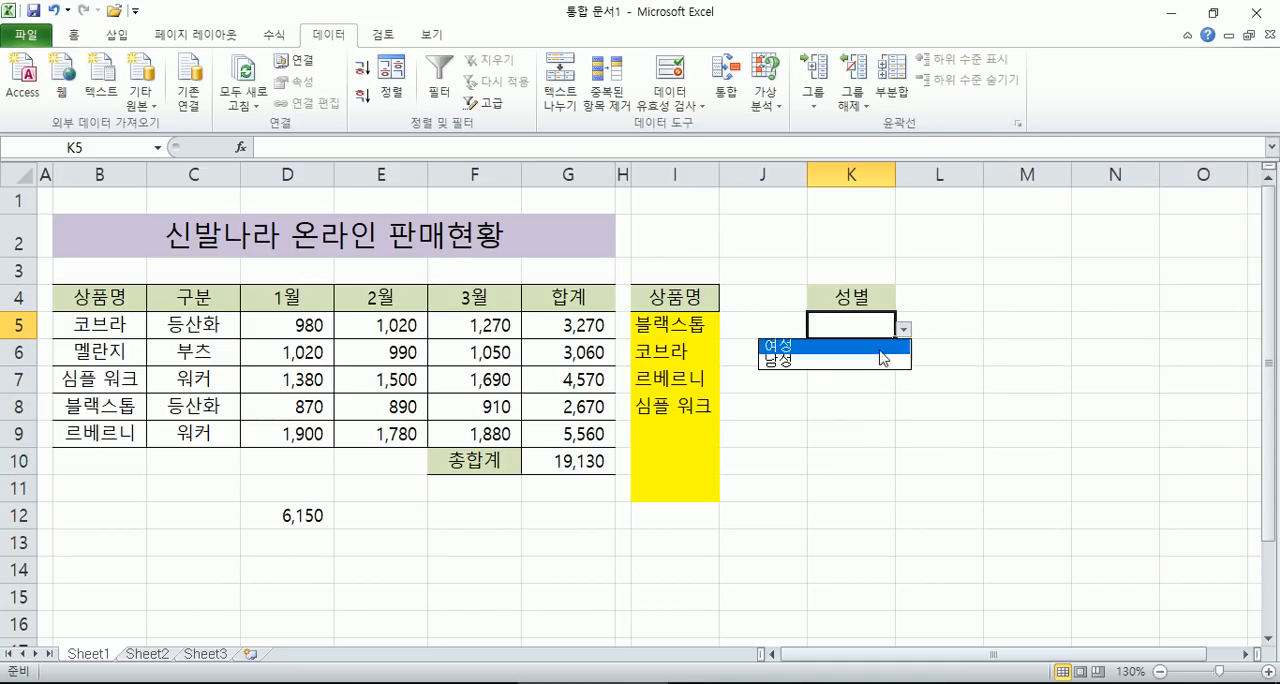
left_click(860, 359)
left_click(863, 357)
left_click(903, 357)
left_click(865, 368)
- Try entering the unlisted value 여자 in K7, and cancel the entry
left_click(856, 384)
type("여자")
key("Return")
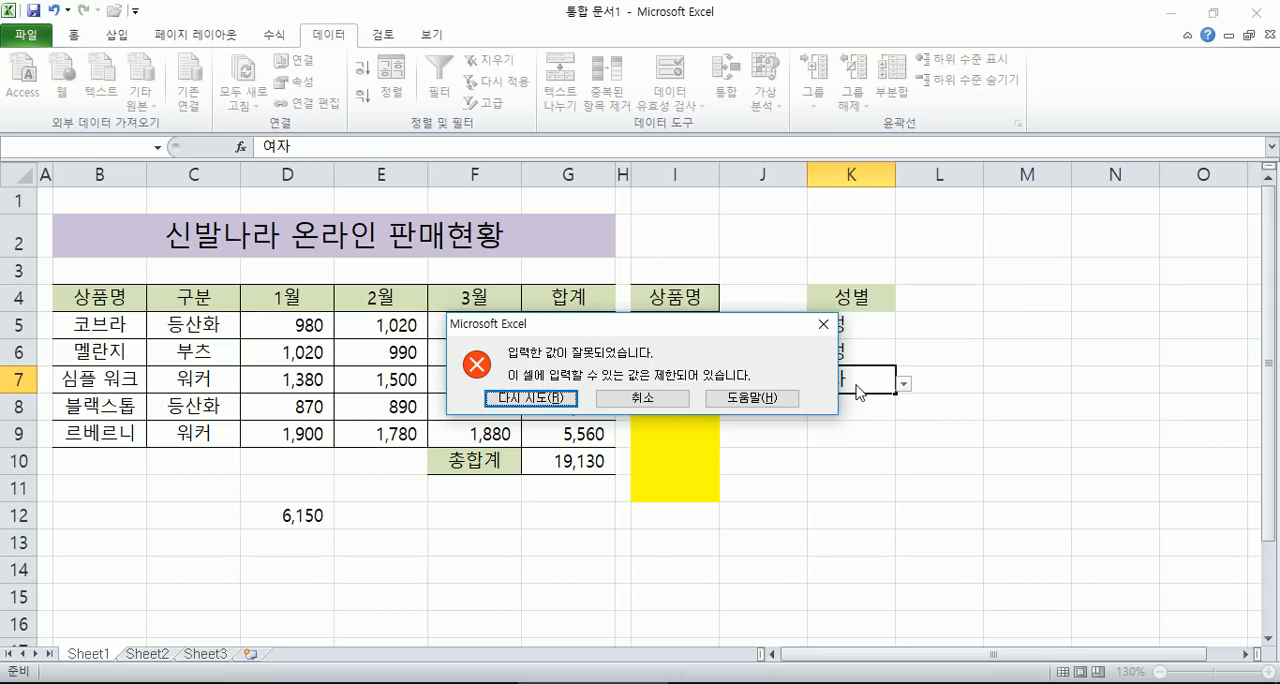
key("Escape")
type("여자")
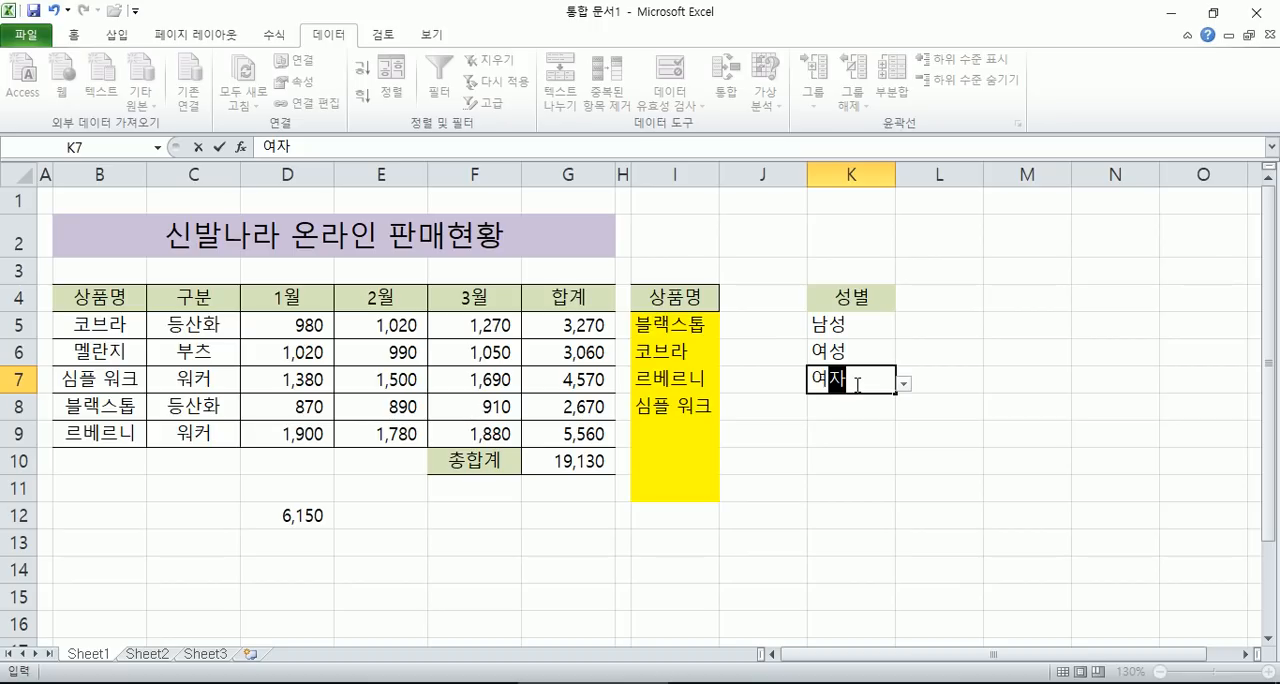
key("Escape")
- Change the product name in I5 to 심플 워크 using its validation list
left_click(702, 324)
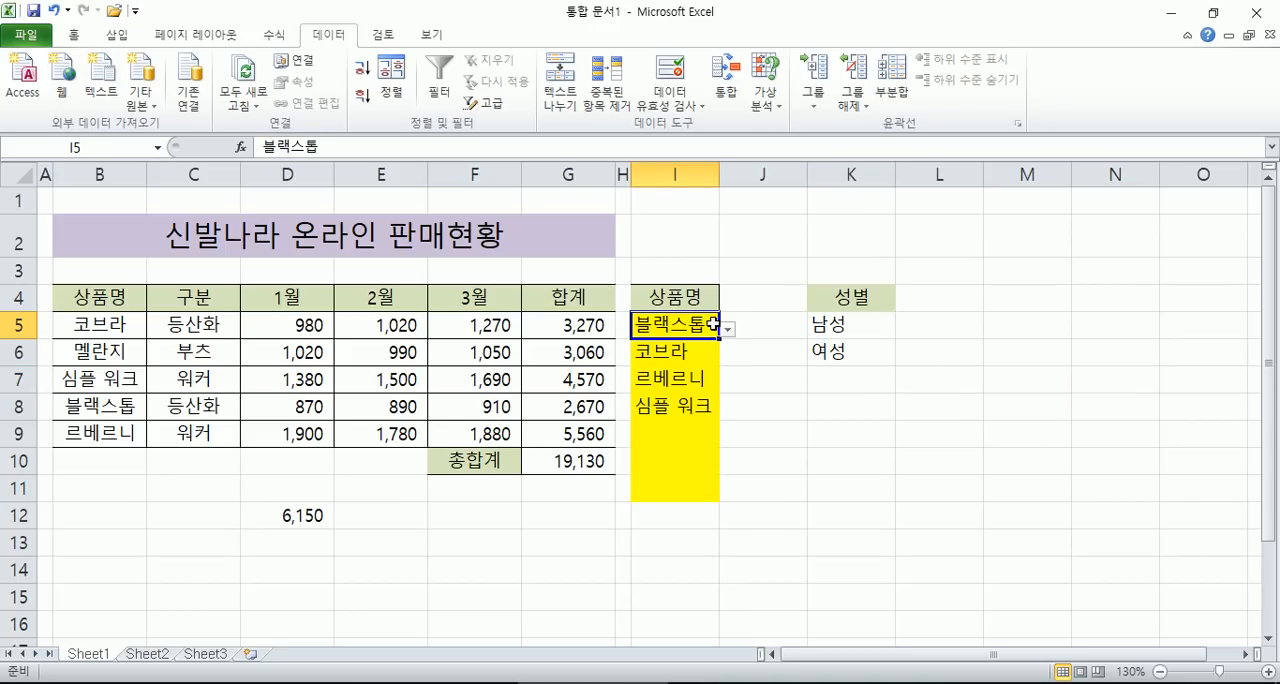
left_click(728, 330)
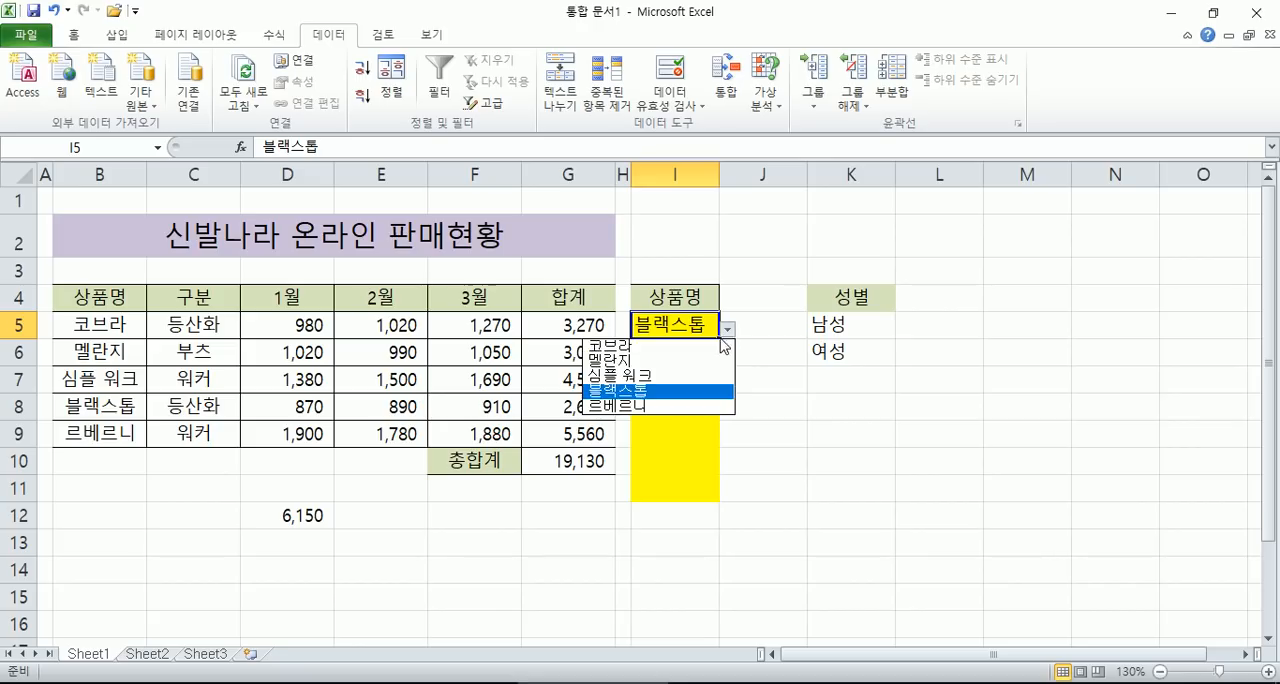
left_click(680, 370)
left_click(724, 325)
left_click(706, 328)
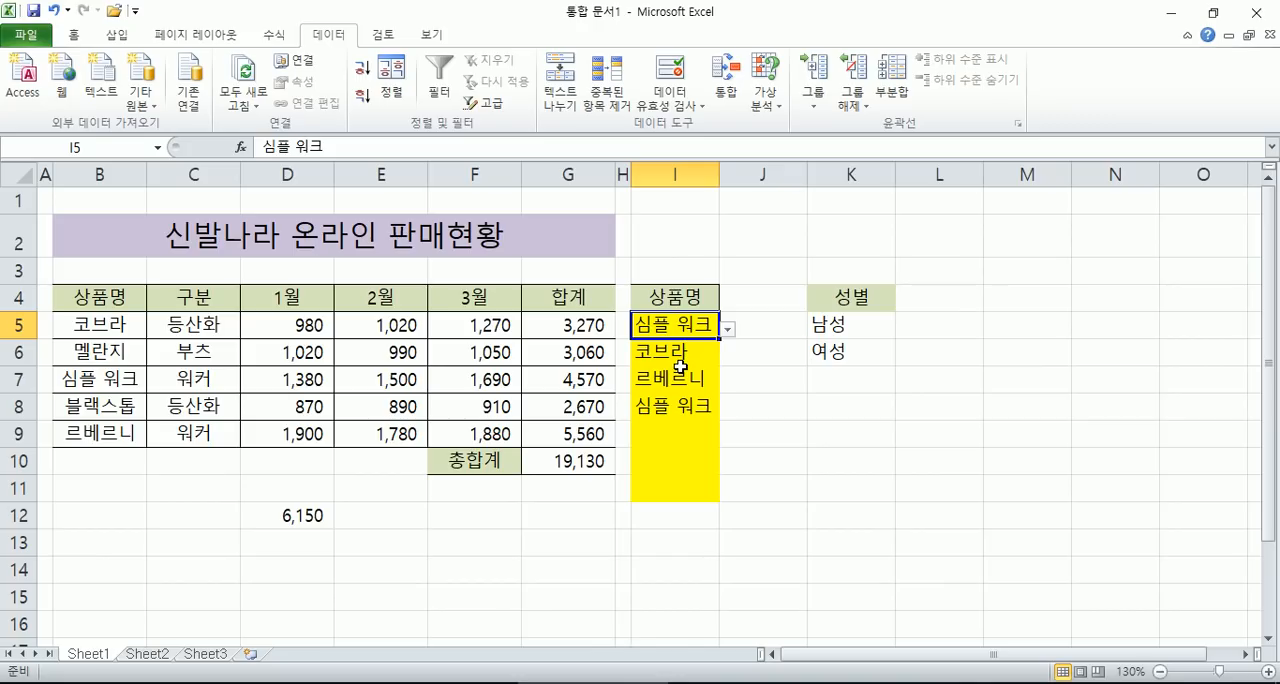
left_click(664, 438)
- Select the January to March sales row by row for the products 코브라 through 블랙스톱
left_click_drag(287, 328, 448, 334)
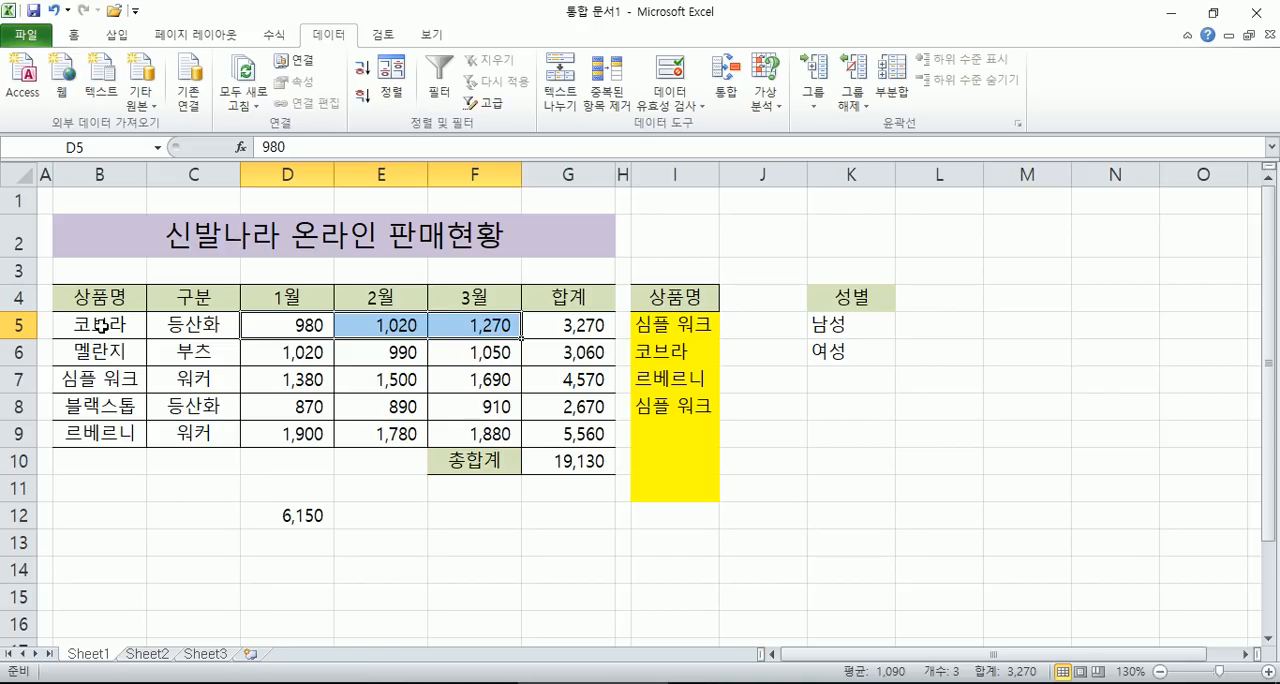
left_click(289, 350)
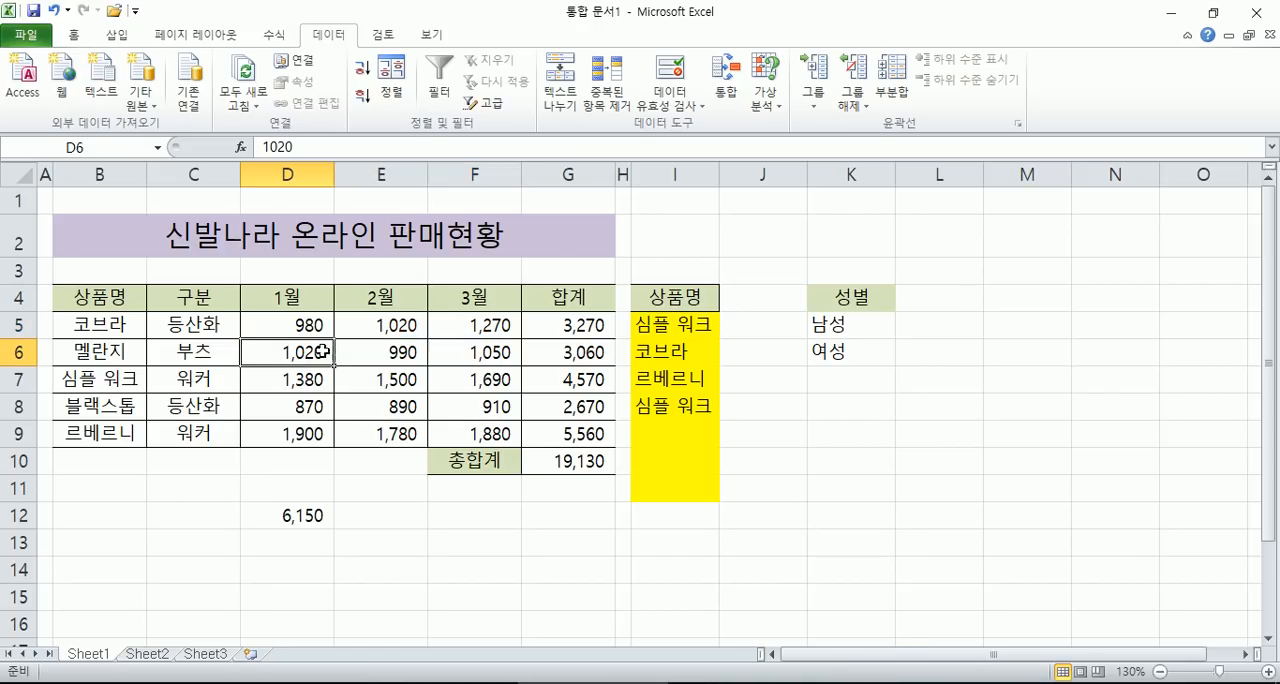
left_click_drag(289, 350, 446, 352)
left_click_drag(258, 378, 461, 380)
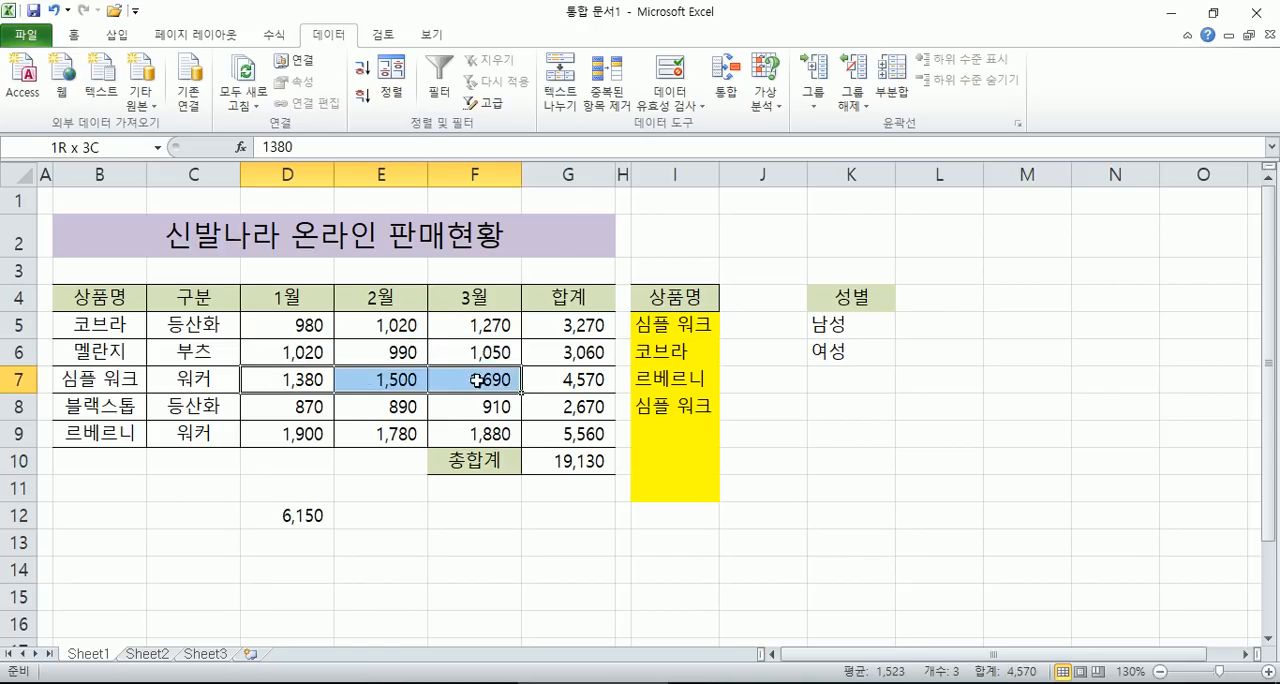
left_click_drag(260, 404, 469, 406)
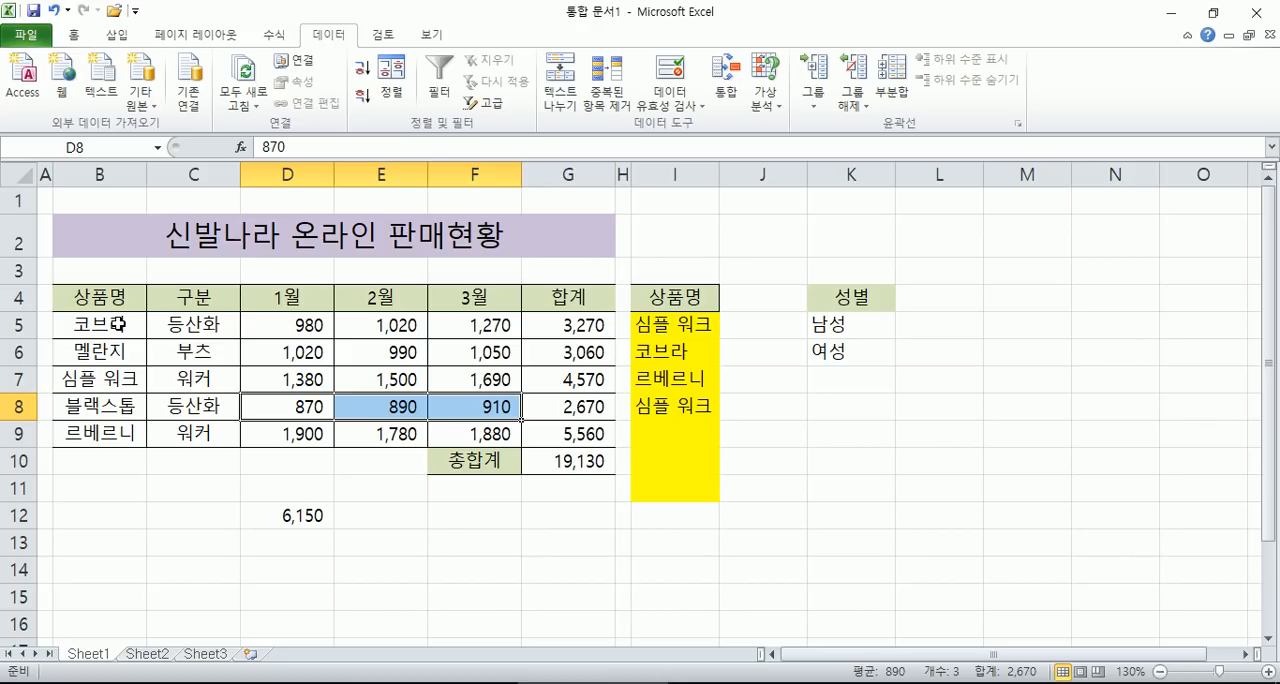
- Delete the 구분 column (column C) from the sales table
left_click(193, 174)
right_click(200, 175)
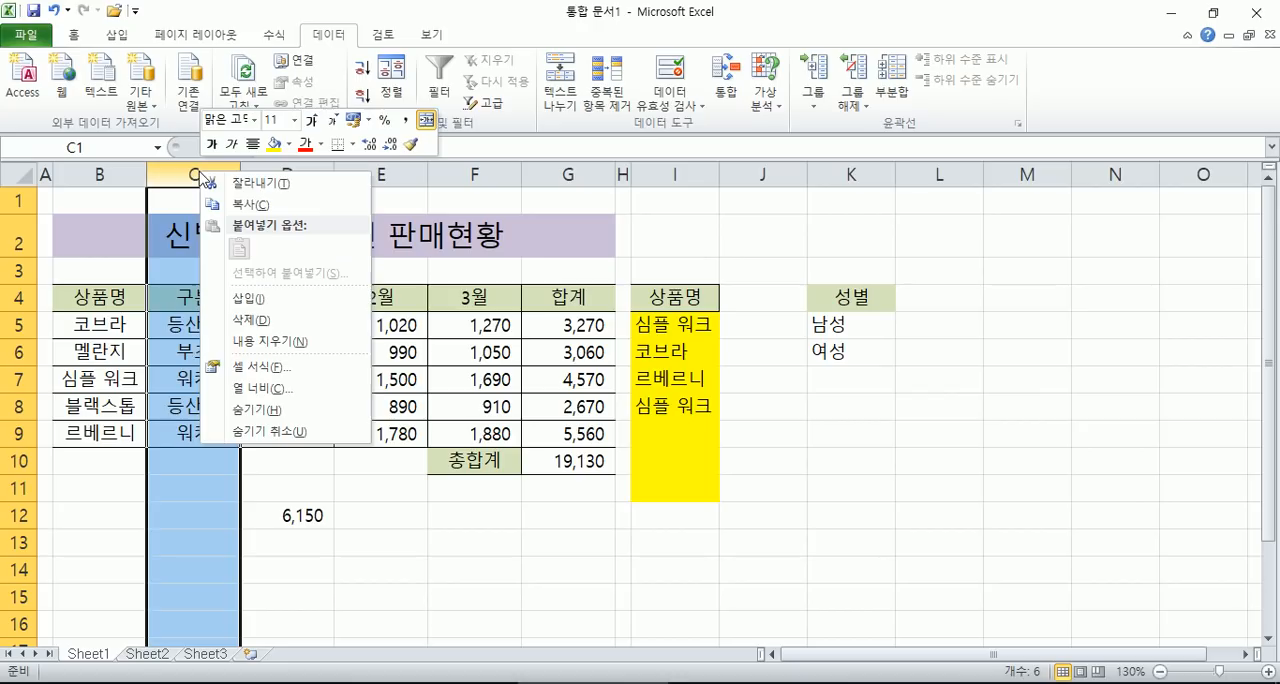
left_click(252, 320)
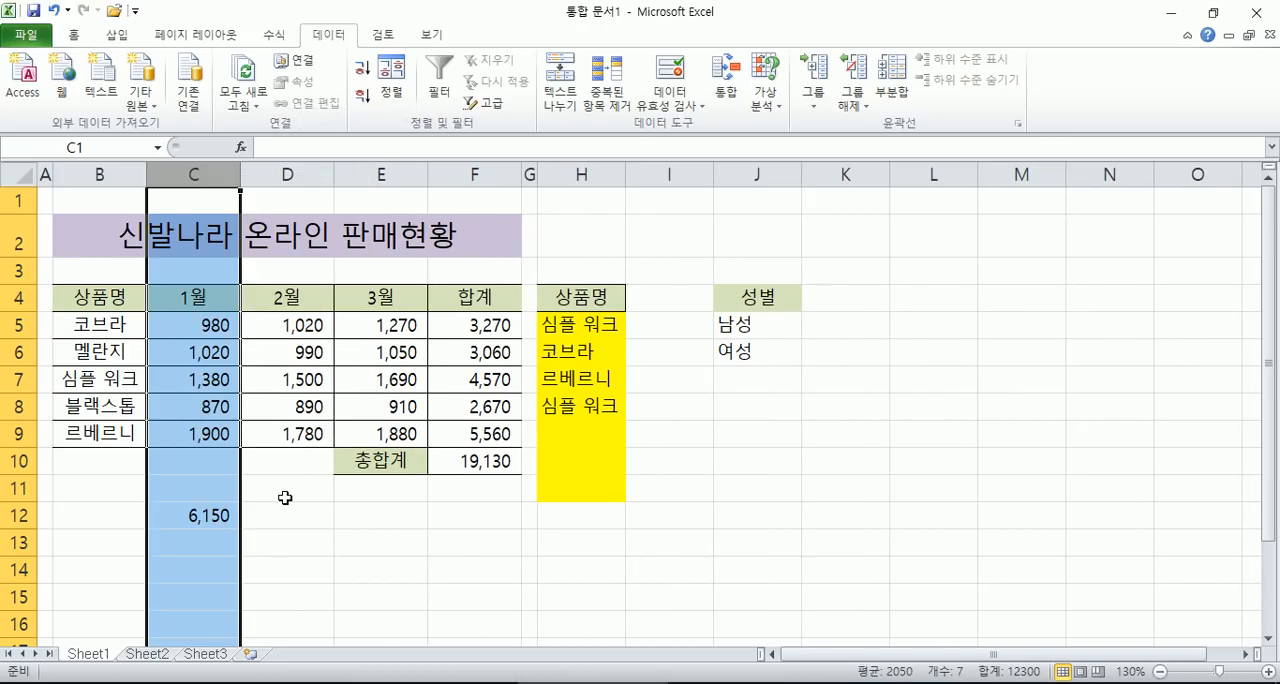
- Create range names from B4:E9 using the top row and left column, replacing the existing 상품명 definition
left_click_drag(94, 306, 373, 429)
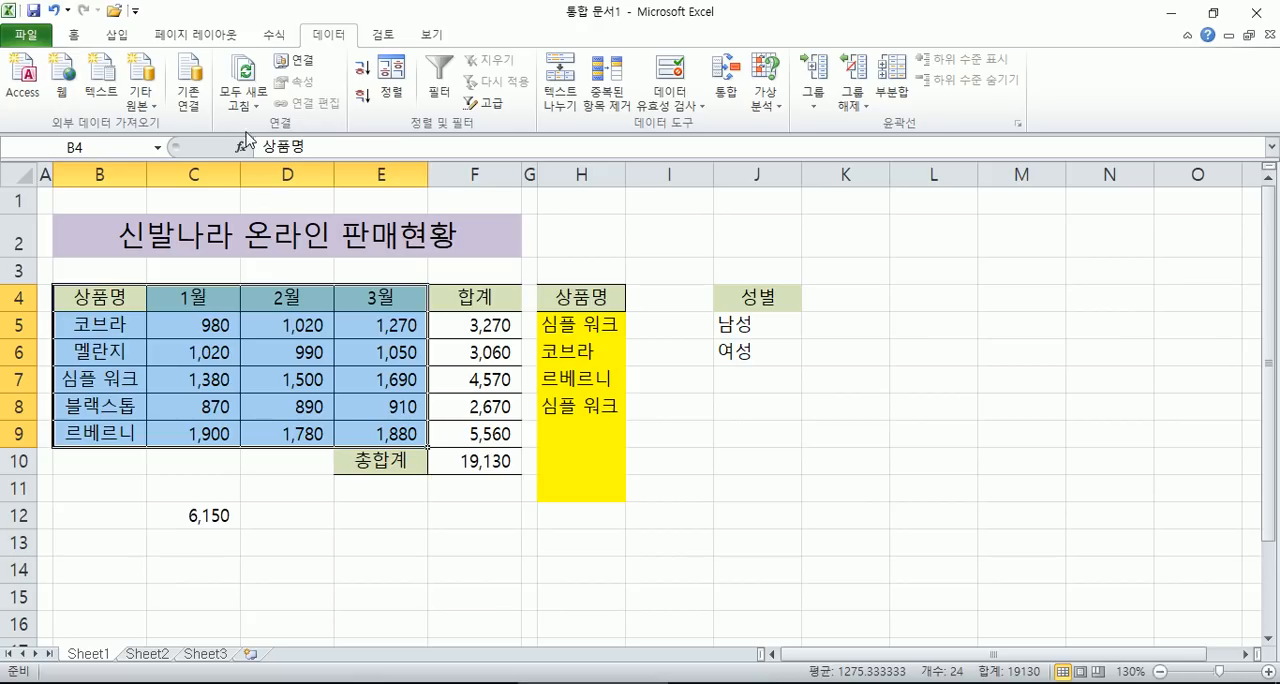
left_click(73, 34)
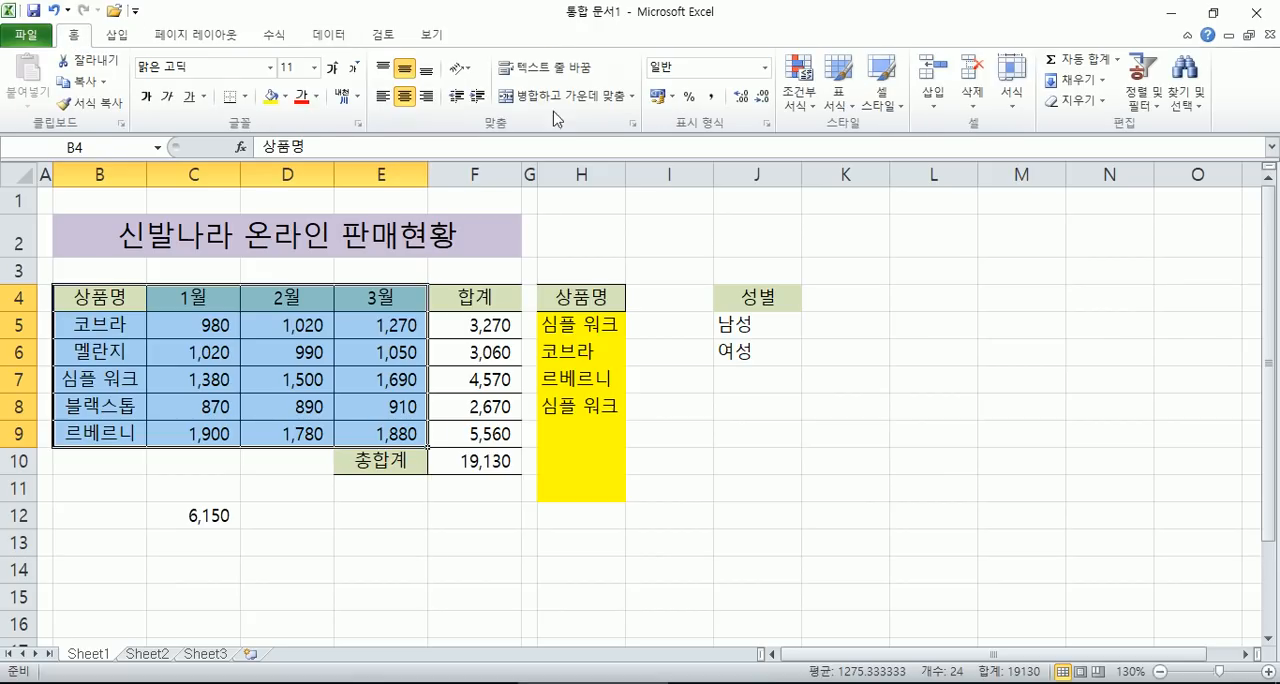
left_click(275, 37)
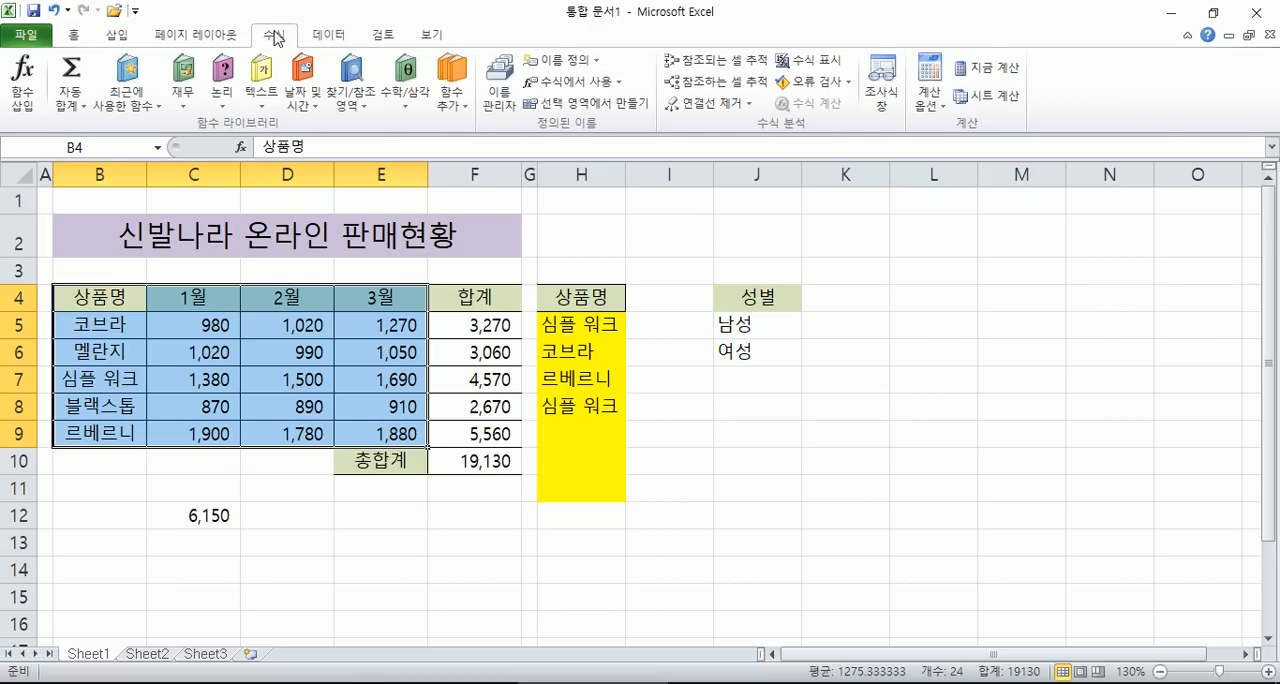
left_click(566, 110)
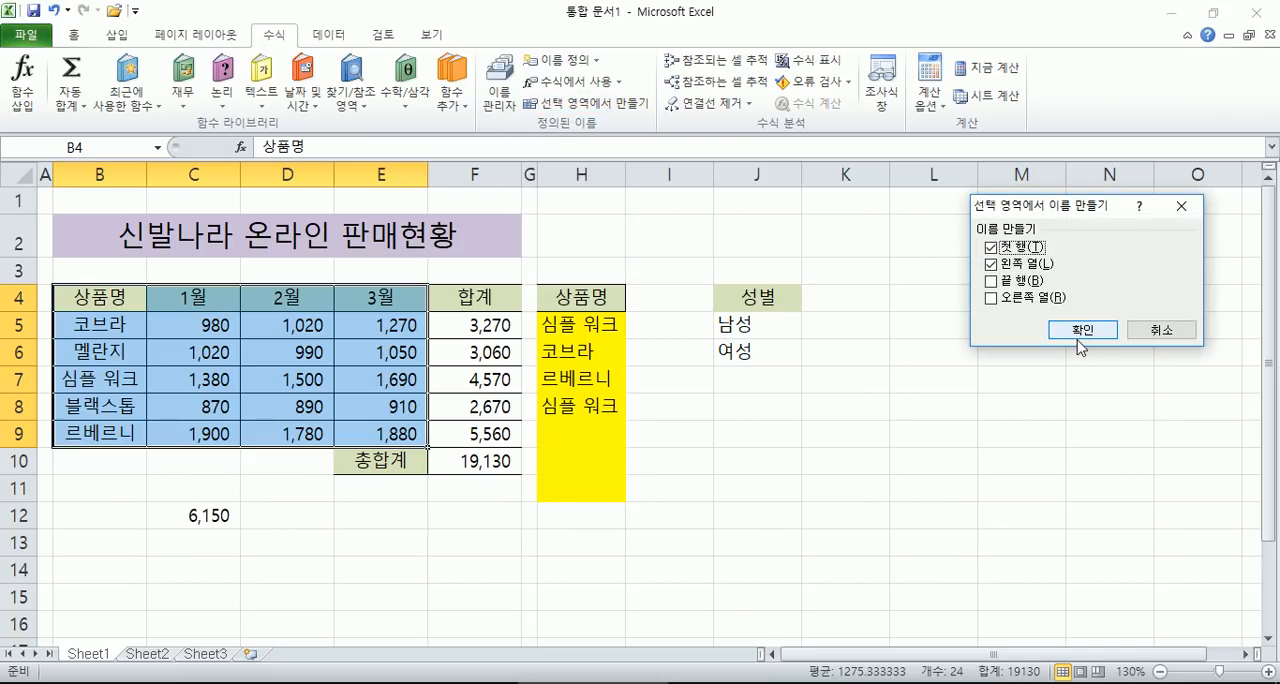
left_click(993, 266)
left_click(1083, 329)
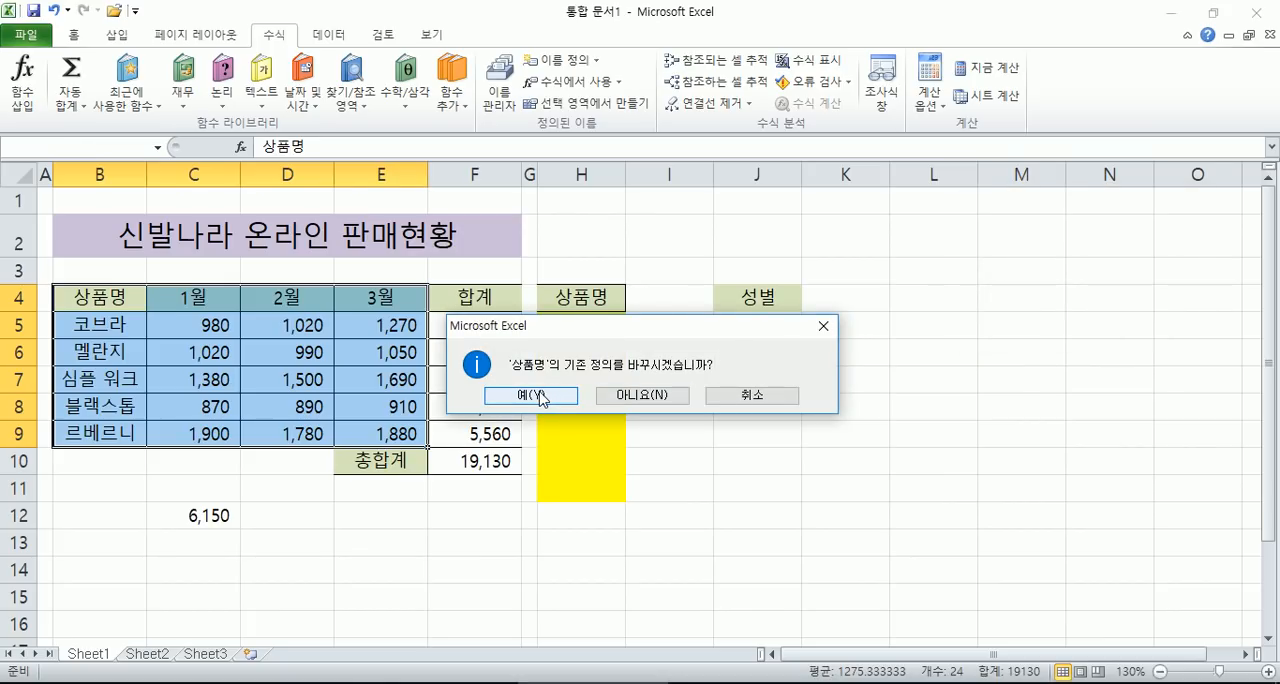
left_click(541, 396)
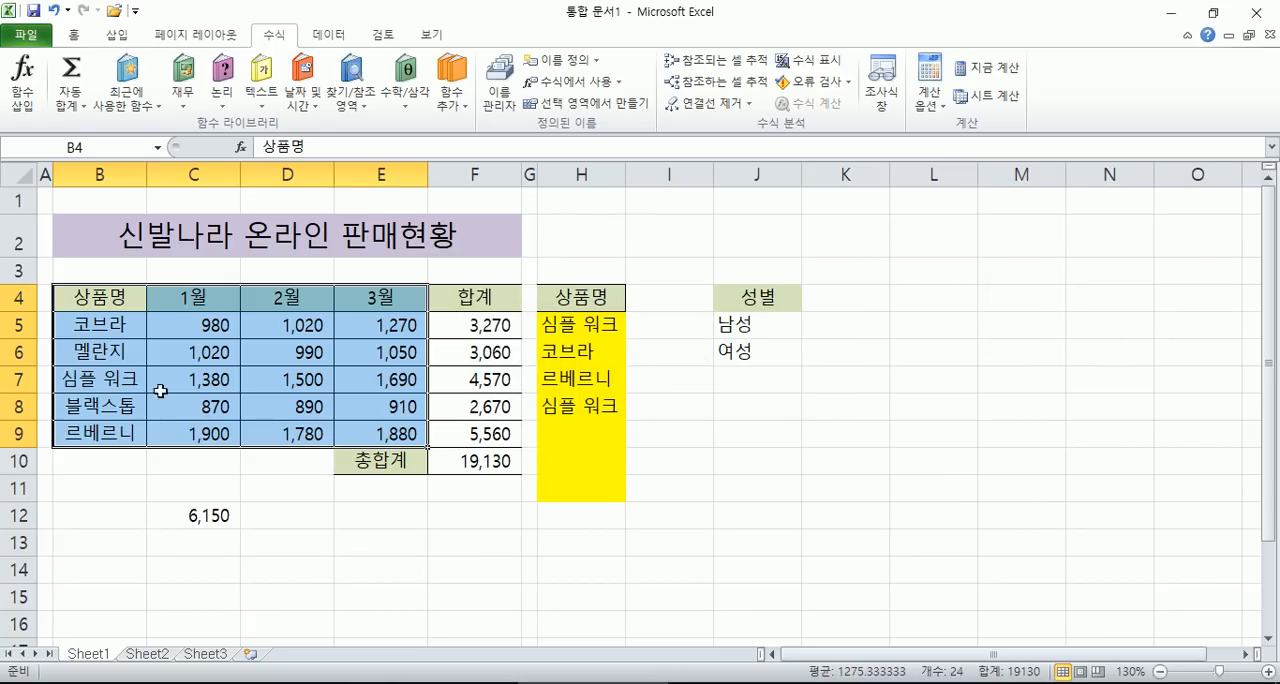
- Go to the named range 상품명 and compare it with the product names in B5:B9
left_click_drag(100, 326, 88, 432)
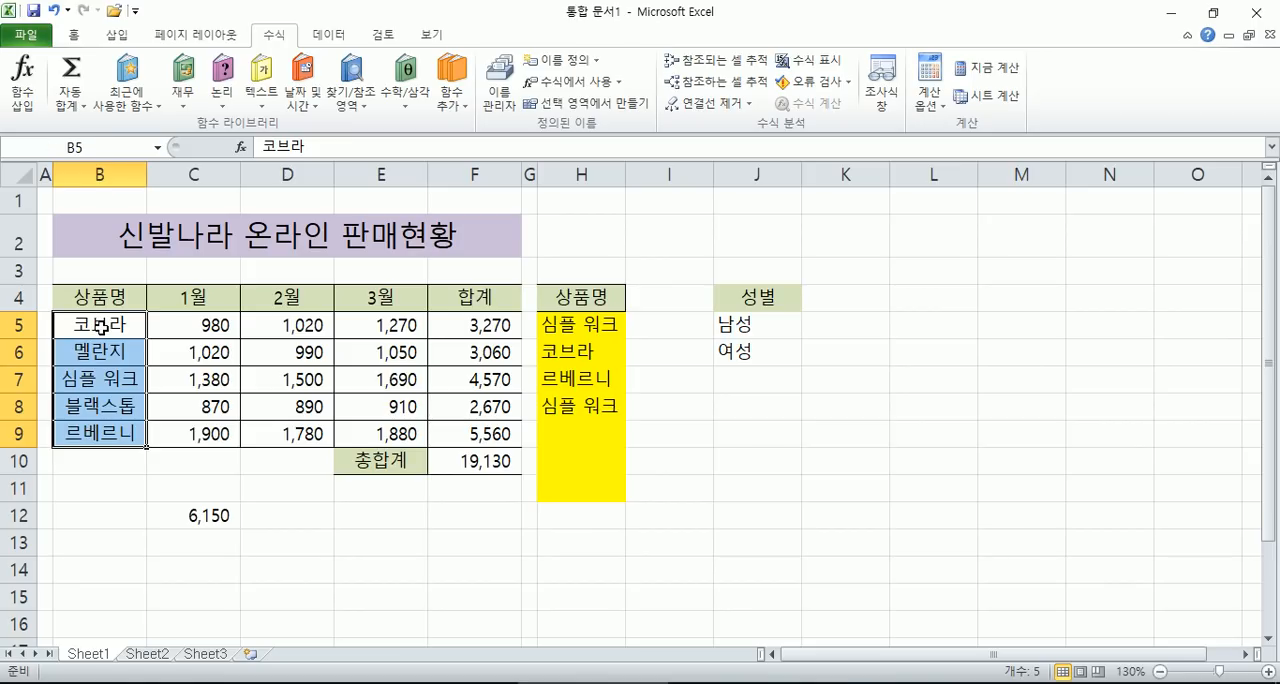
left_click(100, 297)
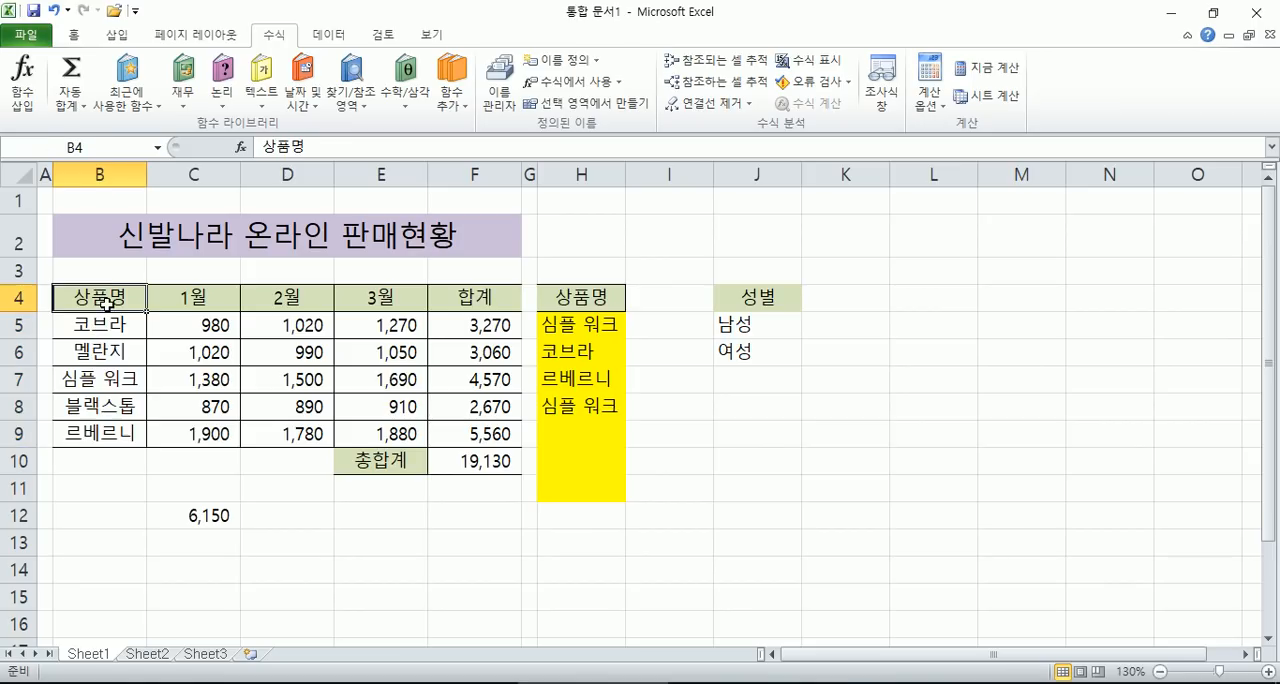
left_click(157, 147)
left_click(45, 284)
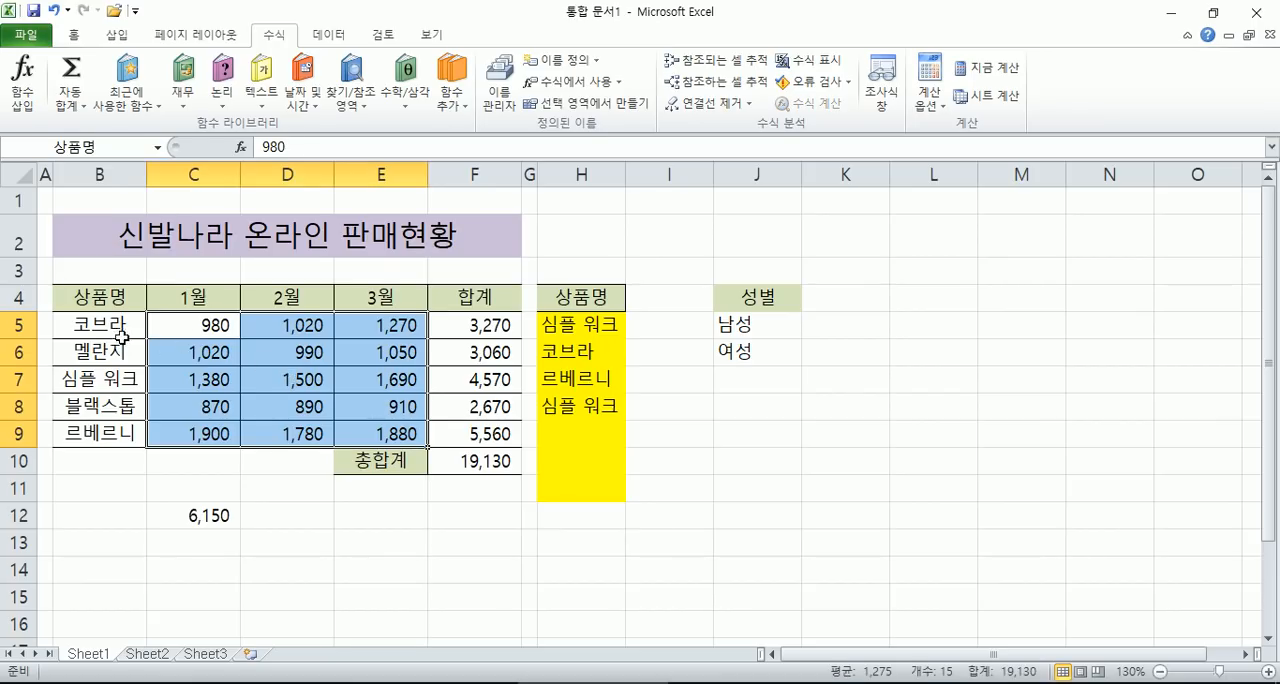
left_click_drag(100, 330, 88, 430)
- Redefine the name 상품명 from the selection B4:B9 using only the top row, replacing its existing definition
left_click_drag(112, 298, 100, 432)
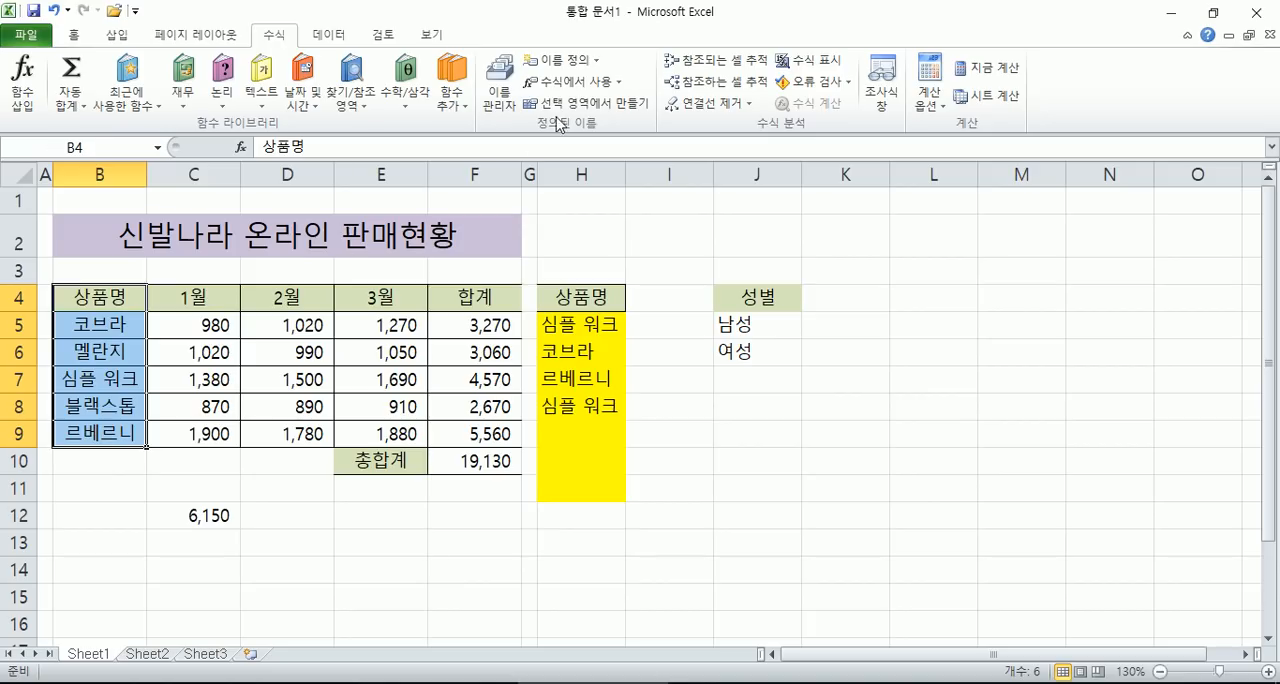
left_click(585, 102)
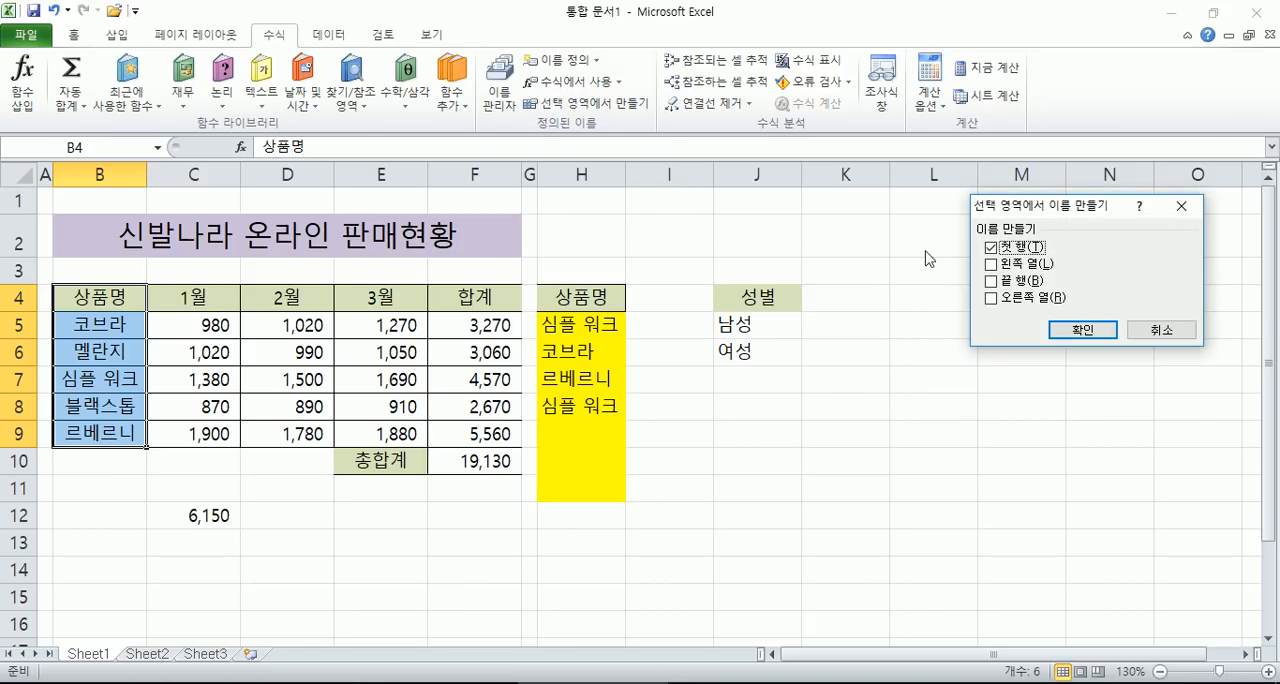
left_click(1083, 330)
left_click(530, 403)
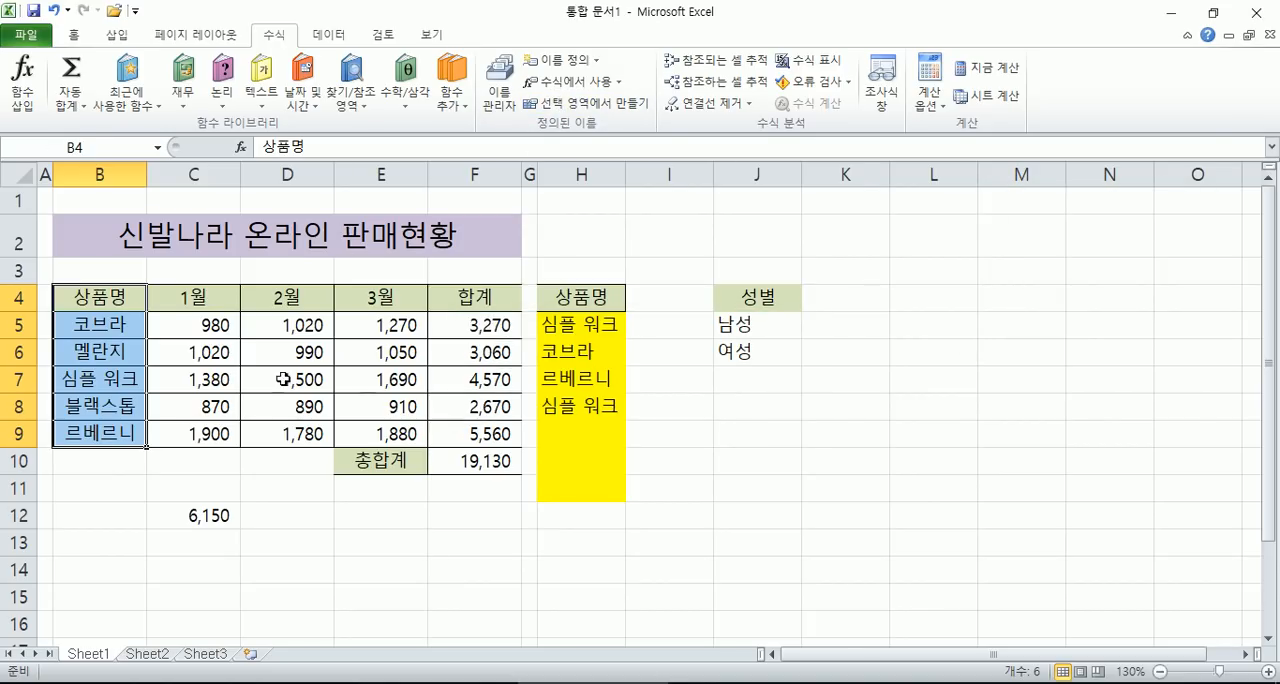
- Select the product name column, each month's column and each product's row to check their range names
left_click(121, 325)
left_click_drag(90, 323, 80, 432)
left_click_drag(189, 327, 177, 434)
left_click_drag(260, 329, 272, 432)
left_click_drag(374, 325, 354, 435)
left_click_drag(190, 325, 400, 325)
left_click_drag(210, 354, 396, 356)
left_click(185, 378)
left_click_drag(185, 378, 397, 376)
left_click(190, 406)
left_click_drag(190, 406, 400, 404)
left_click_drag(192, 434, 345, 440)
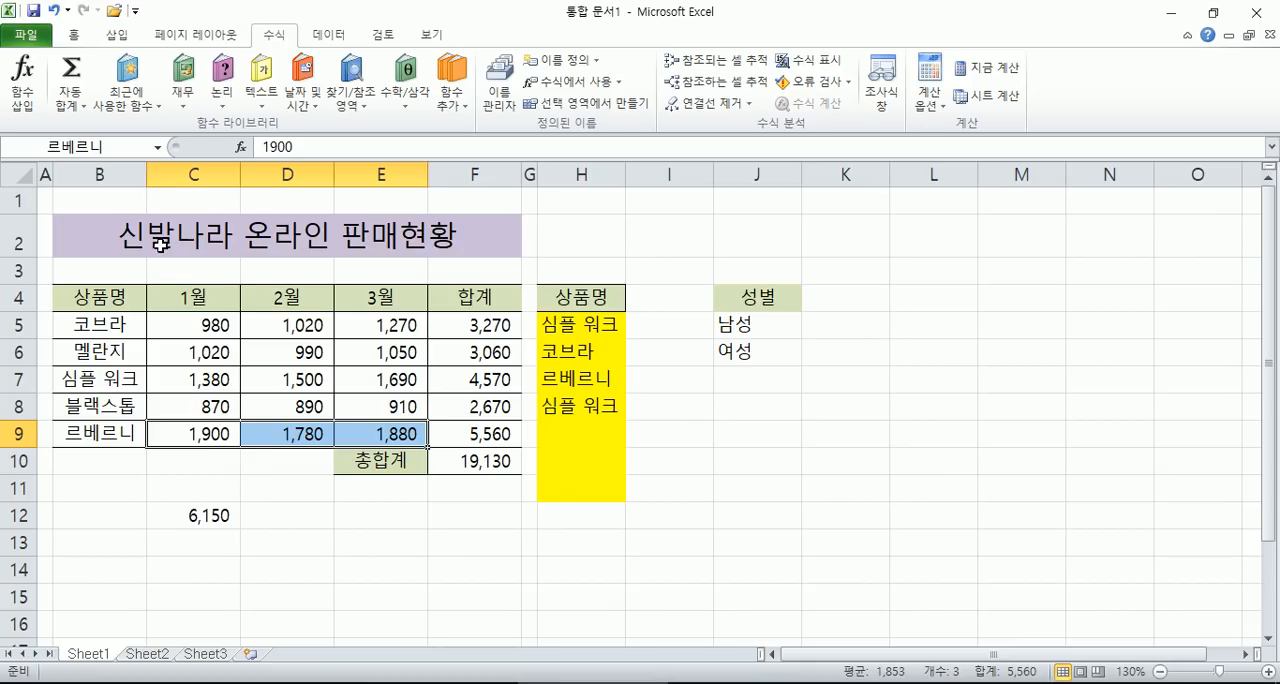
- Undo the deletion of the 구분 column and select cell C5
left_click(169, 274)
left_click(53, 10)
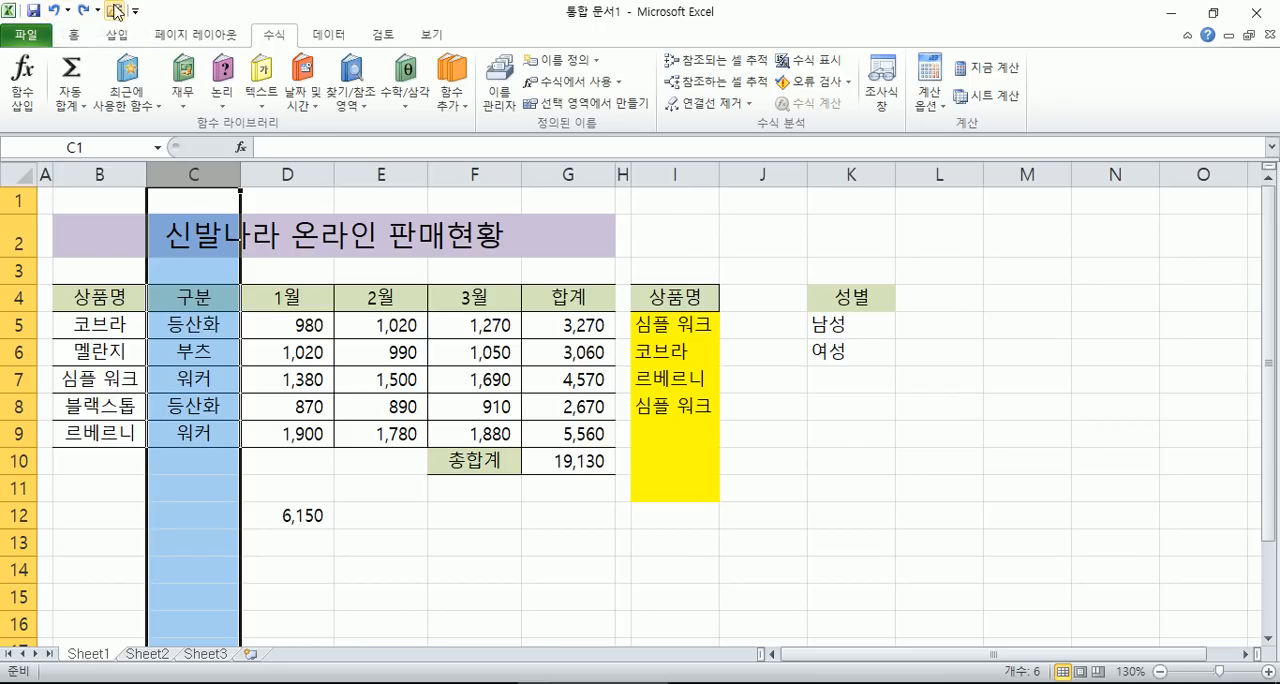
left_click(183, 325)
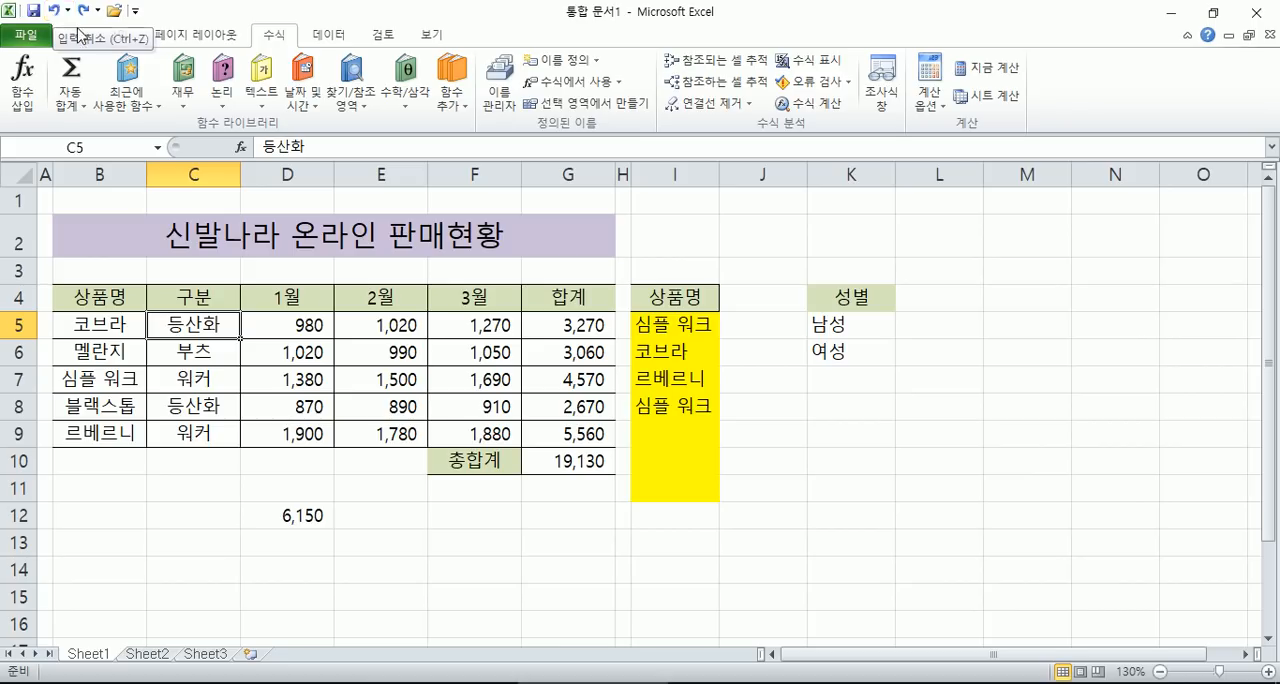
left_click(663, 345)
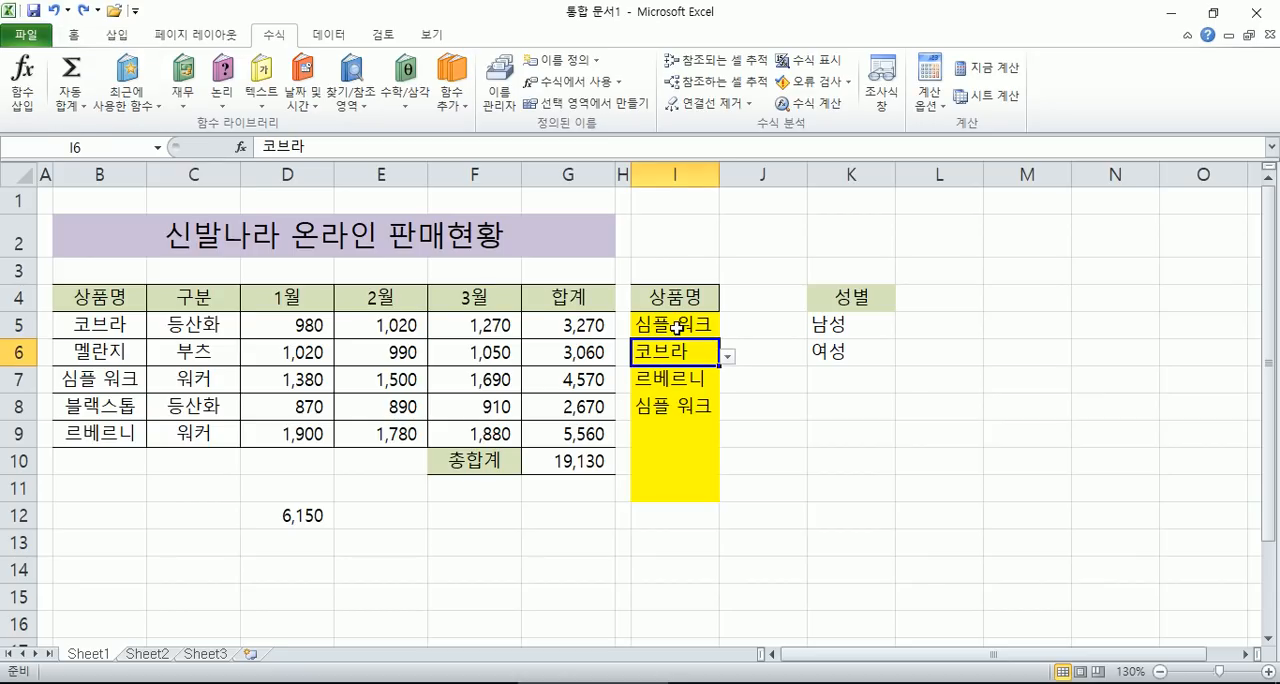
left_click(680, 410)
left_click(812, 408)
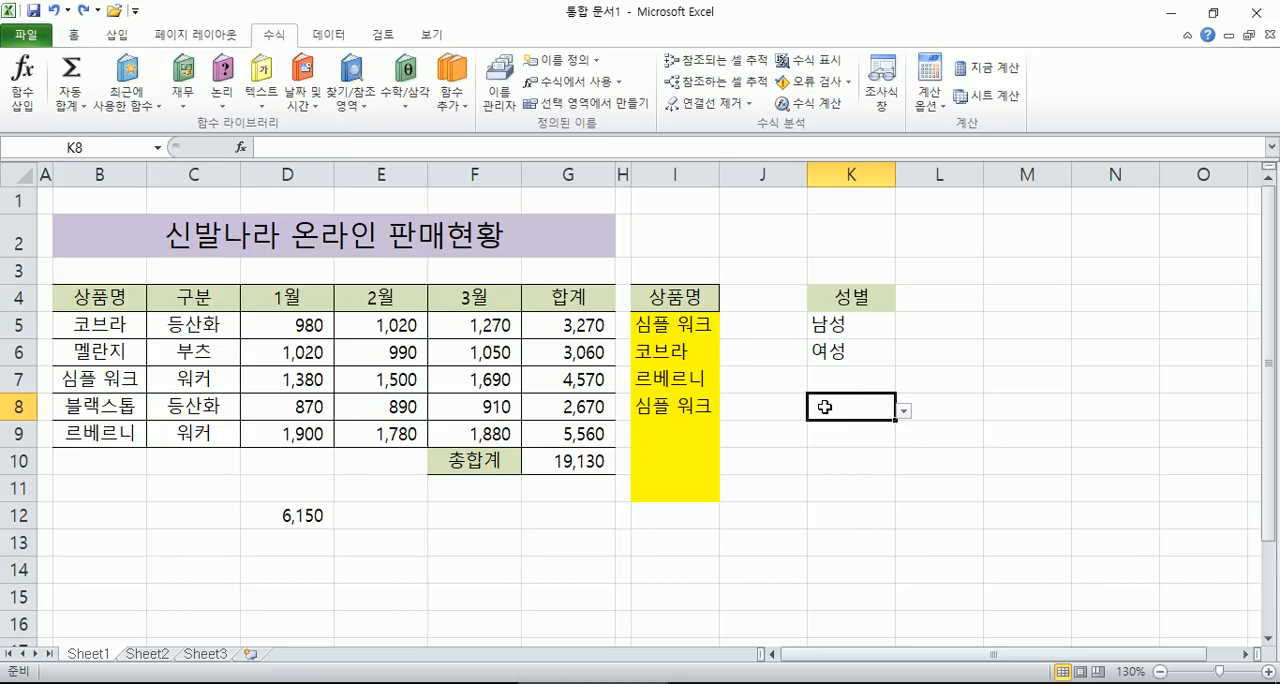
- Enter =SUM(코브라) in cell I2 using the named range, and reselect the cell to check its formula
left_click(670, 234)
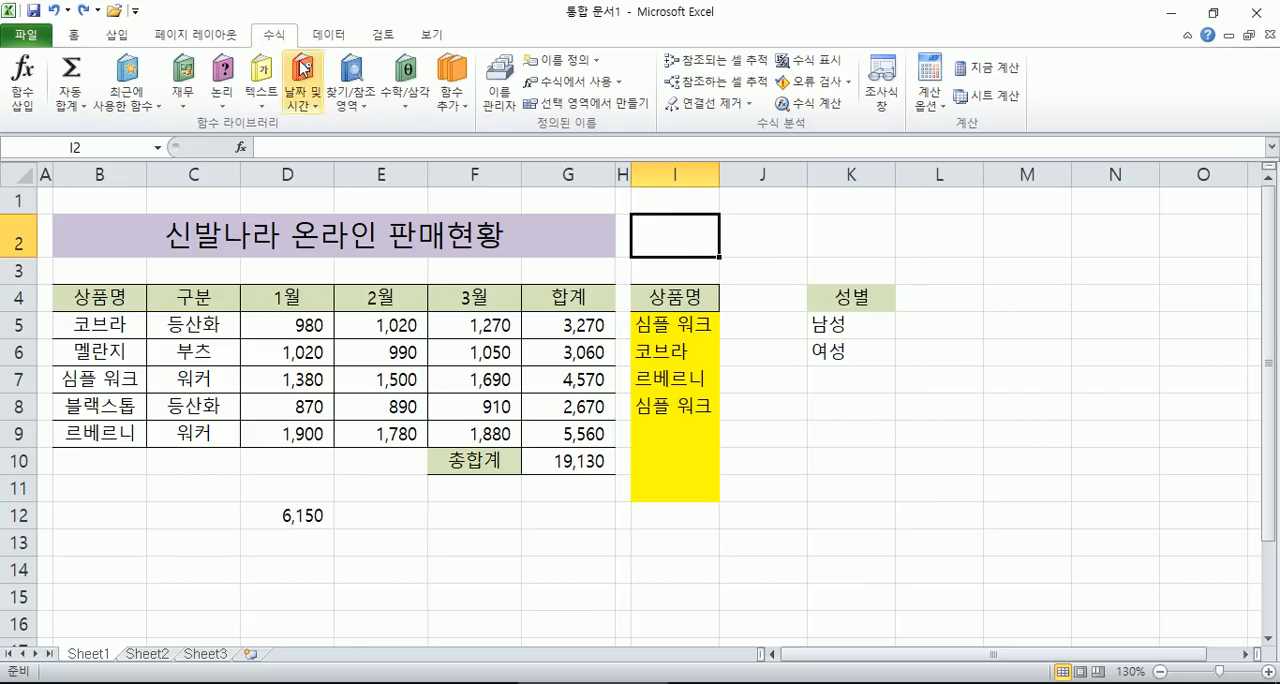
left_click(72, 100)
left_click(98, 123)
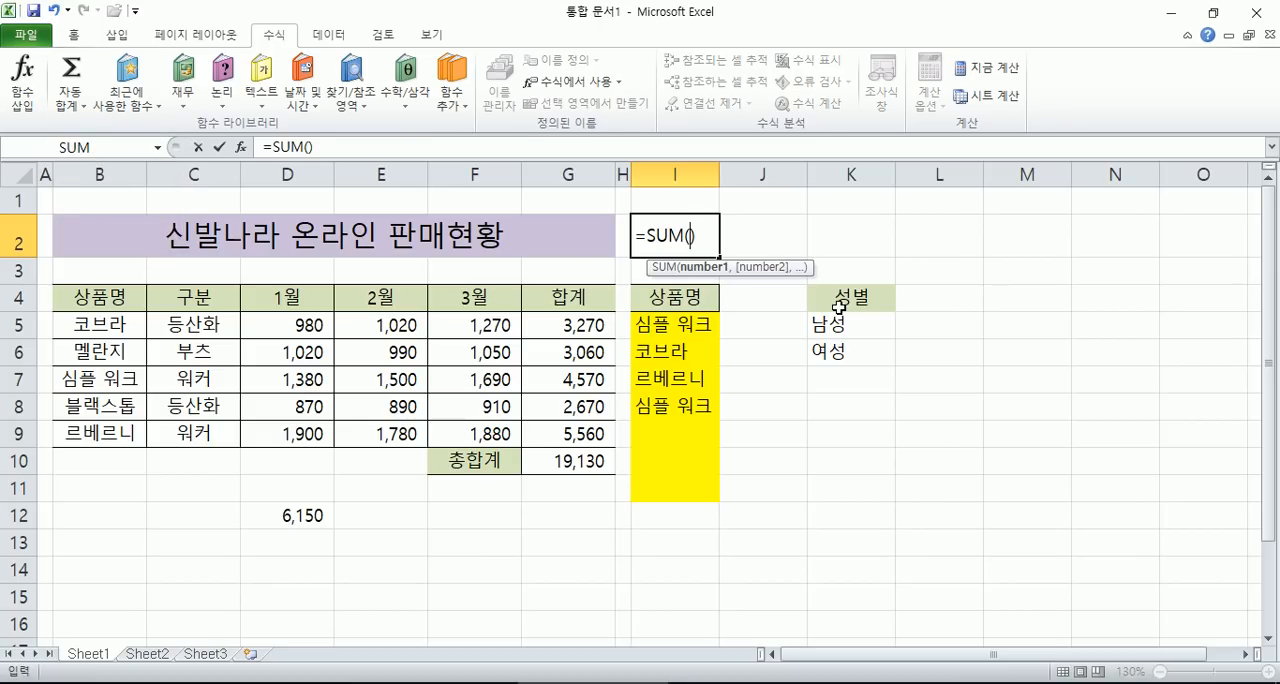
type("코브라")
key("Return")
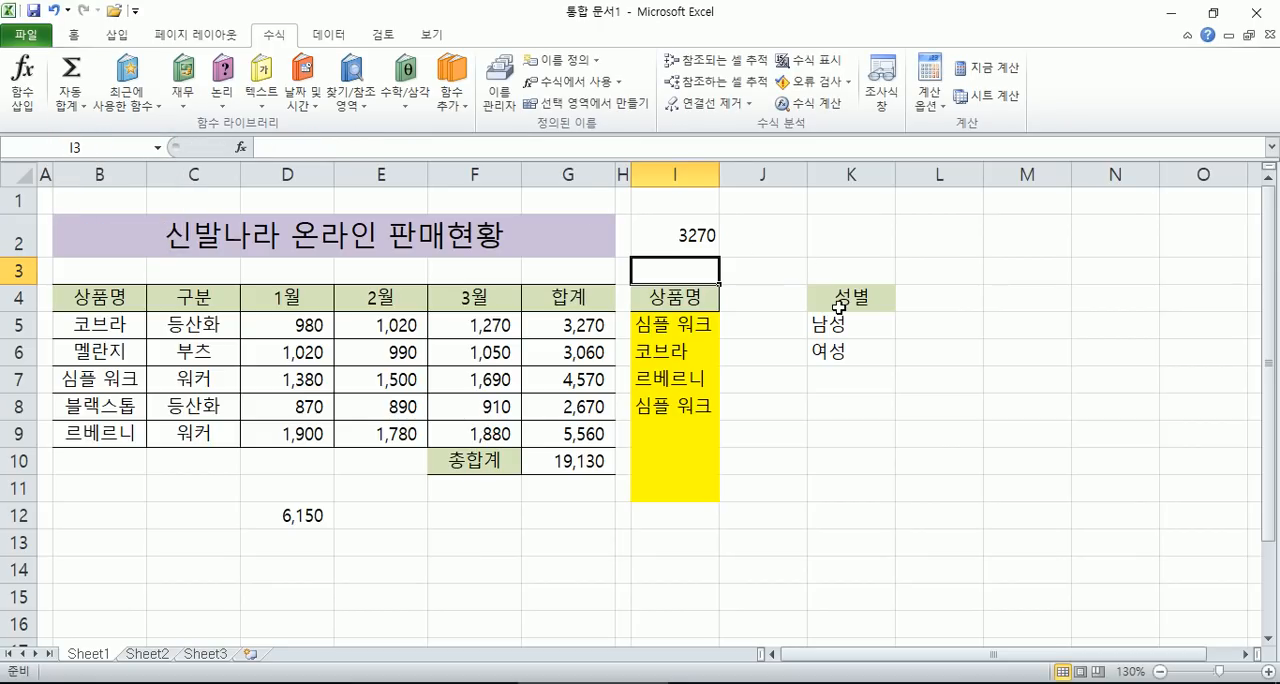
left_click(660, 245)
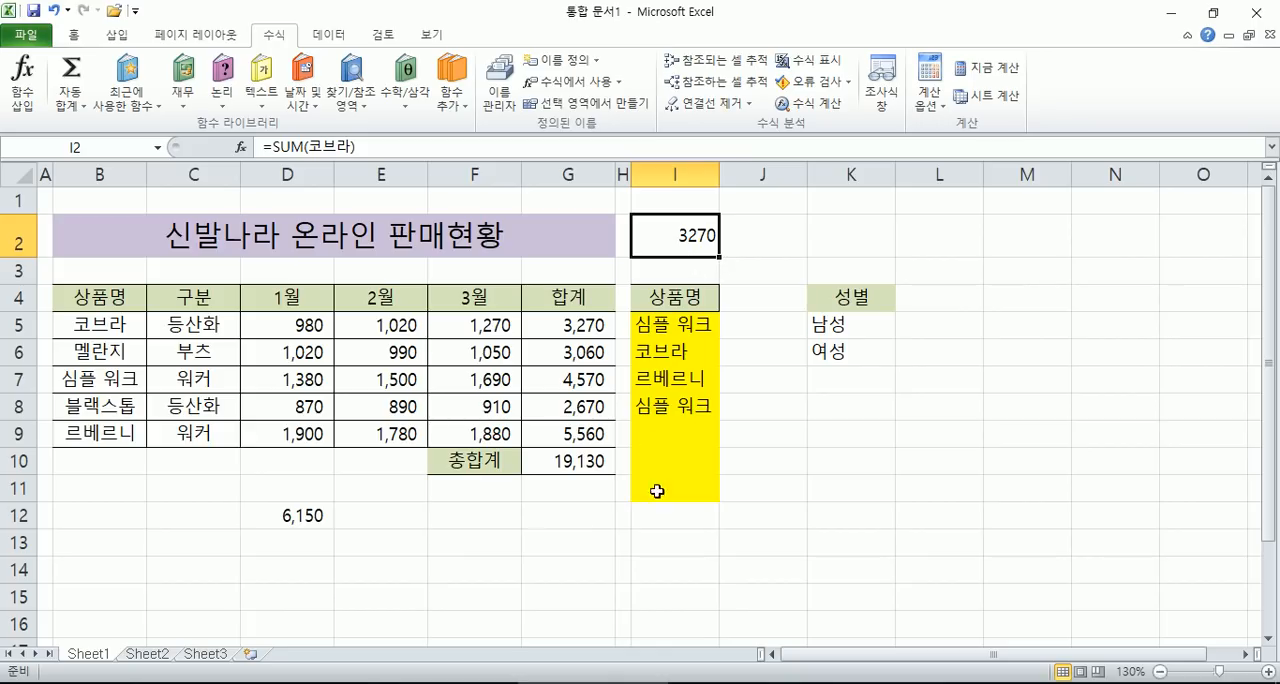
- Clear cell D12 and enter =AVERAGE(멜란지) in cell K2 using the named range
left_click(297, 515)
key("Delete")
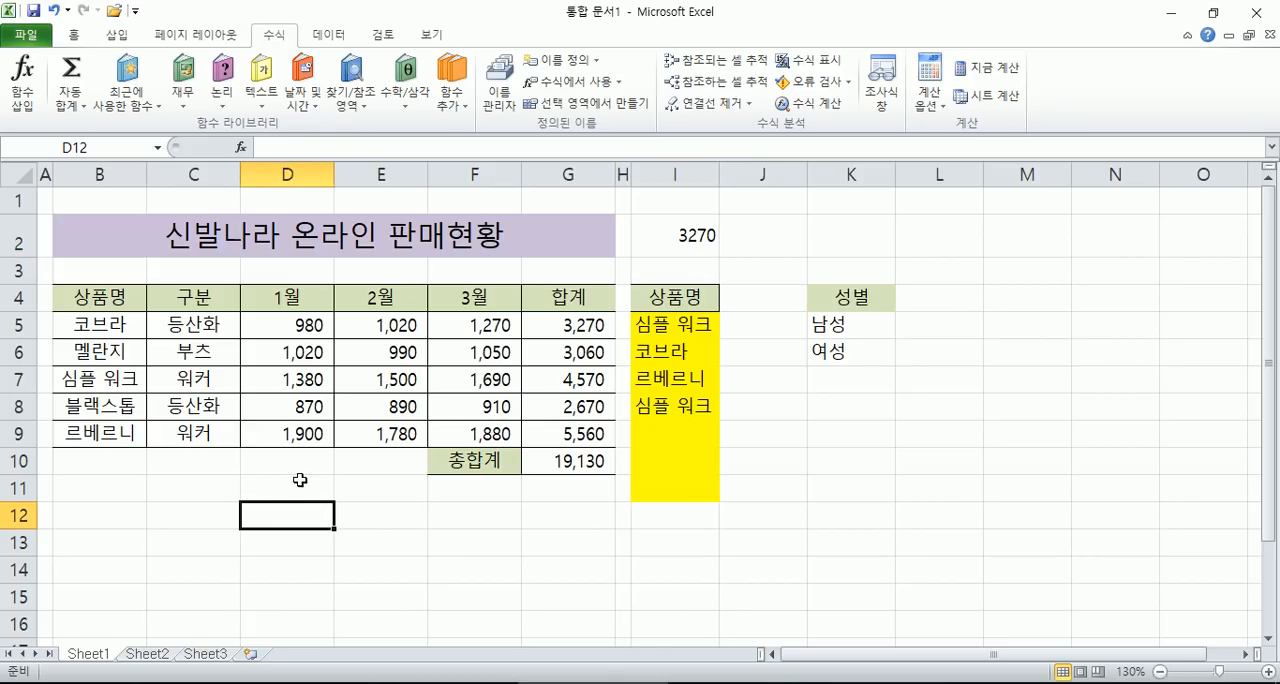
left_click(853, 231)
left_click(77, 104)
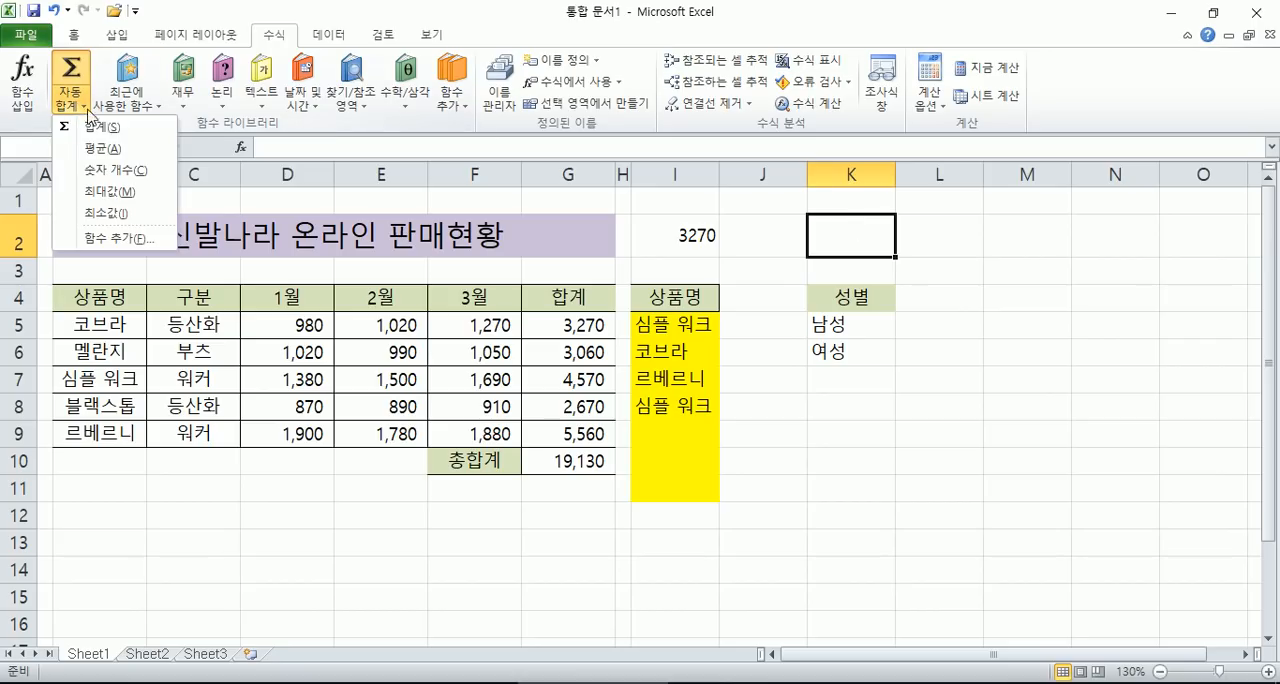
left_click(104, 150)
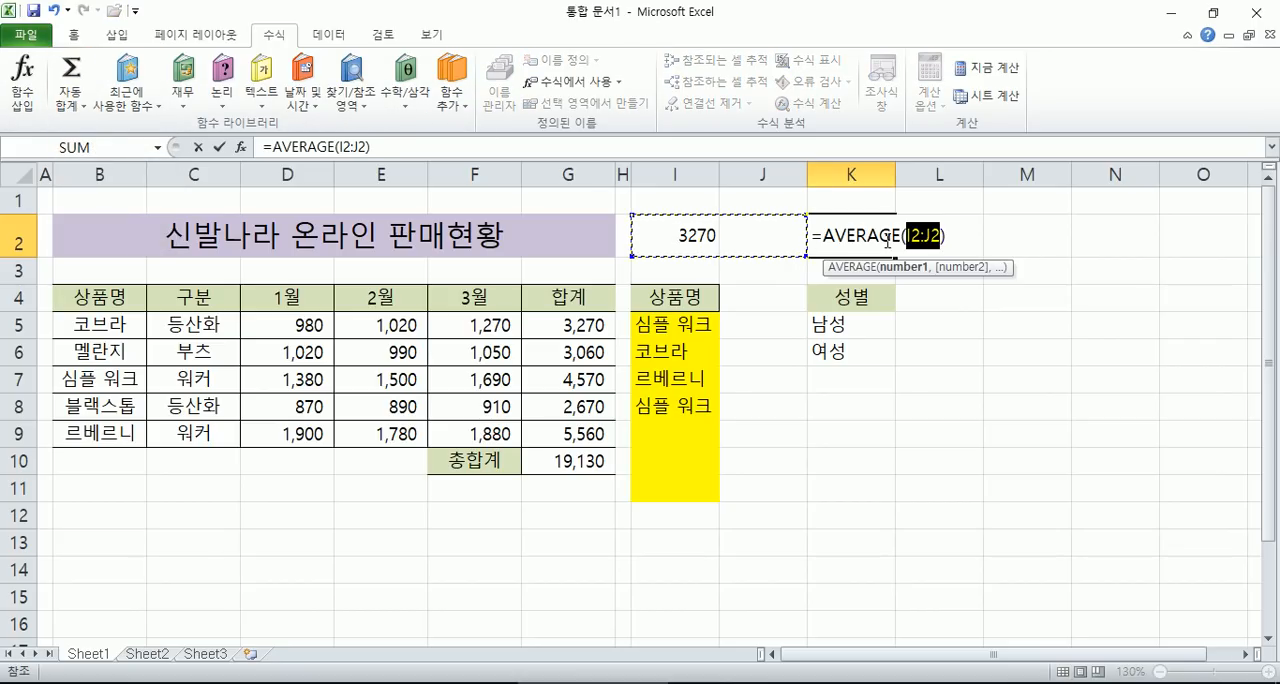
type("멜란지")
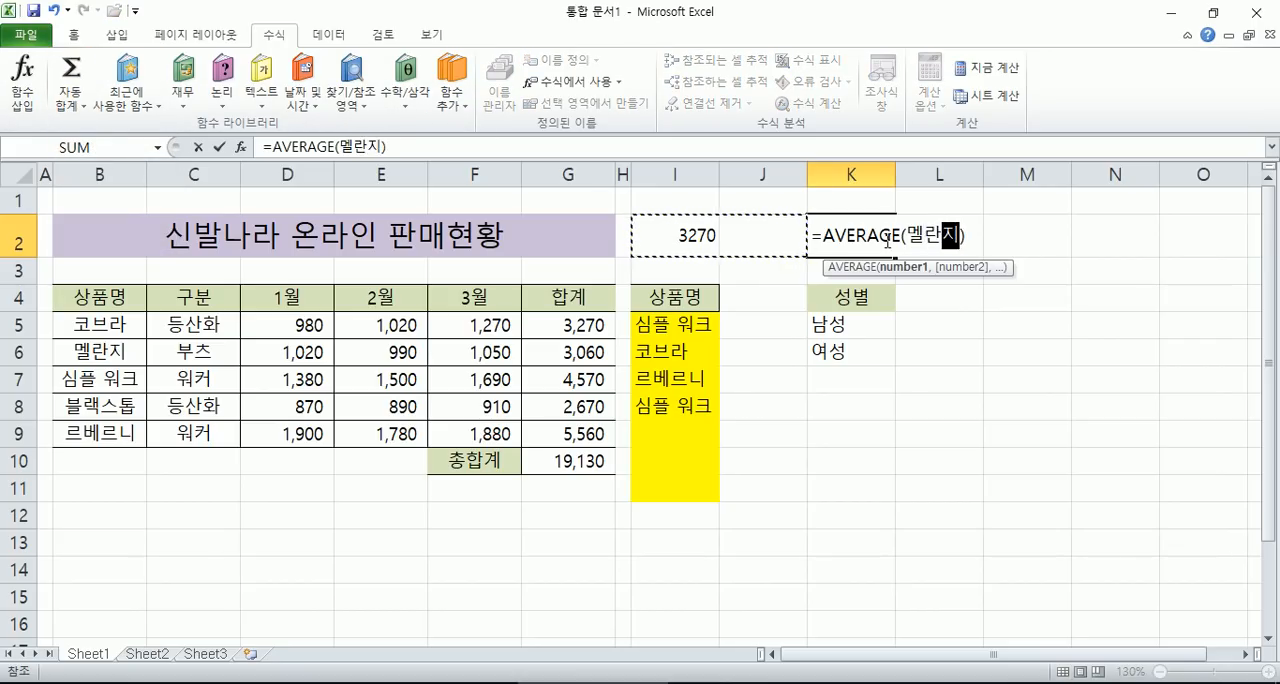
key("Return")
- Inspect which cells the formula in K2 refers to and compare them with 멜란지's monthly sales in D6:F6
left_click(860, 233)
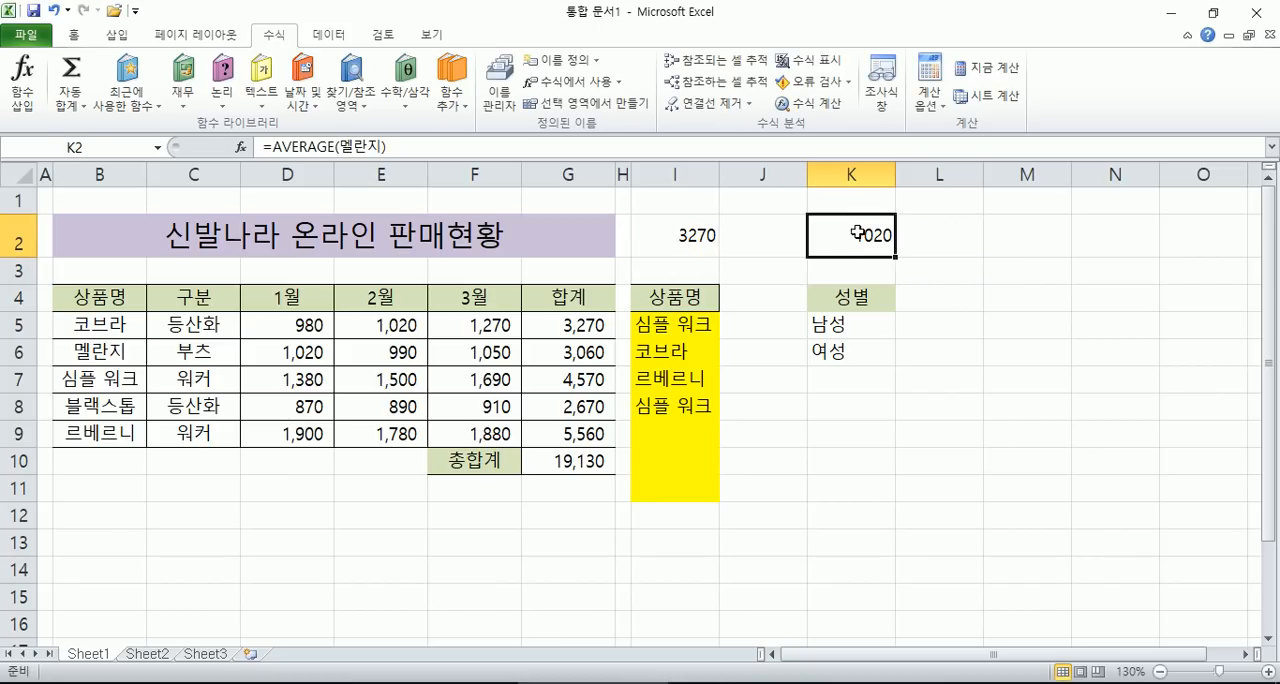
double_click(860, 233)
left_click_drag(265, 350, 477, 344)
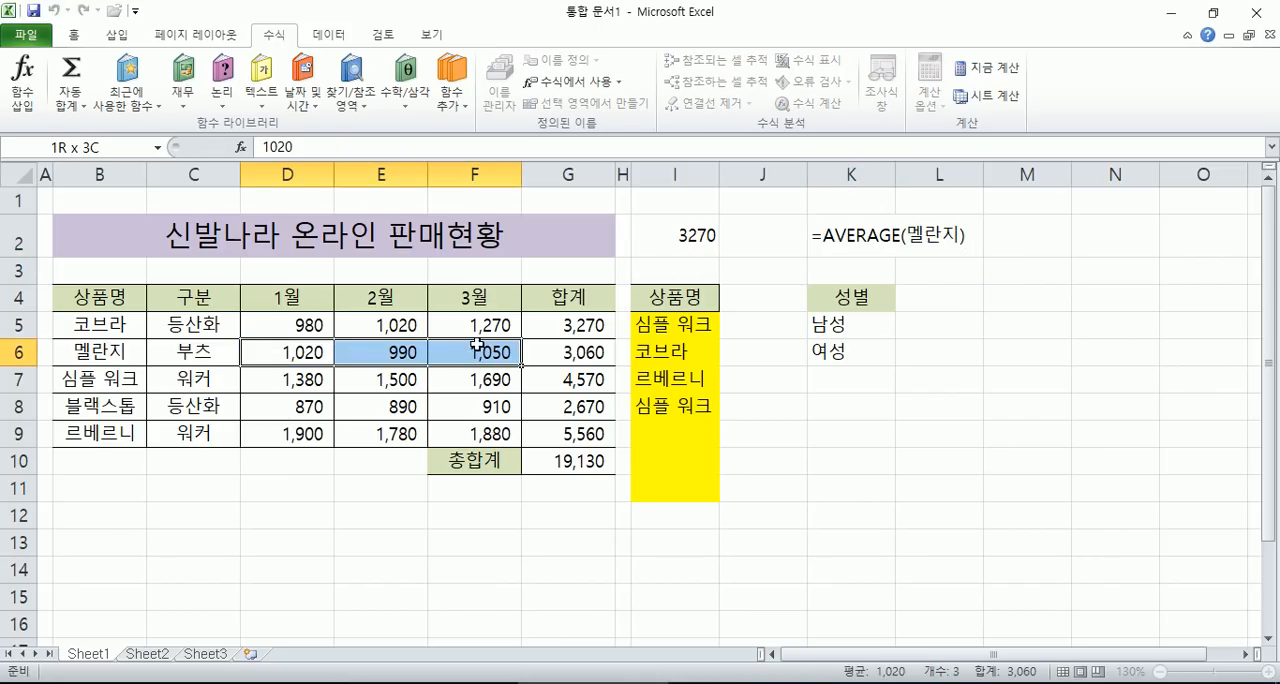
double_click(866, 236)
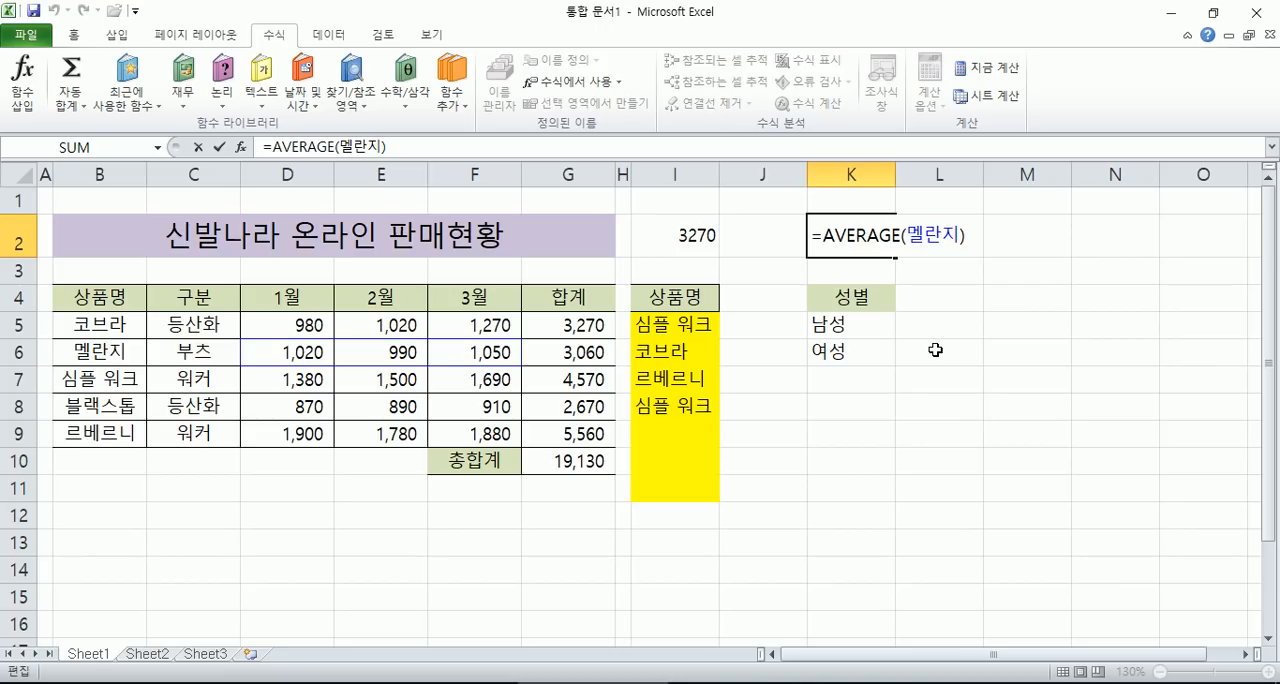
key("ctrl+Return")
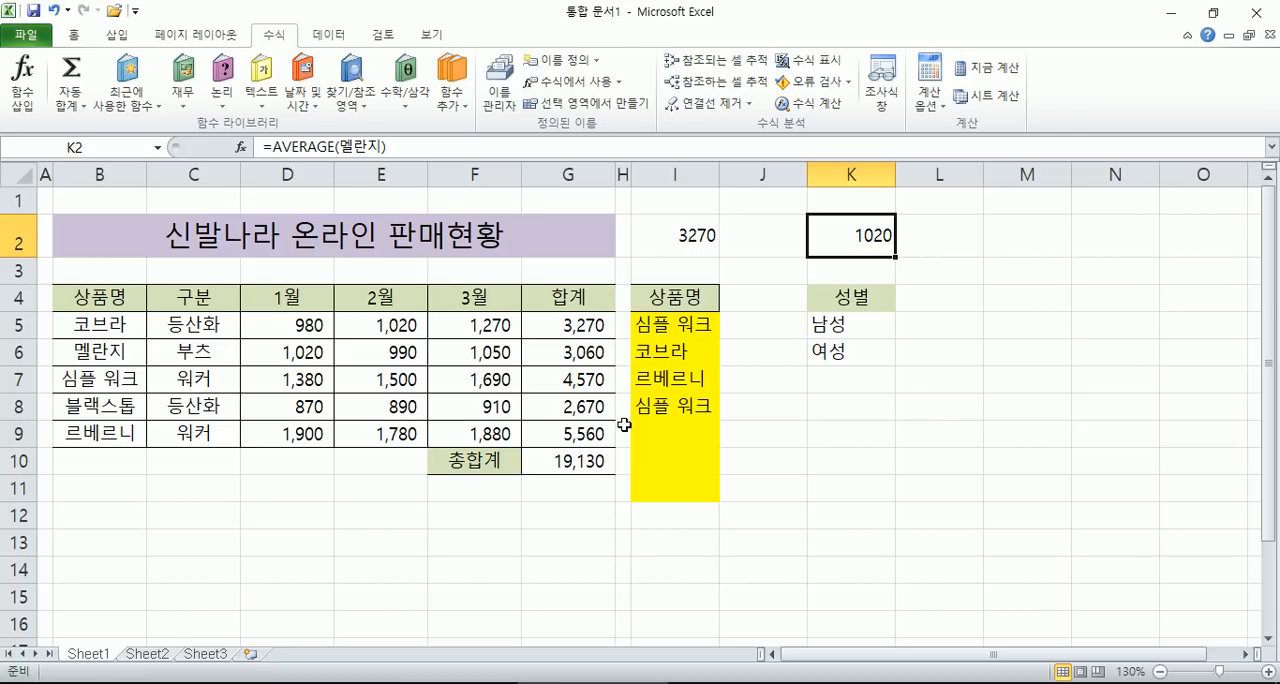
- Select the sales rows of 코브라 and 멜란지 and the product names in B5:B9 to review their named ranges
left_click_drag(266, 331, 572, 320)
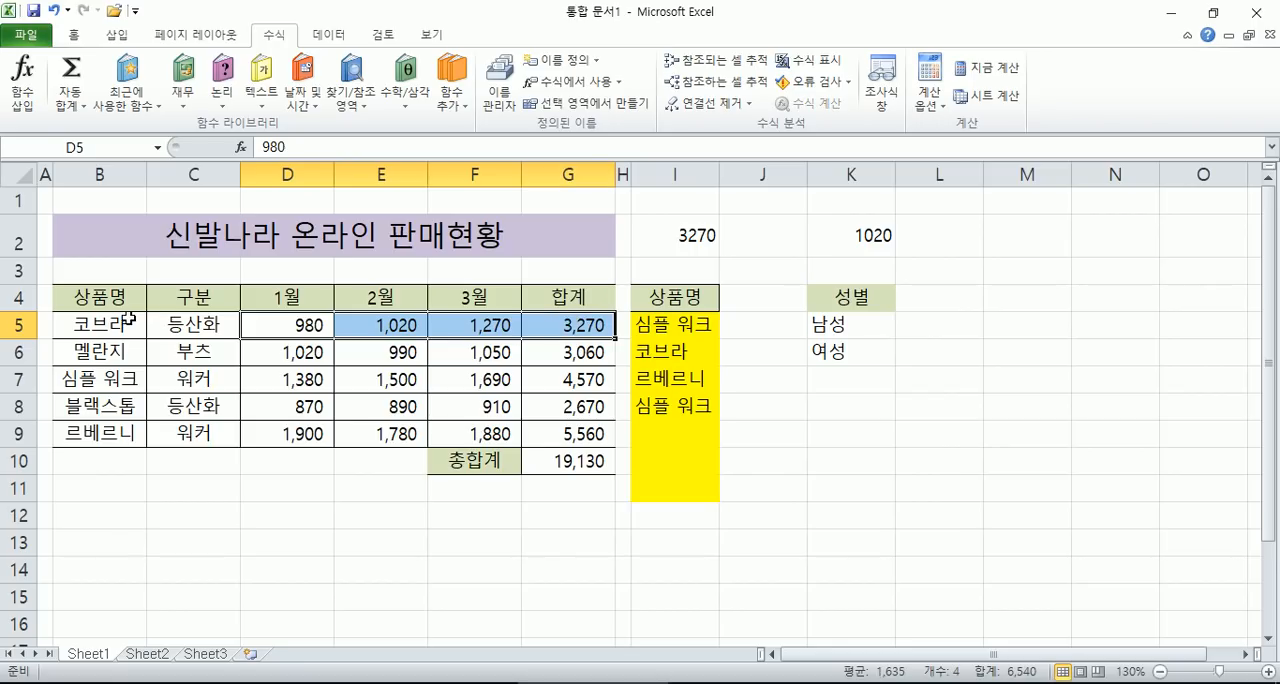
left_click(540, 327)
left_click_drag(128, 333, 134, 383)
left_click_drag(286, 330, 460, 326)
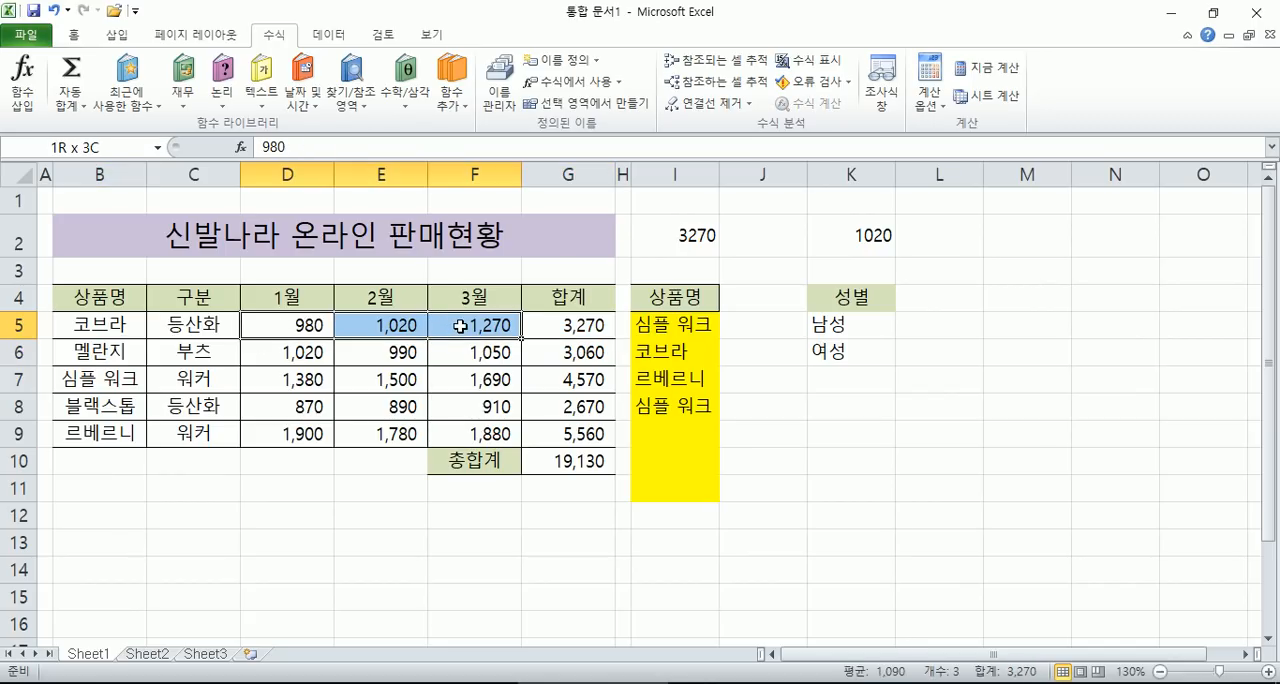
left_click_drag(115, 322, 120, 424)
left_click_drag(263, 328, 451, 328)
left_click_drag(290, 356, 464, 356)
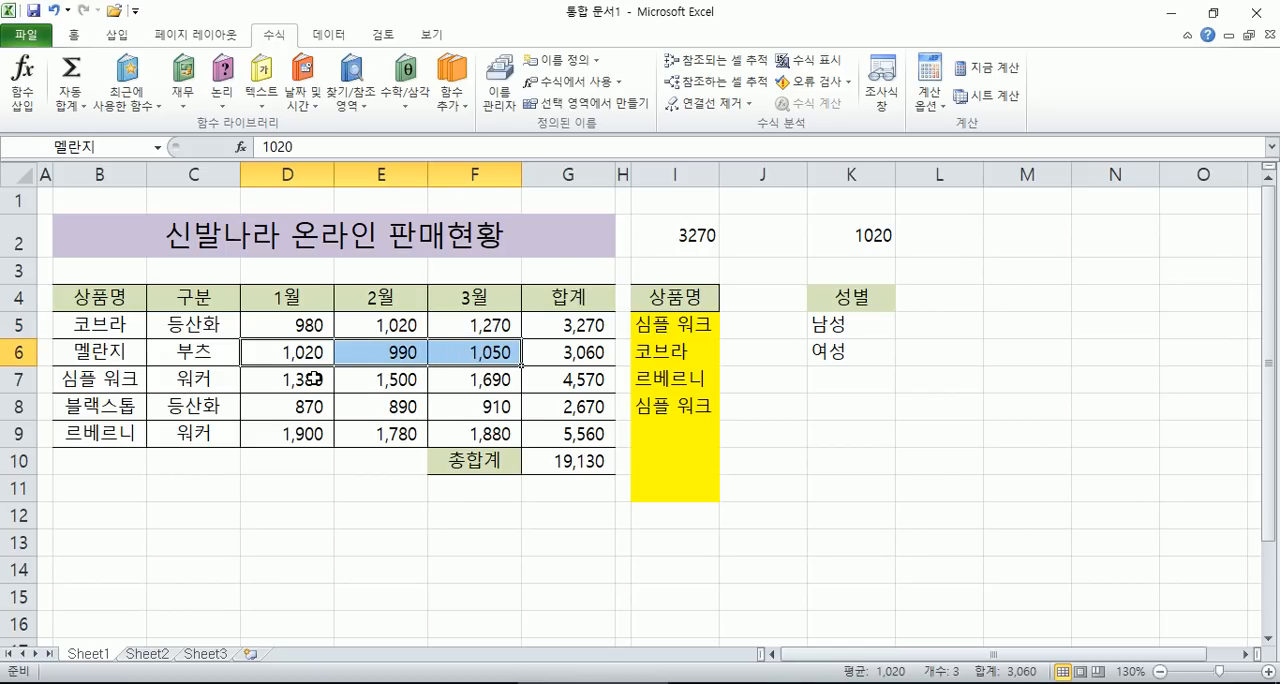
left_click_drag(108, 330, 122, 430)
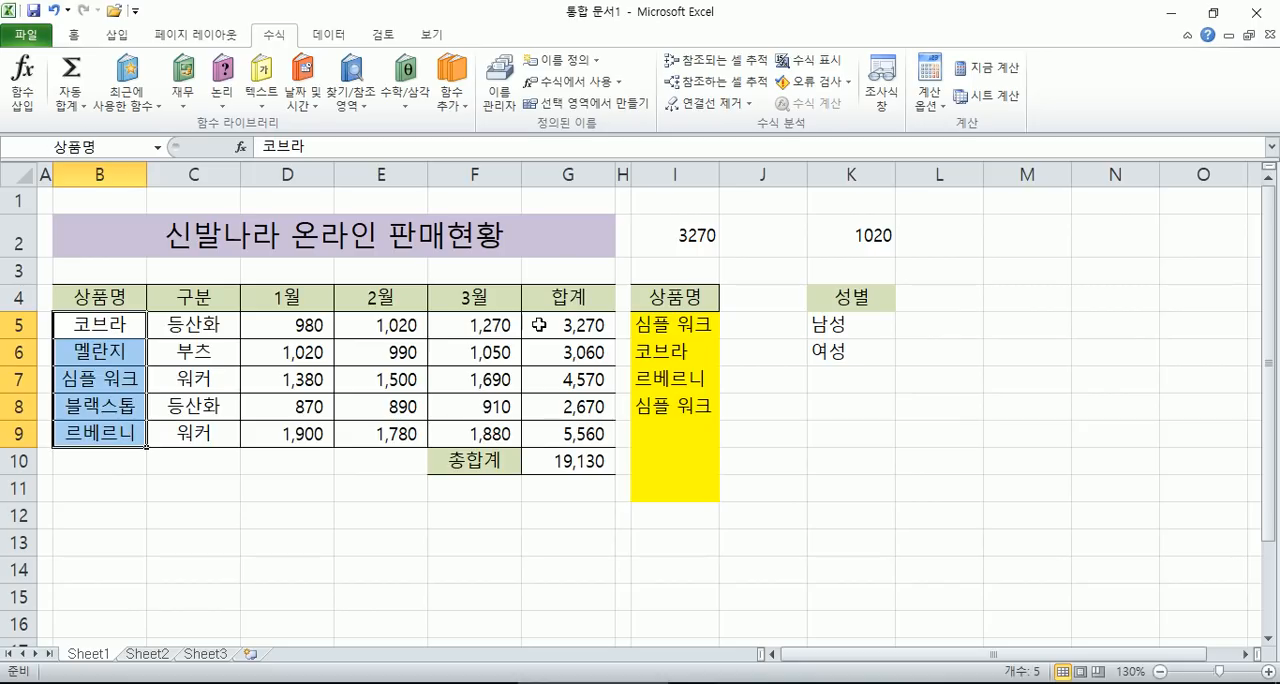
- Remove the list validation from cells I6:I11 by allowing any value (모든 값), leaving I5 out of the selection
left_click(690, 326)
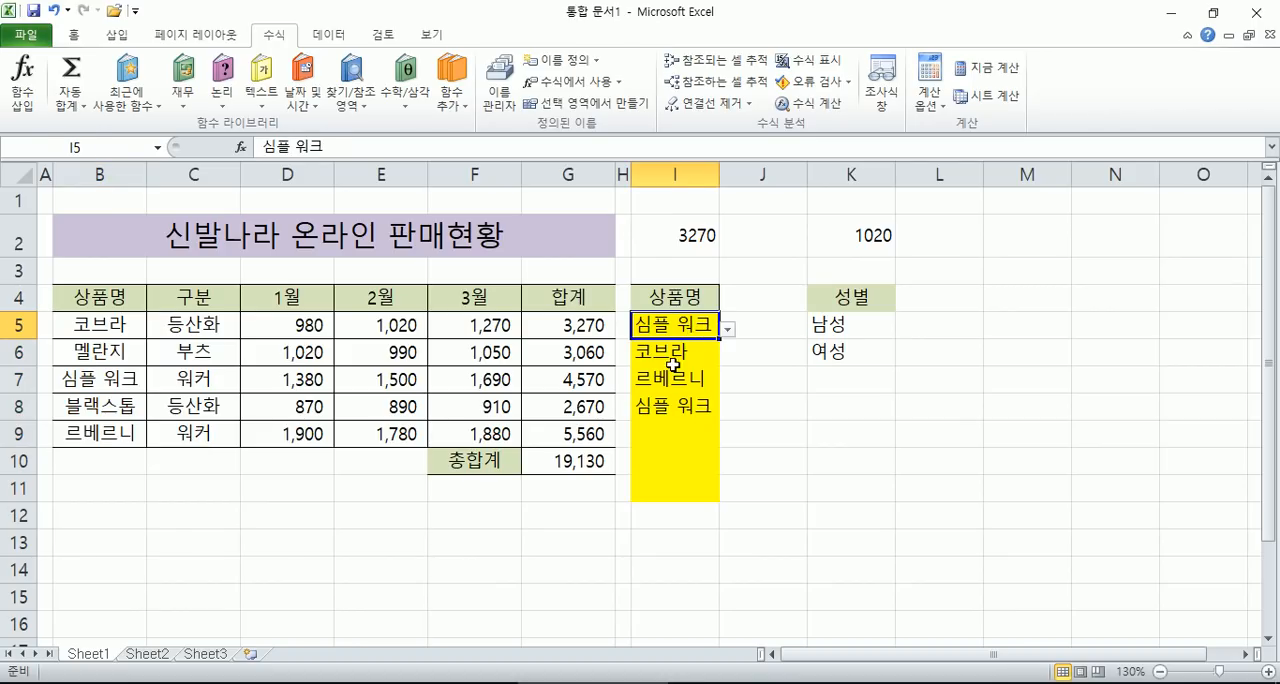
left_click_drag(666, 329, 666, 484)
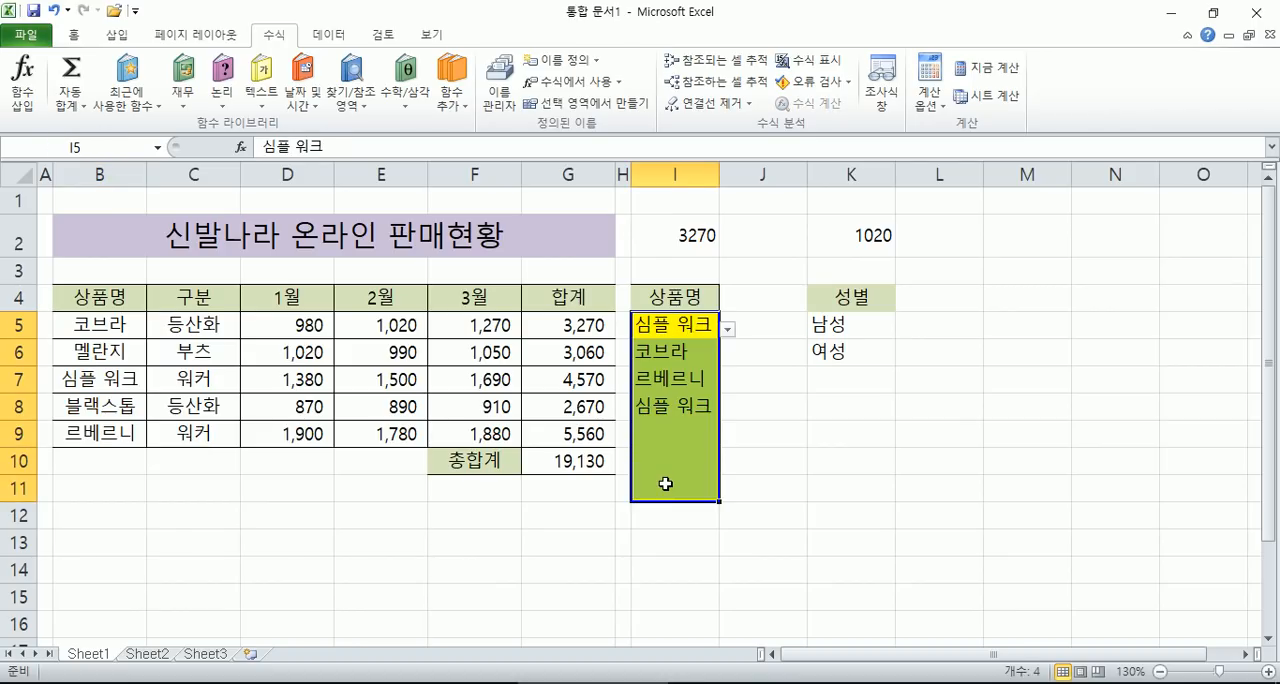
left_click(652, 326)
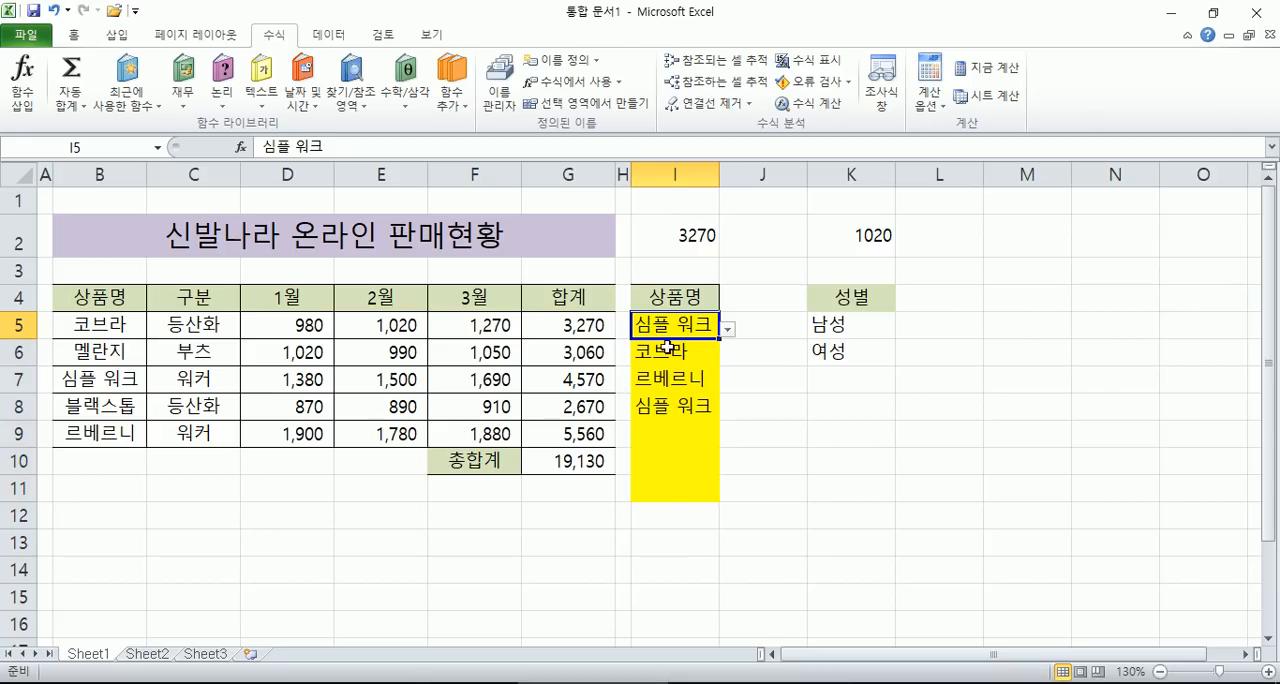
left_click_drag(670, 364, 671, 489)
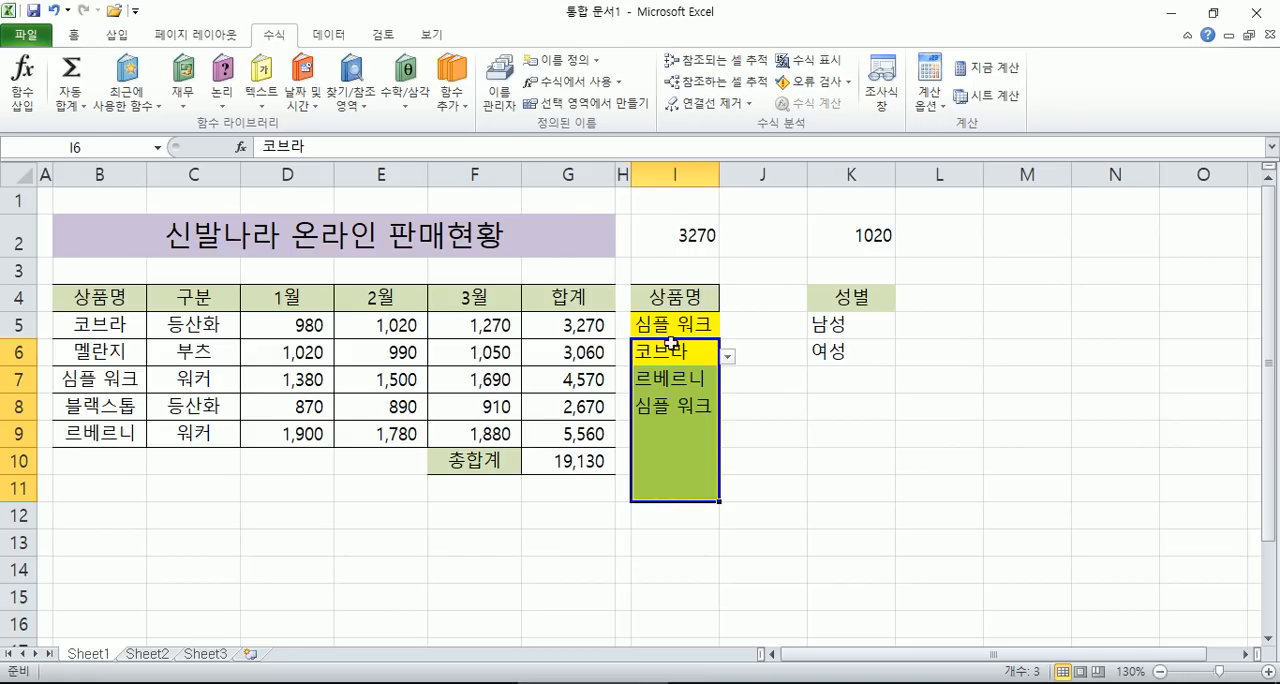
left_click(329, 33)
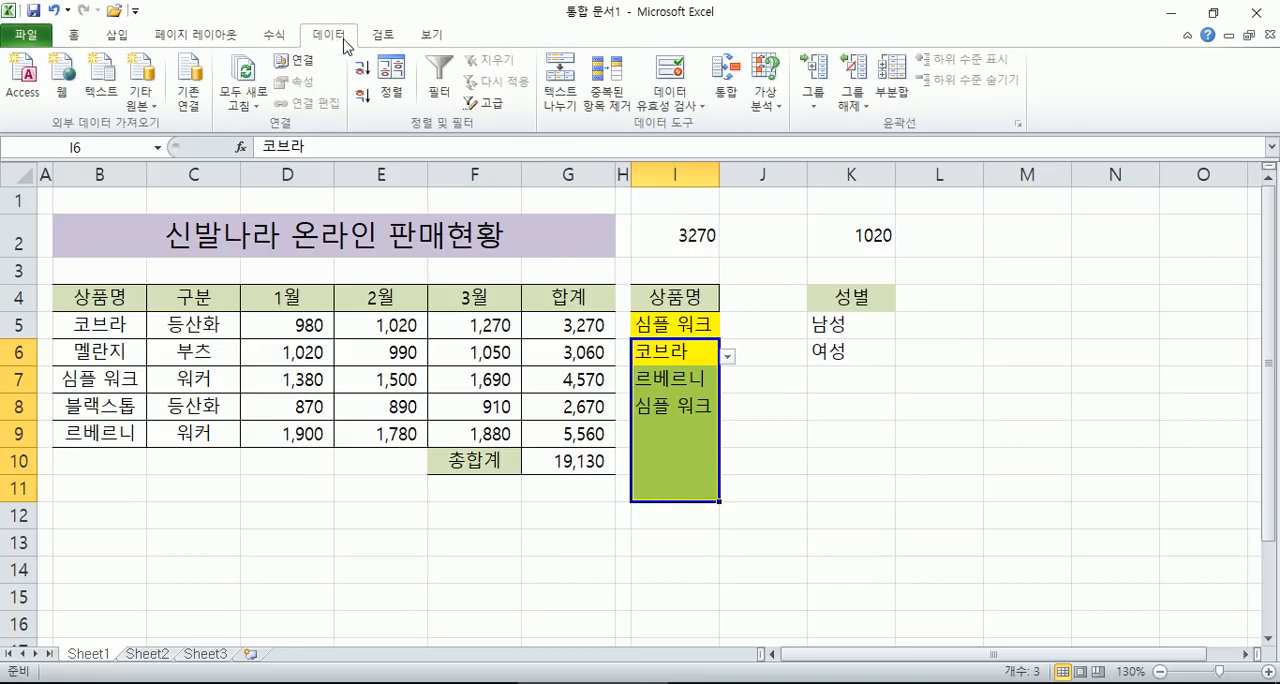
left_click_drag(674, 352, 681, 501)
left_click(672, 106)
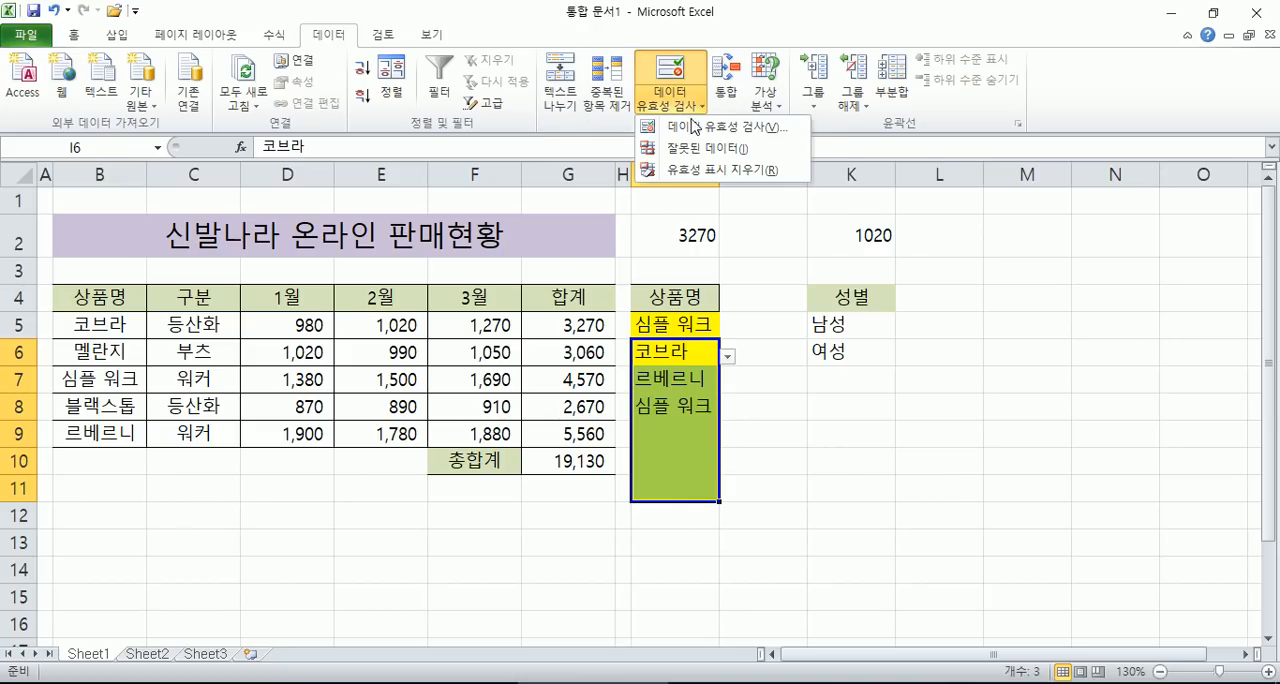
left_click(692, 125)
left_click(1030, 231)
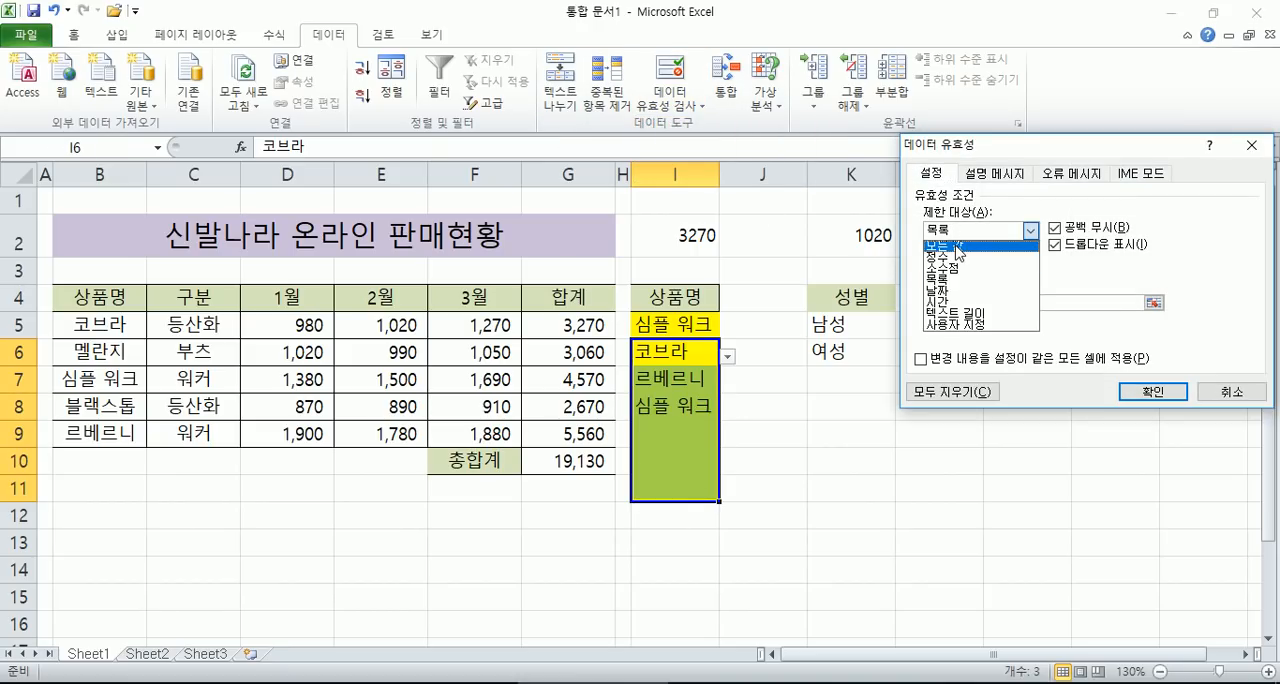
left_click(958, 247)
left_click(1155, 392)
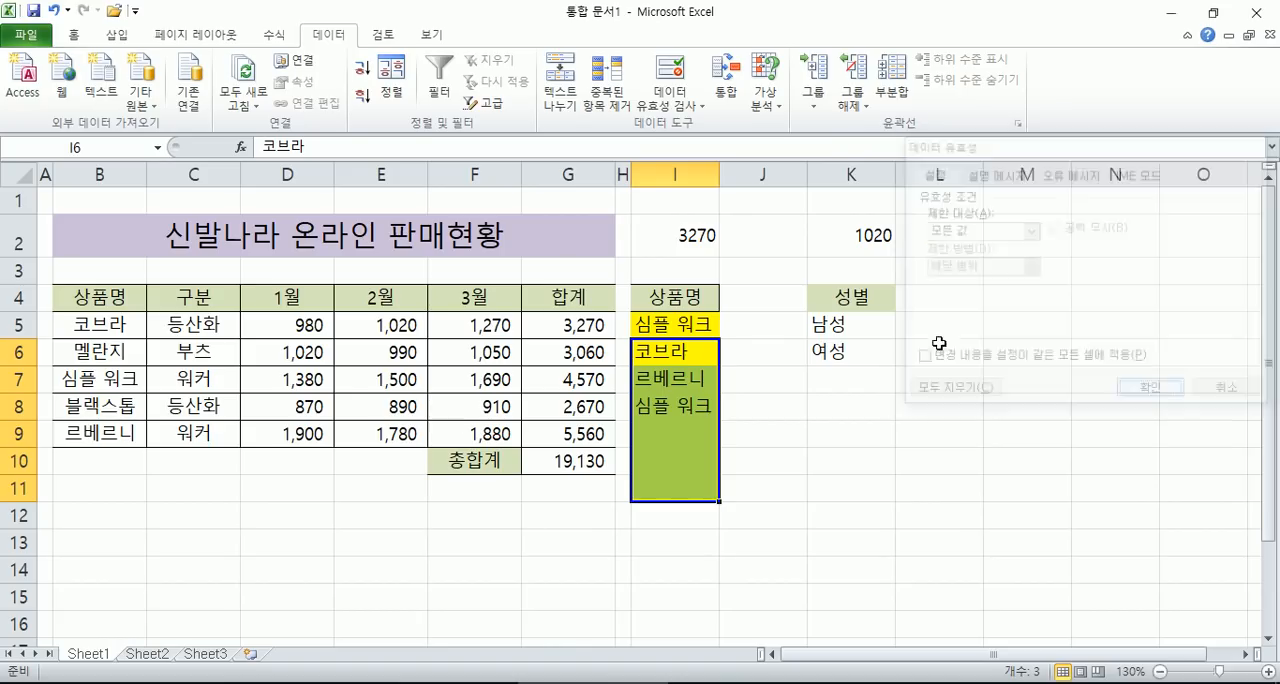
- Delete the contents of cells I6:I11 and clear their formatting
key("Delete")
left_click(678, 356)
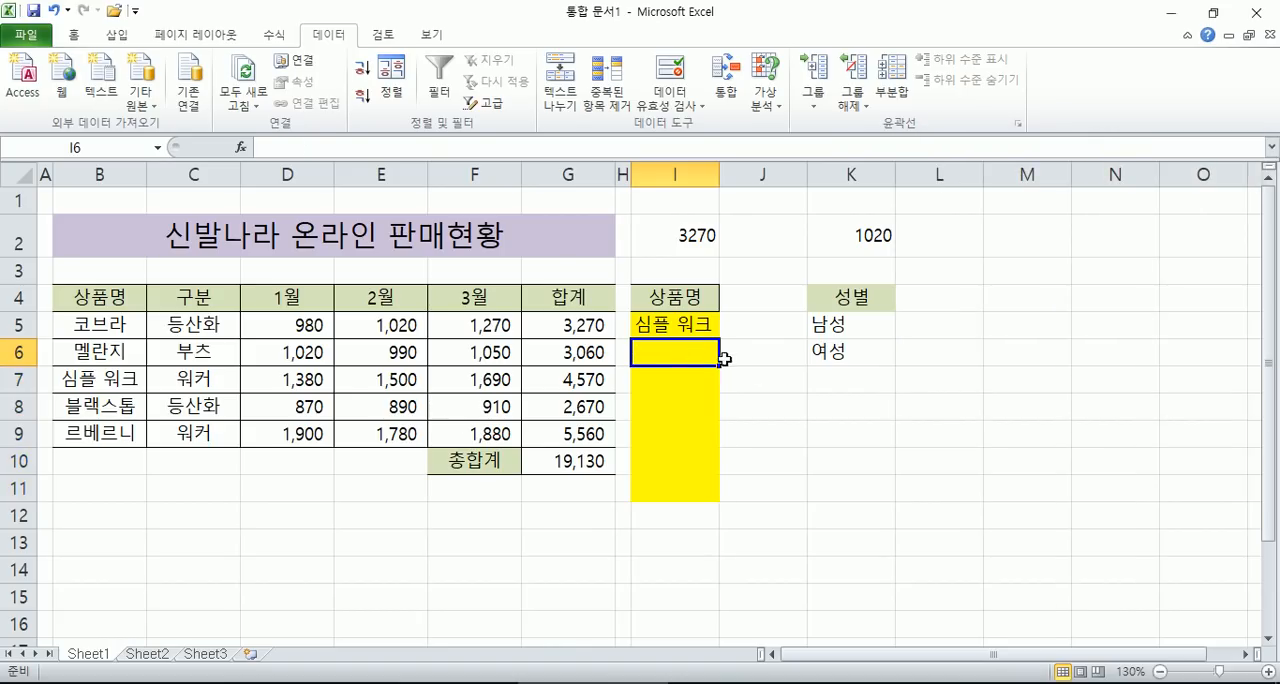
left_click_drag(675, 356, 657, 478)
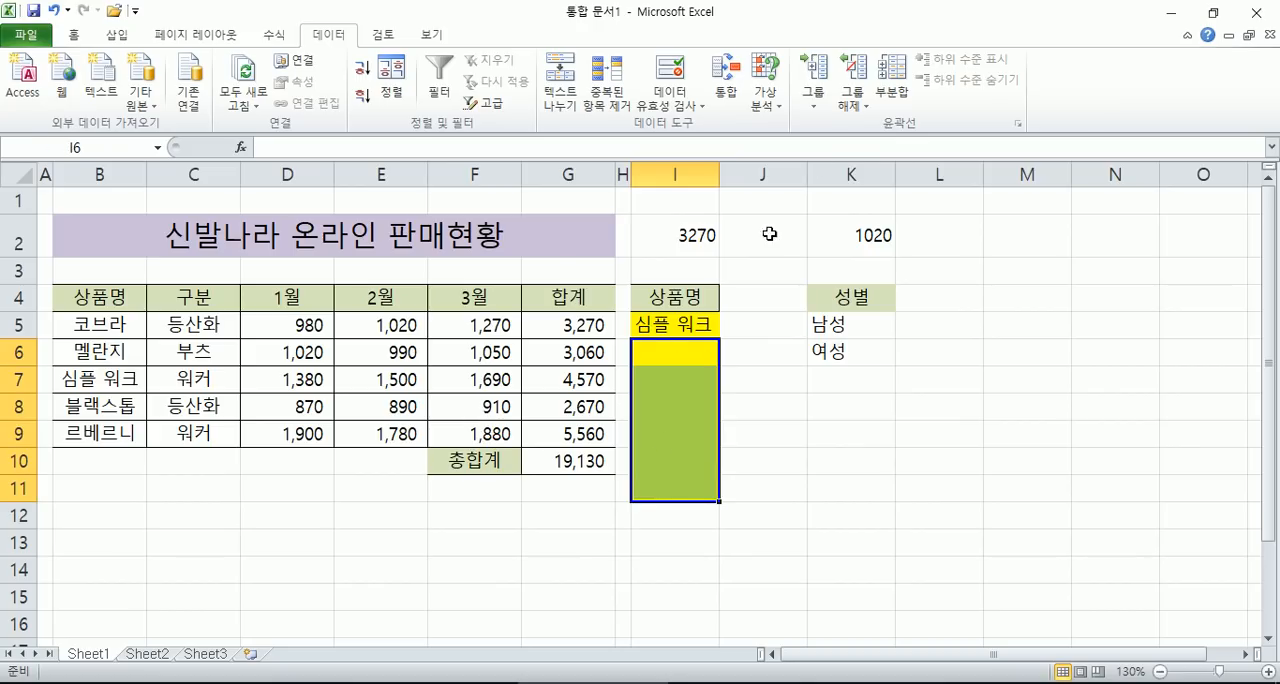
left_click(74, 34)
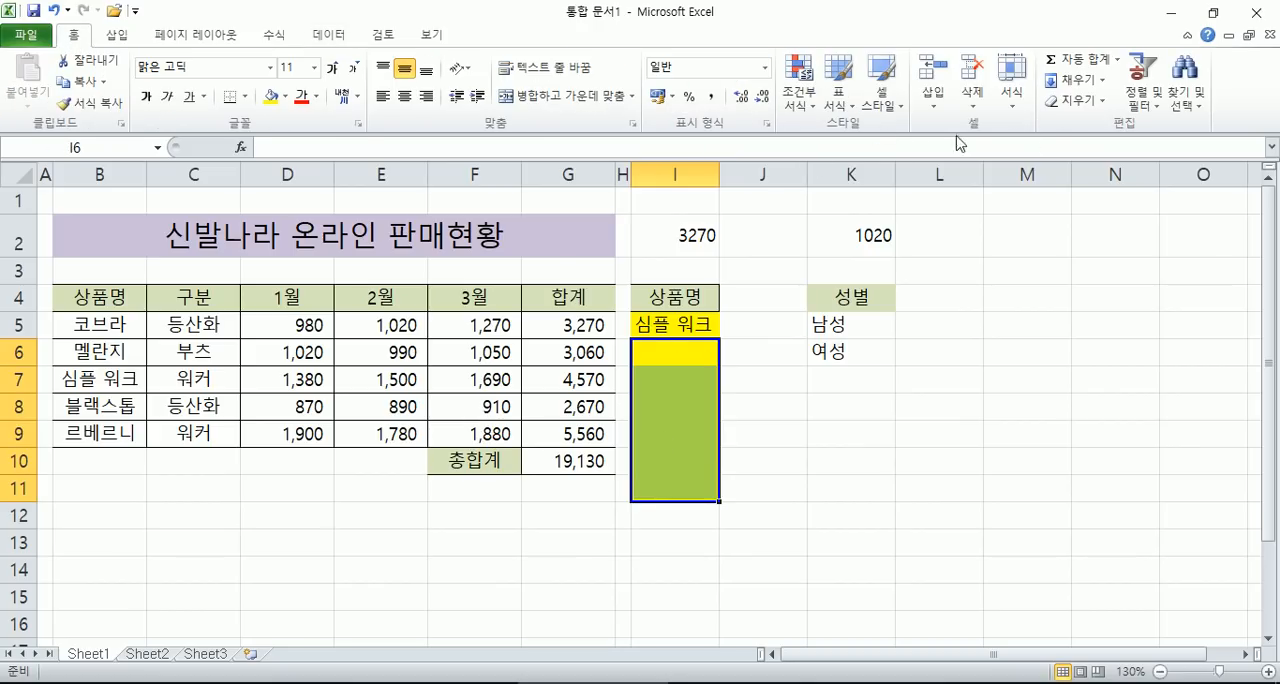
left_click(1080, 104)
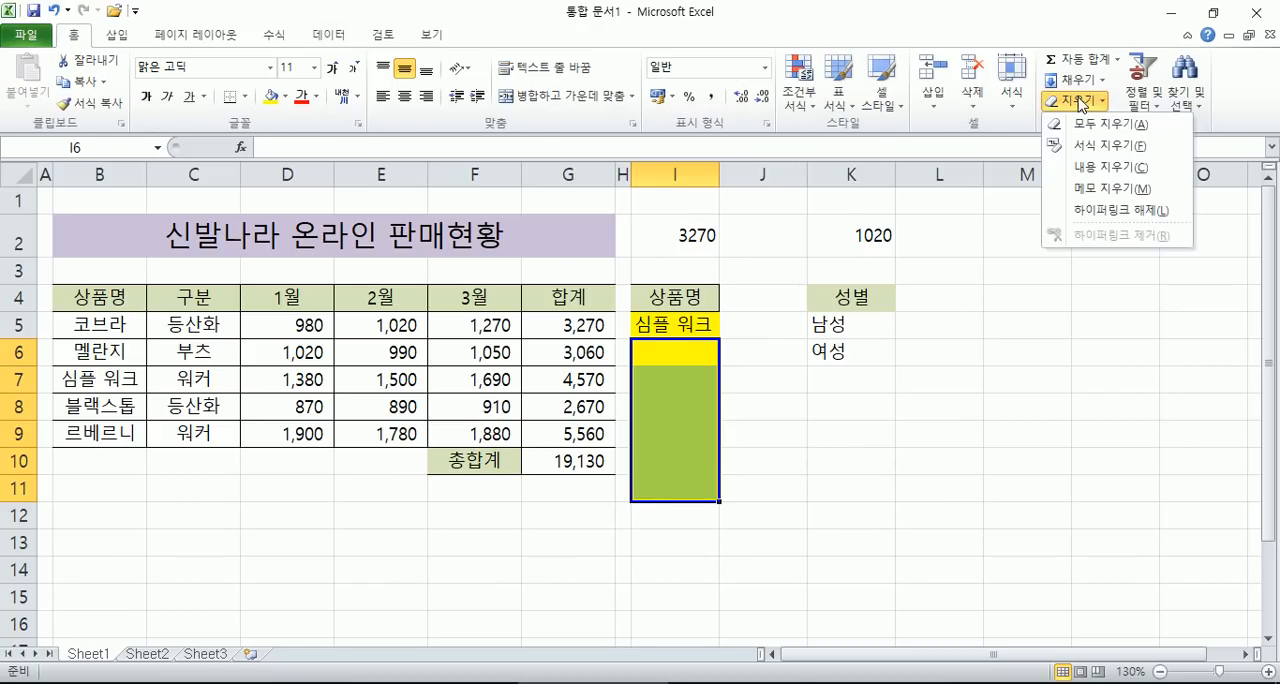
left_click(1093, 154)
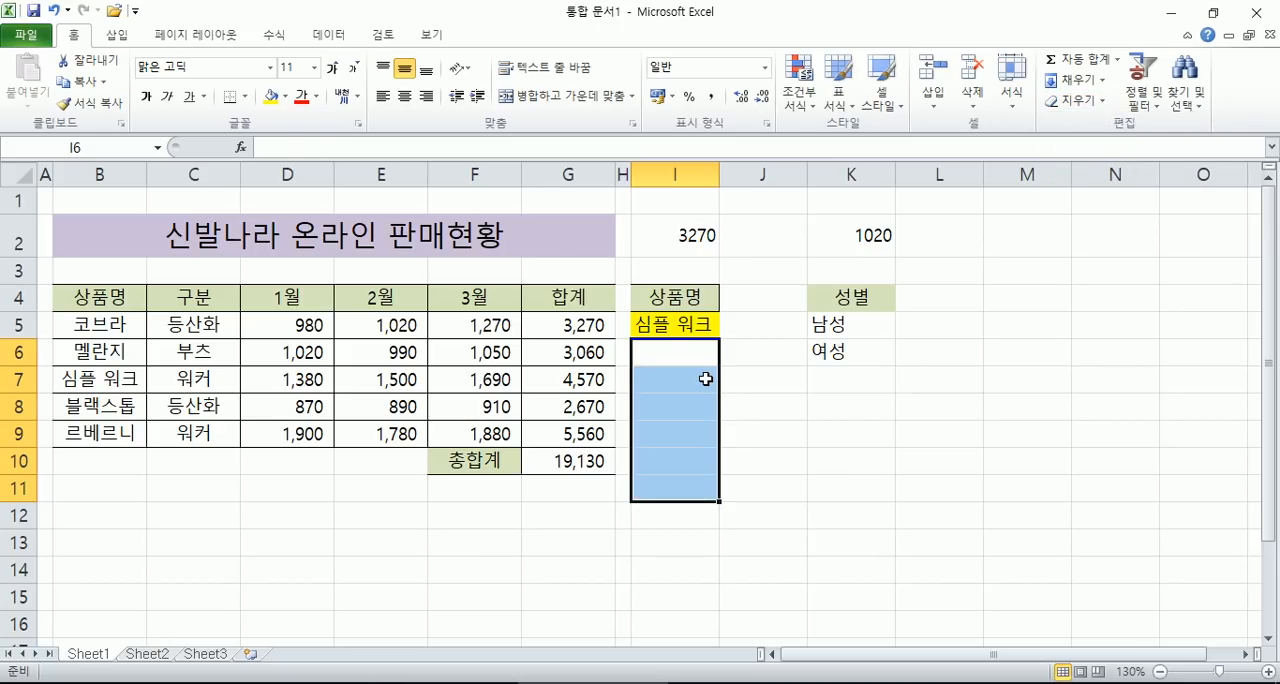
- Try the product drop-down list in cell I5 and choose 멜란지
left_click(668, 322)
left_click(734, 332)
left_click(694, 318)
left_click(729, 331)
left_click(666, 405)
left_click(728, 330)
left_click(665, 358)
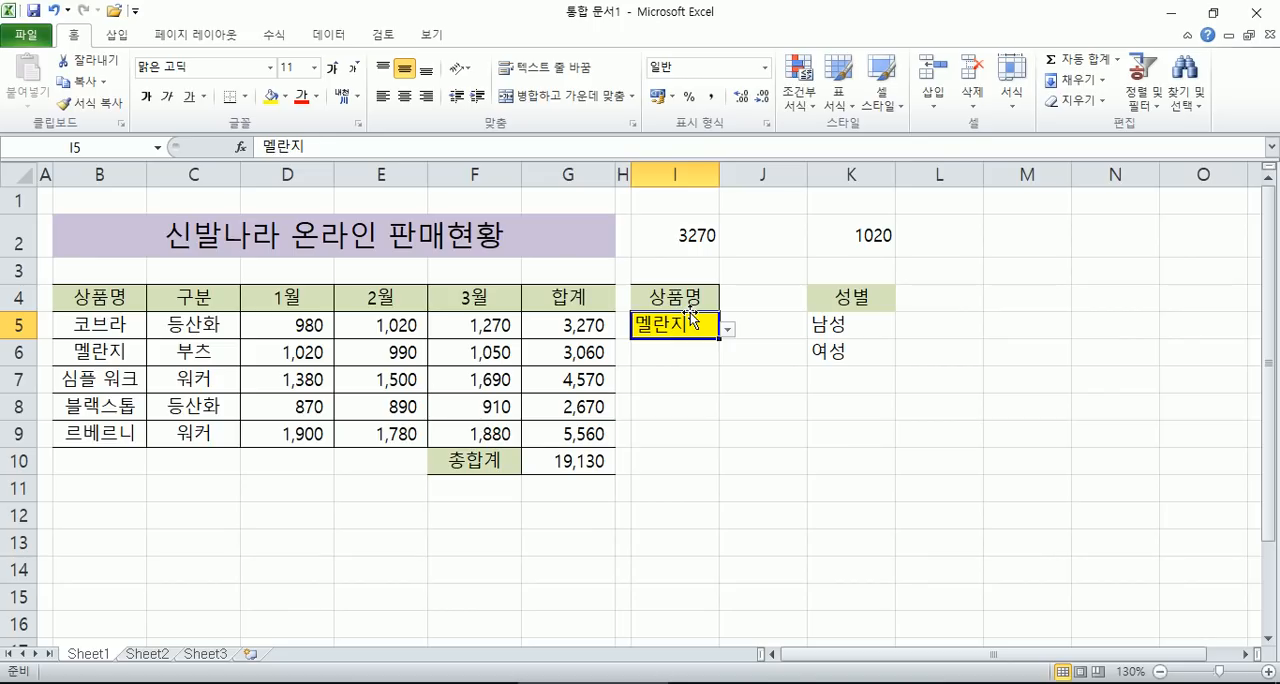
- Copy the 합계 heading from G4 to cell I9 and select the cell below it, I10
left_click(654, 459)
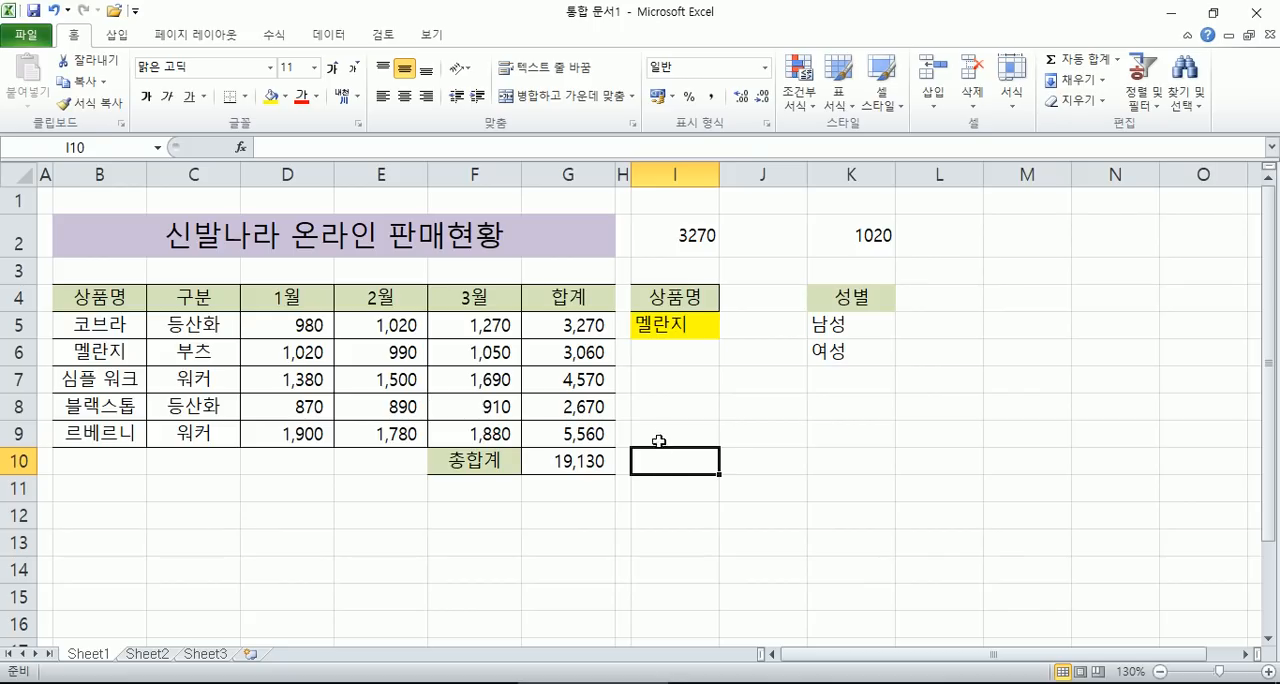
left_click(662, 433)
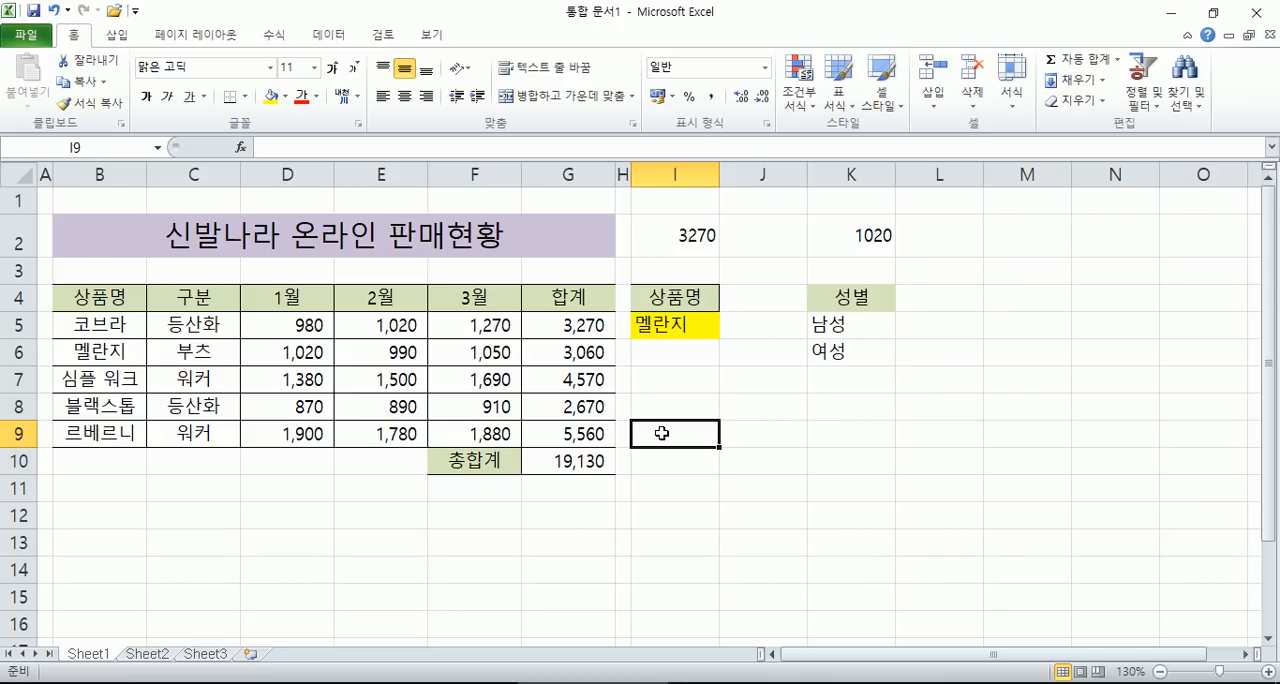
left_click(572, 300)
key("ctrl+c")
left_click(662, 434)
key("Return")
left_click(676, 463)
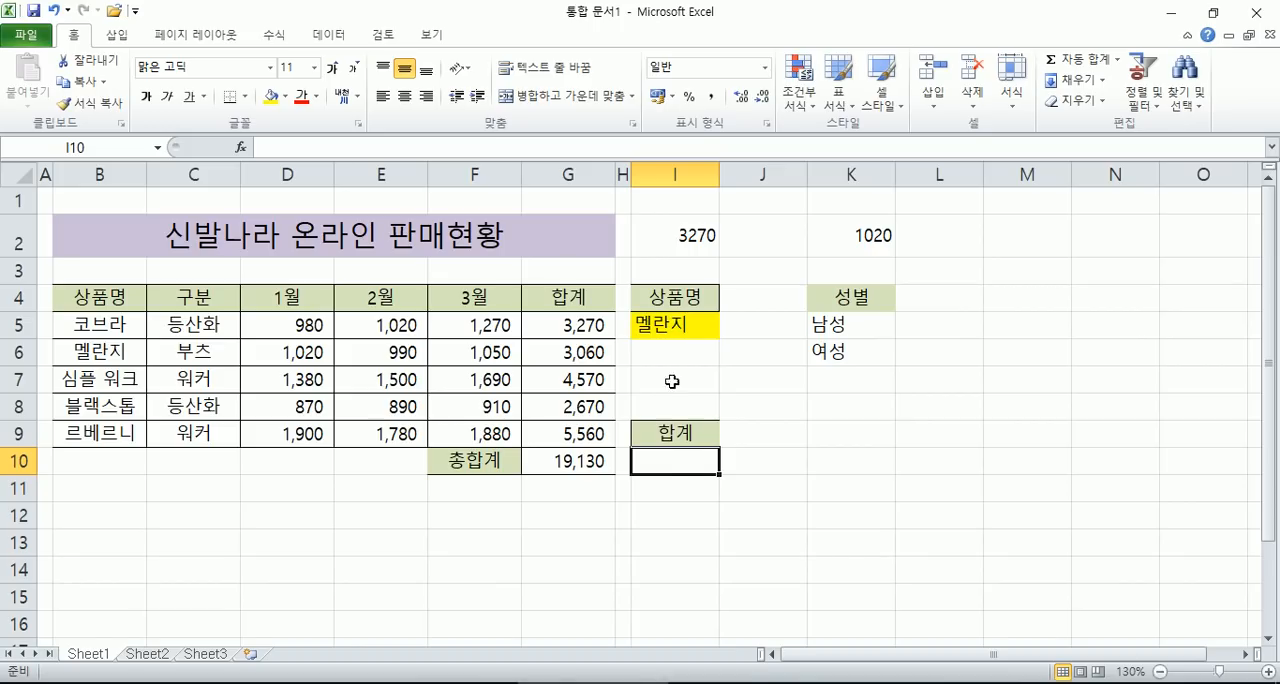
- Choose 코브라 from the product drop-down list in cell I5 and select cell I10 under the 합계 heading
left_click(705, 320)
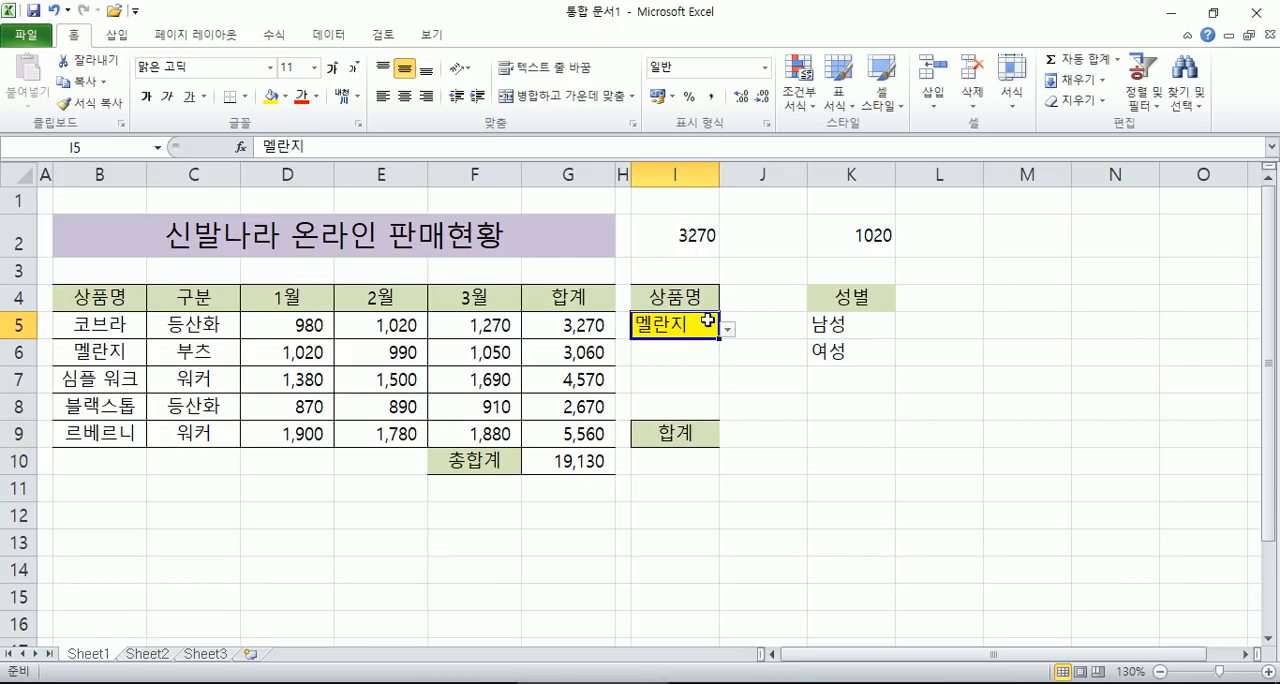
left_click(727, 329)
left_click(615, 345)
left_click(672, 460)
left_click(577, 325)
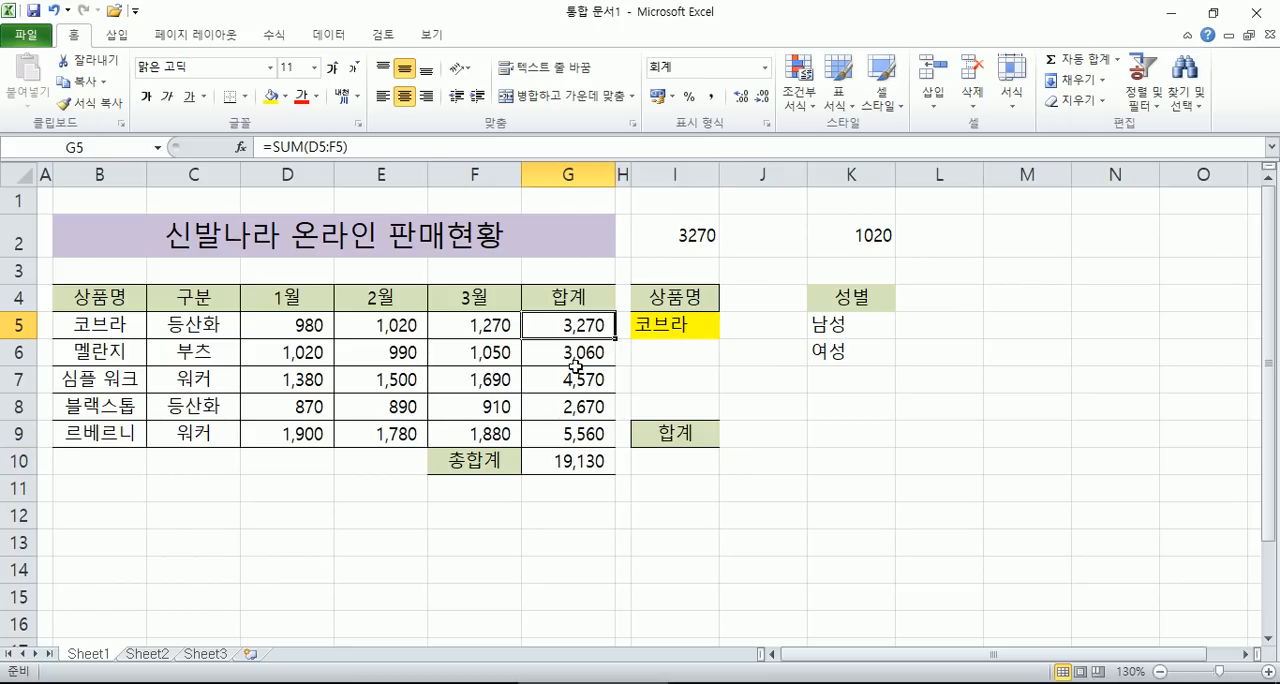
left_click(678, 465)
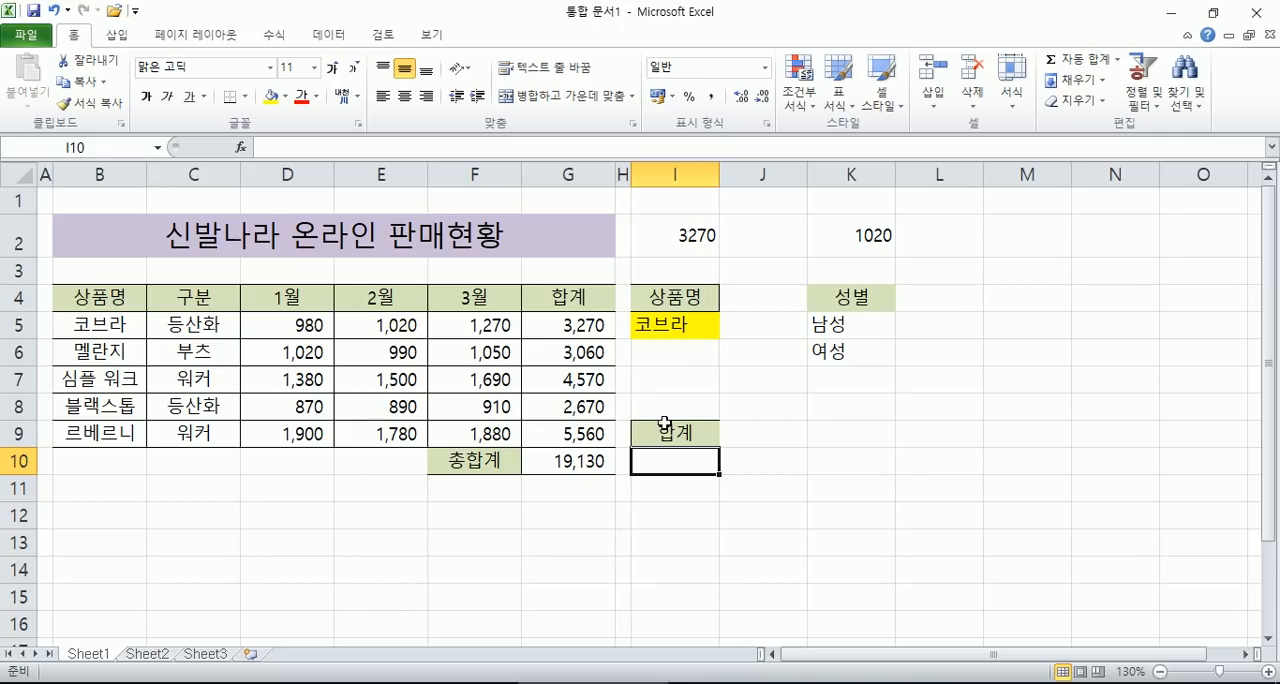
- Clear the contents of cells I2:L2 and delete columns K and I from the sheet
left_click_drag(658, 234, 908, 231)
key("Delete")
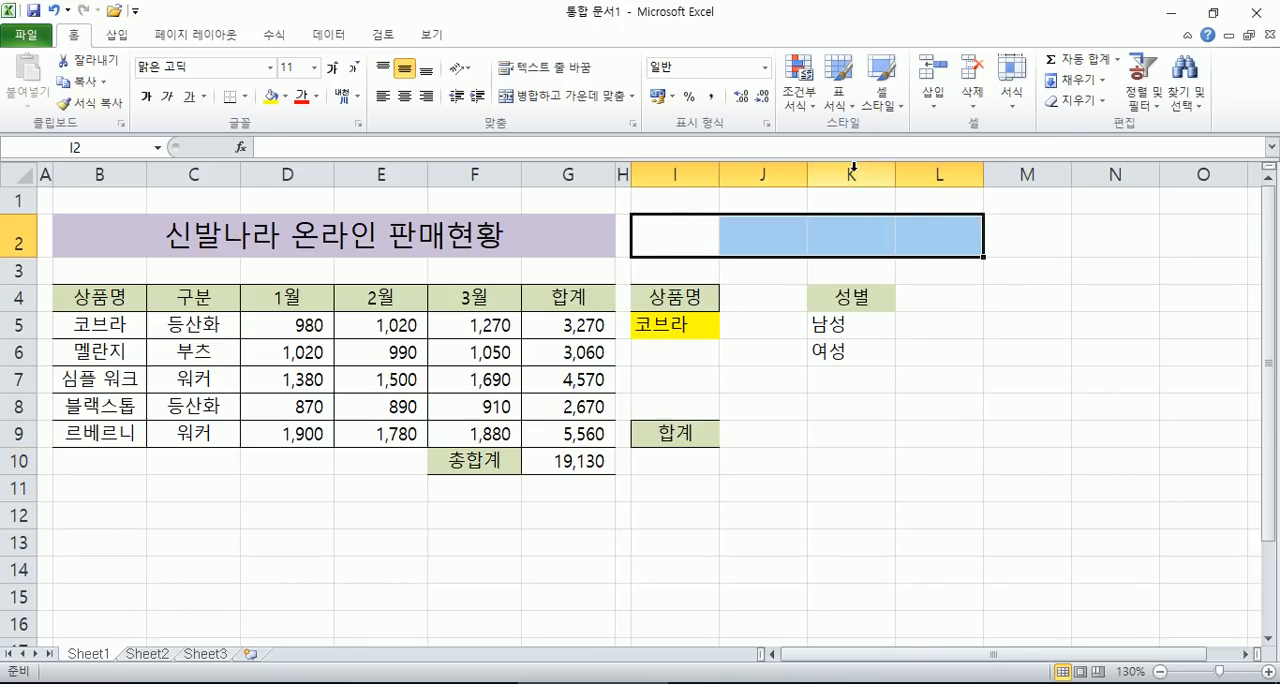
left_click(851, 174)
right_click(855, 175)
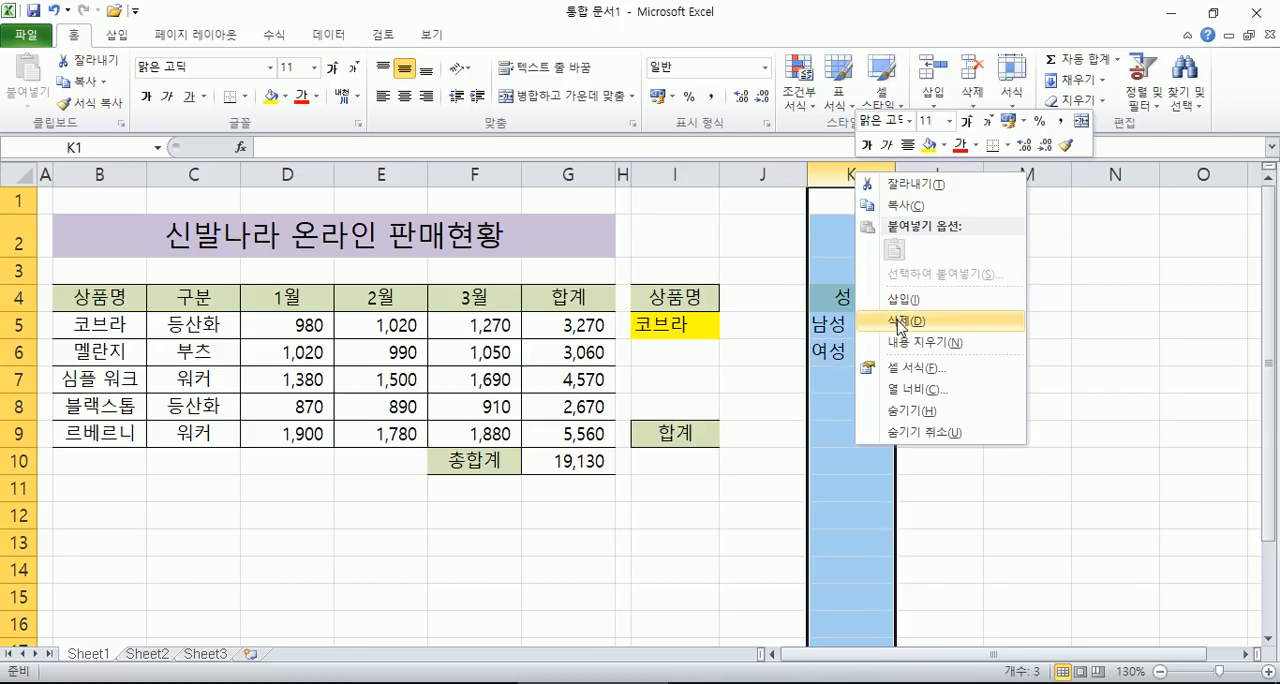
left_click(897, 320)
right_click(679, 177)
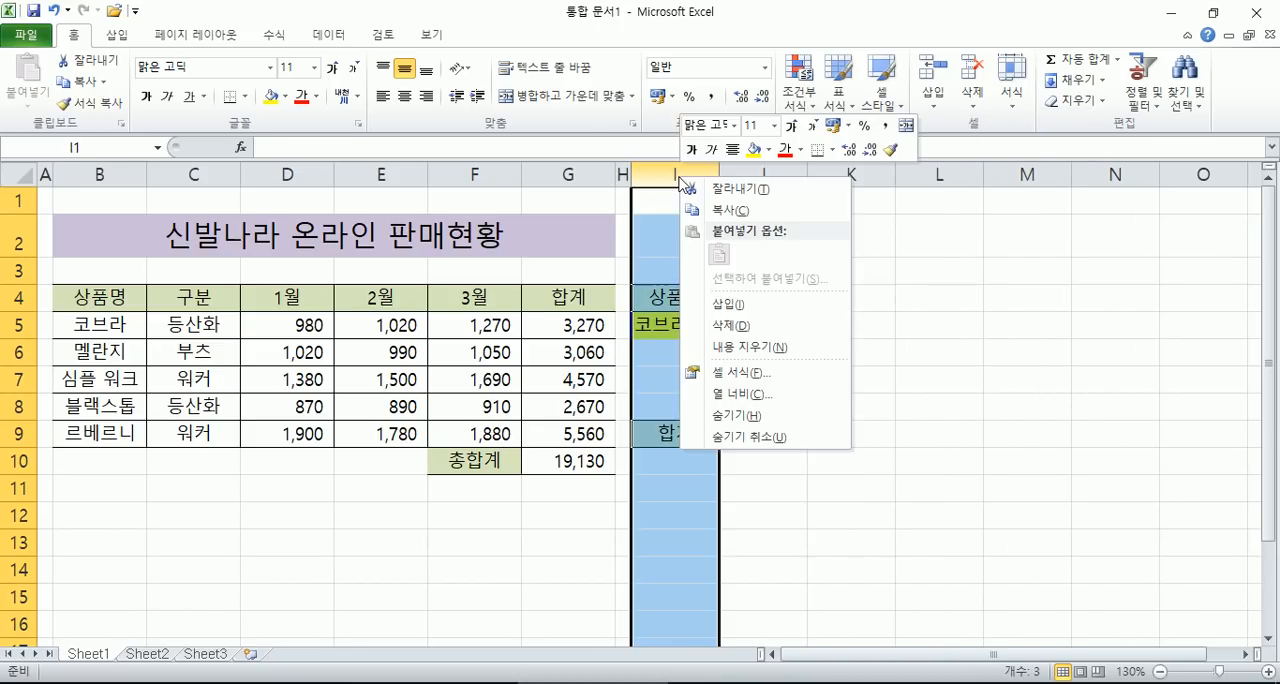
left_click(730, 325)
left_click(705, 424)
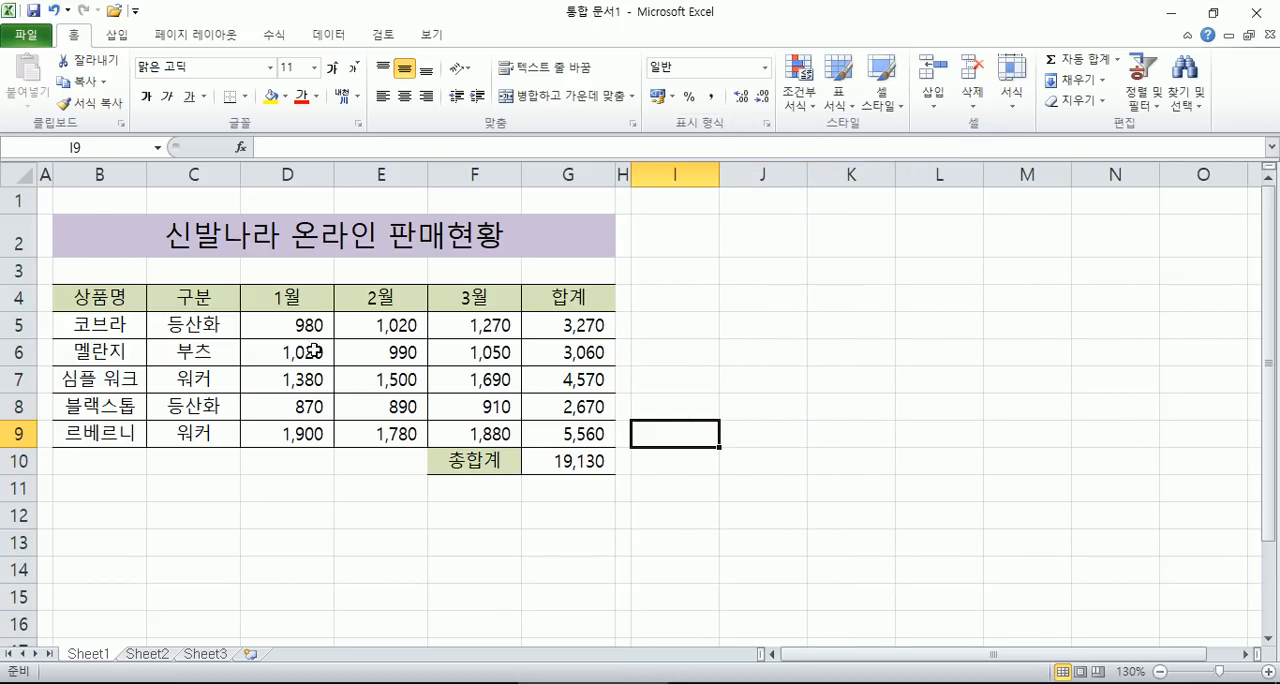
- Delete all defined names from _1월 through 합계 in the name manager (이름 관리자)
left_click(107, 302)
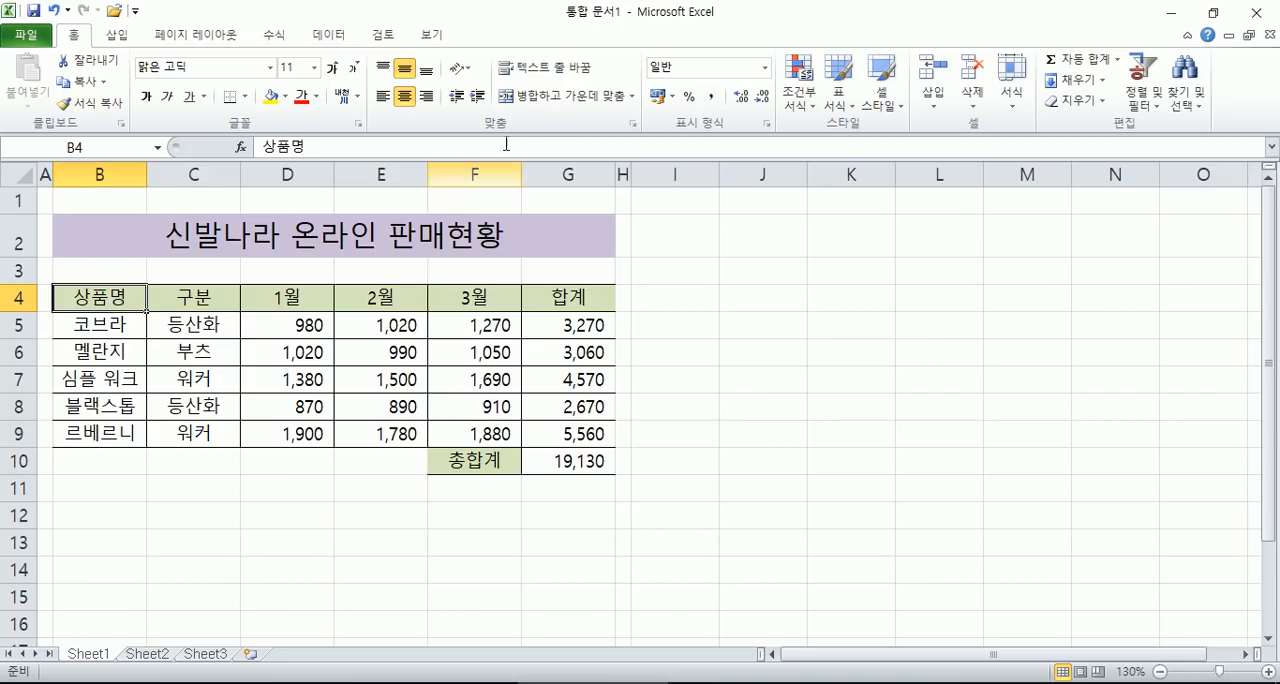
left_click(282, 40)
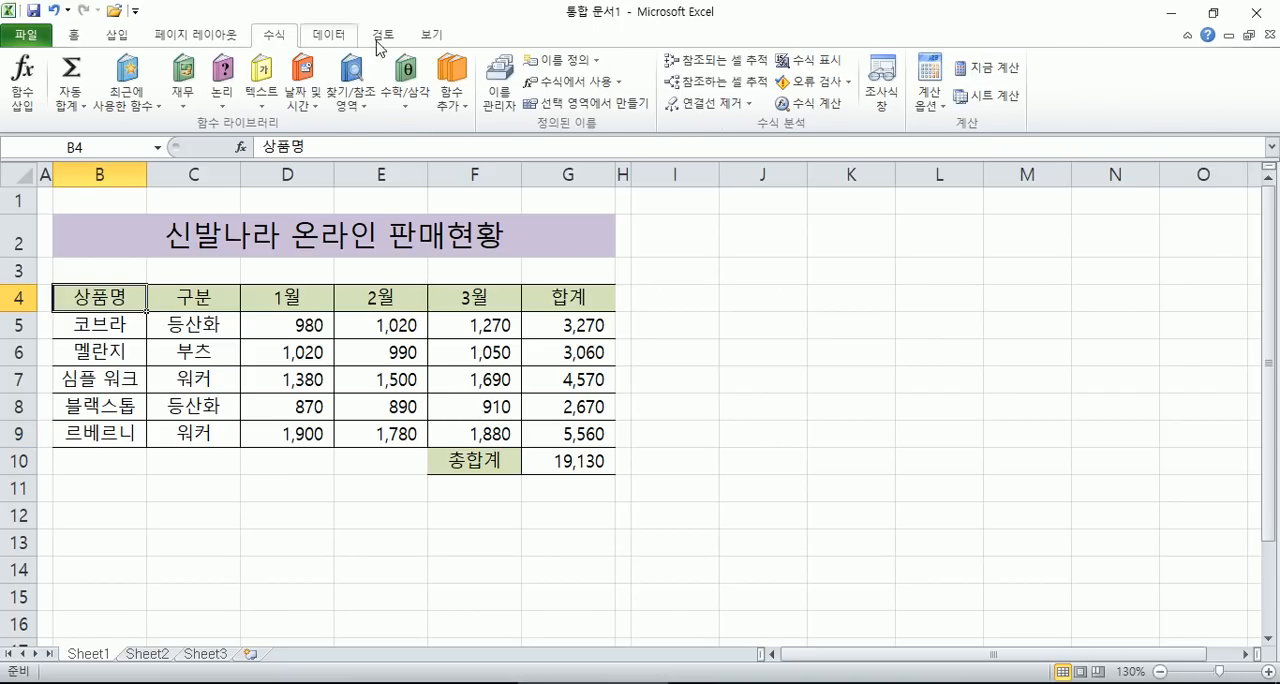
left_click(510, 103)
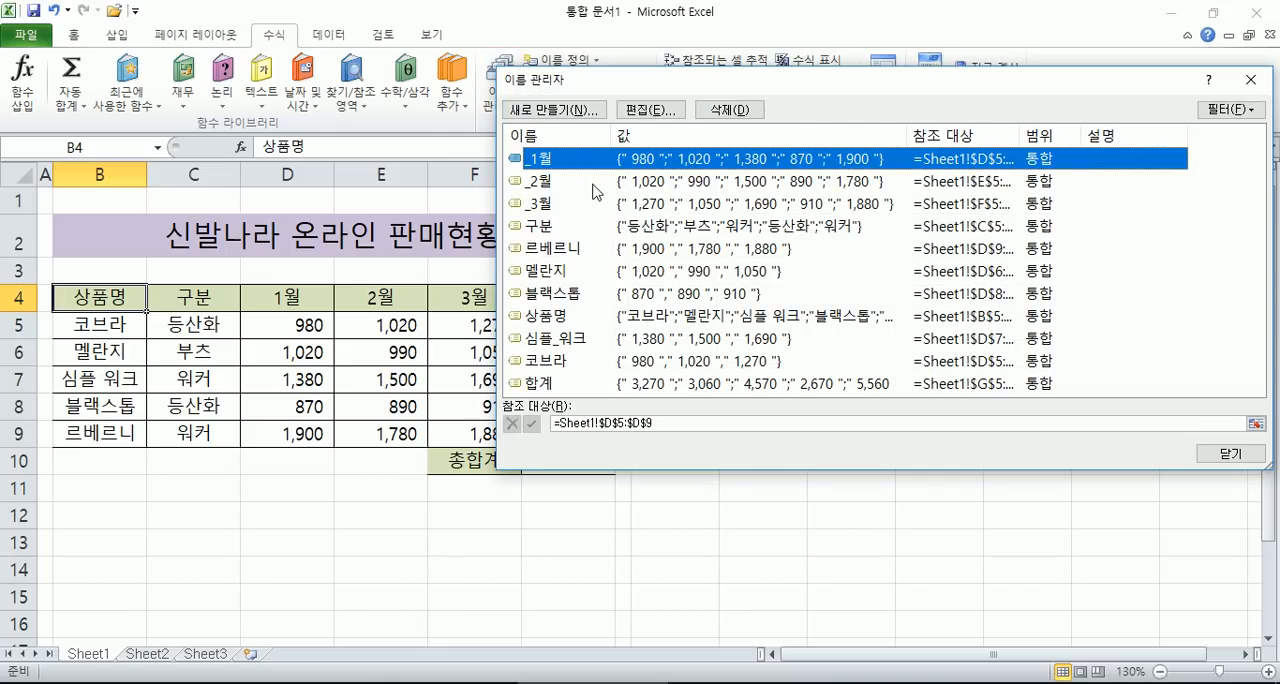
left_click(573, 386, "shift")
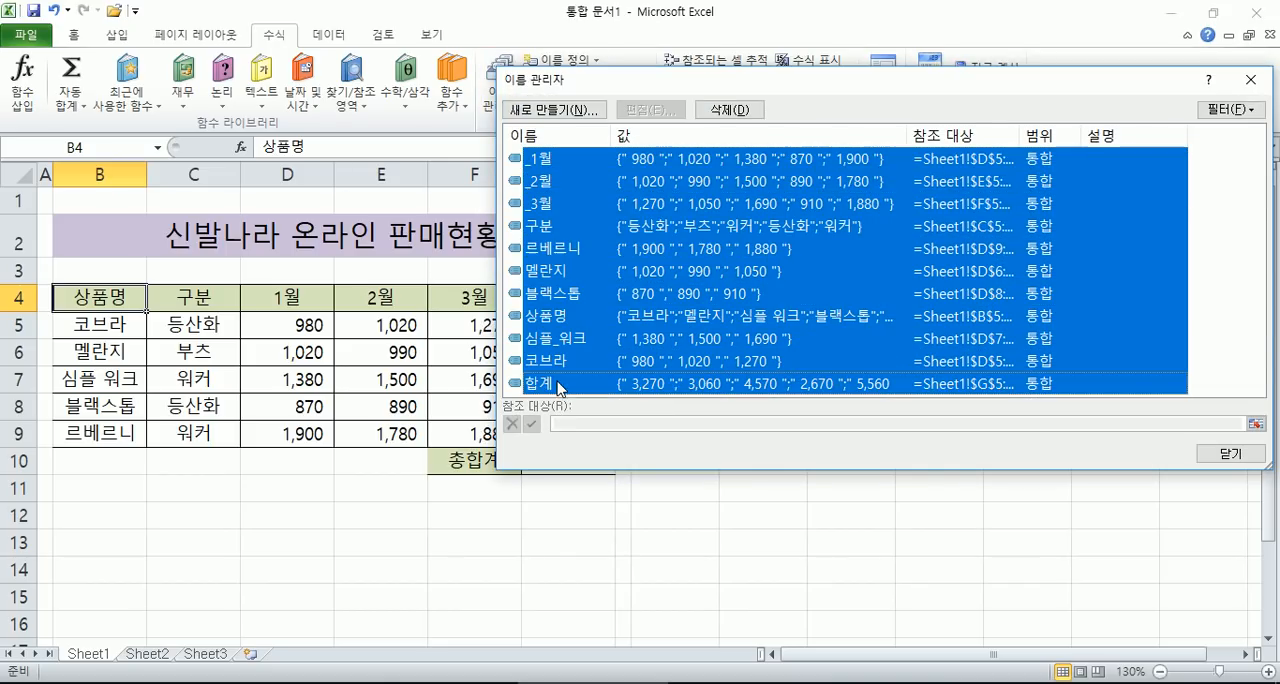
left_click(556, 166)
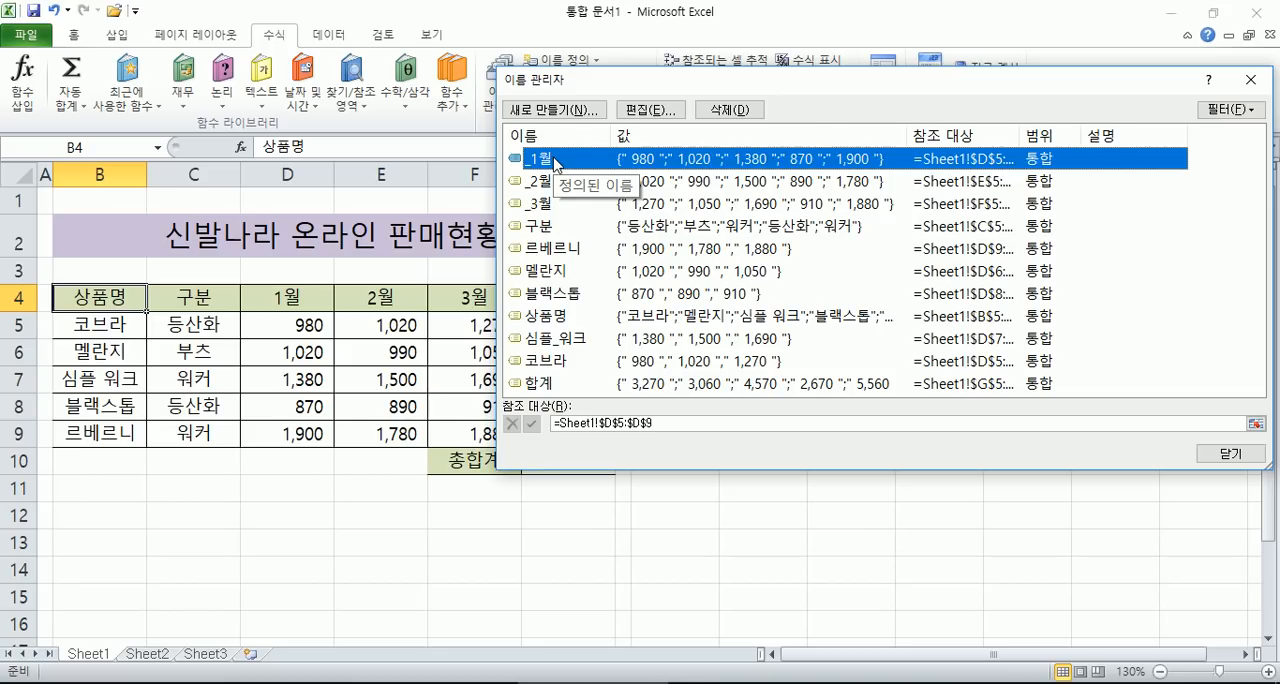
left_click(541, 386, "shift")
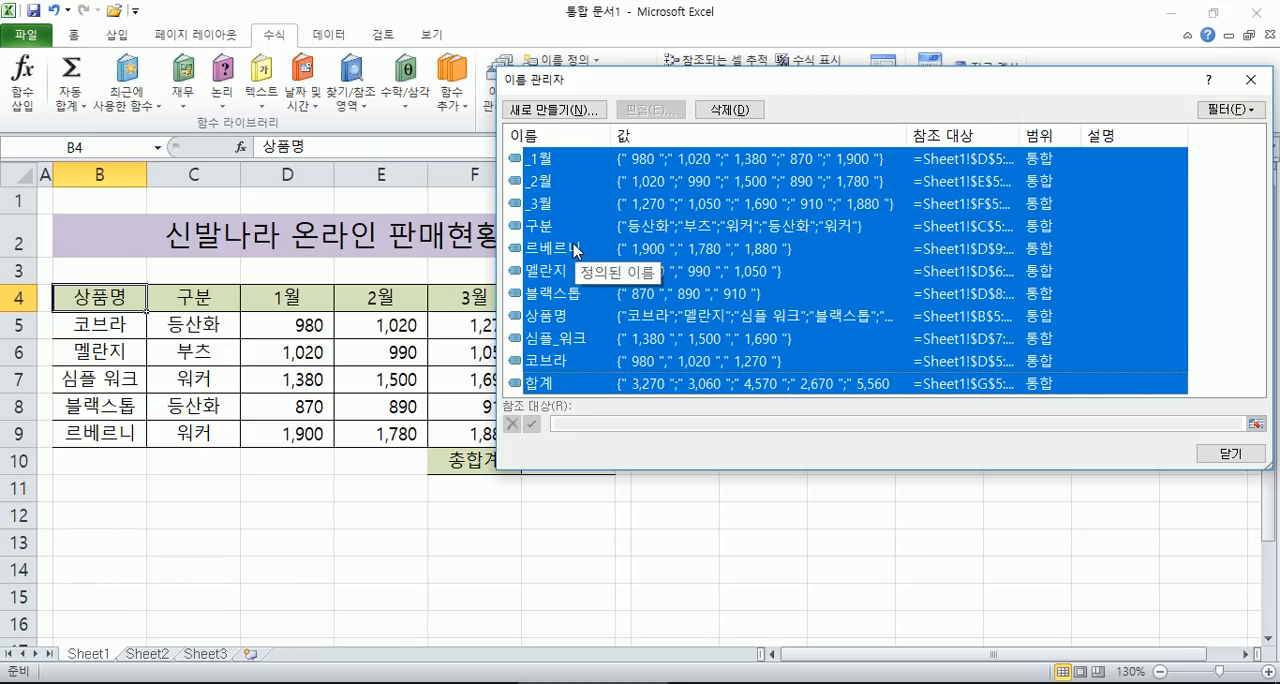
left_click(728, 110)
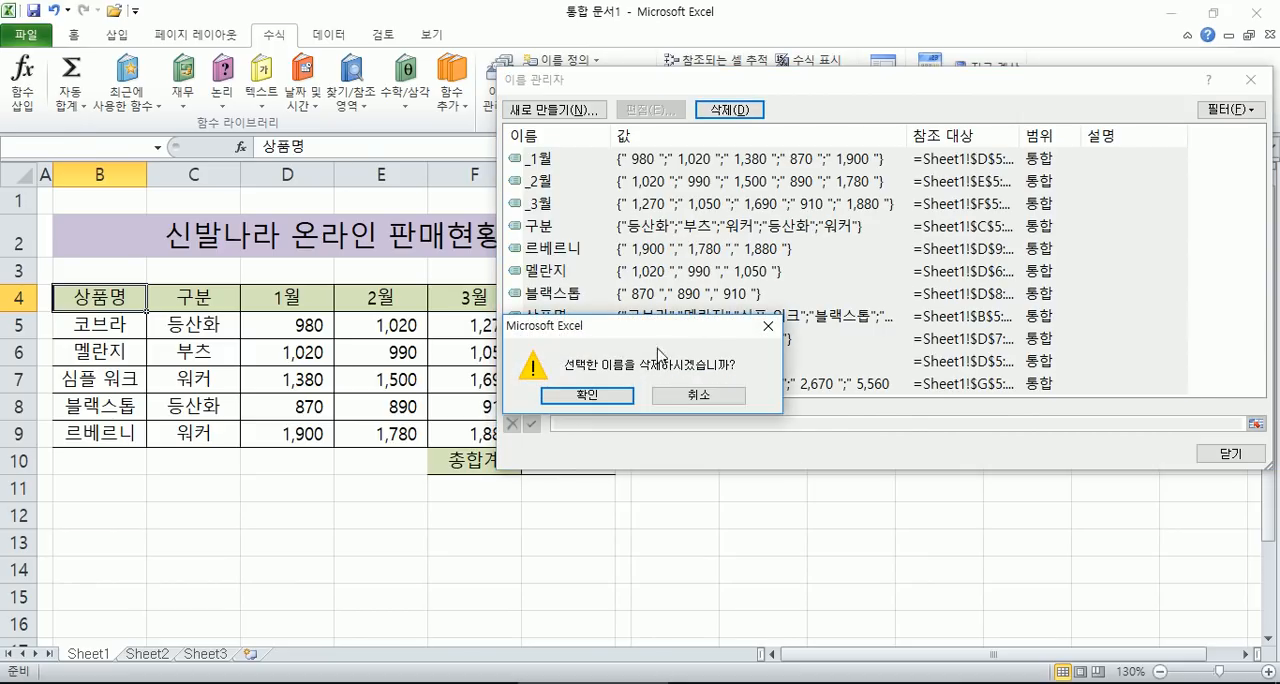
left_click(614, 396)
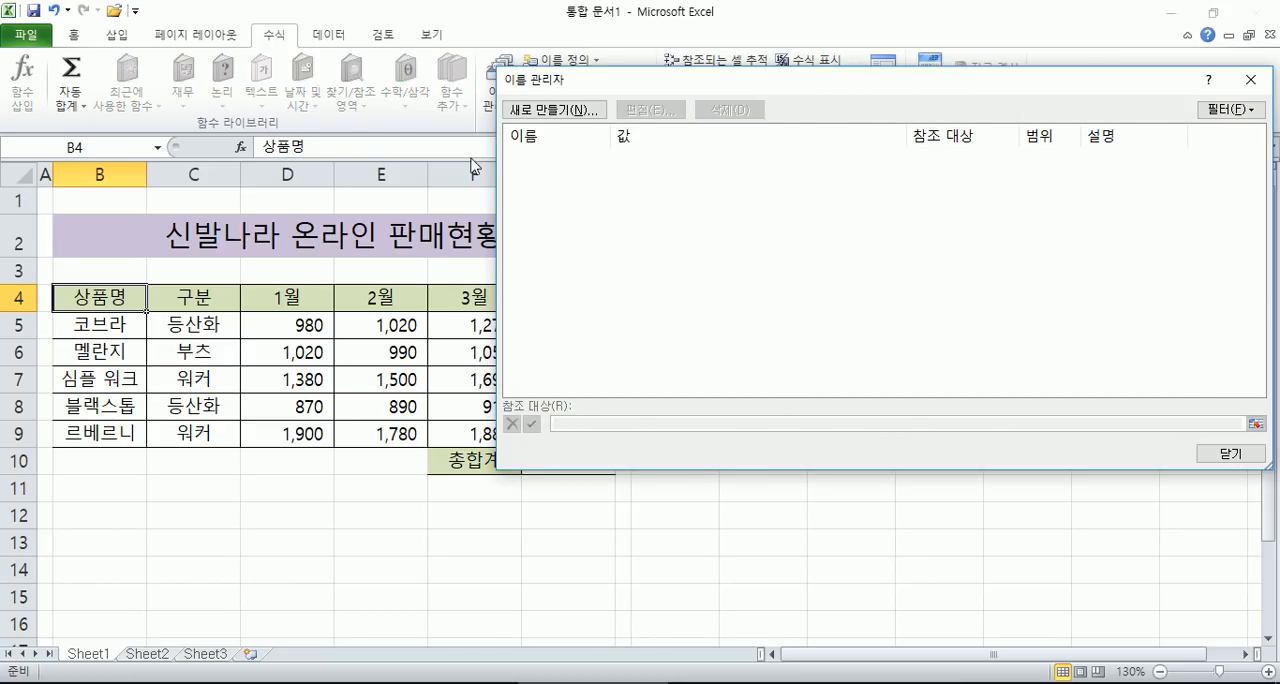
left_click(1222, 454)
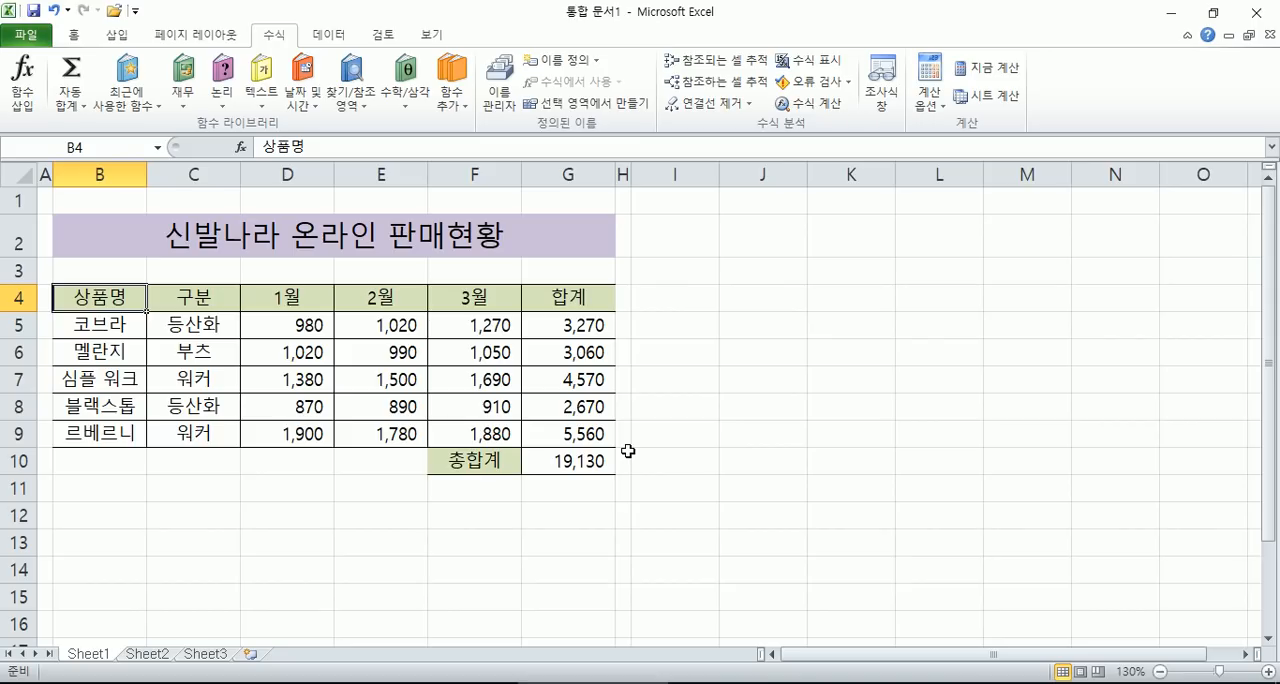
- Create a range name from the selection B4:B9, using only the first row (첫 행) as the name
left_click_drag(97, 296, 100, 430)
left_click_drag(100, 300, 101, 428)
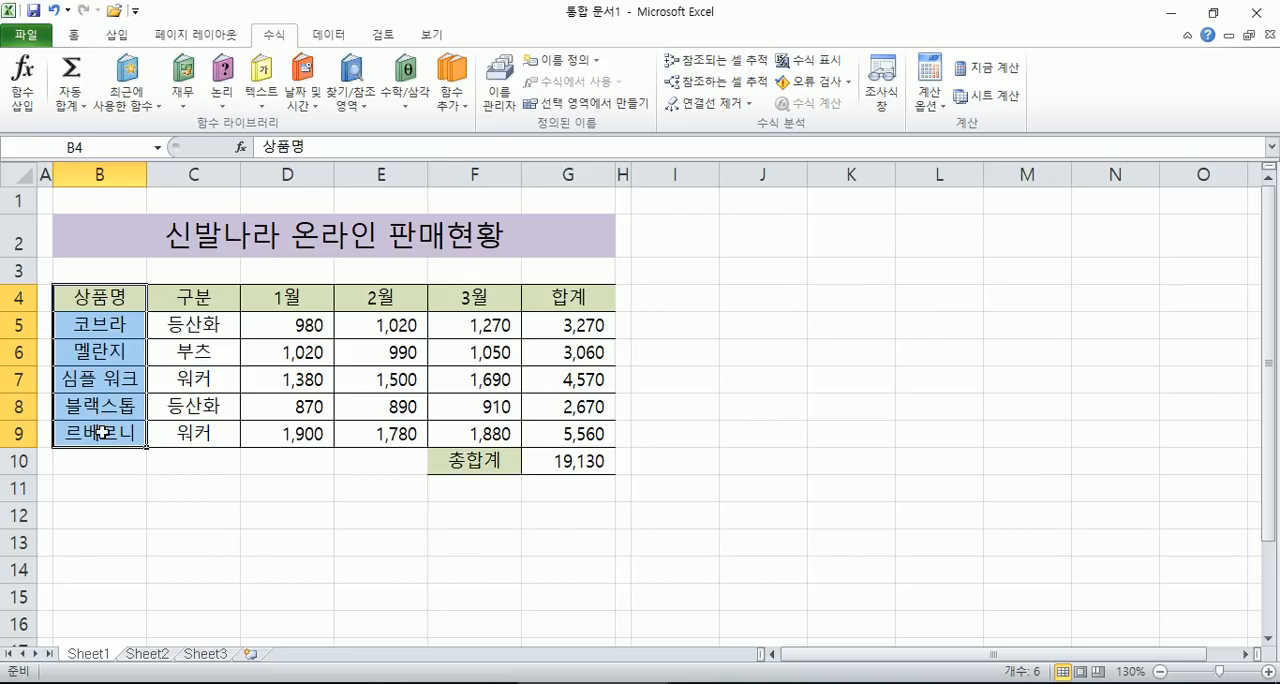
left_click(567, 104)
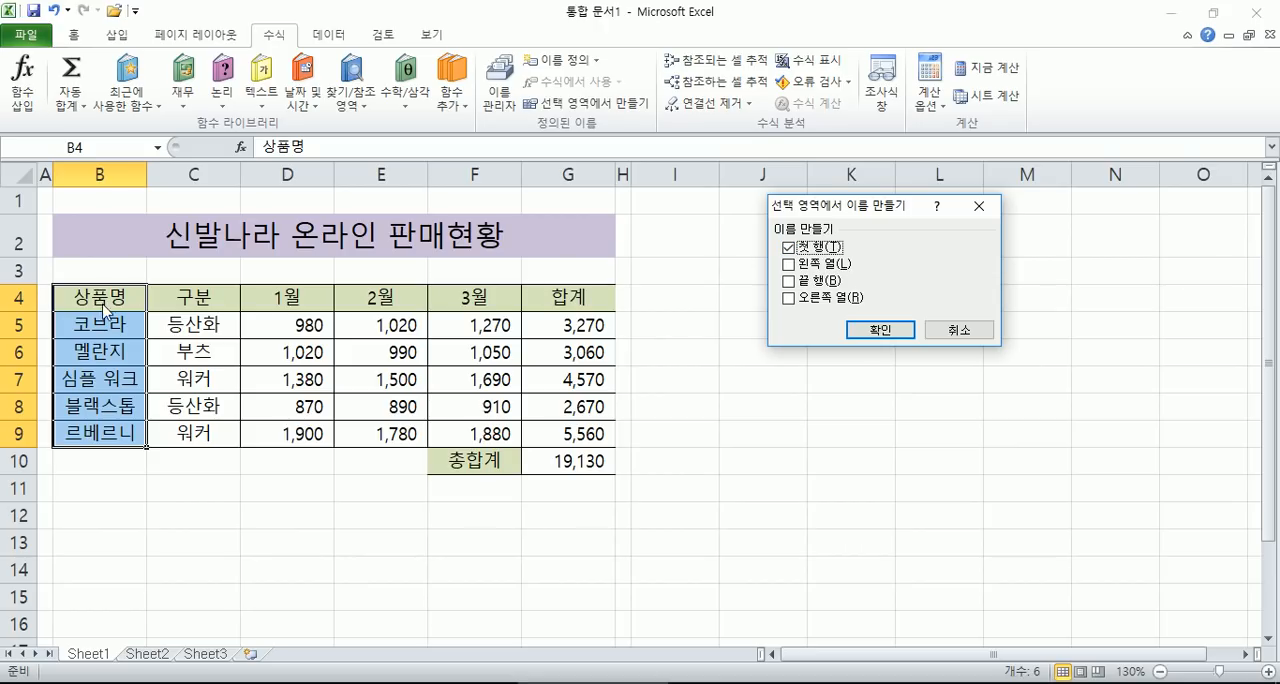
left_click(868, 335)
- Look up the defined name 상품명 and check its range against the product cells B5:B9
left_click(96, 298)
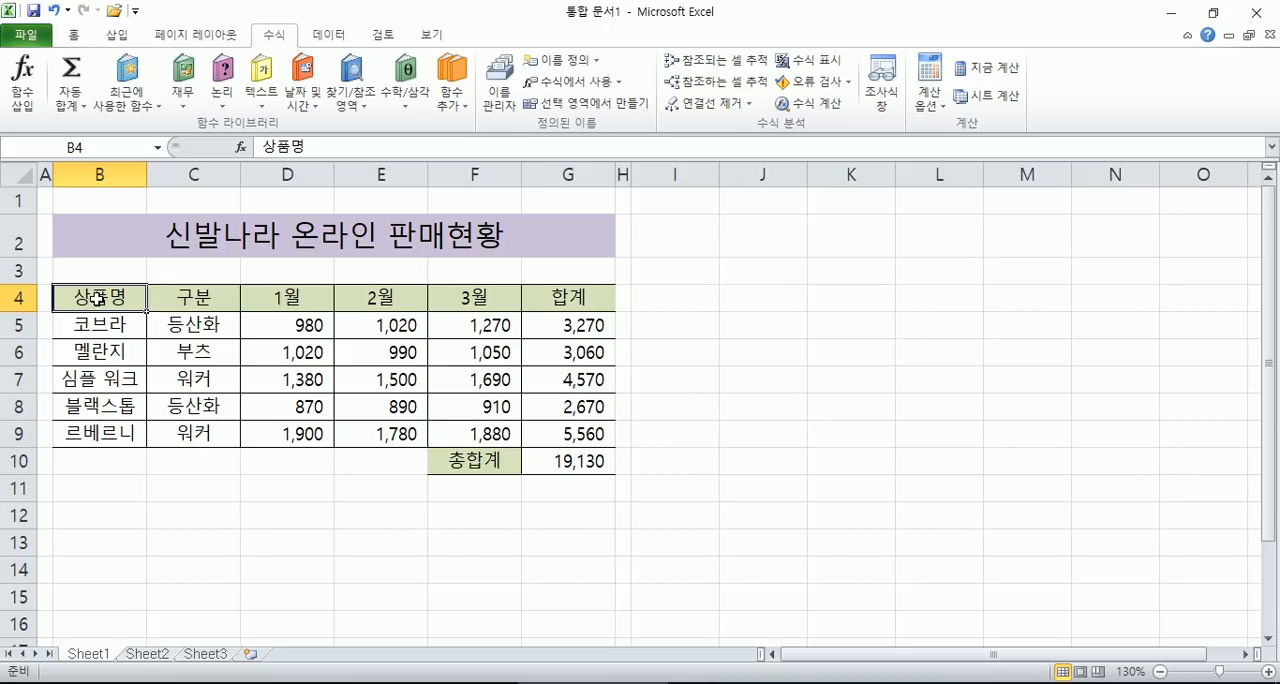
left_click(157, 147)
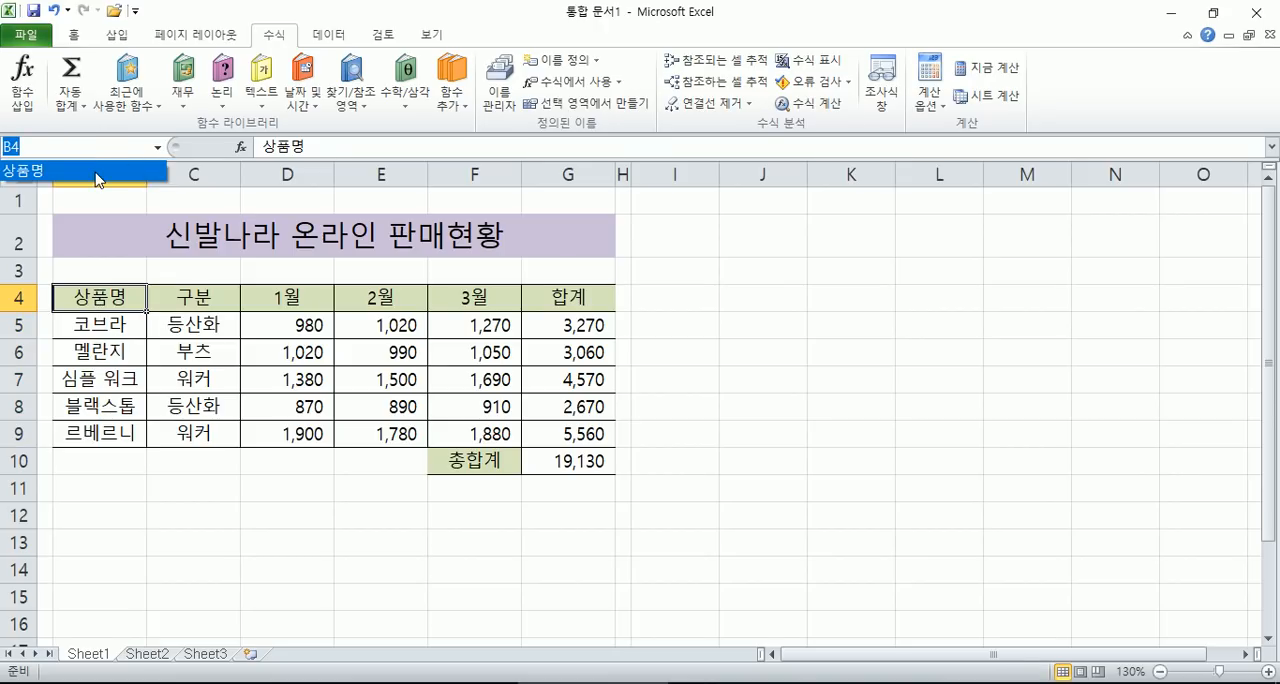
left_click(98, 171)
left_click_drag(112, 322, 110, 433)
left_click(116, 328)
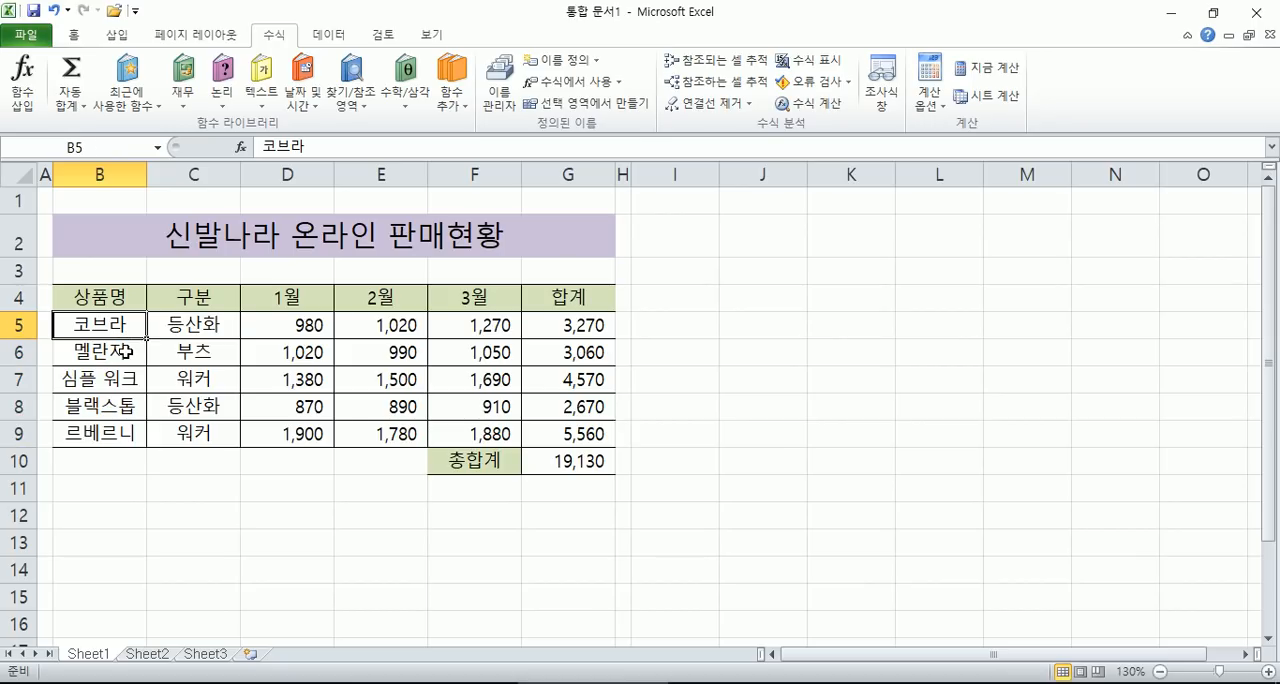
- Copy the 상품명 heading from cell B4 to cell I4
left_click(688, 243)
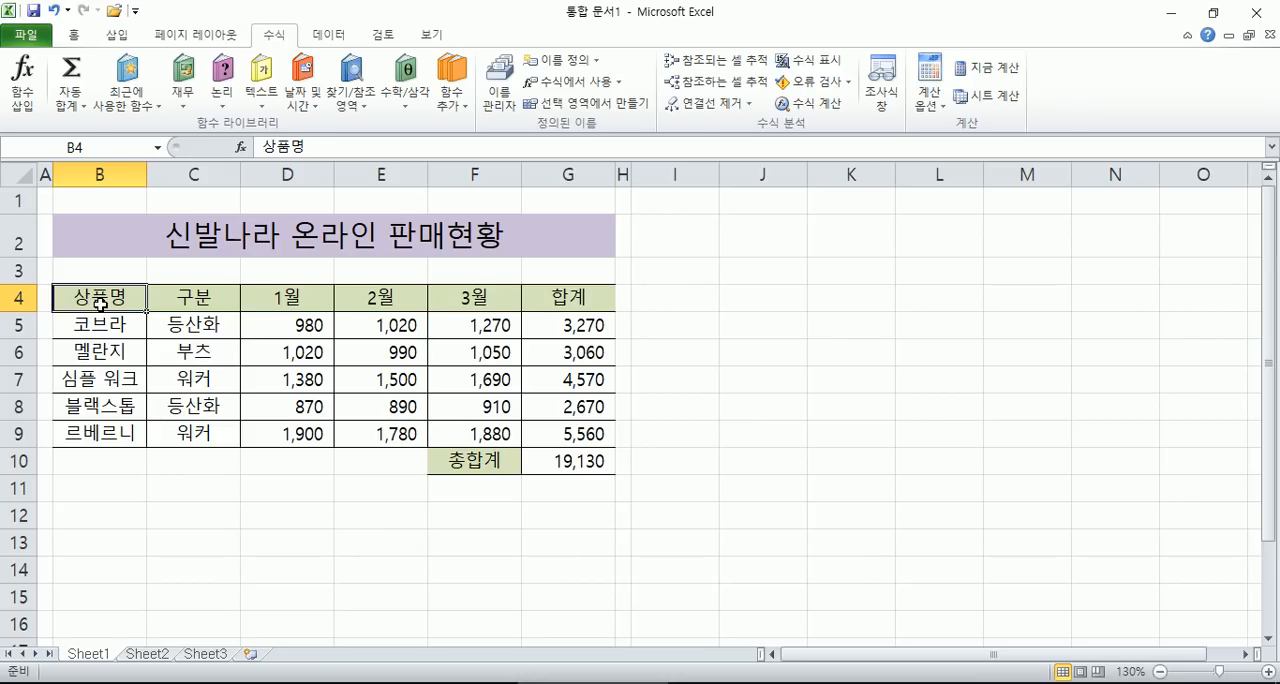
key("ctrl+c")
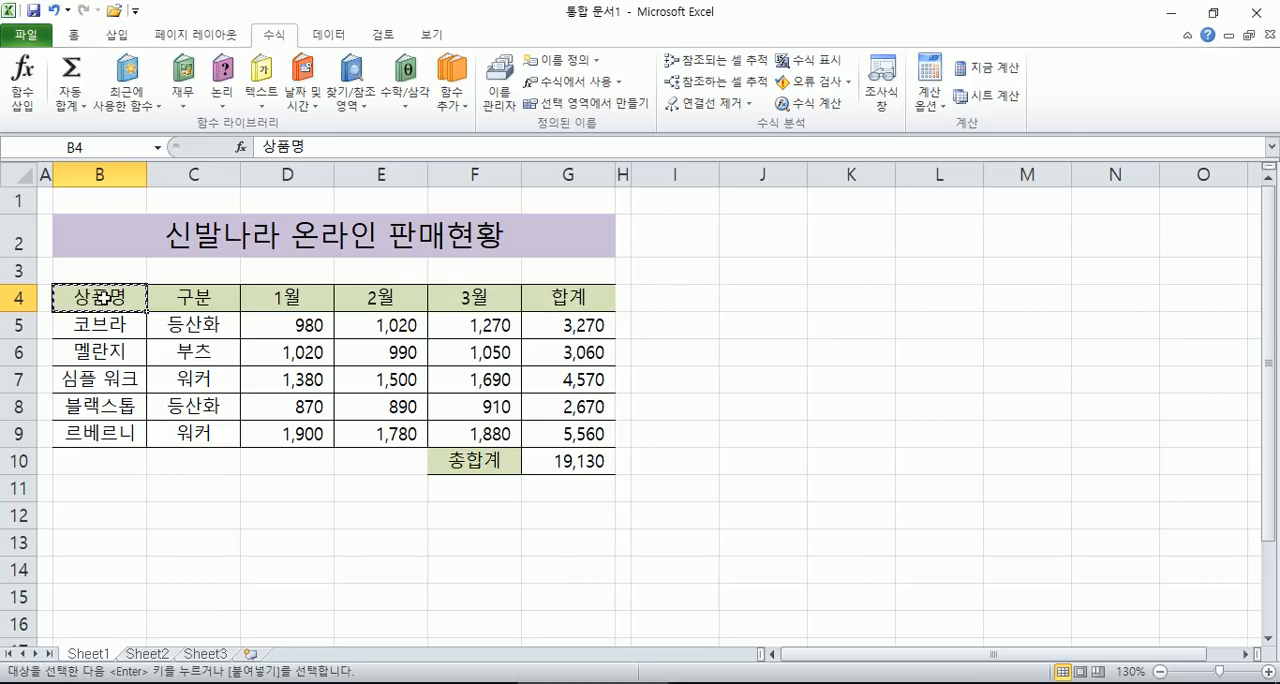
left_click(666, 296)
key("ctrl+v")
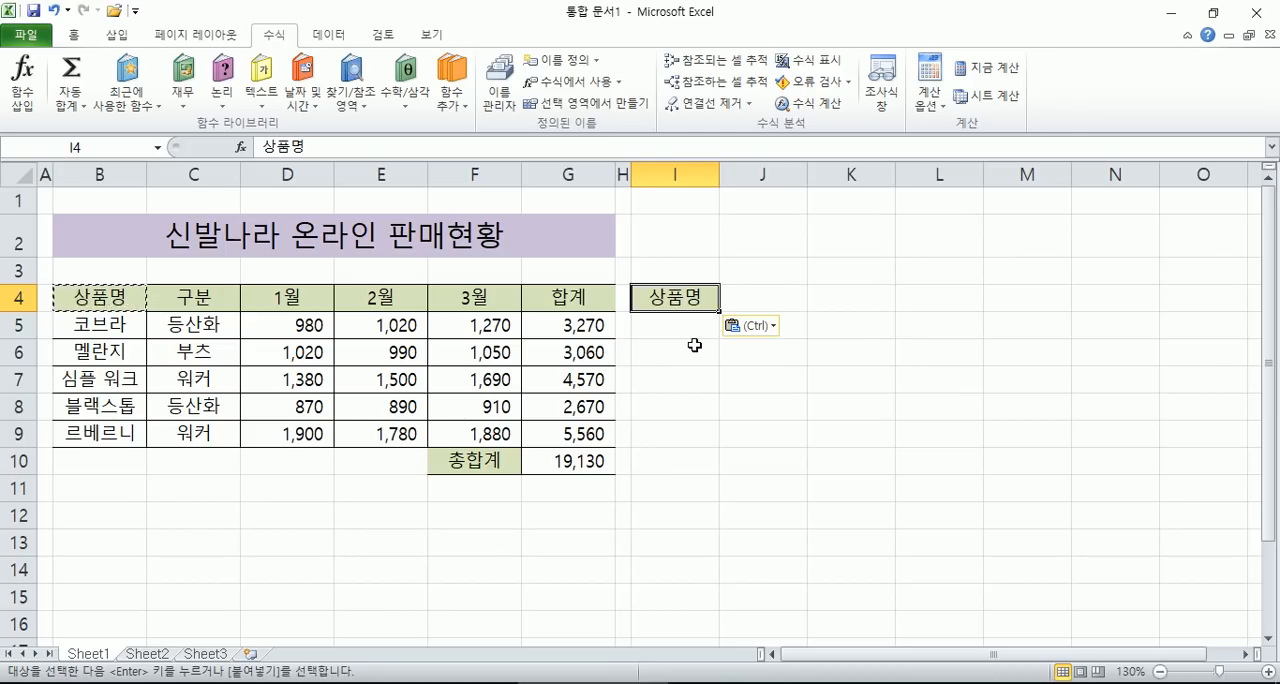
- Open data validation for cell I5 and set the allowed type to list (목록)
left_click(668, 325)
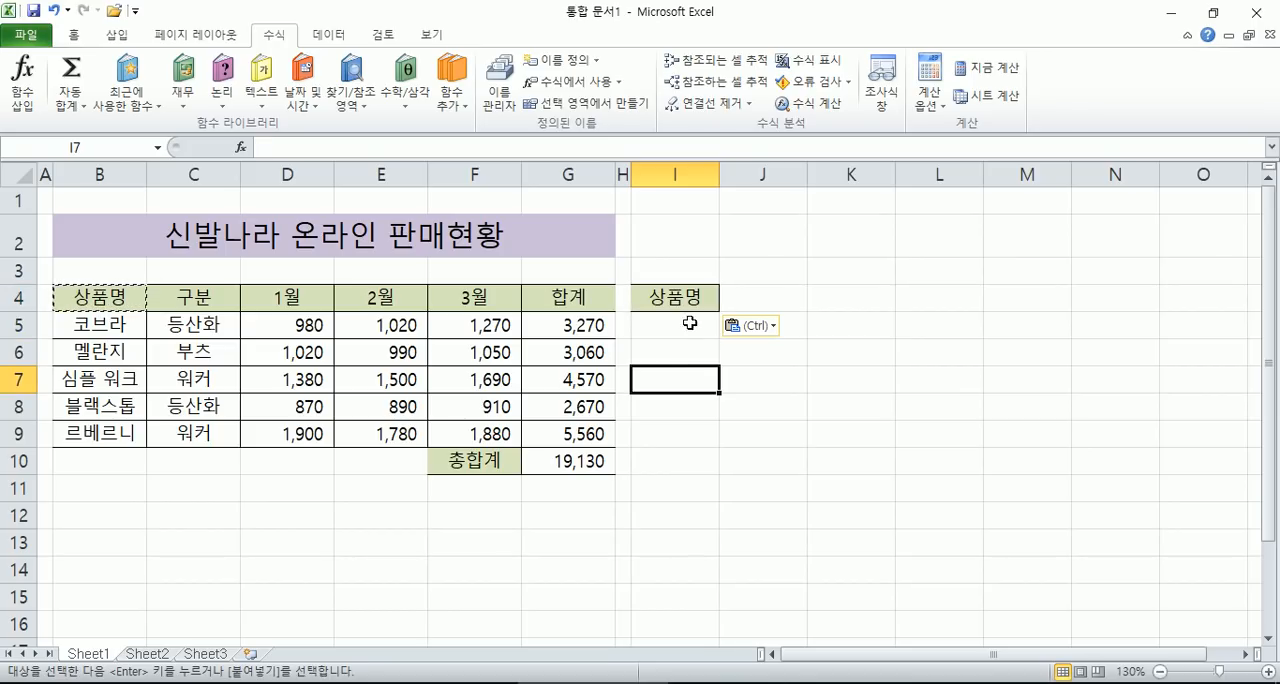
left_click(329, 35)
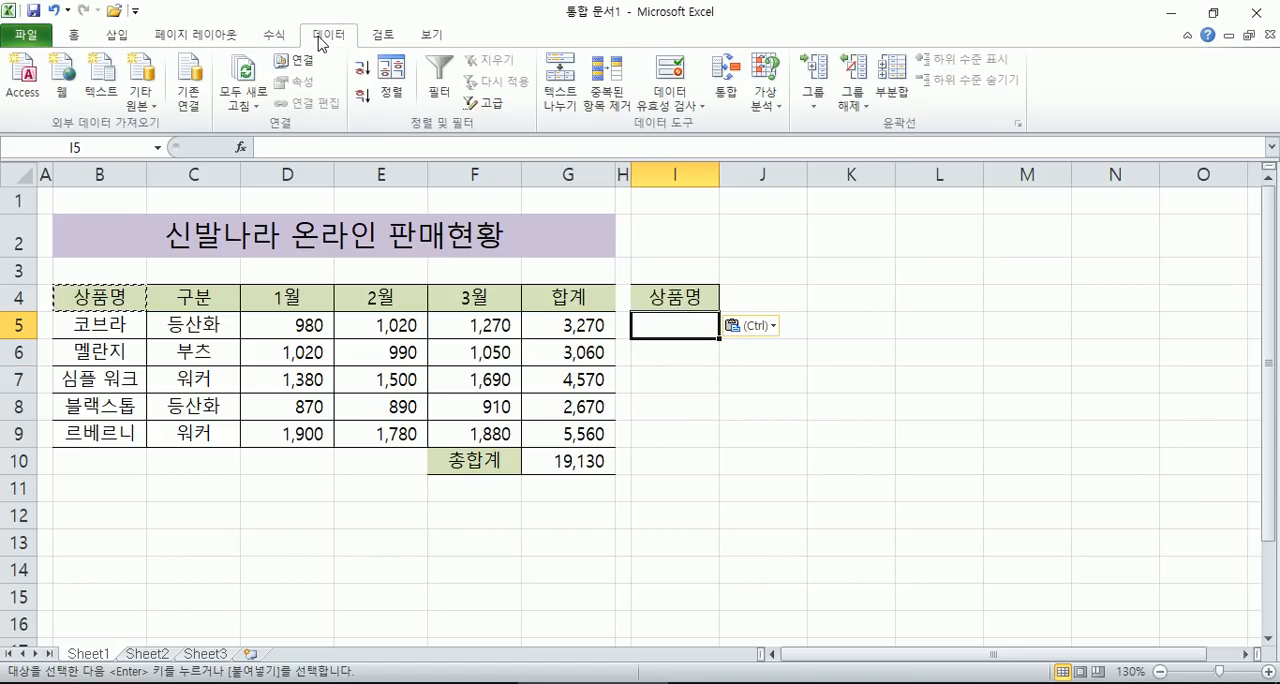
left_click(667, 106)
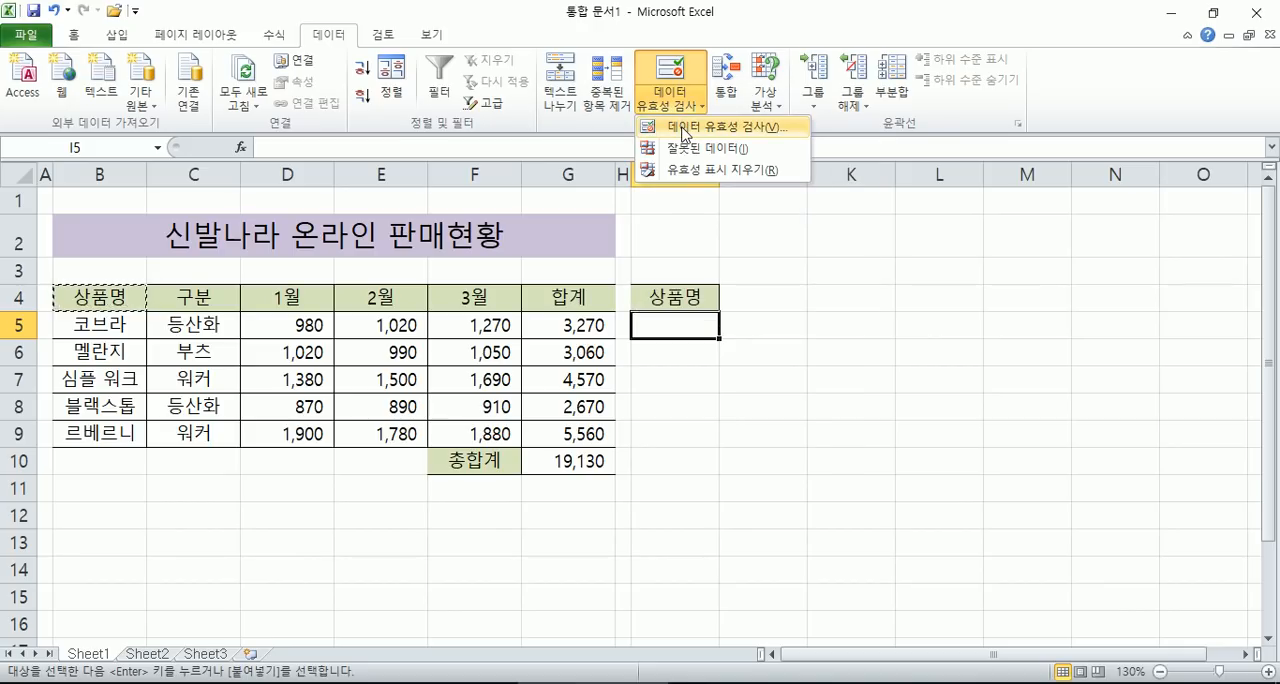
left_click(684, 128)
left_click_drag(806, 142, 898, 161)
left_click(873, 258)
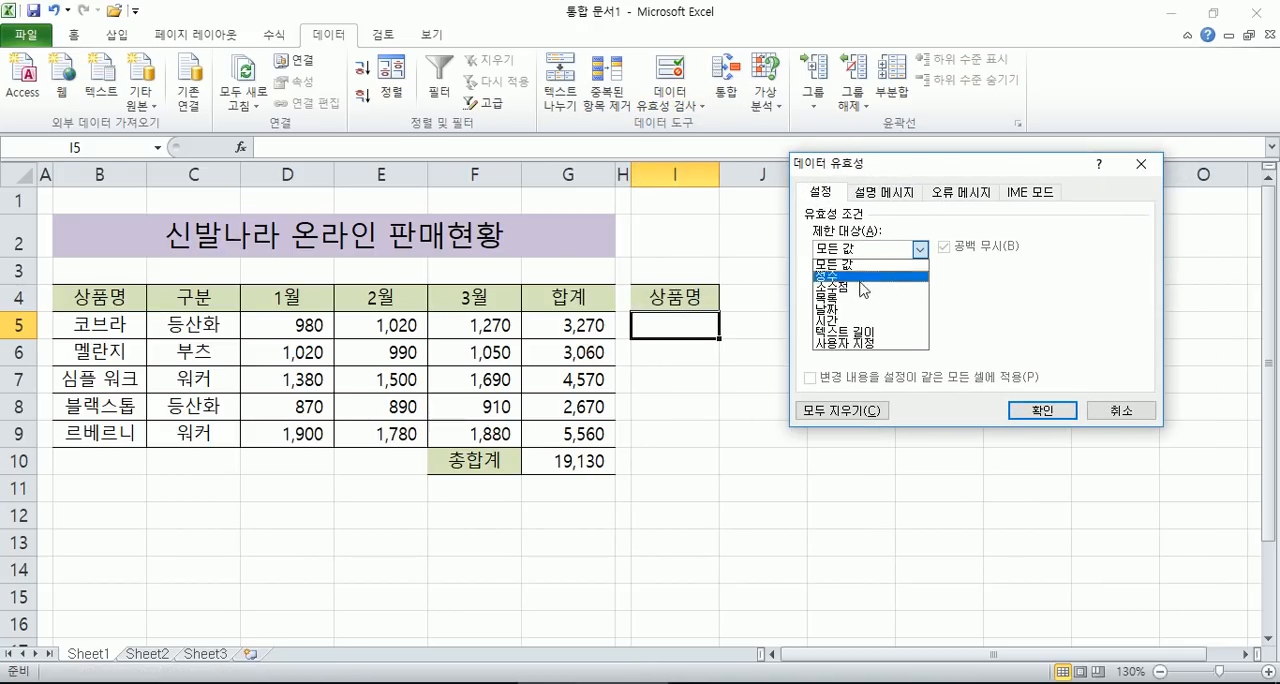
left_click(856, 300)
- Set the list source to =상품명, referring to cells B5:B9, and apply the validation to I5
left_click(849, 323)
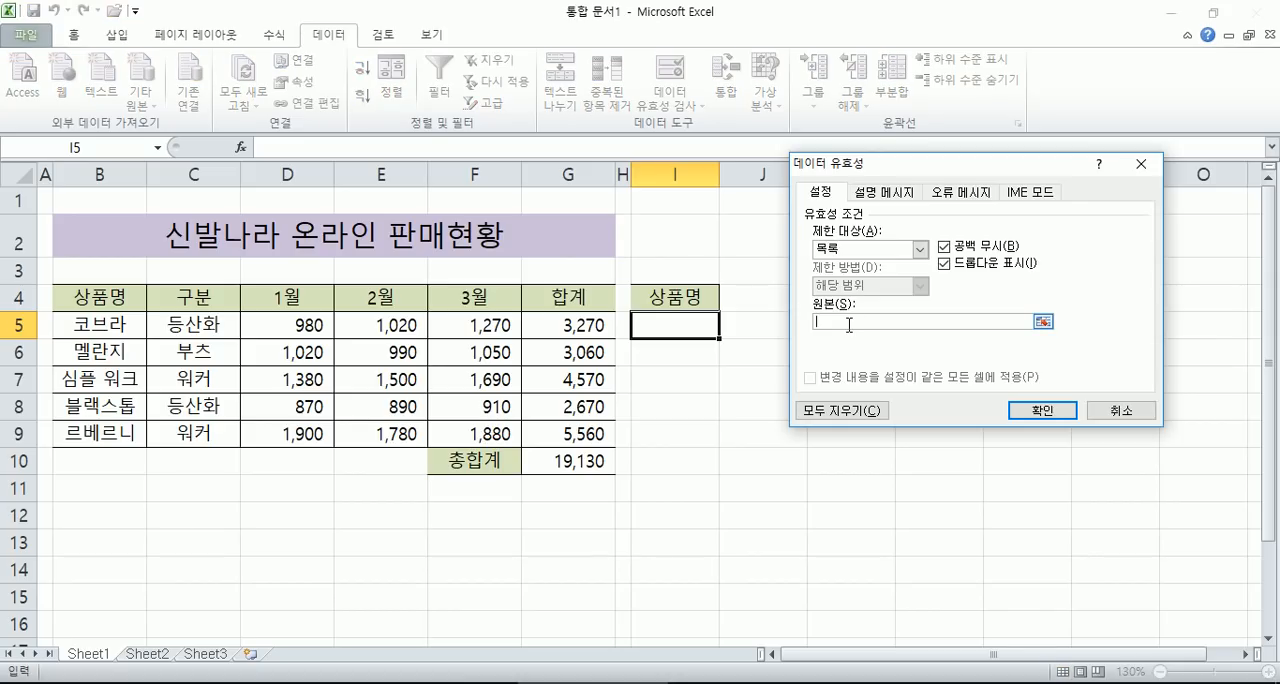
left_click_drag(824, 169, 777, 166)
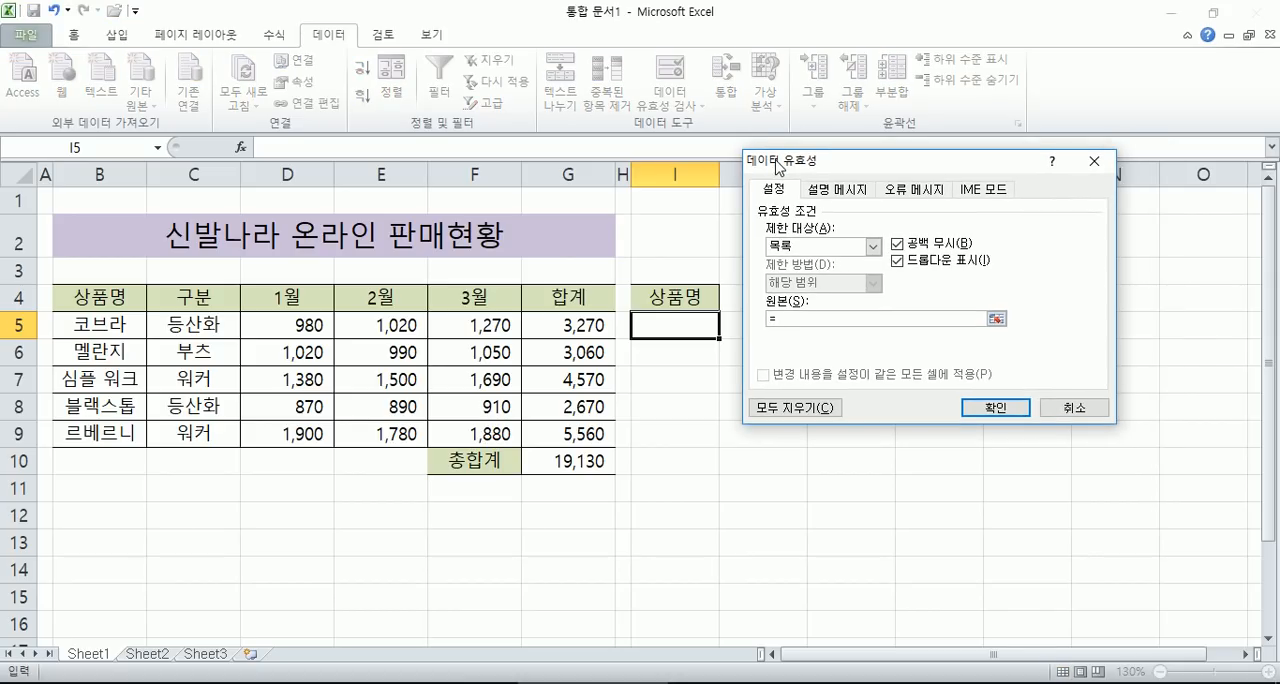
type("=상품명")
key("BackSpace")
left_click_drag(80, 323, 82, 433)
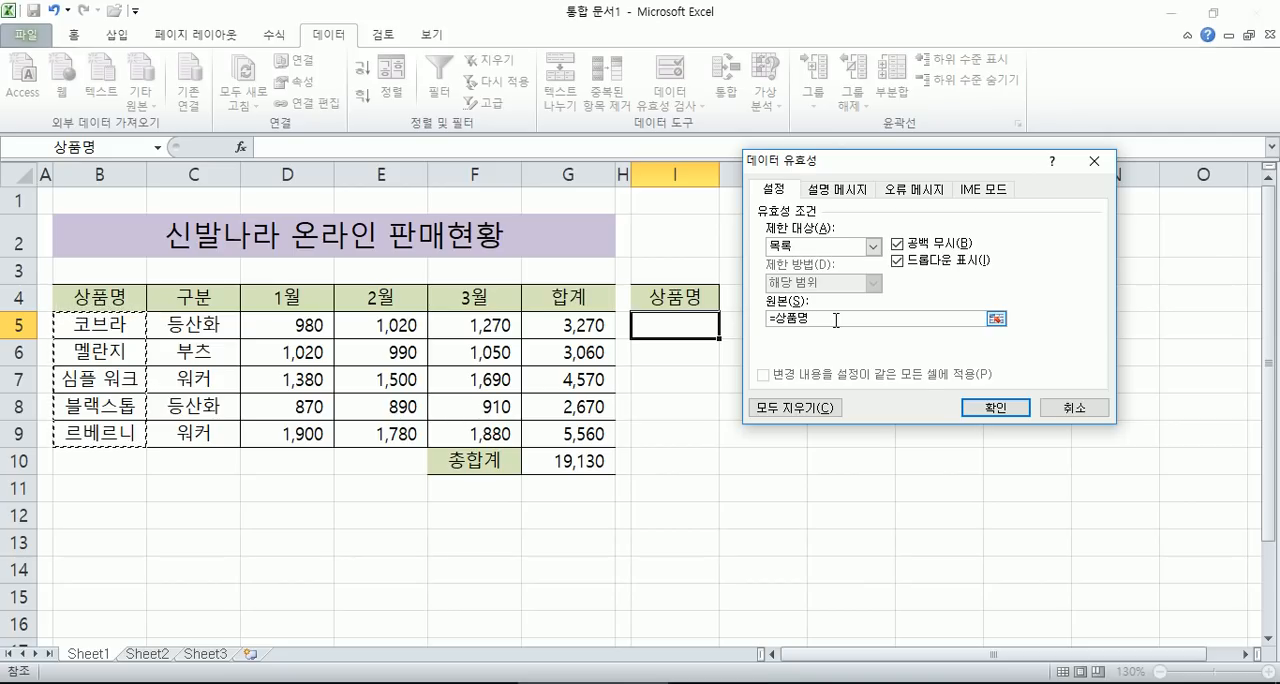
left_click(975, 408)
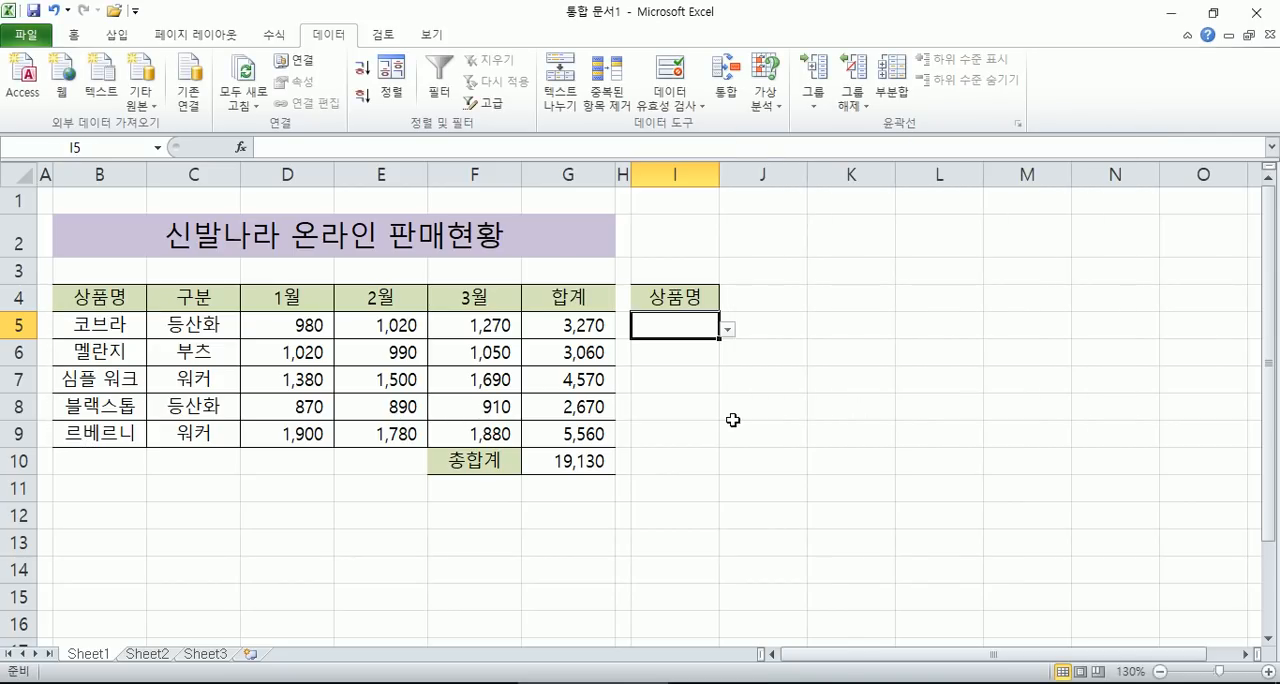
- Try the drop-down list in cell I5, choosing 코브라 and 르베르니, and select the cells below it, I6:I9
left_click(728, 329)
left_click(641, 354)
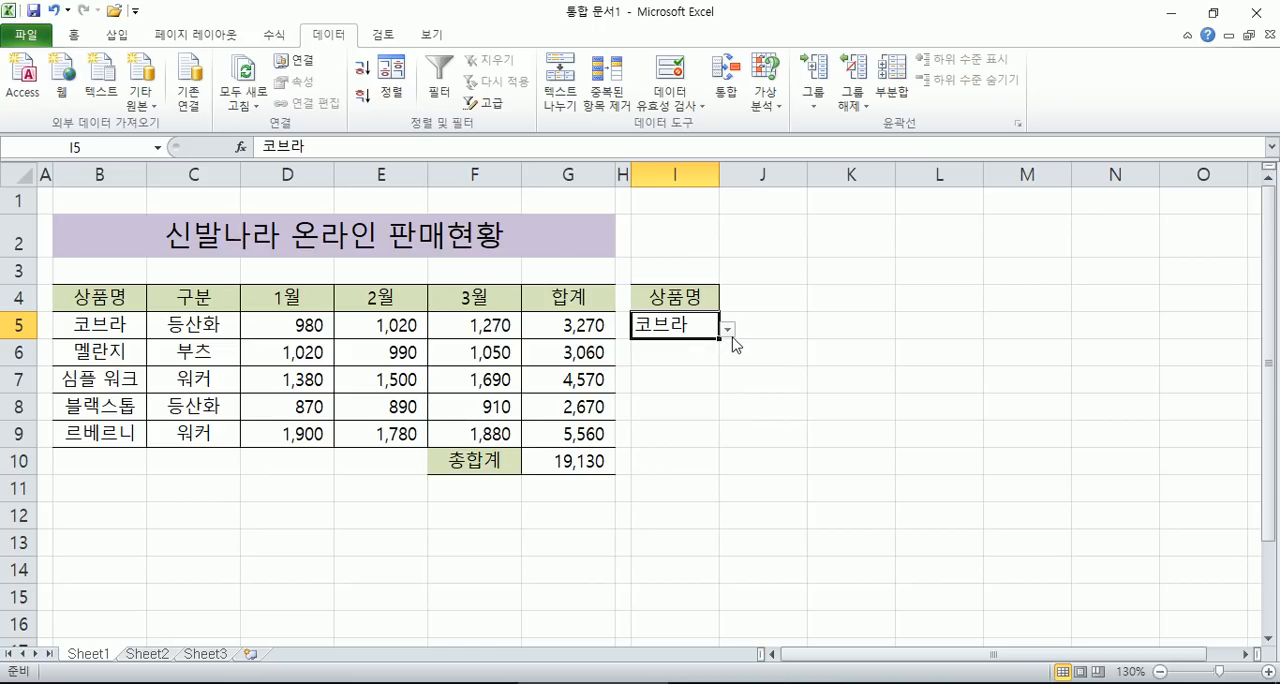
left_click(730, 331)
left_click(647, 406)
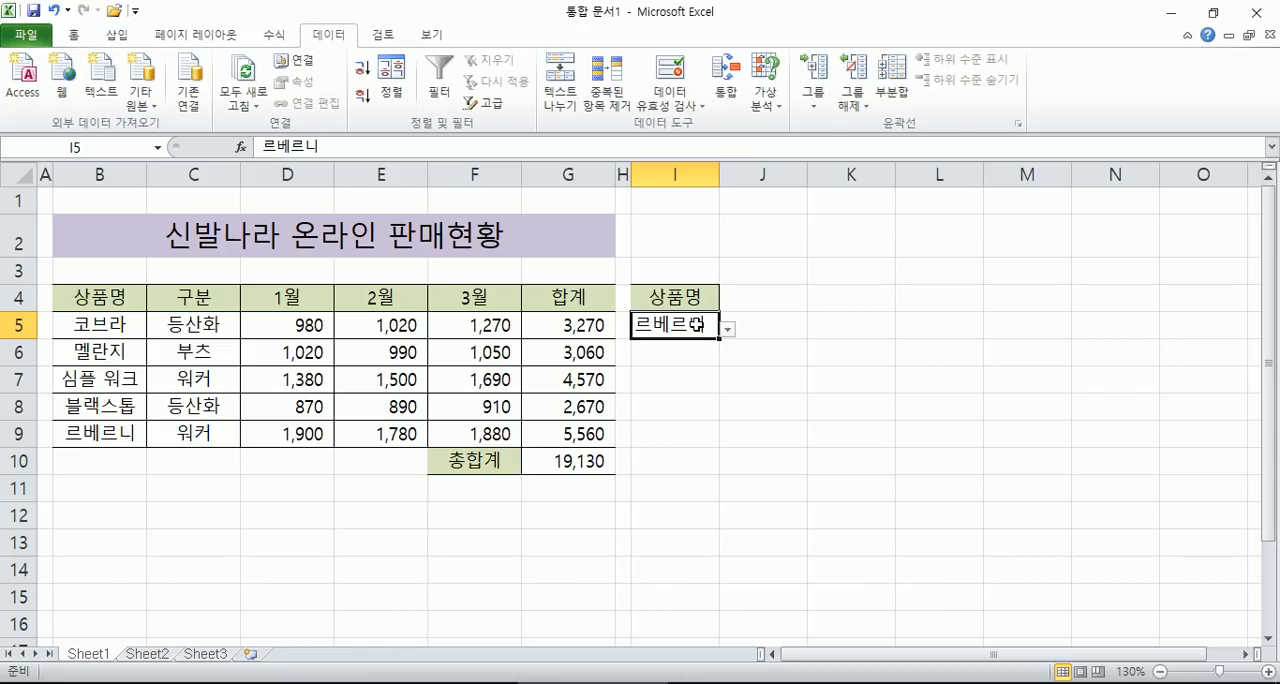
left_click_drag(690, 358, 683, 409)
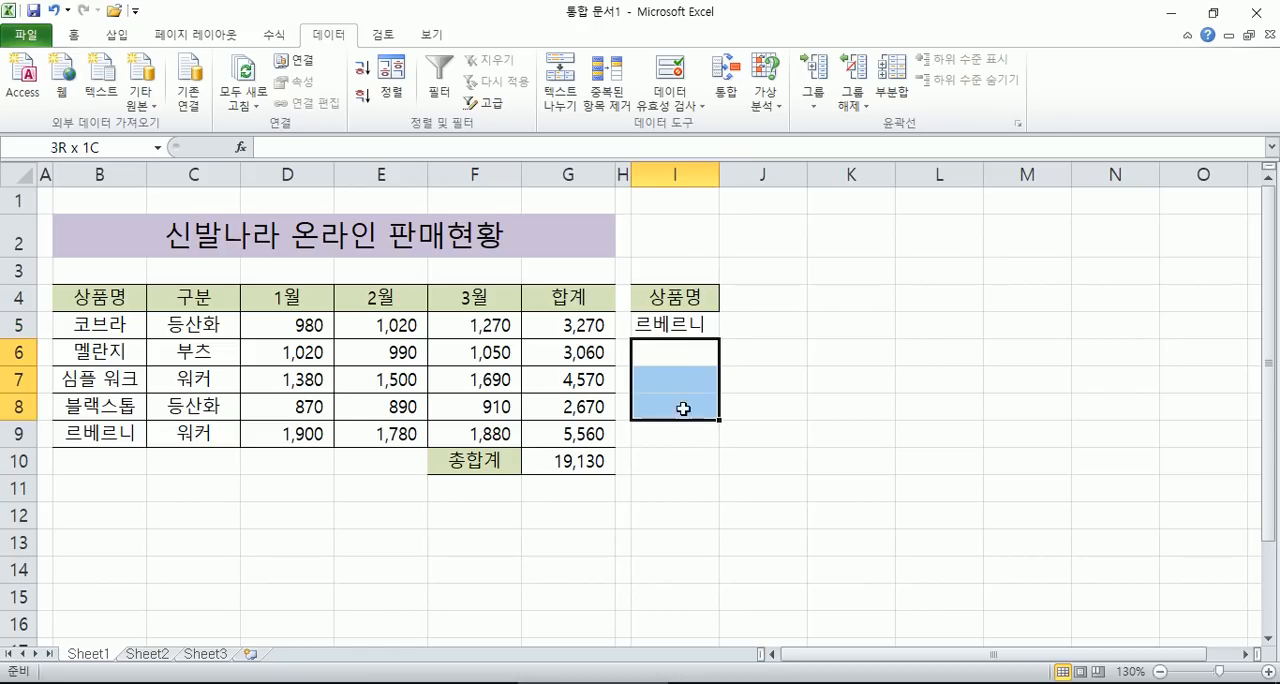
- Copy the 합계 heading from cell G4 to cell I8
left_click(676, 323)
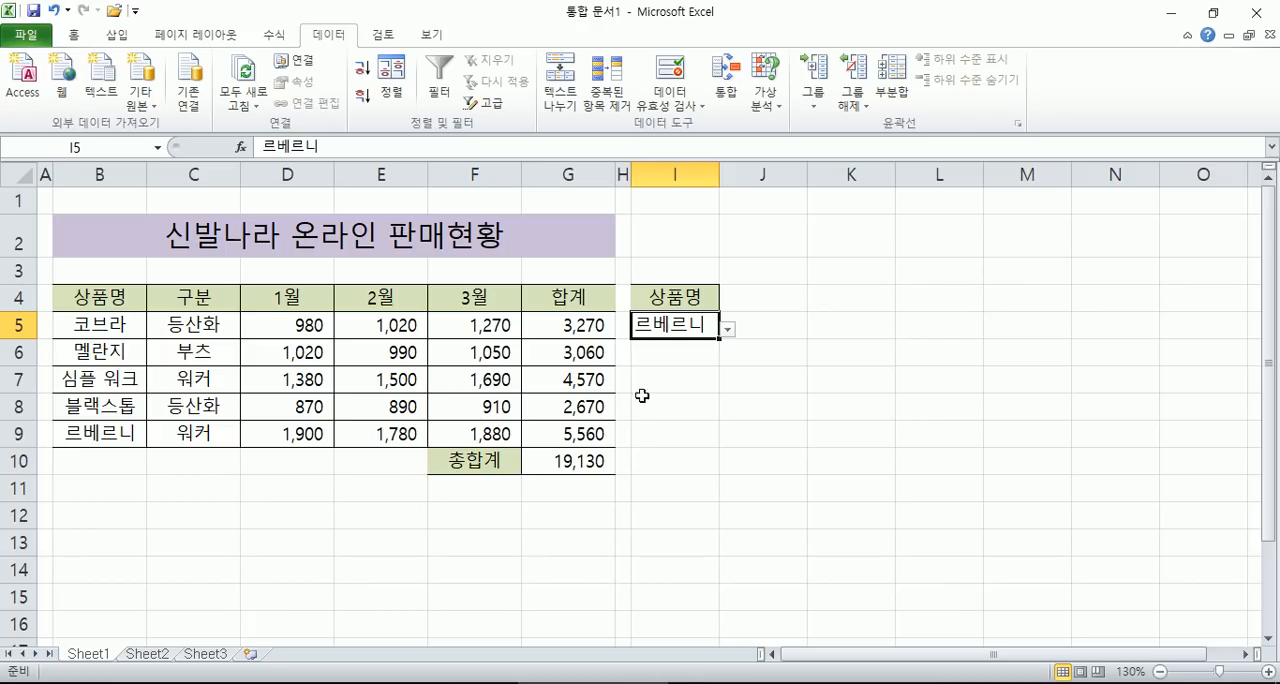
left_click(659, 437)
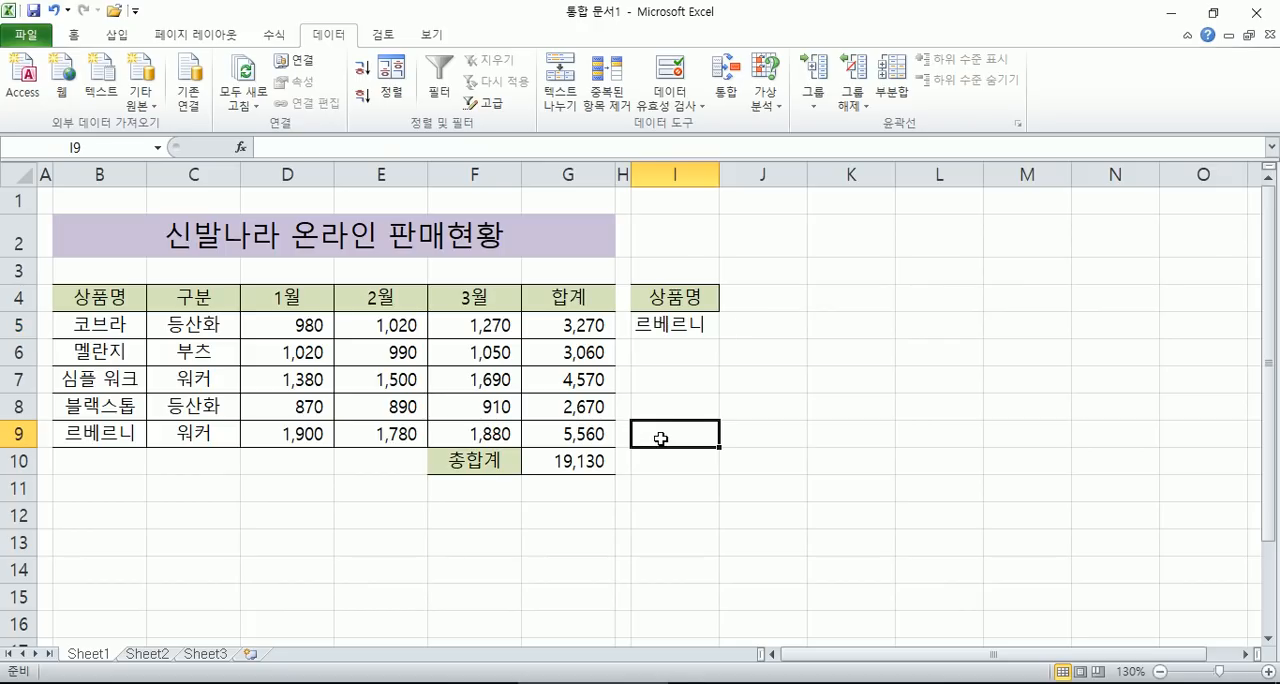
left_click(685, 386)
left_click(675, 408)
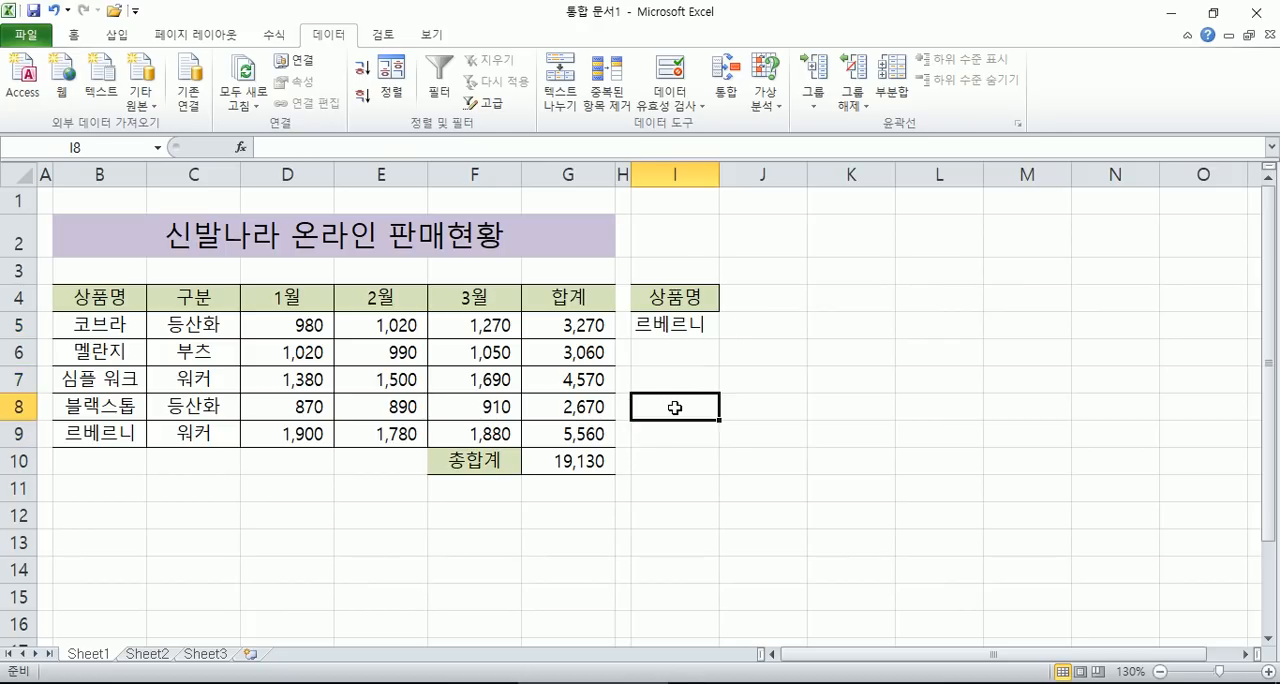
left_click(583, 300)
key("ctrl+c")
left_click(670, 410)
key("ctrl+v")
key("Escape")
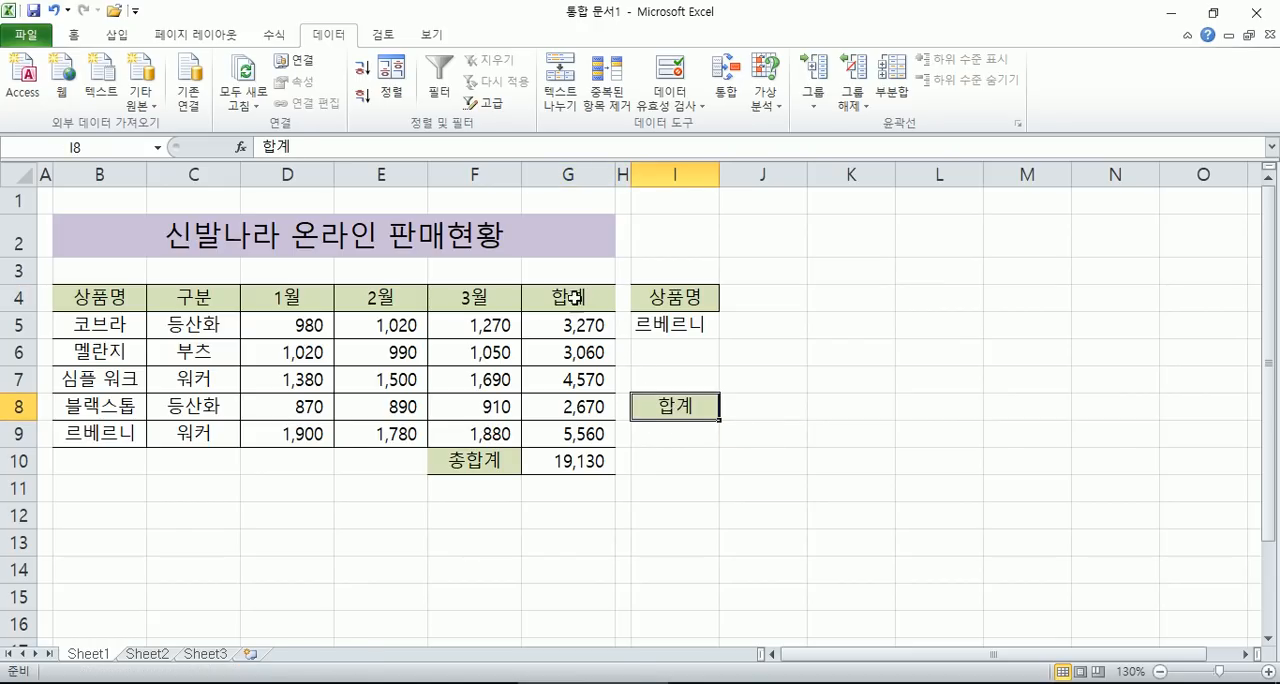
- Apply a thick box border (굵은 상자 테두리) to the heading cells I4 and I8
left_click(665, 440)
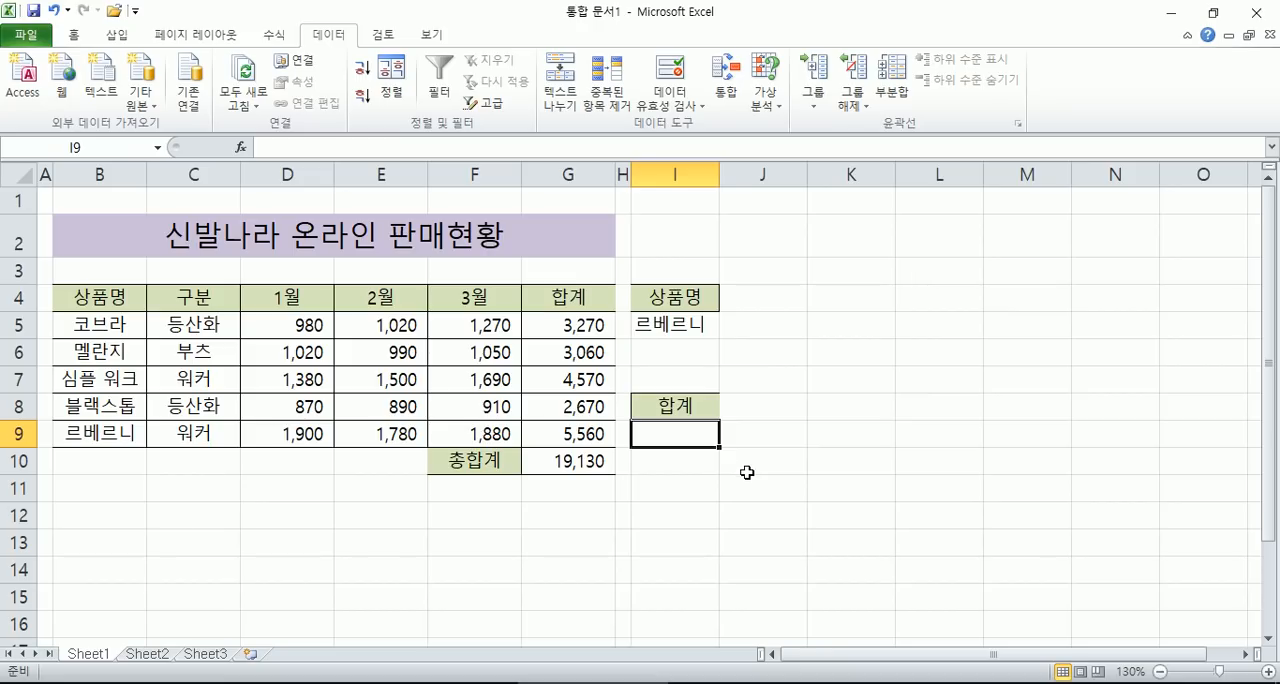
left_click(661, 298)
left_click(660, 402, "ctrl")
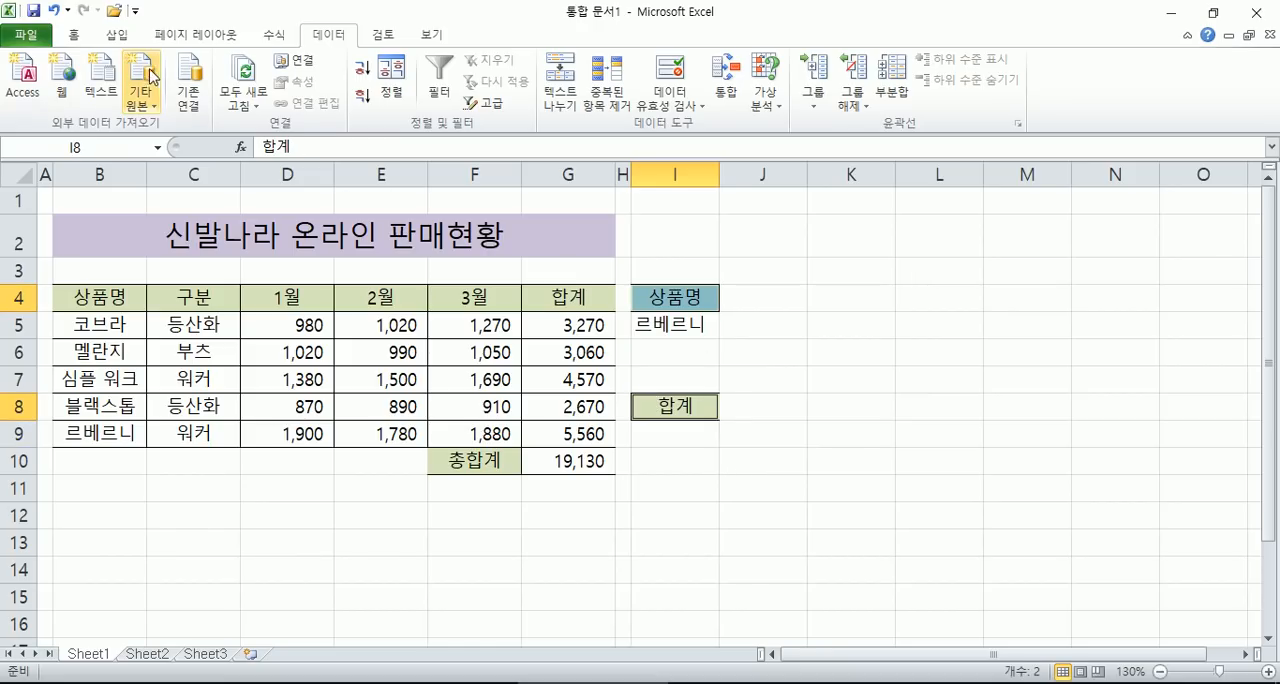
left_click(80, 35)
left_click(245, 96)
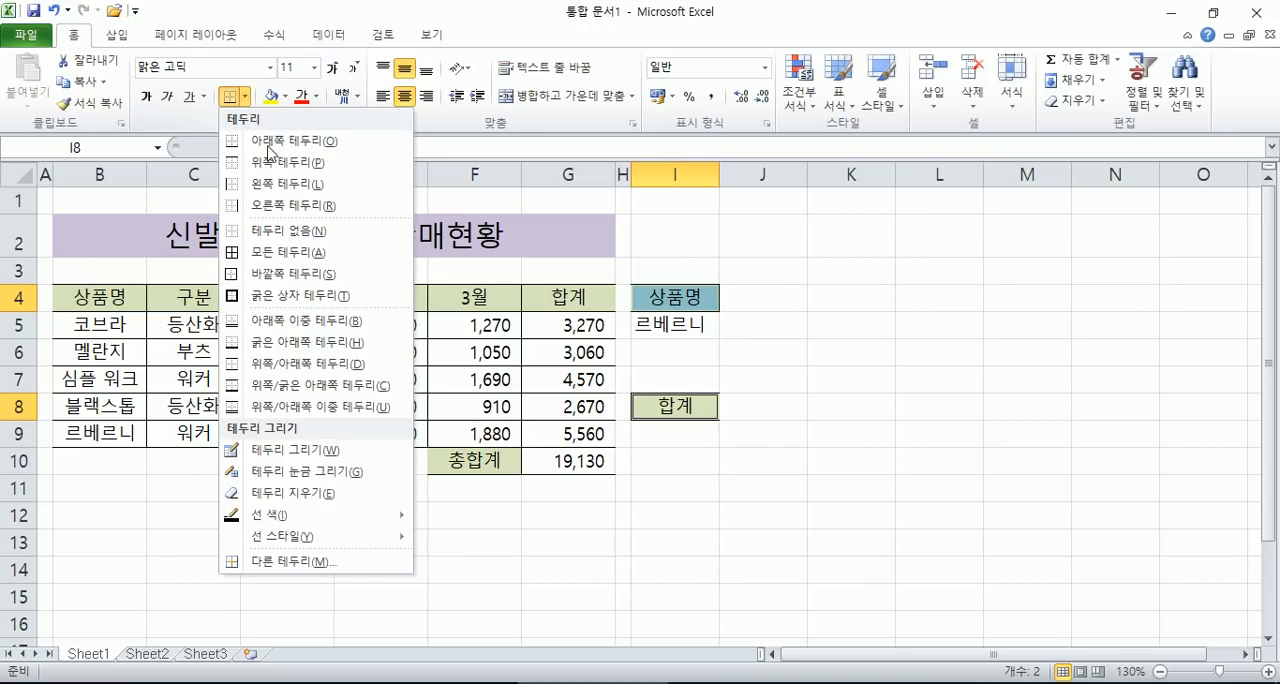
left_click(290, 296)
left_click(812, 410)
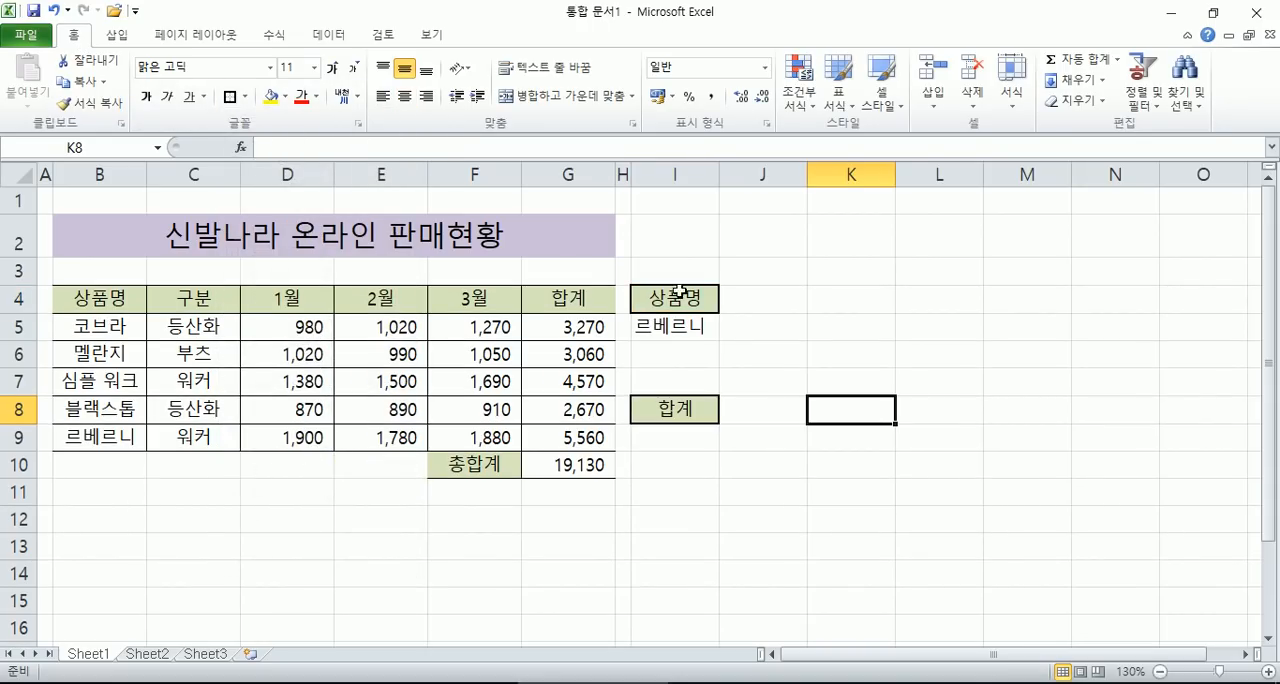
- Begin a VLOOKUP formula in cell I9 with I5 as the lookup value
left_click(684, 440)
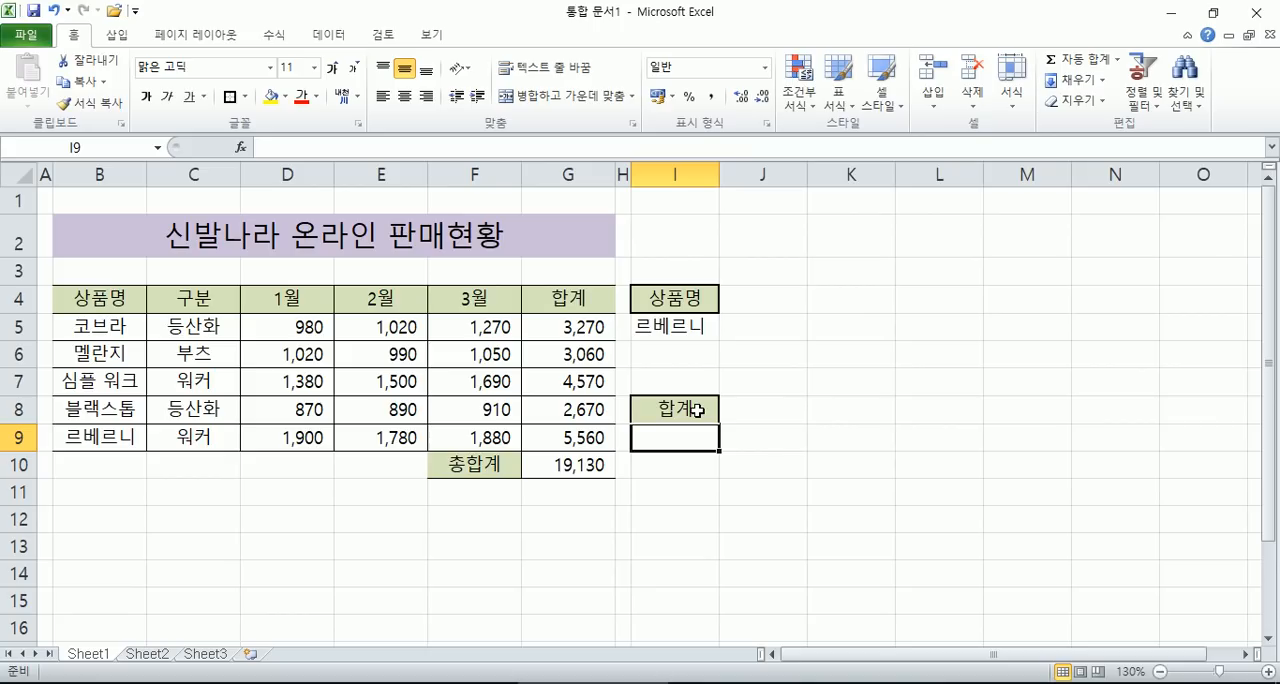
type("=")
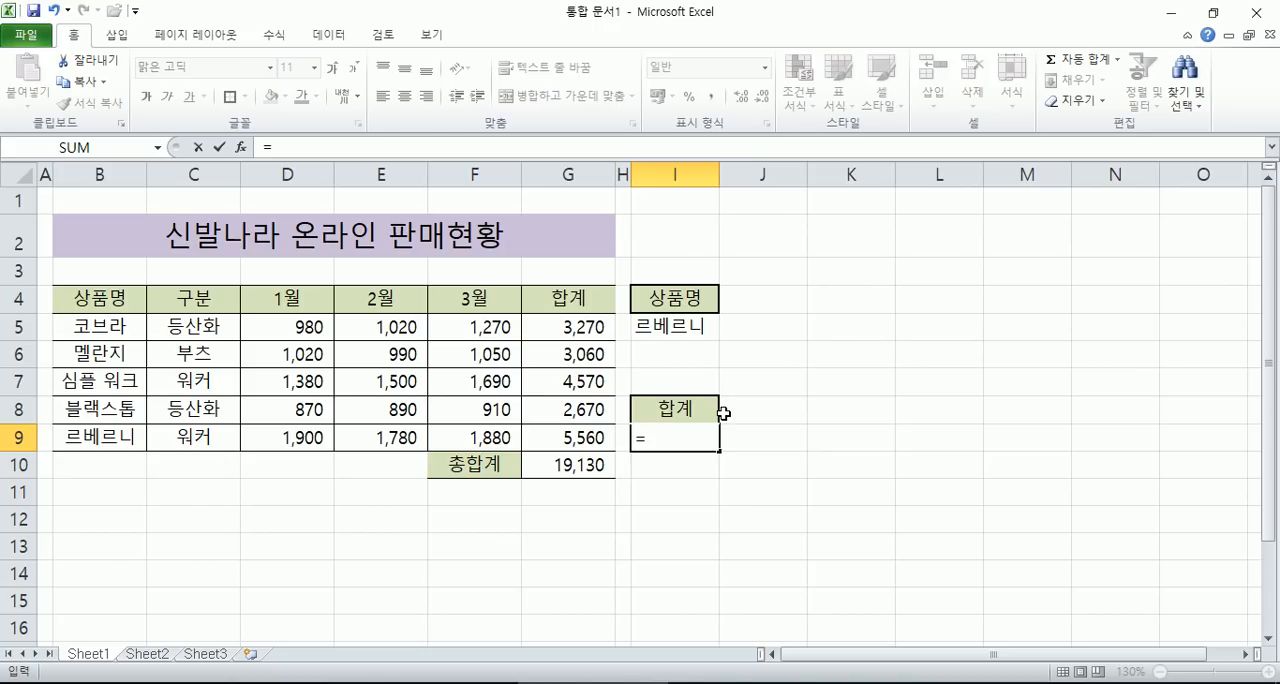
type("V")
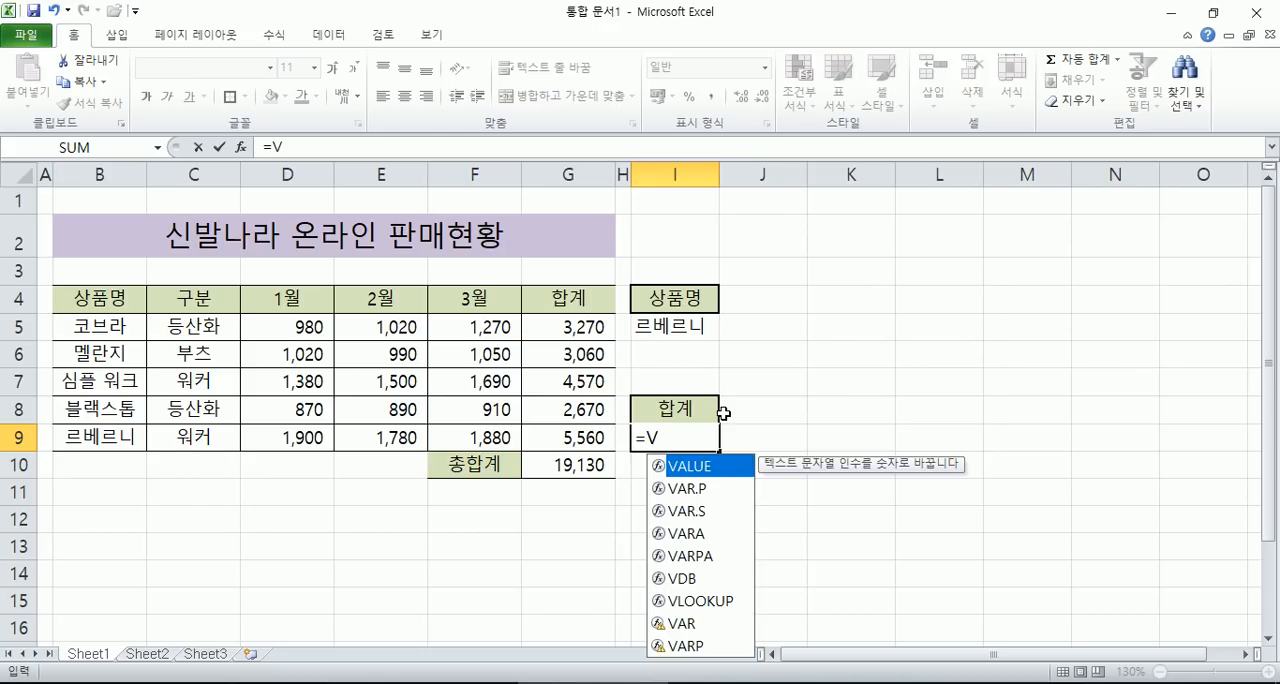
type("LO")
key("Tab")
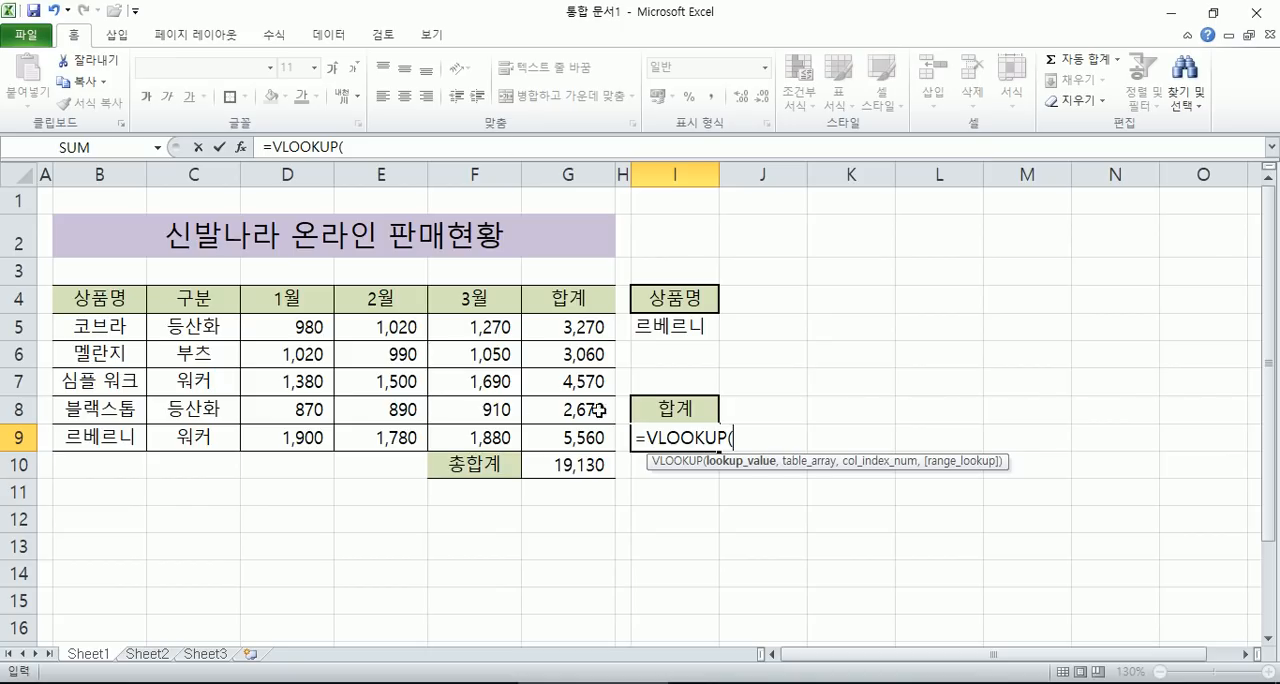
left_click(667, 327)
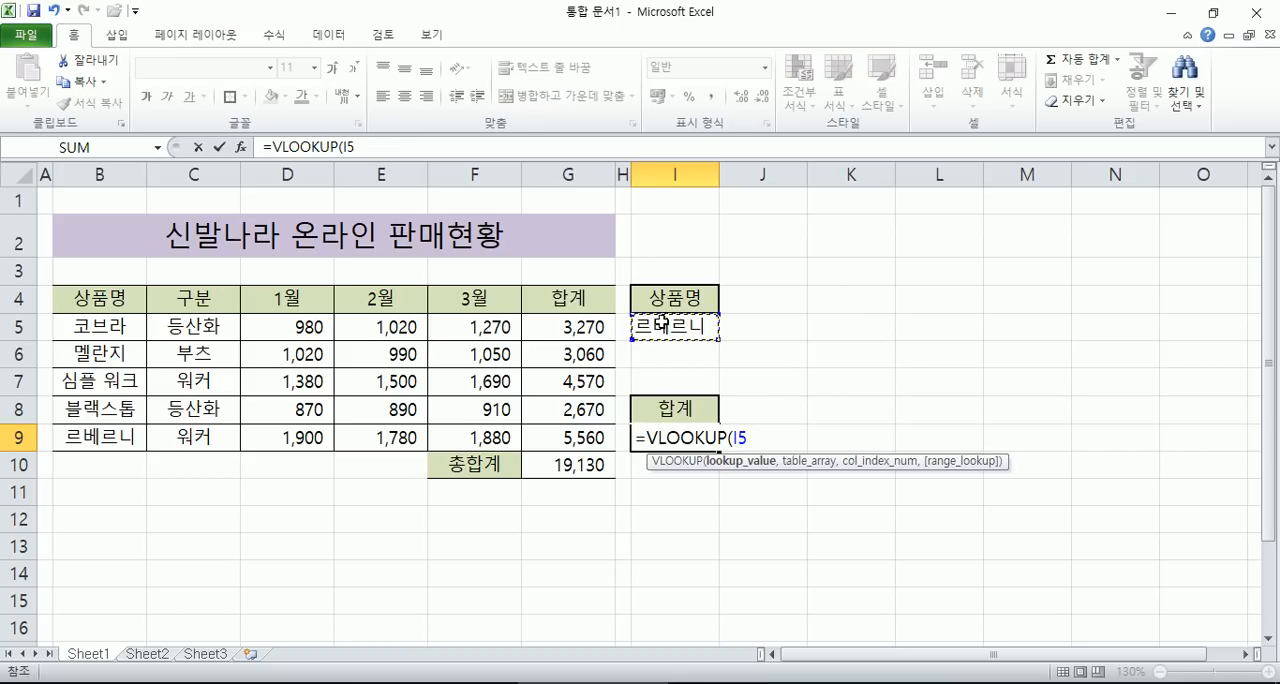
type(",")
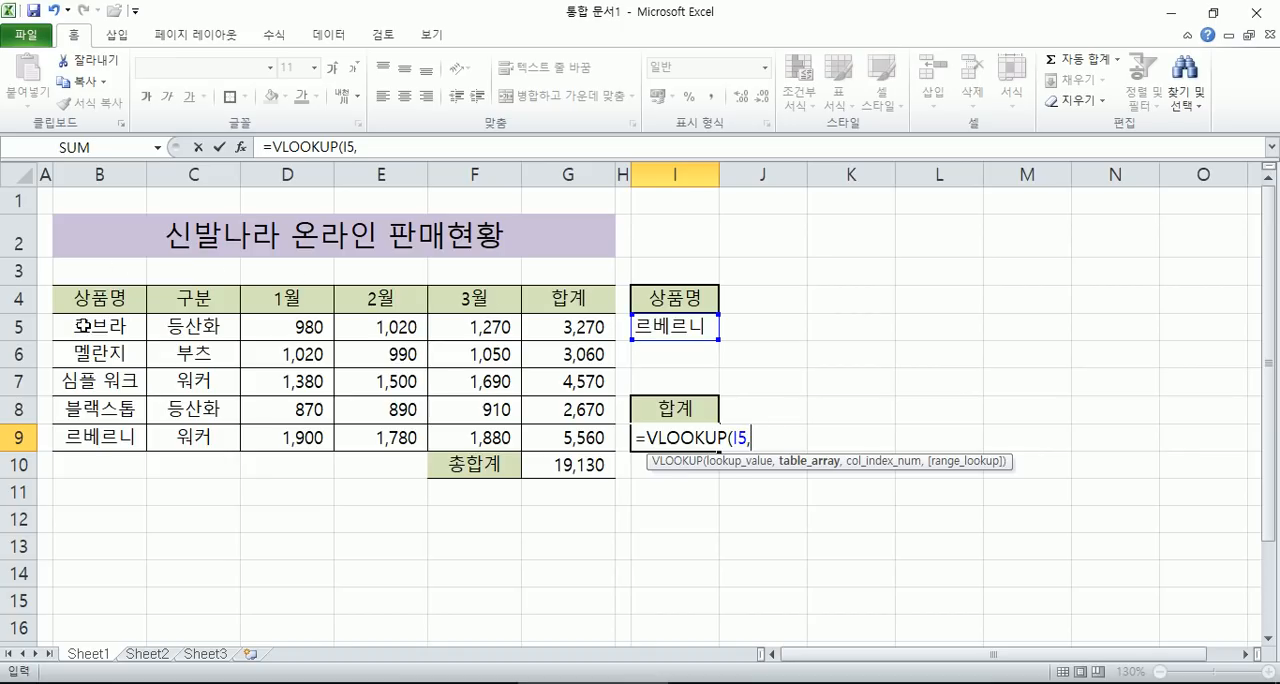
- Complete the I9 formula with table range B5:G9, column 6 and FALSE, and apply the comma style to I9
left_click_drag(84, 326, 565, 430)
type(",6,")
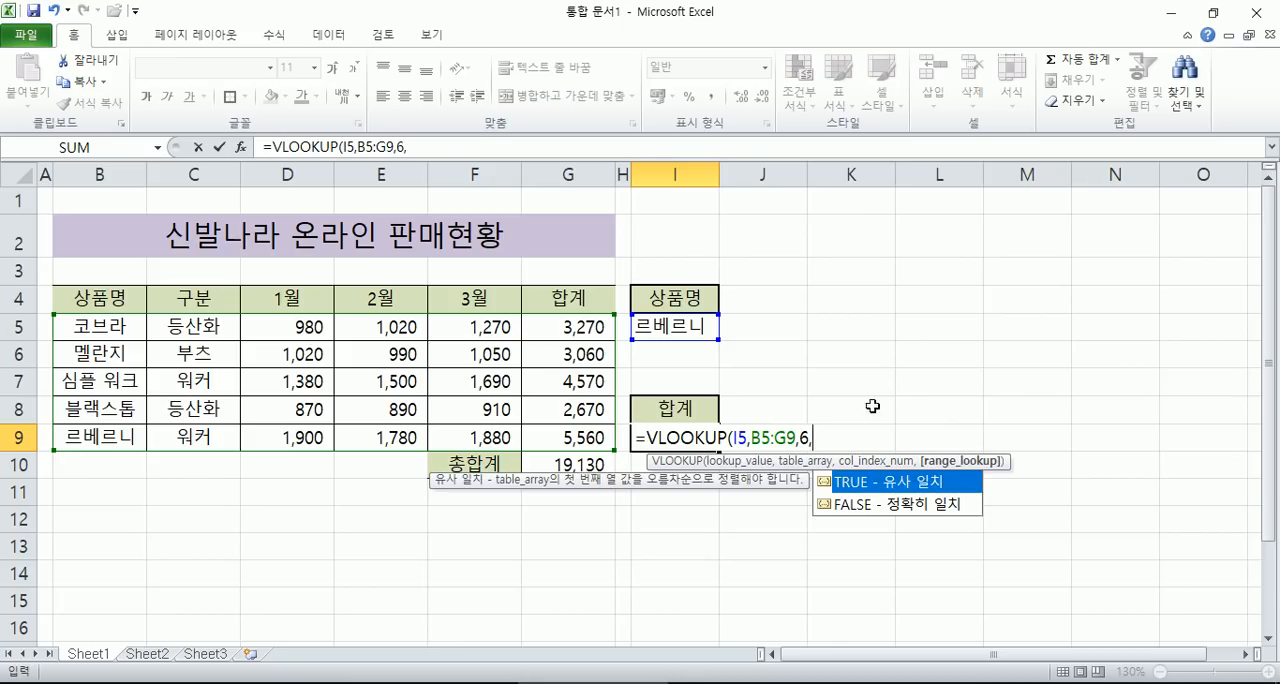
left_click(895, 506)
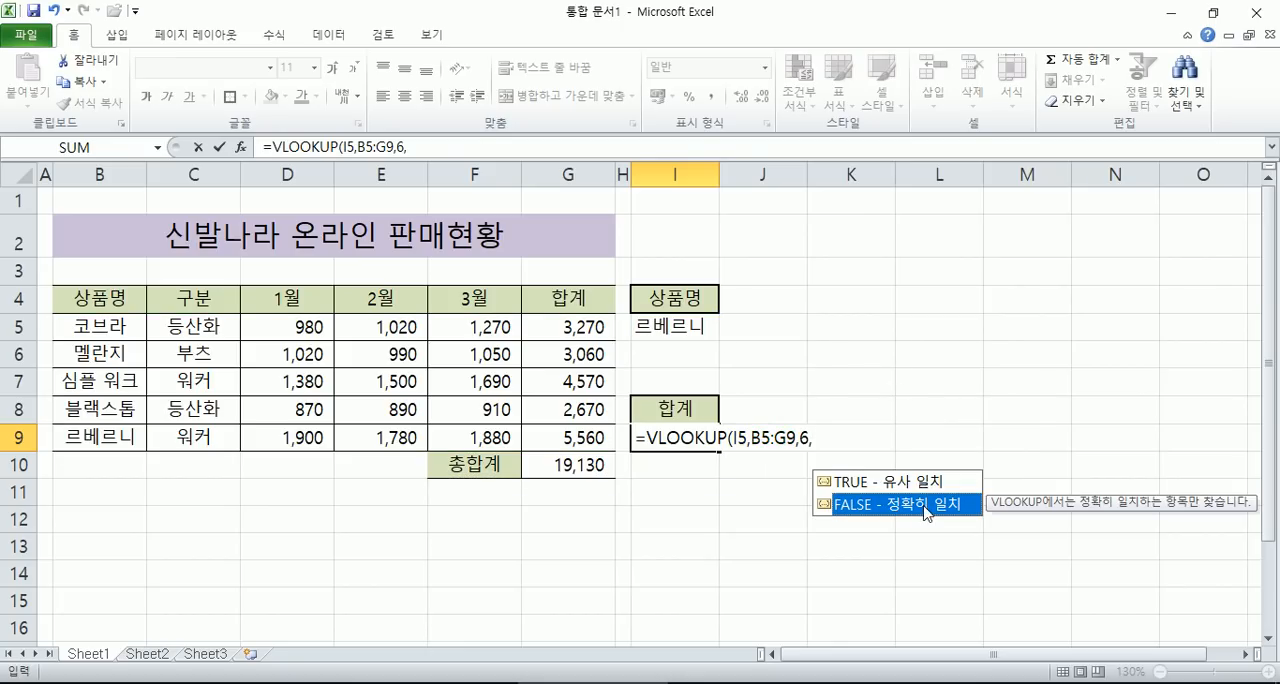
double_click(900, 506)
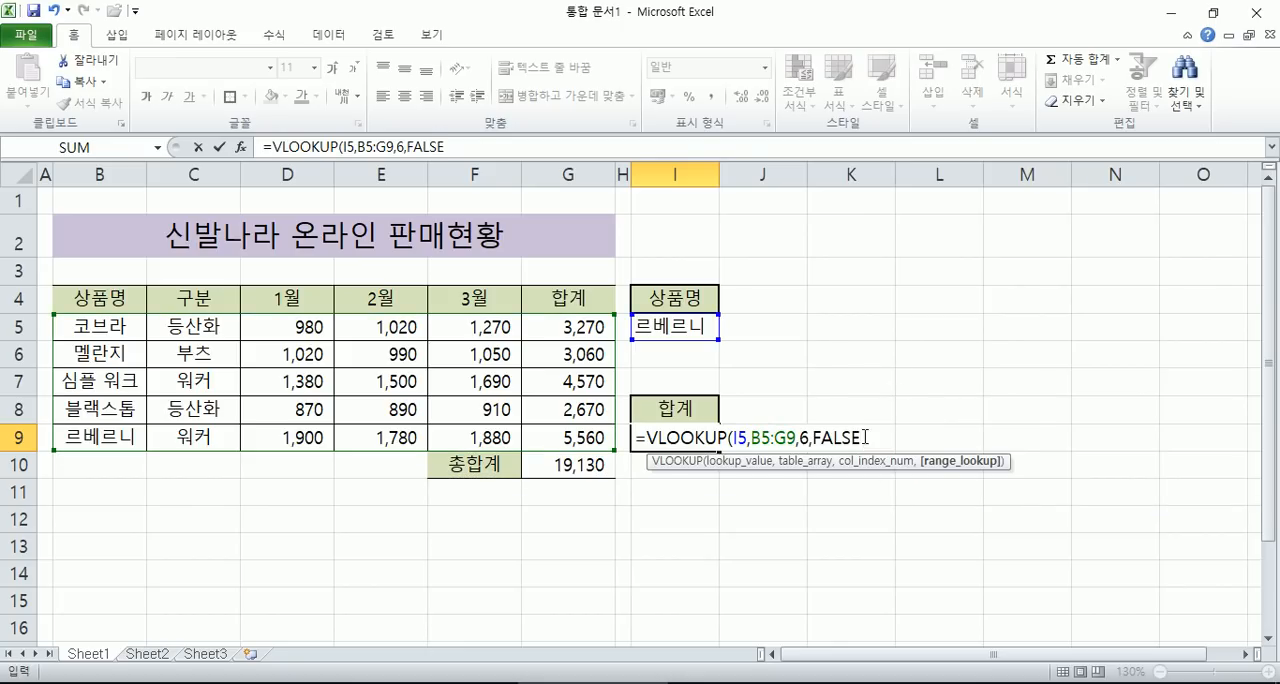
type(")")
key("Return")
left_click(651, 432)
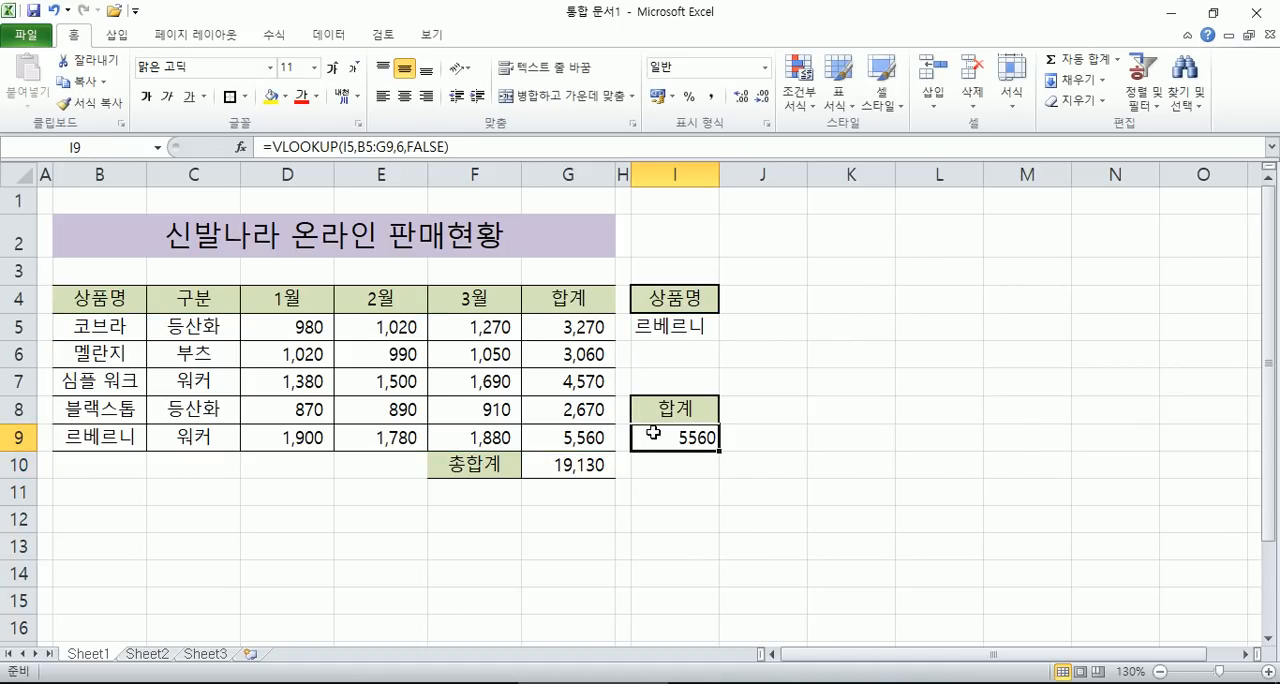
left_click(711, 96)
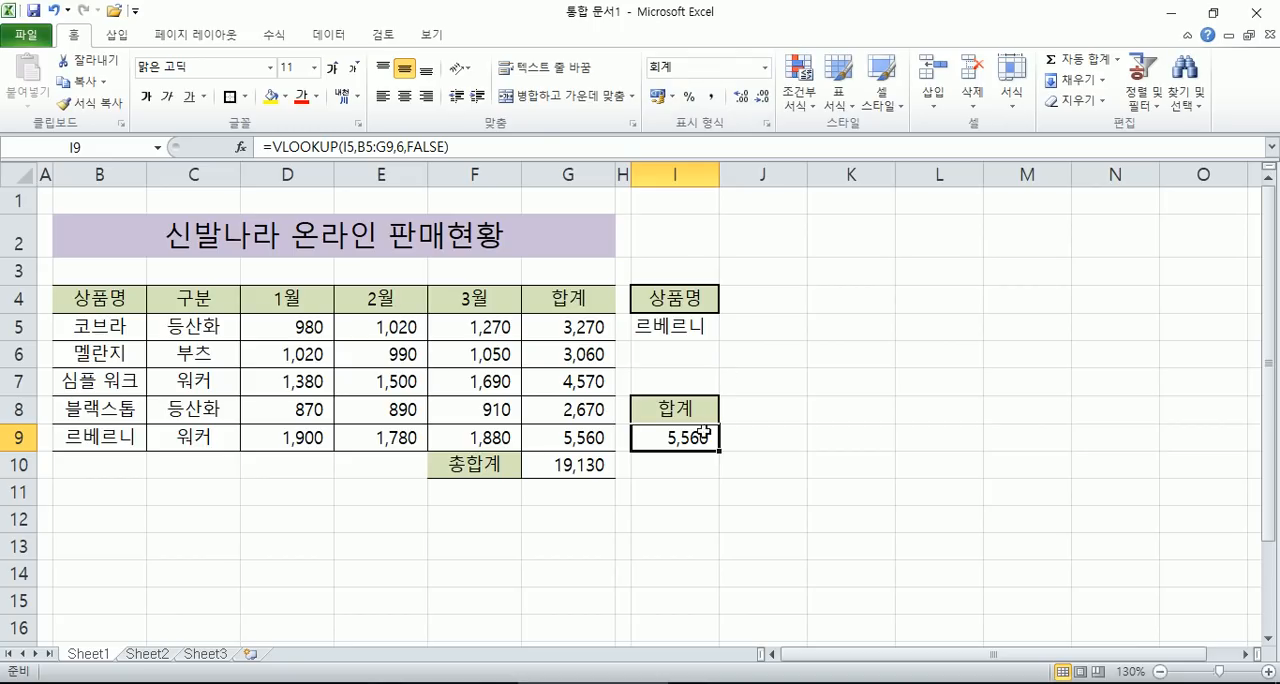
- Copy the VLOOKUP formula text of cell I9 and paste it below the naming rules in Notepad
left_click_drag(512, 147, 263, 147)
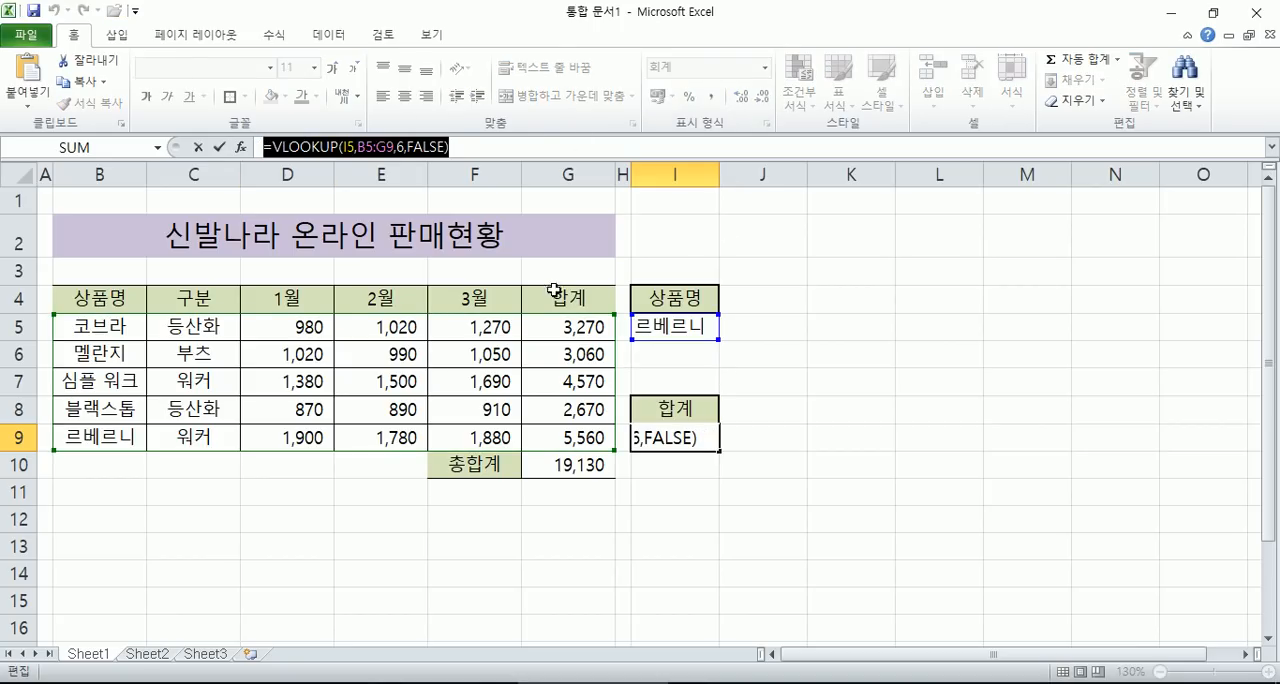
key("ctrl+c")
key("Escape")
key("alt+Tab")
key("ctrl+v")
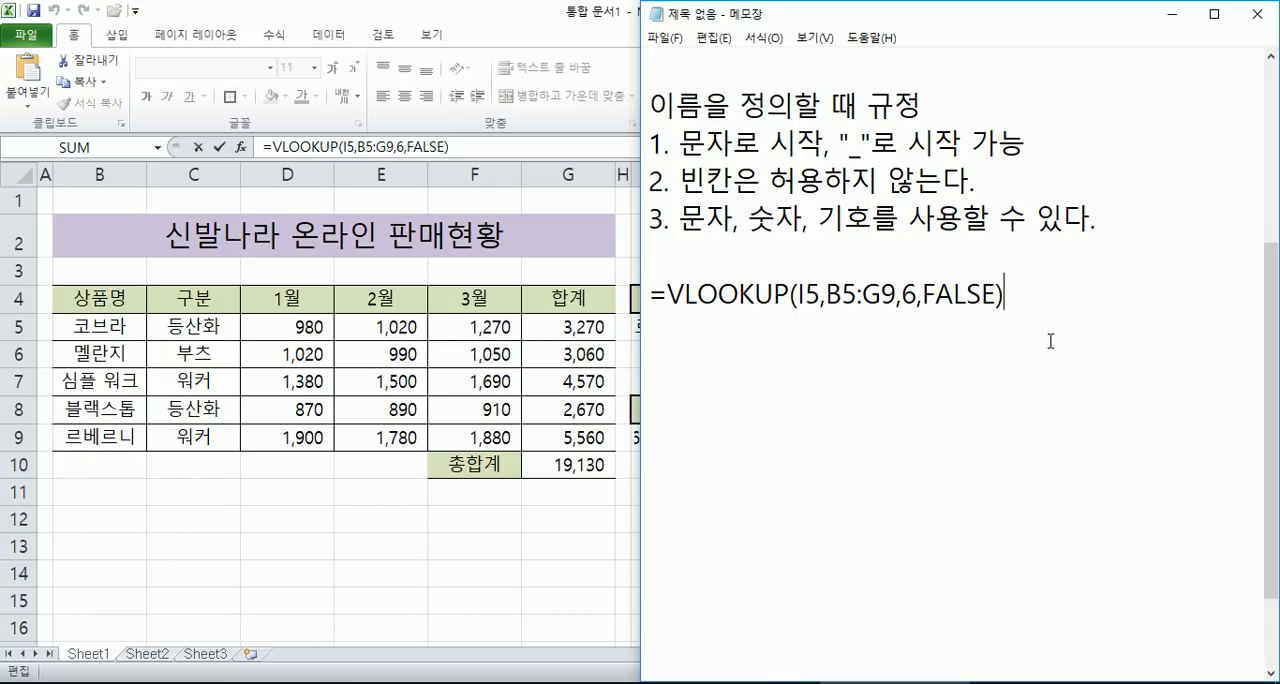
- Insert a space after each comma in the pasted VLOOKUP formula
left_click(923, 293)
left_click(903, 297)
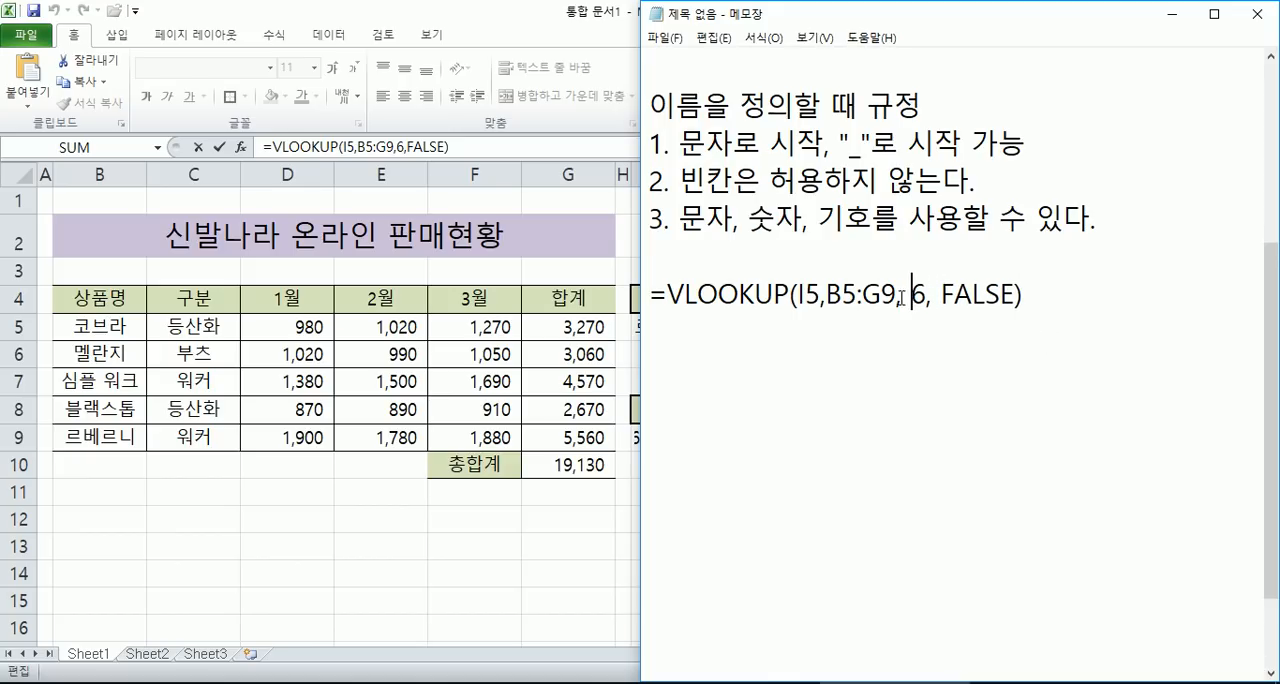
left_click(834, 297)
left_click(840, 336)
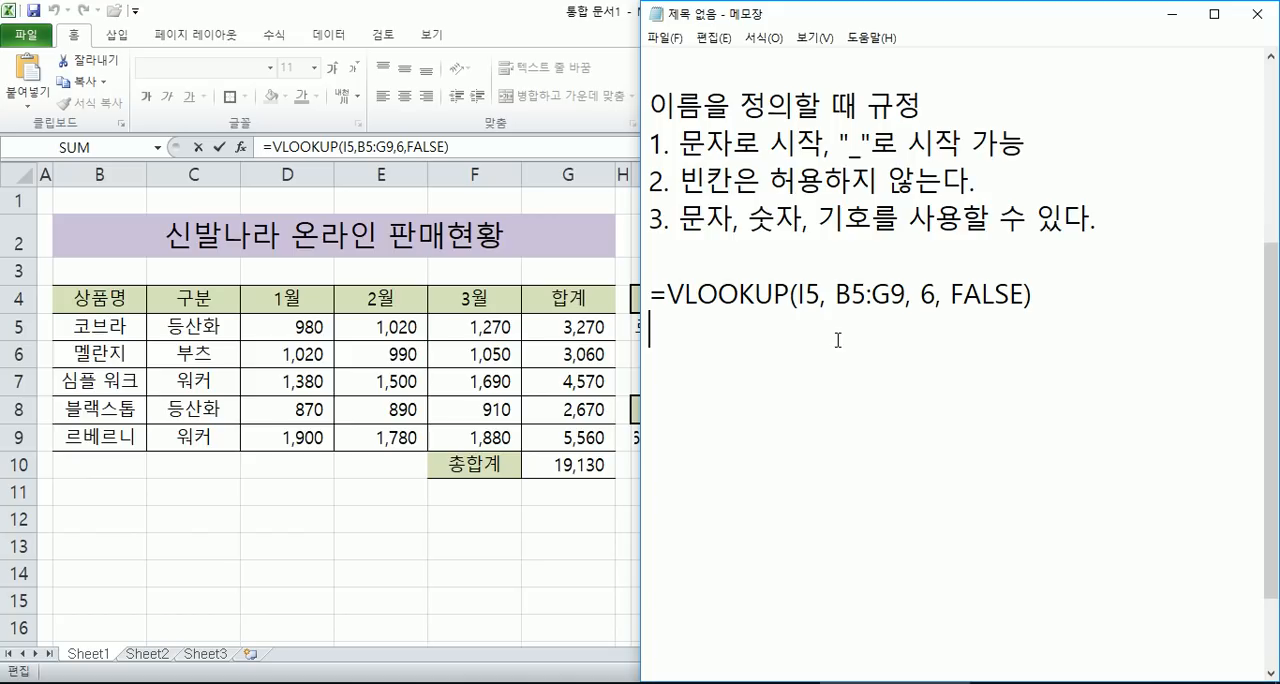
- Duplicate the formula on the line below and replace its FALSE argument with 0
key("shift+Up")
key("ctrl+c")
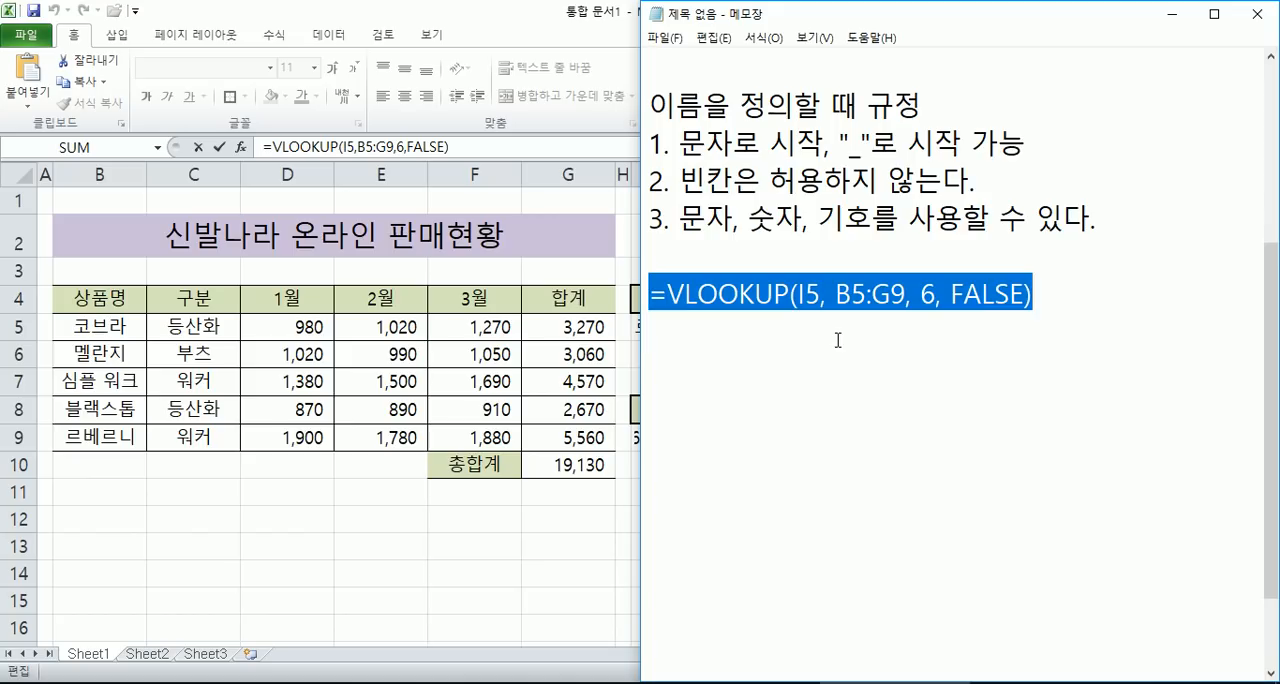
key("Right")
key("ctrl+v")
key("Left")
key("Left")
key("BackSpace")
key("BackSpace")
key("BackSpace")
key("BackSpace")
key("BackSpace")
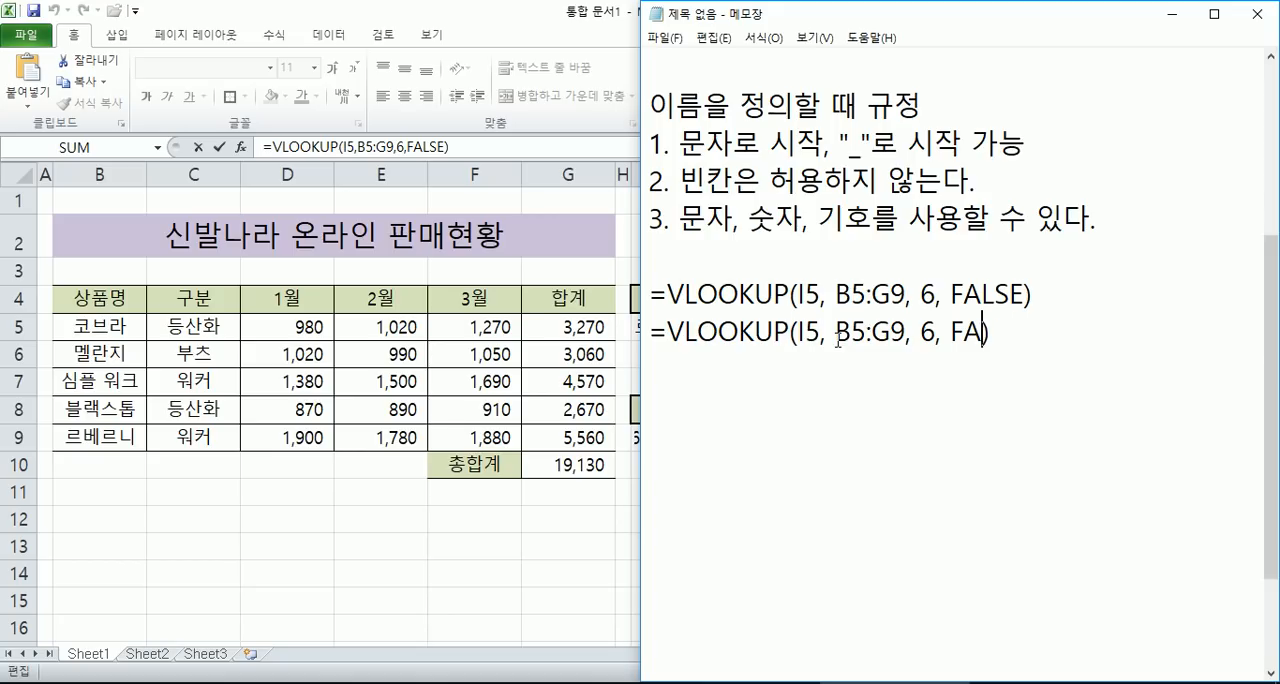
type("0")
- Begin an explanatory note under the two formulas with the text "B5:G9셀 영역"
type("B5")
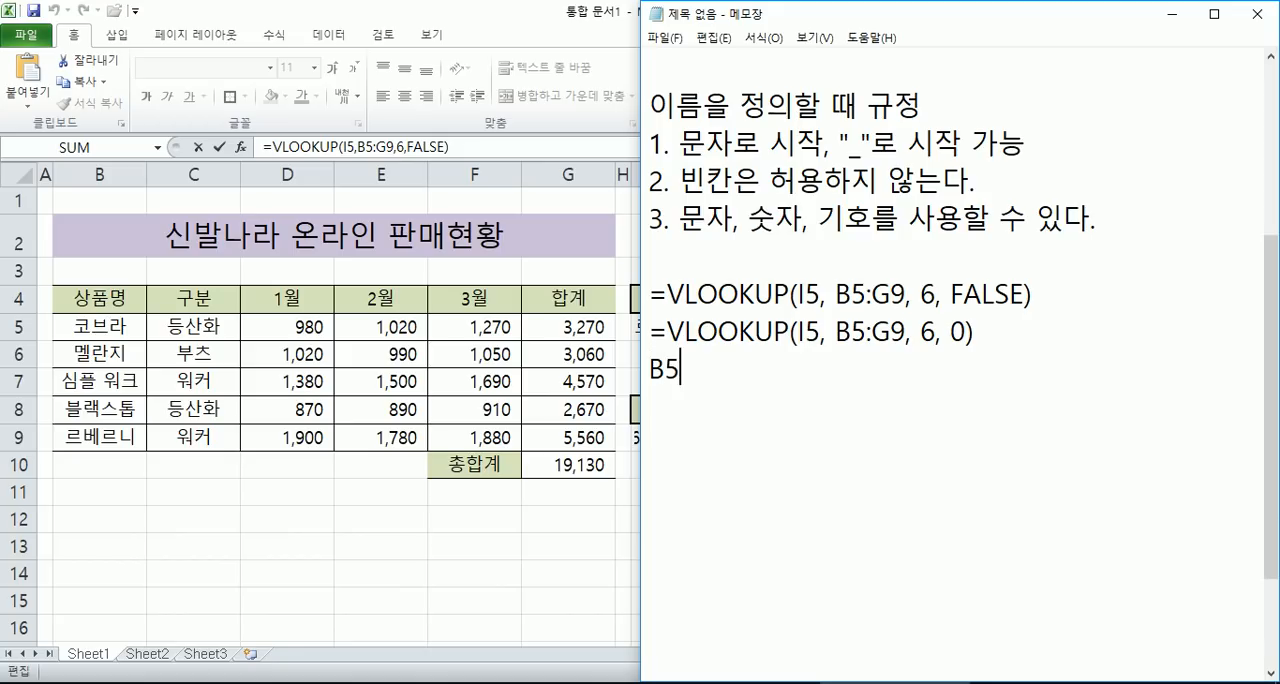
type(":G9")
type("세")
type("ㄹ 영역")
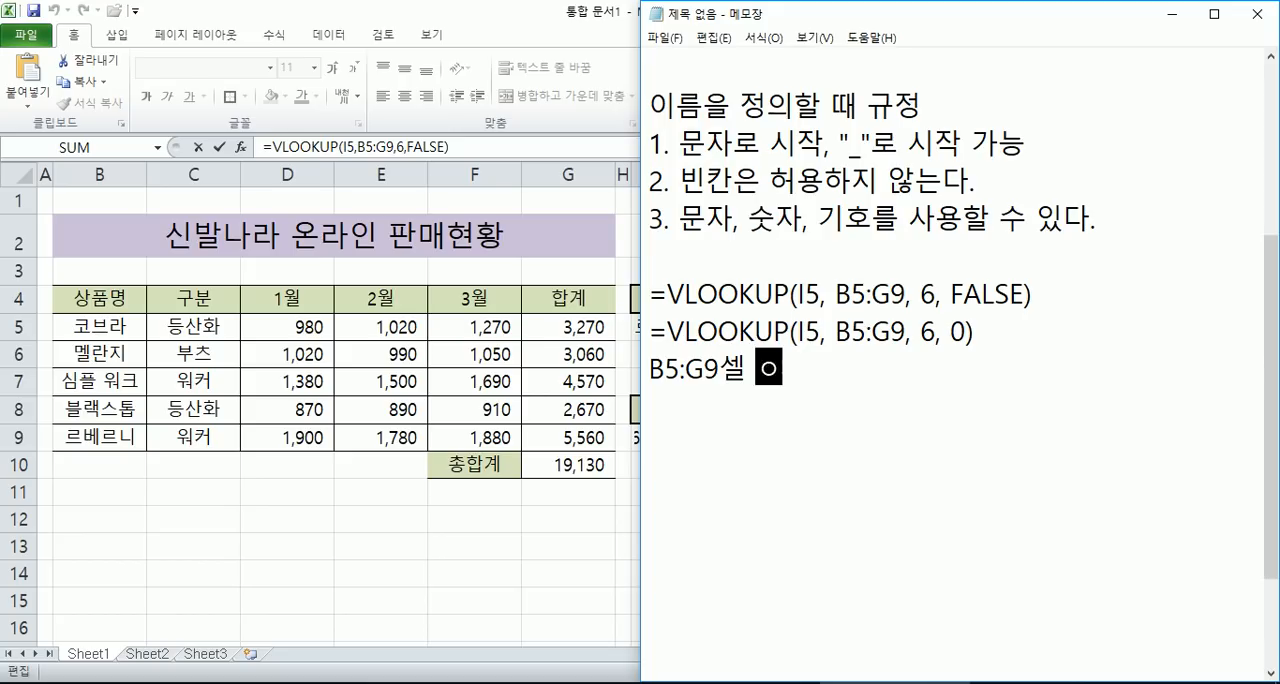
- Switch to Excel, leave the editing of the I9 formula and highlight the table range B5:G9
left_click(623, 359)
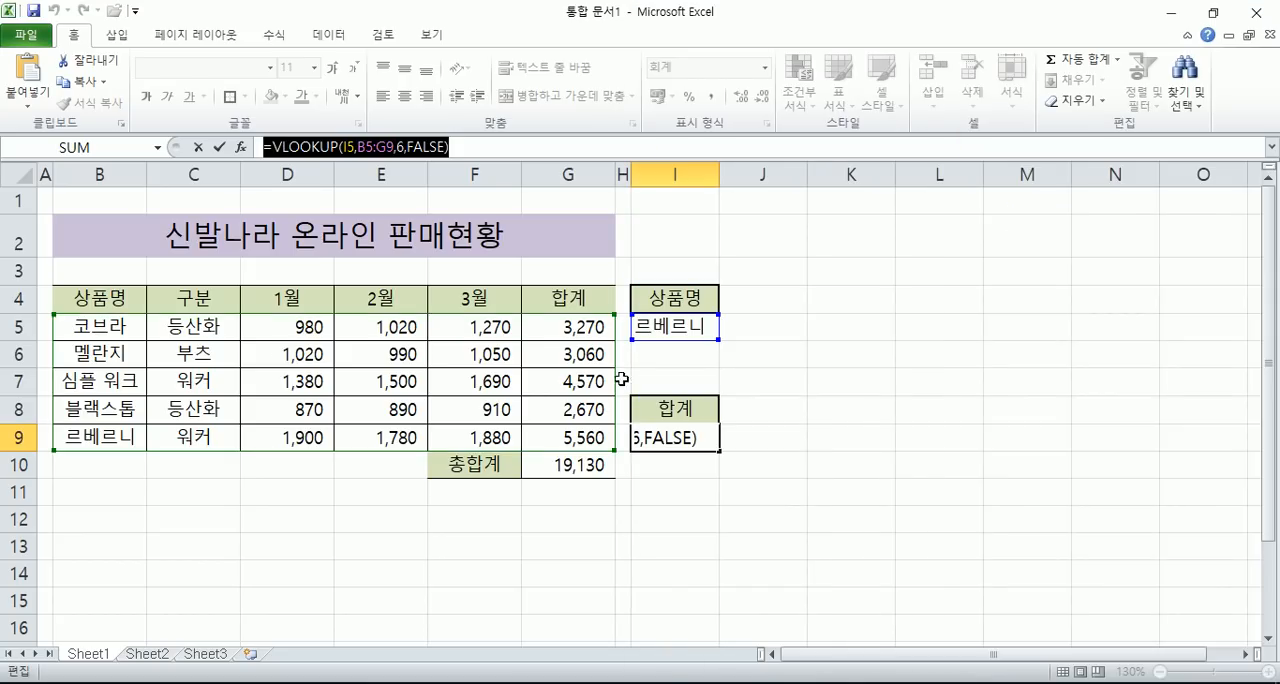
key("Escape")
left_click_drag(85, 333, 585, 438)
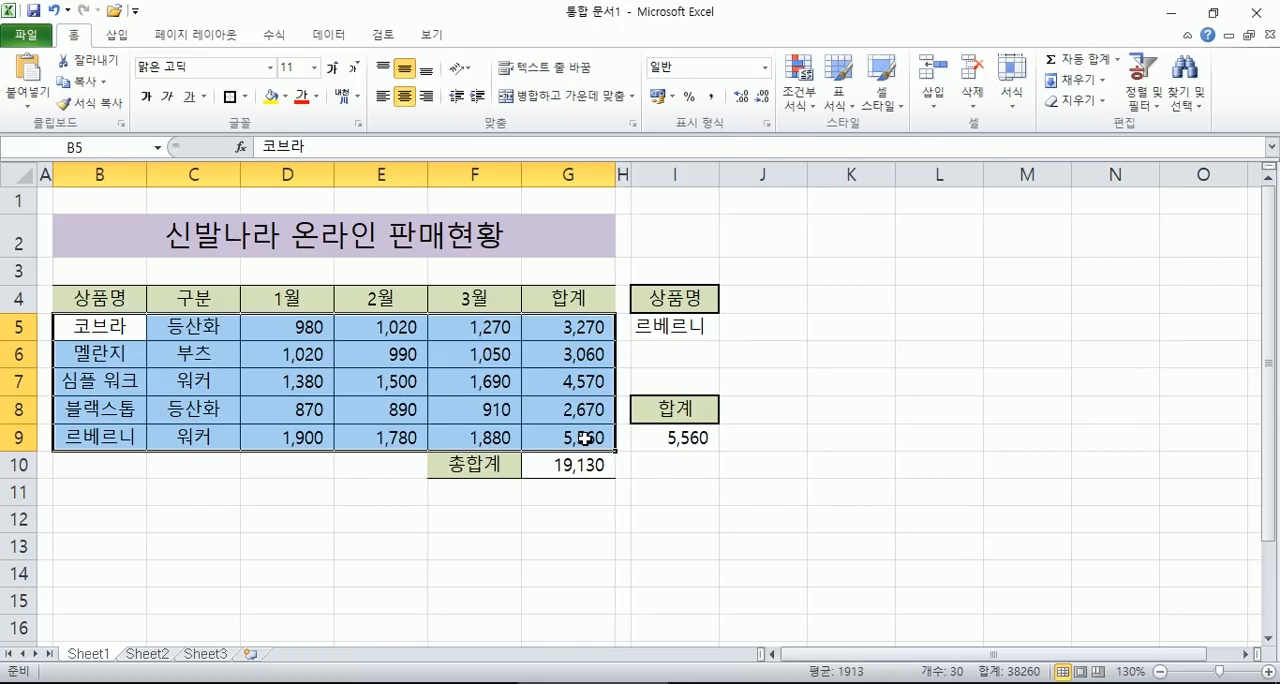
- Switch to Notepad and continue the note after "영역" with "의 첫 번째 항목을 이용하여"
key("alt+Tab")
type("의 ")
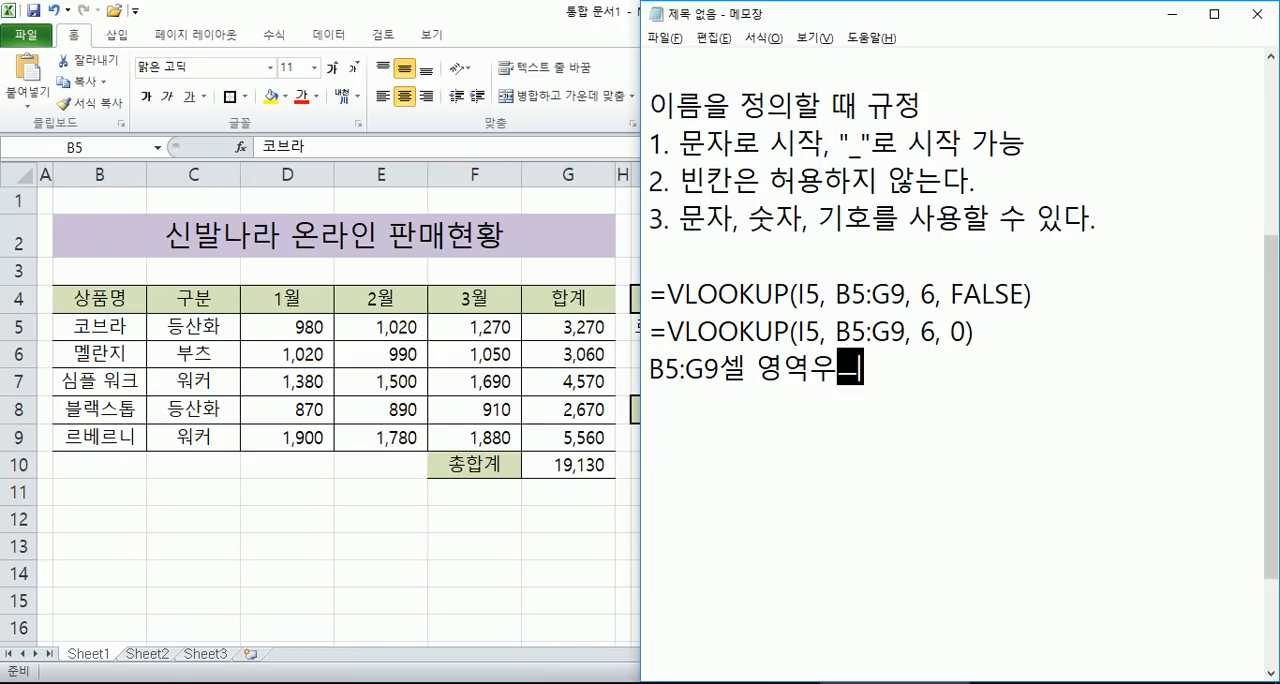
type("첫번째")
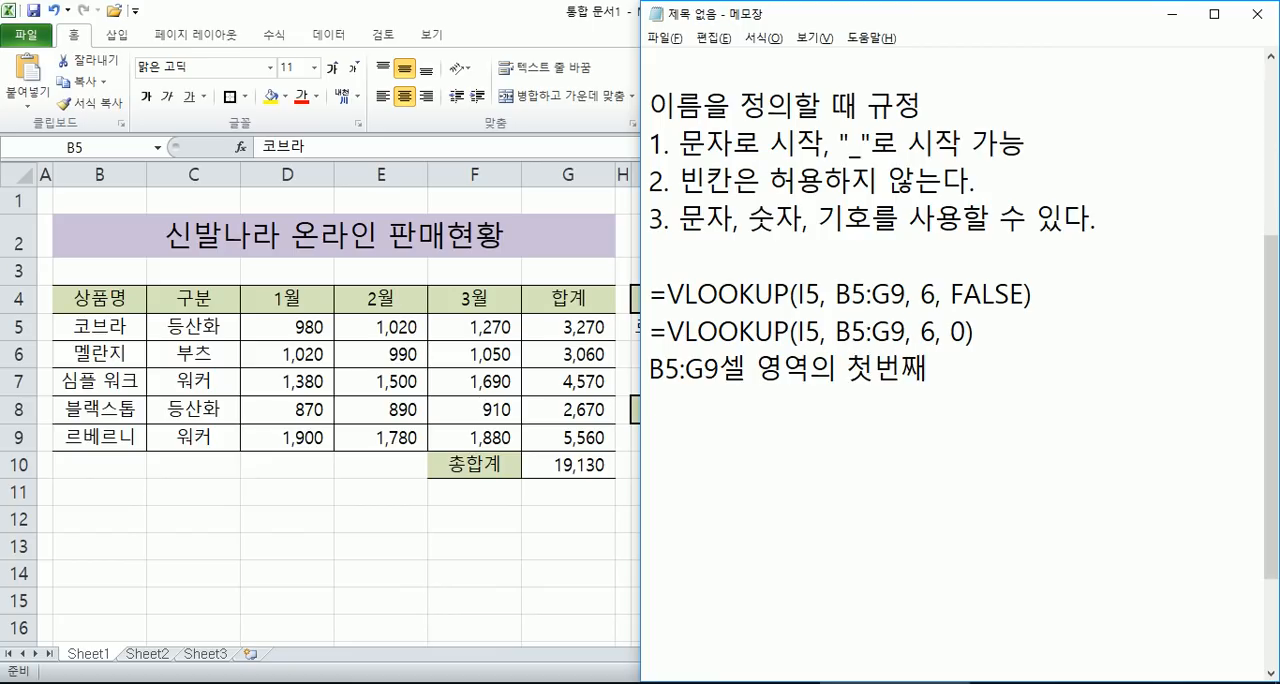
key("Left")
key("Left")
key("End")
type("항목을 이용하여")
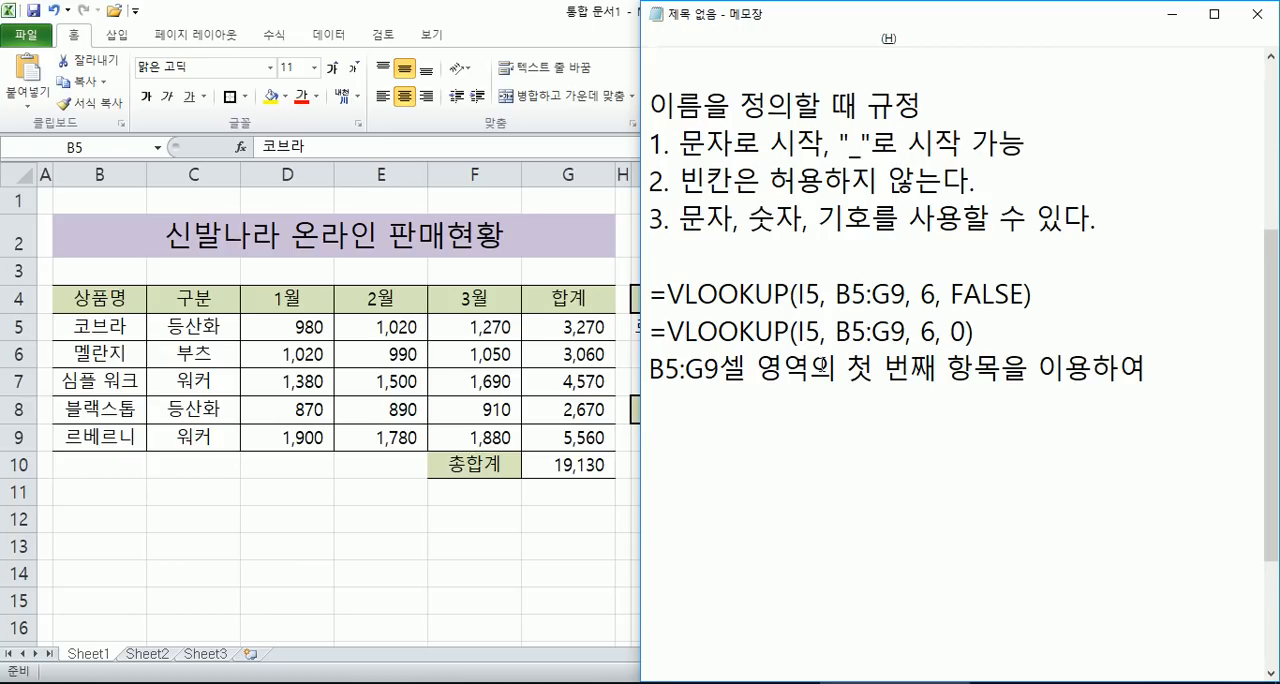
- Return to Excel and examine the lookup table by selecting column B and the range B5:G9
key("alt+Tab")
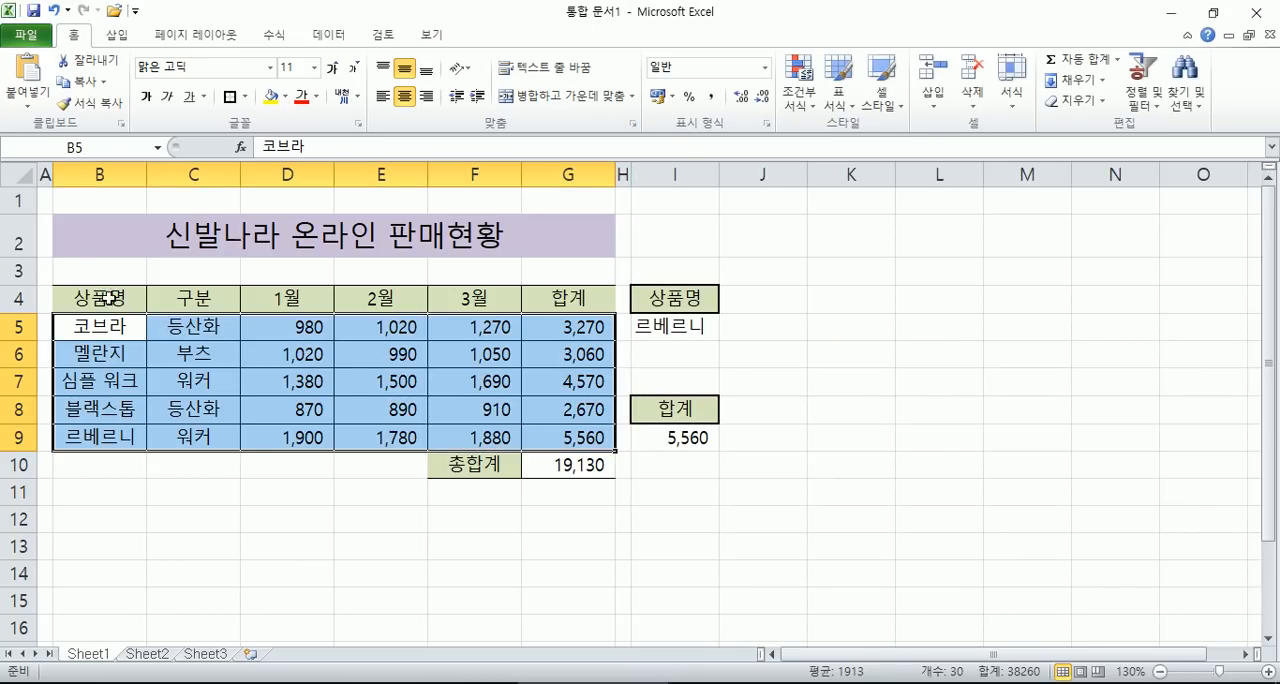
left_click(99, 174)
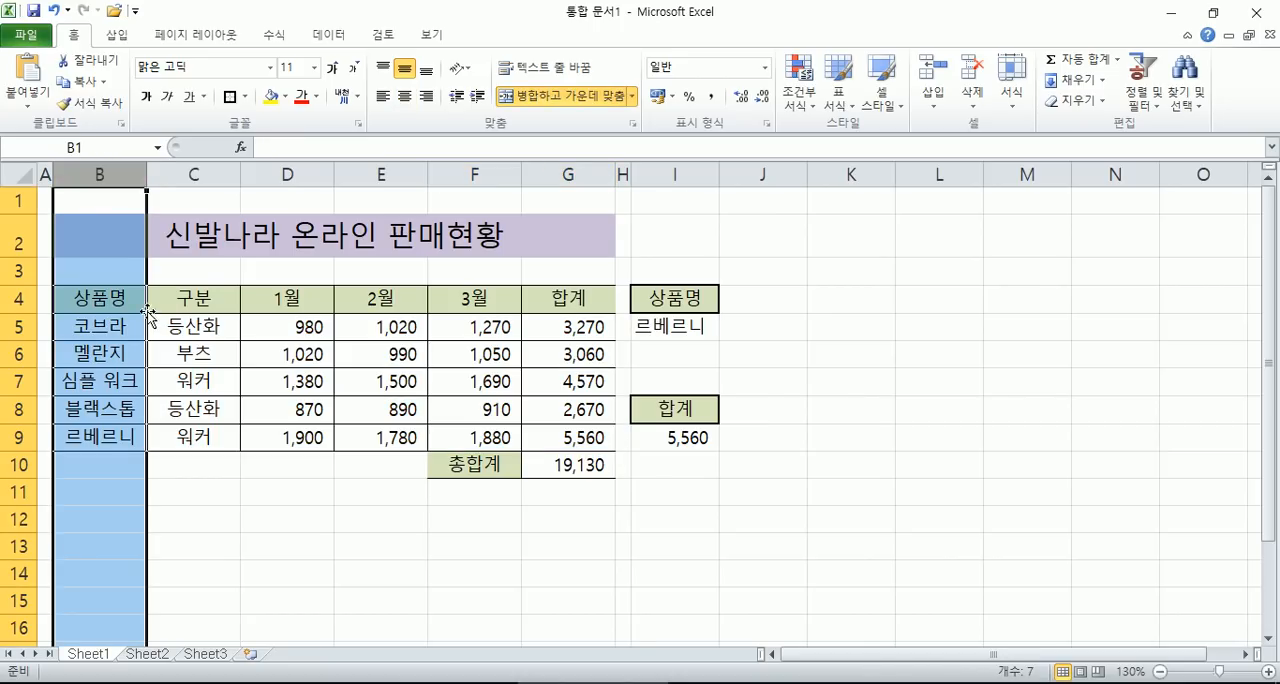
left_click_drag(135, 326, 572, 440)
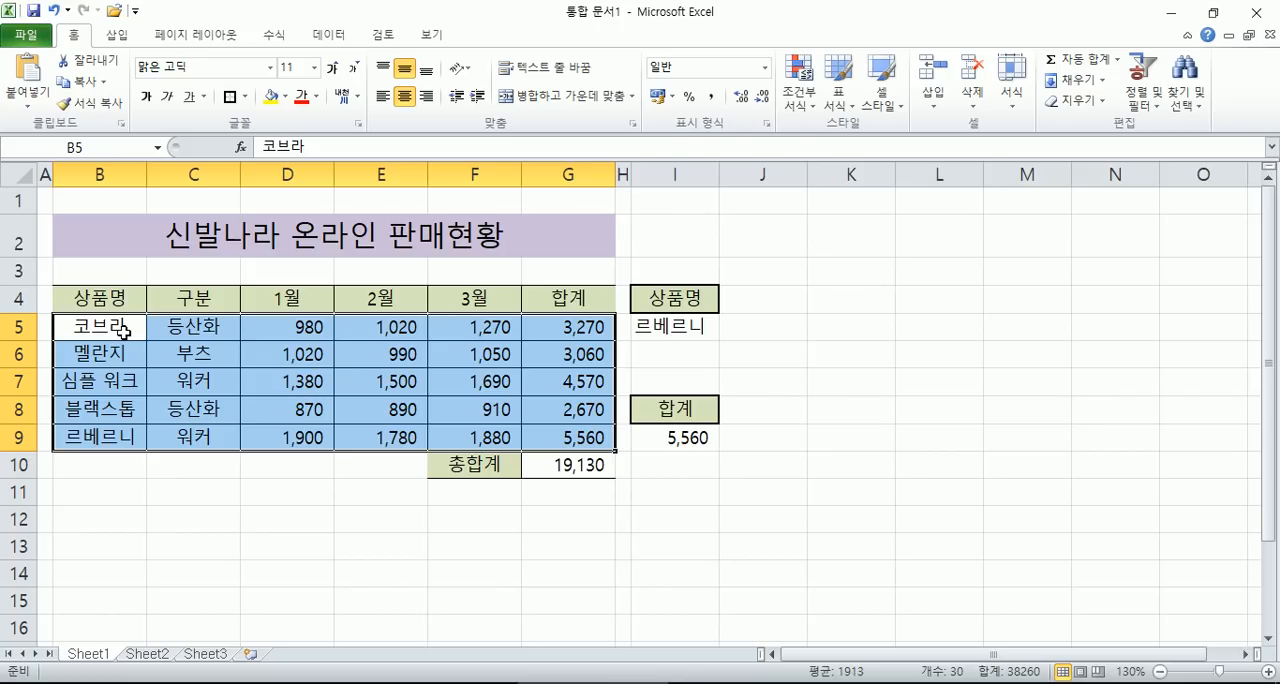
- Switch to Notepad and insert "(상품명)" after "첫 번째 항목" in the explanatory note
key("alt+Tab")
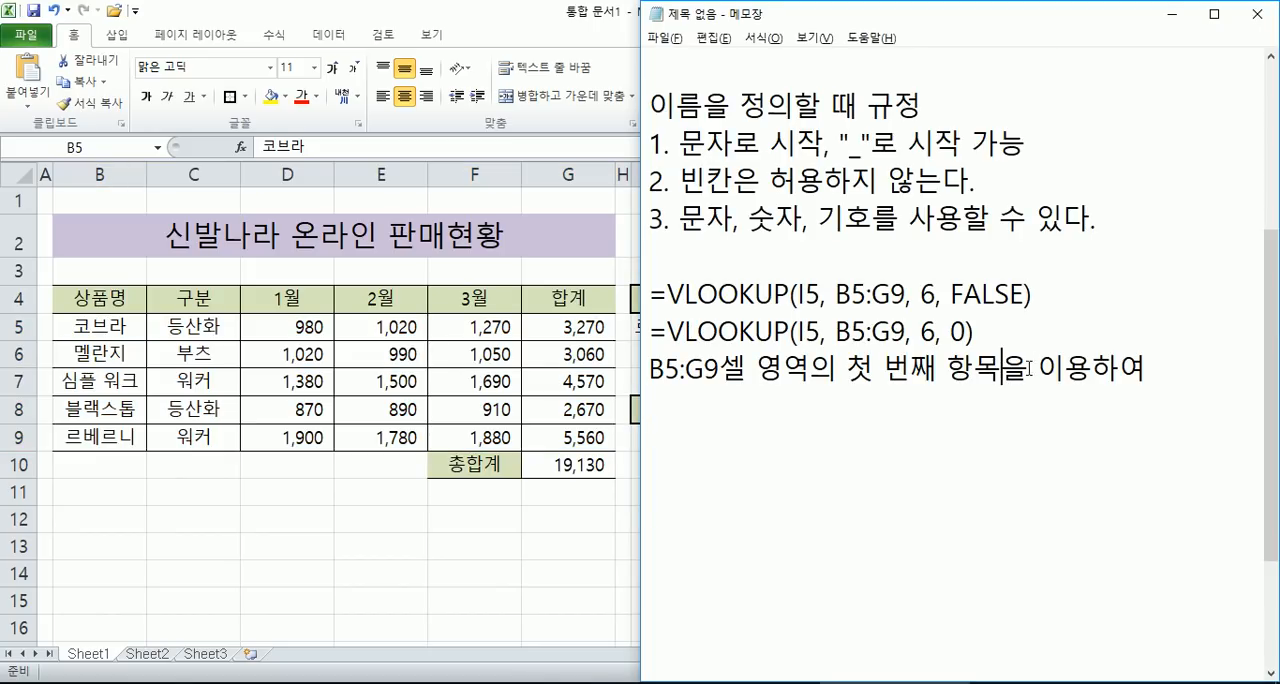
left_click(1020, 368)
type("(상품명")
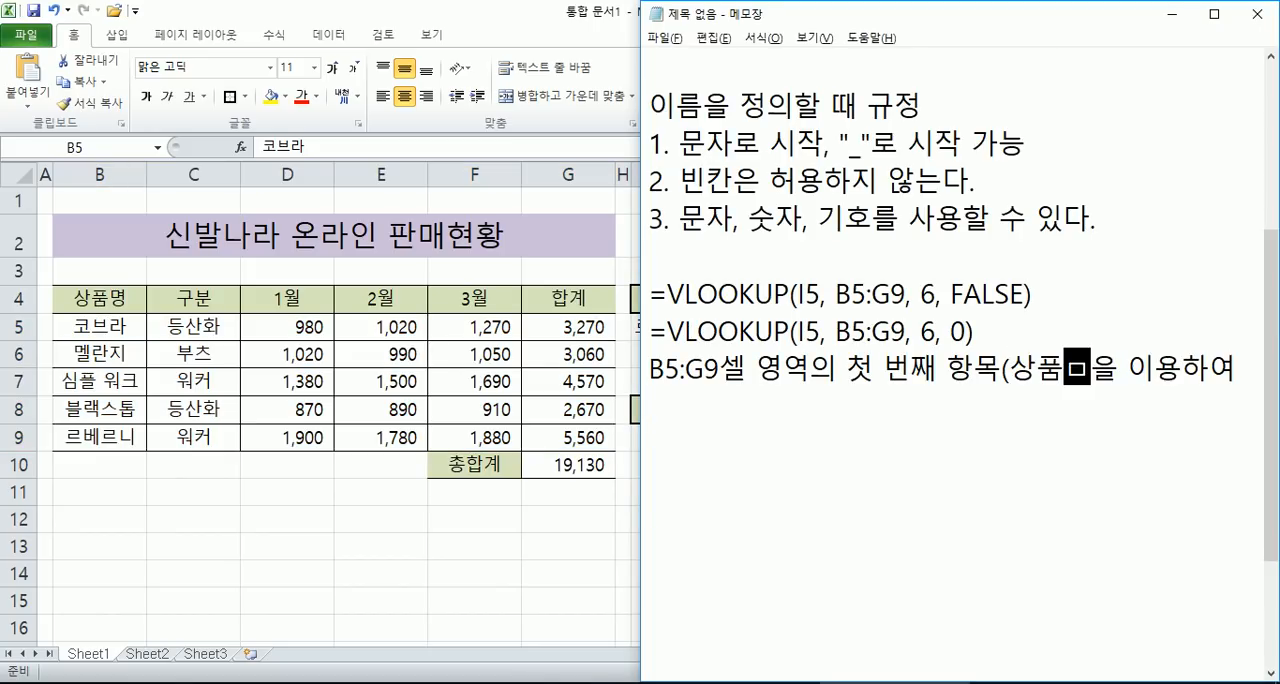
type(")")
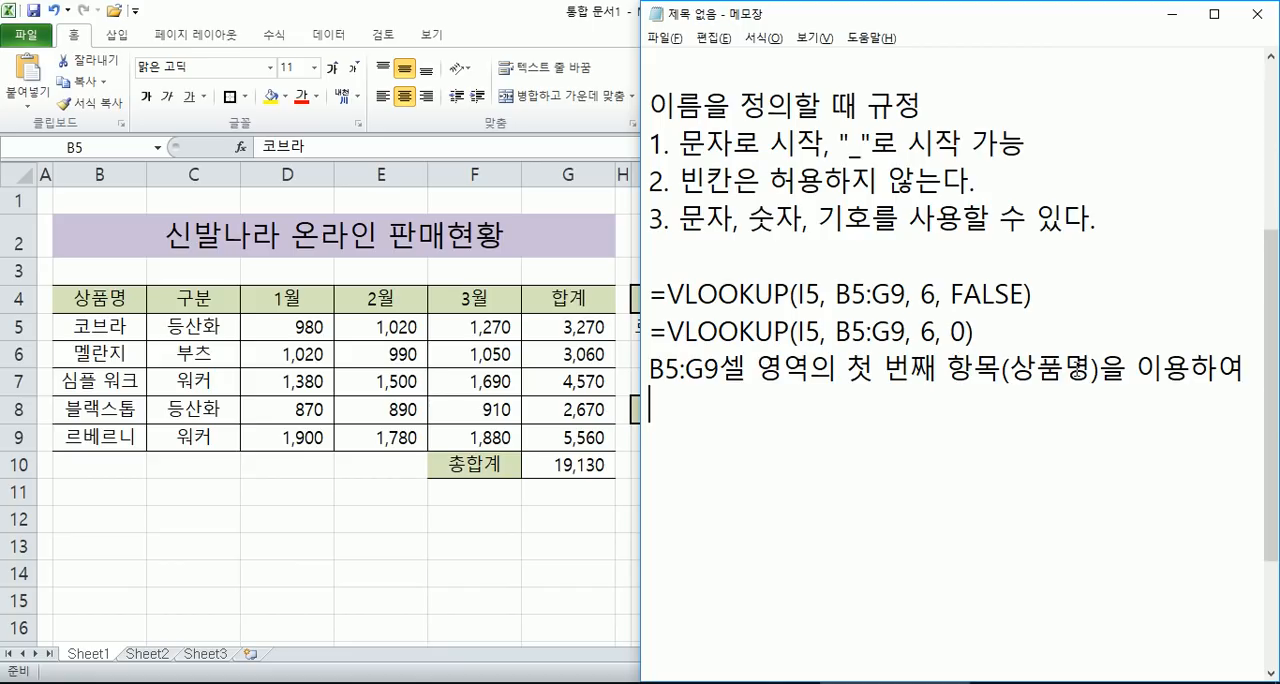
type("상품명이 ㅇ")
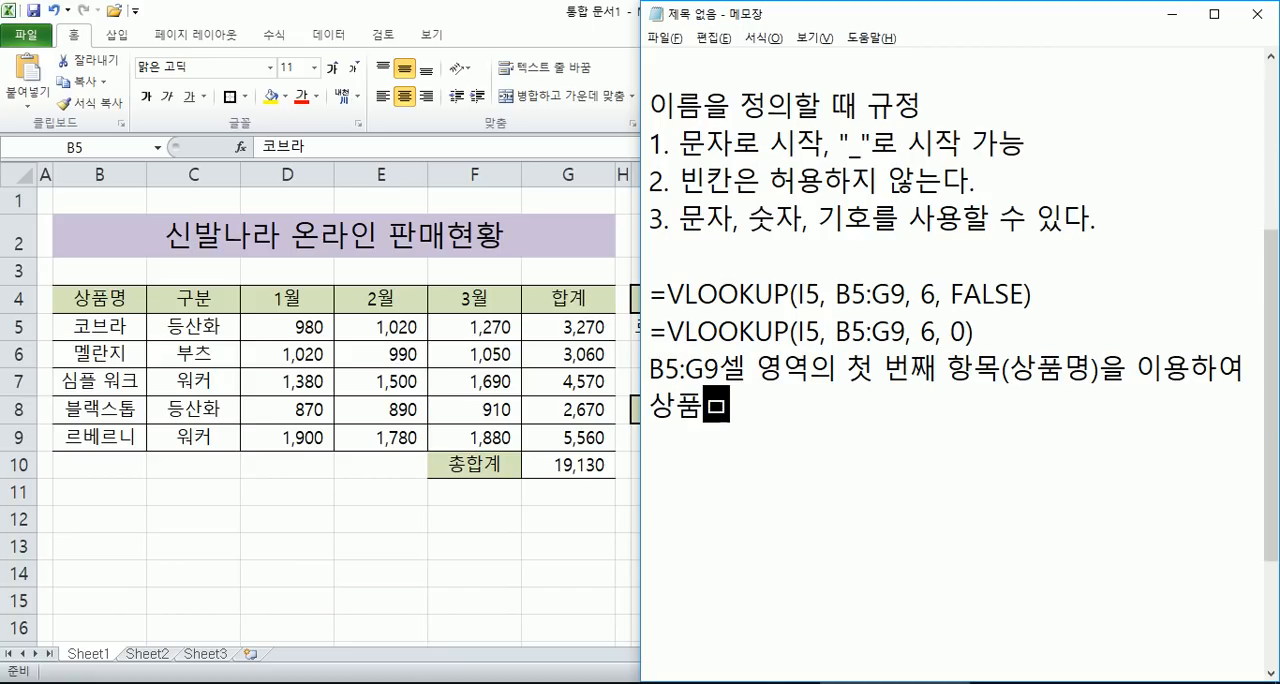
type("입력되는 ")
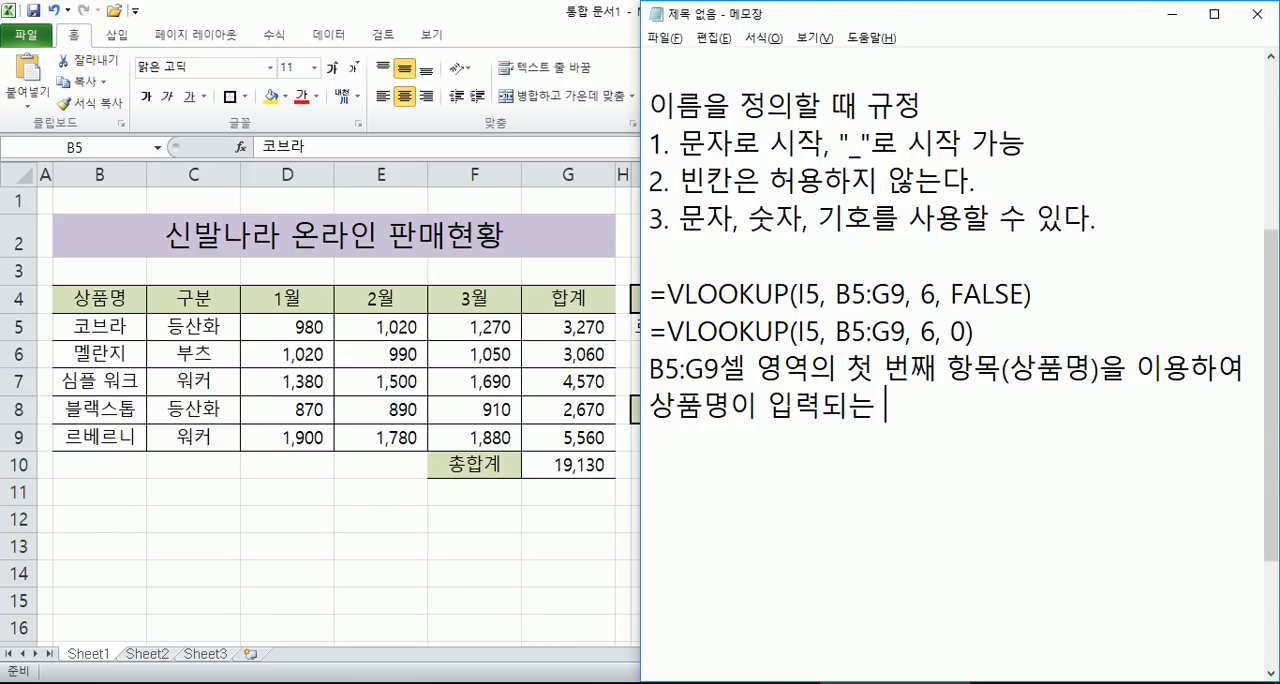
type("6번째")
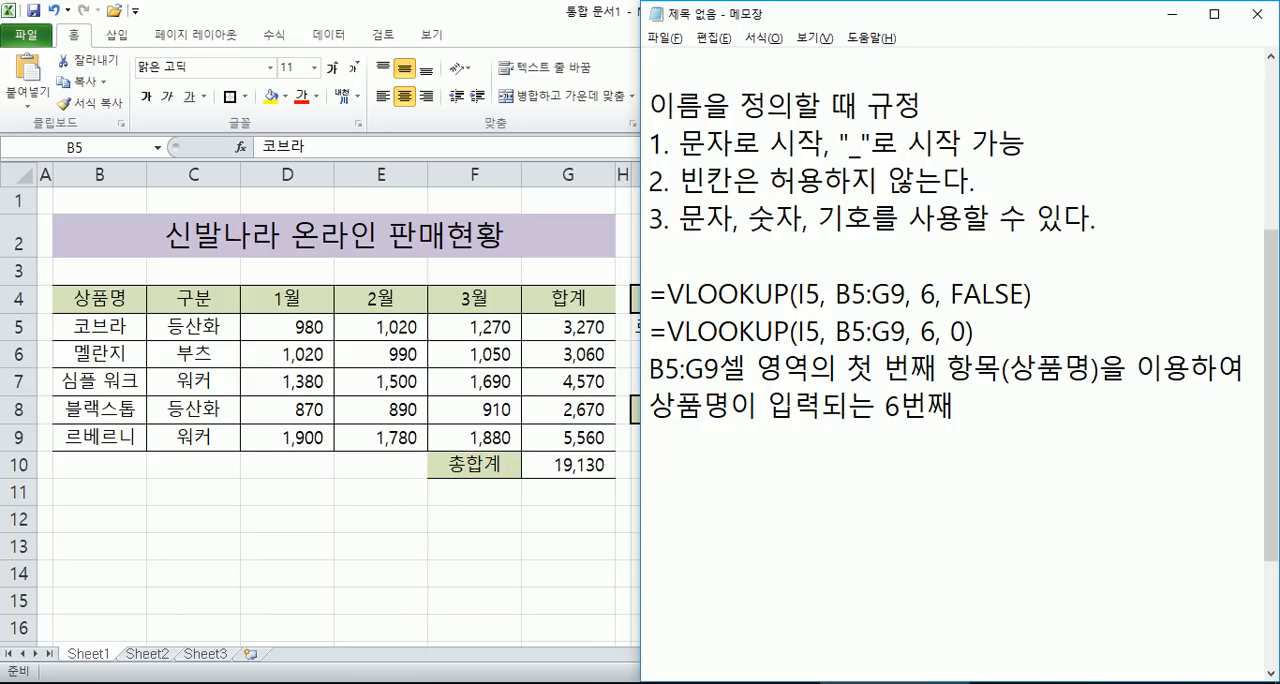
type(" 항목(")
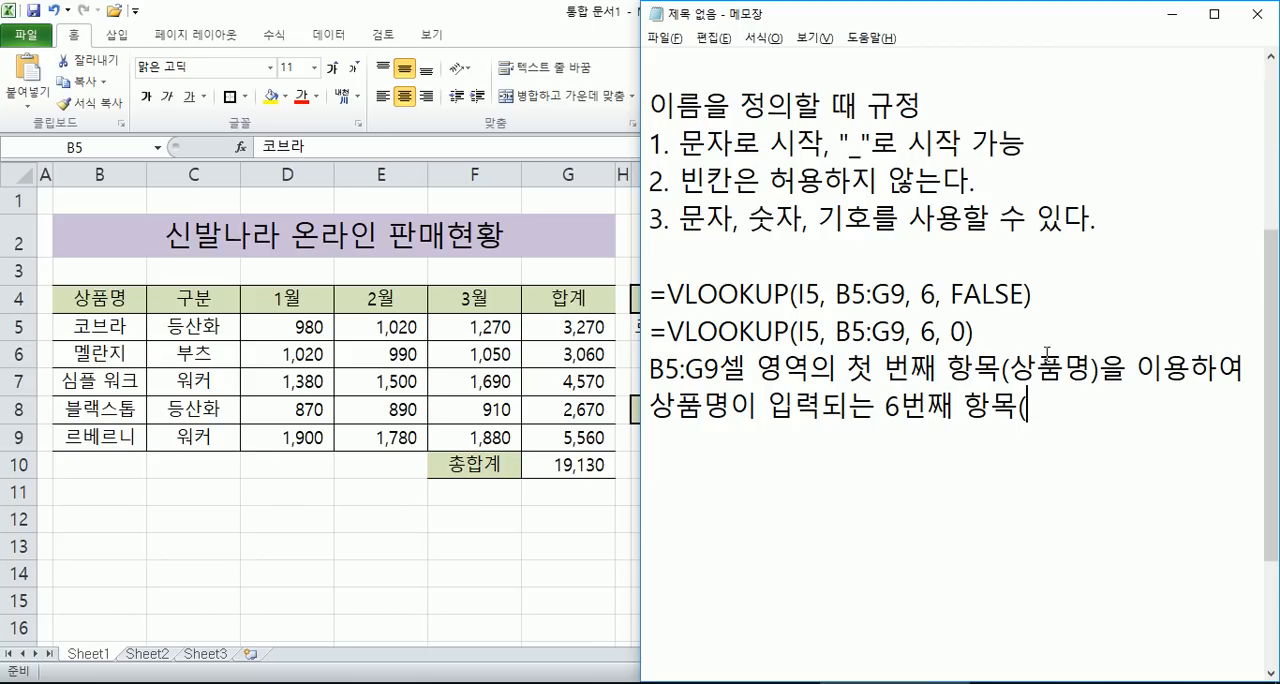
- Highlight the column number 6 in the first formula, then switch to Excel and step through the table columns from B5 to G5
left_click_drag(921, 296, 937, 296)
key("alt+Tab")
left_click(104, 320)
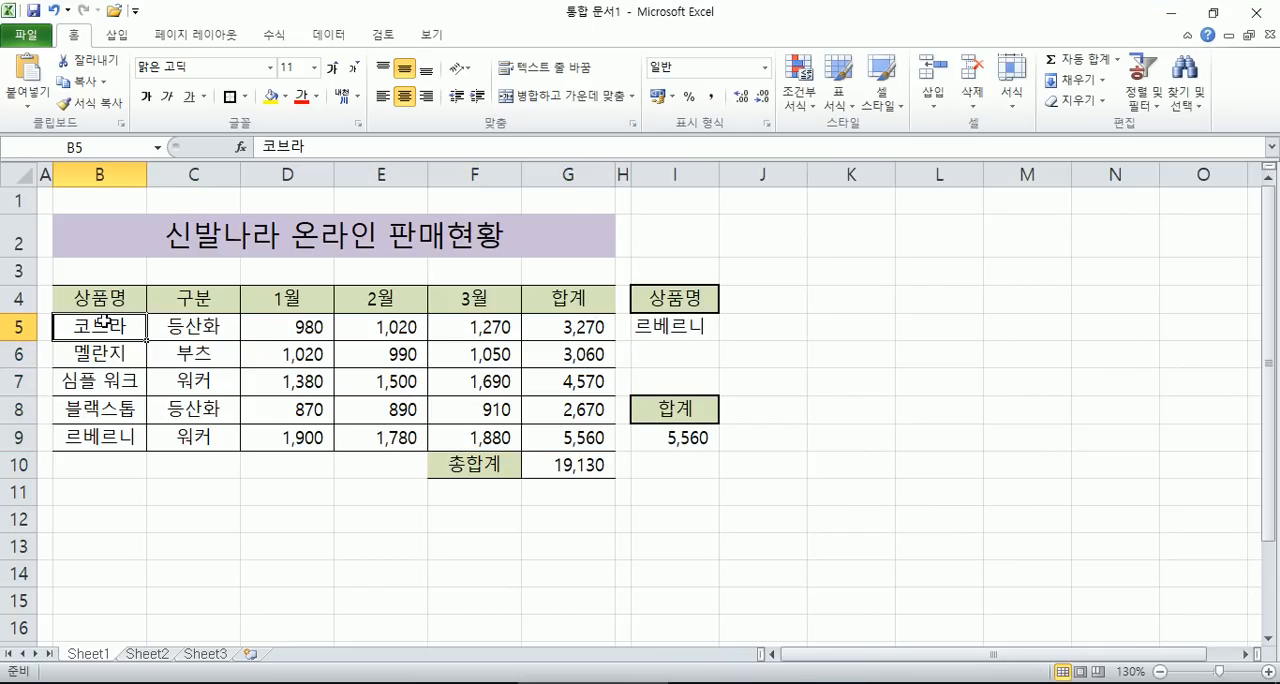
left_click(198, 322)
left_click(281, 323)
left_click(377, 323)
left_click(471, 323)
left_click(570, 326)
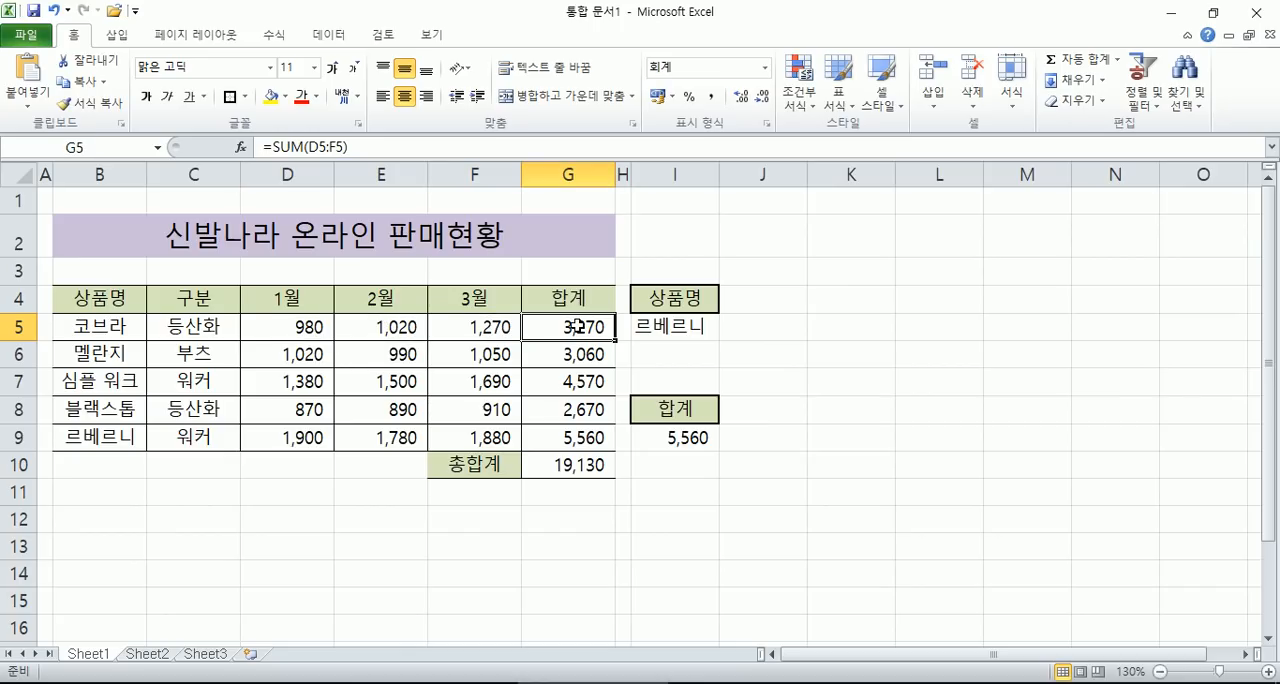
- Switch to Notepad and complete the note's second line with "합계)이 출력"
key("alt+Tab")
left_click(1068, 402)
type("합계)이 출력")
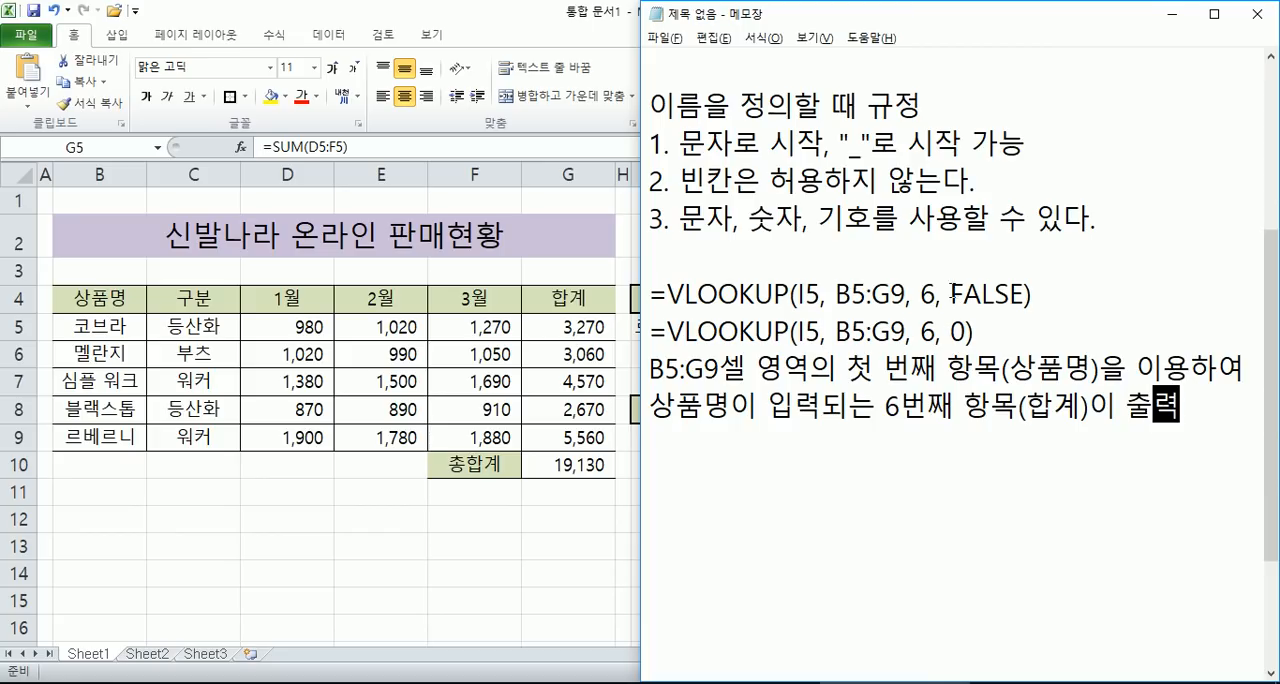
- Switch to Excel and compare the product name in B5 with the chosen product in I5
left_click(97, 333)
left_click(97, 326)
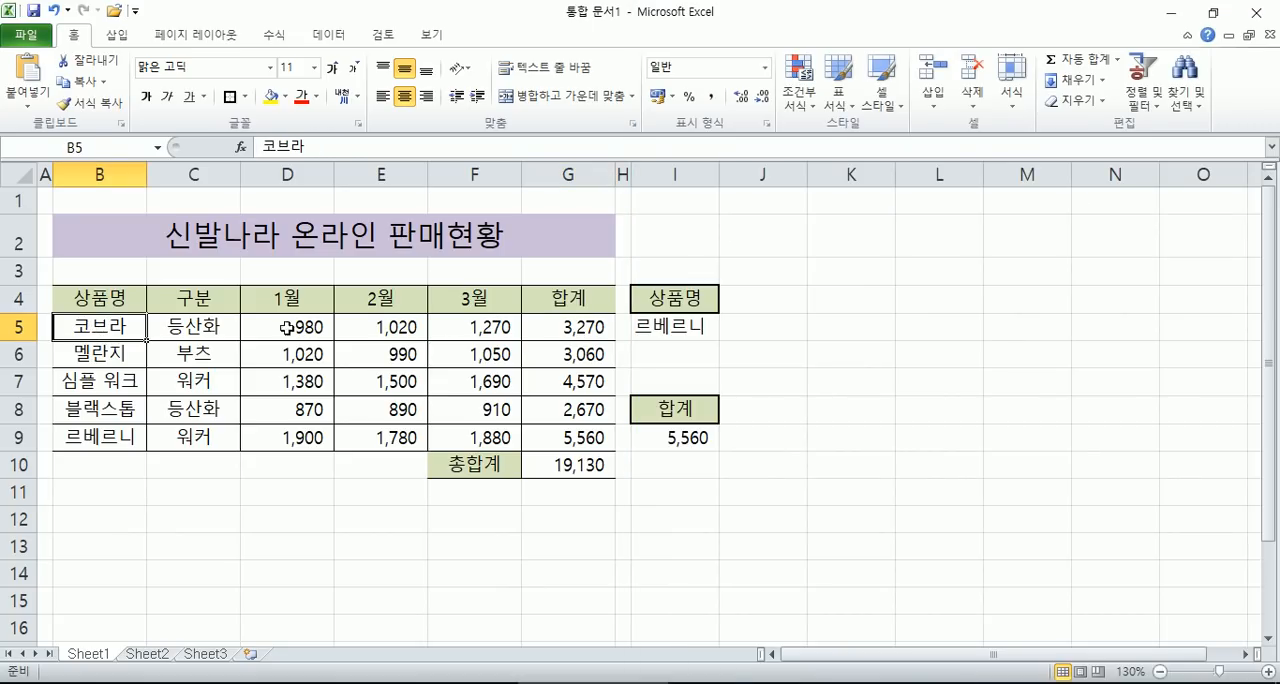
left_click(640, 320)
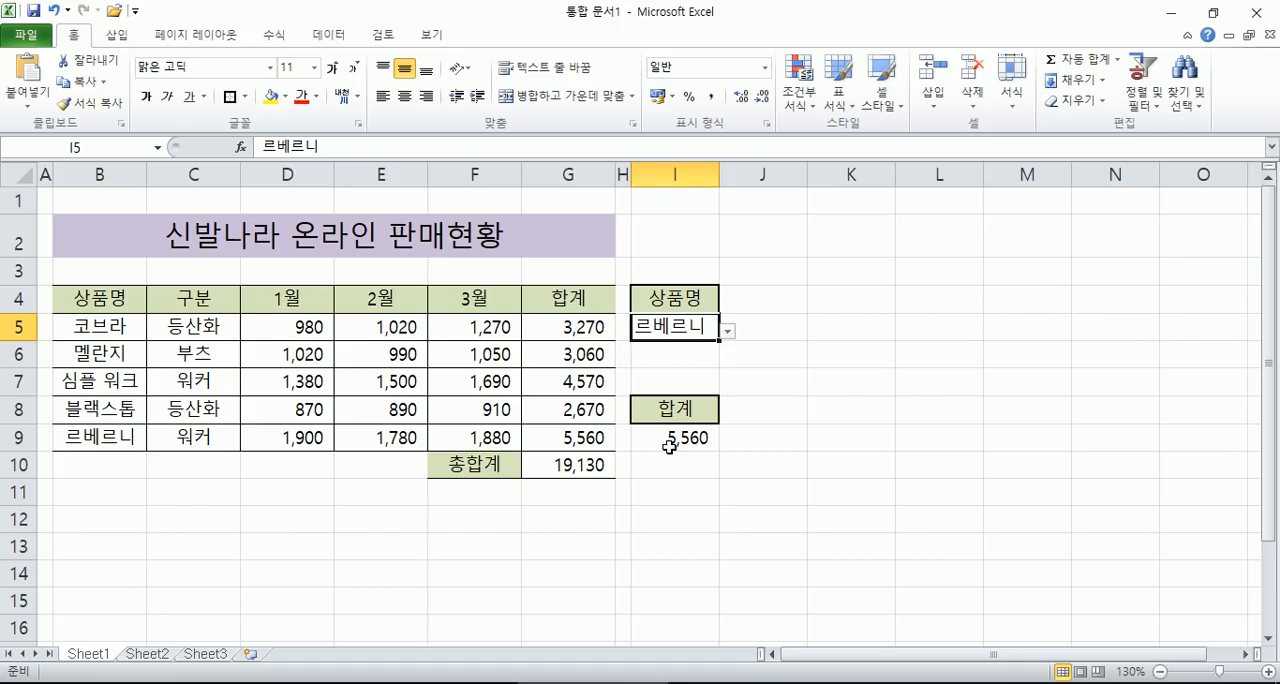
- Try replacing the product name in B5 with "나이키", then undo the change
left_click(81, 332)
type("SKDLZL")
key("Escape")
key("Hangul")
type("나이")
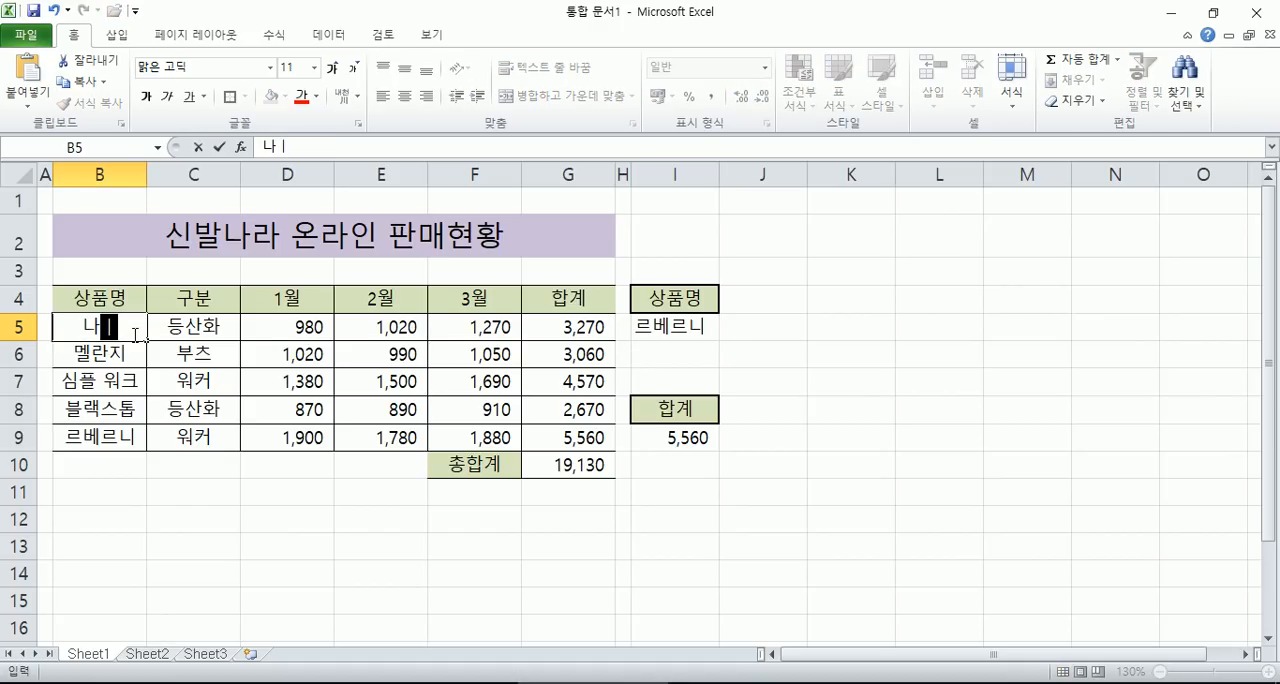
type("키")
key("Return")
left_click(133, 334)
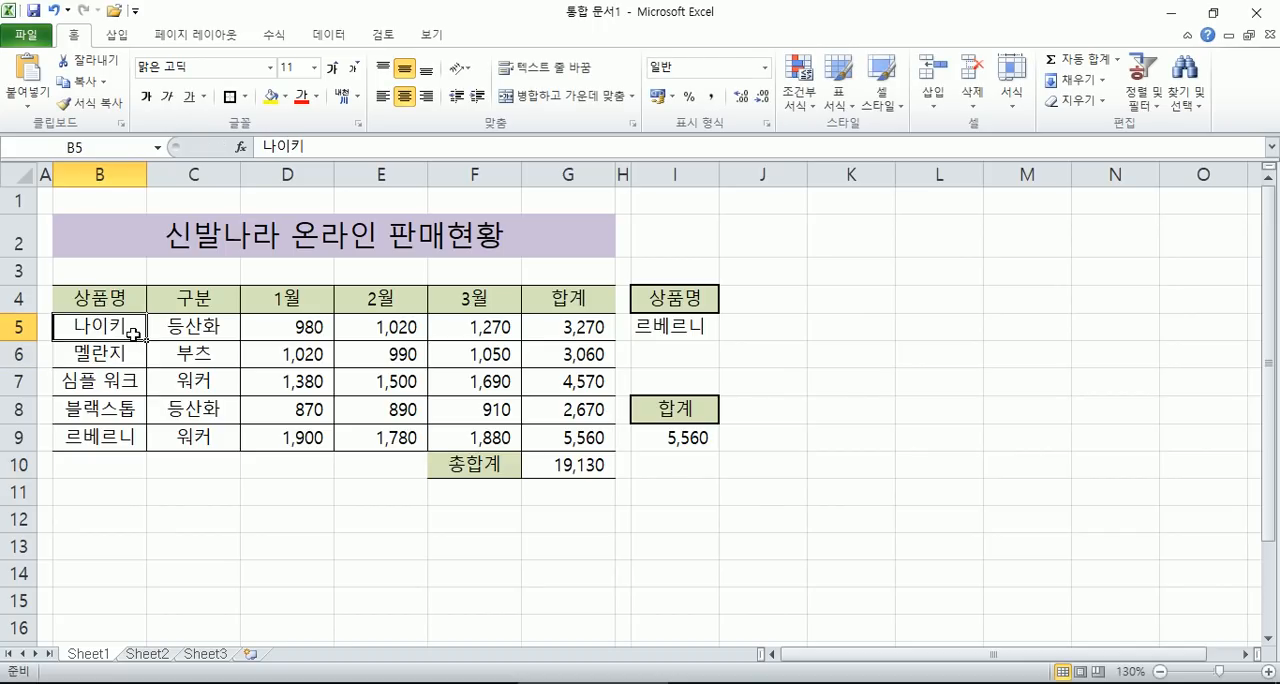
key("ctrl+z")
- Replace the product name in B9 with "나이키" to test the lookup
key("Down")
key("Down")
key("Down")
key("Down")
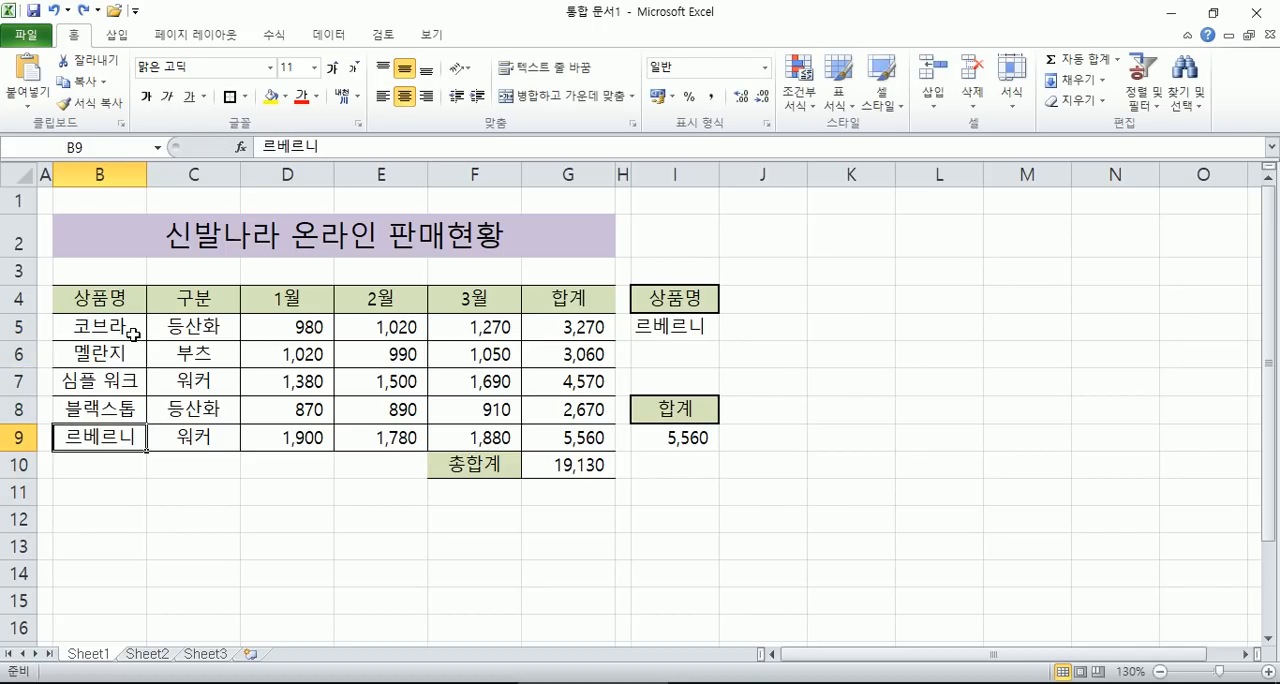
type("나이키")
key("Return")
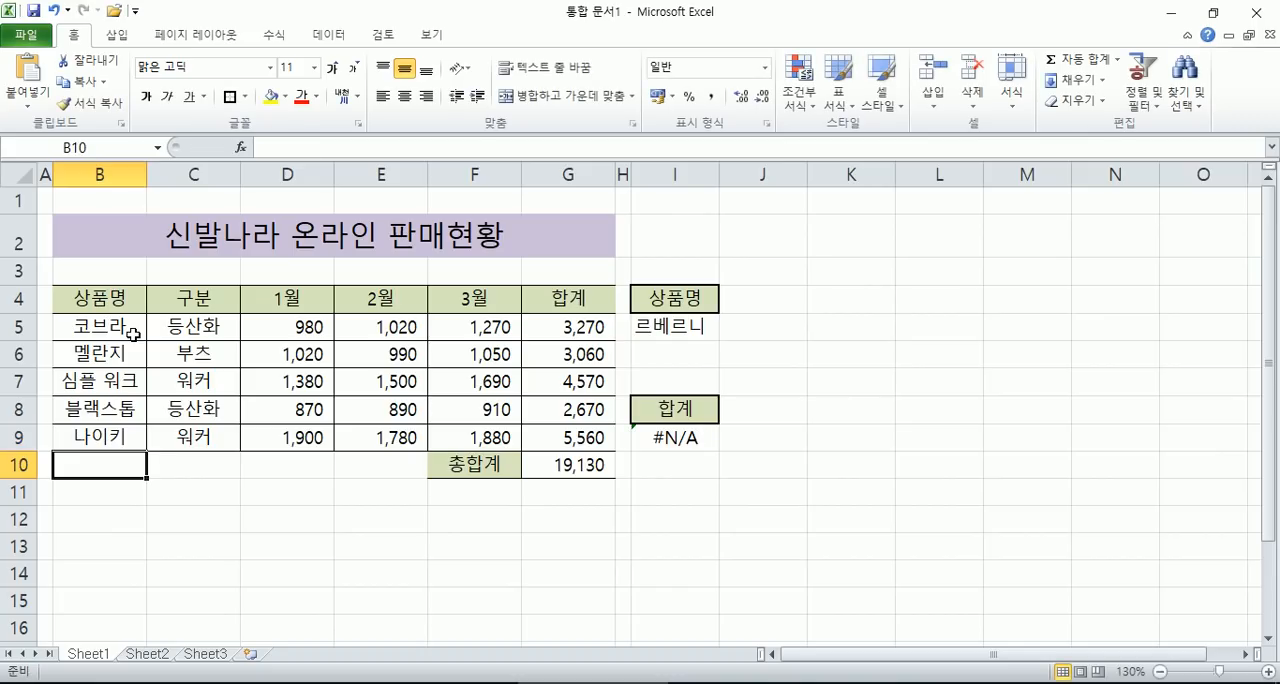
- Check the chosen product in I5 without changing it, then restore the product name "르베르니" in B9
left_click(704, 327)
key("F2")
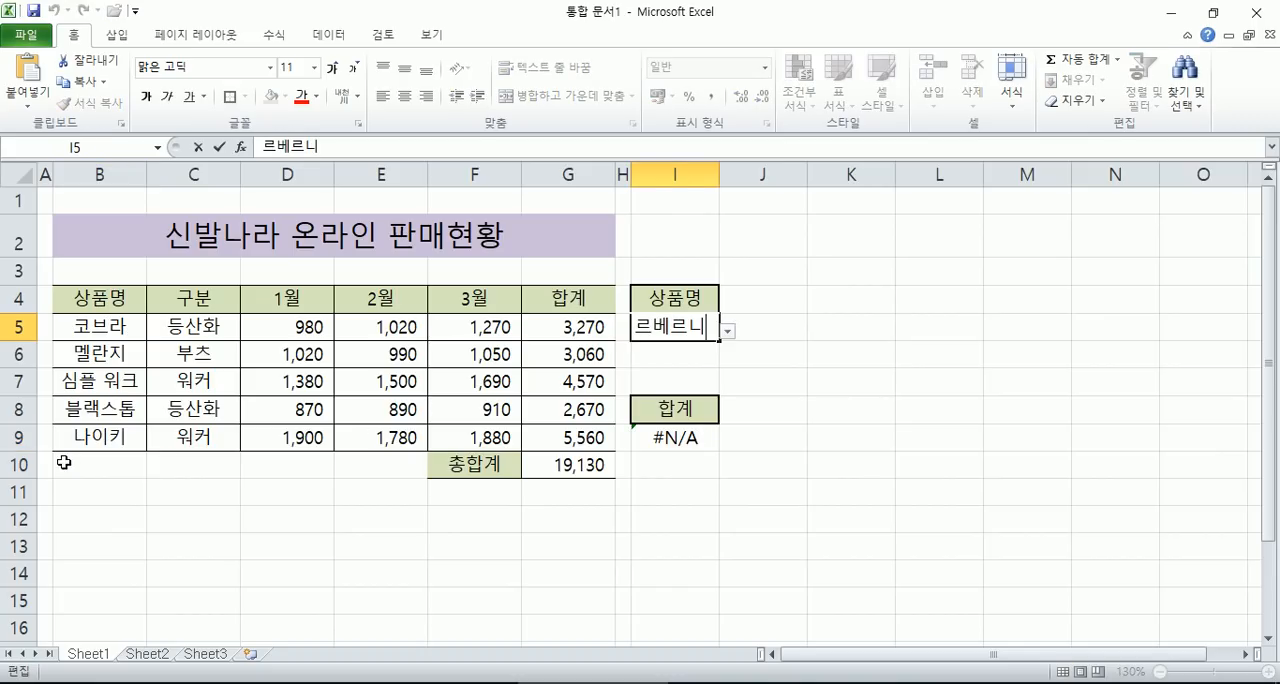
left_click(87, 440)
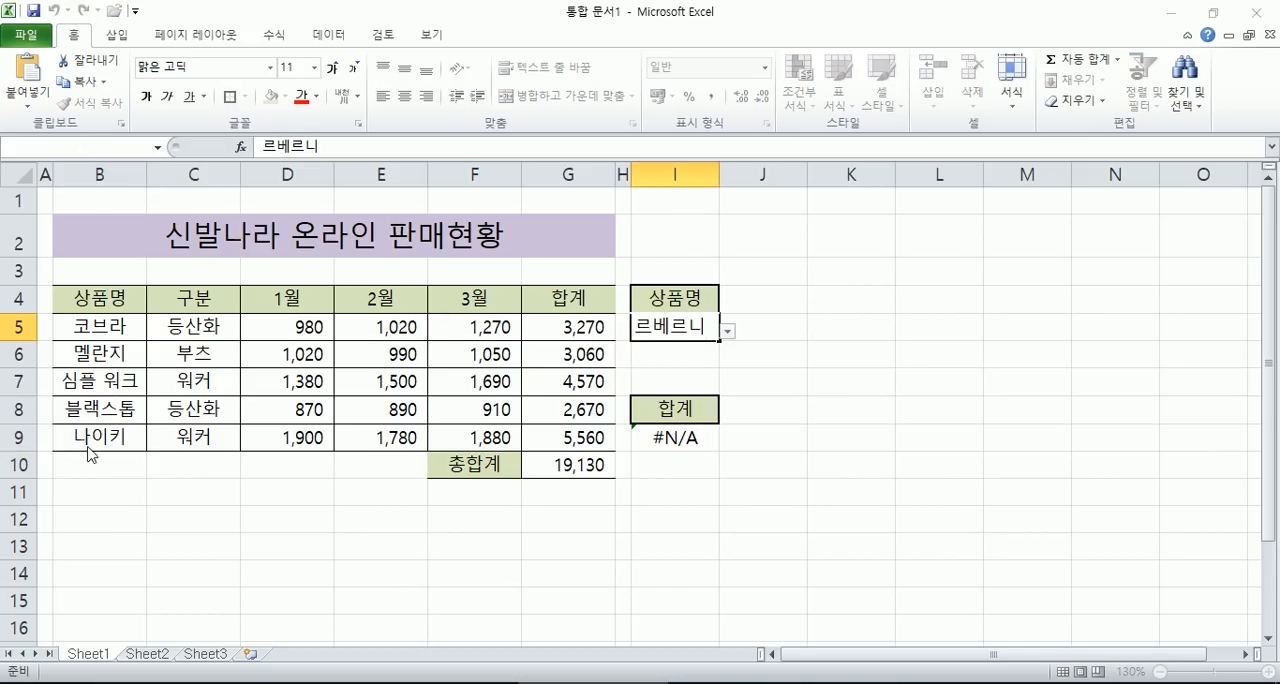
key("Escape")
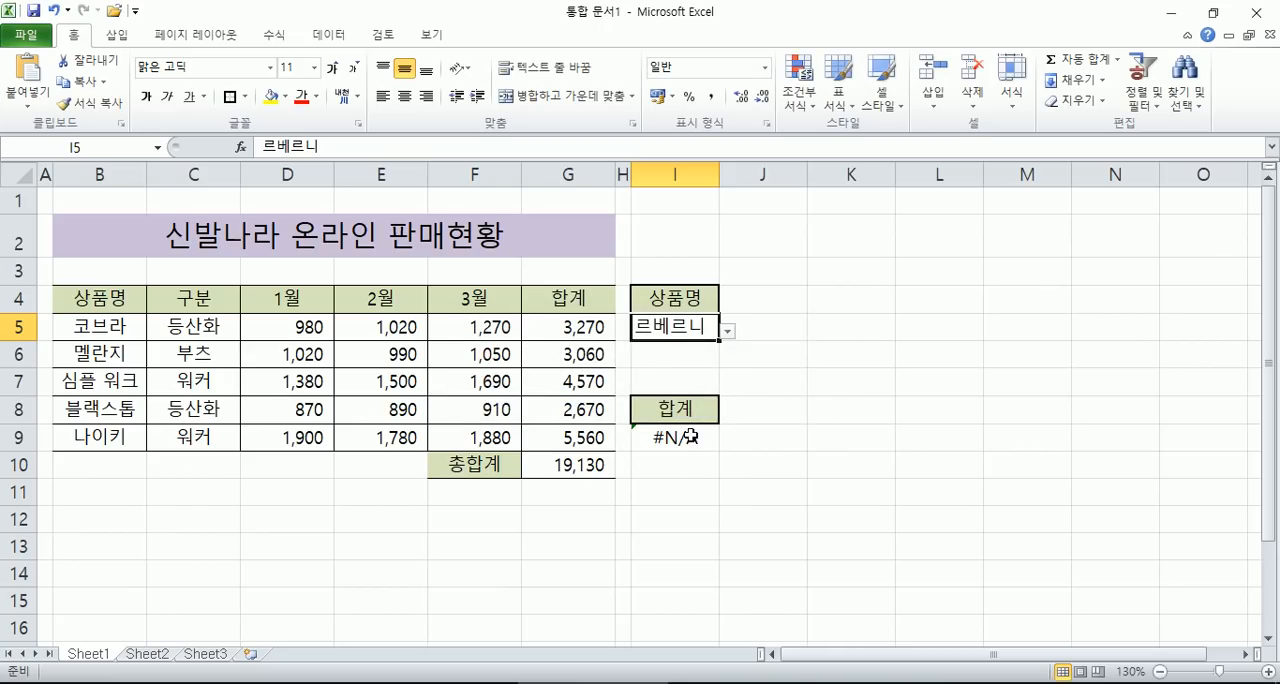
left_click(85, 442)
type("르베르니")
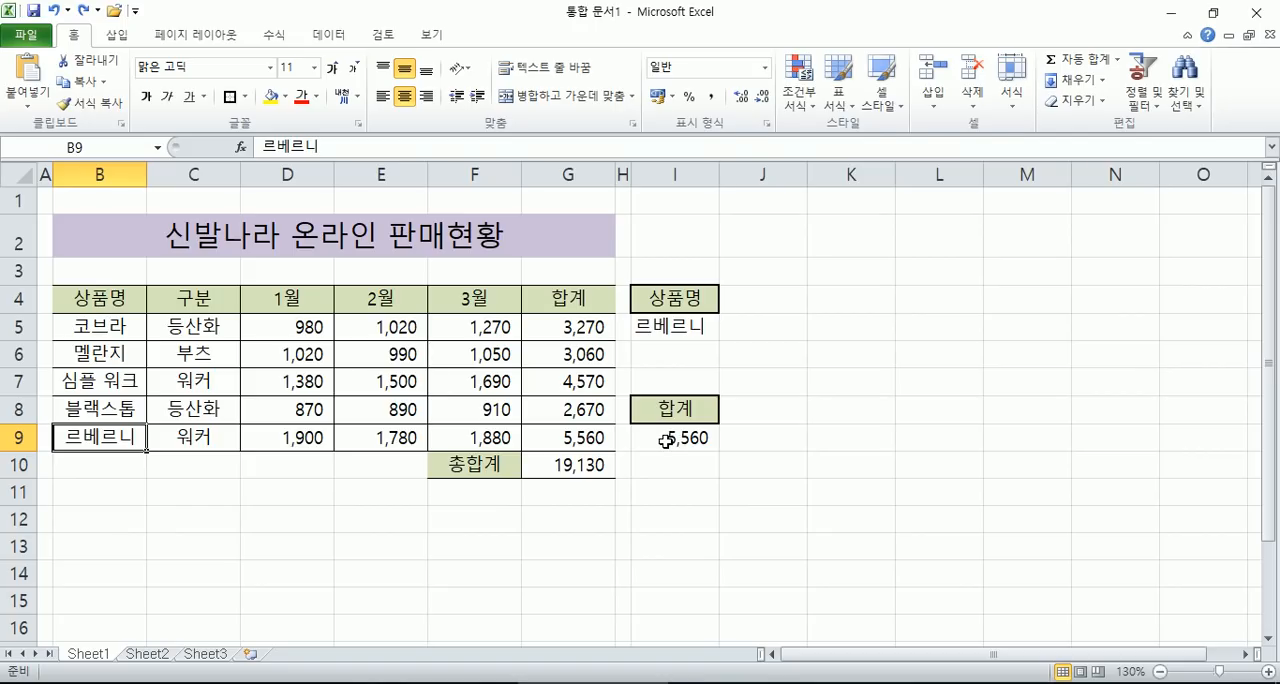
- Switch to Notepad and add the explanation "FALSE : 상품명중에서 반드시 일치하는 경우에만 결과를 출력" below the note
key("alt+Tab")
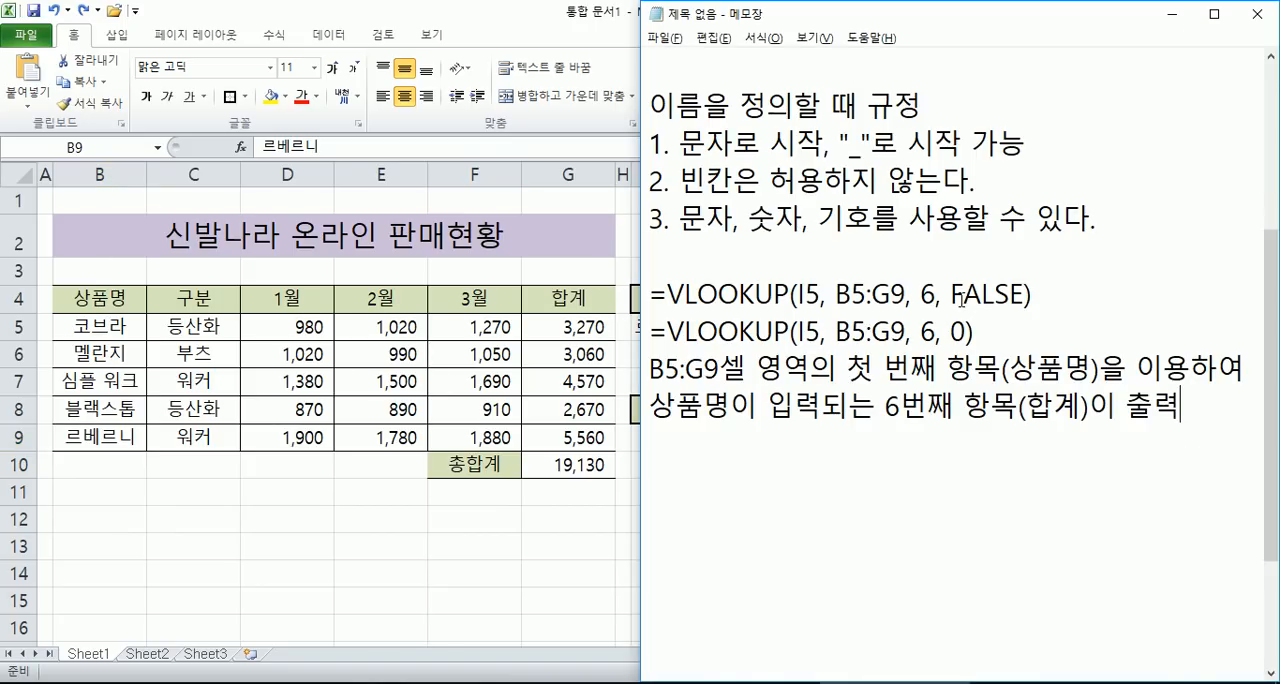
type("상품명ㅈ")
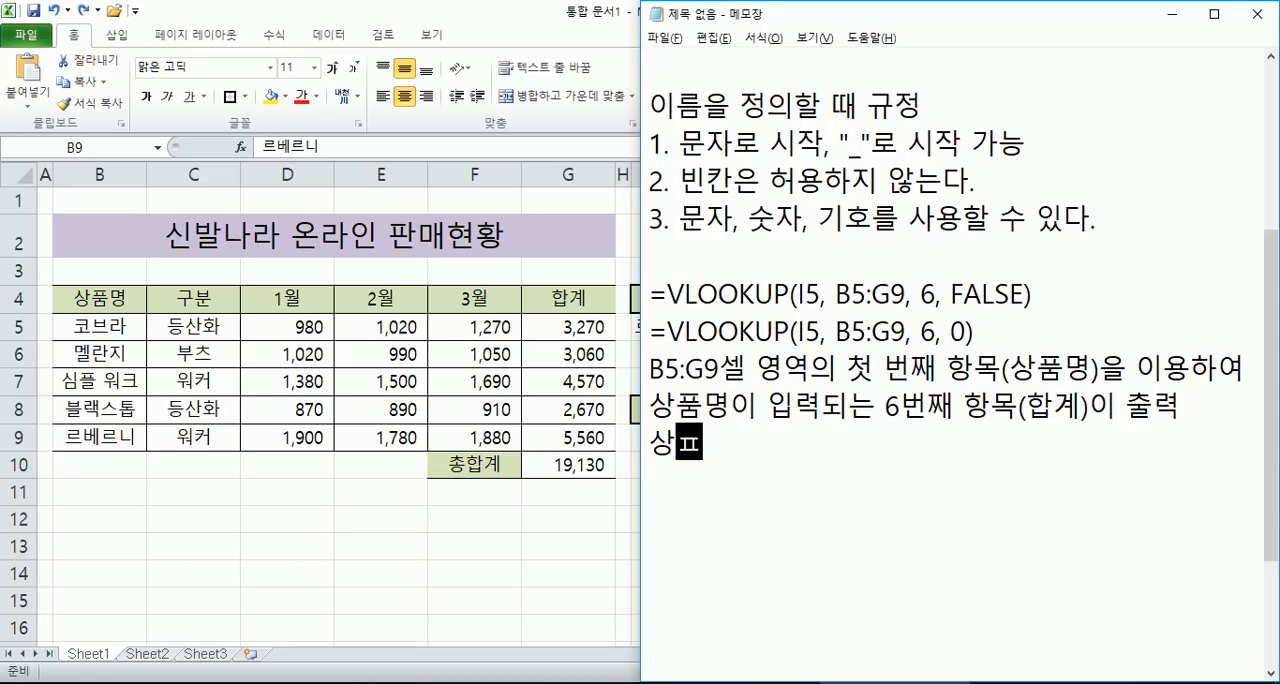
type("중에서 ")
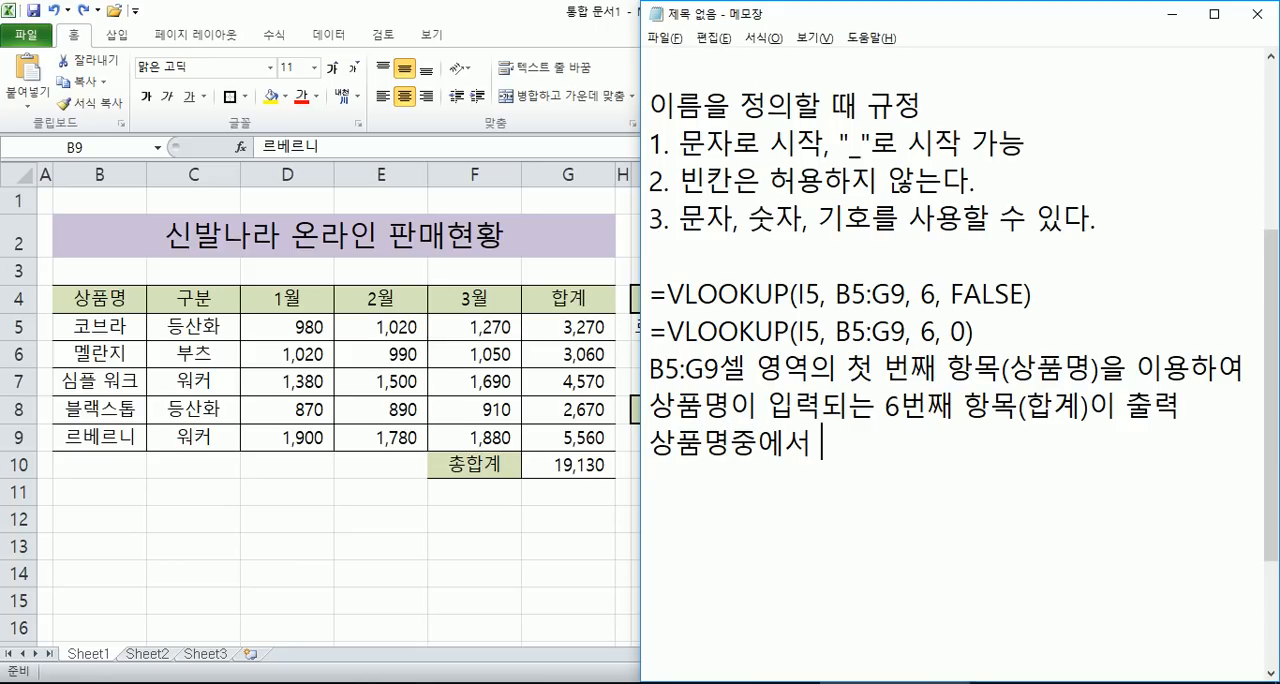
type("반드시 일치하")
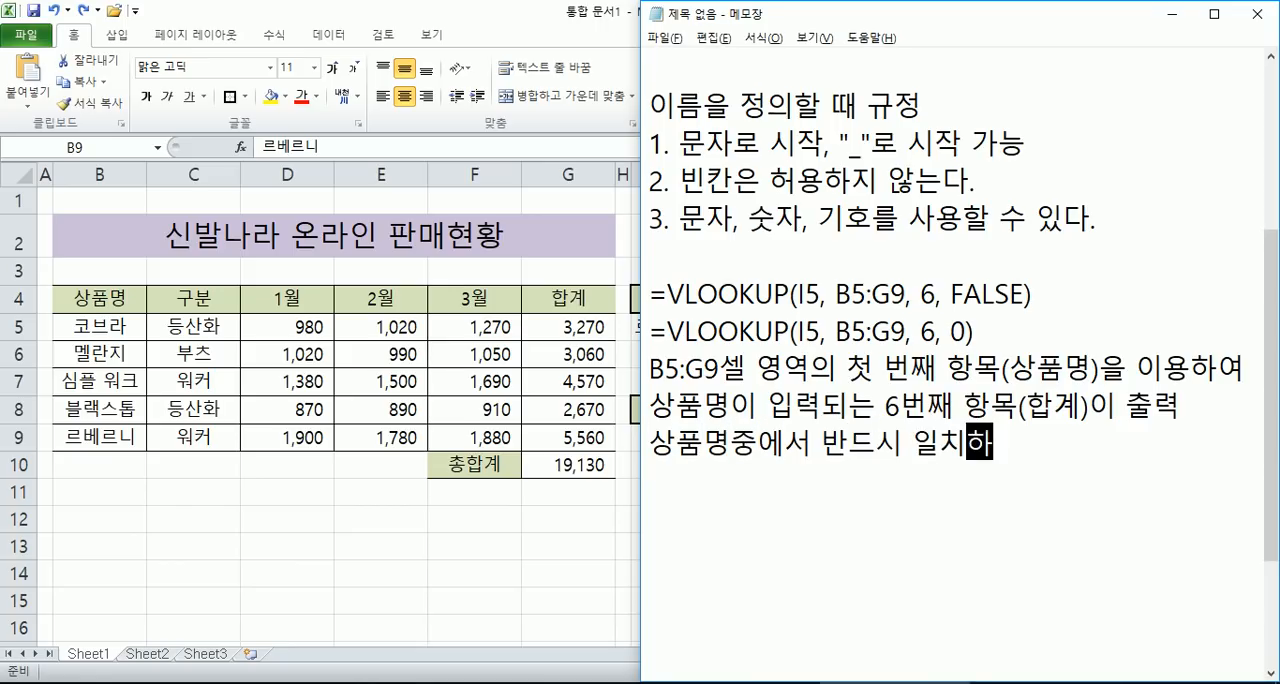
type("는 경우에만 ")
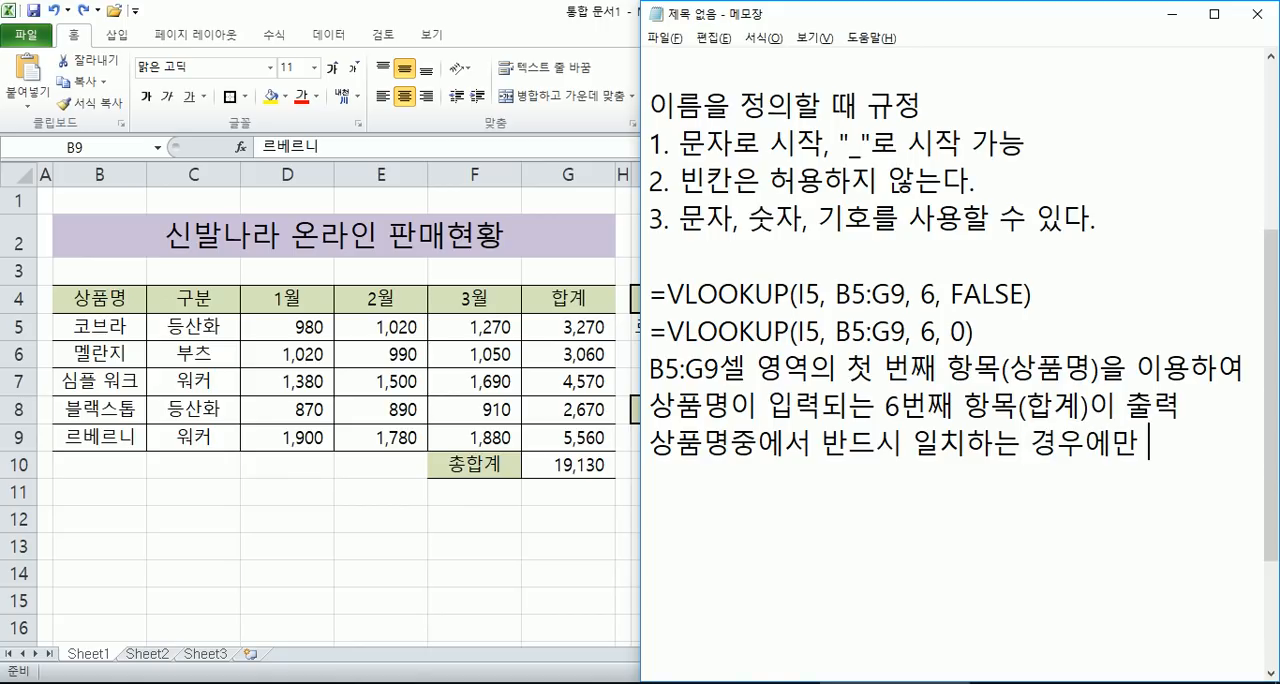
type("결과")
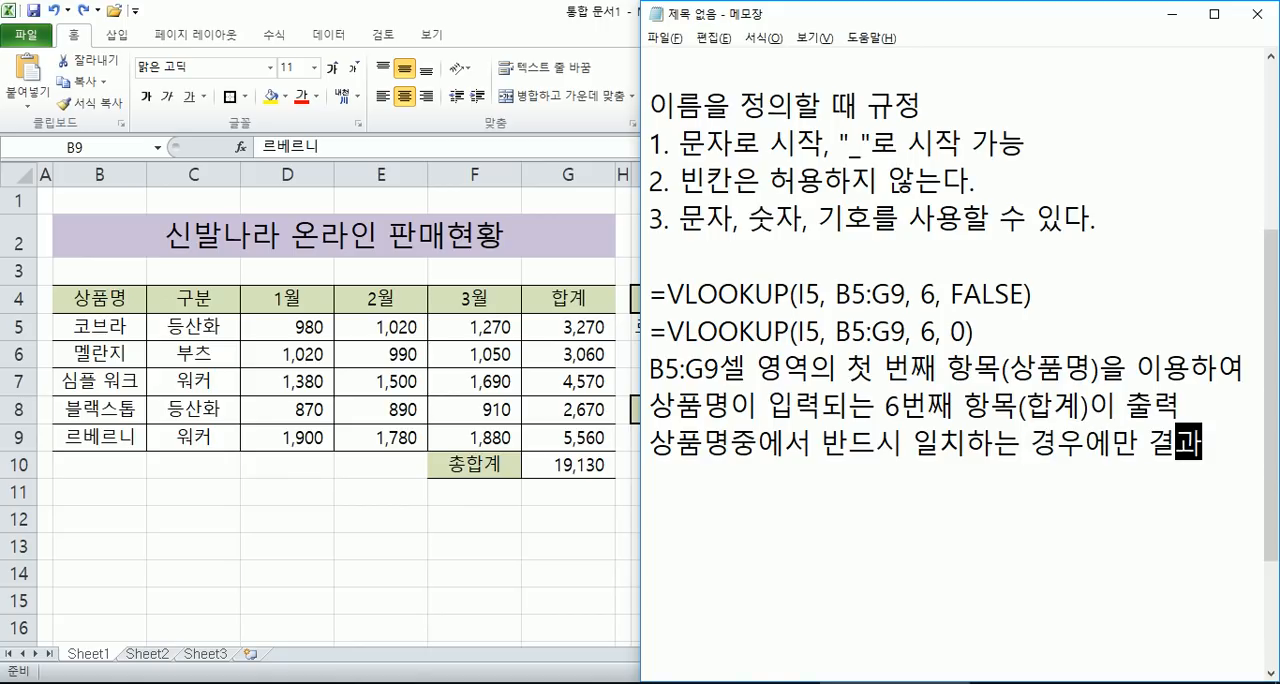
type("를 출력")
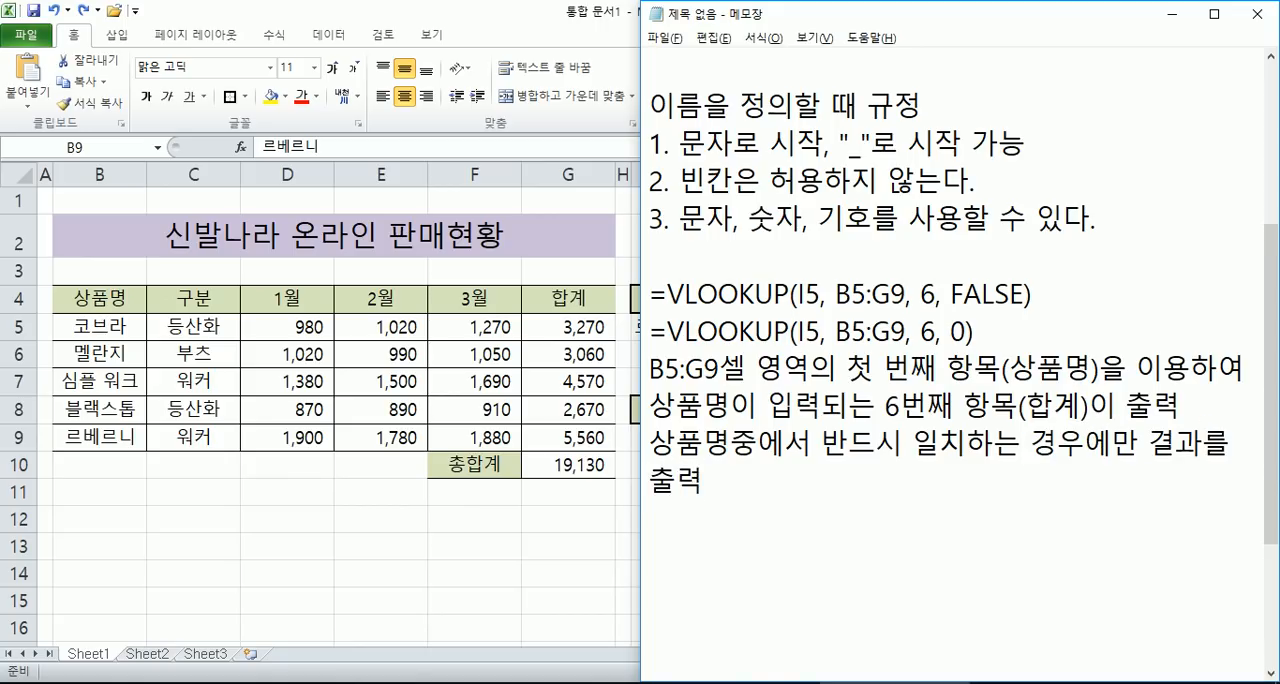
key("Up")
type("FALSE :")
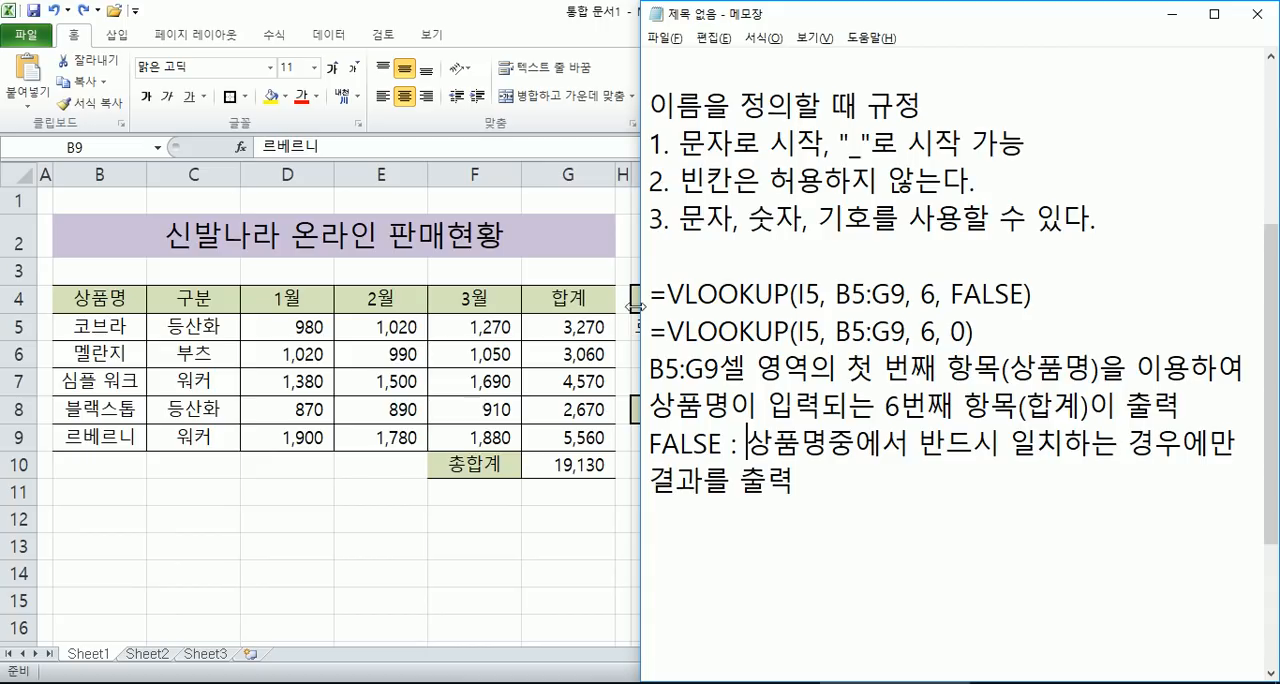
- Highlight "LOOKUP" and "V" in the first formula, then switch to Excel and select the product names B5:B9
left_click_drag(685, 294, 790, 292)
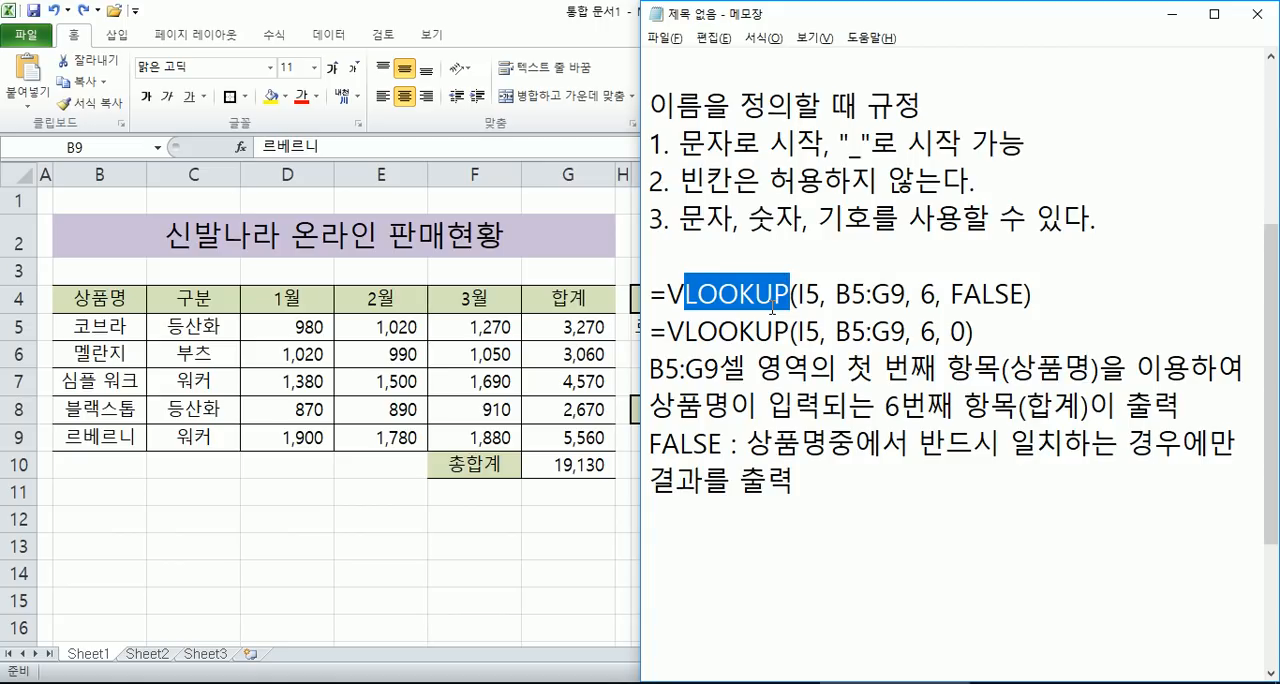
left_click_drag(667, 294, 686, 294)
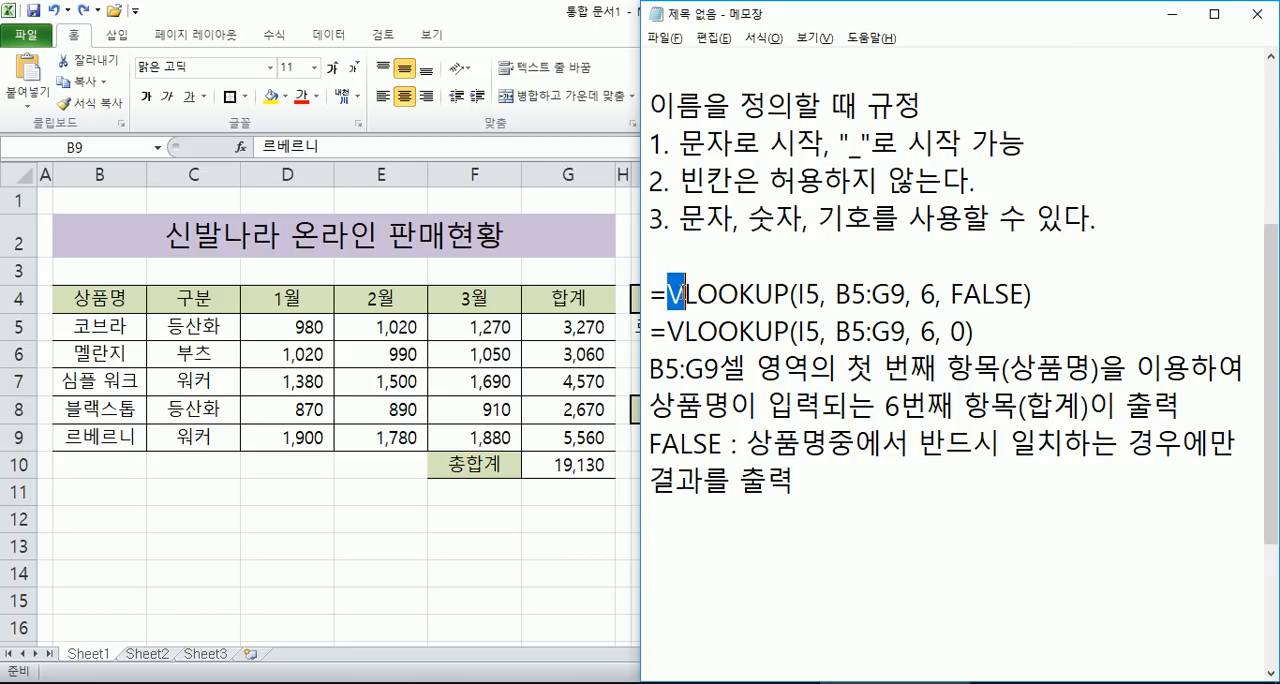
key("alt+Tab")
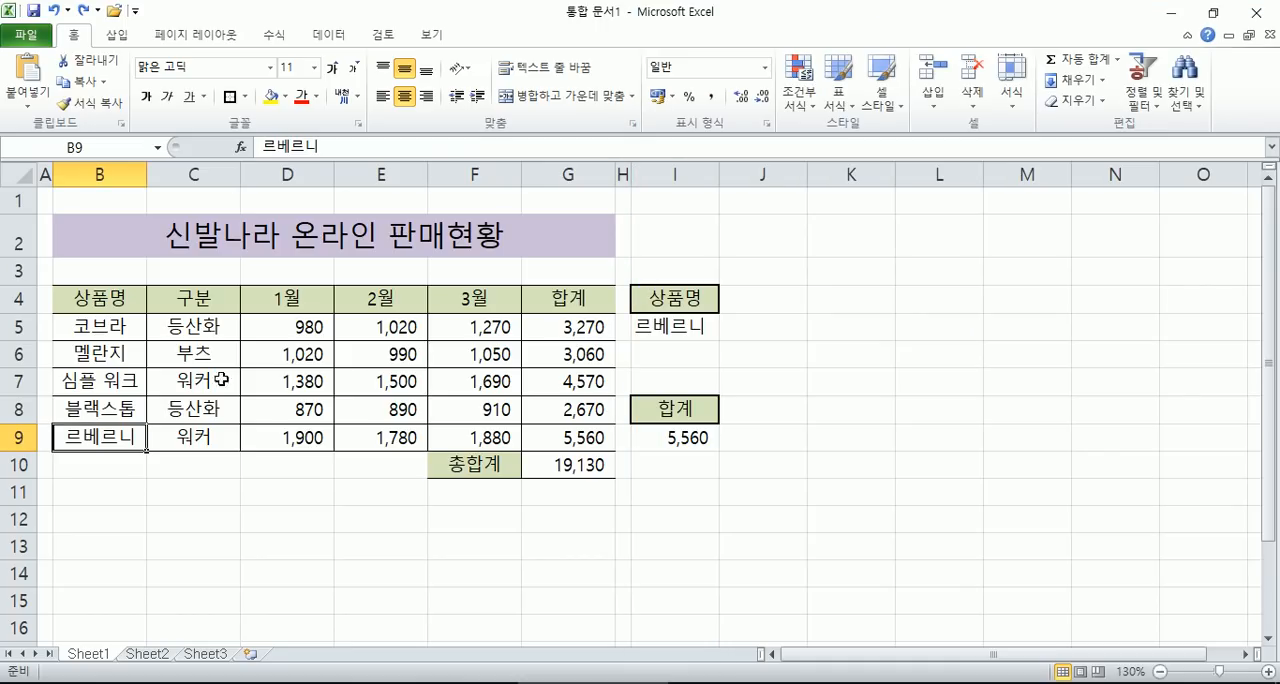
left_click_drag(106, 326, 110, 437)
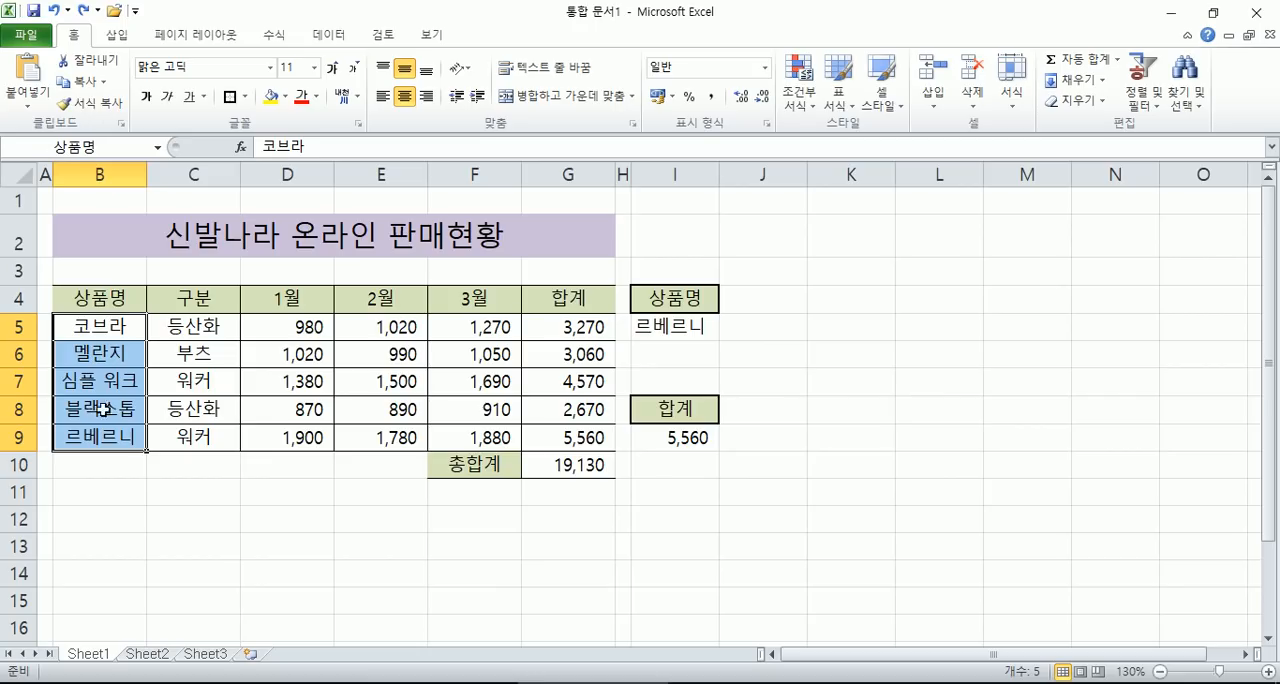
- Copy the sales table B4:G9 and paste it transposed starting at K4
left_click_drag(95, 298, 566, 437)
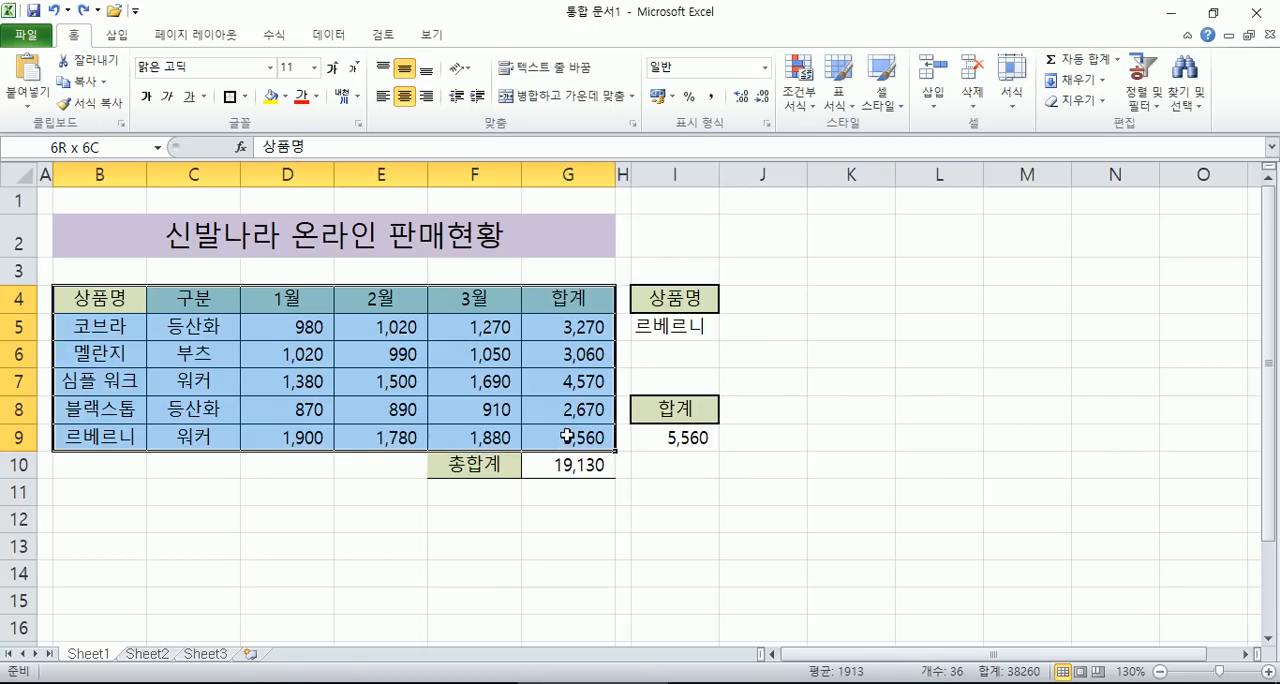
key("ctrl+c")
right_click(874, 298)
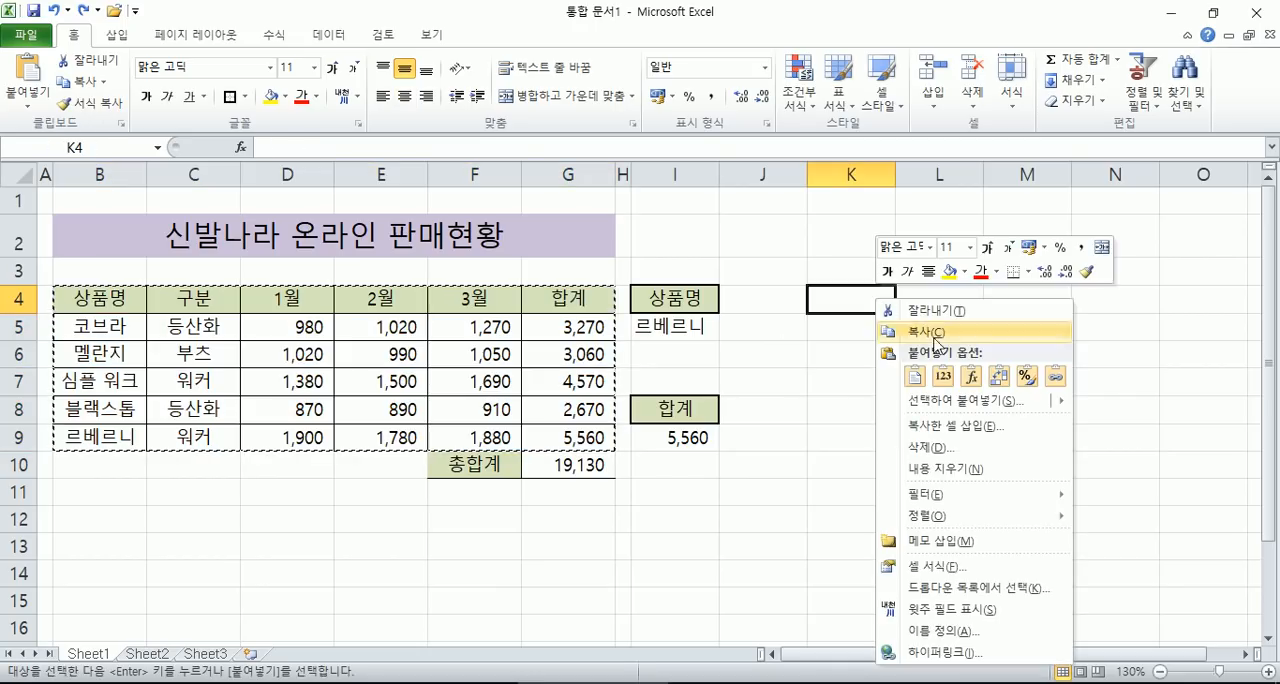
left_click(1040, 401)
left_click(1000, 476)
left_click(1003, 507)
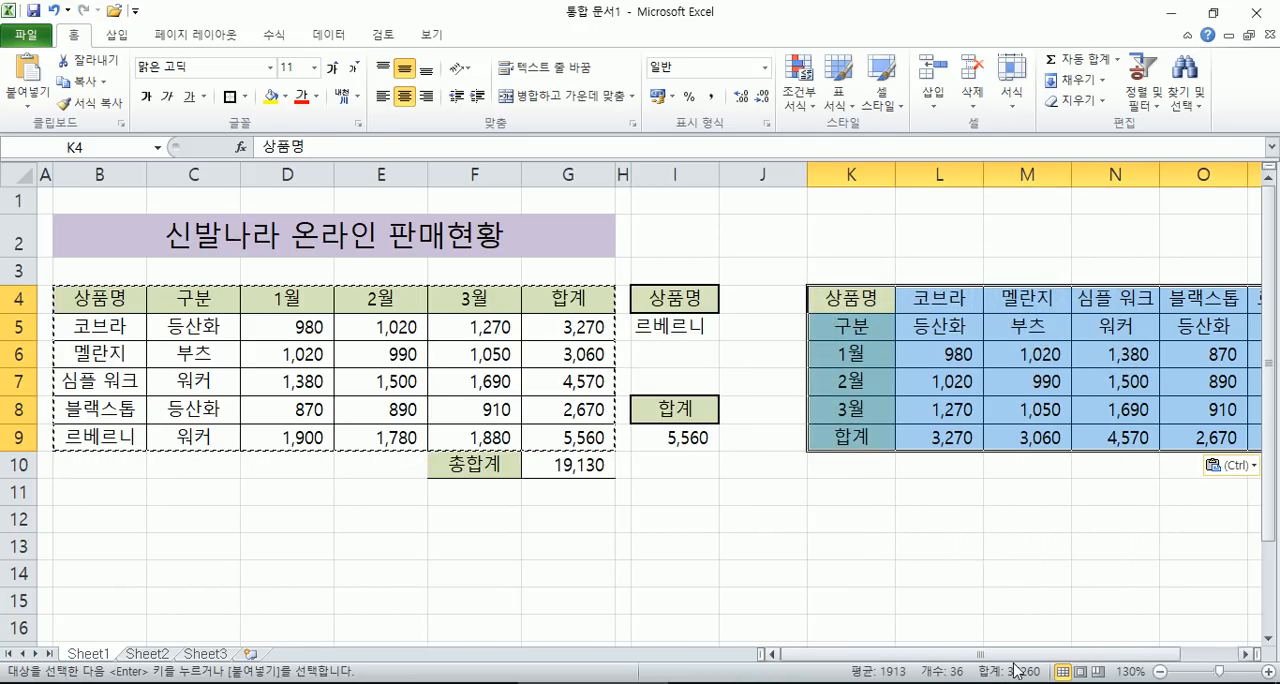
- Select the transposed product names L4:P4, then enter the label "HLOOKUP" in L2 above that table
left_click_drag(1019, 655, 1088, 652)
left_click(795, 304)
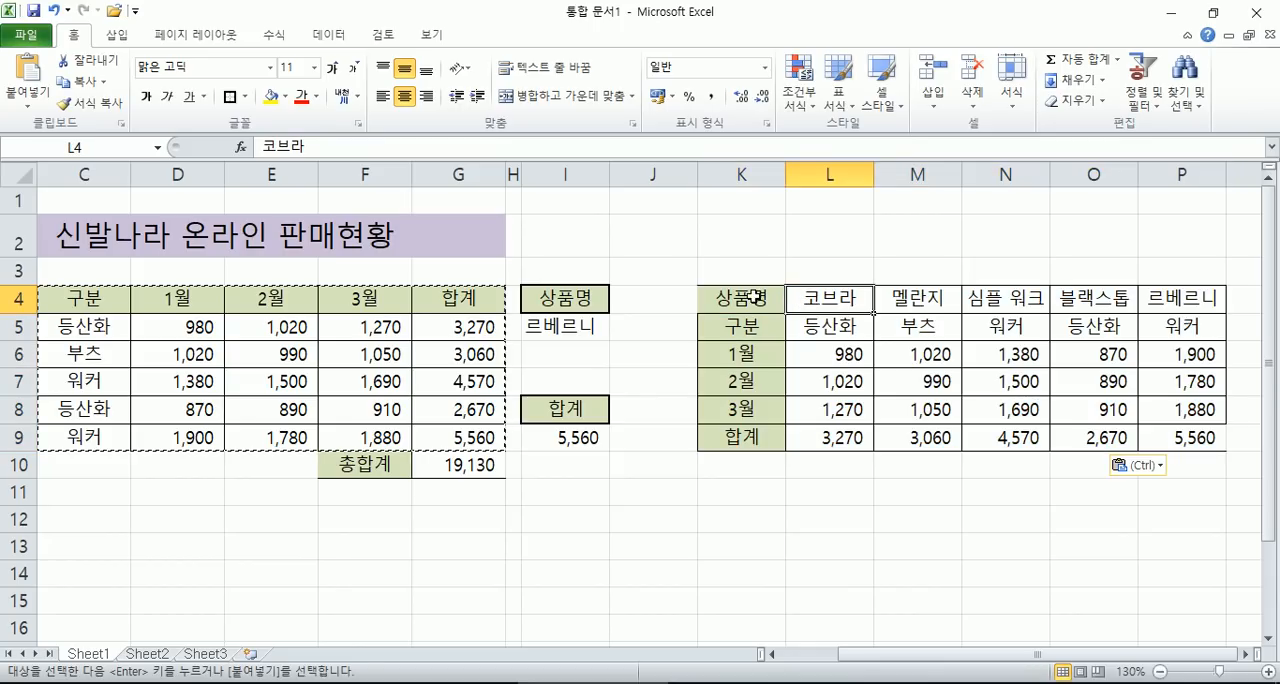
left_click_drag(806, 298, 1178, 297)
left_click(843, 221)
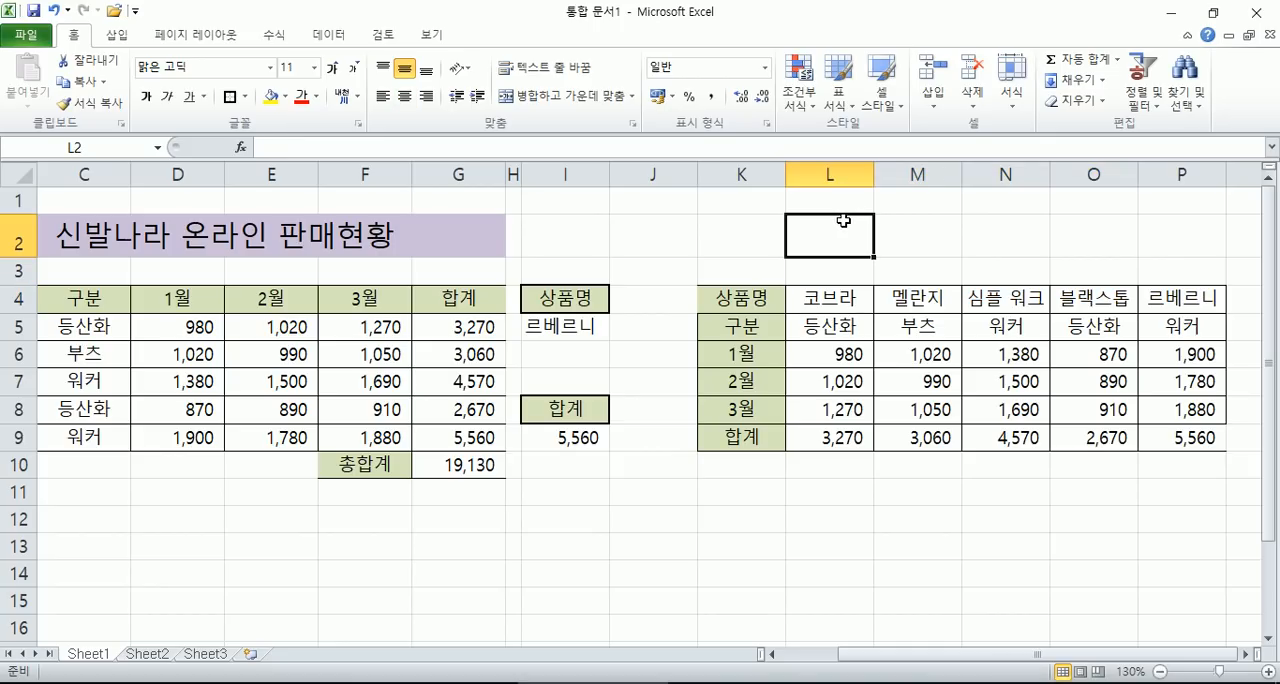
type("ㅗHLOOKUP")
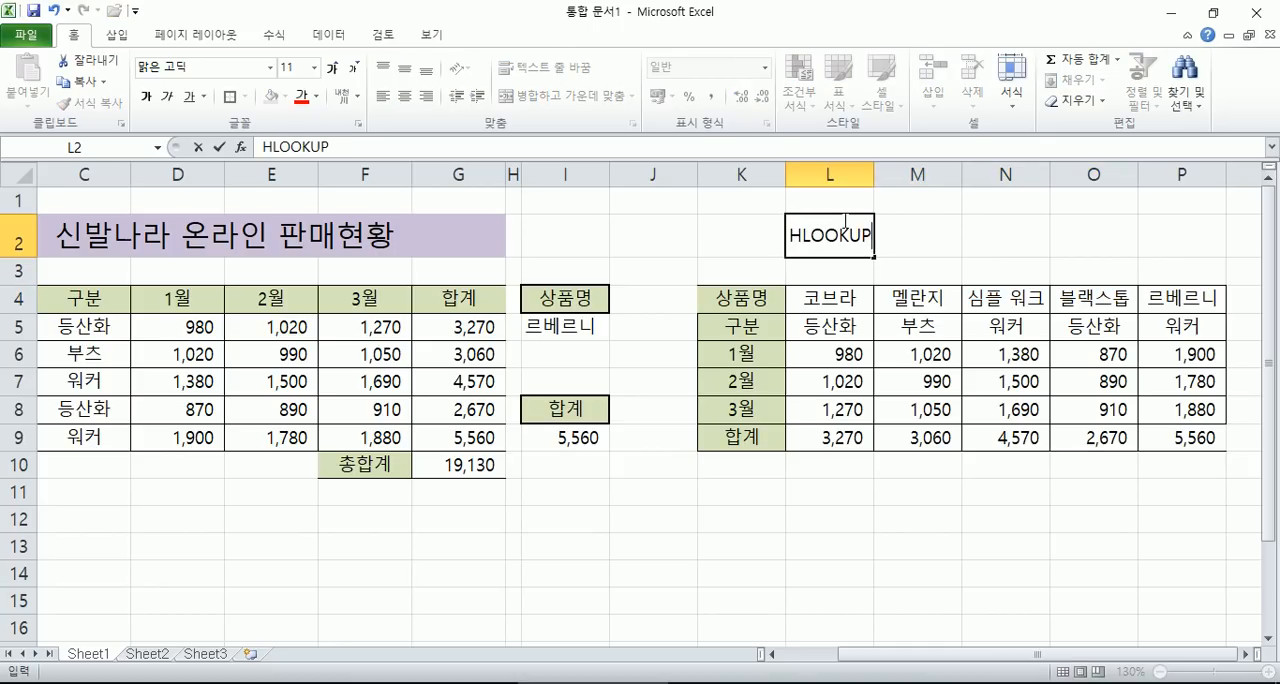
key("Return")
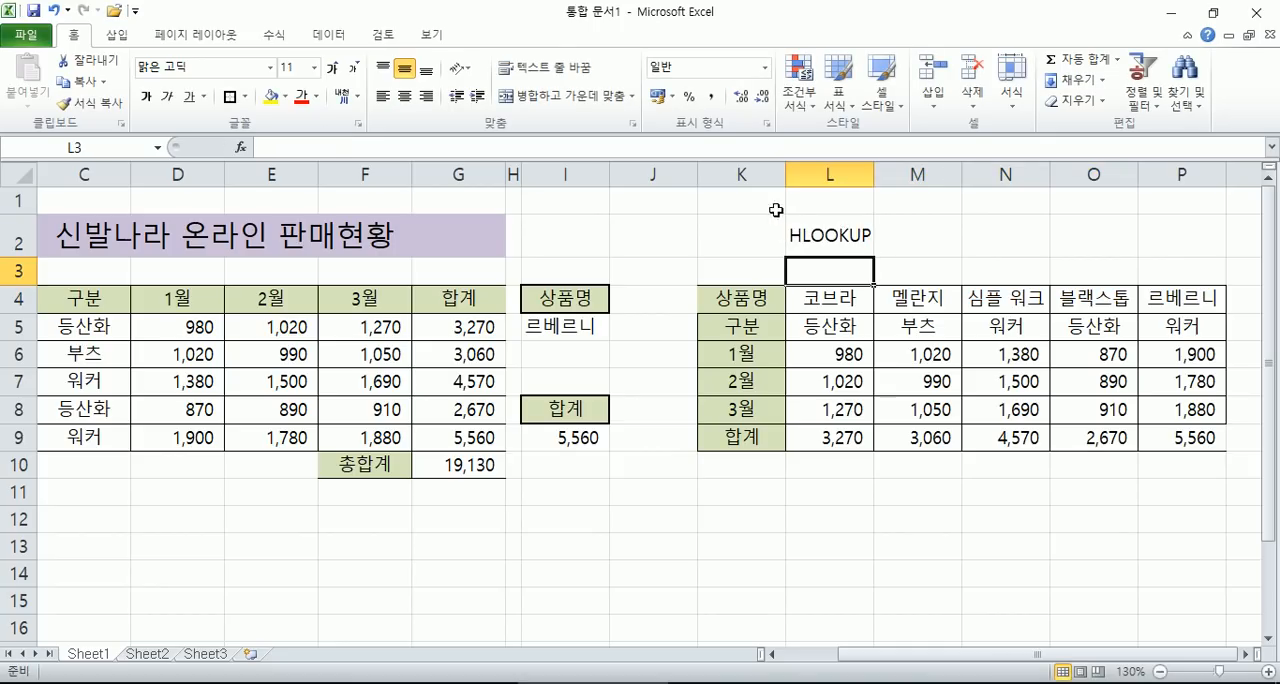
- Select the vertical product names B5:B9, then enter the label "VLOOKUP" in B3 above the original table
left_click(88, 346)
key("Home")
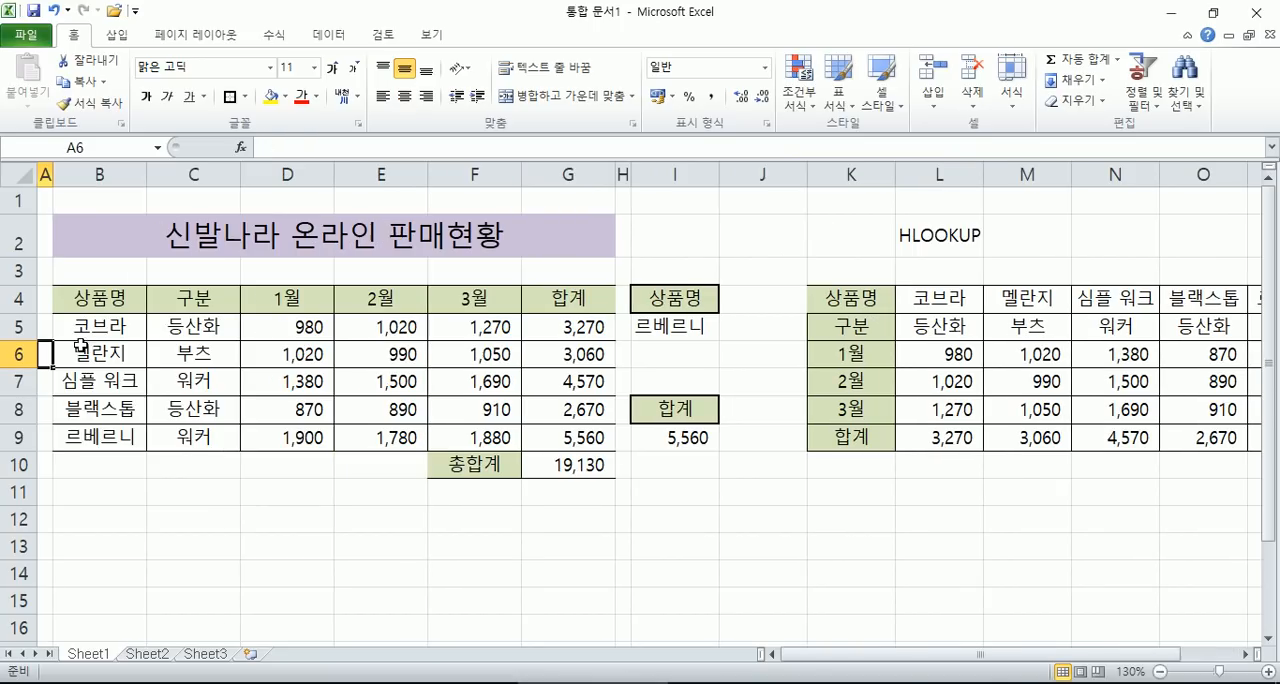
left_click_drag(66, 325, 86, 441)
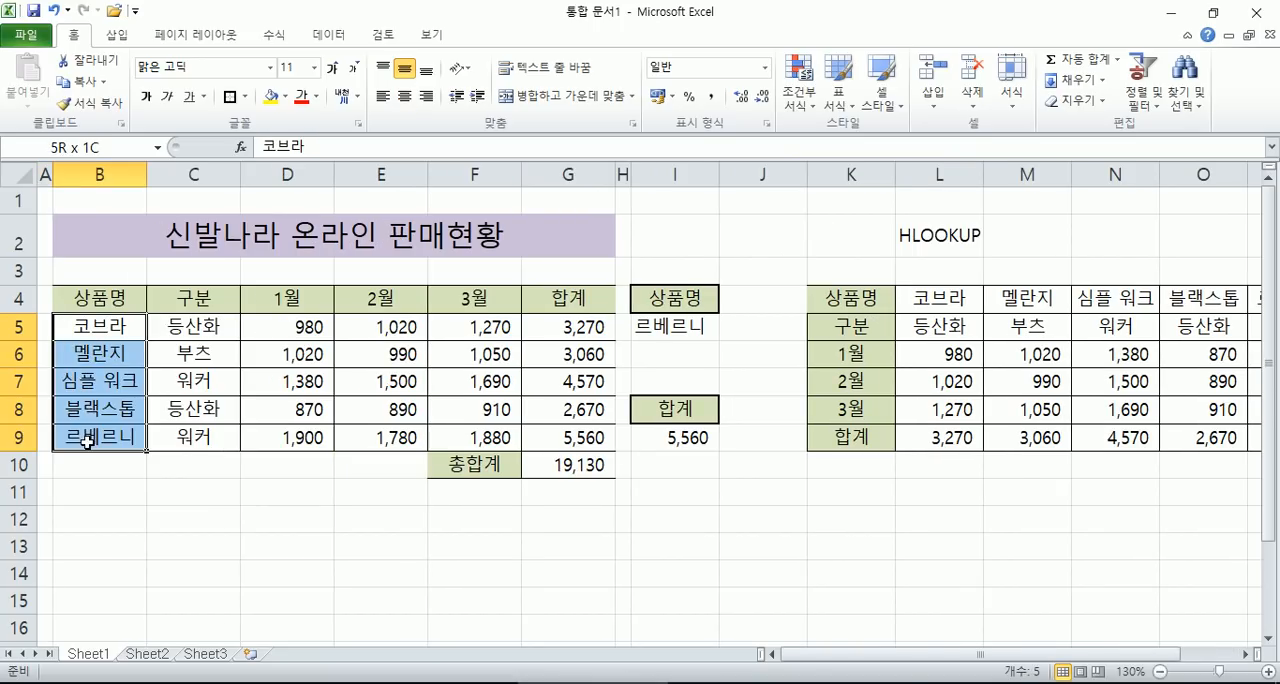
left_click(105, 270)
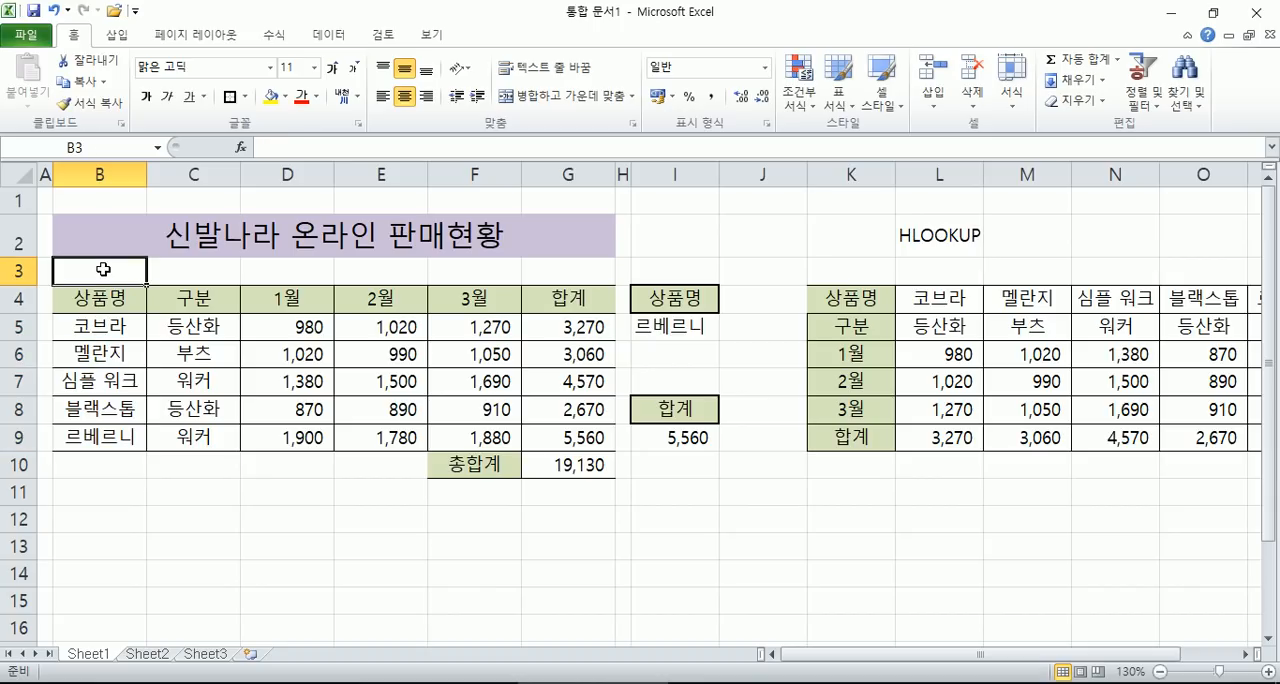
type("VLO")
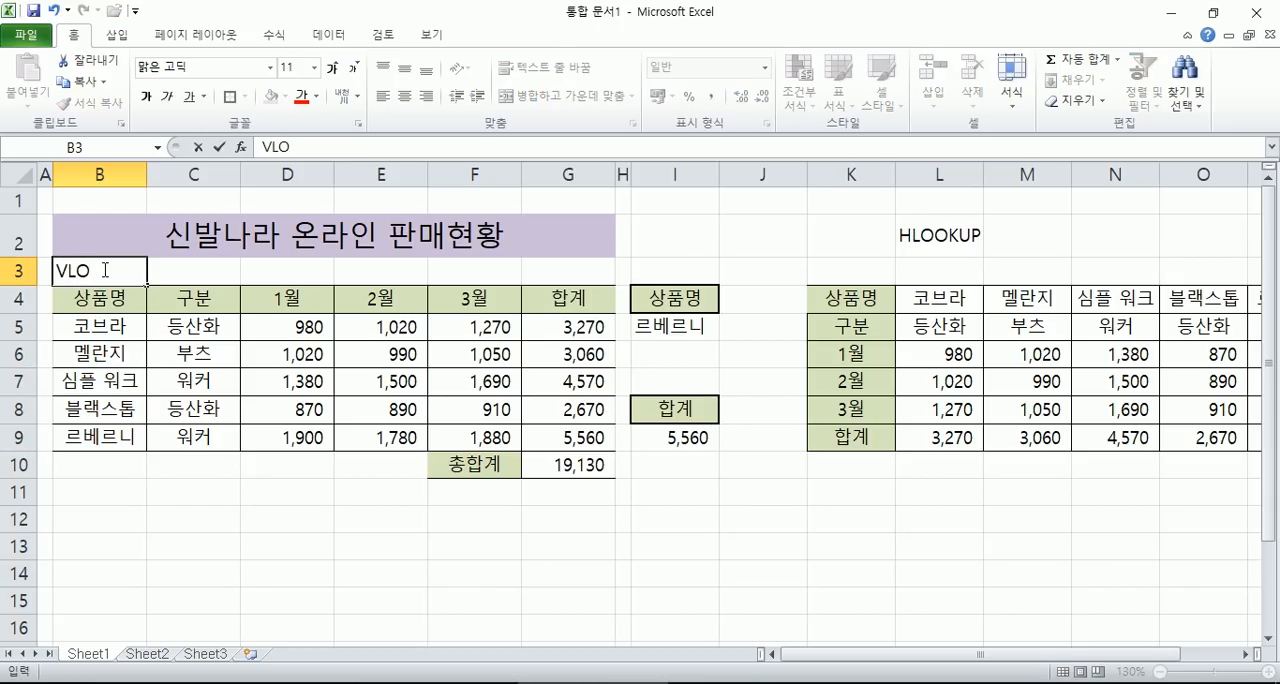
type("OKUP")
key("Return")
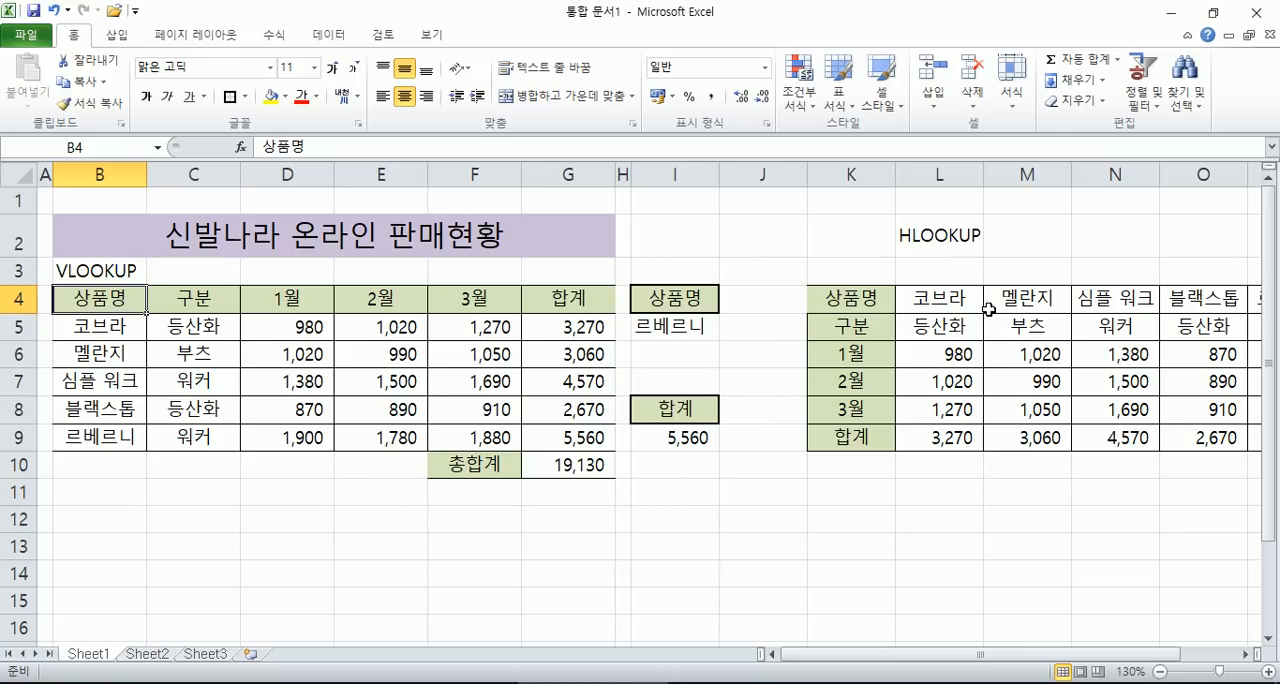
- Select the transposed product names L4:P4, then apply all borders to the whole transposed table K4:P9
left_click_drag(937, 299, 1082, 313)
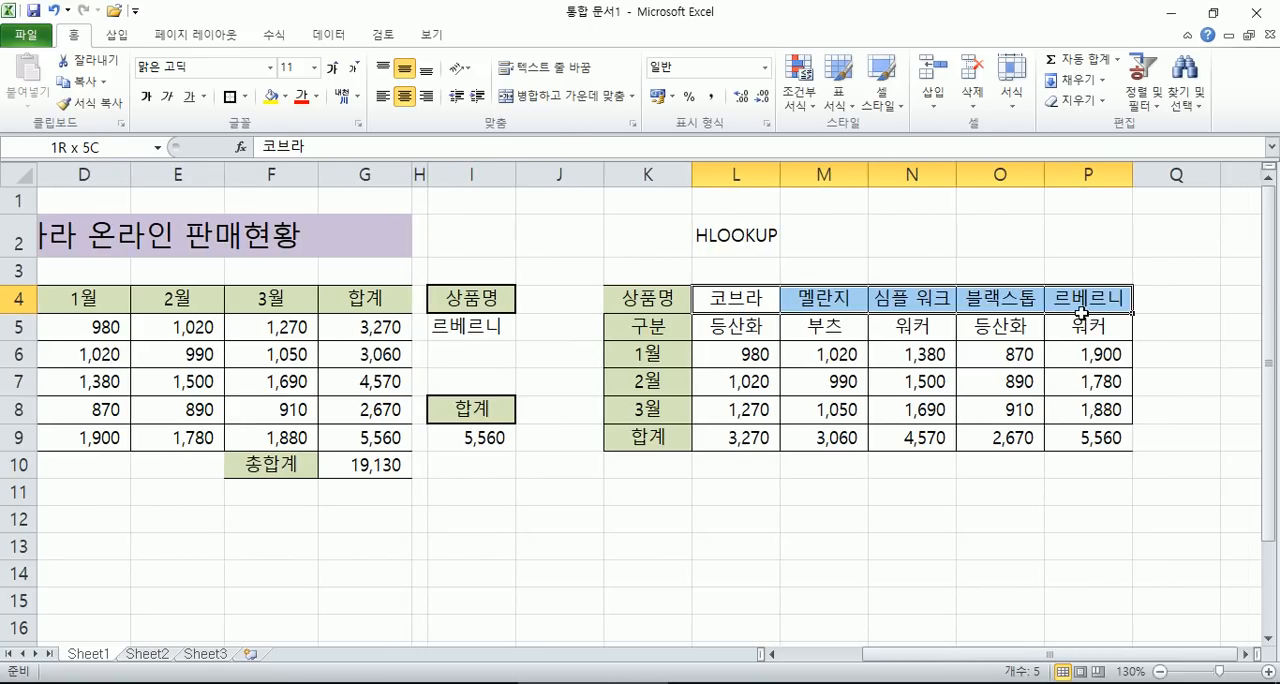
left_click(711, 236)
left_click(727, 299)
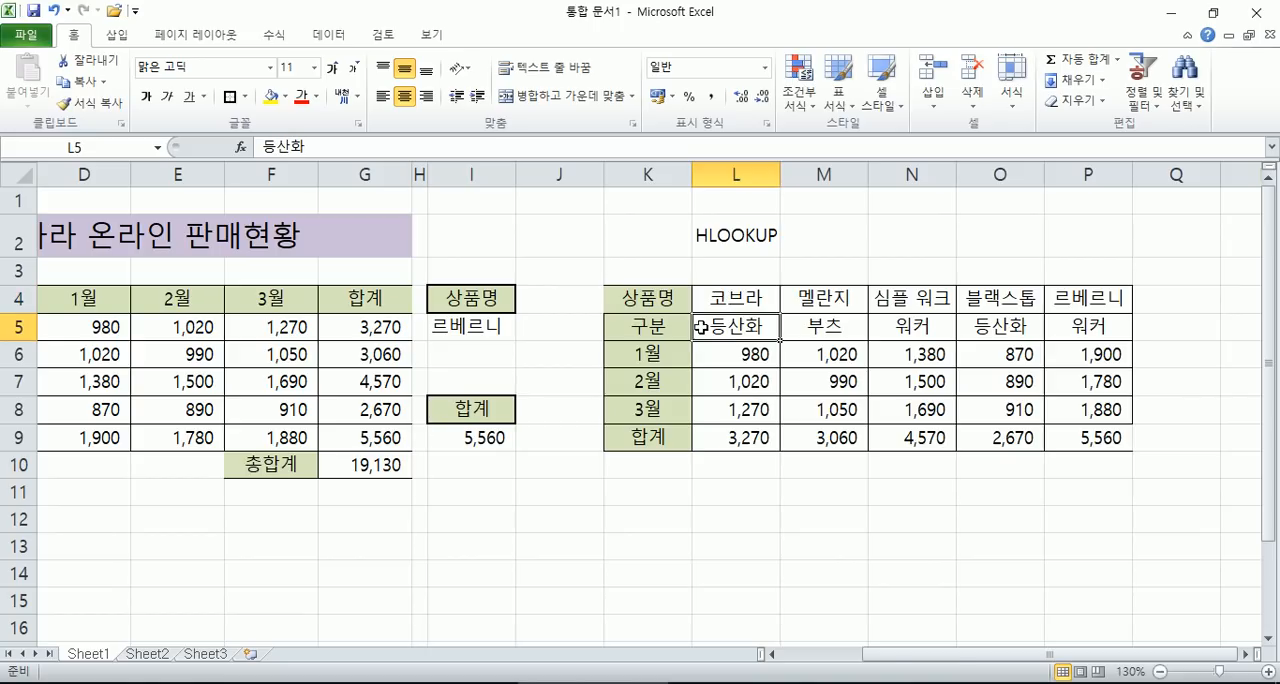
left_click(700, 327)
key("ctrl+a")
left_click(246, 97)
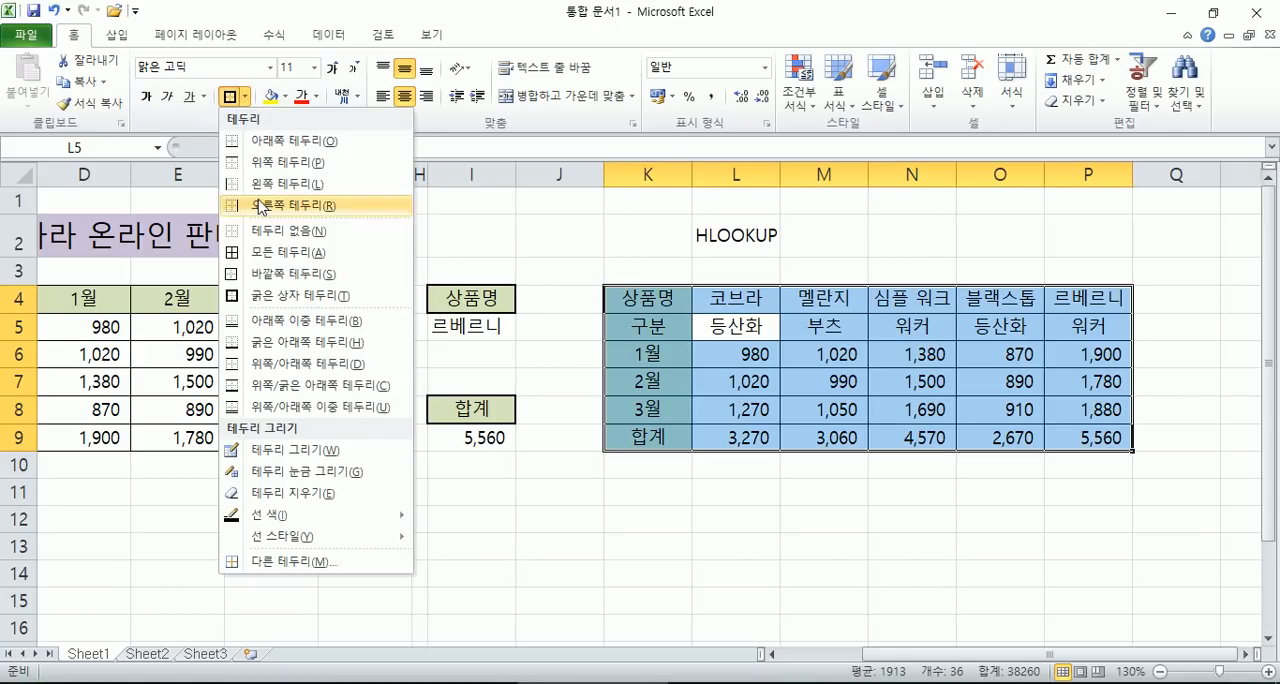
left_click(285, 251)
left_click(671, 317)
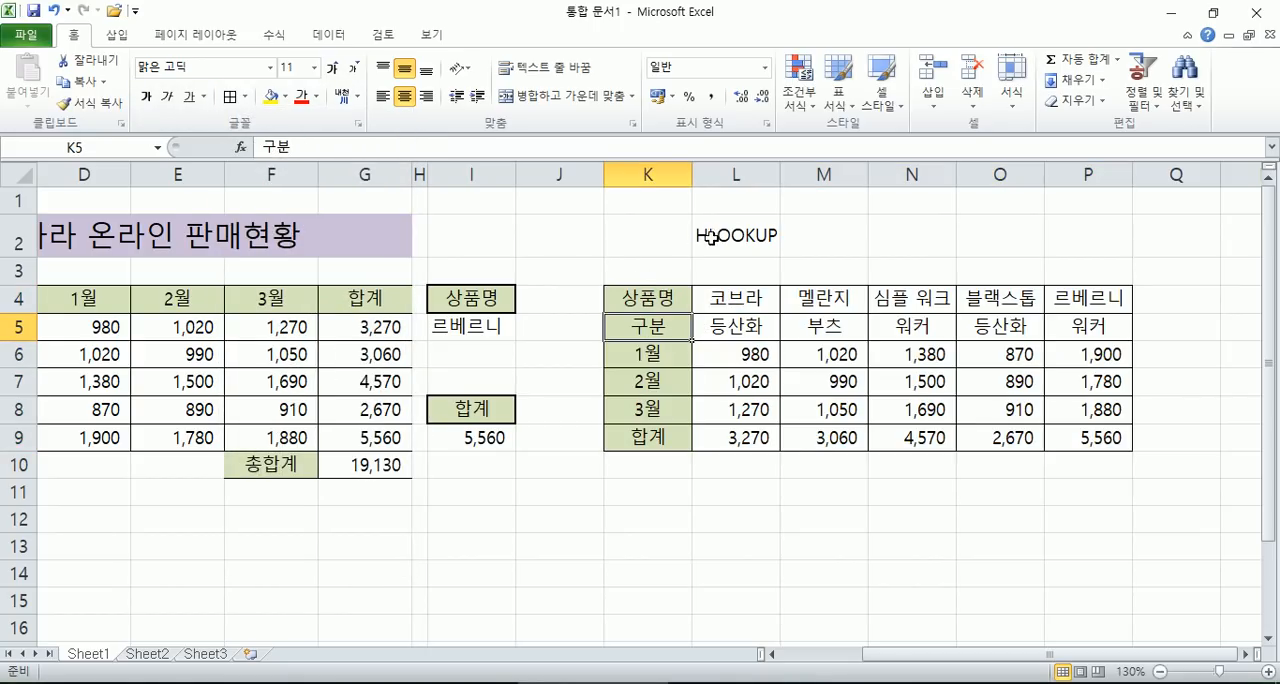
- Zoom the sheet out to 115% and place the Notepad window beside the original sales table
key("Home")
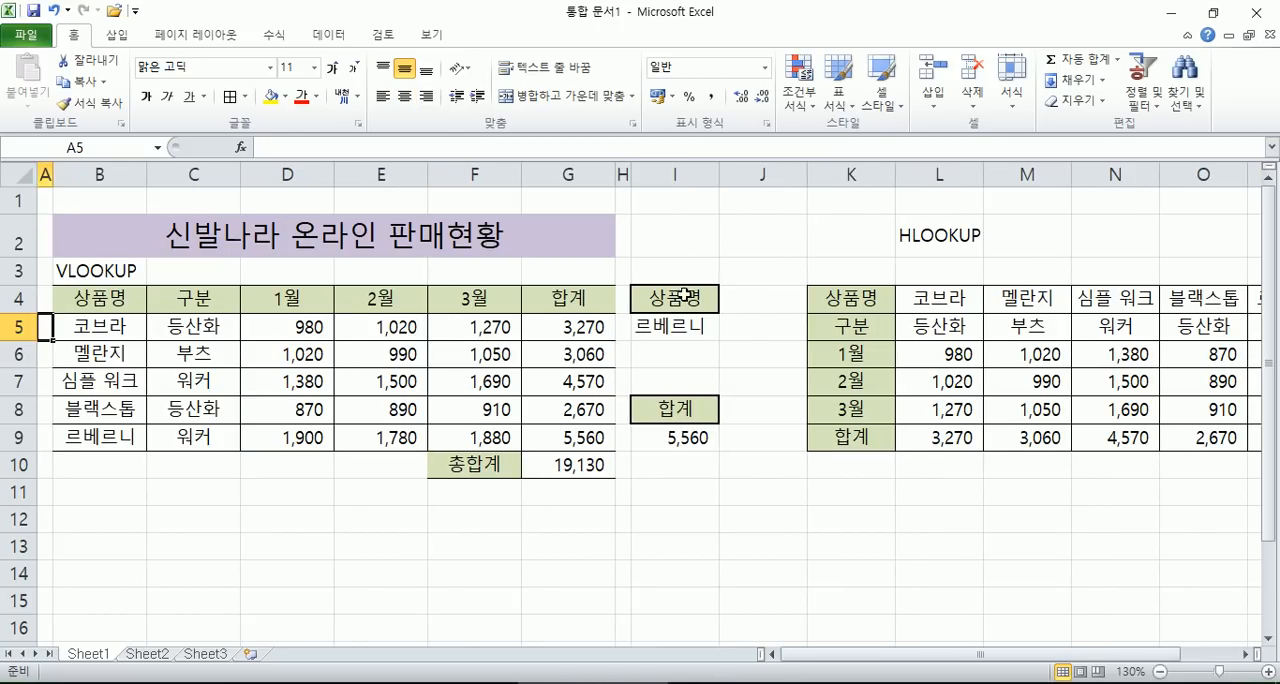
key("alt+Tab")
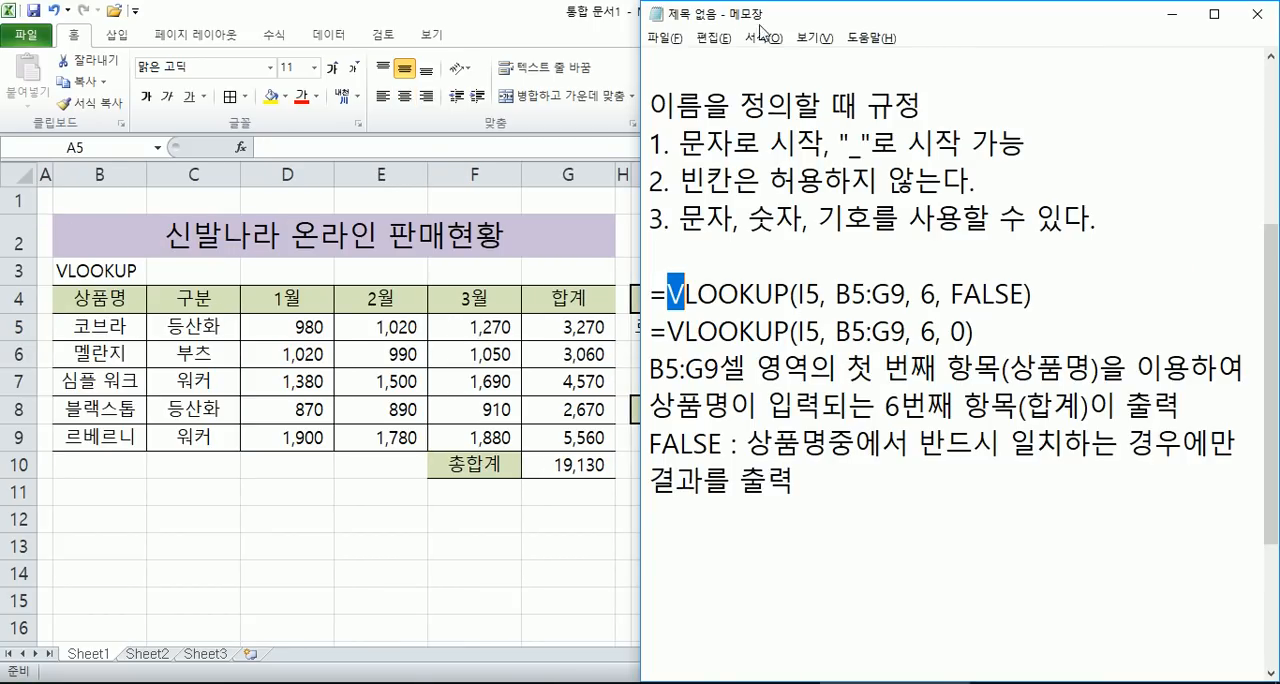
left_click_drag(785, 22, 865, 28)
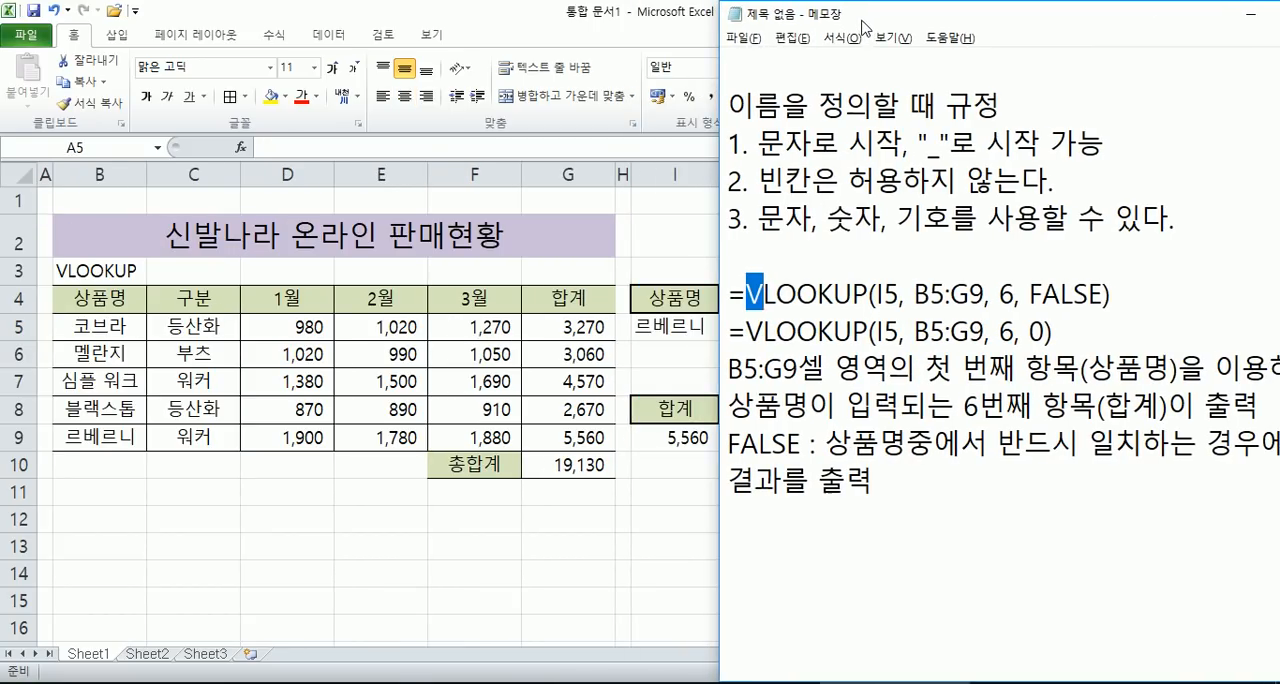
key("alt+Tab")
scroll(504, 240, "down", 1)
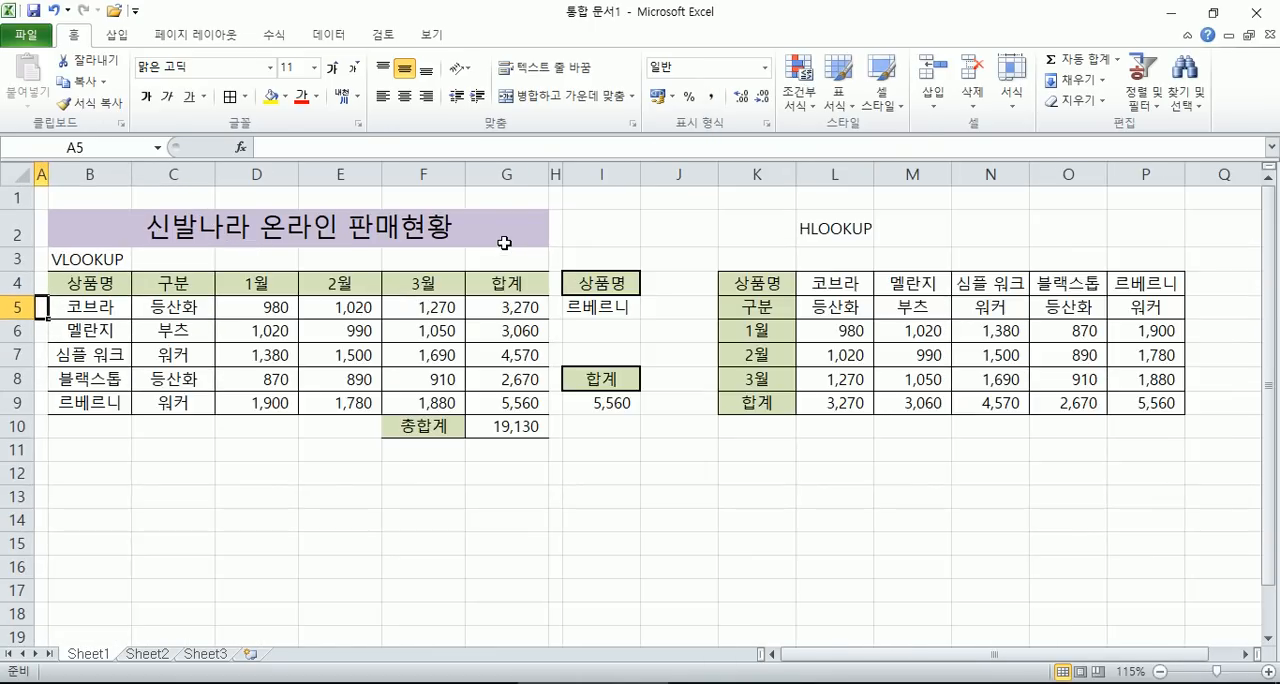
key("alt+Tab")
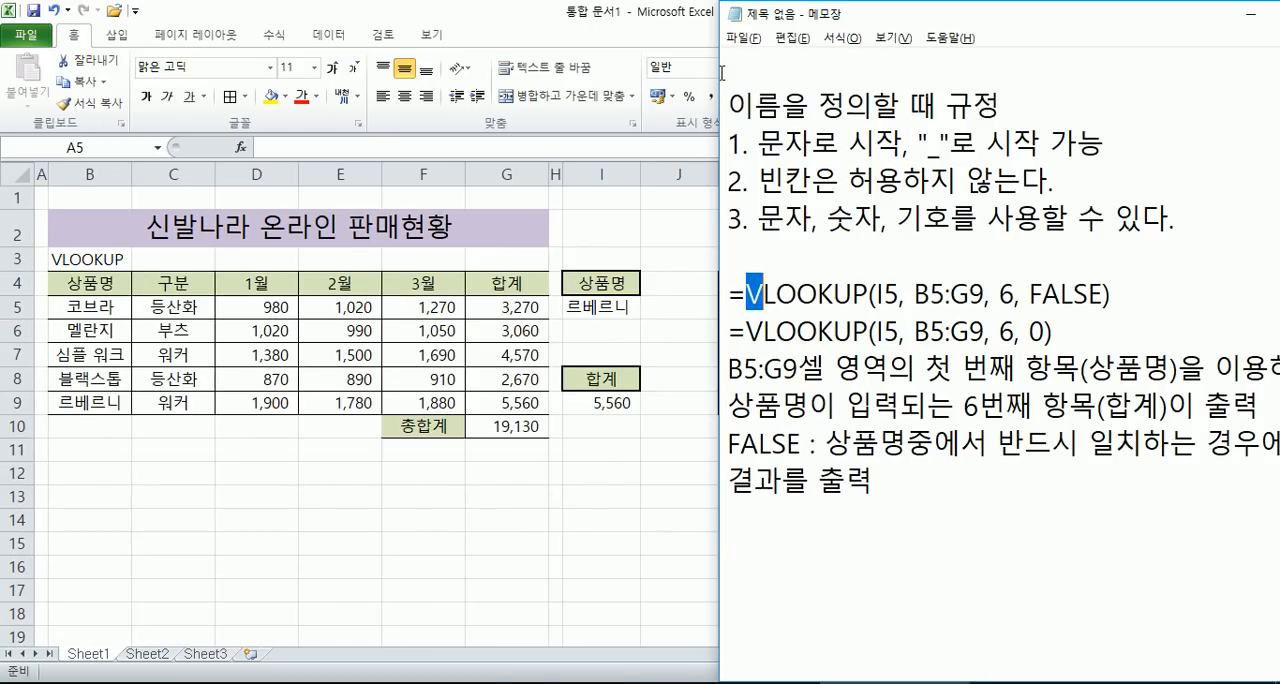
left_click_drag(942, 16, 860, 14)
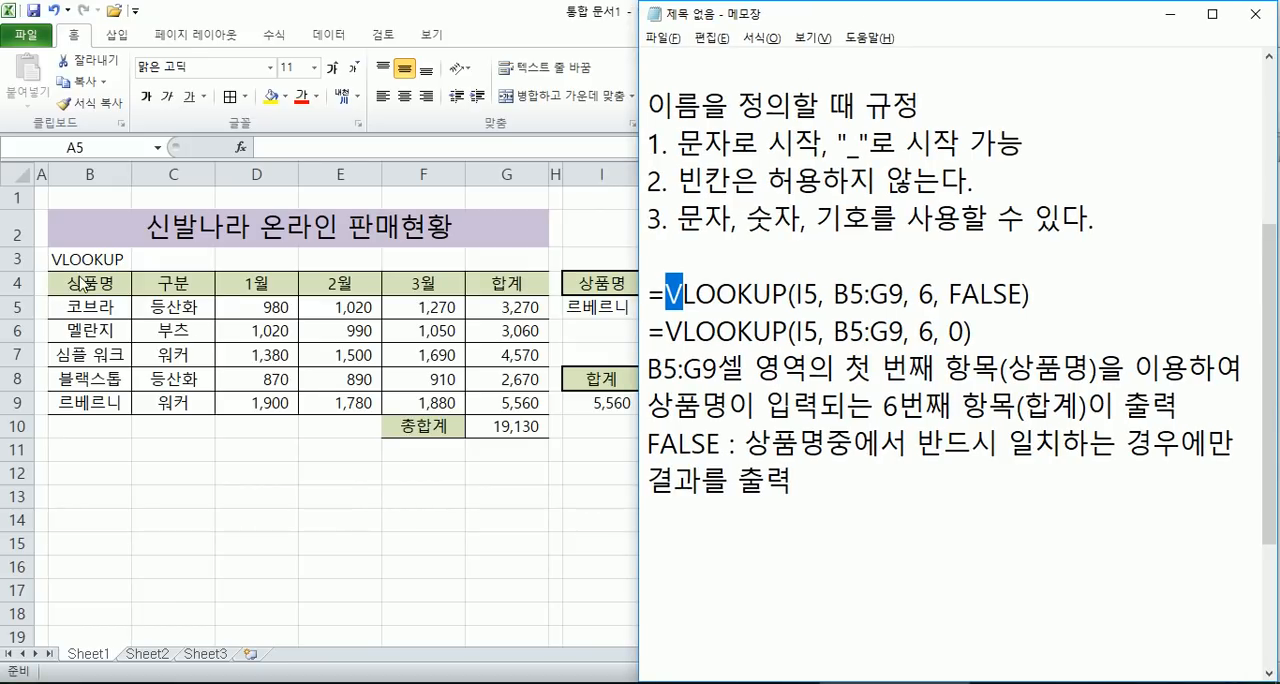
- Highlight the range "B5:G9" and the lookup cell "I5" in the first VLOOKUP formula of the Notepad notes
left_click(784, 367)
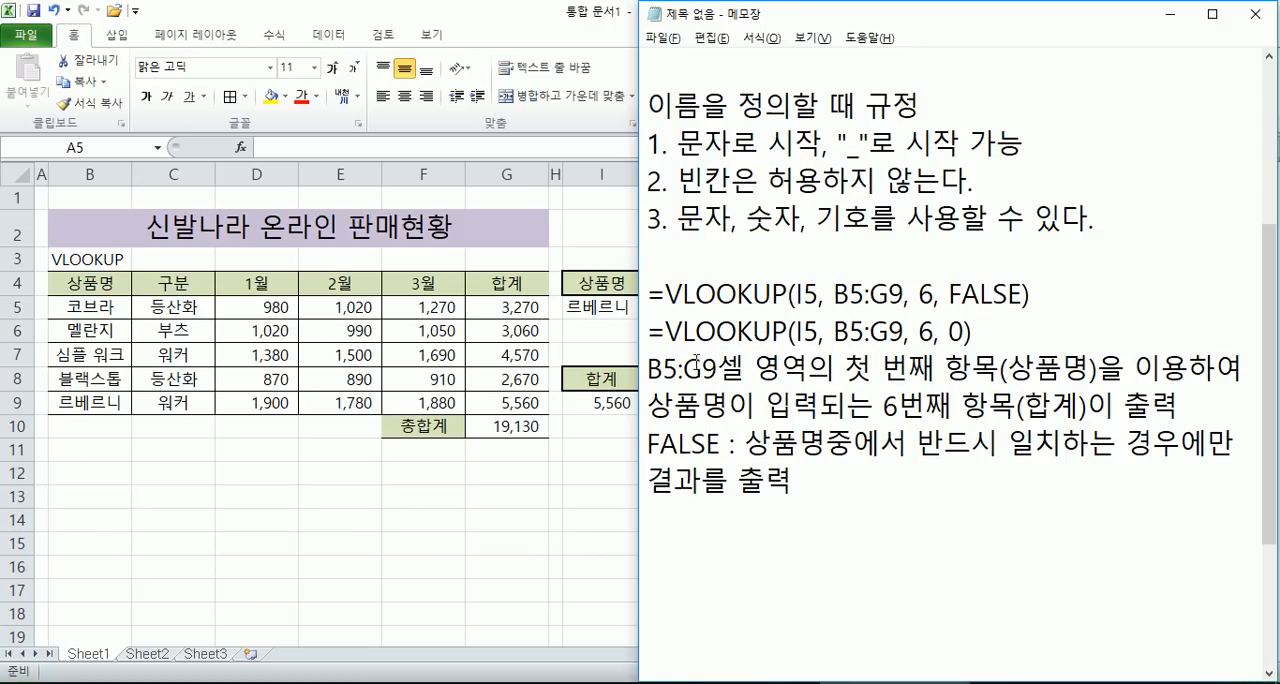
left_click_drag(834, 295, 904, 295)
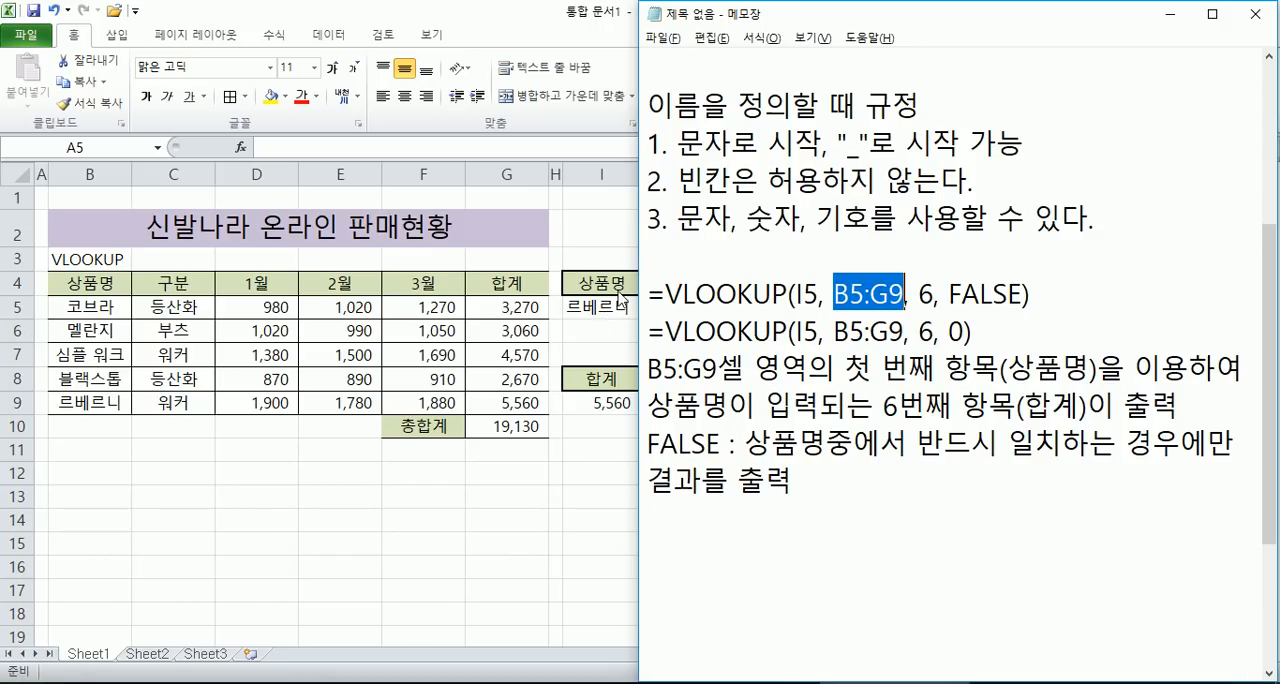
double_click(800, 293)
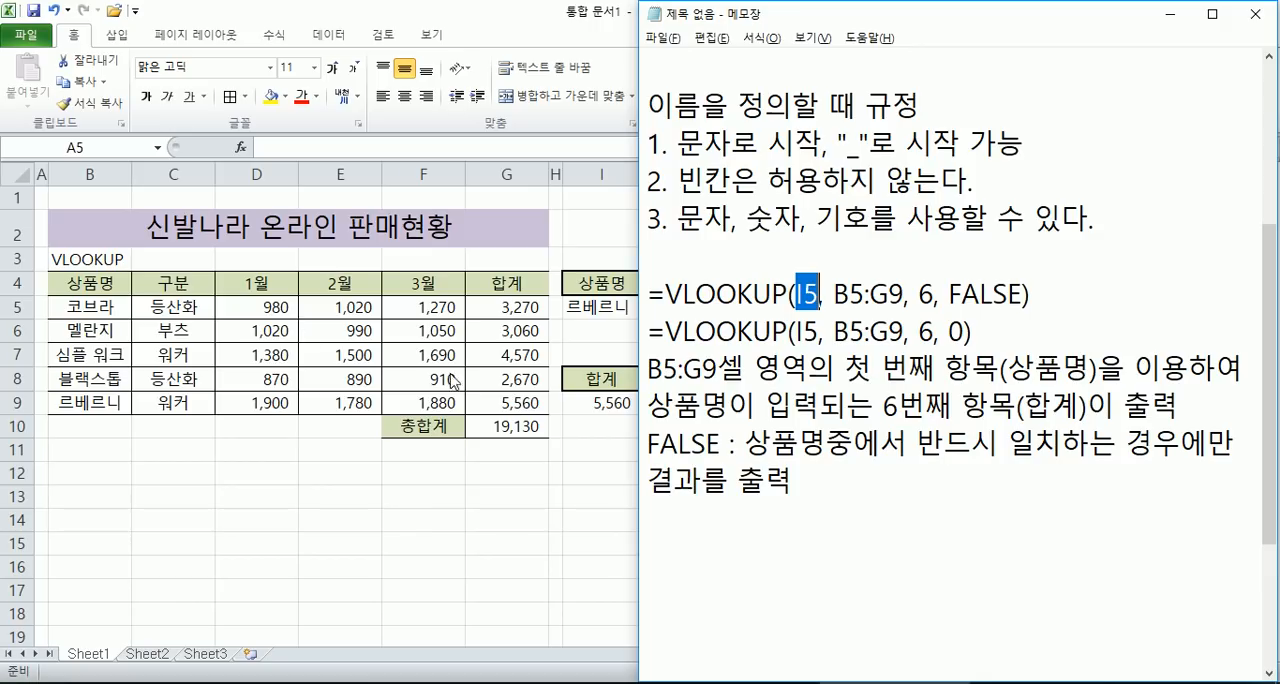
- Switch to Excel and select each sales table column in turn, from 상품명 to 합계, to count its position
key("alt+Tab")
left_click_drag(104, 276, 105, 379)
left_click_drag(177, 284, 173, 379)
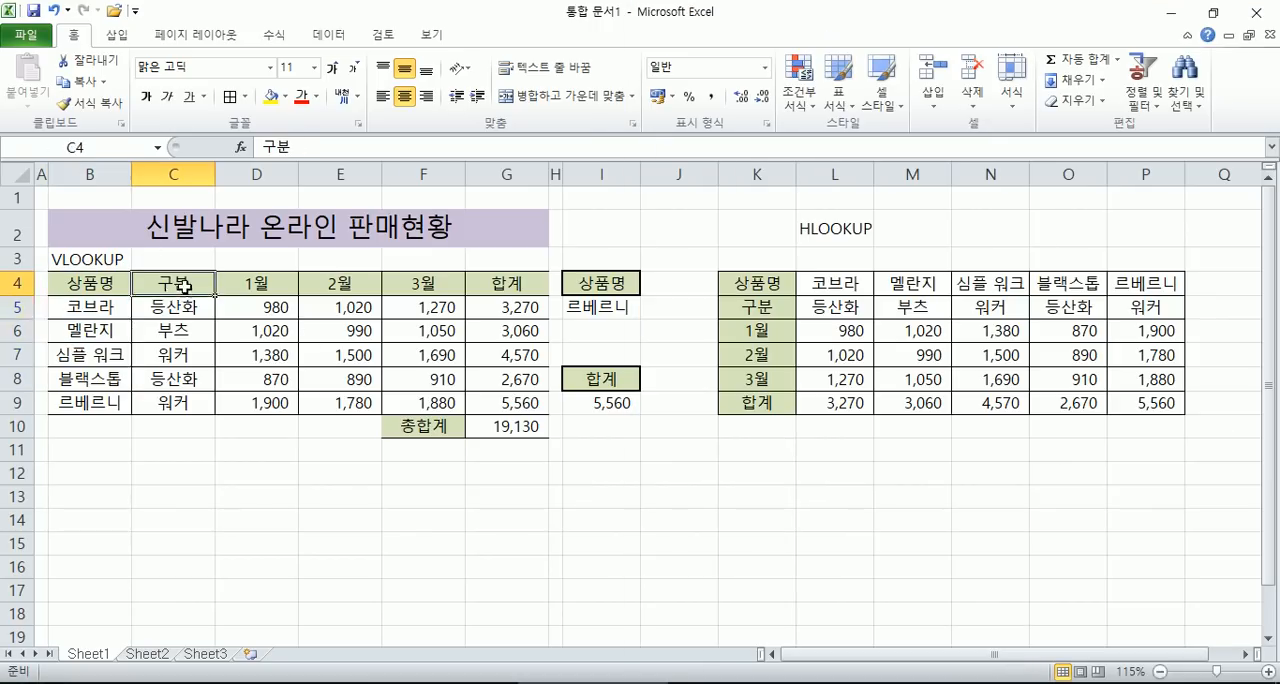
left_click_drag(250, 284, 245, 384)
left_click_drag(338, 283, 345, 388)
left_click_drag(420, 283, 428, 372)
left_click_drag(515, 292, 513, 390)
- Switch to Notepad and highlight the column number "6" in the first VLOOKUP formula
key("alt+Tab")
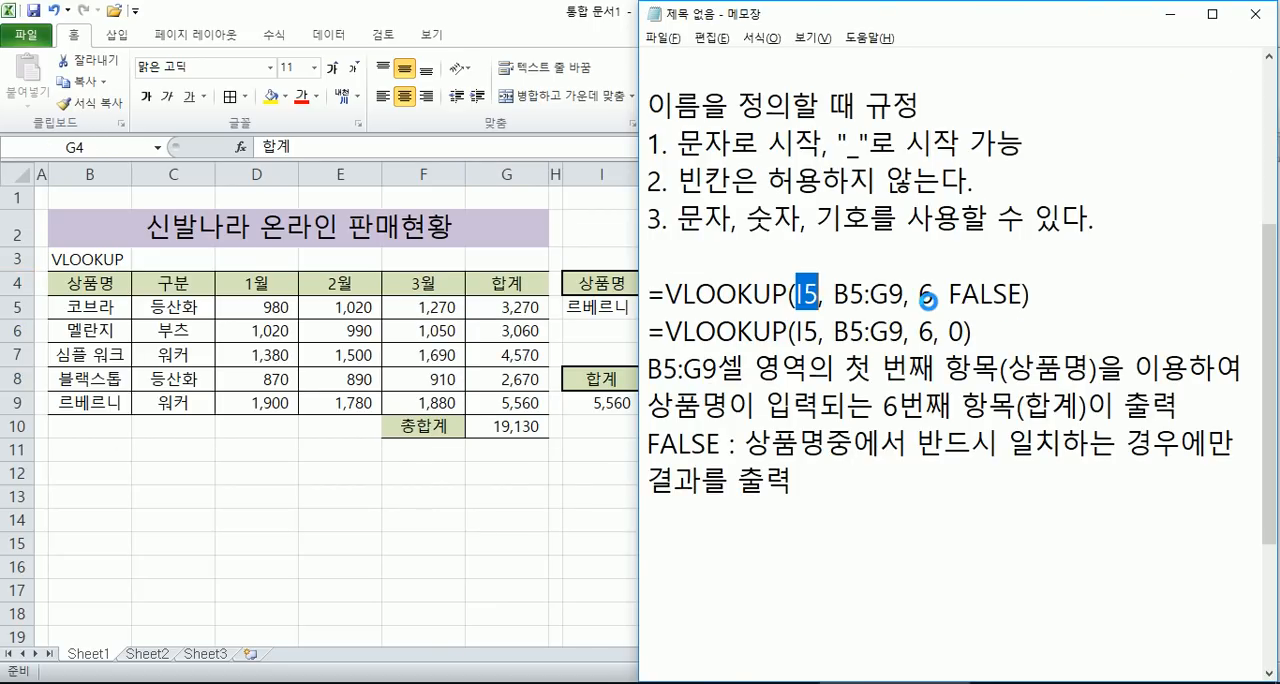
key("alt+Tab")
key("alt+Tab")
double_click(927, 294)
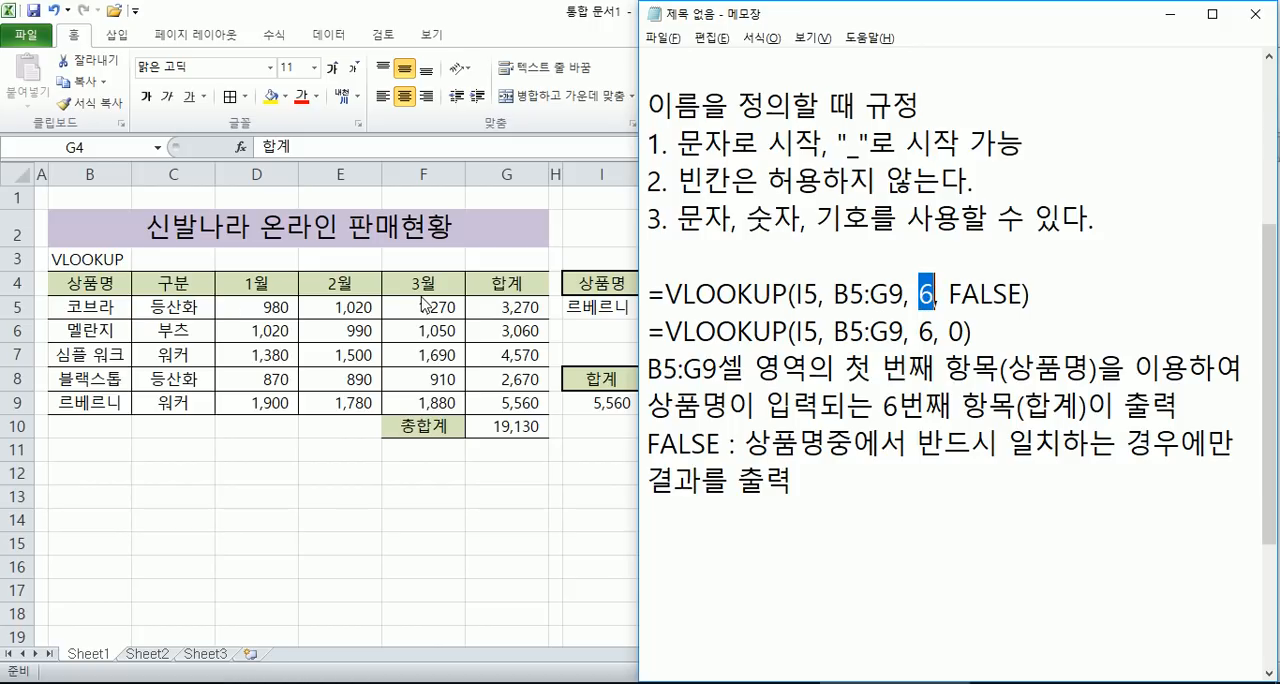
- Switch to Excel, set the column number in the I9 VLOOKUP formula to 5, and compare the result with F9
left_click(627, 354)
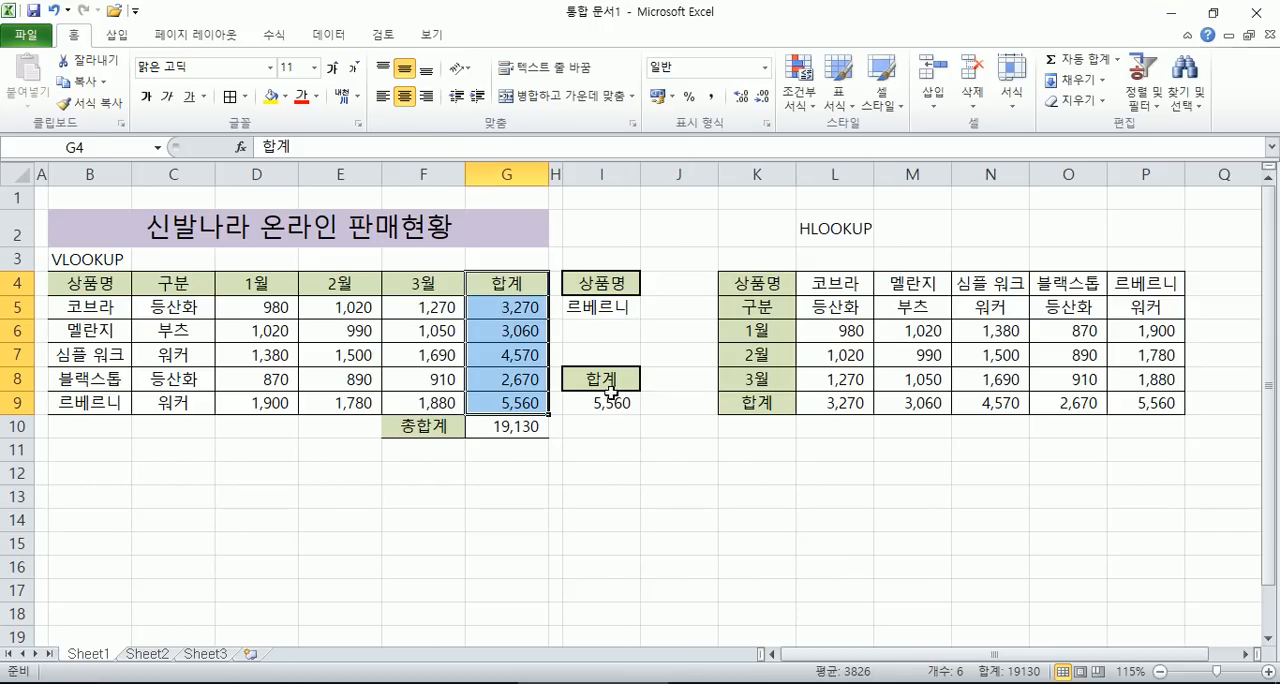
double_click(592, 401)
left_click(720, 403)
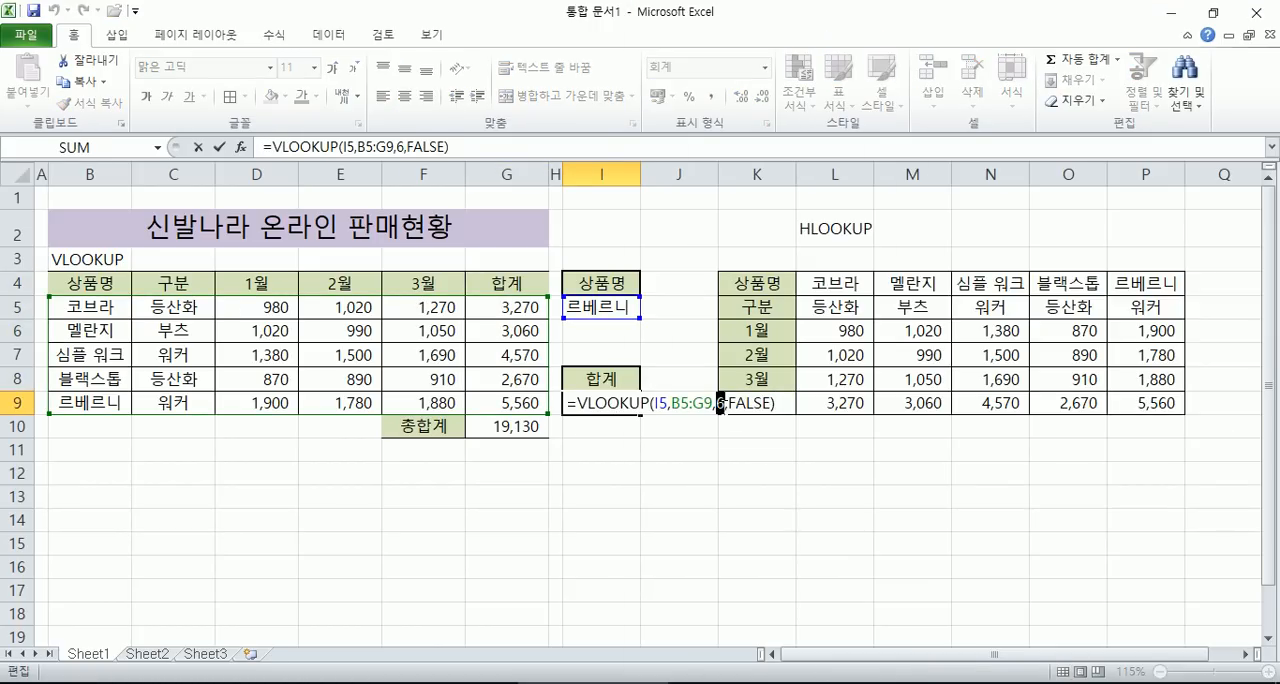
key("BackSpace")
type("5")
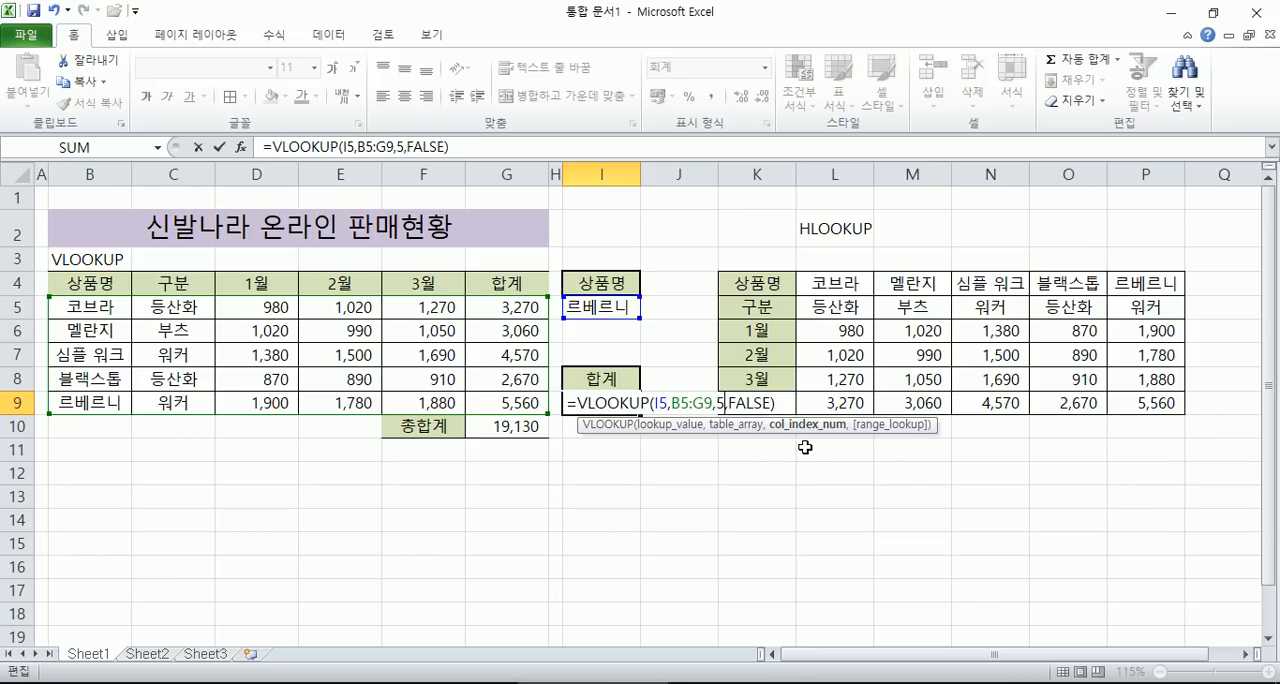
key("Return")
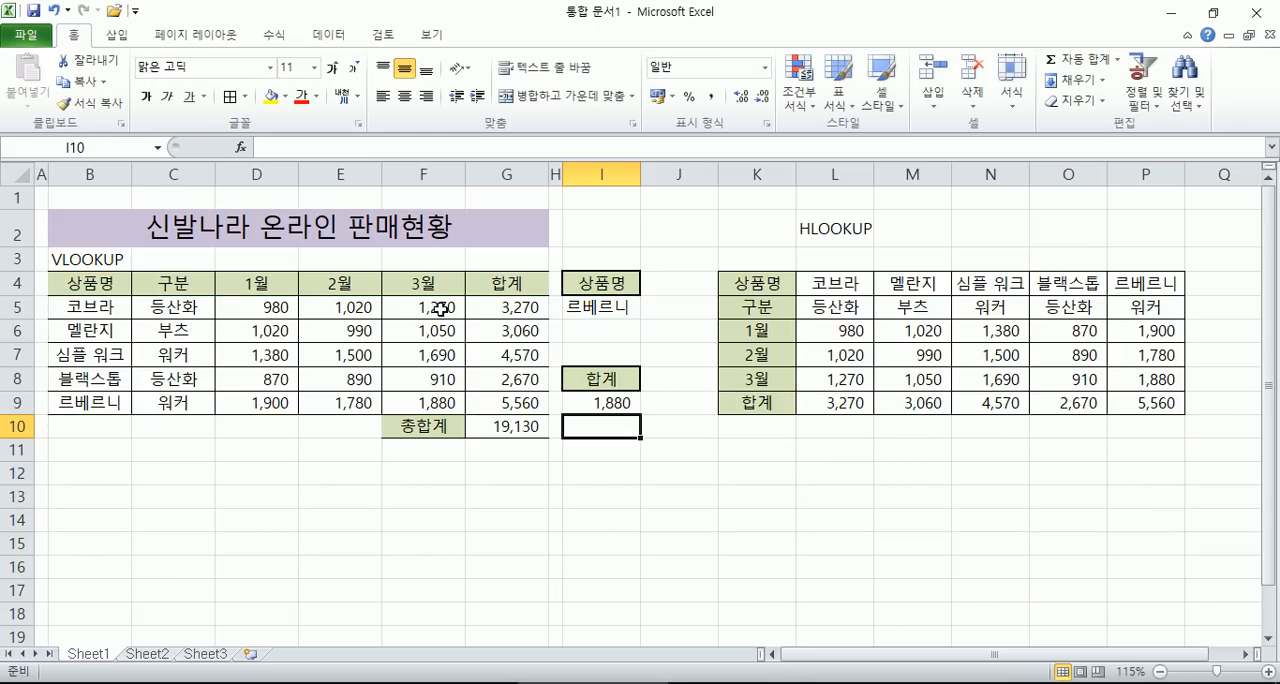
left_click(446, 402)
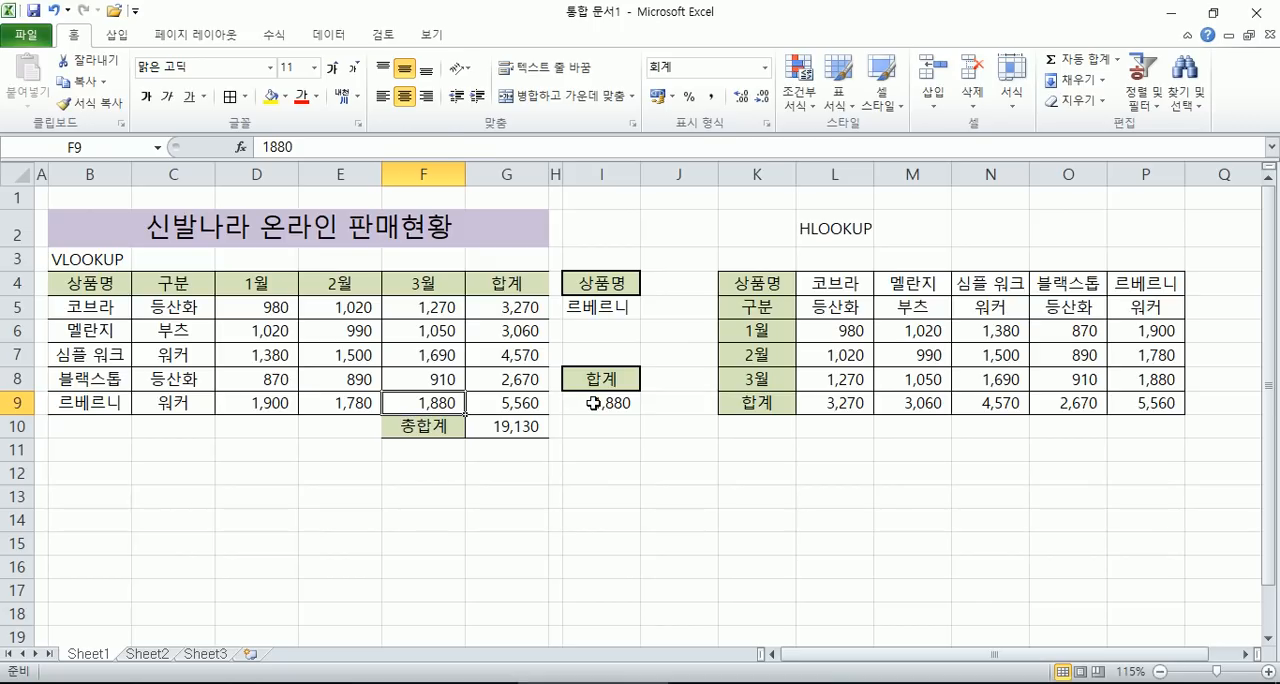
- Set the column number in the I9 VLOOKUP formula to 4
double_click(588, 403)
double_click(720, 402)
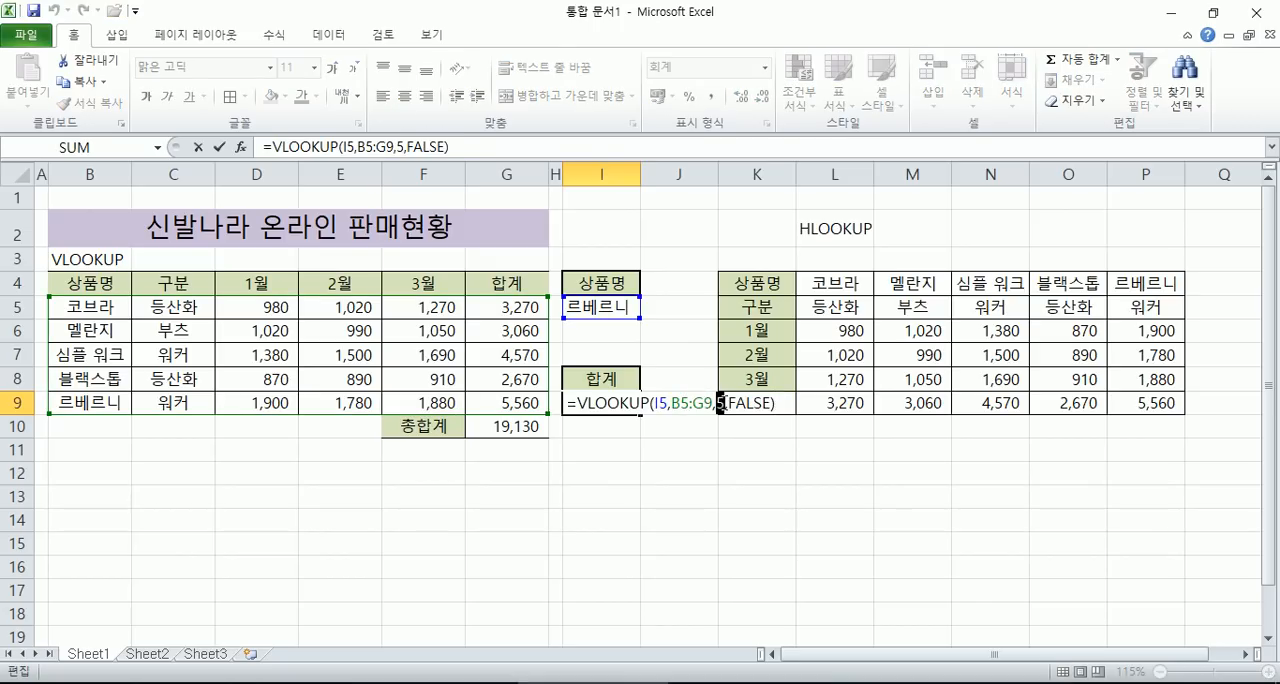
type("34")
left_click(717, 402)
key("Delete")
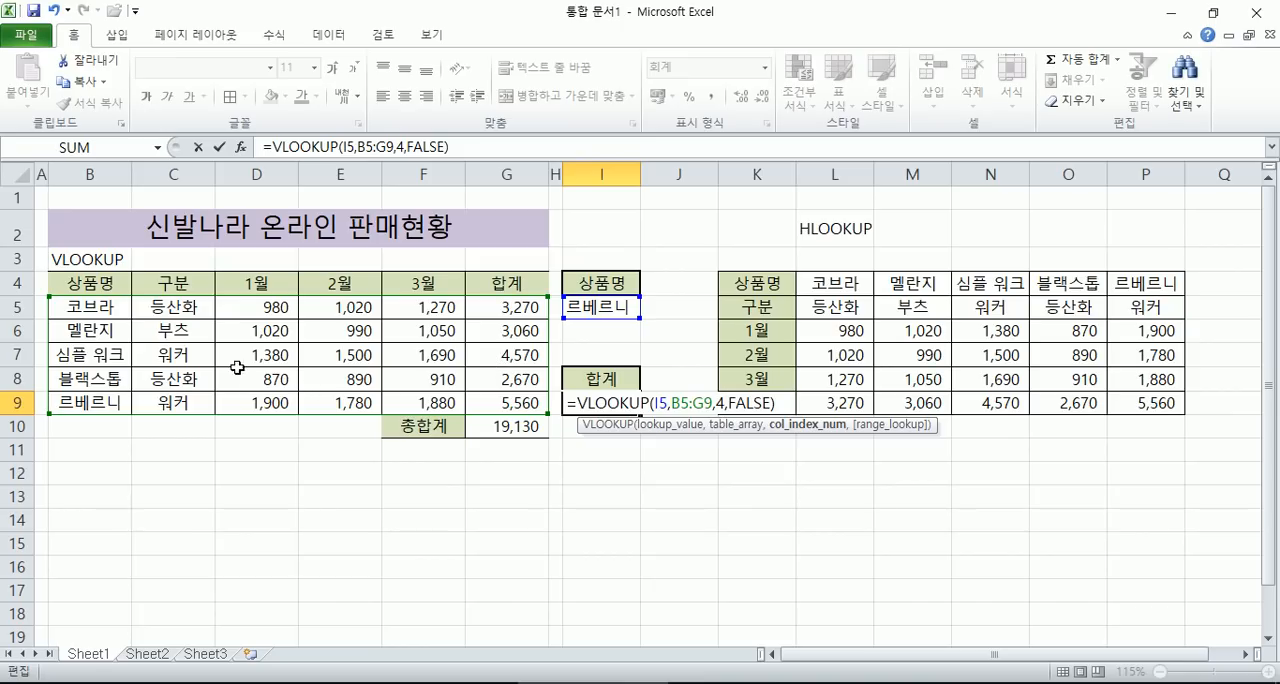
key("Return")
- Set the column number in the I9 VLOOKUP formula back to 6 and reselect the cell
left_click(614, 403)
double_click(617, 404)
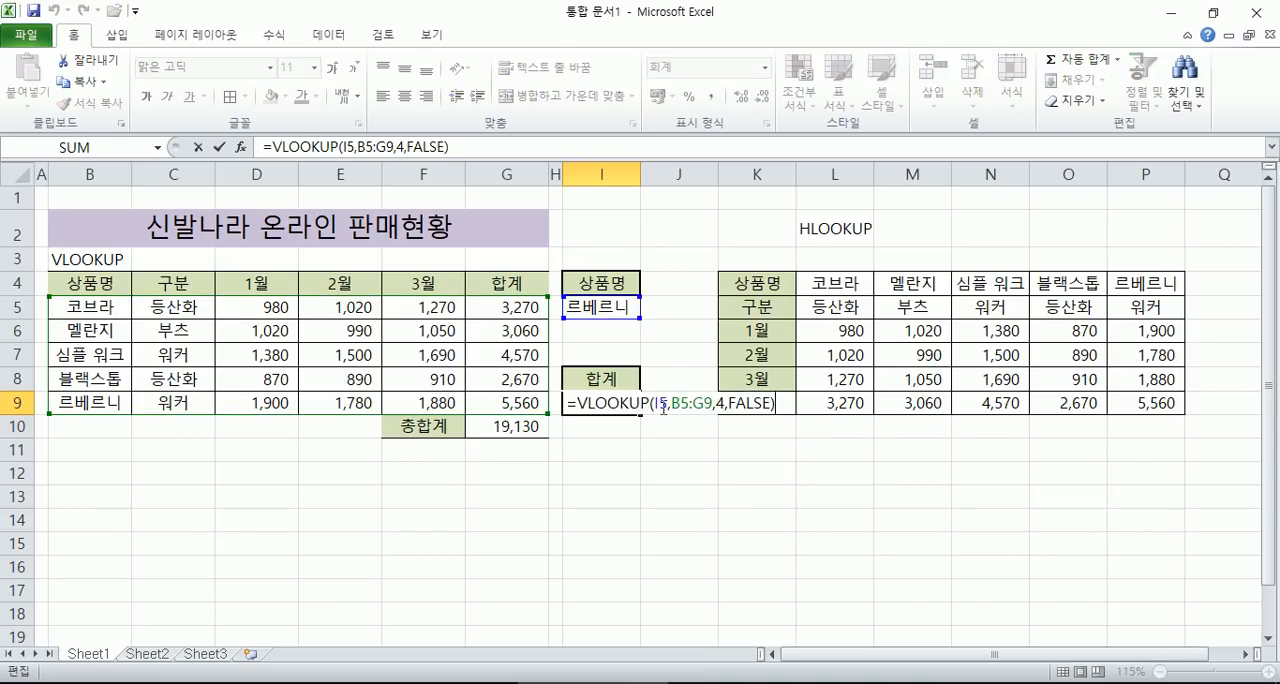
double_click(721, 402)
type("6")
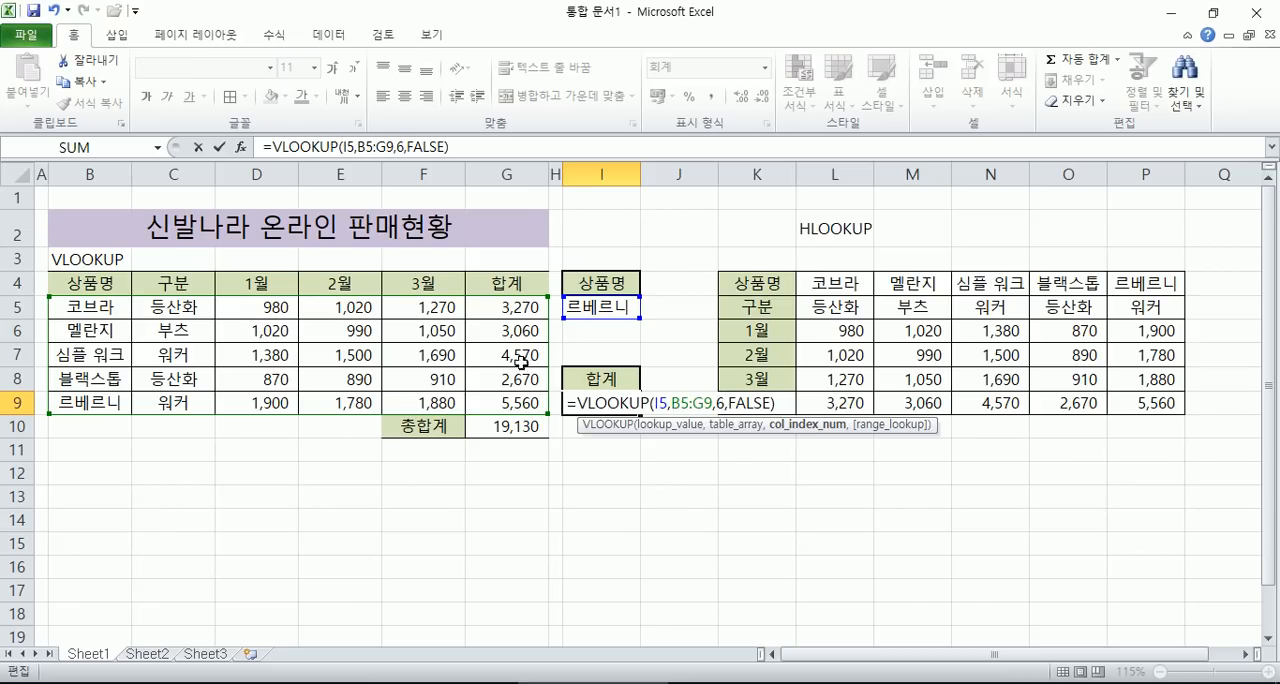
key("Return")
left_click(602, 404)
- Choose the product 코브라 from the validation list in I5
left_click(615, 306)
left_click(648, 313)
left_click(604, 327)
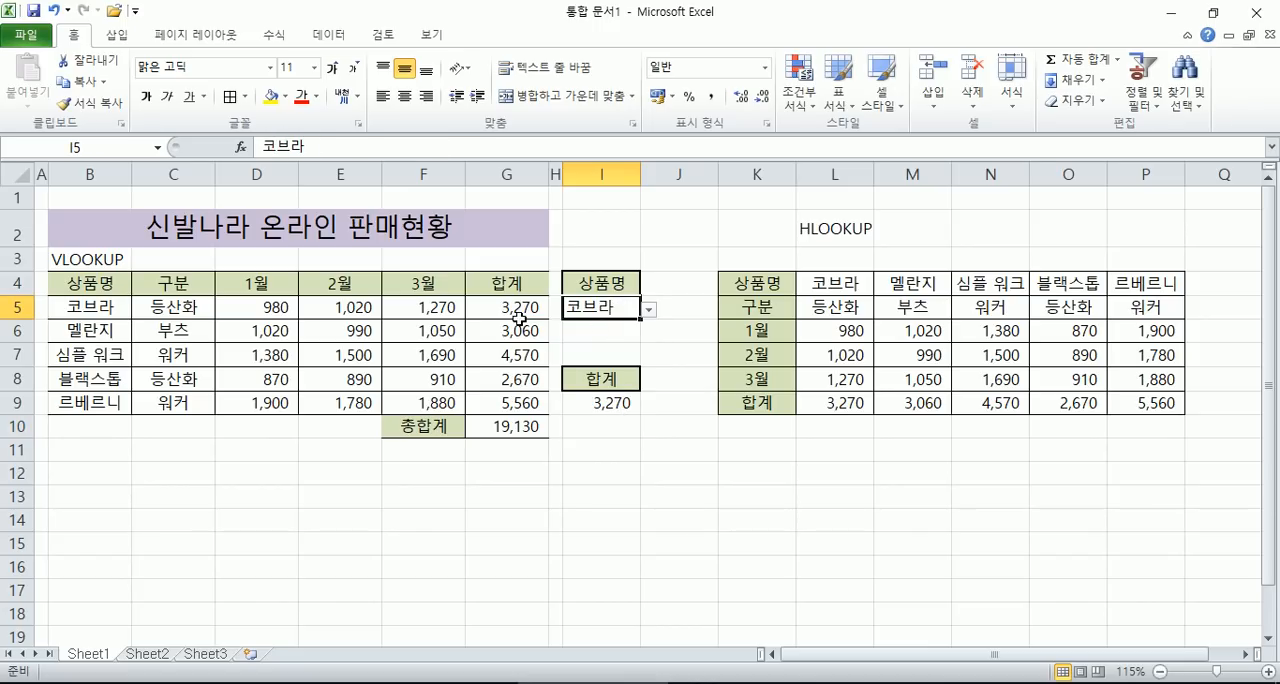
- Choose the product 멜란지 from the validation list in I5, and clear the cell again
left_click(652, 312)
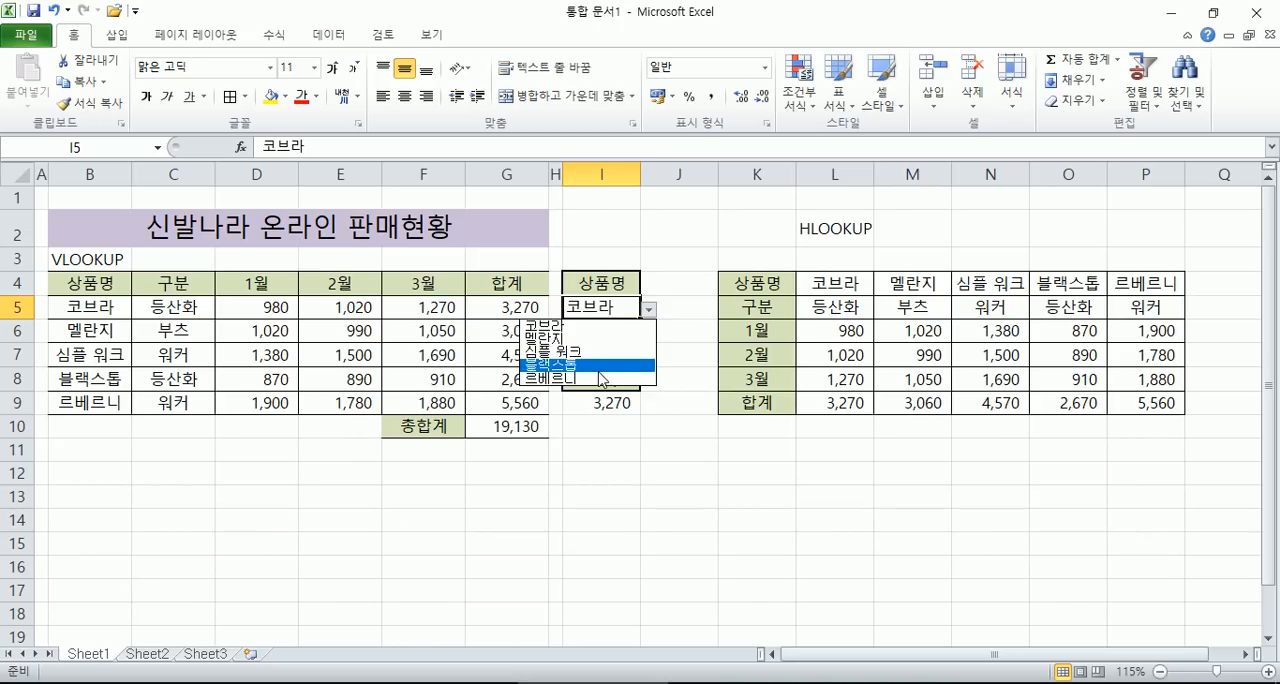
left_click(581, 339)
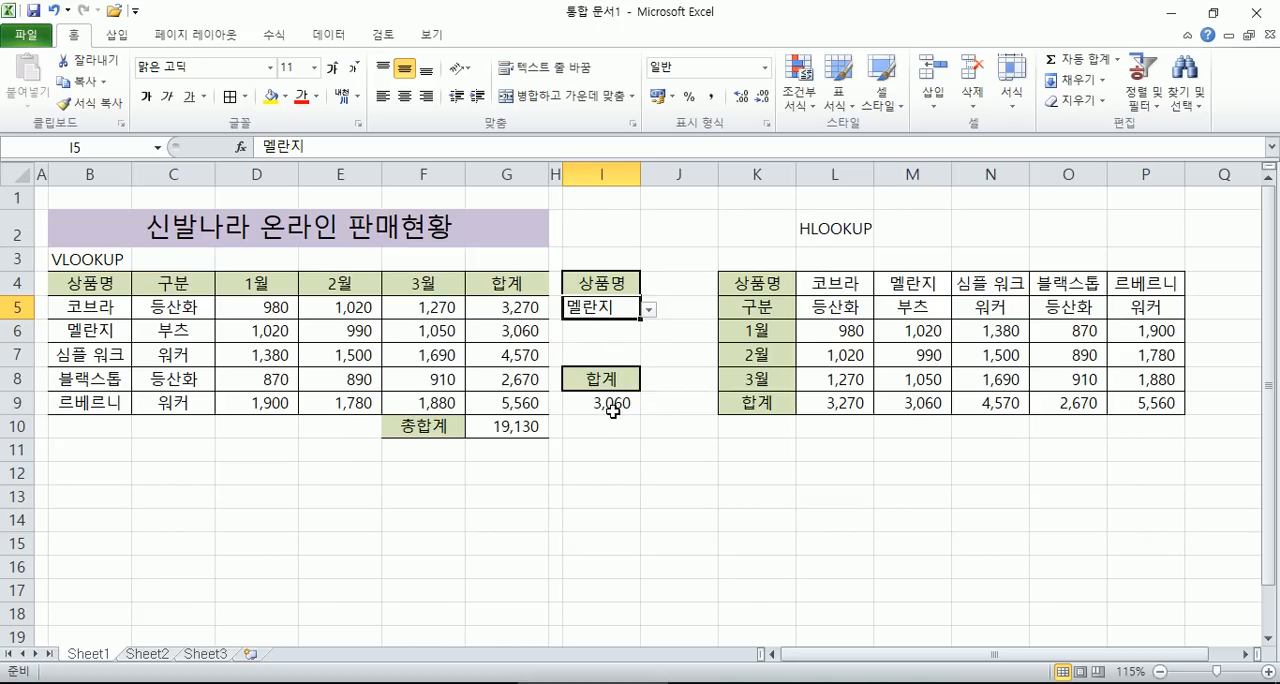
key("Delete")
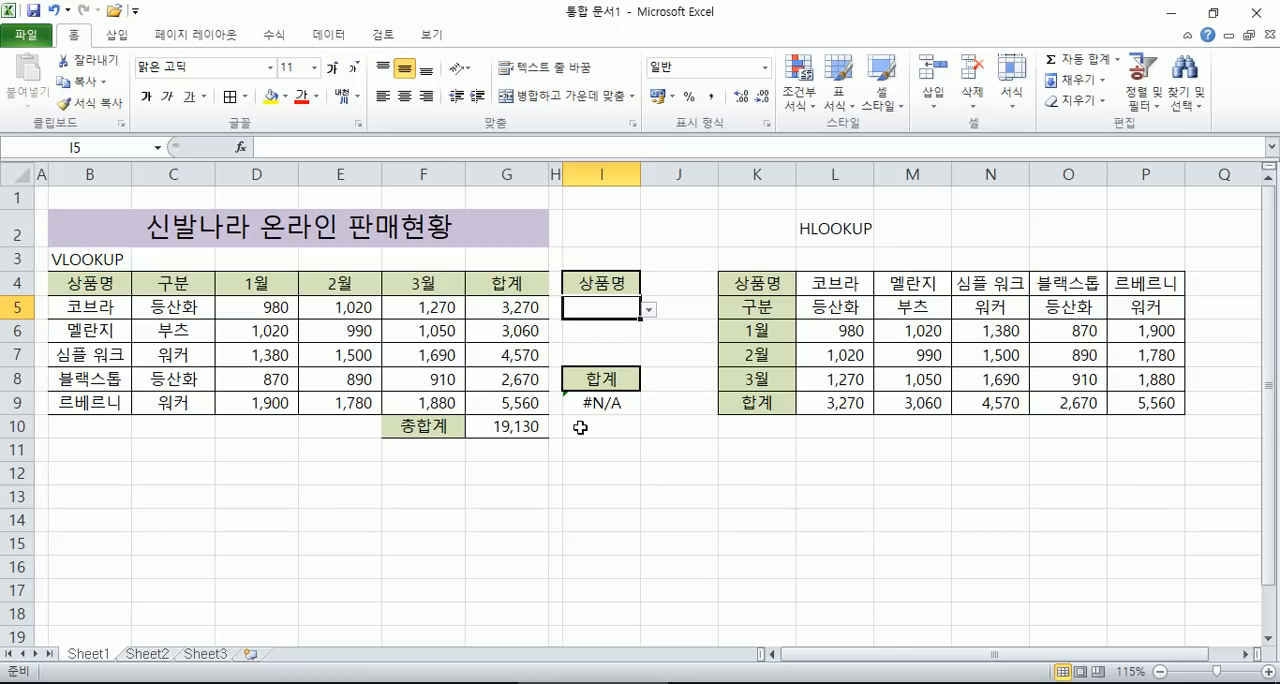
- Choose the product 블랙스톱 from the validation list in I5 and select I9 to check its formula
left_click(649, 310)
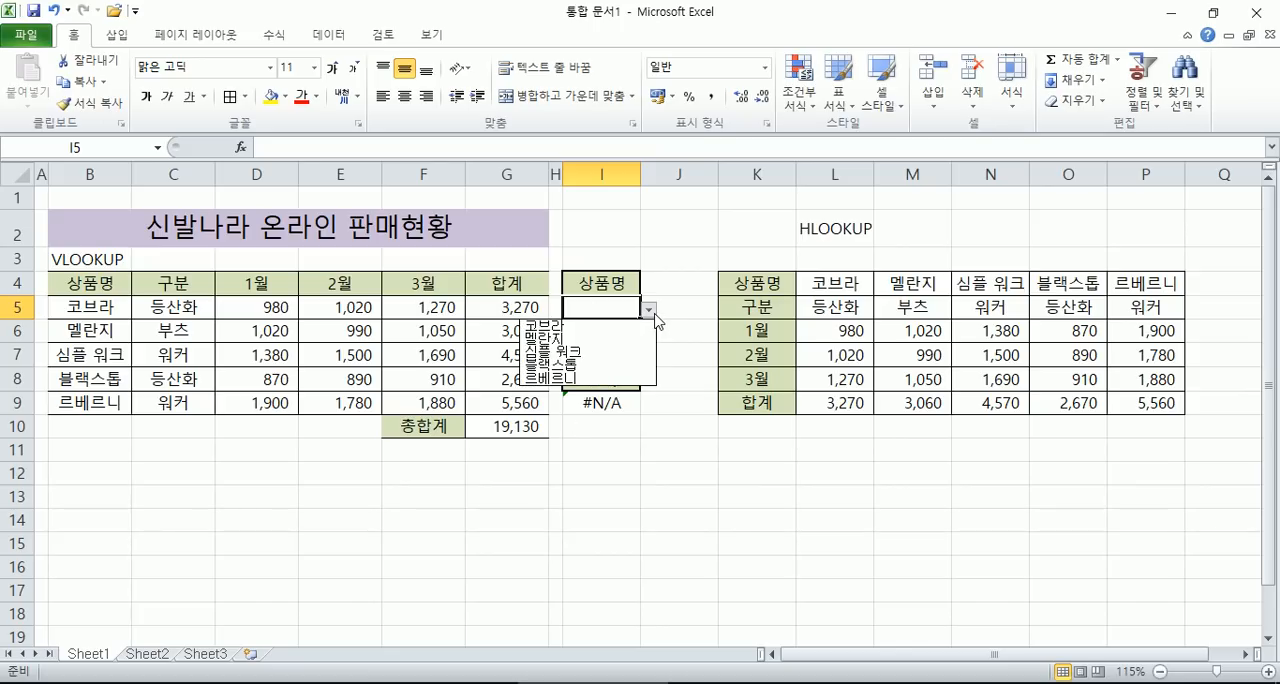
left_click(576, 367)
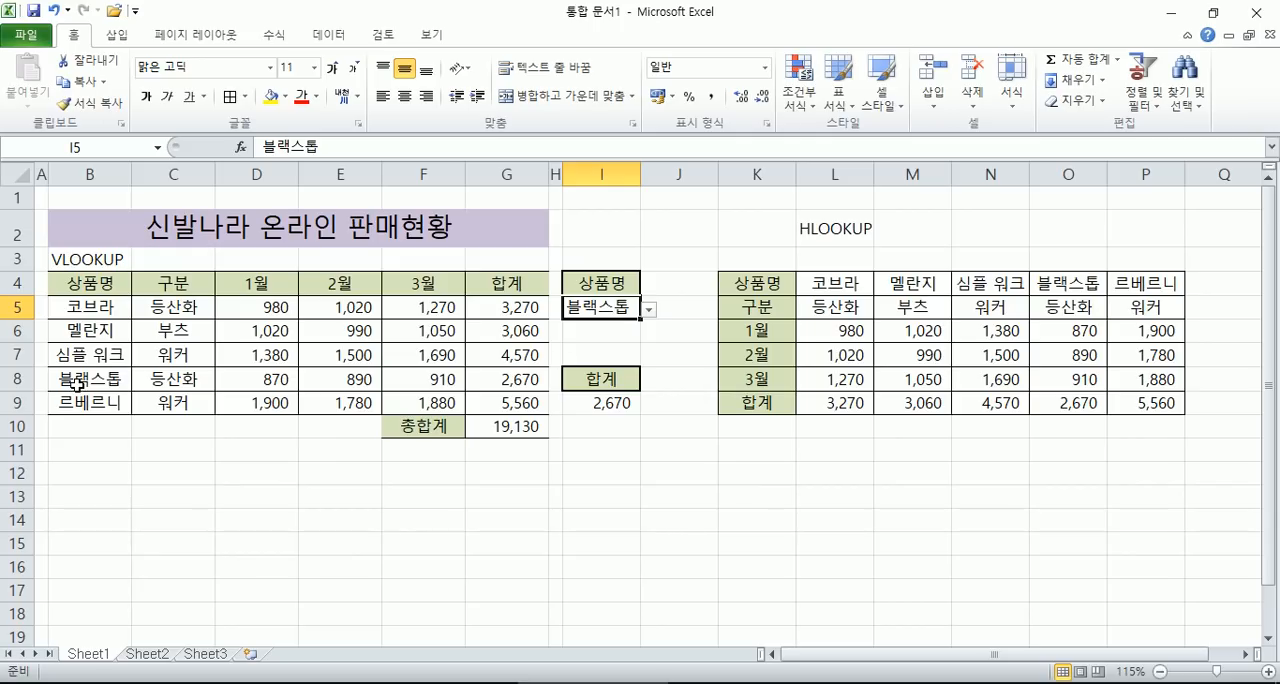
left_click(599, 404)
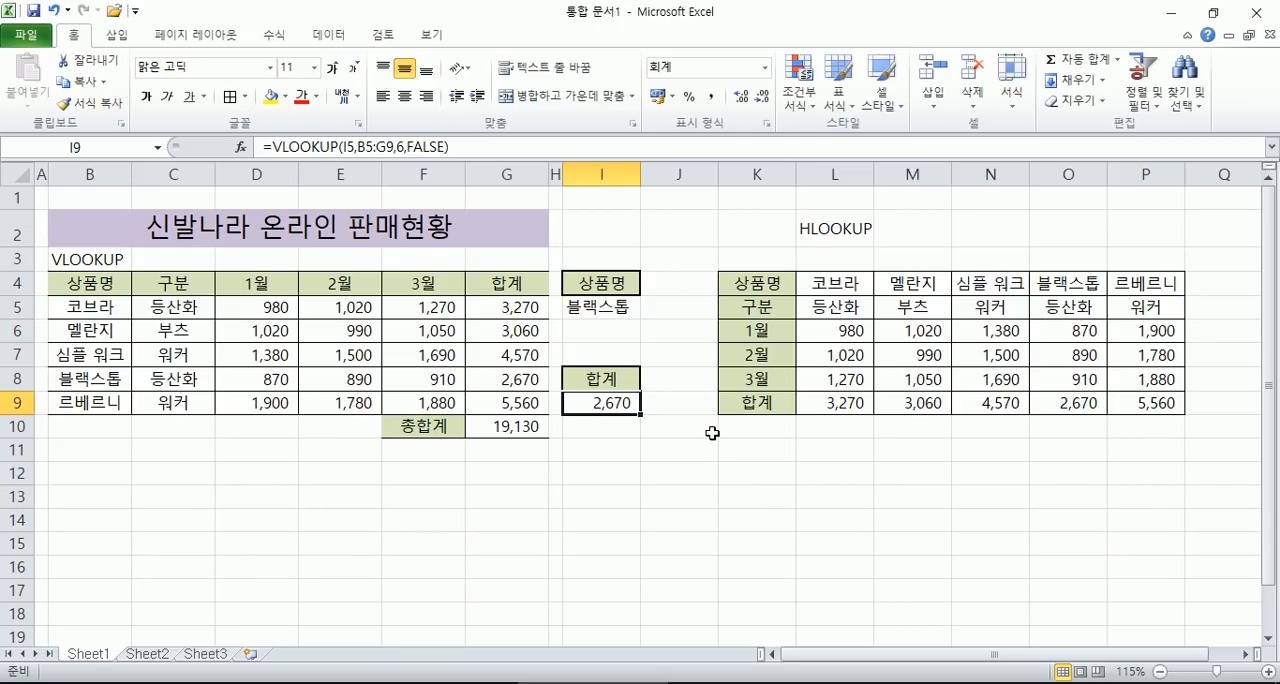
- Switch to Notepad to review the VLOOKUP argument notes, and return to Excel
key("alt+Tab")
left_click(797, 520)
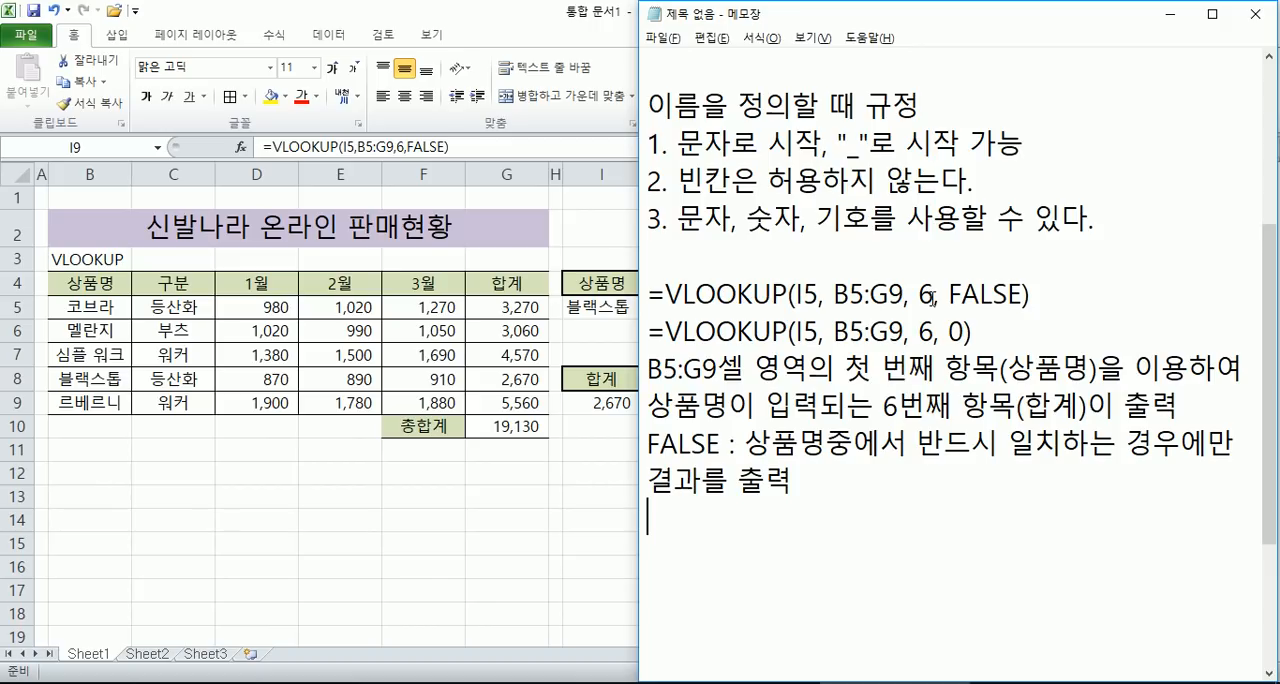
key("alt+Tab")
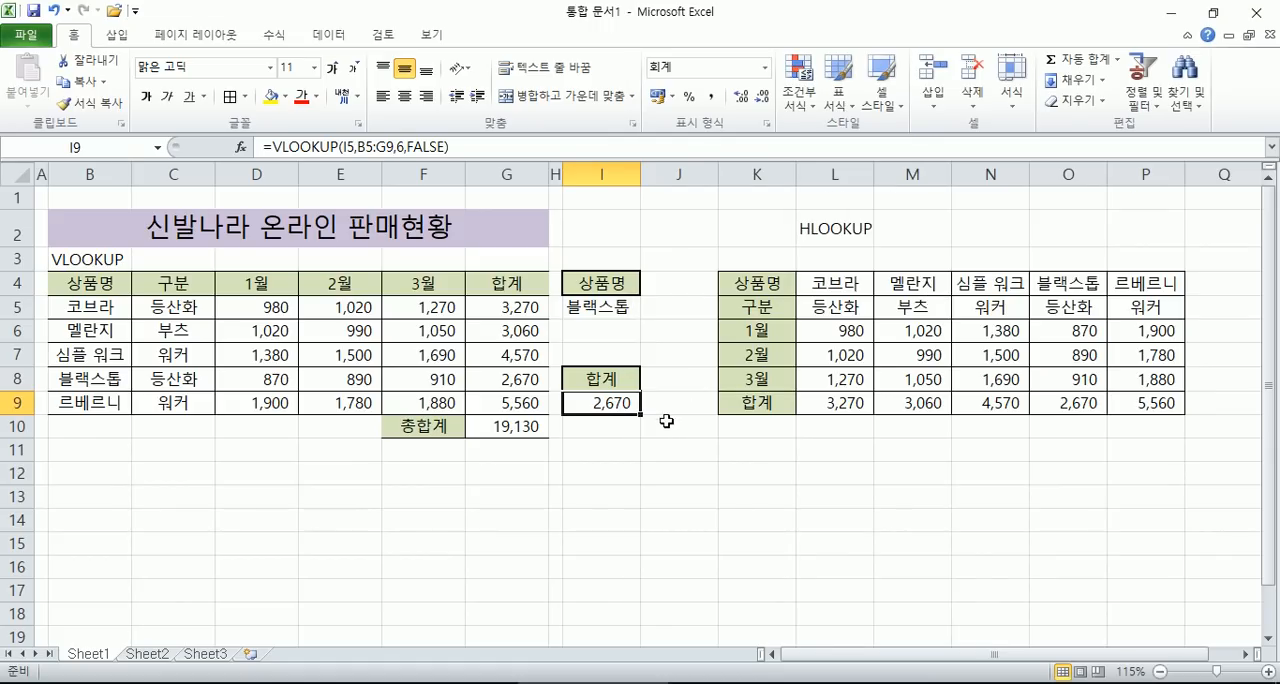
- Clear the VLOOKUP formula from I9
scroll(595, 347, "down", 2)
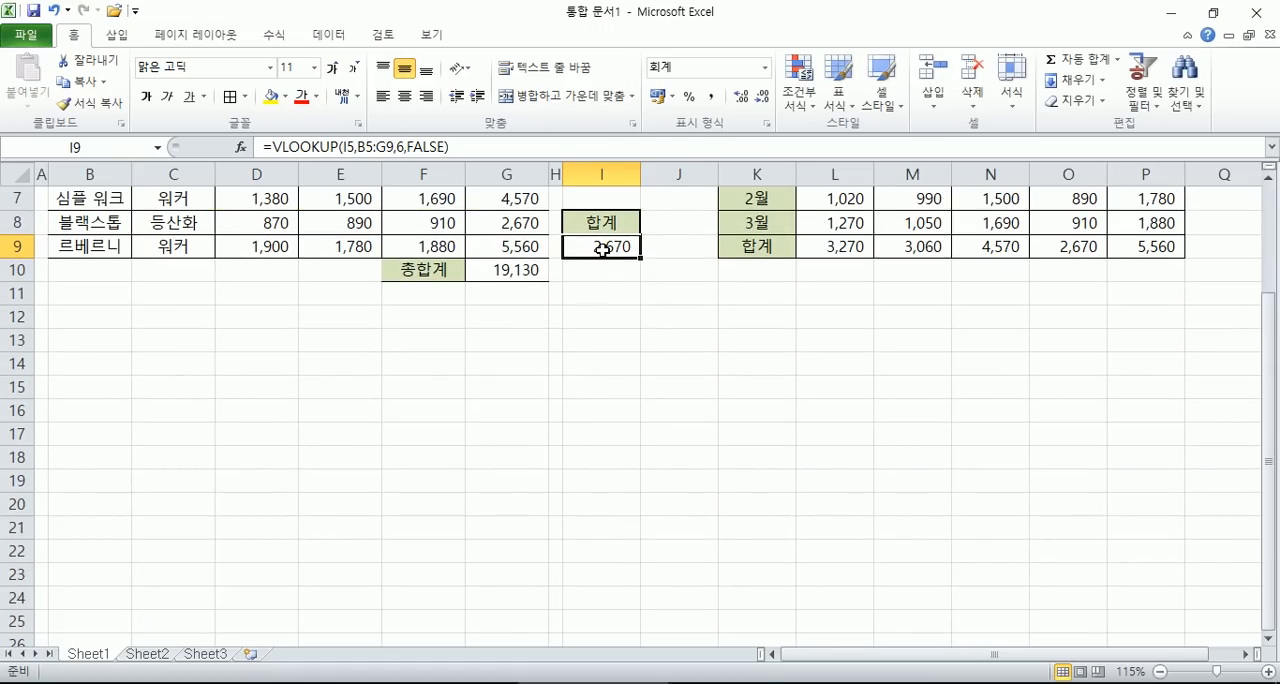
key("Delete")
scroll(600, 274, "up", 1)
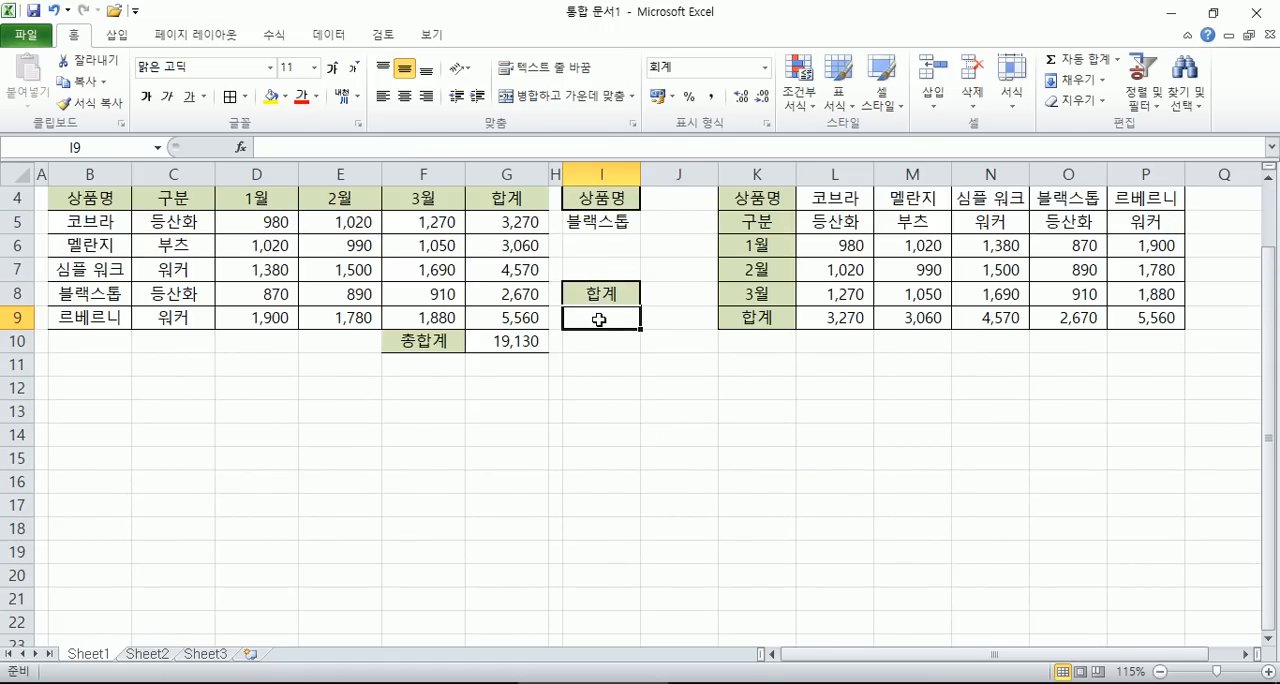
type("=")
key("Escape")
scroll(668, 331, "up", 4)
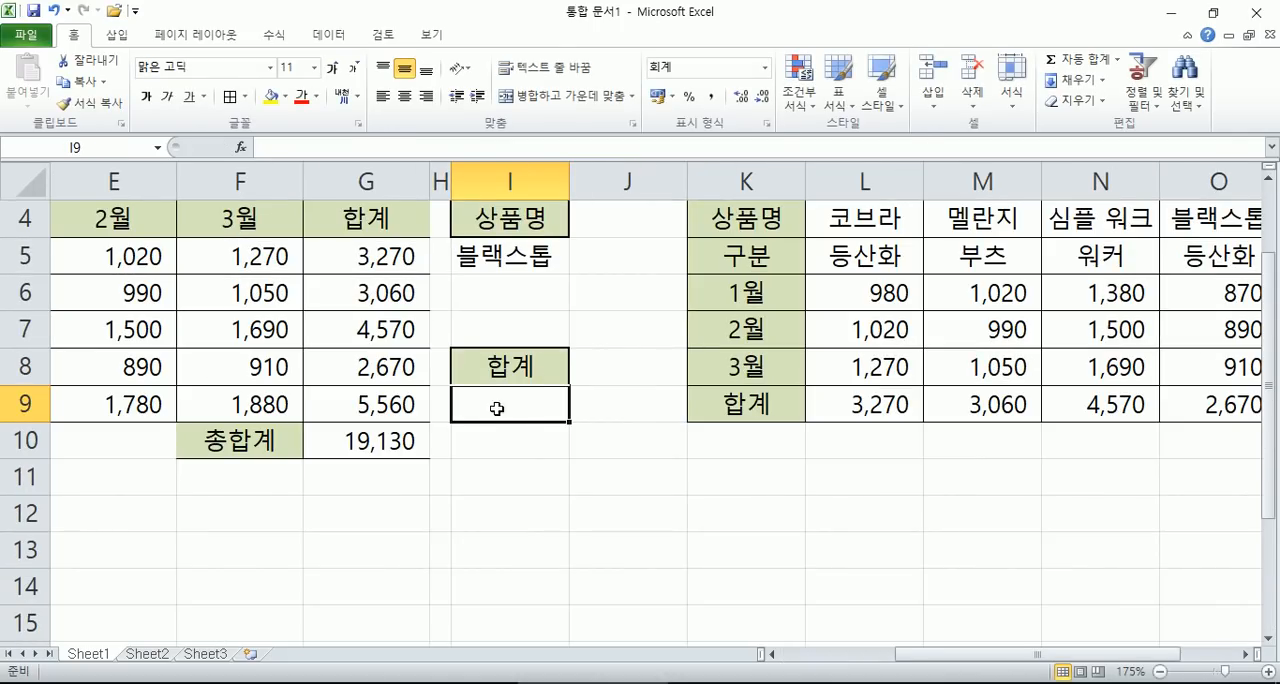
type("=VL")
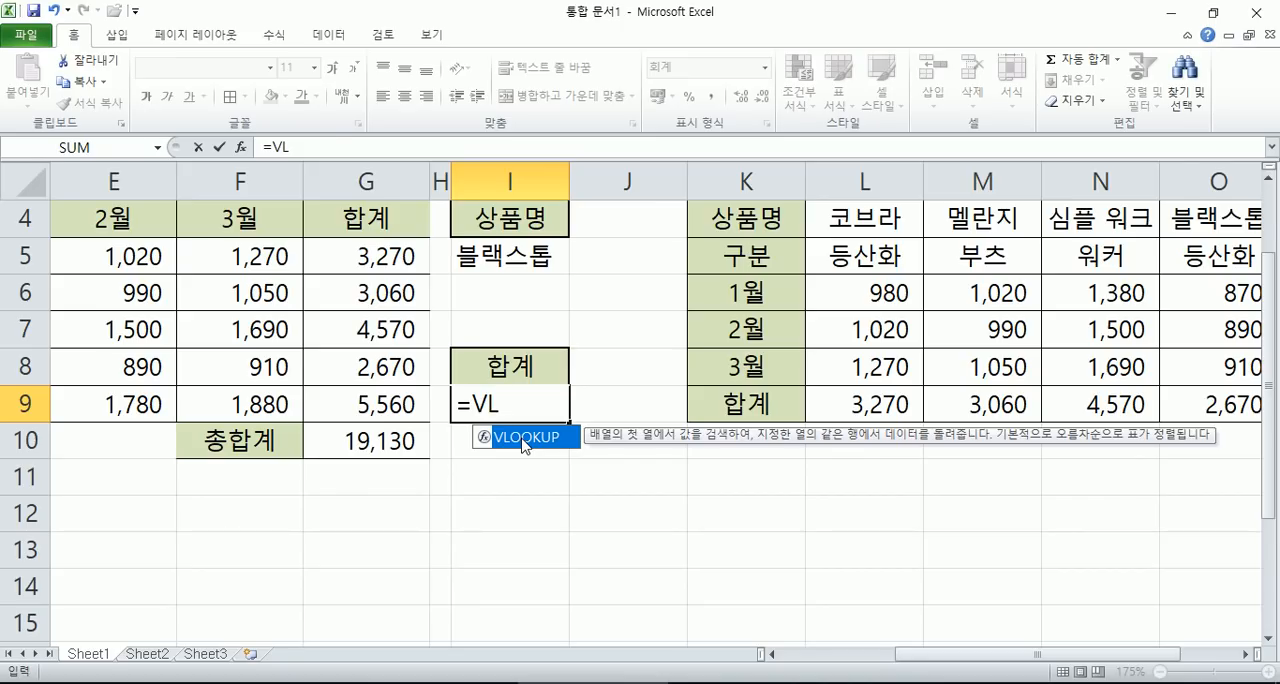
double_click(525, 440)
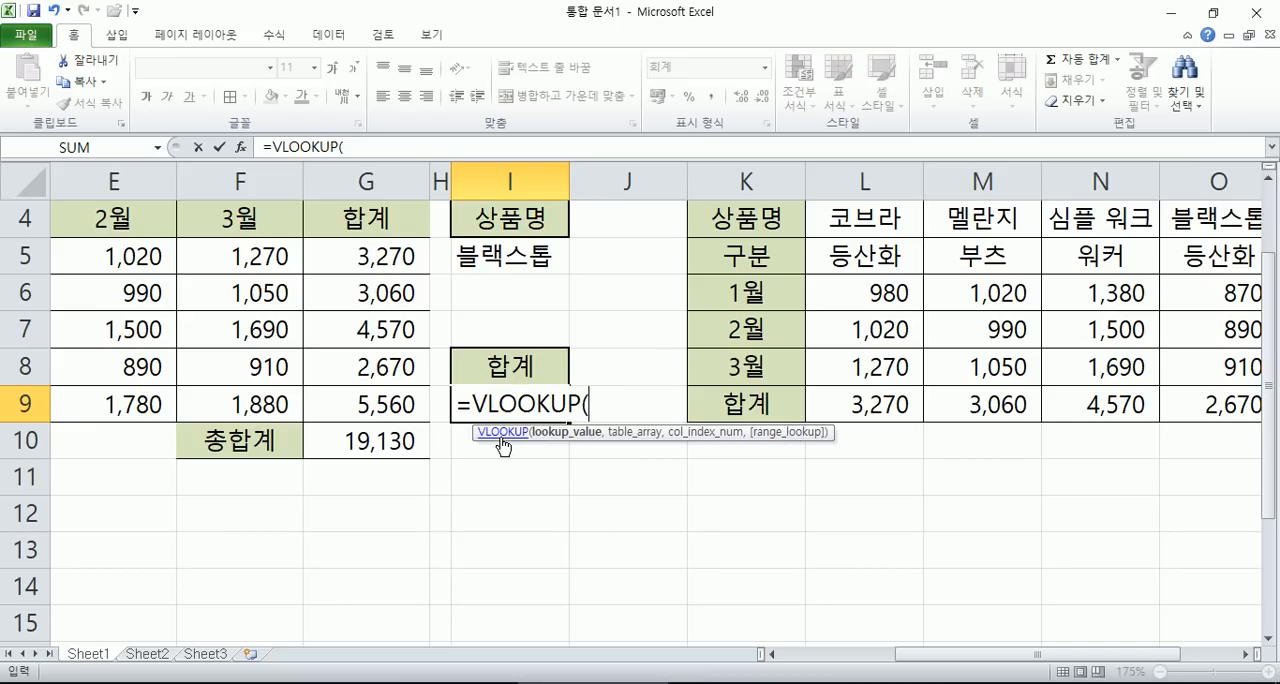
left_click(243, 148)
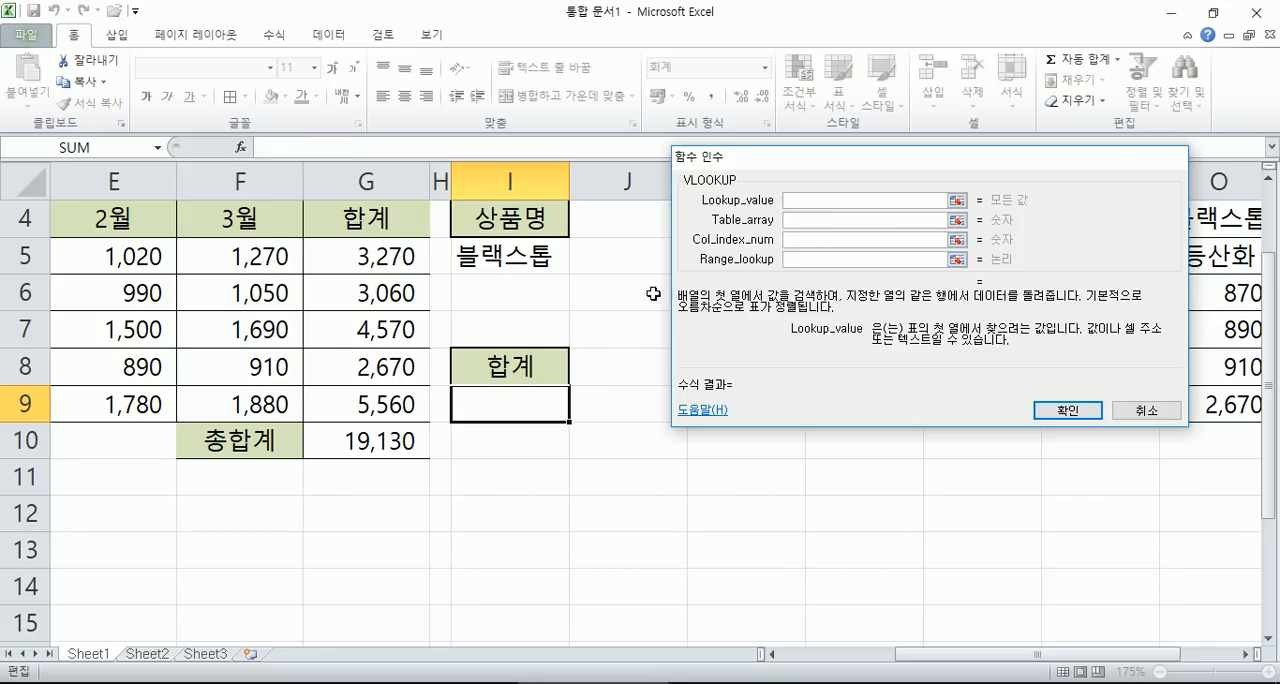
key("Escape")
- Begin the formula =VLOOKUP(I5,B5:G9 directly in cell I9, picking the references on the sheet, and cancel the entry
scroll(510, 347, "down", 2)
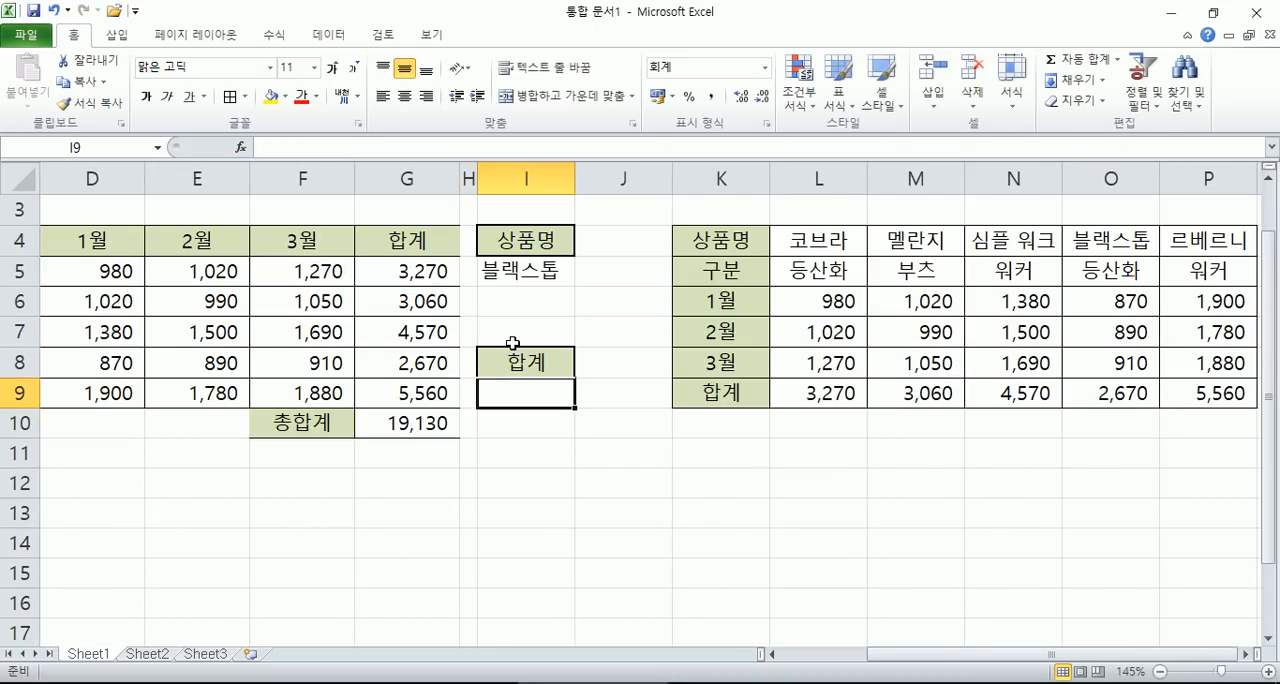
scroll(515, 345, "left", 3)
left_click(737, 398)
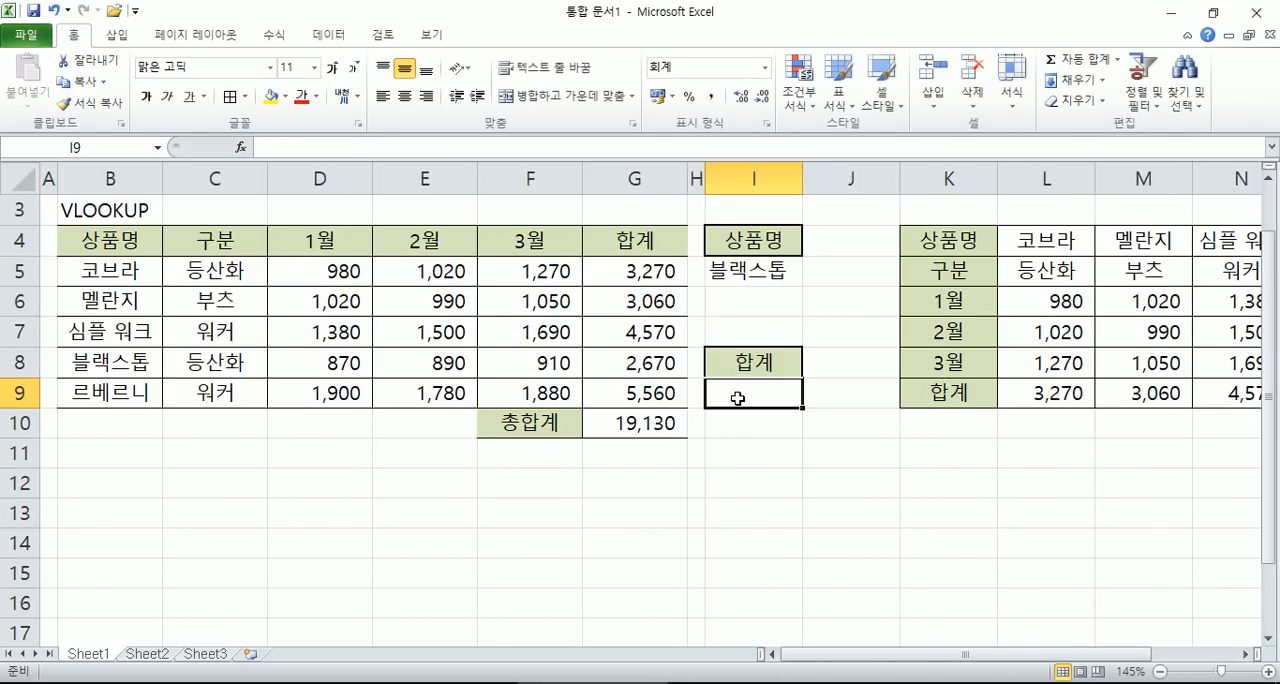
type("=VLOOKUP(")
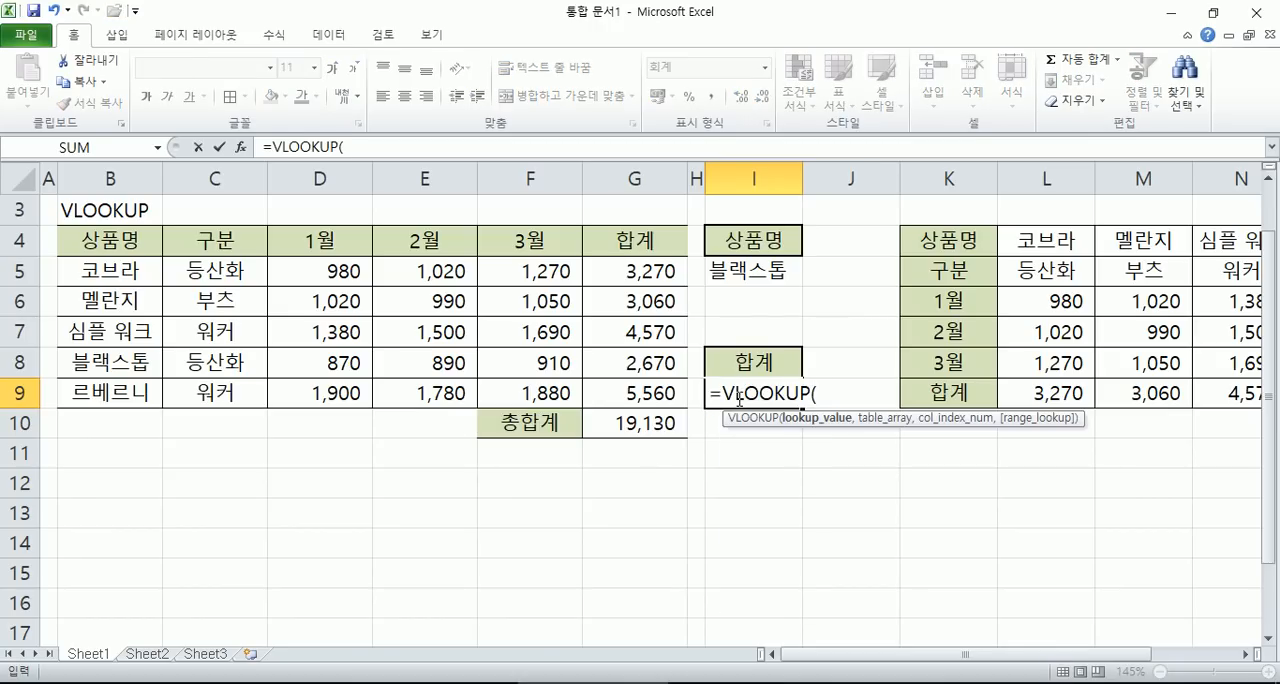
left_click(757, 268)
type(",")
left_click_drag(100, 266, 632, 390)
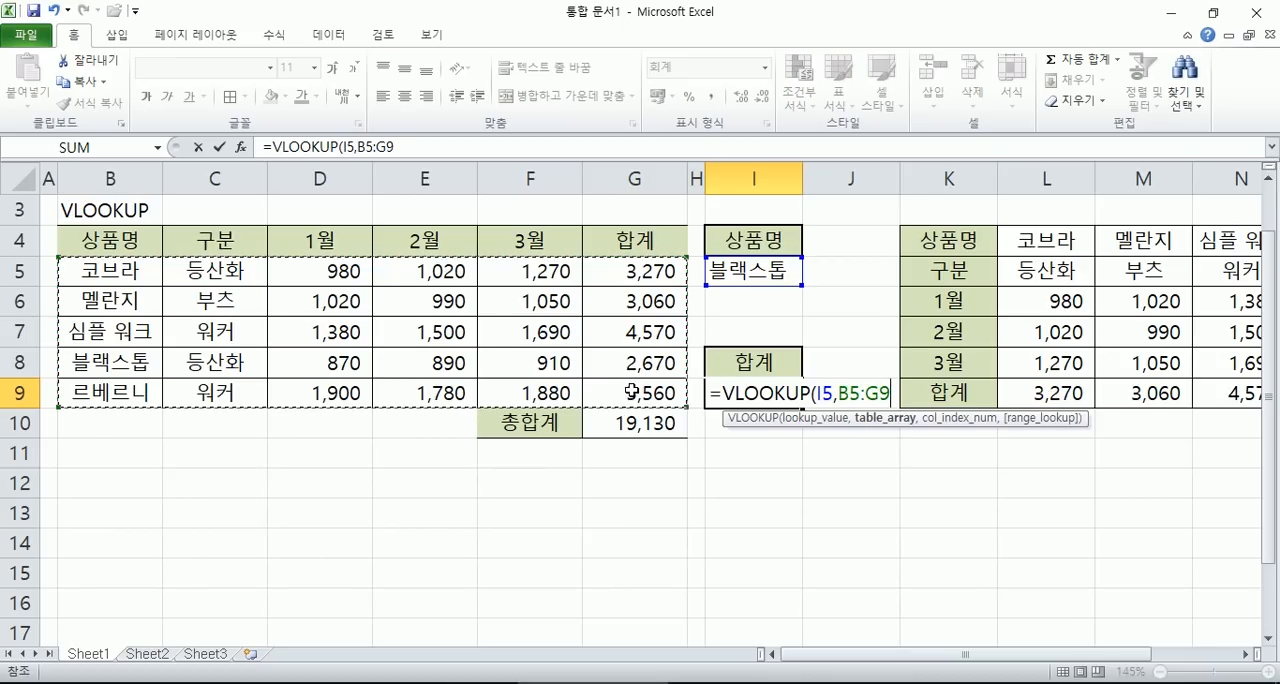
key("Escape")
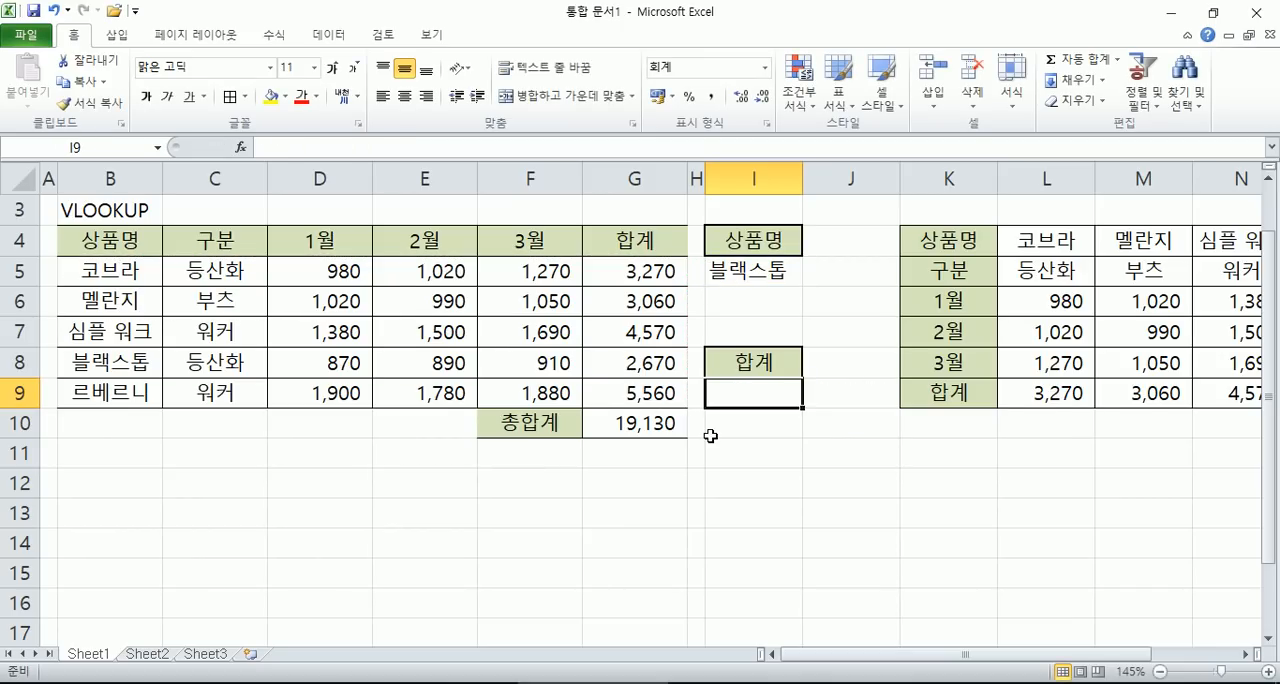
- Start a VLOOKUP formula in I9 and open its Function Arguments dialog, placing it clear of the sales table
type("=VLO")
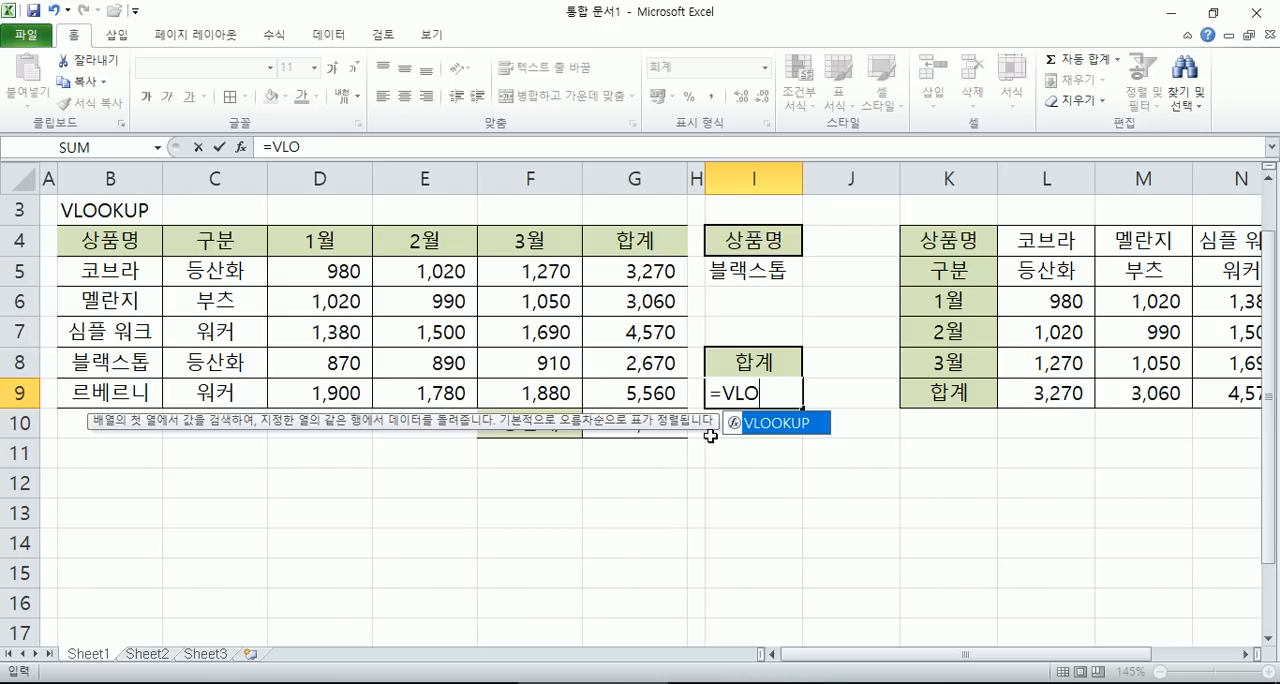
key("Tab")
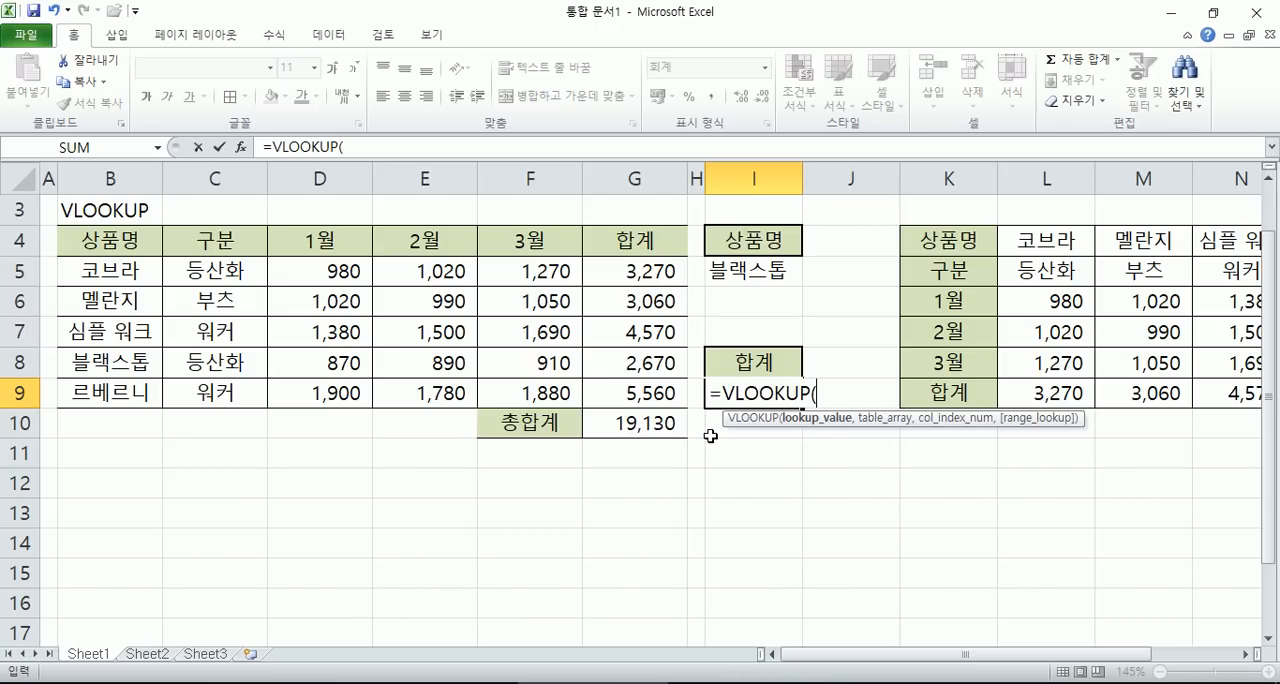
left_click(242, 148)
left_click_drag(795, 165, 310, 21)
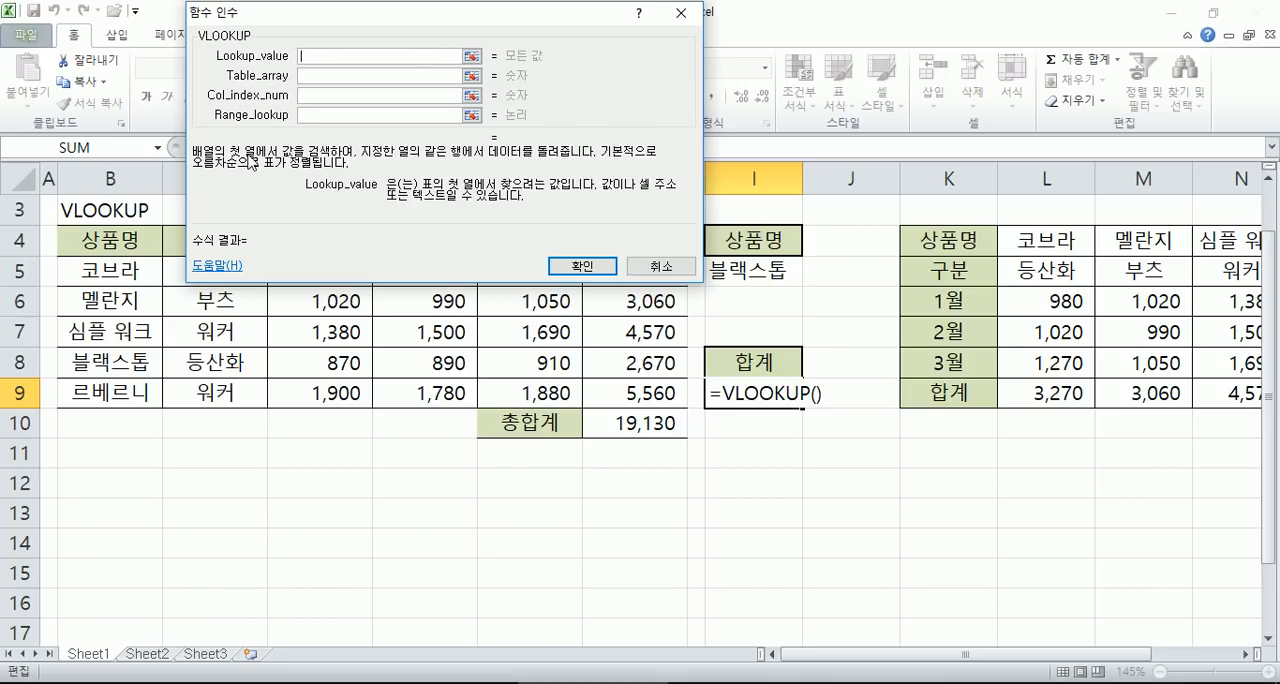
left_click_drag(411, 24, 1044, 356)
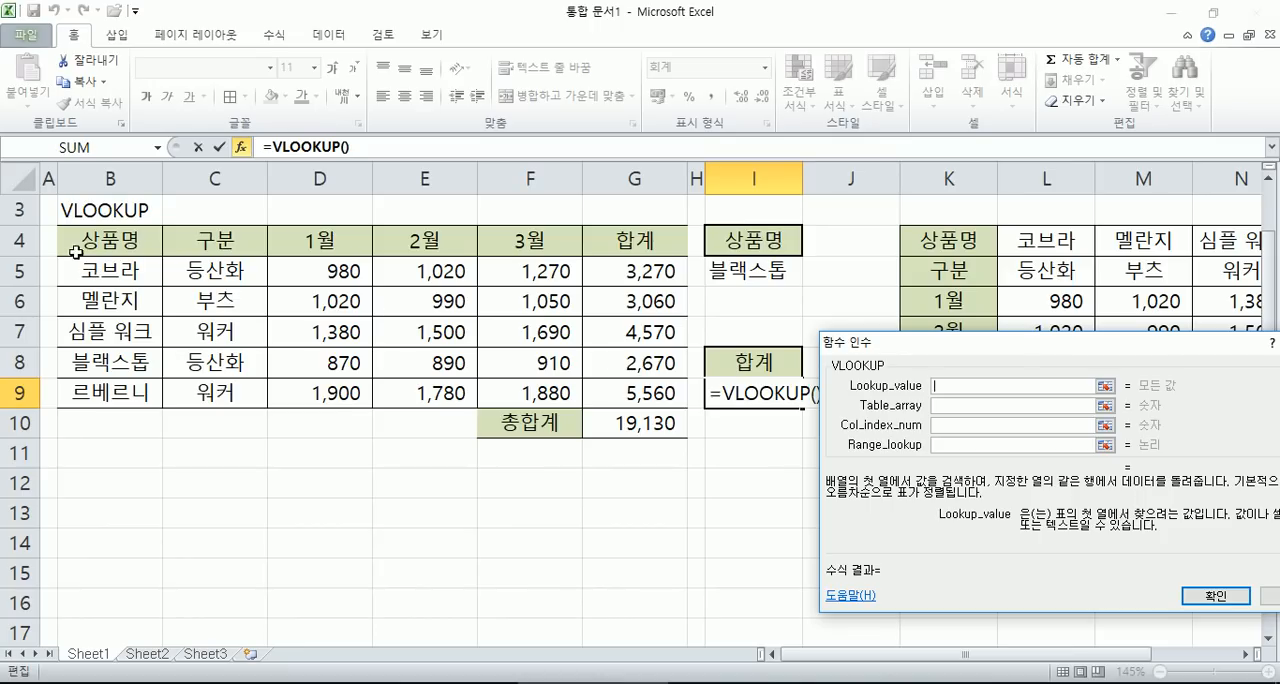
- Set Lookup_value to the product cell I5 and reposition the dialog to compare its description with the product column
left_click_drag(103, 268, 656, 390)
left_click_drag(97, 268, 117, 394)
left_click(752, 268)
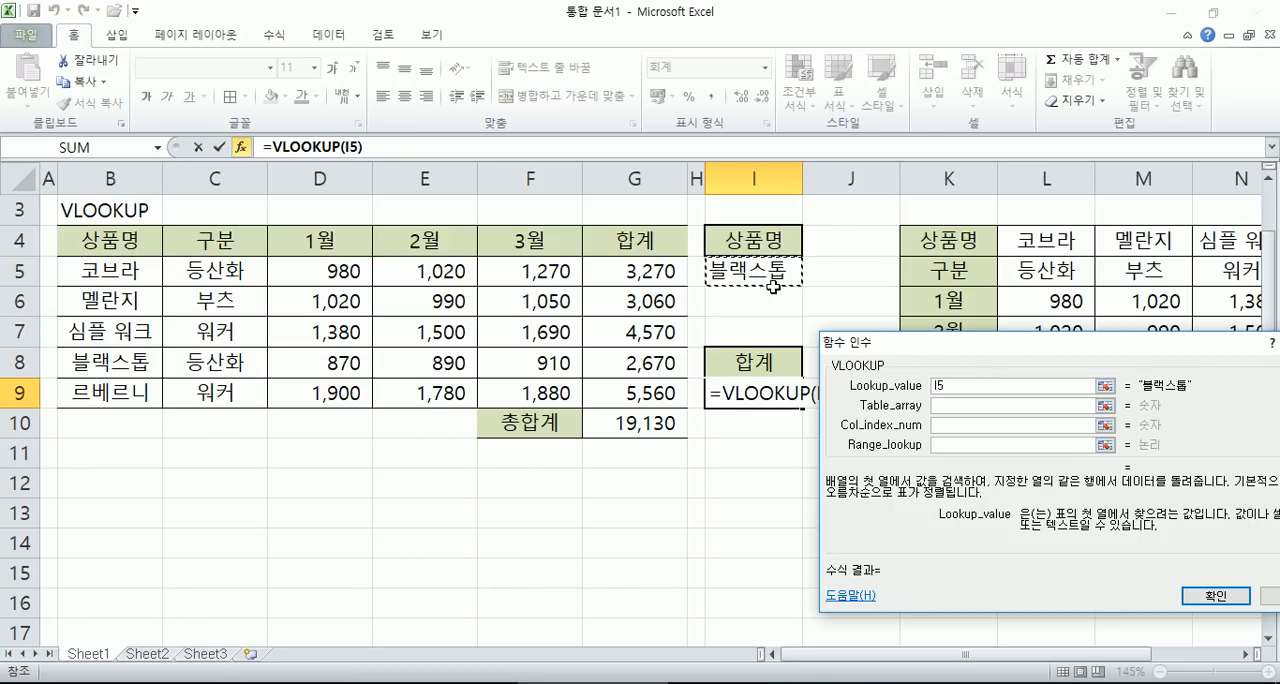
left_click_drag(926, 344, 874, 324)
left_click_drag(945, 436, 252, 135)
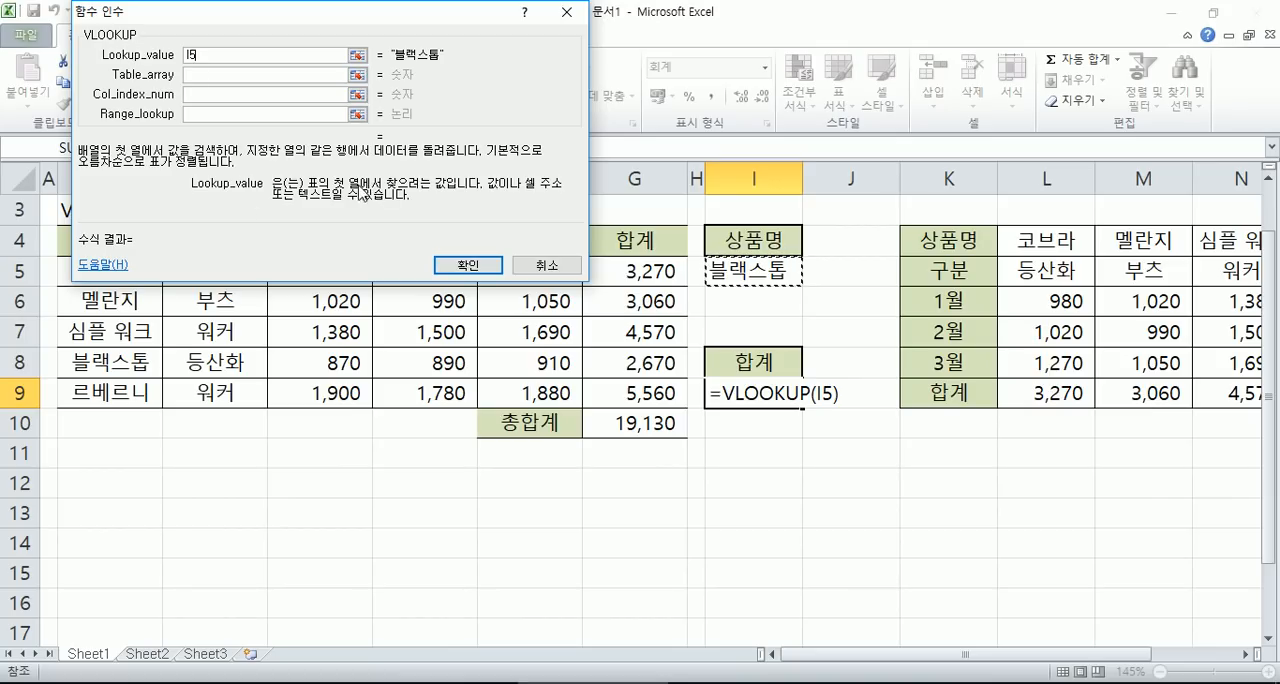
left_click_drag(228, 20, 264, 450)
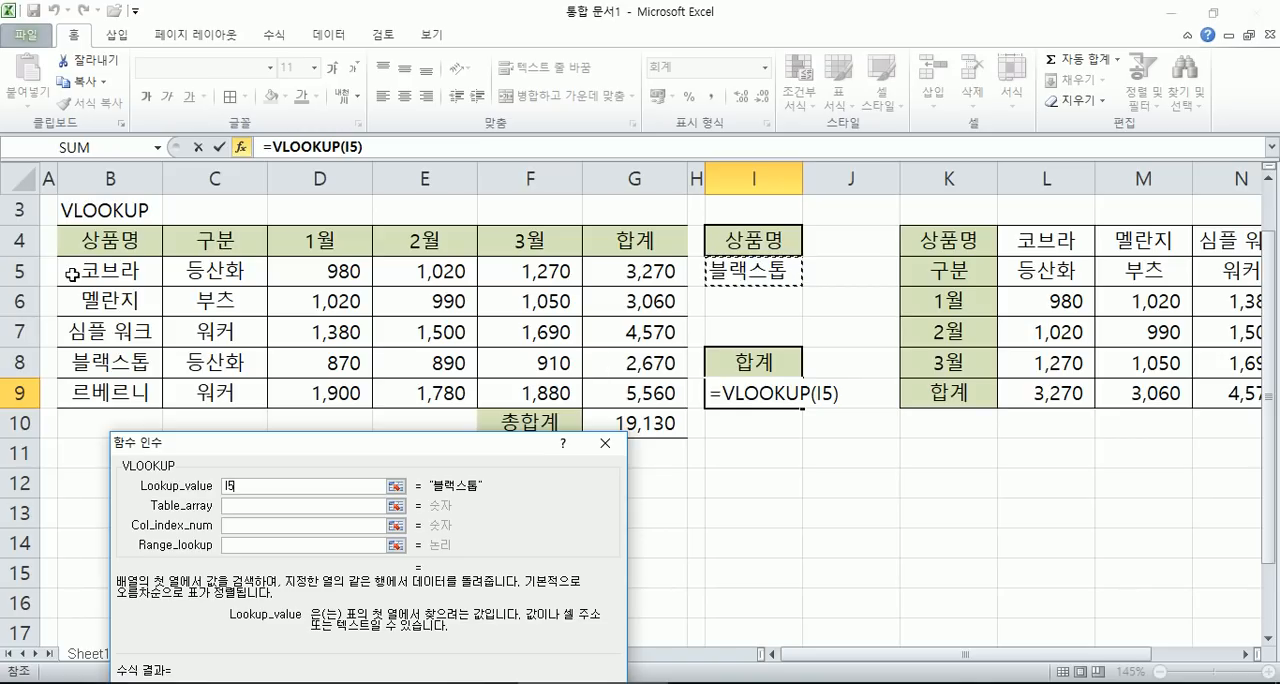
left_click_drag(201, 429, 148, 31)
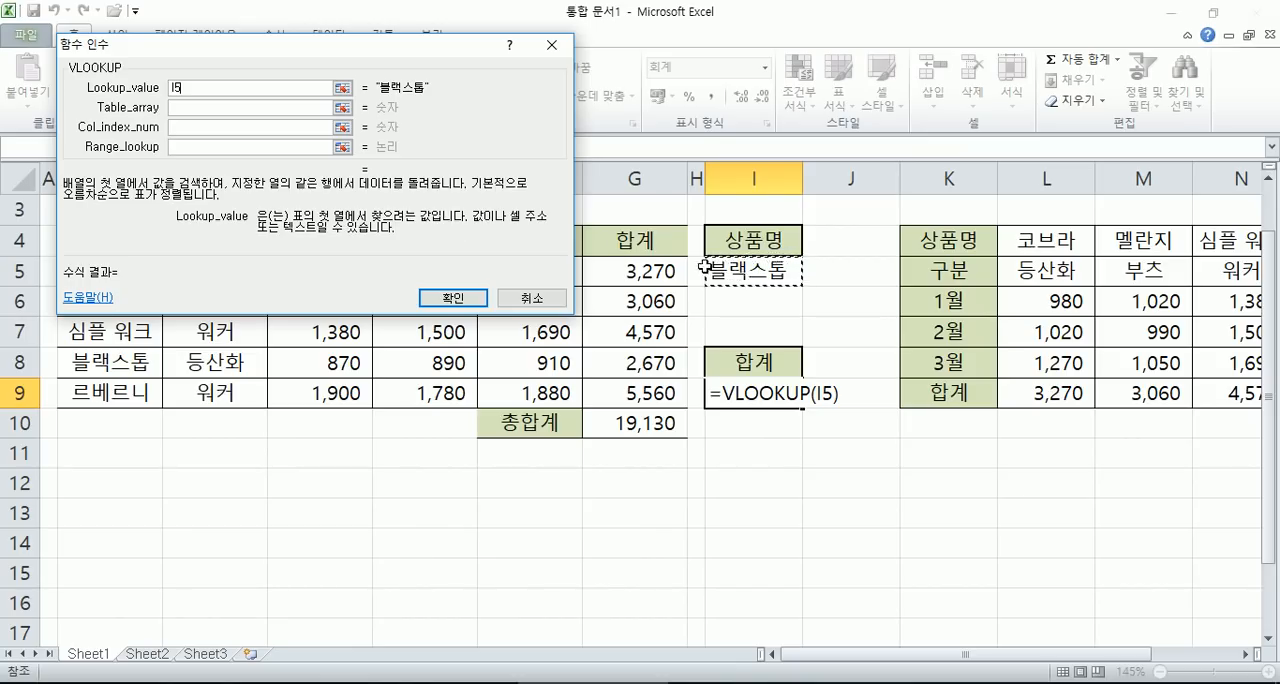
- Set Table_array to the sales data range B5:G9 in the VLOOKUP arguments
left_click(262, 107)
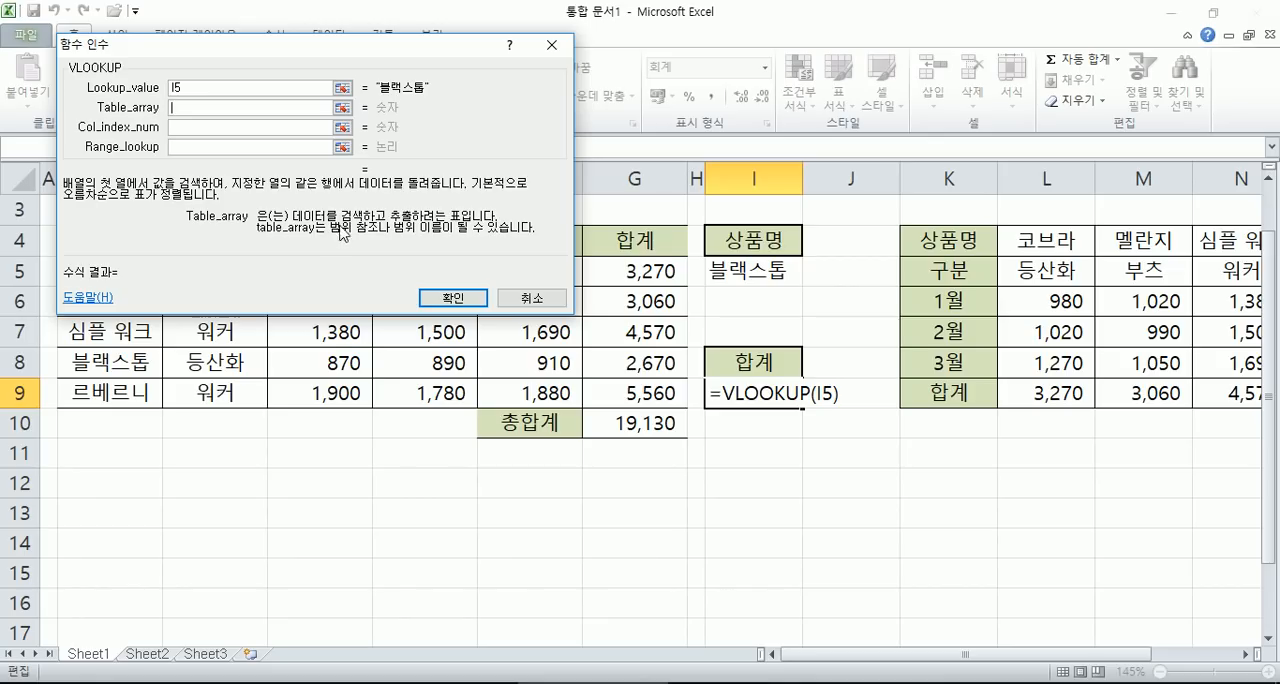
left_click_drag(346, 52, 425, 444)
left_click_drag(108, 270, 614, 393)
left_click_drag(348, 436, 344, 98)
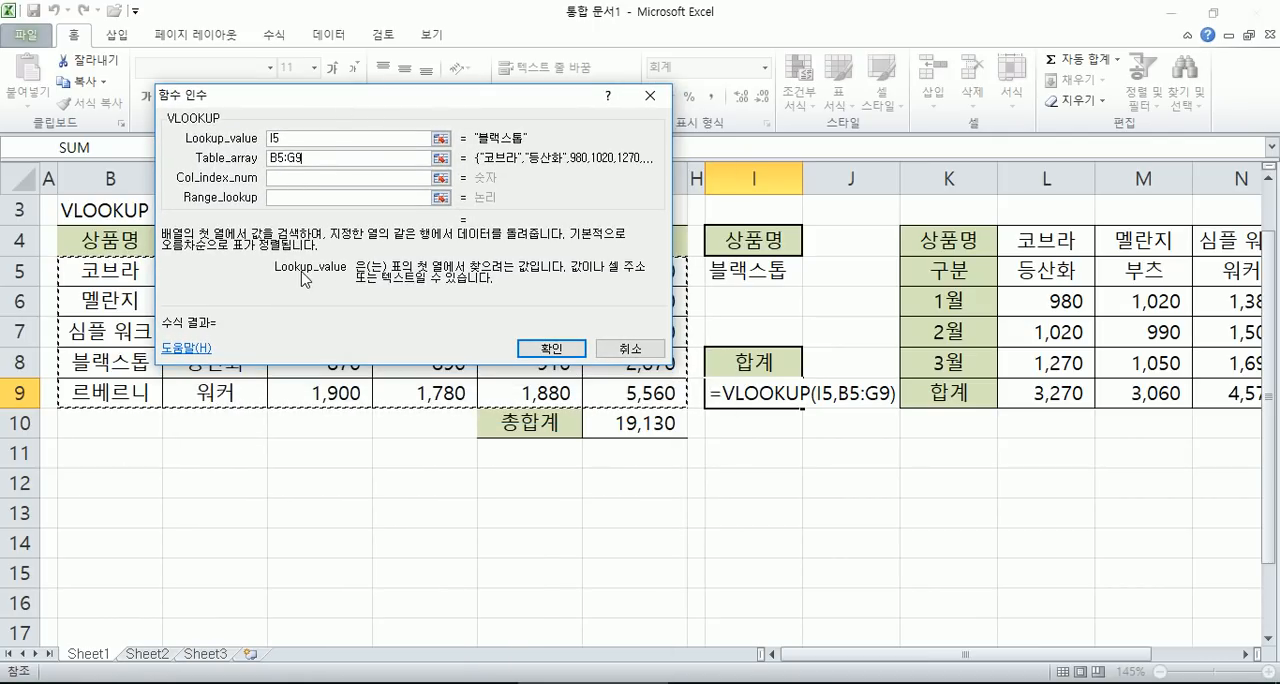
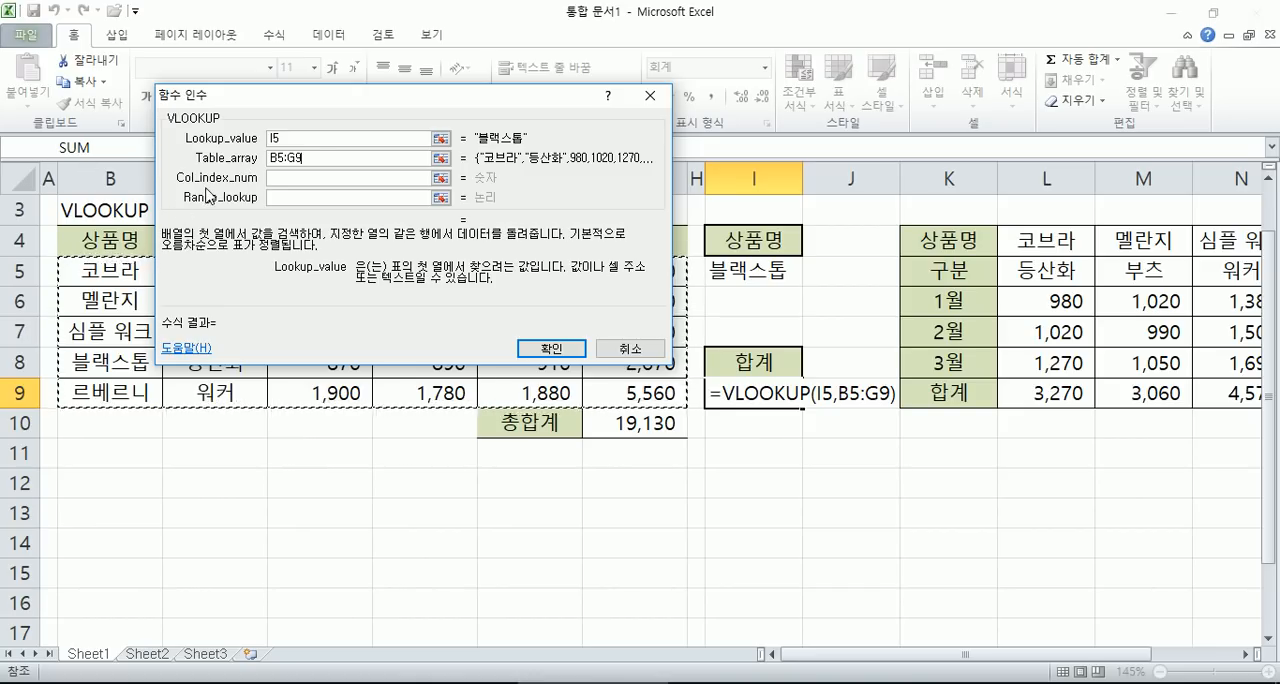
- Set Col_index_num to 6 for the 합계 column, repositioning the dialog to count the columns in the sales table
left_click_drag(320, 157, 251, 143)
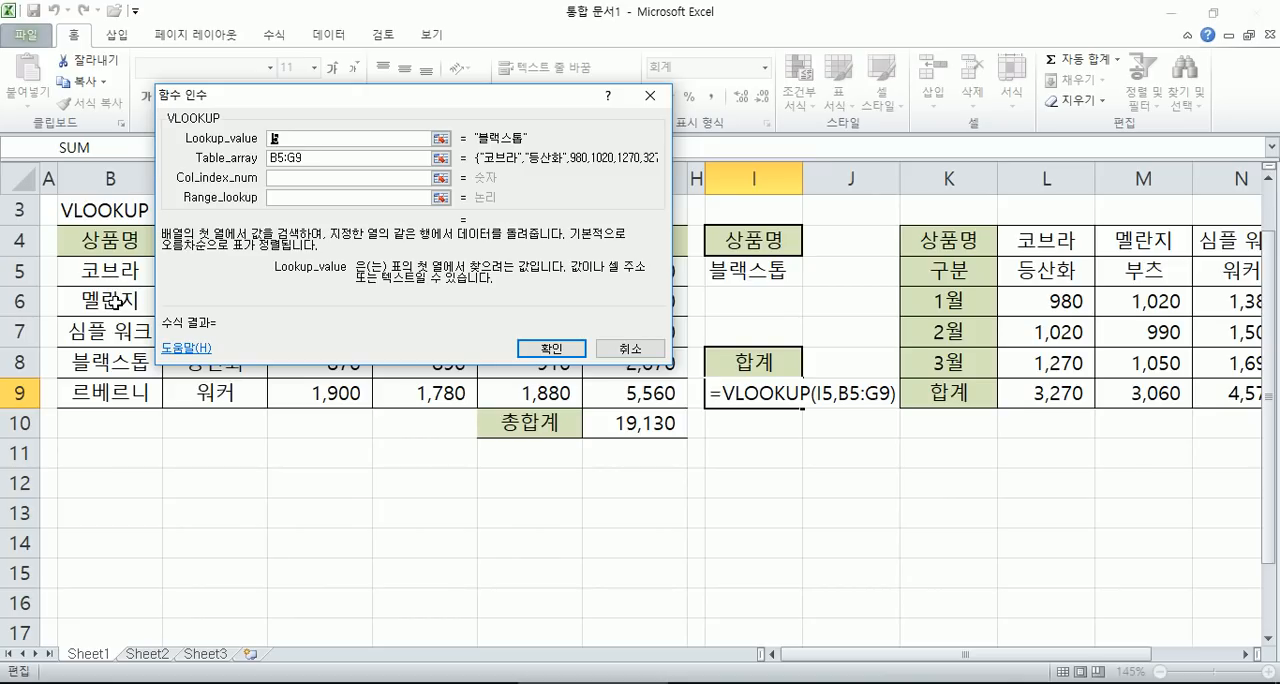
left_click(280, 178)
left_click_drag(292, 106, 190, 394)
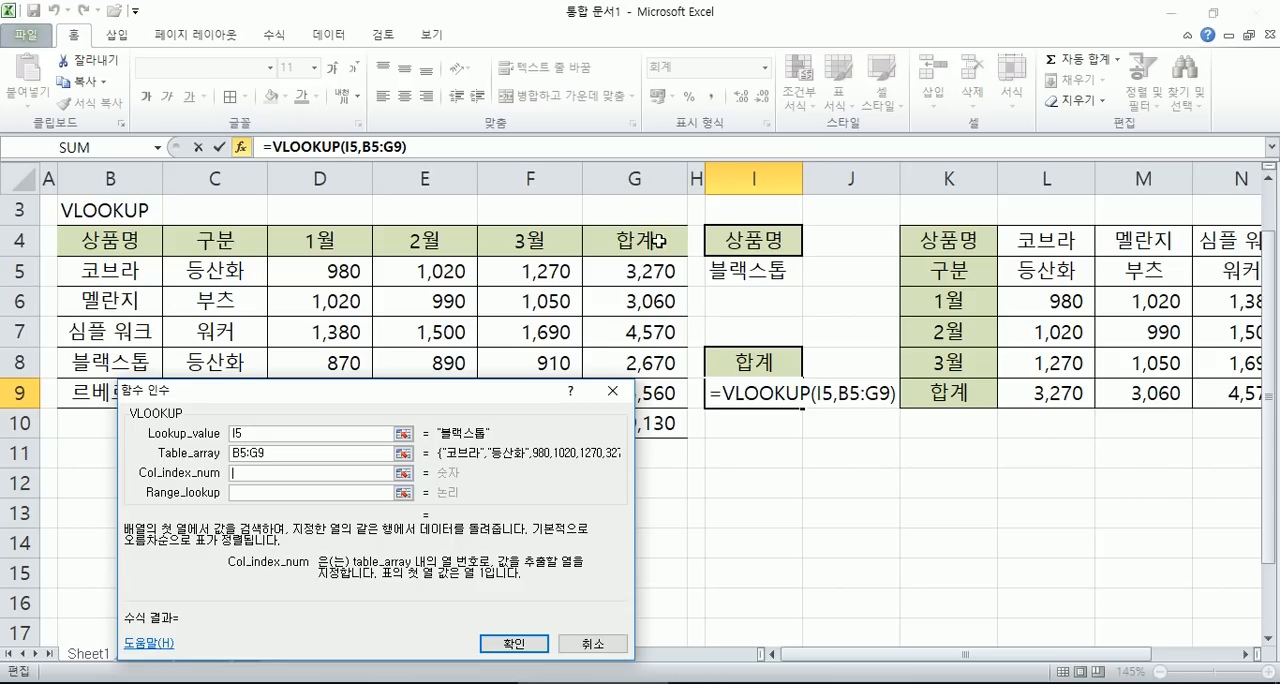
left_click_drag(426, 408, 491, 40)
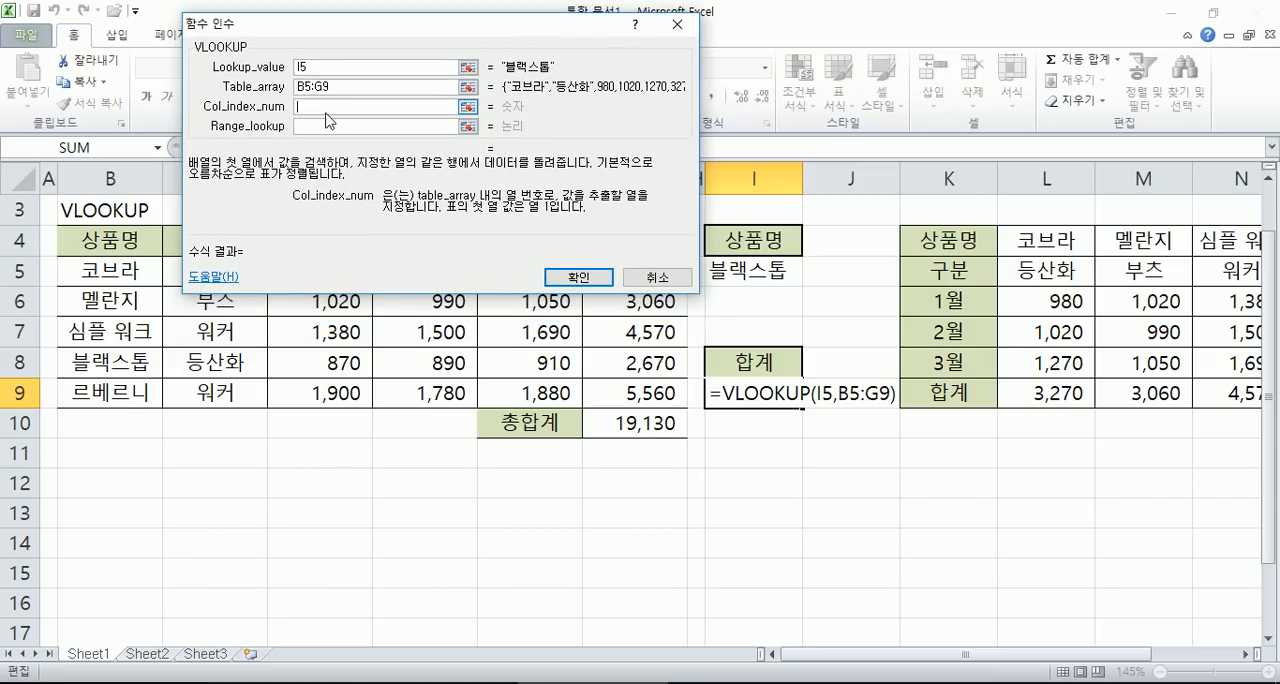
type("6")
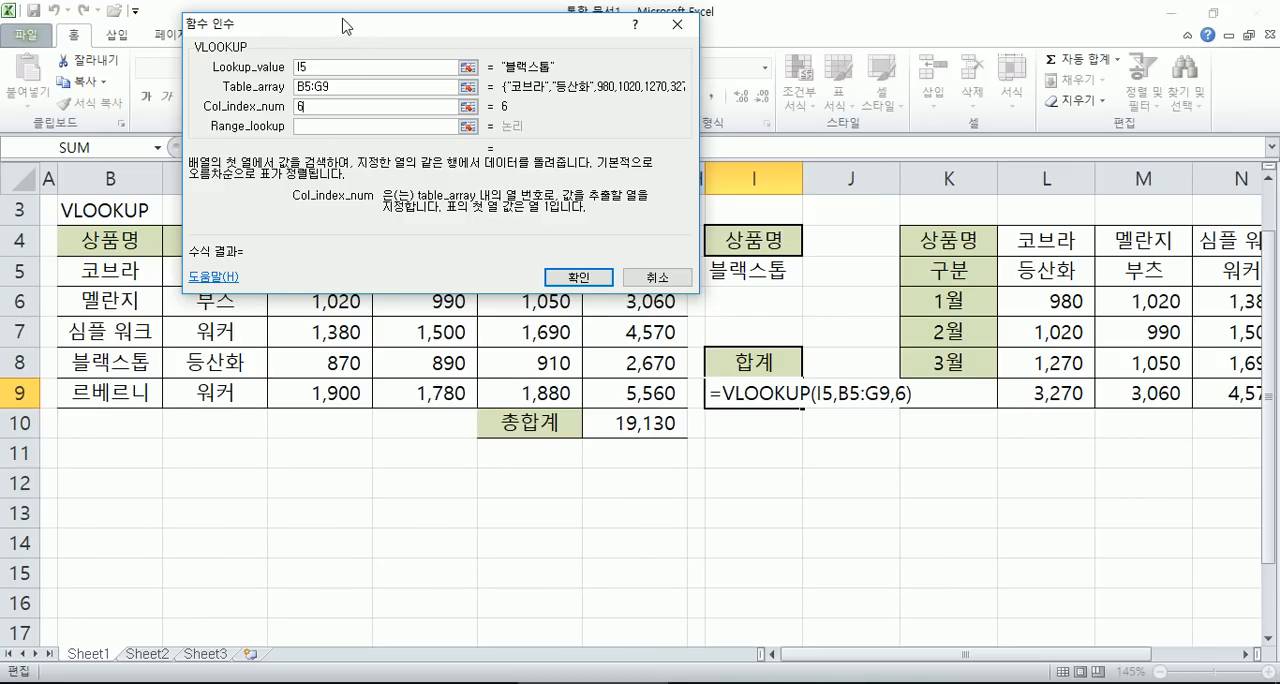
left_click_drag(345, 22, 263, 297)
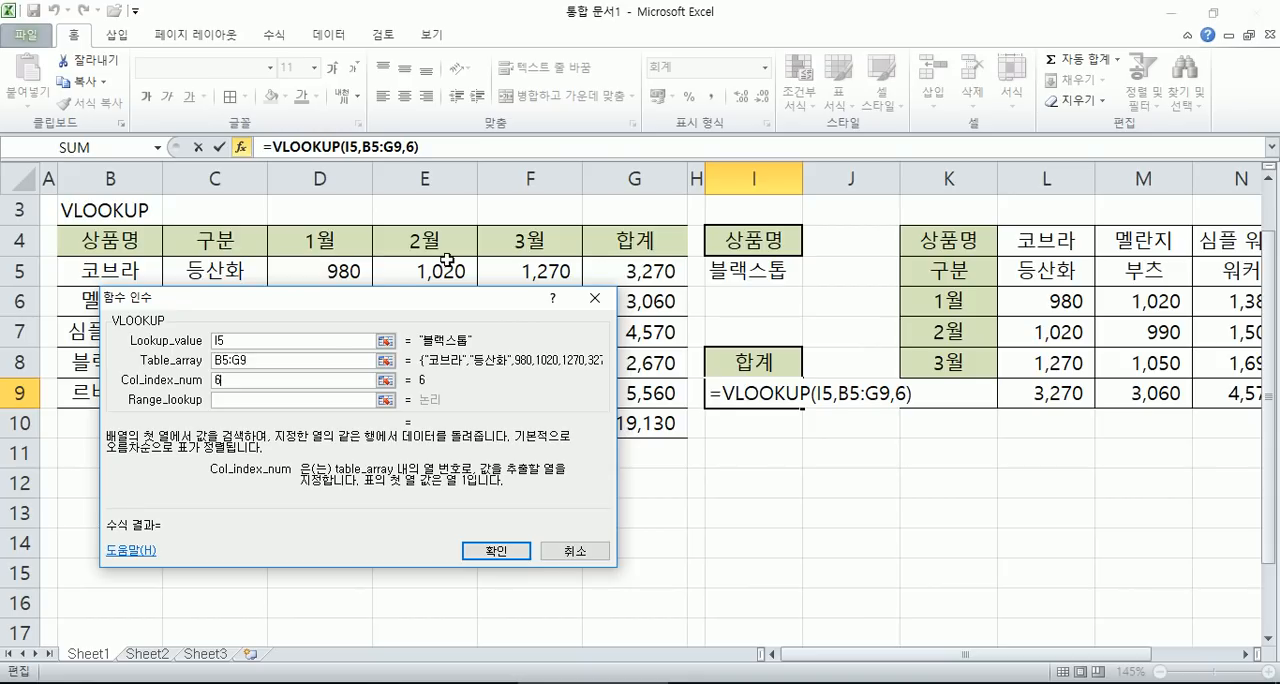
left_click_drag(322, 298, 360, 46)
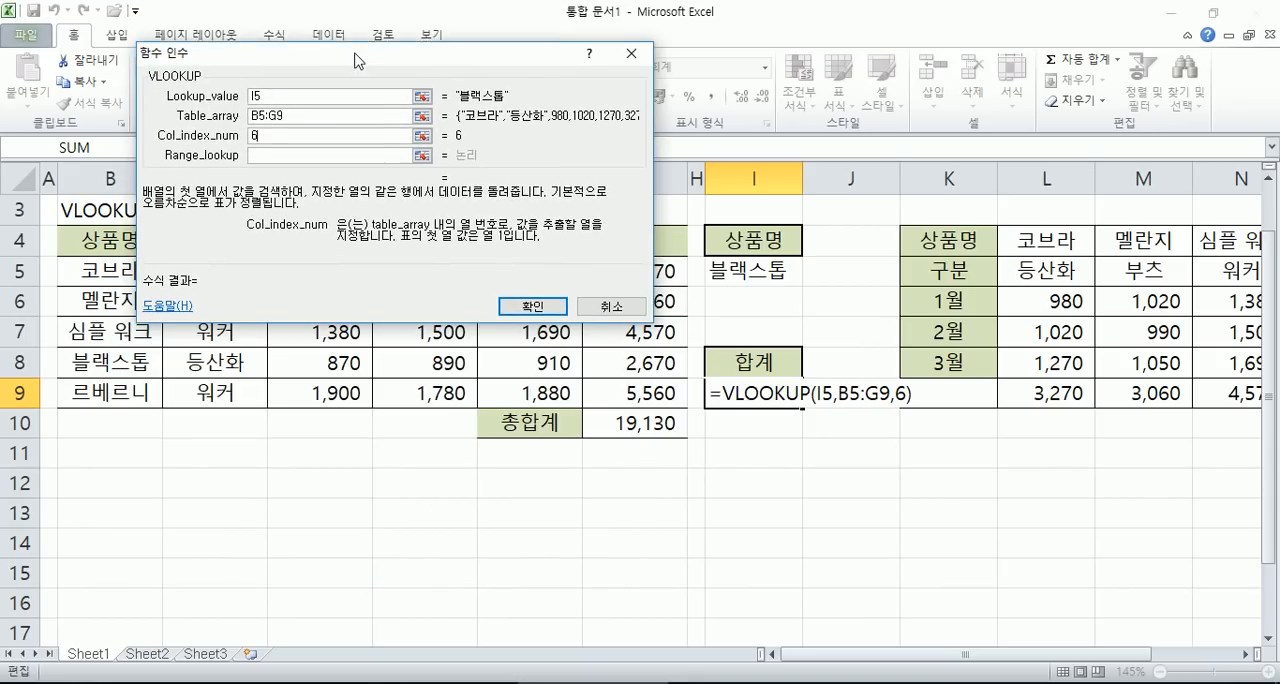
- Go to the Range_lookup argument and check the FALSE and 0 variants of the VLOOKUP formula in the Notepad notes
left_click(289, 148)
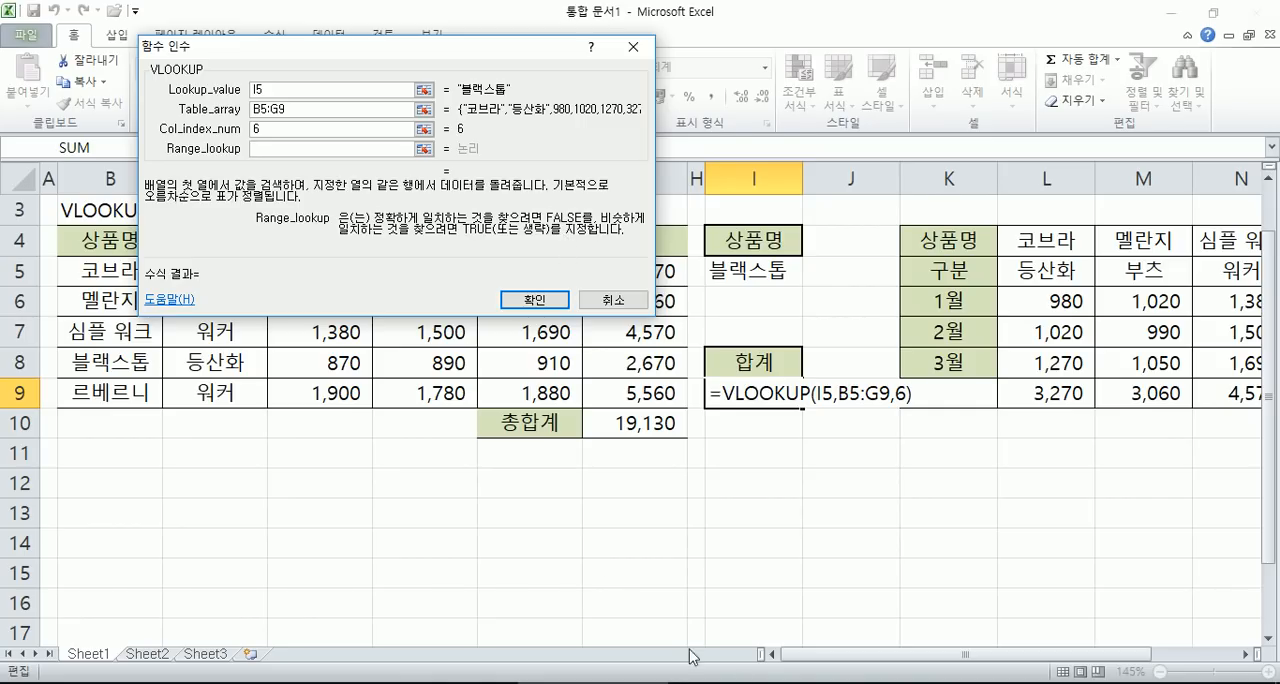
left_click(846, 683)
left_click_drag(949, 294, 1018, 294)
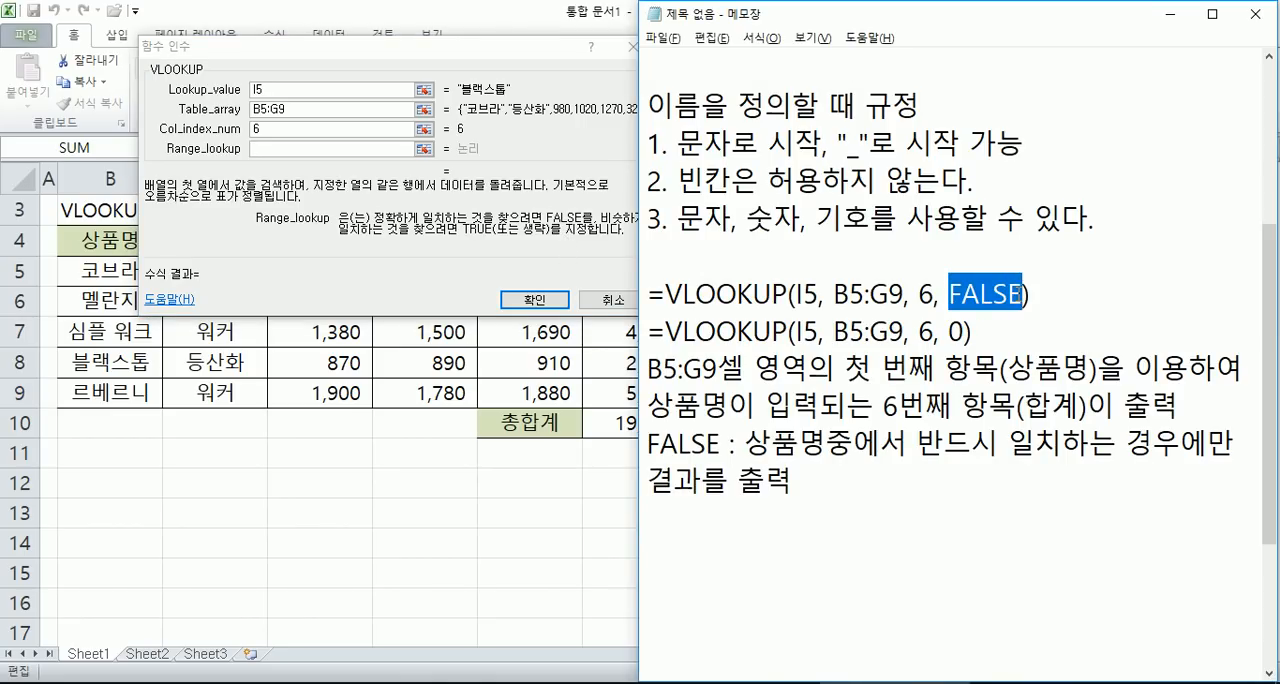
left_click_drag(948, 331, 964, 331)
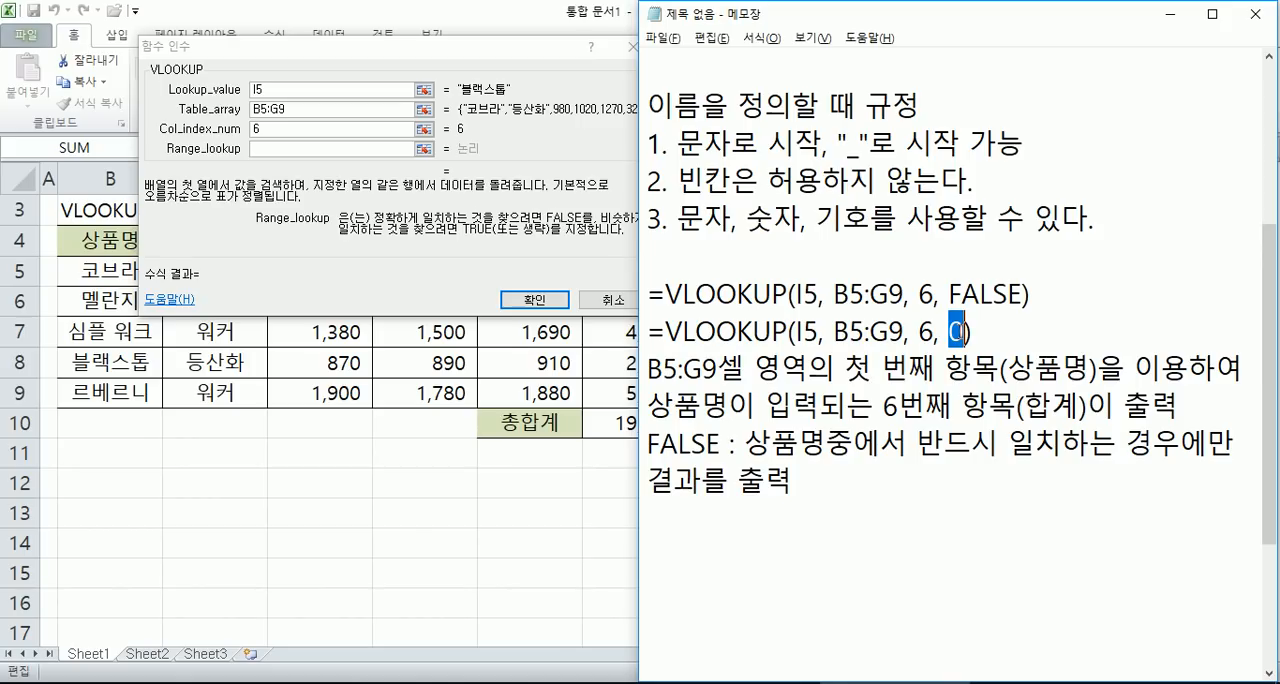
left_click(557, 228)
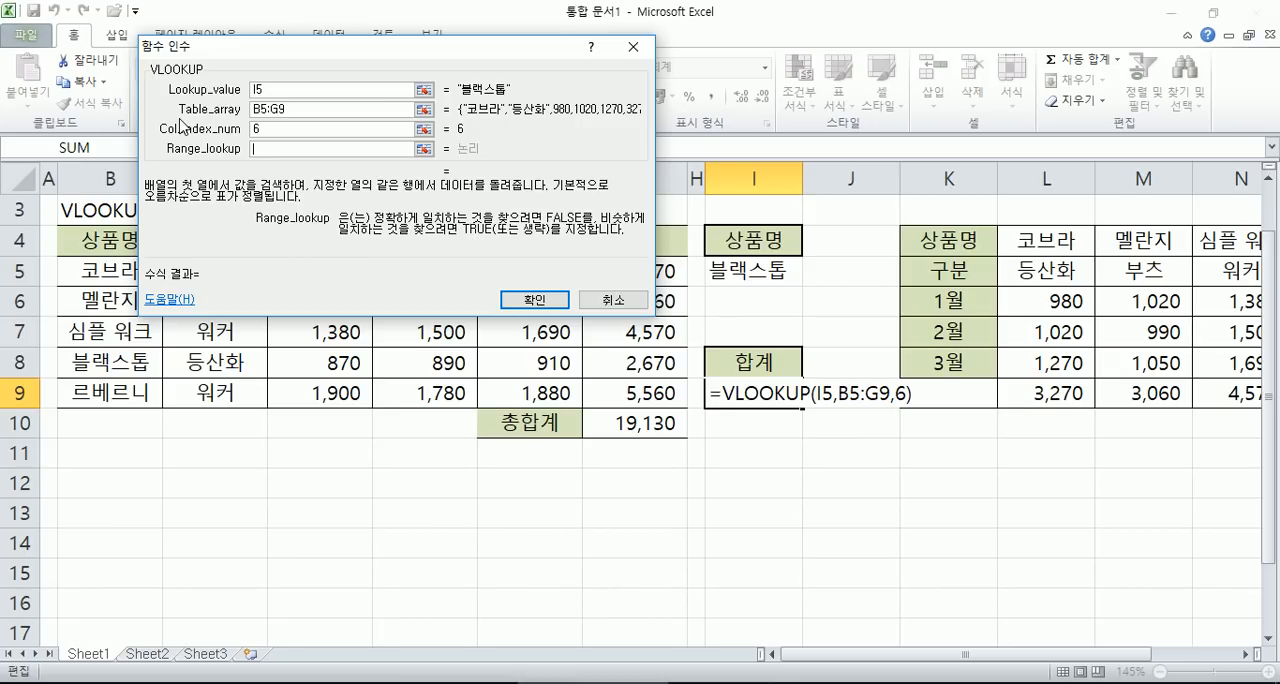
- Try Range_lookup as 0 and 1, settle on 0 for an exact match, and insert and review the VLOOKUP formula in I9
type("0")
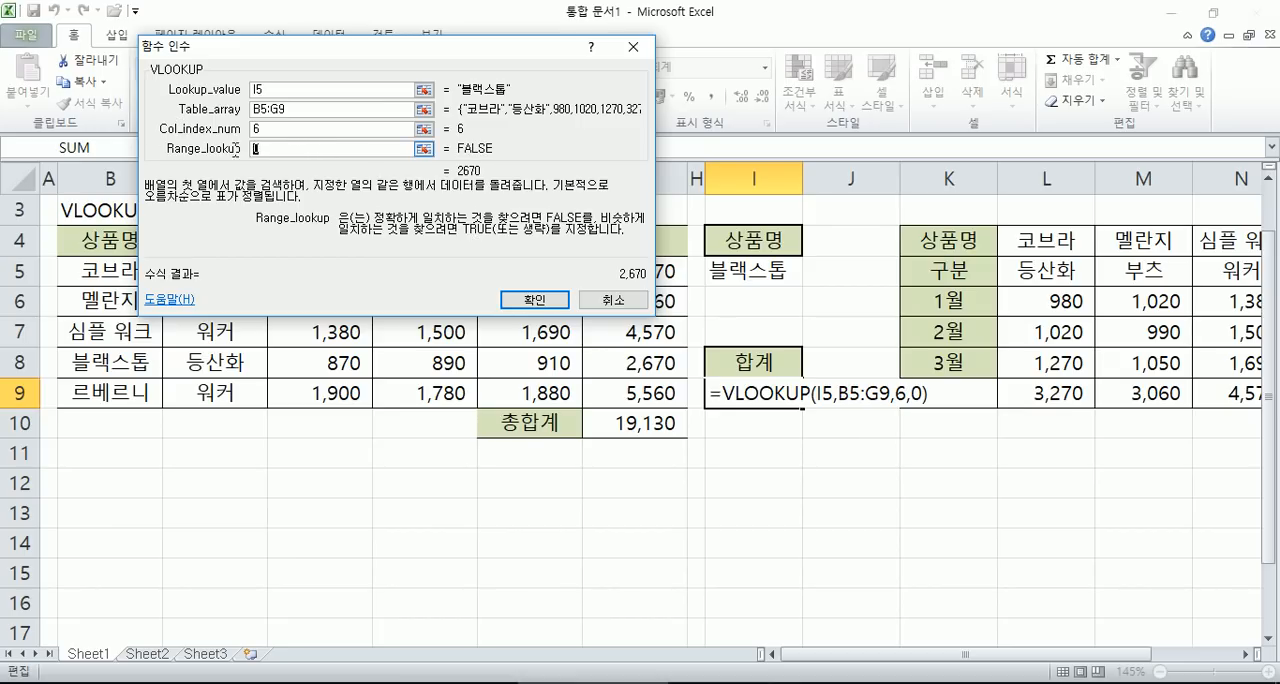
type("1")
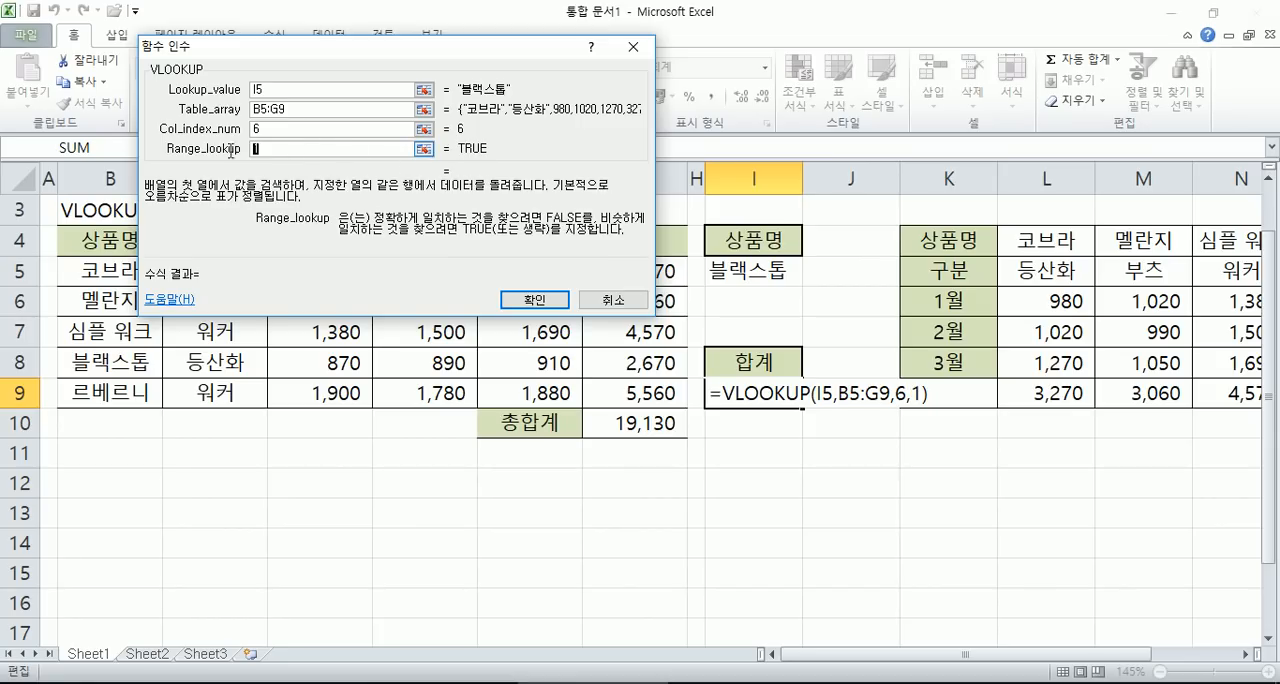
type("0")
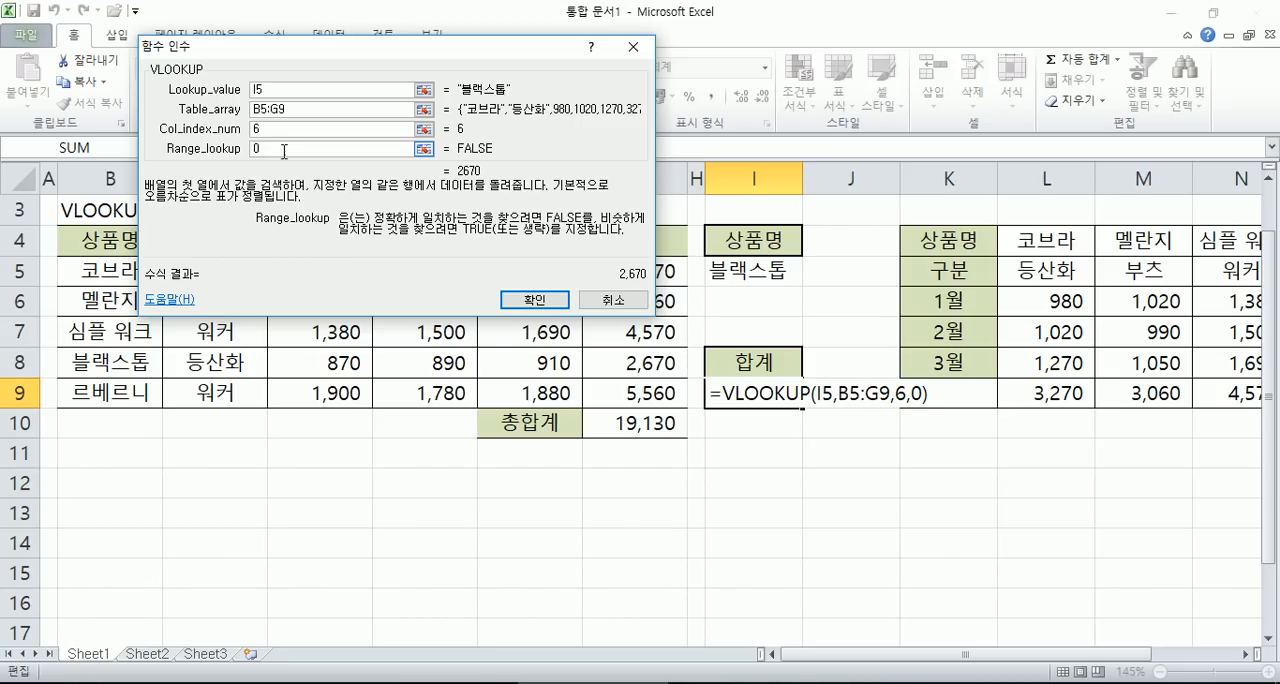
key("BackSpace")
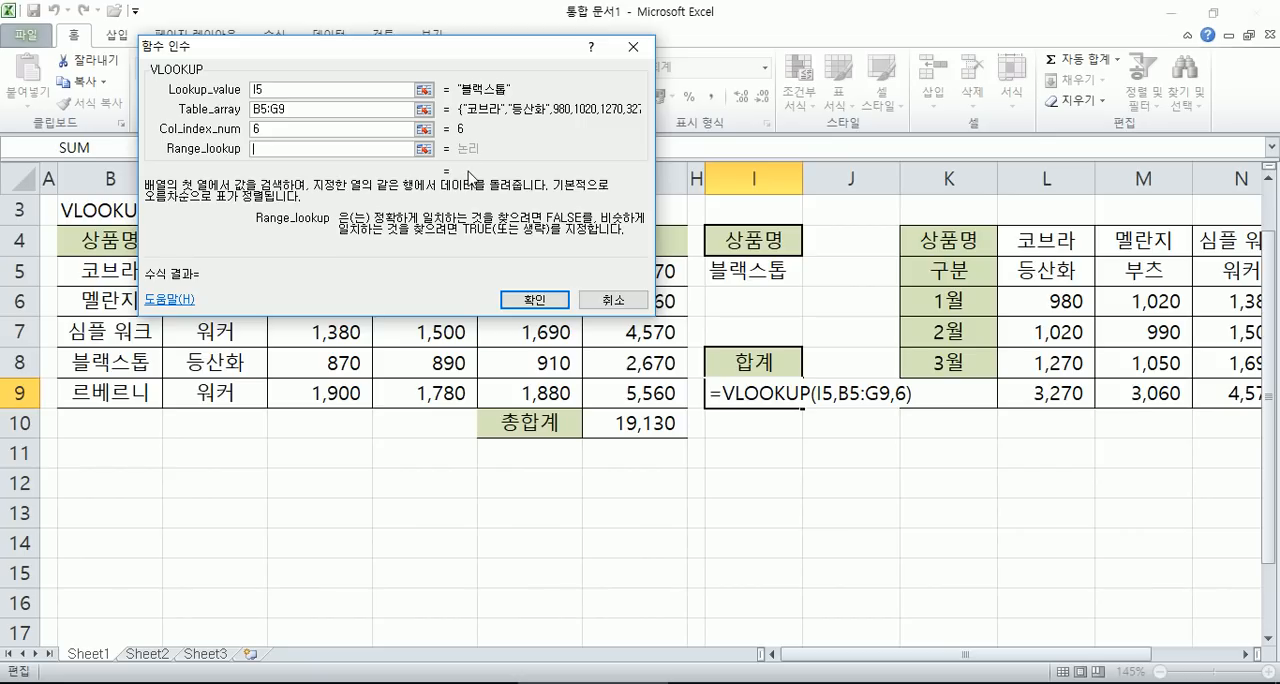
left_click(262, 147)
type("0")
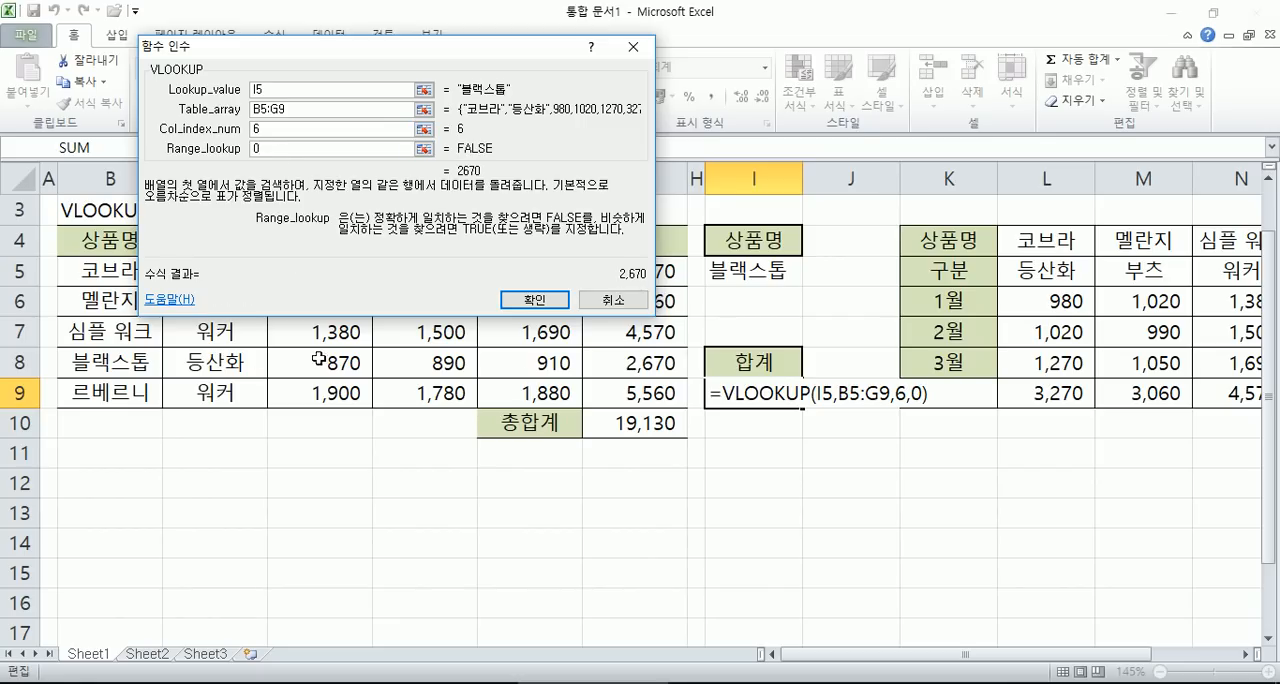
left_click(535, 300)
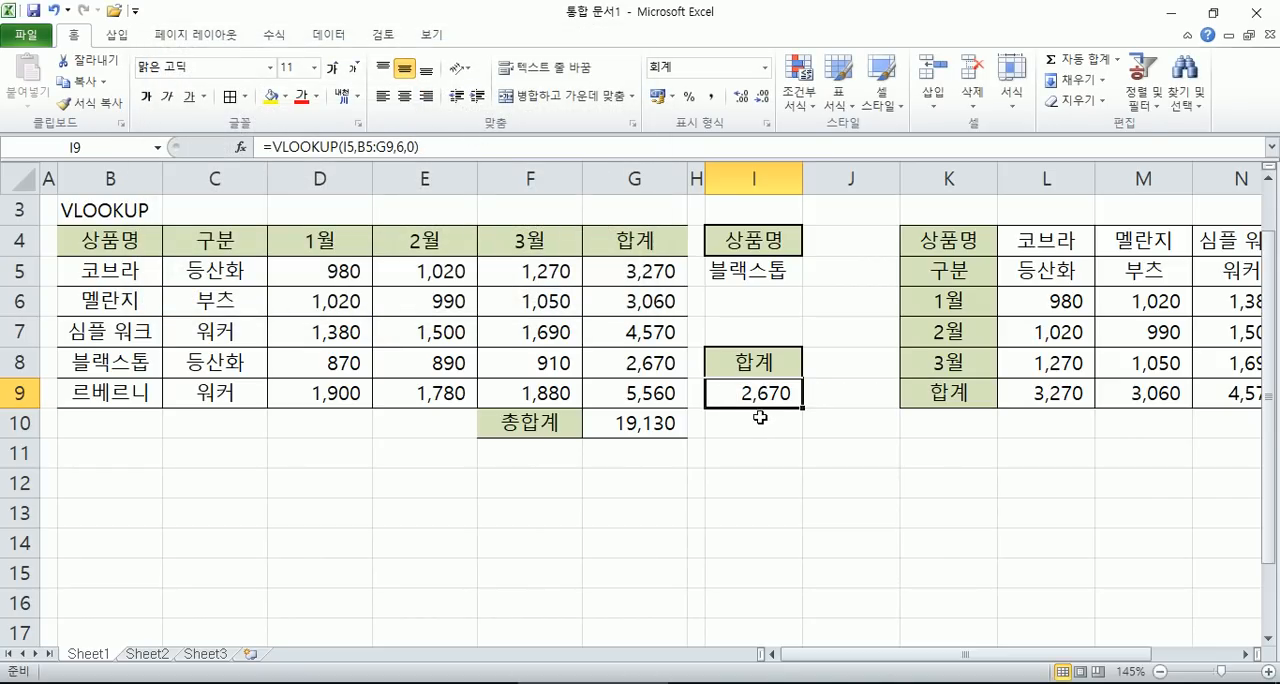
key("F2")
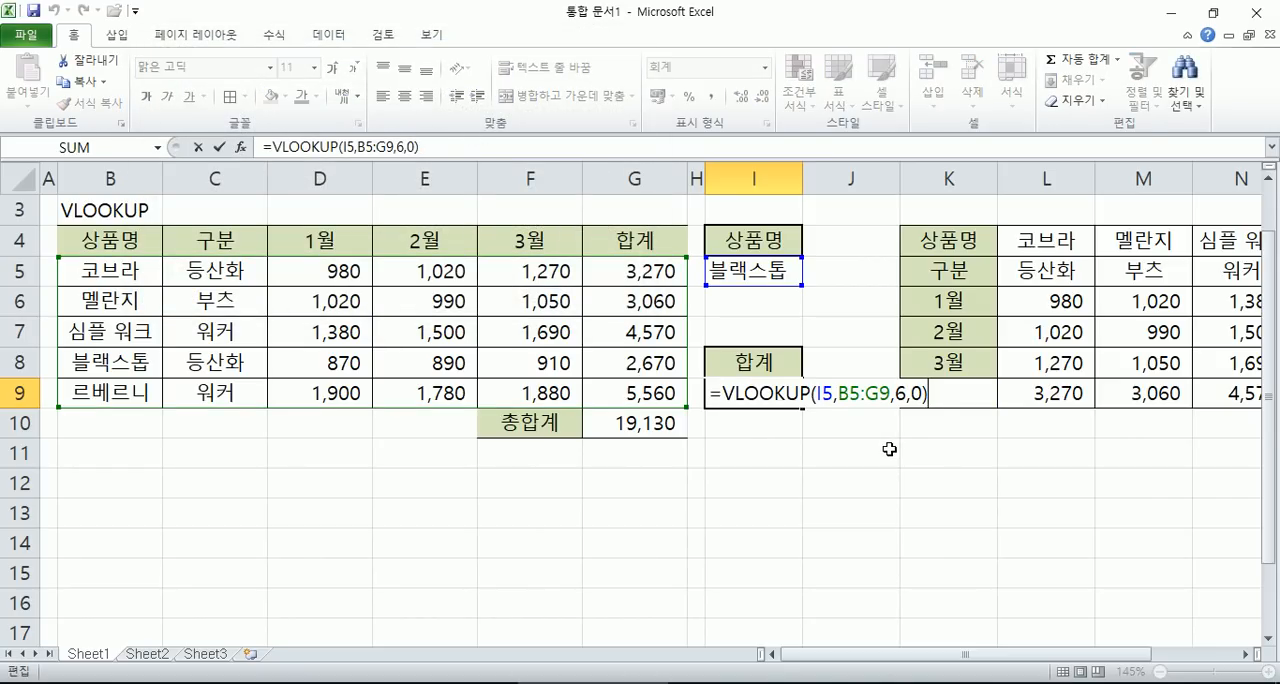
key("Escape")
- Test the lookup by choosing 코브라 and finally 멜란지 in I5, comparing I9 with the table's 합계 column each time
left_click(759, 272)
left_click(812, 276)
left_click(719, 292)
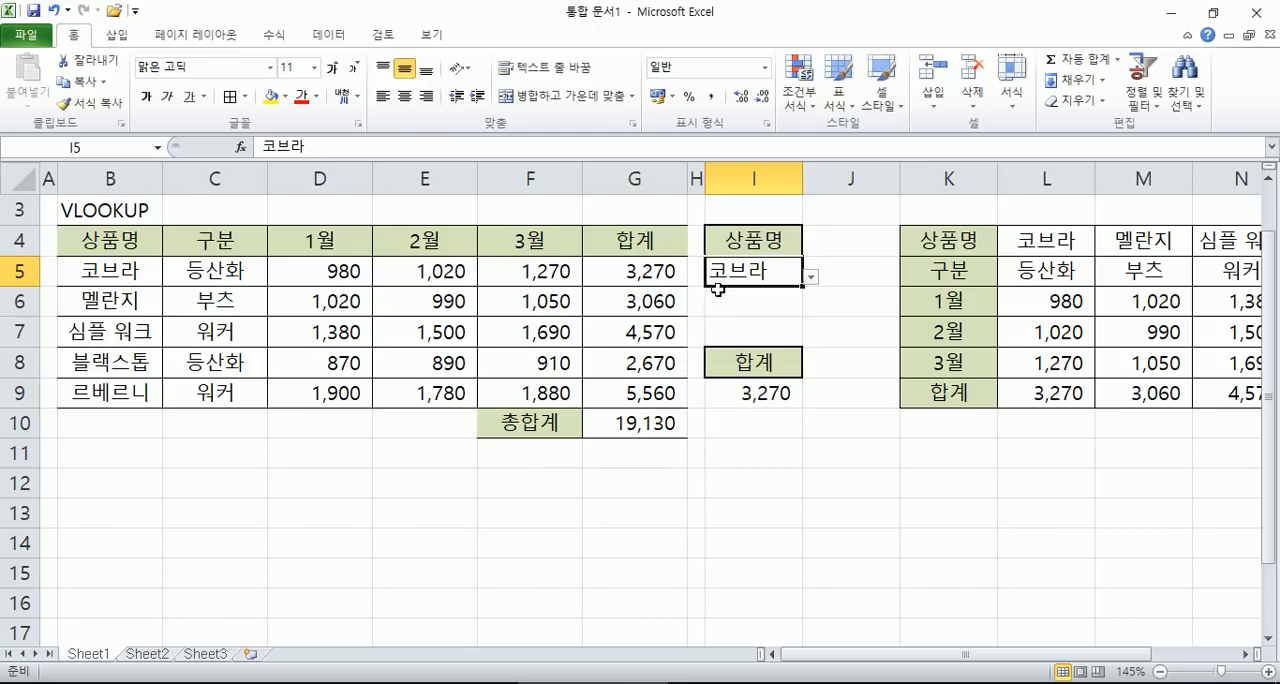
left_click(651, 265)
left_click(788, 272)
left_click(811, 277)
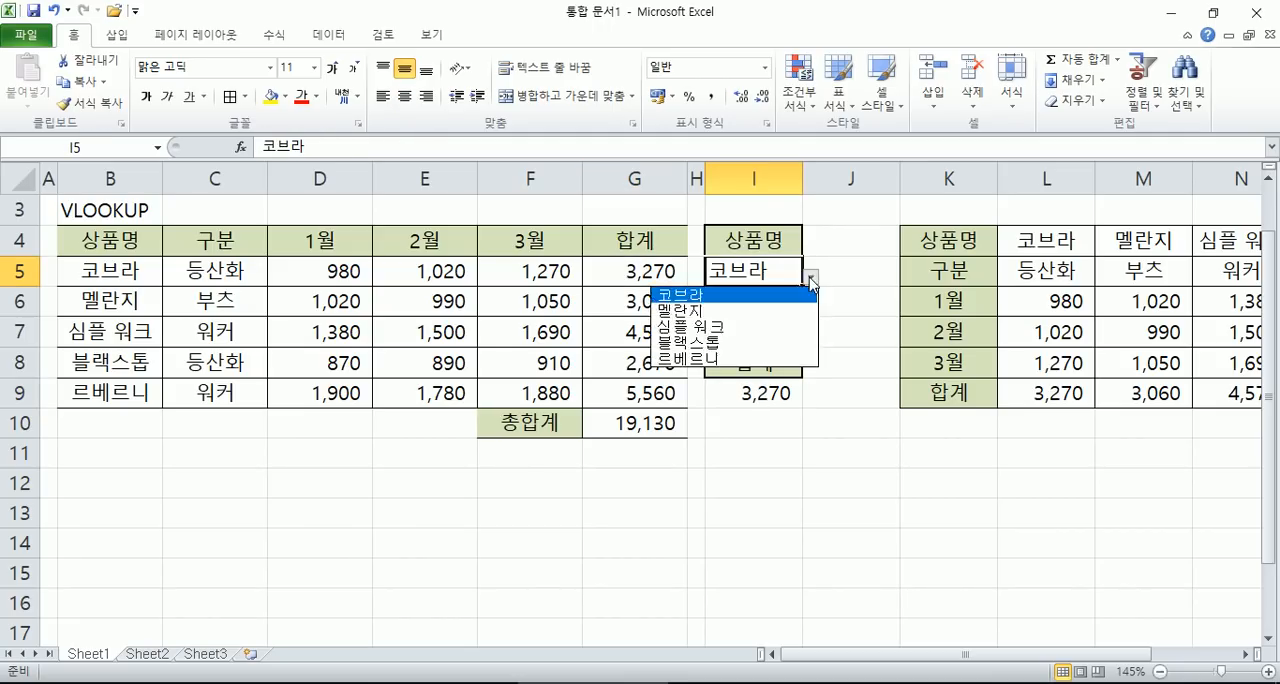
left_click(730, 309)
left_click(663, 302)
left_click(763, 396)
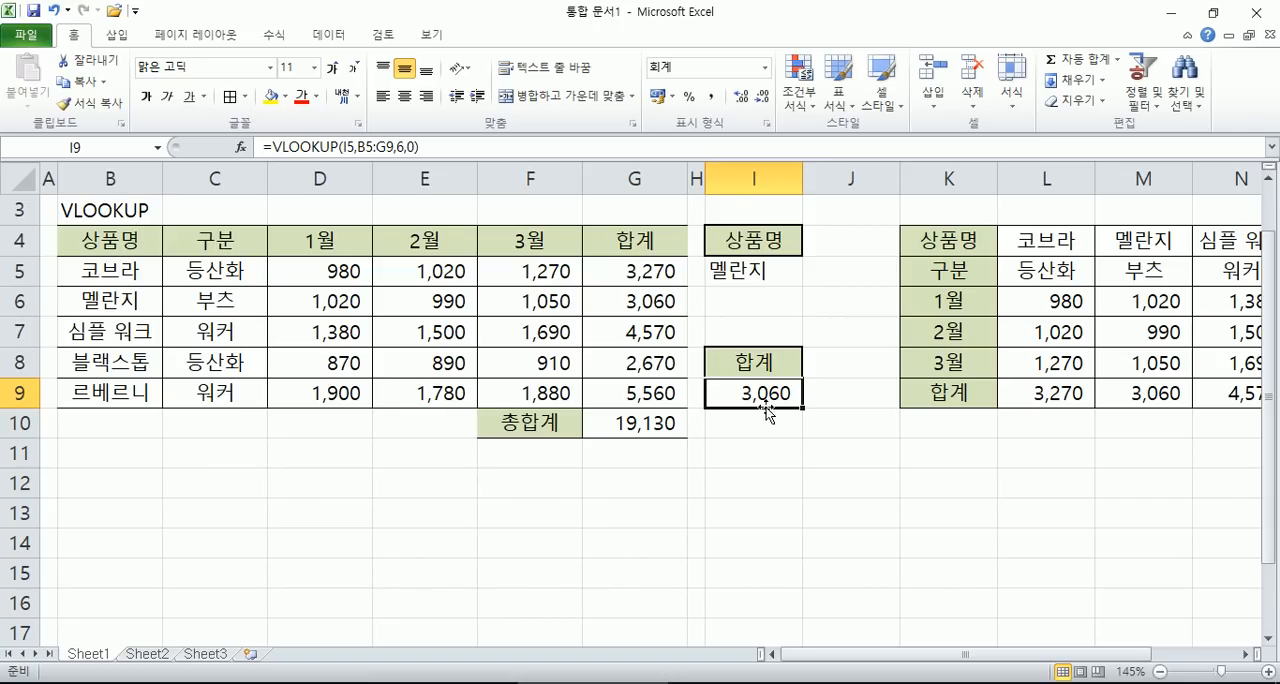
- Switch to the Notepad notes and review the VLOOKUP function name, the lookup cell I5 and the table range B5:G9
key("alt+Tab")
left_click_drag(668, 295, 787, 295)
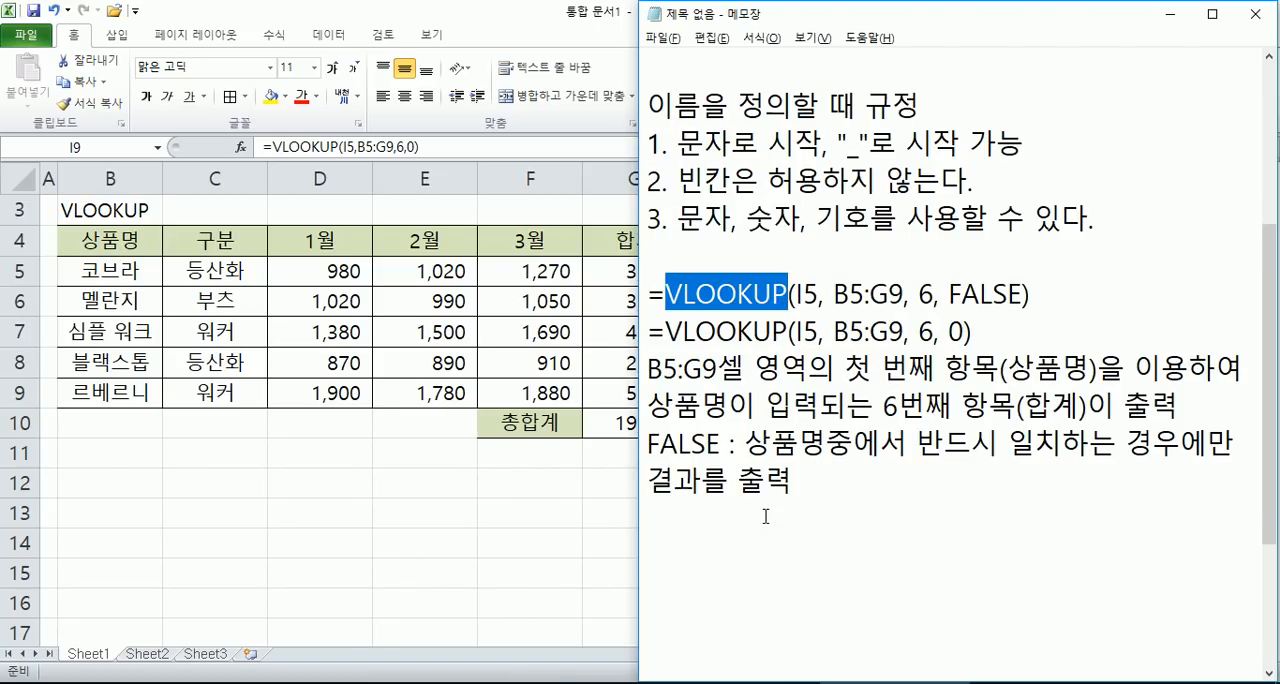
left_click(765, 512)
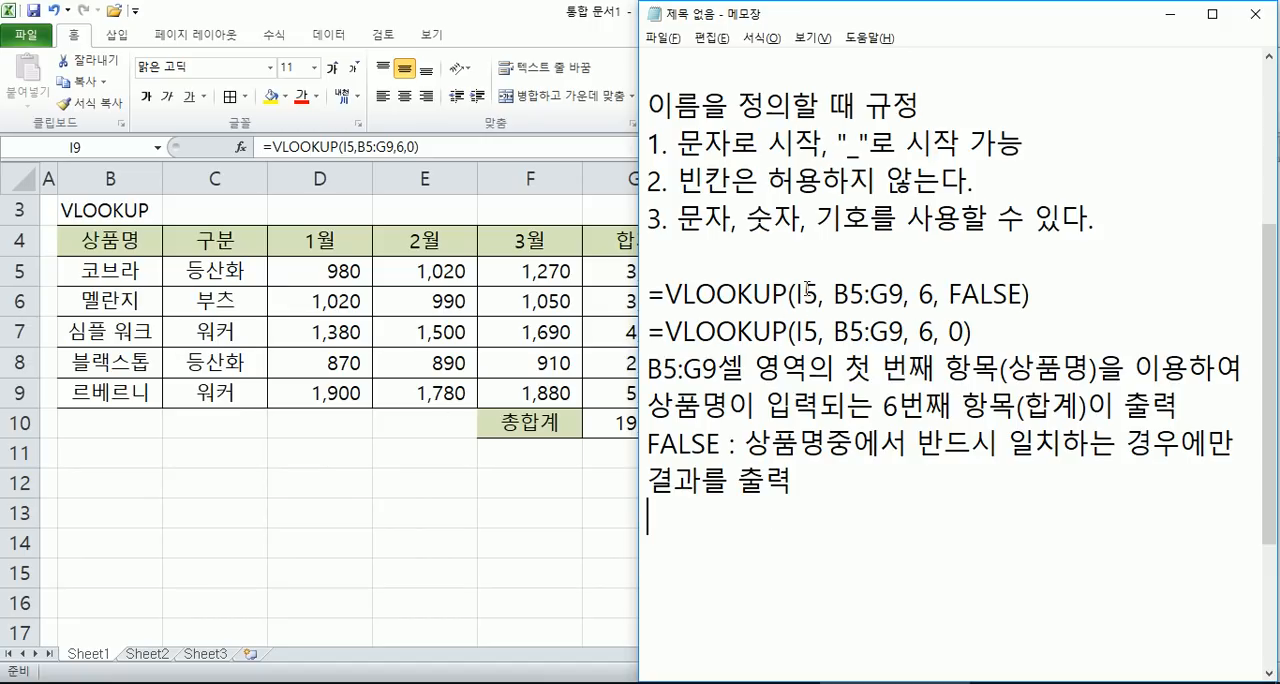
left_click_drag(796, 293, 819, 293)
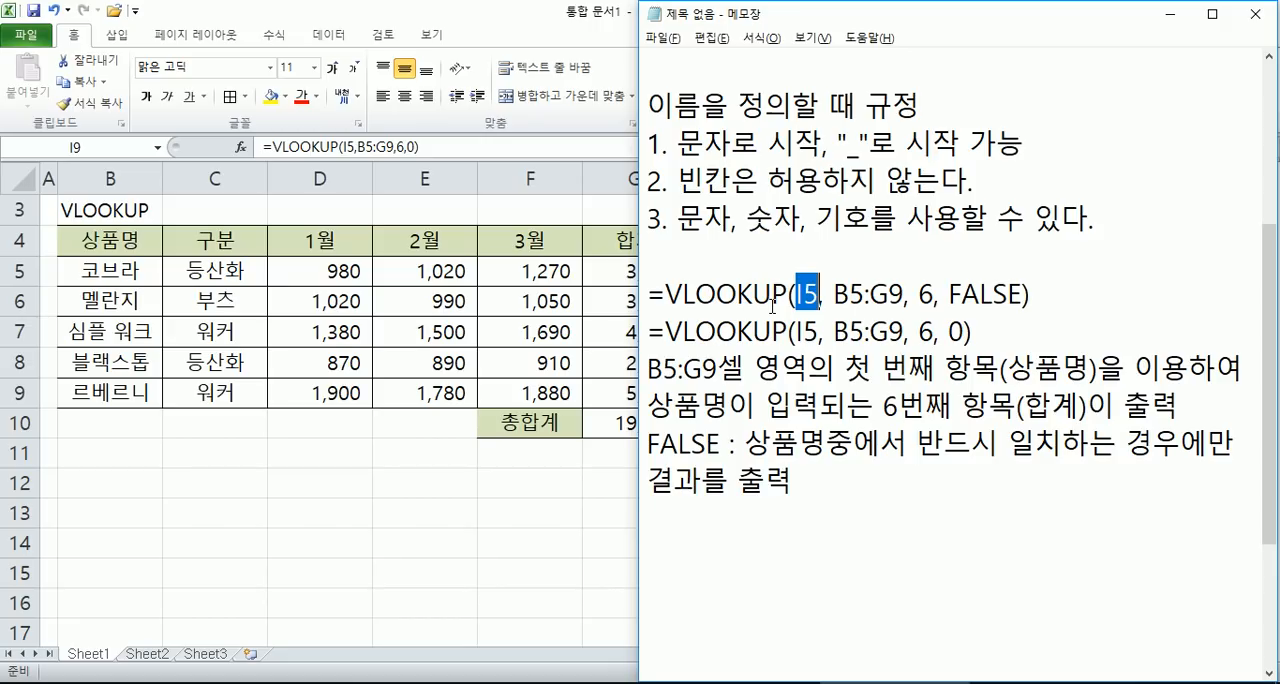
left_click_drag(797, 294, 905, 293)
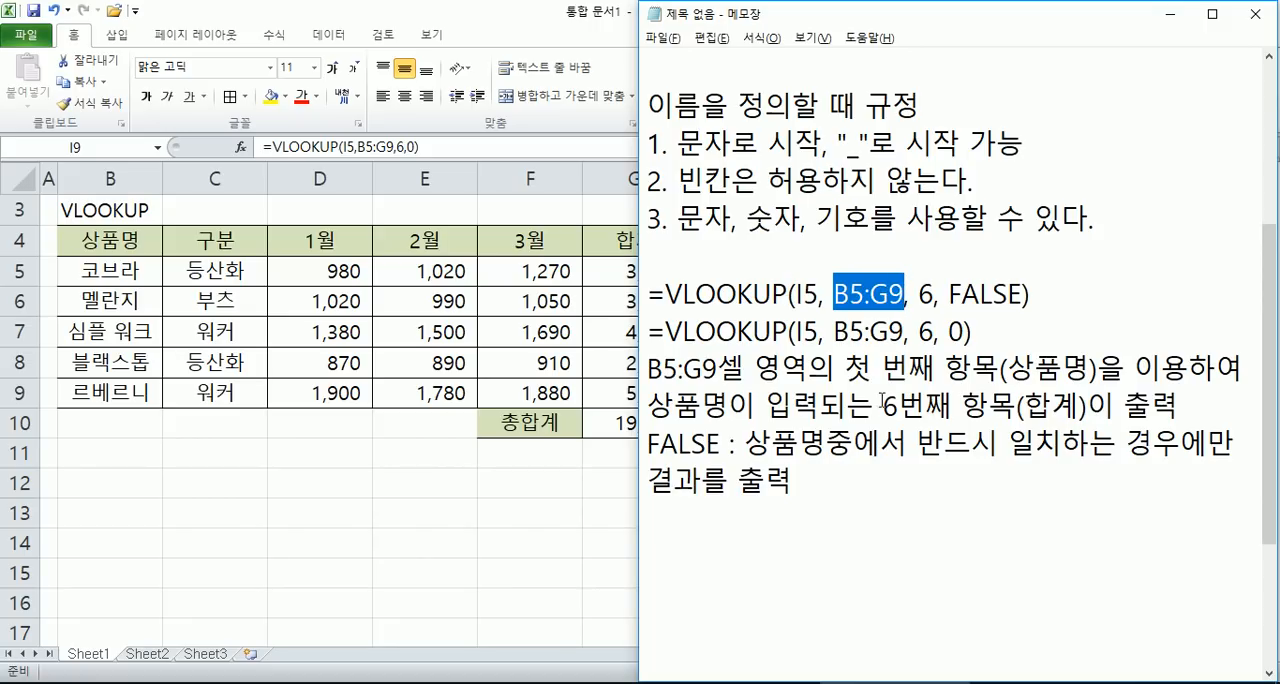
left_click(854, 441)
left_click(810, 548)
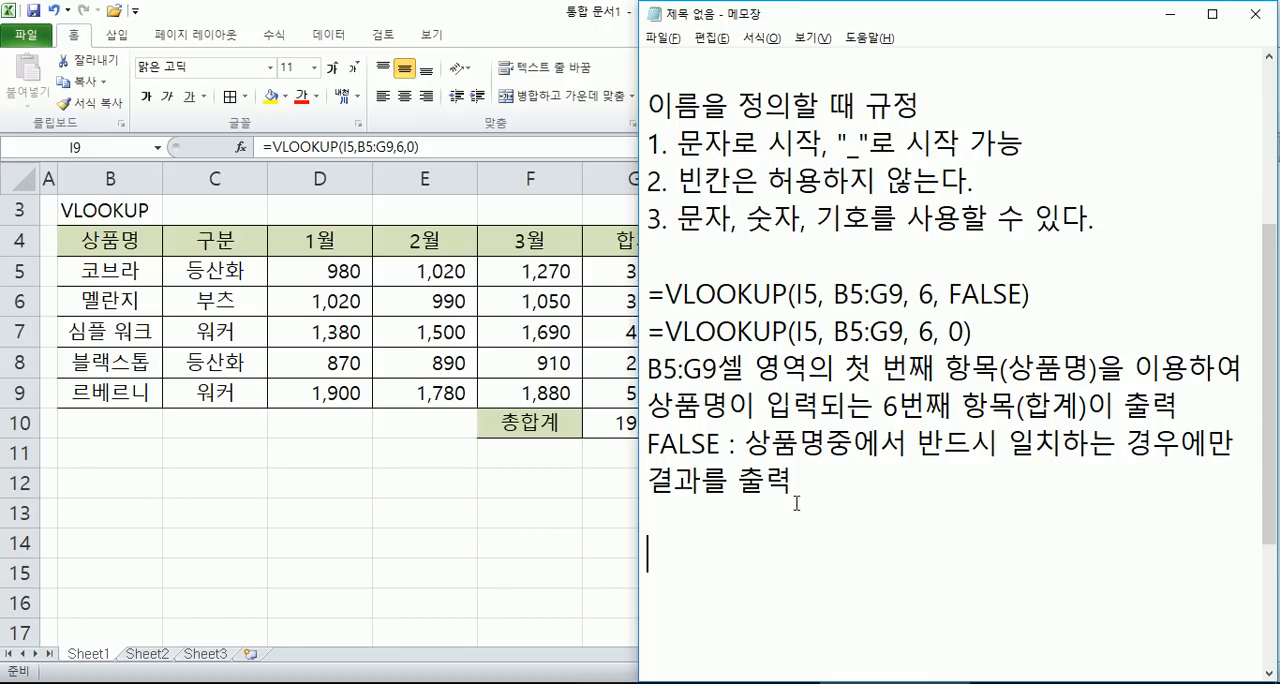
- Return to Excel, open the empty Sheet2, narrow column A and select B4 as the start of a new table
left_click(335, 508)
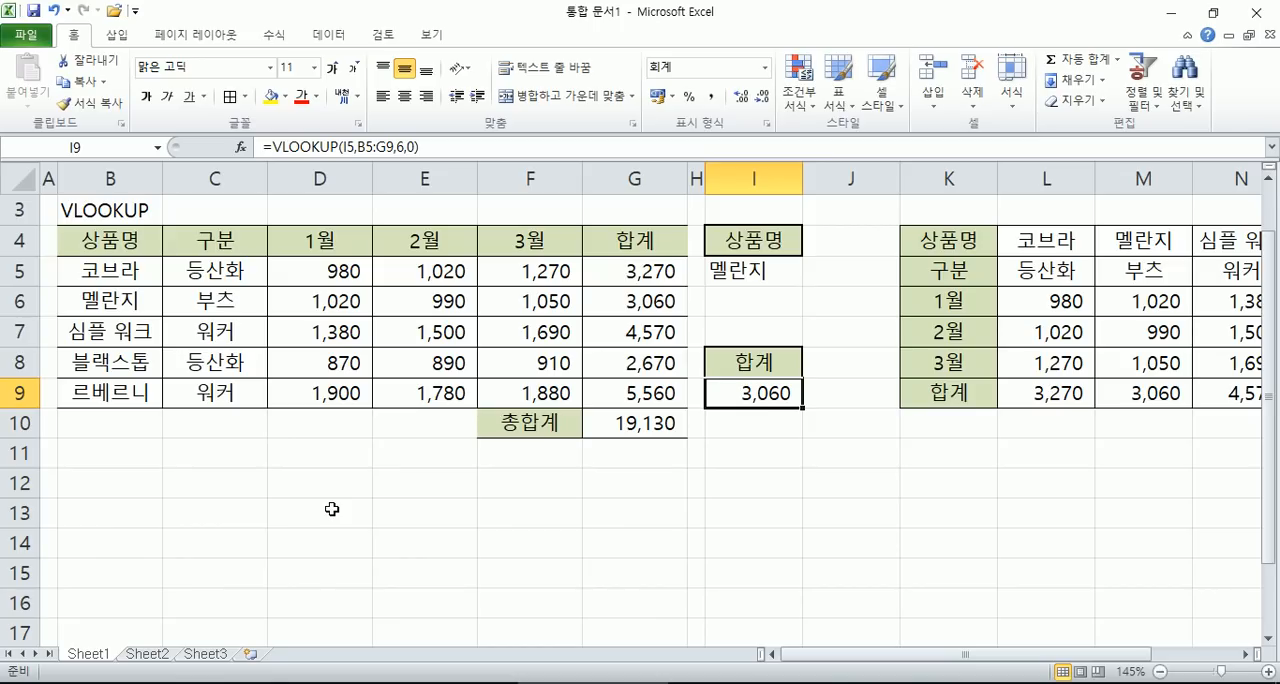
left_click(147, 654)
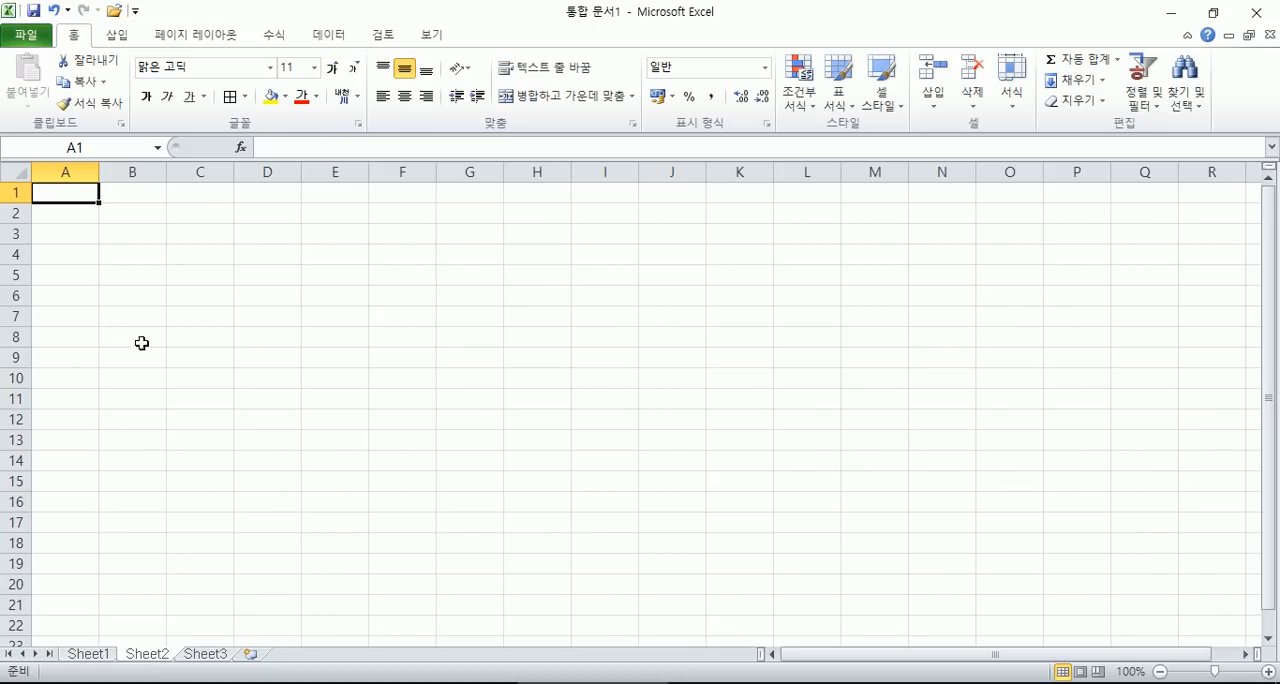
left_click_drag(99, 172, 45, 172)
scroll(98, 331, "up", 5)
left_click(142, 222)
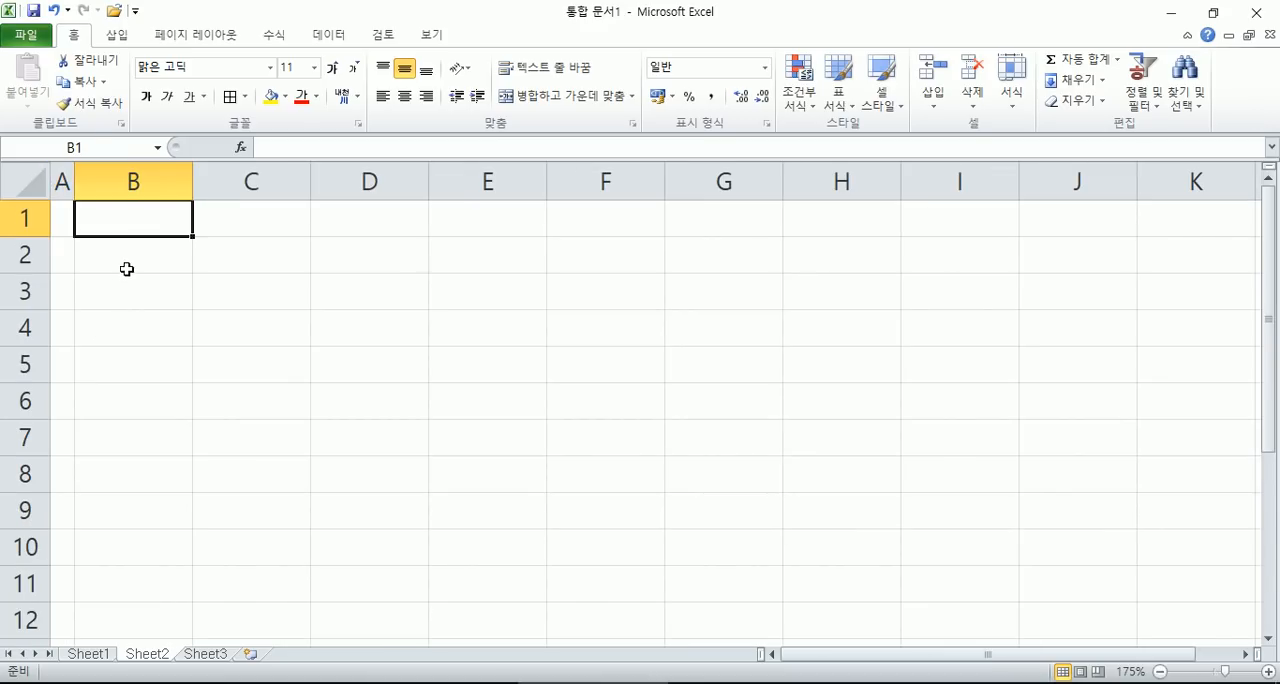
left_click(107, 333)
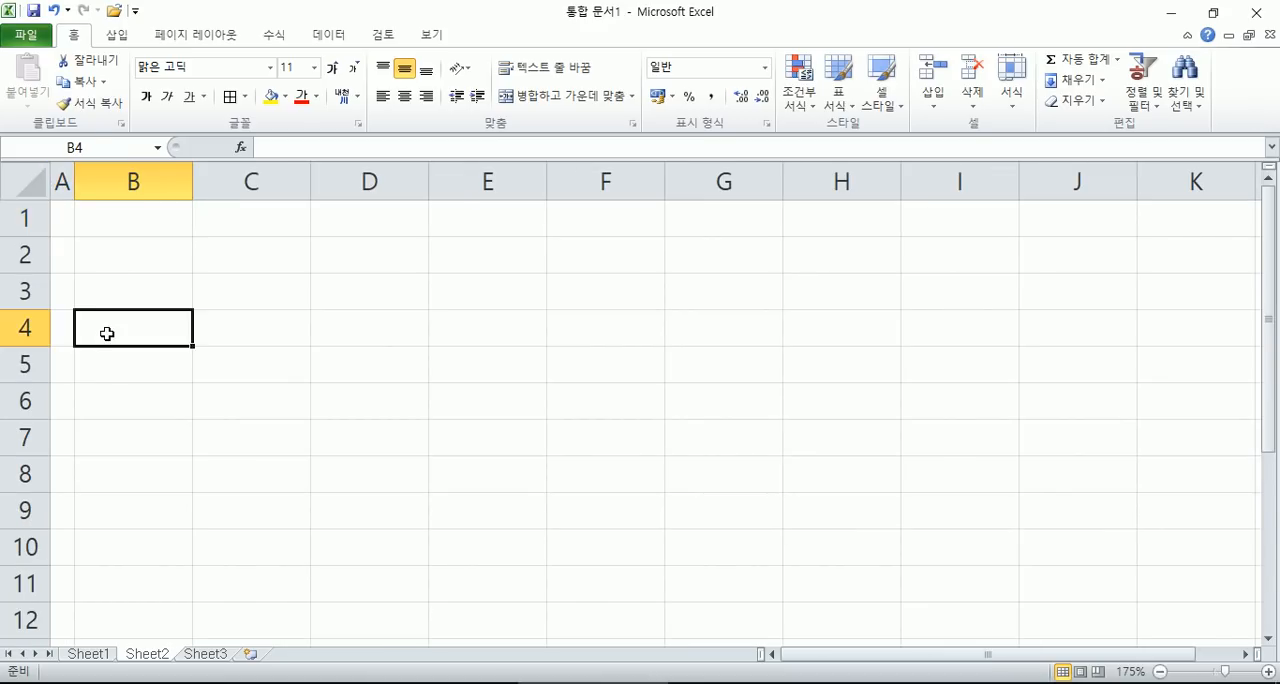
- Enter the heading 국가 in cell B4 of Sheet2
scroll(107, 333, "down", 1)
type("RNRRK")
key("Tab")
key("Left")
key("Hangul")
type("국가")
key("Tab")
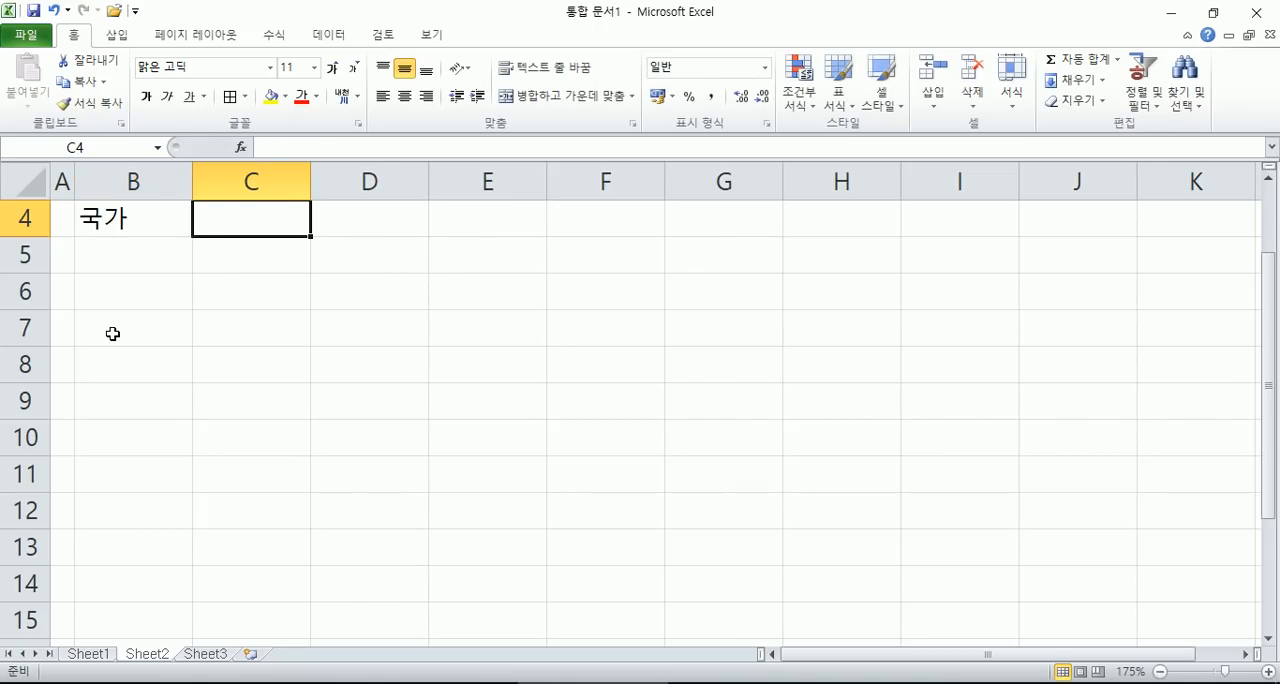
- Enter the product code BT2-12 as the heading in C4, correcting the input language
type("bt")
key("BackSpace")
key("BackSpace")
key("Hangul")
type("ㅠㅅ")
key("BackSpace")
key("BackSpace")
key("Tab")
key("Hangul")
type("B")
key("BackSpace")
key("shift+Tab")
type("BT")
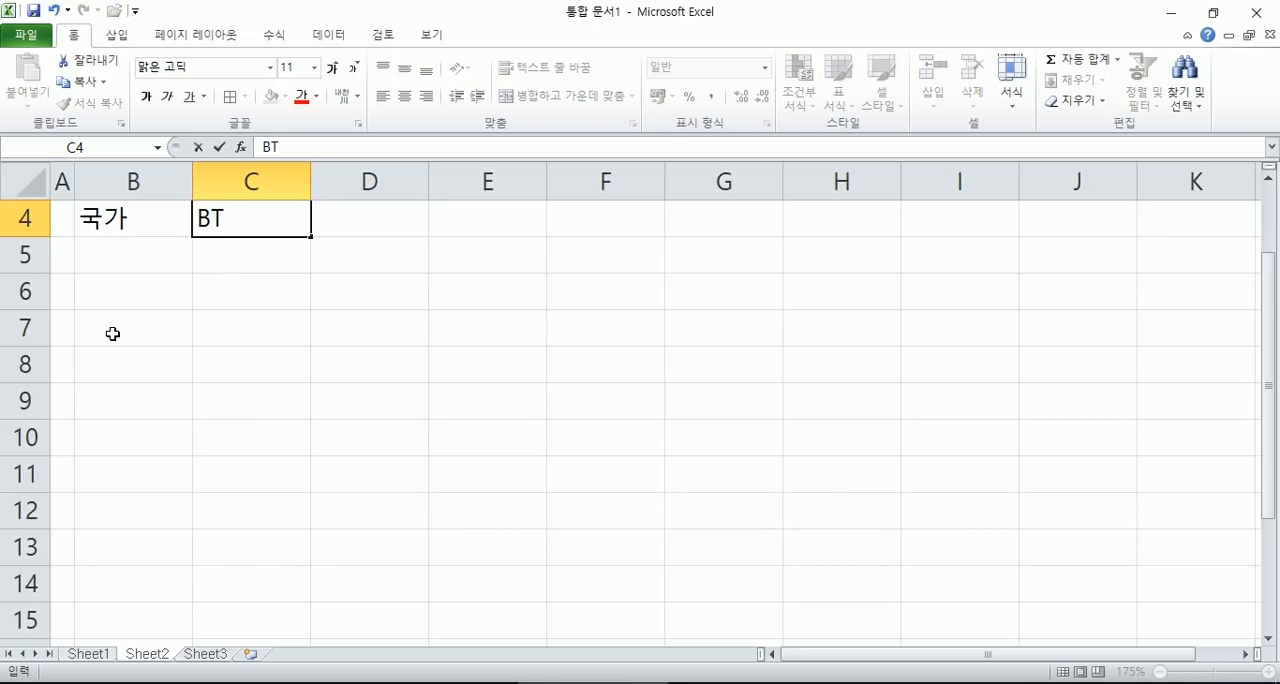
type("2-12")
key("Tab")
- Complete the heading row with BT3-40 in D4, MP2-55 in E4 and 평균 in F4, and return to B5
type("BT3-40")
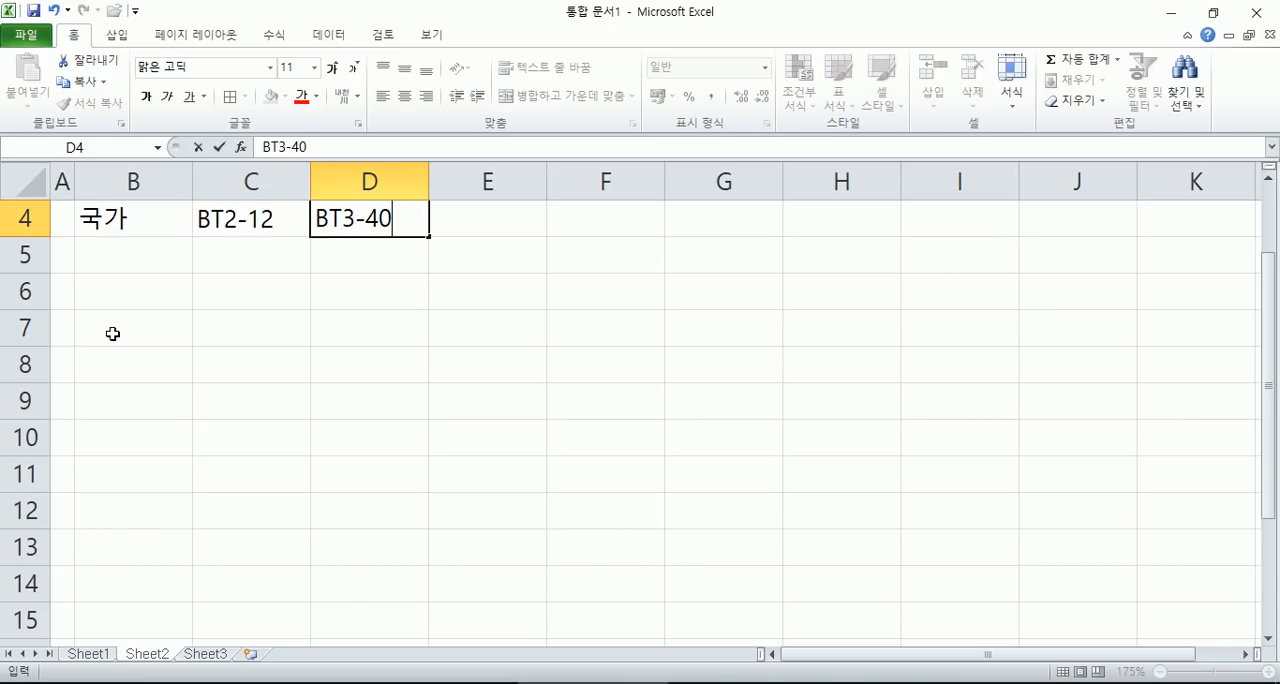
key("Tab")
type("MP")
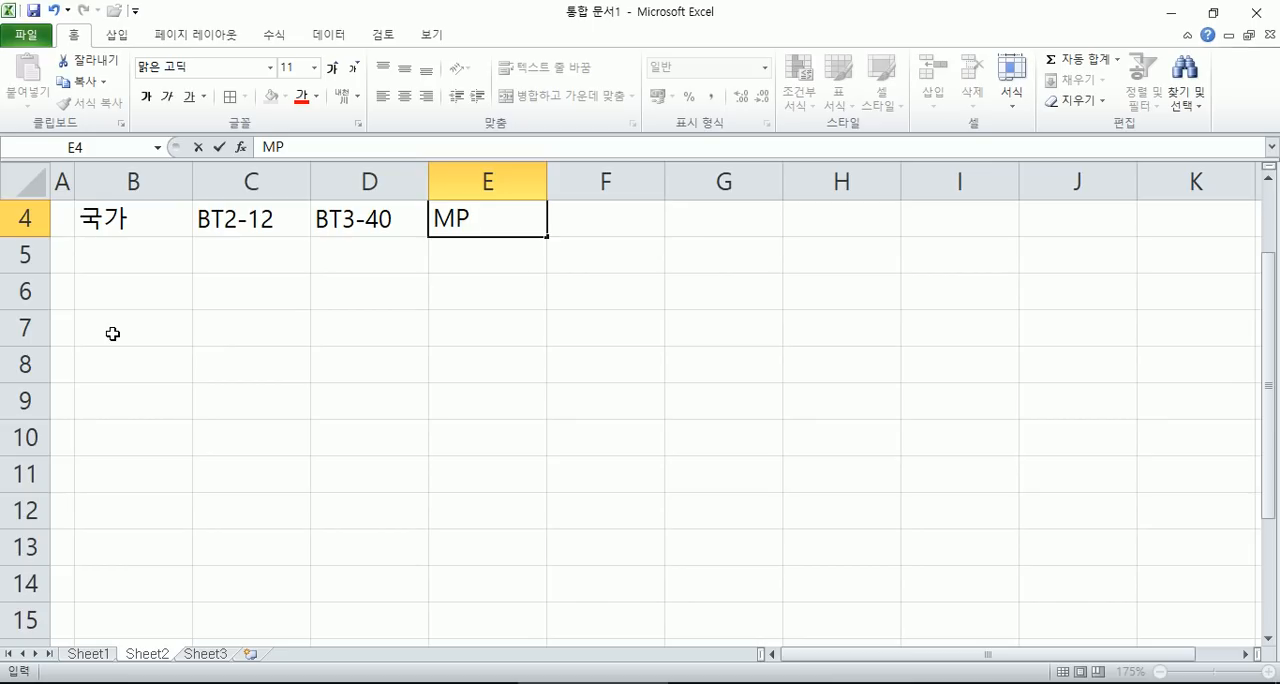
type("32")
key("BackSpace")
key("BackSpace")
type("2-55")
key("Tab")
type("평균")
key("Return")
key("Left")
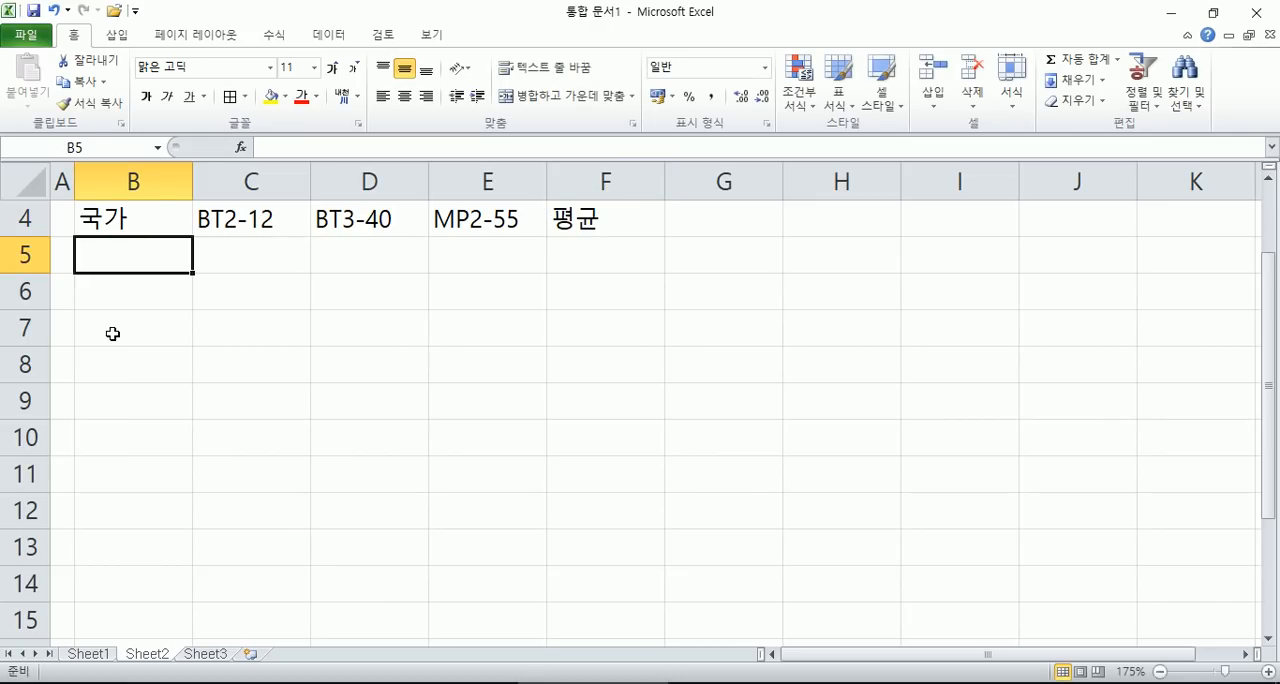
- List the countries 미국, 일본, 중국, 독일 and 영국 in cells B5:B9
type("미구")
key("Escape")
type("미국")
key("Return")
type("일본")
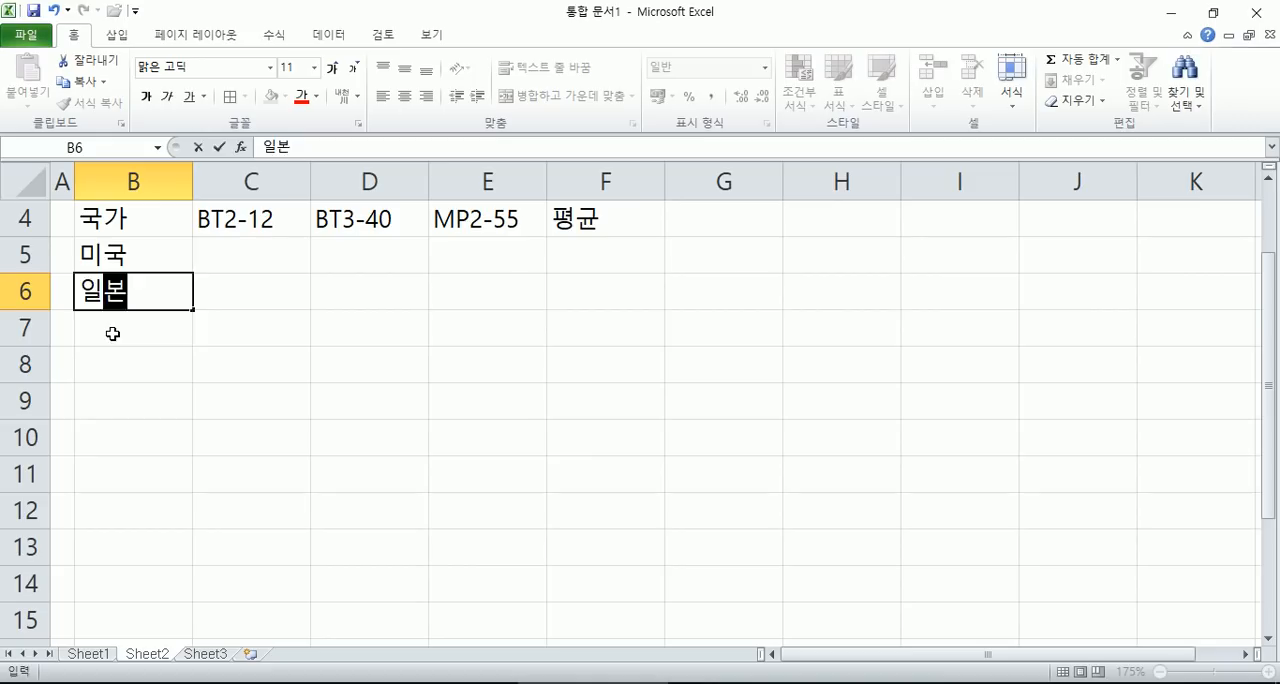
key("Return")
type("ㅈ중국")
key("Return")
type("독일")
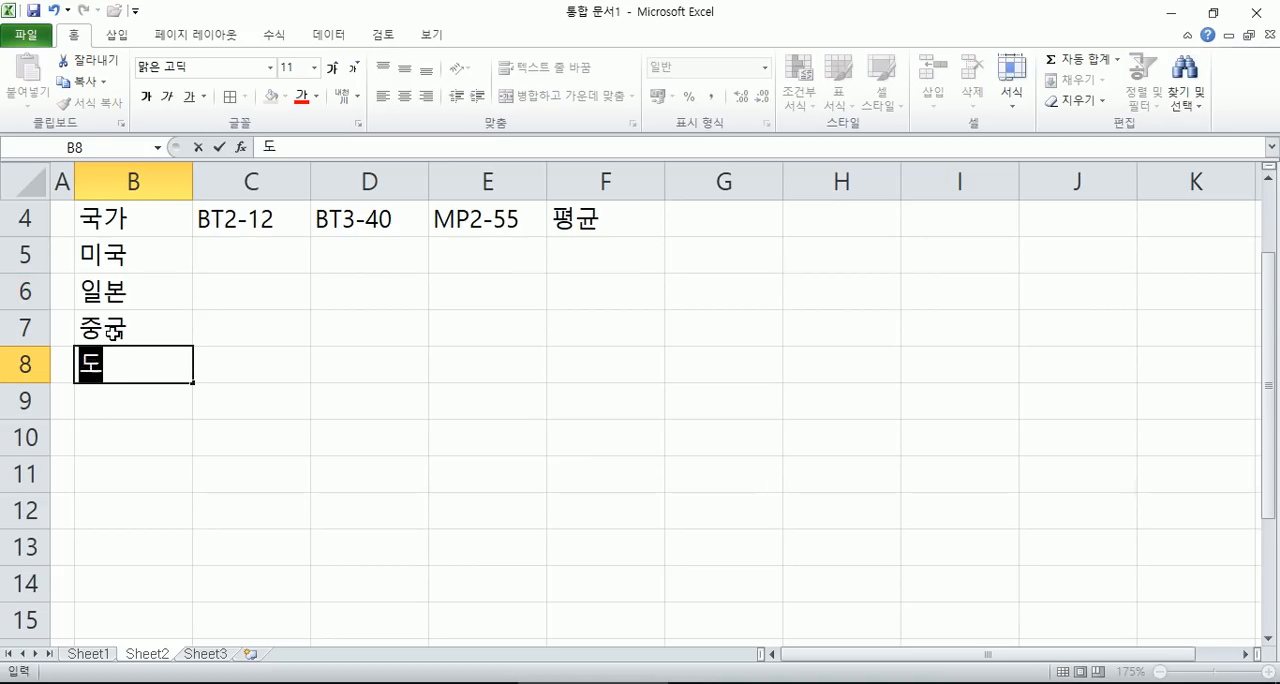
key("Return")
type("ㅇ영국")
key("Return")
- Enter the row label 합계 in cell B10 below the countries
type("합ㄱ")
type("계")
key("Tab")
- Select C5:E9 and fill the BT2-12 column with 80, 70, 90, 95 and 70
key("Up")
key("Up")
key("Up")
key("Up")
key("Up")
key("shift+Right")
key("shift+Right")
key("shift+Down")
key("shift+Down")
key("shift+Down")
key("shift+Down")
type("80")
key("Return")
type("70")
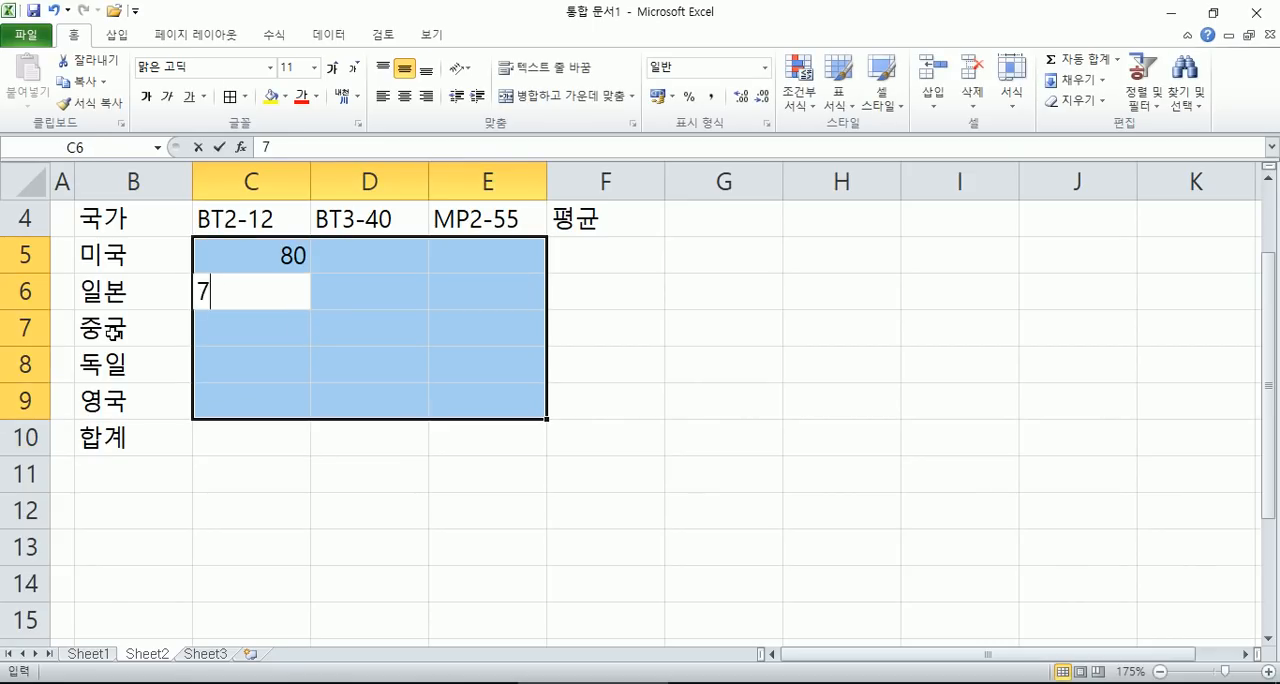
key("Return")
type("90")
key("Return")
type("89")
key("BackSpace")
key("BackSpace")
type("95")
key("Return")
type("70")
key("Return")
- Fill the BT3-40 column in D5:D9 with 95, 95, 75, 100 and 65
type("95")
key("Return")
type("95")
key("Return")
type("75")
key("Return")
type("100")
key("Return")
type("65")
key("Return")
- Fill the MP2-55 column in E5:E9 with 95, 90, 75, 90 and 75
type("95")
key("Return")
type("90")
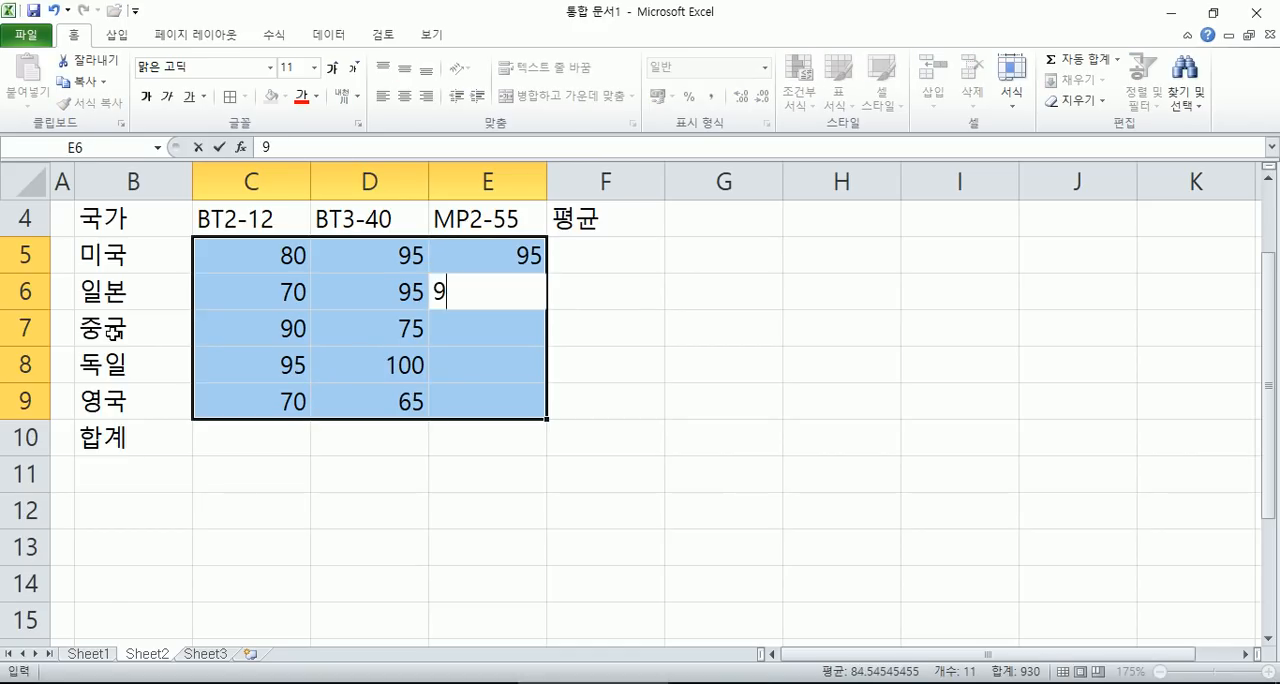
key("Return")
type("75")
key("Return")
type("90")
key("Return")
type("75")
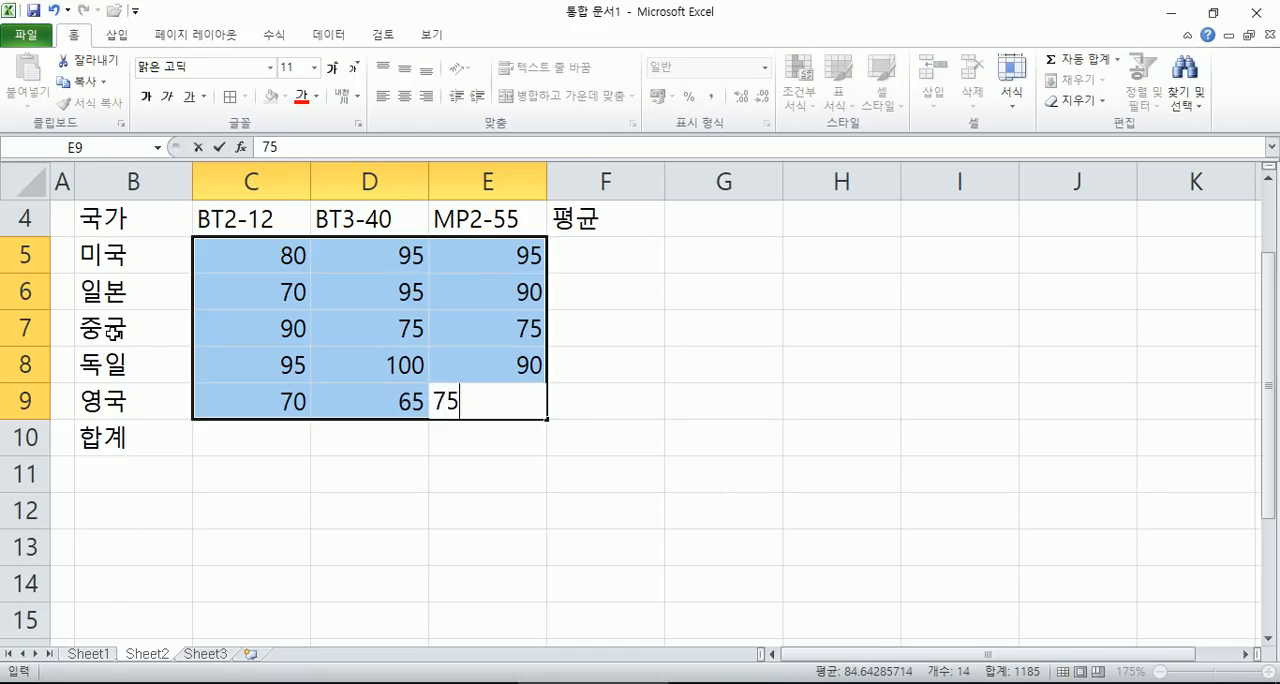
key("Return")
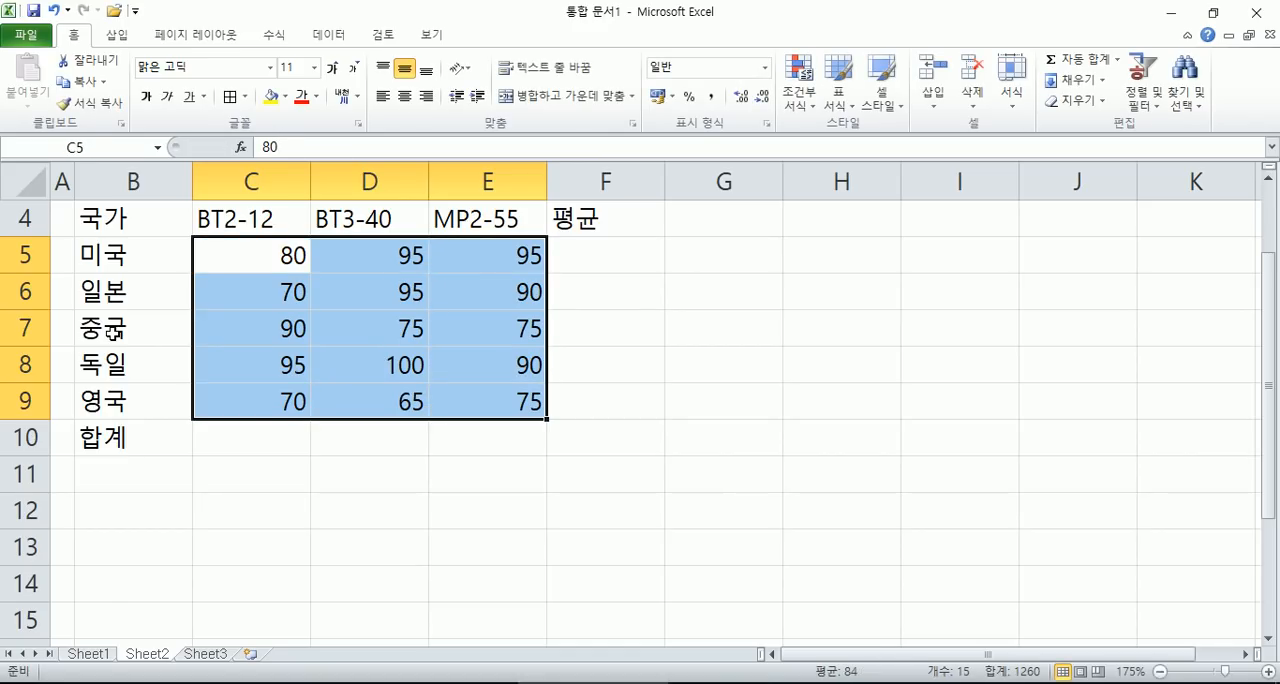
- Calculate each country's average in F5:F9 with the automatic average function
left_click(250, 255)
left_click_drag(250, 255, 594, 397)
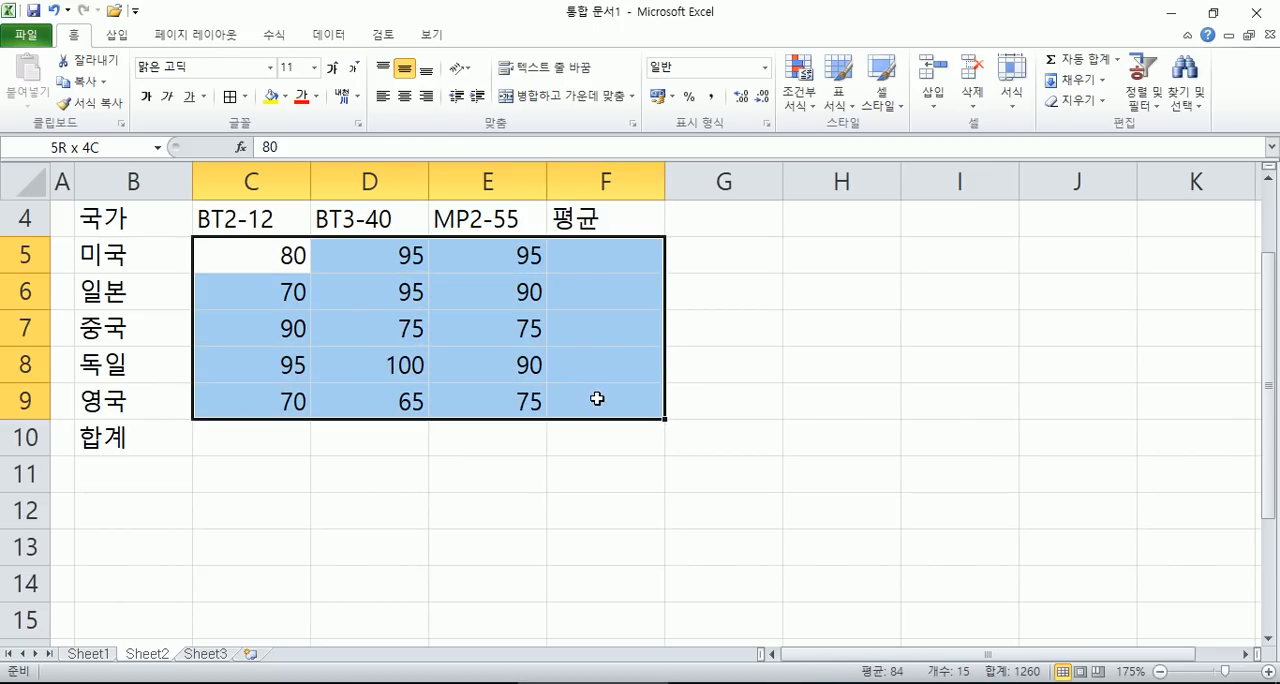
left_click(275, 34)
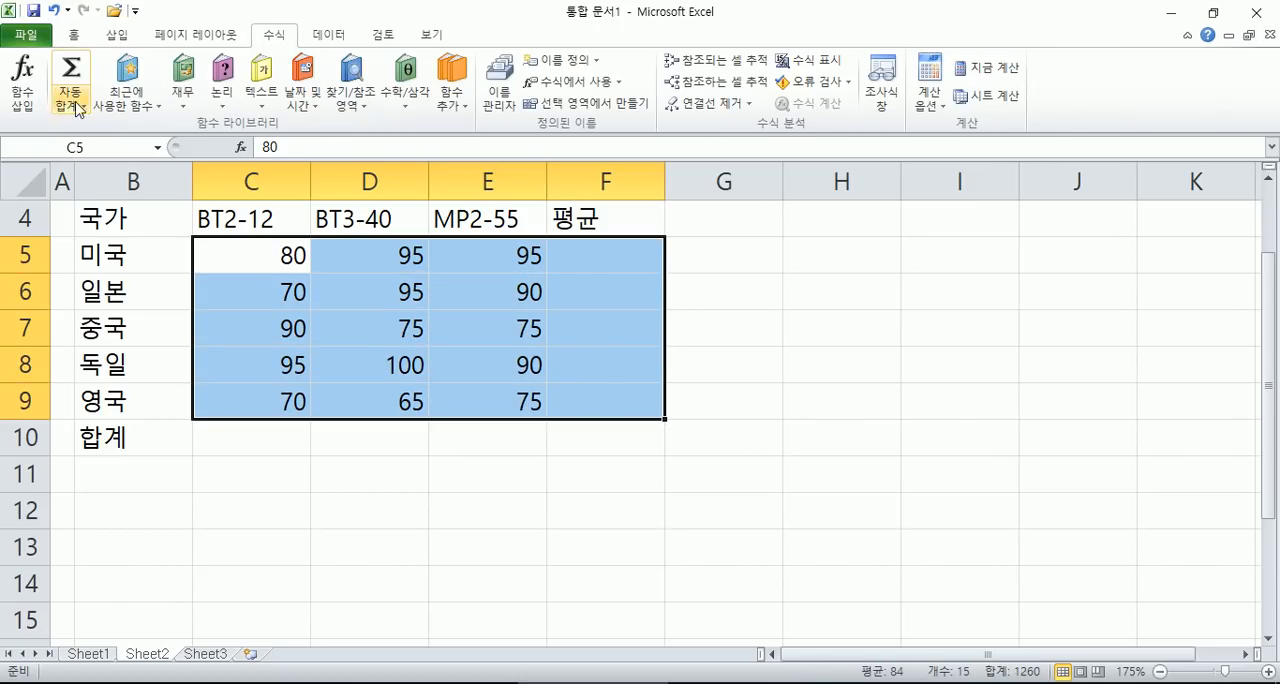
left_click(71, 100)
left_click(84, 147)
- Calculate the product totals in C10:E10 with AutoSum
left_click_drag(209, 253, 470, 439)
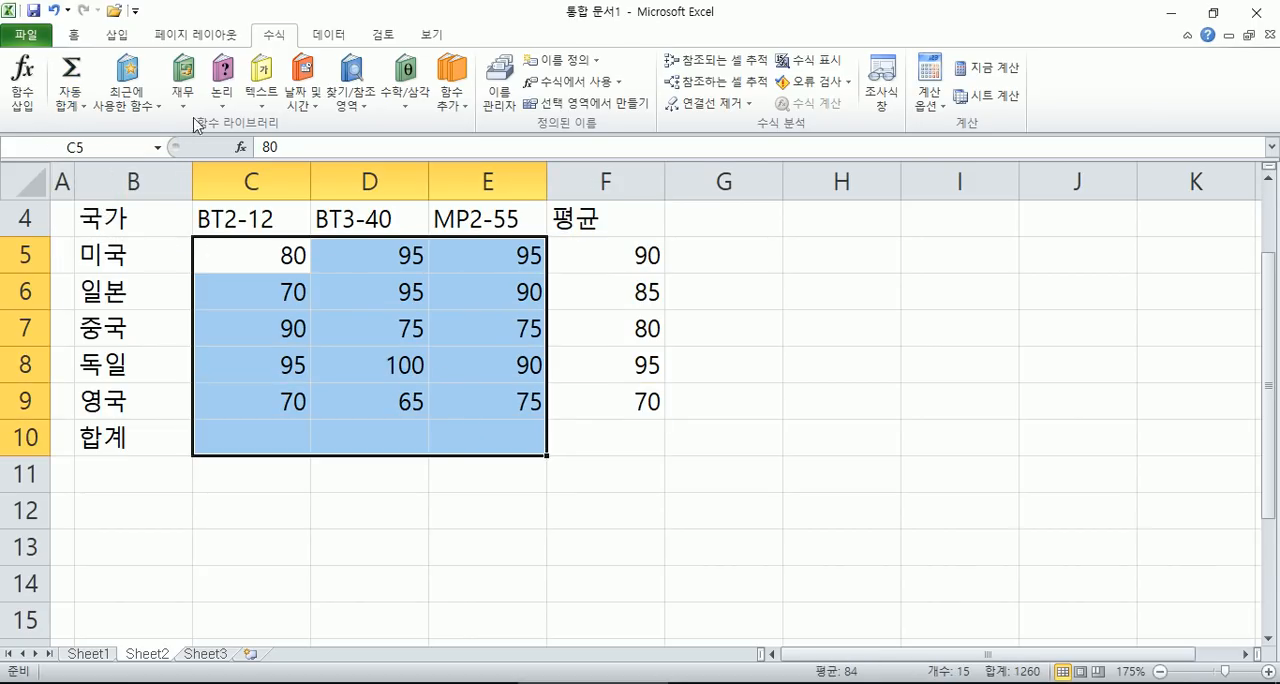
left_click(82, 104)
left_click(91, 127)
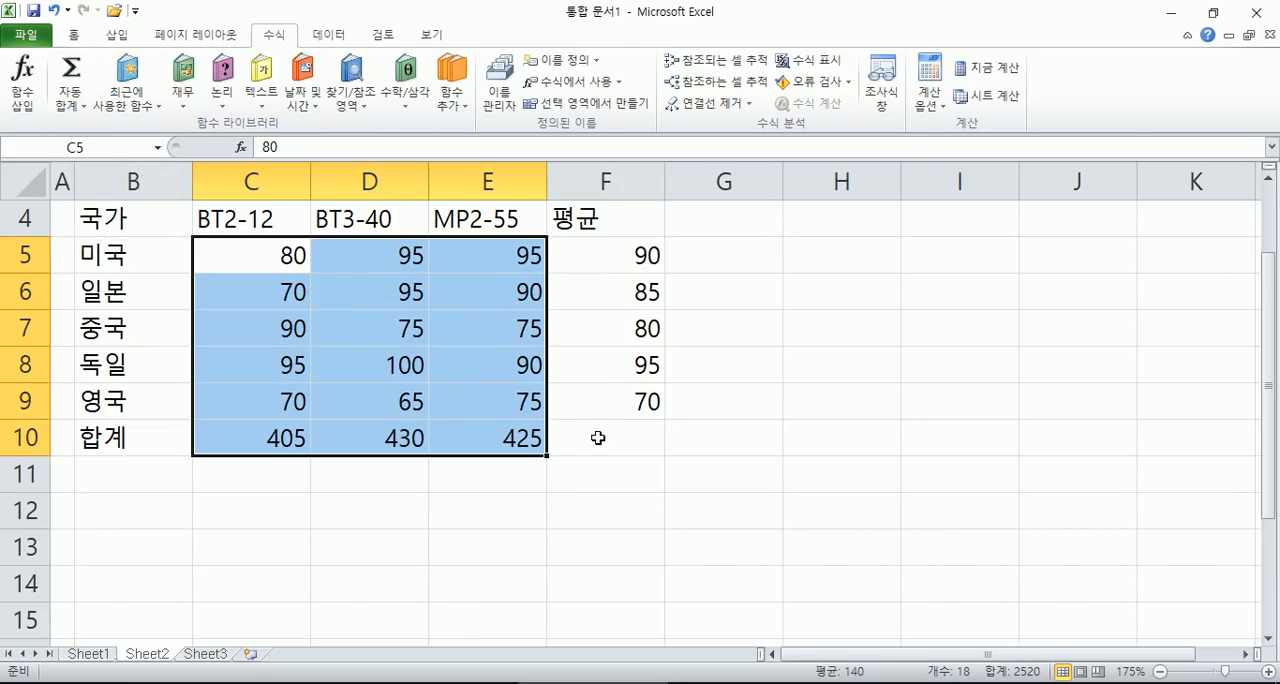
left_click(598, 440)
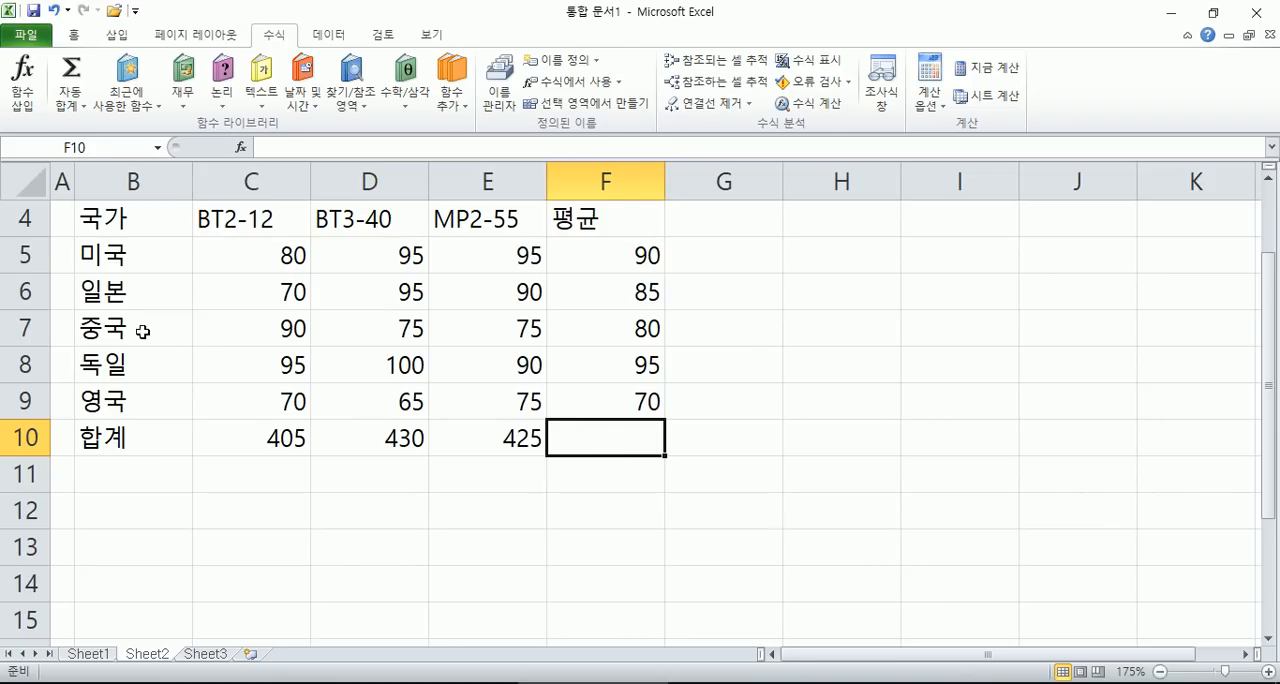
- Center the contents of the table B4:F10 and apply the comma style to the numbers in C5:F10
left_click_drag(110, 218, 636, 442)
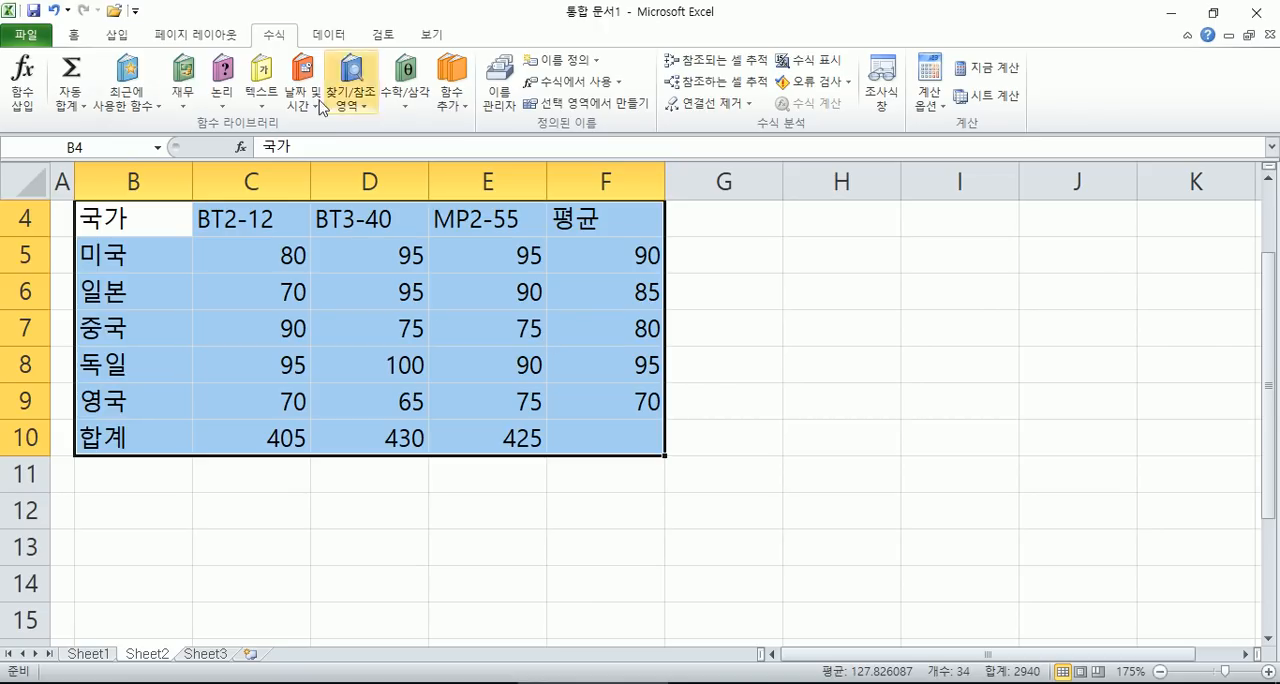
left_click(73, 34)
left_click(404, 96)
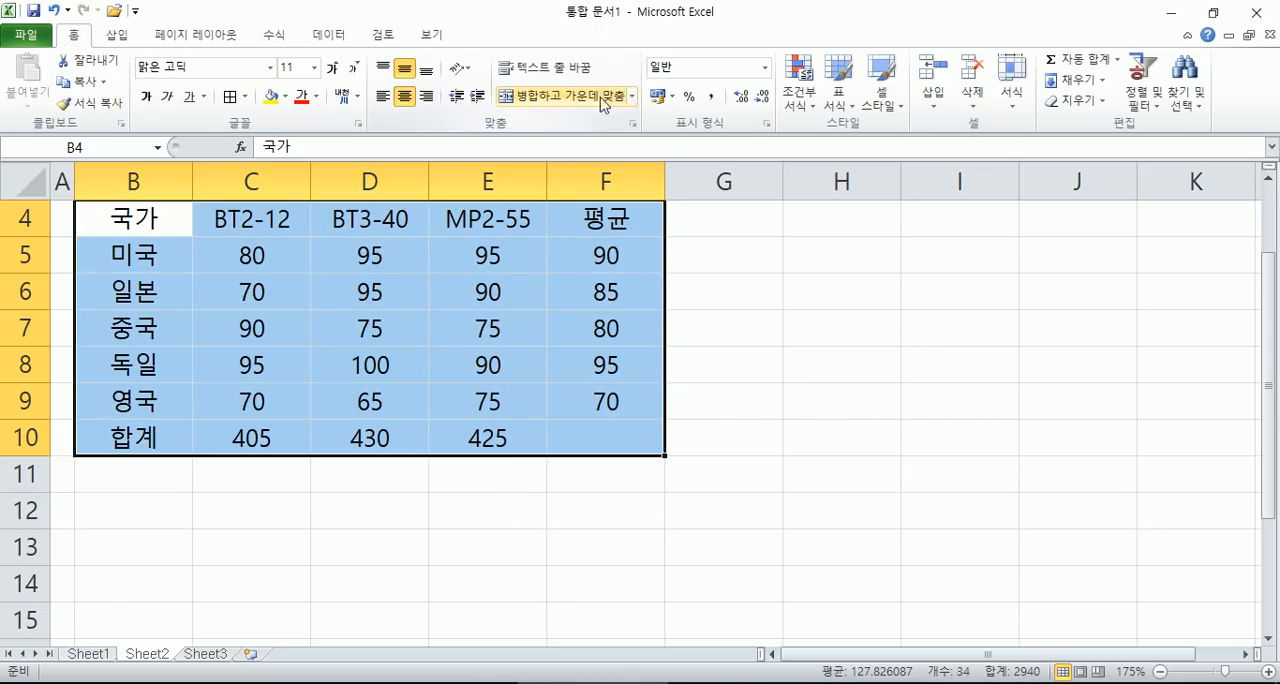
left_click_drag(252, 256, 400, 294)
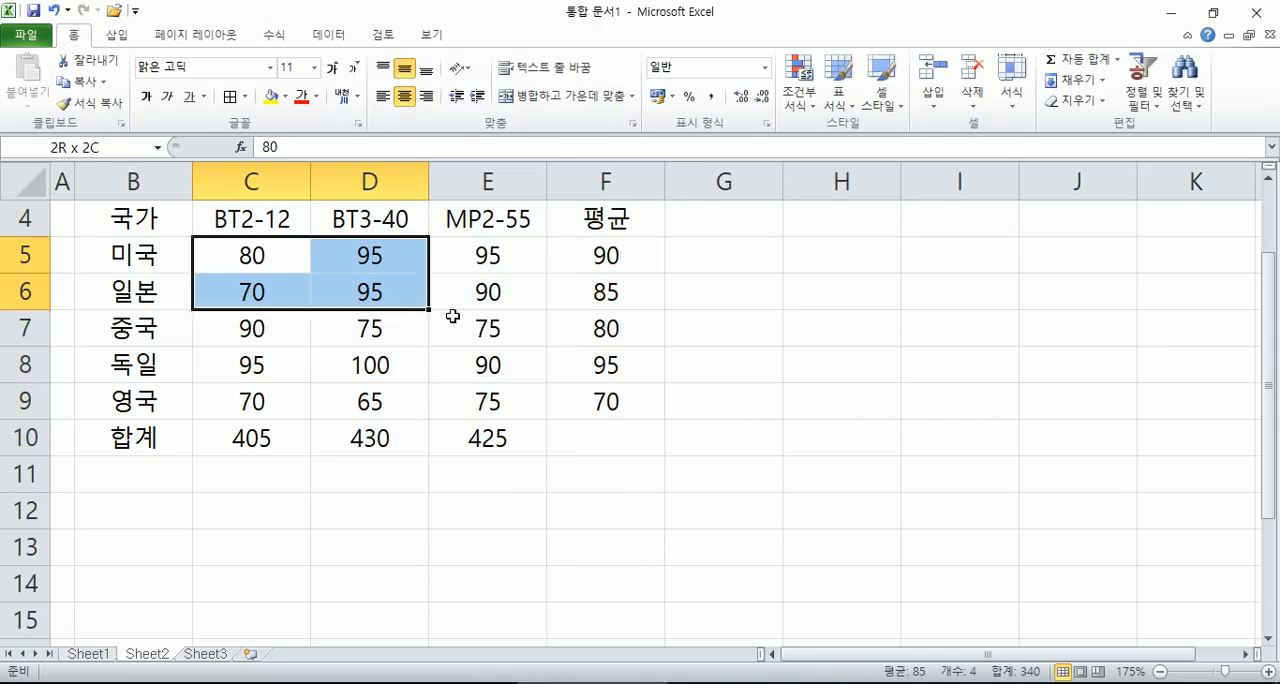
left_click(712, 97)
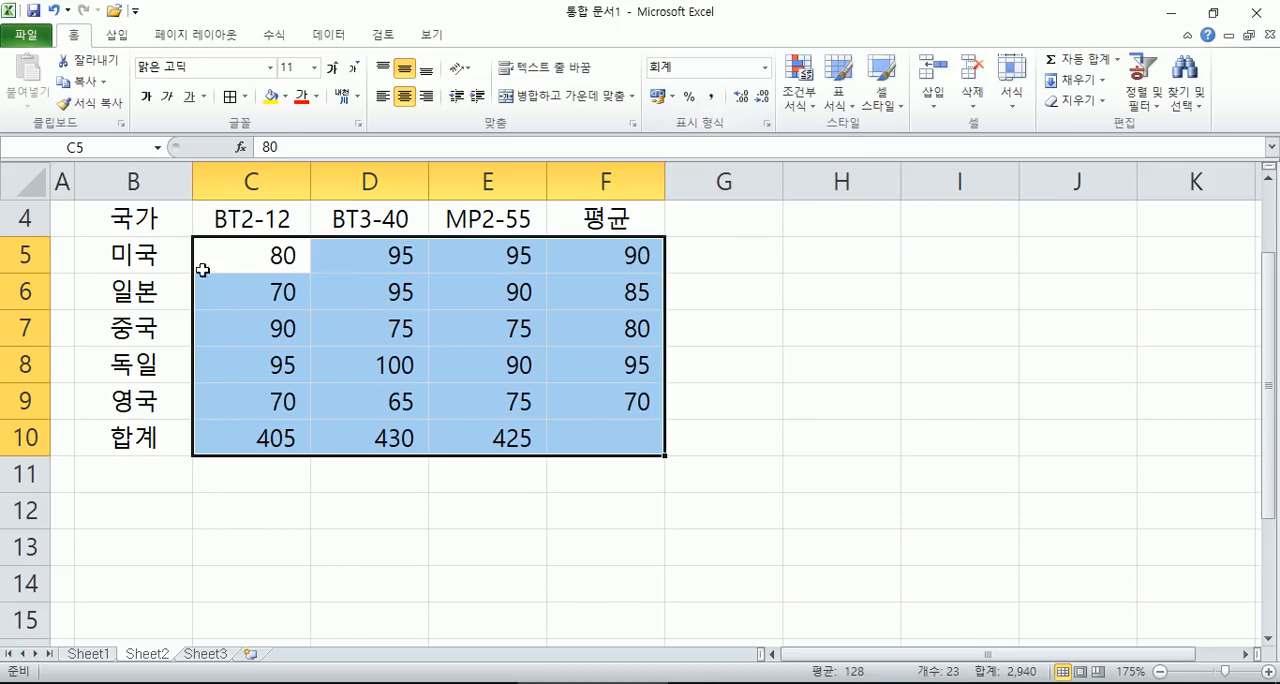
- Shade the heading row B4:F4 and the 합계 label in B10 light blue
left_click_drag(160, 220, 610, 218)
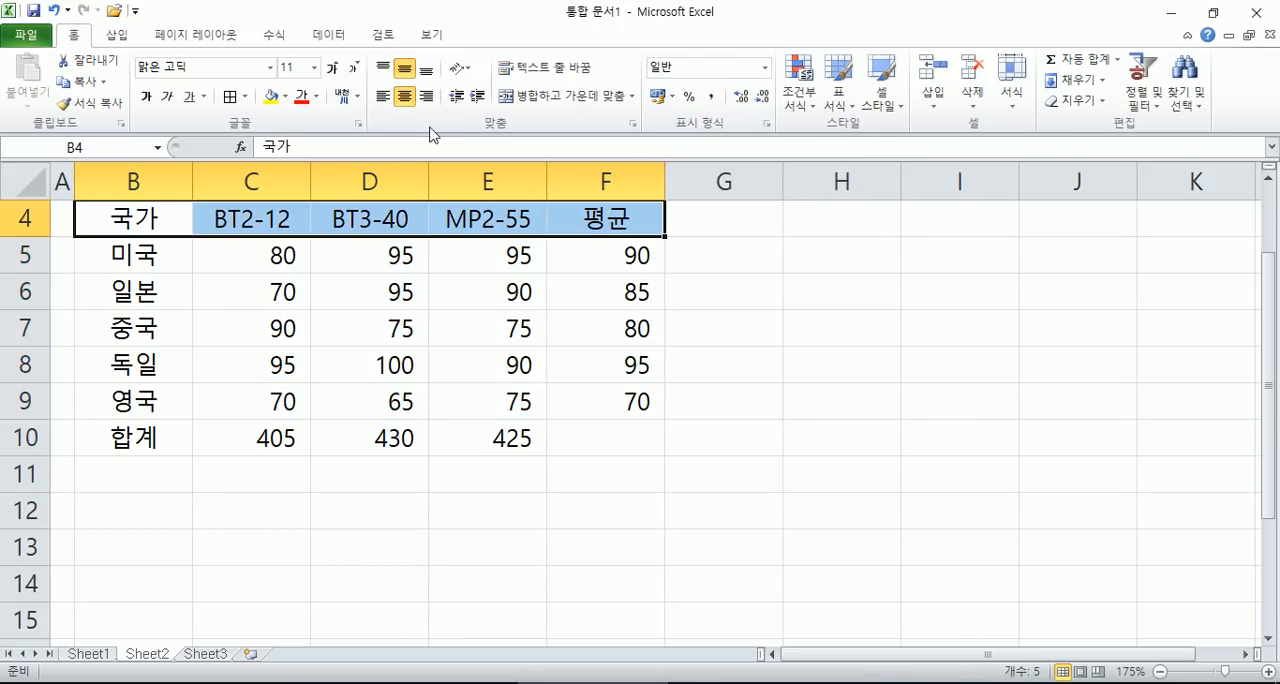
left_click(285, 97)
left_click(335, 165)
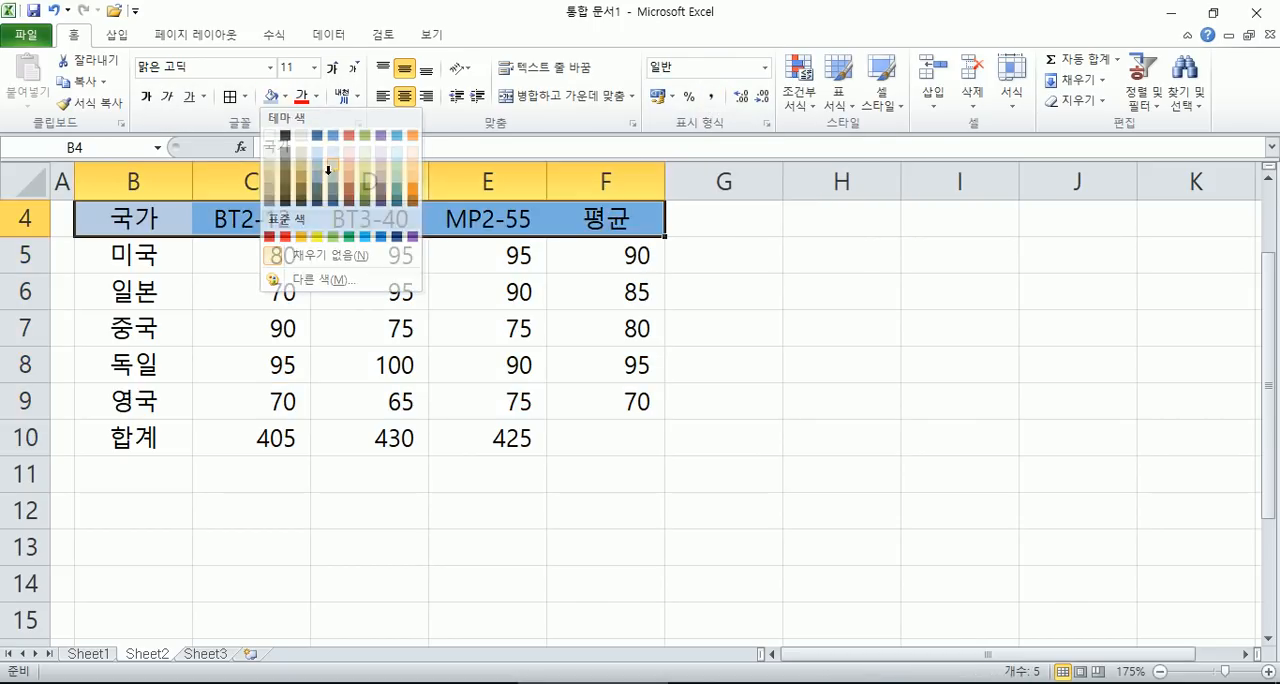
left_click(140, 440)
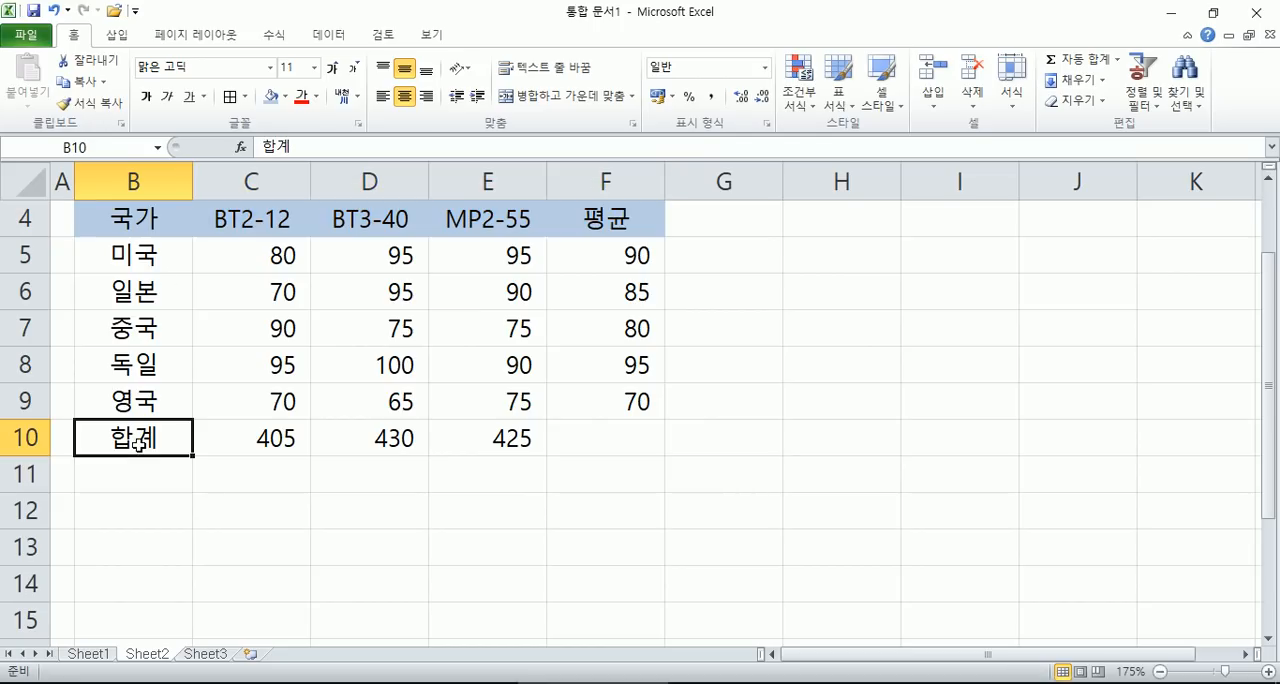
left_click(156, 212)
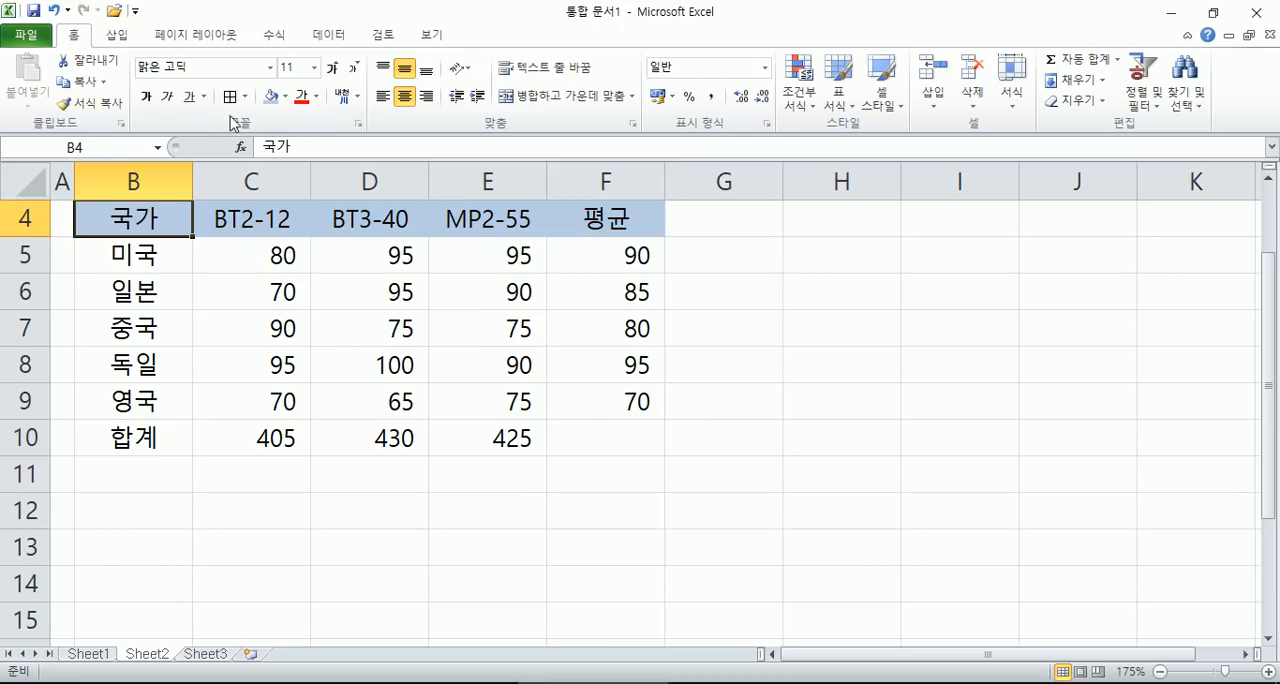
left_click(143, 437)
- Add all borders to B4:F10 and cross out the empty cell F10 with both diagonal borders
left_click_drag(166, 212, 622, 428)
left_click(230, 96)
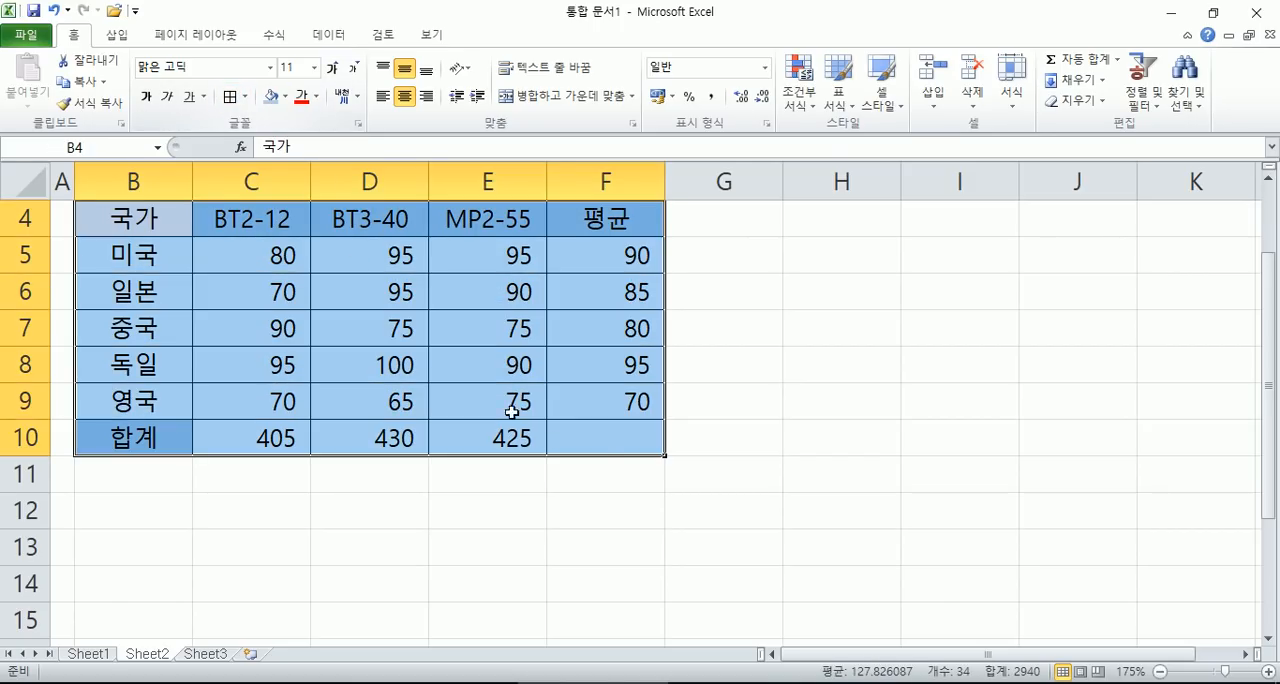
left_click(588, 447)
key("ctrl+1")
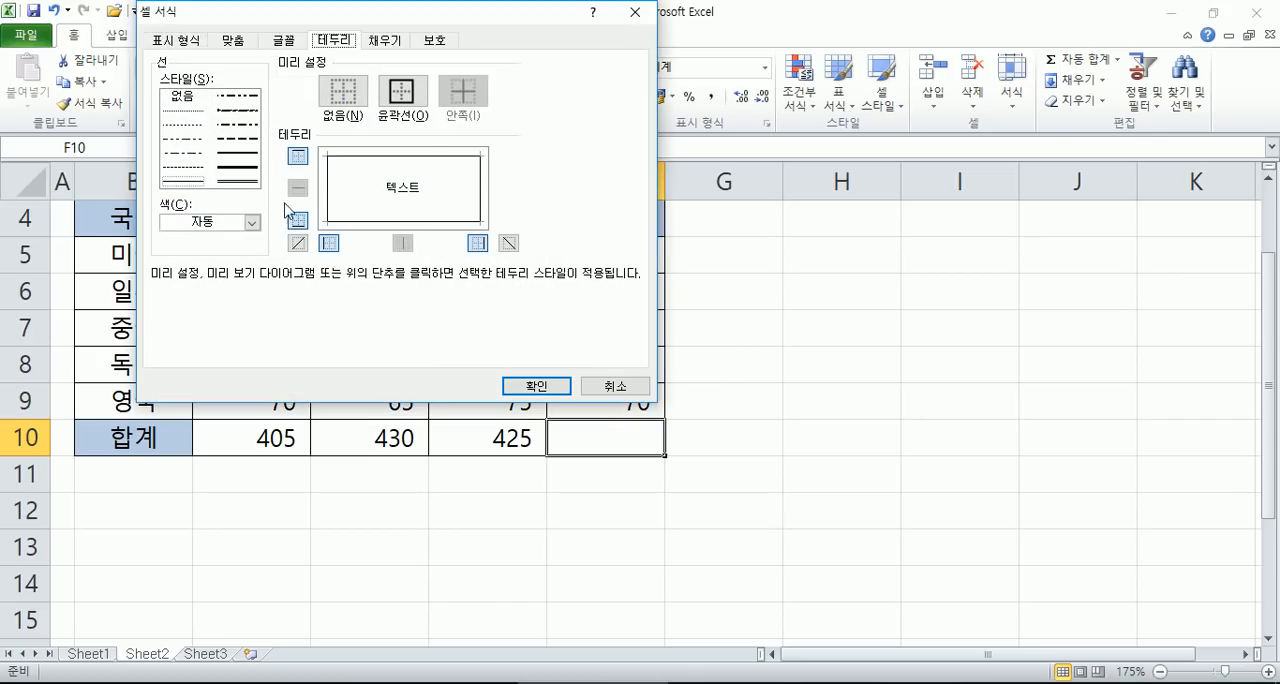
left_click(297, 243)
left_click(509, 243)
left_click(551, 386)
left_click(668, 400)
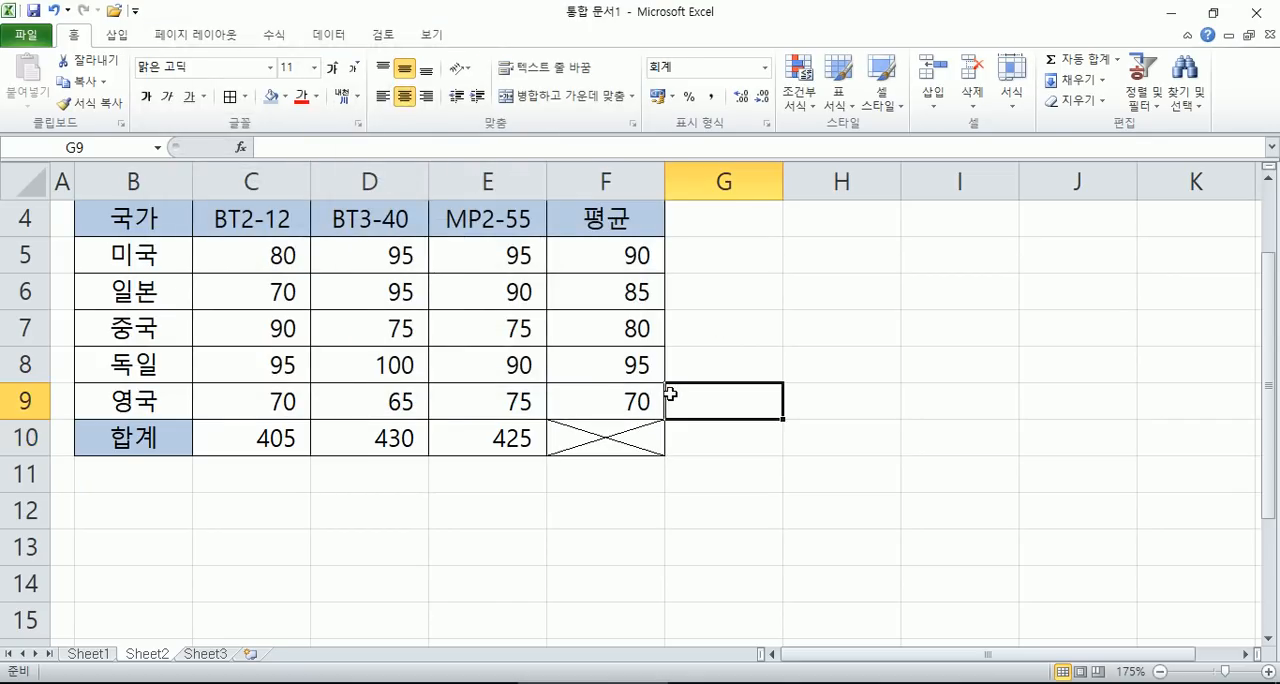
scroll(666, 392, "up", 1)
left_click(568, 320)
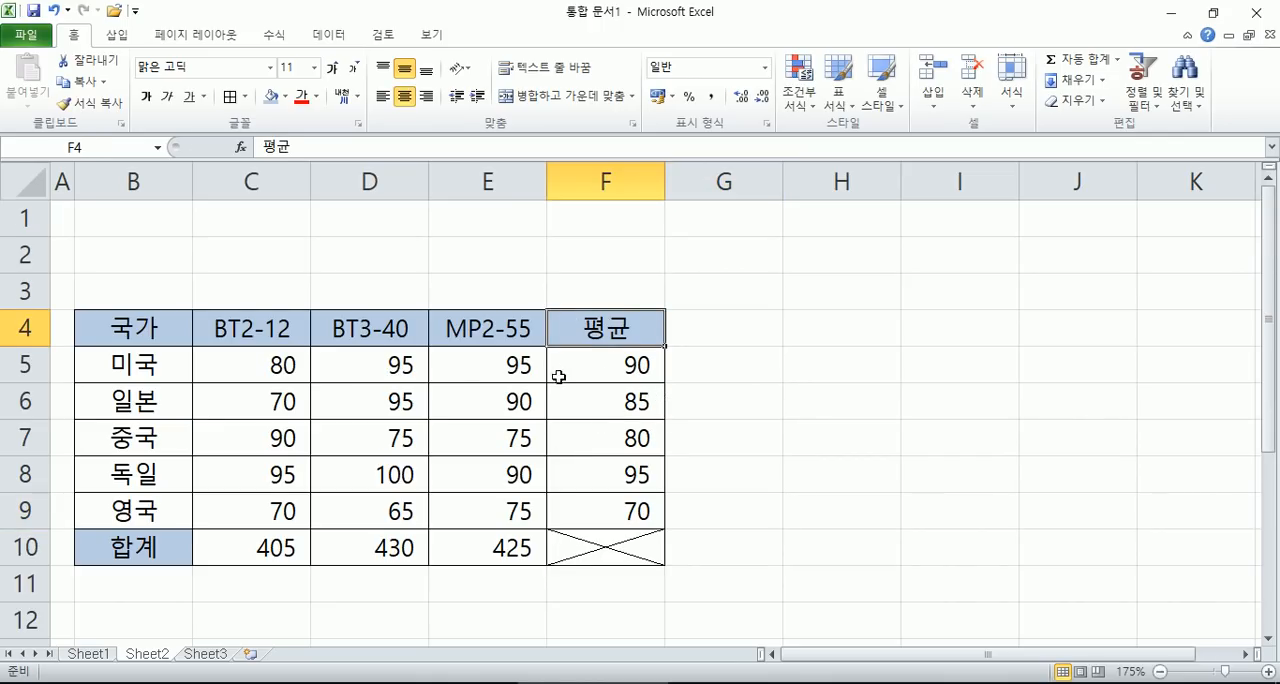
double_click(561, 323)
key("Escape")
scroll(607, 340, "down", 1)
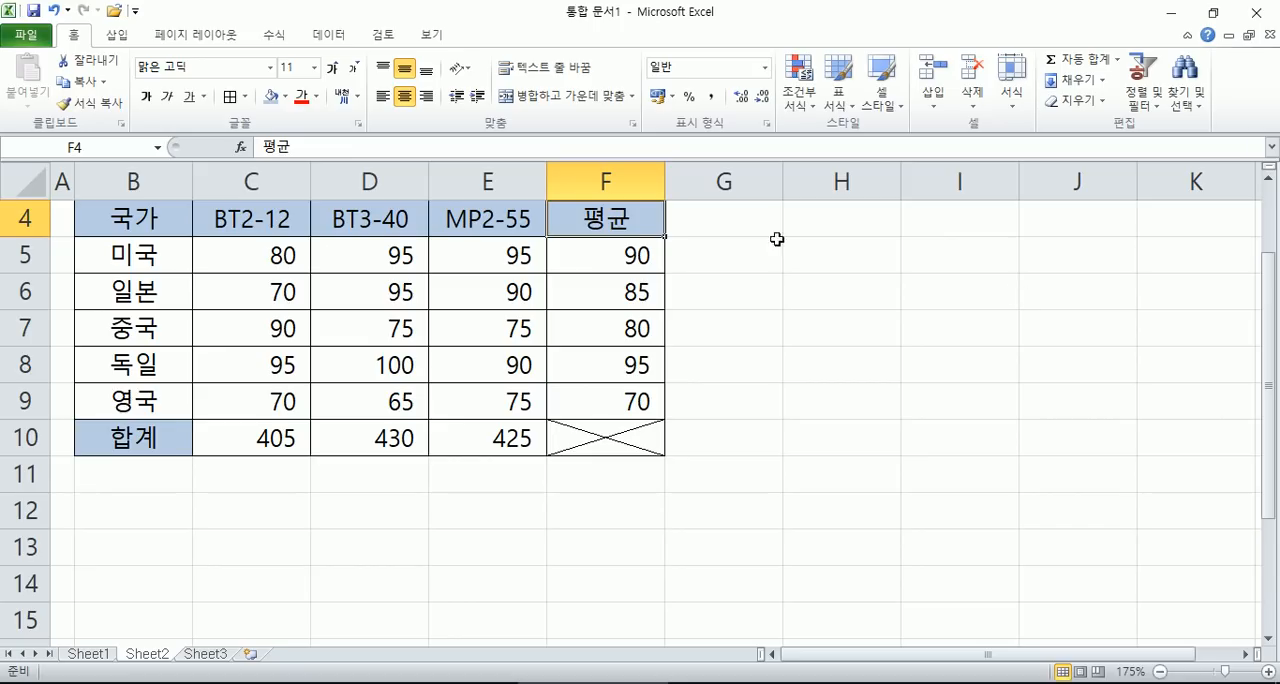
- Copy the 국가 heading from B4 to H4, narrow column G and select H5
left_click(154, 232)
key("ctrl+c")
left_click(792, 208)
key("ctrl+v")
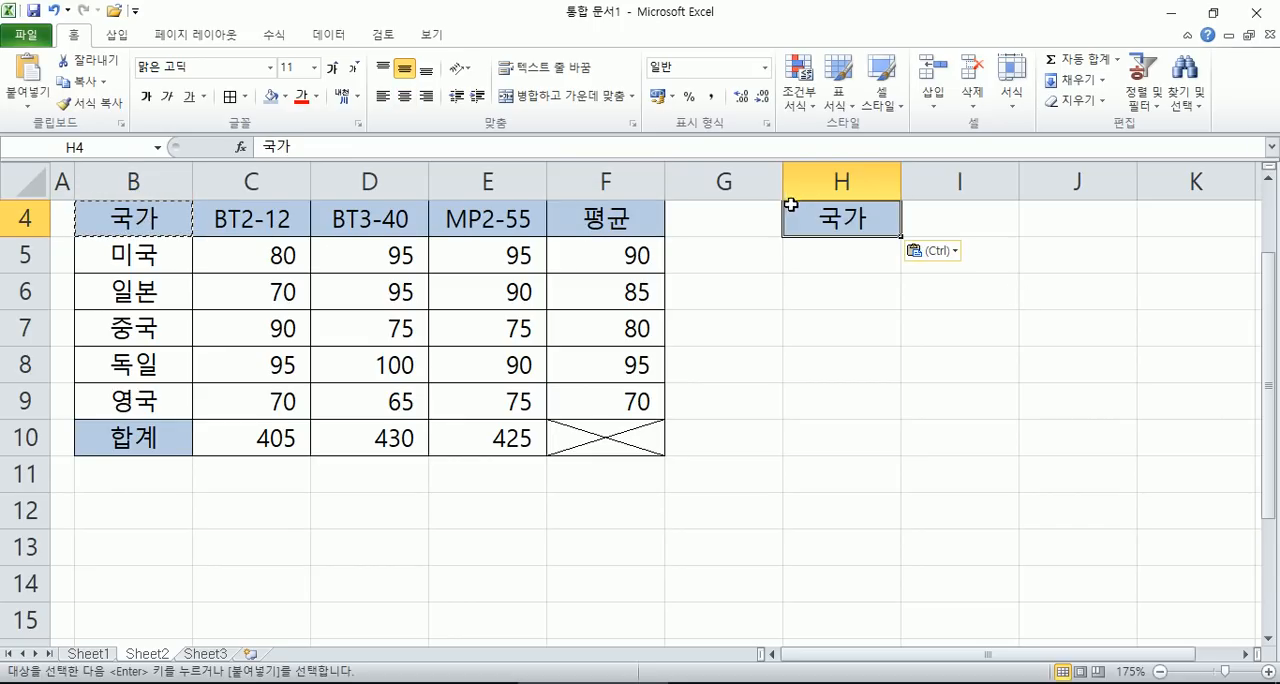
left_click_drag(777, 190, 685, 183)
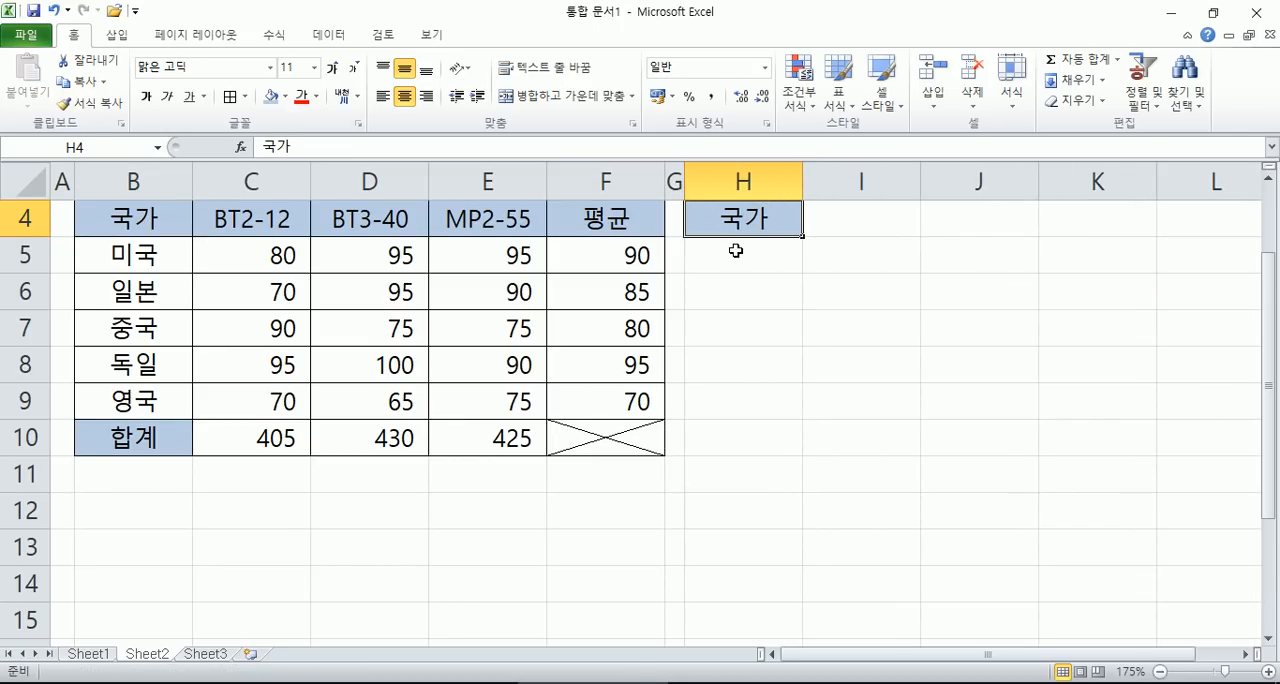
left_click(735, 251)
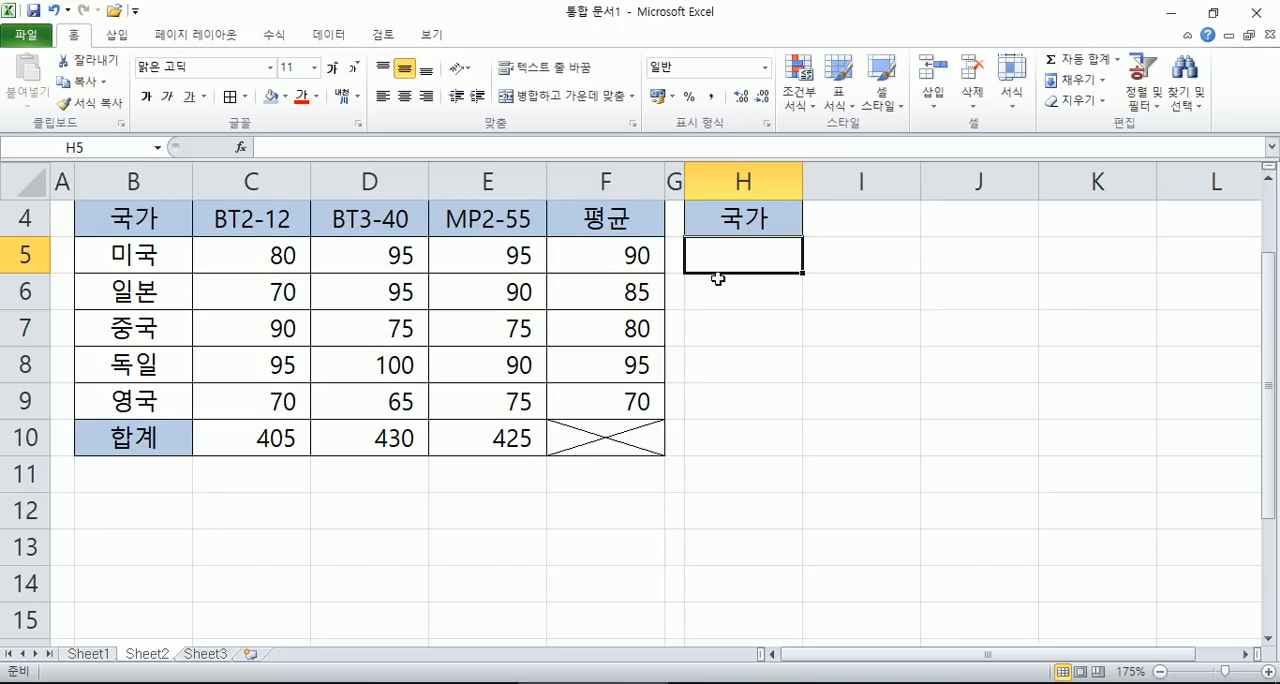
- Copy the 평균 heading from F4 to H8 and add a border to the empty cell H9
left_click(600, 220)
key("ctrl+c")
left_click(737, 366)
key("ctrl+v")
left_click(741, 401)
key("Escape")
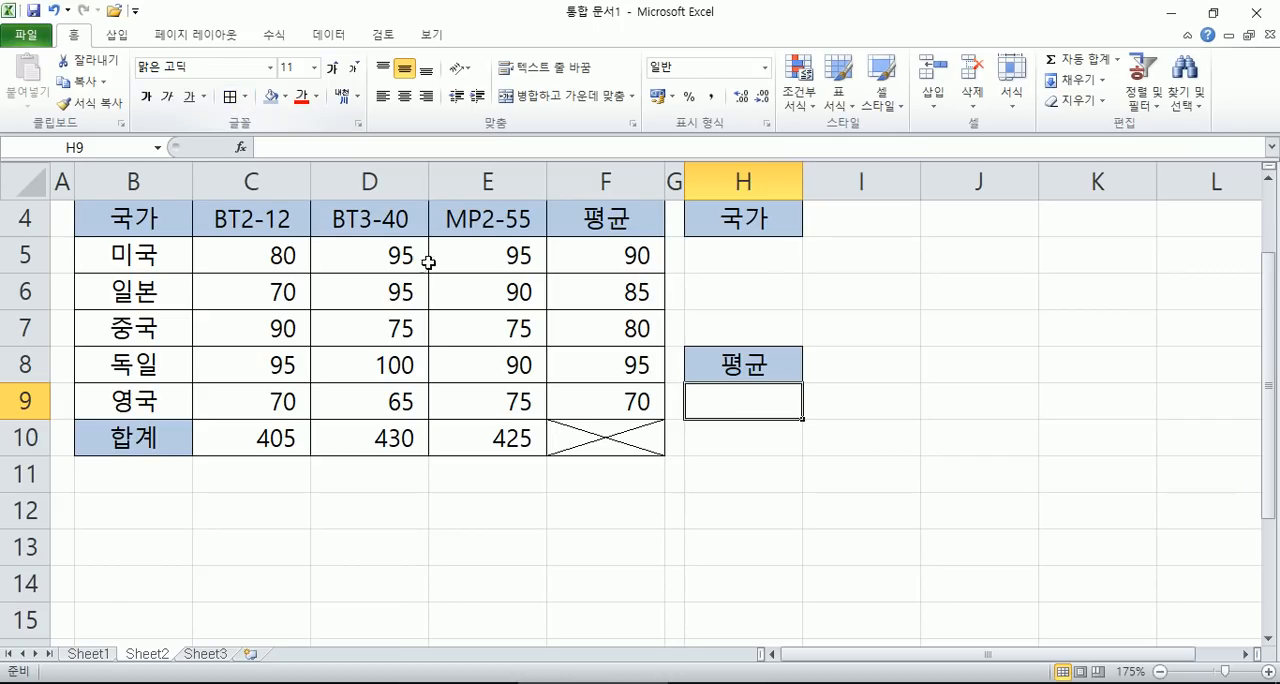
left_click(836, 452)
left_click(741, 403)
left_click(733, 266)
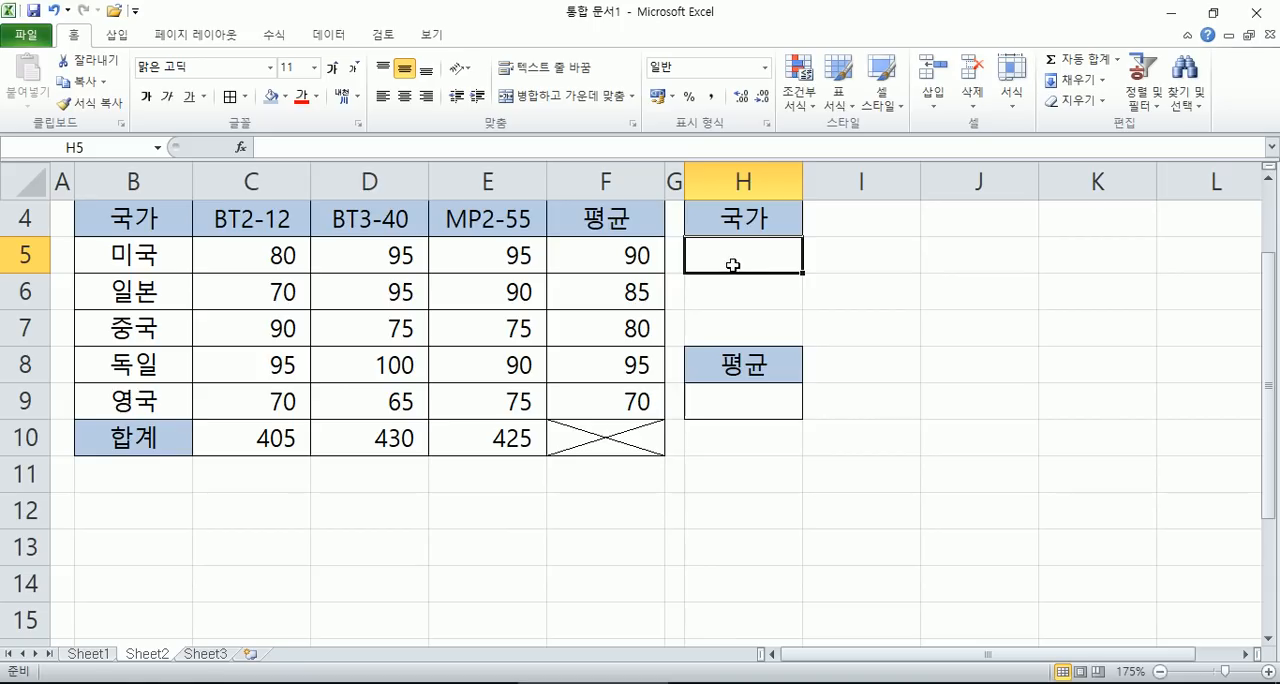
scroll(515, 302, "down", 1)
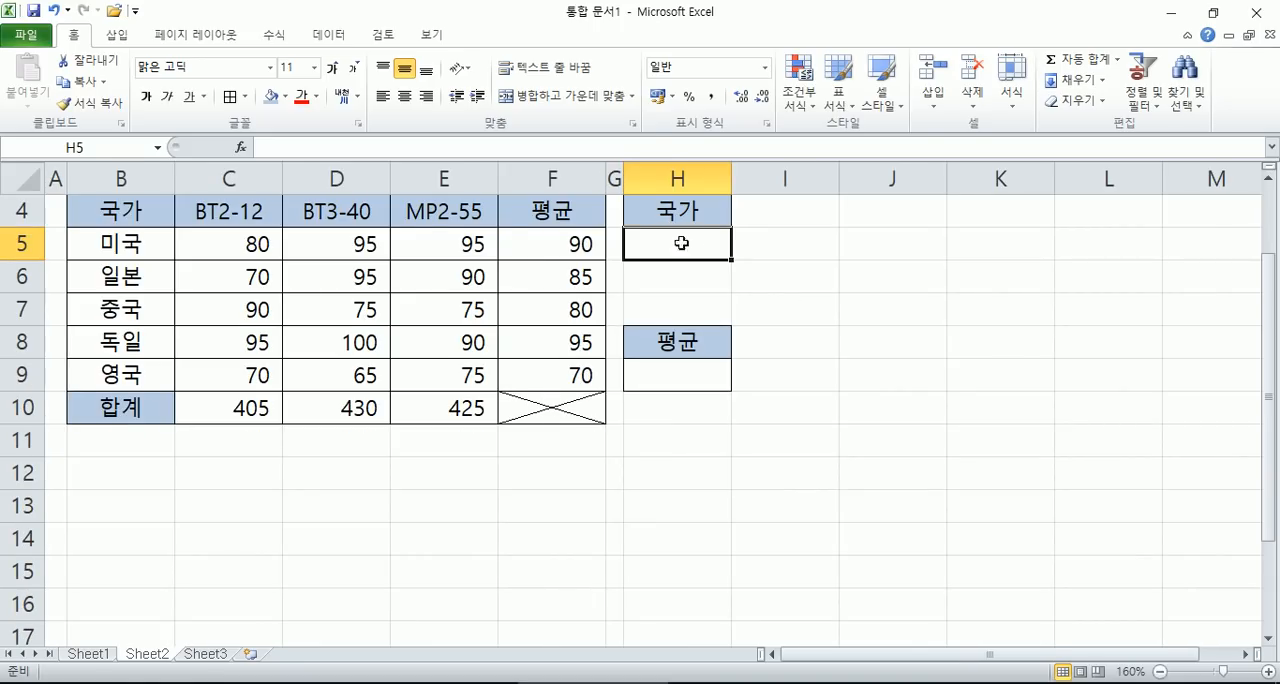
left_click_drag(160, 246, 131, 375)
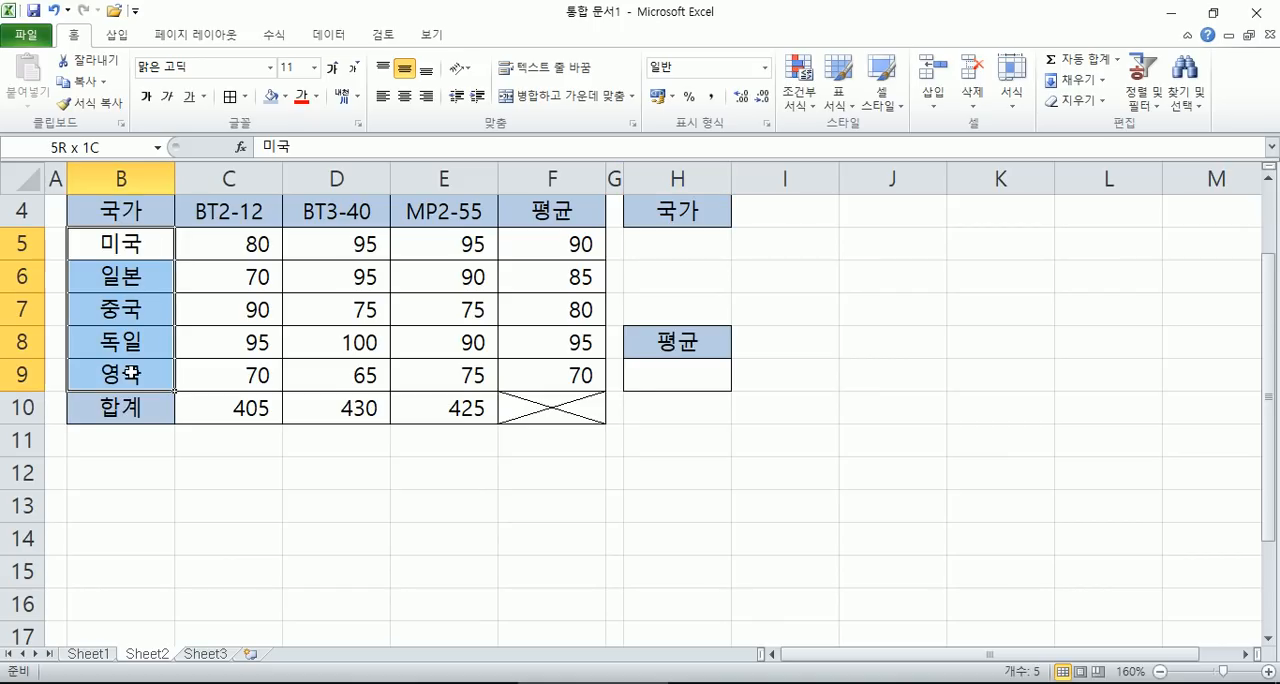
left_click(678, 250)
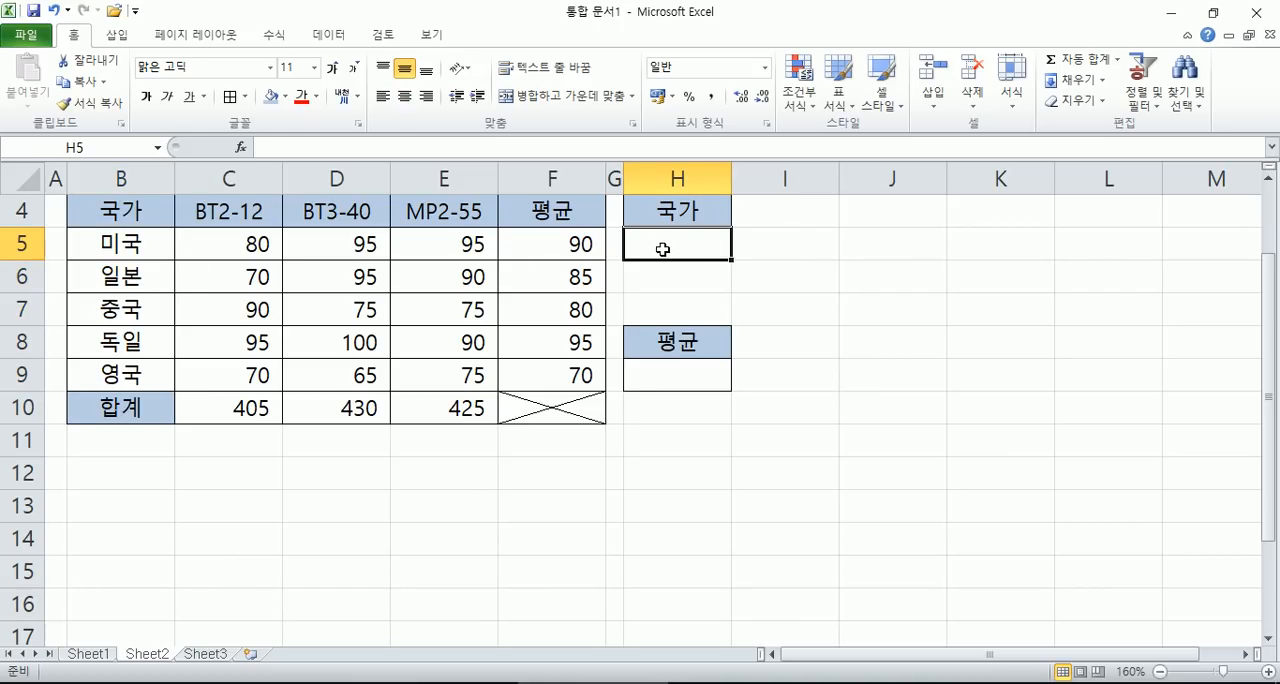
- Create a range name from the selection B4:B9, using its first row, 국가, as the name
left_click_drag(122, 216, 120, 372)
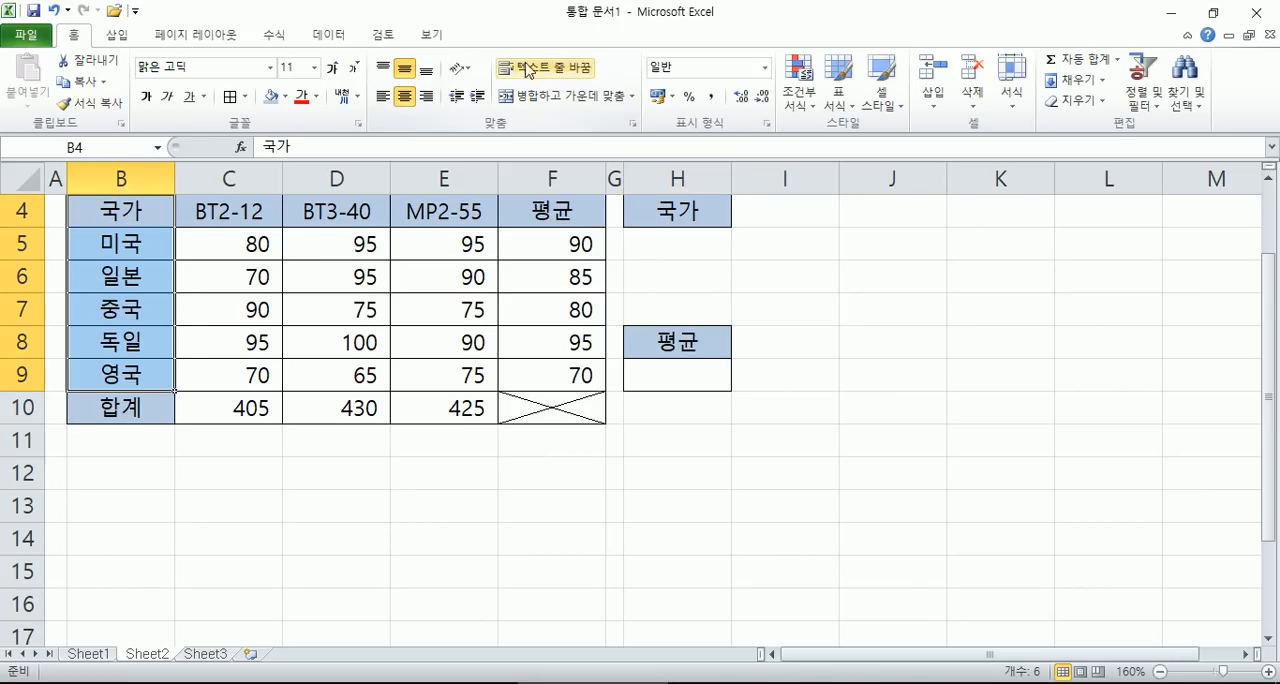
left_click(334, 36)
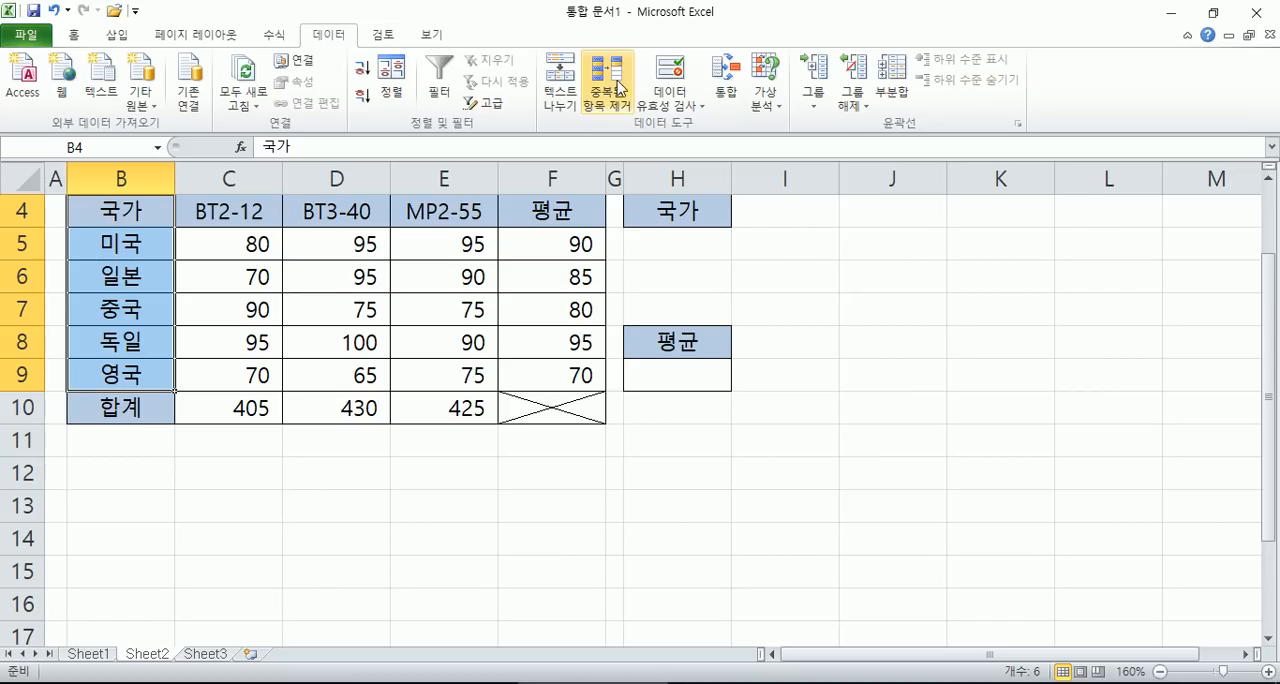
left_click(273, 35)
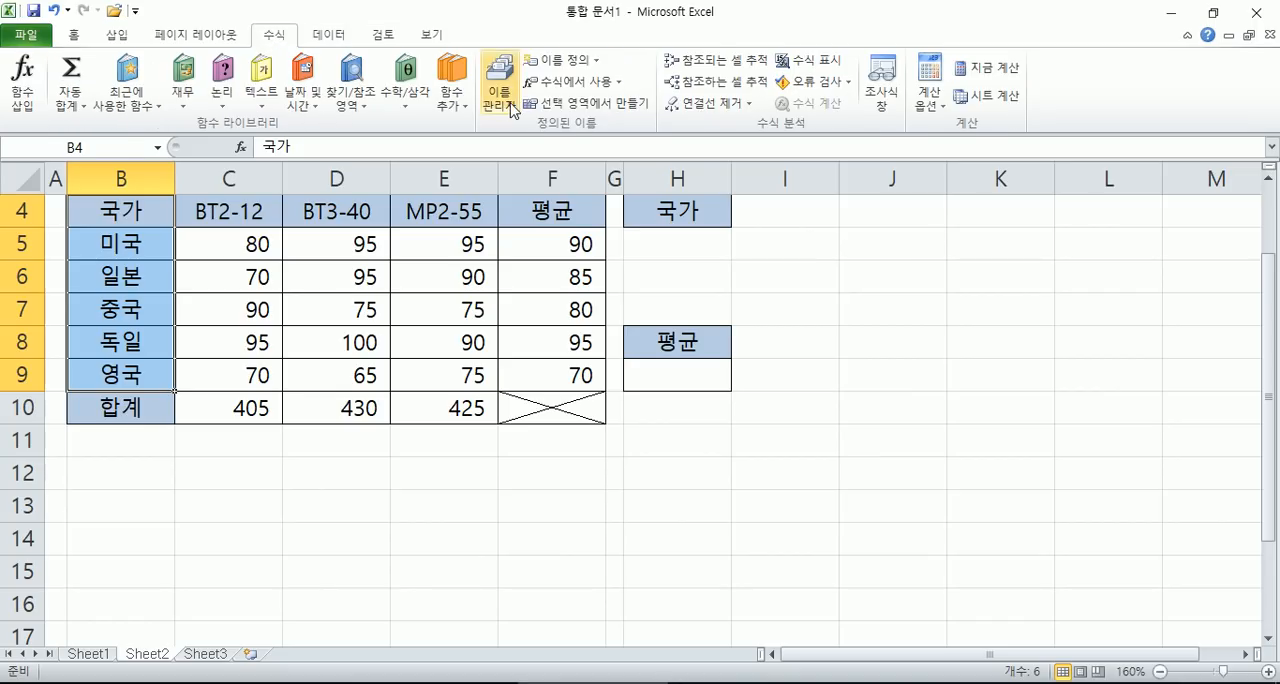
left_click(587, 105)
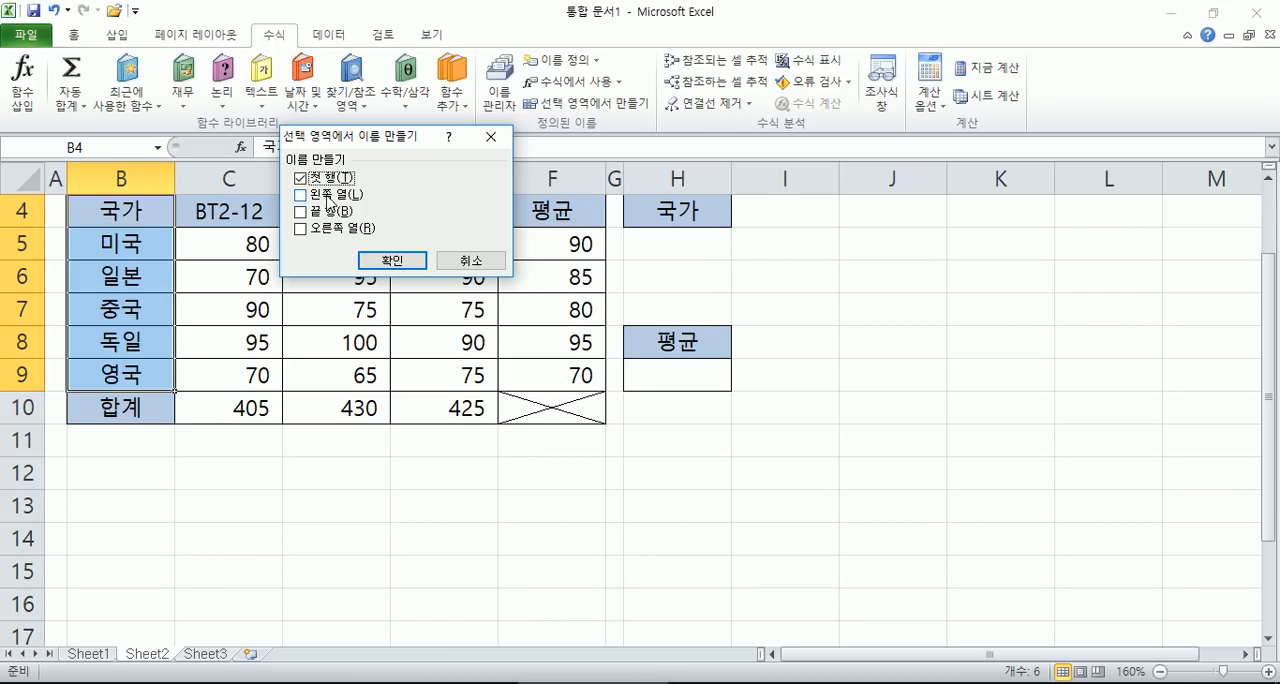
left_click(390, 260)
left_click(668, 248)
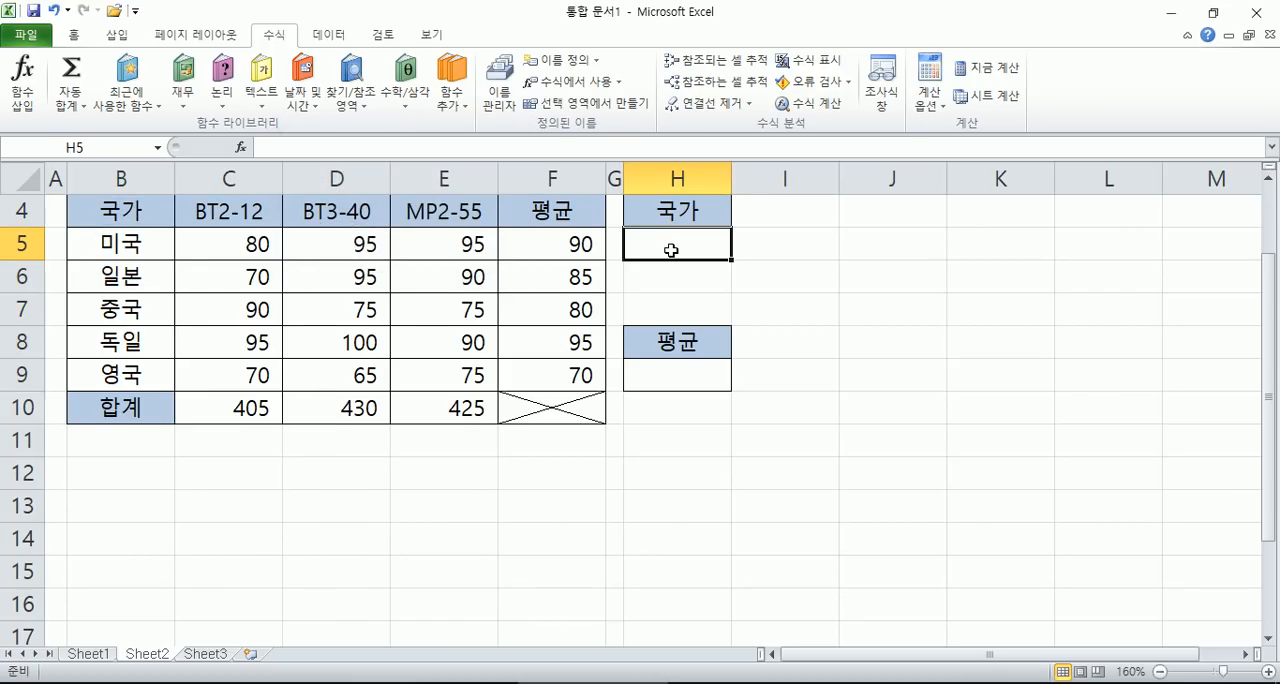
left_click(335, 38)
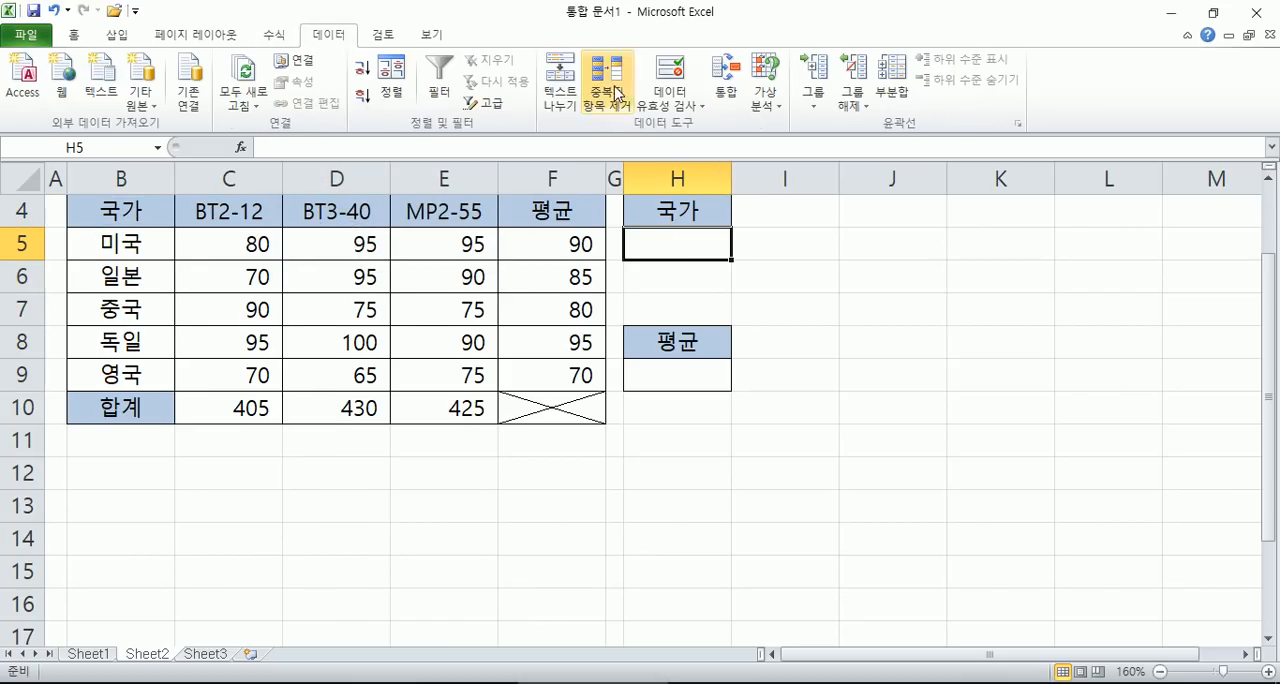
left_click(668, 76)
left_click(317, 168)
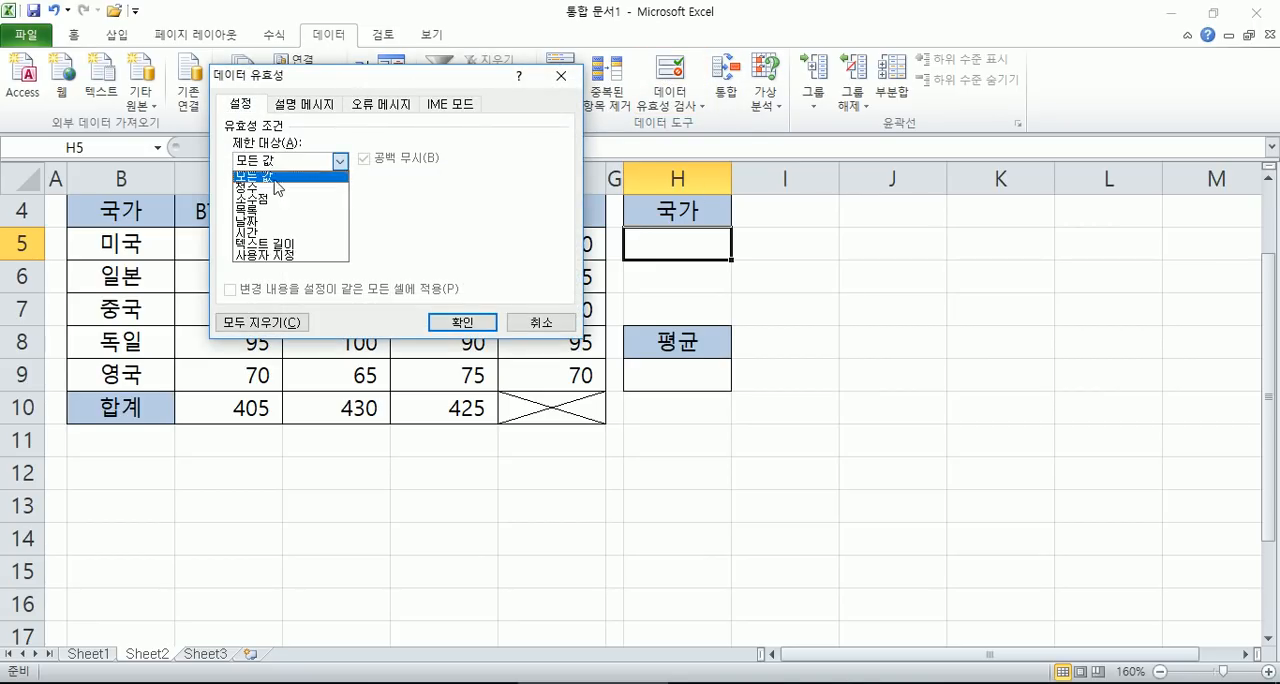
left_click(255, 214)
left_click(282, 231)
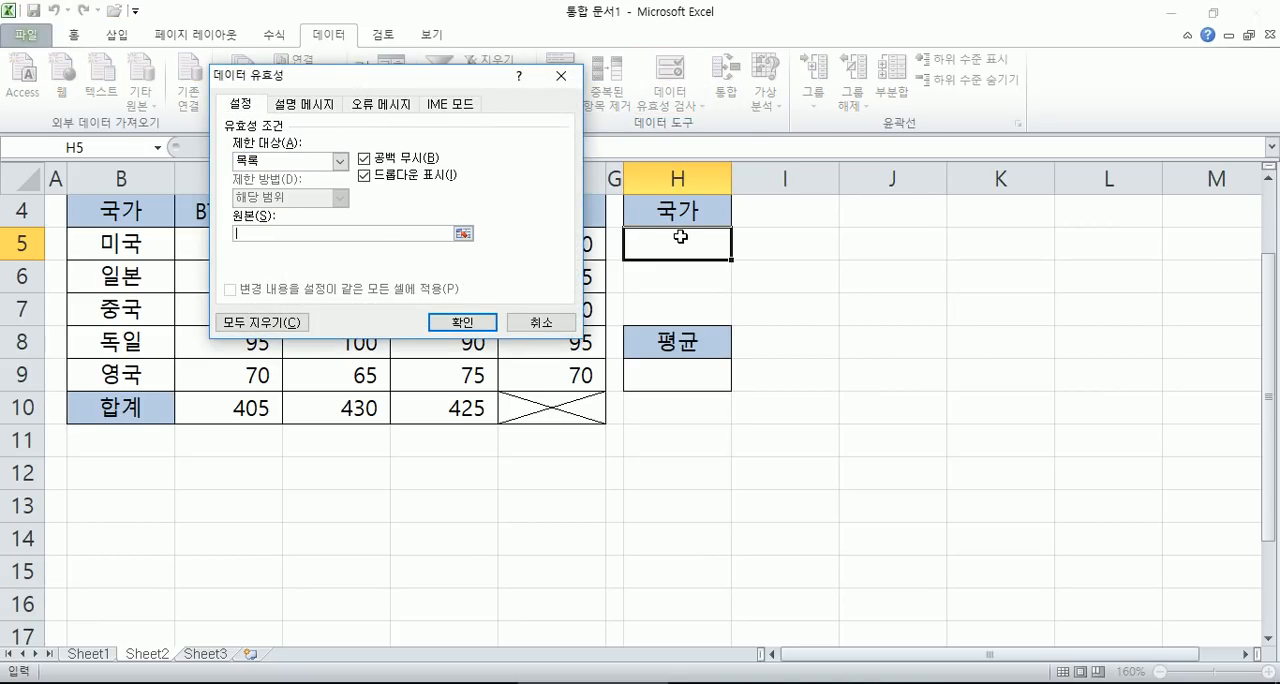
key("Escape")
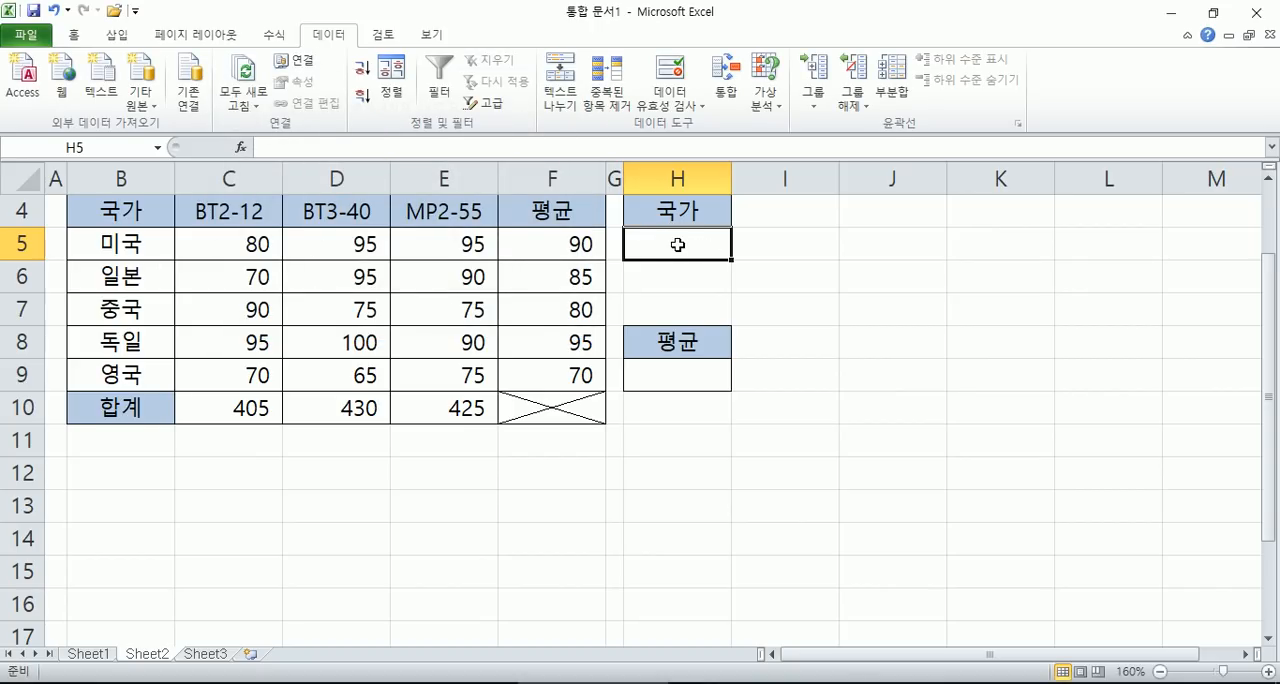
left_click(668, 381)
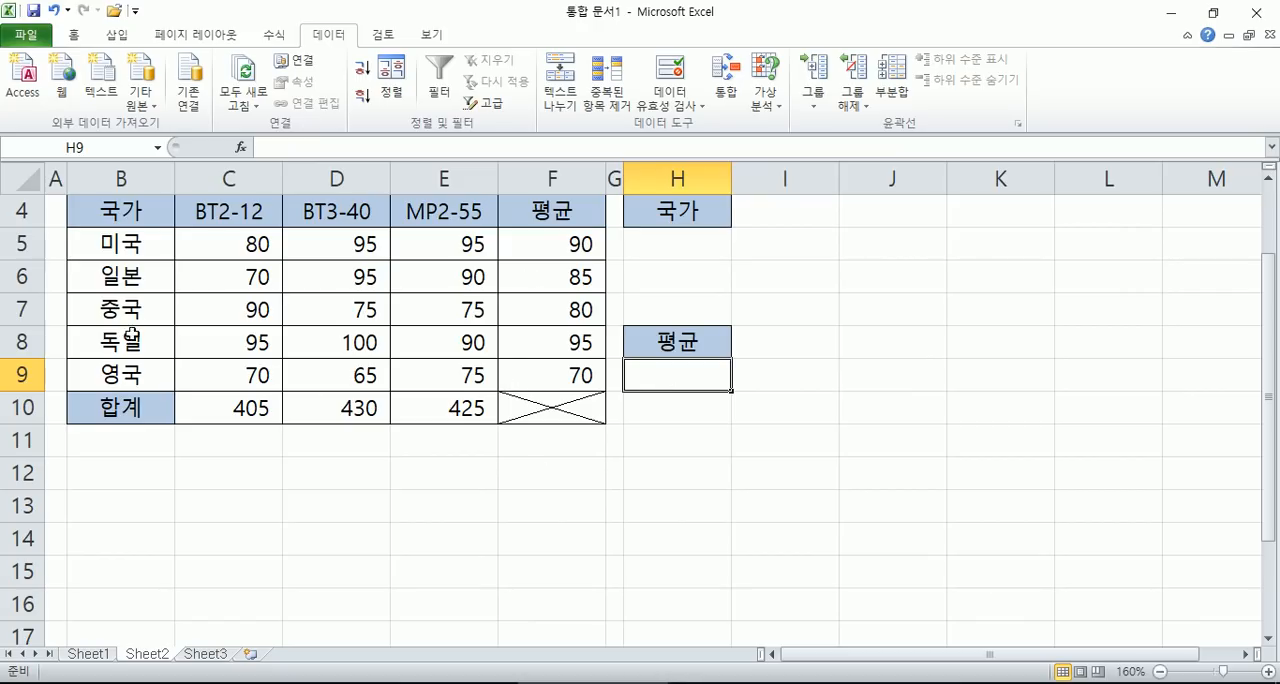
left_click(201, 243)
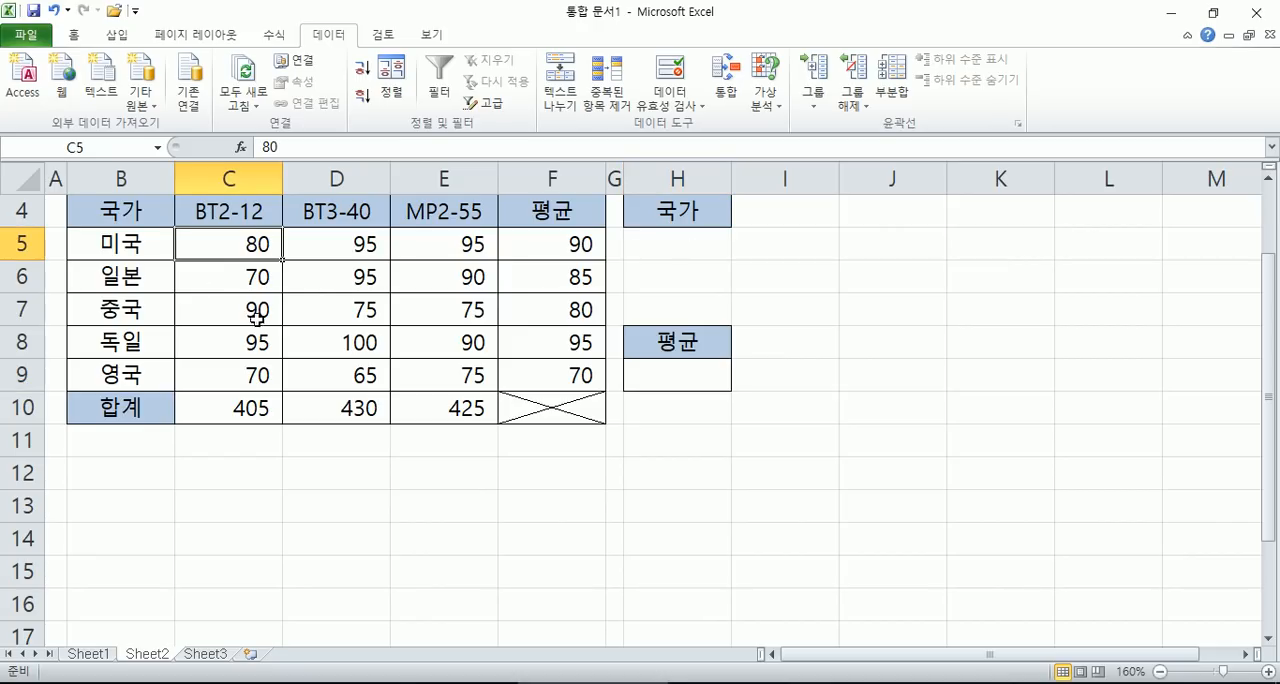
left_click(259, 336)
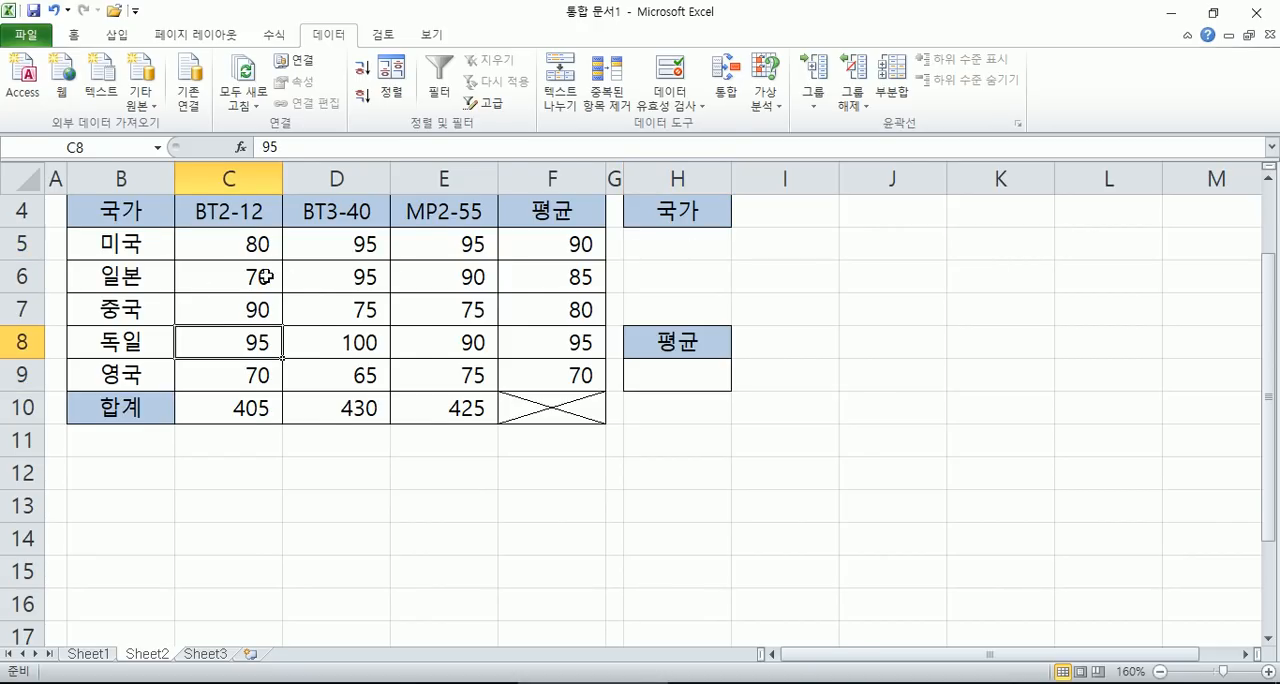
scroll(265, 276, "down", 1)
scroll(134, 300, "down", 1)
- Try to name the country range B5:B9 국가 directly
left_click_drag(116, 240, 128, 357)
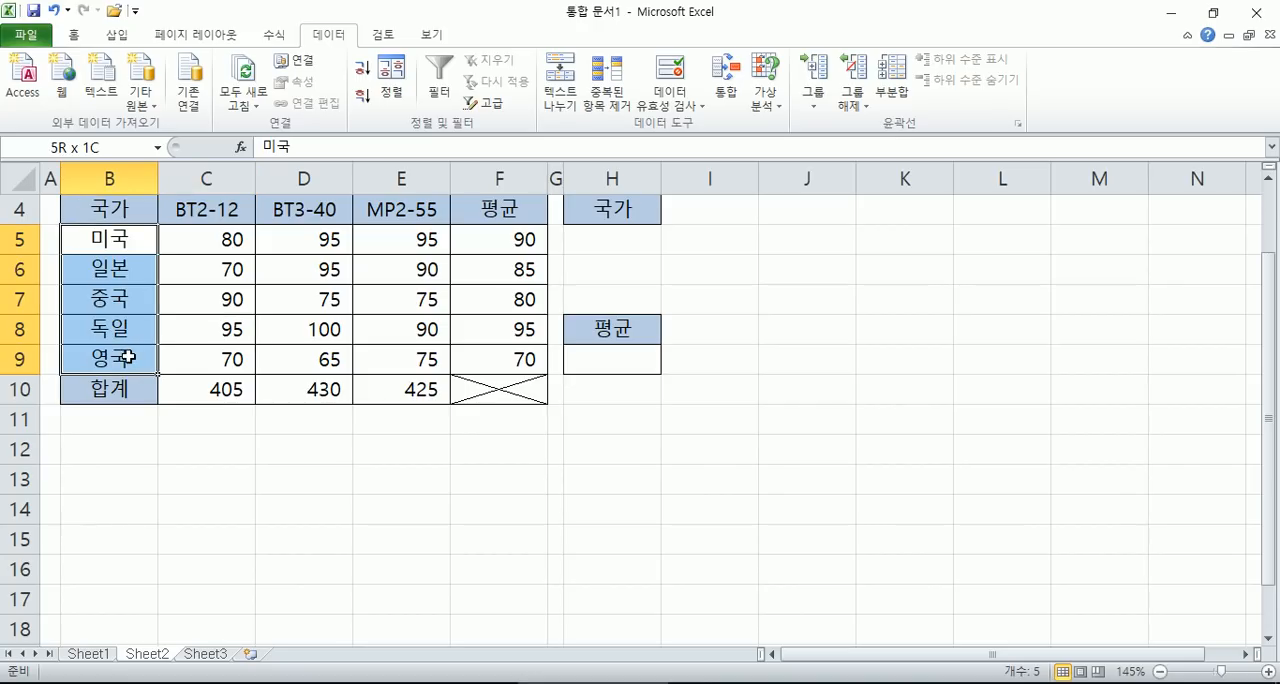
left_click_drag(137, 246, 140, 352)
left_click(102, 148)
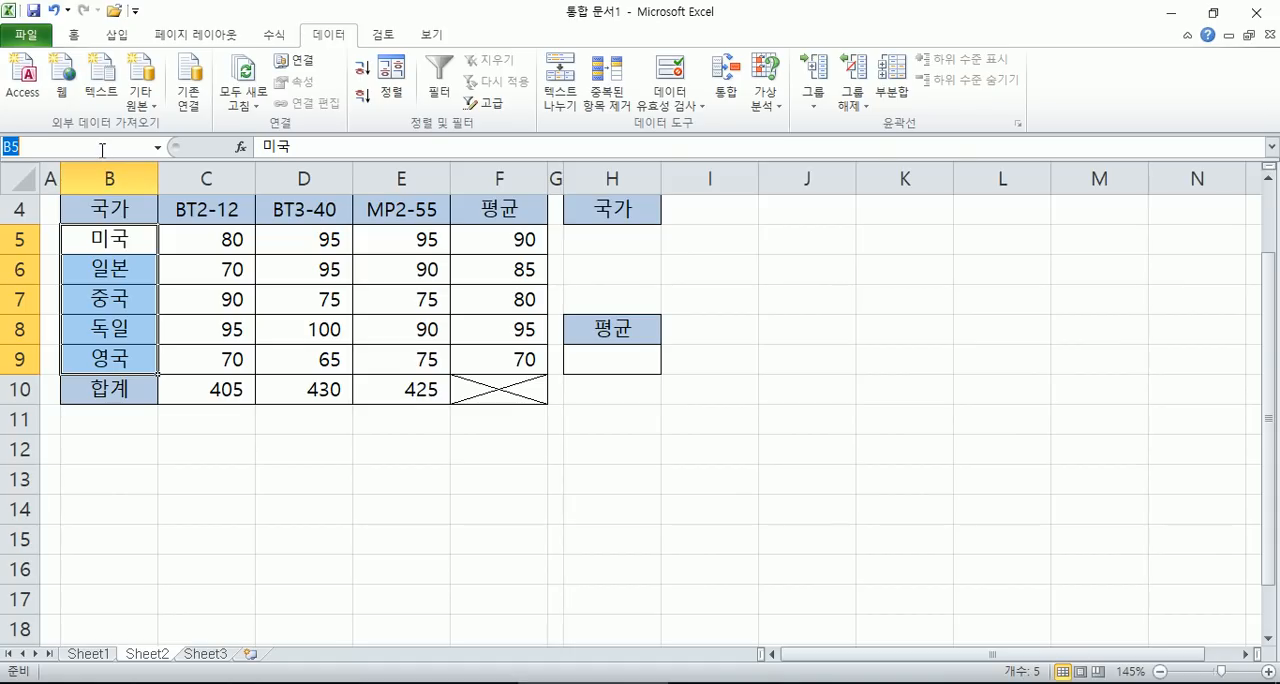
type("국가")
key("Return")
- Try creating a name from the selection B5:B9 without its heading, using the first row as the name
left_click_drag(137, 246, 138, 362)
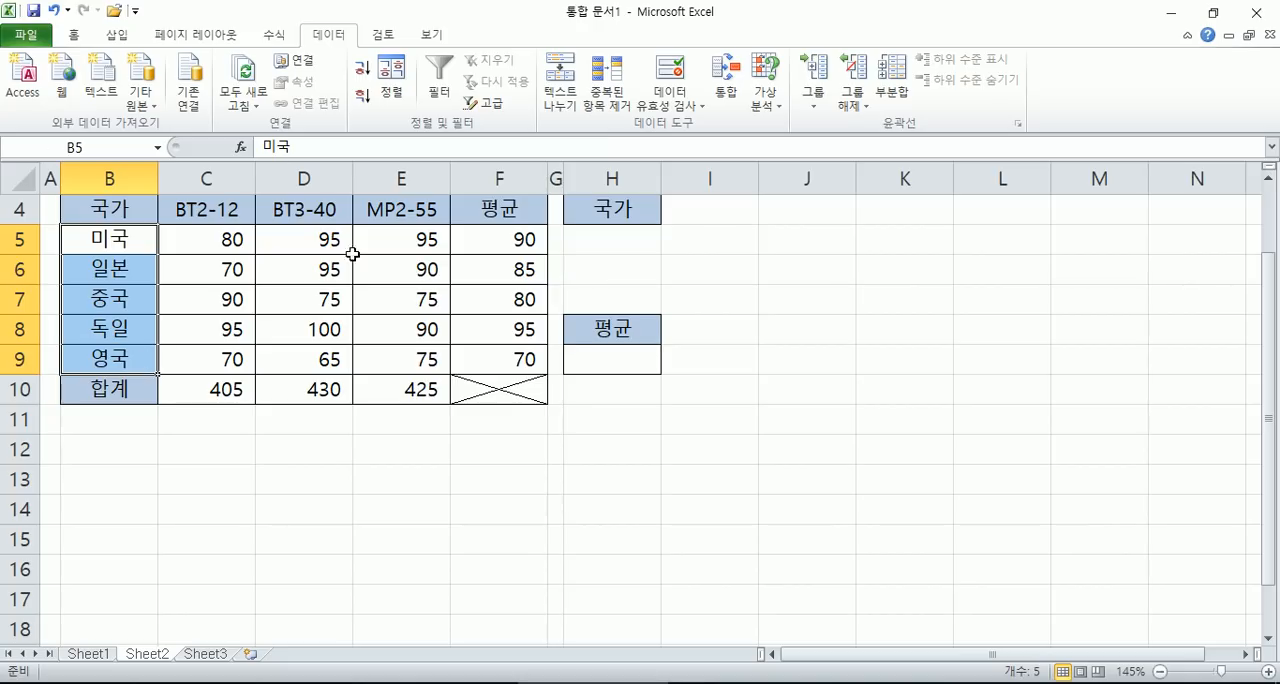
left_click(273, 36)
left_click(555, 104)
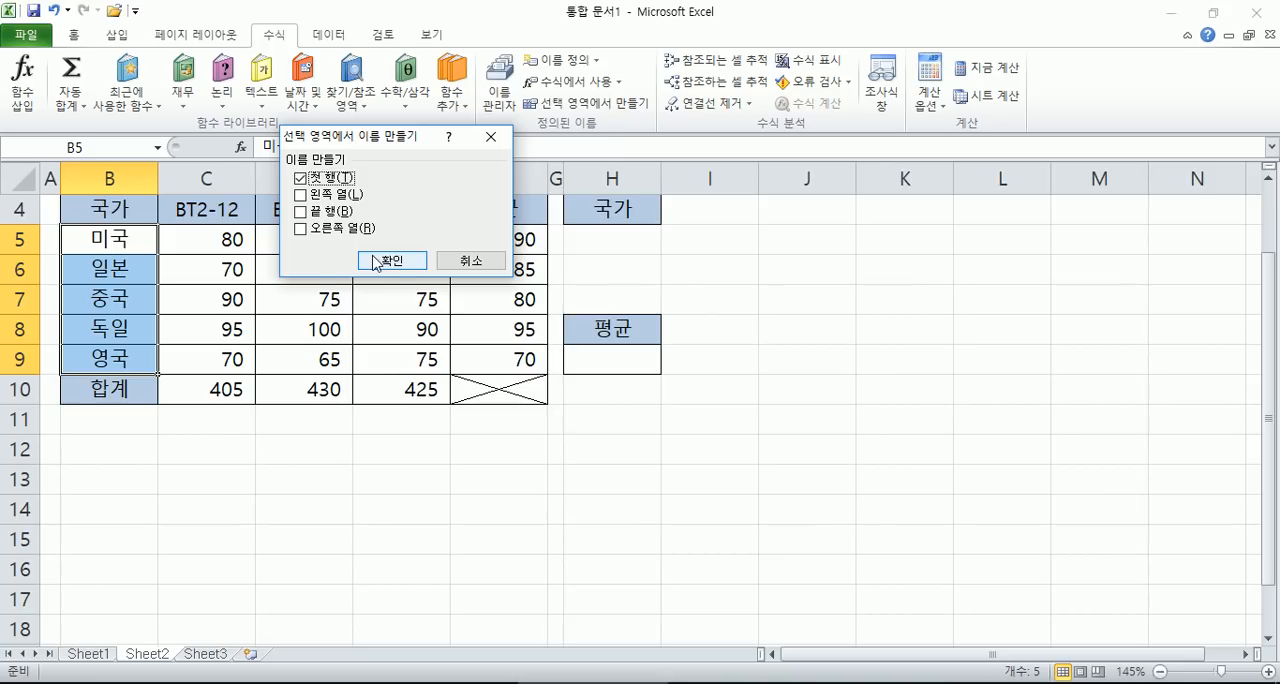
left_click(378, 261)
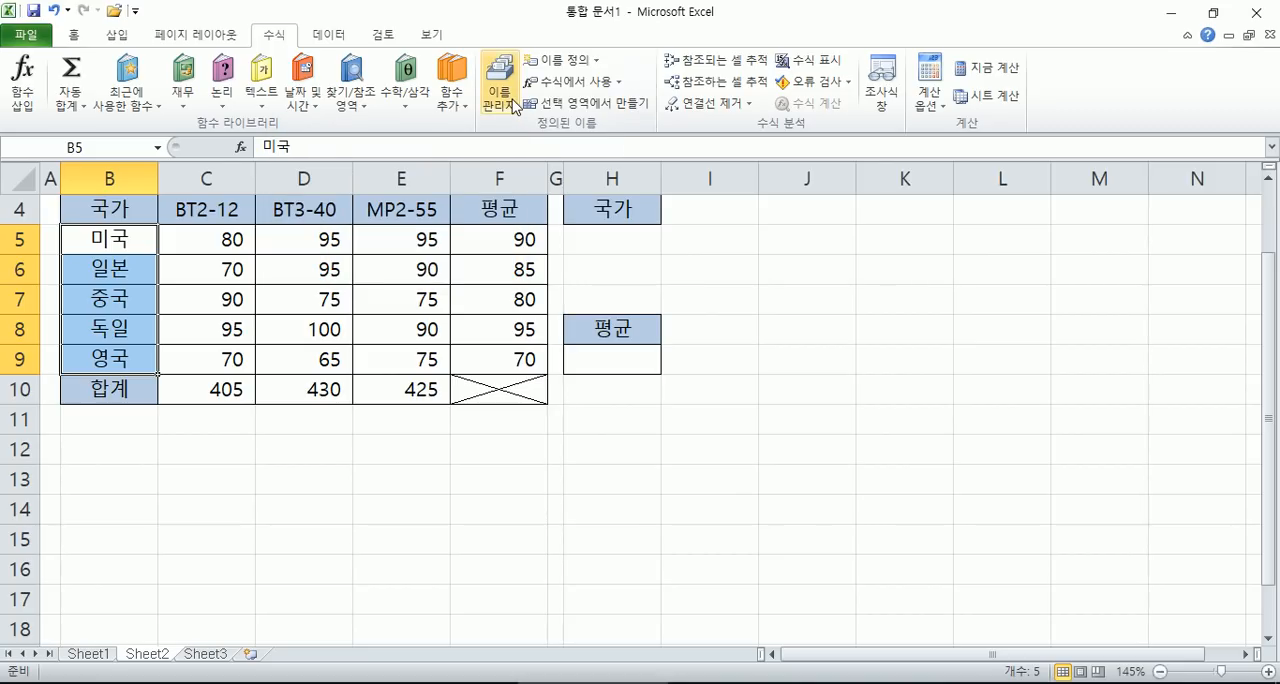
- Try defining a workbook-wide name 국가 that refers to =Sheet2!$B$5:$B$9
left_click(570, 61)
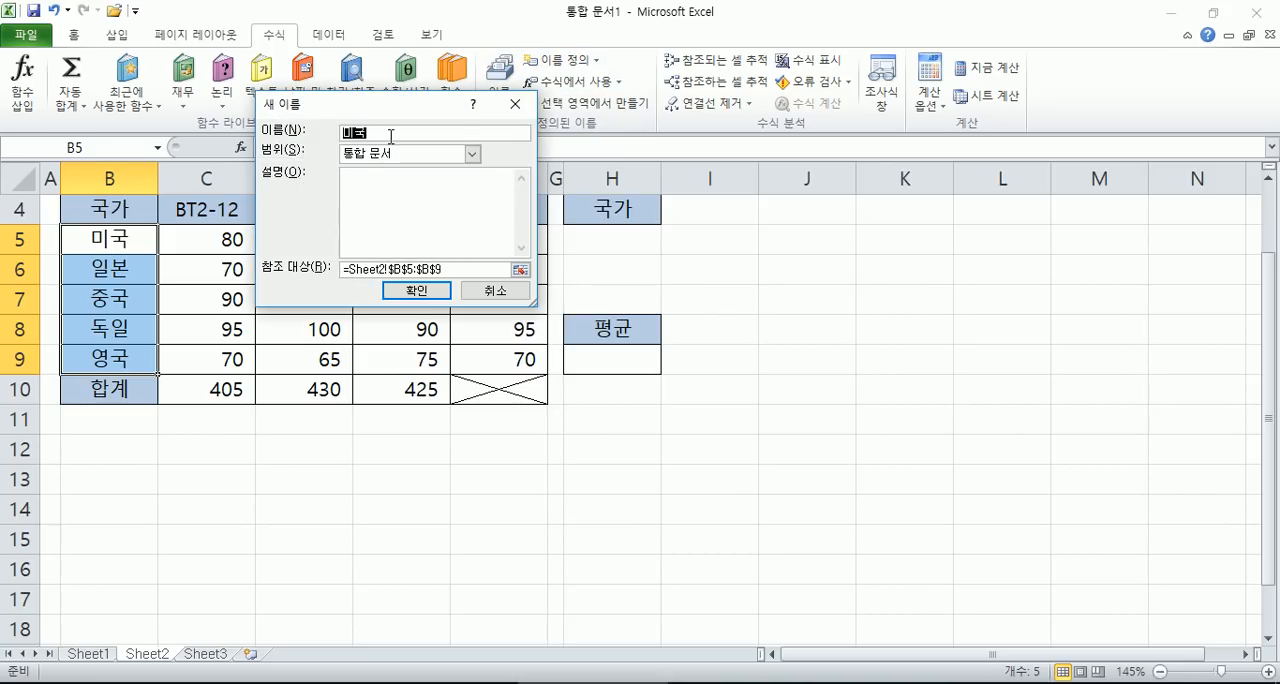
type("국가")
key("Return")
- Name the countries in B5:B9 국가 by creating a first-row name from B4:B9, and check it by selecting them
left_click_drag(118, 205, 109, 353)
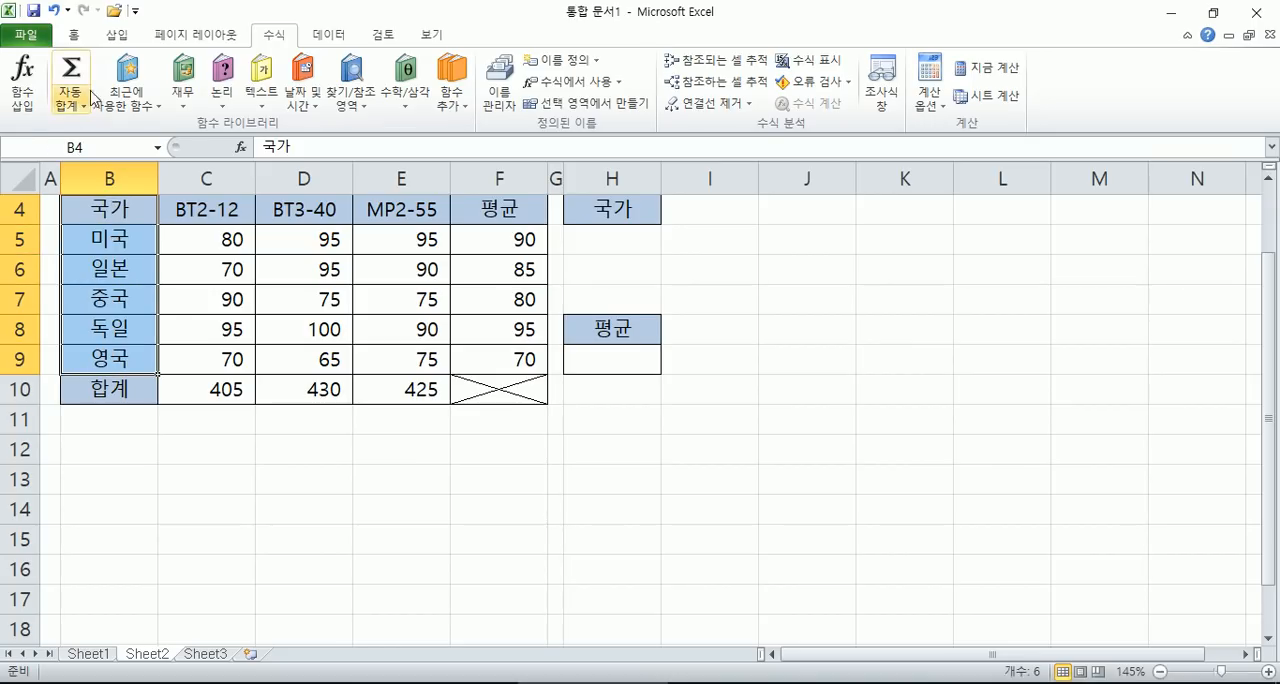
left_click(556, 104)
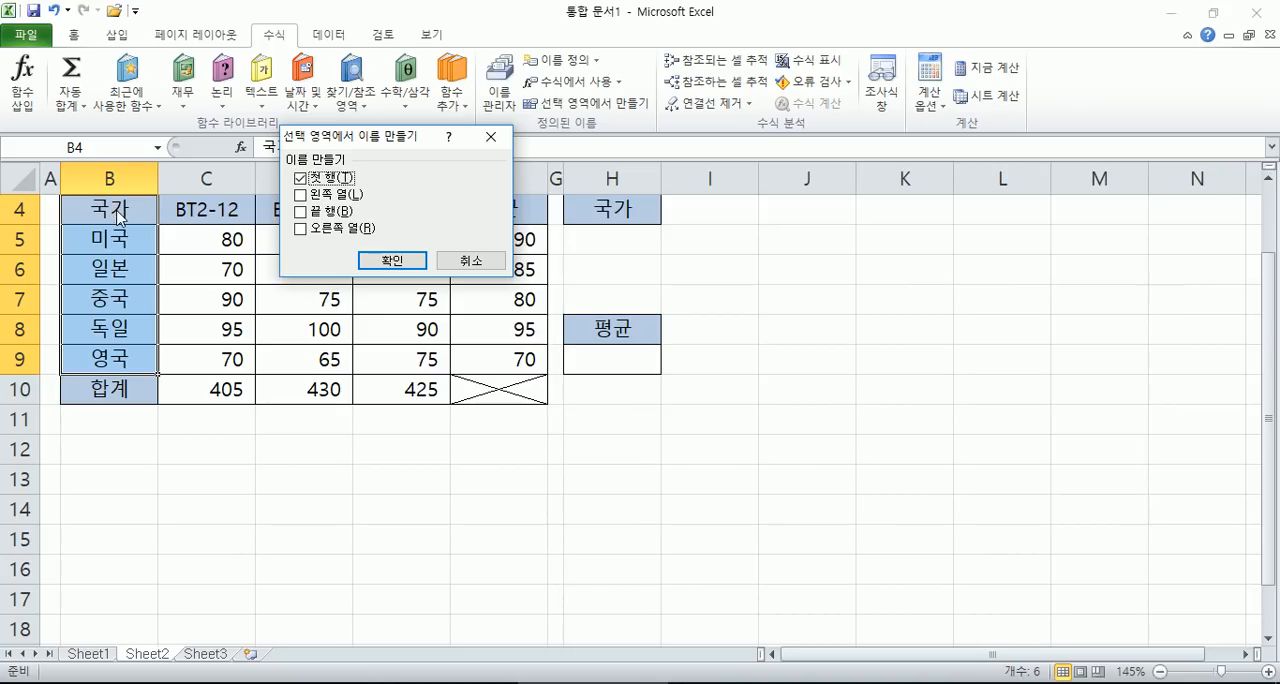
left_click(392, 260)
left_click_drag(108, 244, 120, 358)
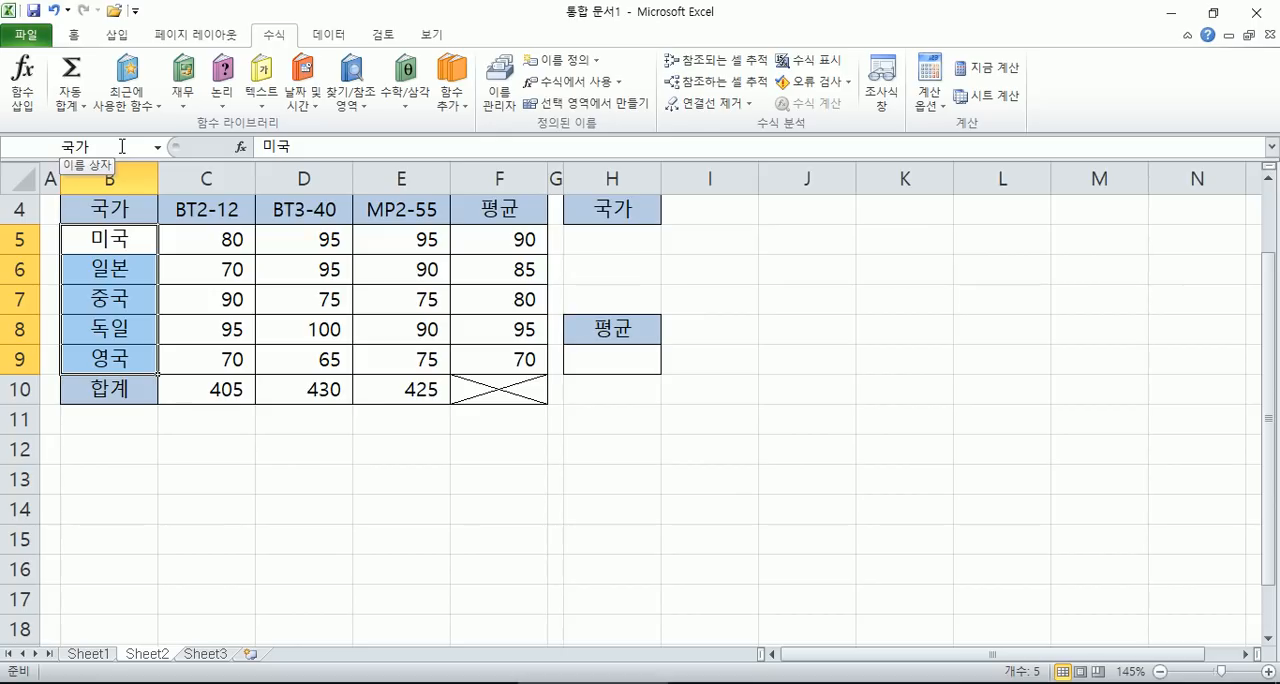
- Open data validation for H5 and set the allowed values to 목록 (List)
left_click(630, 235)
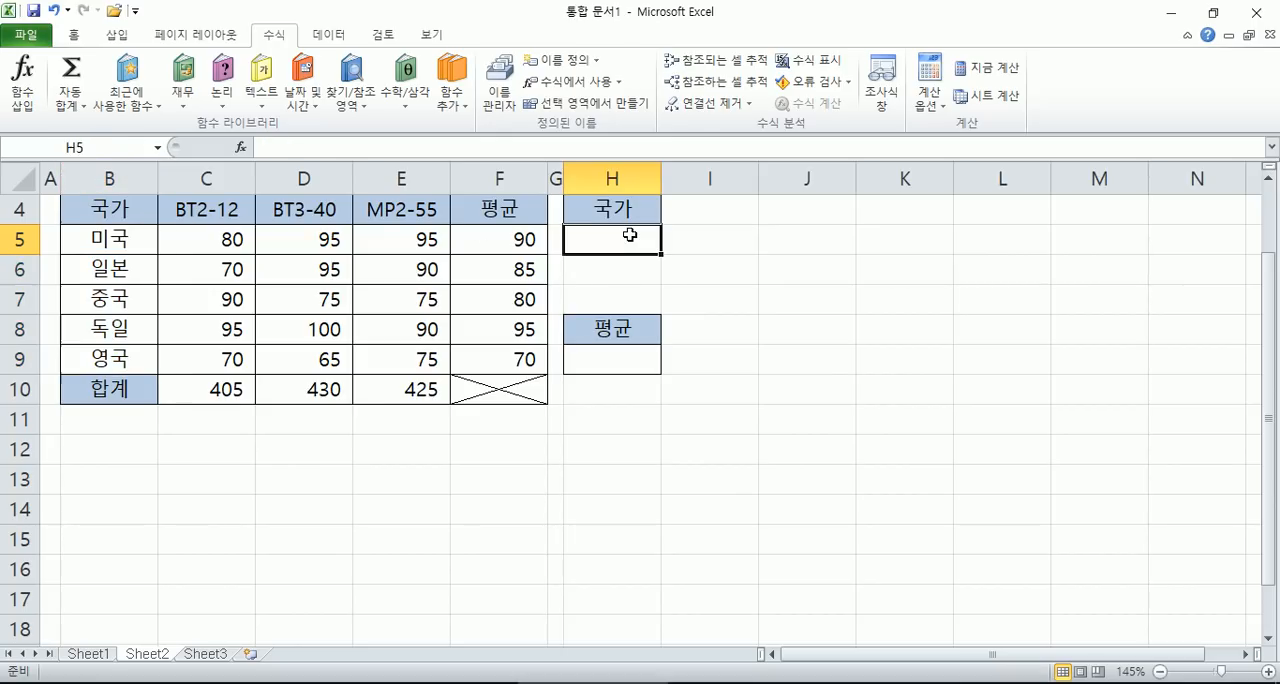
left_click_drag(109, 237, 99, 361)
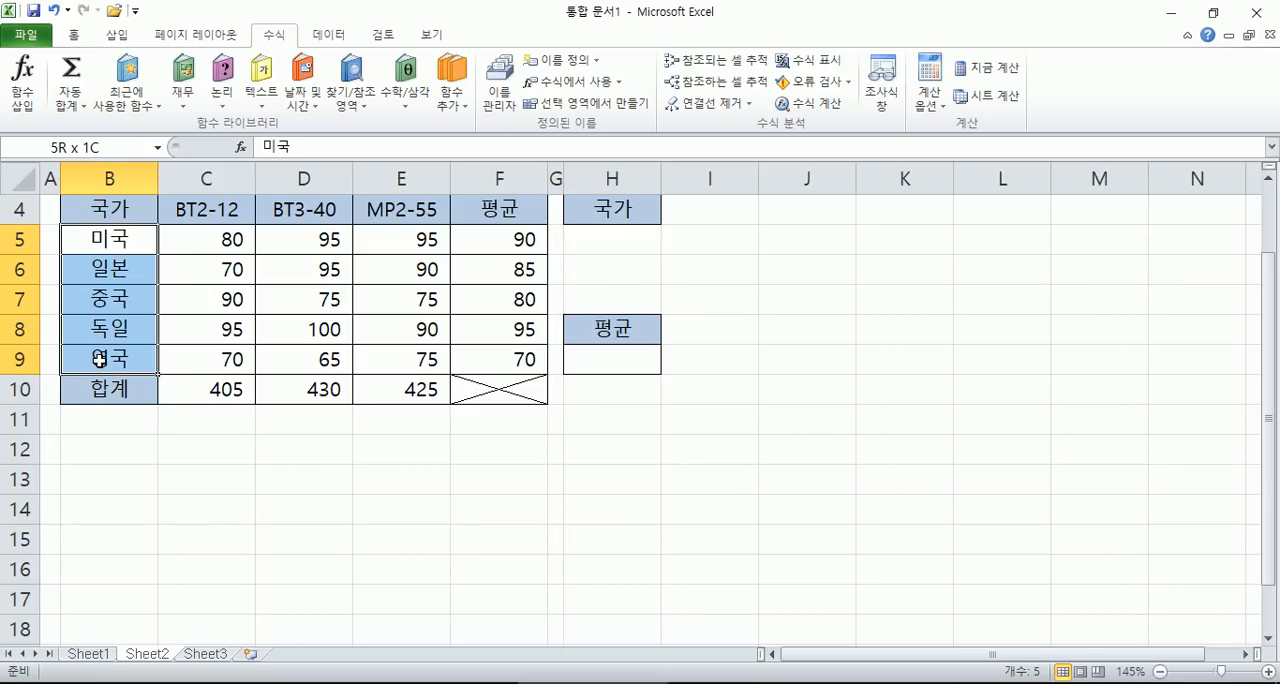
left_click(609, 236)
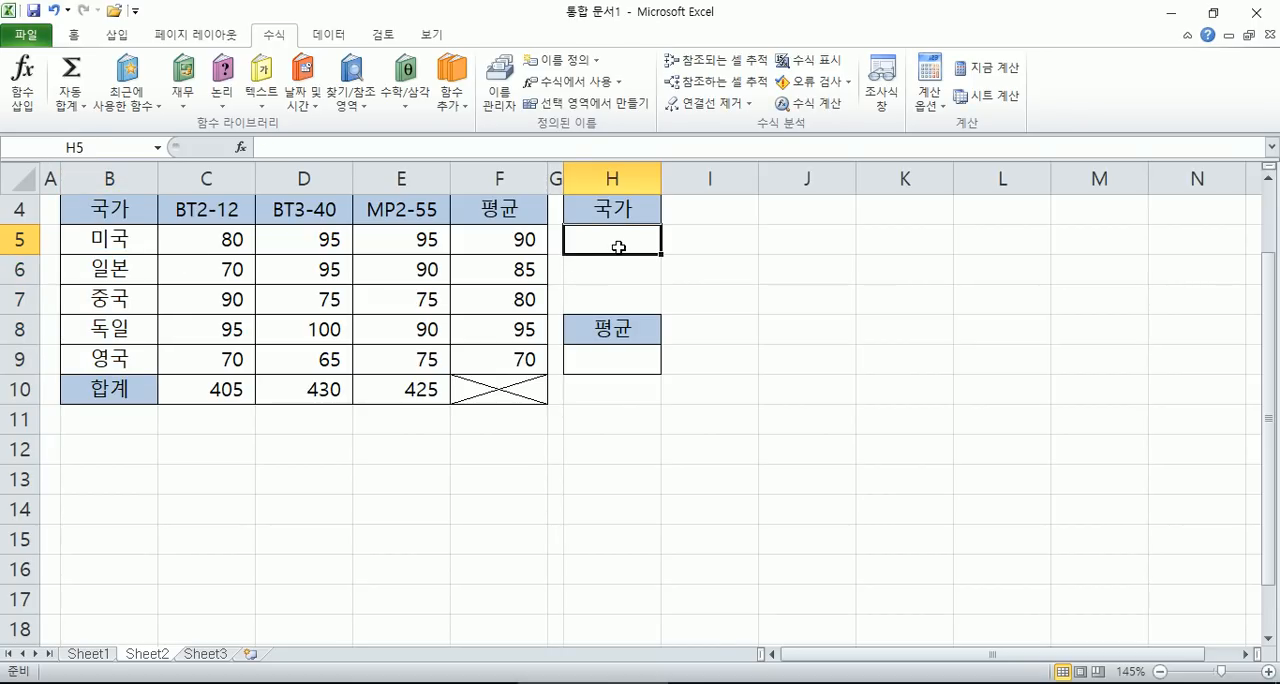
left_click(329, 34)
left_click(666, 106)
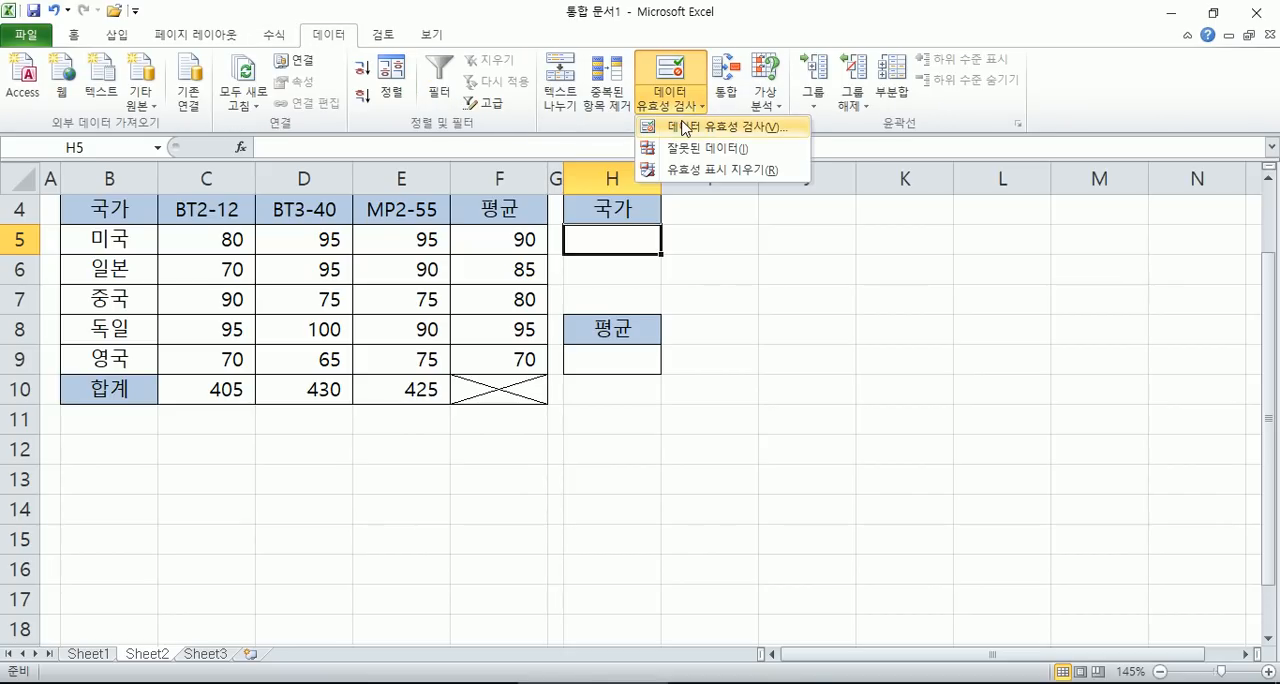
left_click(686, 128)
left_click_drag(383, 77, 897, 128)
left_click(820, 211)
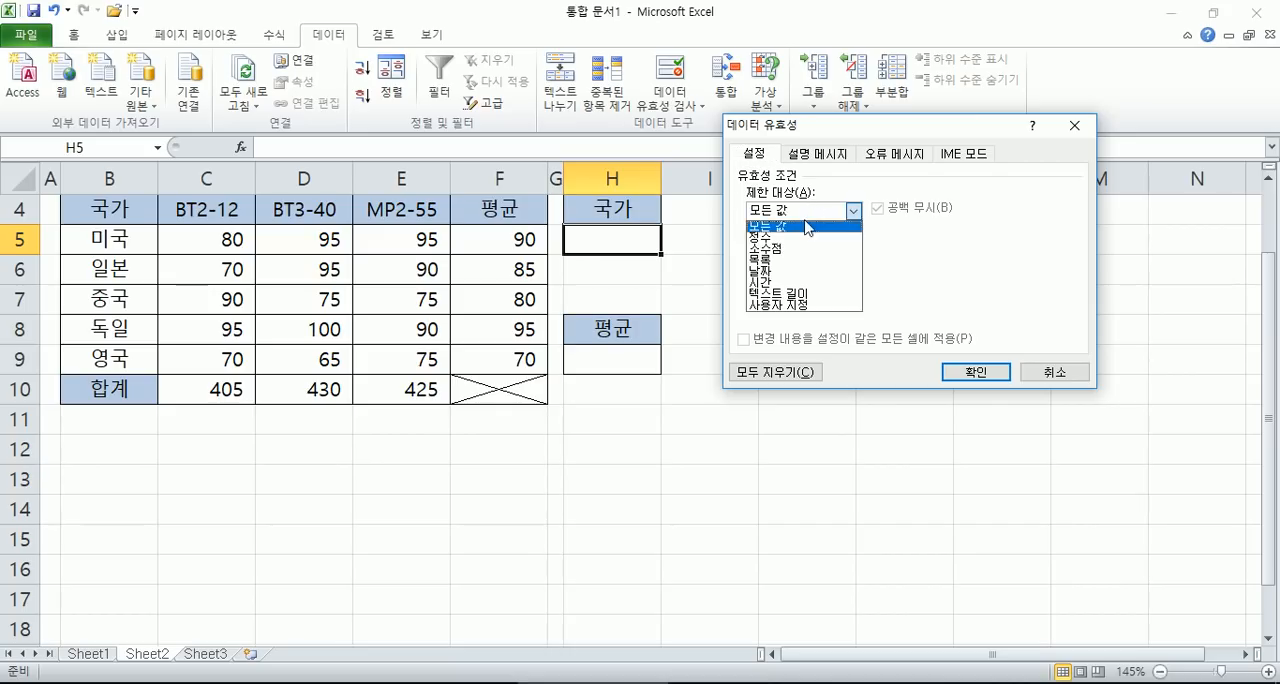
left_click(776, 267)
left_click(777, 283)
- Try entering 미국,일본,중국,독일,영국 as the list source and clear it again
type("미국,일본,")
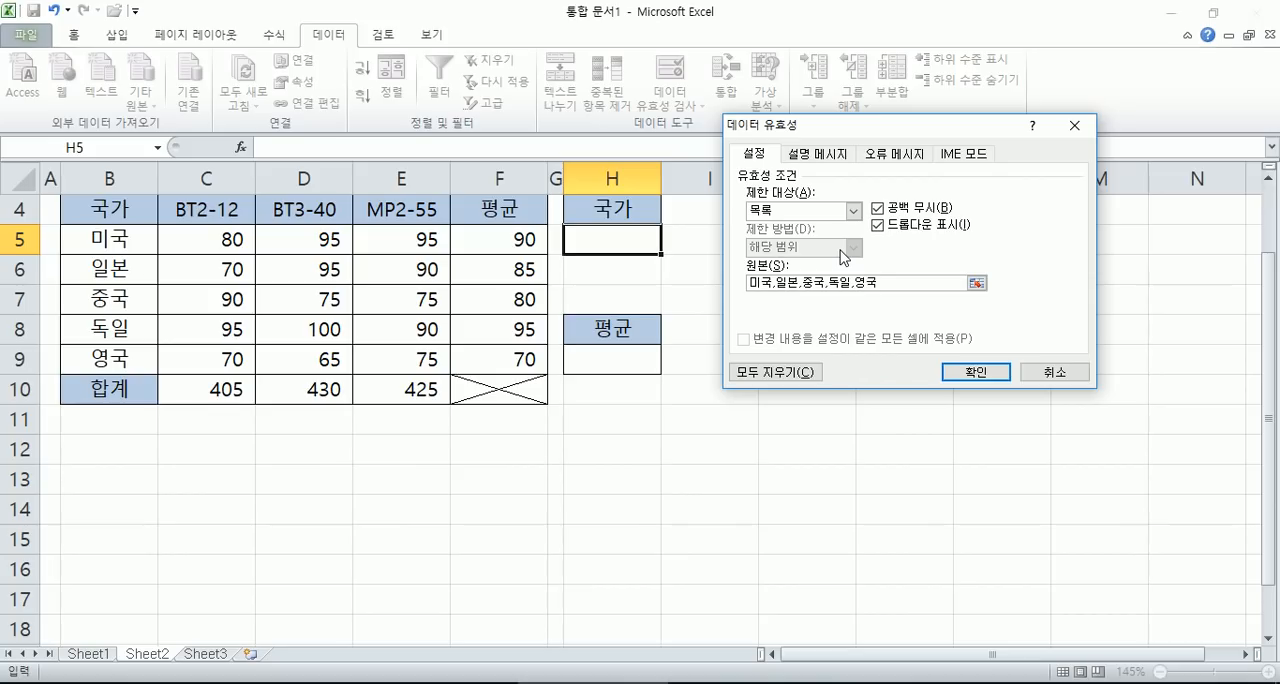
type("중국,독일,영국")
left_click_drag(889, 281, 749, 281)
key("Delete")
- Set the validation list source to =국가 and apply the rule to H5
left_click_drag(121, 240, 125, 353)
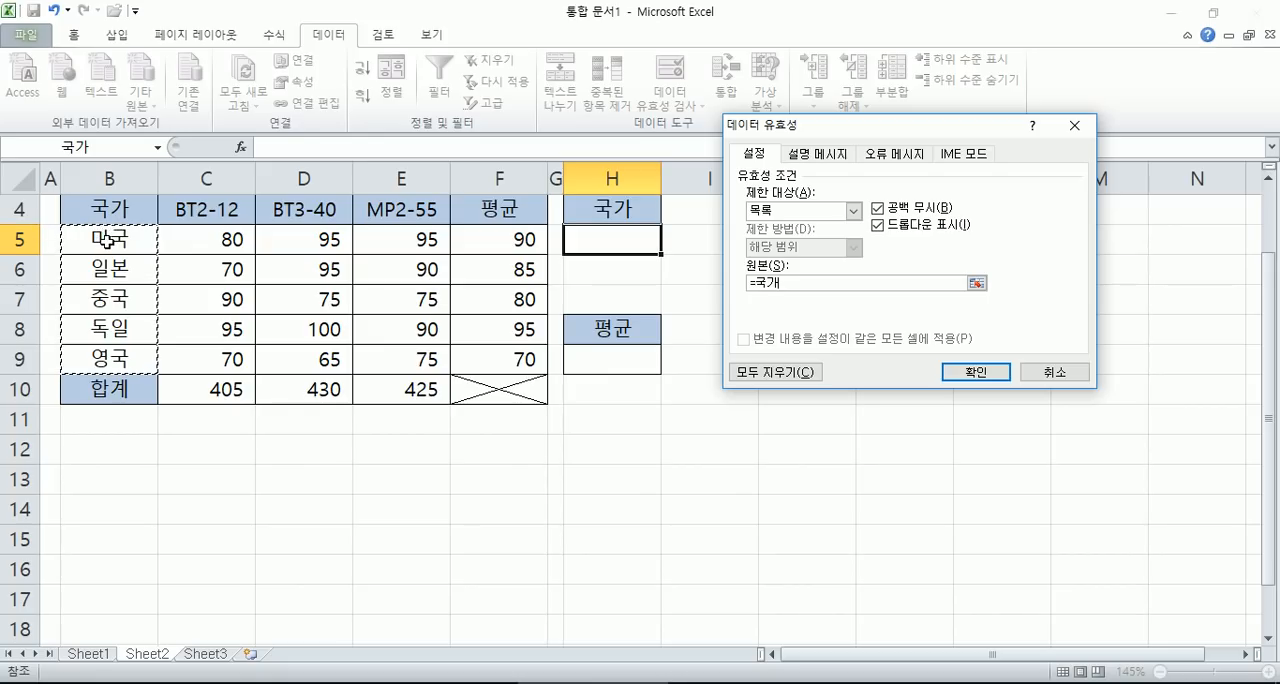
left_click_drag(787, 284, 642, 288)
type("=국가")
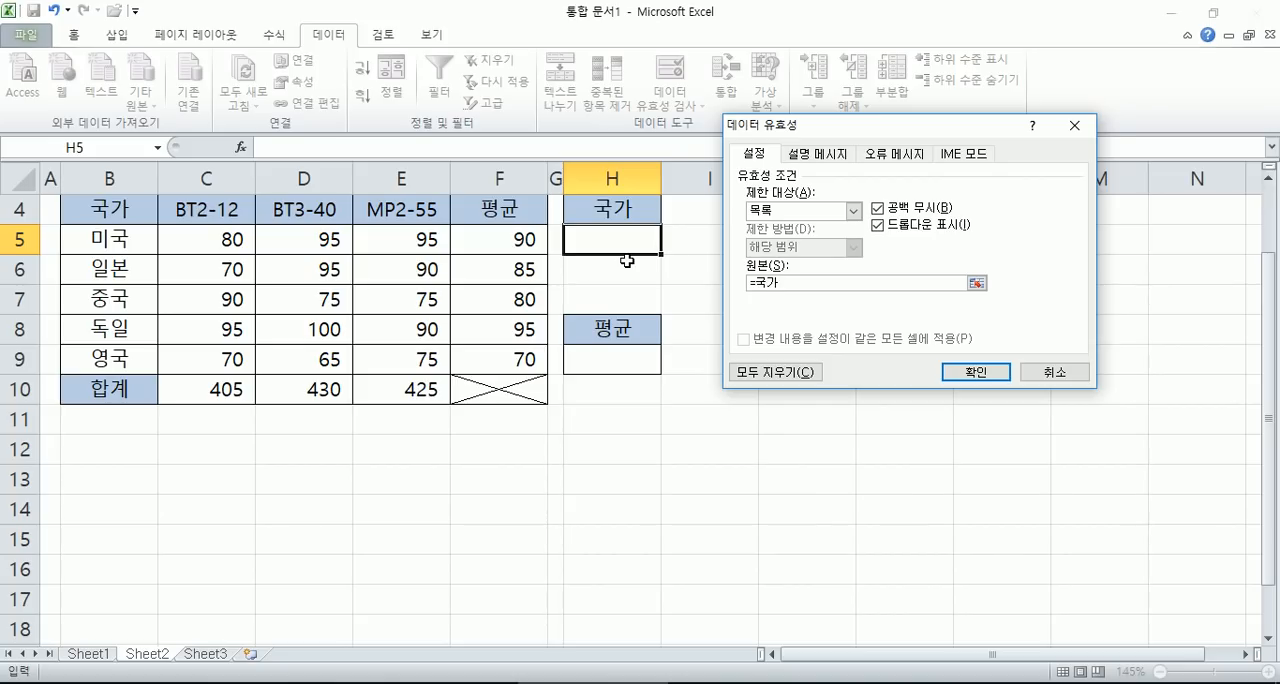
key("Return")
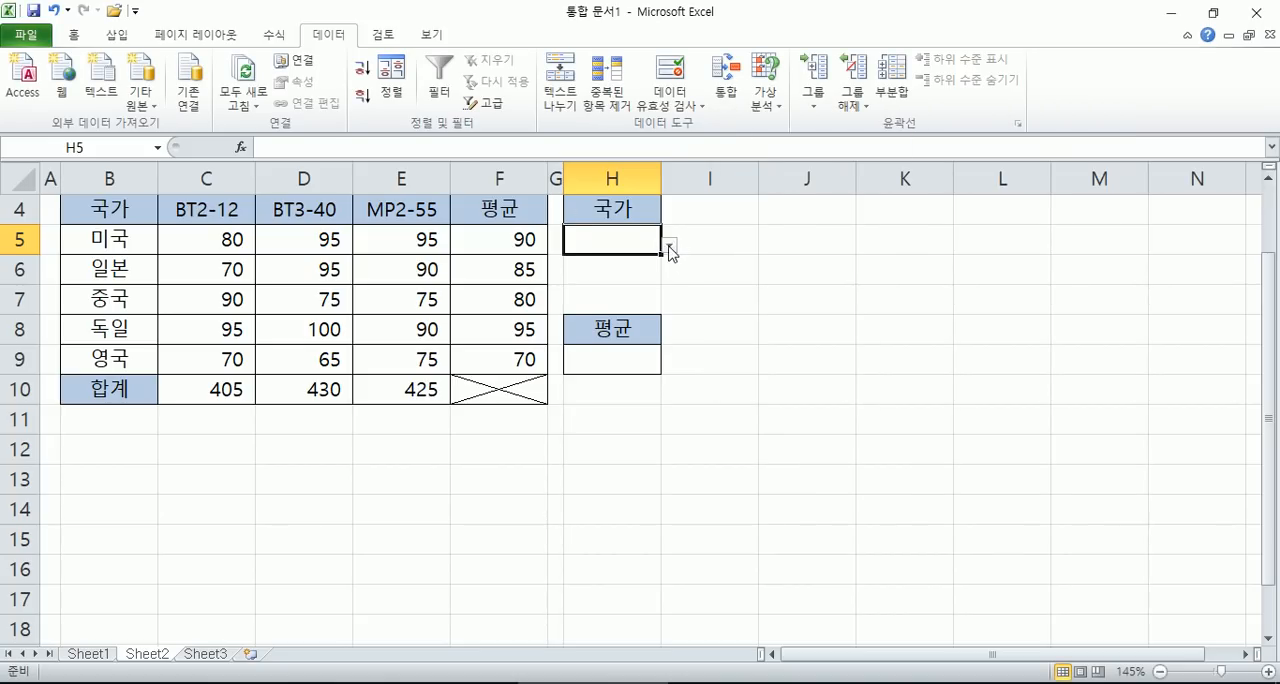
- Choose 일본 from the country list in H5 and change the choice to 독일
left_click(669, 246)
left_click(605, 291)
left_click(669, 246)
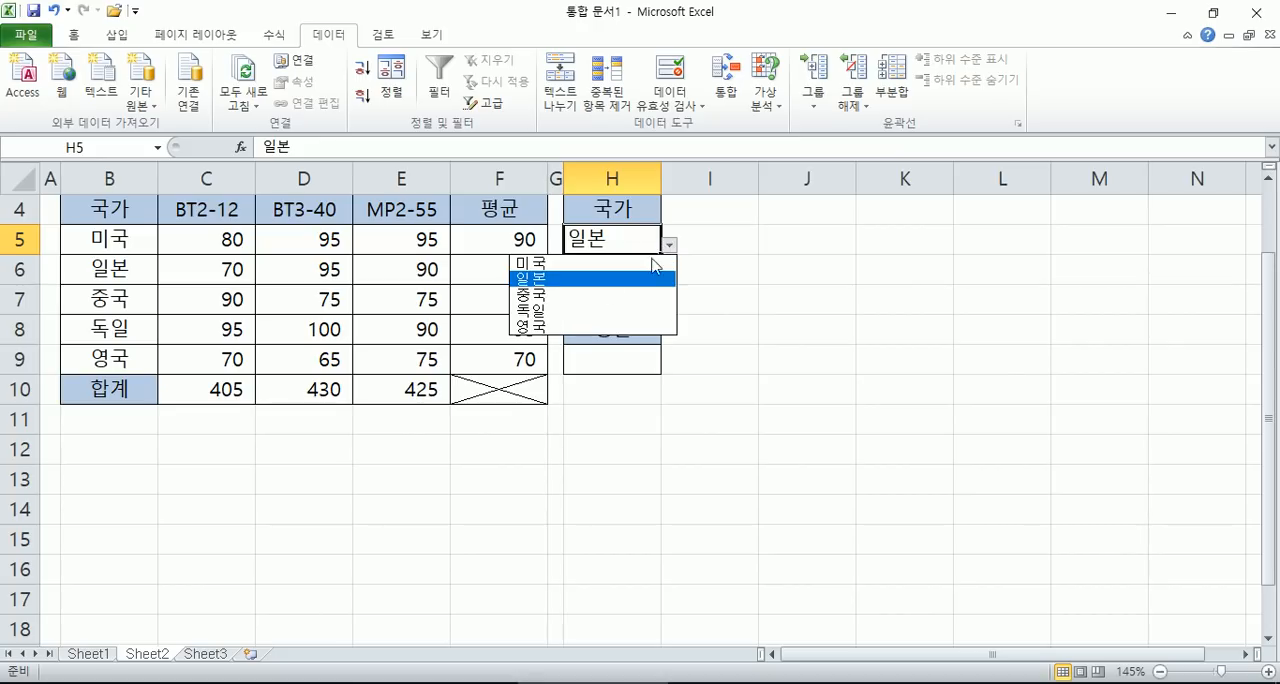
left_click(591, 310)
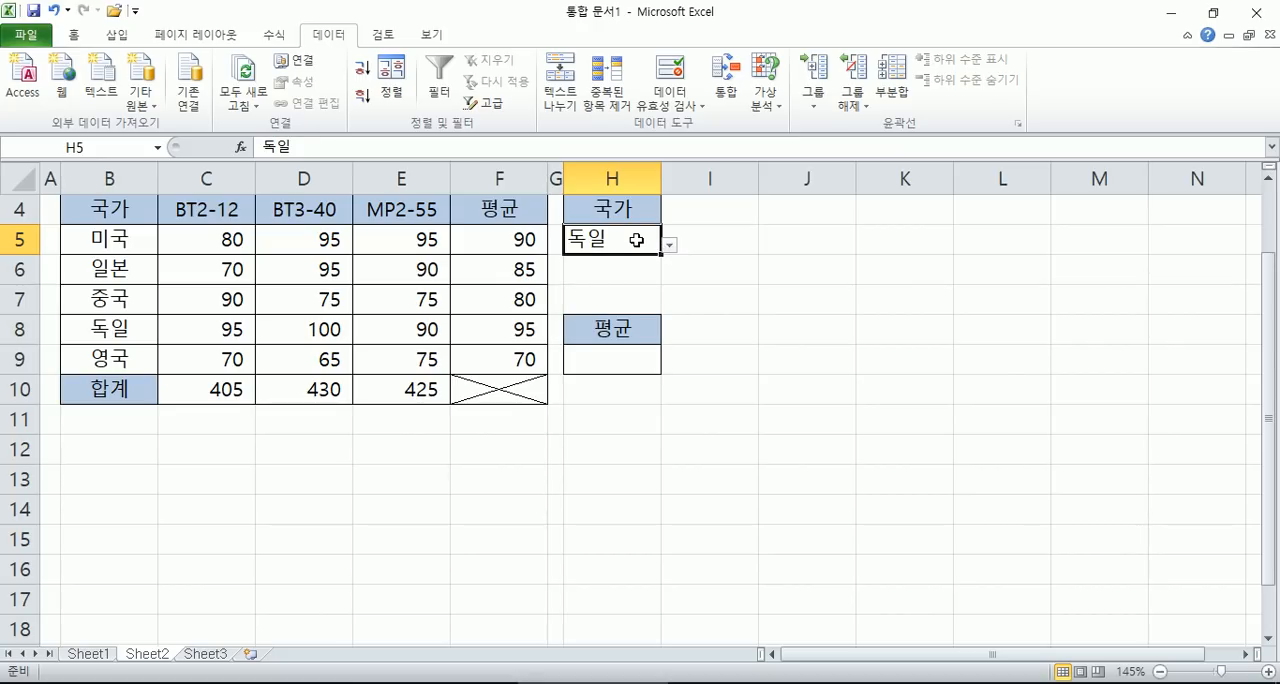
- Try to enter 인도, a country outside the validation list, in H5 and cancel the entry
type("인도")
key("Return")
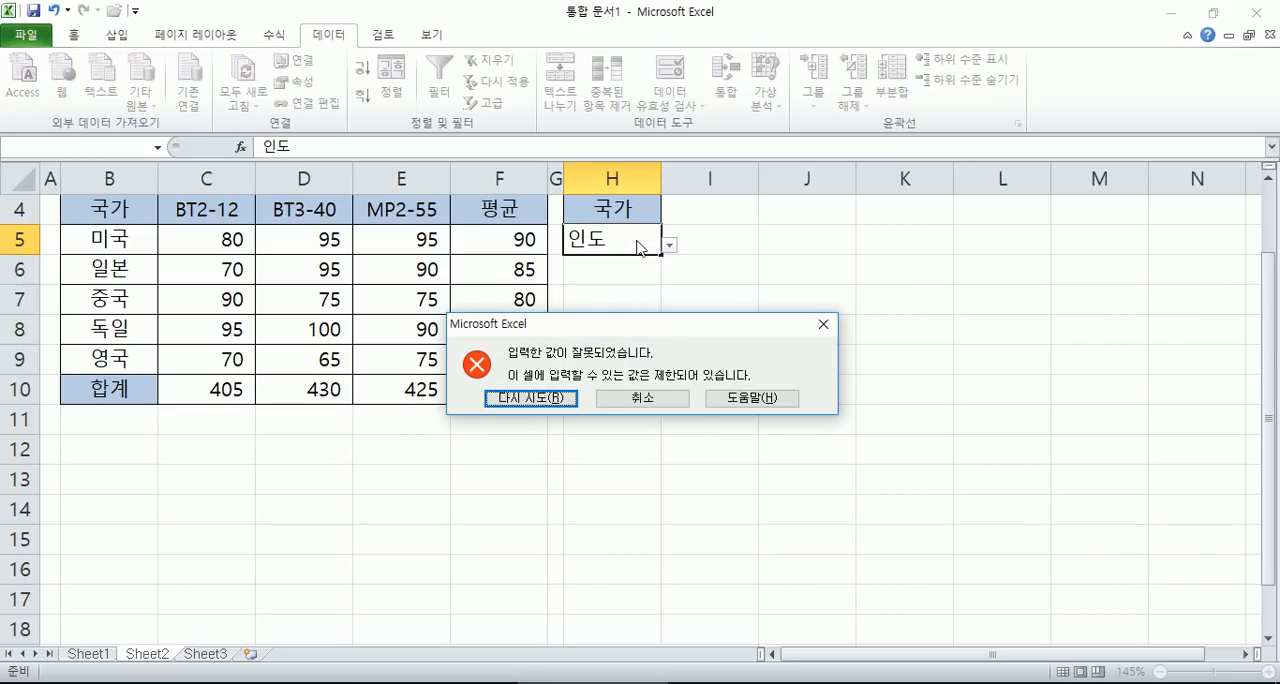
key("Escape")
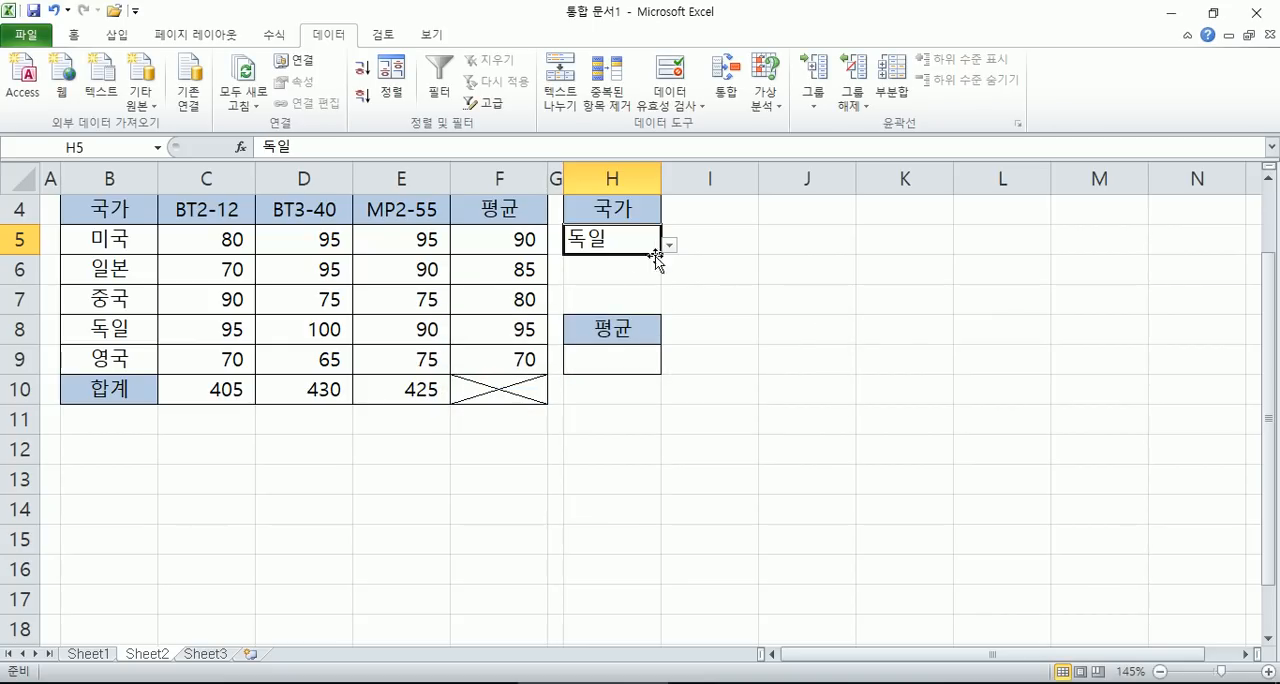
- Start a VLOOKUP formula in cell H9 under the 평균 heading
left_click_drag(104, 330, 497, 328)
left_click(495, 319)
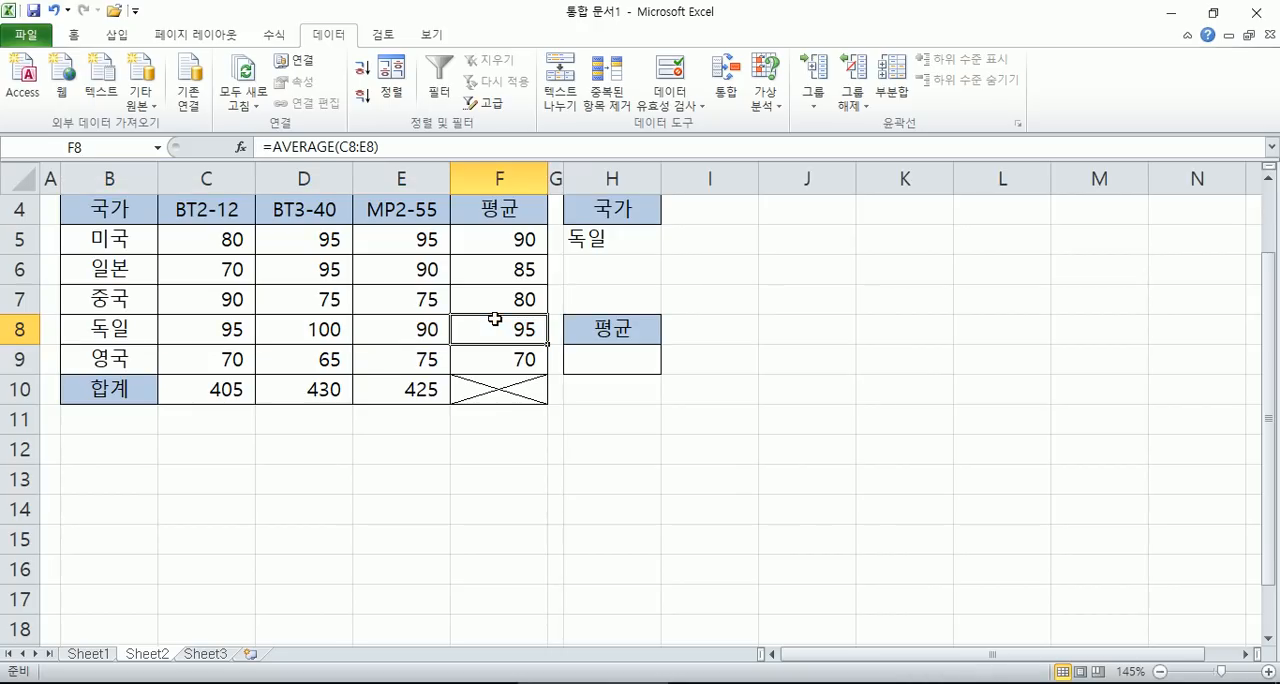
left_click(621, 368)
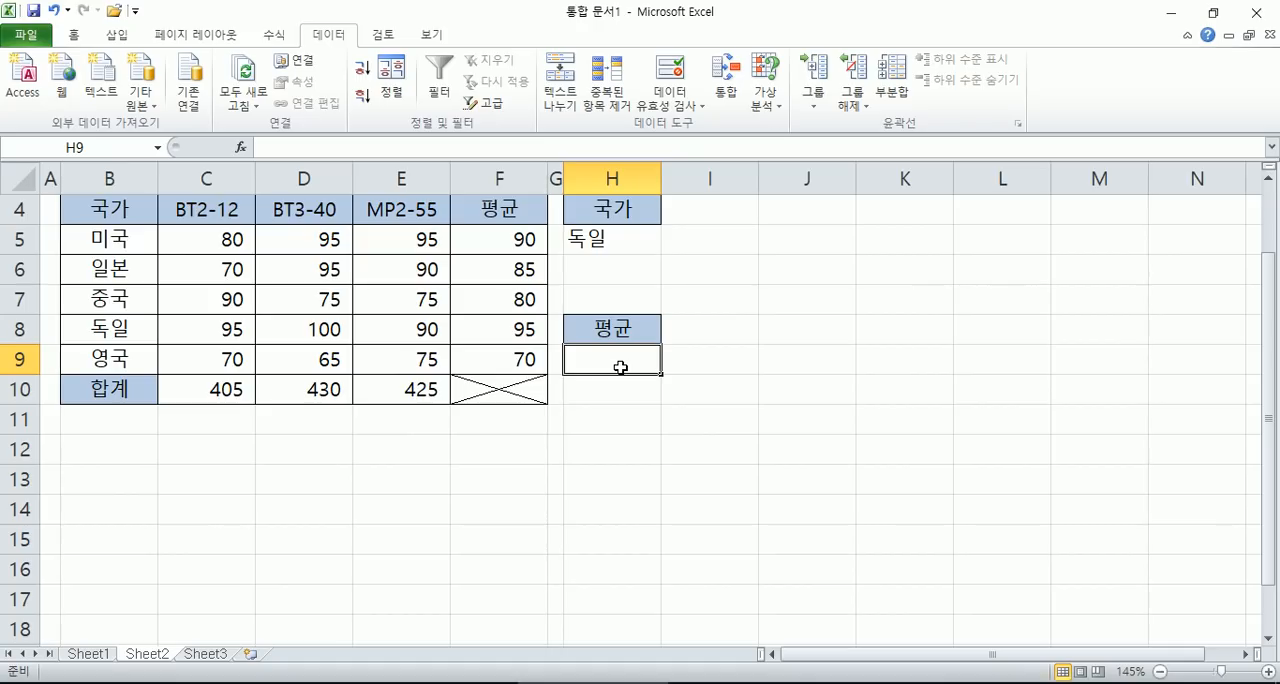
type("=")
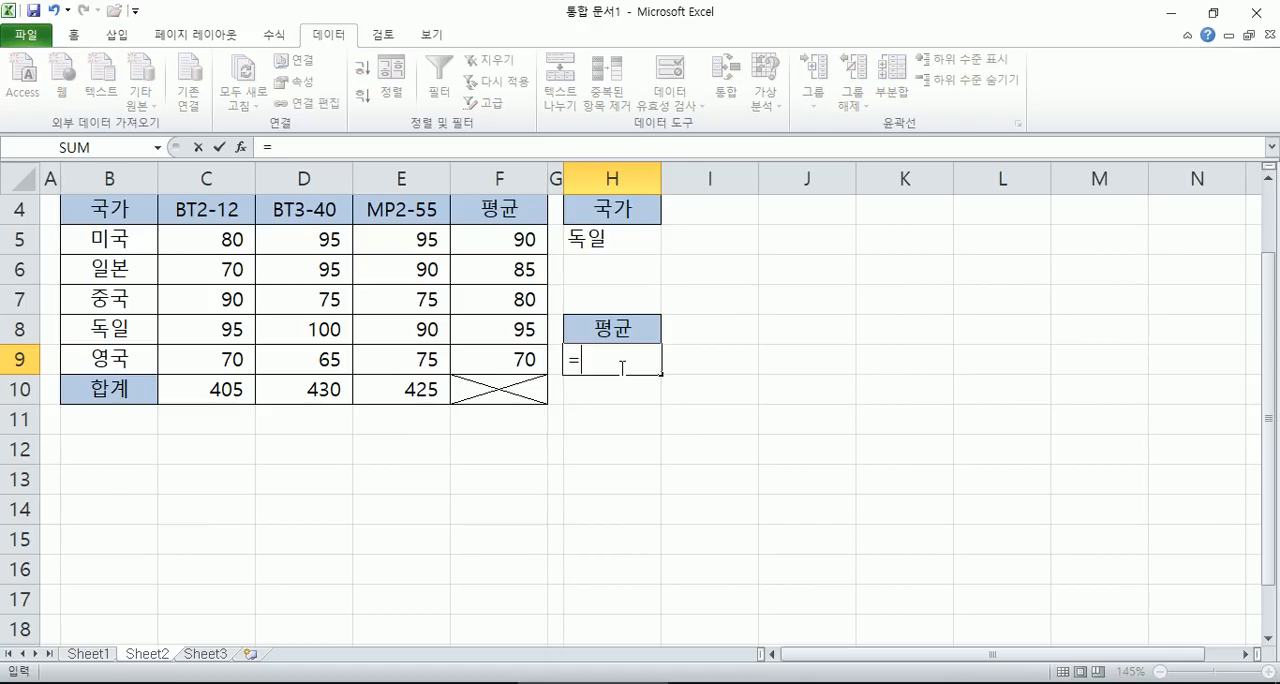
type("VL")
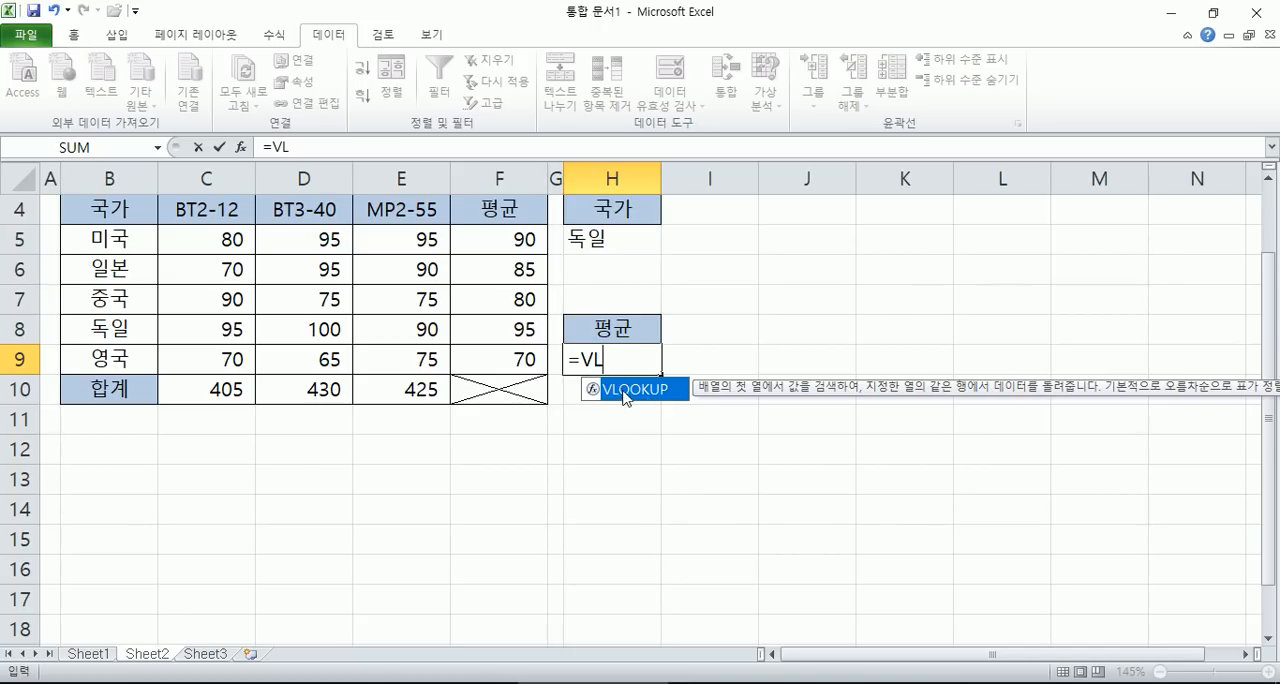
key("BackSpace")
key("BackSpace")
type("VL")
key("Tab")
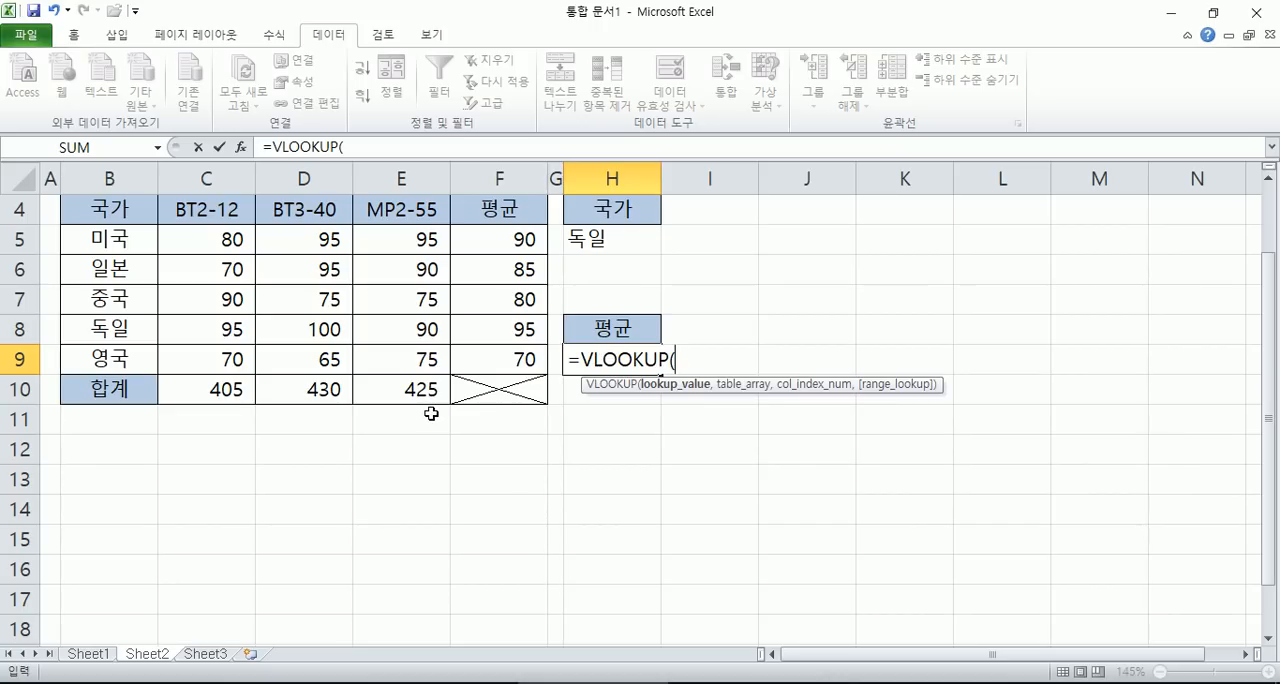
key("BackSpace")
key("BackSpace")
key("BackSpace")
key("BackSpace")
key("BackSpace")
key("BackSpace")
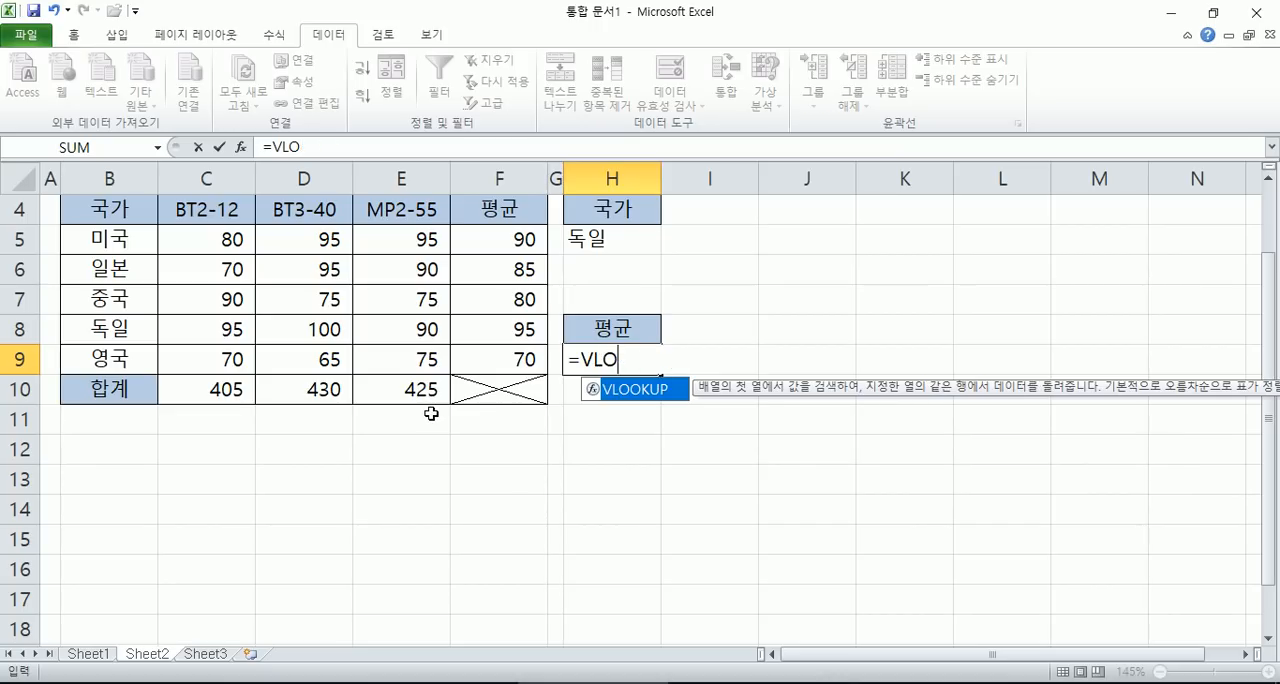
double_click(657, 399)
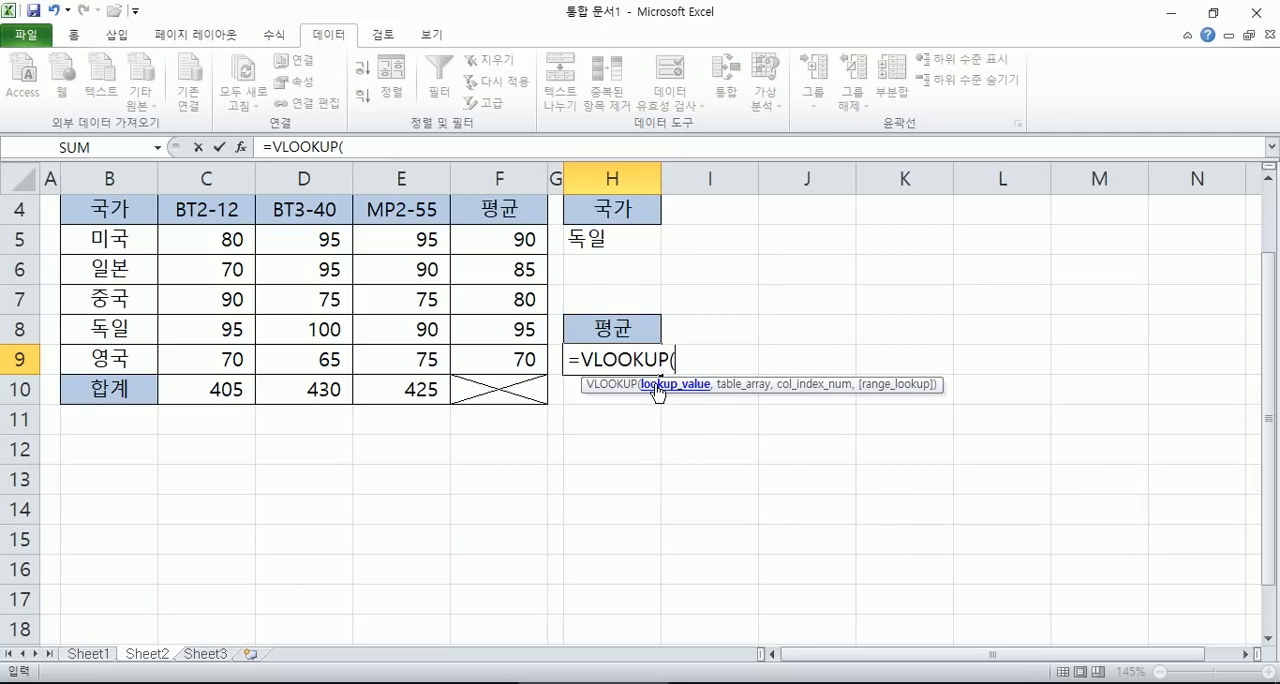
- Use H5 as the VLOOKUP lookup value and B5:F9 as its table array
left_click(600, 240)
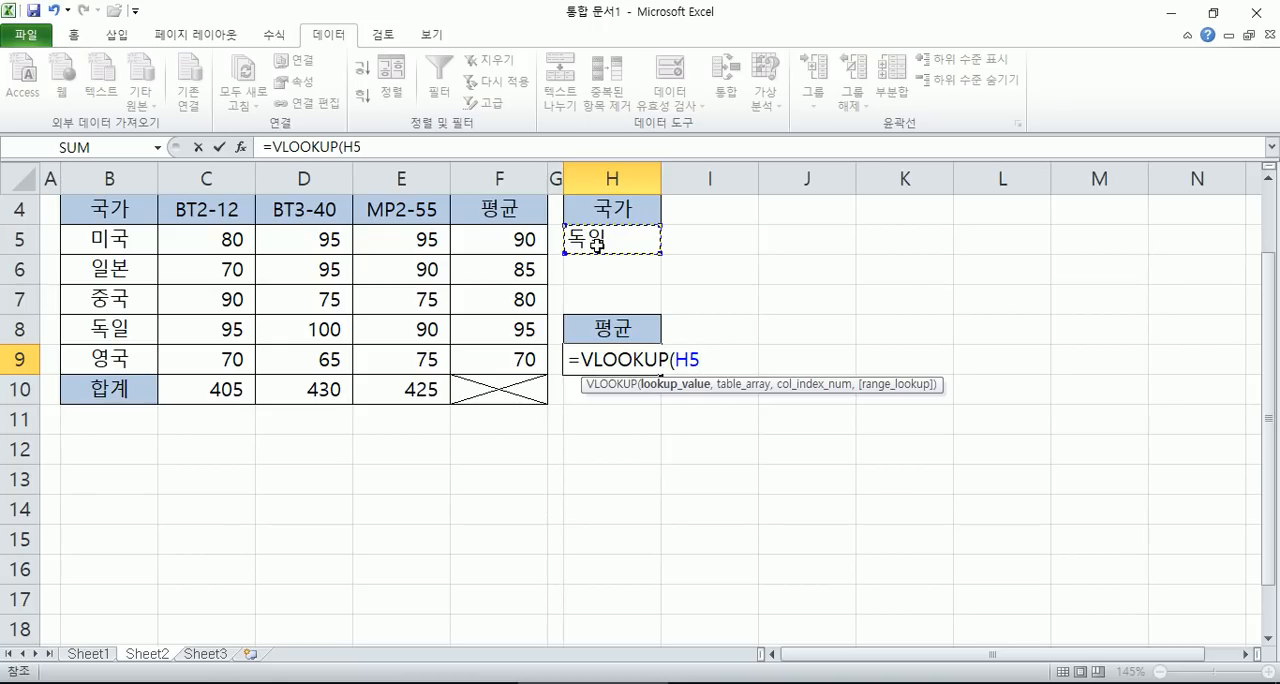
type(",")
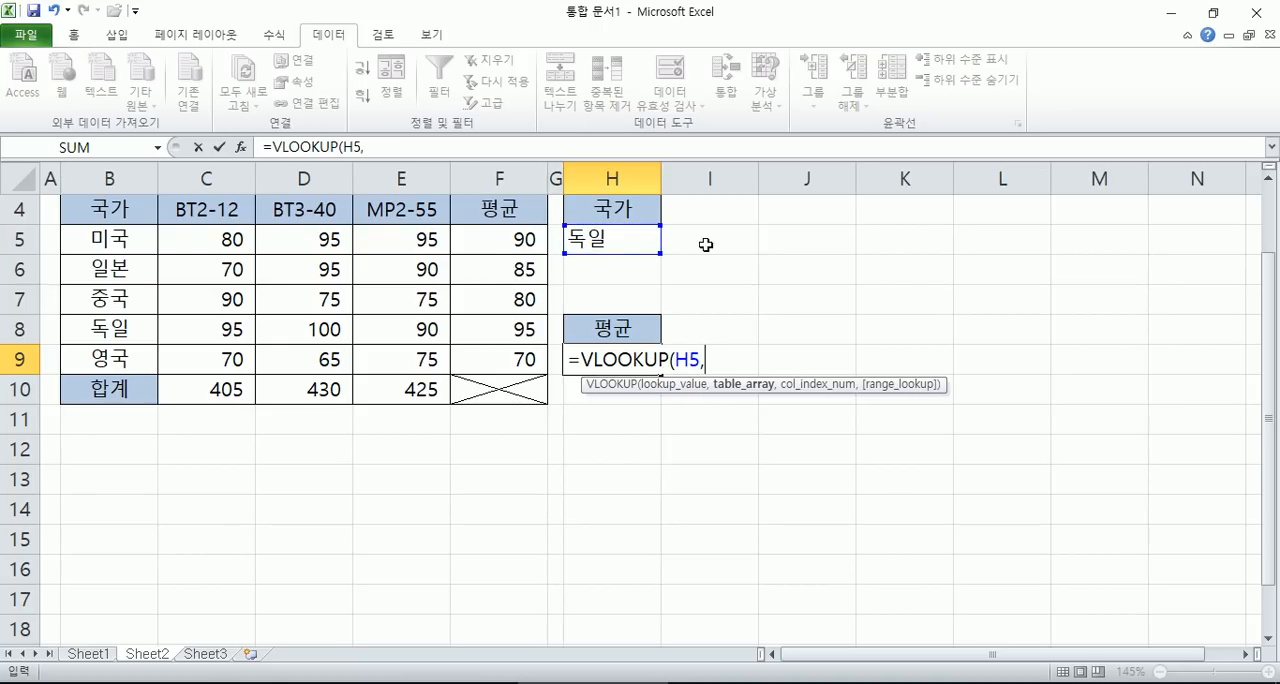
left_click_drag(100, 233, 490, 356)
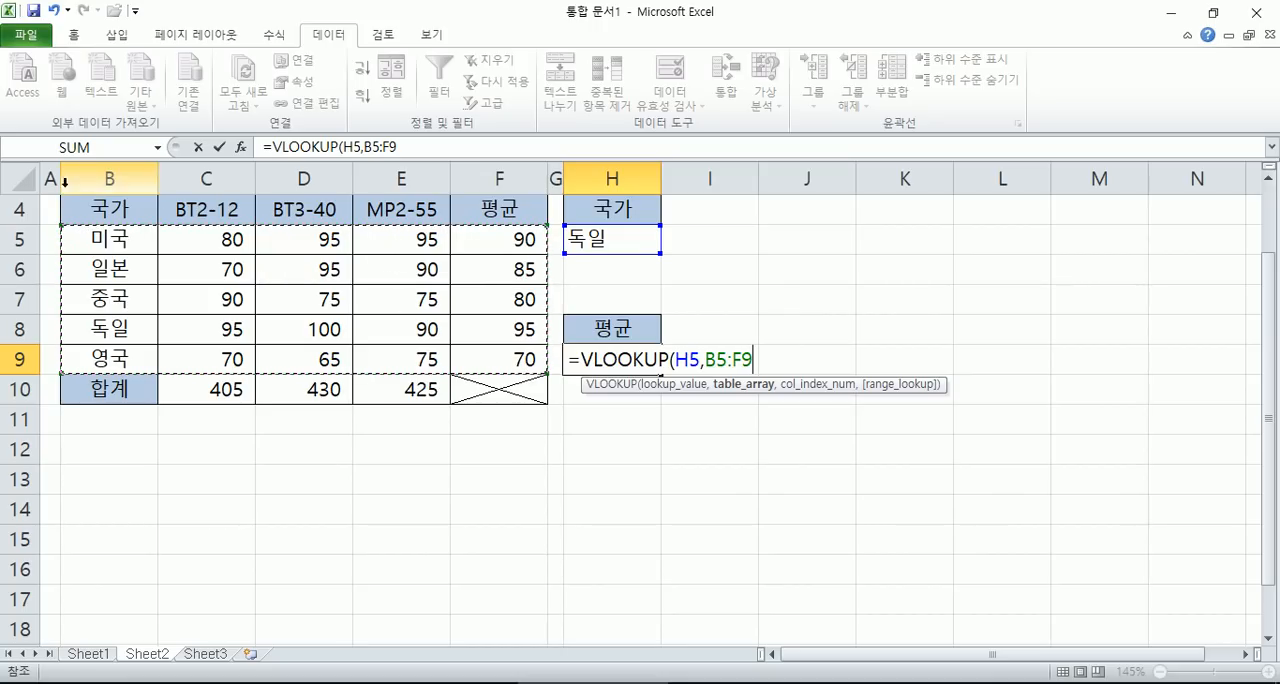
left_click_drag(62, 209, 262, 210)
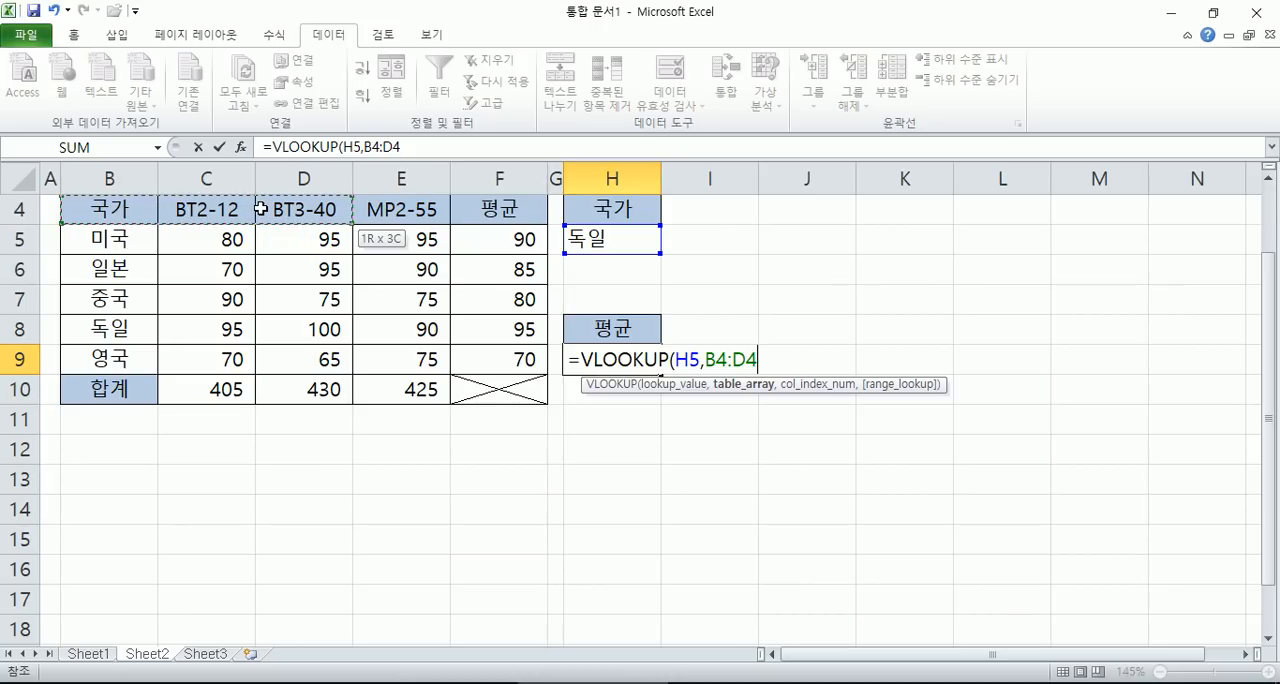
left_click(120, 235)
left_click_drag(120, 235, 493, 364)
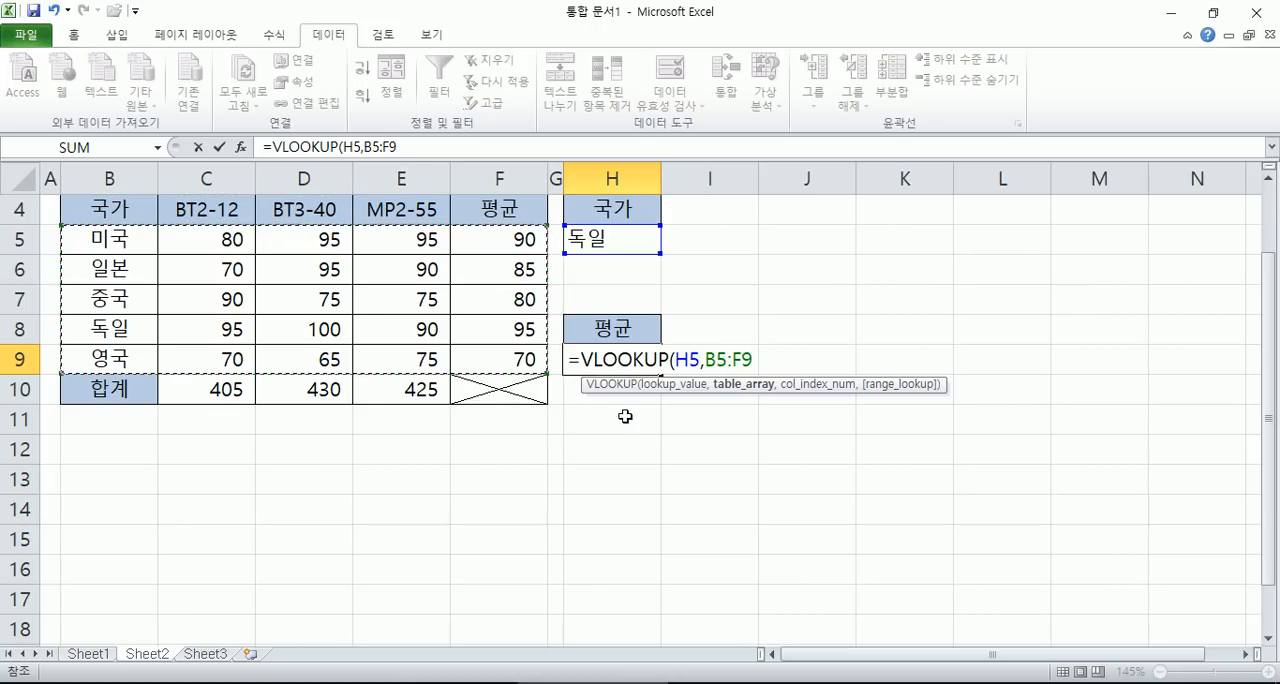
type(",")
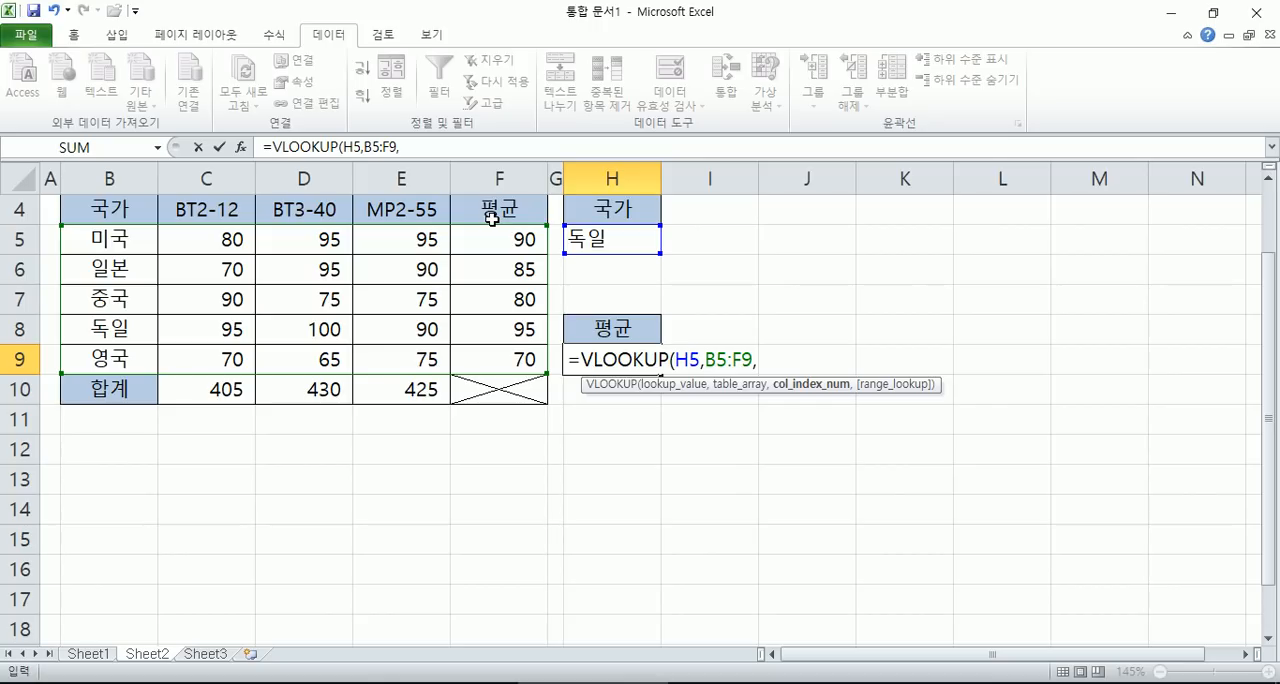
- Complete the H9 formula with column index 5 and FALSE for an exact match, and enter it
type("5")
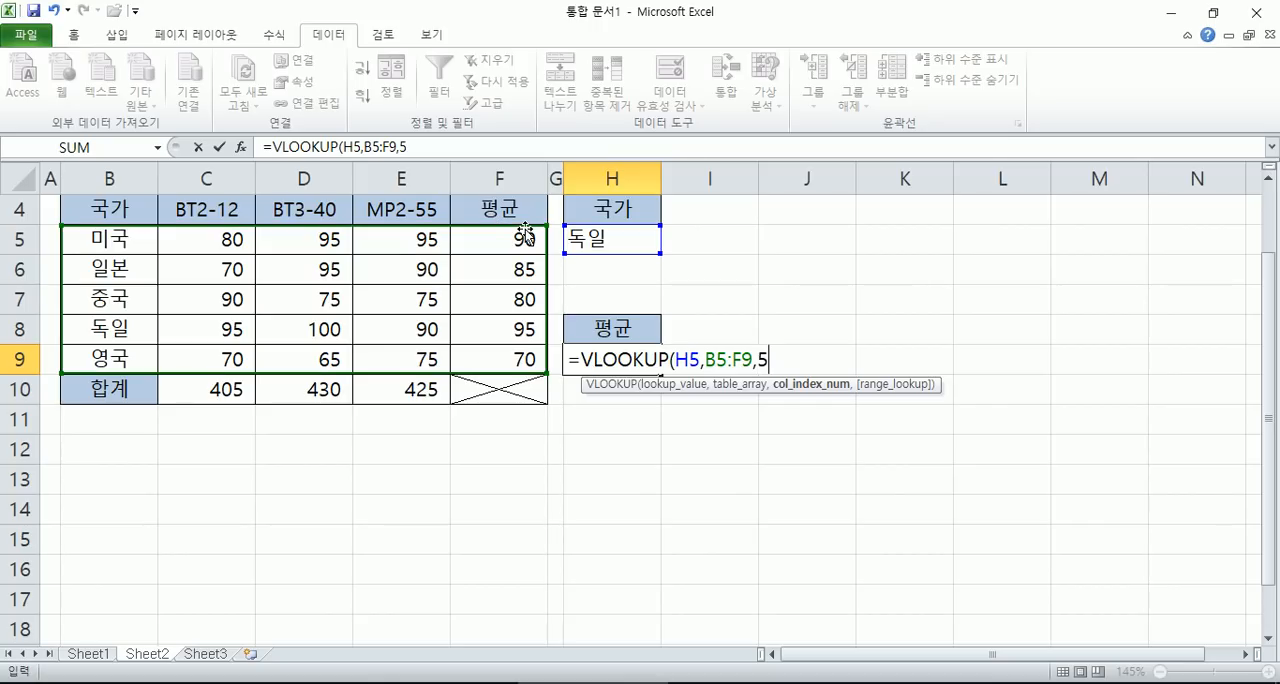
type(",")
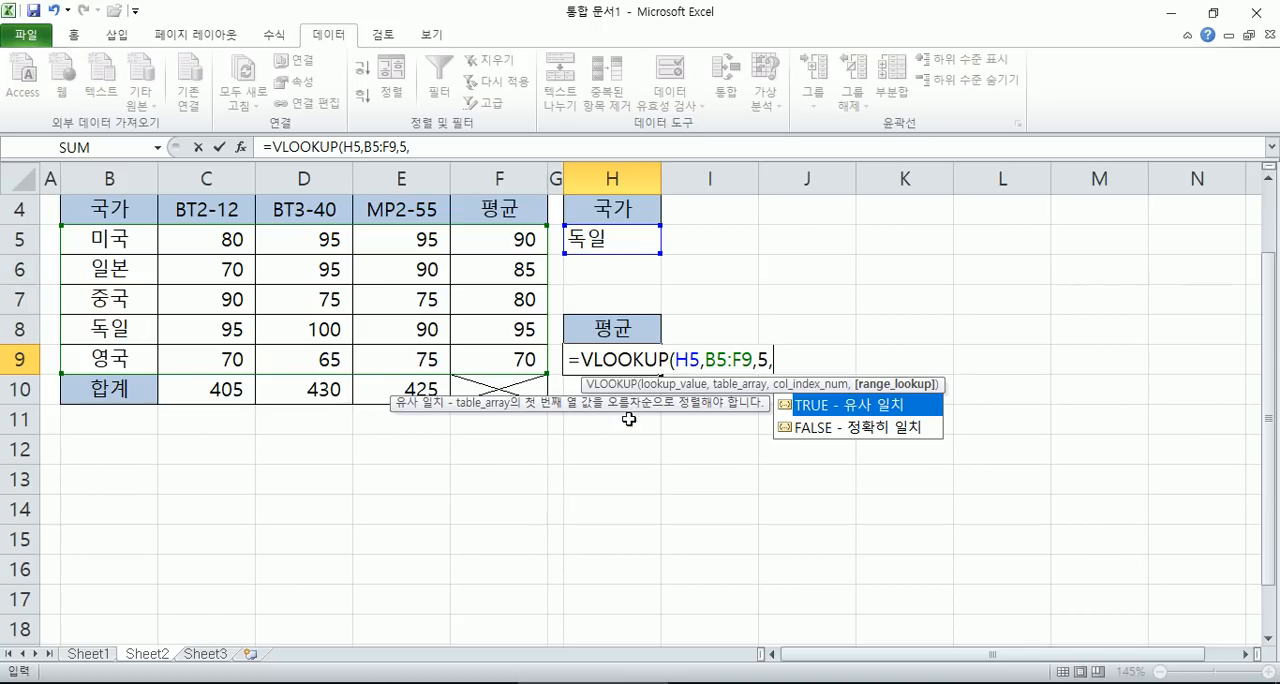
left_click(858, 430)
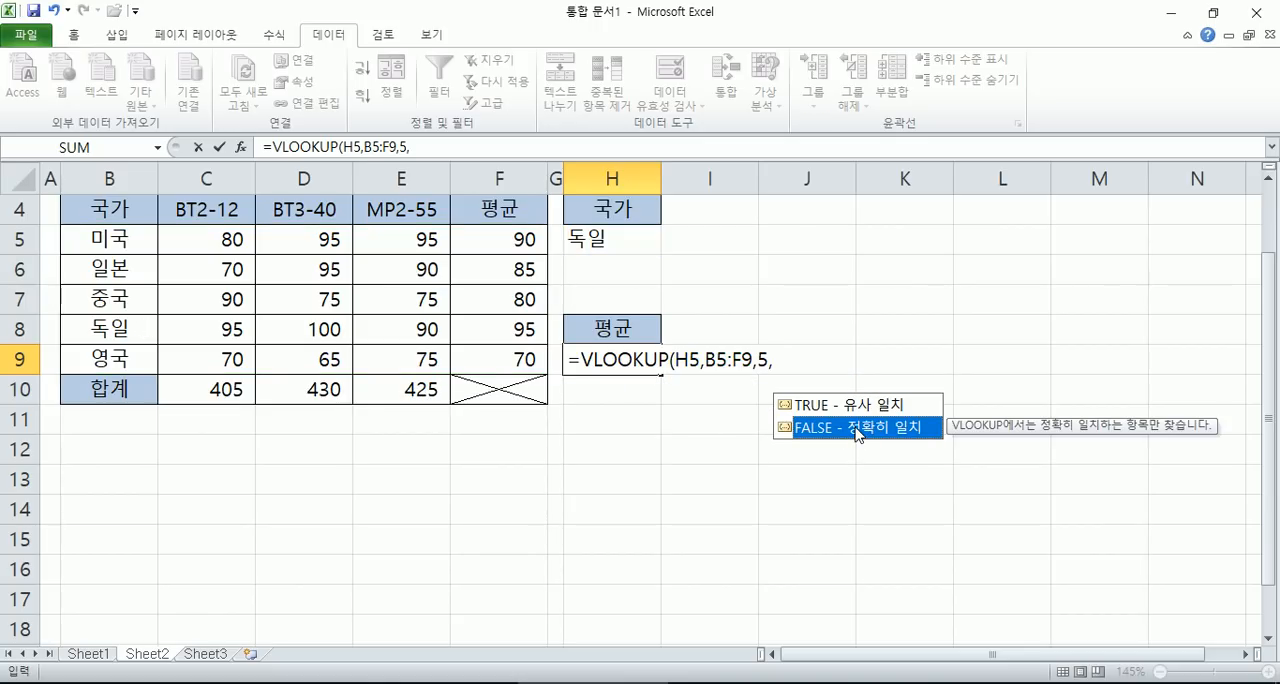
double_click(857, 430)
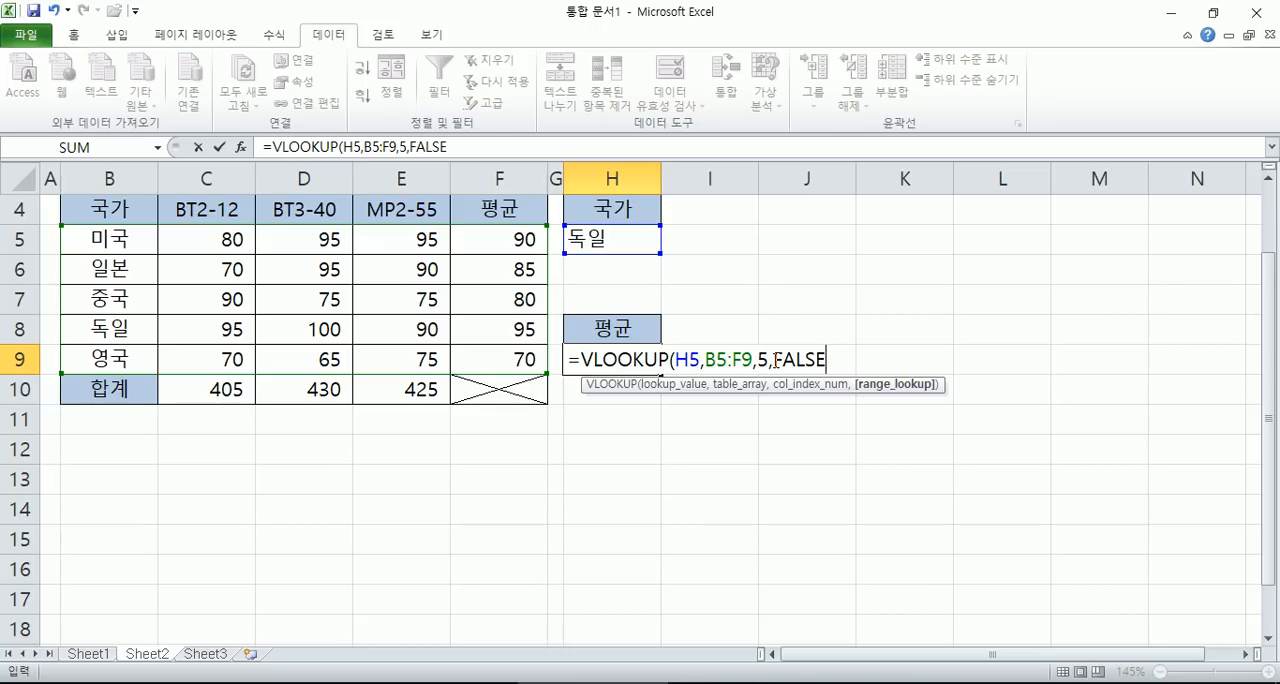
type(")")
key("Return")
left_click(635, 360)
- Center the country in cell H5 horizontally
left_click(608, 240)
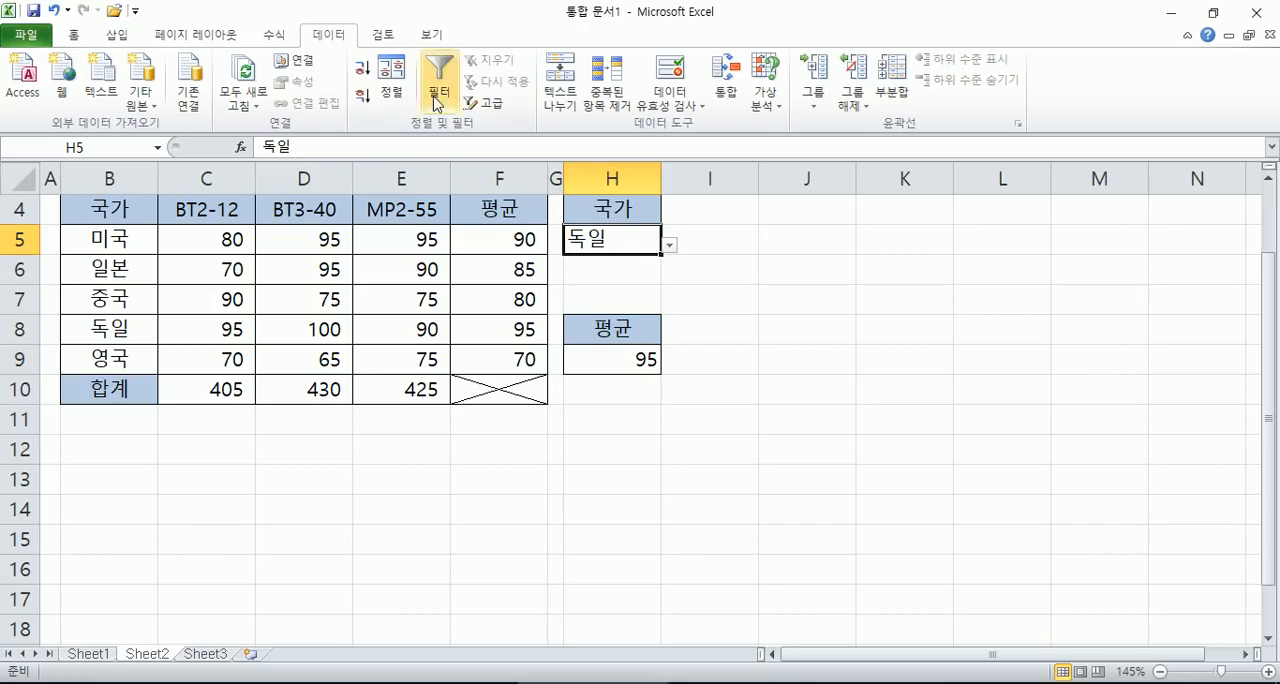
left_click(73, 34)
left_click(405, 96)
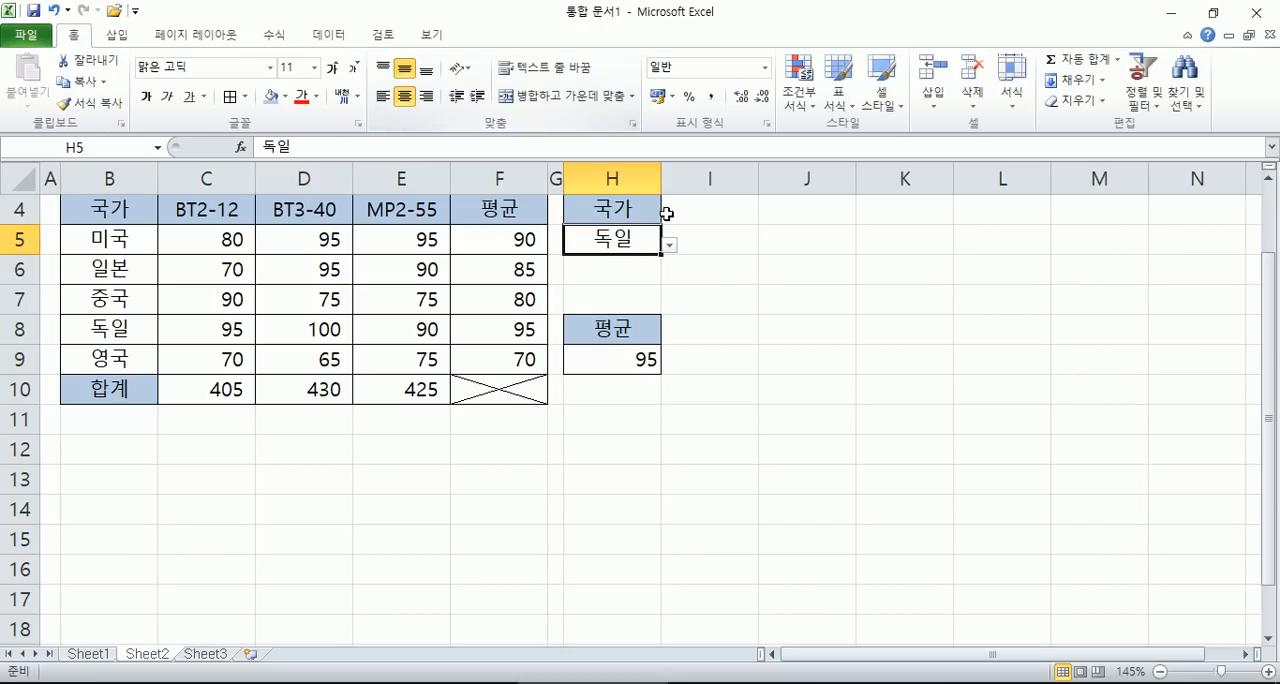
- Test the lookup by choosing 미국, 영국 and finally 중국 from the country list in H5
left_click(669, 245)
left_click(632, 262)
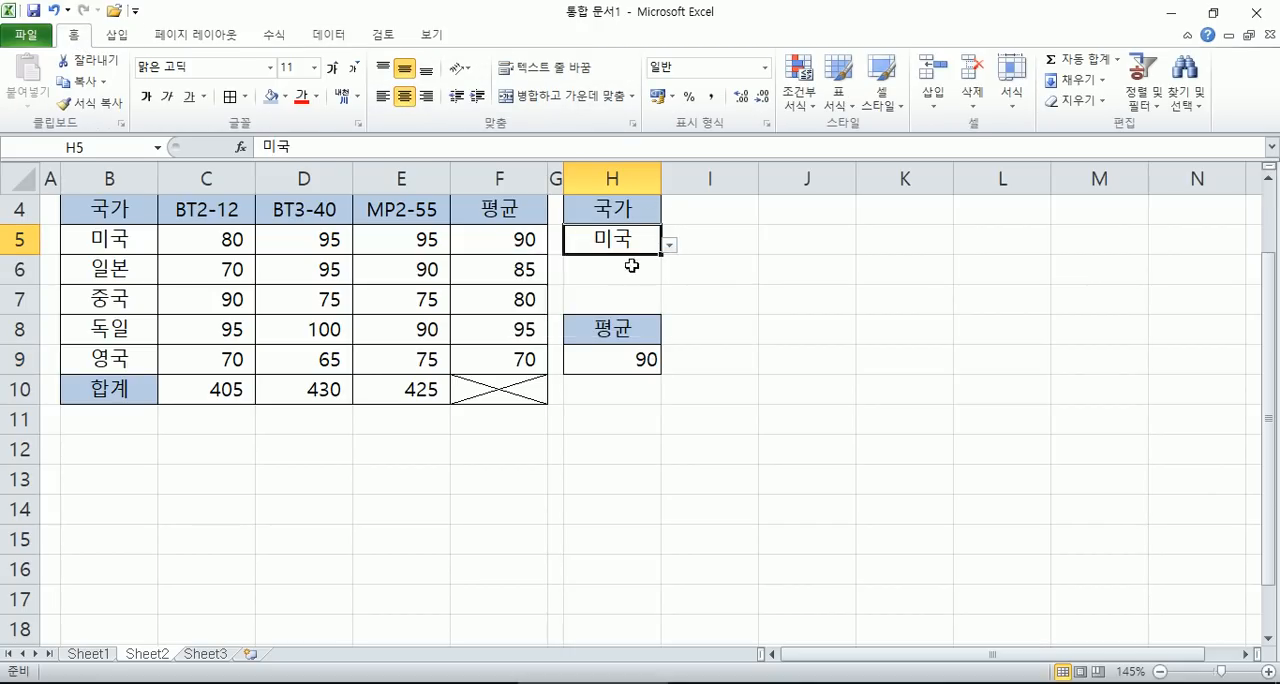
left_click(640, 361)
left_click(638, 243)
left_click(669, 246)
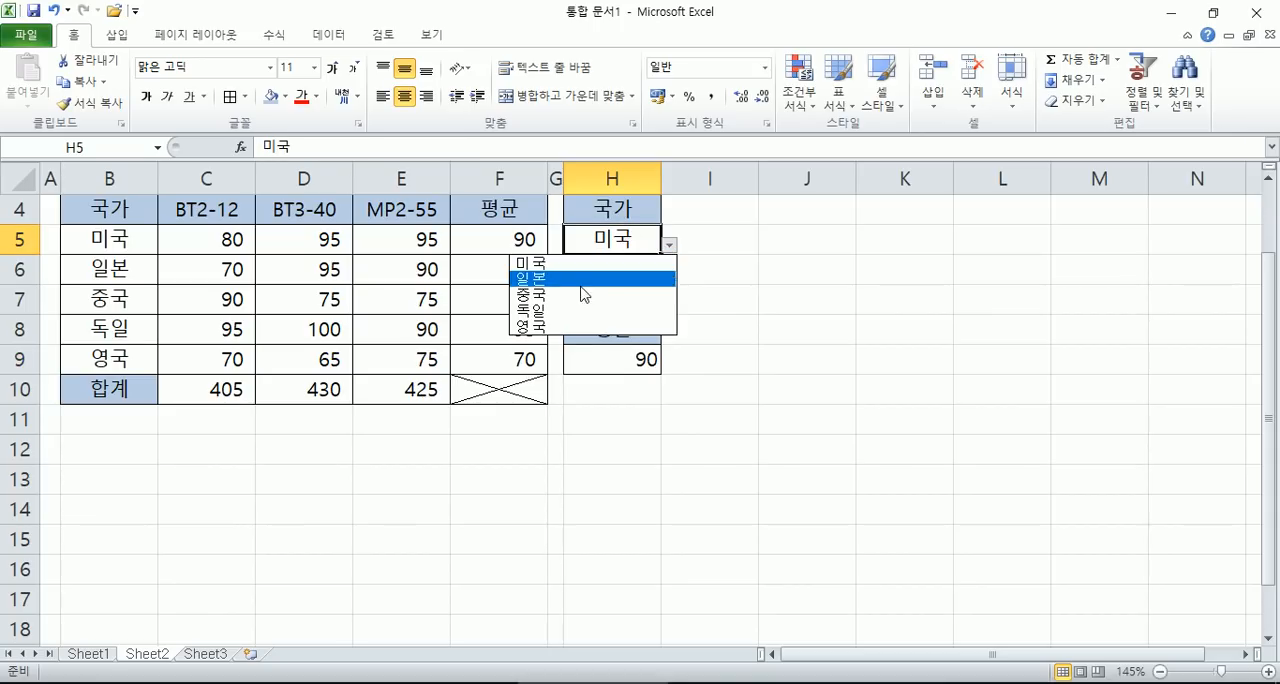
left_click(552, 328)
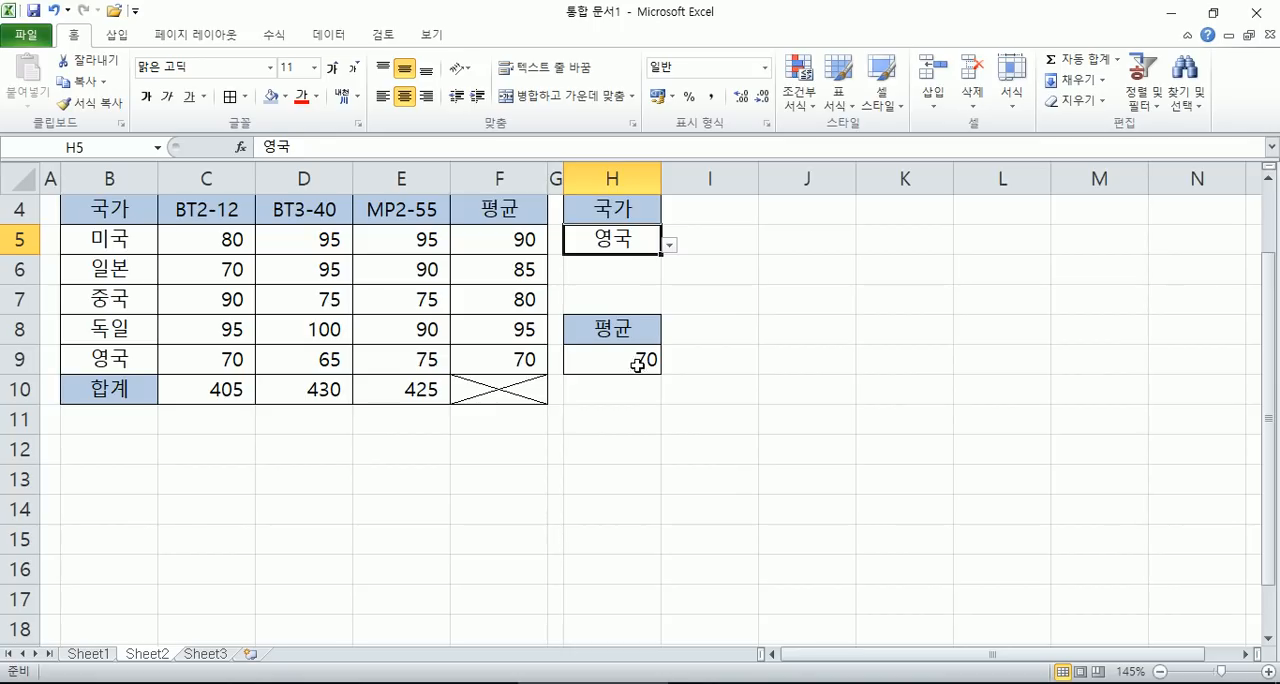
left_click(668, 246)
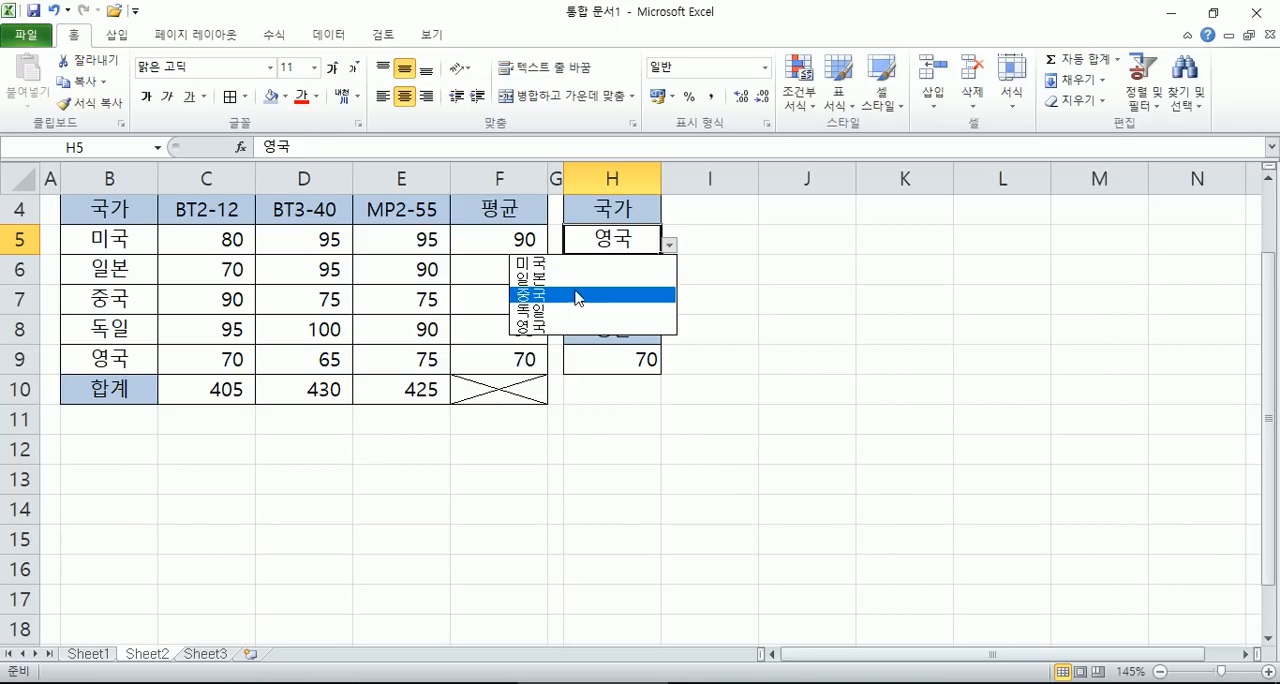
left_click(572, 289)
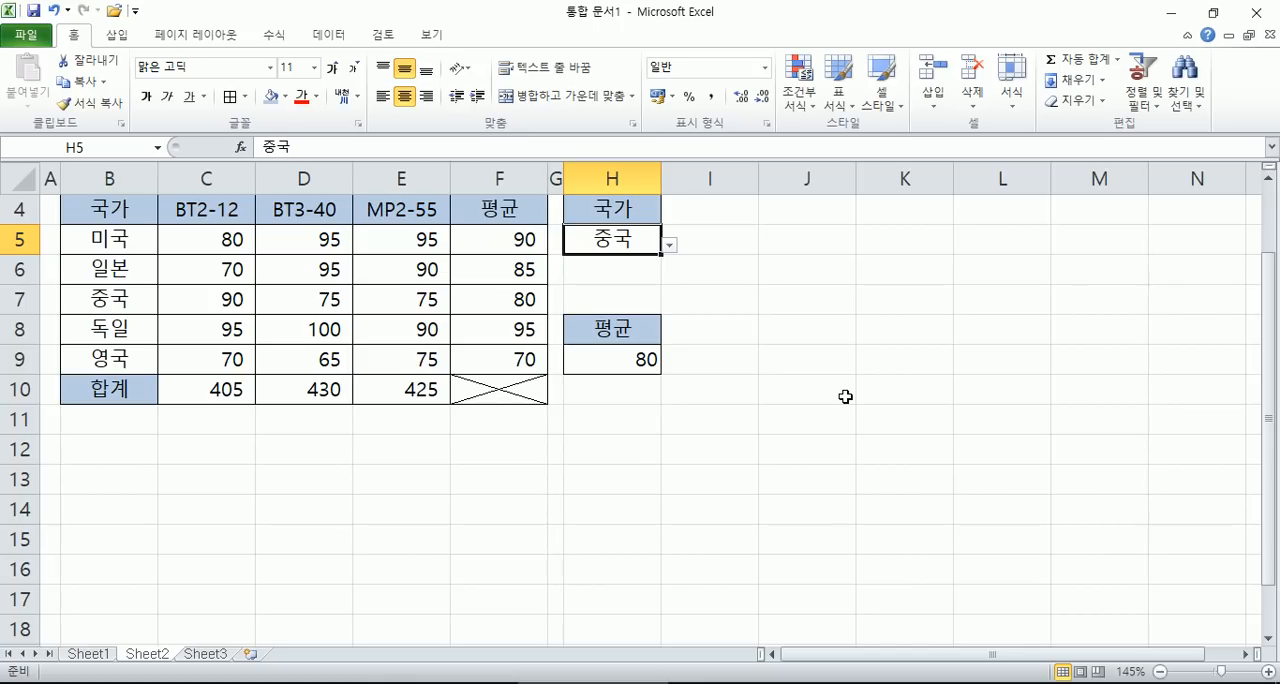
- Apply the comma style to the average in H9
left_click(606, 361)
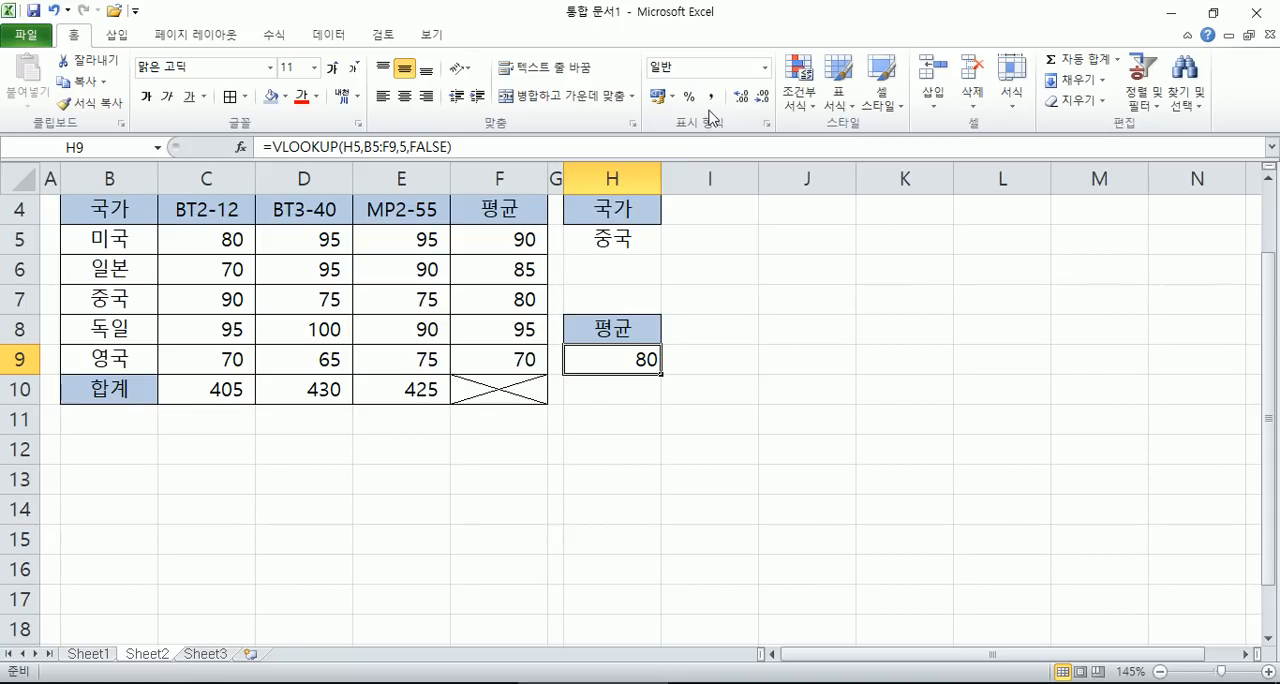
left_click(711, 99)
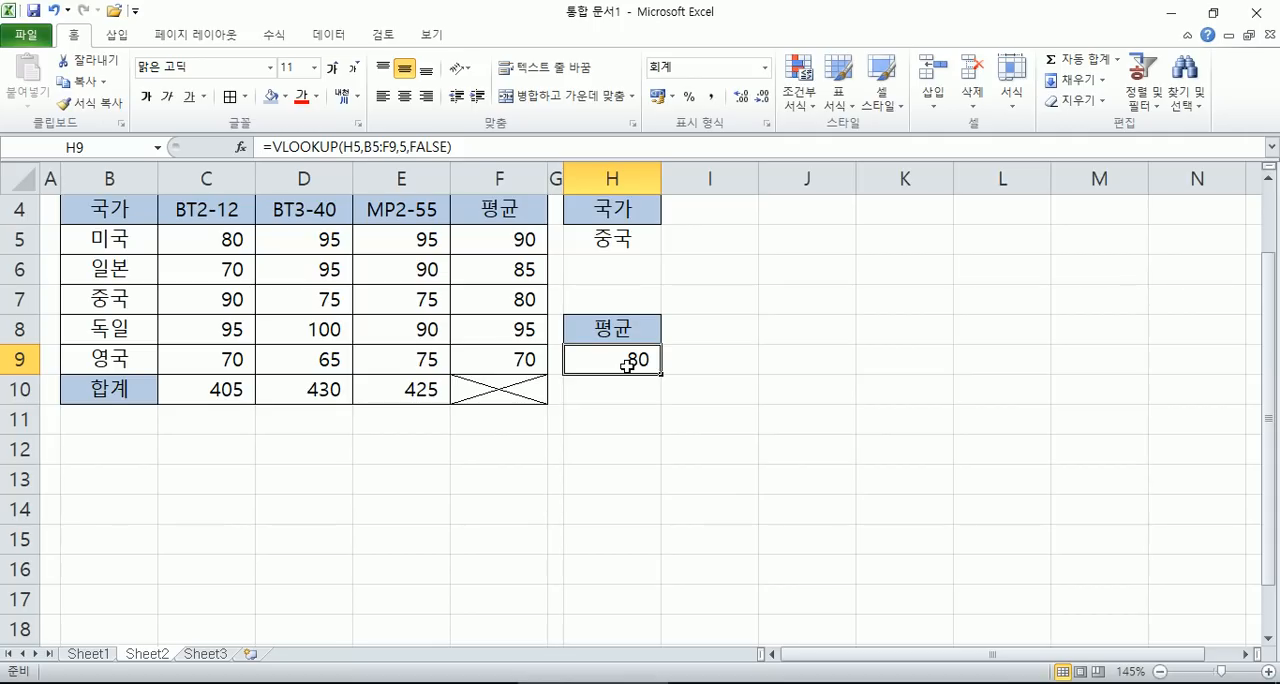
- Switch to File Explorer and go to the 엑셀2010 folder inside 컴퓨터실무활용마당2010 on drive D:
left_click(366, 682)
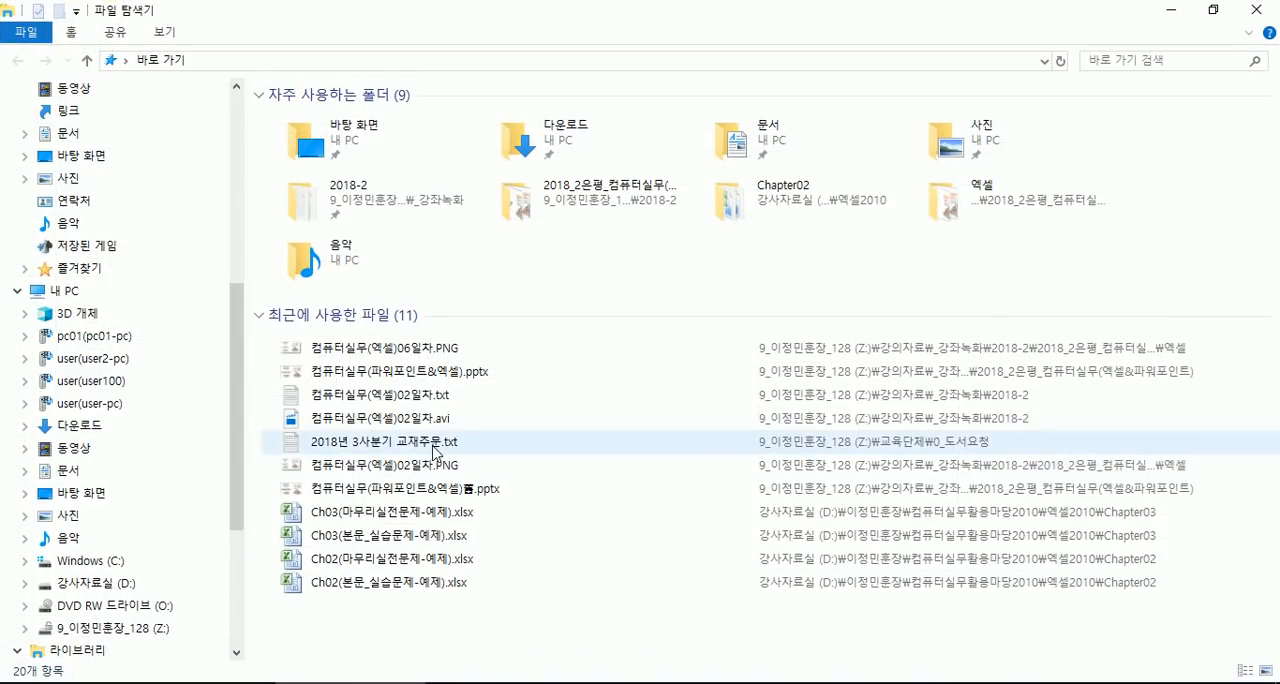
left_click_drag(237, 336, 233, 503)
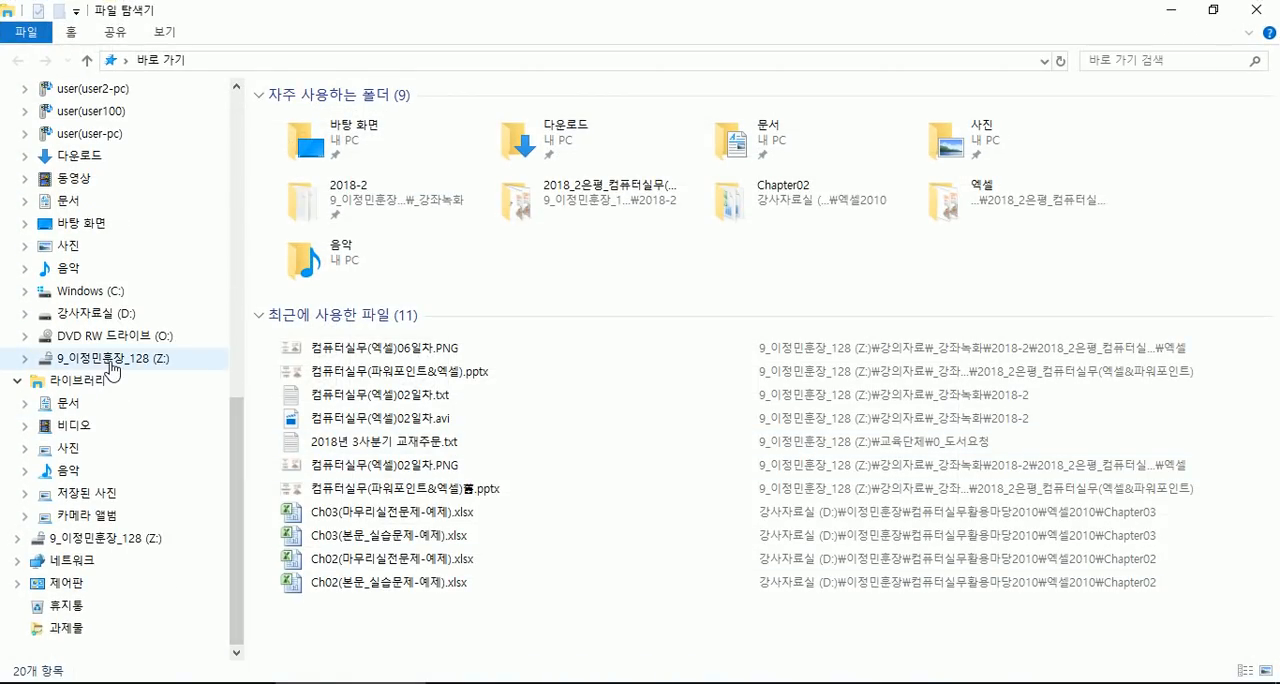
left_click(102, 318)
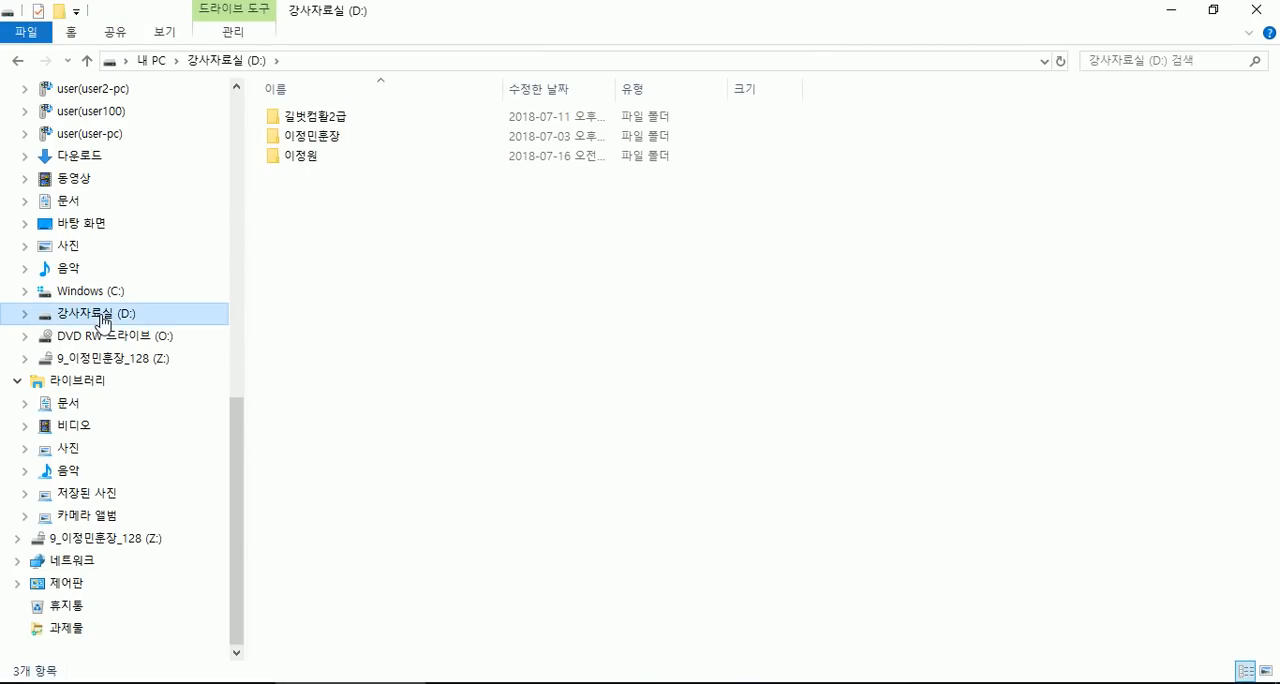
double_click(290, 138)
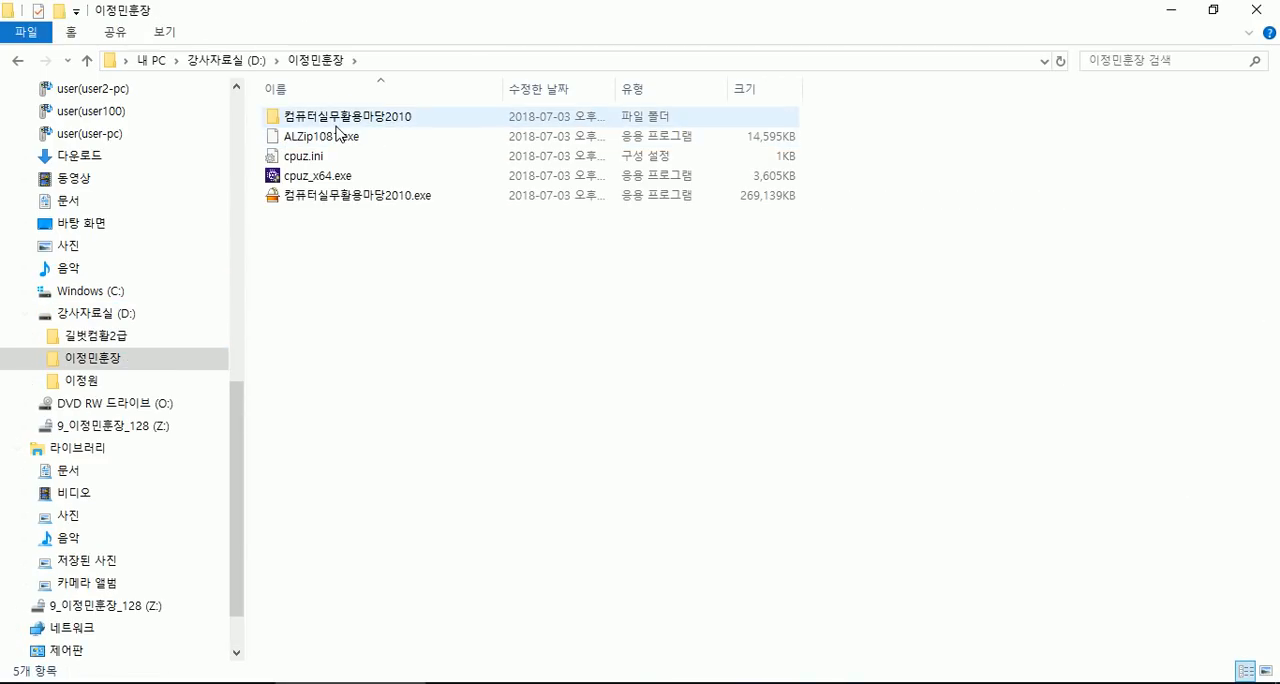
double_click(335, 116)
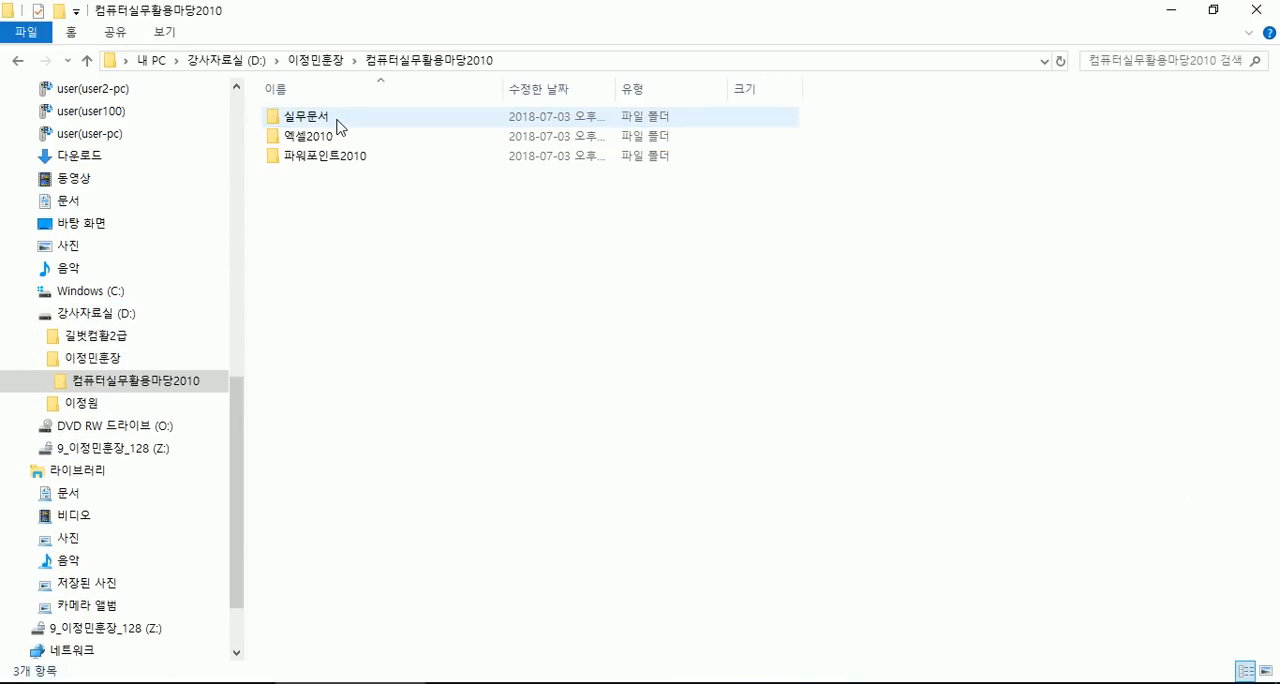
left_click(318, 140)
double_click(318, 140)
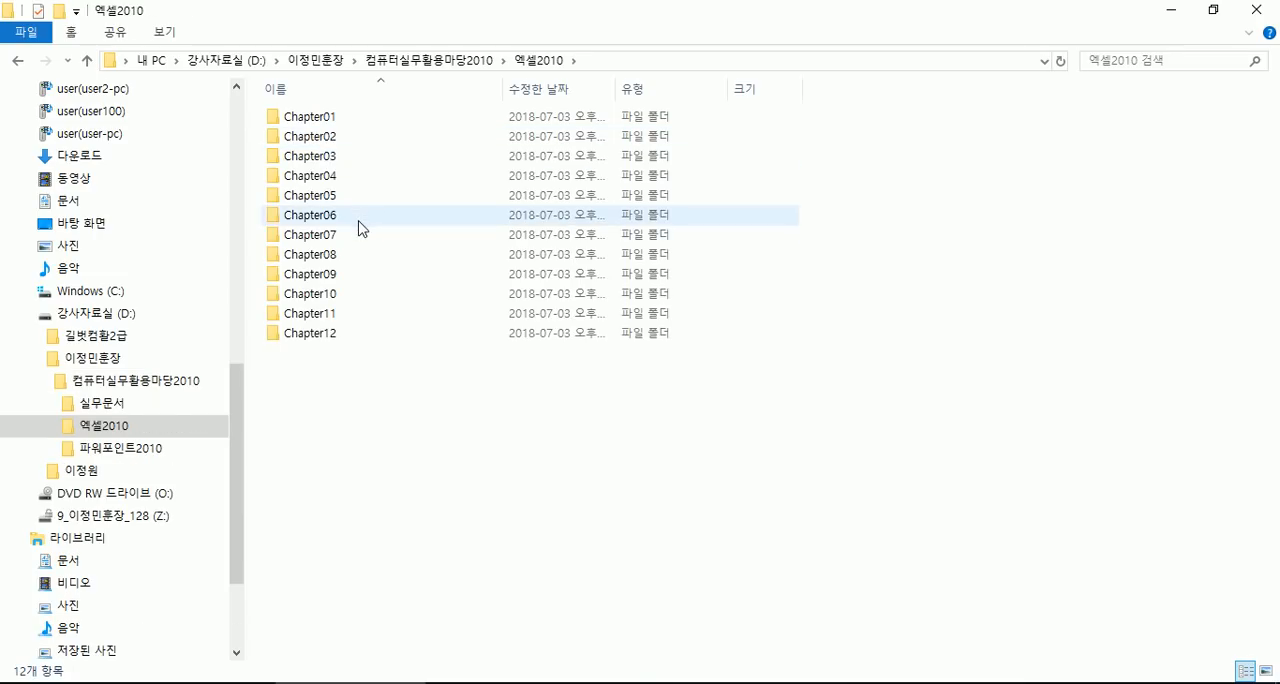
- Open Ch09(본문_실습문제-예제).xlsx from the Chapter09 folder and look through Sheet2 and Sheet3
double_click(302, 275)
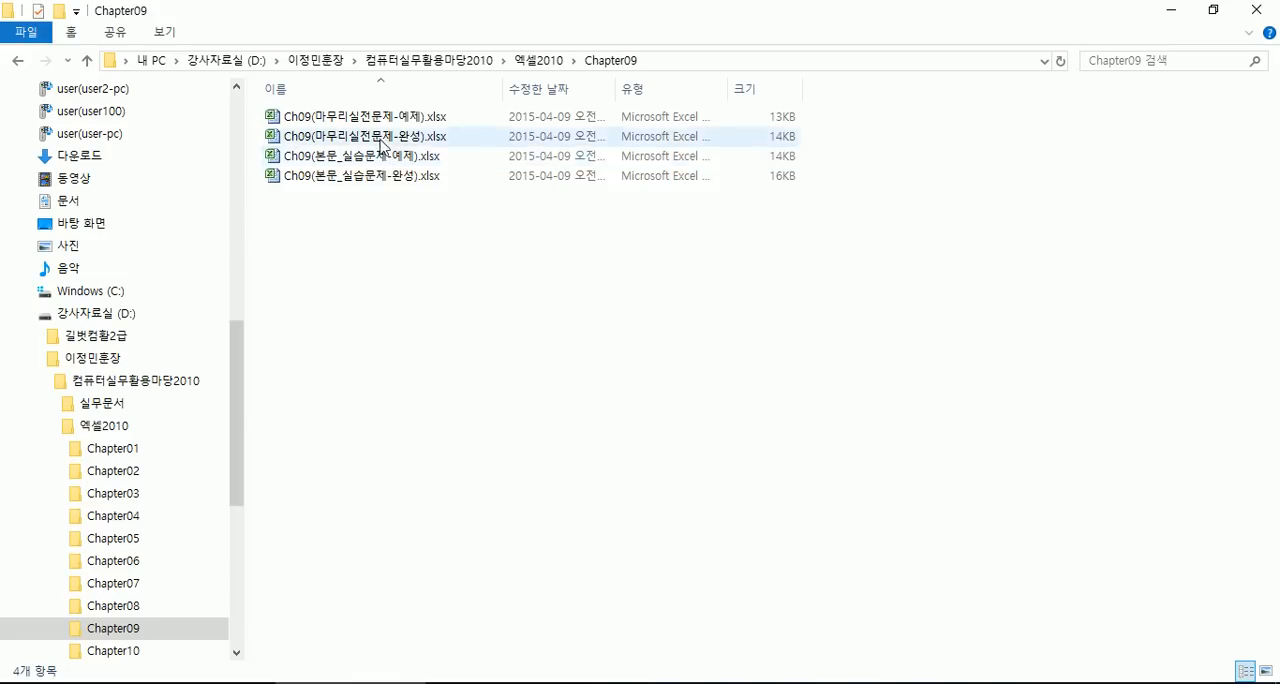
double_click(362, 156)
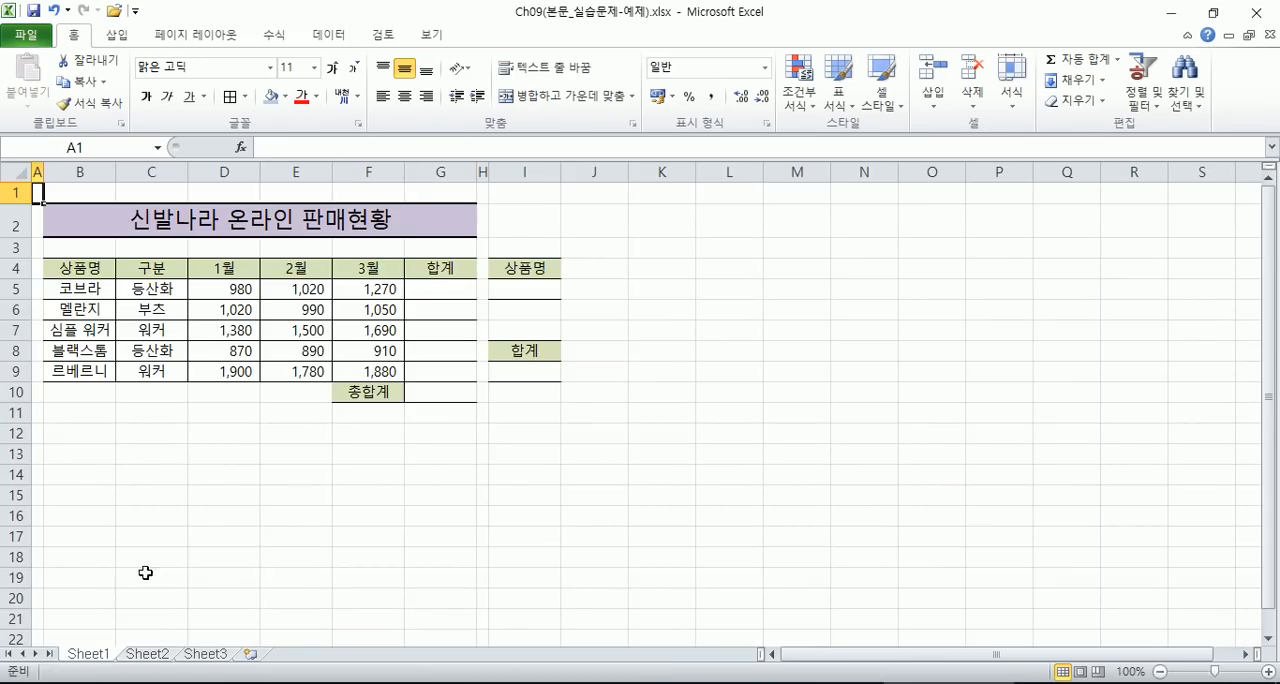
left_click(148, 655)
left_click(222, 655)
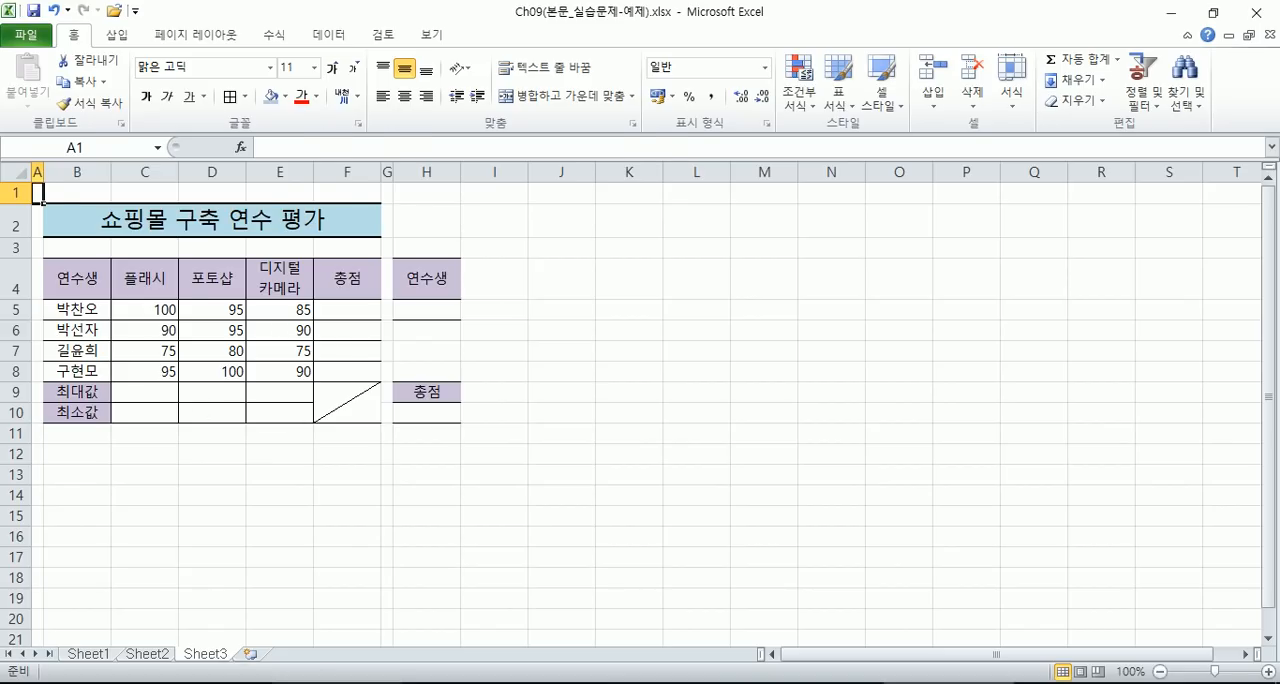
- Open Ch09(본문_실습문제-완성).xlsx and inspect the VLOOKUP formula for the product total in I9 of Sheet1
left_click(335, 683)
double_click(400, 176)
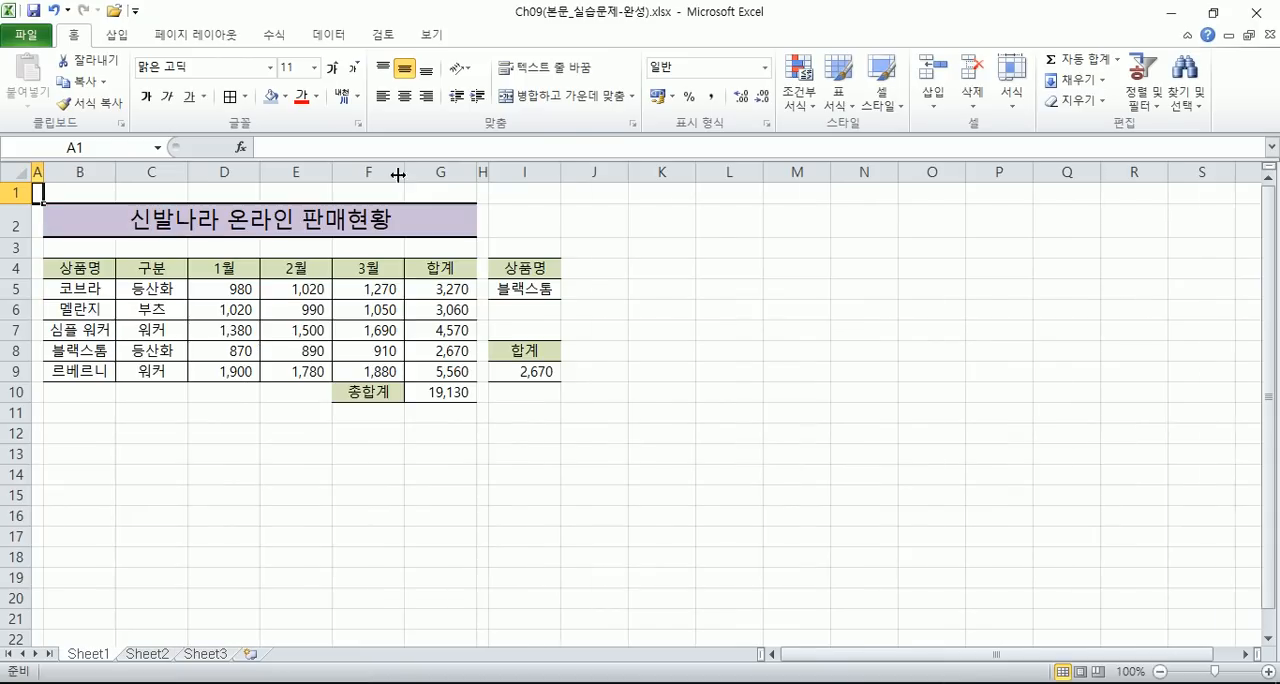
left_click(516, 289)
left_click(523, 365)
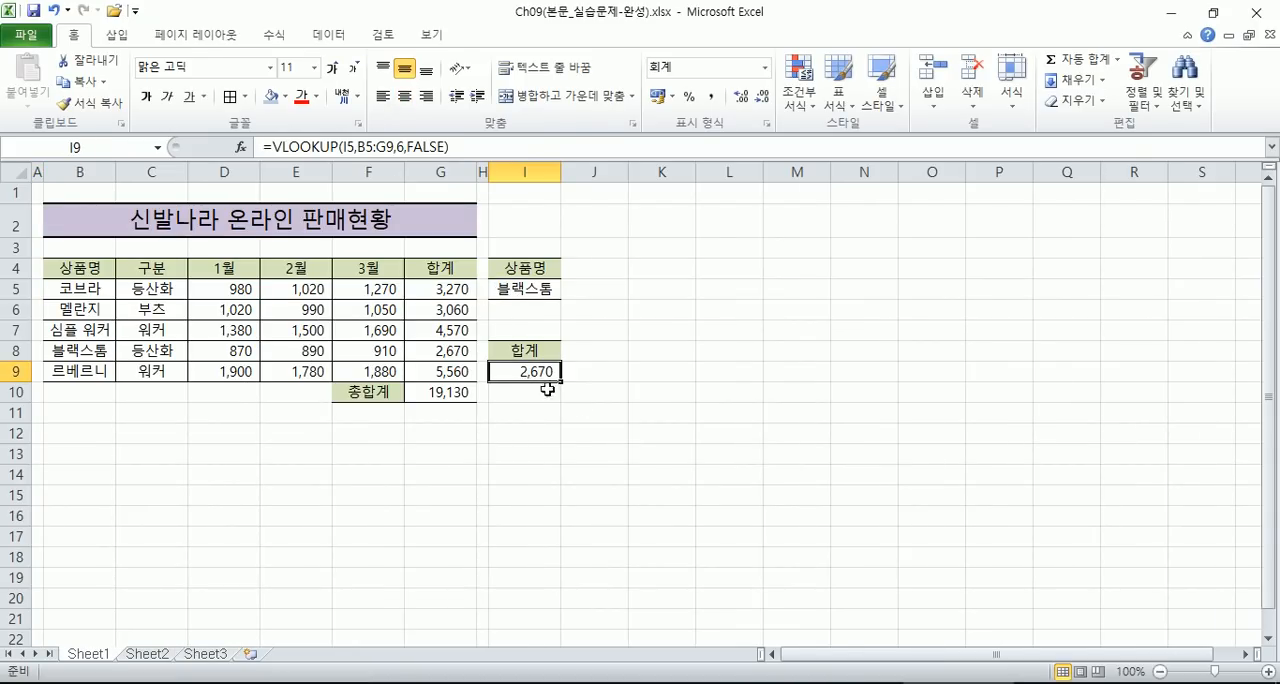
key("F2")
key("Escape")
- Inspect the VLOOKUP formulas in cell H10 on both Sheet2 and Sheet3 of the completed workbook
left_click(142, 654)
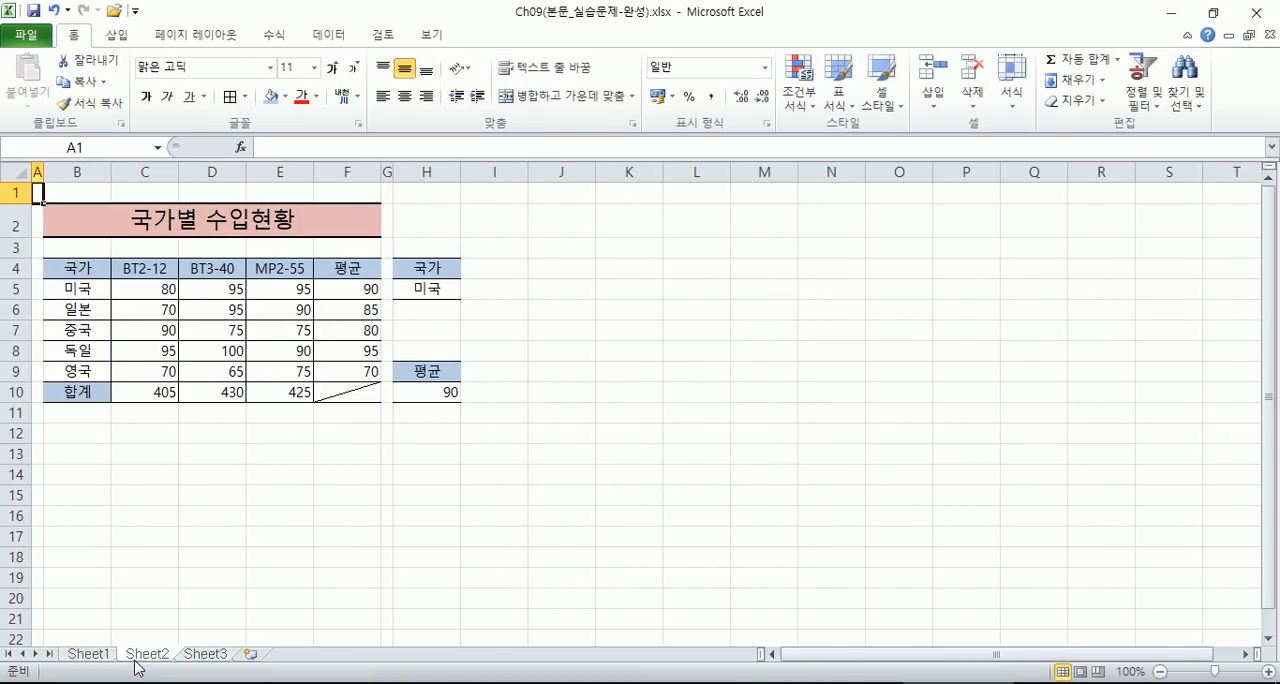
left_click(440, 389)
key("F2")
key("Escape")
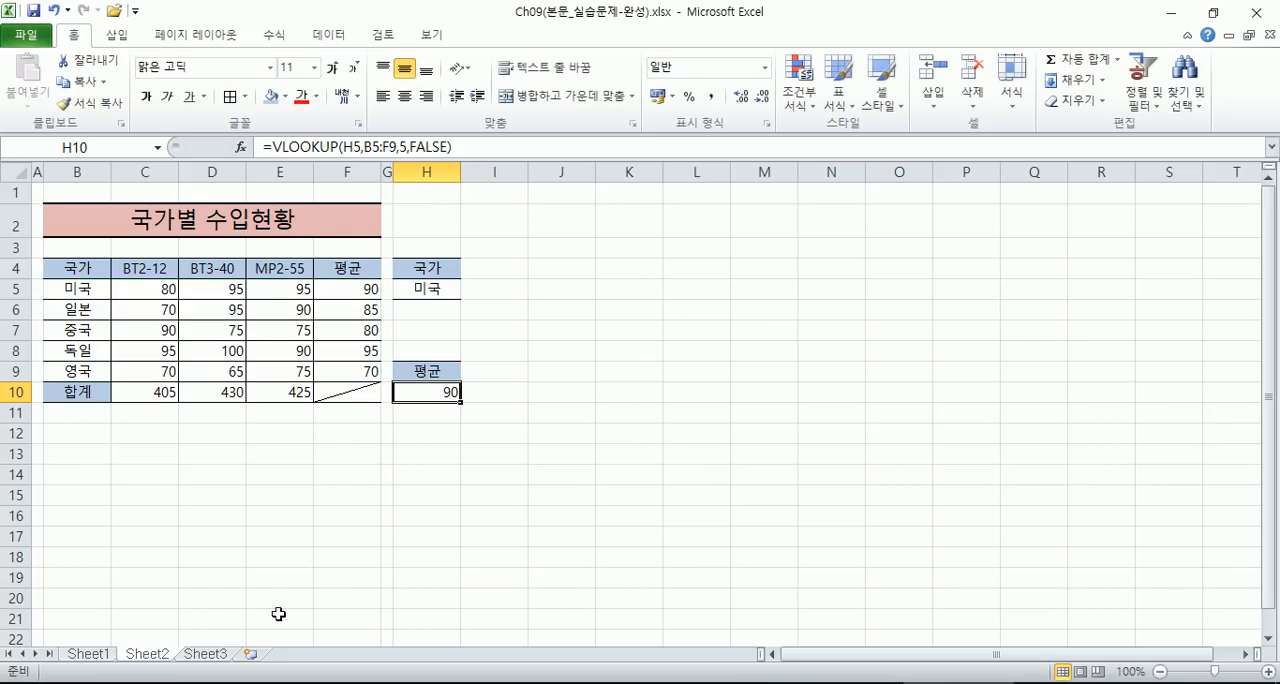
left_click(205, 654)
left_click(445, 411)
key("F2")
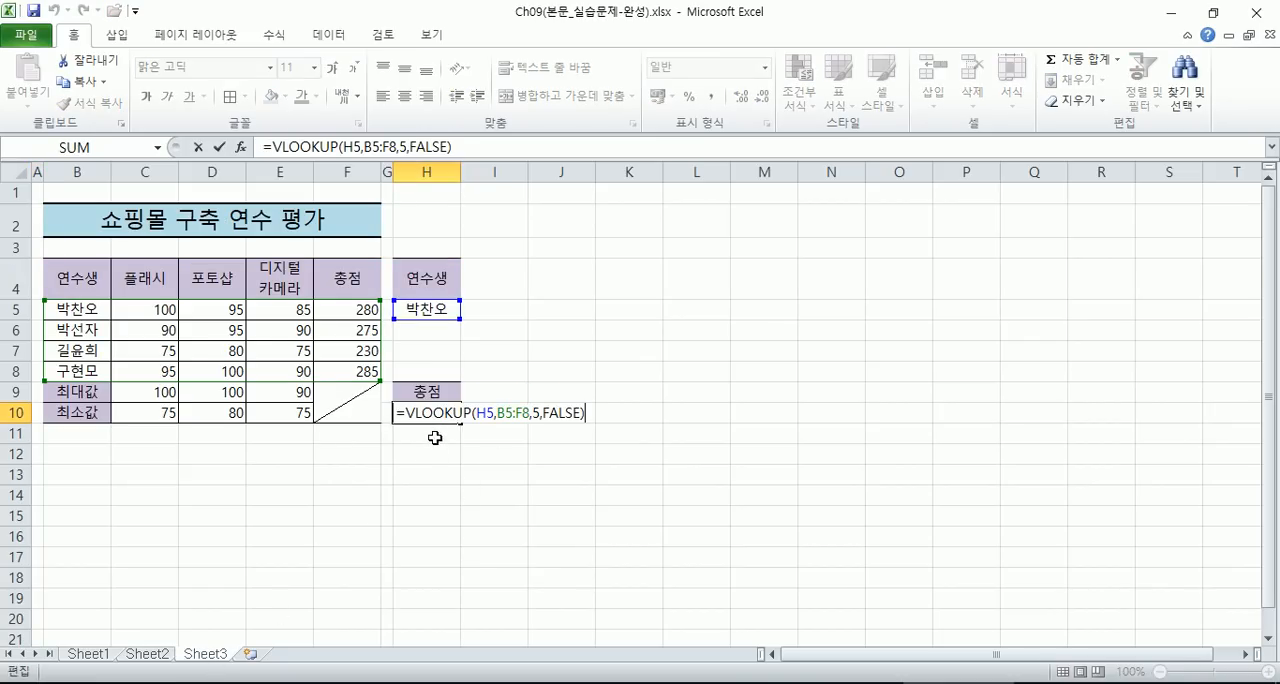
key("Escape")
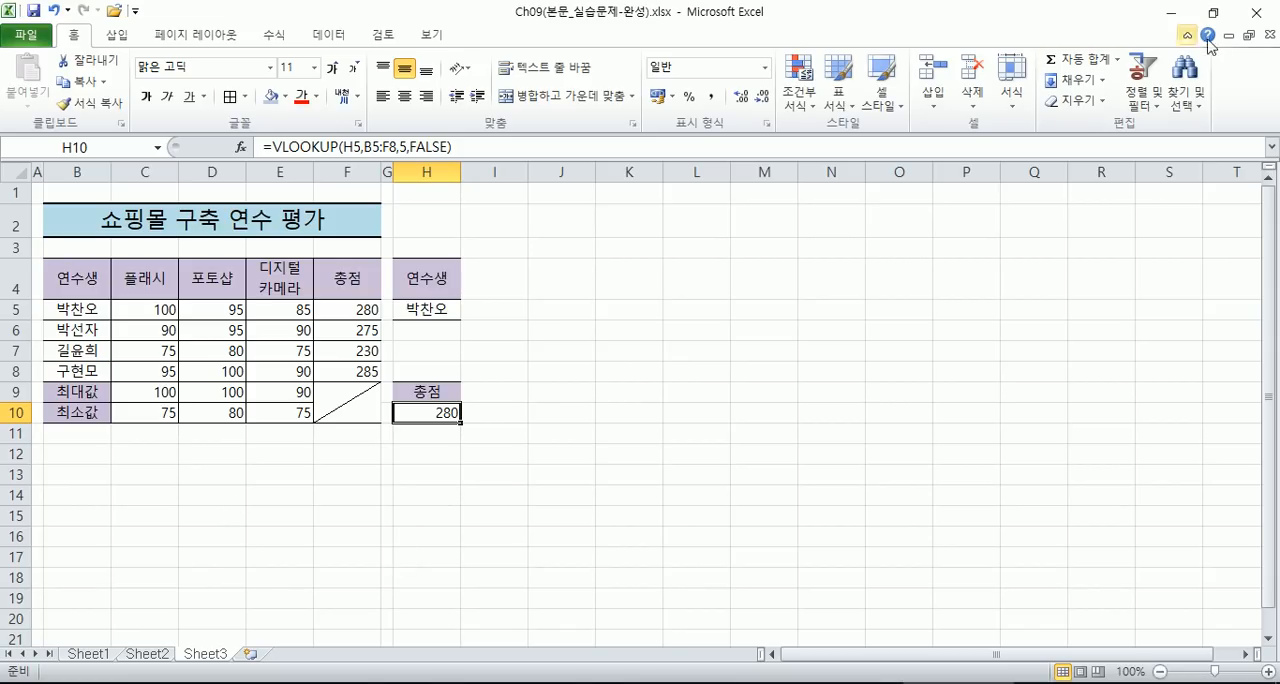
- Close the Ch09 완성 workbook without saving, and close the Ch09 예제 workbook as well
left_click(1256, 14)
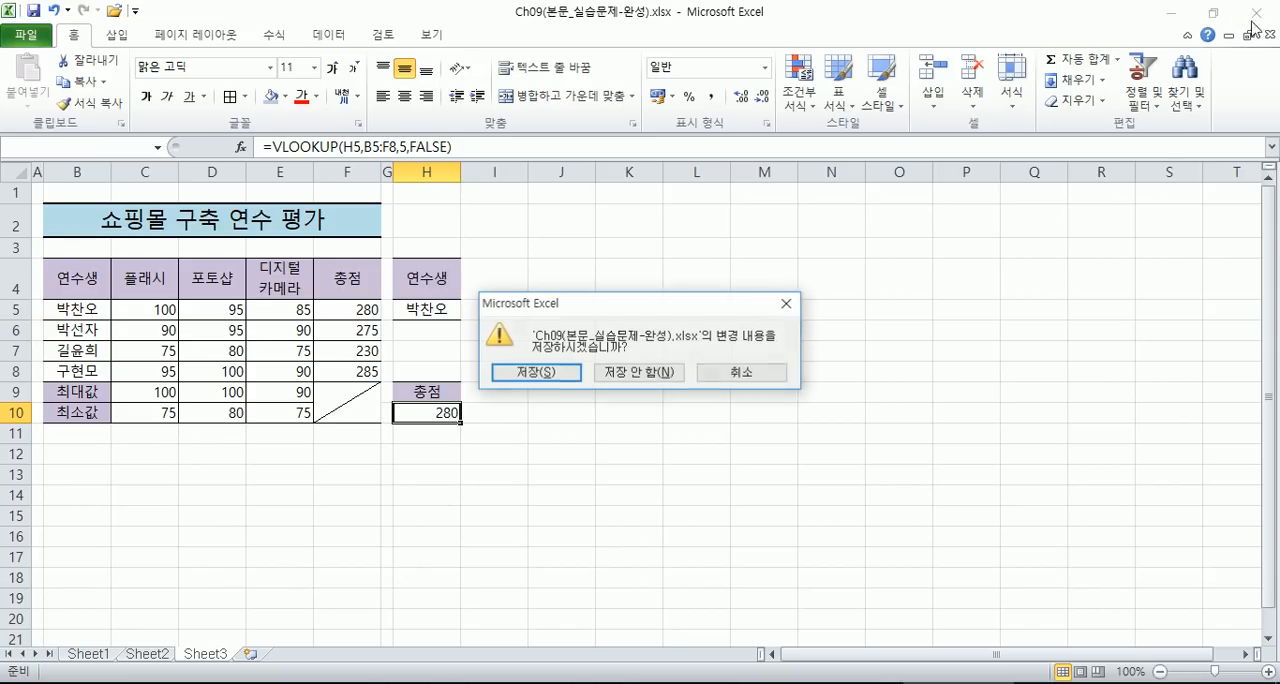
left_click(628, 374)
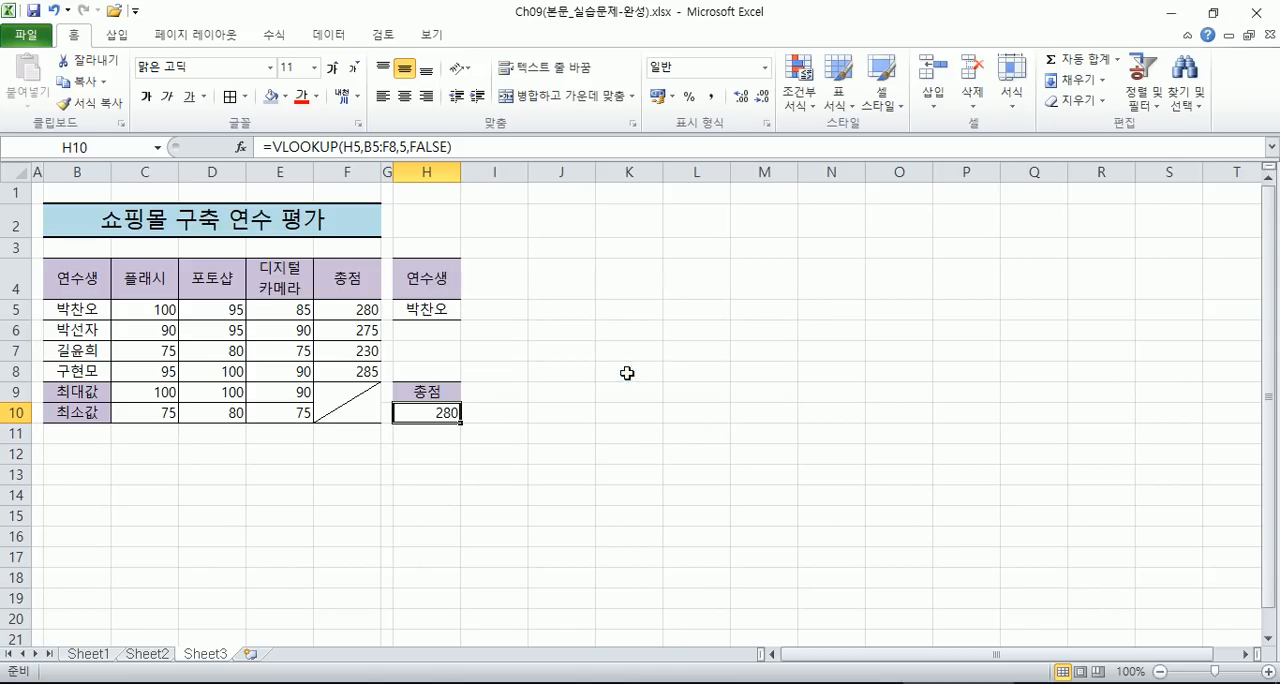
left_click(1269, 36)
left_click(640, 373)
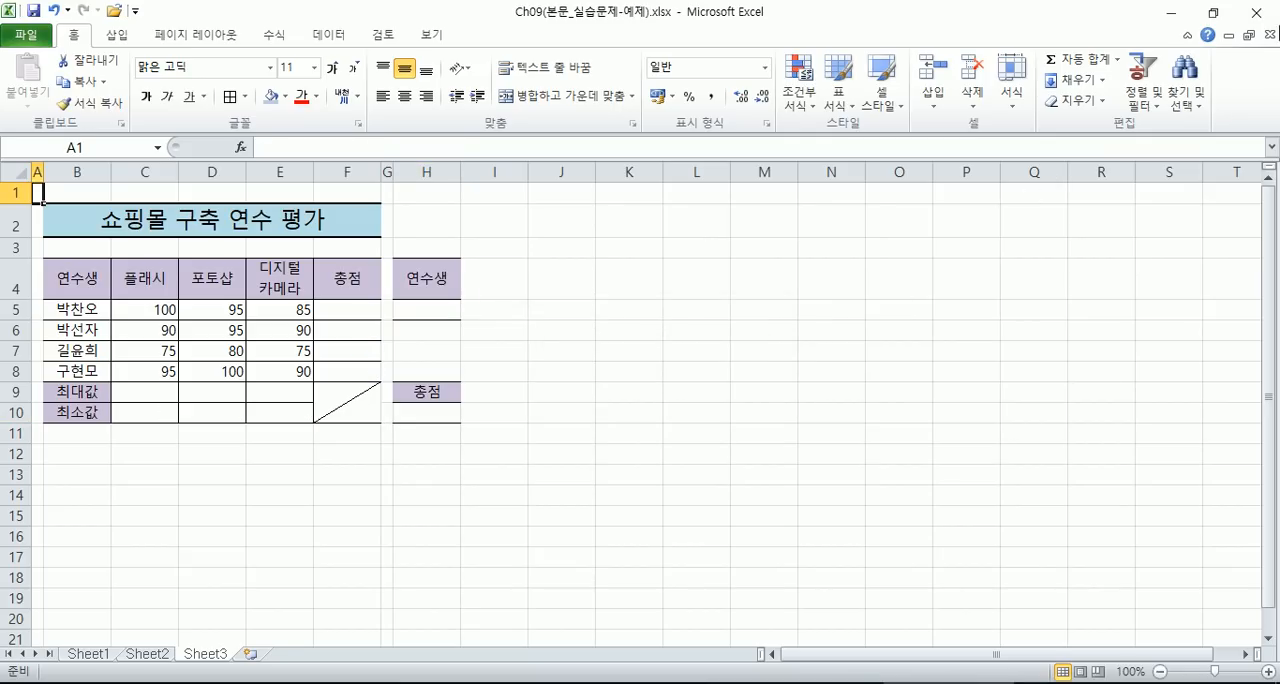
left_click(1269, 36)
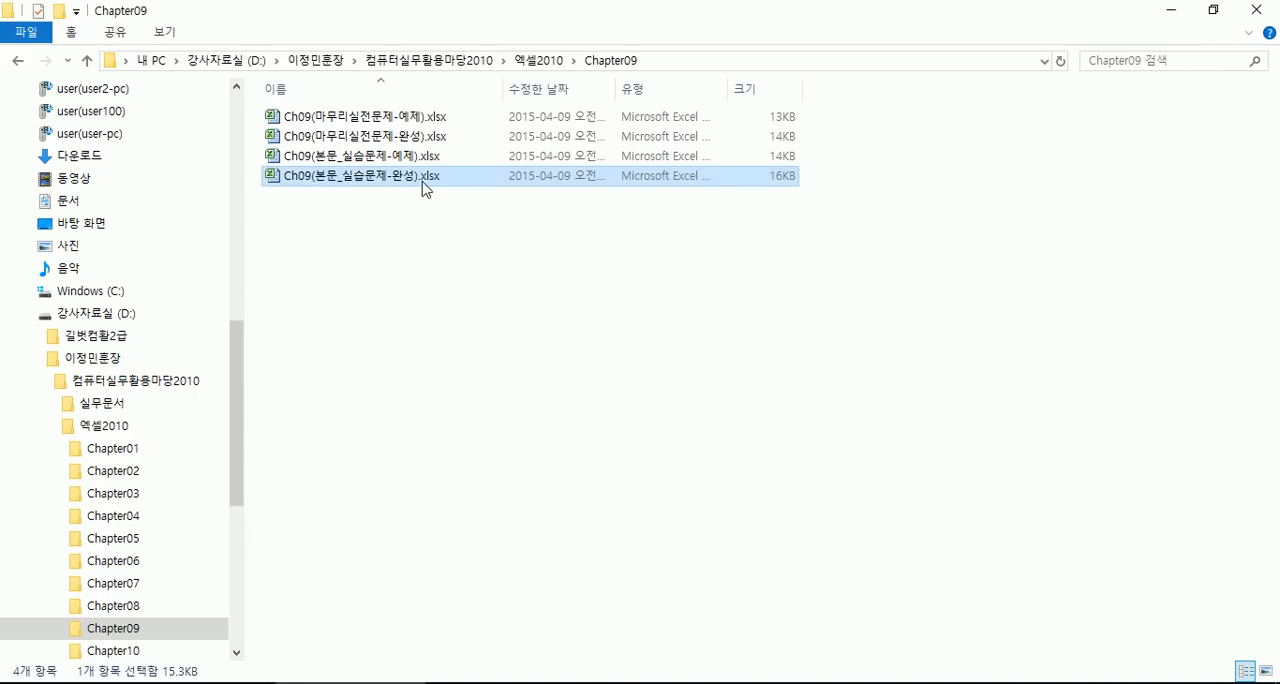
- Switch to Notepad and add several blank lines below the VLOOKUP notes
left_click(417, 177)
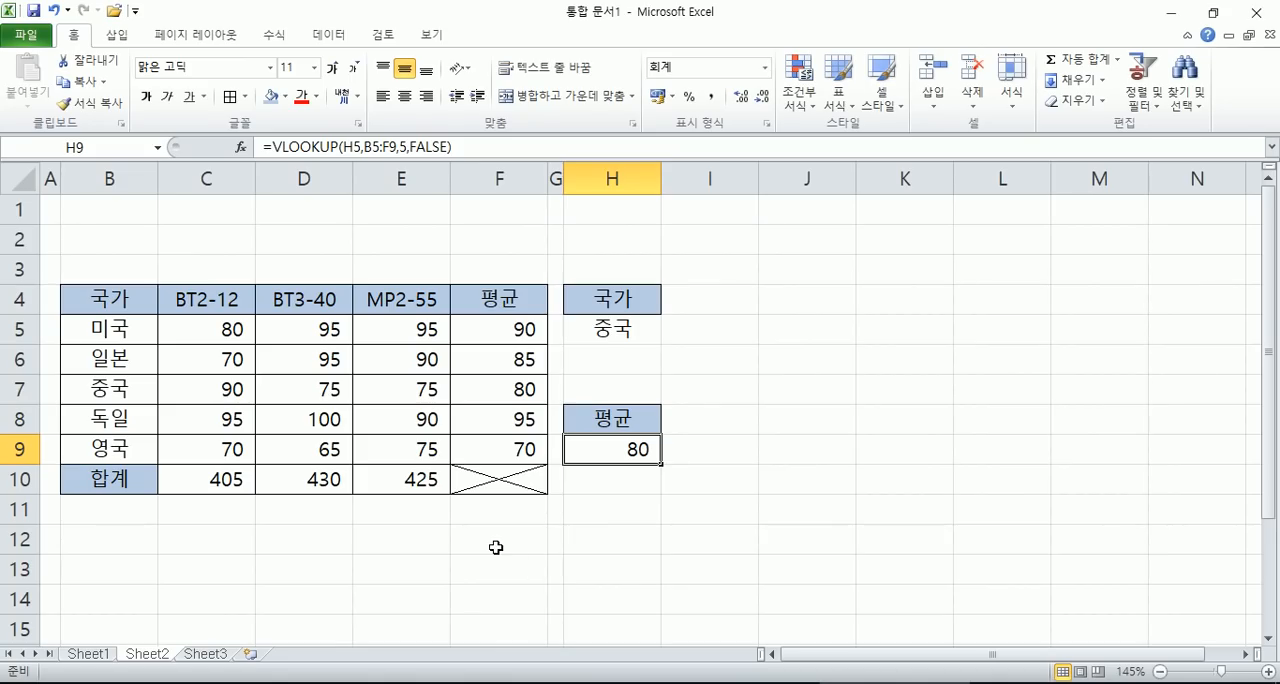
left_click(898, 683)
scroll(695, 492, "down", 2)
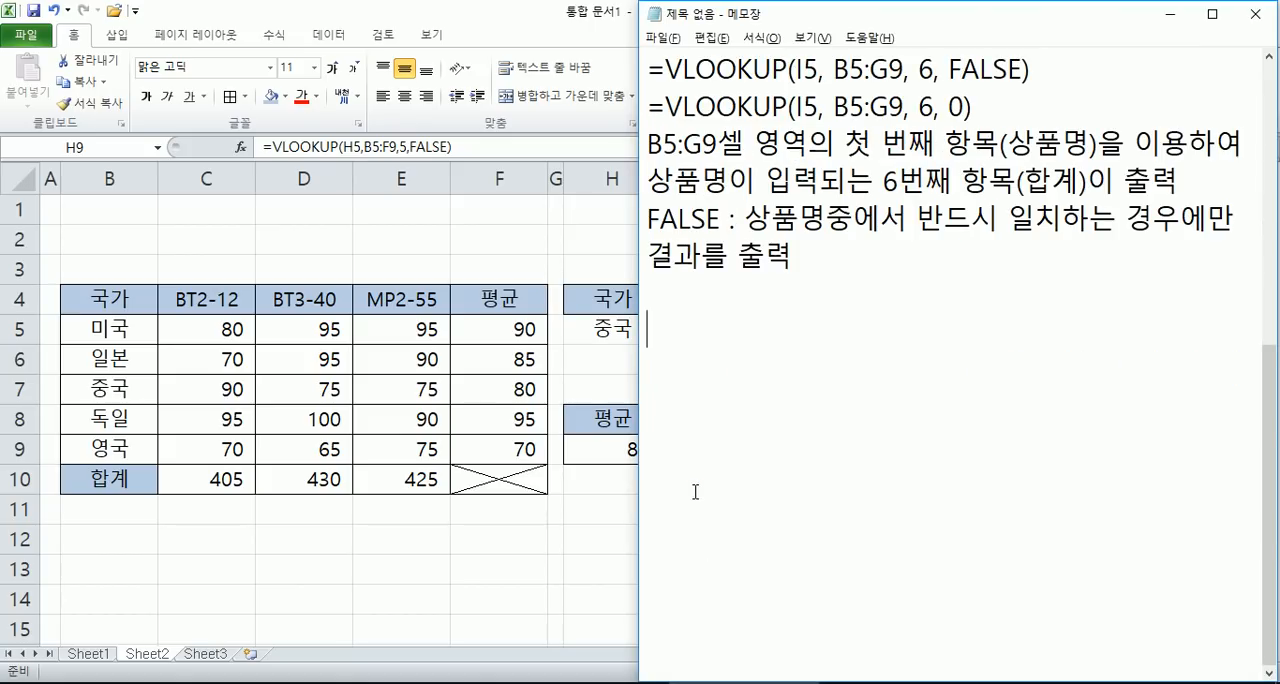
key("Return")
key("Return")
key("Return")
key("Return")
key("Return")
key("Return")
key("Return")
key("Return")
key("Return")
key("Return")
key("Return")
key("Return")
key("Return")
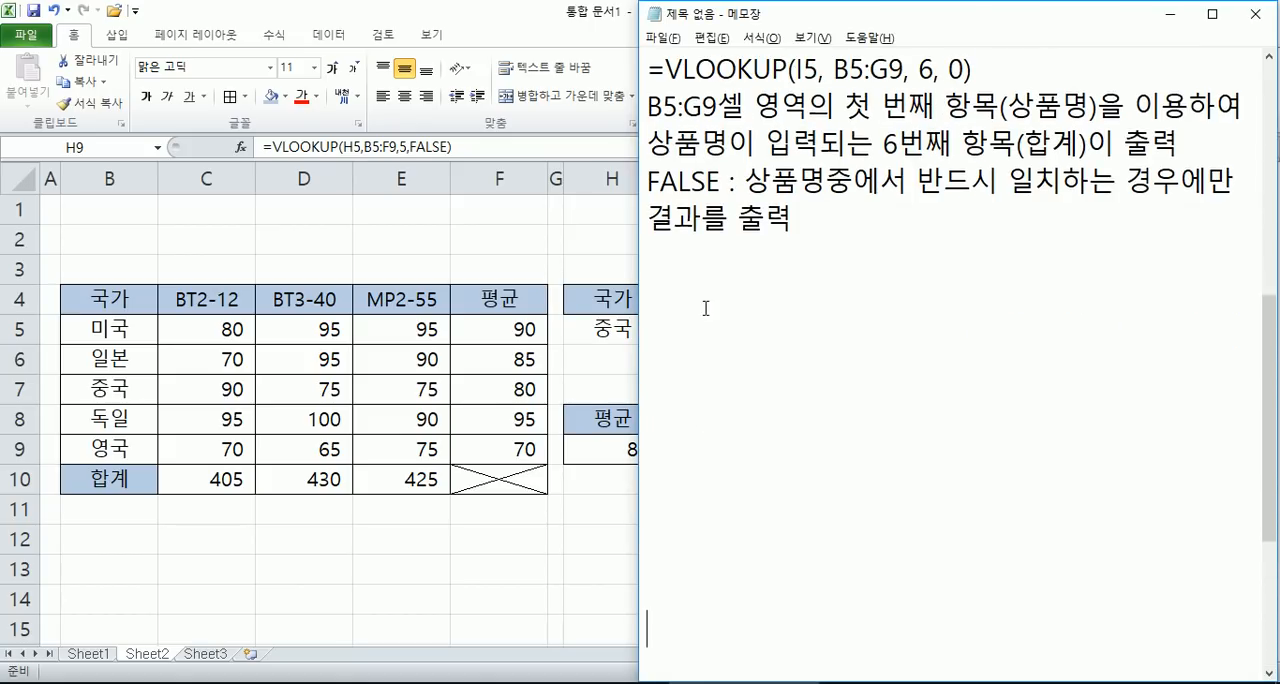
scroll(684, 243, "down", 1)
- Write the heading 엑셀 작업 below the VLOOKUP notes, leaving one blank line between them
left_click(660, 140)
type("DPF")
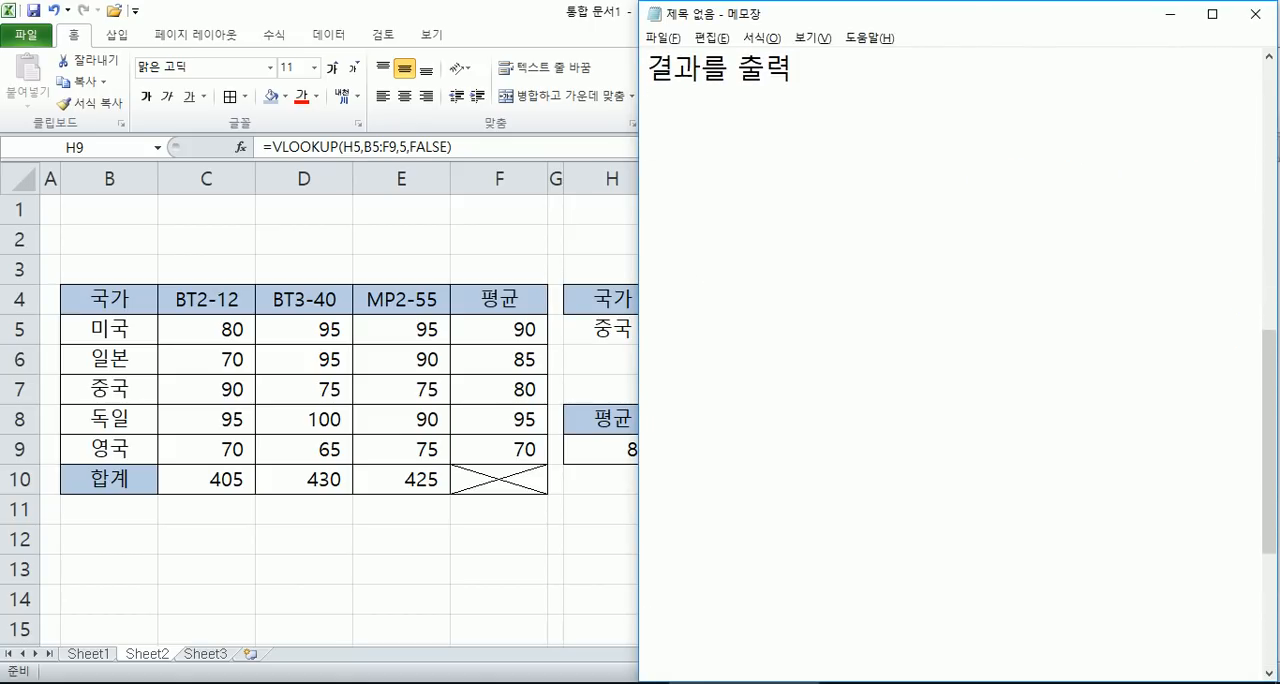
key("BackSpace")
key("BackSpace")
key("BackSpace")
key("Hangul")
type("엑셀 ㅈ")
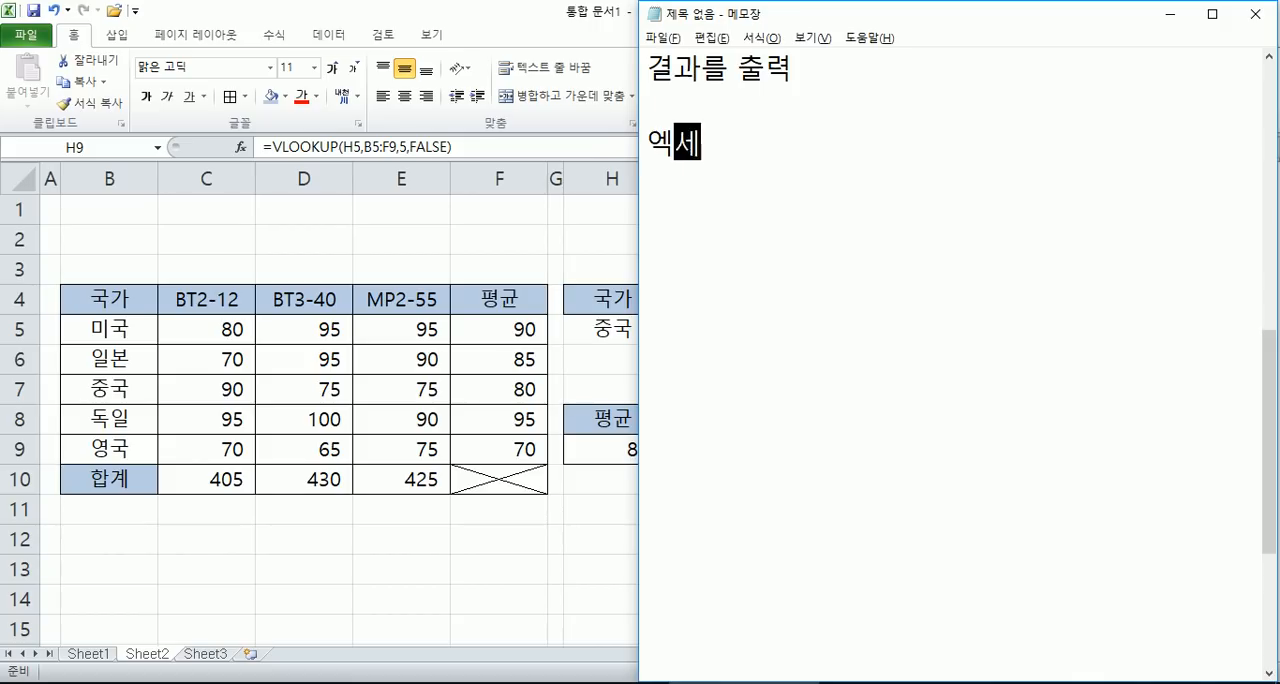
type("ㅏㄱㅇㅓㅂ")
key("Return")
- Add the first list item, 1. 자료 입력, under the 엑셀 작업 heading
type("1,")
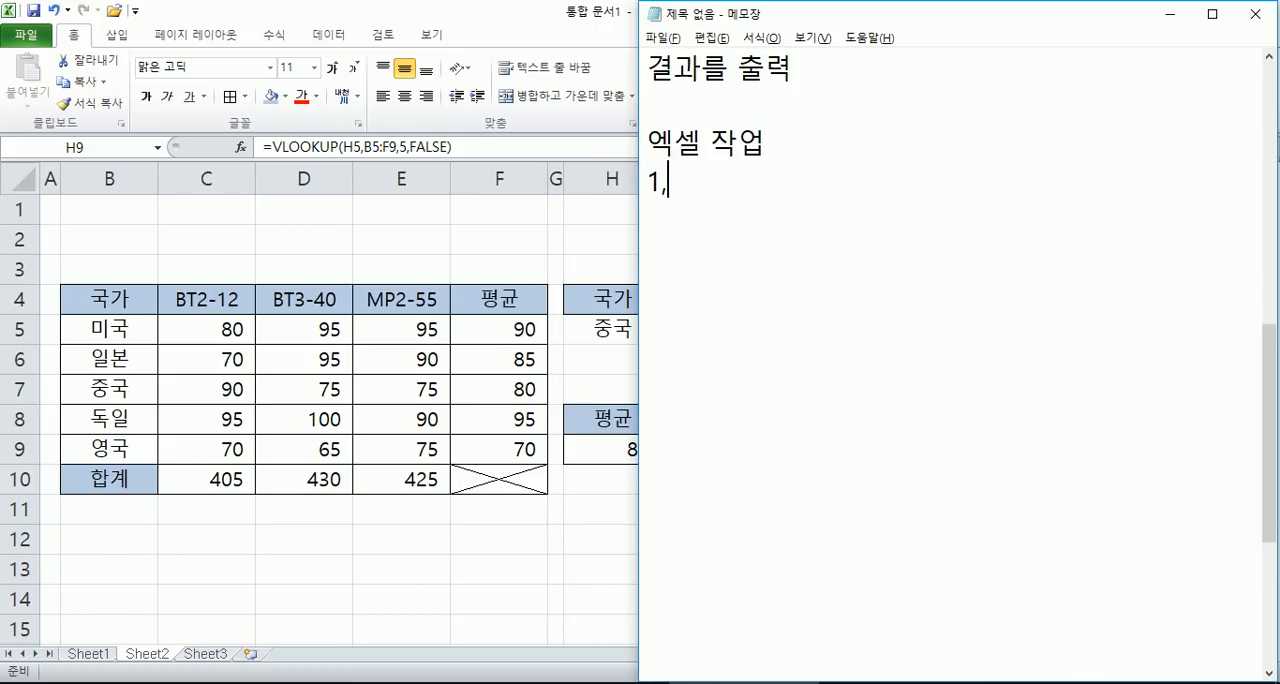
type(". ㅈㅓ")
key("BackSpace")
key("BackSpace")
type("ㅈㅏㄹㅛ ㅇㅣㅂㄹㅕㄱ")
key("Return")
- Add the second list item, 2. 서식 지정 = 꾸미기
type("2. ㅅㅓㅅㅣㄱ ㅈㅣㅈ")
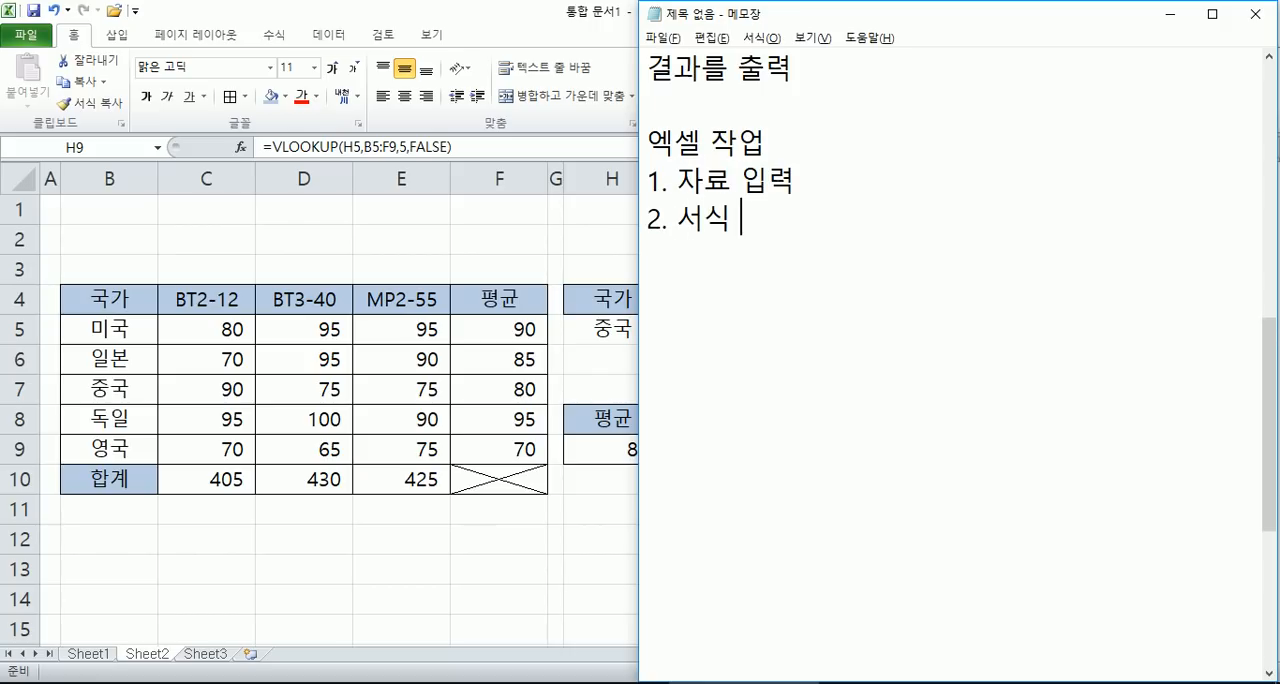
type("ㅓㅇ)(")
key("BackSpace")
key("BackSpace")
type("= ㄲㅜㅁㅣㄱㅣ")
key("Return")
- Add the third list item, 3. 계산 작업(함수)
type("3. ")
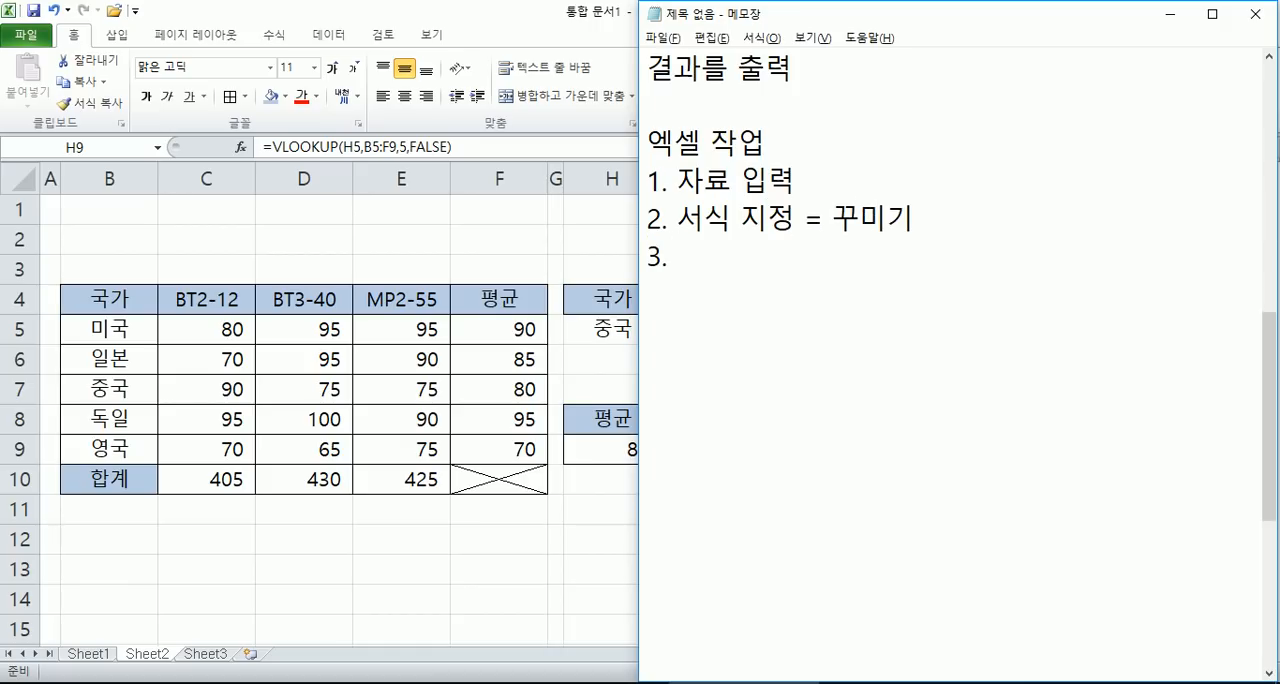
type("ㄱㅖㅅㅏㄴ ㅈㅏㄱ")
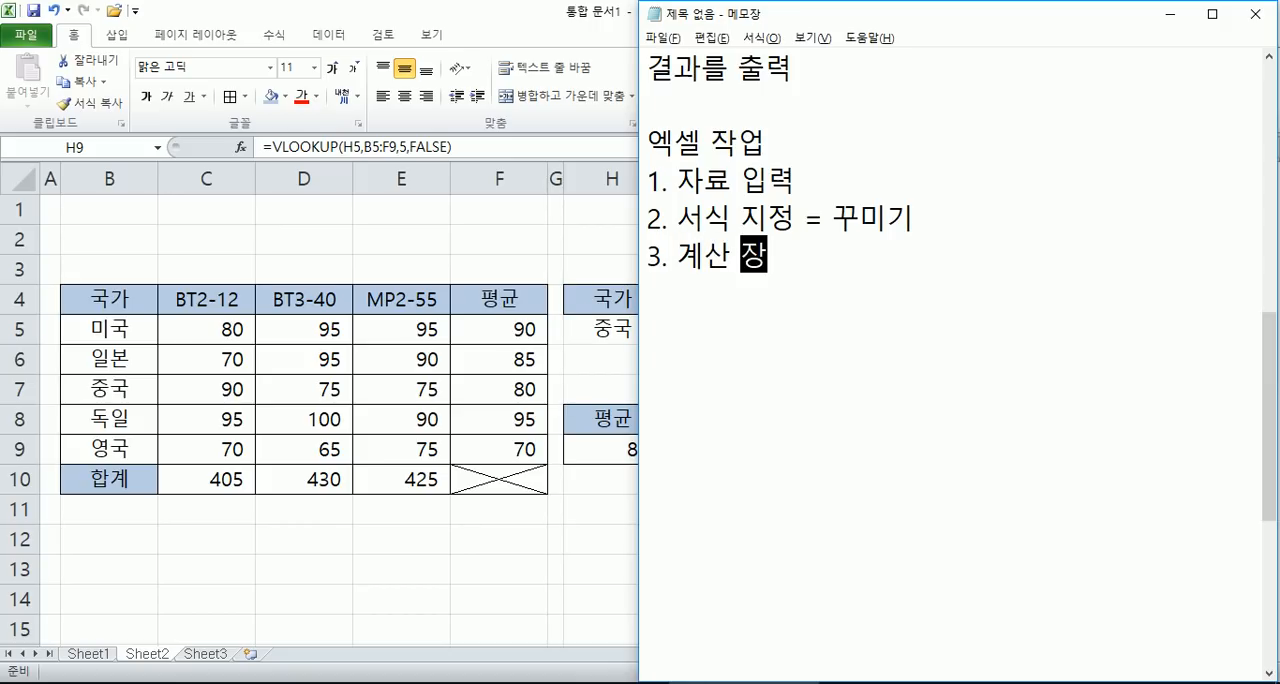
type("ㅇㅓㅂ(ㅎㅏㅁㅅㅜ")
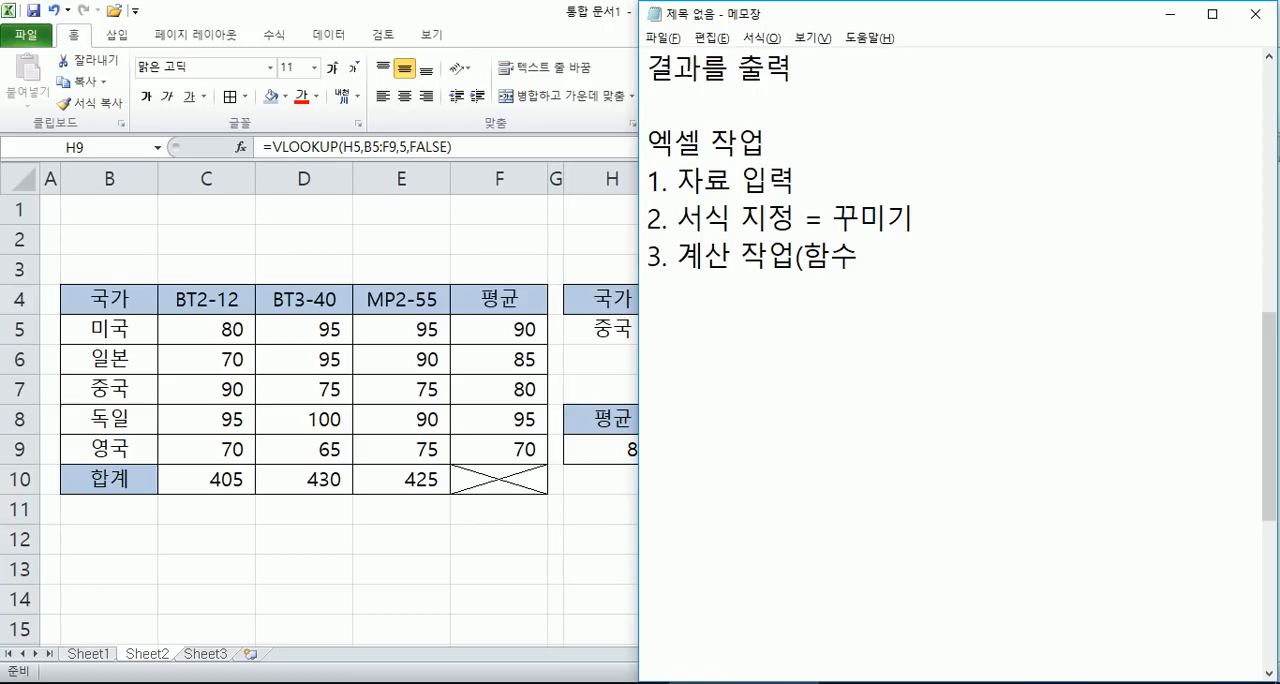
type(")")
key("Return")
- Add the last two list items, 4. 분석 작업 and 5. 차트 작업
type("4. ")
type("ㅂㅜㄴㅅㅓㄱ ㅈㅏㄱㅇㅓㅂ")
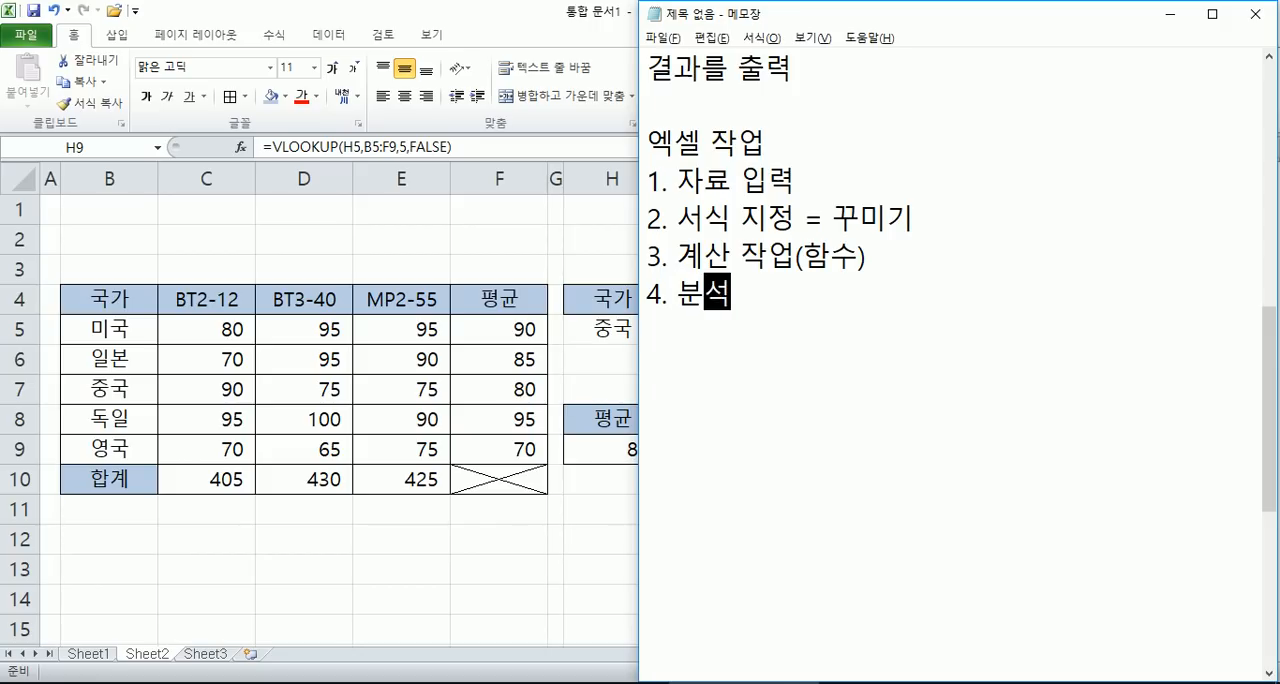
key("Return")
type("5. ")
type("ㅊㅏㅌㅡ ㅈㅏㄱㅇㅓㅂ")
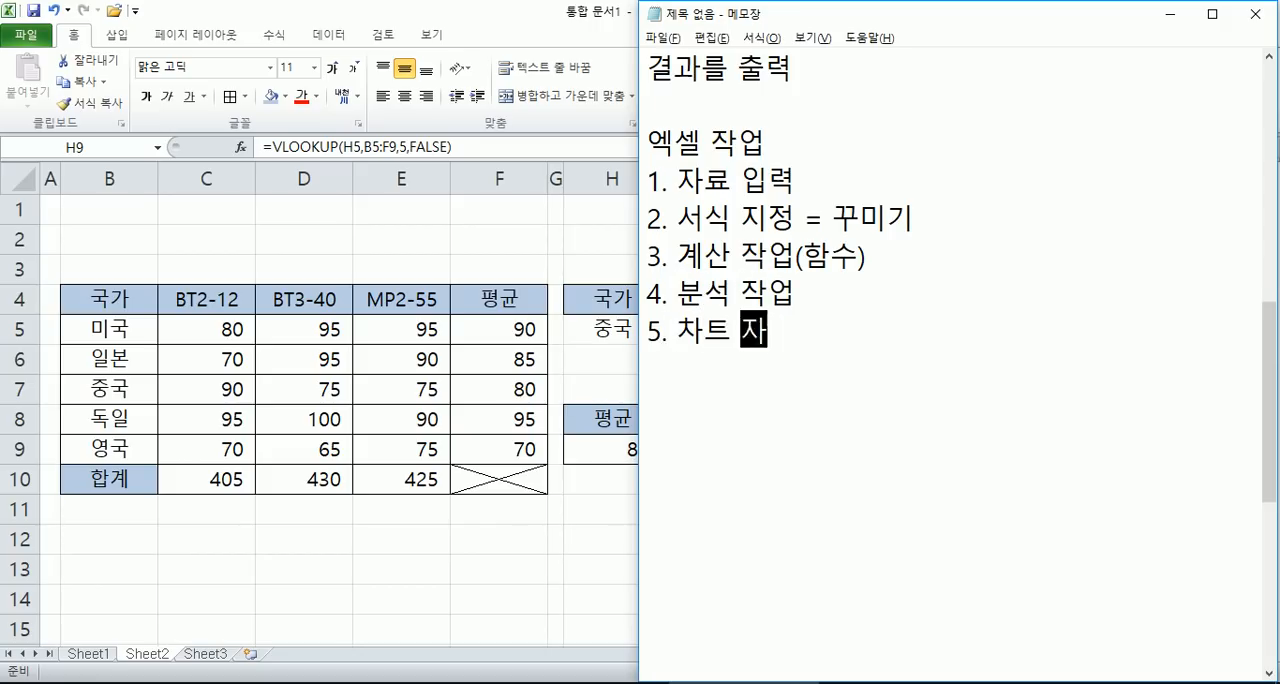
key("Return")
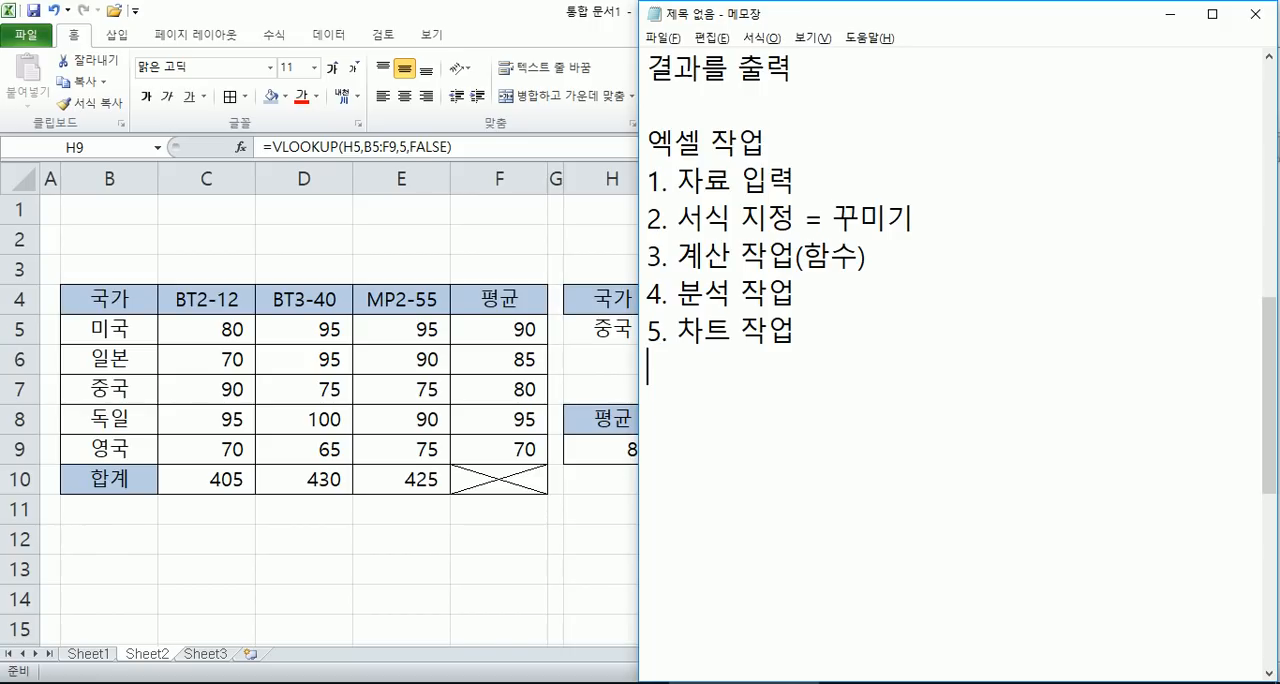
- Switch back to Excel, go to the empty Sheet3 and narrow column A to a thin margin
left_click(318, 626)
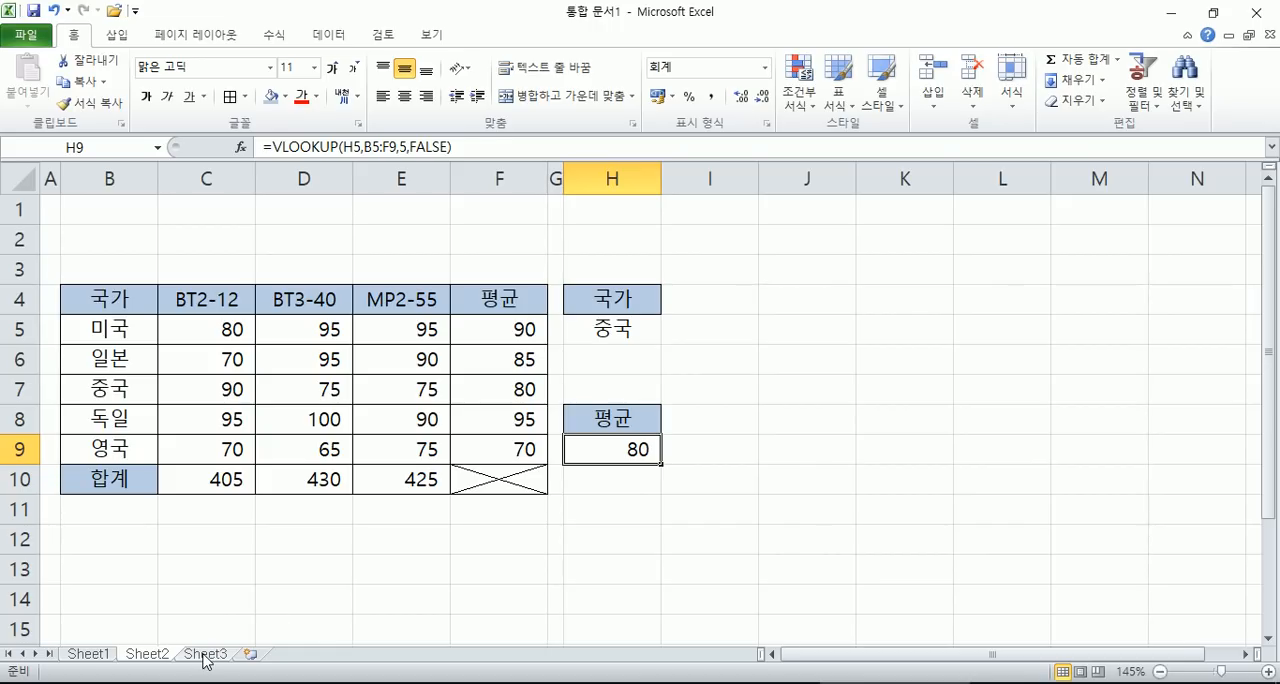
left_click(205, 655)
scroll(123, 449, "up", 2, "ctrl")
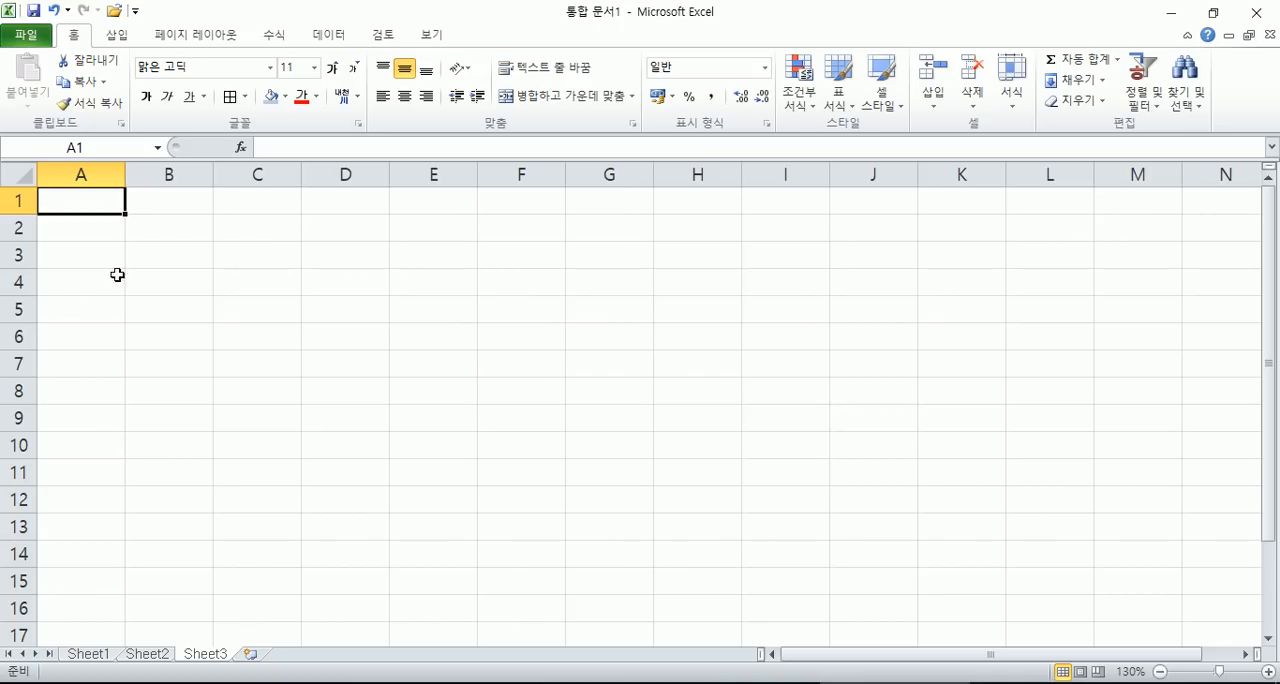
left_click_drag(125, 174, 67, 174)
- Enter the title 연도별 식품시장 규모 in cell B2
left_click(87, 228)
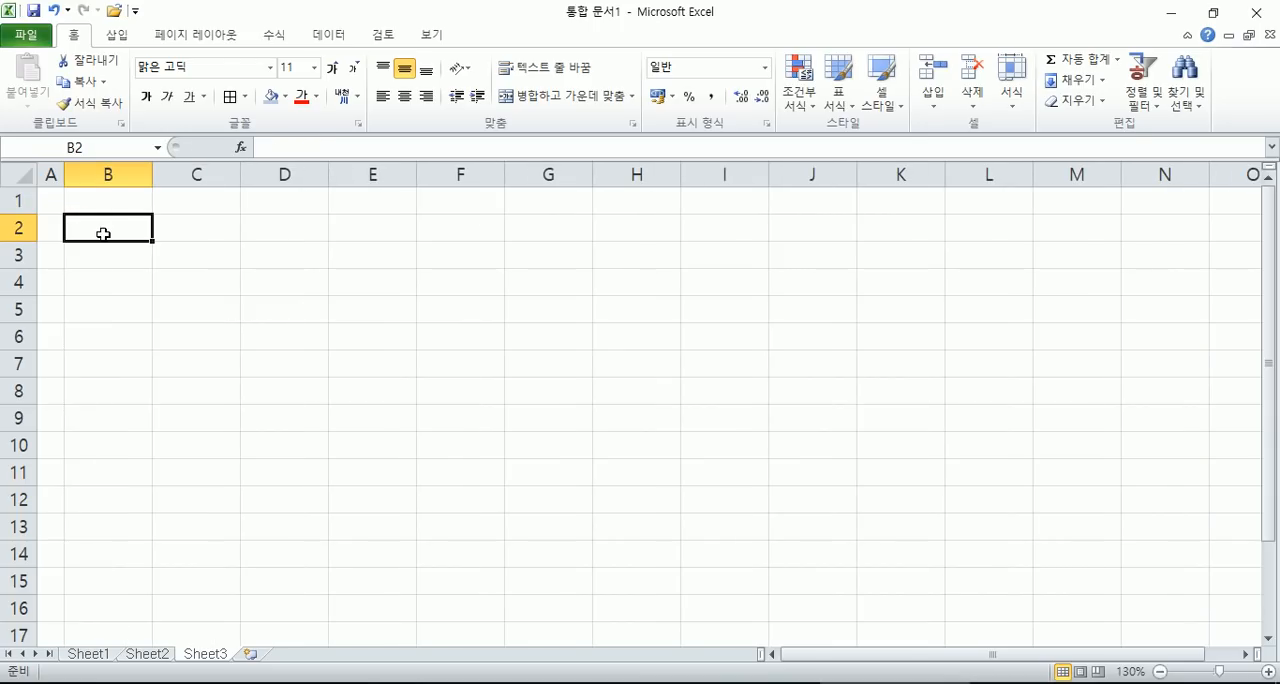
type("DUSEHQUF TLRVNATLWKD RBA")
key("Escape")
type("연도별")
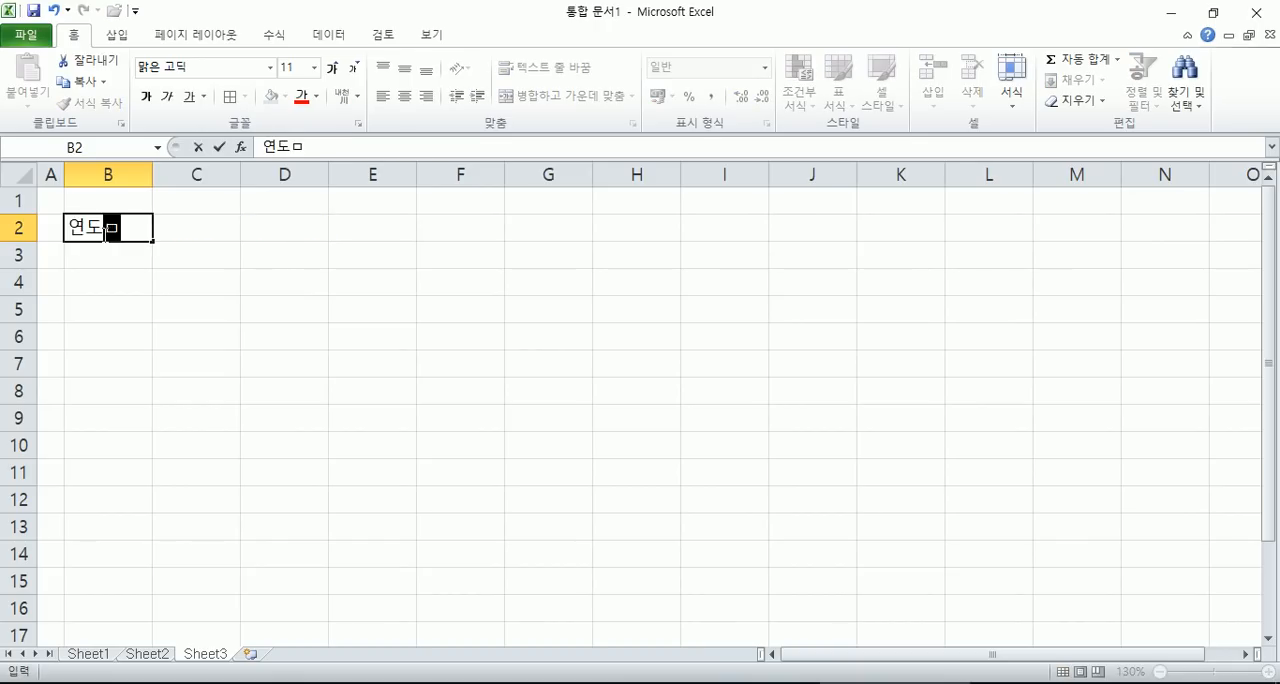
type(" 식품")
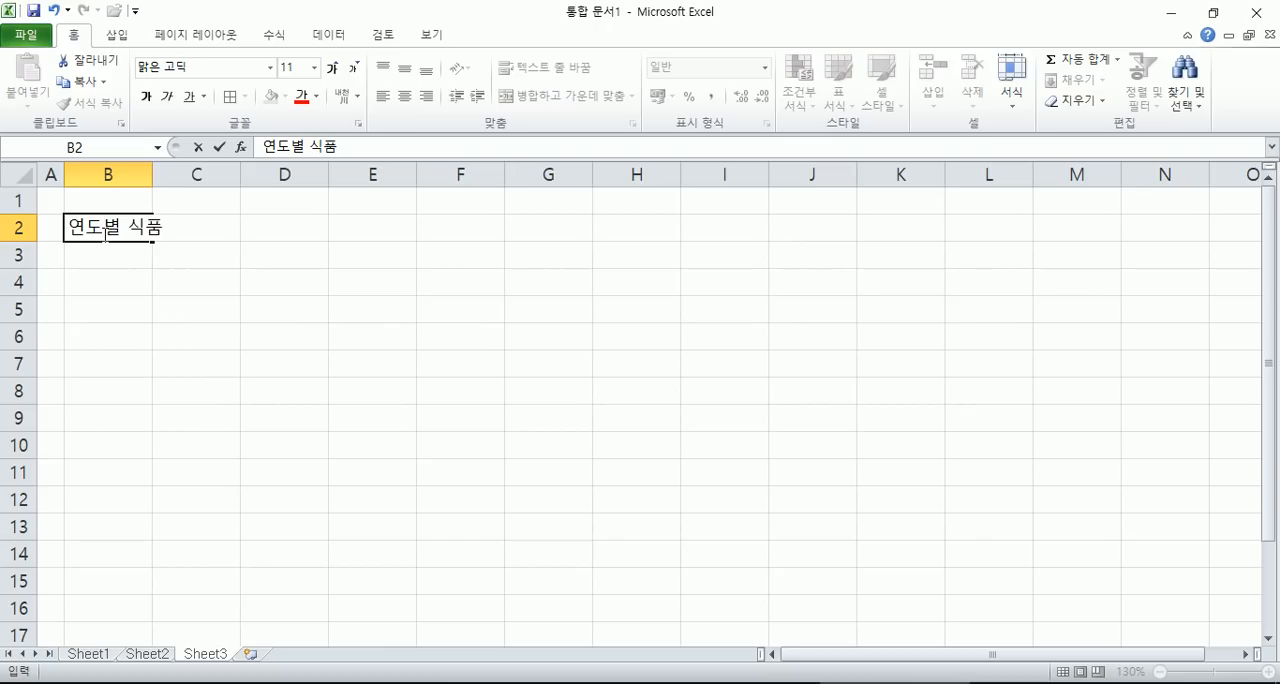
type("시장 규모")
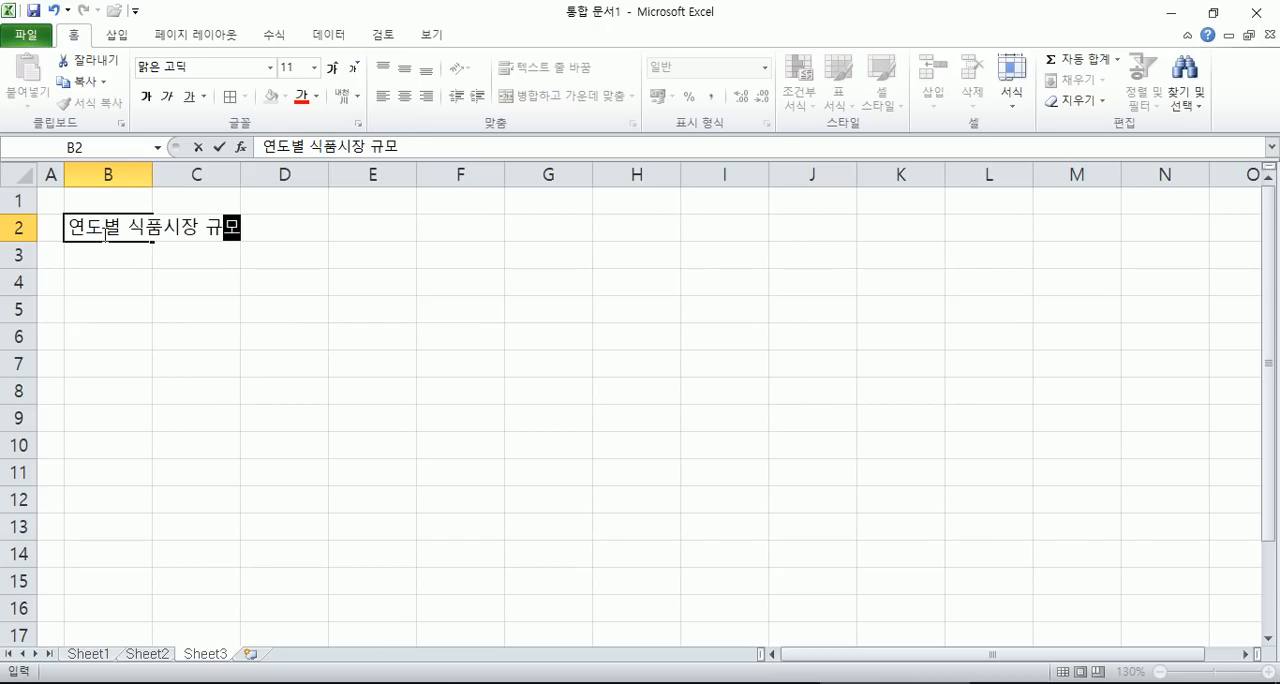
key("Return")
- Enter the header 국내외 in cell B4, leaving row 3 empty
type("ㄱ")
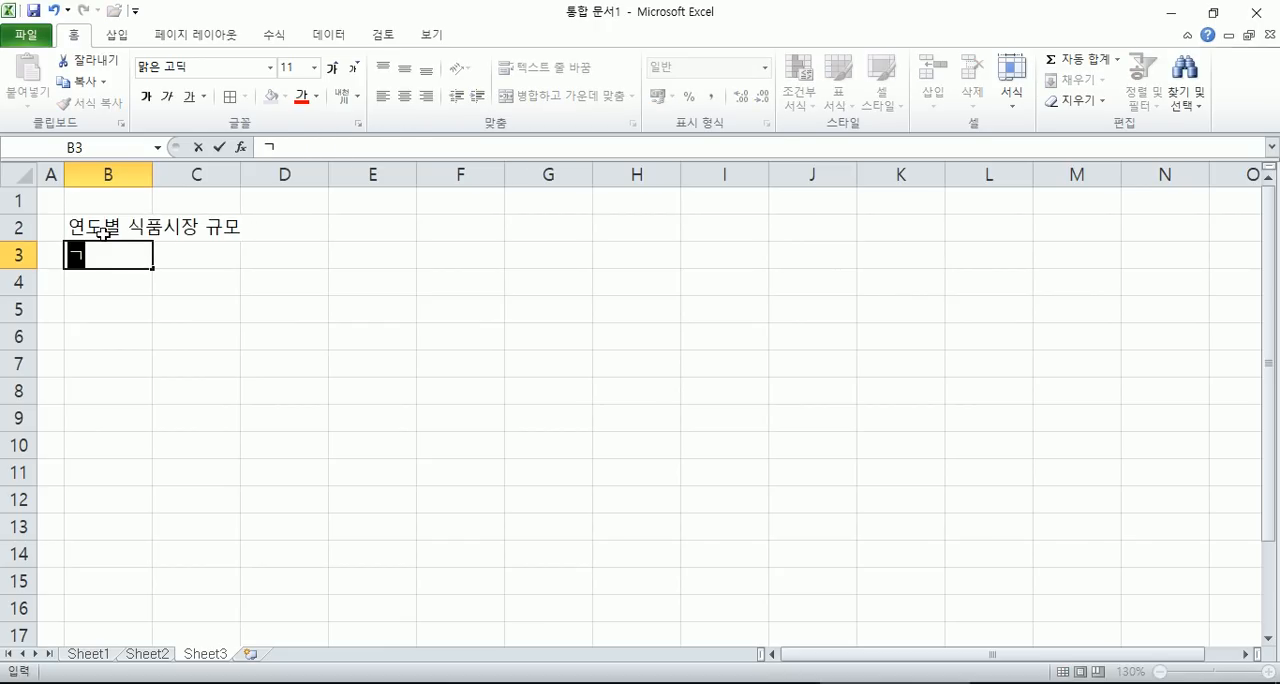
key("Escape")
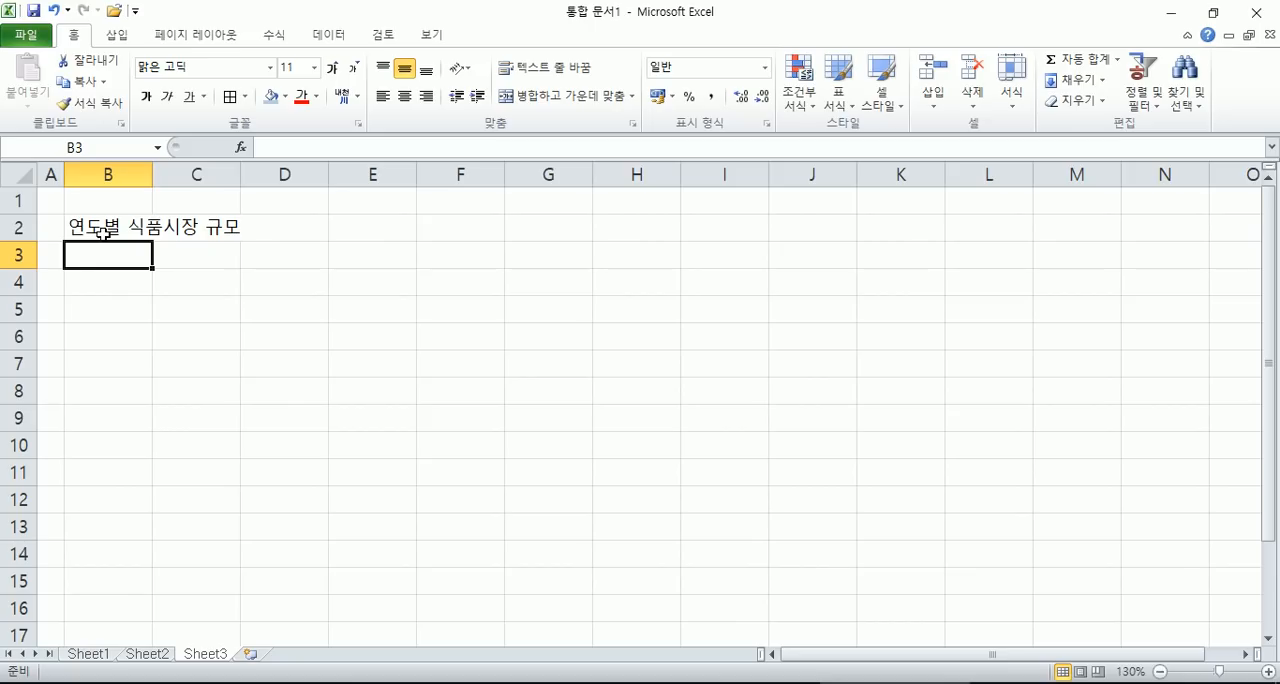
key("Down")
type("국내외")
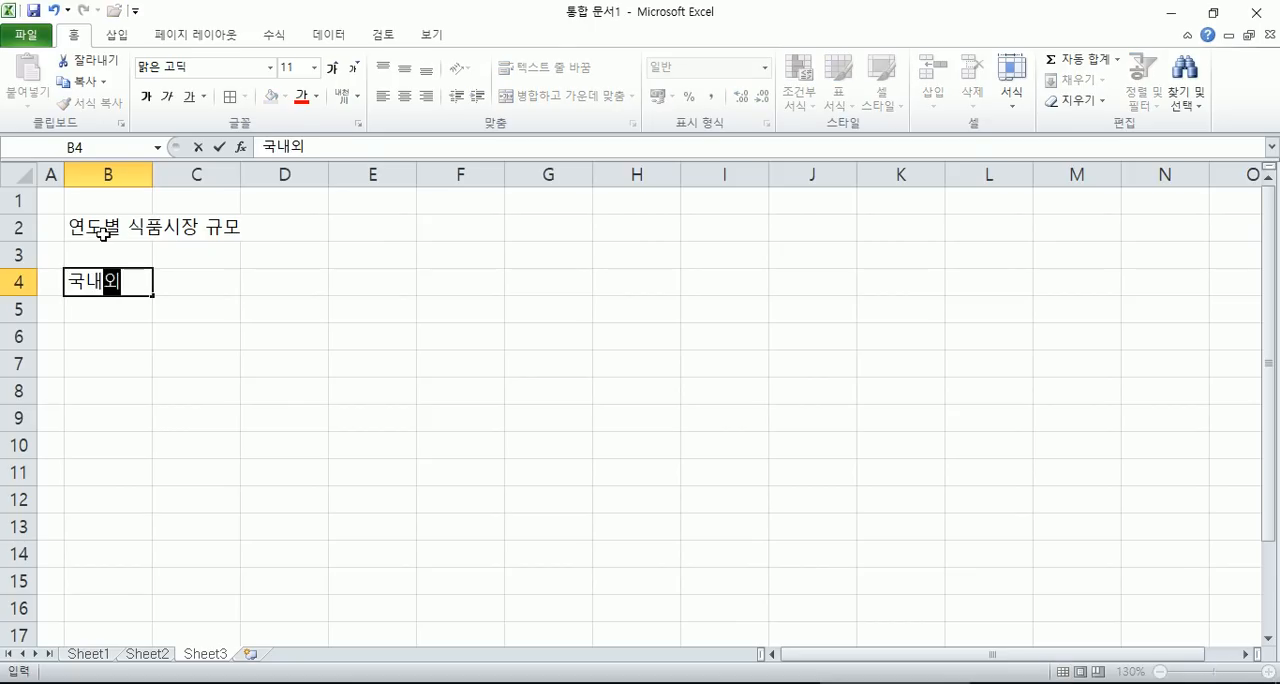
key("Tab")
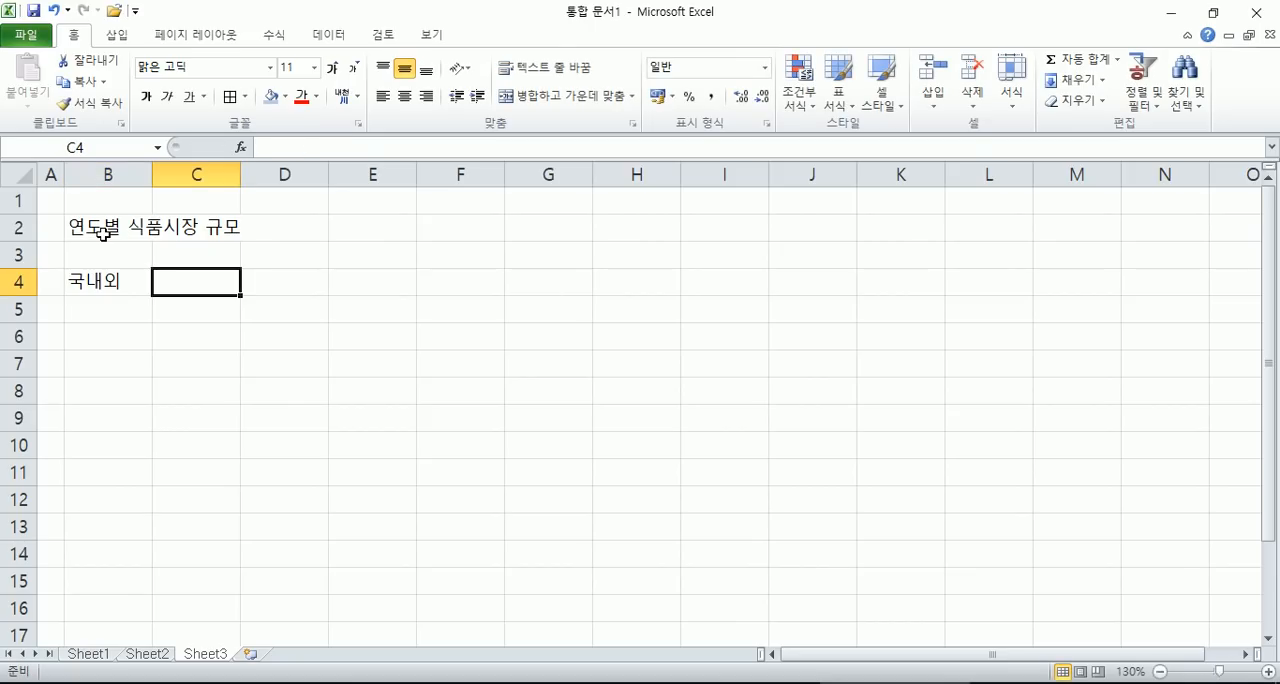
- Enter 2013년 in C4 and fill the year headers across to 2016년 in F4
type("21")
type("013녀")
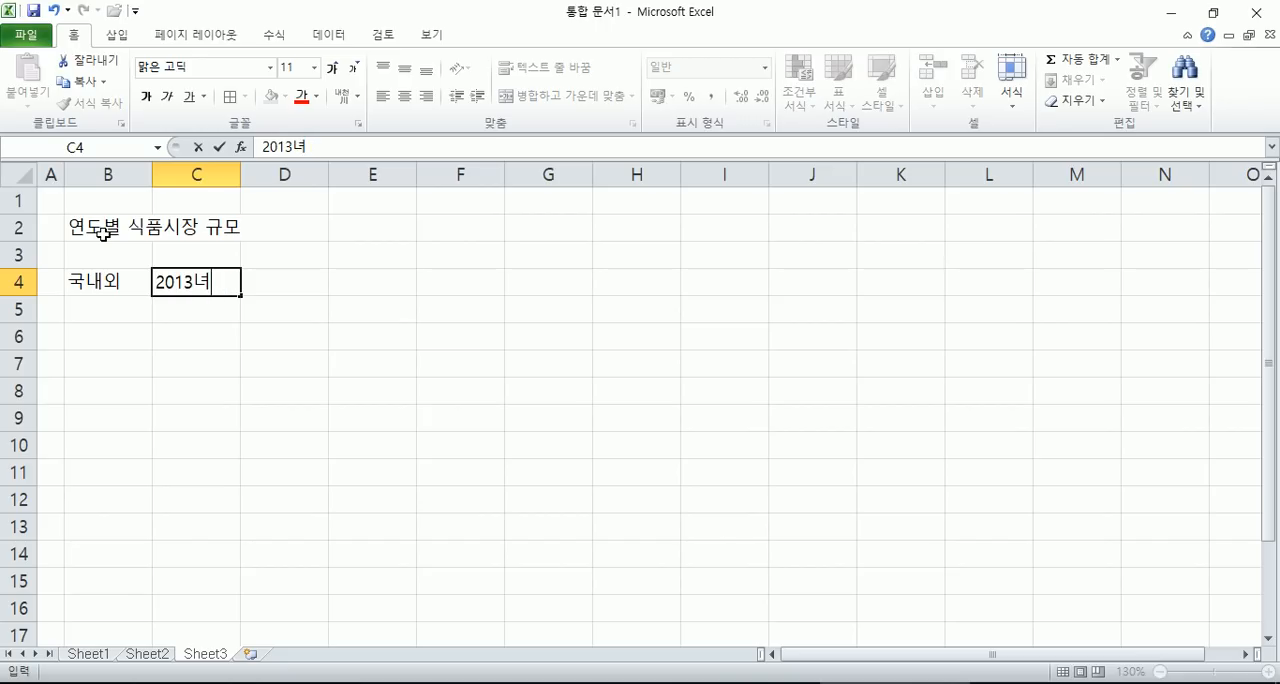
type("ㅑㄴㄴ")
left_click_drag(240, 297, 471, 287)
- Enter the row labels 국내 in B5 and 국외 in B6
left_click(109, 309)
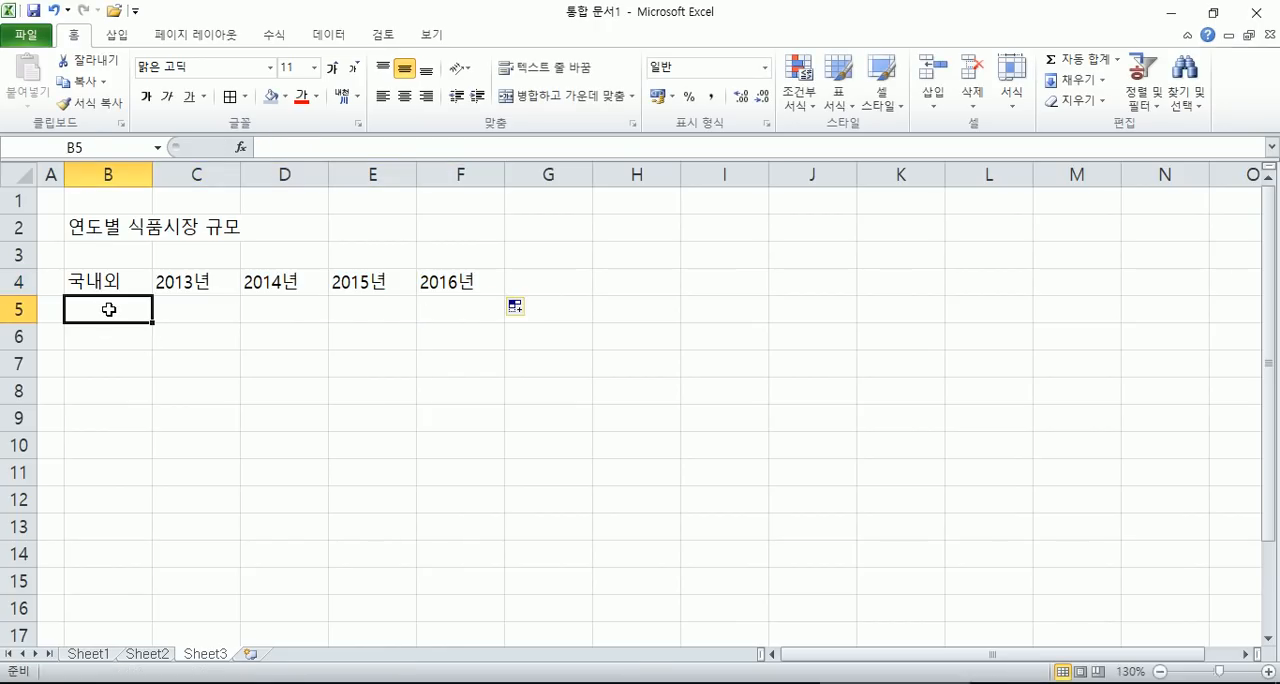
type("국내외")
key("Return")
type("국외")
key("Return")
double_click(109, 309)
key("BackSpace")
key("Return")
key("Up")
key("Right")
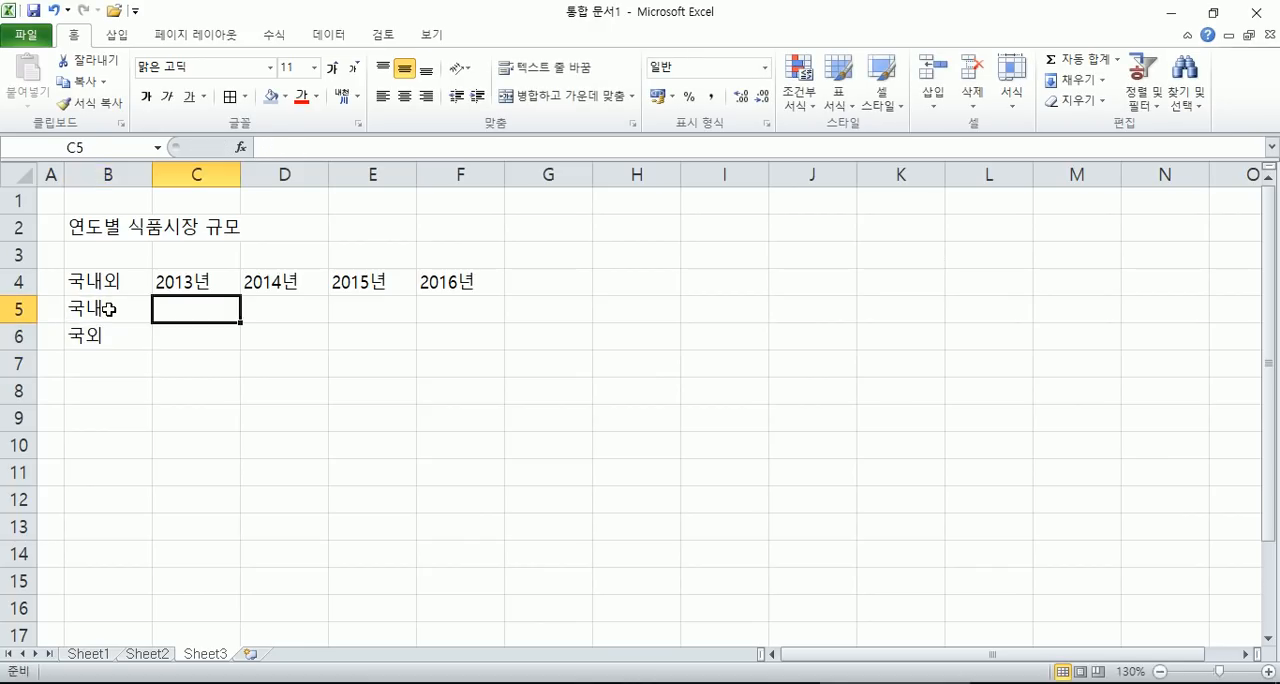
- Select C5:F6 and enter the 2013년 figures, 95273 for 국내 in C5 and 525900 for 국외 in C6
key("shift+Right")
key("shift+Right")
key("shift+Right")
key("shift+Down")
scroll(200, 343, "up", 3)
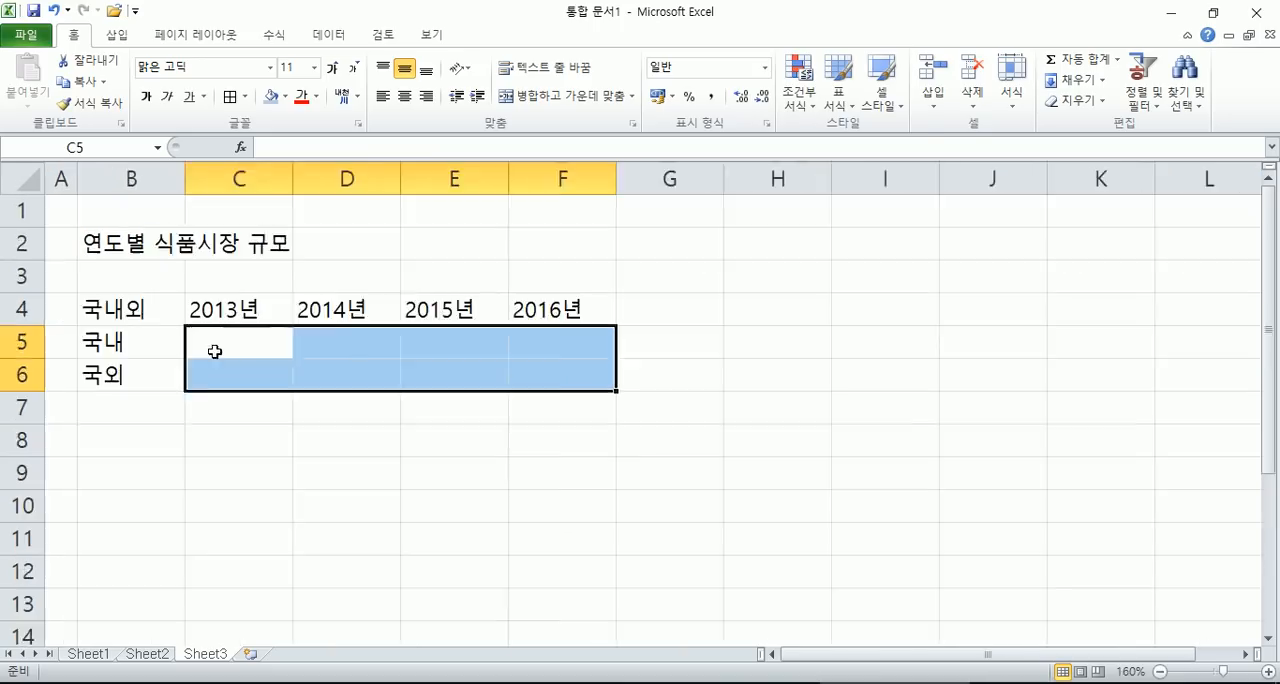
scroll(264, 381, "up", 2)
scroll(330, 399, "down", 1)
scroll(346, 397, "up", 1)
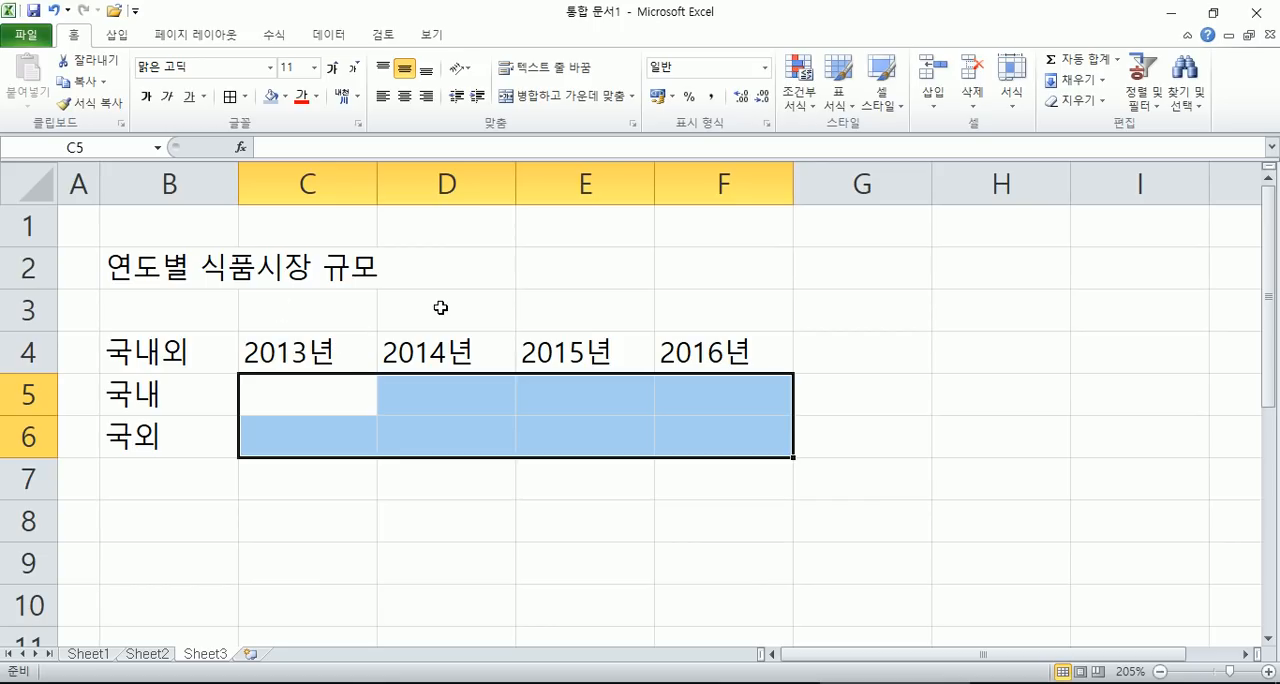
scroll(339, 365, "down", 1)
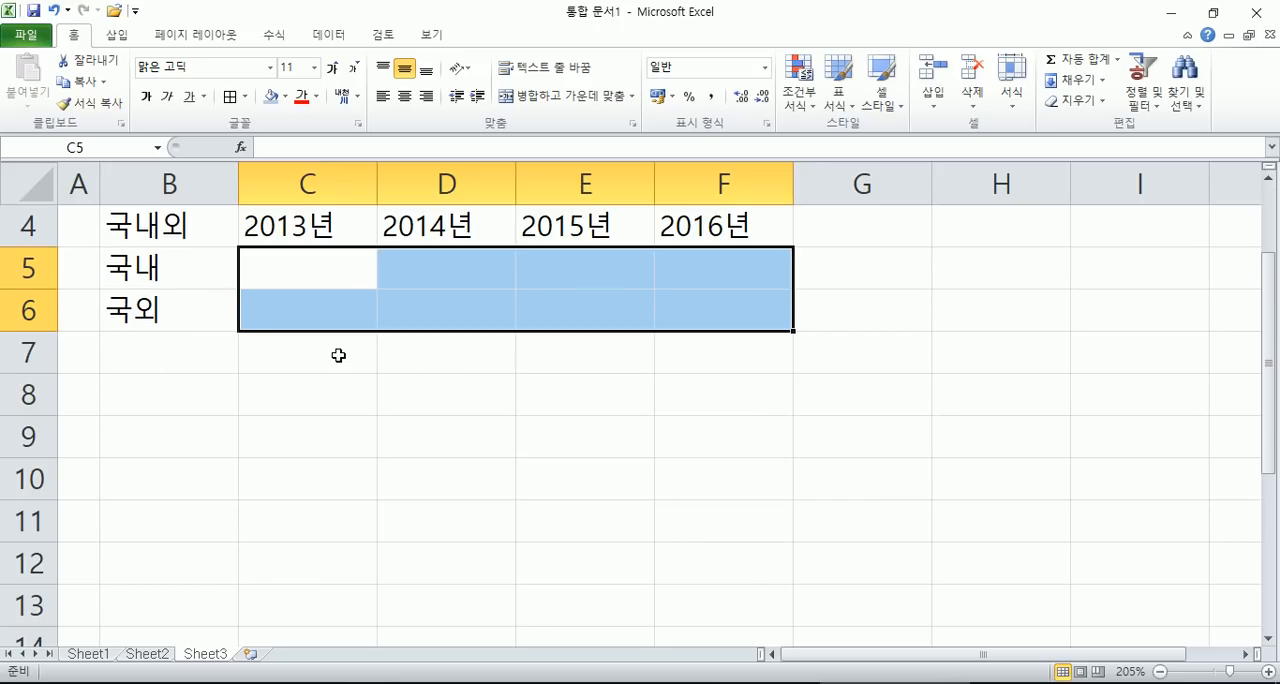
type("95273")
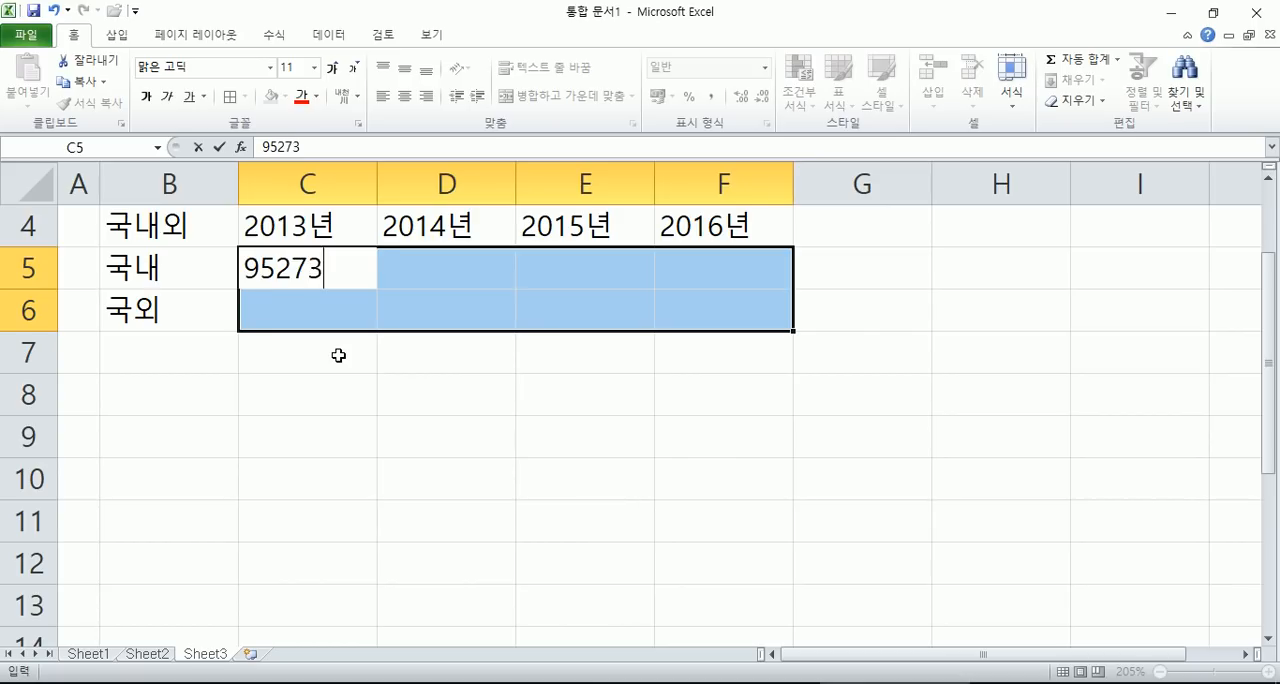
key("Return")
type("9")
key("BackSpace")
type("525900")
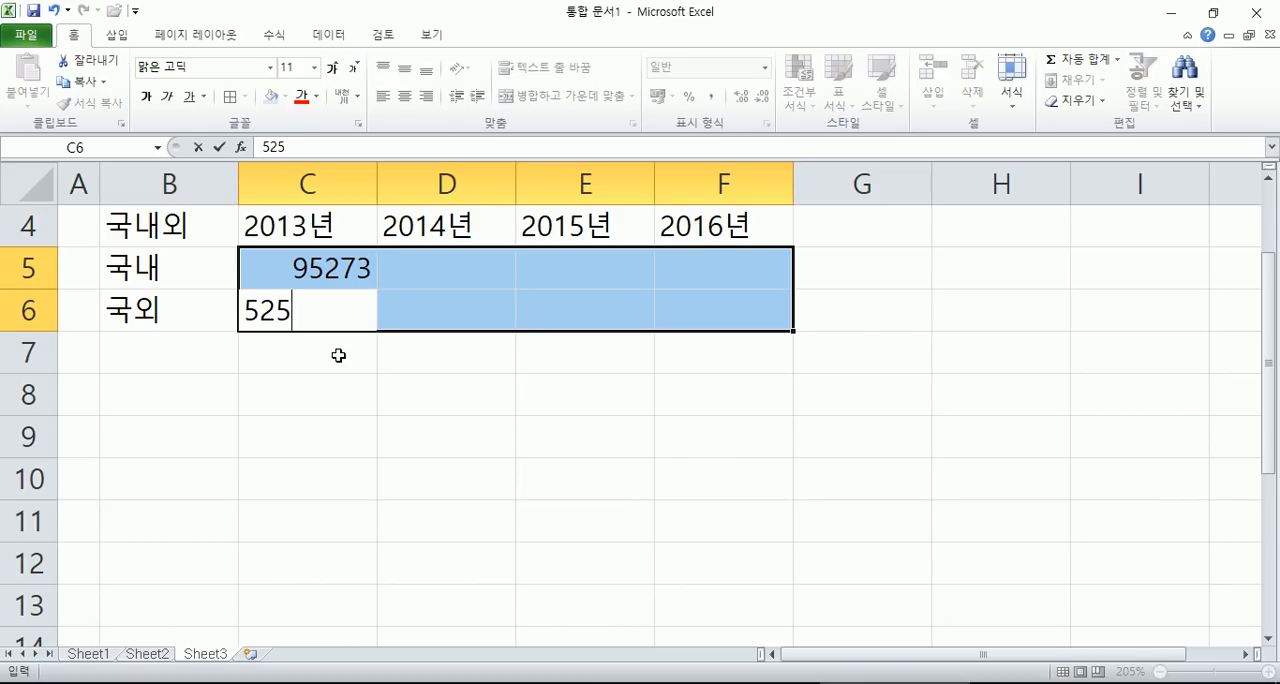
key("Return")
- Enter the 2014년 figures, 77514 for 국내 in D5 and 414000 for 국외 in D6
type("77514")
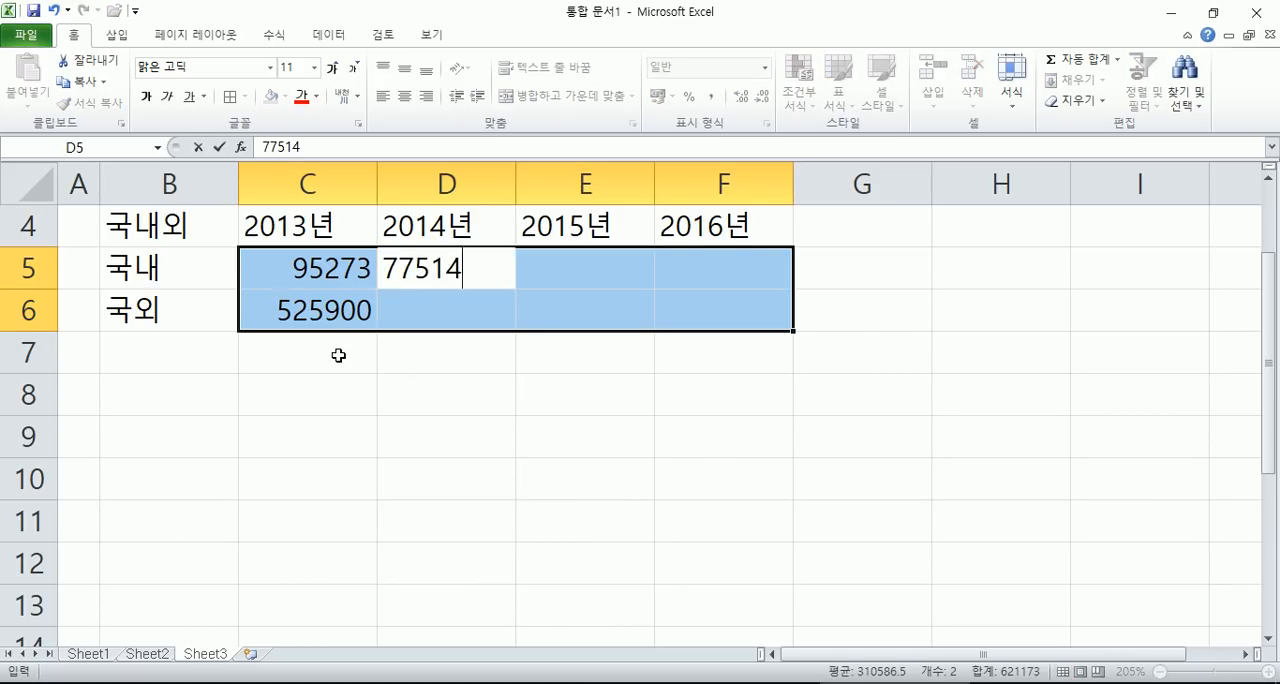
key("Return")
type("414000")
key("Return")
- Enter the 2015년 figures, 119923 for 국내 in E5 and 563100 for 국외 in E6
type("1")
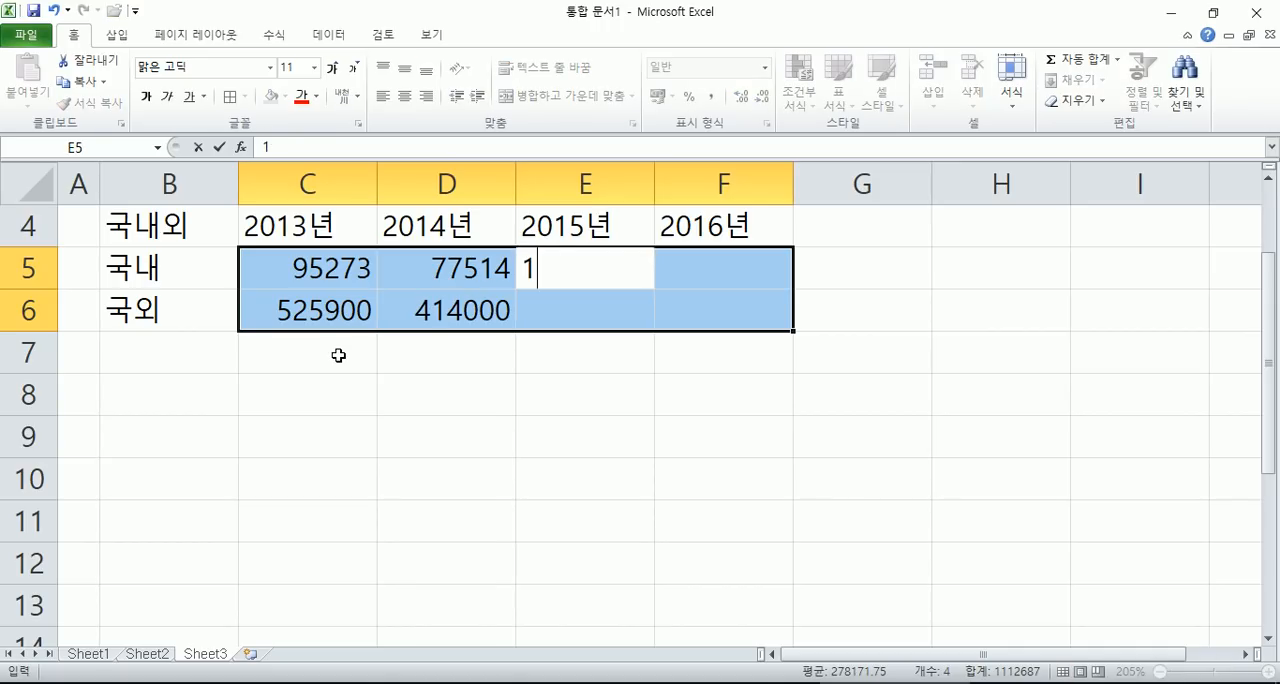
type("19923")
key("Return")
type("563100")
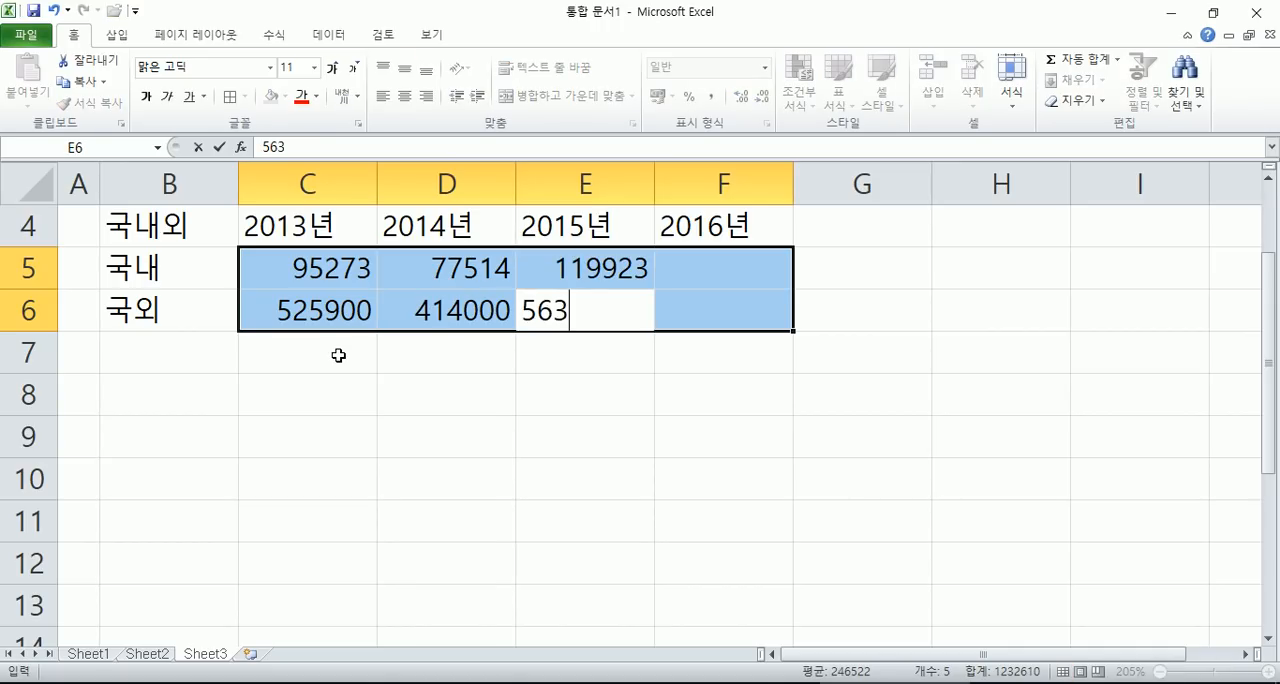
key("Return")
- Enter the 2016년 figures, 130636 for 국내 in F5 and 583400 for 국외 in F6
type("130636")
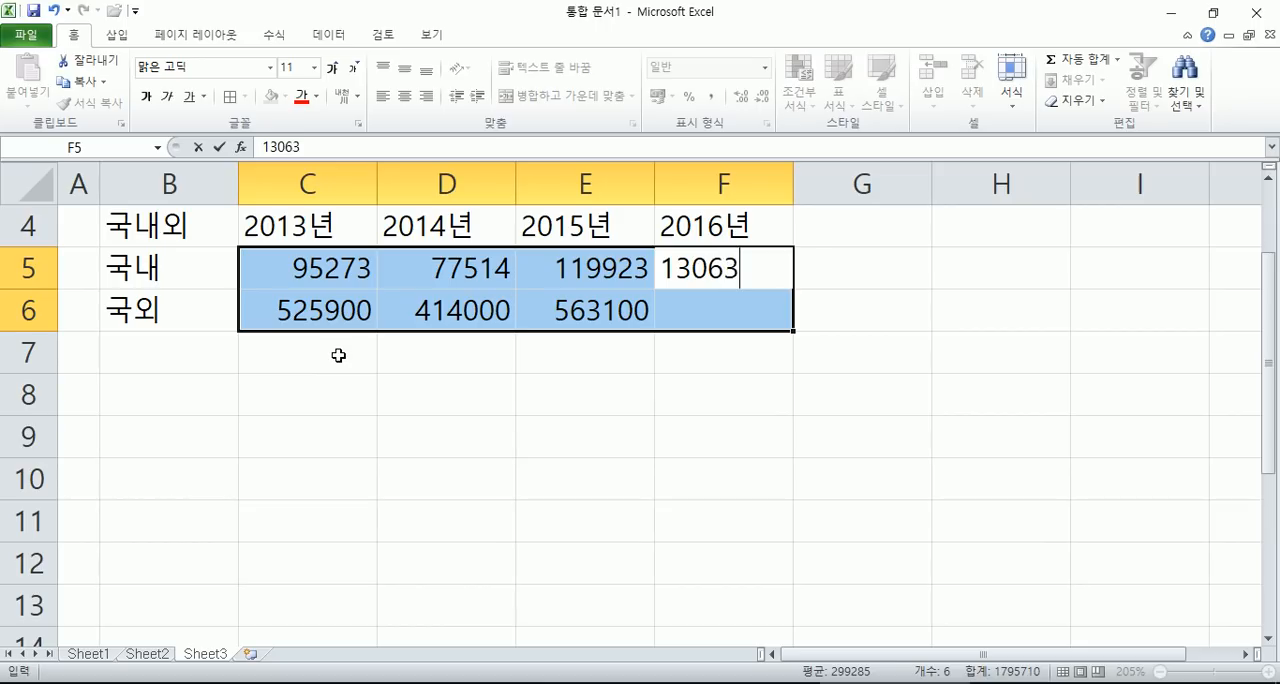
key("Return")
type("583400")
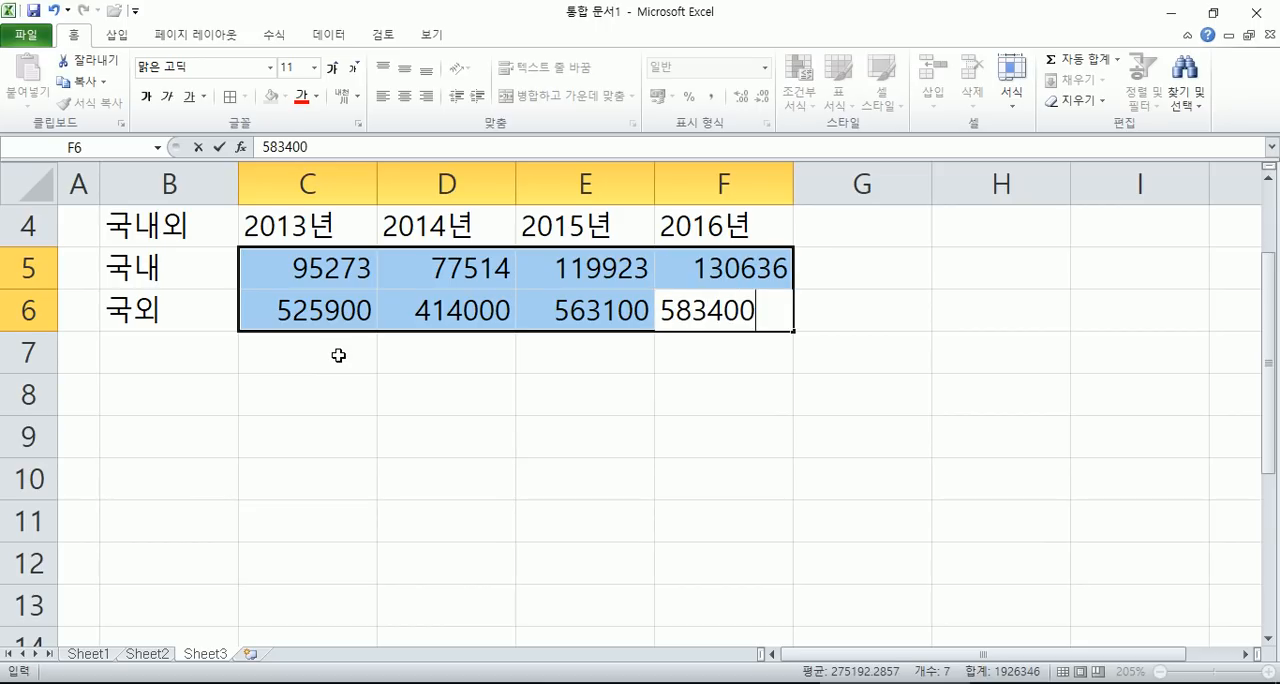
key("Return")
left_click(330, 355)
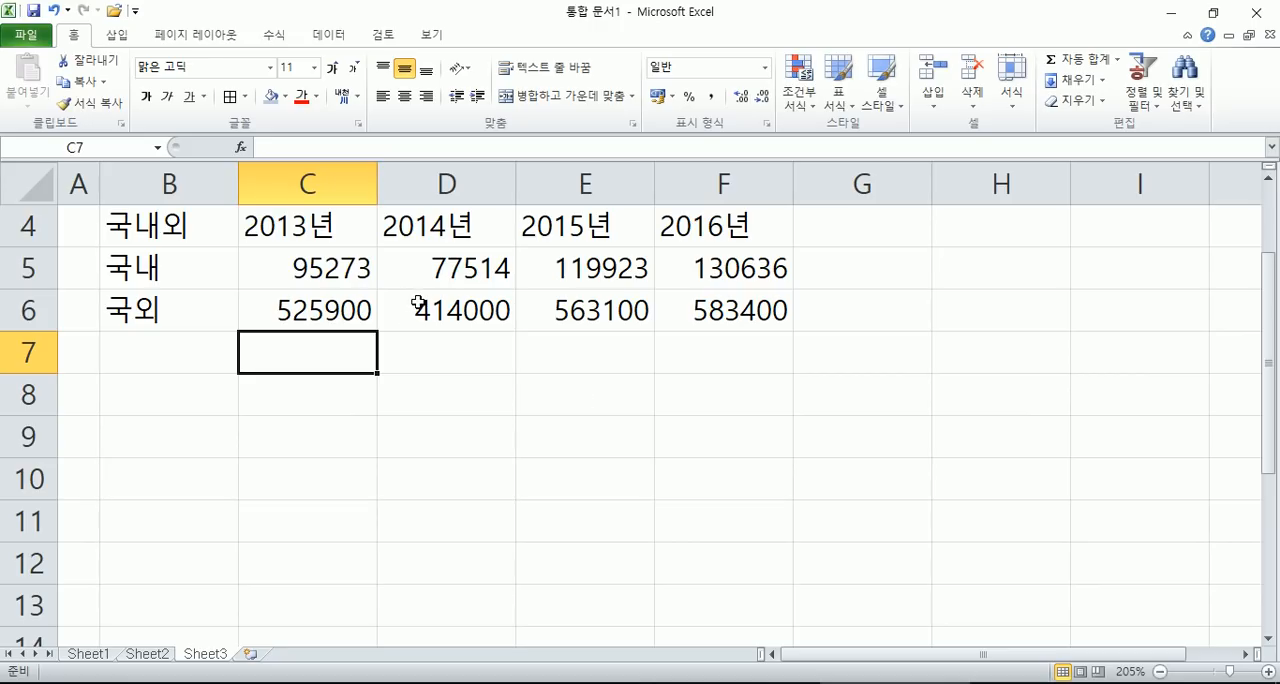
- Apply all borders to the table B4:F6 and center its contents horizontally
left_click_drag(1274, 292, 1270, 285)
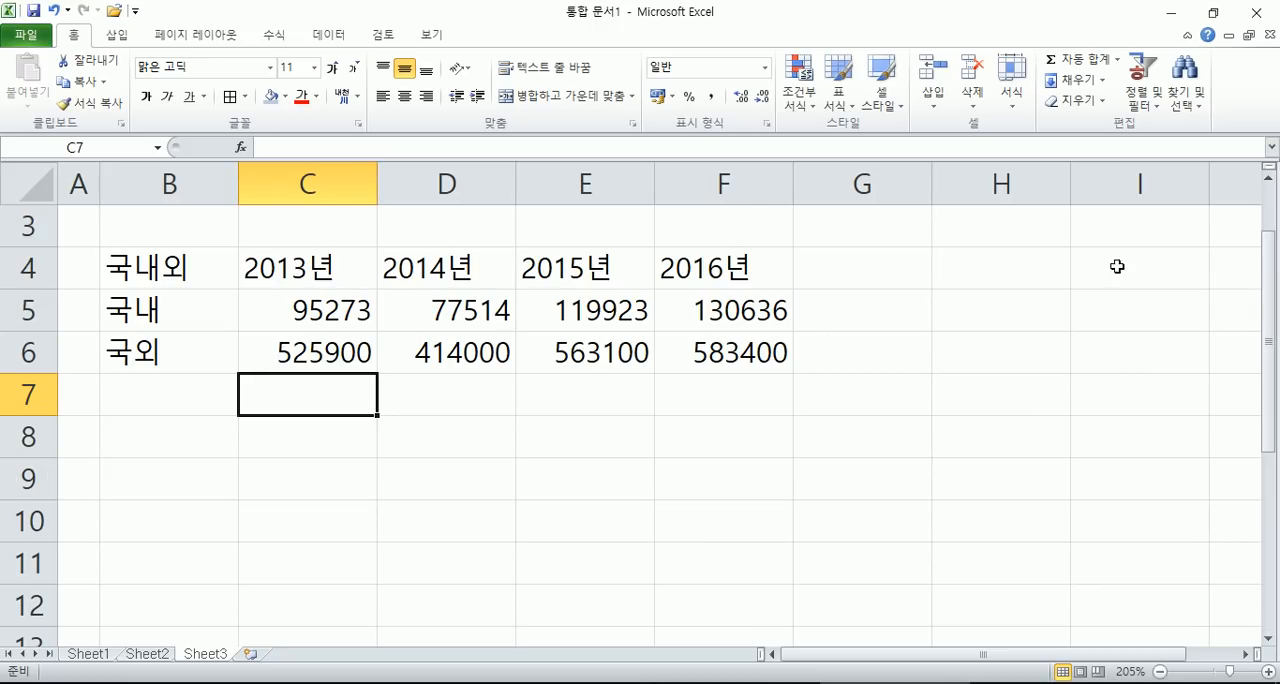
left_click(1269, 178)
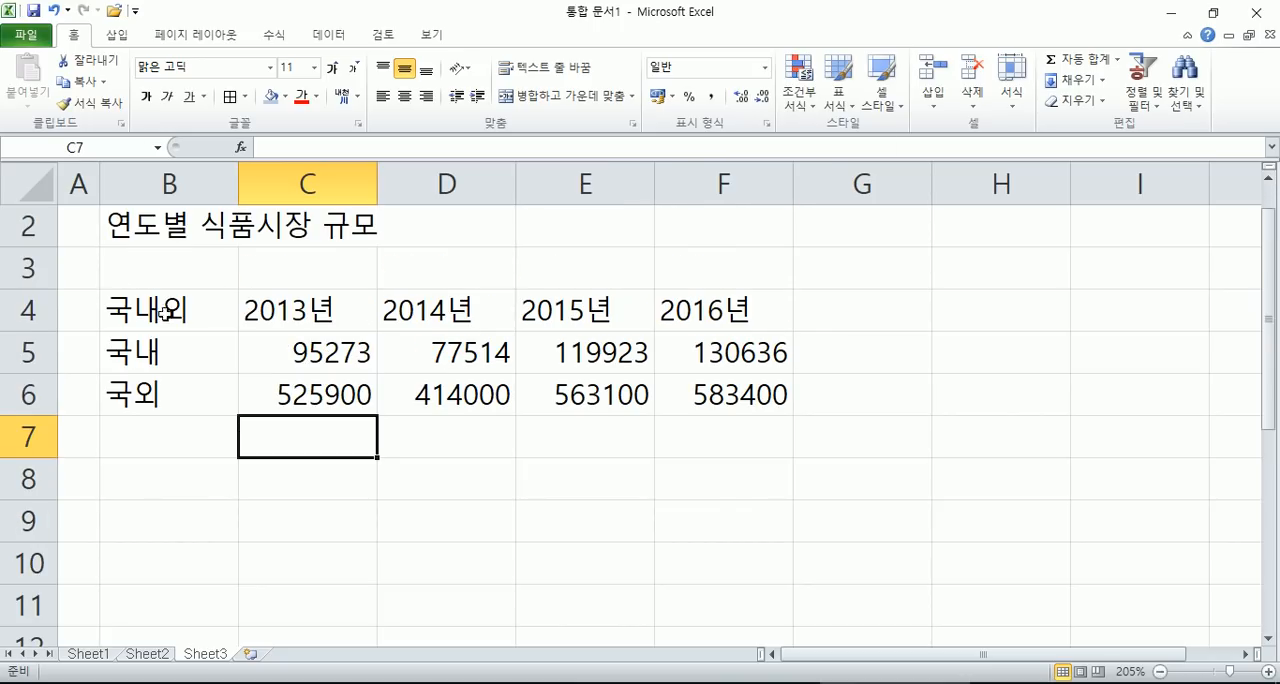
left_click(127, 267)
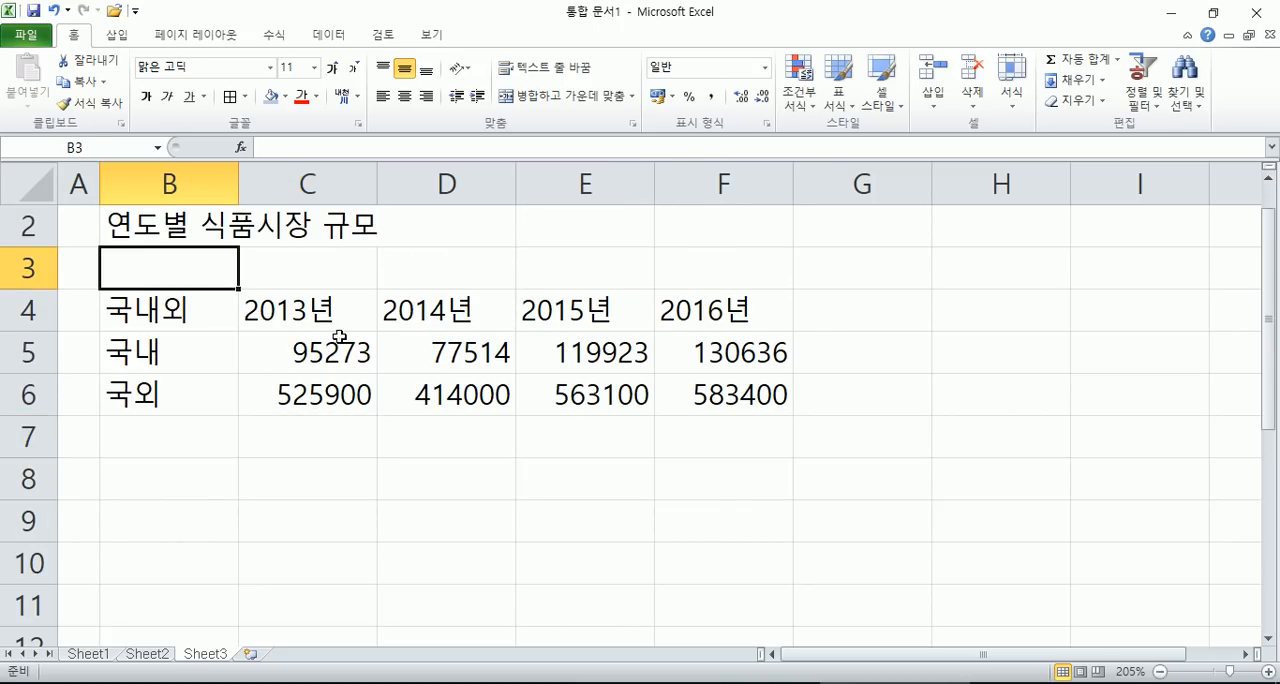
left_click_drag(170, 310, 692, 392)
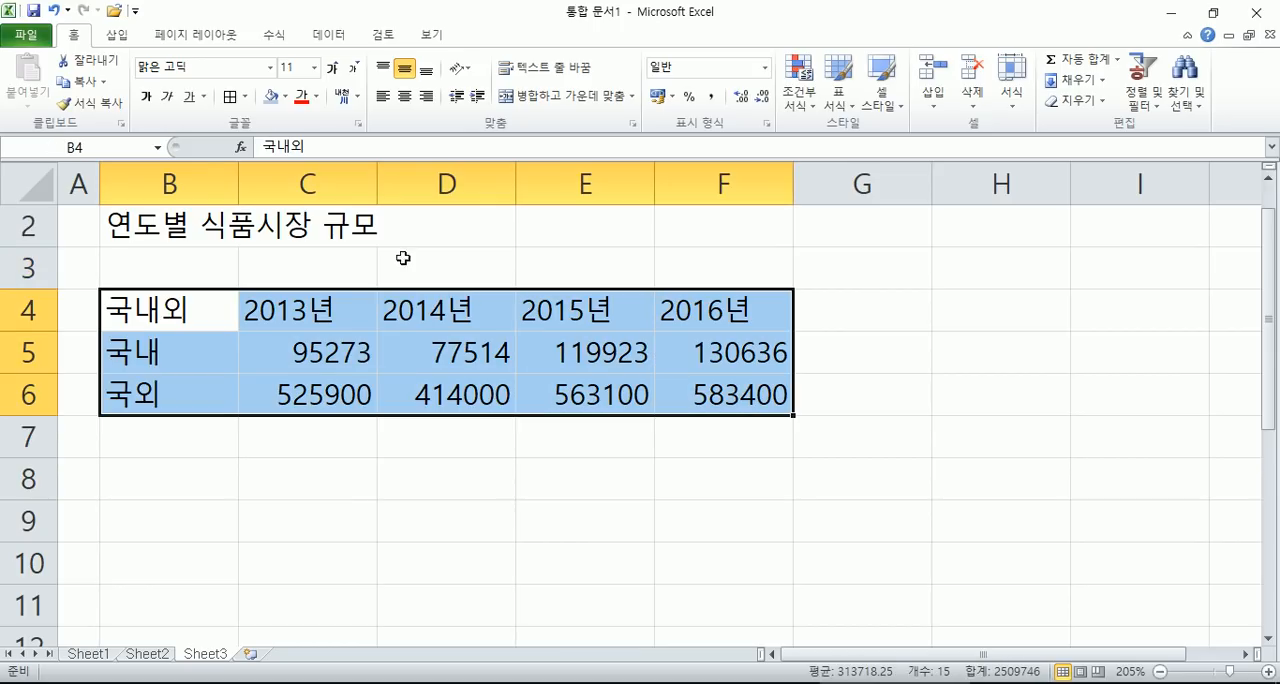
left_click(230, 97)
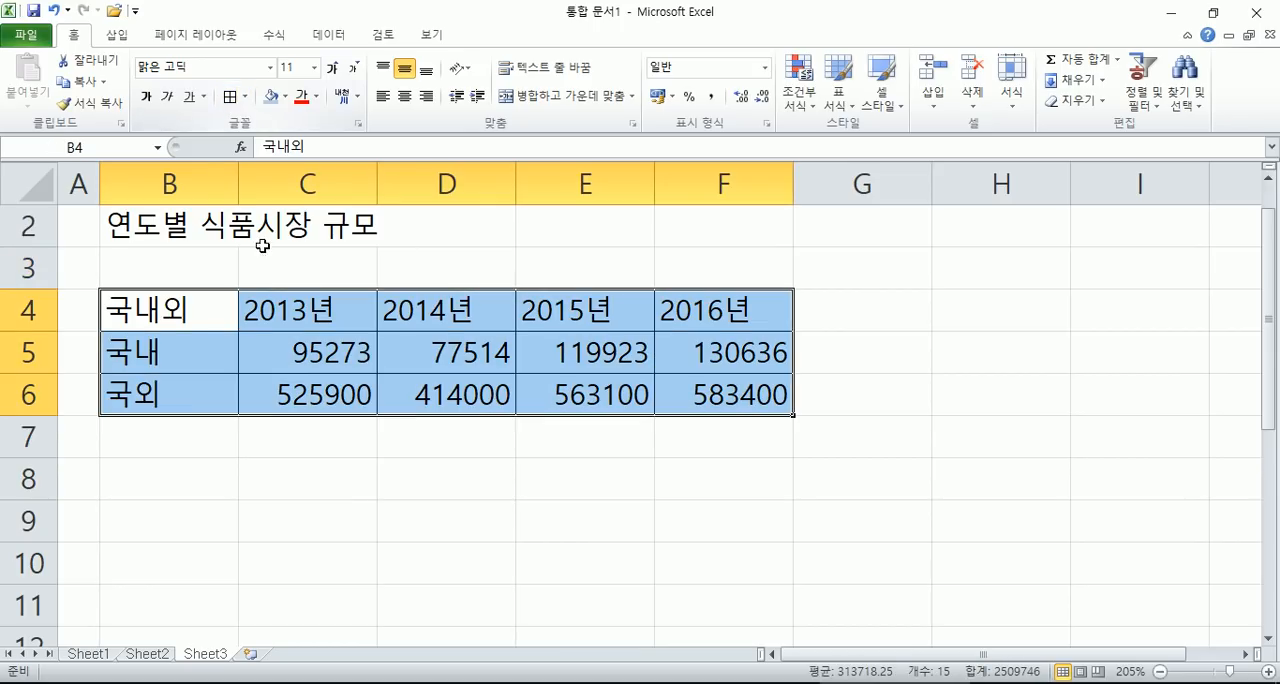
left_click(405, 96)
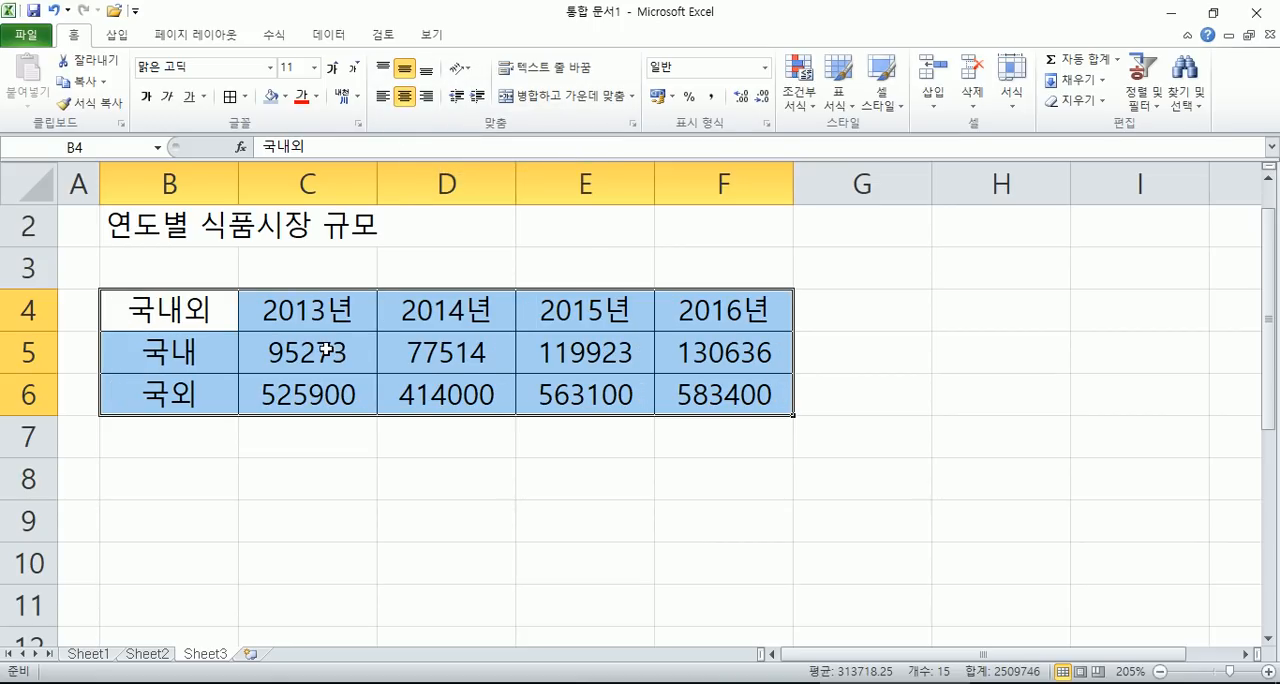
- Give the figures in C5:F6 the custom number format #,##0억원 and align them right
left_click_drag(315, 350, 680, 388)
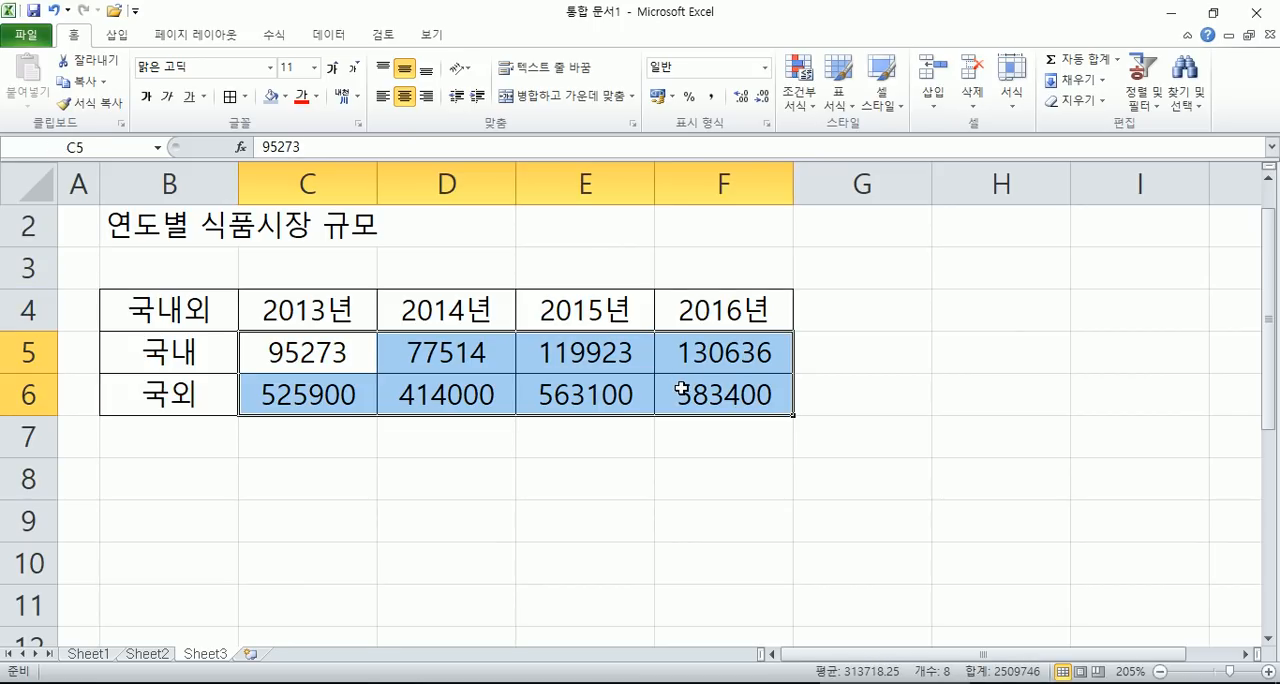
left_click_drag(345, 356, 678, 388)
right_click(352, 345)
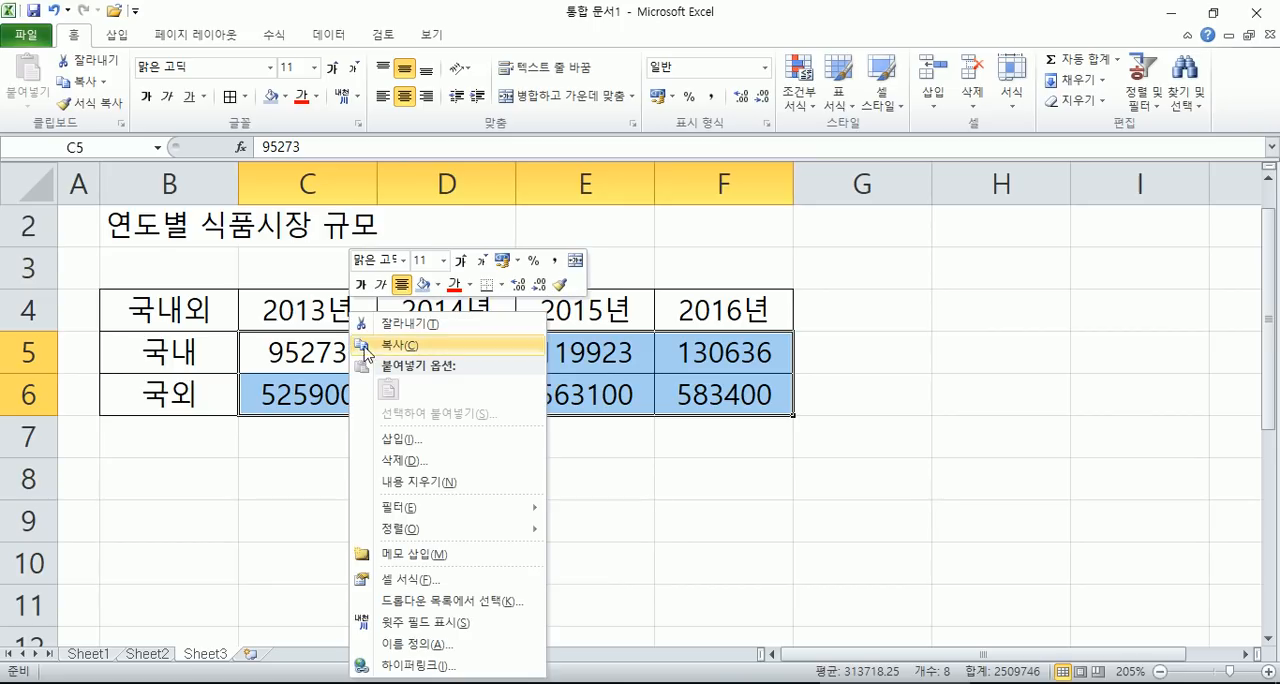
left_click(411, 580)
left_click_drag(483, 300, 752, 40)
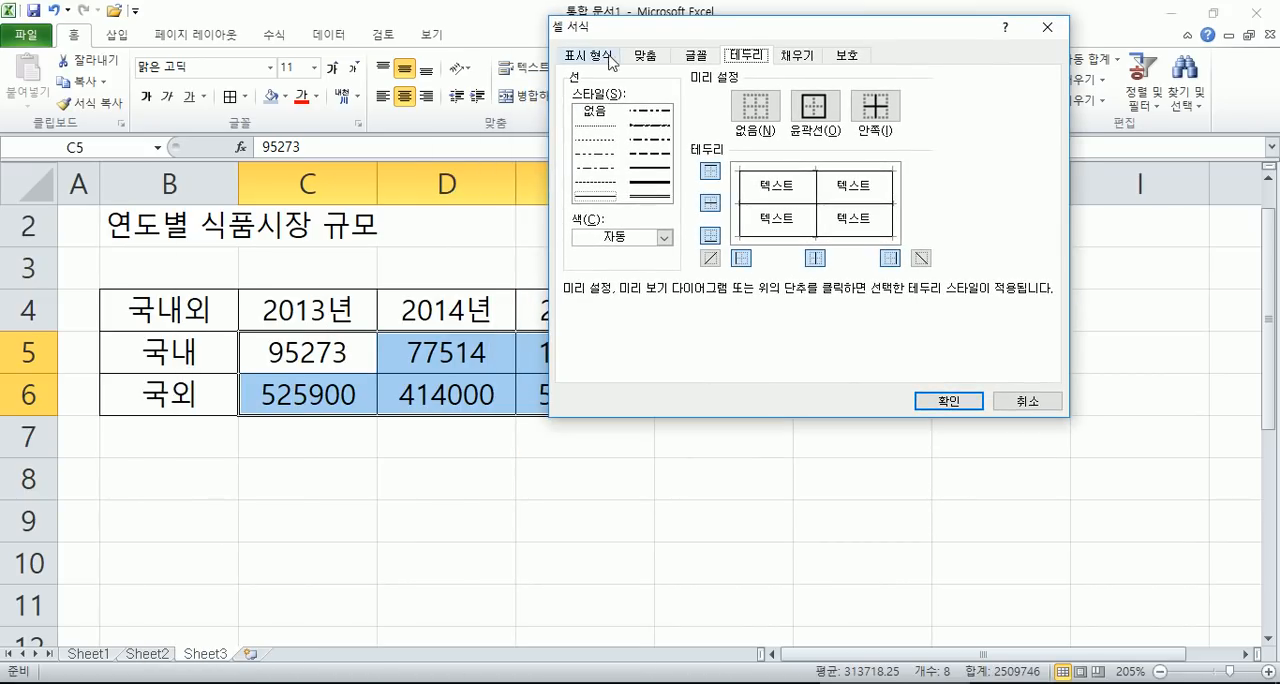
left_click(588, 55)
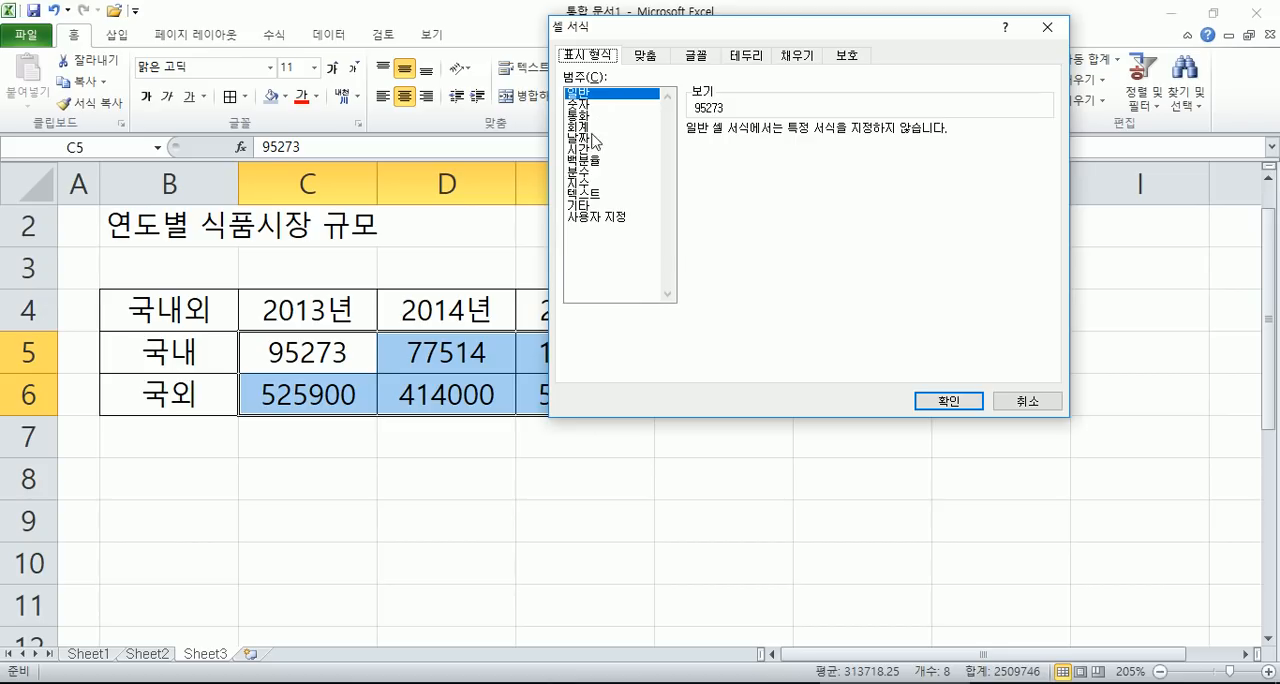
left_click(583, 220)
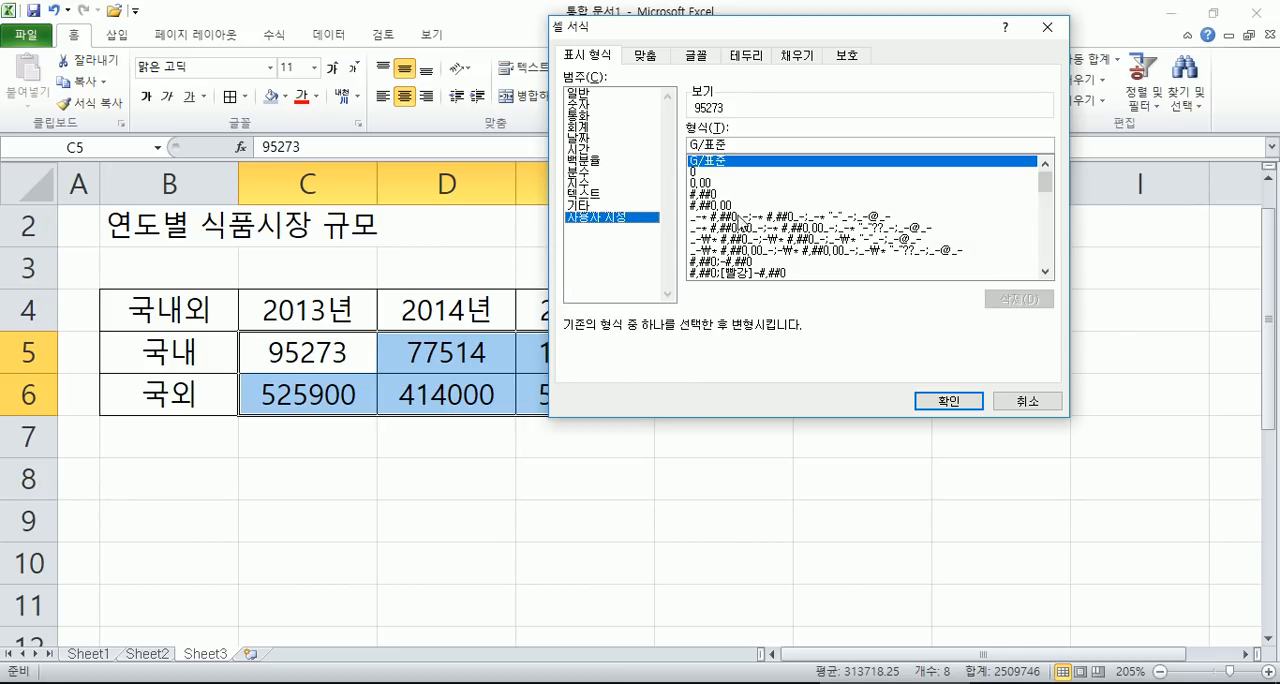
left_click(713, 195)
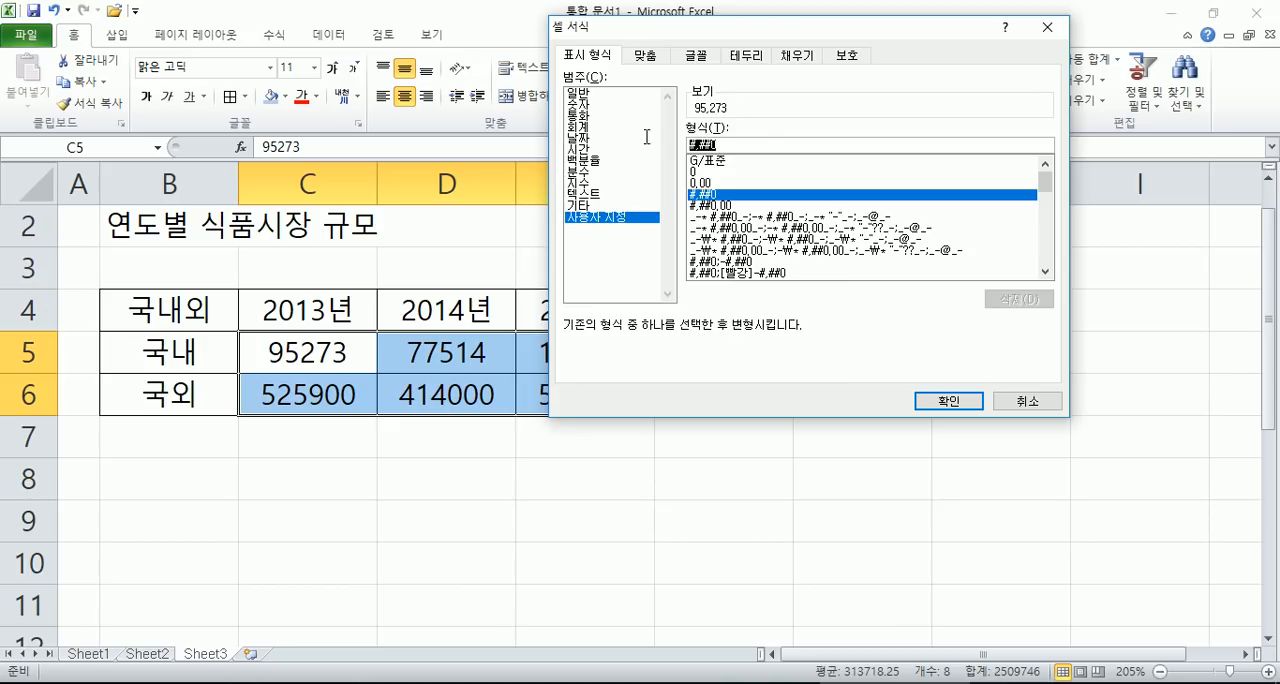
type("억원")
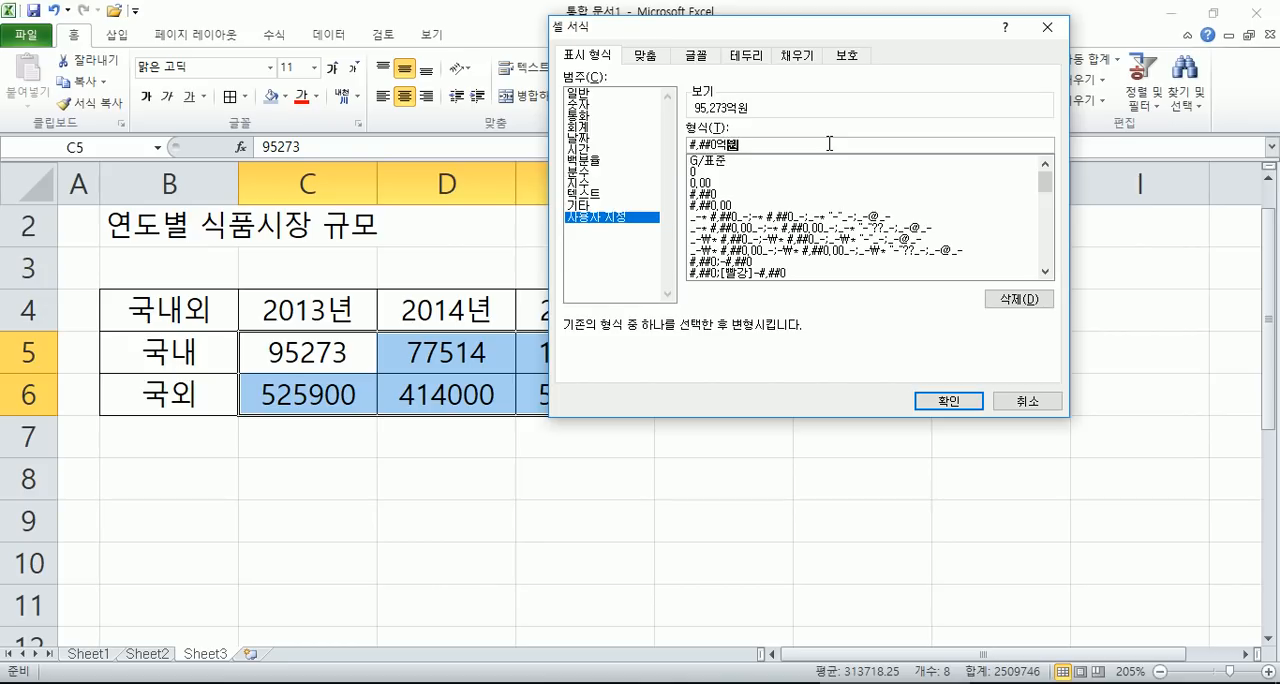
key("Return")
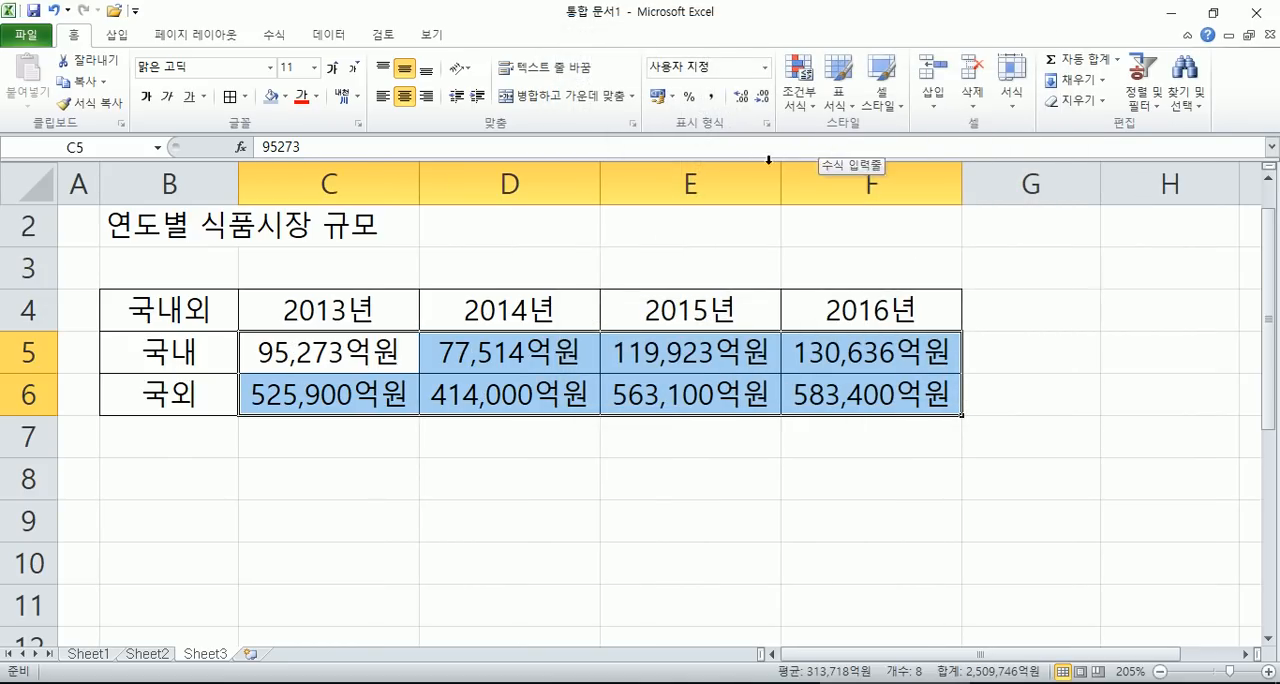
left_click(429, 97)
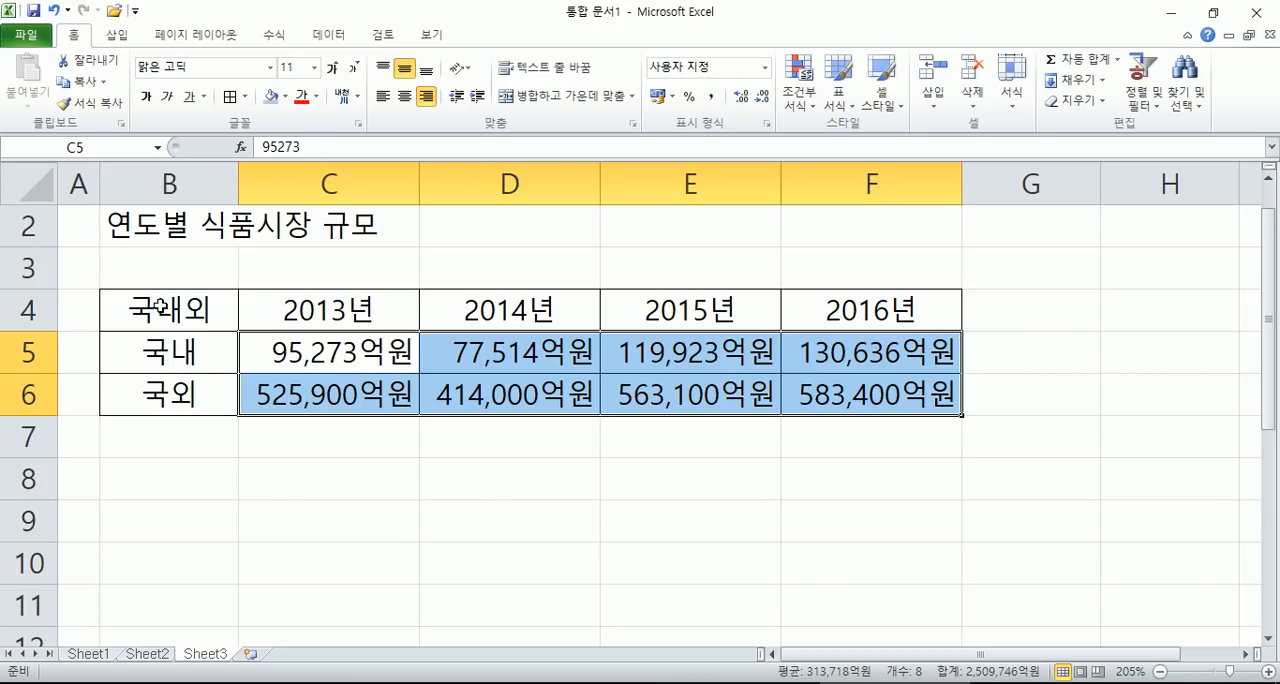
- Fill the header row B4:F4 with light blue
left_click_drag(160, 305, 857, 306)
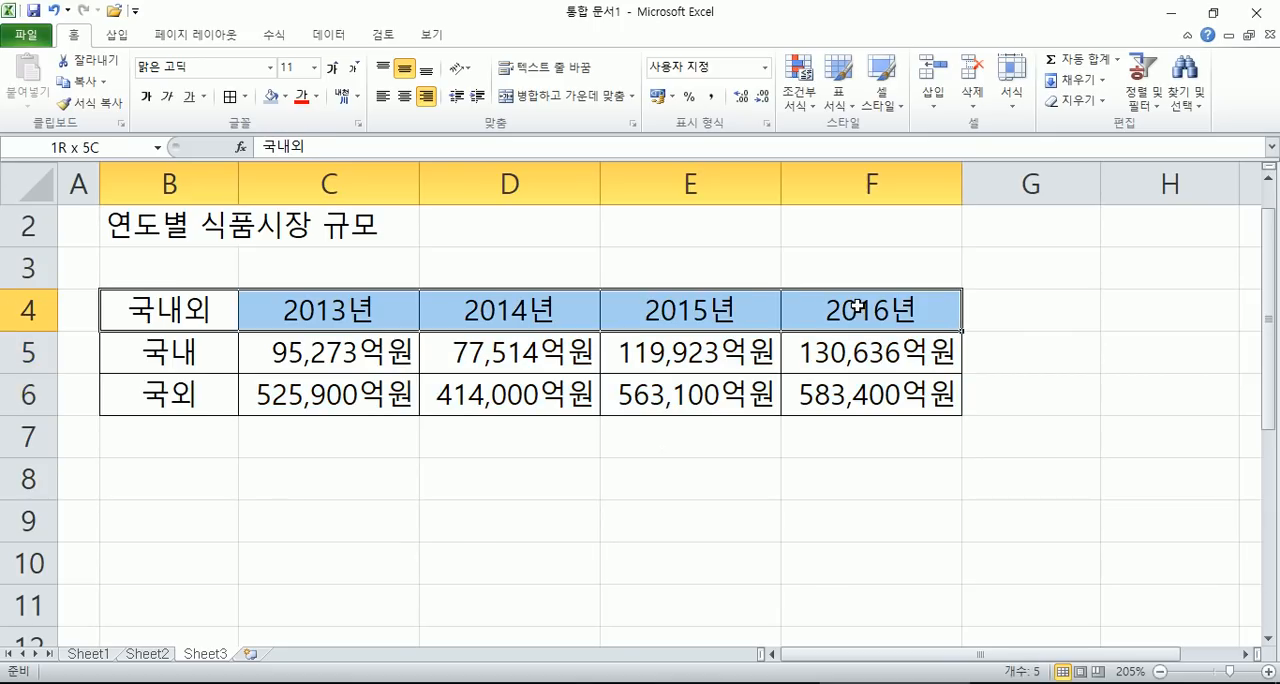
left_click(272, 96)
left_click(398, 445)
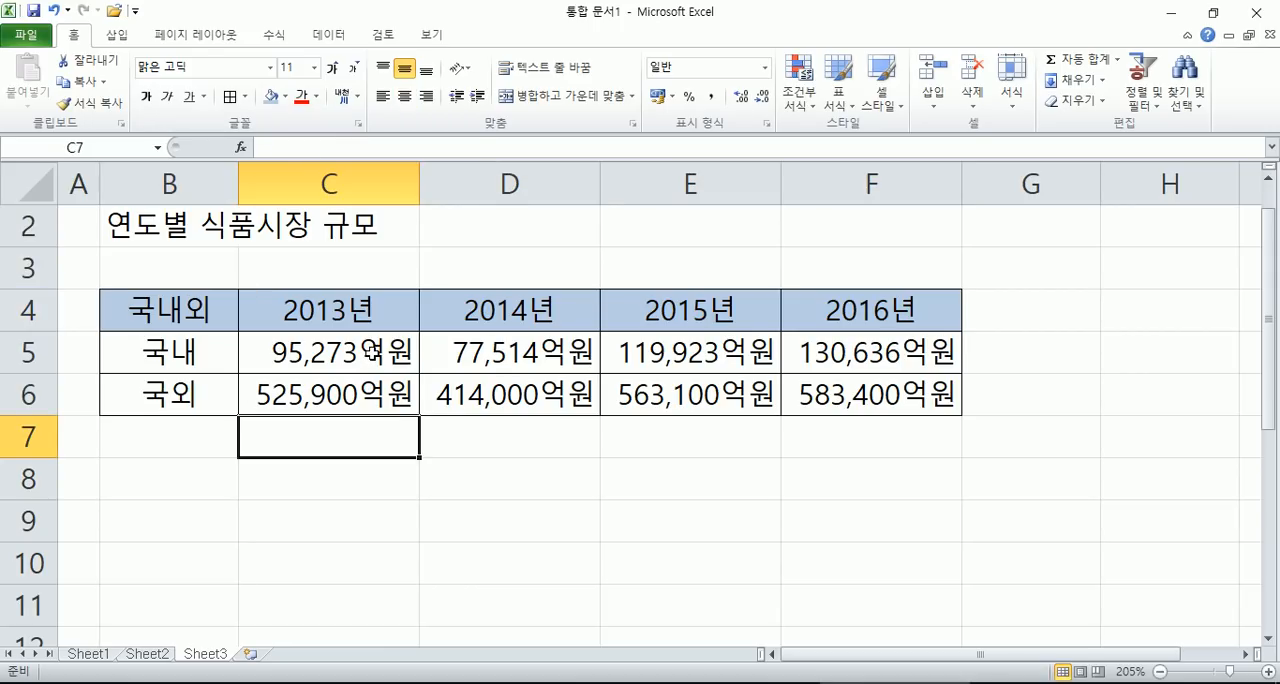
- Merge and center the title across B2:F2 and enlarge its font to 16
scroll(115, 248, "up", 1)
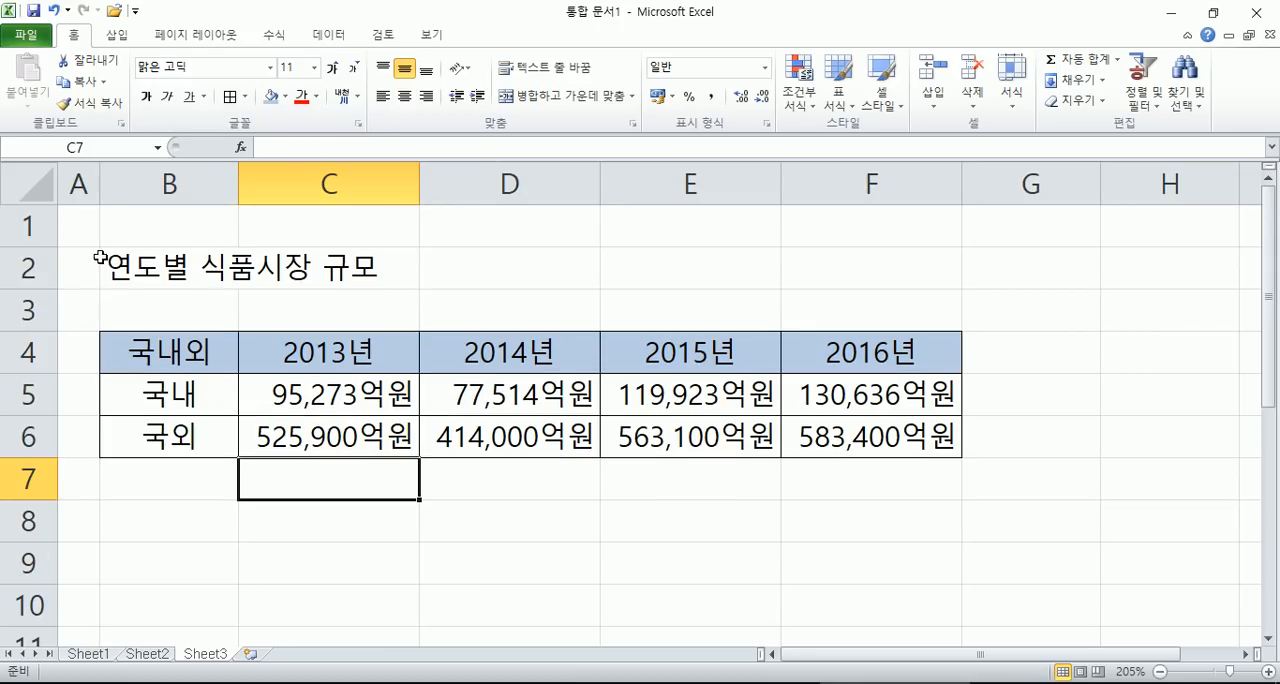
left_click_drag(170, 268, 830, 252)
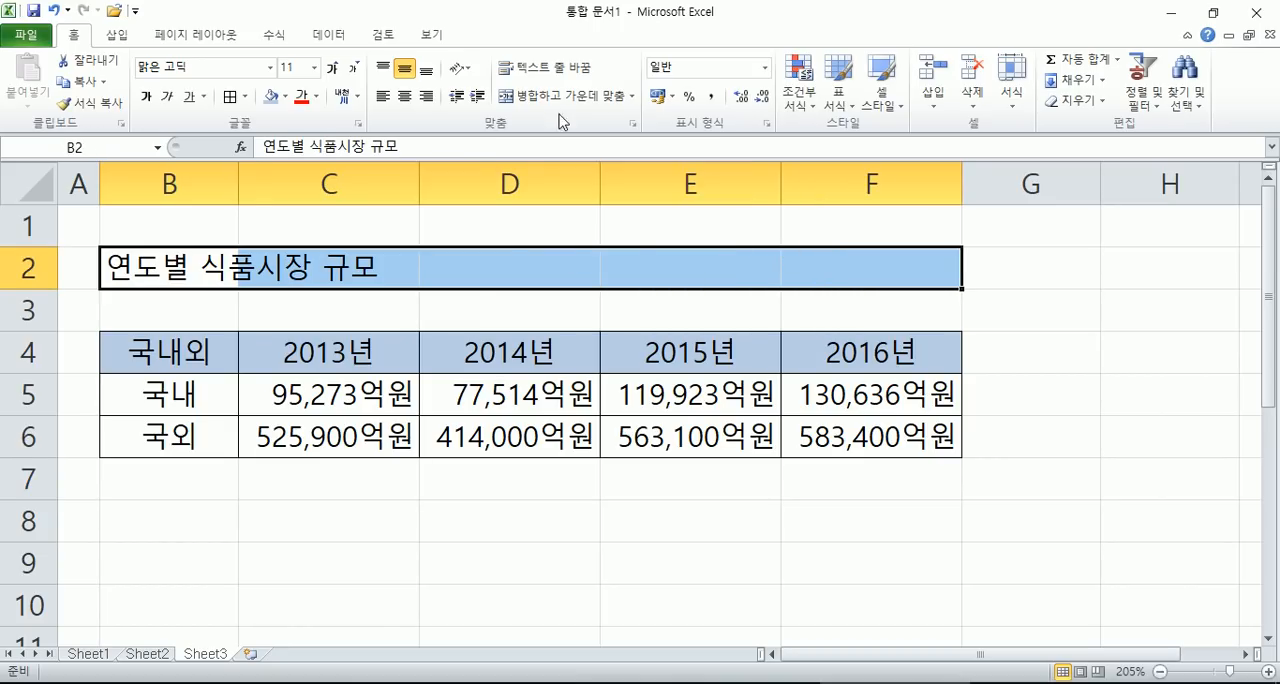
left_click(555, 96)
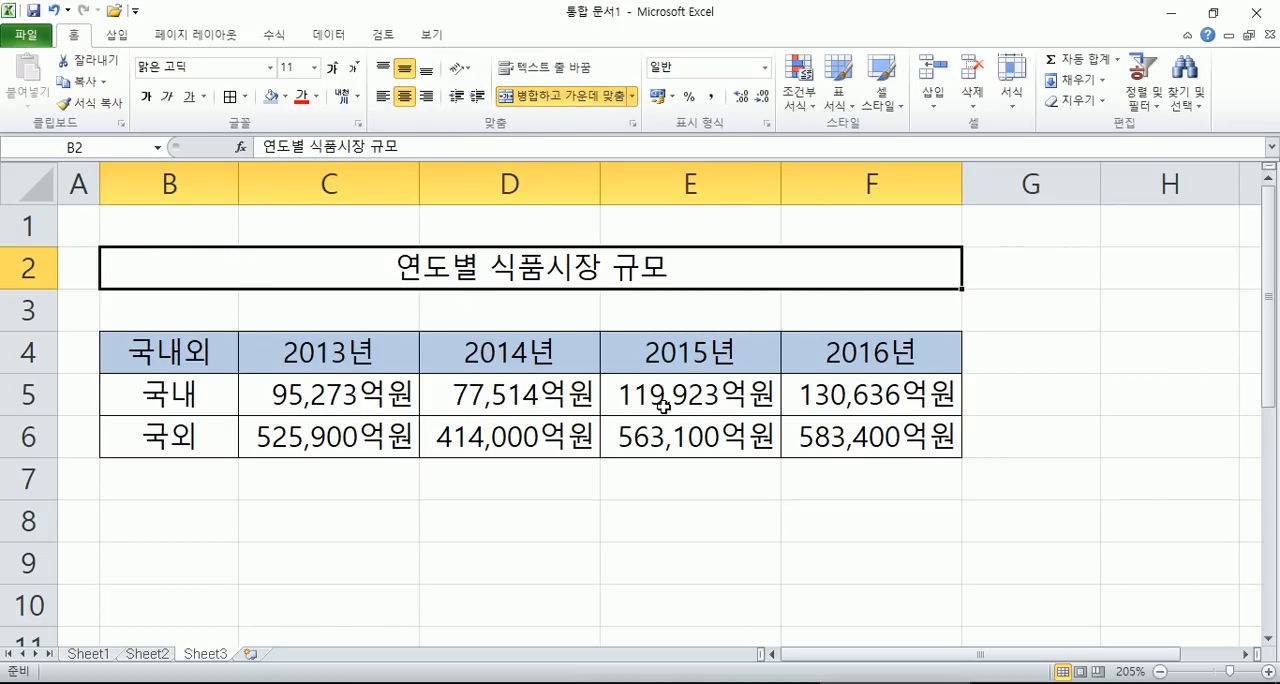
scroll(584, 393, "down", 2)
scroll(568, 388, "down", 3)
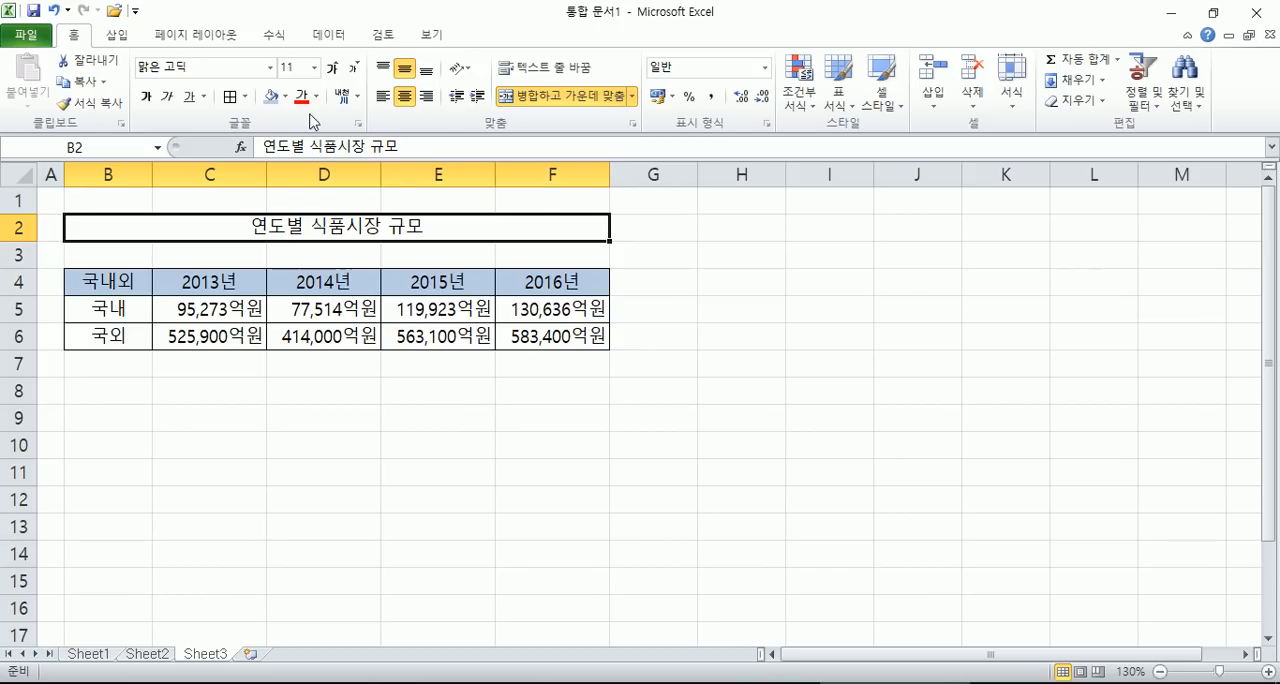
left_click(331, 68)
left_click(331, 68)
left_click(331, 68)
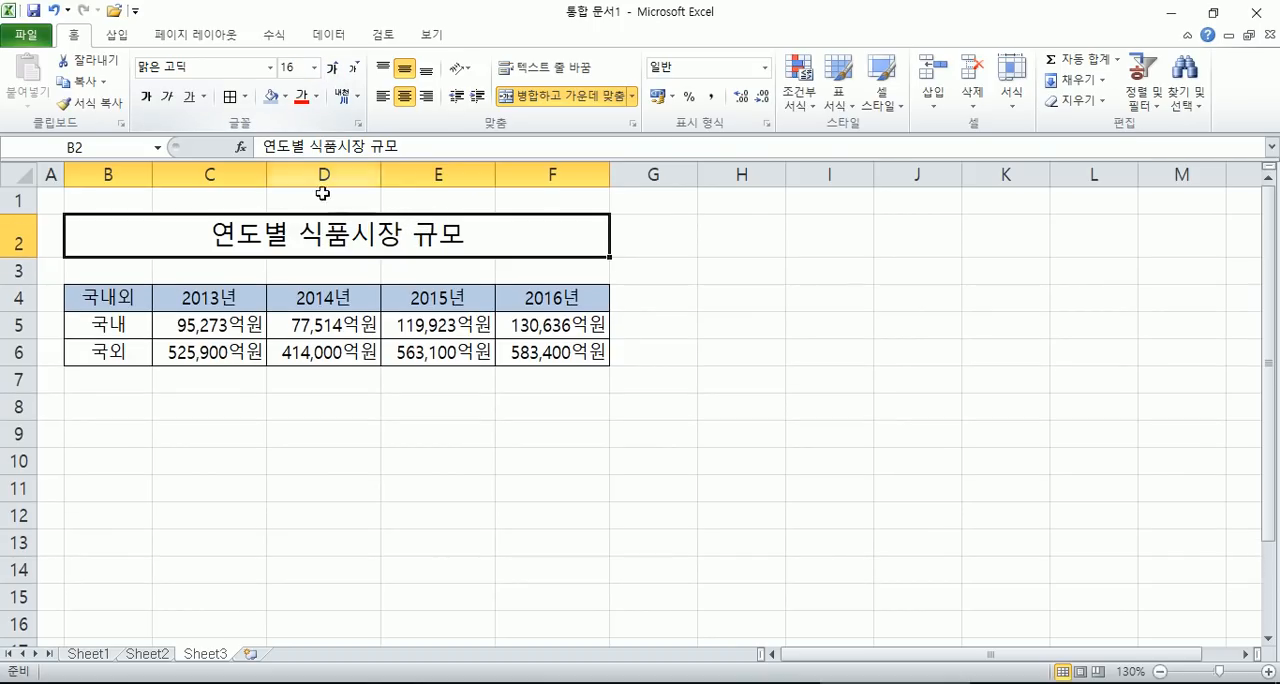
left_click_drag(90, 293, 598, 345)
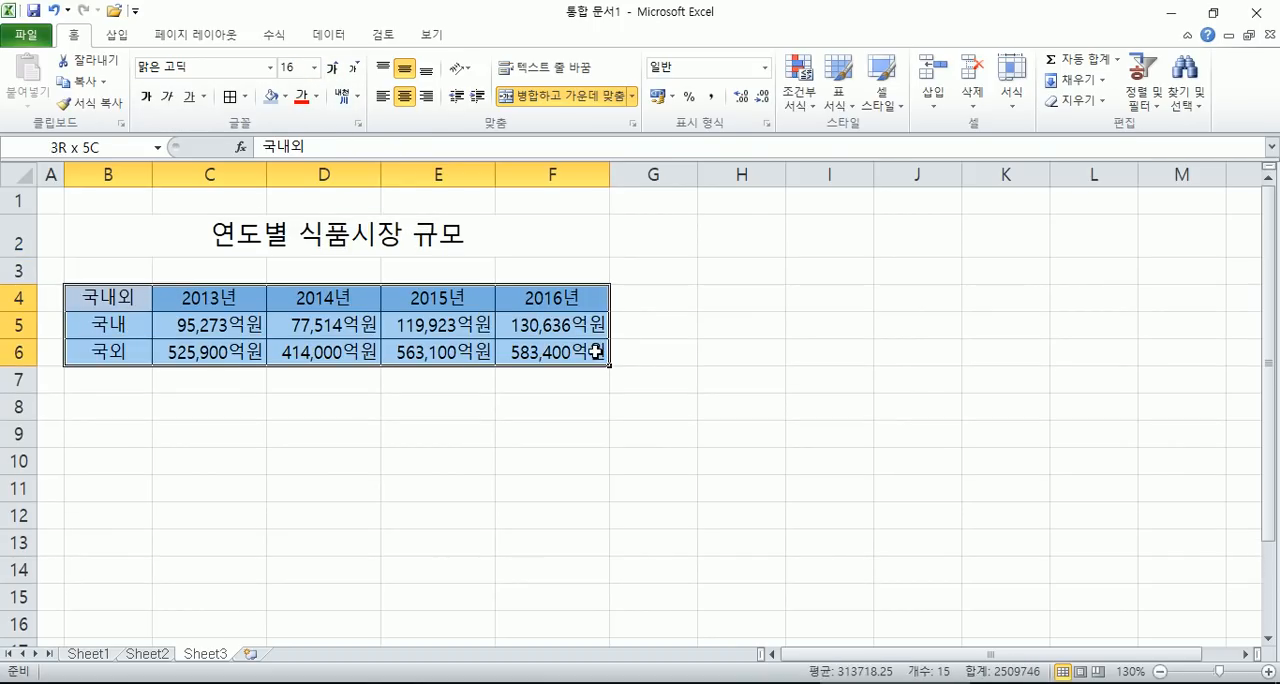
left_click(17, 270)
left_click(184, 270)
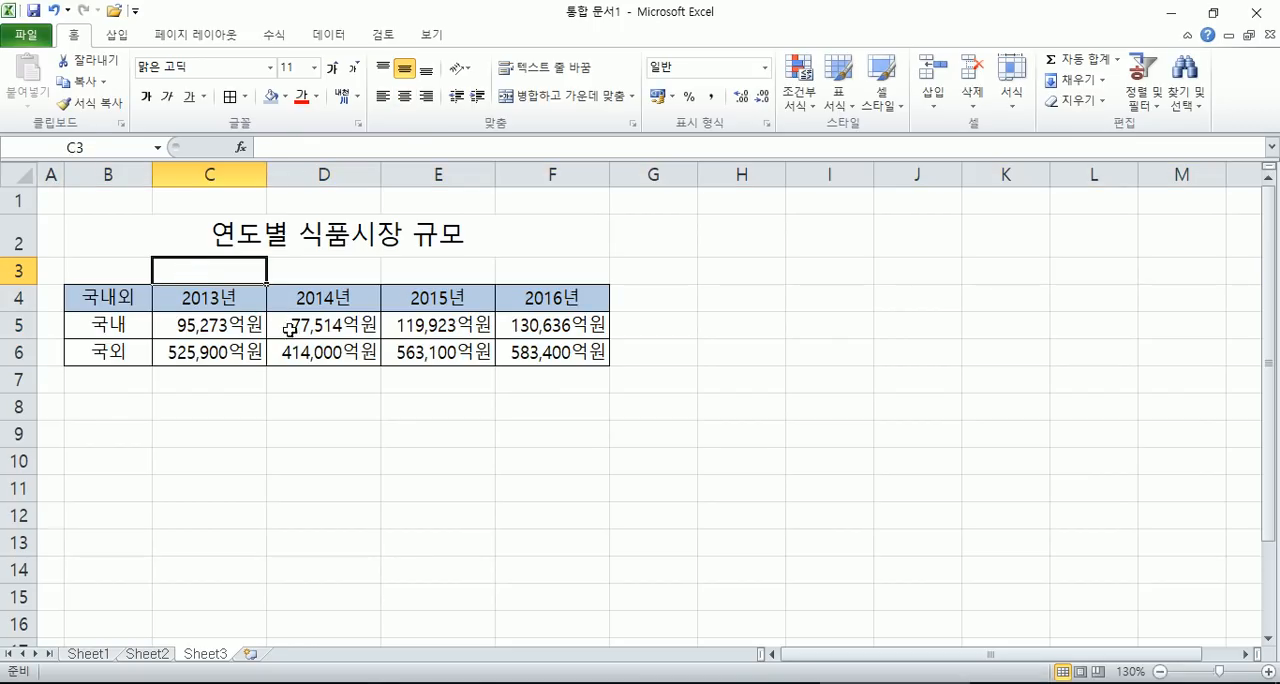
- Narrow column A slightly beside the food market table
left_click(298, 380)
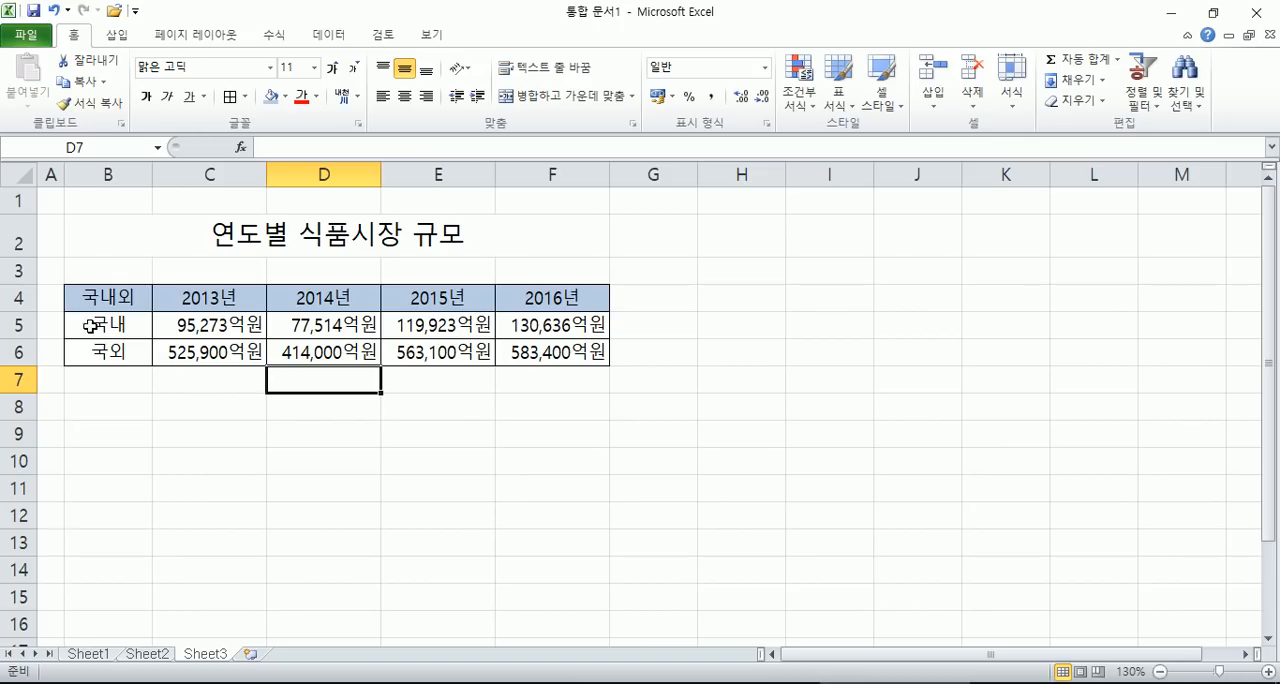
left_click_drag(64, 174, 56, 173)
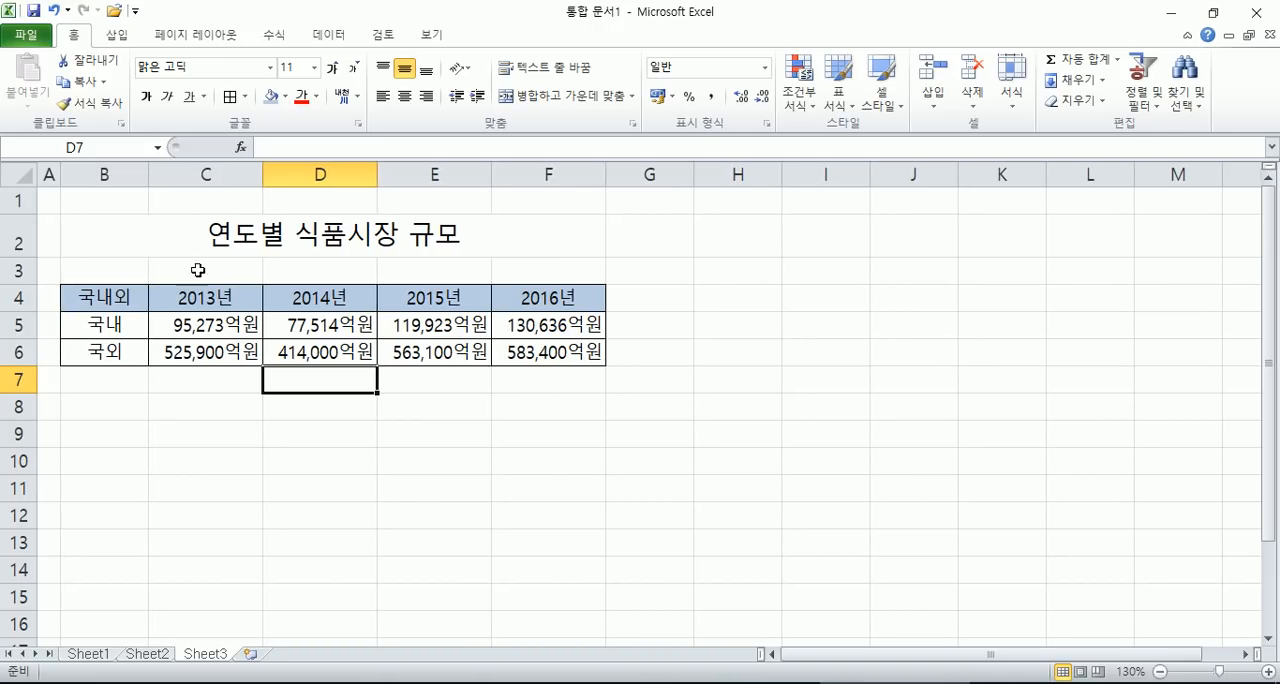
left_click_drag(97, 296, 510, 292)
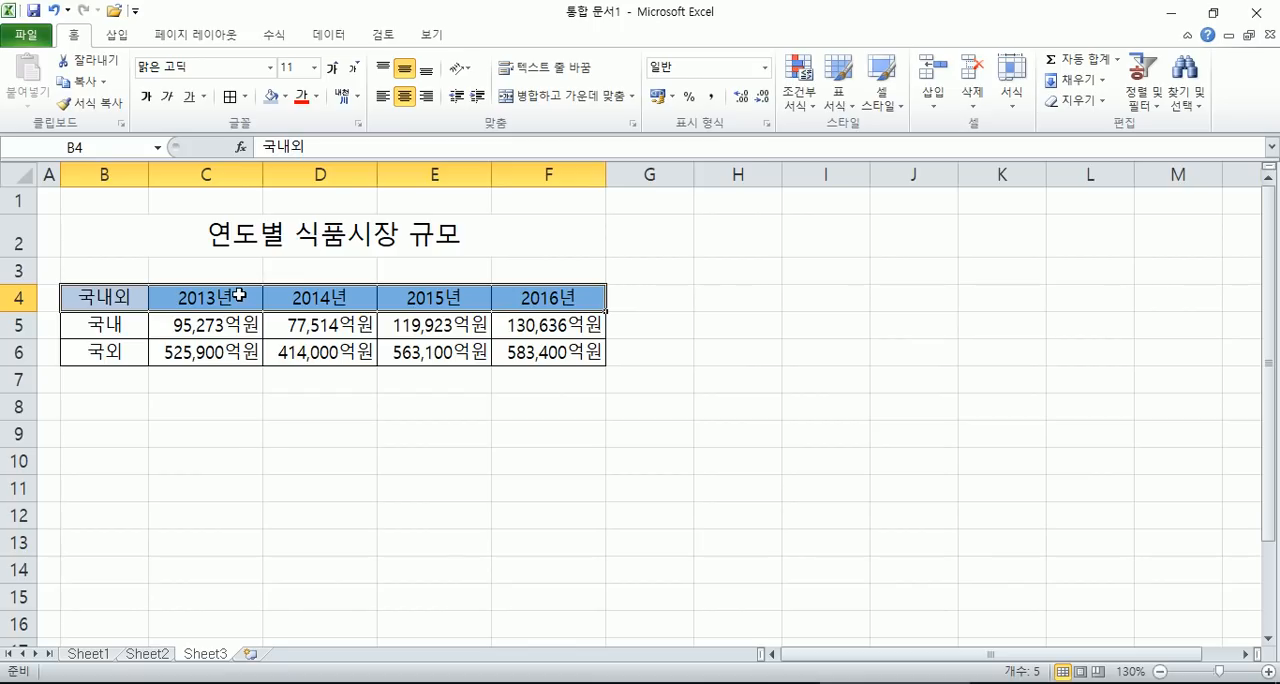
left_click_drag(194, 331, 537, 351)
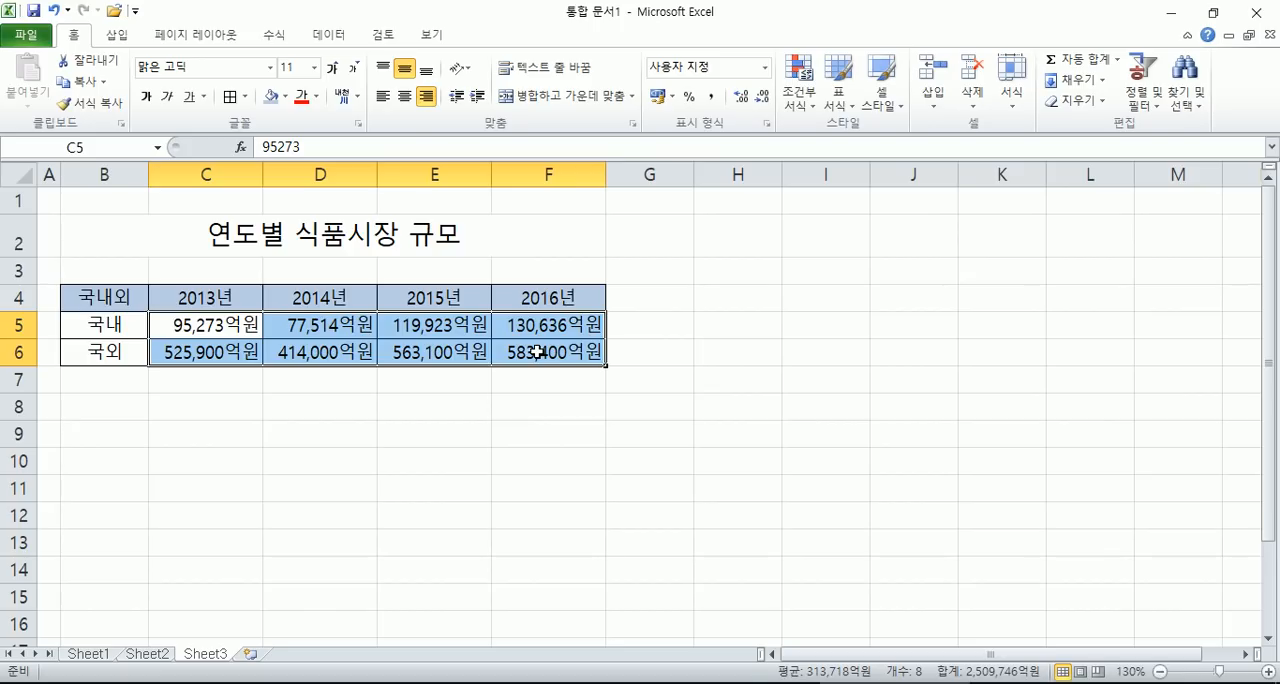
left_click(117, 268)
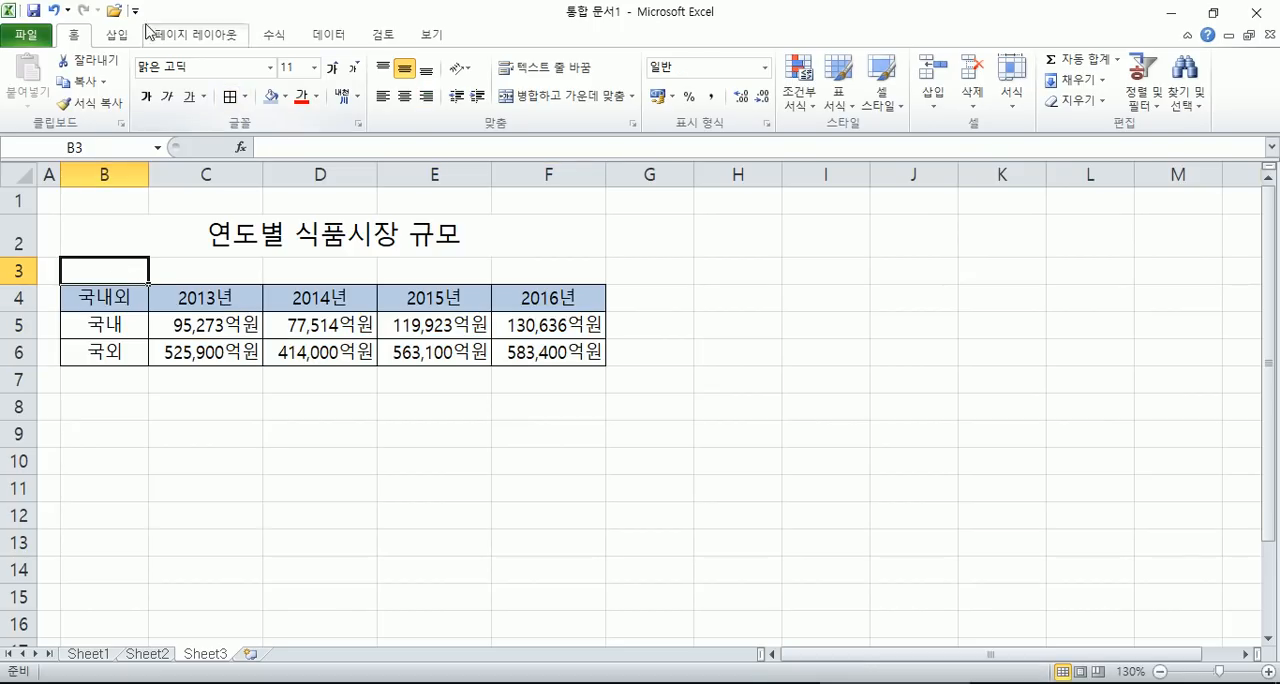
- Preview how the food market table sits on the printed page and return to the sheet
left_click(25, 34)
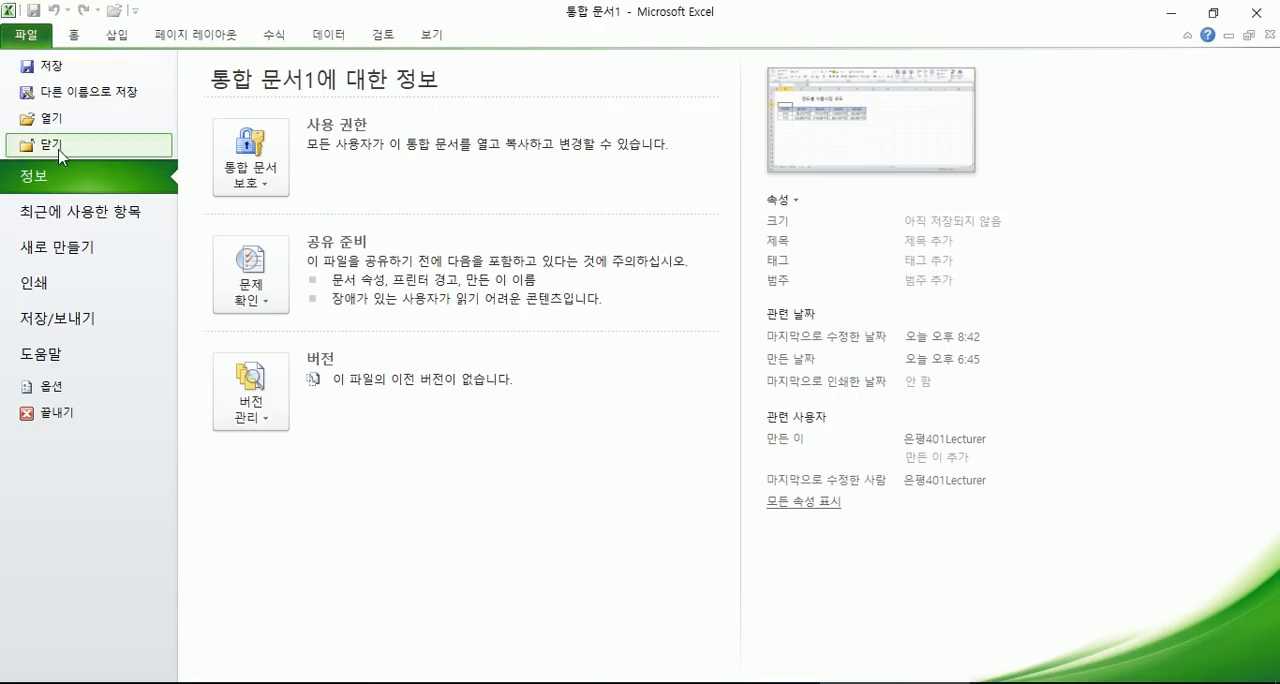
left_click(152, 288)
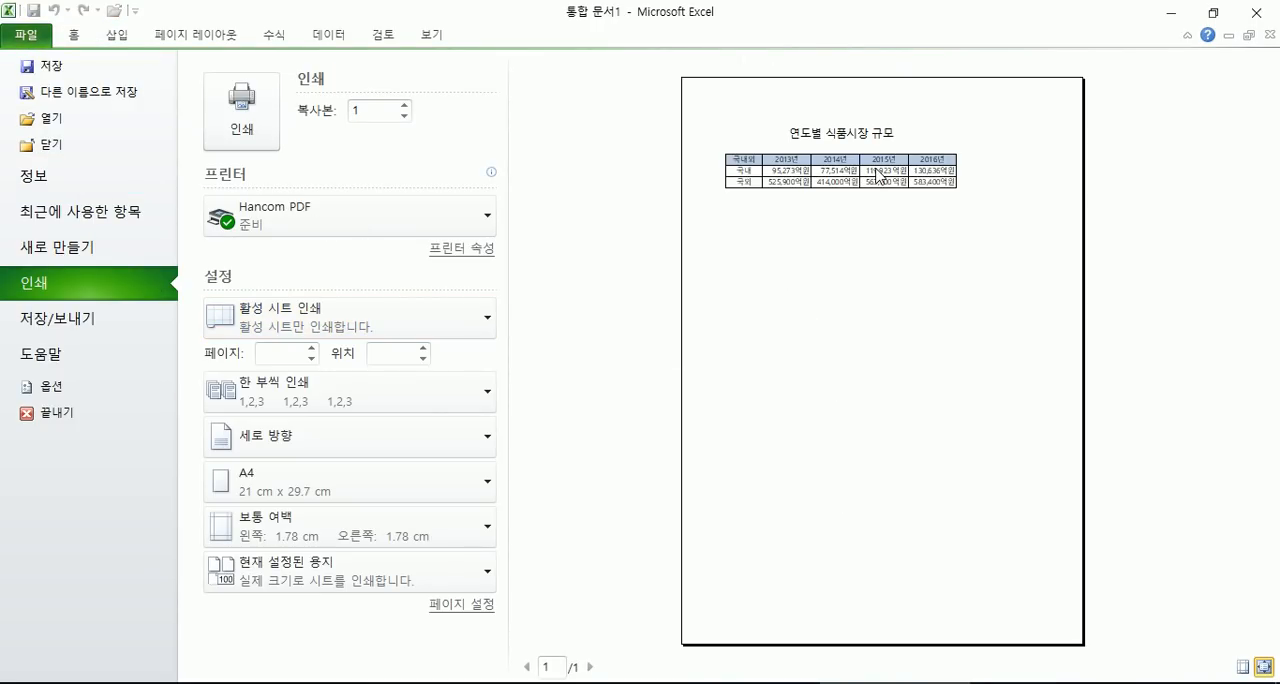
key("Escape")
scroll(416, 321, "up", 4)
left_click_drag(278, 404, 762, 442)
left_click(606, 486)
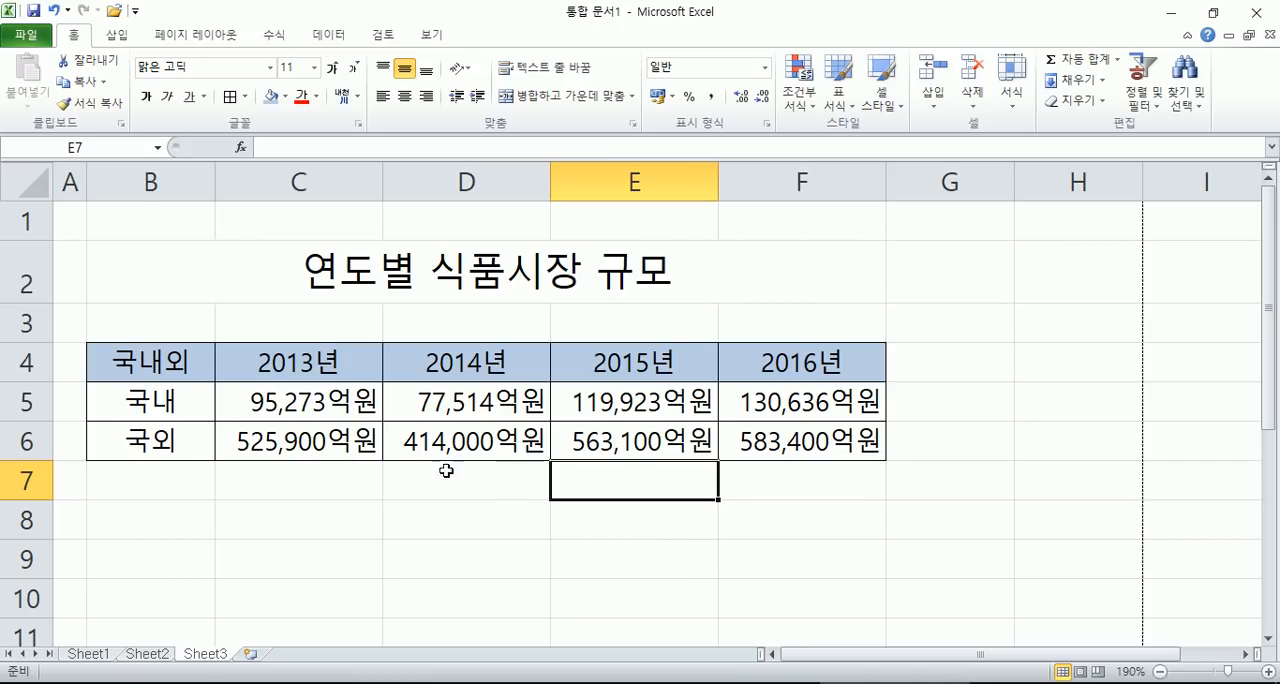
left_click(340, 522)
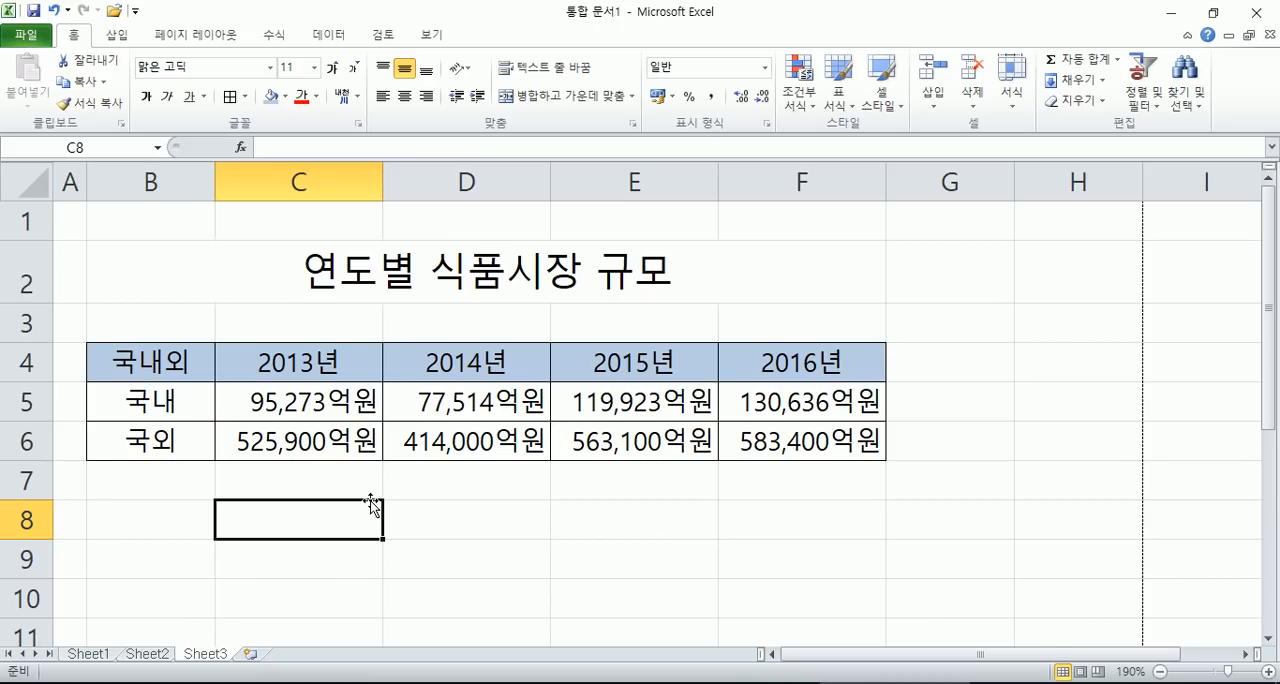
scroll(440, 483, "down", 4)
scroll(448, 446, "down", 1)
- Insert a 2-D clustered column chart from B4:F6 and place it below the table, starting around row 11
left_click_drag(97, 281, 480, 328)
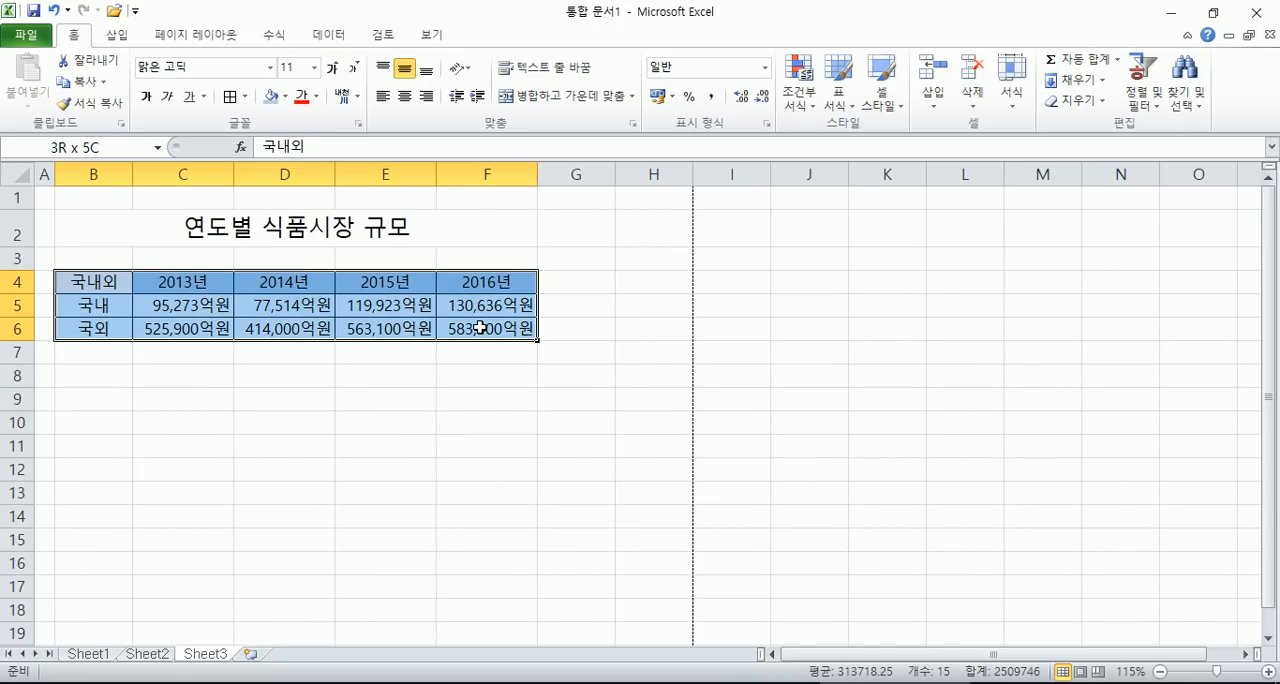
left_click_drag(106, 279, 479, 327)
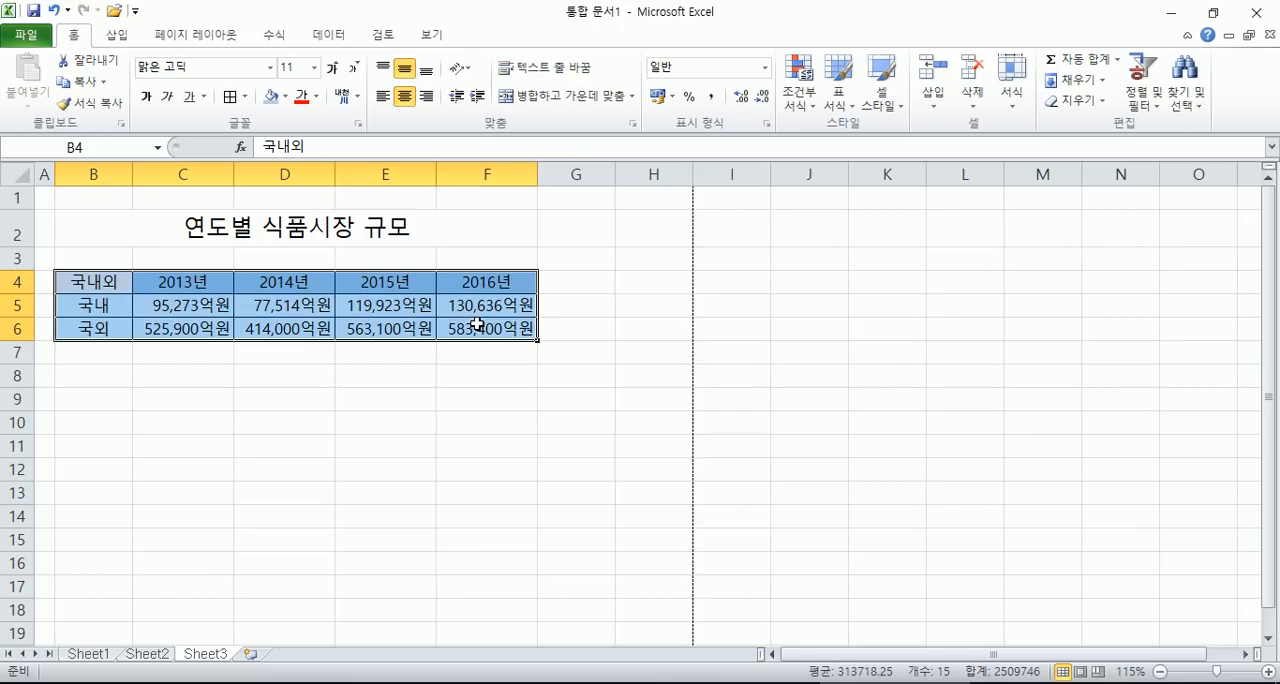
left_click(117, 36)
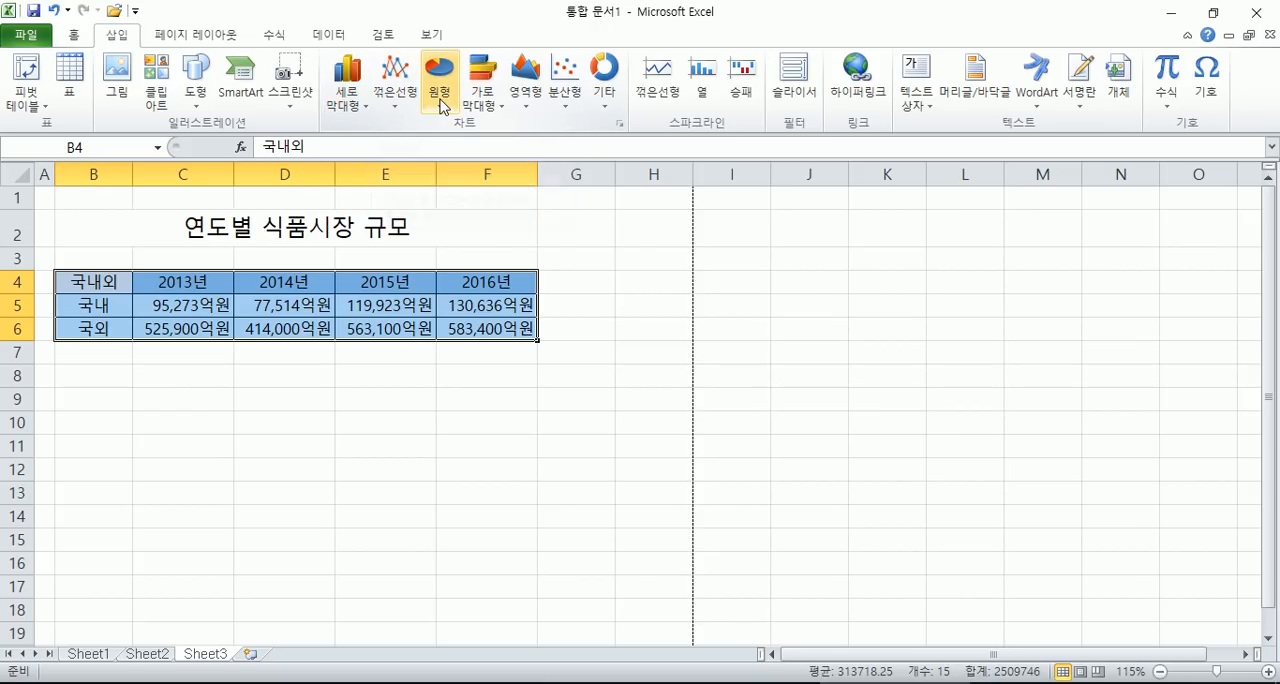
left_click(355, 114)
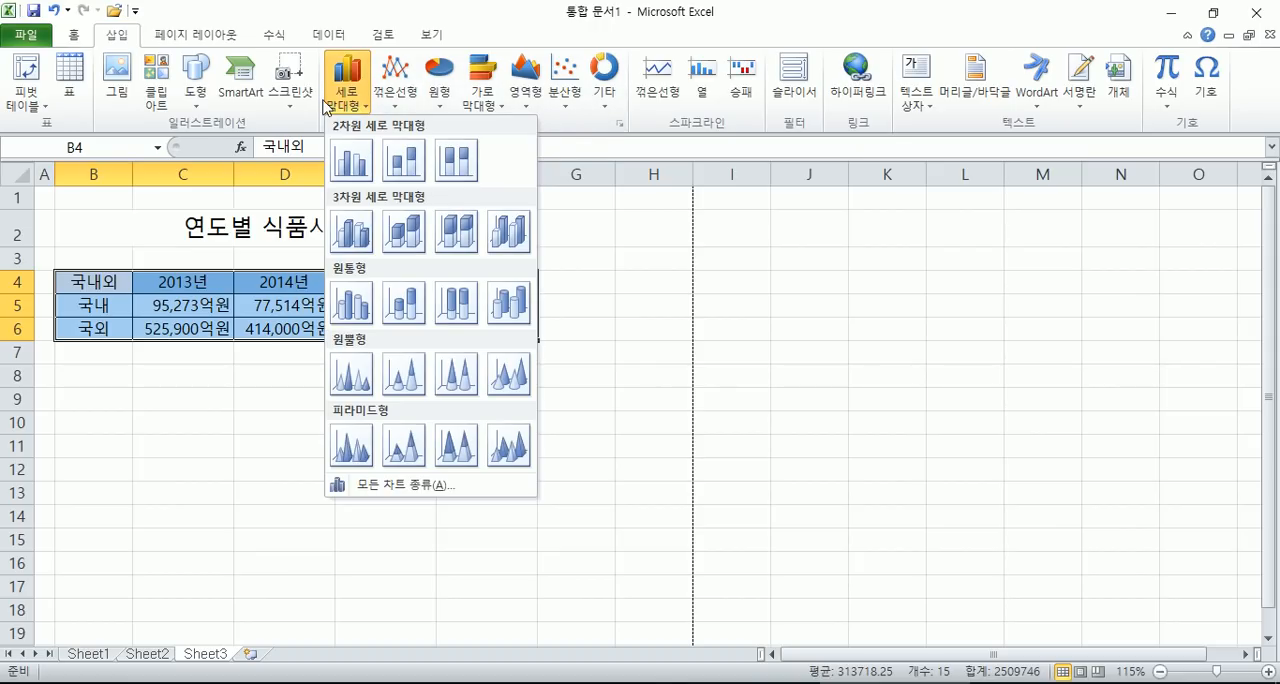
left_click(342, 170)
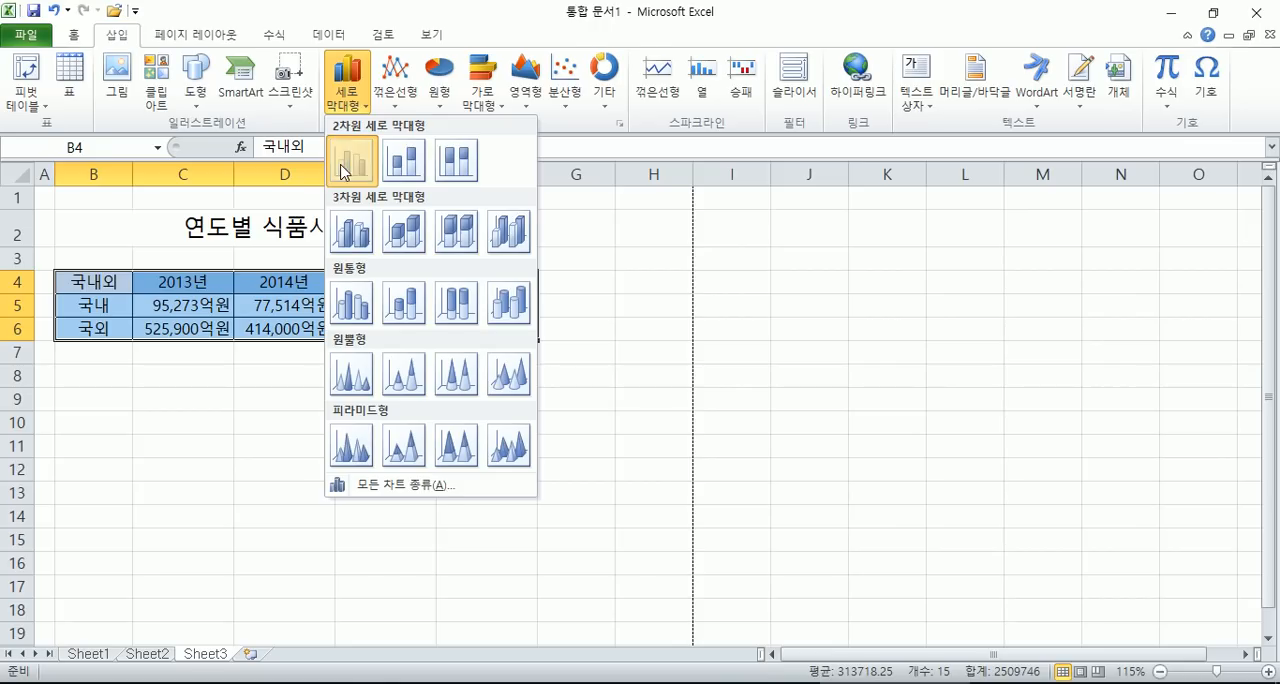
left_click_drag(885, 318, 580, 498)
scroll(386, 460, "down", 3)
scroll(695, 476, "up", 3)
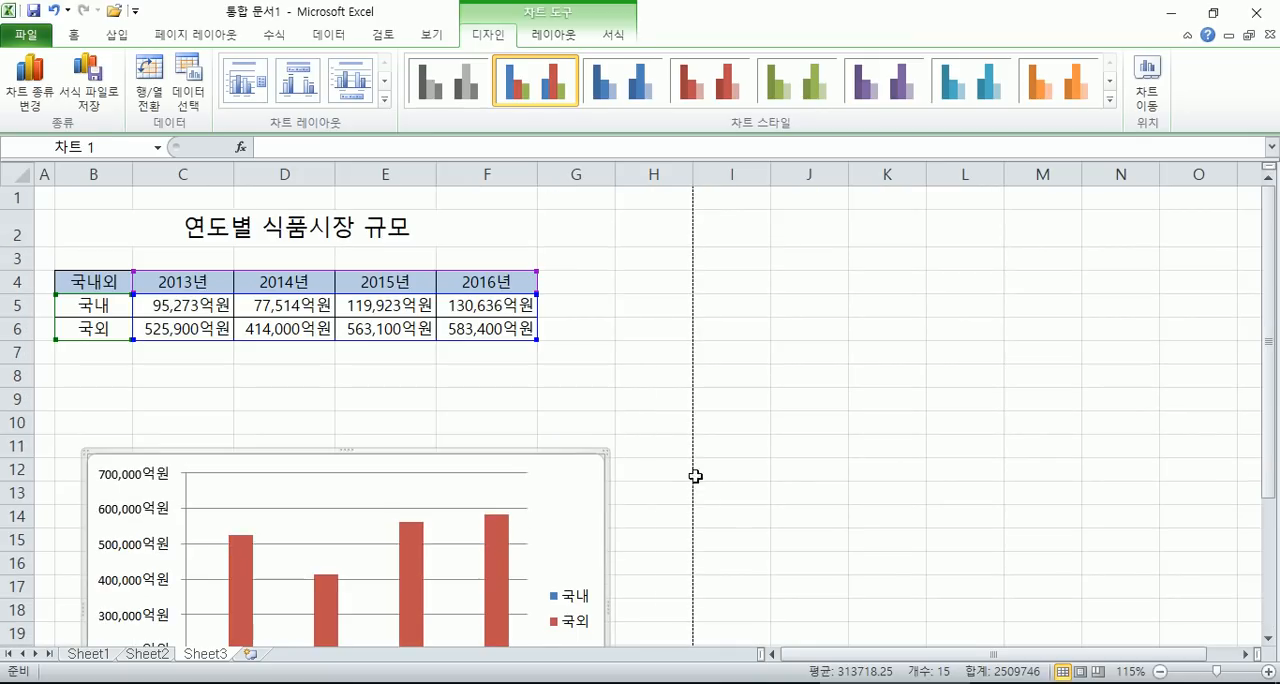
- Move the chart up to row 8, lining its left edge up with the table
left_click(691, 399)
scroll(700, 397, "down", 3)
left_click(530, 340)
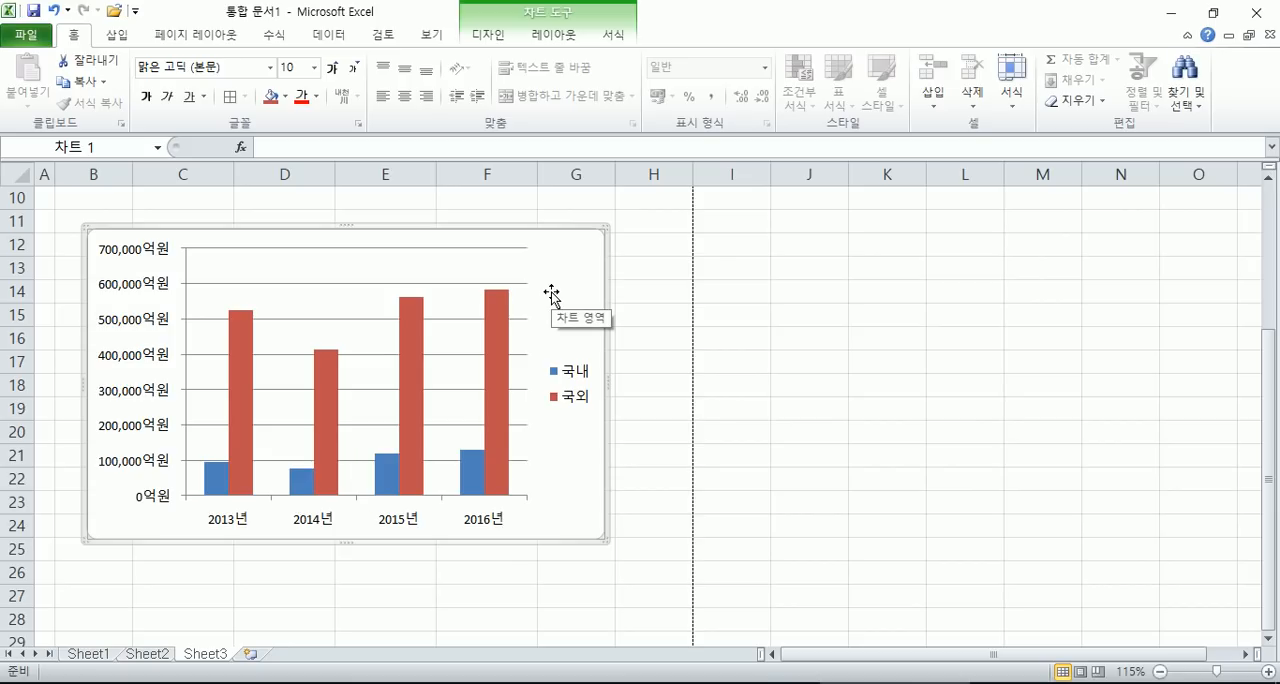
left_click_drag(574, 277, 649, 303)
scroll(649, 303, "up", 3)
left_click_drag(654, 397, 534, 378)
scroll(629, 409, "down", 3)
scroll(594, 394, "up", 2)
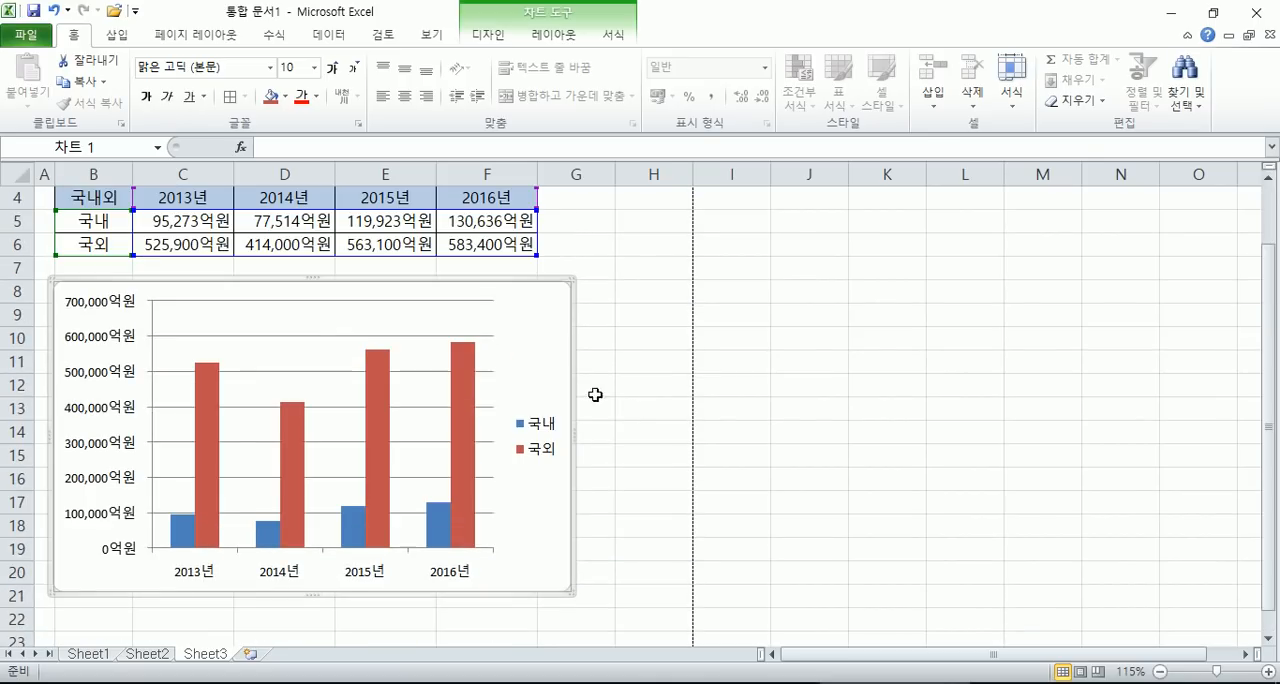
- Try moving the legend higher inside the chart, and undo both the legend move and the last chart move
left_click(548, 441)
left_click_drag(540, 403, 545, 356)
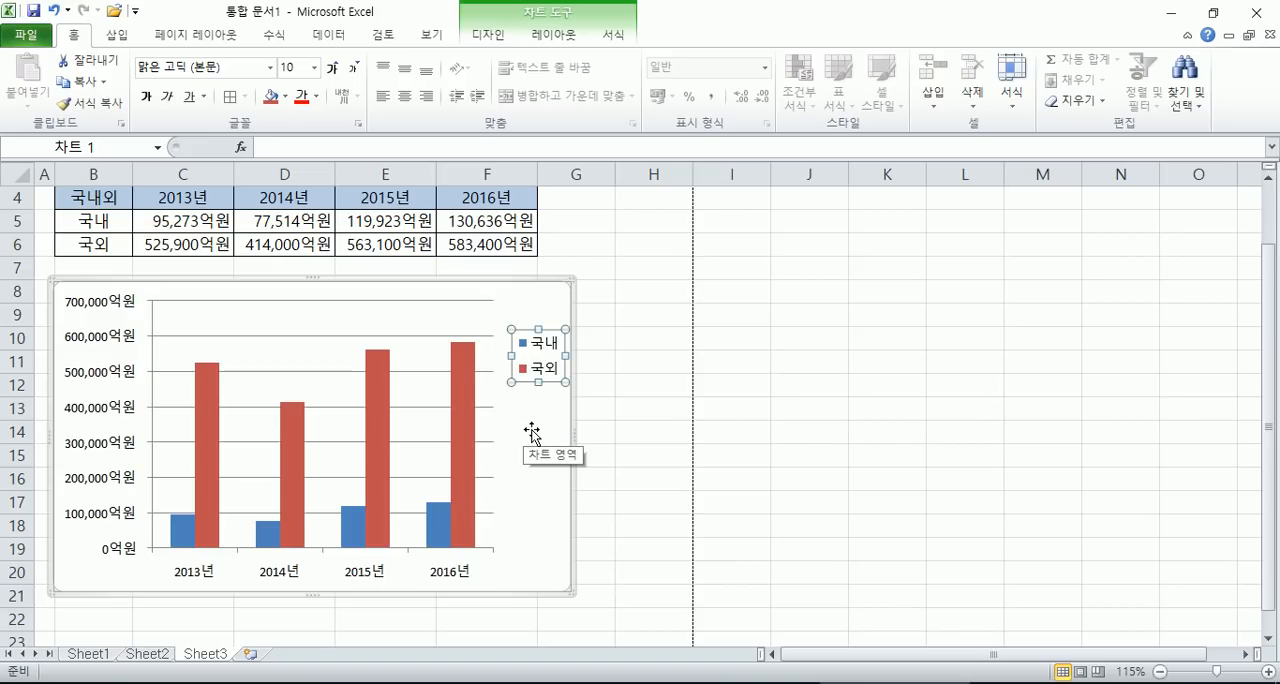
key("ctrl+z")
key("ctrl+z")
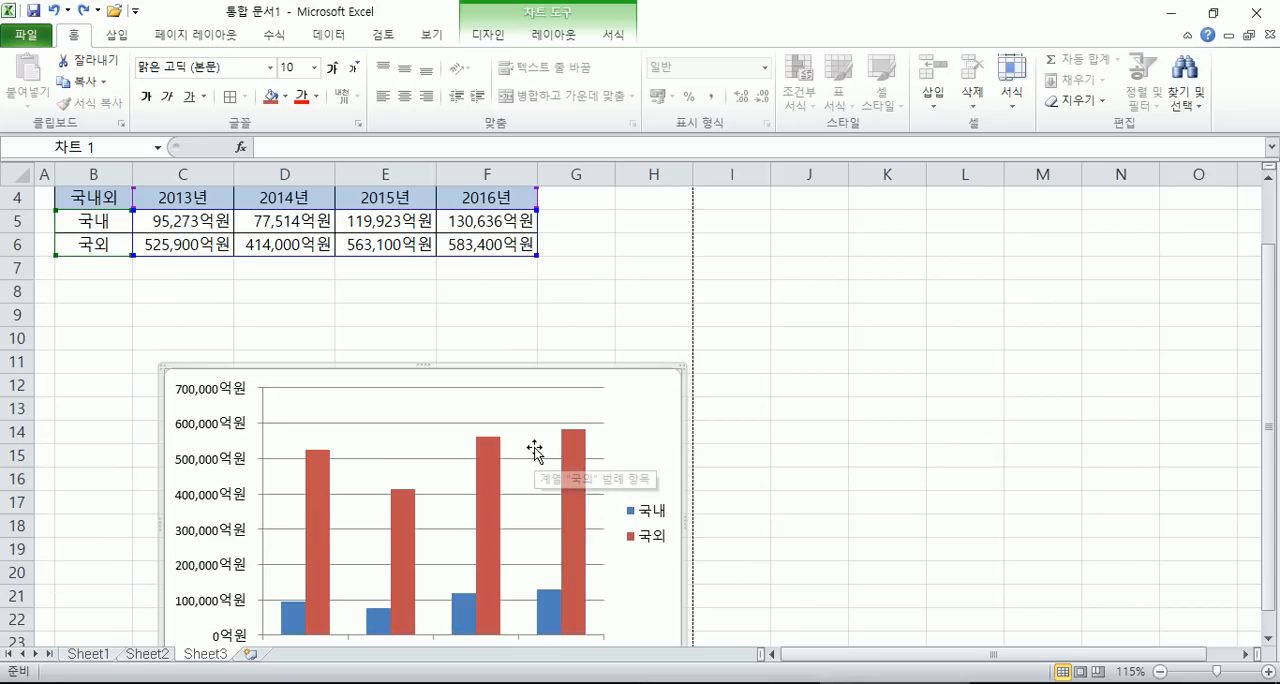
- Move the chart directly below the table at row 8 and resize it to span columns B to F down to row 22
left_click_drag(651, 413, 543, 325)
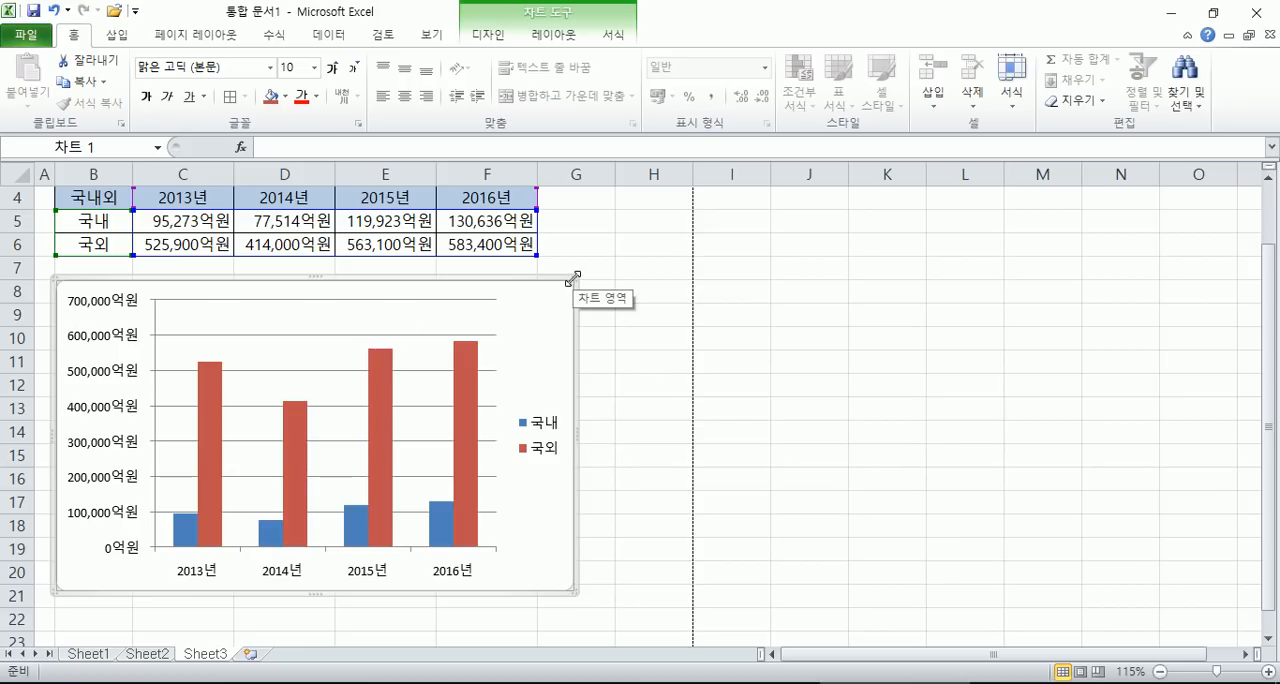
left_click(672, 364)
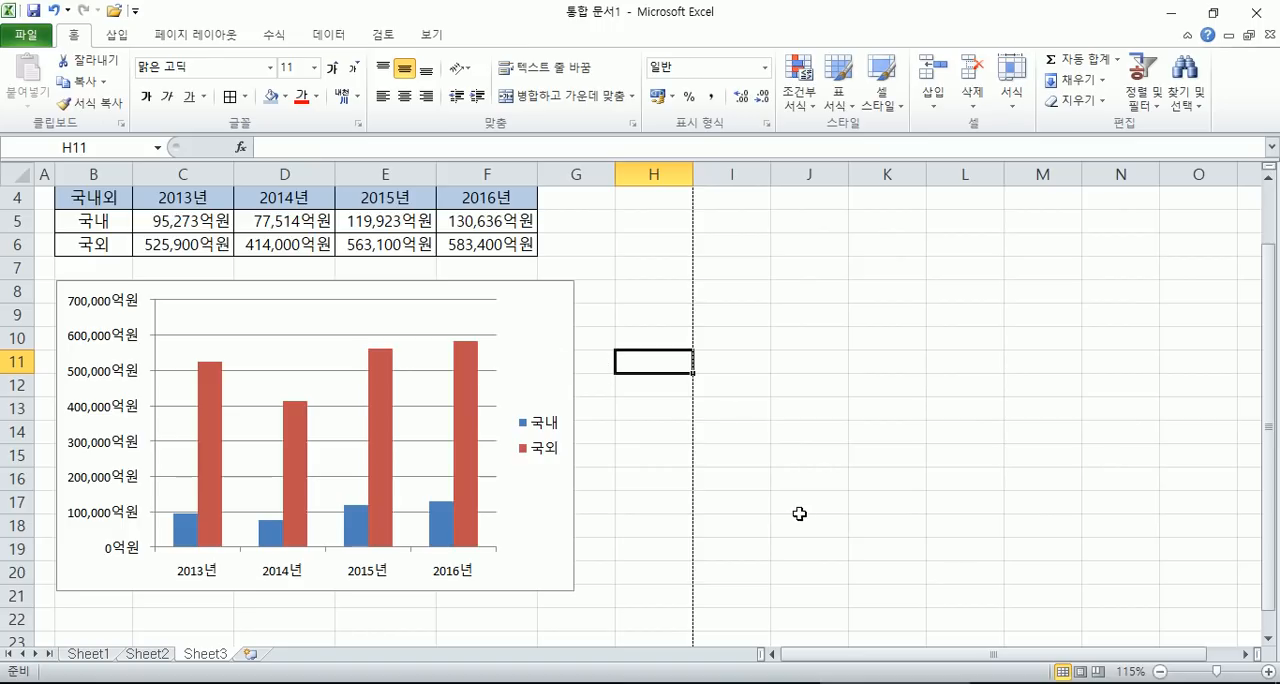
left_click(528, 358)
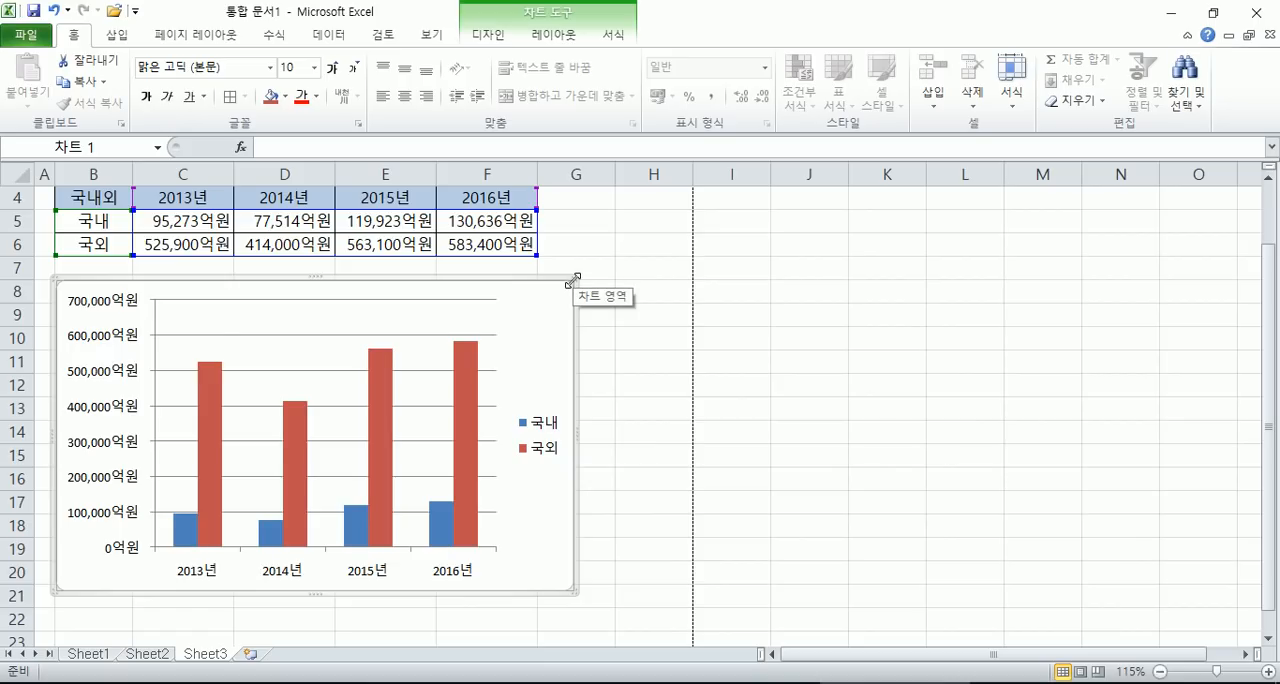
scroll(576, 300, "down", 1)
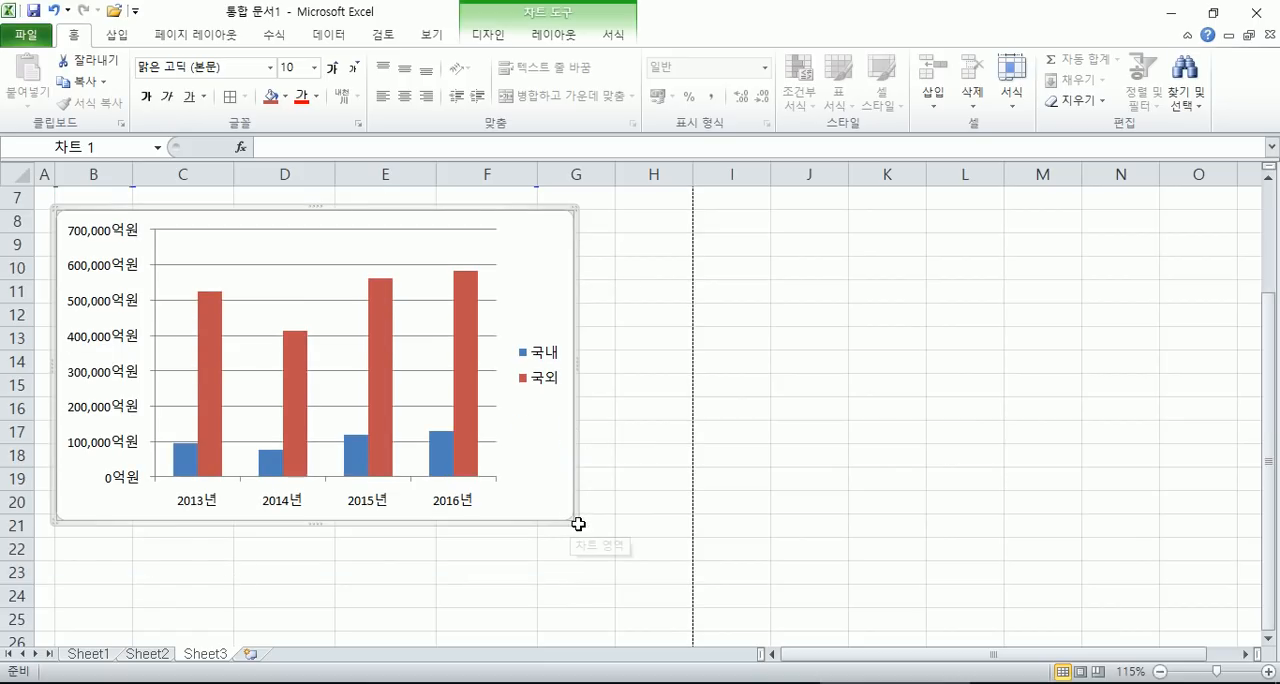
left_click_drag(571, 522, 543, 560)
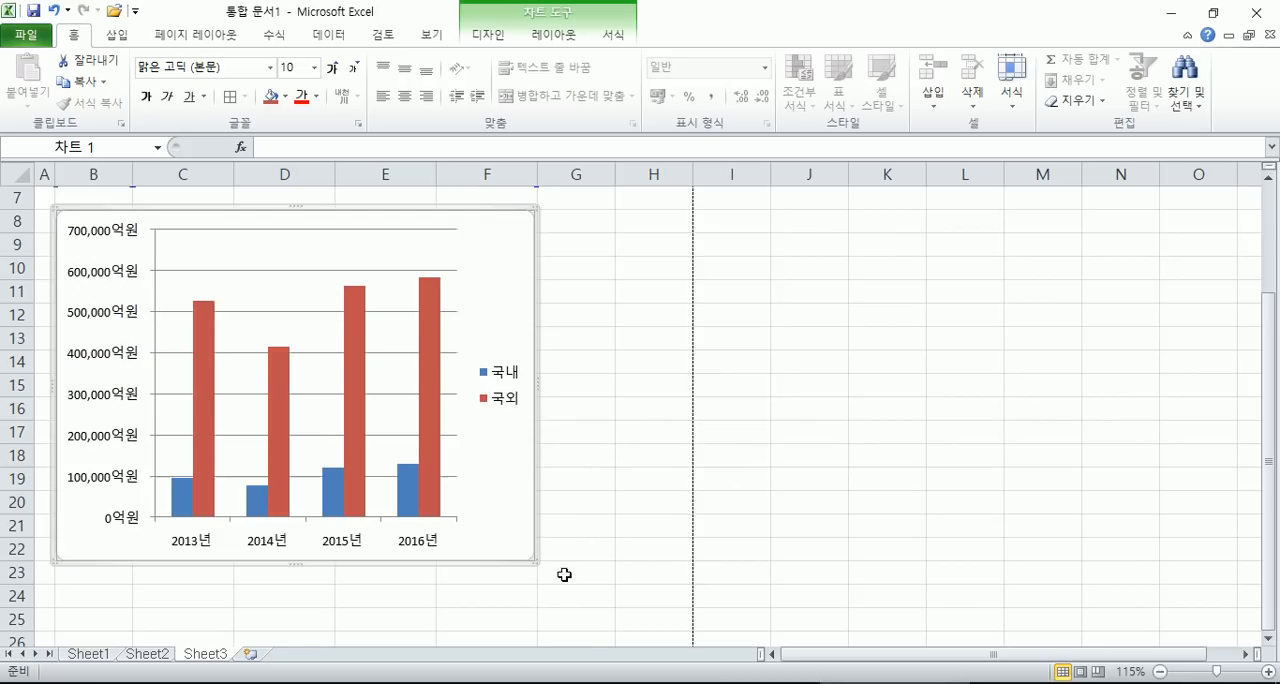
scroll(584, 566, "up", 1)
scroll(584, 566, "down", 1)
mouse_move(536, 388)
left_mouse_down()
mouse_move(616, 388)
mouse_move(541, 384)
left_mouse_up()
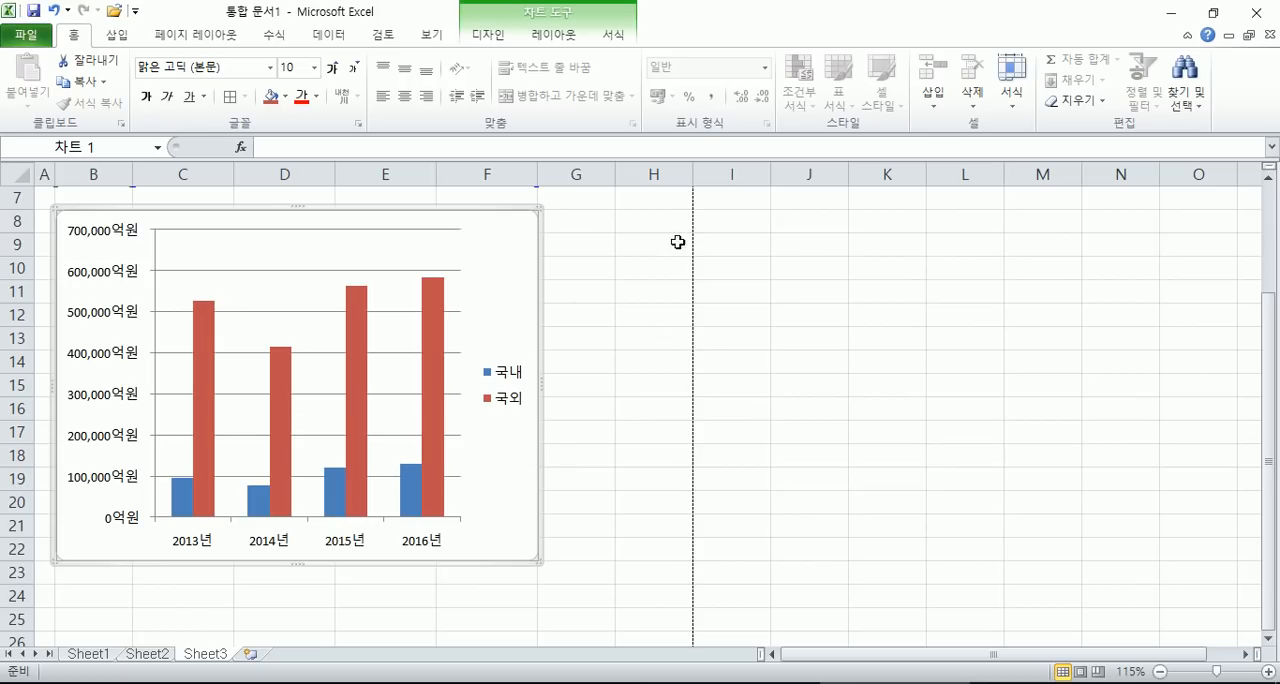
- Select the chart and look over the fill options in its chart area formatting
left_click(855, 305)
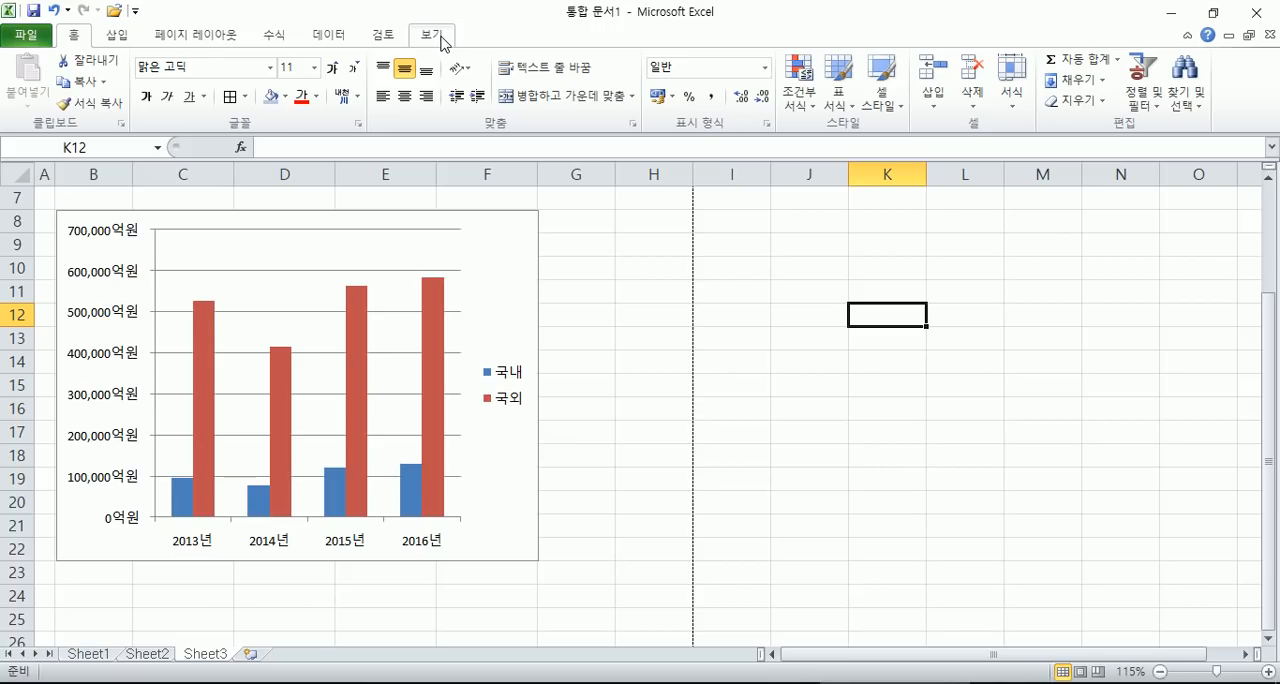
left_click(509, 244)
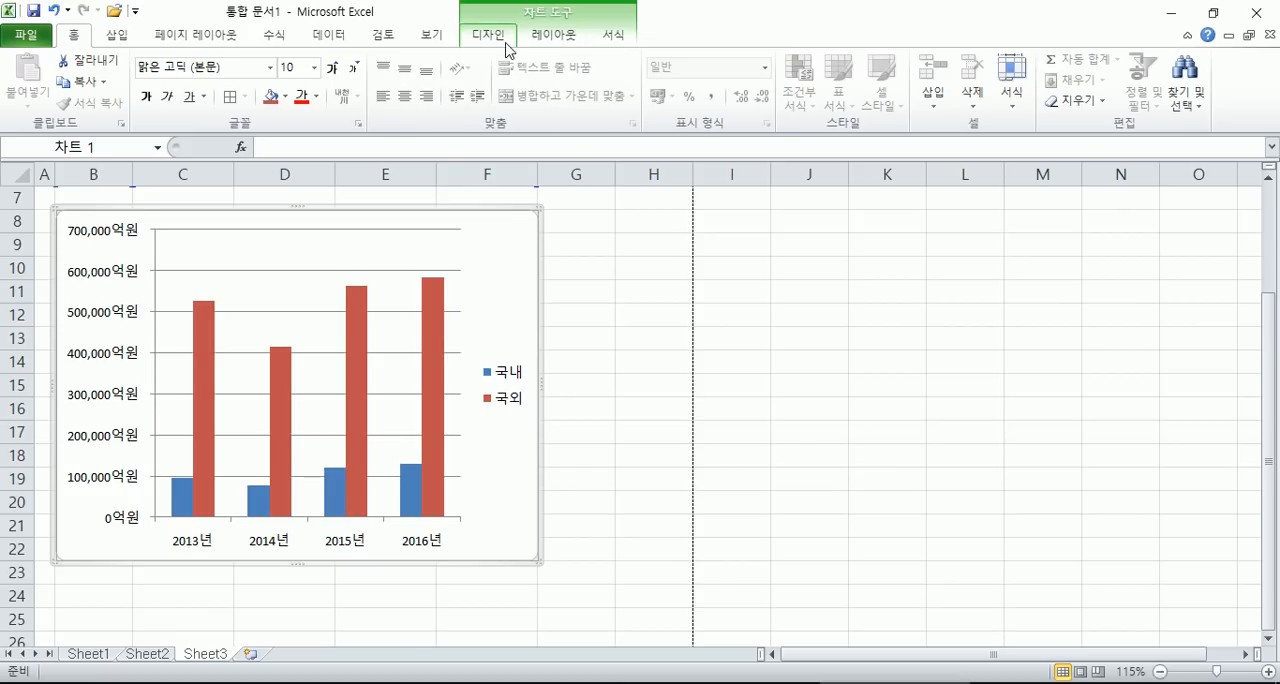
left_click(812, 362)
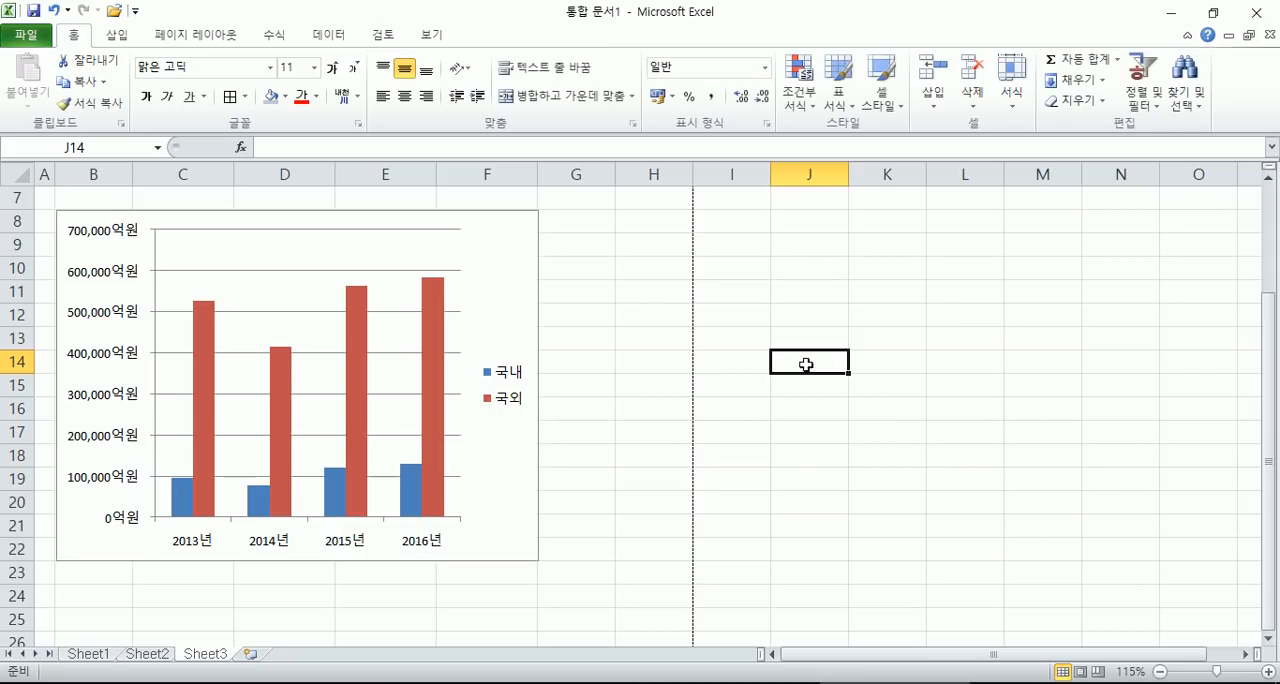
left_click(514, 231)
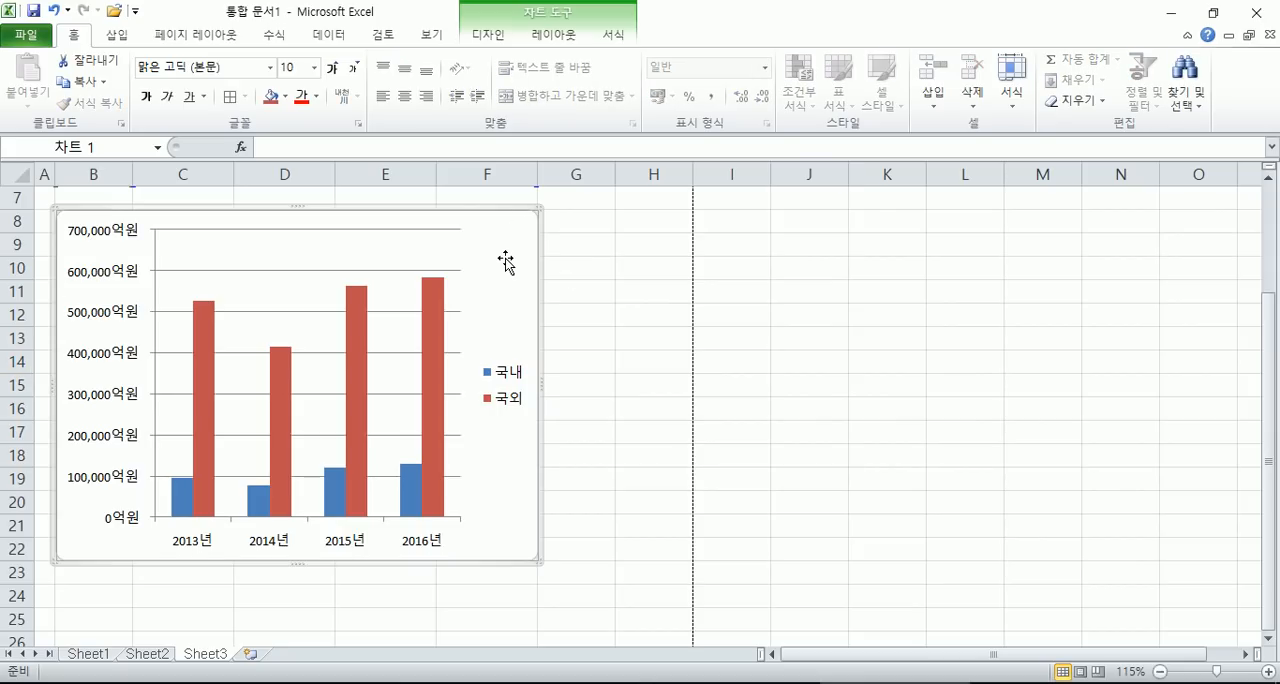
double_click(505, 261)
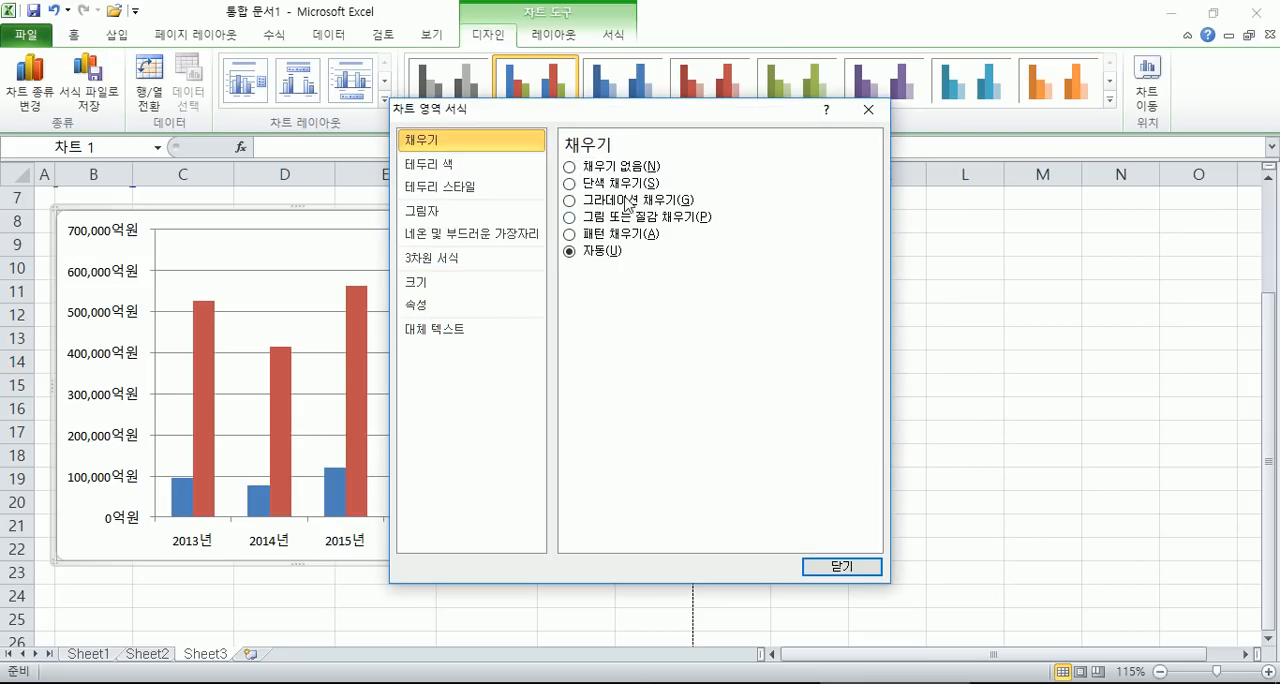
left_click_drag(626, 117, 967, 65)
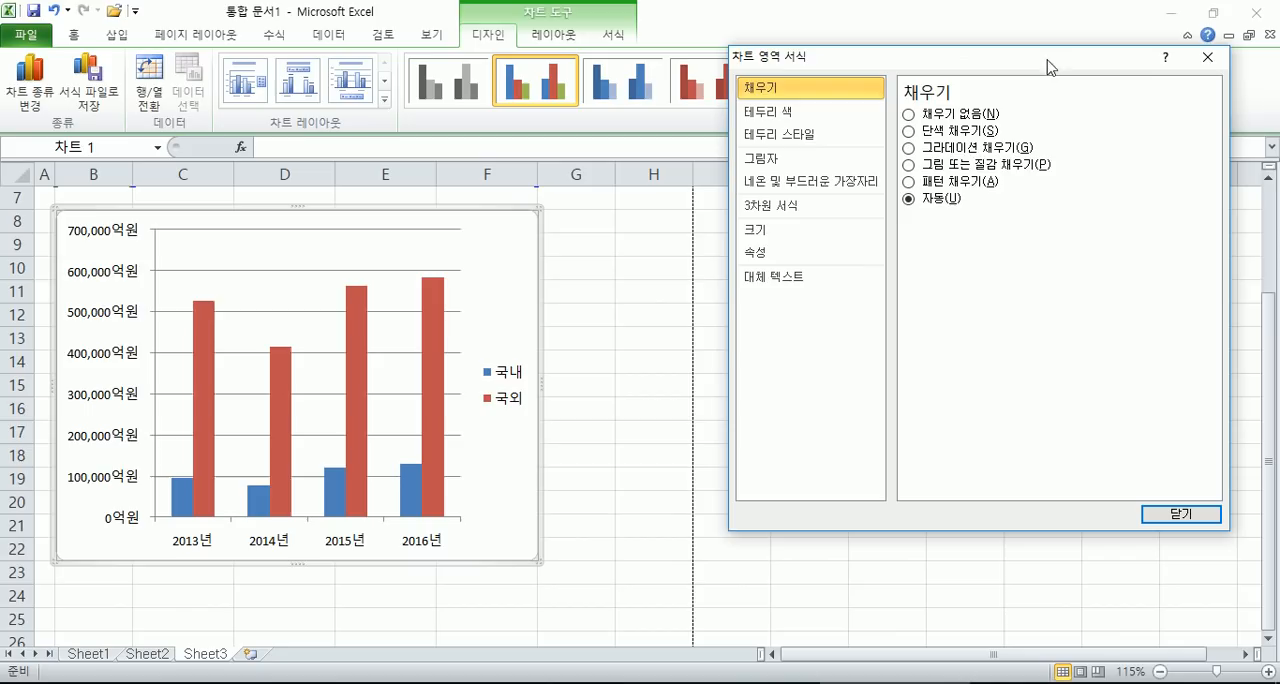
left_click(1207, 64)
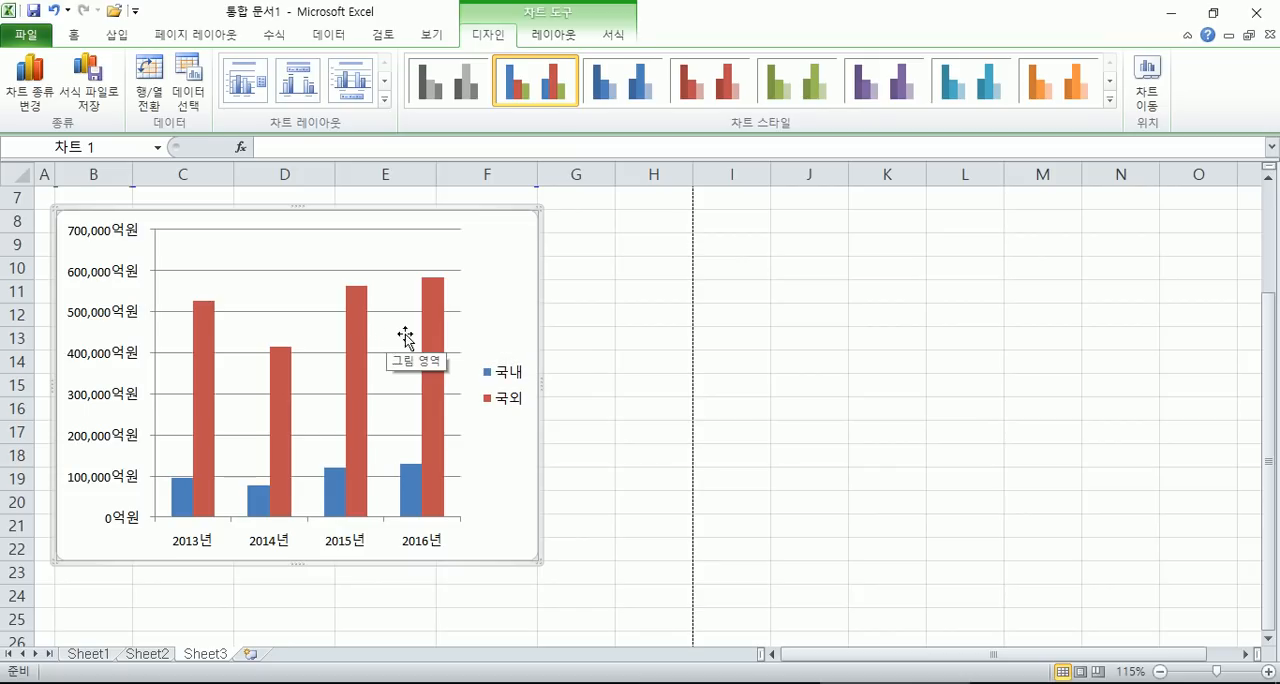
- Set the 국외 series overlap to 4% and gap width to 183%, trying the secondary axis before returning to the primary axis
double_click(430, 368)
left_click_drag(869, 63, 784, 111)
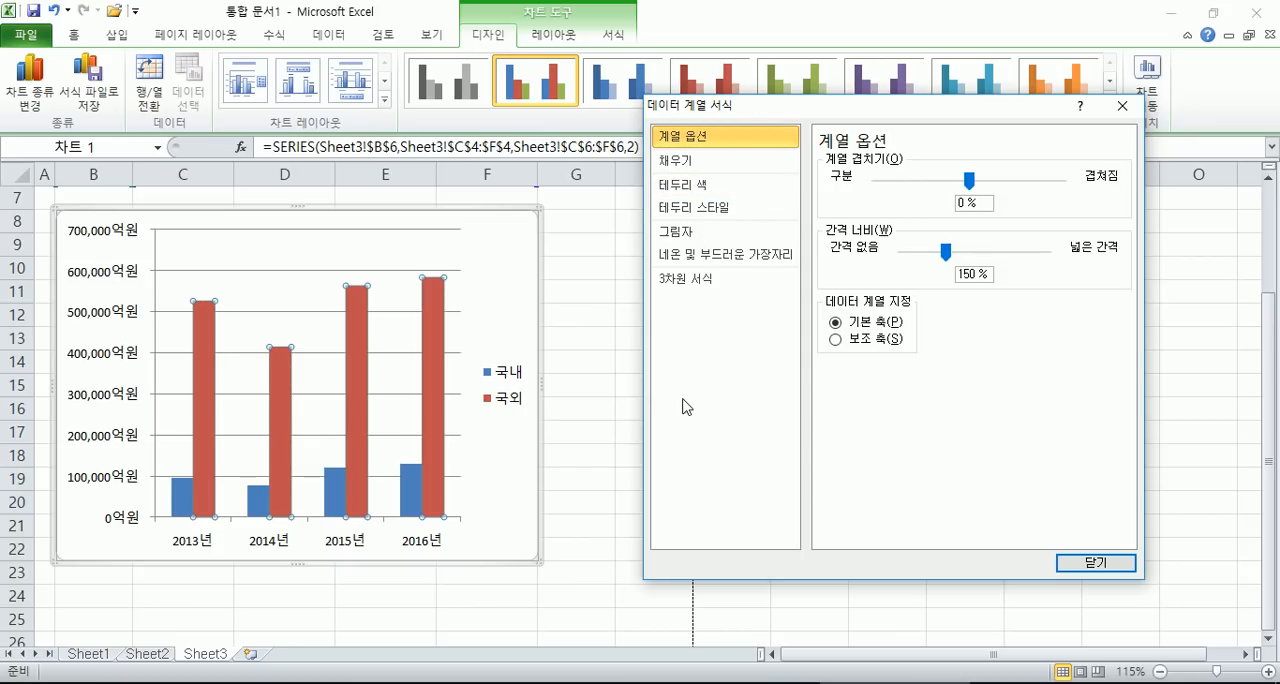
mouse_move(972, 190)
left_mouse_down()
mouse_move(1013, 197)
mouse_move(931, 184)
mouse_move(975, 190)
left_mouse_up()
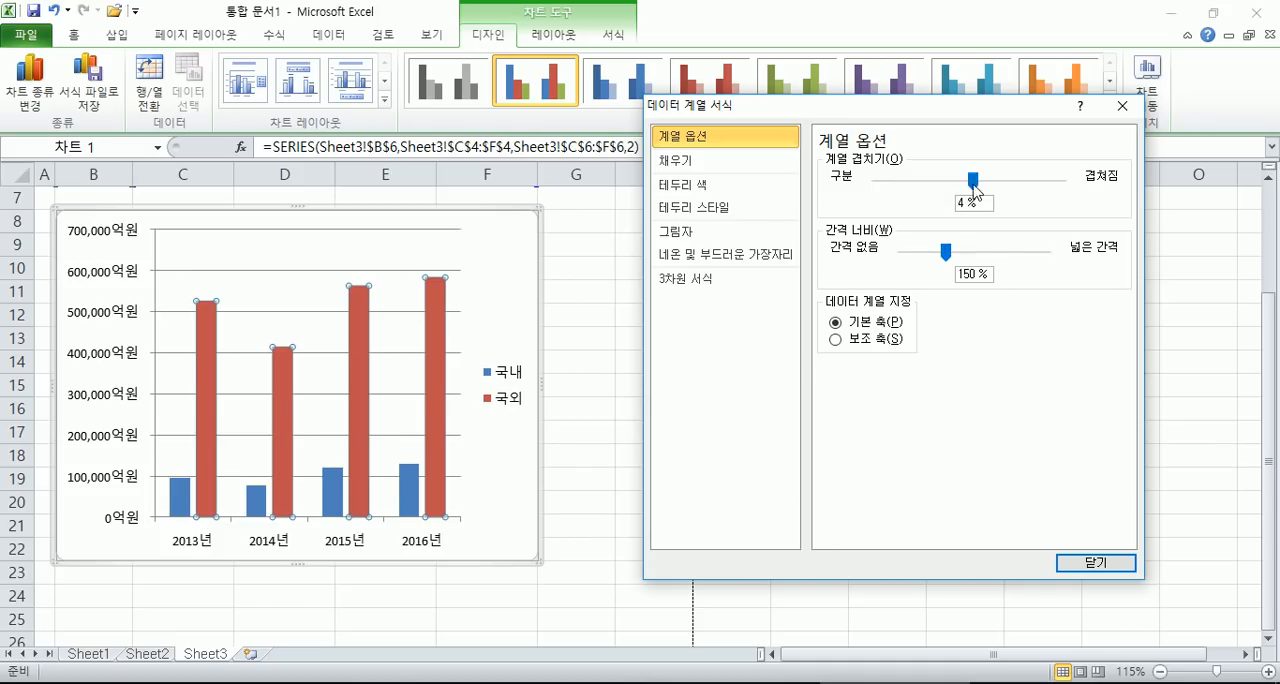
mouse_move(946, 252)
left_mouse_down()
mouse_move(990, 258)
mouse_move(922, 256)
mouse_move(996, 257)
mouse_move(955, 256)
left_mouse_up()
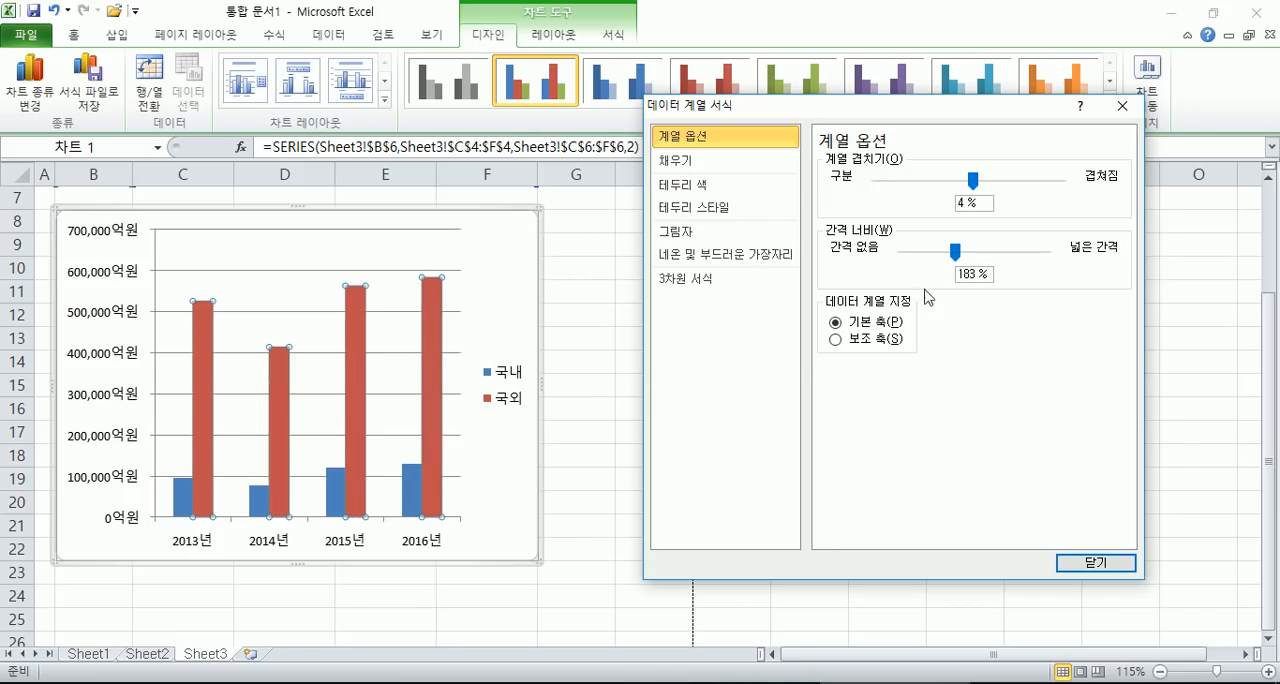
left_click(837, 340)
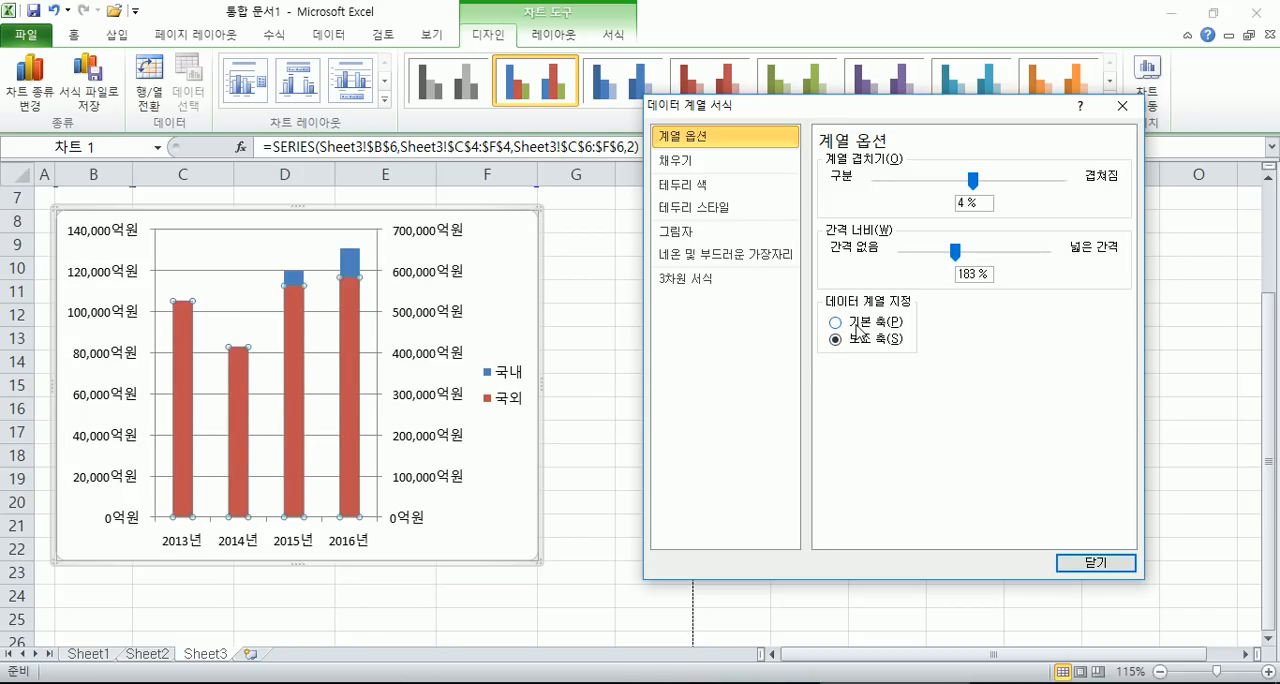
left_click(856, 326)
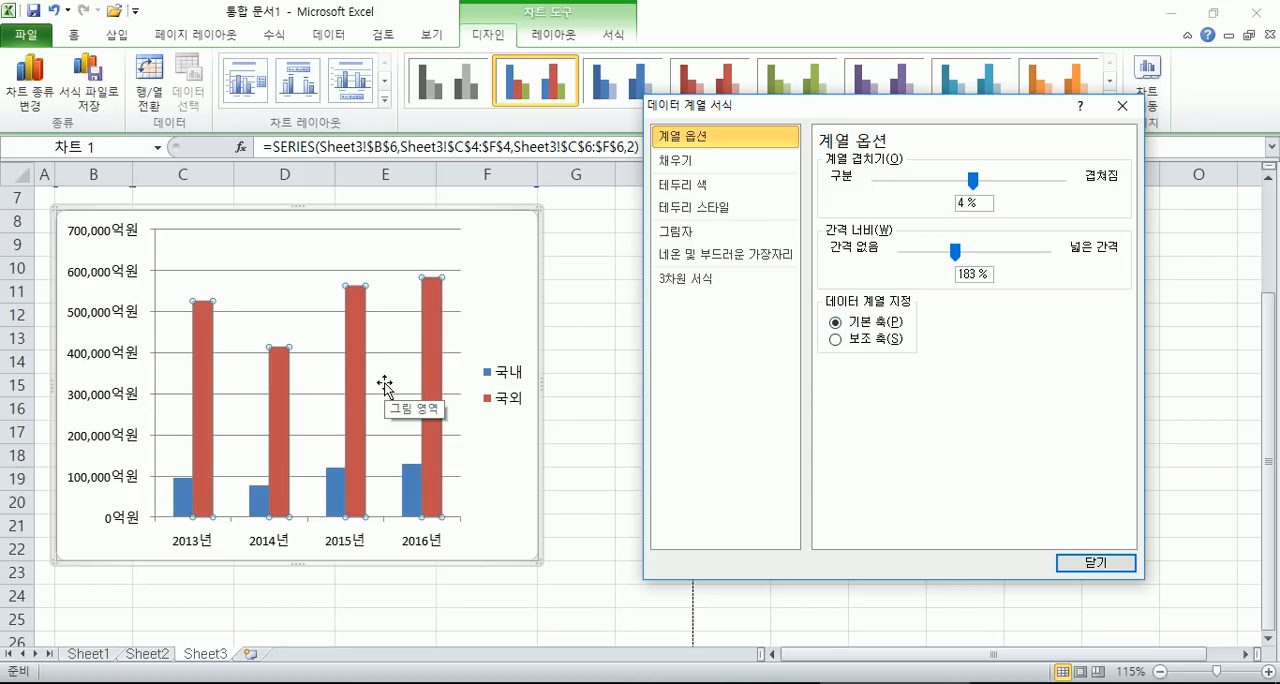
- Give the 국외 columns a solid yellow fill
left_click(668, 162)
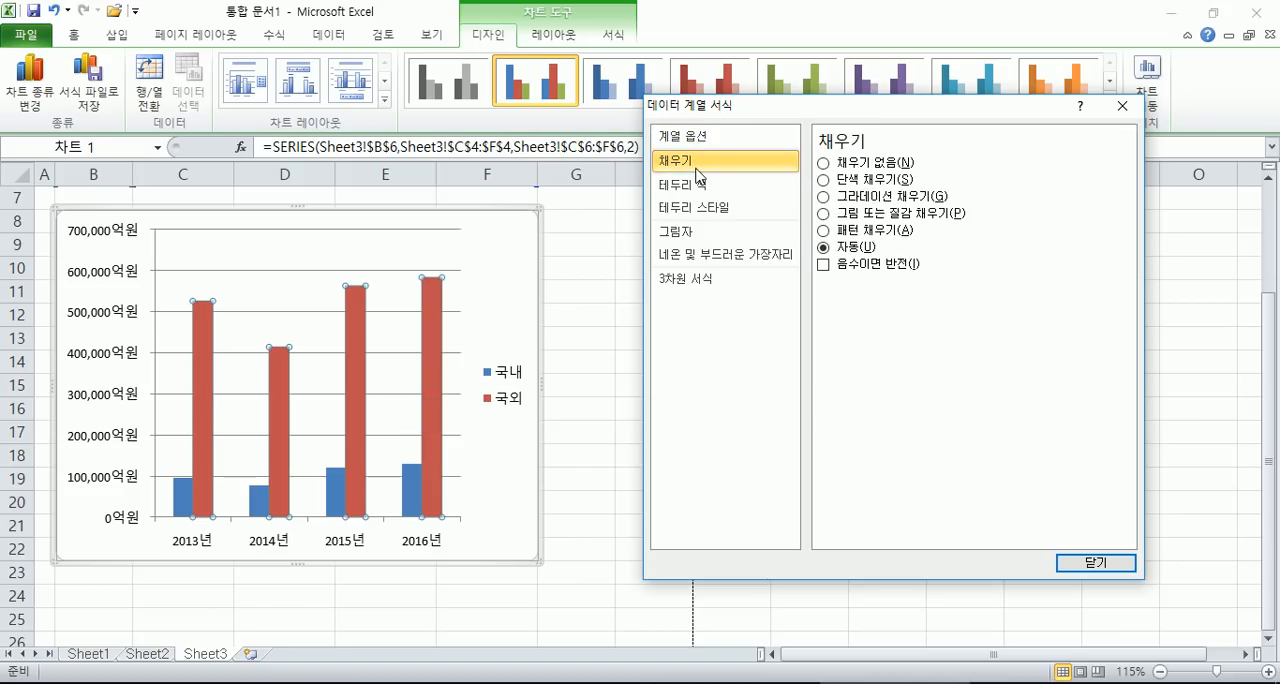
mouse_move(776, 114)
left_mouse_down()
mouse_move(800, 125)
mouse_move(785, 124)
left_mouse_up()
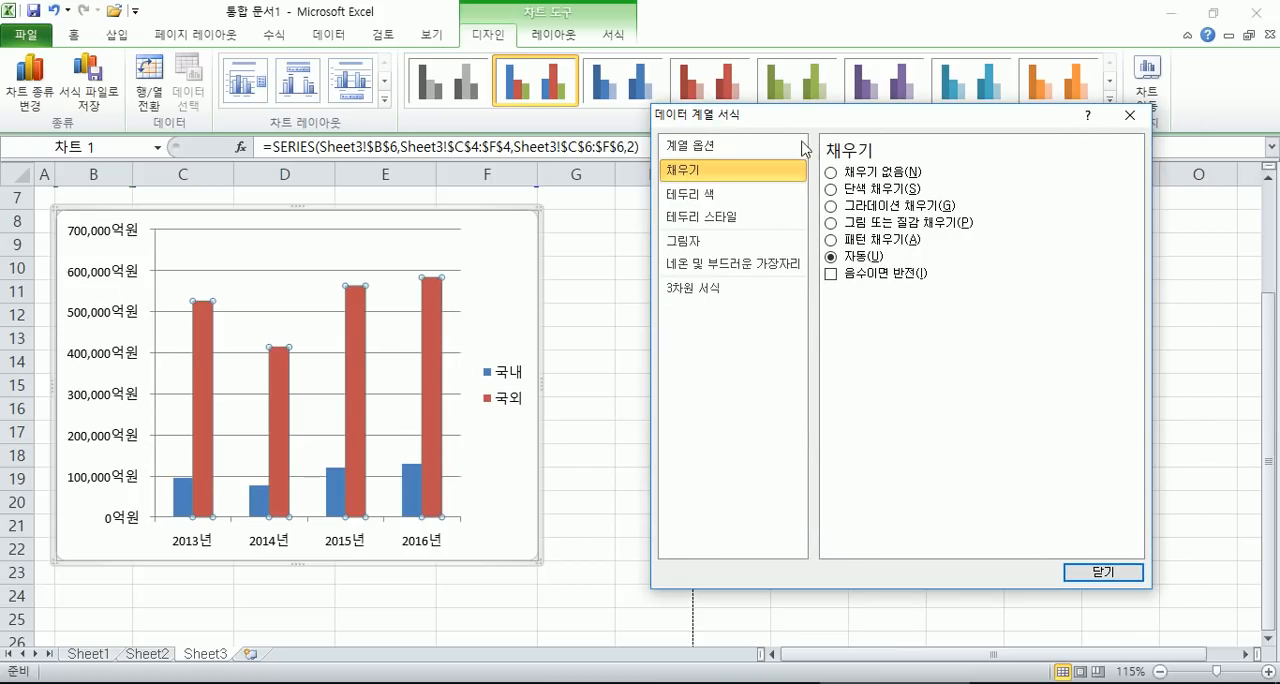
left_click(866, 195)
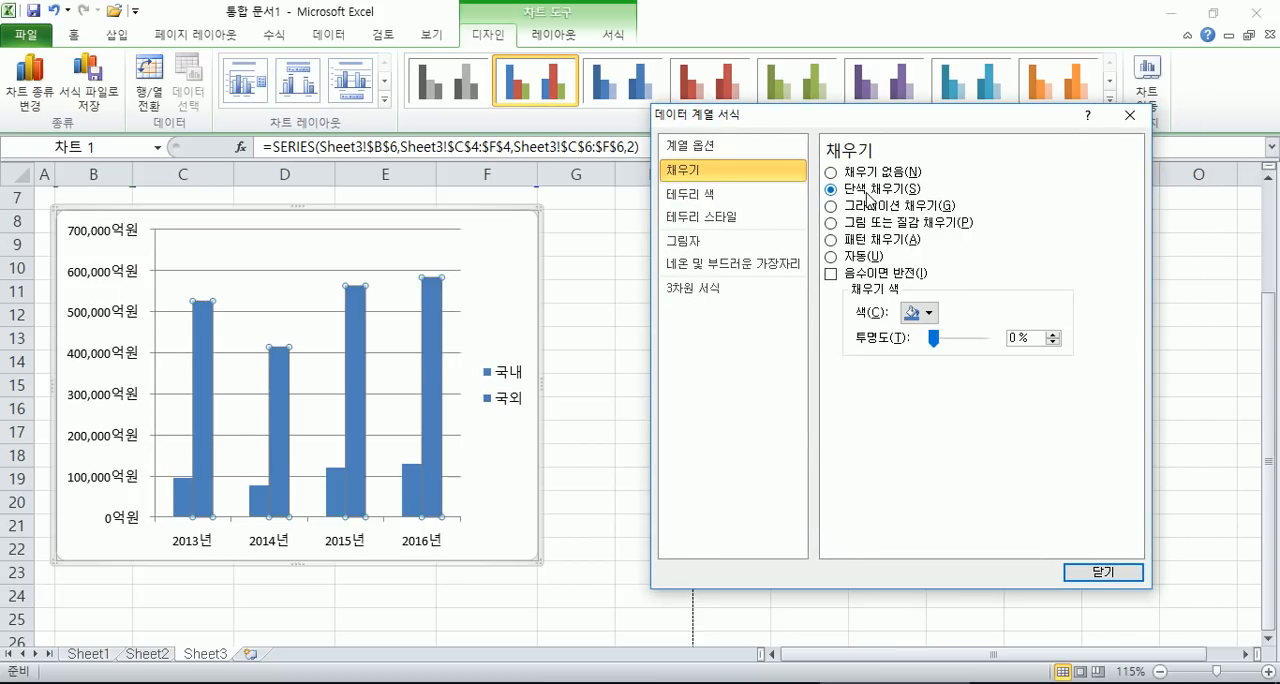
left_click(930, 314)
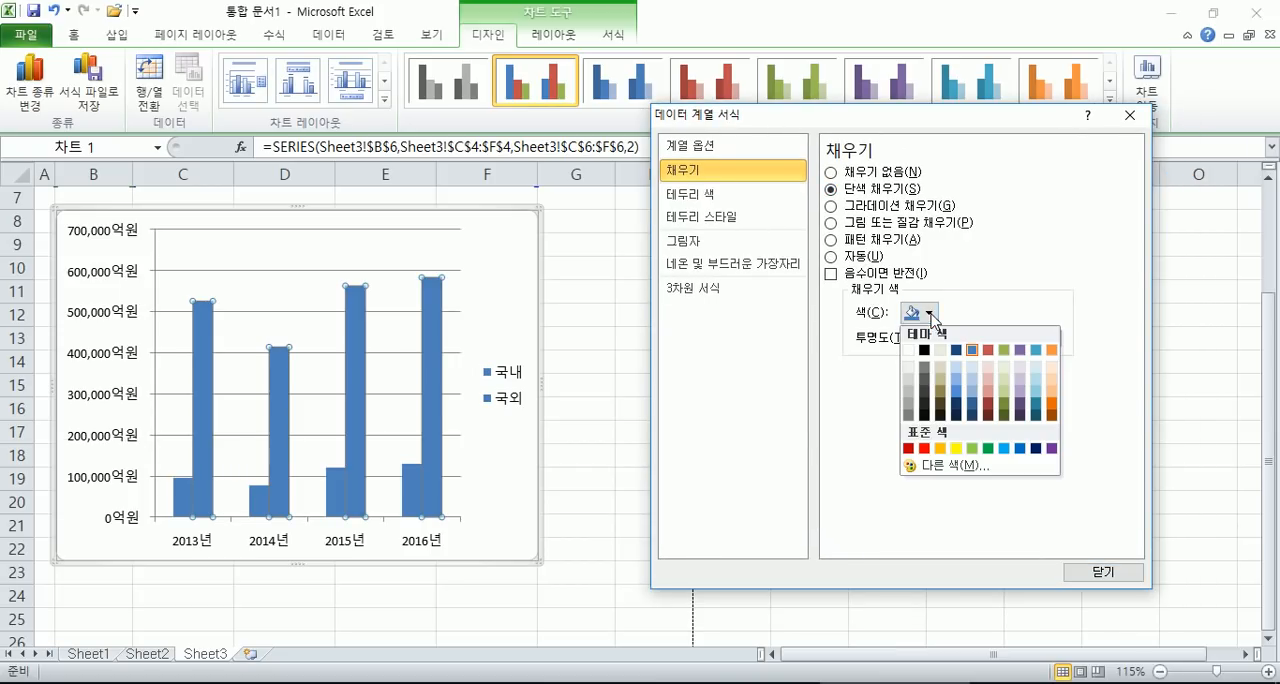
left_click(957, 450)
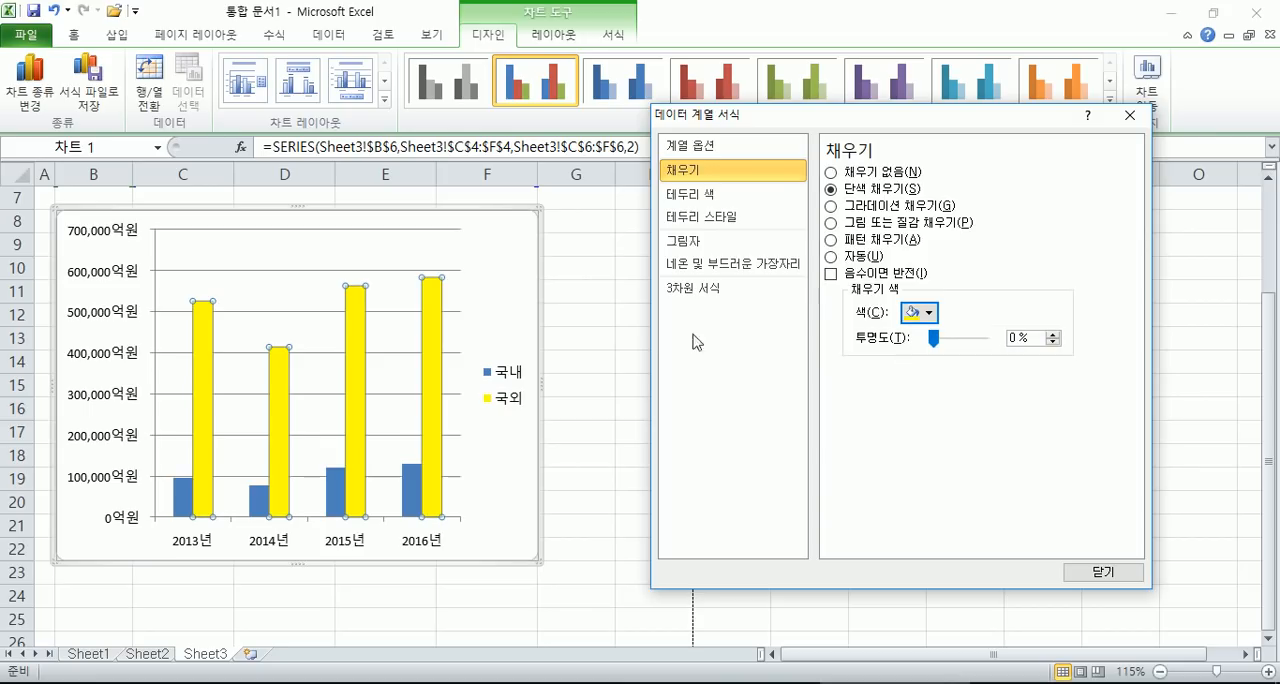
- Try a pattern fill and two texture fills on the 국외 columns, then return to the solid yellow fill
left_click(832, 240)
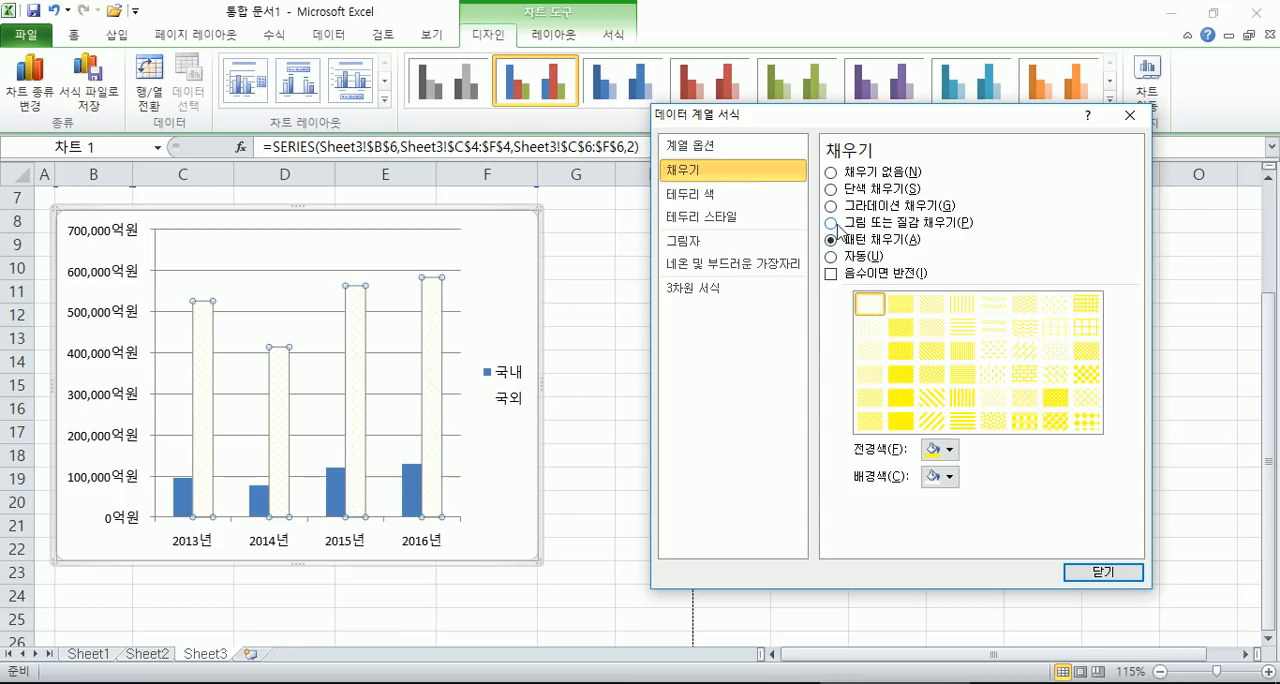
left_click(831, 222)
left_click(927, 296)
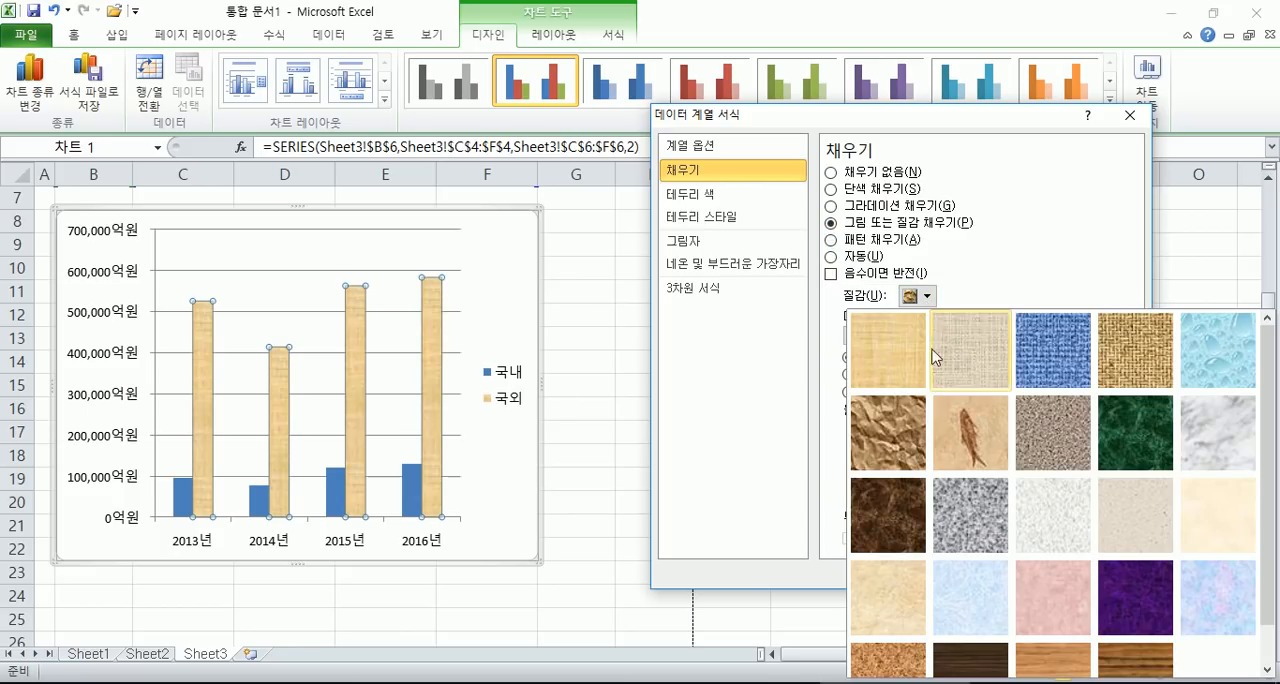
left_click(975, 440)
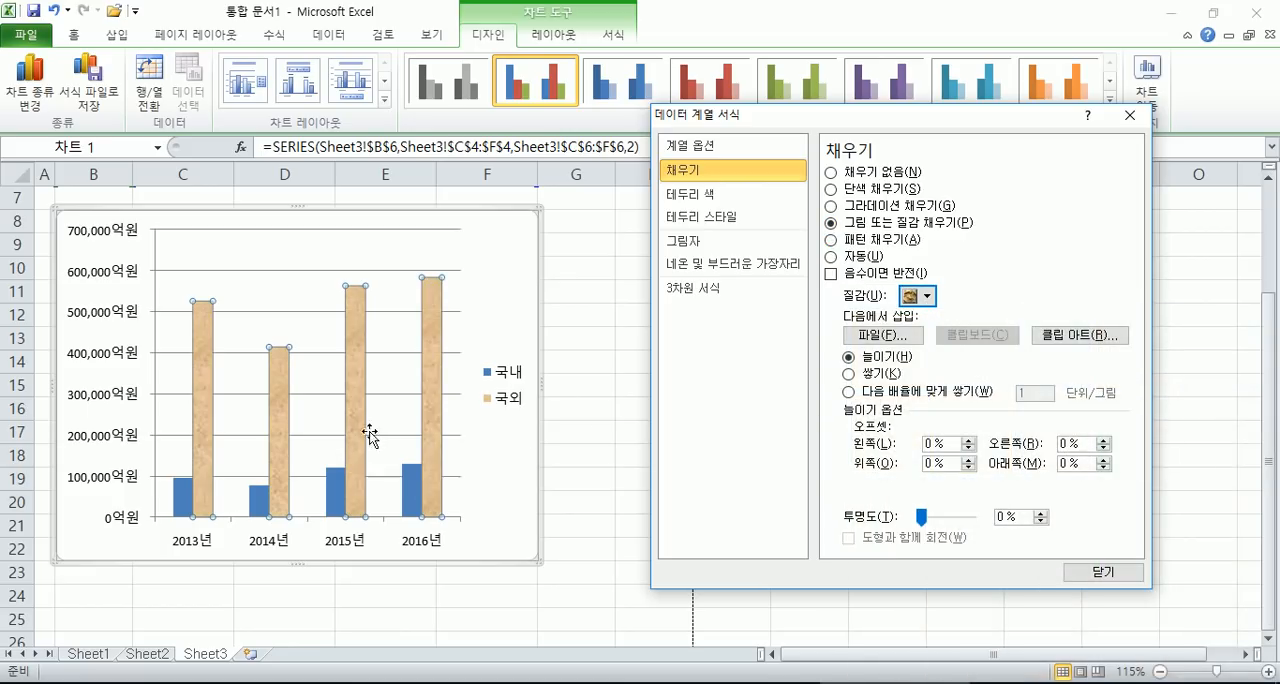
left_click(927, 296)
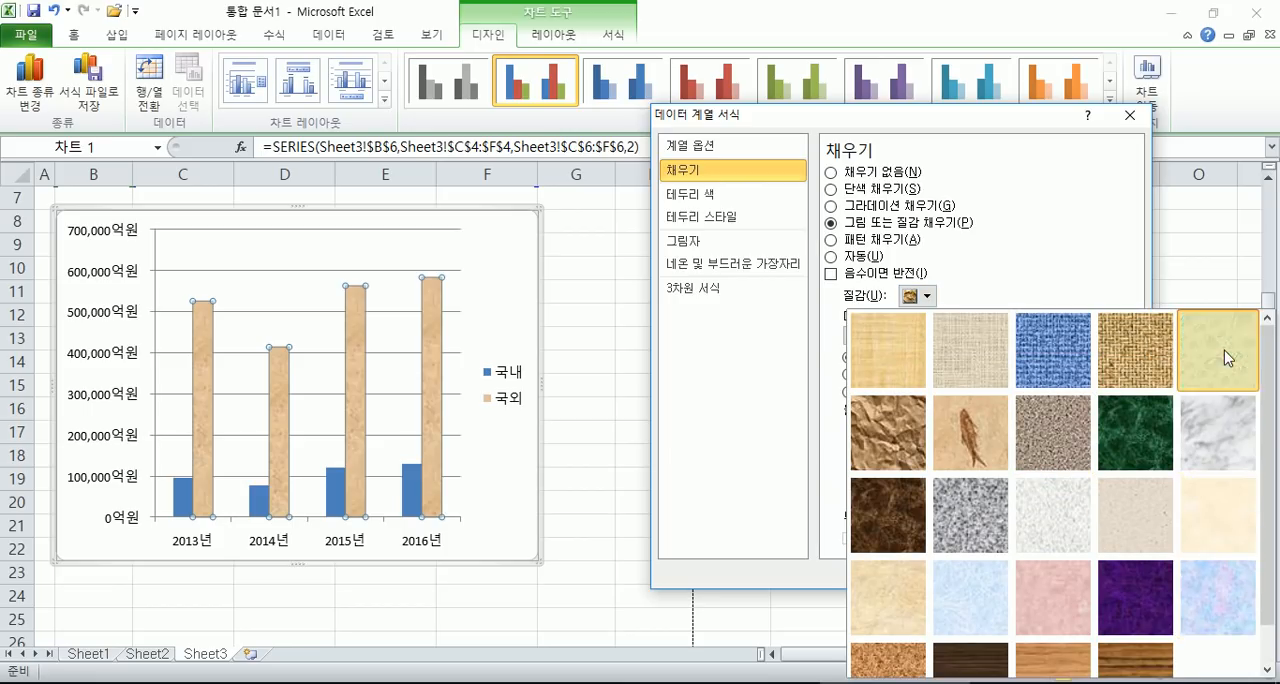
left_click(1229, 357)
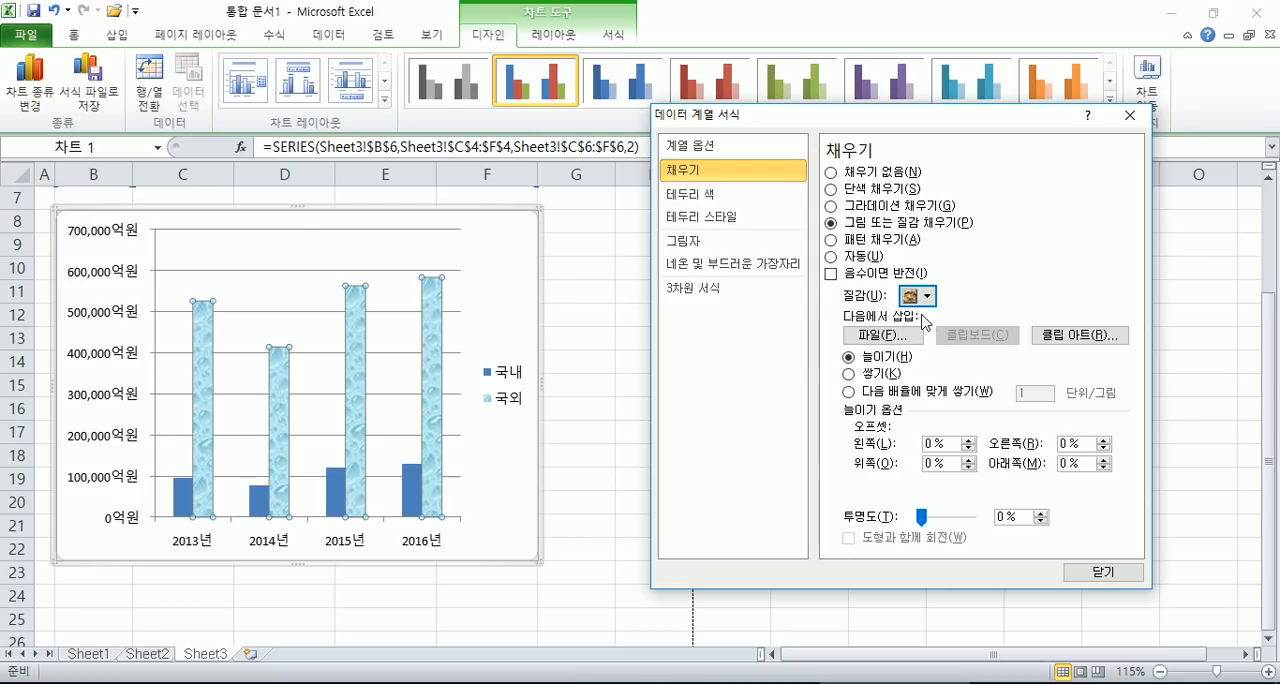
left_click(848, 190)
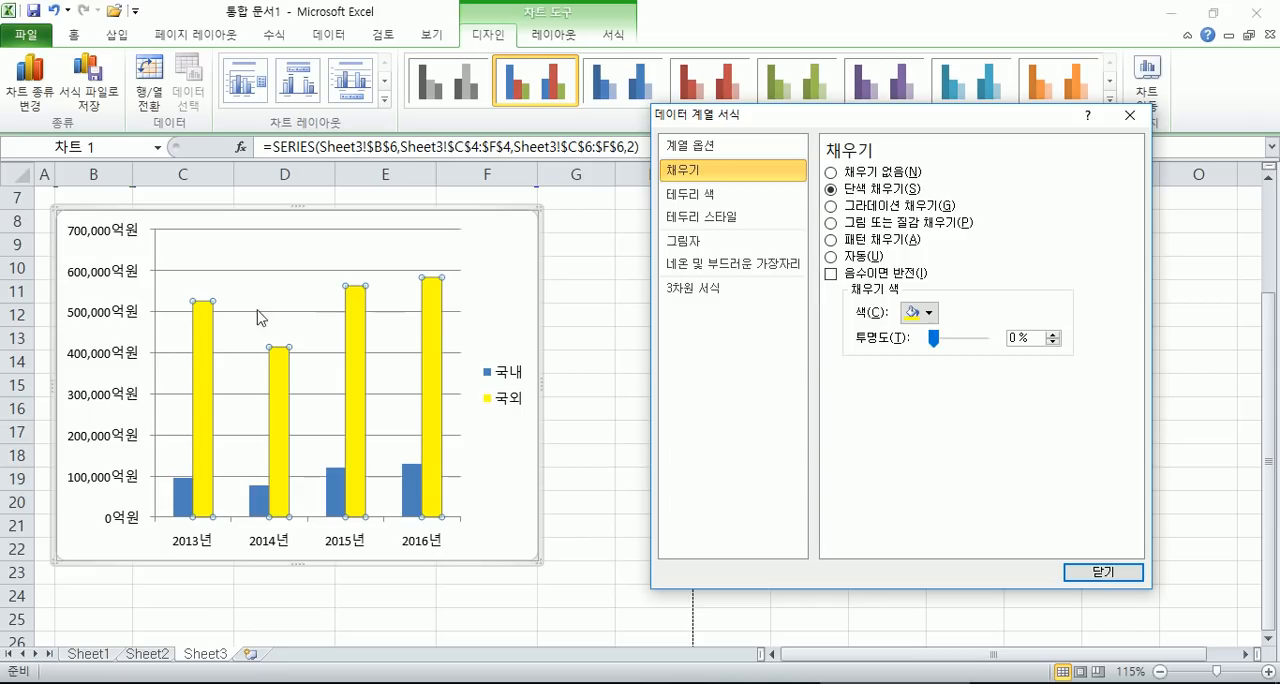
- Place the chart legend below the plot area after trying it above, and close its formatting
left_click(84, 280)
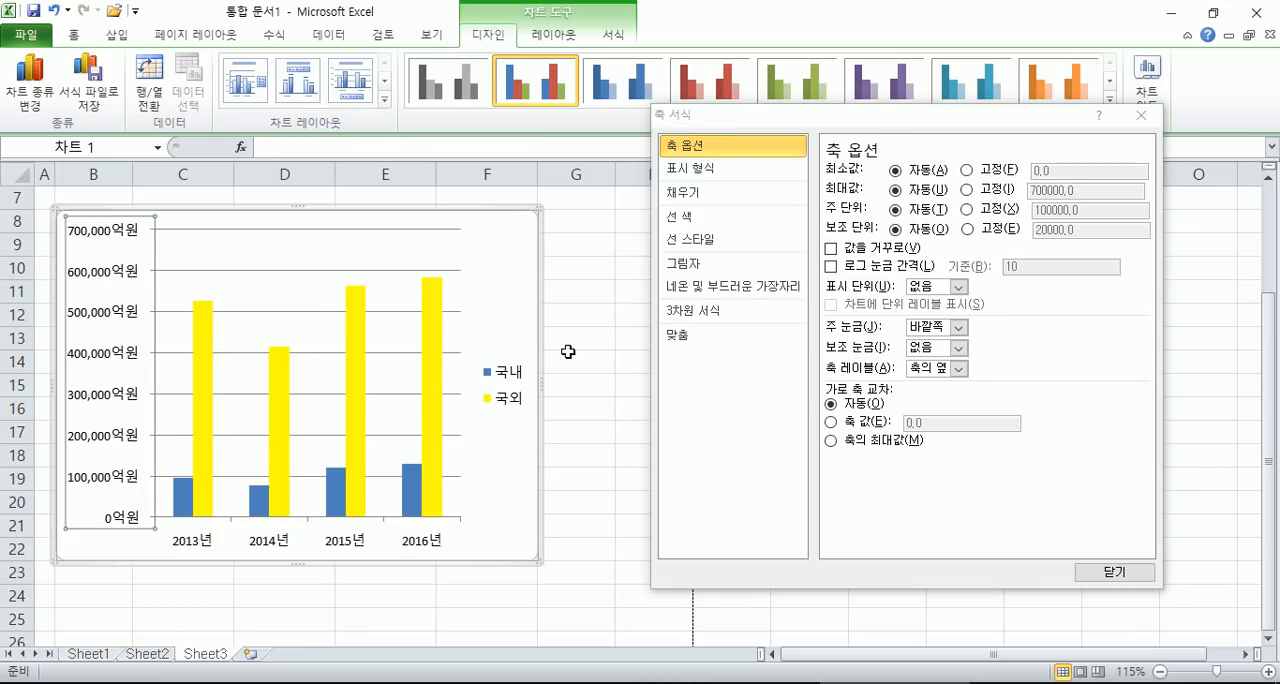
left_click(513, 384)
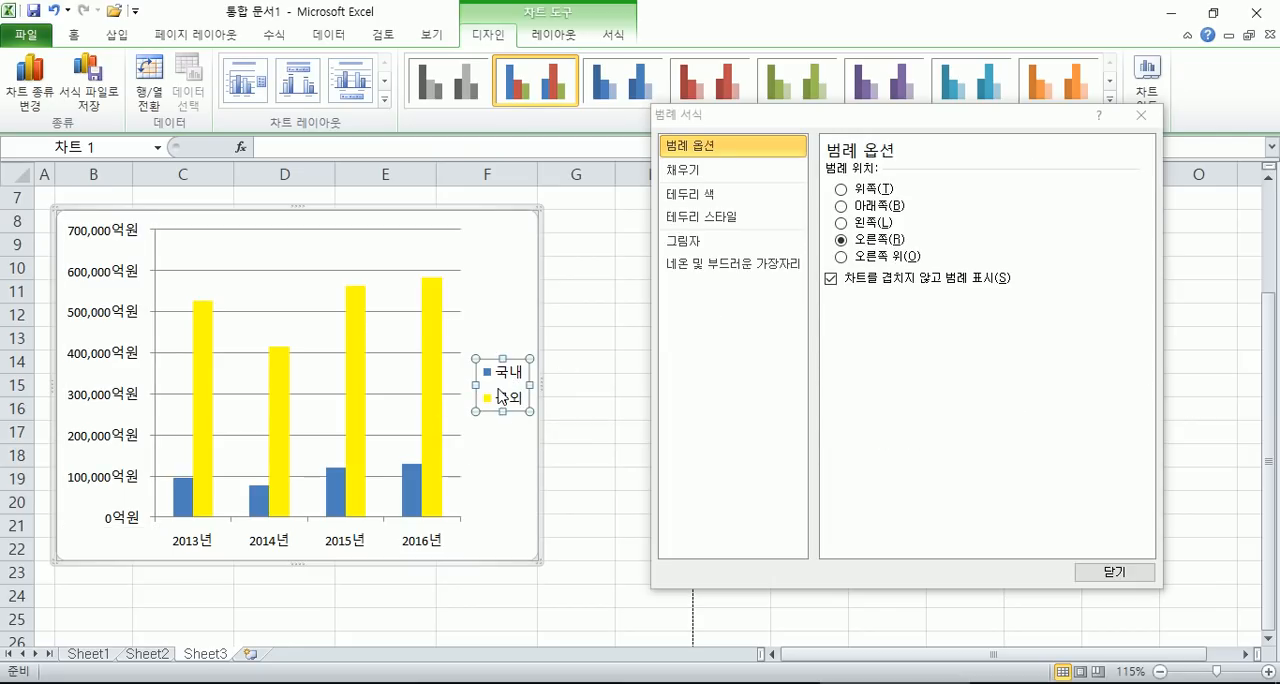
left_click(491, 298)
left_click(502, 376)
left_click(868, 189)
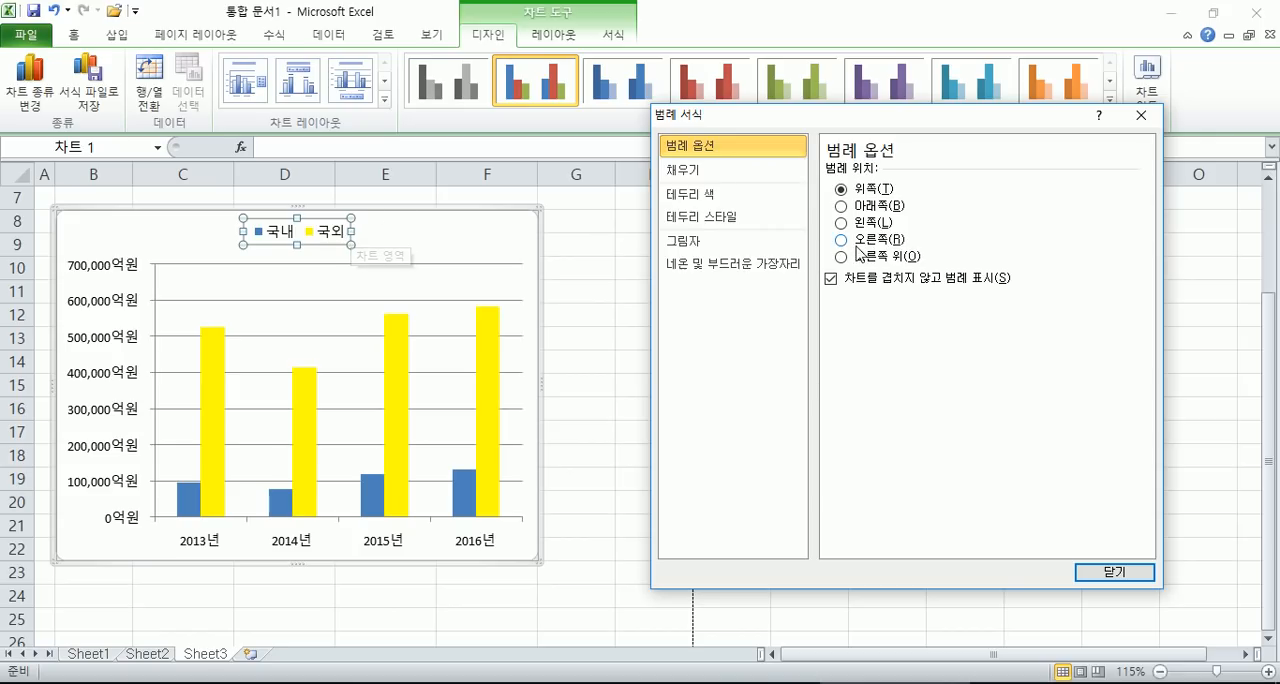
left_click(864, 206)
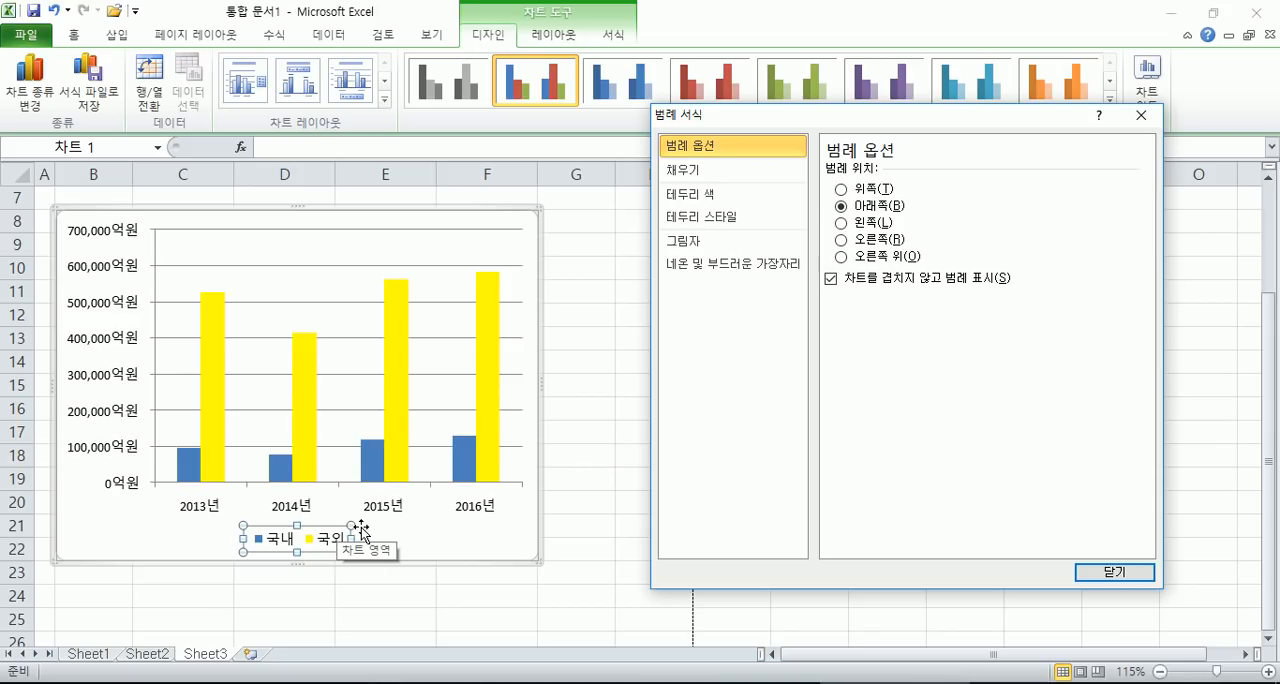
left_click(1143, 118)
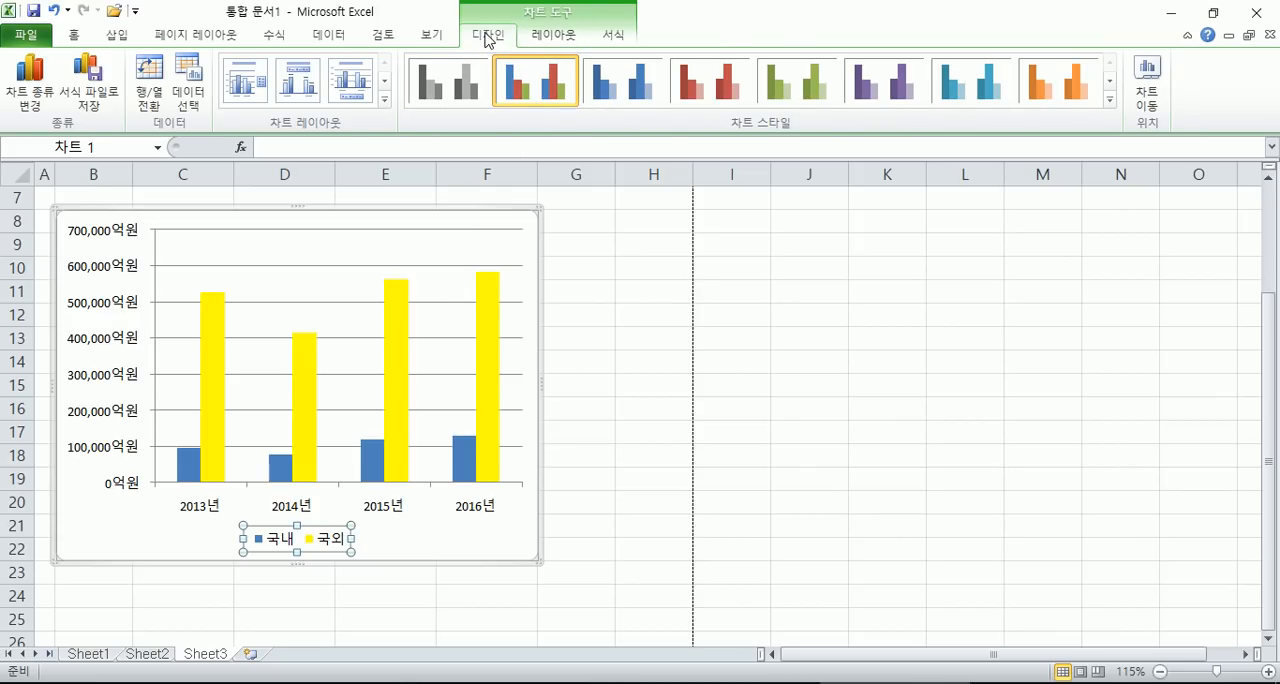
left_click(553, 41)
left_click(601, 46)
left_click(563, 43)
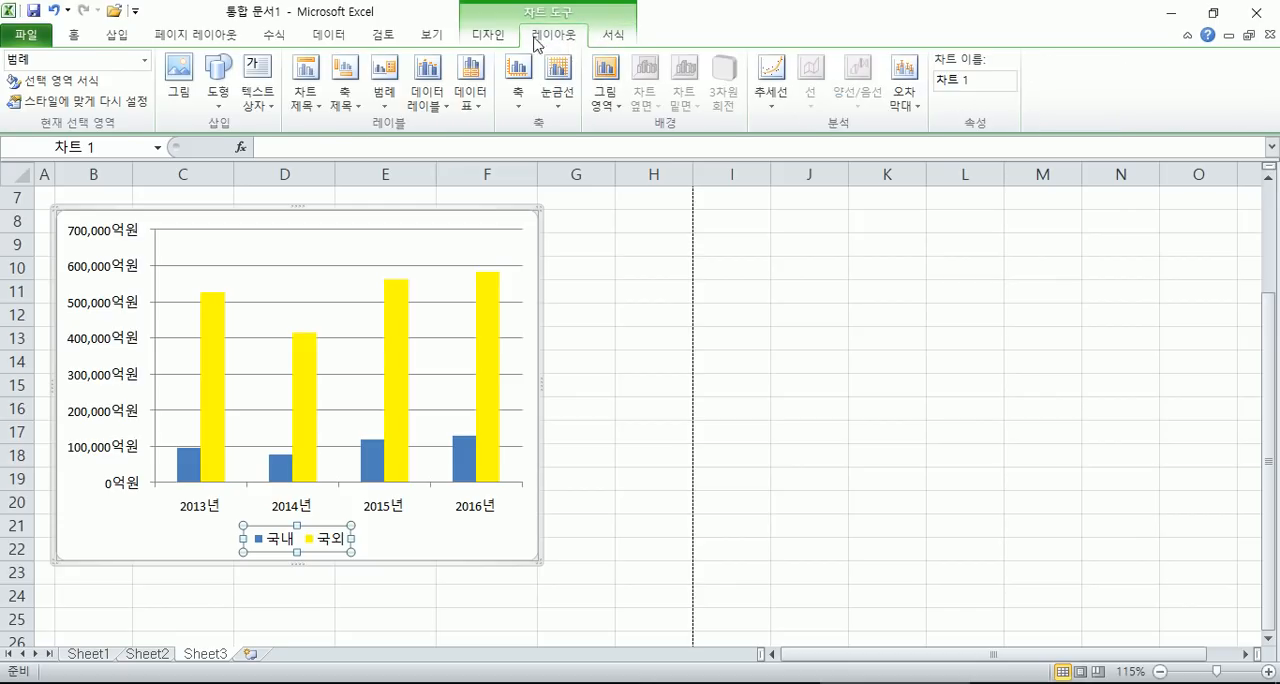
left_click(489, 35)
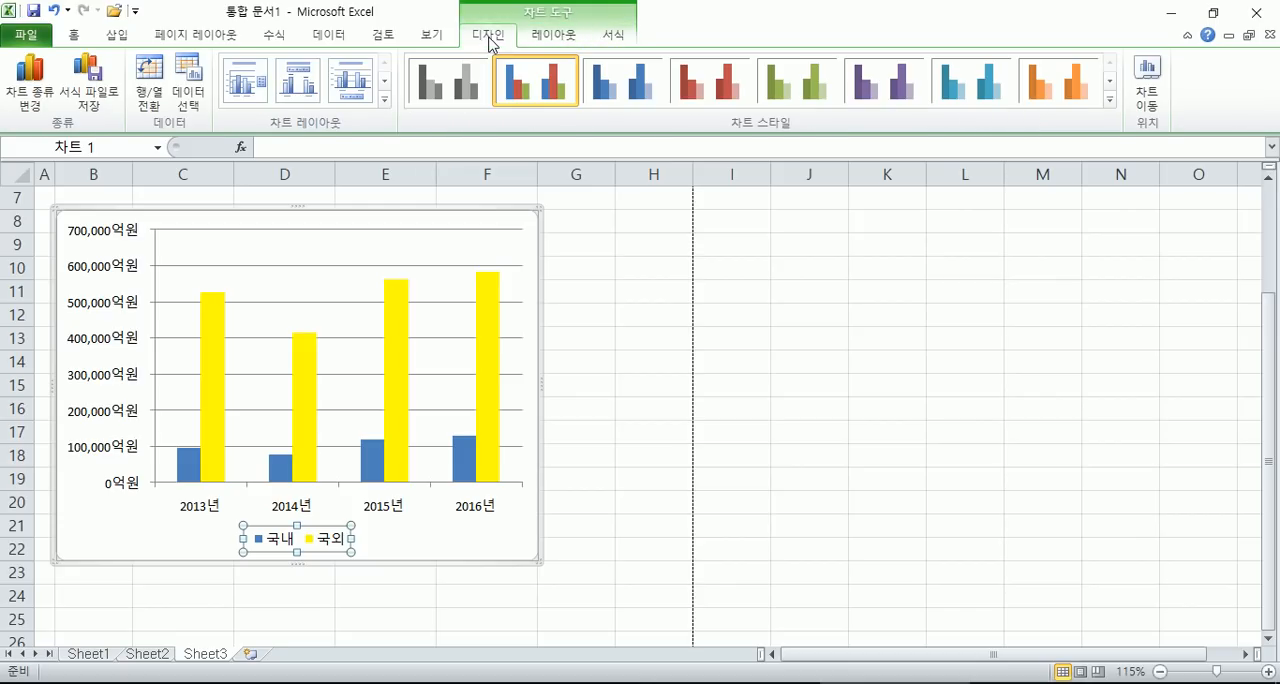
- Try the grey and single-colour chart styles through teal, and return to the flat multicolour style
left_click(614, 92)
left_click(543, 92)
left_click(449, 97)
left_click(543, 92)
left_click(622, 92)
left_click(703, 92)
left_click(797, 85)
left_click(885, 85)
left_click(971, 85)
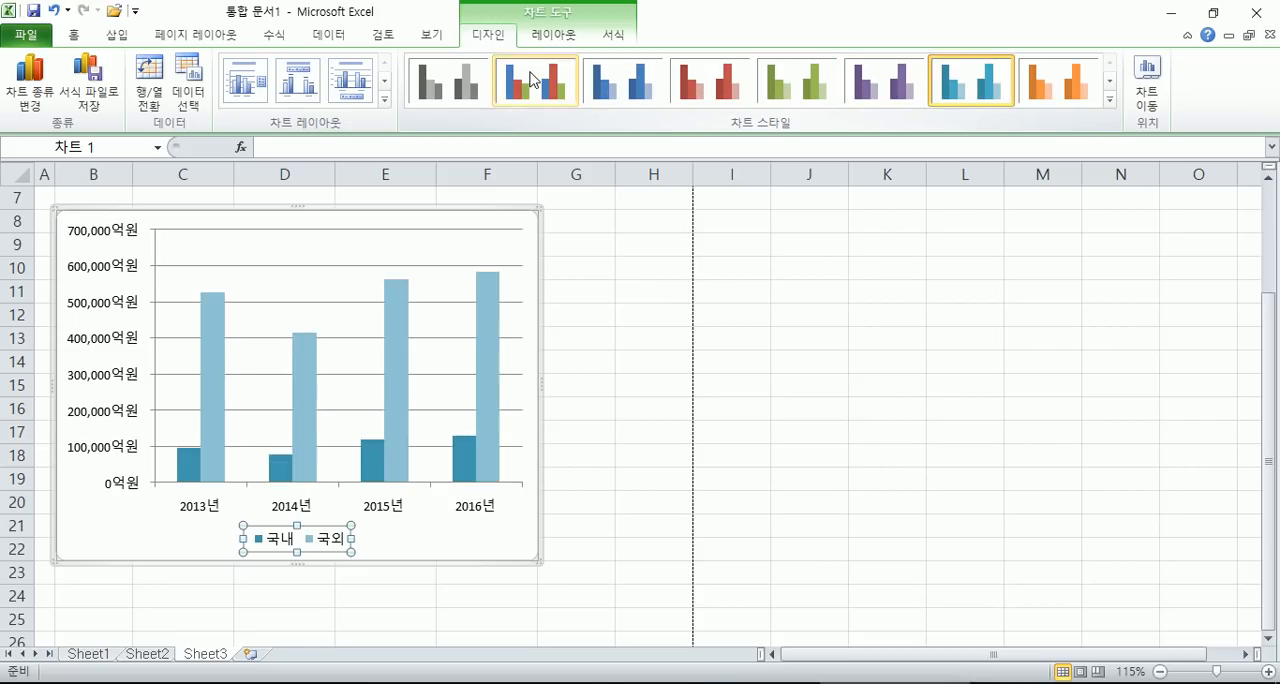
left_click(543, 80)
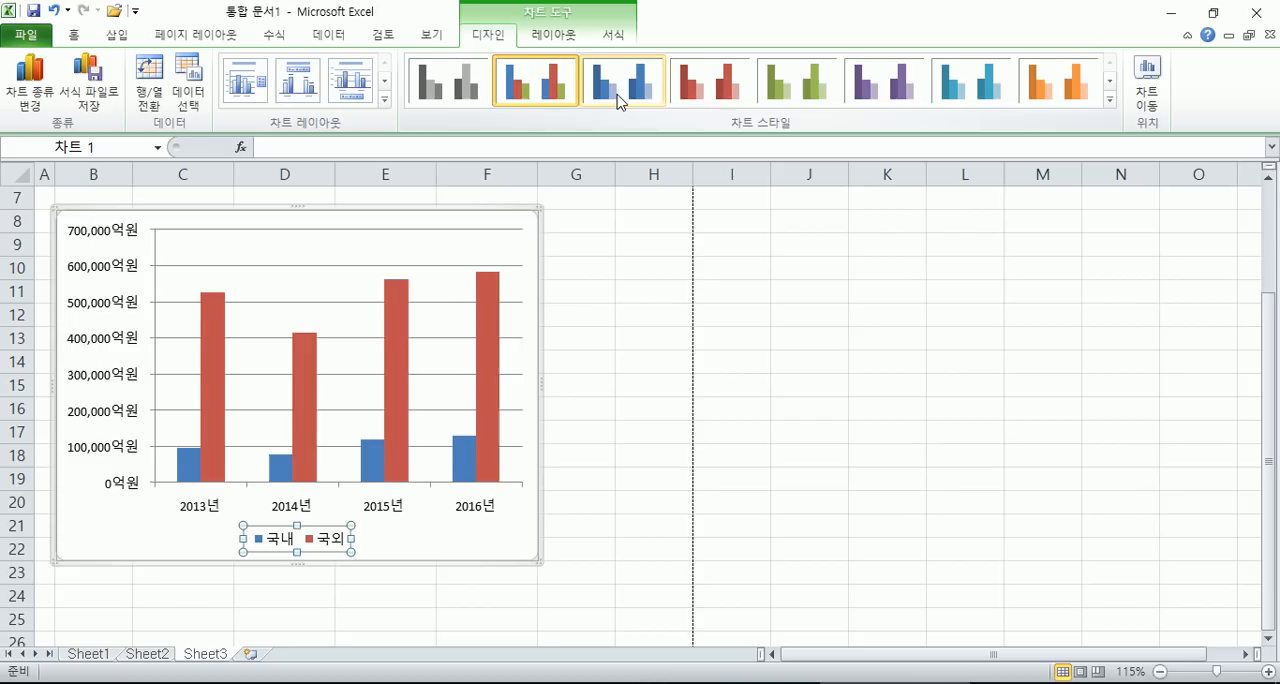
- Compare the blue, red, orange, teal and grey chart styles, ending on the flat blue-and-red style
left_click(620, 100)
left_click(718, 95)
left_click(1055, 92)
left_click(995, 90)
left_click(543, 95)
left_click(468, 92)
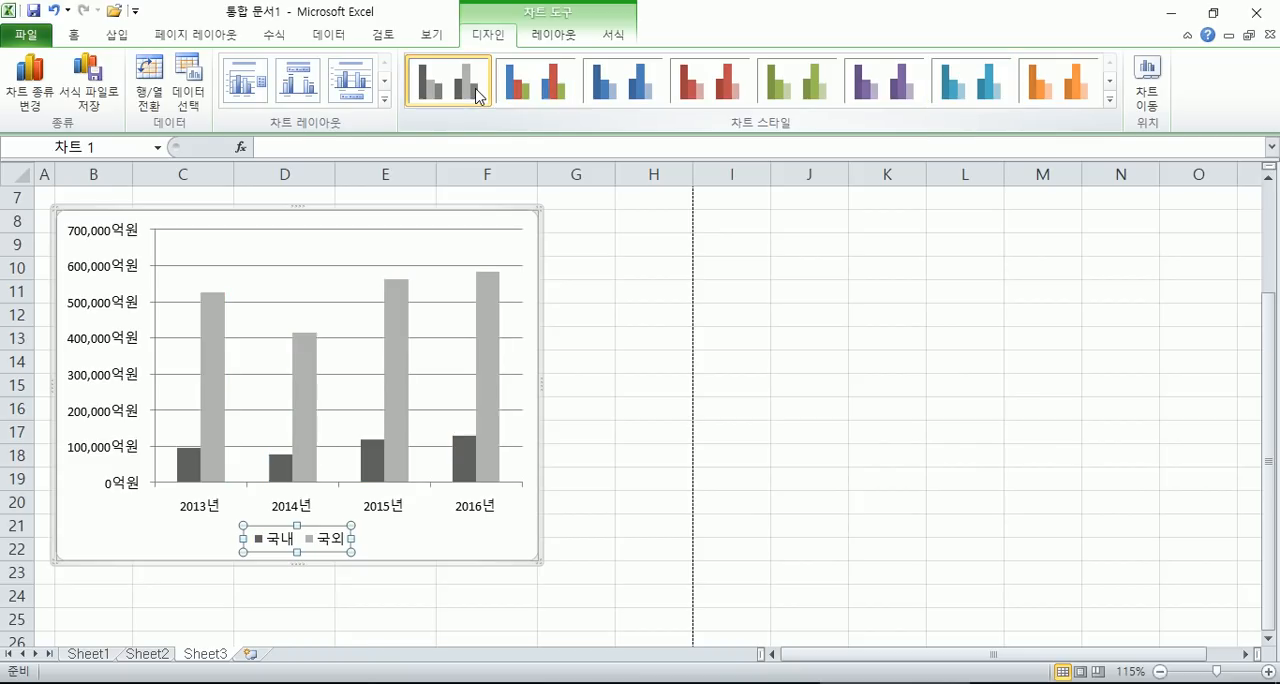
left_click(540, 94)
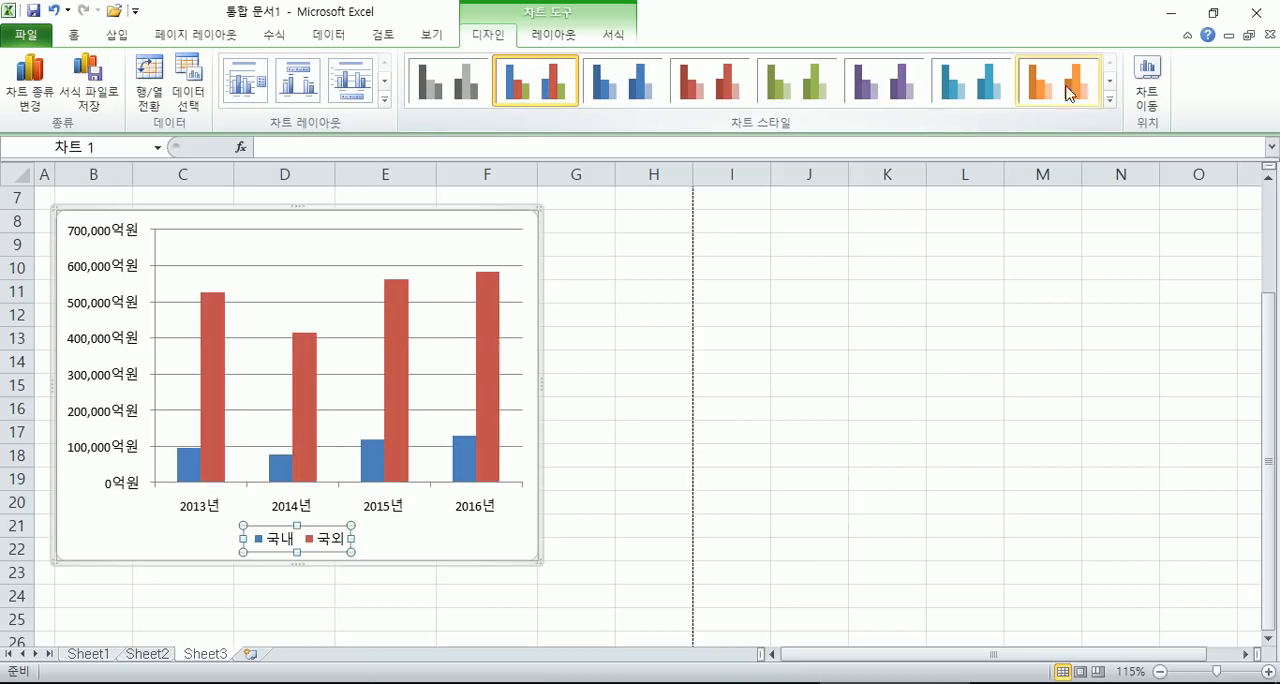
- Try the glossy bevelled multicolour chart style, and switch back to the flat multicolour one
left_click(1110, 99)
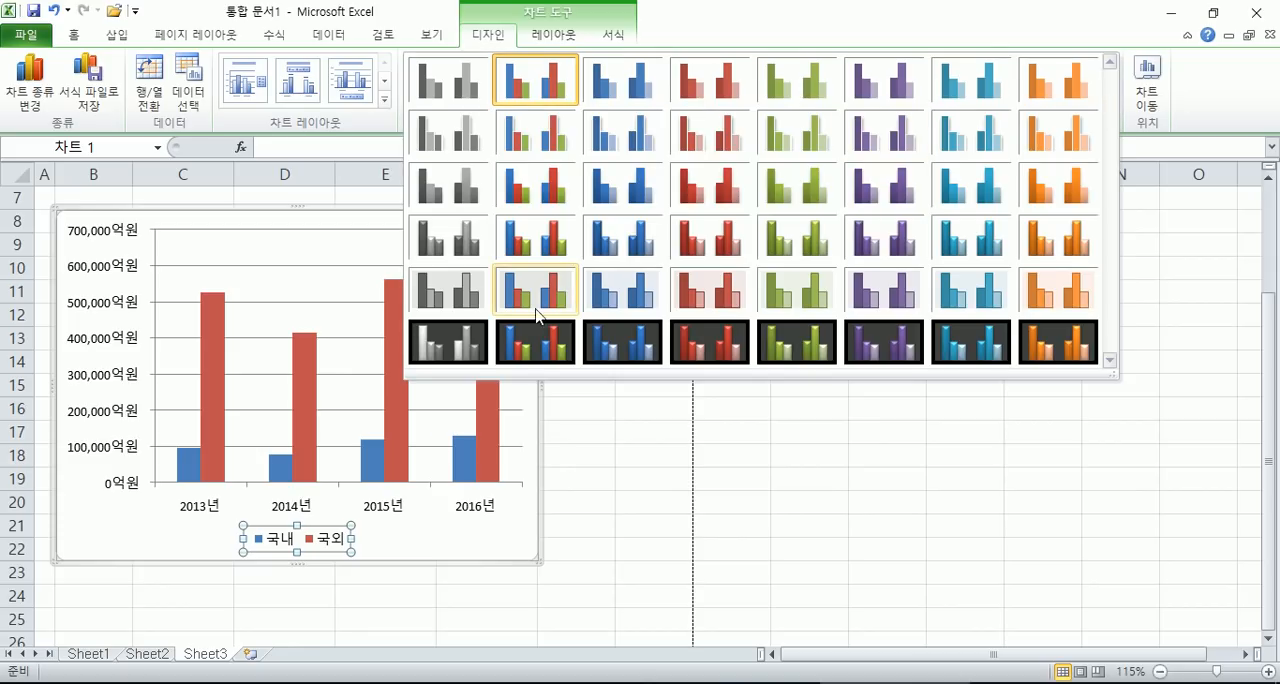
left_click(530, 242)
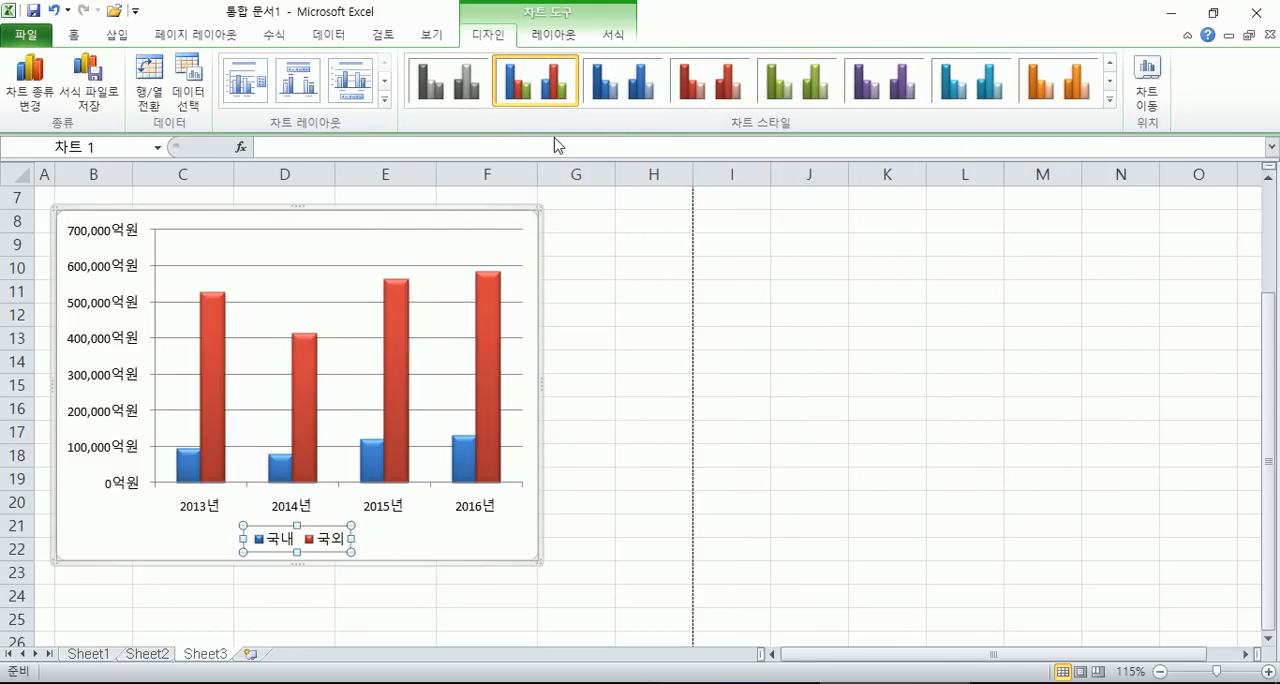
left_click(1110, 100)
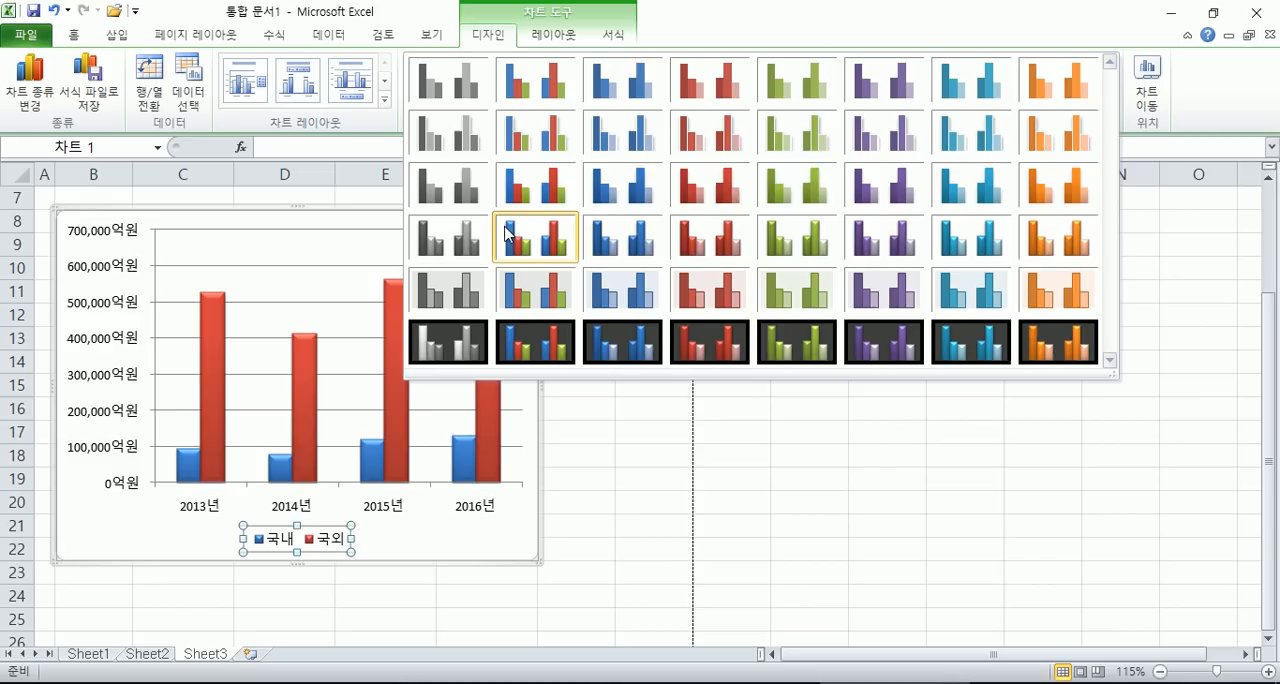
left_click(535, 80)
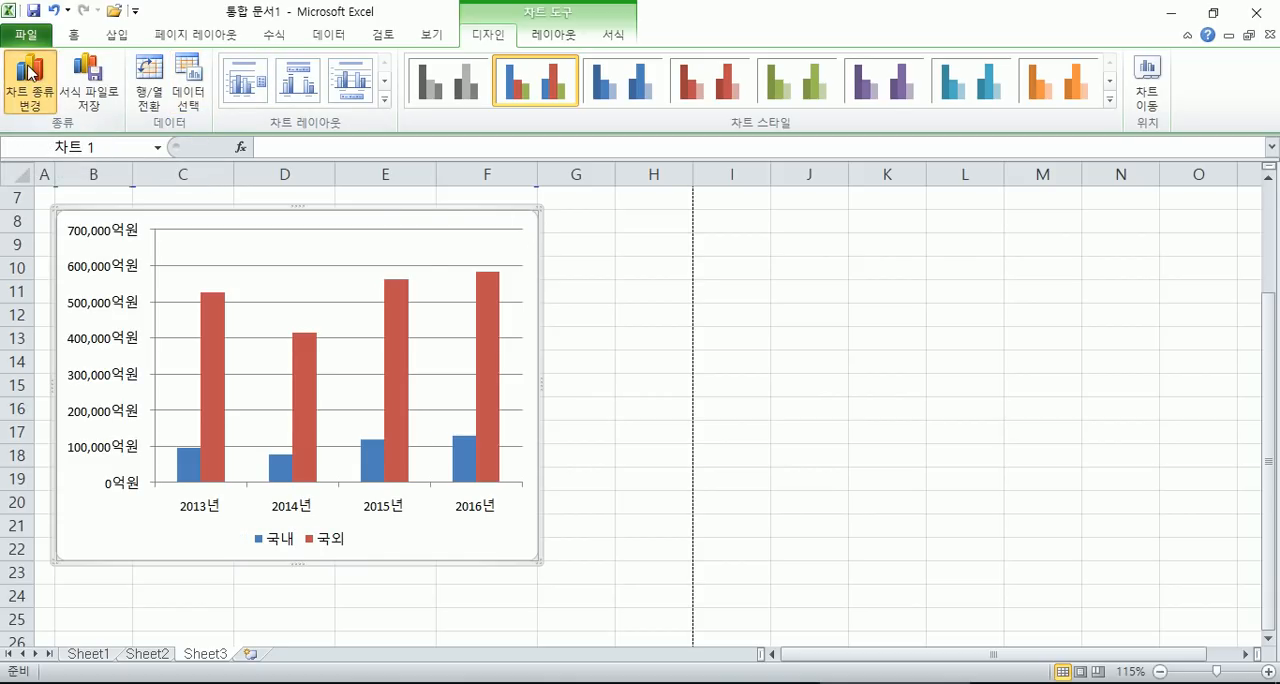
- Change the chart type to stacked column
left_click(30, 85)
left_click_drag(648, 193, 880, 153)
left_click(818, 205)
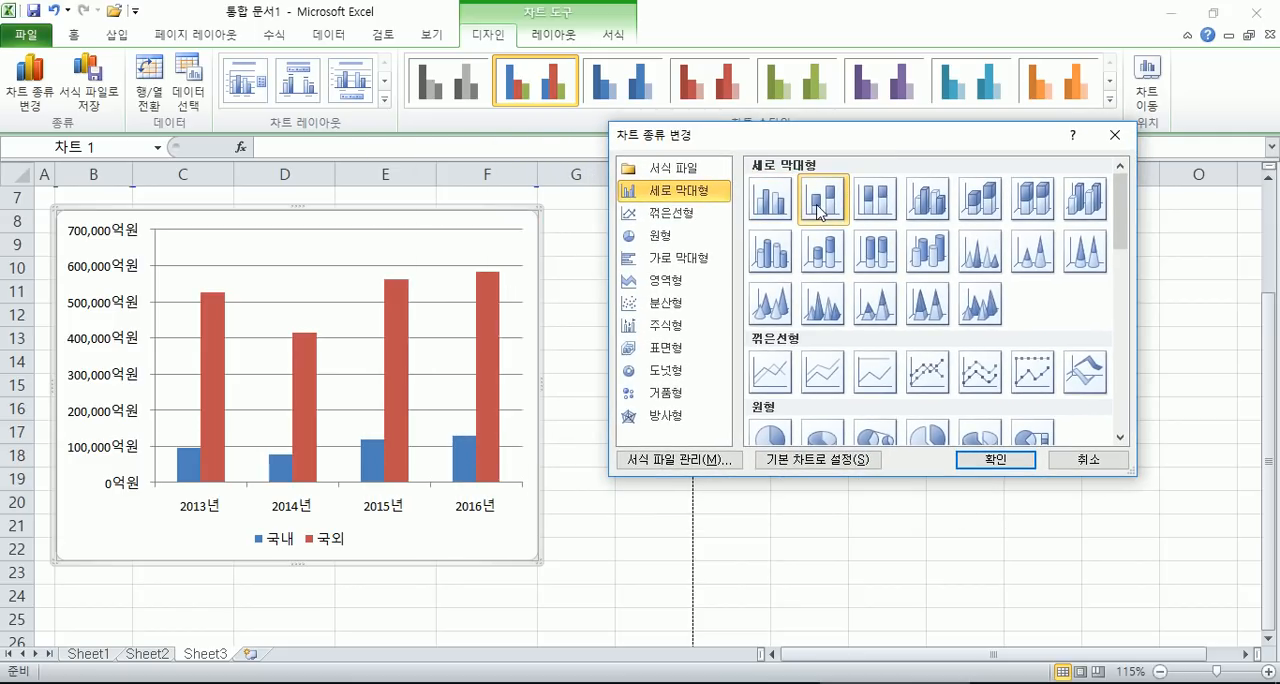
left_click(995, 461)
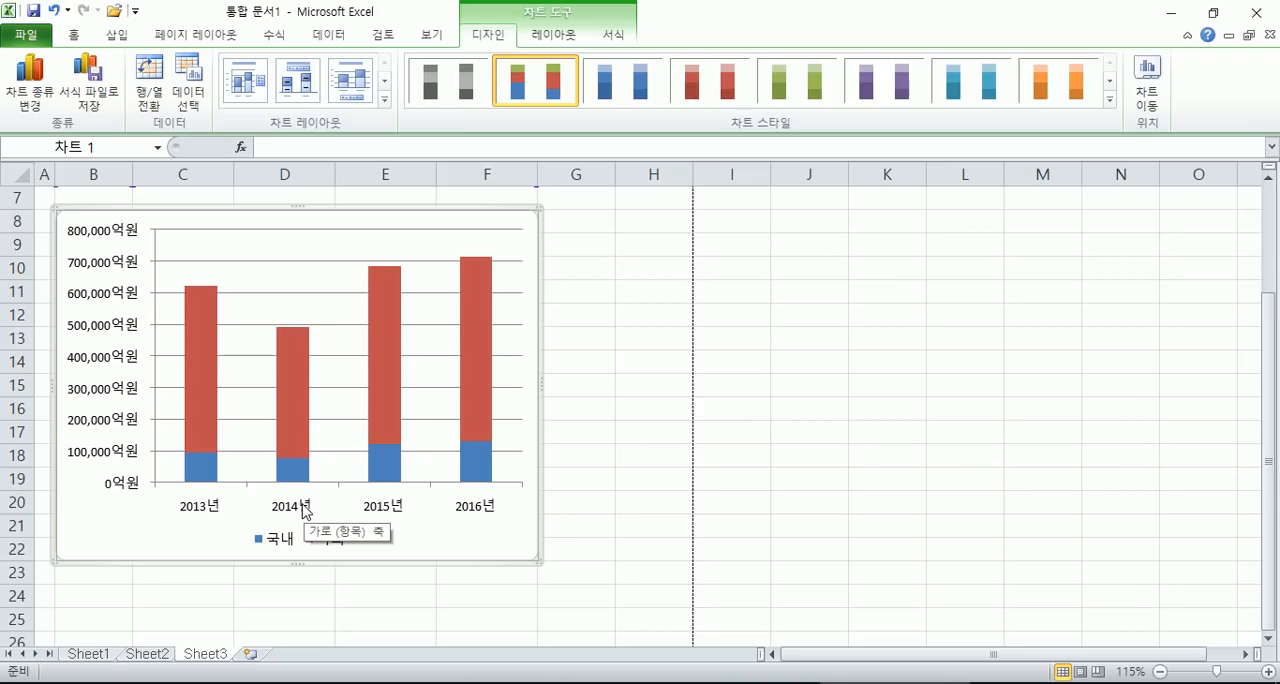
- Change the chart type to 100% stacked column
left_click(32, 90)
left_click(875, 198)
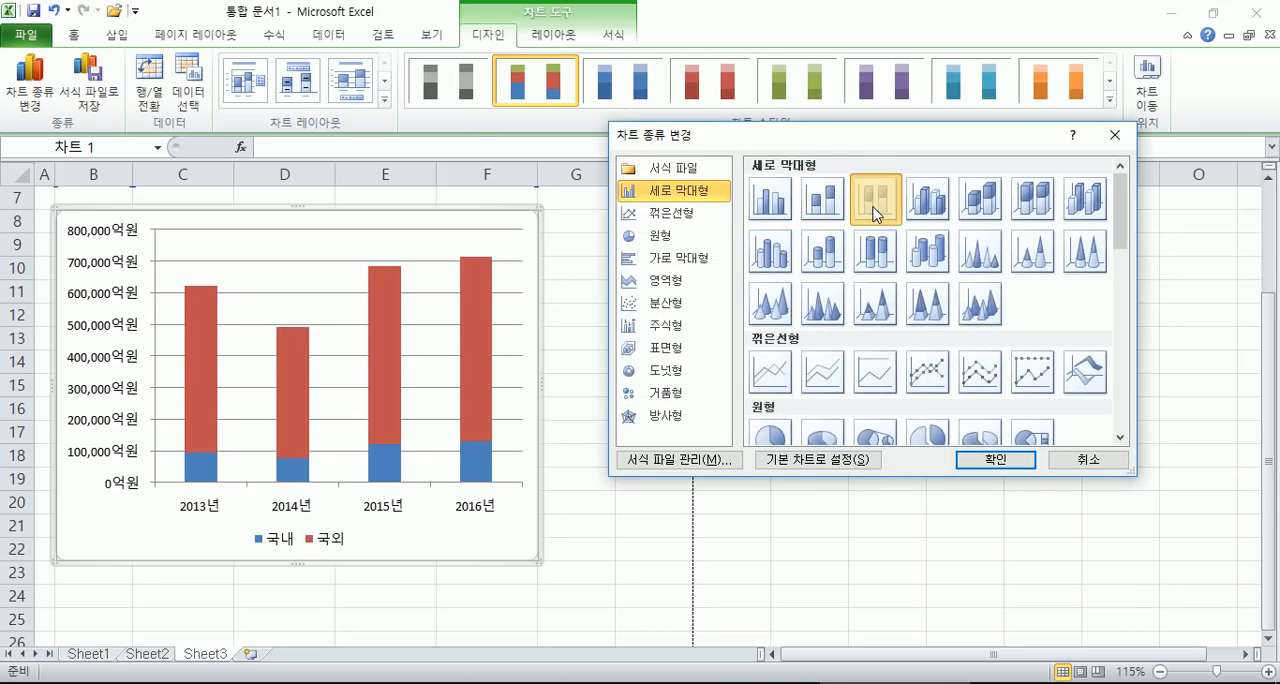
left_click(993, 459)
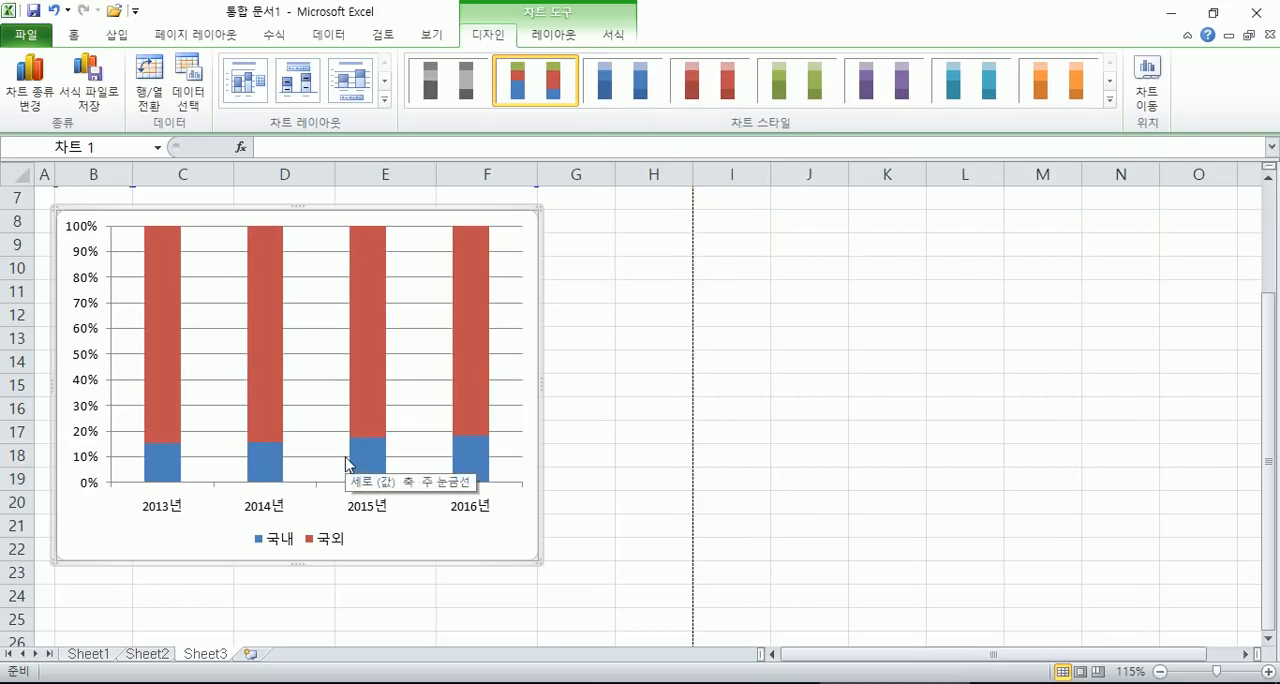
- Change the chart type to clustered column, and try the 3-D clustered column version
left_click(30, 88)
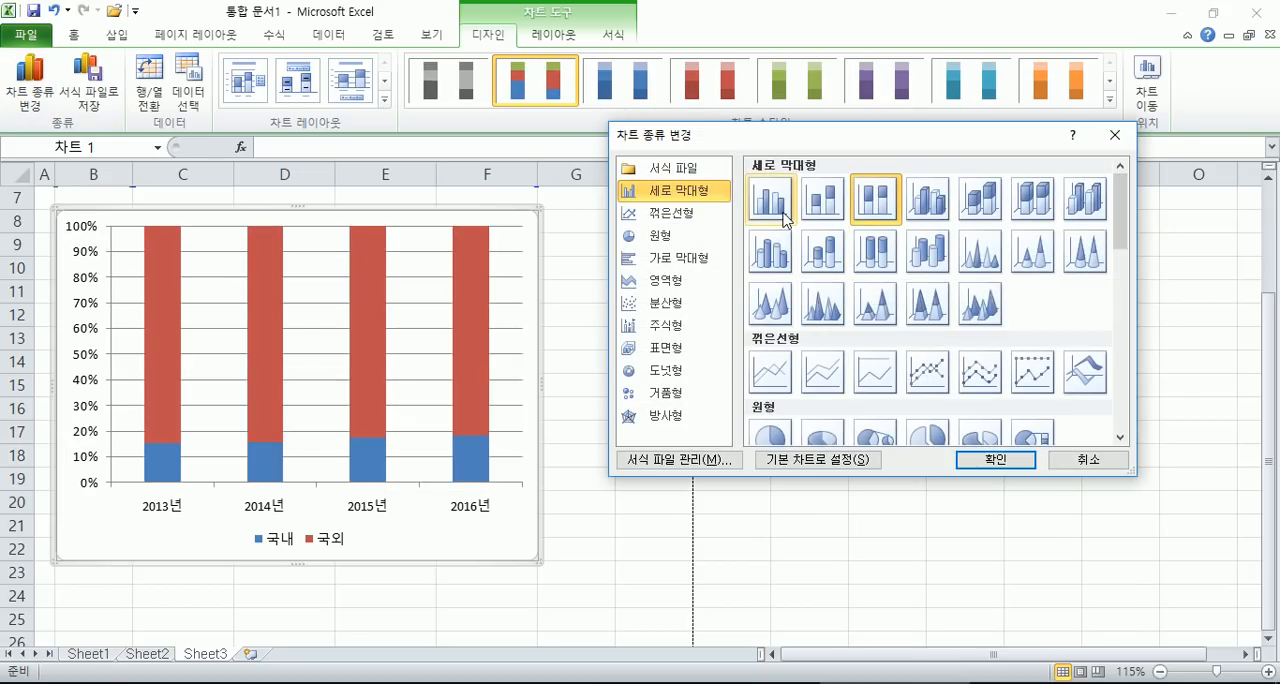
left_click(770, 199)
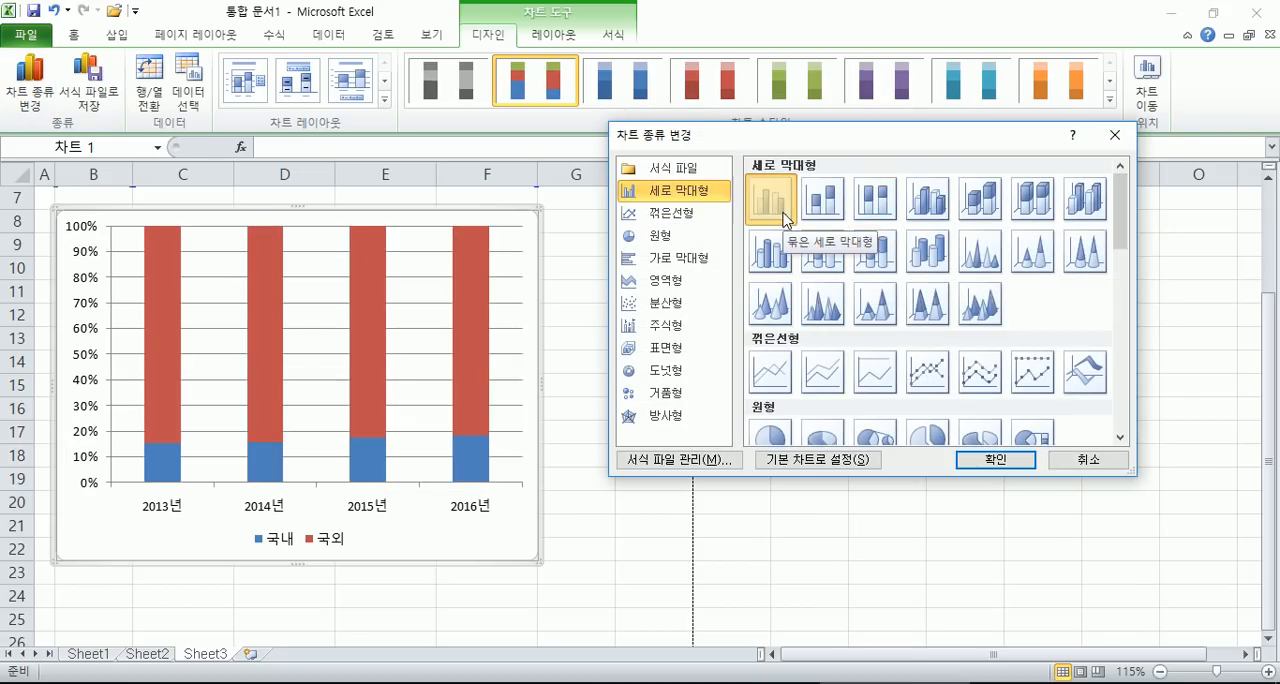
left_click(995, 461)
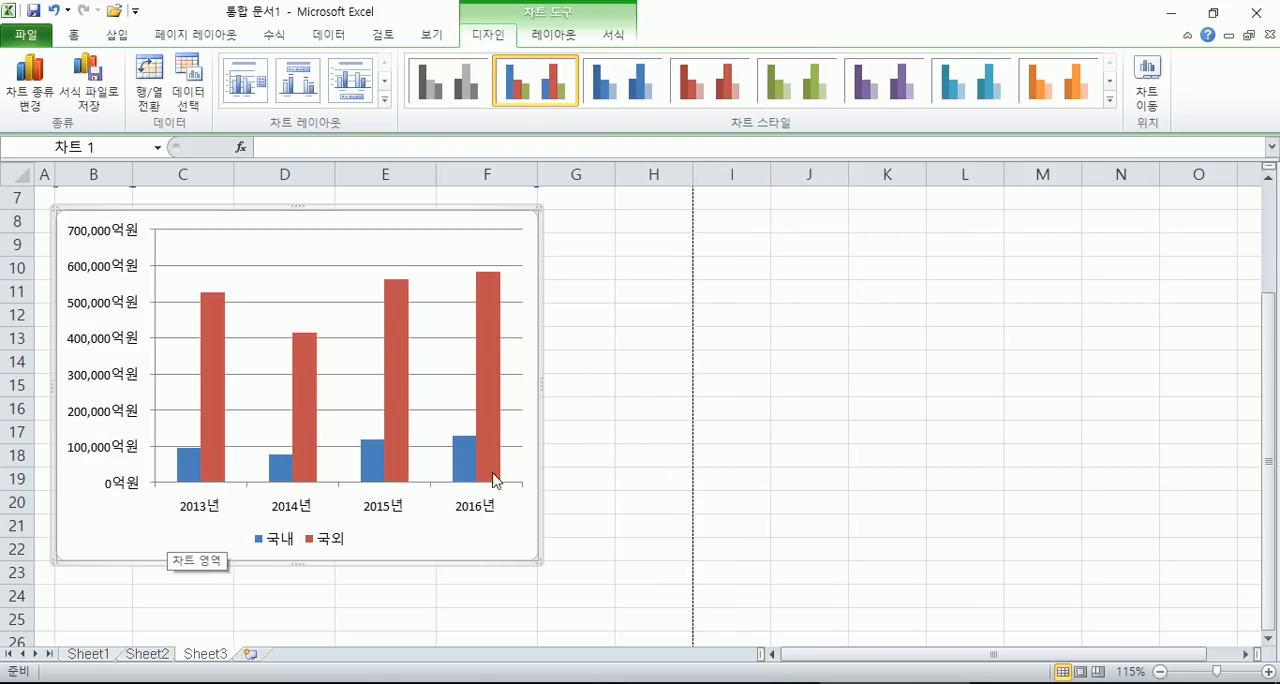
left_click(30, 80)
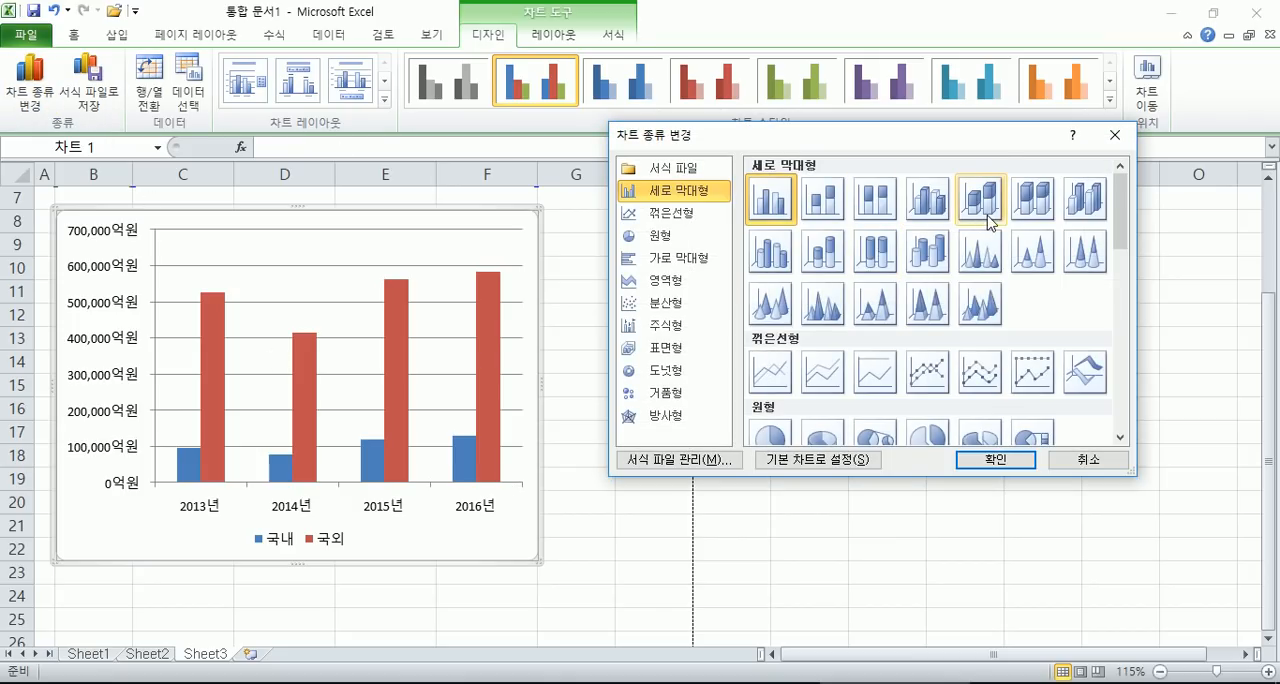
left_click(933, 220)
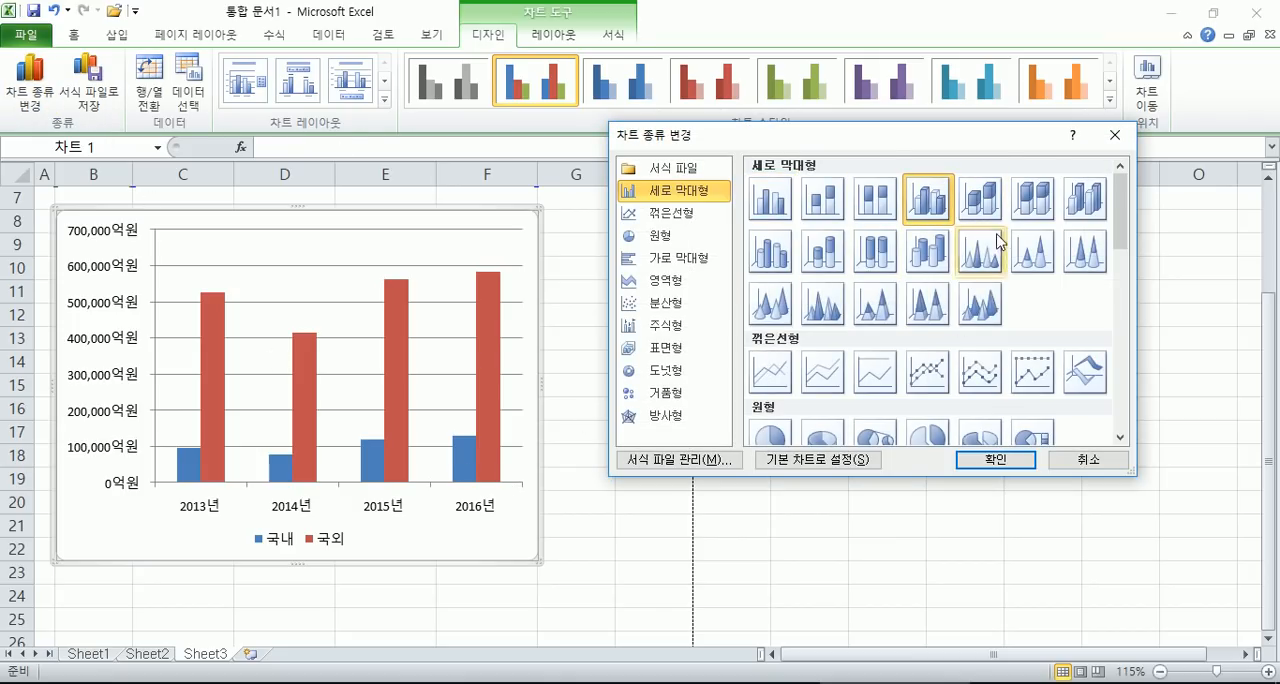
left_click(990, 462)
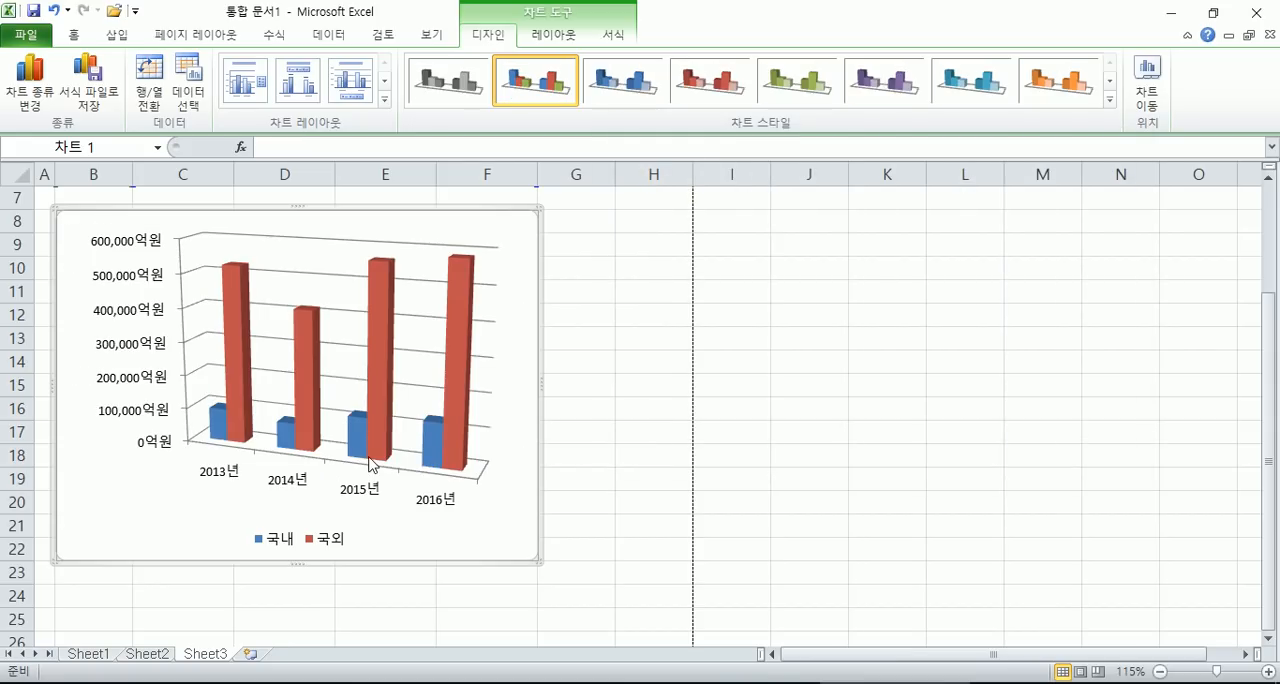
- Try the line with markers chart type, and switch back to the flat clustered column type
left_click(30, 85)
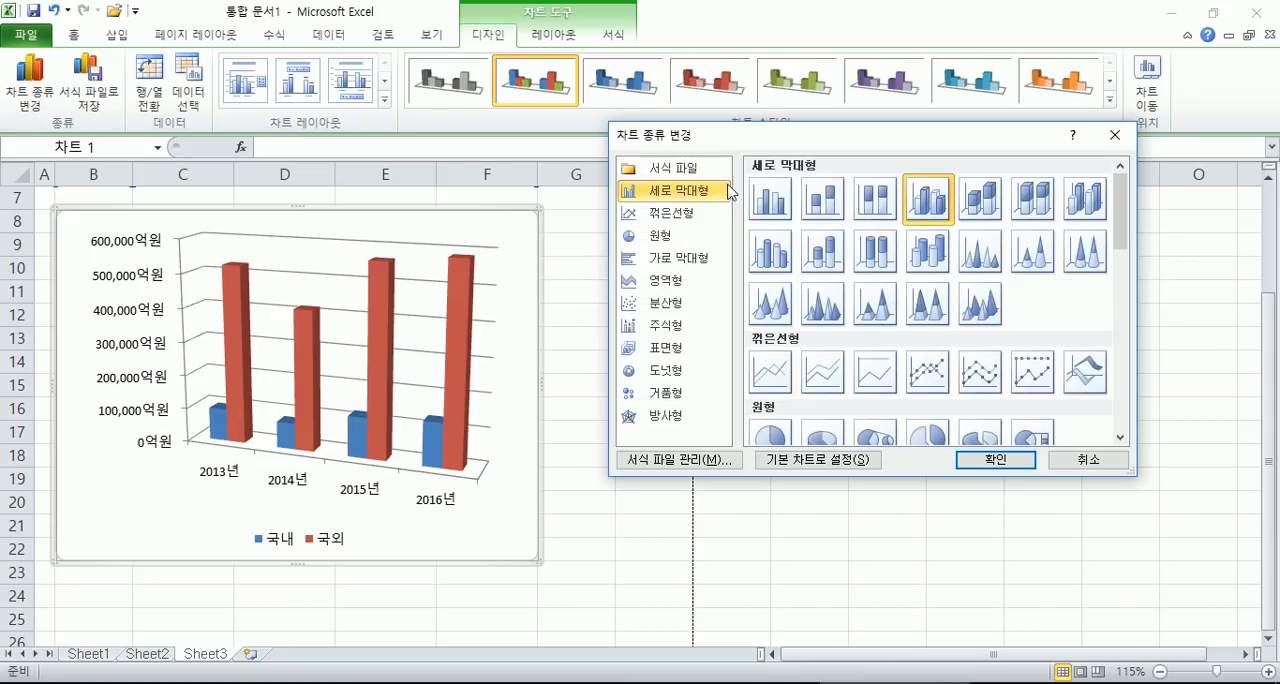
left_click(676, 222)
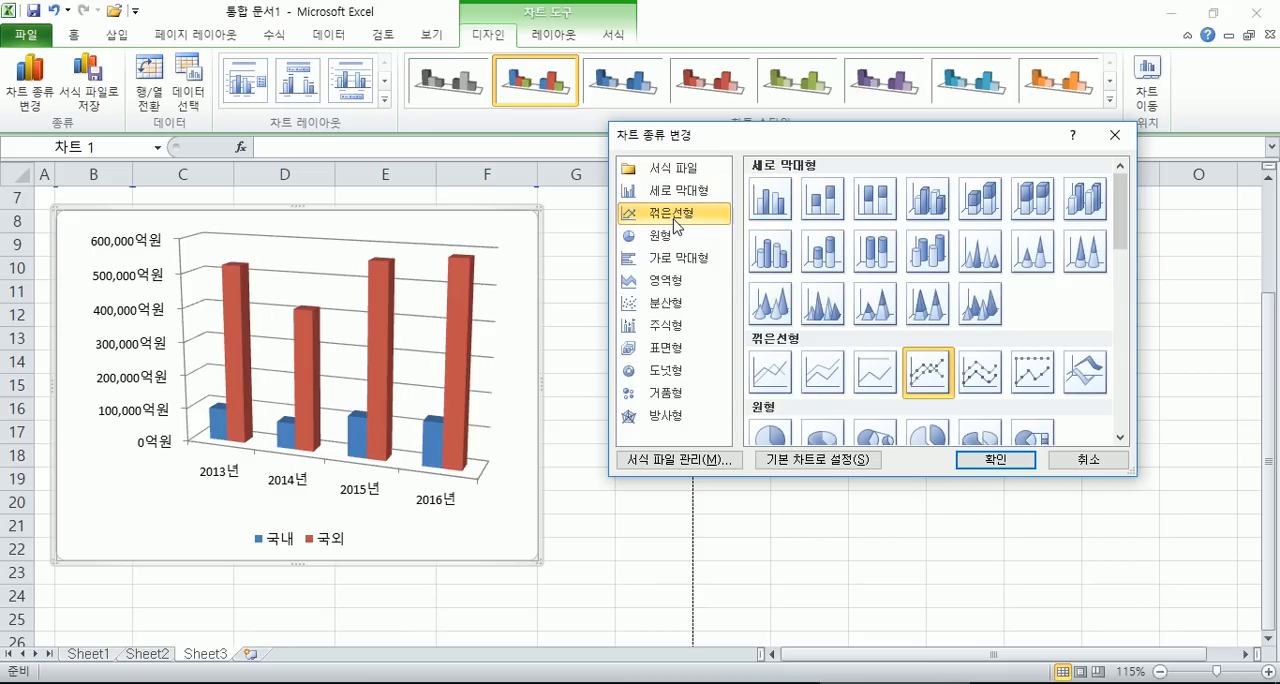
left_click(1018, 461)
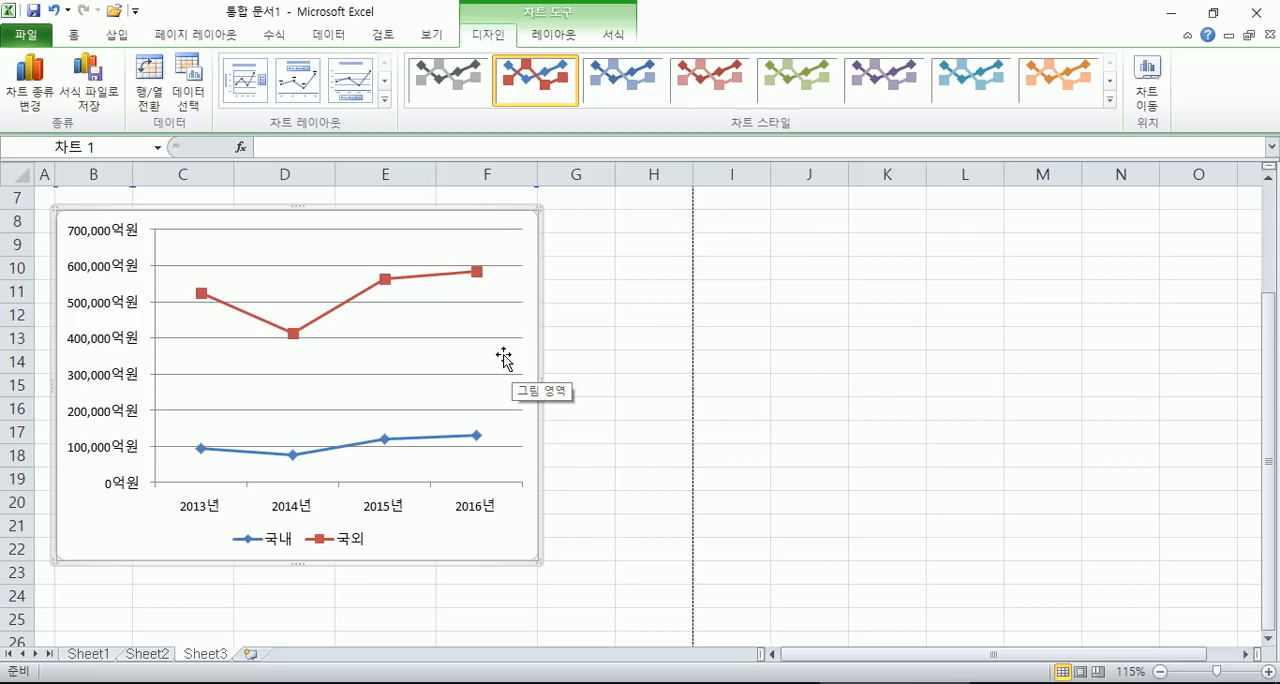
left_click(30, 80)
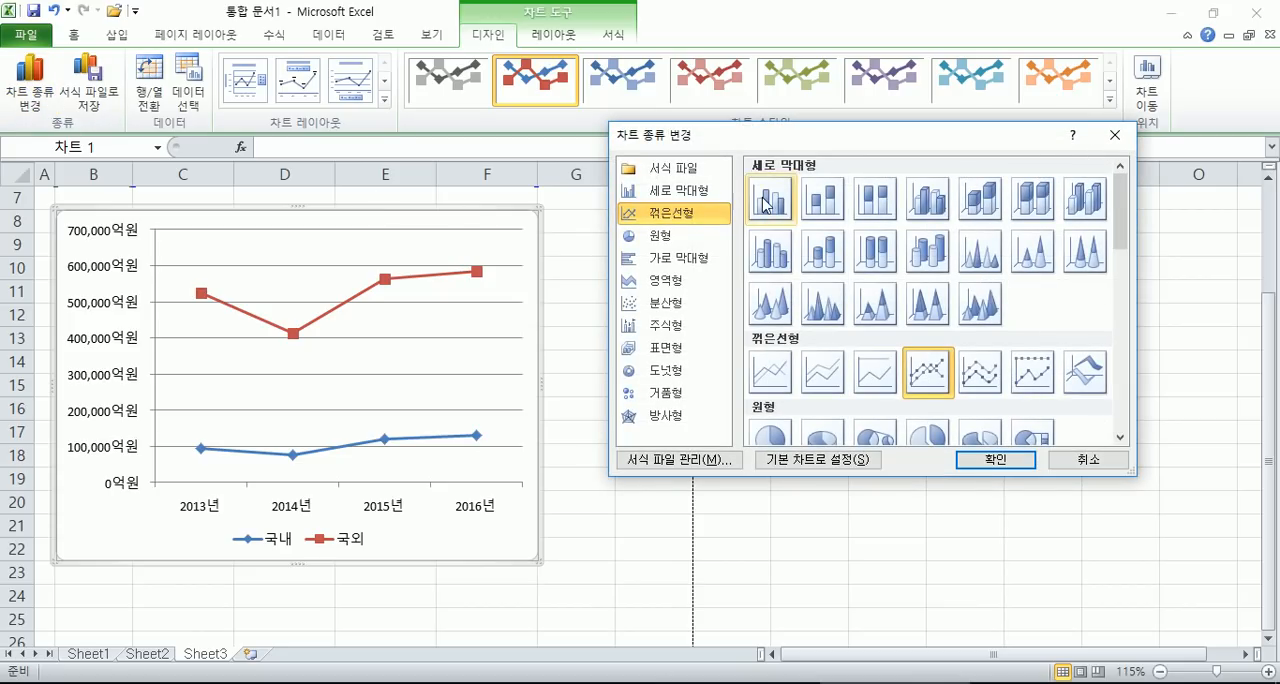
left_click(680, 191)
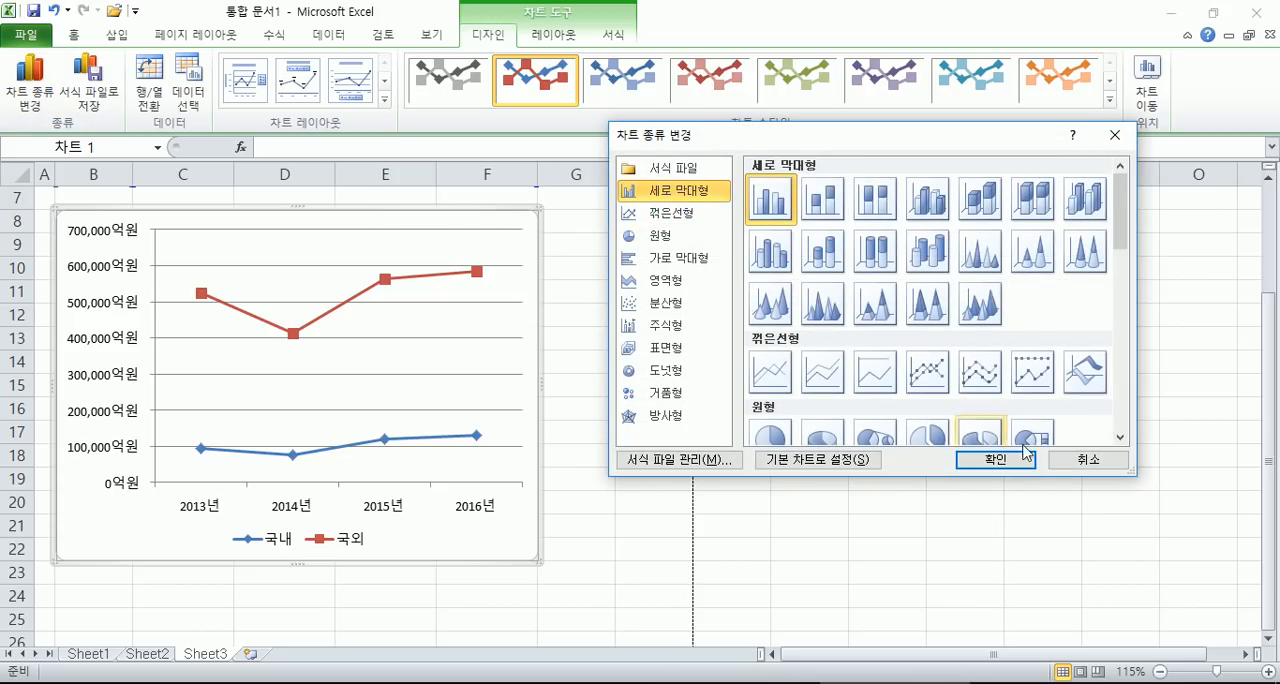
left_click(1000, 465)
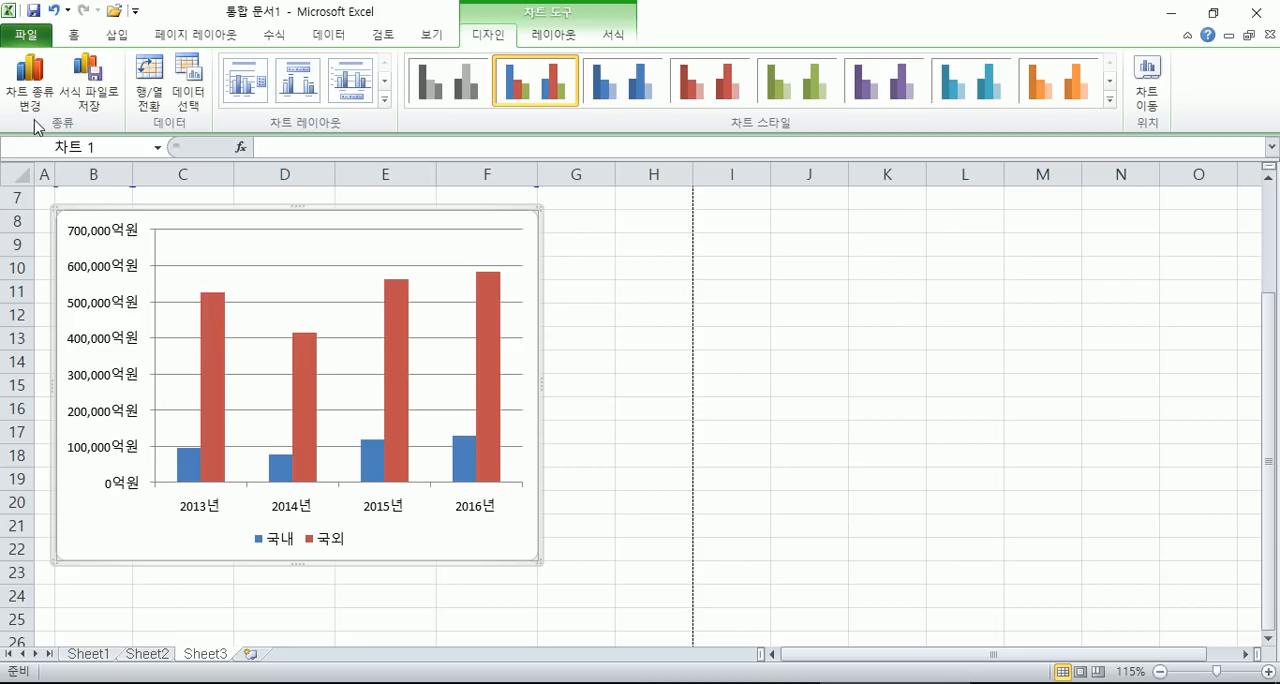
- Change the chart type to line with markers again, and try the horizontal clustered bar type
left_click(30, 85)
left_click(688, 214)
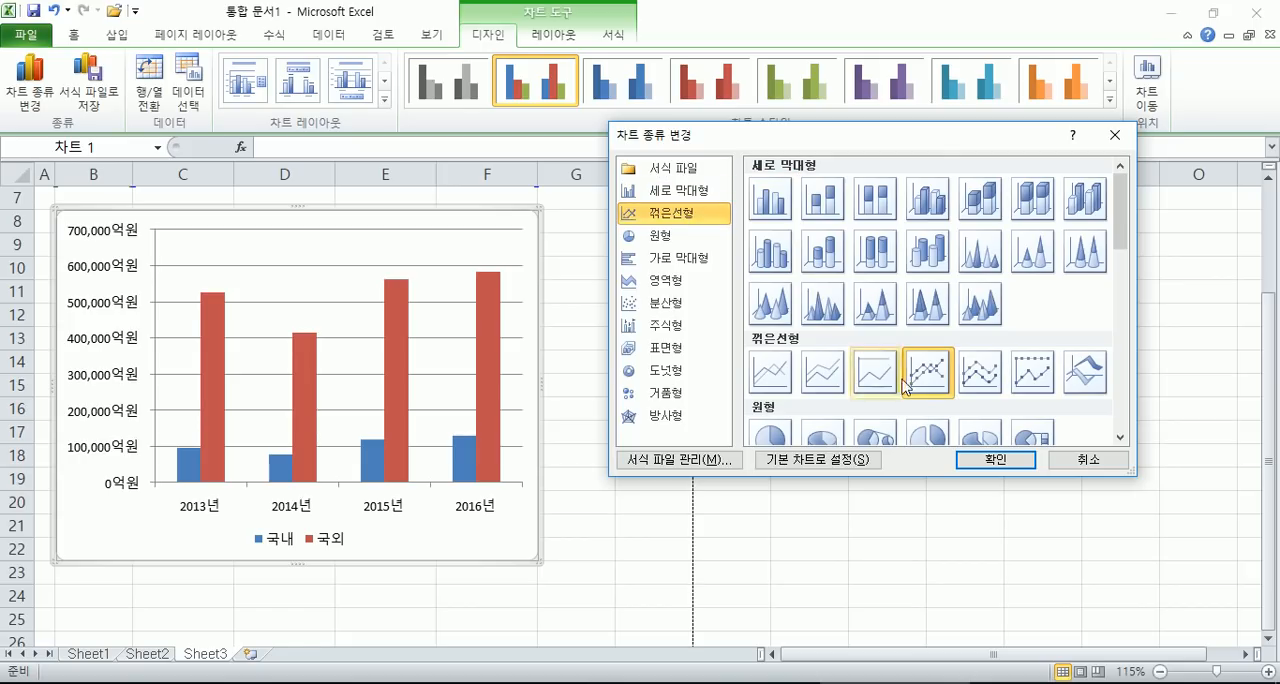
left_click(994, 459)
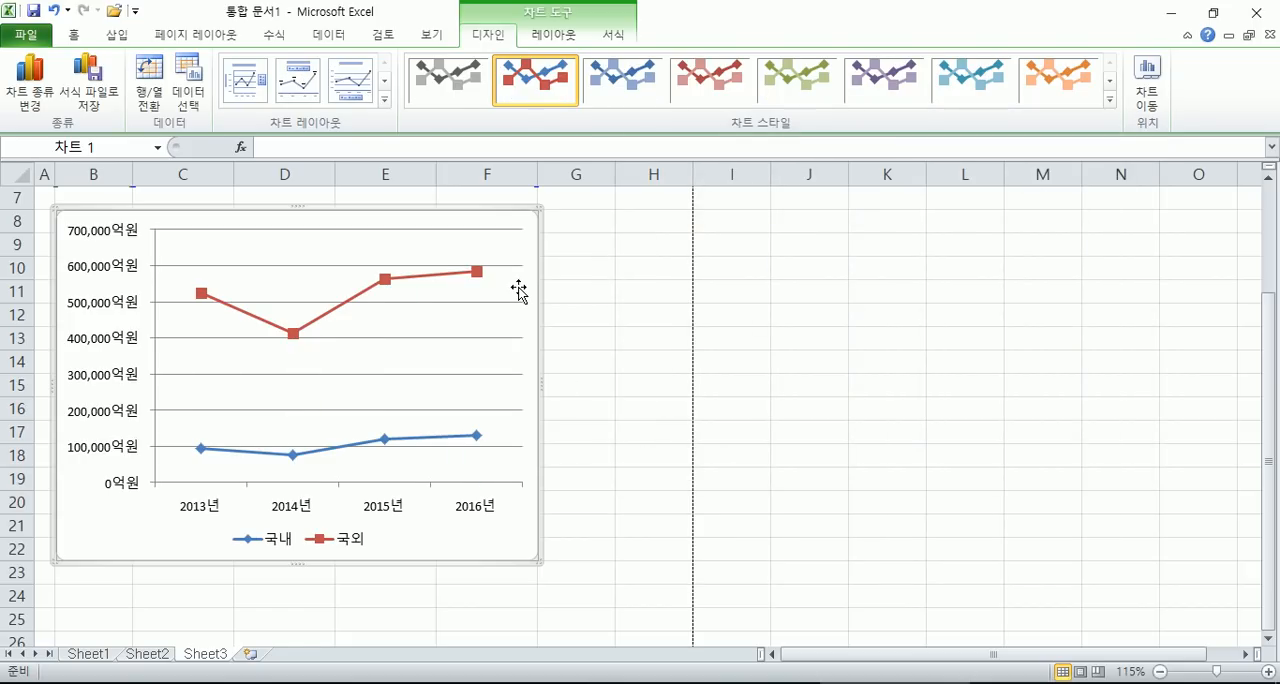
left_click(30, 85)
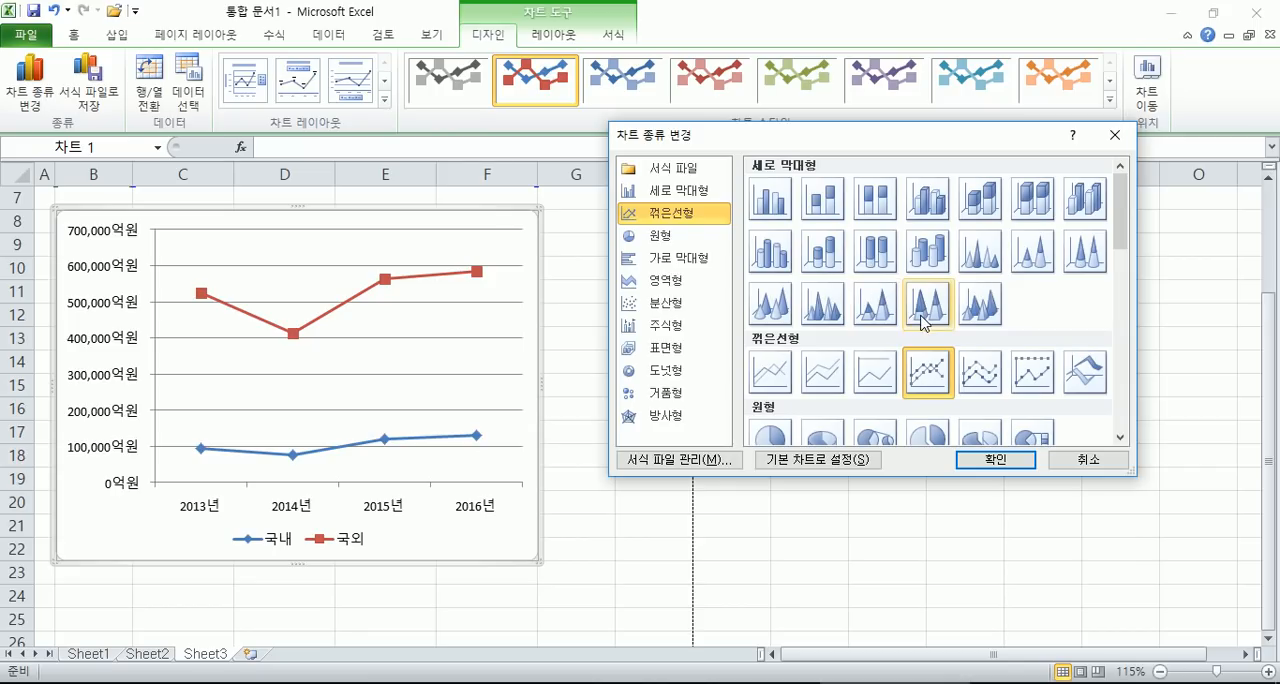
left_click(670, 262)
left_click(998, 459)
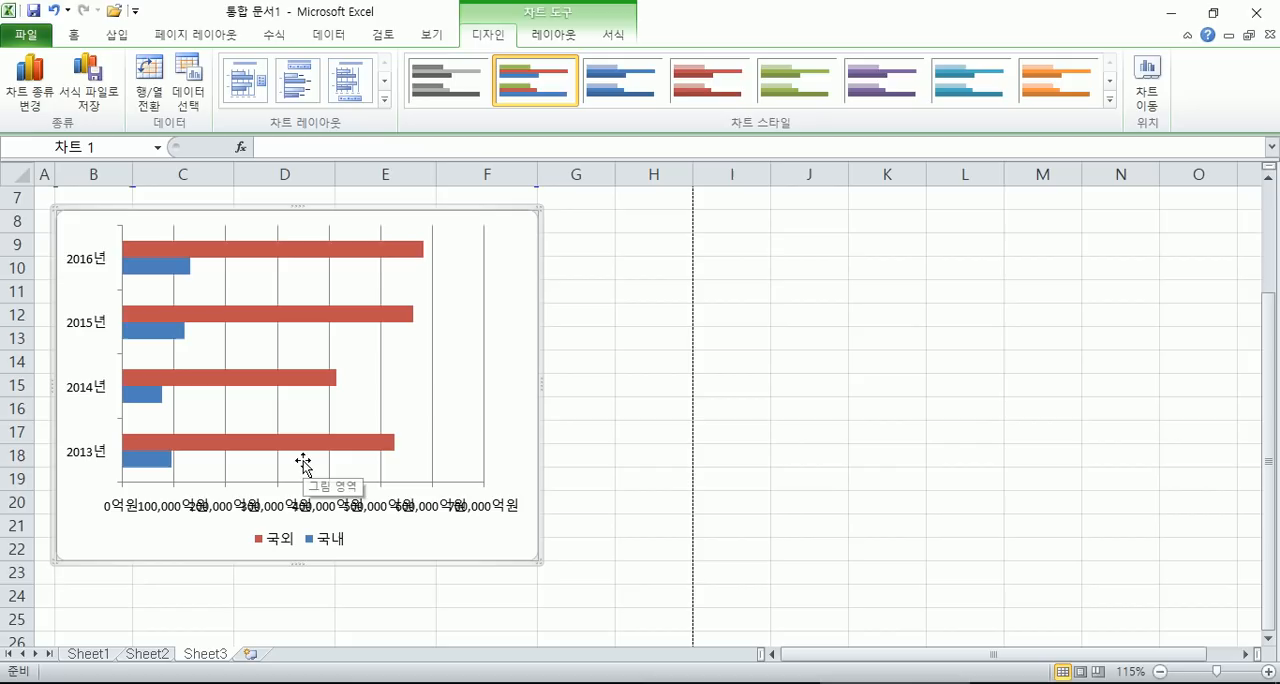
- Change the chart type back to clustered column
left_click(30, 92)
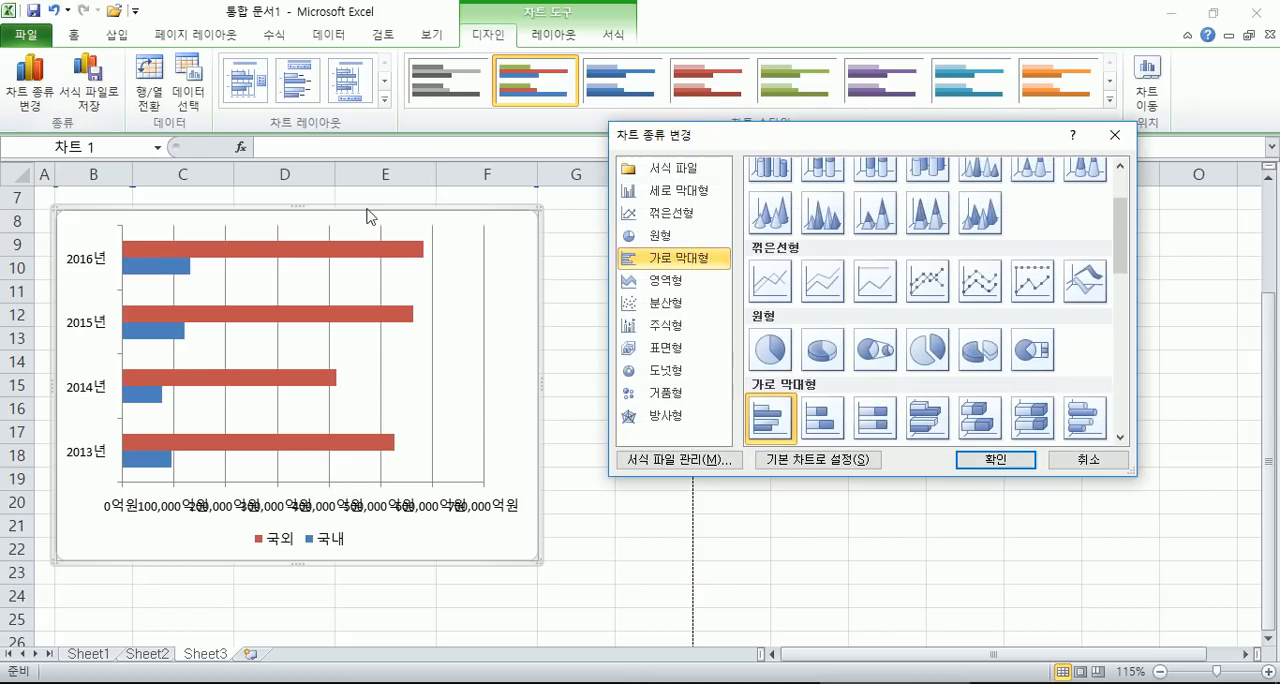
left_click(672, 190)
left_click(995, 459)
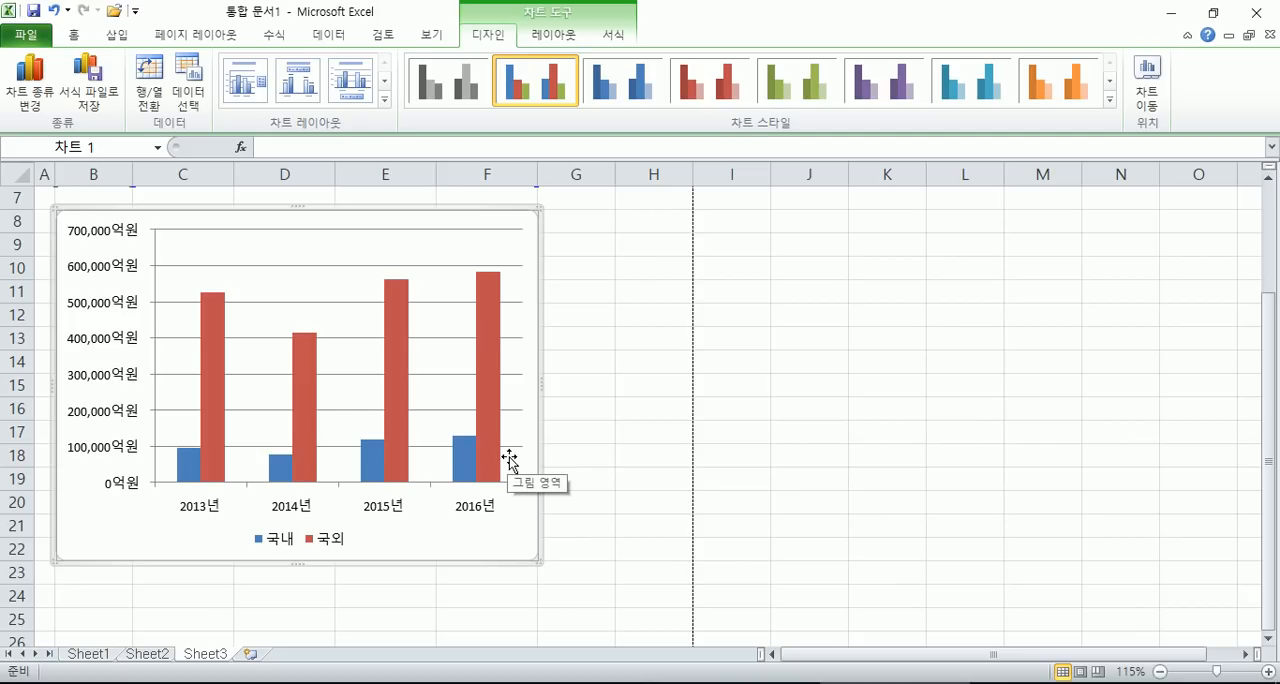
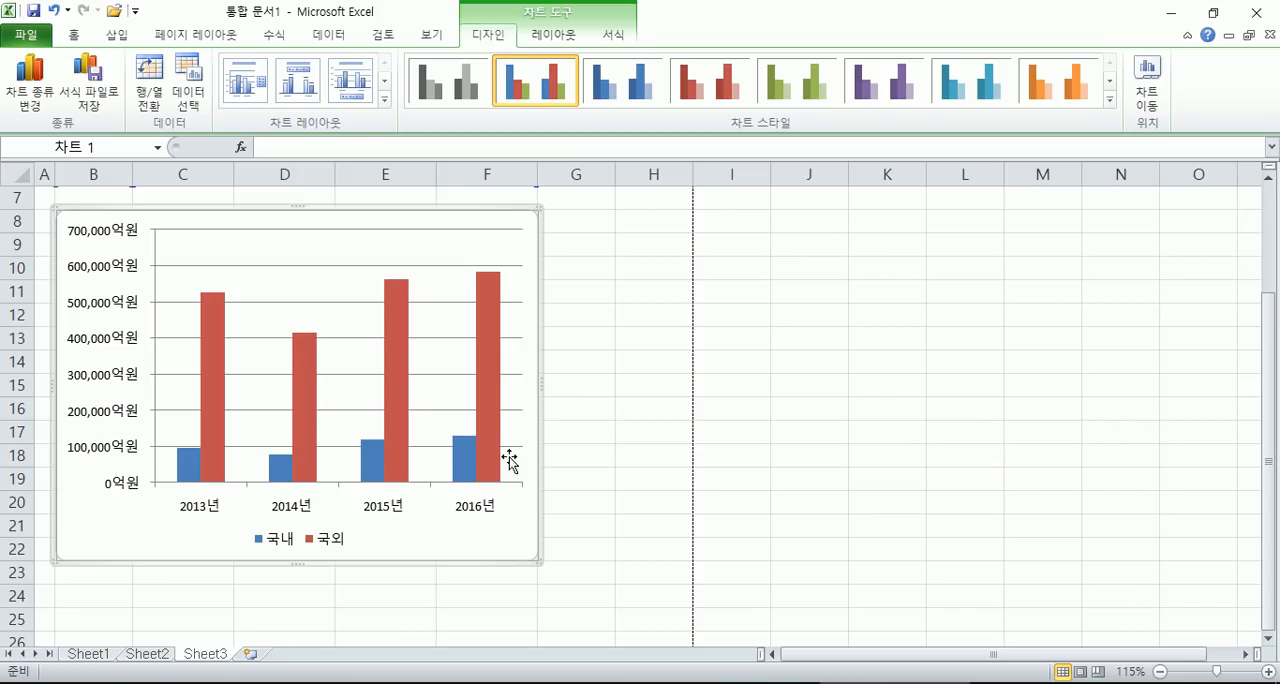
- Plot the 국외 data series on the secondary axis, comparing it with the primary axis setting
key("Escape")
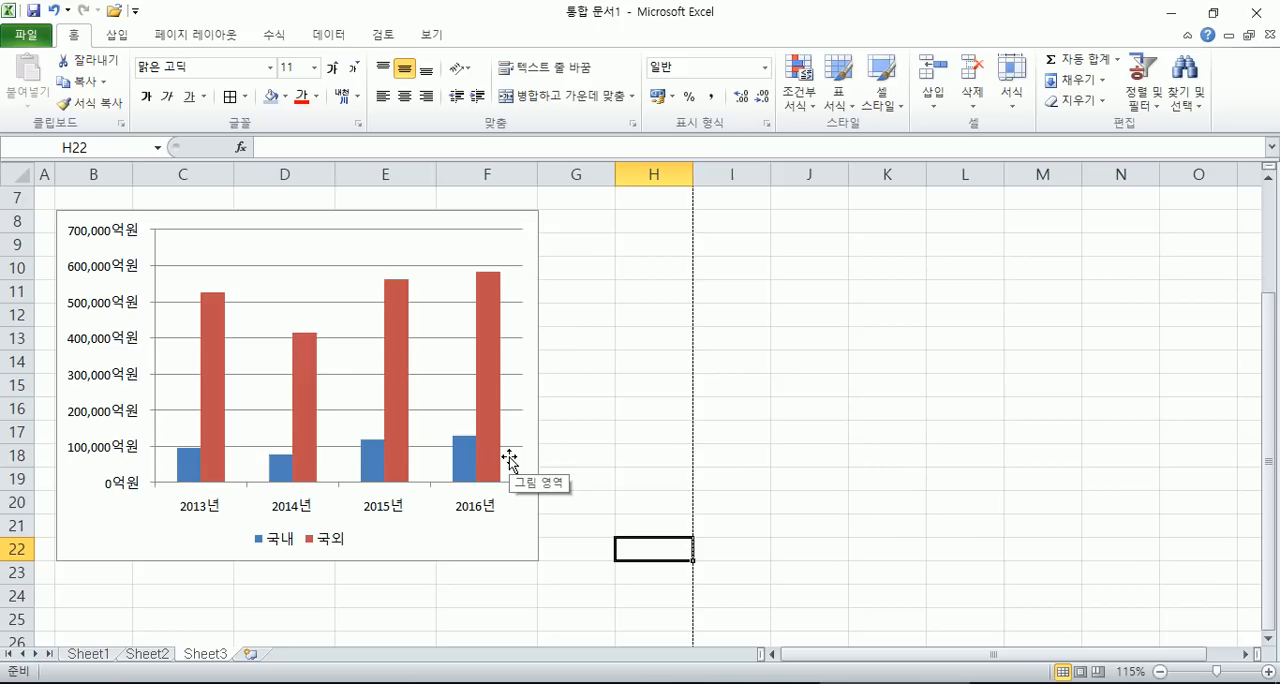
left_click(505, 540)
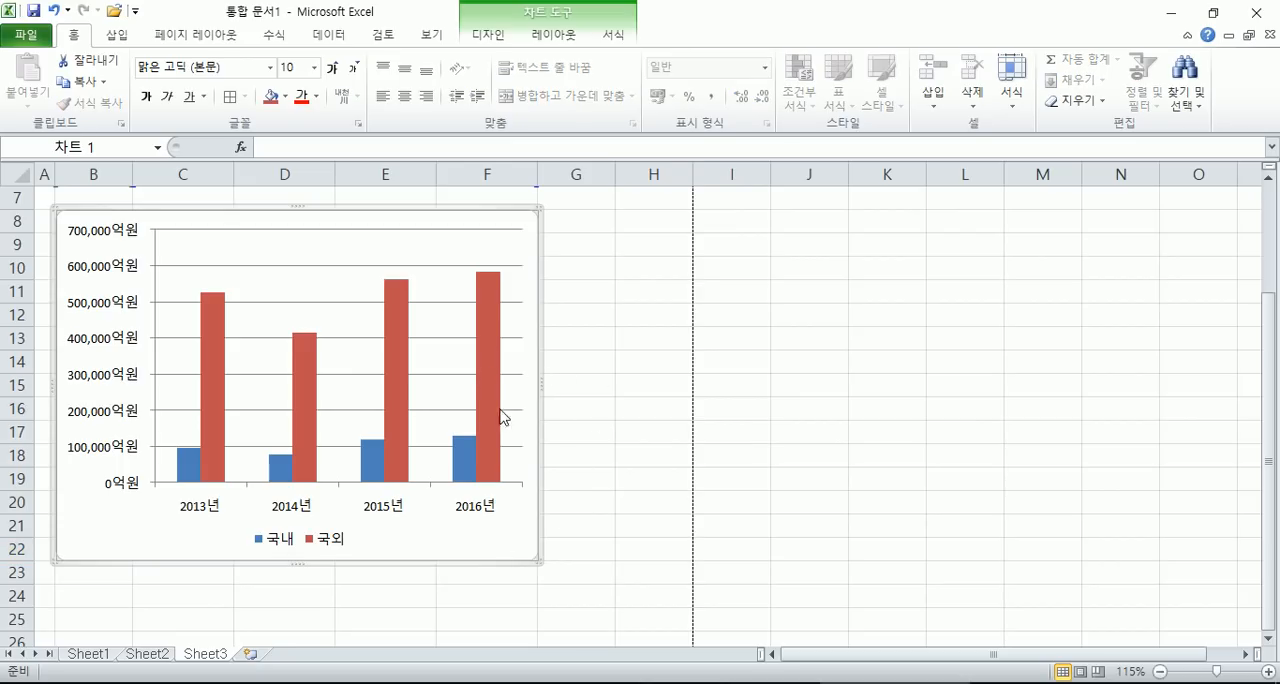
mouse_move(500, 362)
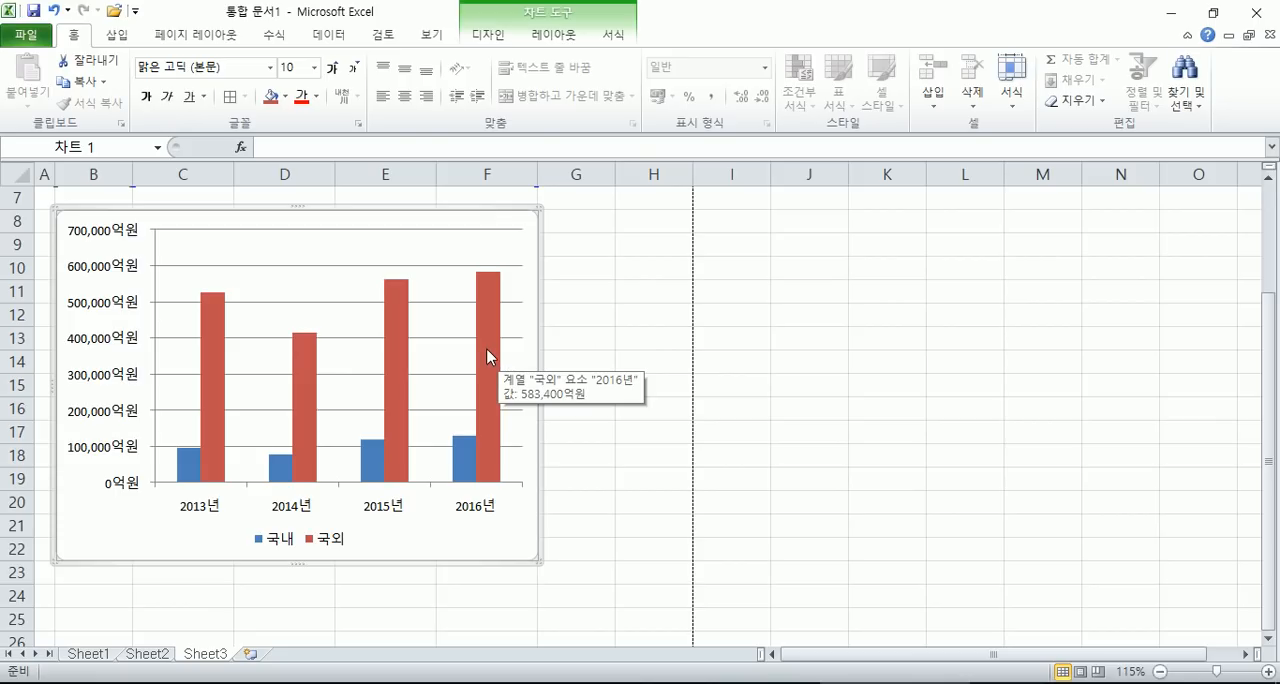
double_click(487, 349)
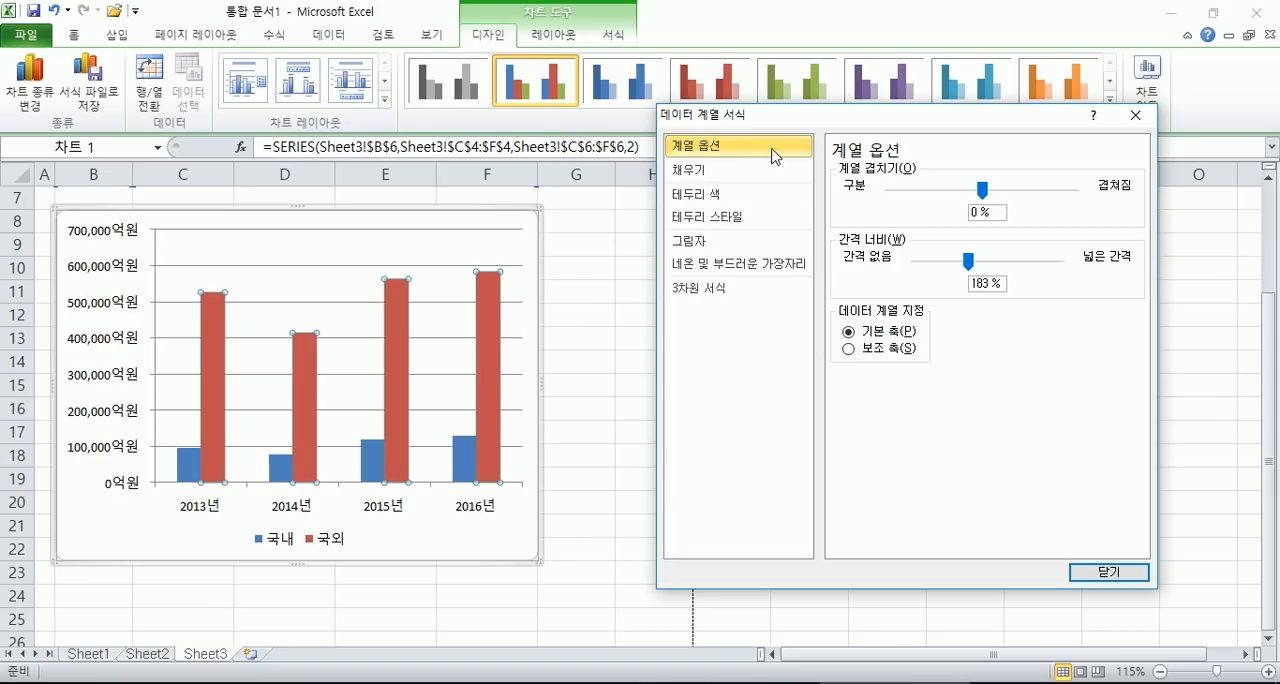
left_click_drag(798, 132, 775, 118)
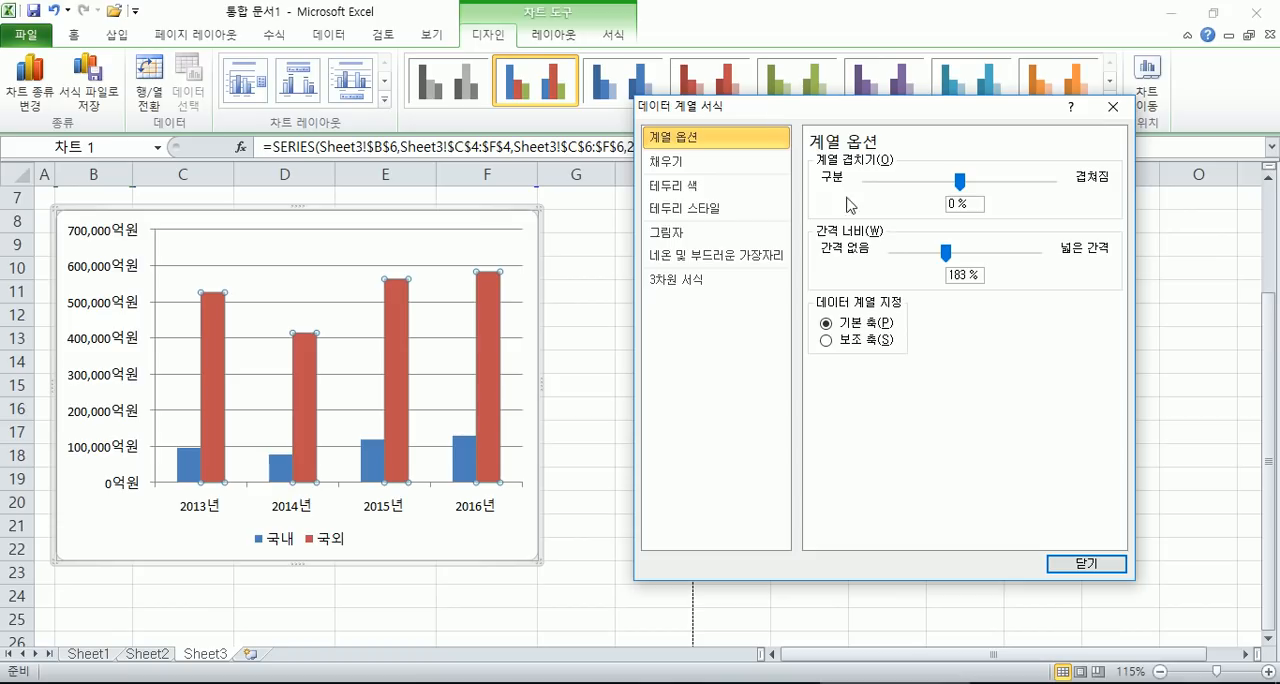
left_click(825, 341)
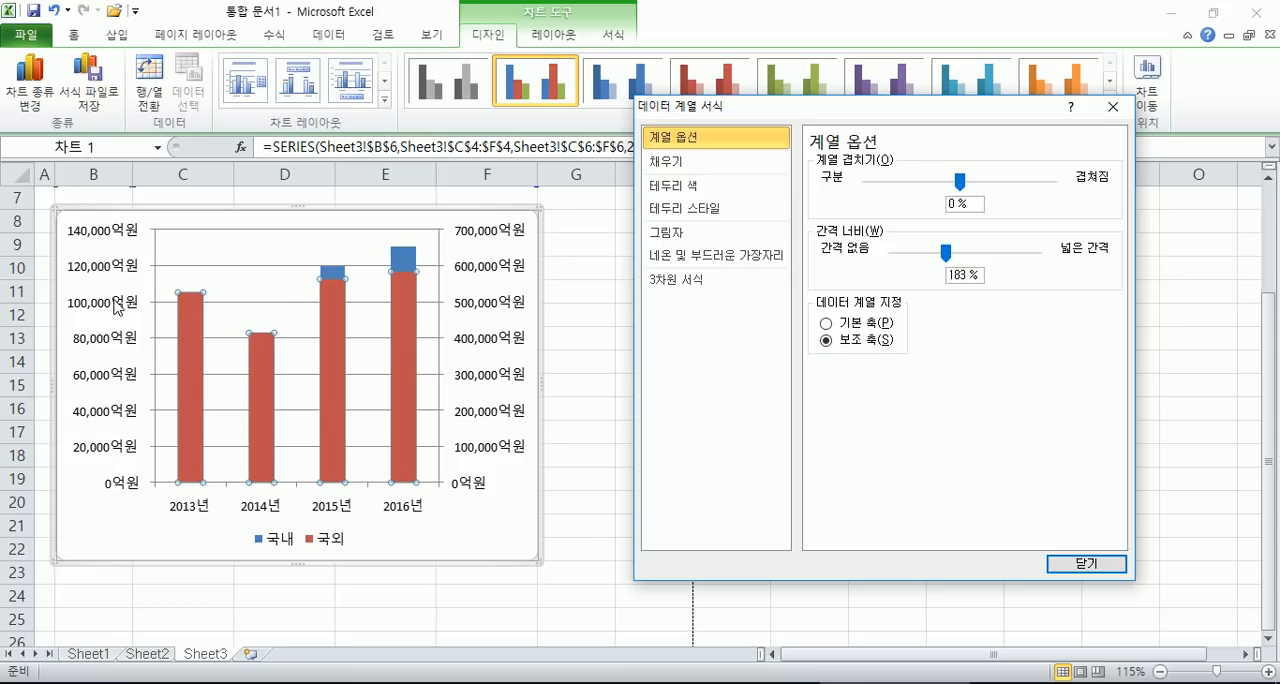
left_click(826, 323)
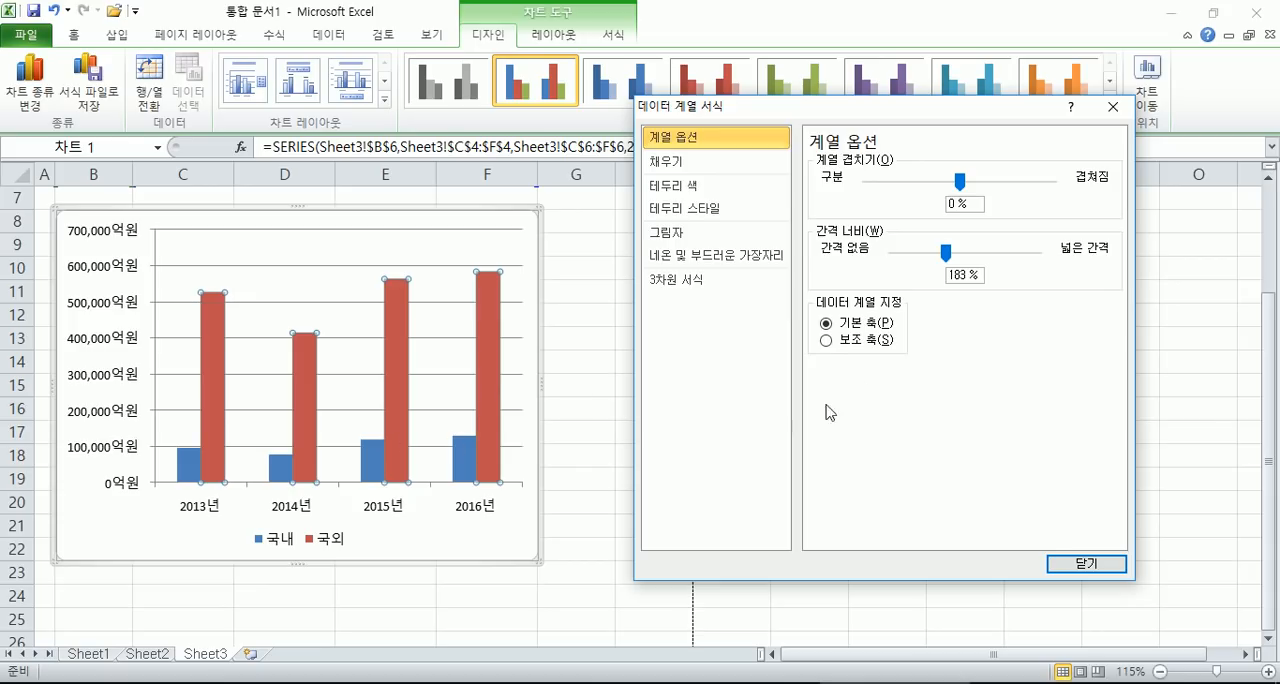
left_click(826, 341)
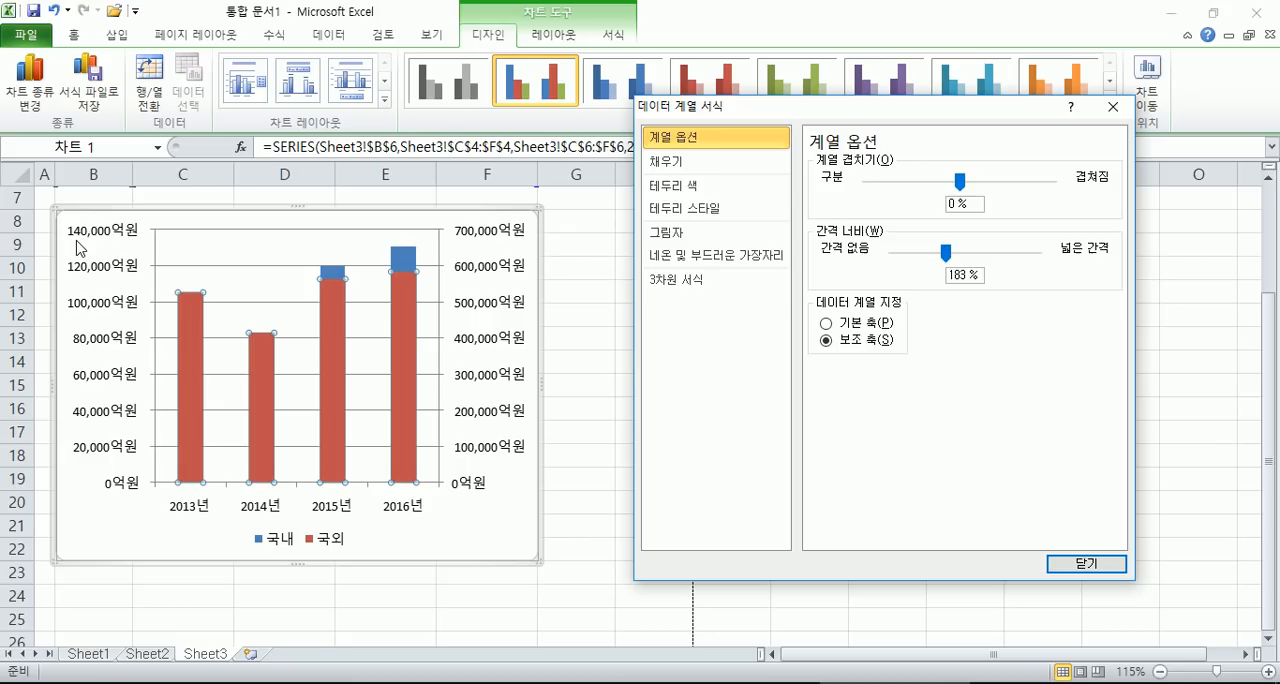
- Change the chart type of the 국외 series to line with markers
left_click(29, 84)
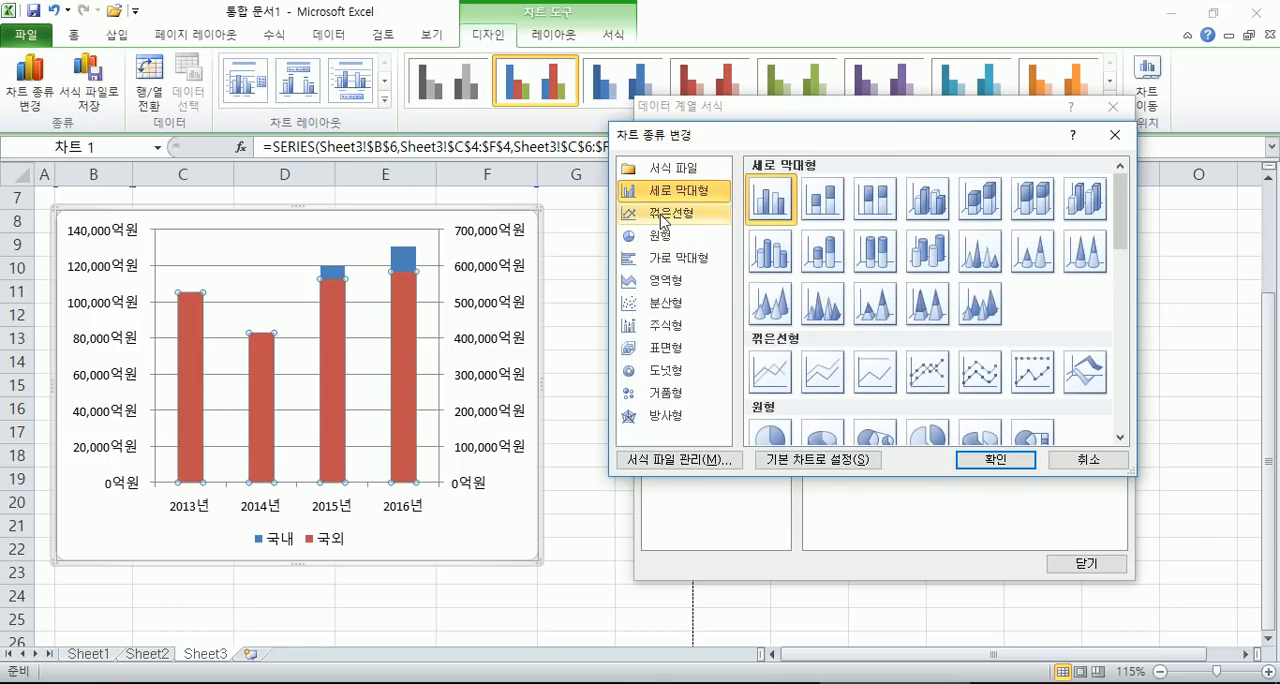
left_click(662, 214)
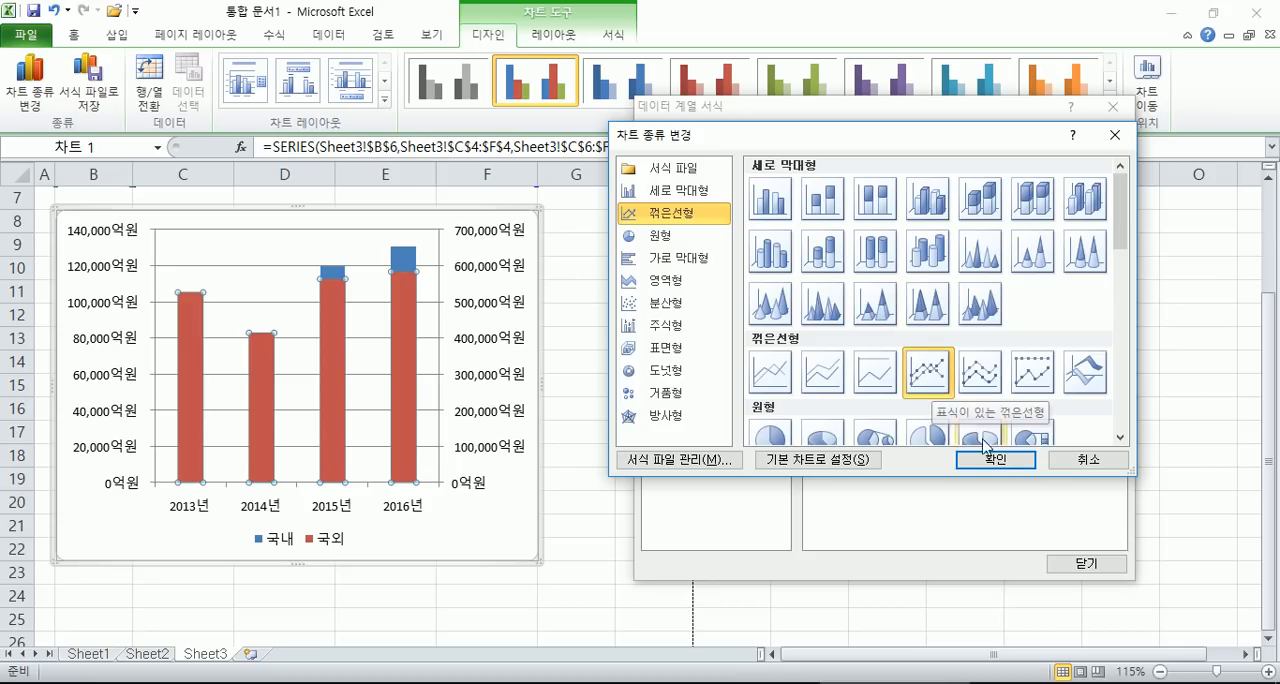
left_click(1010, 463)
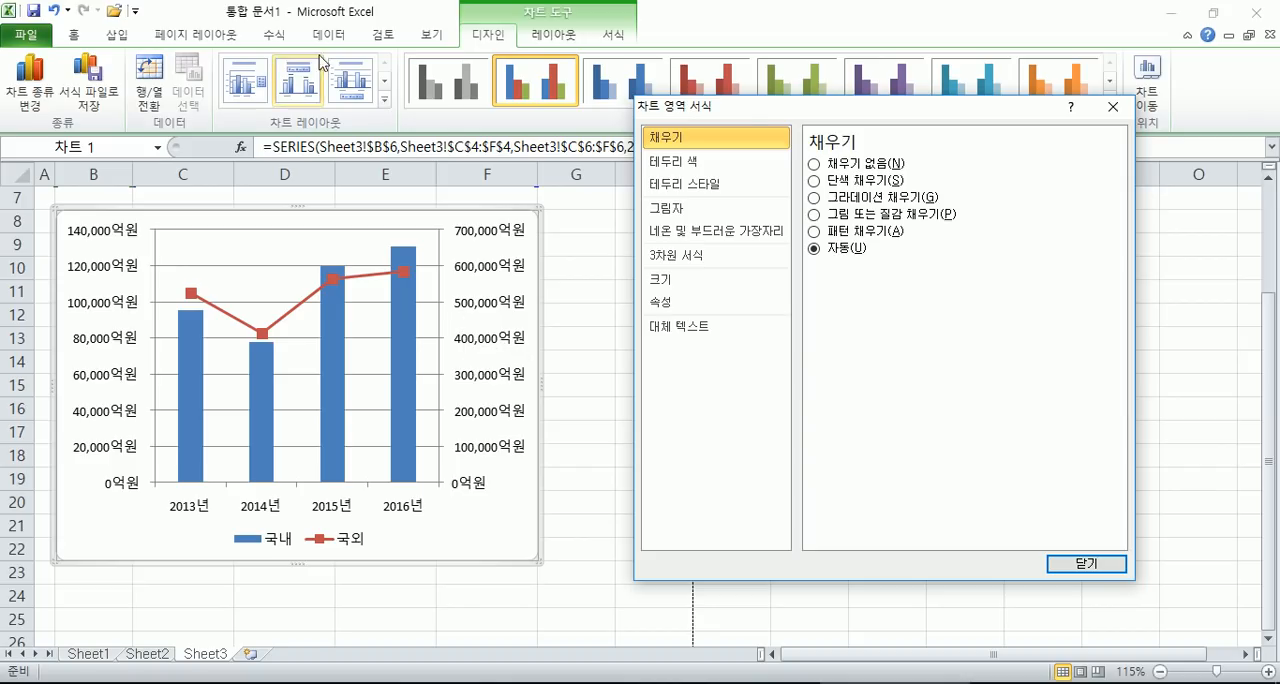
- Try the chart legend on the right side, and return it to the bottom
left_click_drag(759, 116, 779, 127)
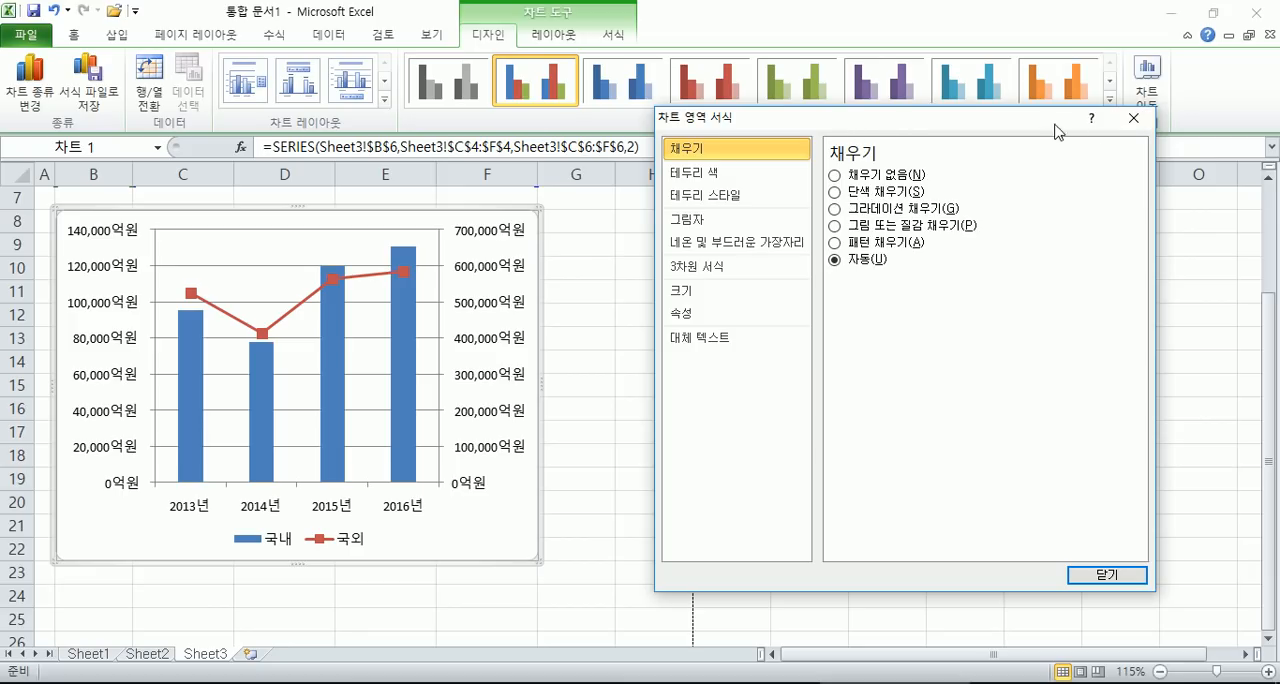
left_click_drag(772, 120, 835, 147)
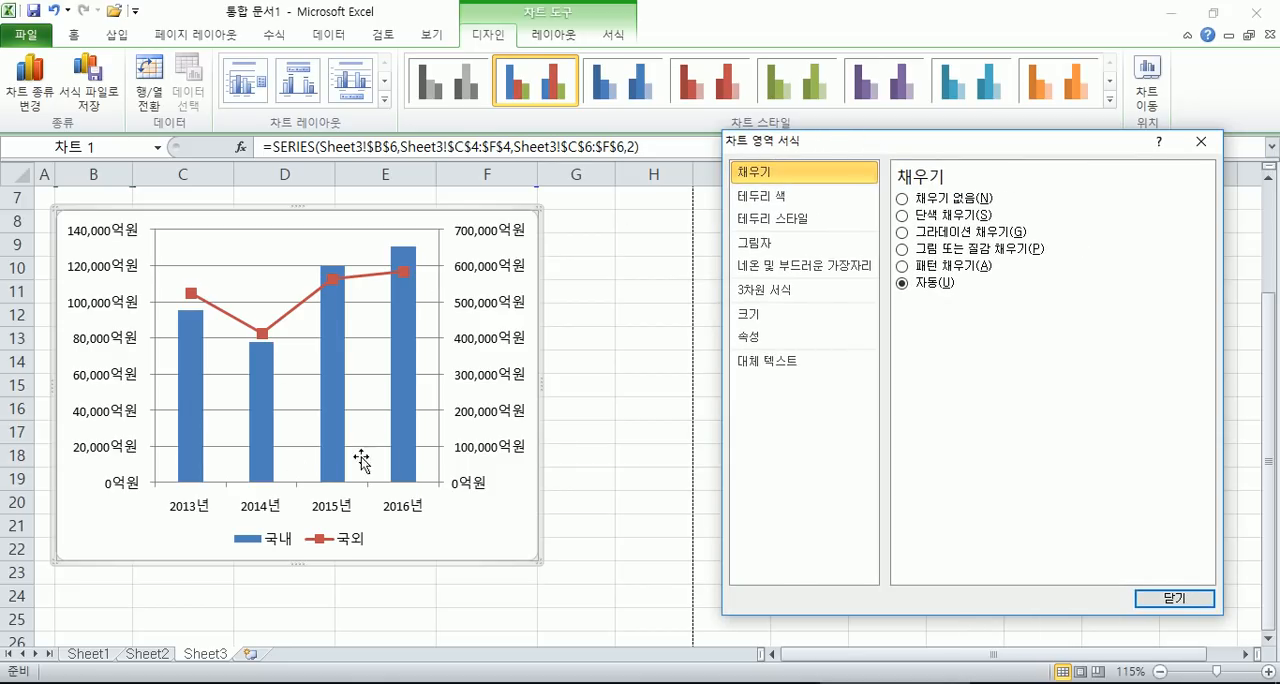
left_click(347, 541)
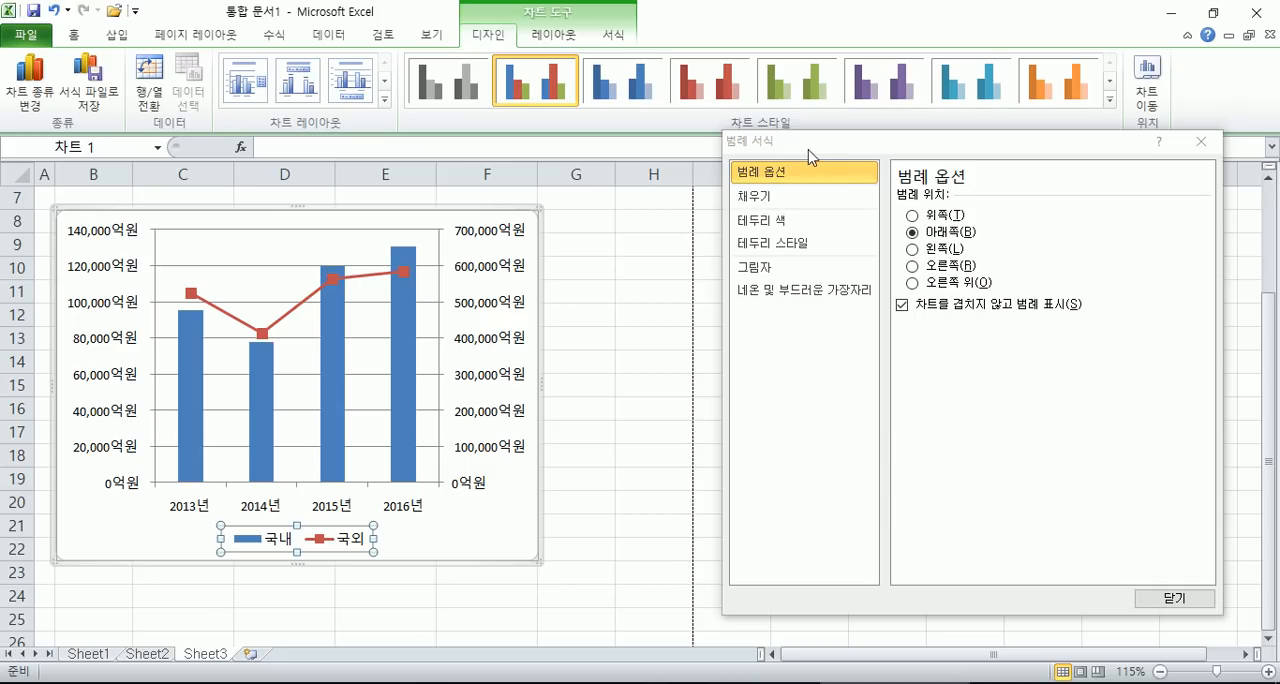
left_click(934, 266)
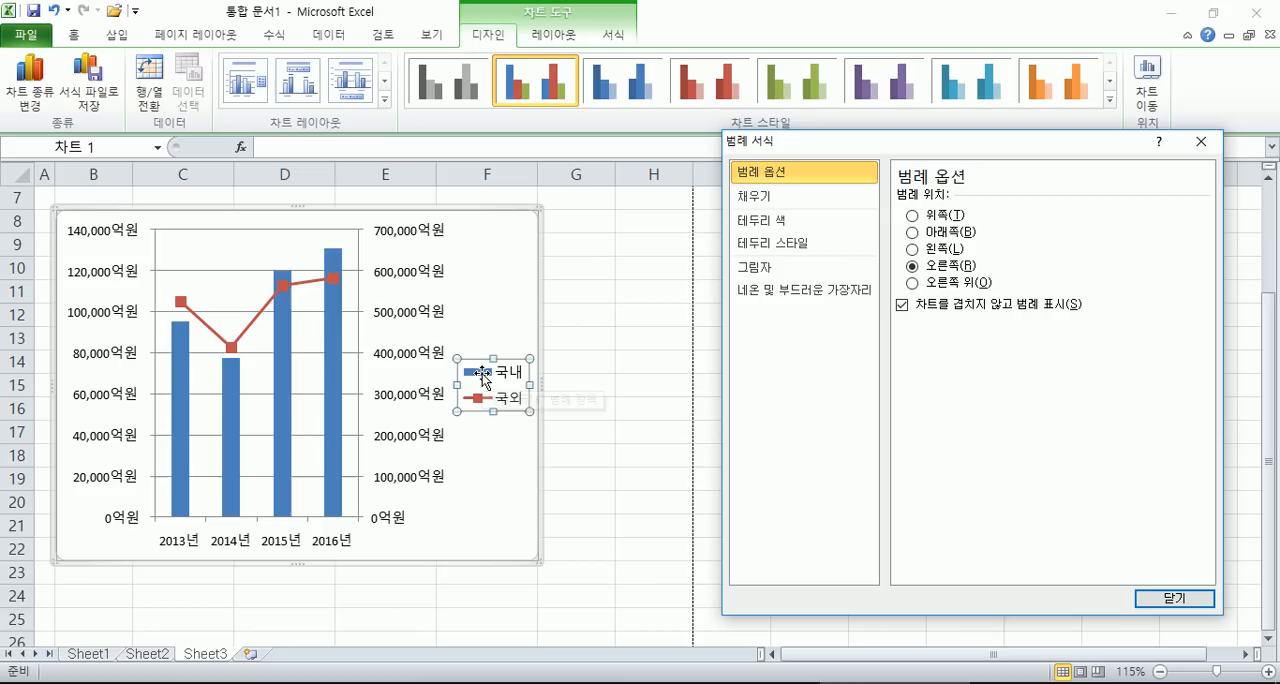
left_click(912, 232)
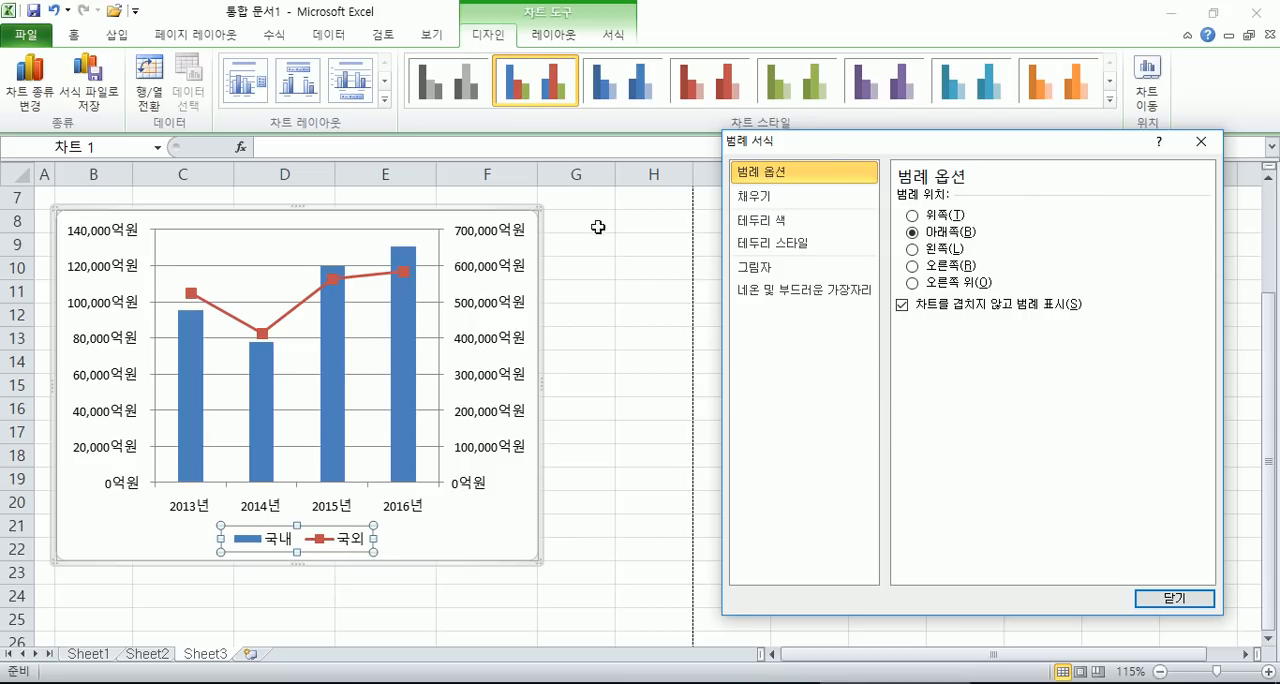
left_click_drag(824, 148, 808, 173)
left_click(1185, 167)
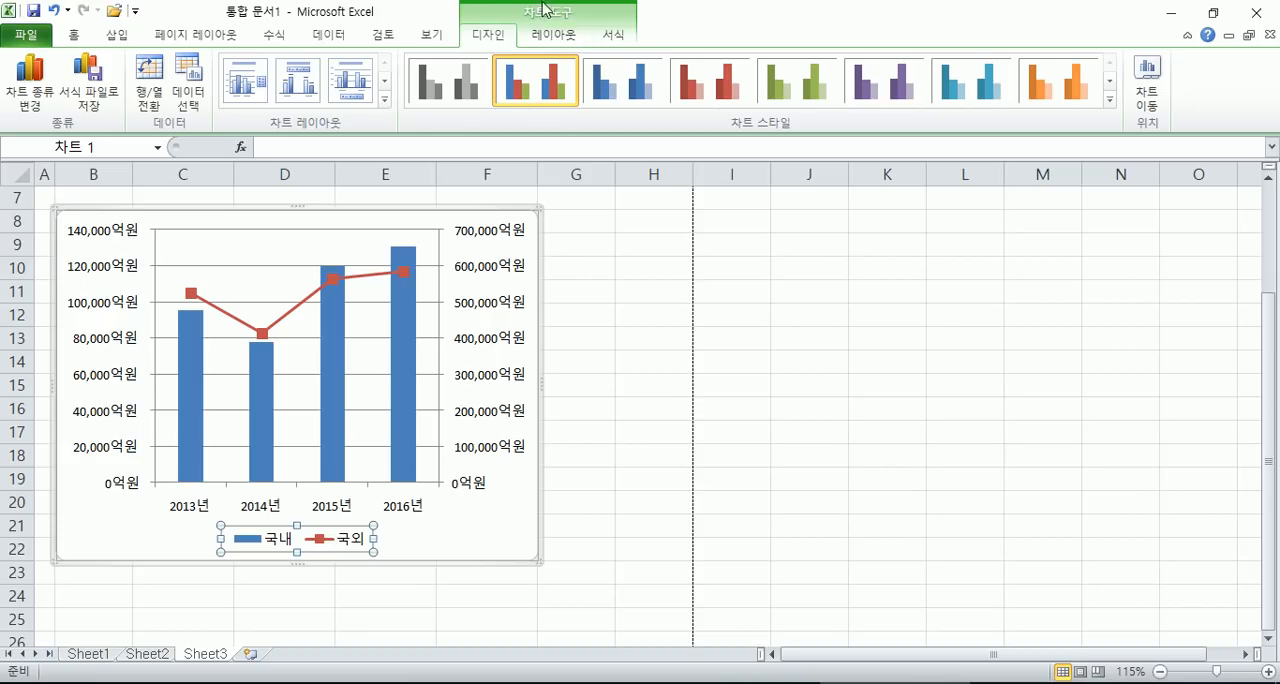
- Add a title above the chart and a data table without legend keys below it
left_click(546, 40)
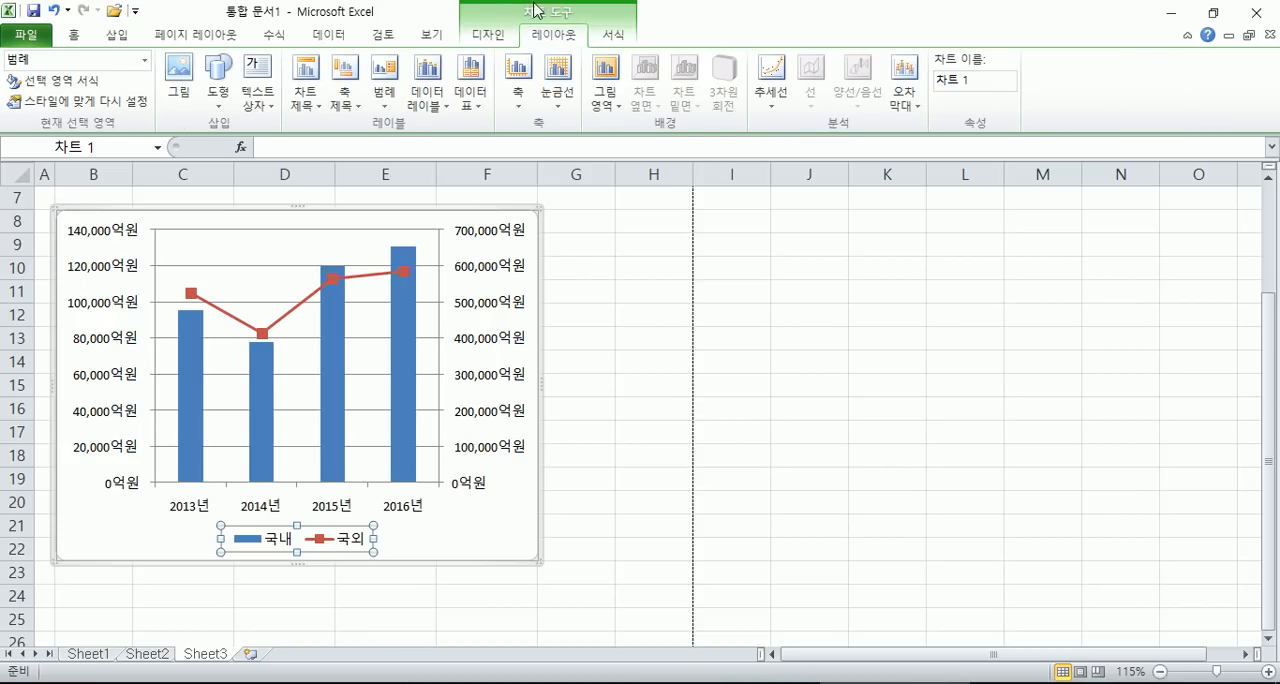
left_click(302, 114)
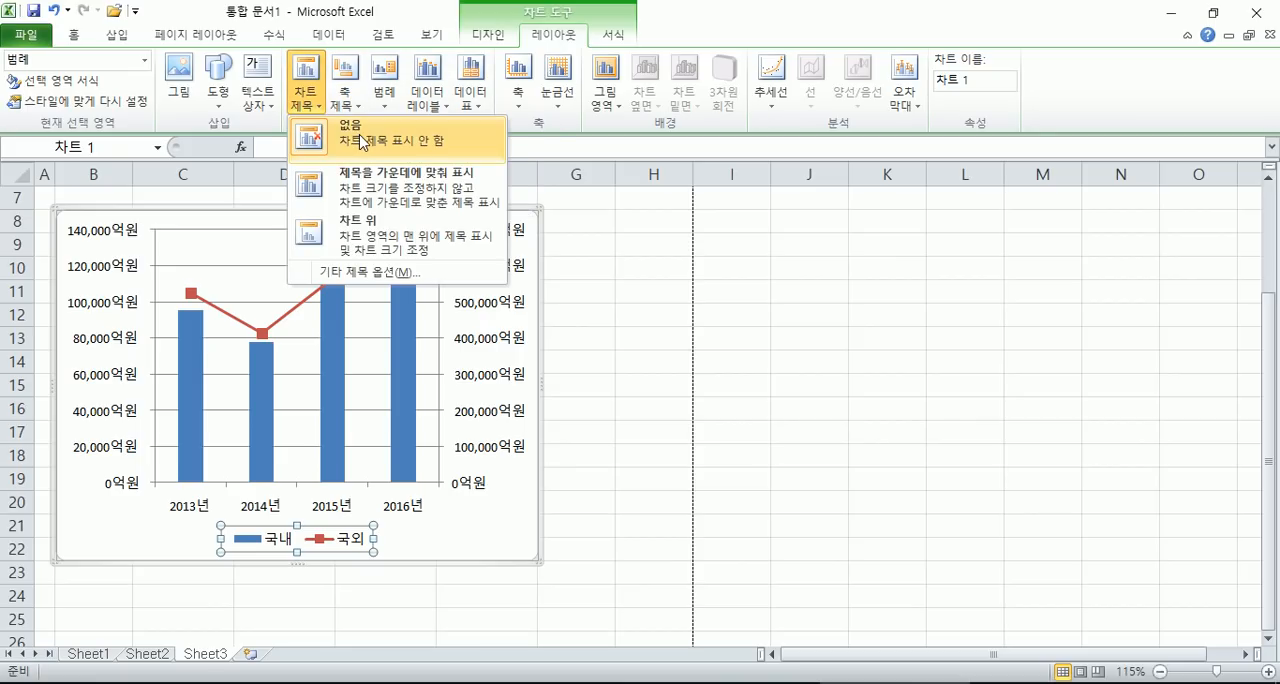
left_click(337, 249)
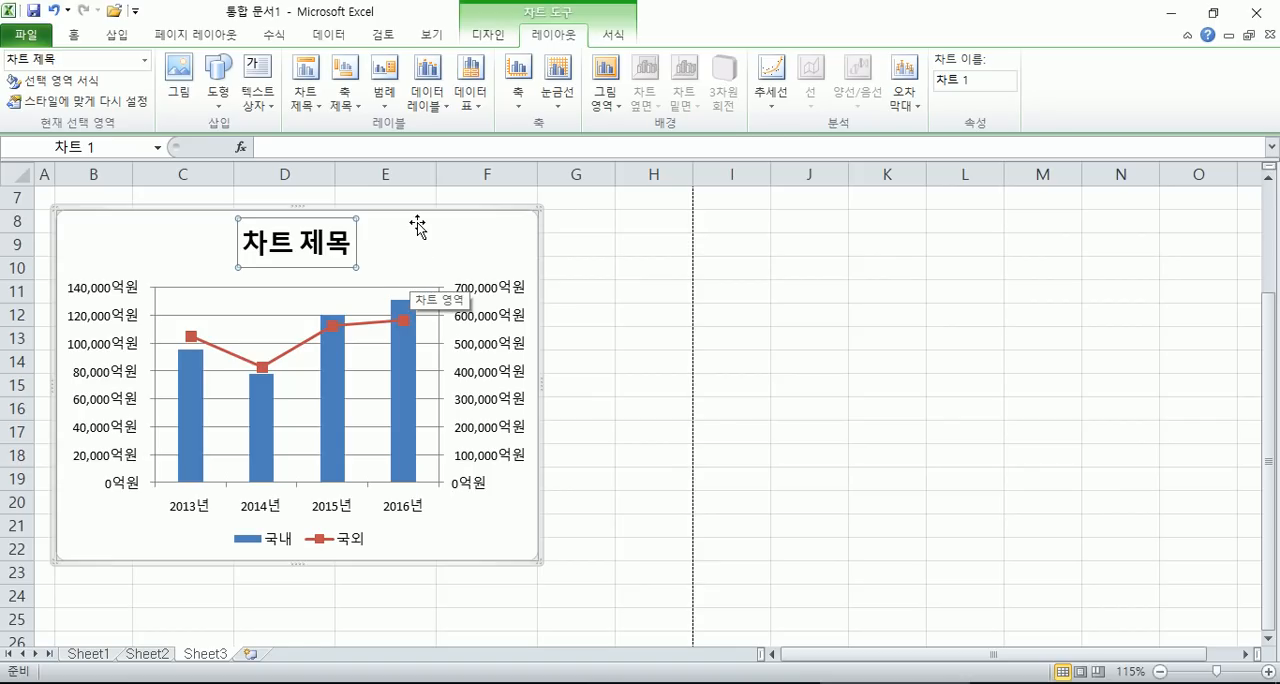
left_click(475, 110)
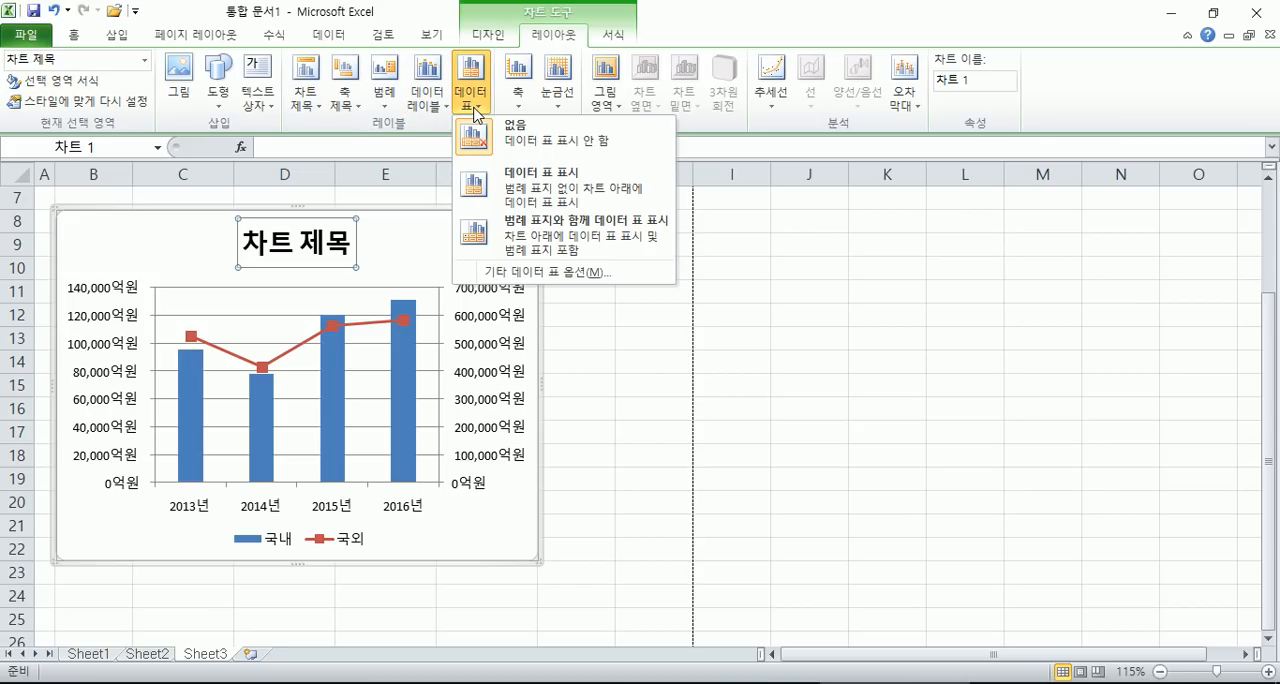
left_click(518, 213)
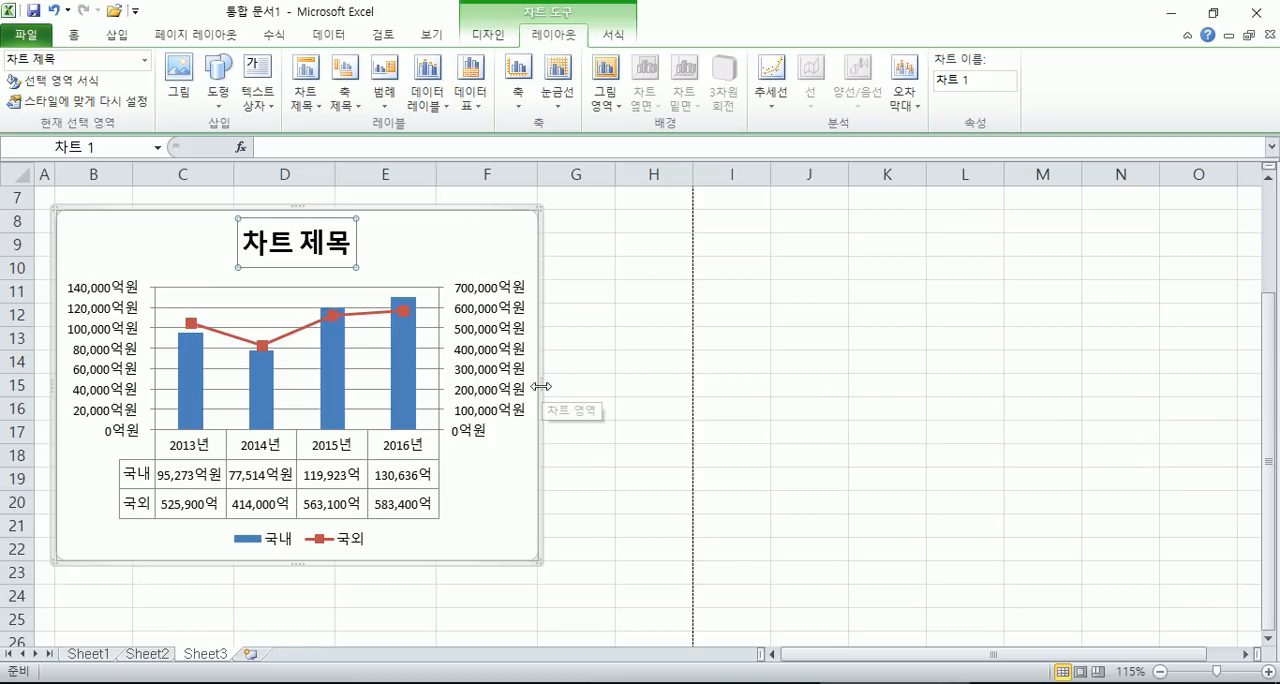
- Widen the chart to the right edge of column H, and place its legend at the top
left_click_drag(541, 384, 766, 393)
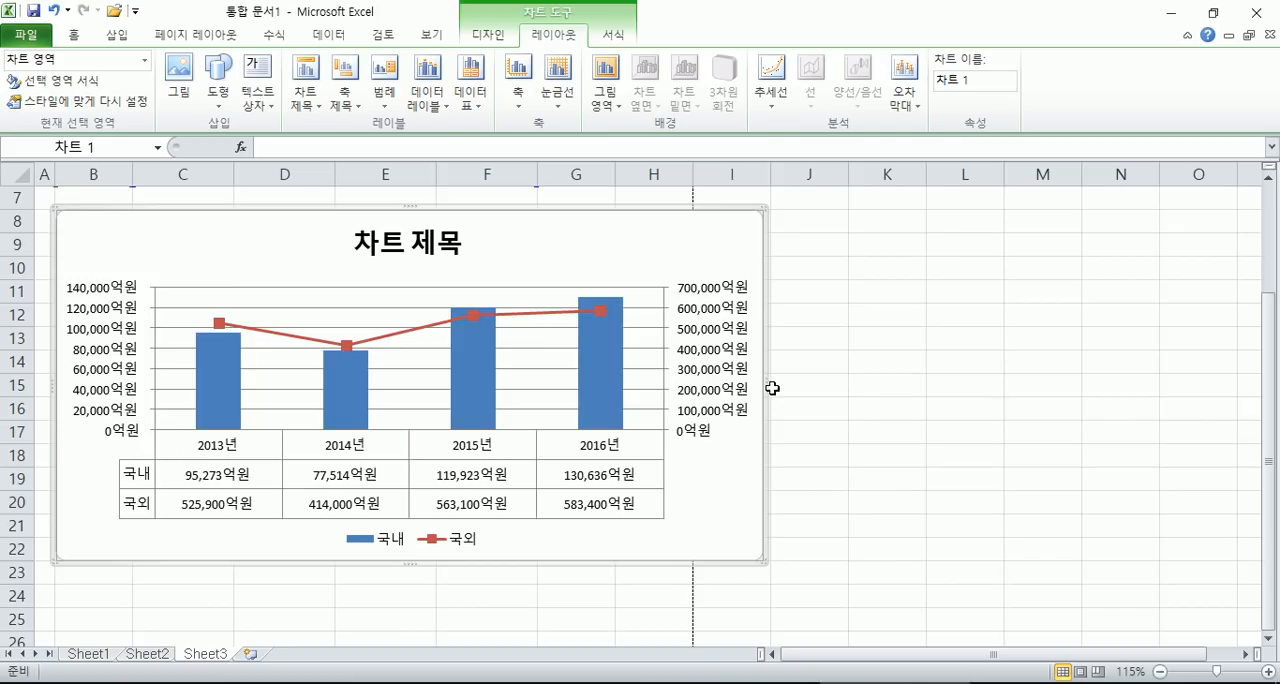
left_click_drag(762, 385, 690, 387)
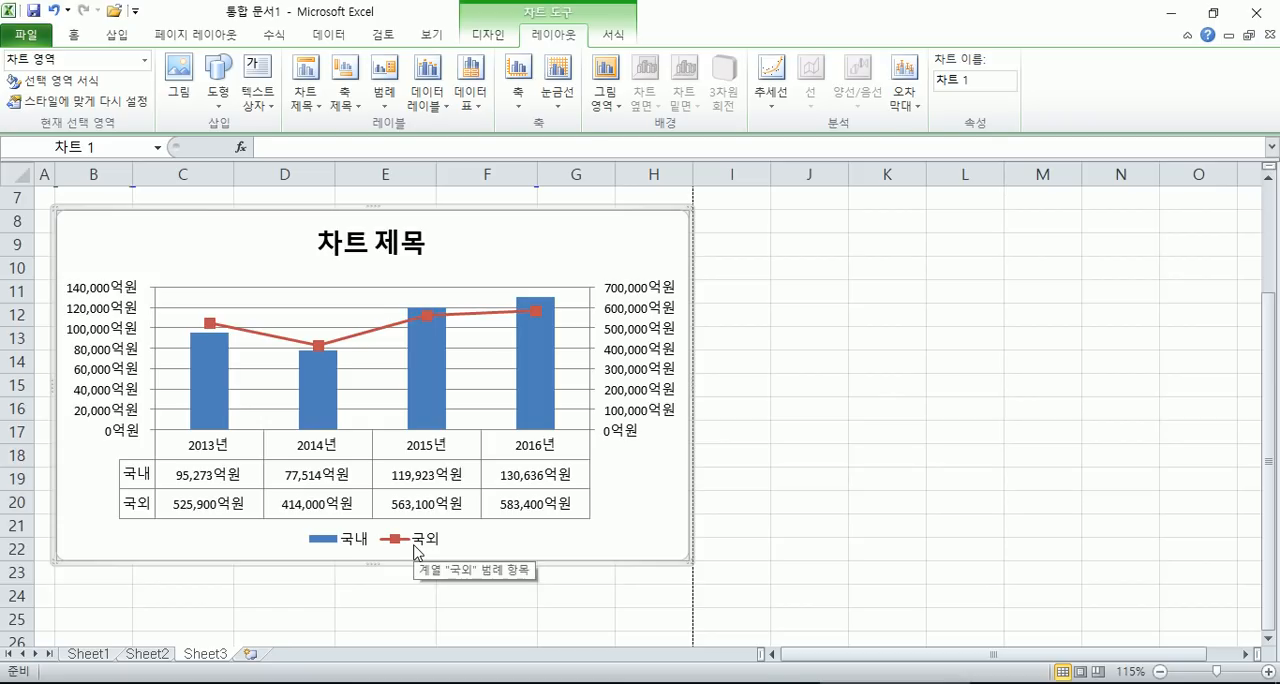
left_click(383, 100)
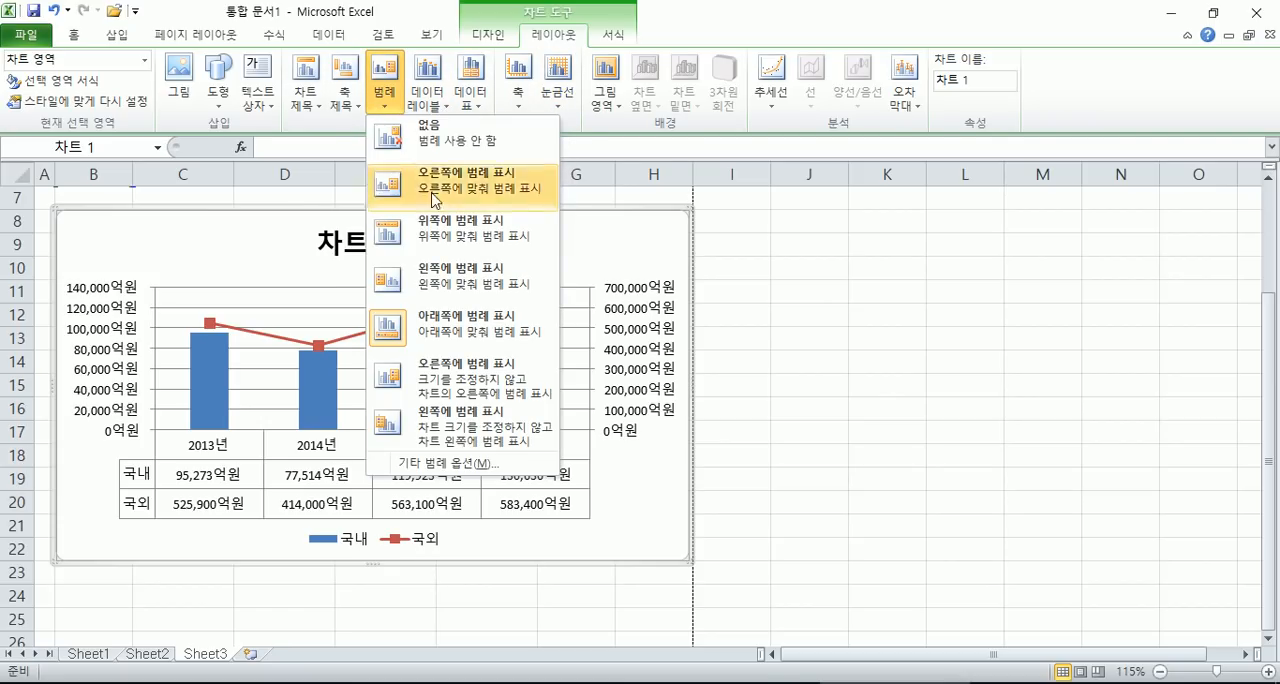
left_click(438, 250)
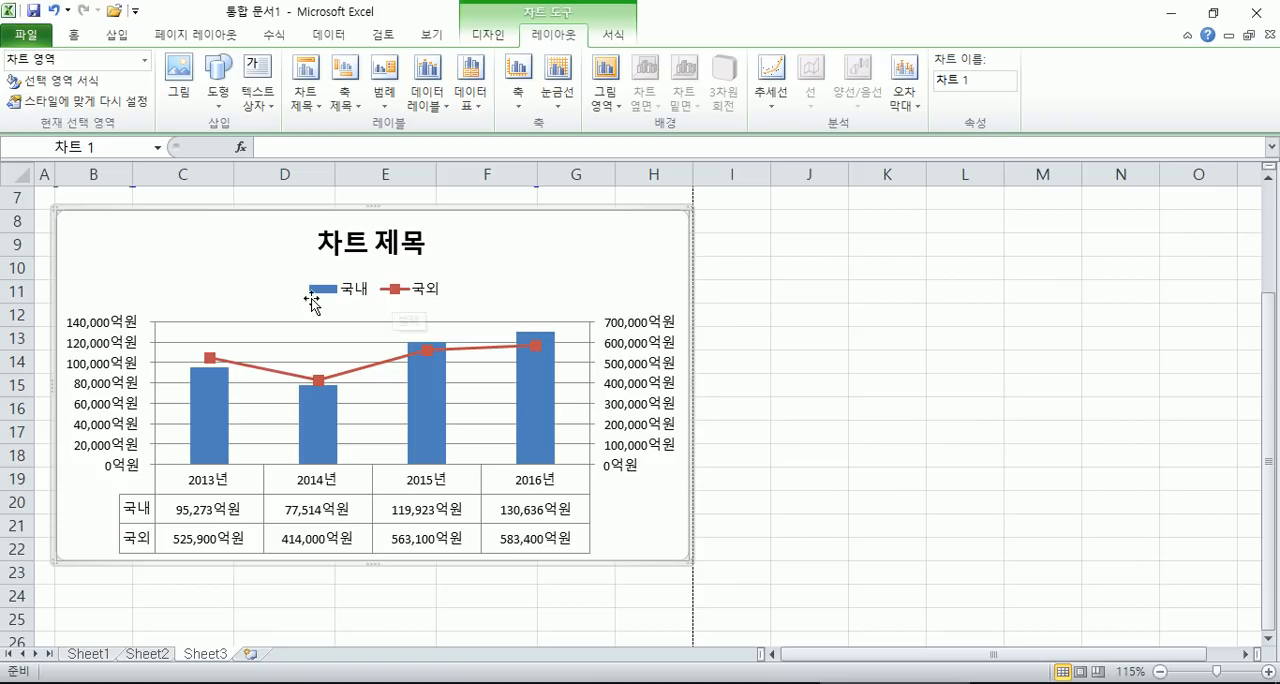
- Compare the chart's primary and secondary value axes
left_click(87, 350)
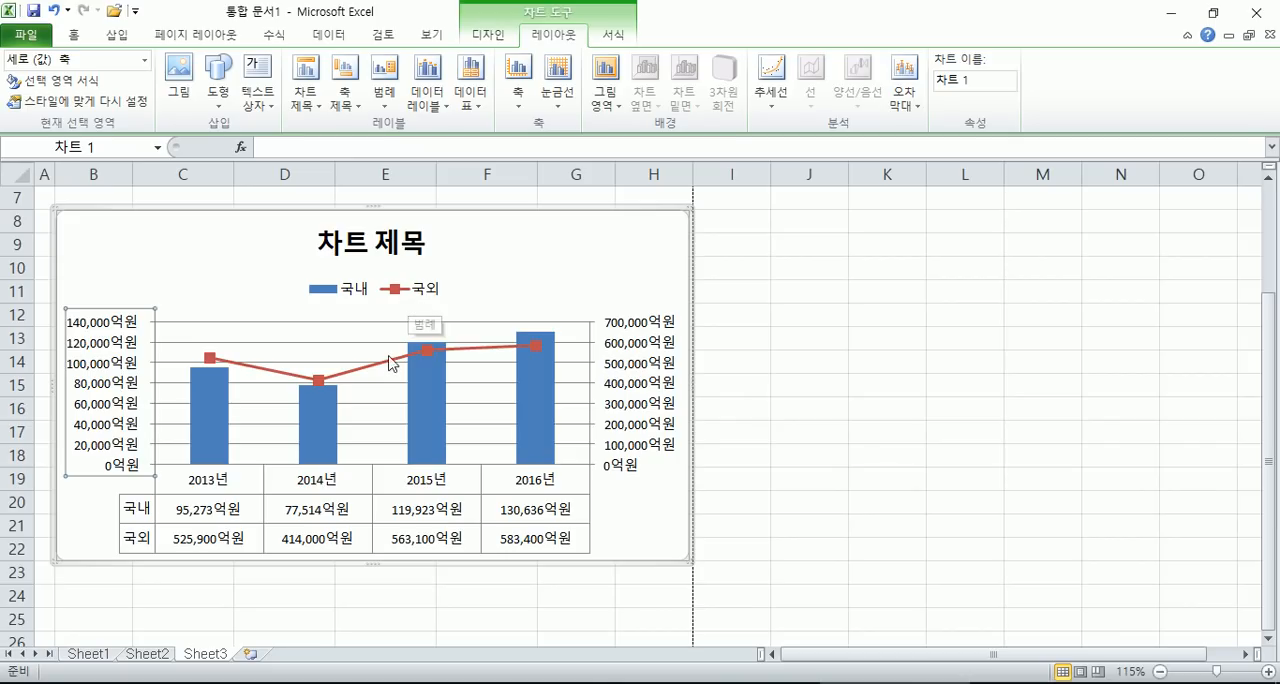
left_click(627, 361)
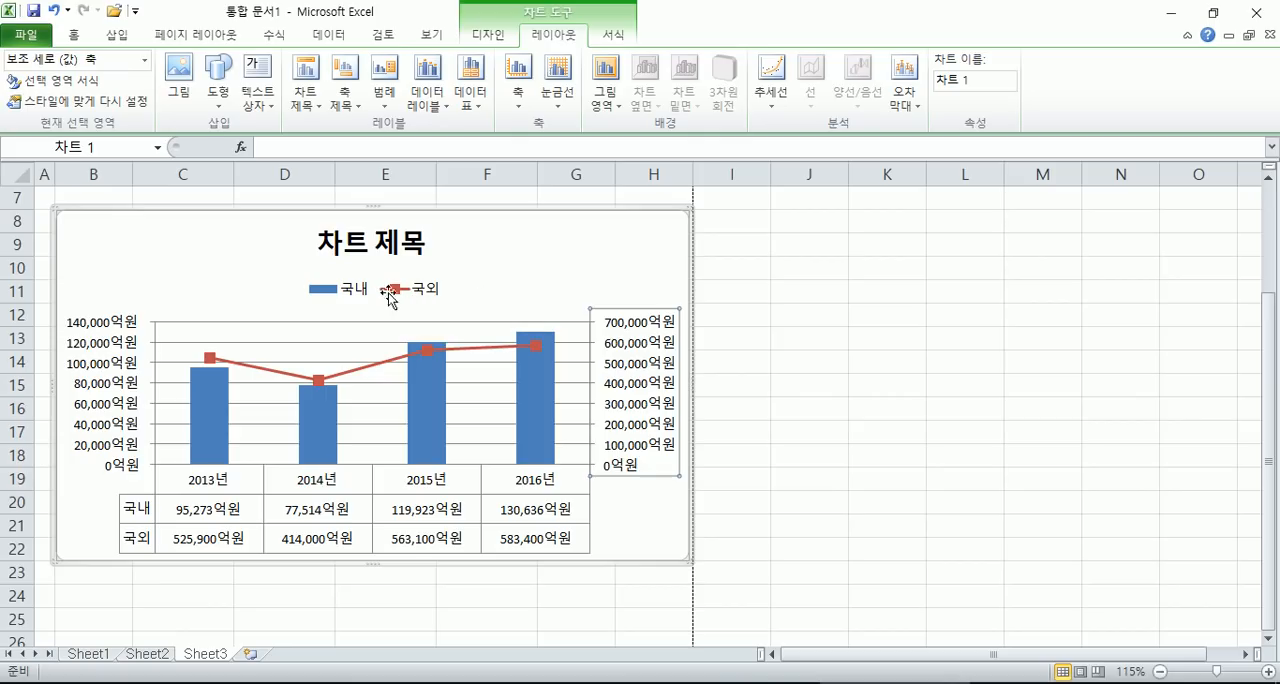
left_click(115, 381)
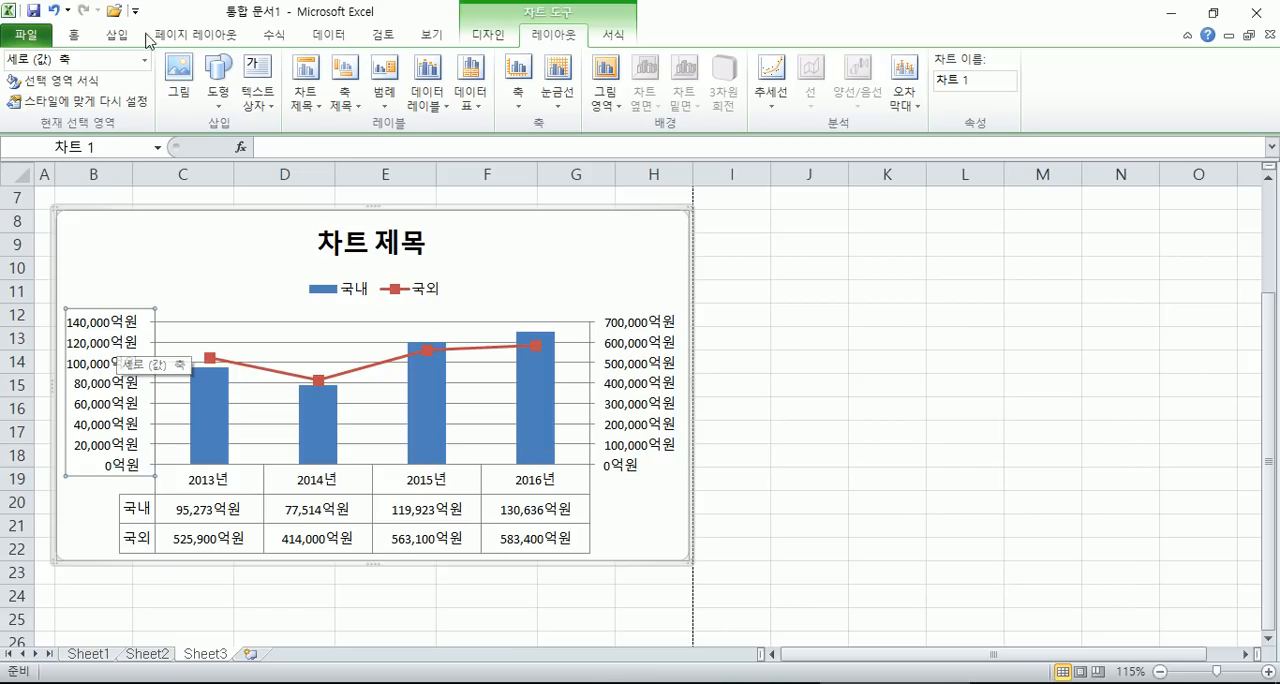
left_click(488, 34)
left_click(12, 95)
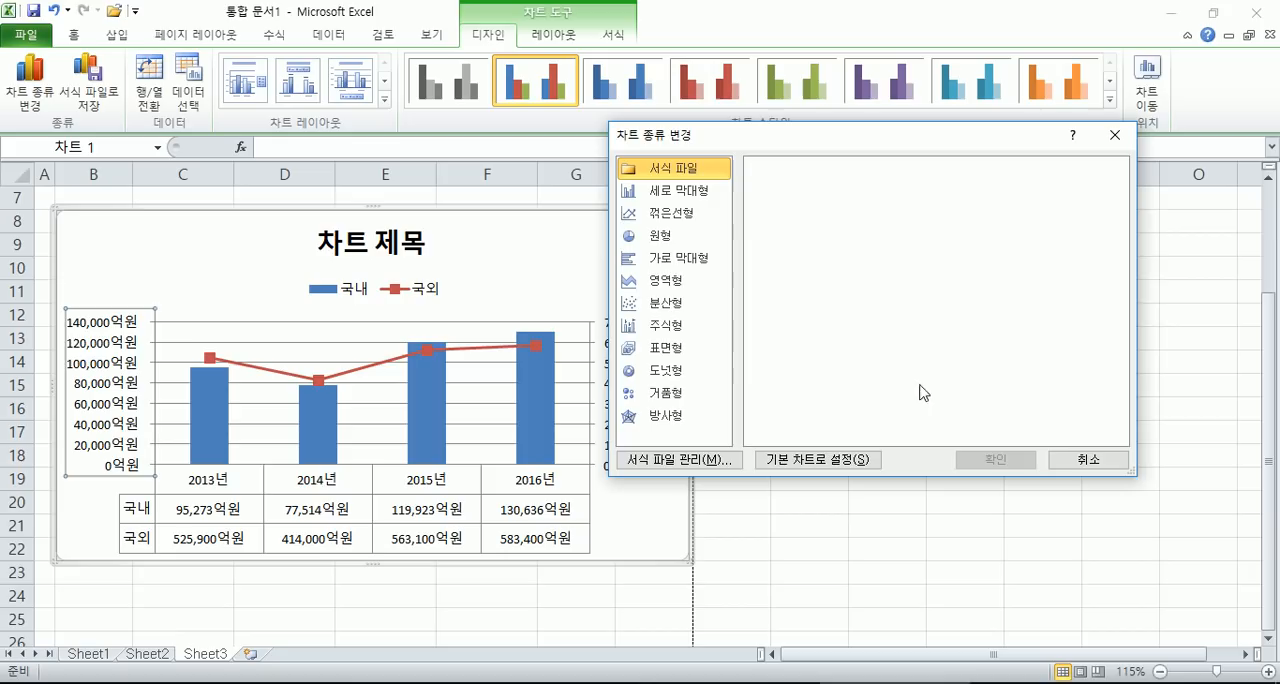
left_click(1075, 464)
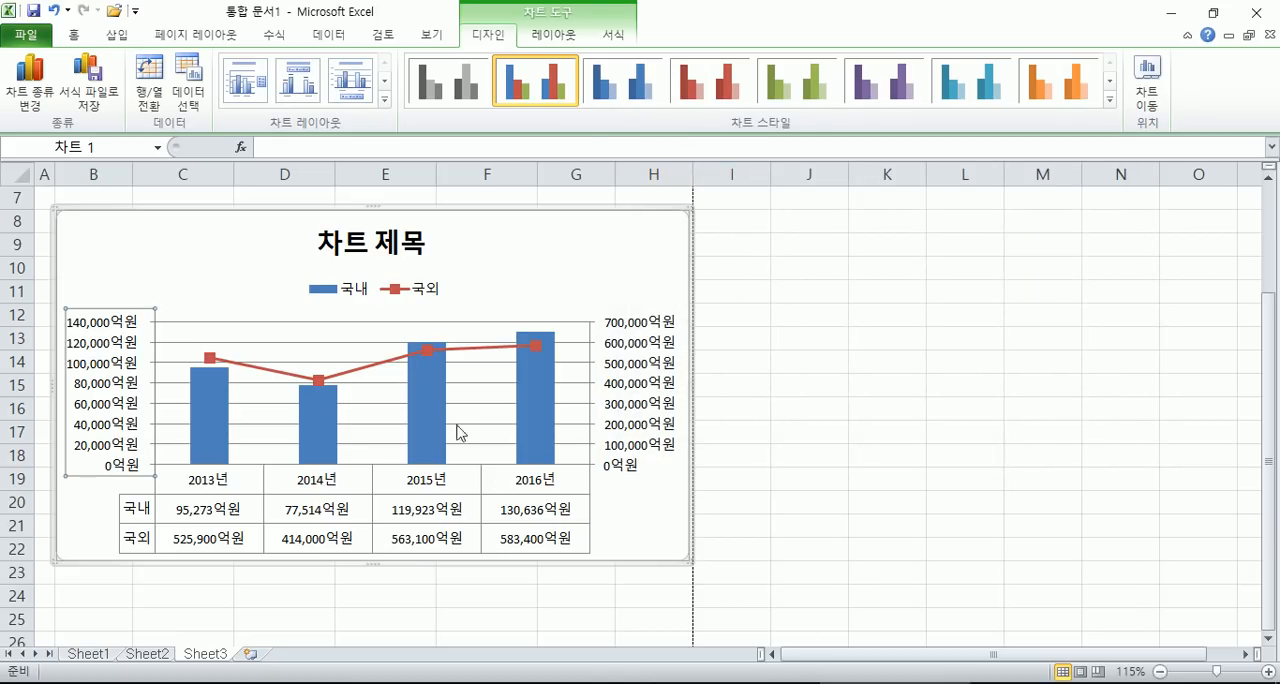
left_click(517, 277)
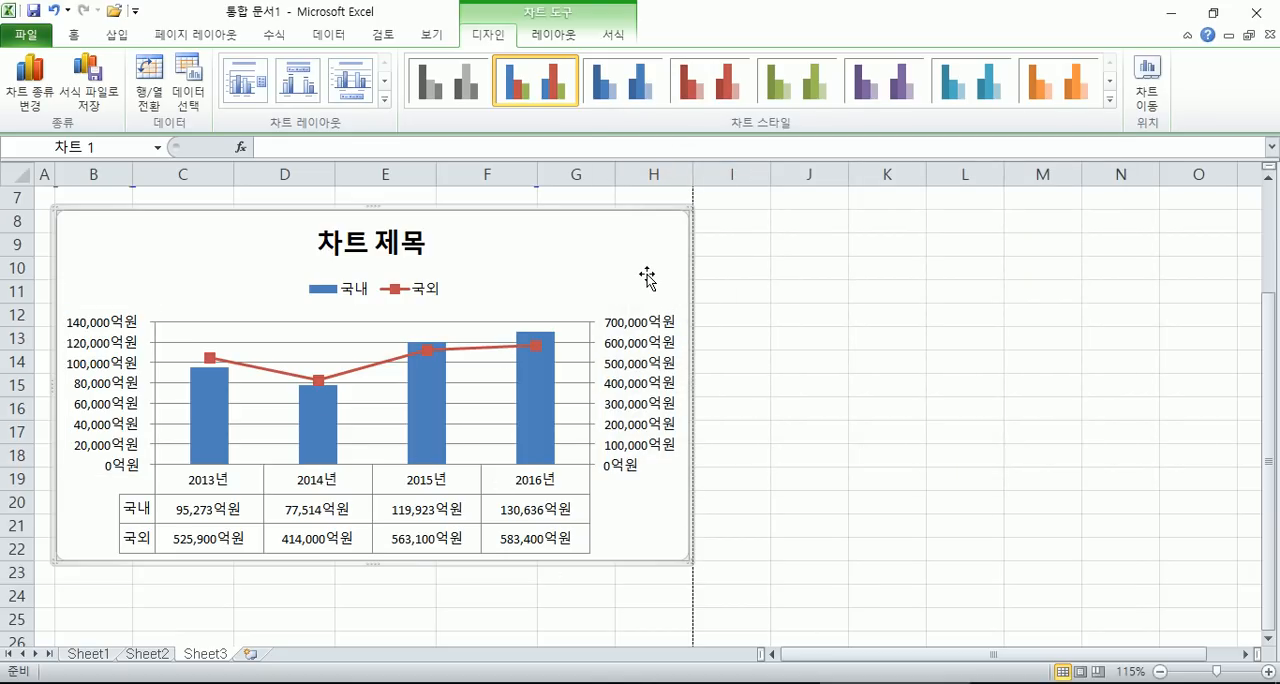
- Switch to the Notepad notes and add the heading "이중축 혼합형 그래프" below the Excel task list
scroll(647, 277, "up", 2)
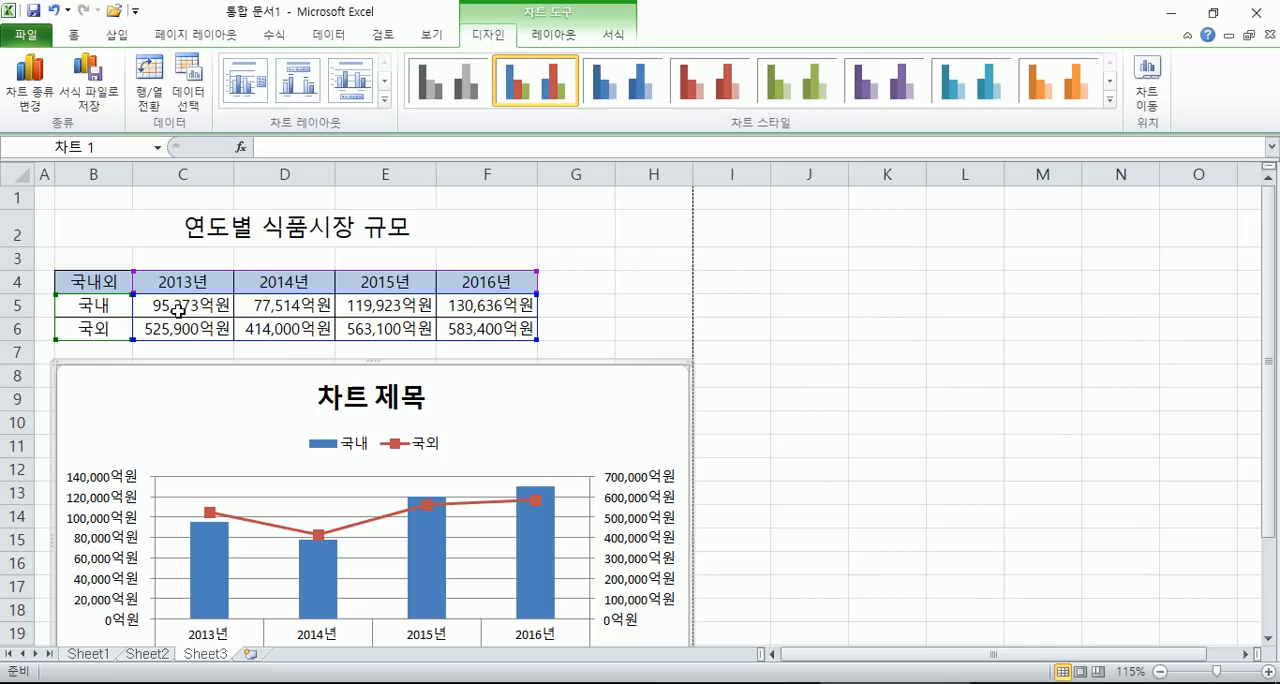
left_click(750, 683)
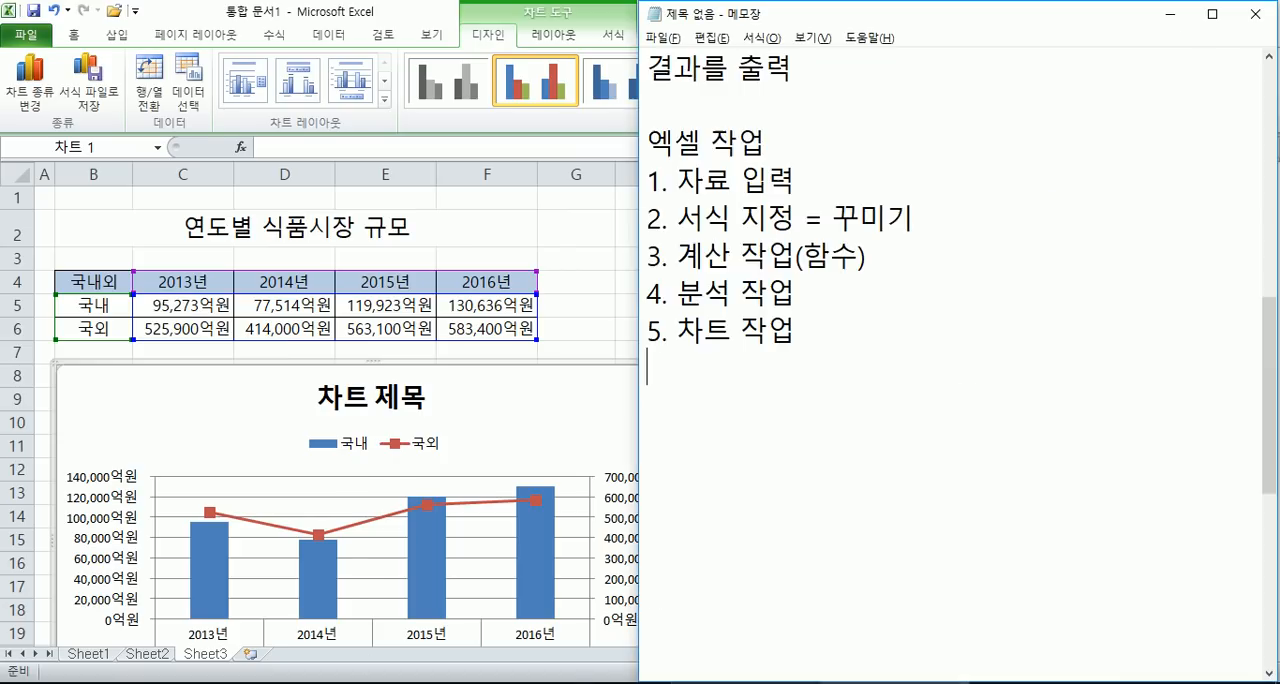
scroll(874, 430, "down", 1)
key("Return")
type("이중축 훟")
type("합형 그래프")
key("Return")
- Add the example line "예) 직위(직책)별로 인원수와 평균 수당을 차트로 표시" under the heading
type("예)")
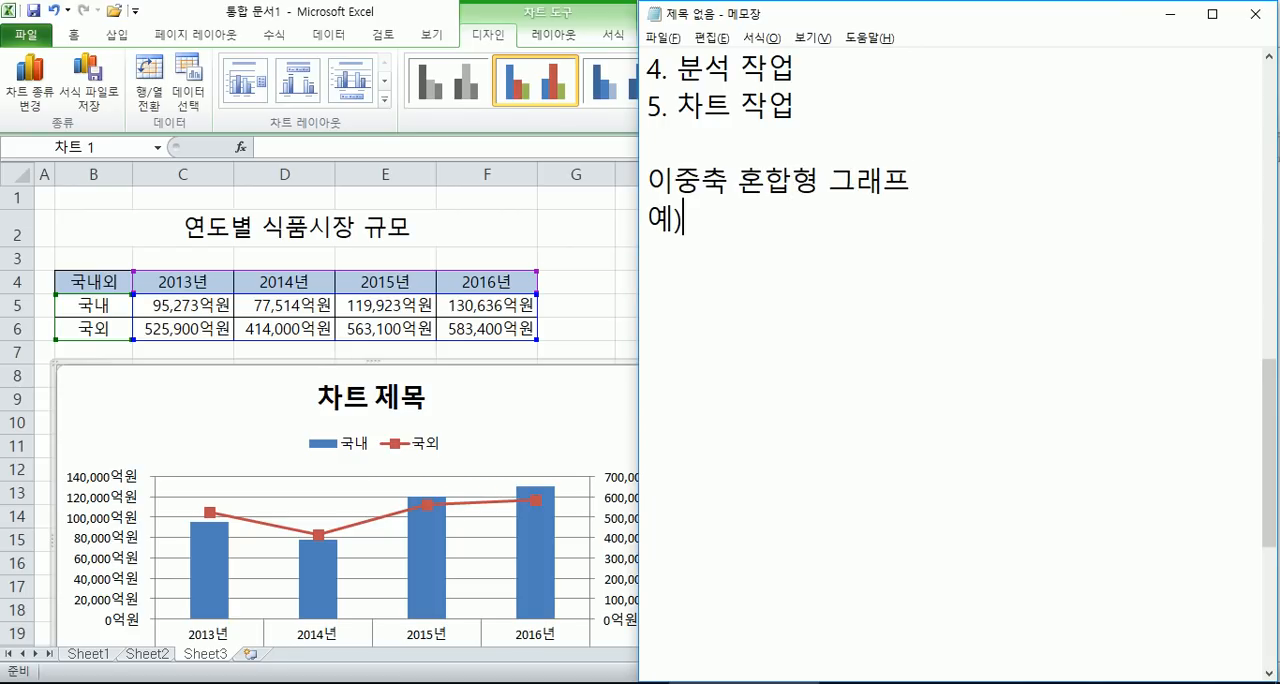
type(" 직위(직책)별로 인원수와 평균 수당을 차트로 표시")
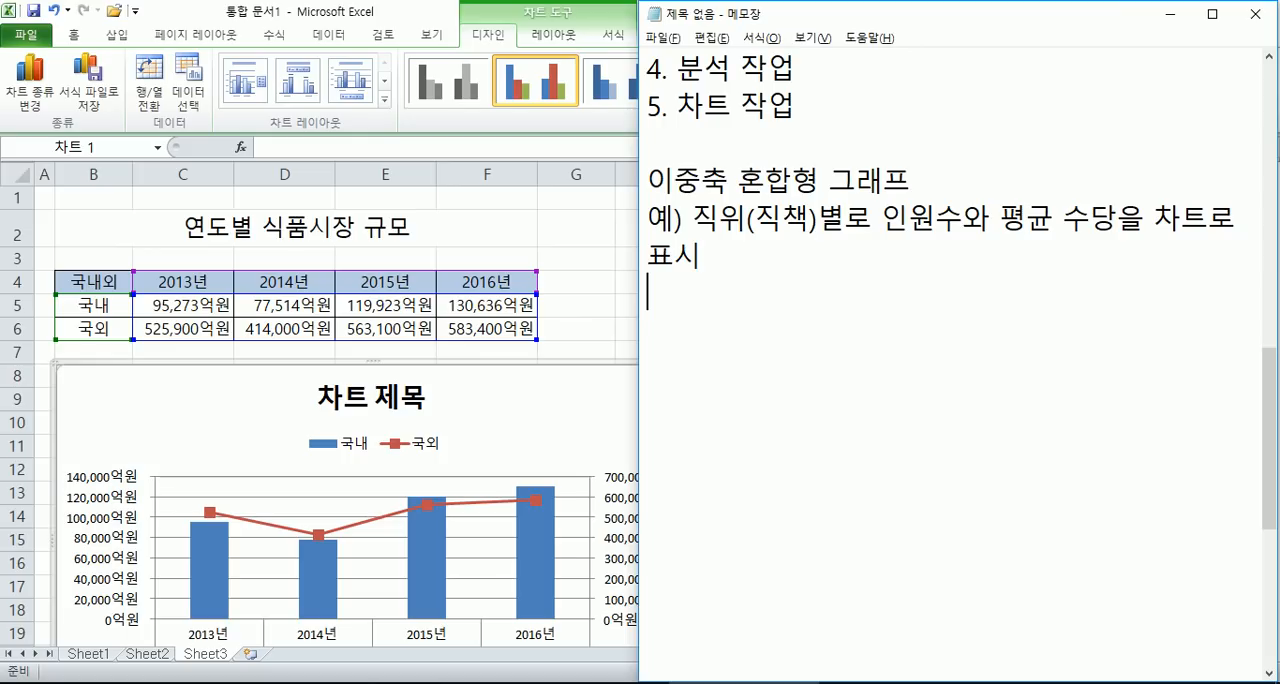
- Below the example, add a tab-separated header row with 직책, 인원수 and 수당
key("Return")
type("직채ㄱ")
key("Tab")
type("인원수")
key("Tab")
type("수당")
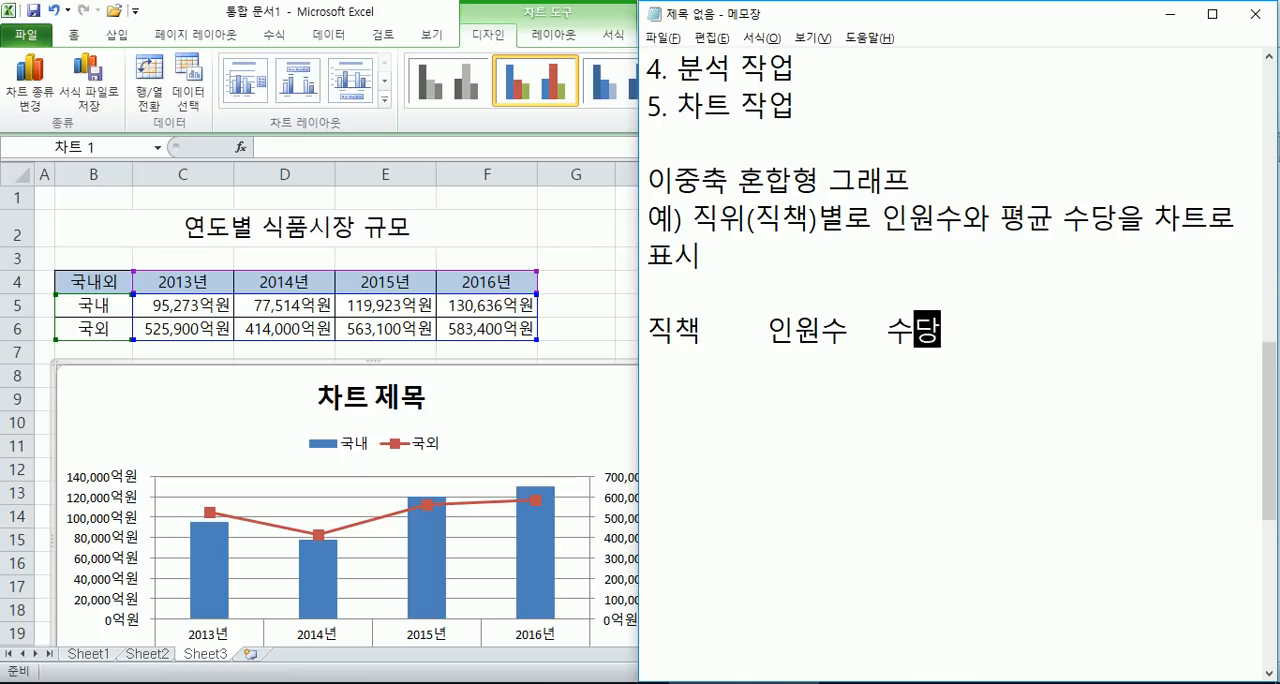
- List the job titles 사원, 대리, 과장 and 부장 on separate lines under 직책
key("Return")
type("사원")
key("Return")
type("대리")
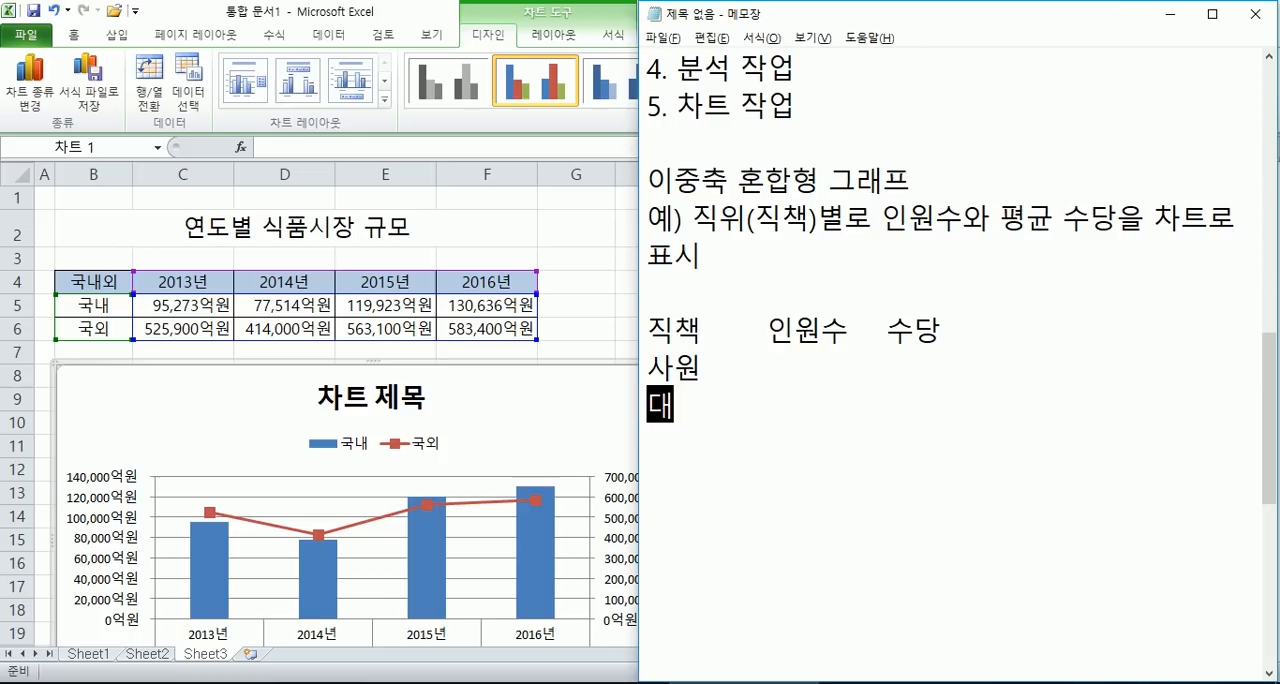
key("Return")
type("ㅅ")
key("BackSpace")
type("과장")
key("Return")
type("부장")
- Fill in the 인원수 column with 500, 200, 100 and 50 for 사원, 대리, 과장 and 부장
key("Up")
key("Up")
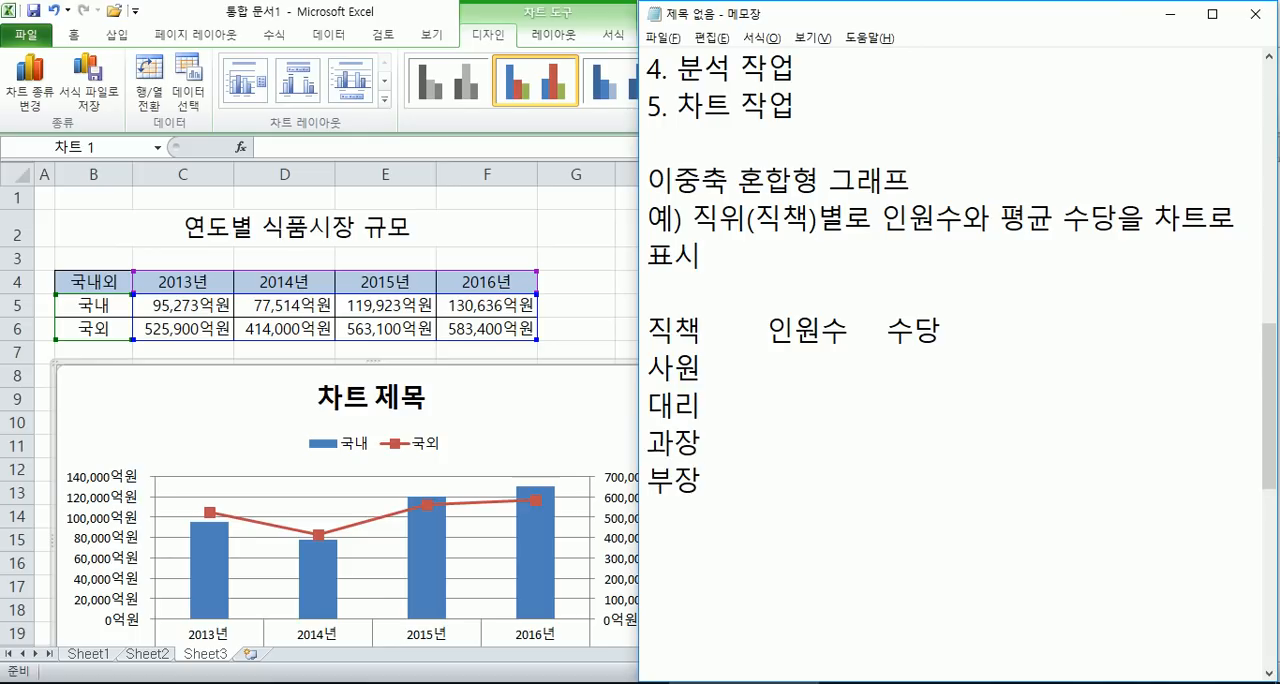
key("Tab")
type("500")
left_click(876, 419)
key("Tab")
type("200")
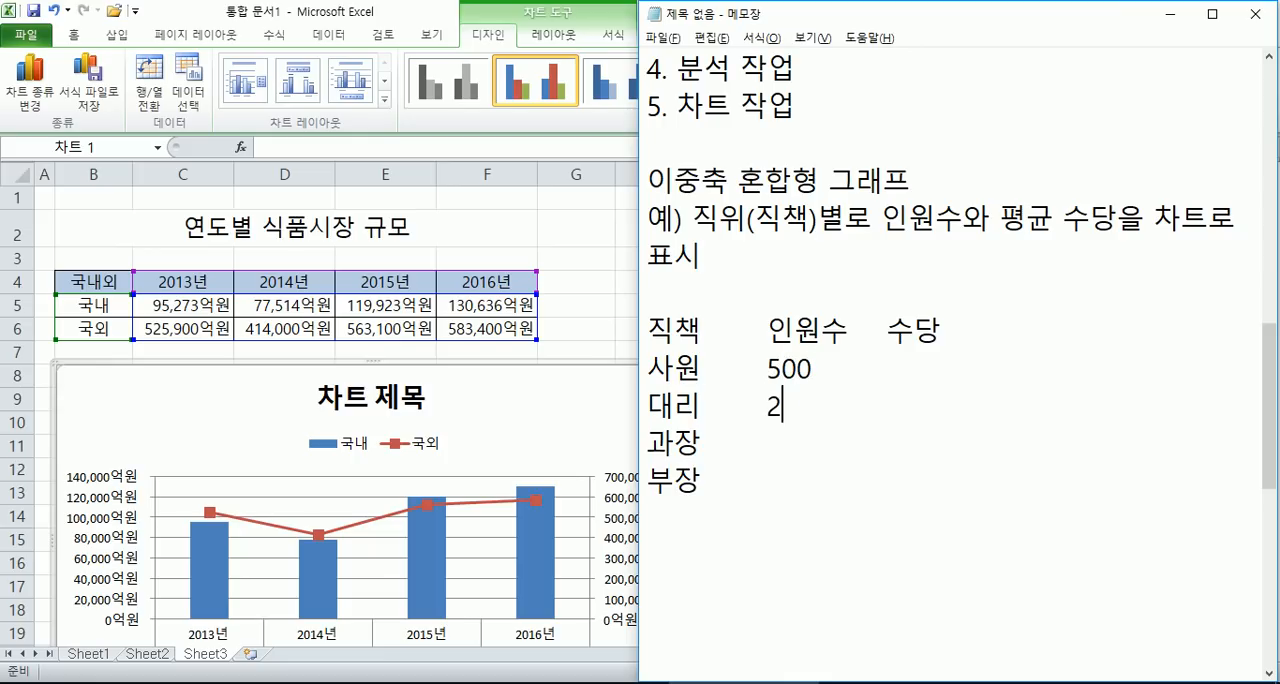
key("Tab")
key("Down")
key("Tab")
type("100")
key("Down")
key("Tab")
type("50")
- Enter 수당 values of 1000000 for 사원 and 2000000 for 대리
key("Up")
key("Up")
key("Up")
key("End")
key("Tab")
type("1000000")
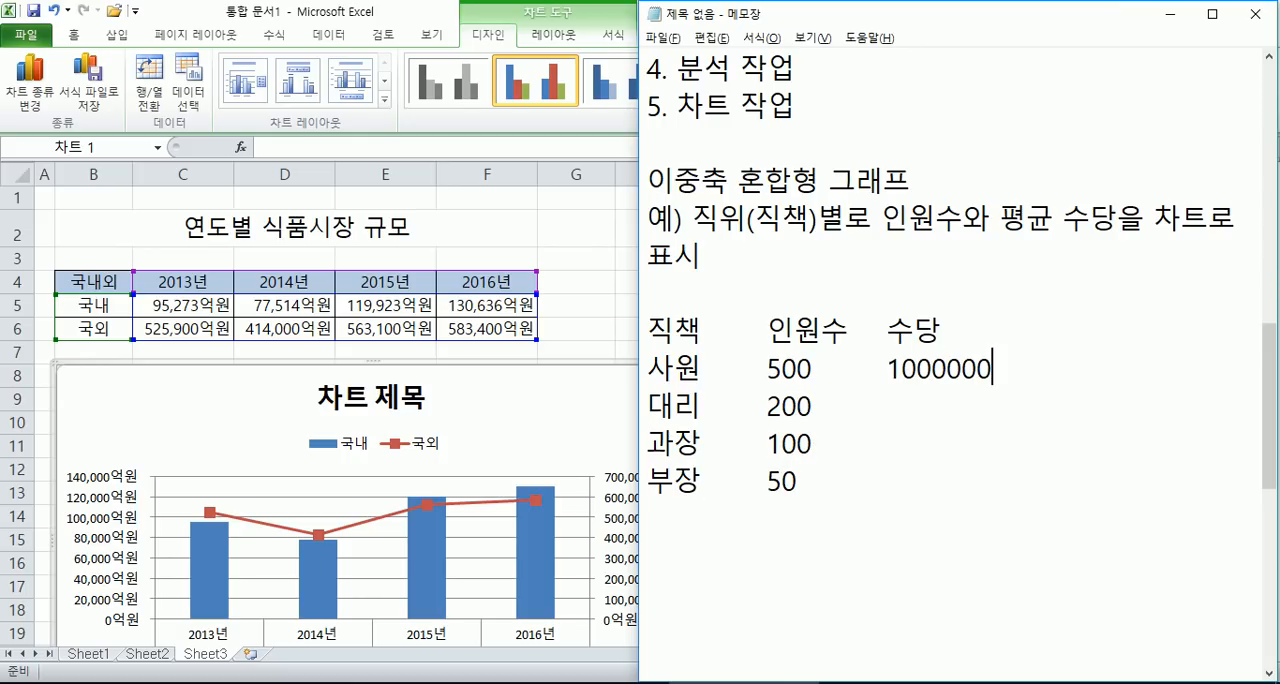
left_click(877, 420)
key("Tab")
key("BackSpace")
type("2000000")
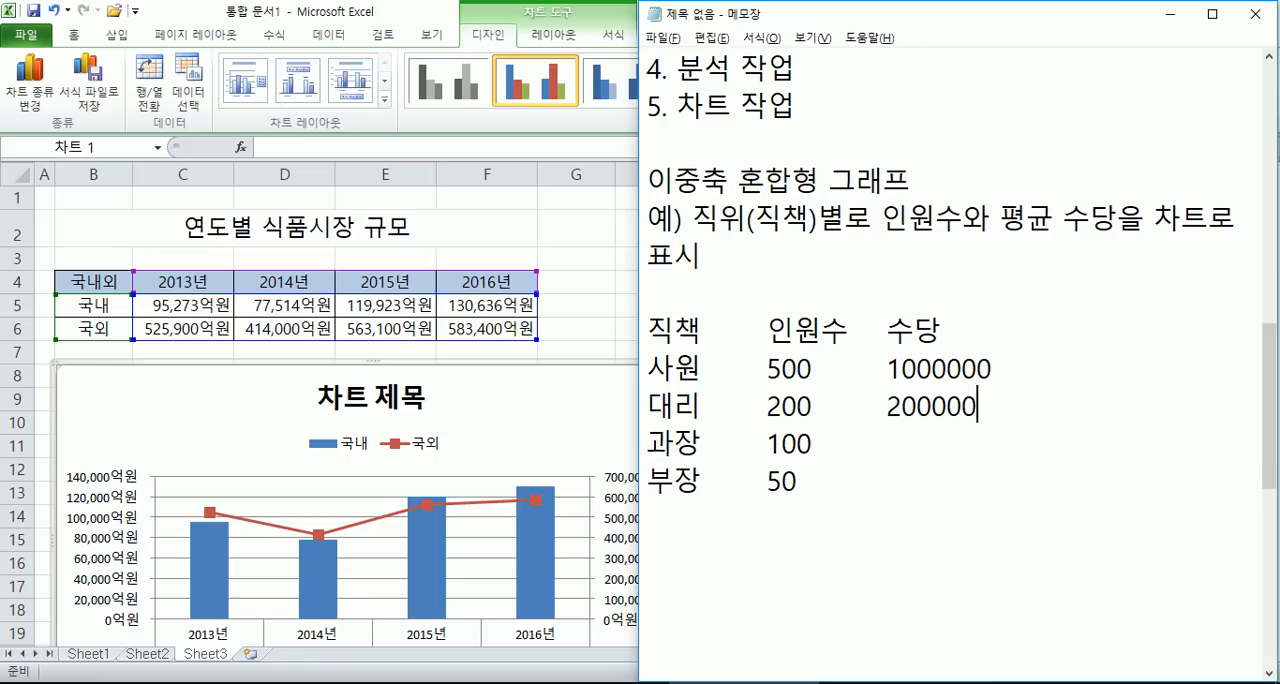
- Enter 수당 values of 3000000 for 과장 and 5000000 for 부장
key("Left")
key("Left")
key("Left")
key("Left")
key("Down")
key("Tab")
type("3000000")
key("Tab")
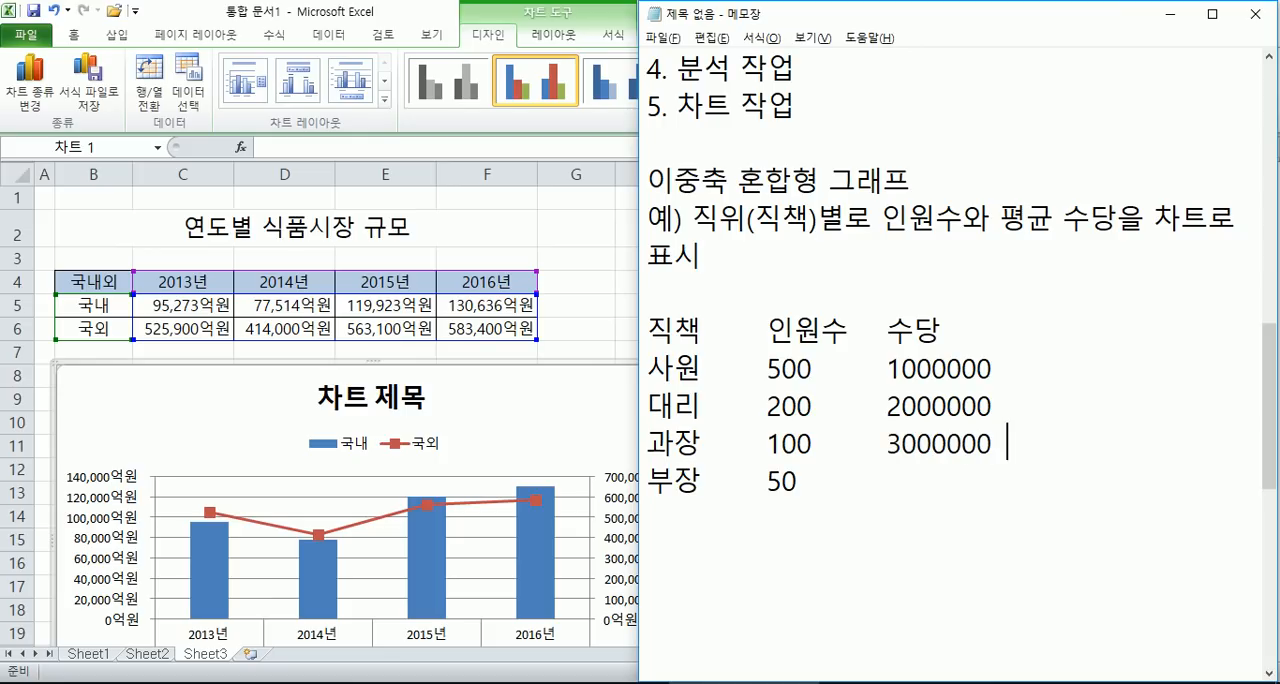
key("BackSpace")
key("Down")
key("Tab")
type("5000000")
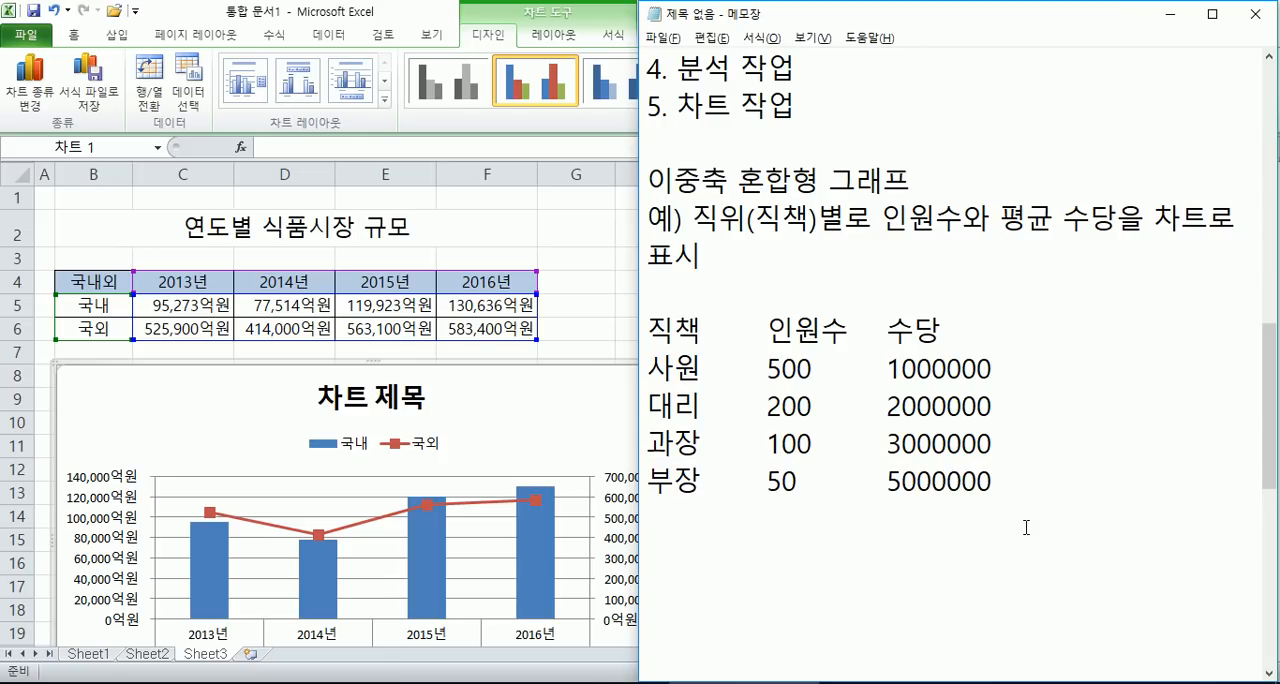
key("Return")
- Copy the job title table from the notes and paste it at B2 of a new Excel worksheet
left_click_drag(768, 368, 994, 368)
left_click(916, 368)
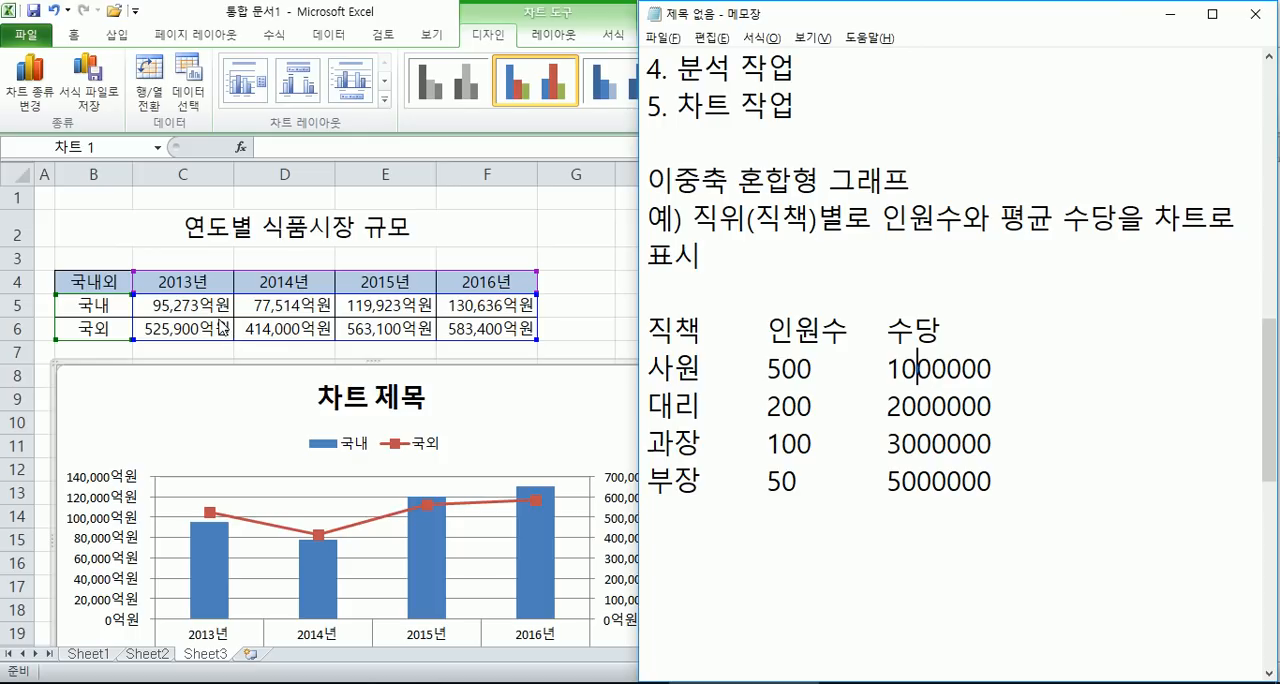
left_click_drag(1030, 492, 655, 340)
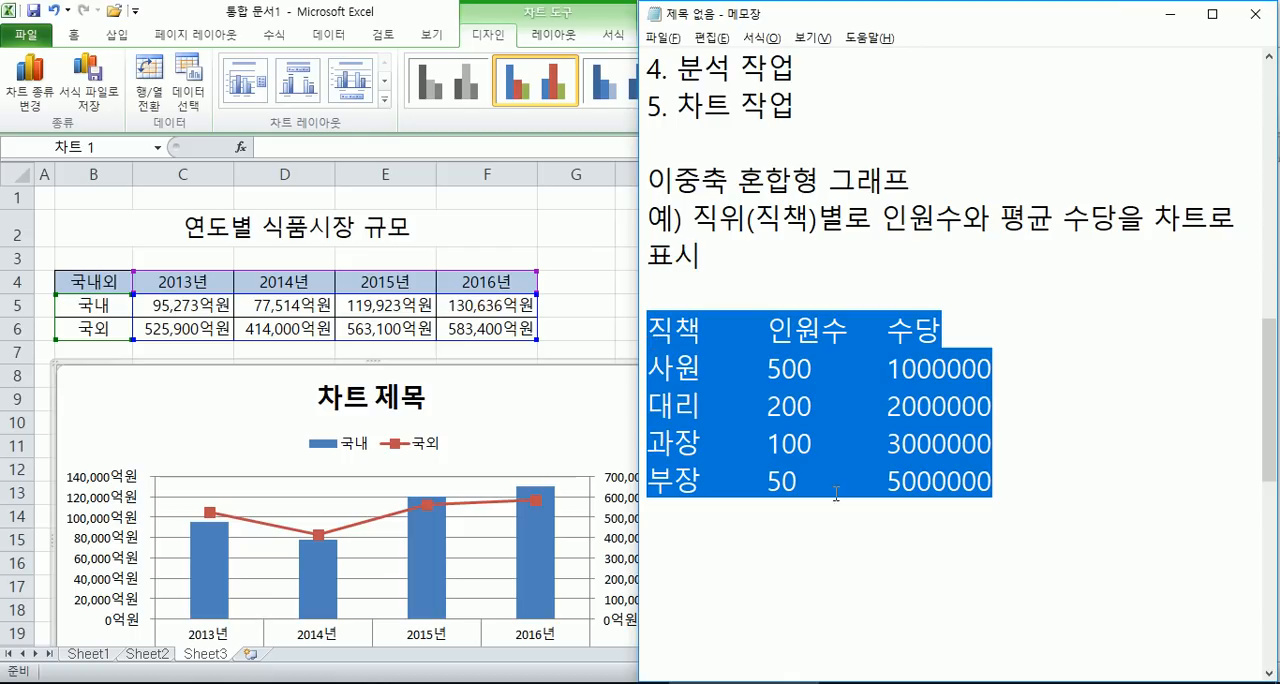
left_click_drag(648, 330, 990, 482)
key("ctrl+c")
left_click(248, 653)
left_click(249, 654)
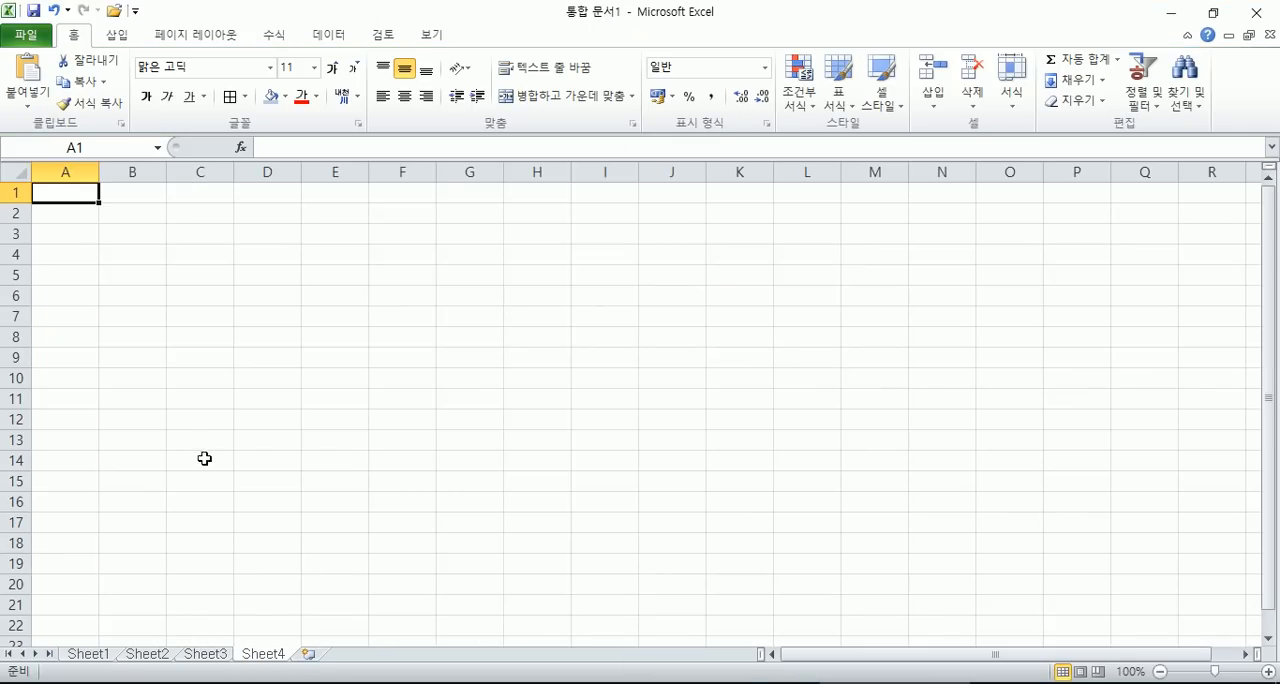
left_click(127, 219)
key("ctrl+v")
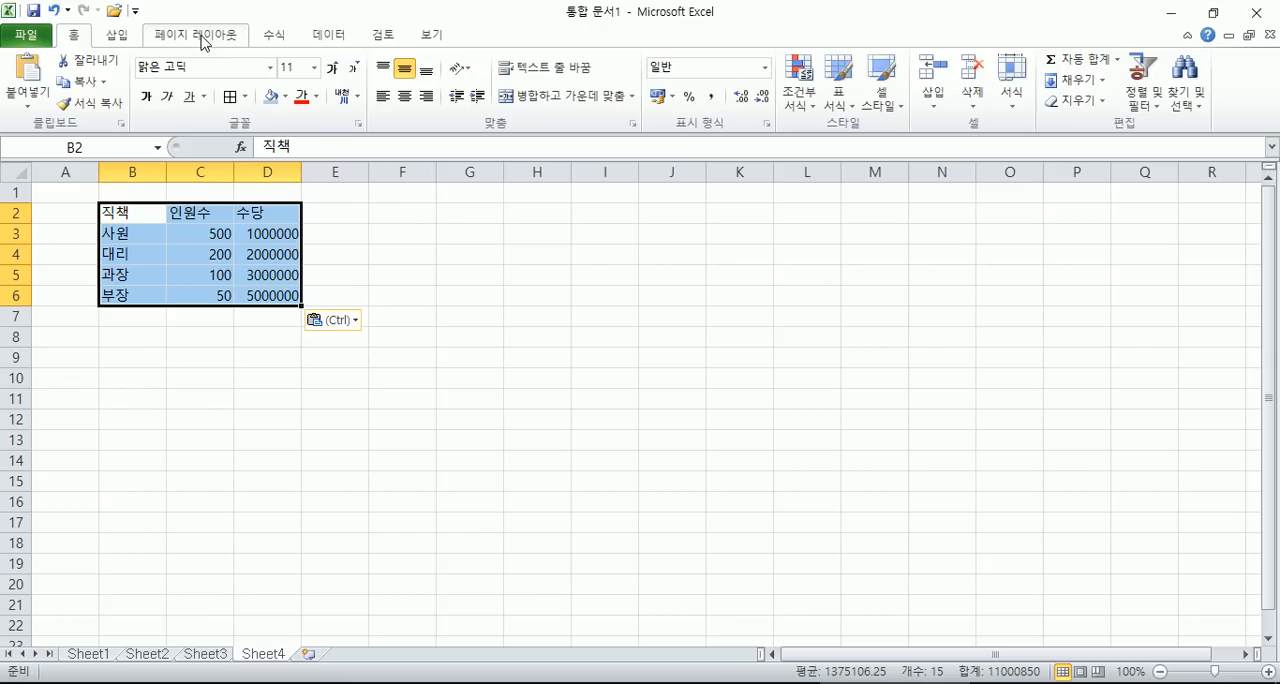
- Insert a 2-D clustered column chart from the pasted table, check its bars, and move it slightly closer to the table
left_click(118, 35)
left_click(343, 80)
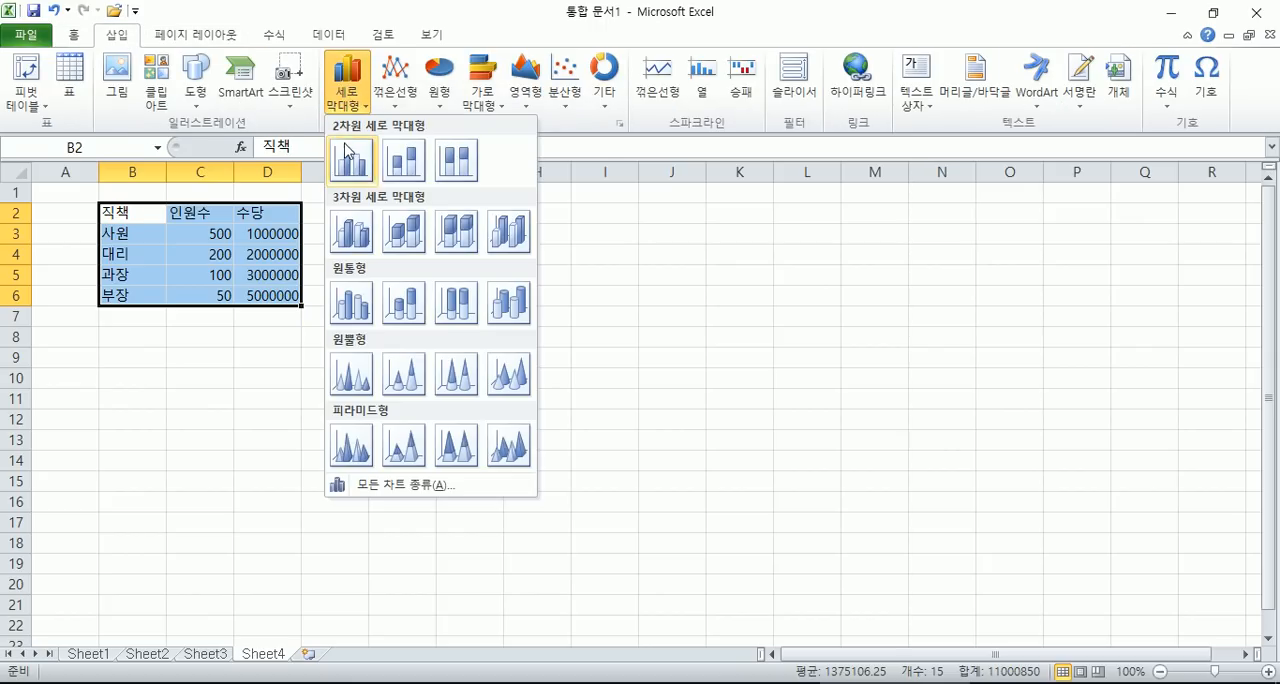
left_click(369, 171)
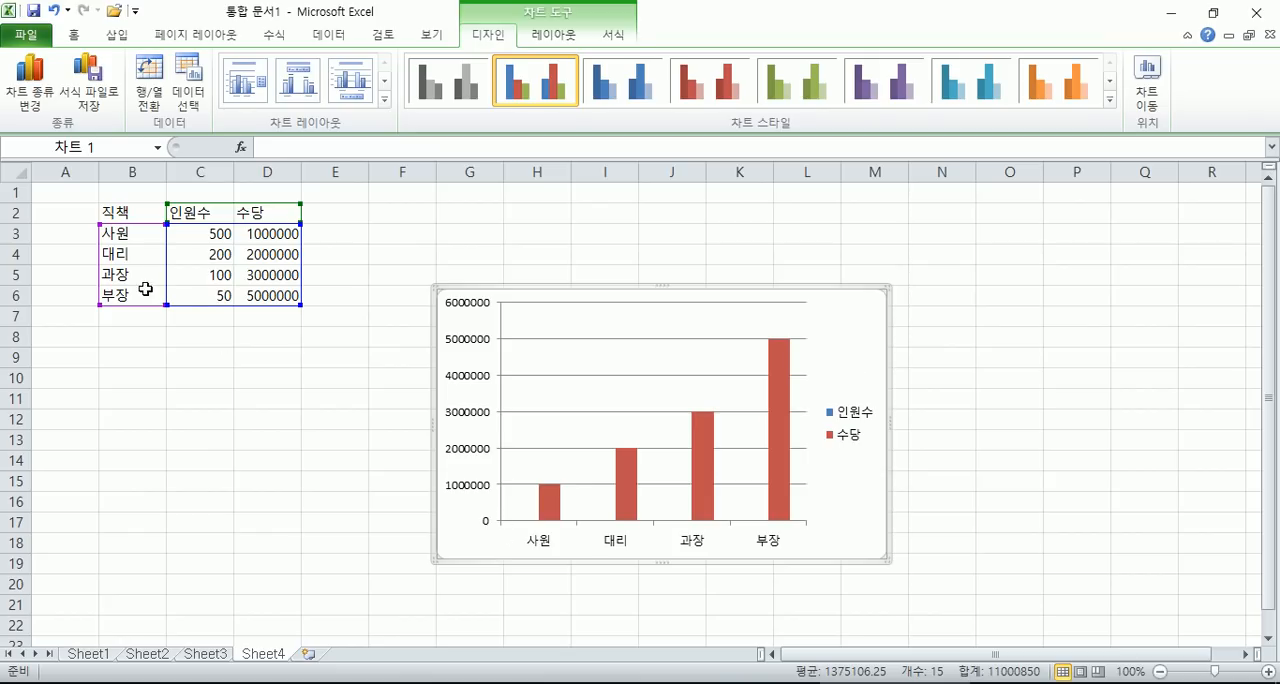
mouse_move(785, 456)
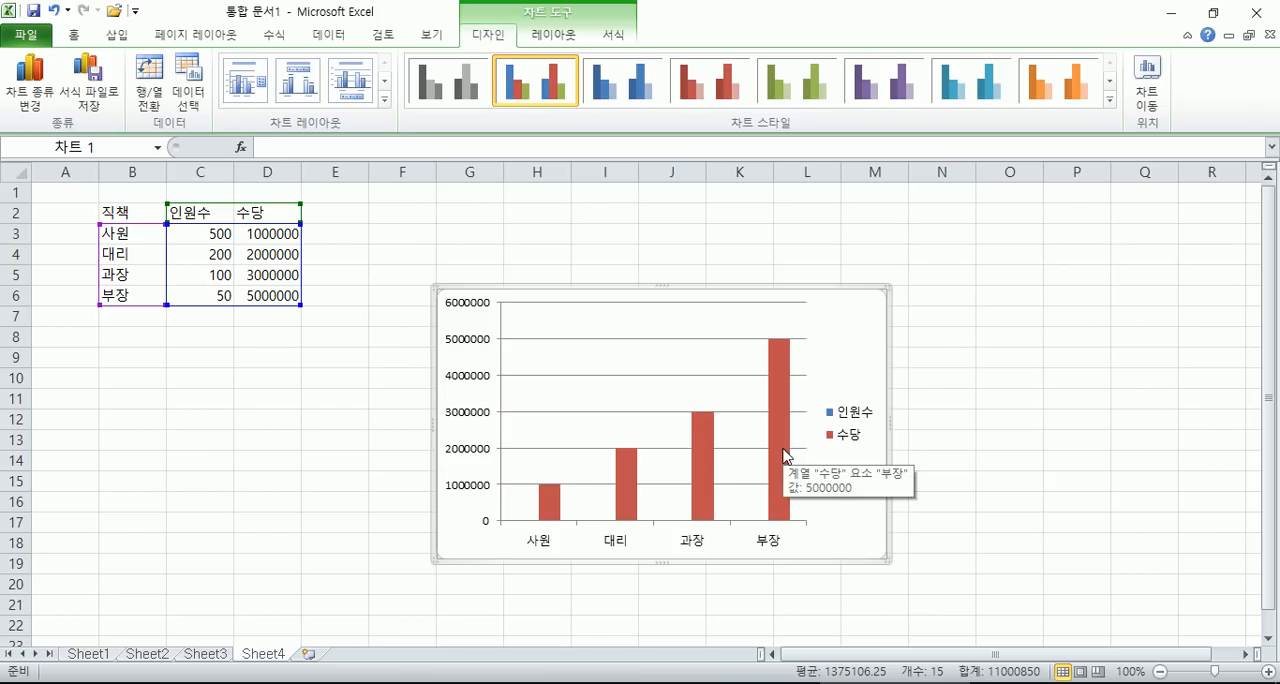
left_click(172, 234)
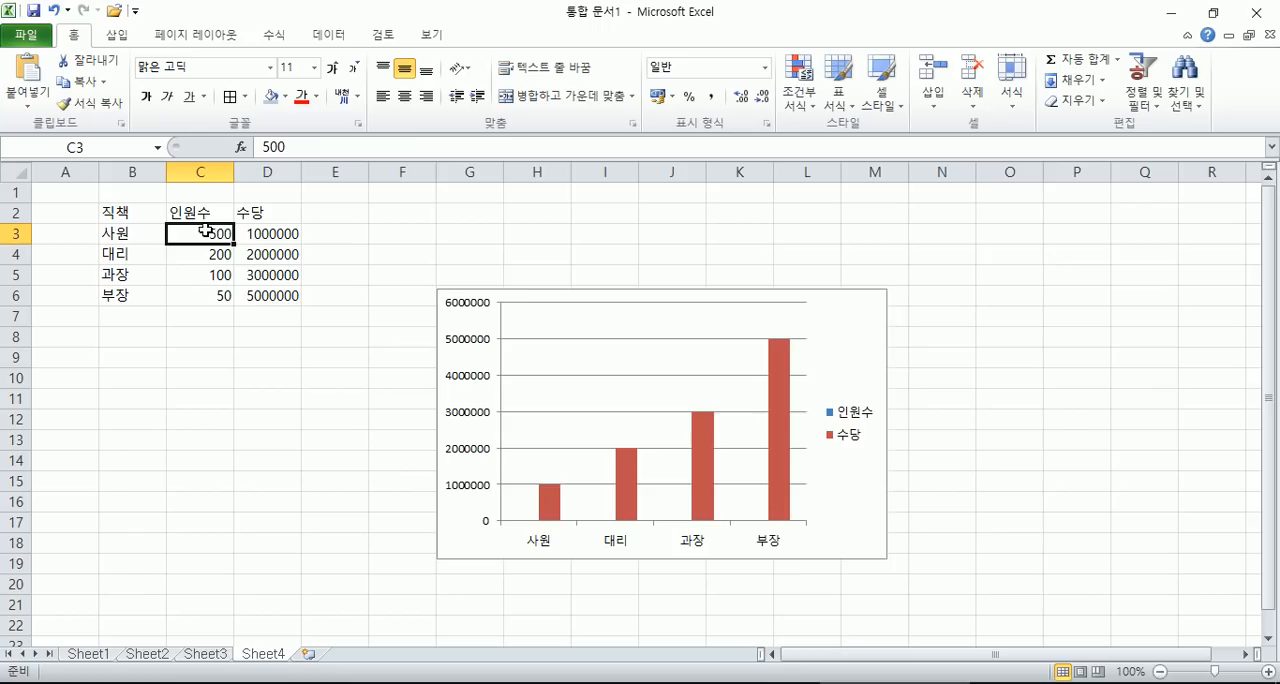
left_click(557, 492)
left_click(857, 330)
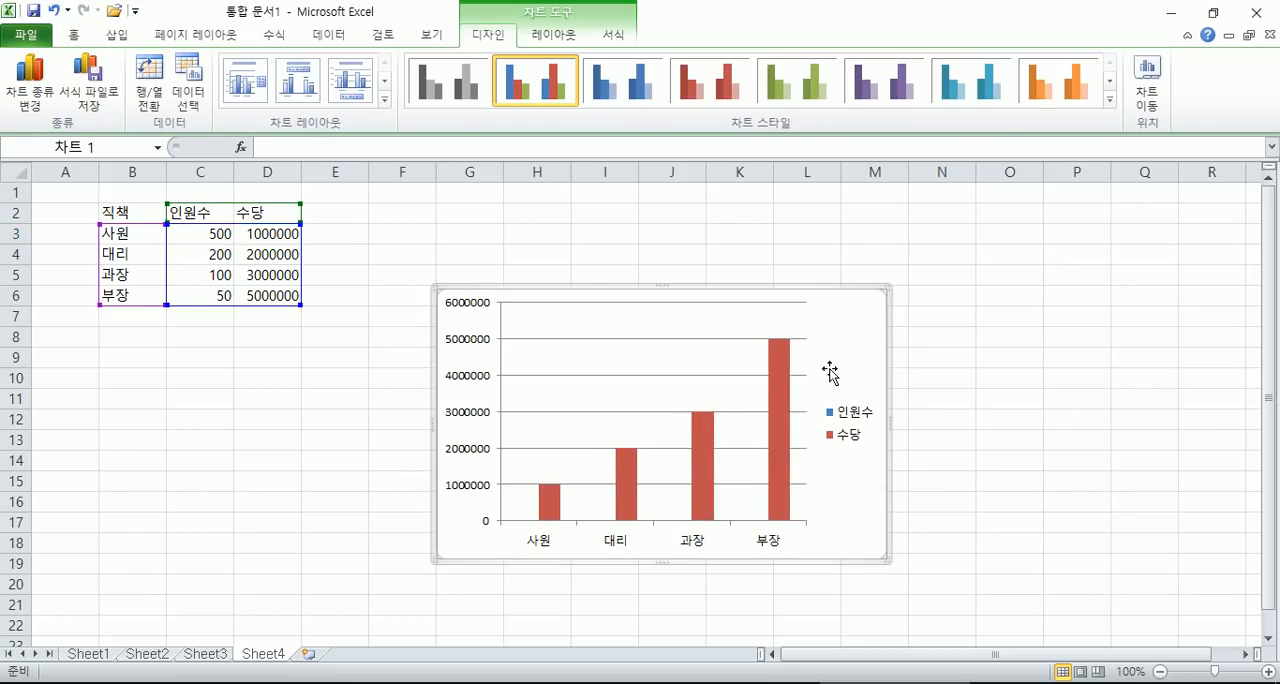
left_click_drag(868, 335, 830, 298)
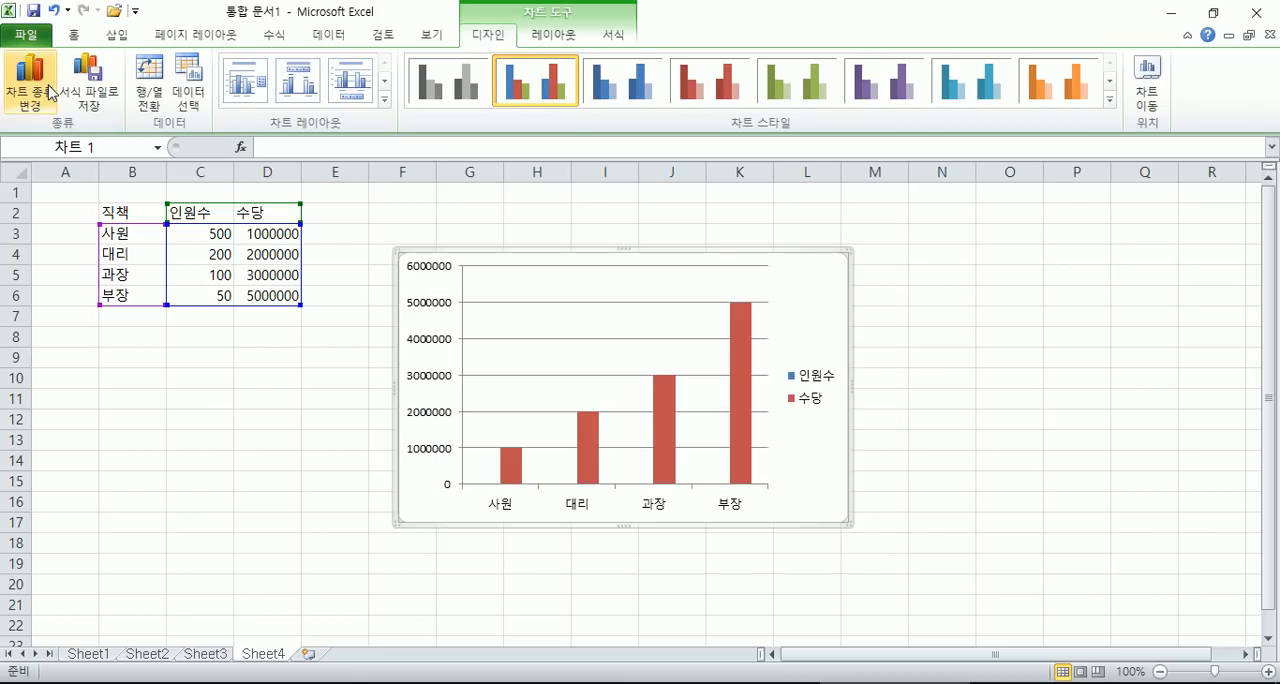
- Plot the 수당 series on the secondary axis and change it to a line with markers
double_click(746, 368)
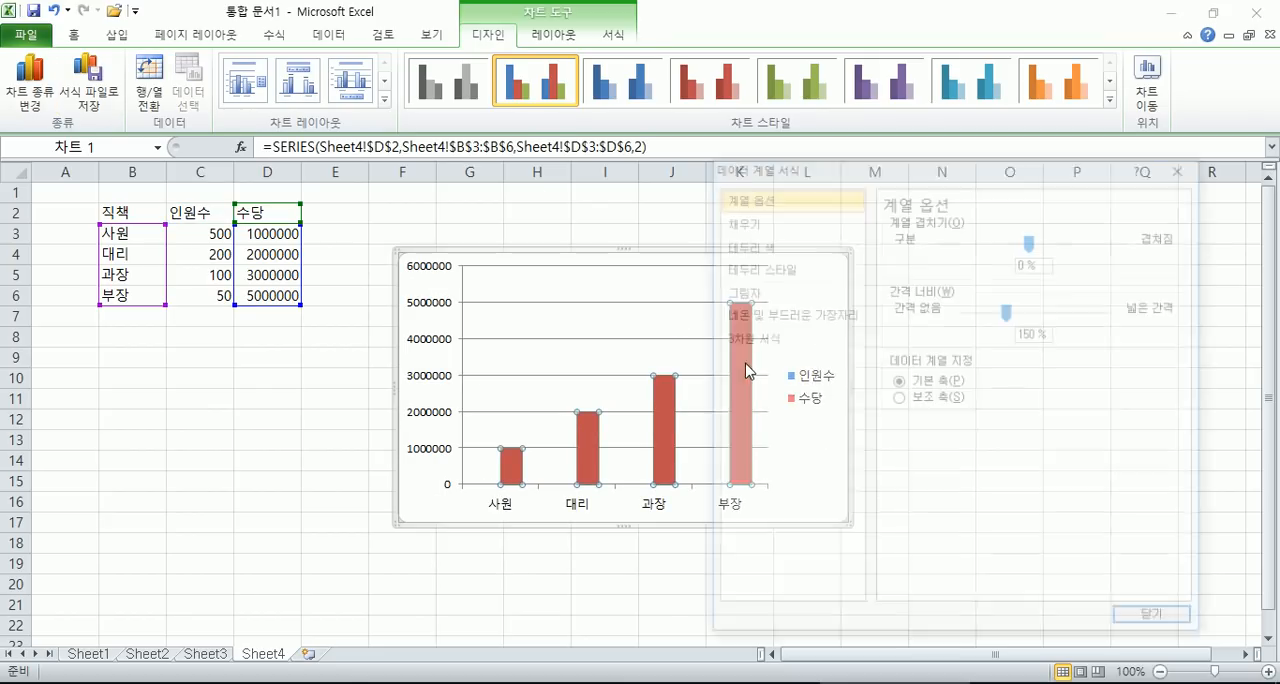
left_click(929, 405)
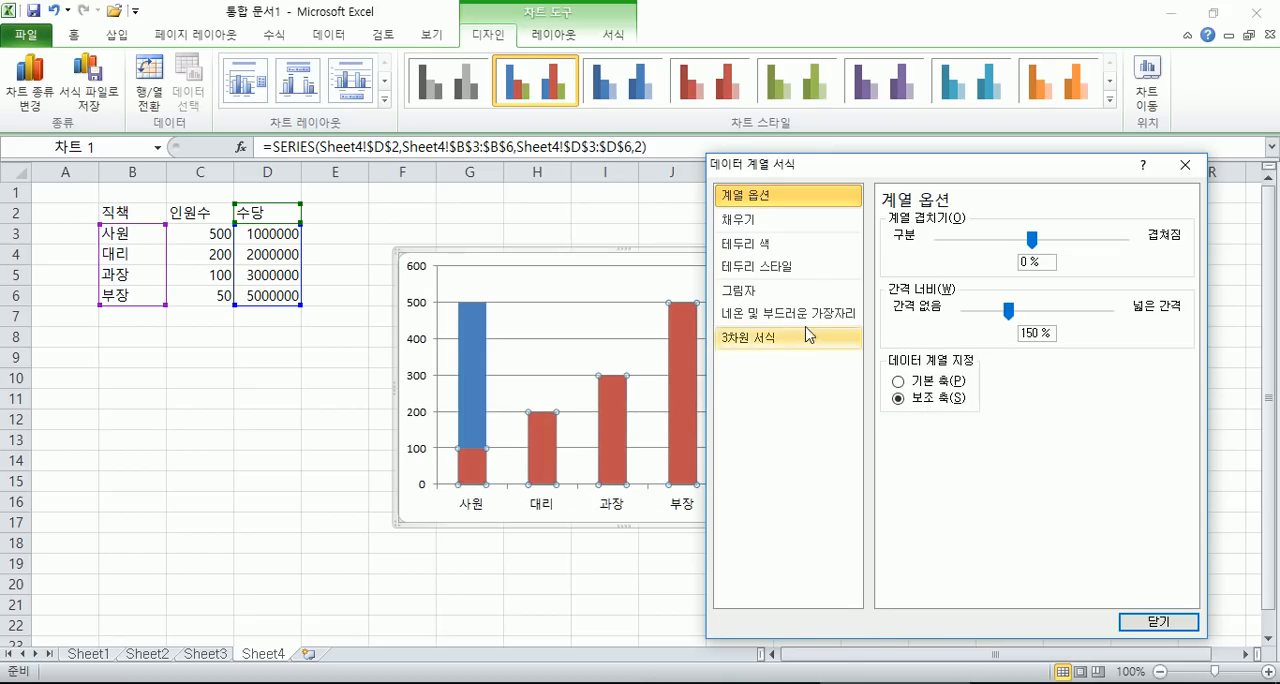
left_click(33, 76)
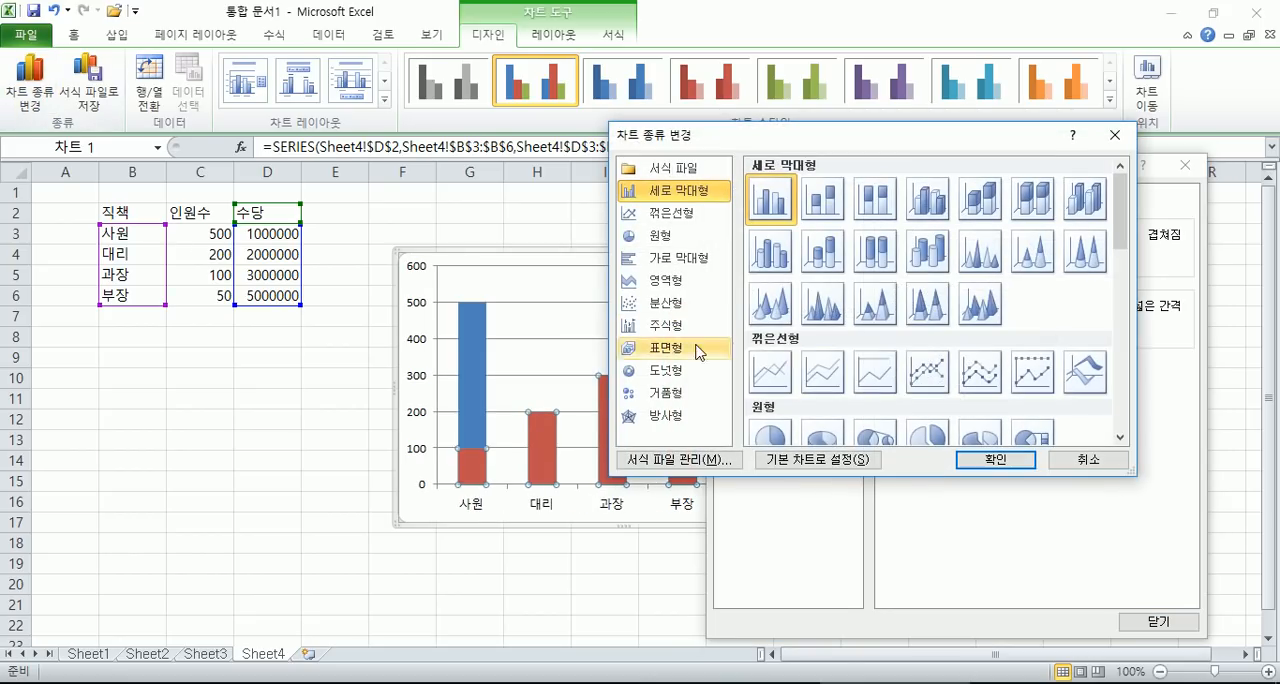
left_click(933, 385)
left_click(995, 459)
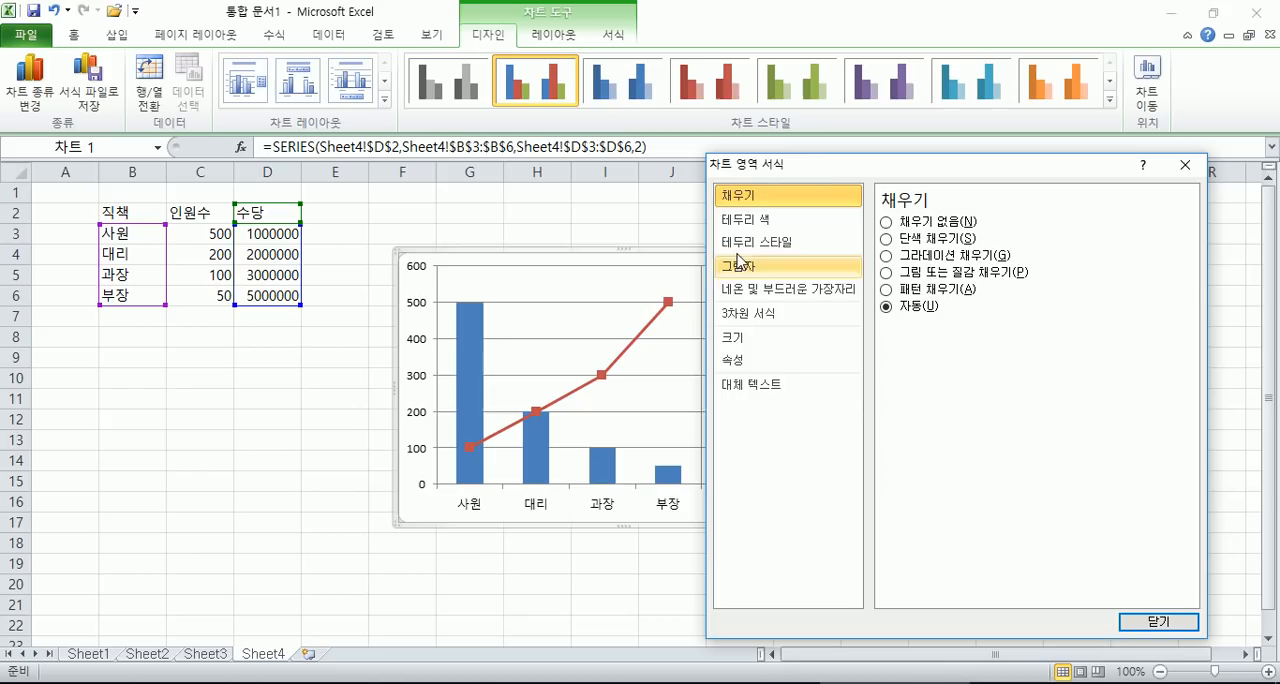
- Move the combo chart next to column E, then deselect it and close the format dialog
left_click_drag(826, 176, 1002, 183)
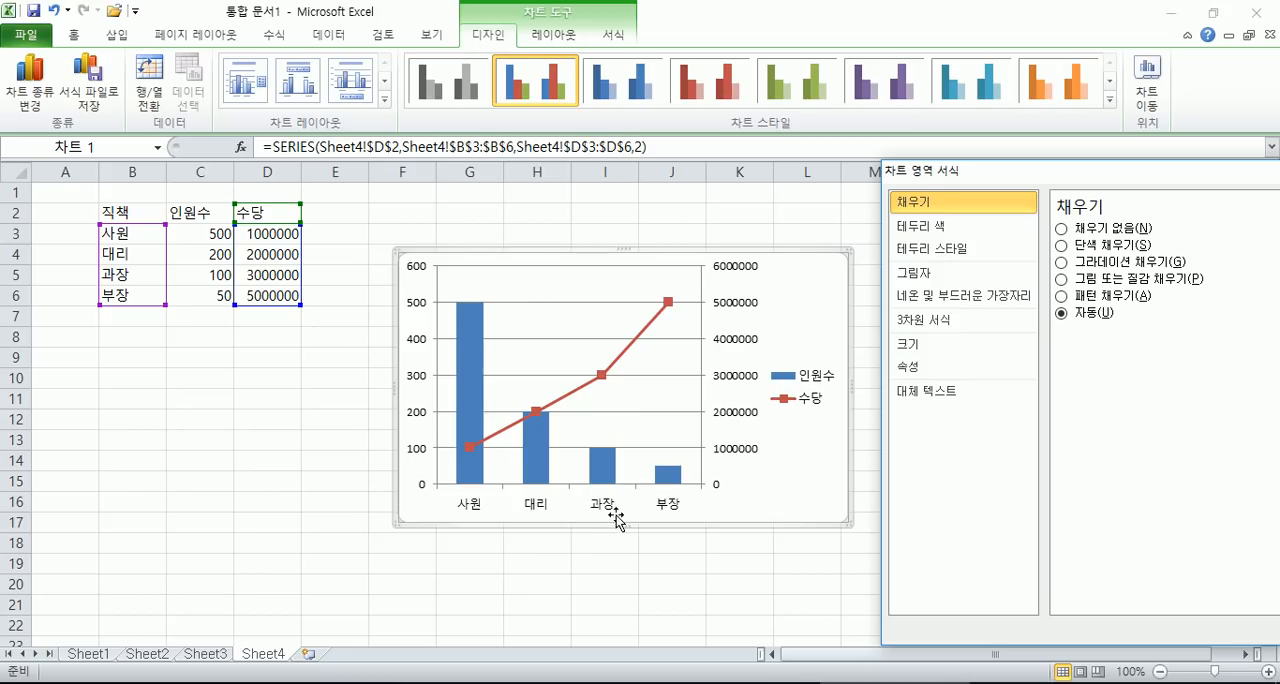
left_click_drag(828, 282, 789, 280)
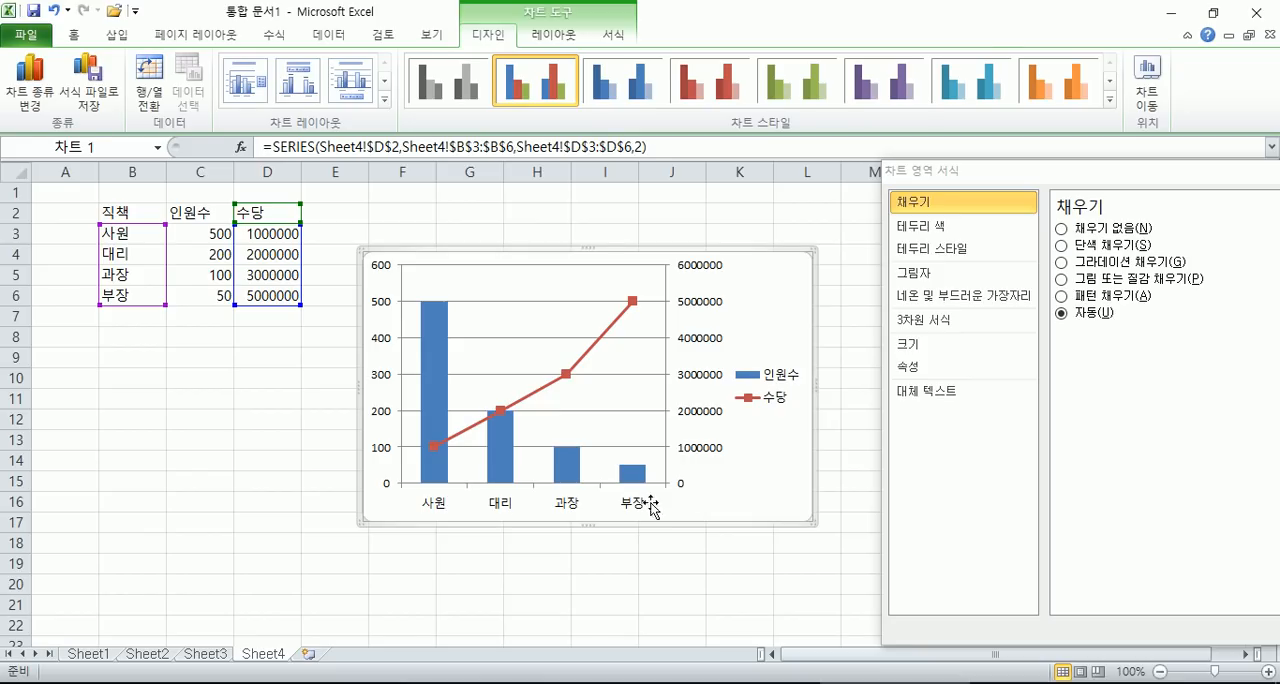
left_click(288, 484)
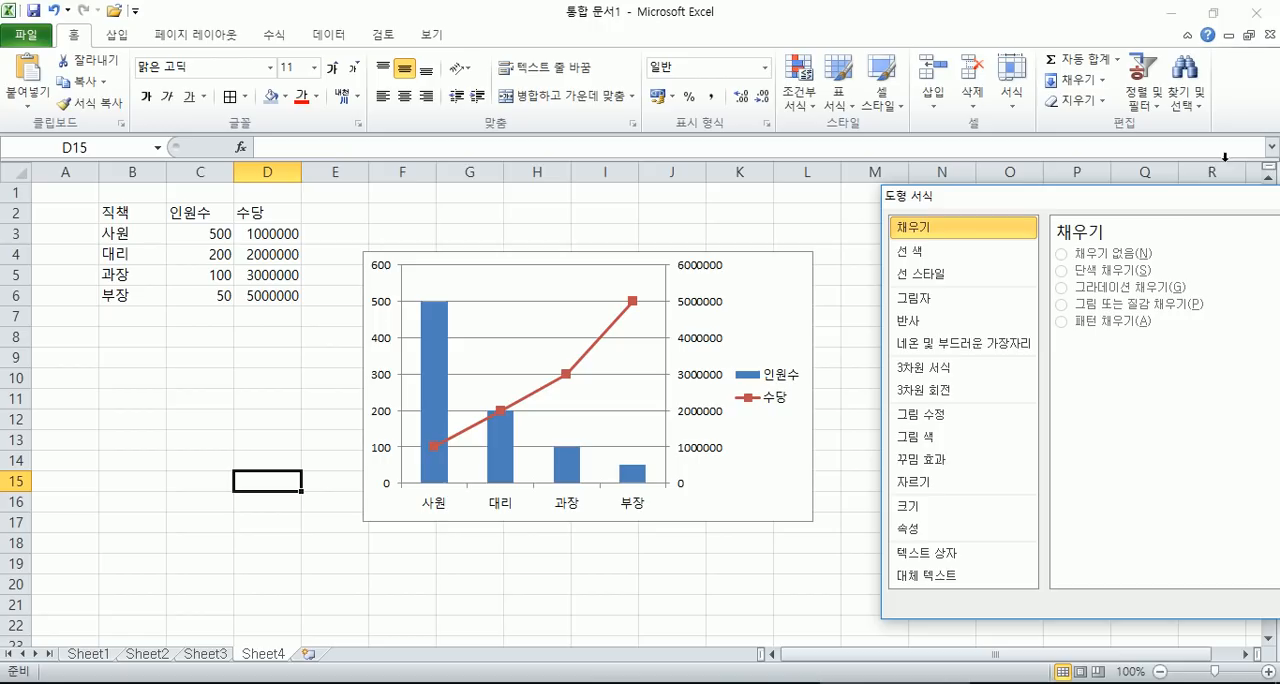
left_click_drag(1176, 208, 962, 200)
left_click(1158, 195)
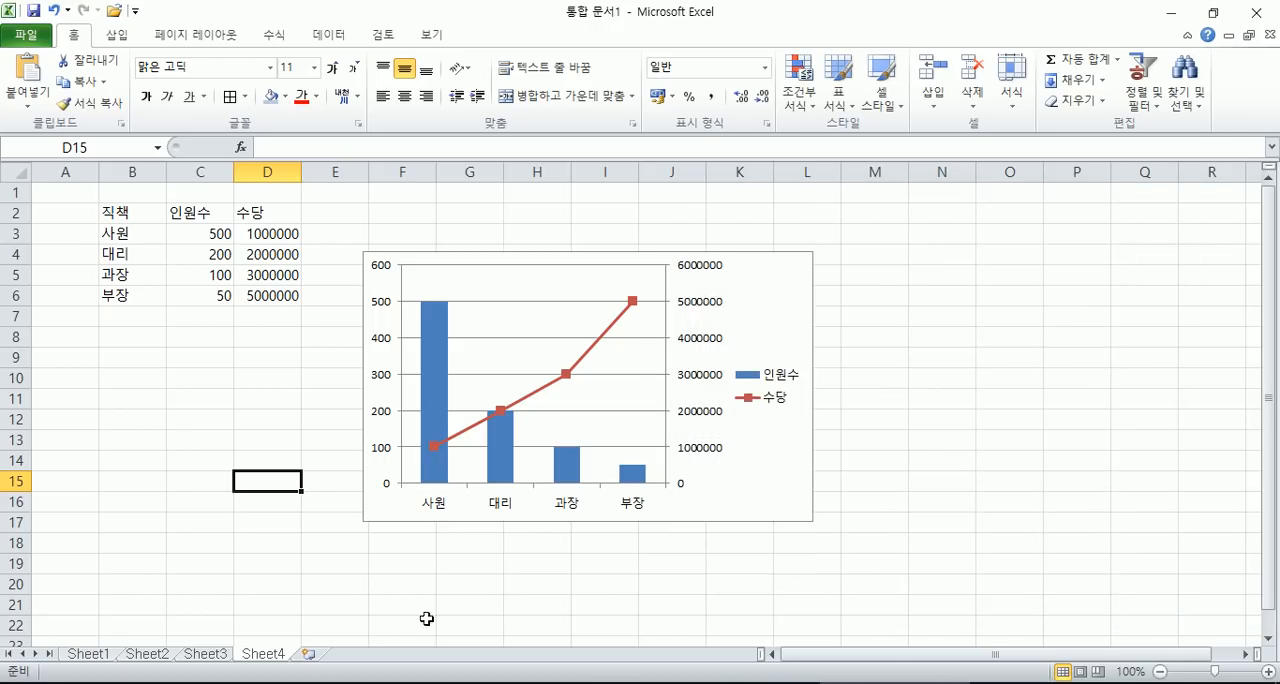
- On Sheet3, give the plot area of the food market chart a solid yellow fill
left_click(214, 653)
scroll(787, 423, "down", 1)
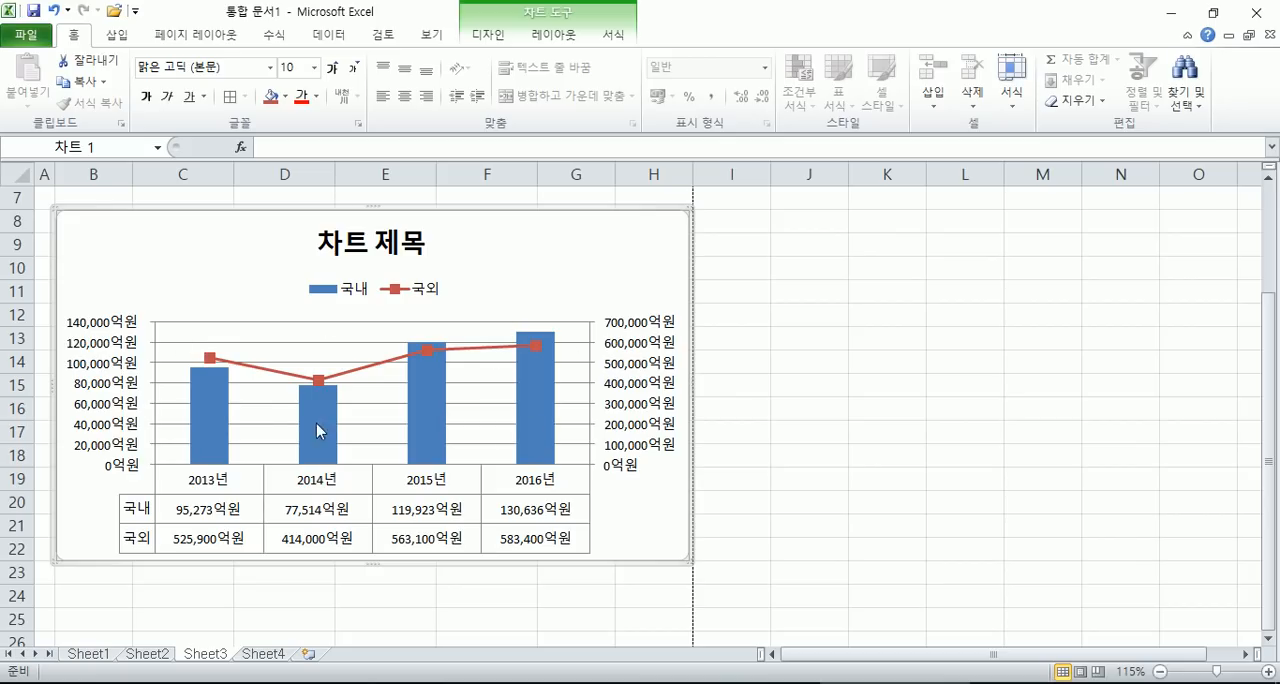
double_click(296, 332)
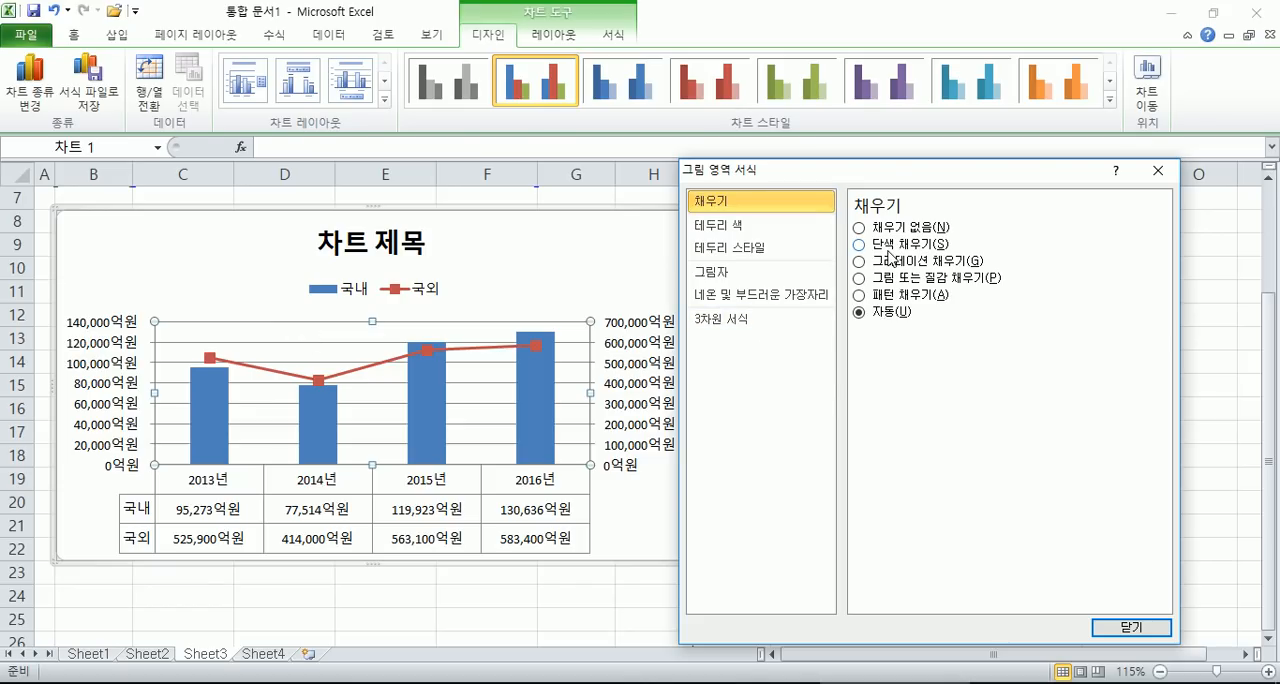
left_click(859, 244)
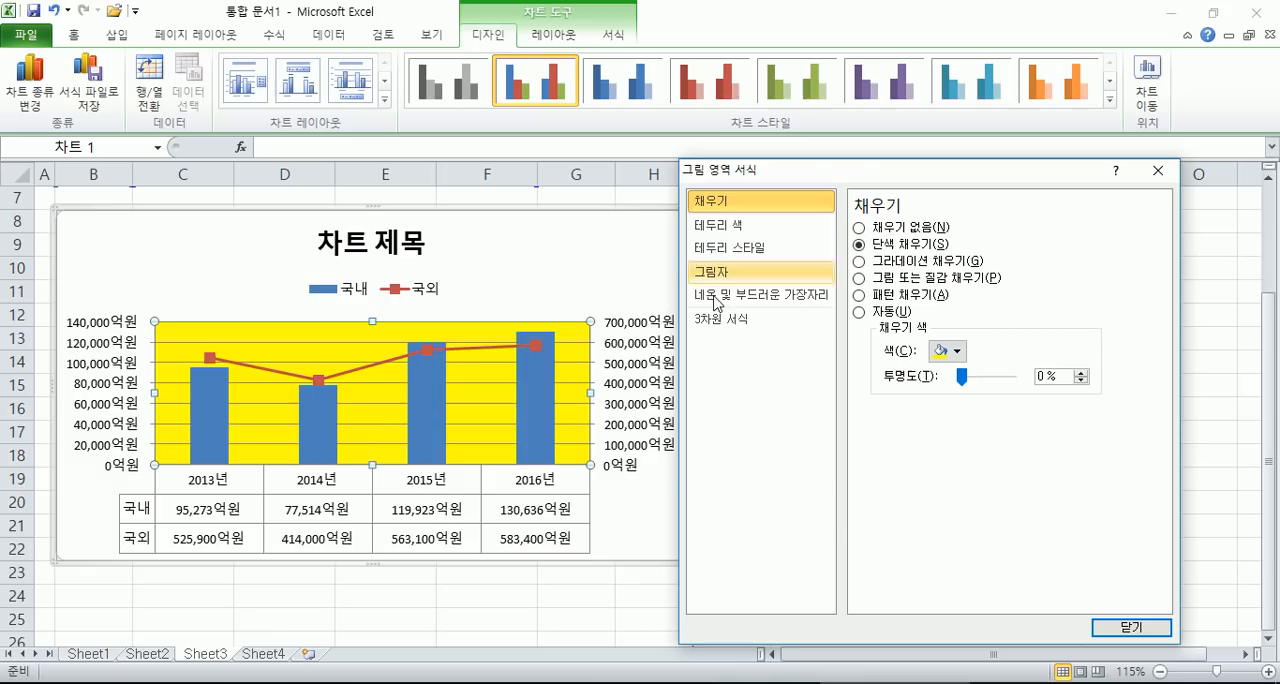
- Fill the food market chart's chart area with a picture or texture fill
left_click(167, 255)
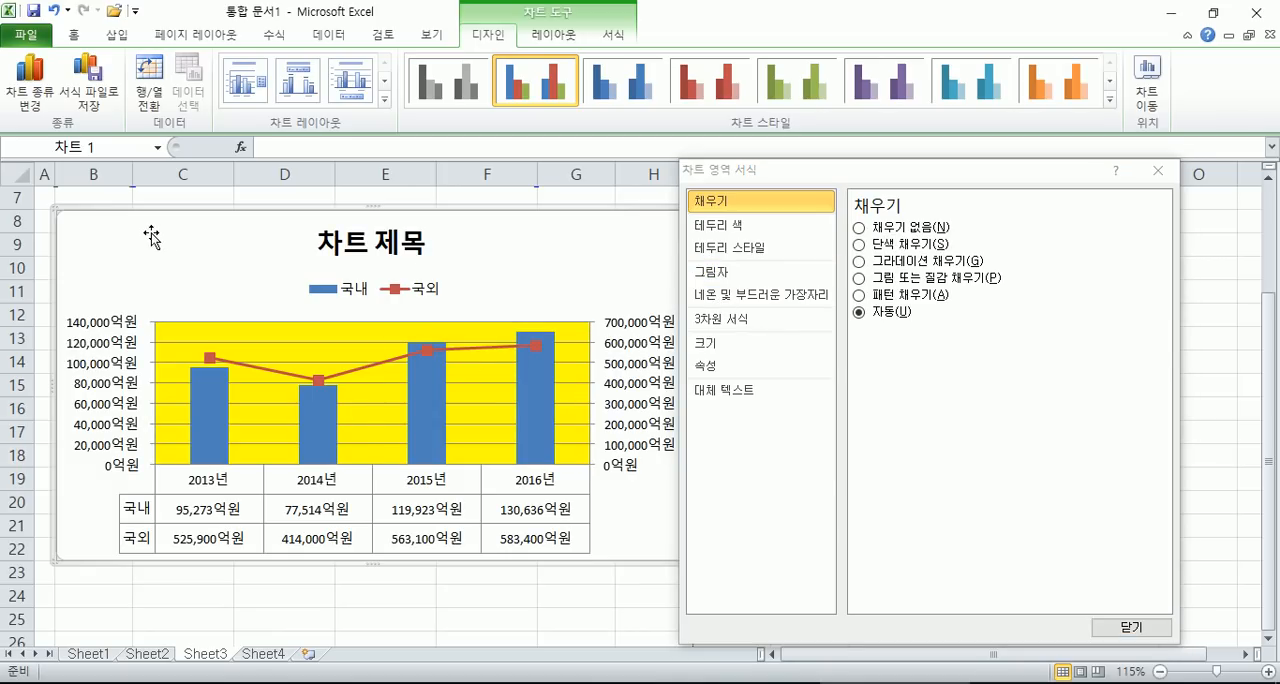
left_click(880, 285)
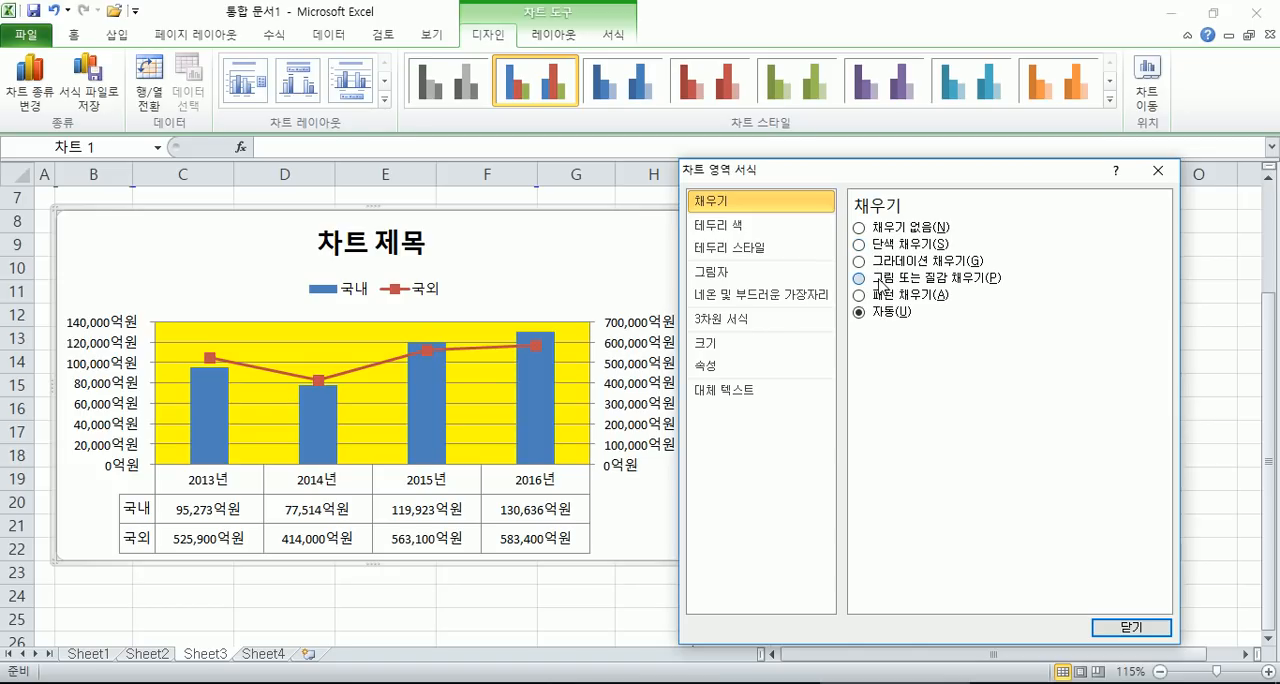
left_click(880, 283)
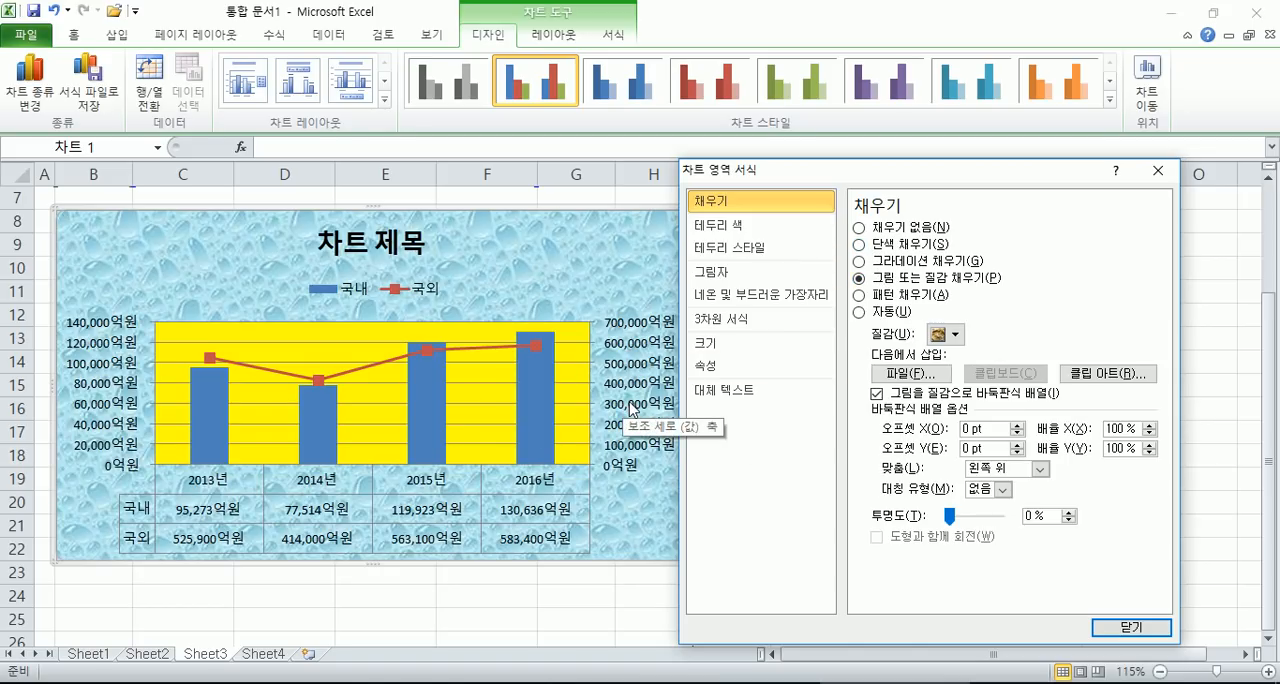
- Give both the chart area and the plot area of the food market chart a solid white fill
left_click(889, 231)
left_click(885, 249)
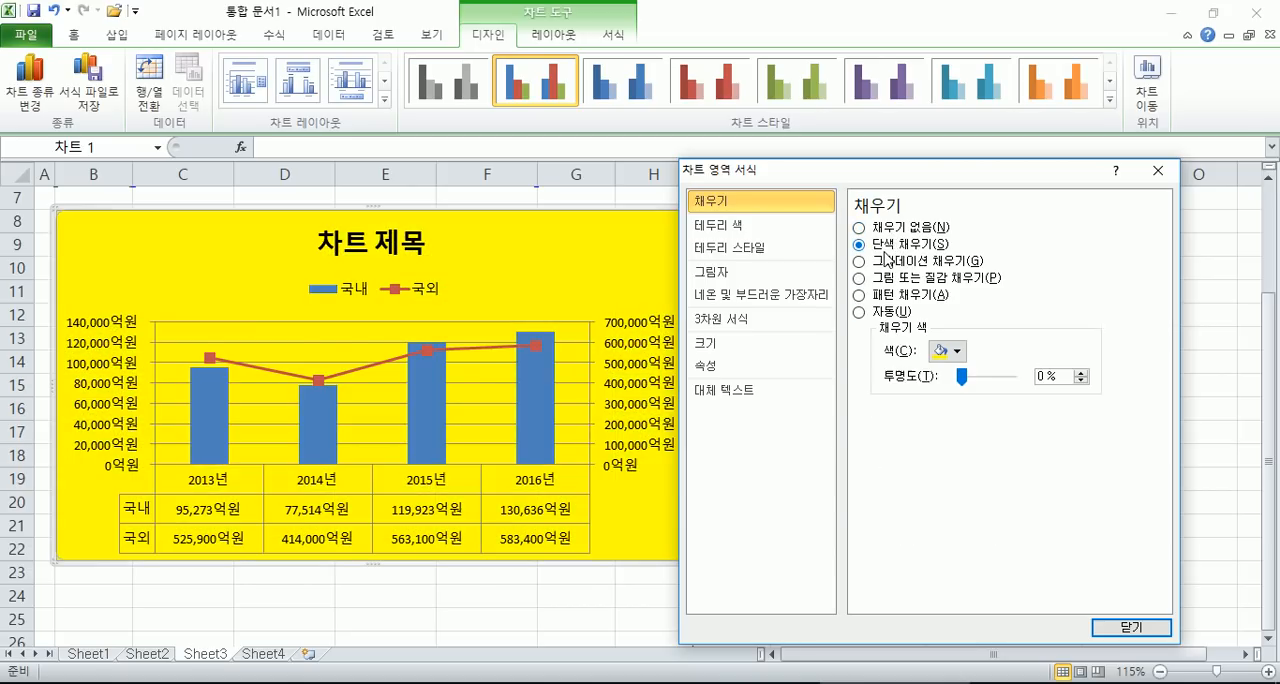
left_click(950, 352)
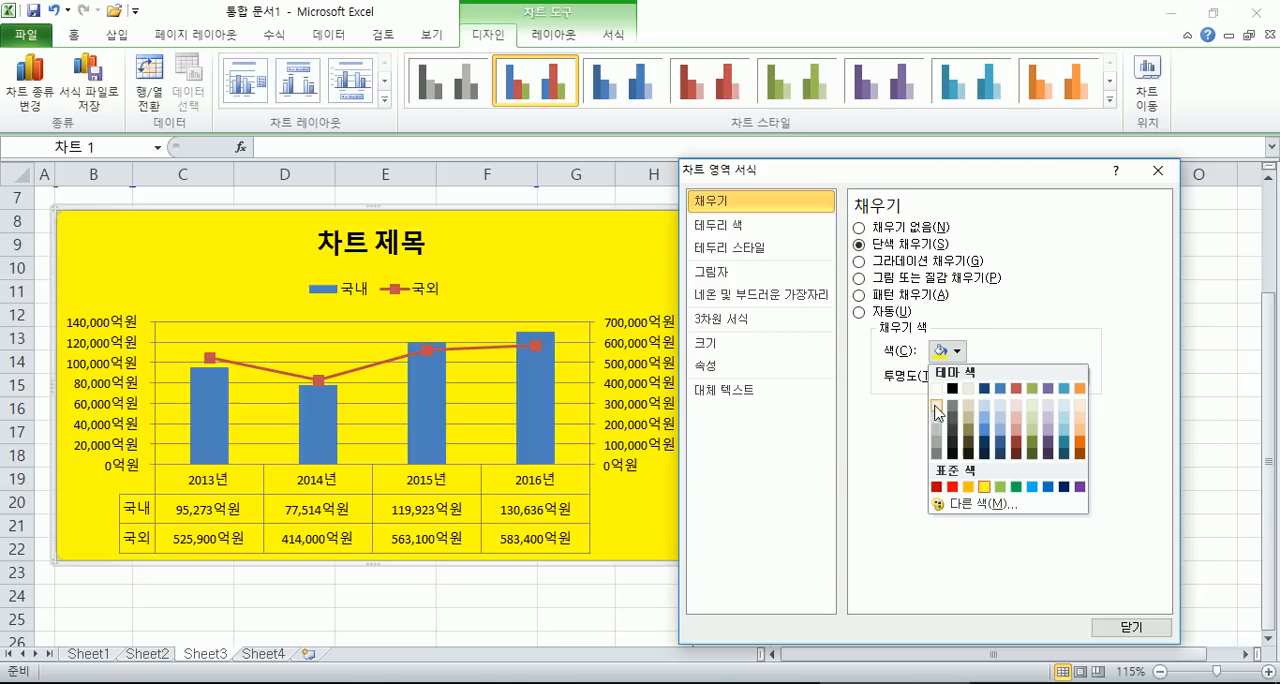
left_click(937, 388)
left_click(584, 340)
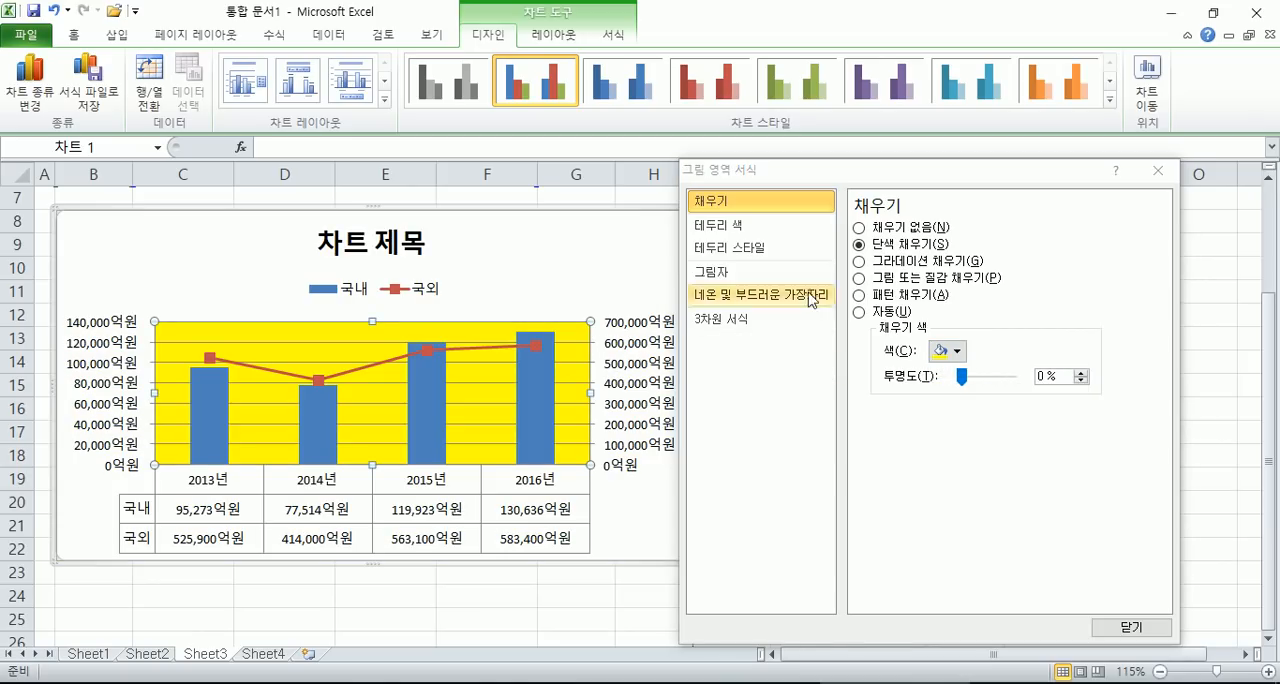
left_click(955, 352)
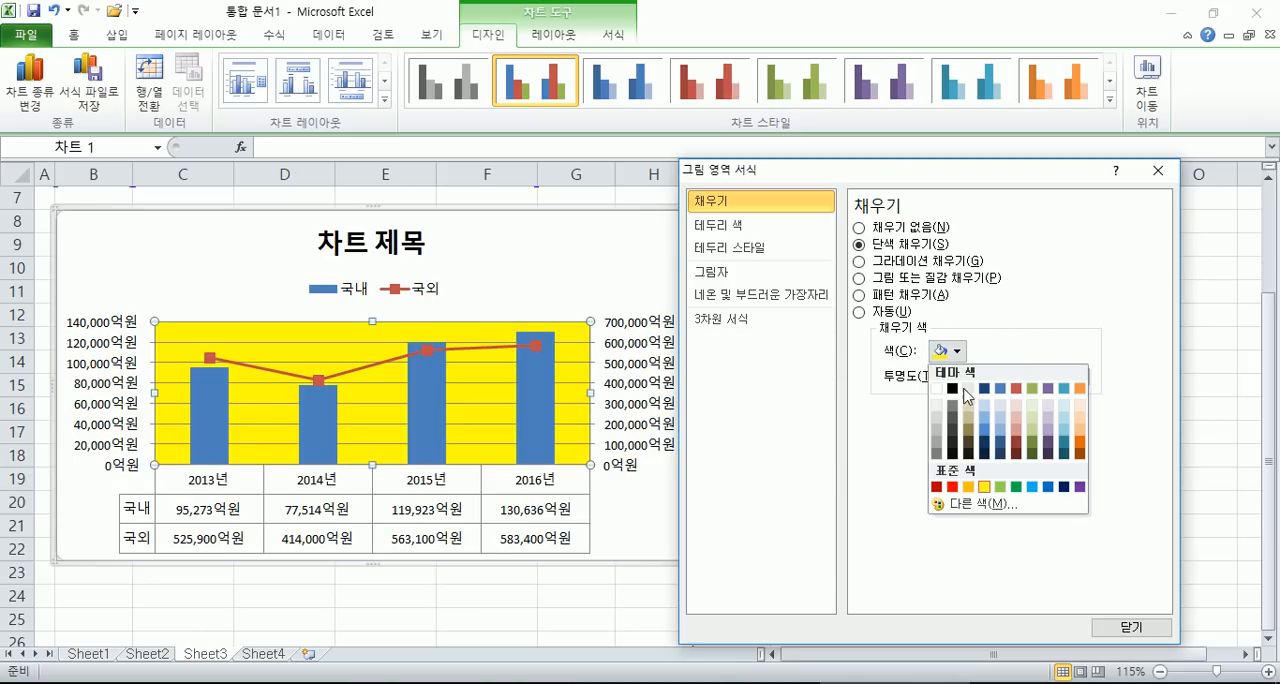
left_click(937, 388)
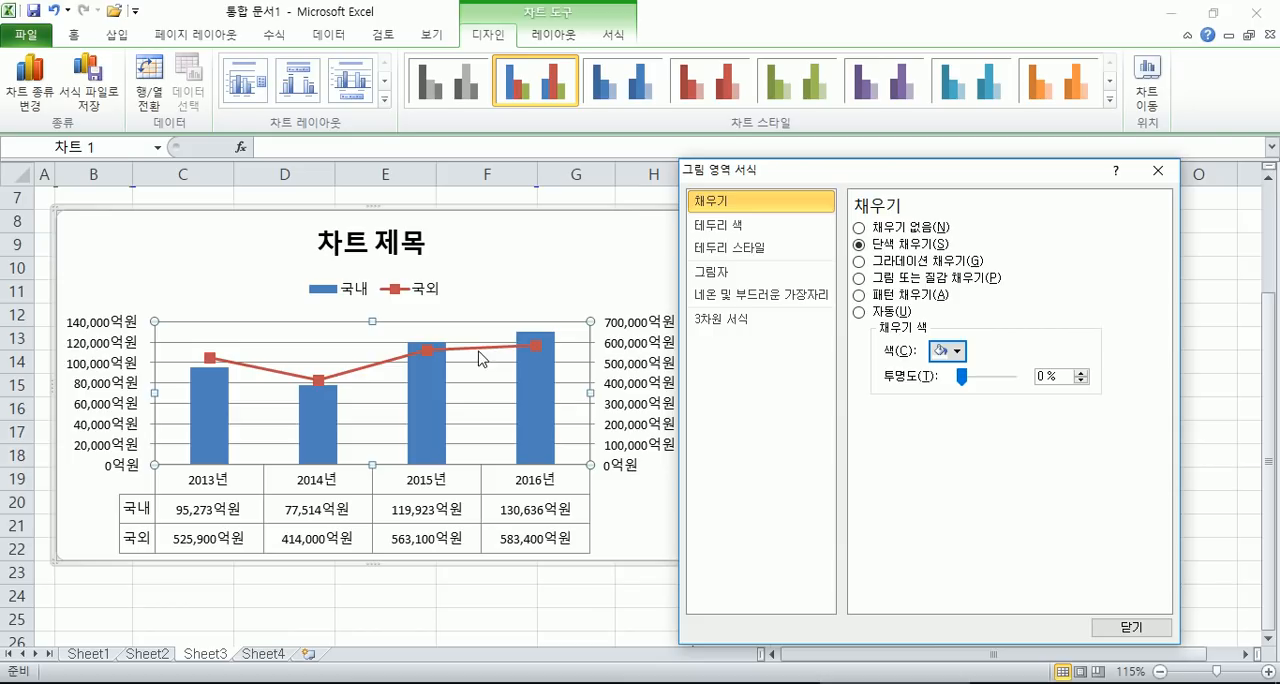
left_click(552, 270)
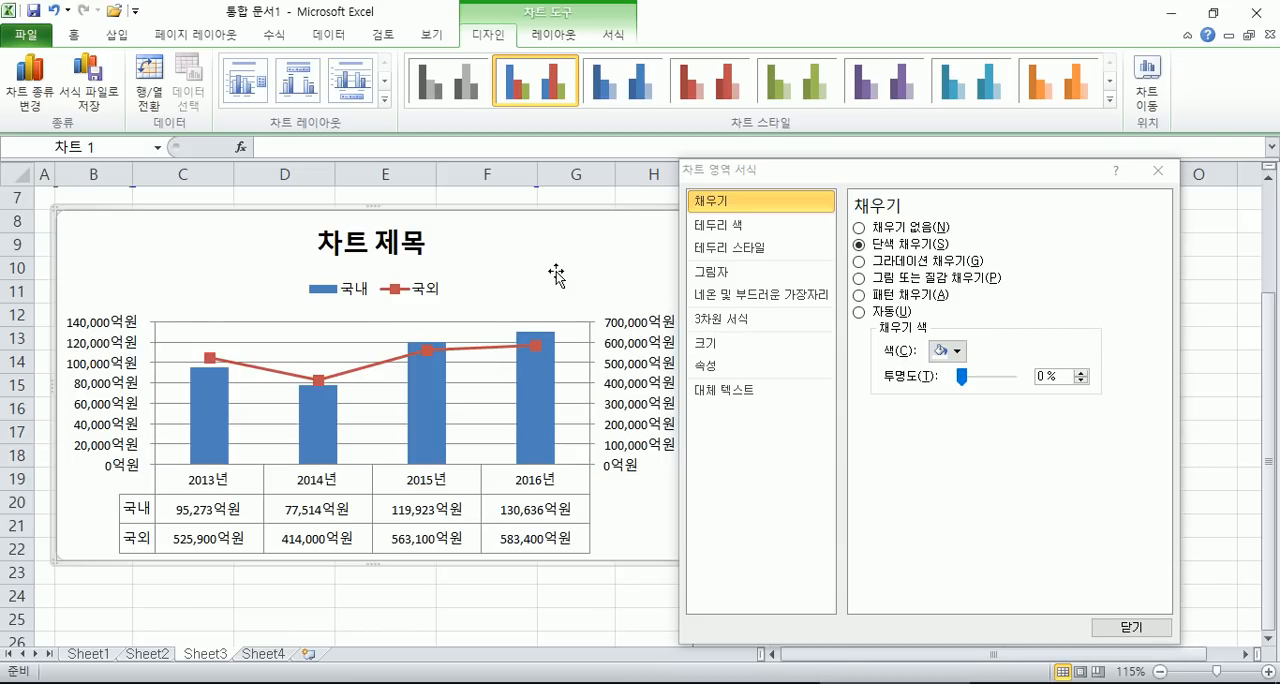
- Format the primary vertical axis major gridlines as solid-colour lines with the Dash dash type
left_click(354, 353)
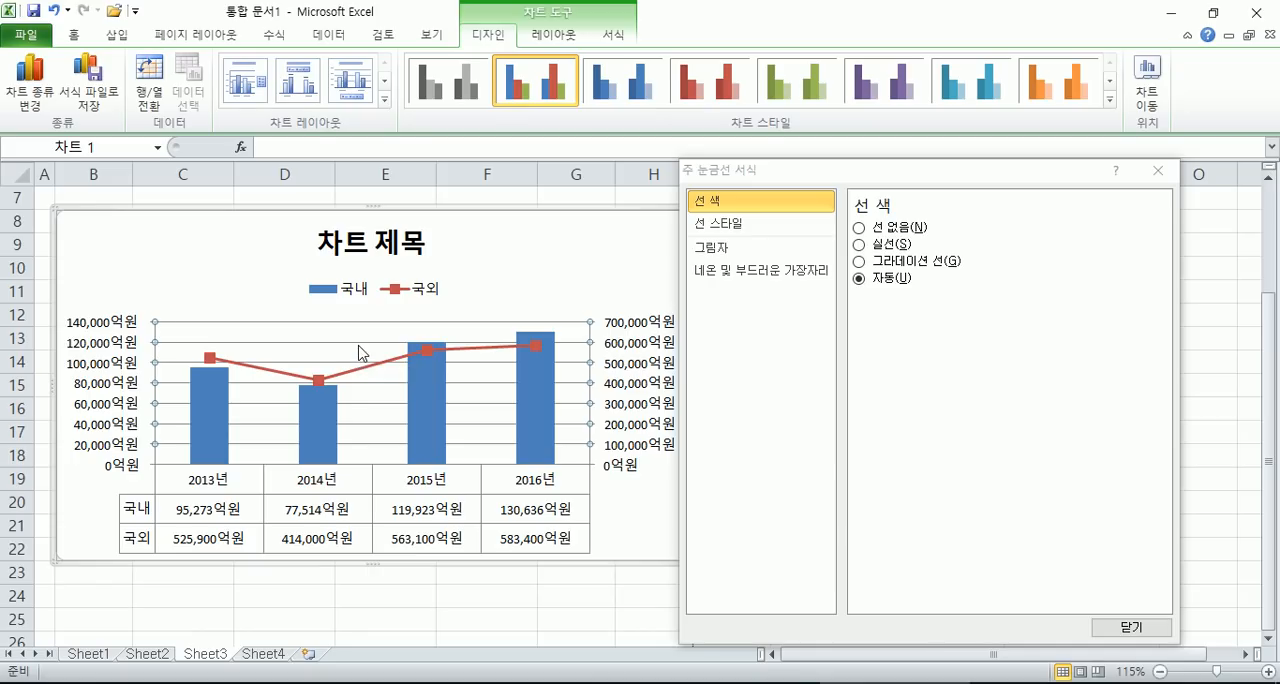
left_click(1158, 170)
double_click(377, 350)
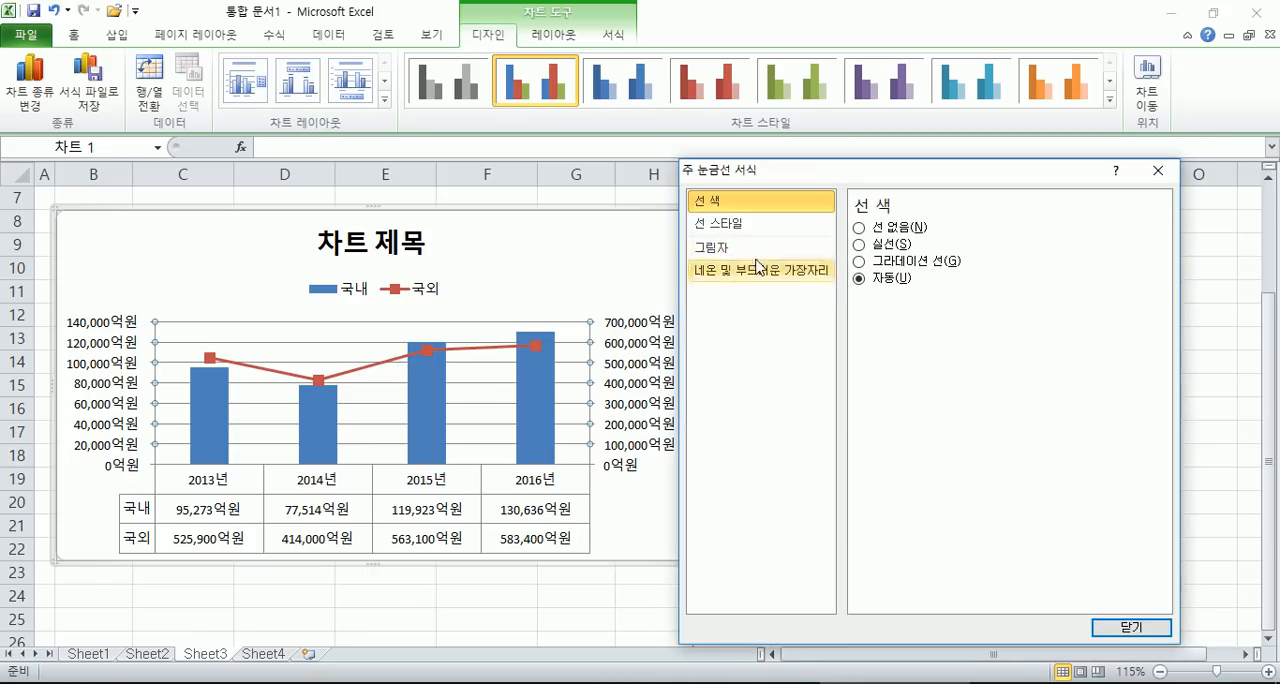
left_click_drag(790, 171, 873, 170)
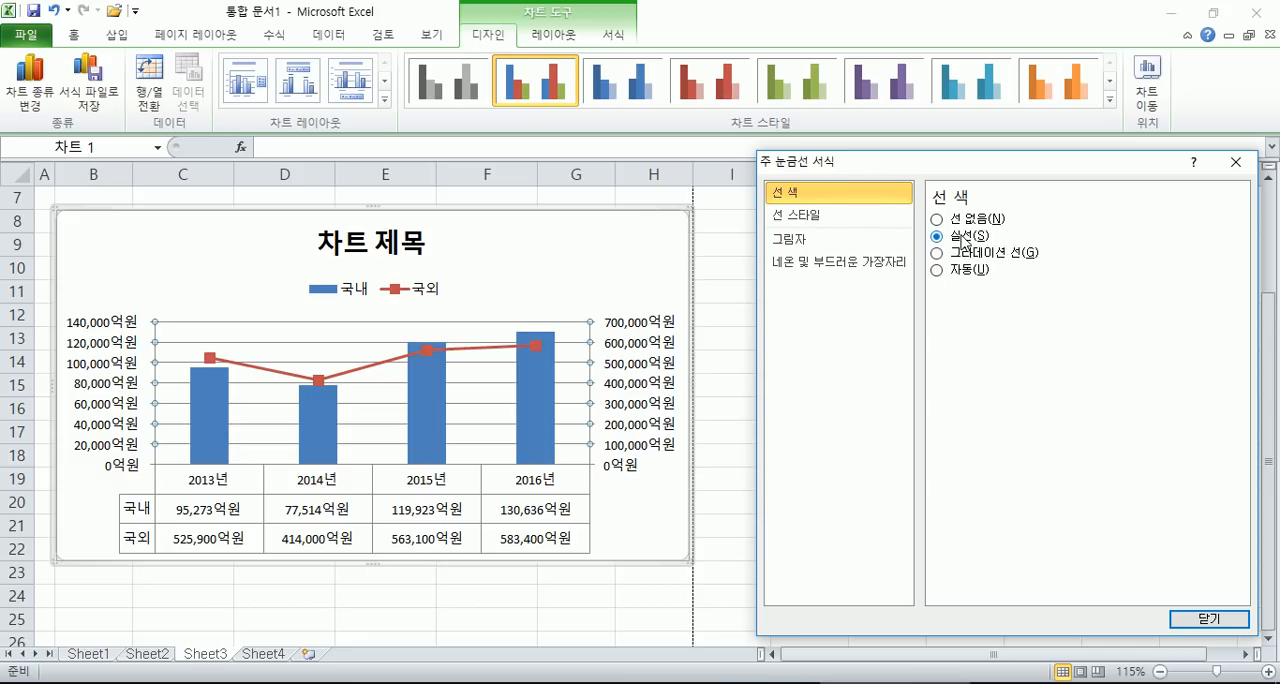
left_click(965, 240)
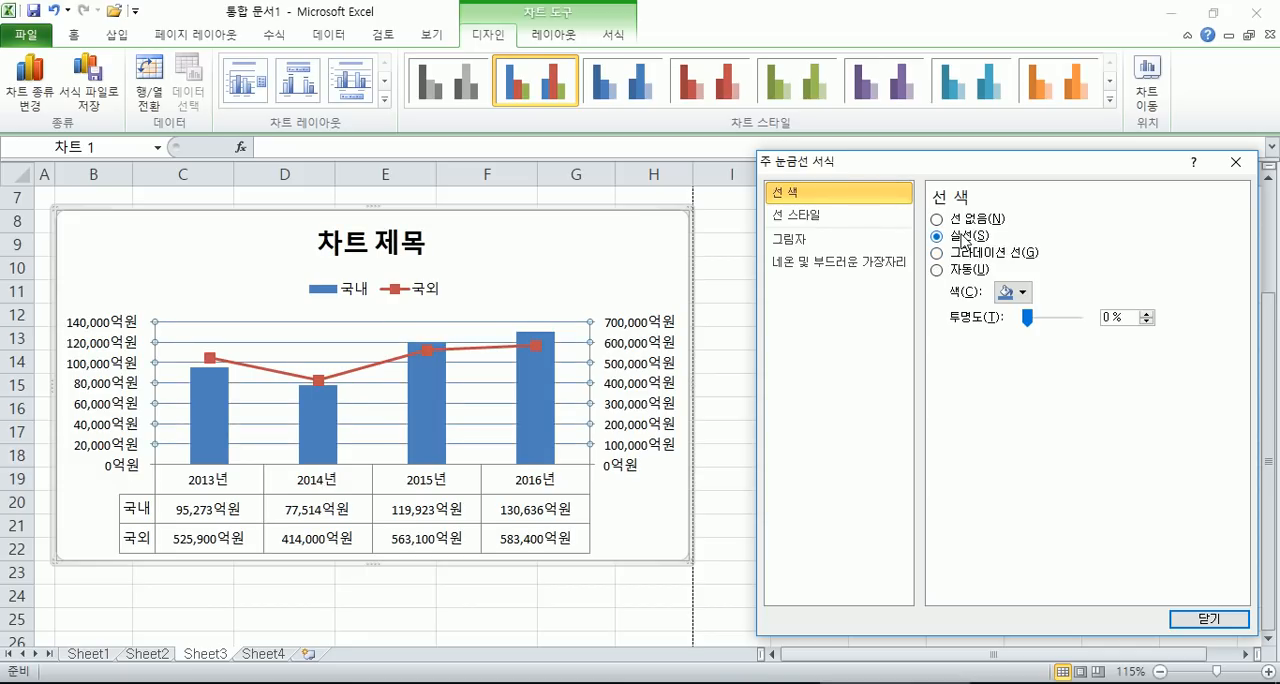
left_click(826, 228)
left_click(1036, 243)
left_click(1036, 243)
left_click(1035, 268)
left_click(1043, 339)
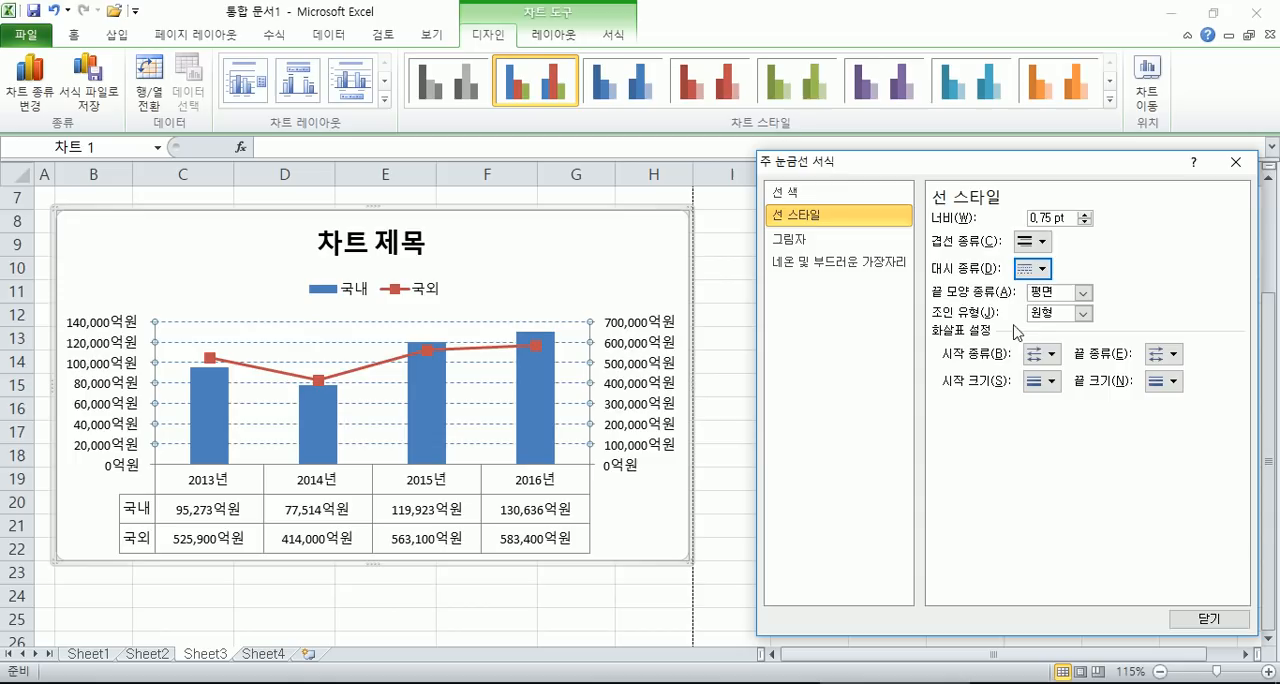
- Try the Round Dot and Dash types on the major gridlines, and finish with Long Dash
left_click(1036, 242)
left_click(1036, 242)
left_click(1033, 268)
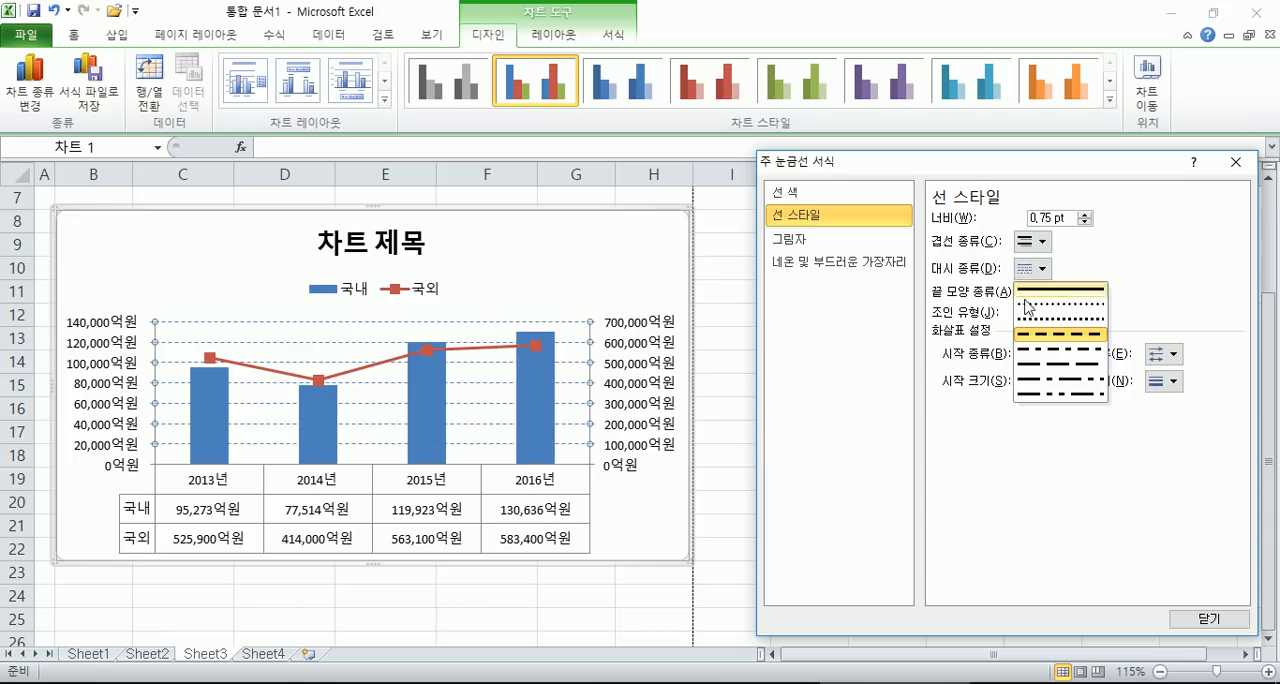
left_click(1030, 289)
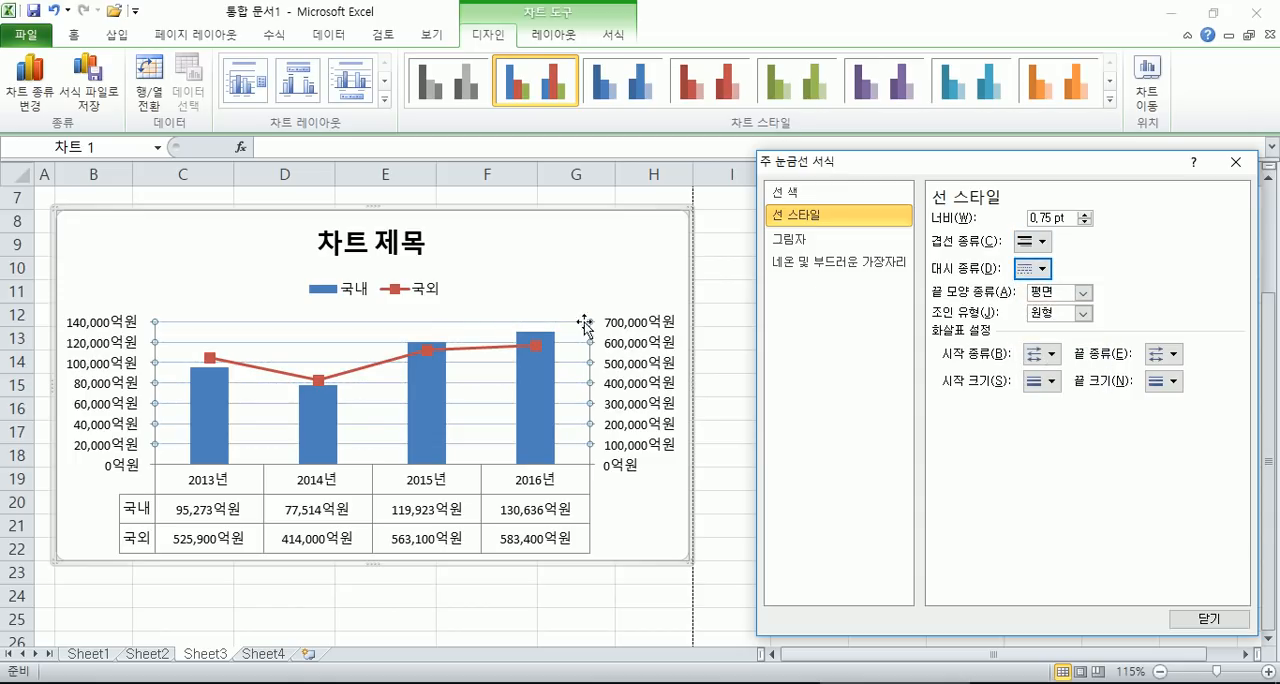
left_click(1033, 268)
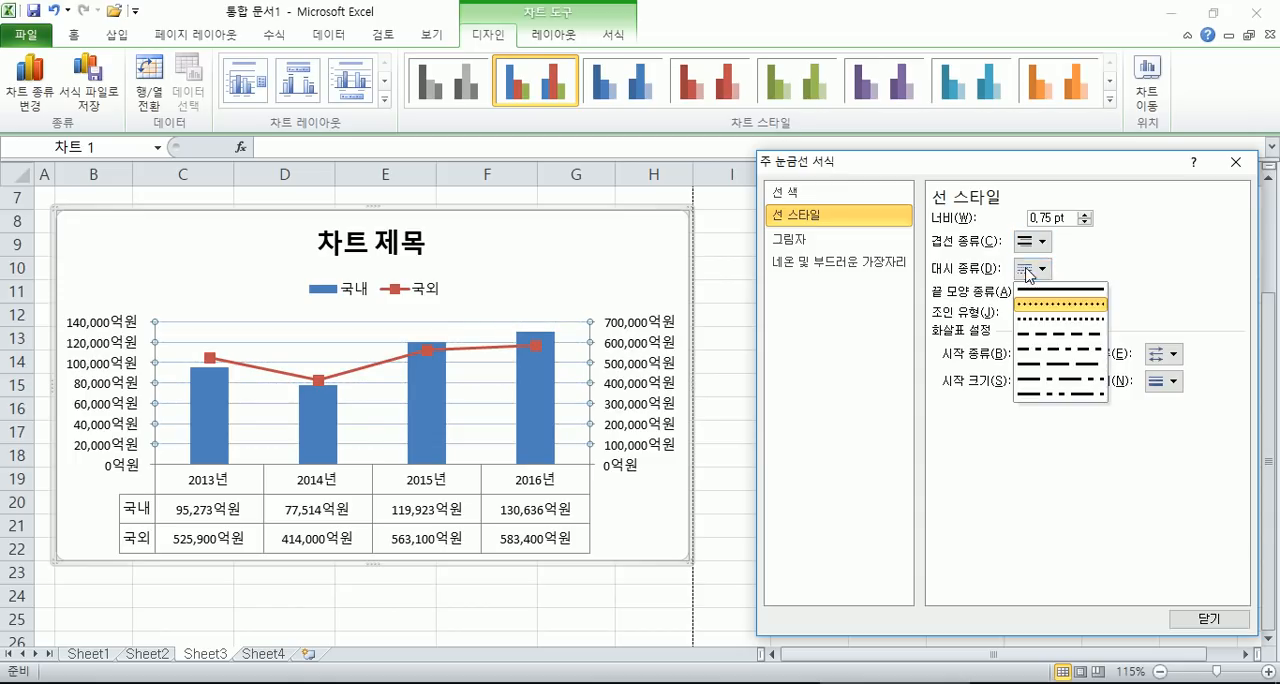
left_click(1051, 338)
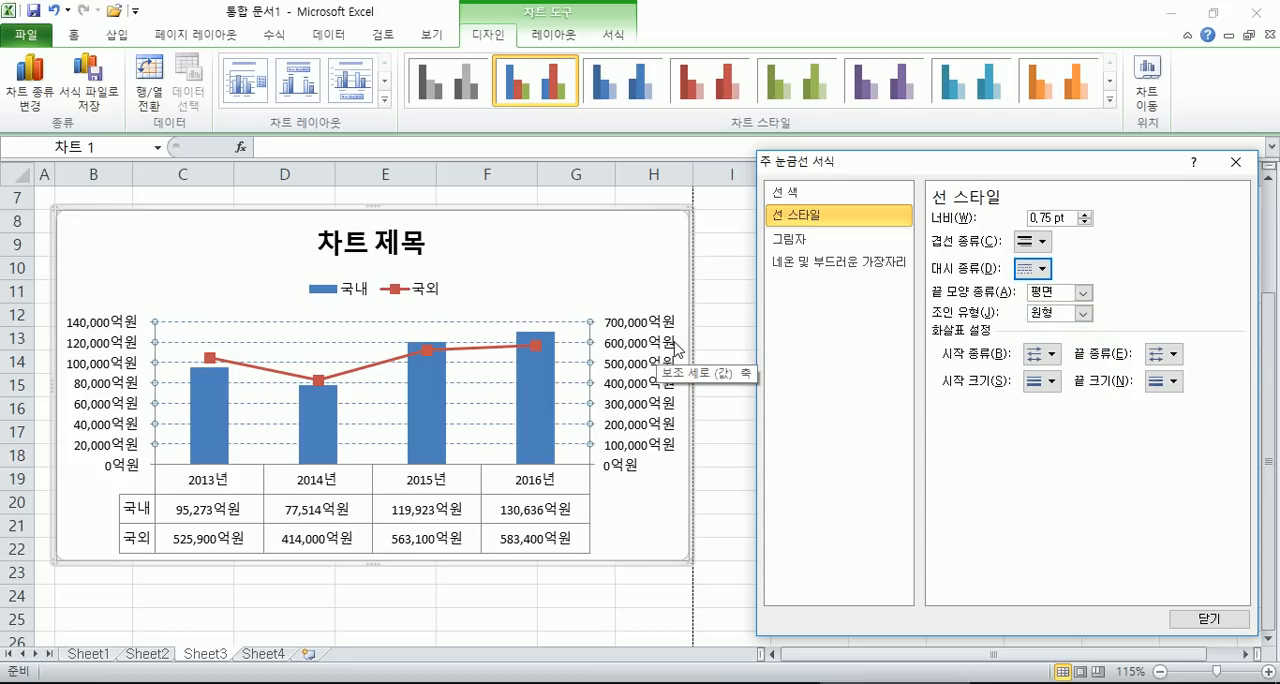
left_click(1034, 268)
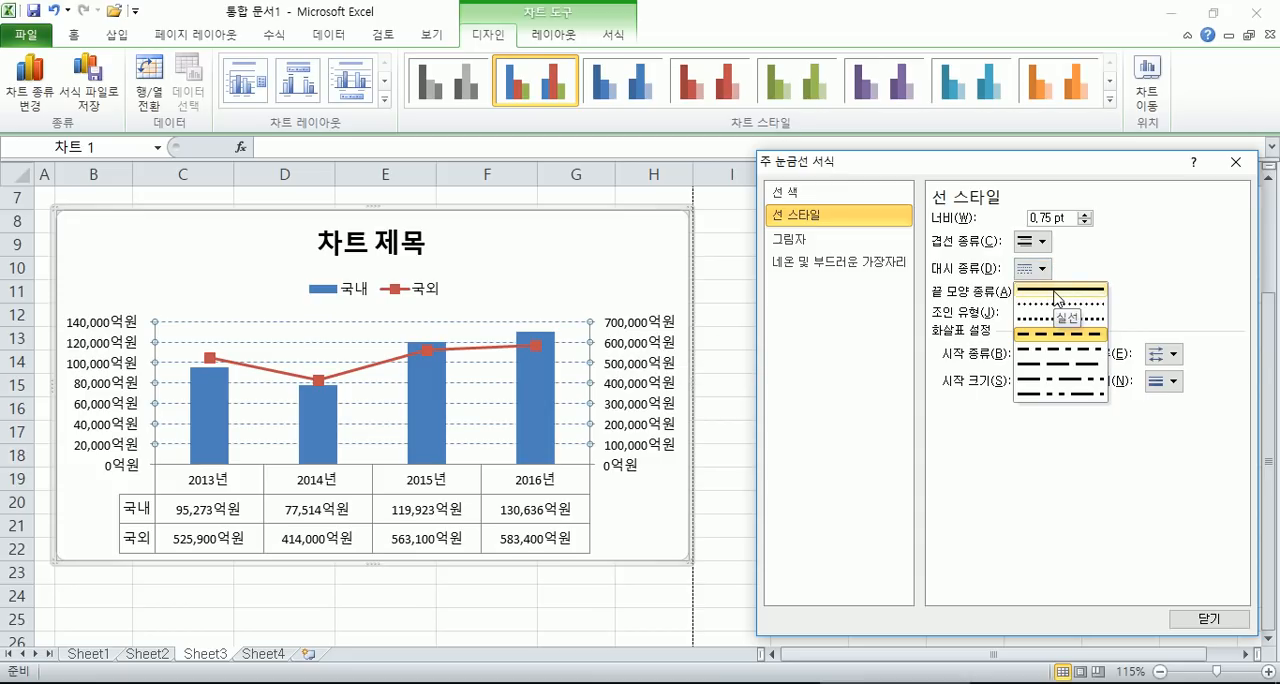
left_click(1051, 366)
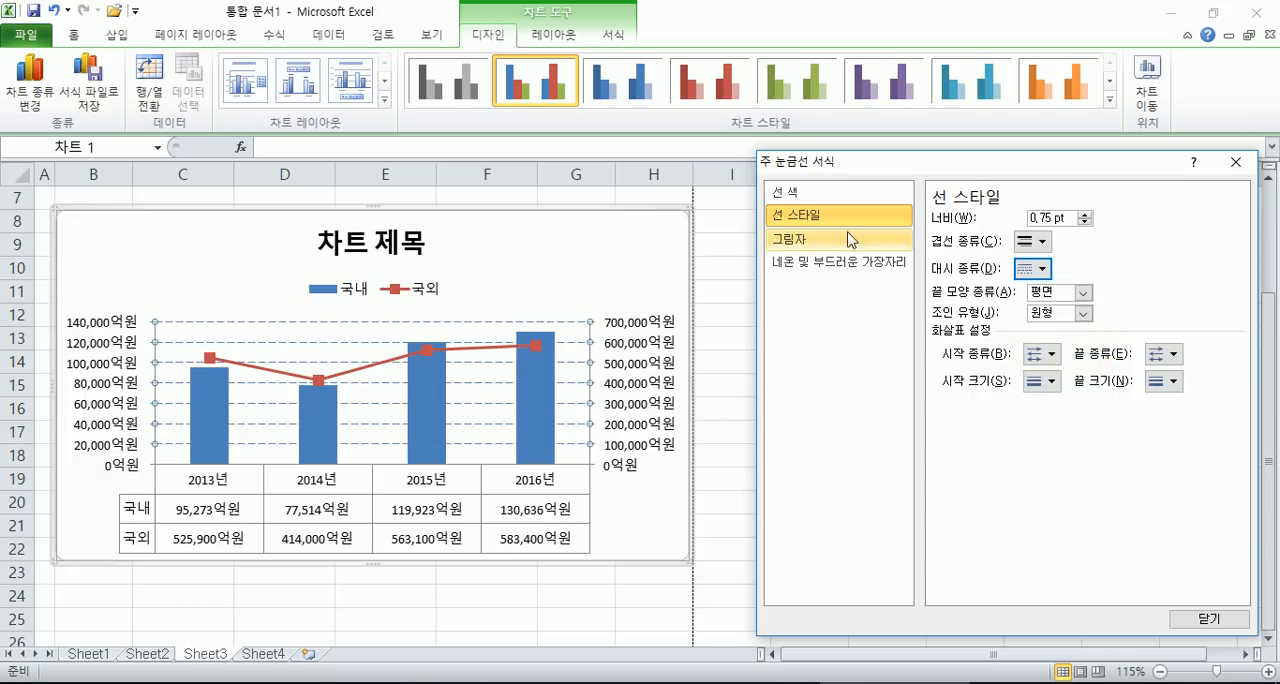
- Set the line colour of the major gridlines to standard red
left_click(786, 193)
left_click(1016, 295)
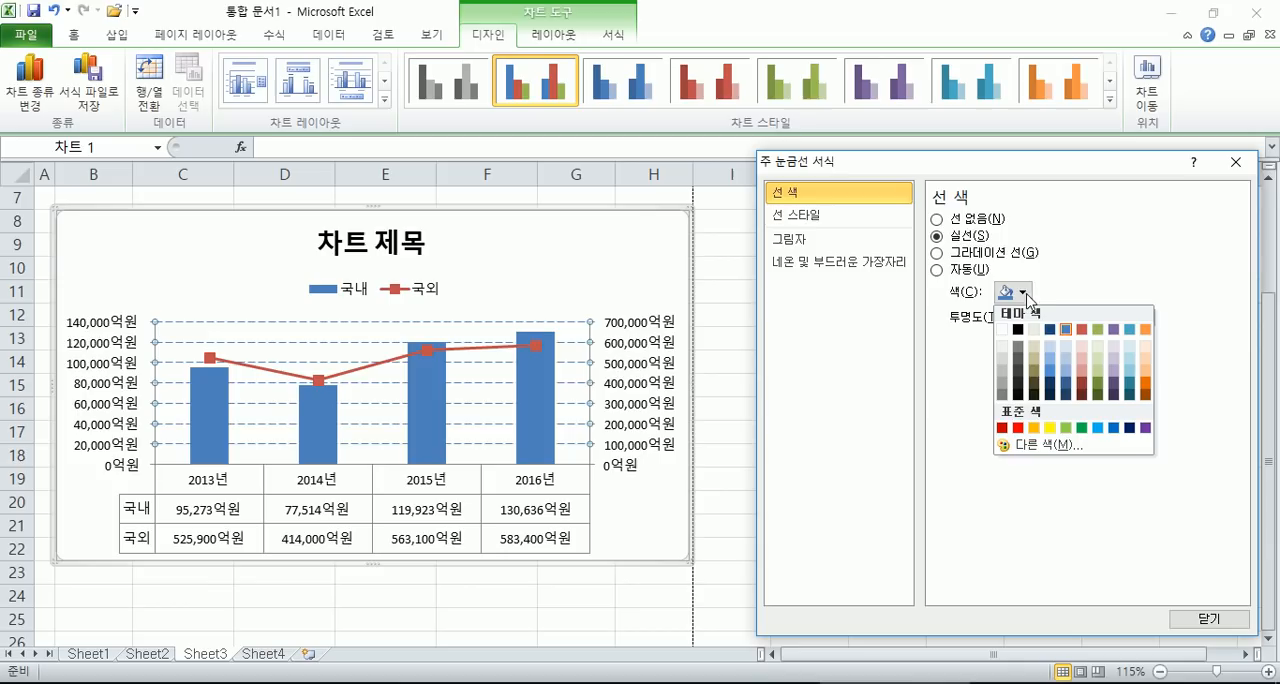
left_click(1018, 428)
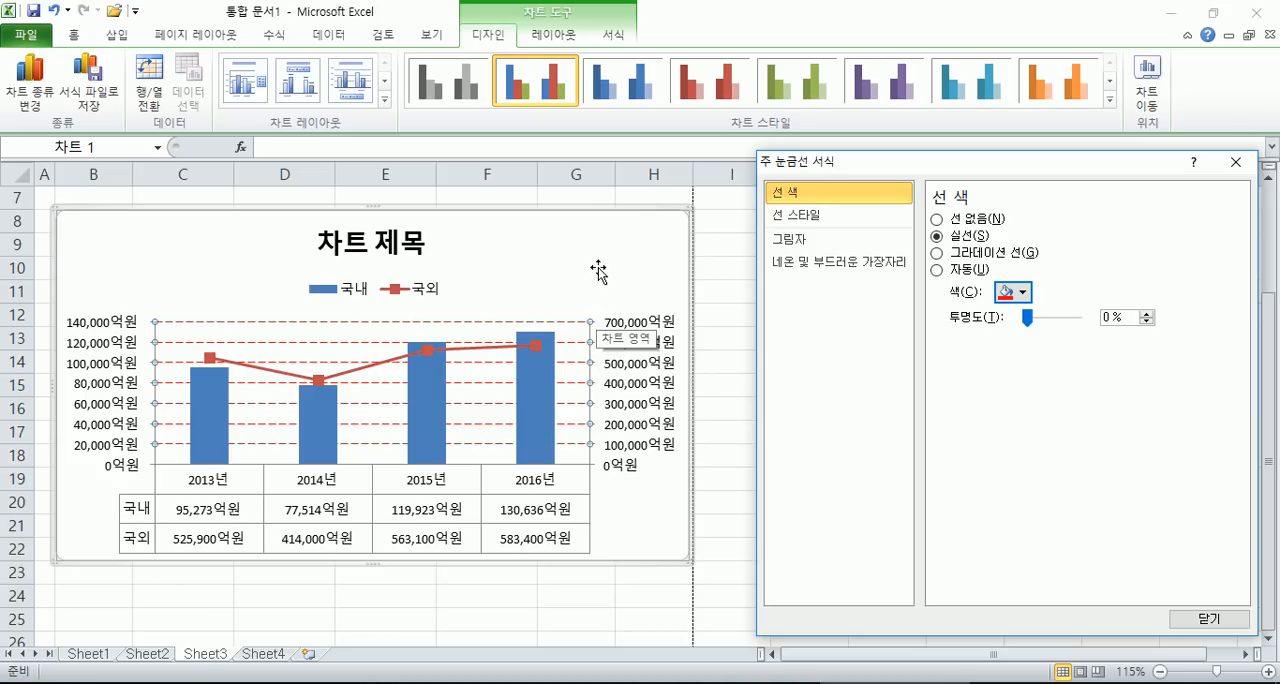
- Apply the orange outline shape style to the legend, and replace it with the light aqua gradient style with dark text
left_click(433, 296)
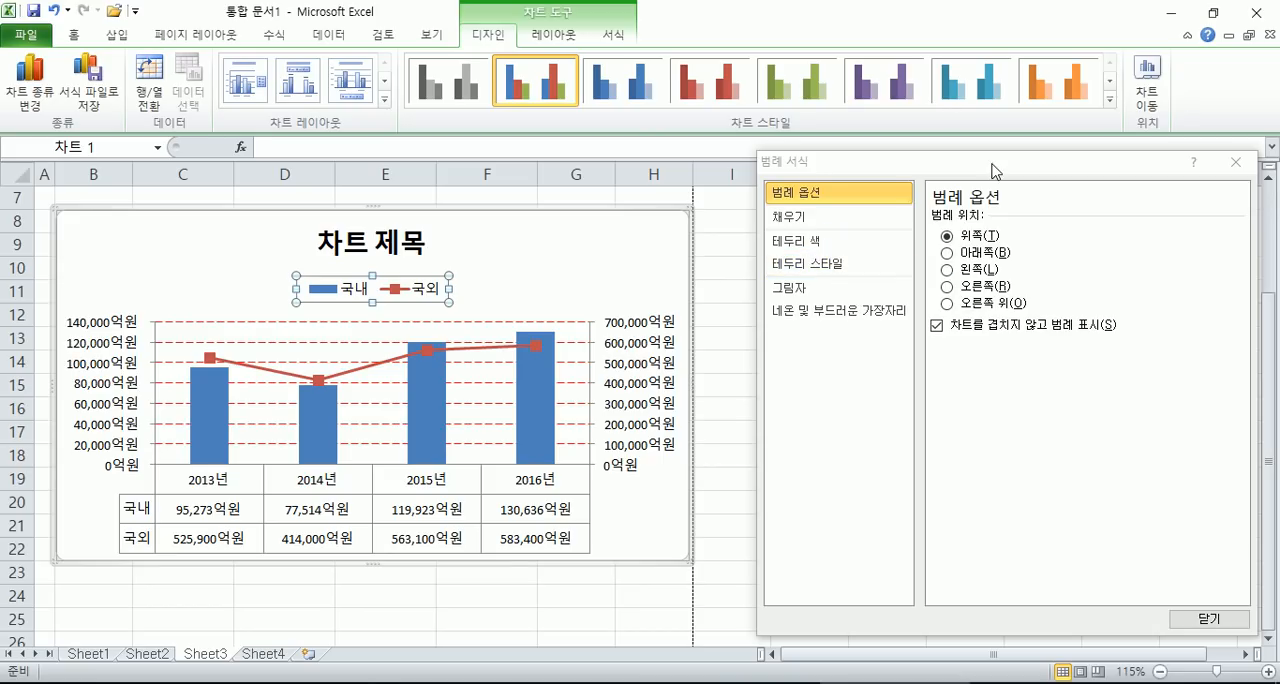
left_click_drag(992, 164, 1007, 245)
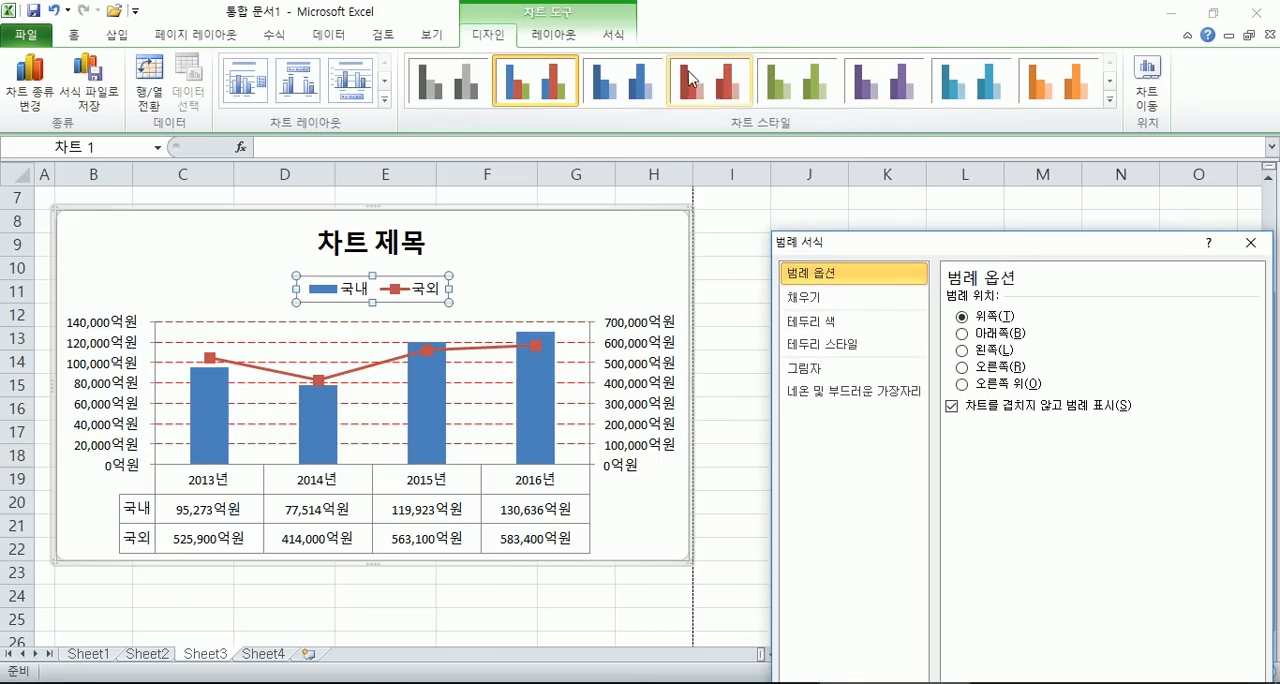
left_click(613, 34)
left_click(575, 35)
left_click(614, 36)
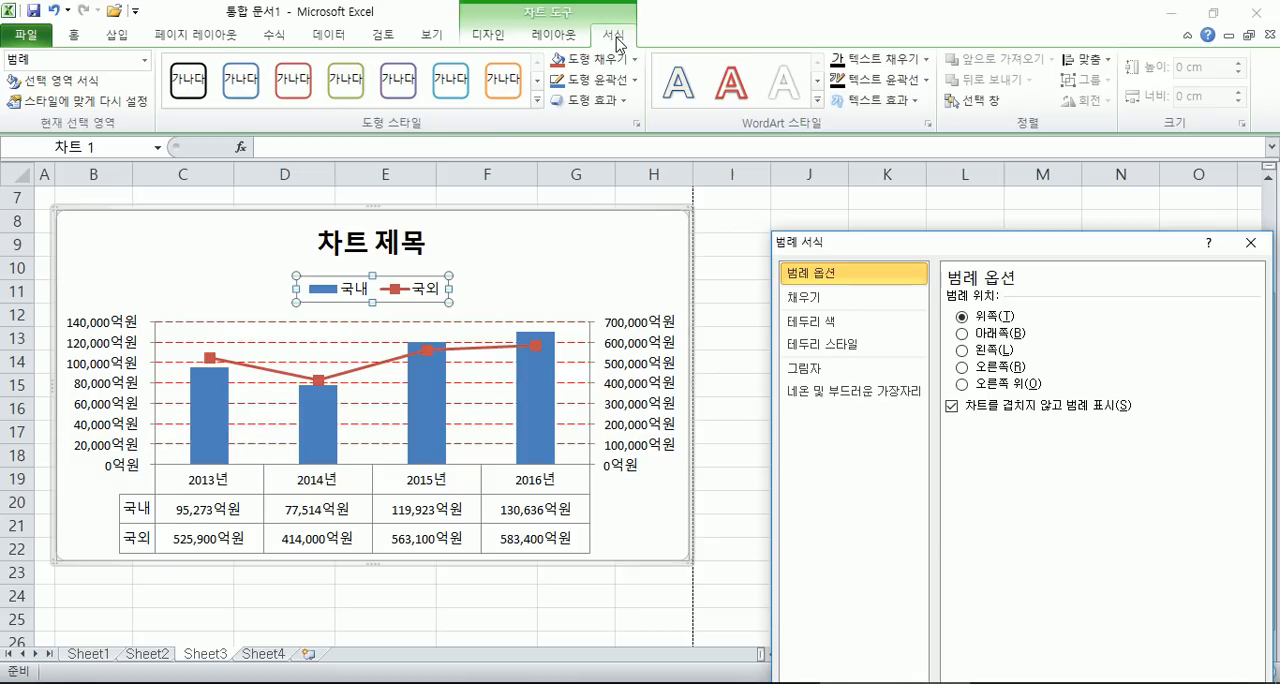
left_click(503, 79)
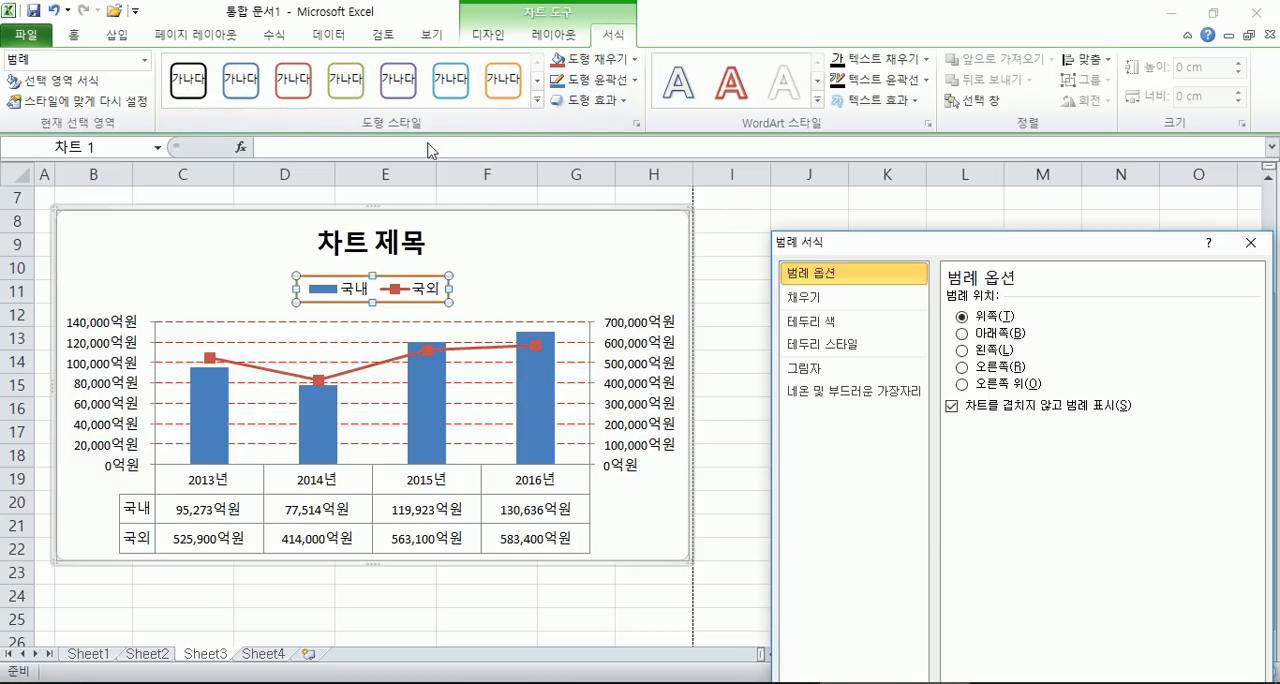
left_click(537, 100)
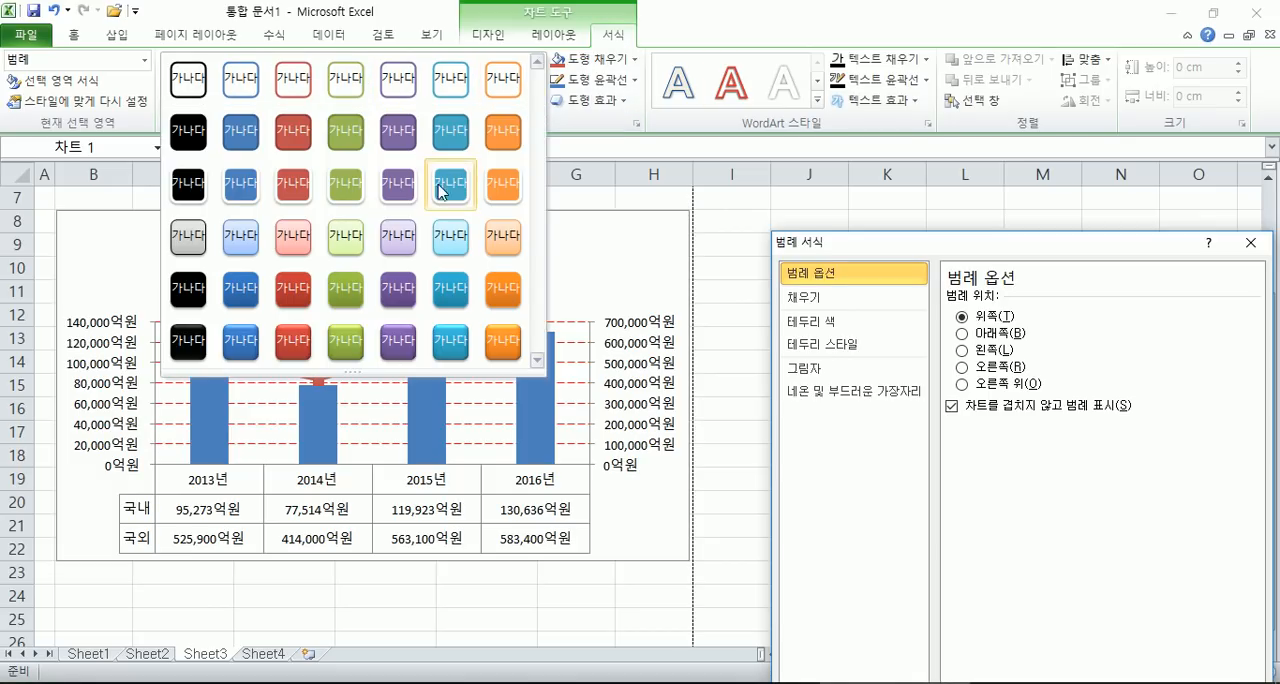
left_click(445, 240)
left_click(555, 278)
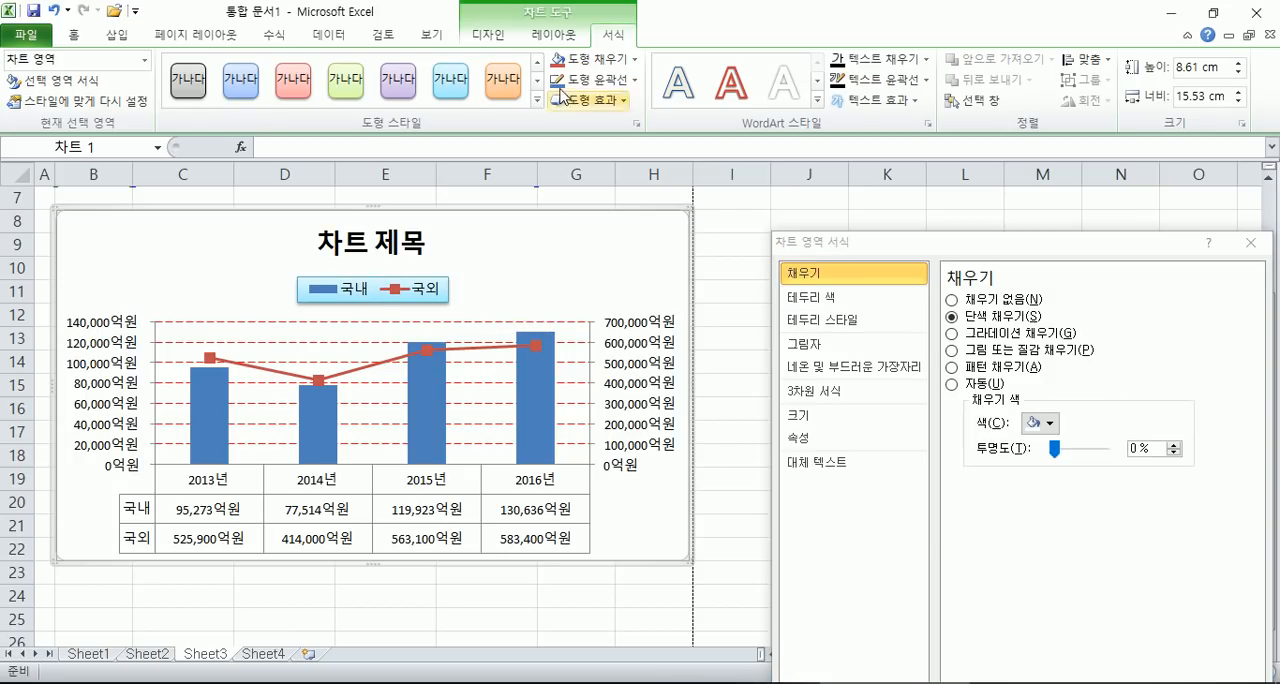
- Try the monochrome blue chart style on the chart and return it to the multicolour blue-and-red style, resetting its custom formatting
left_click(499, 40)
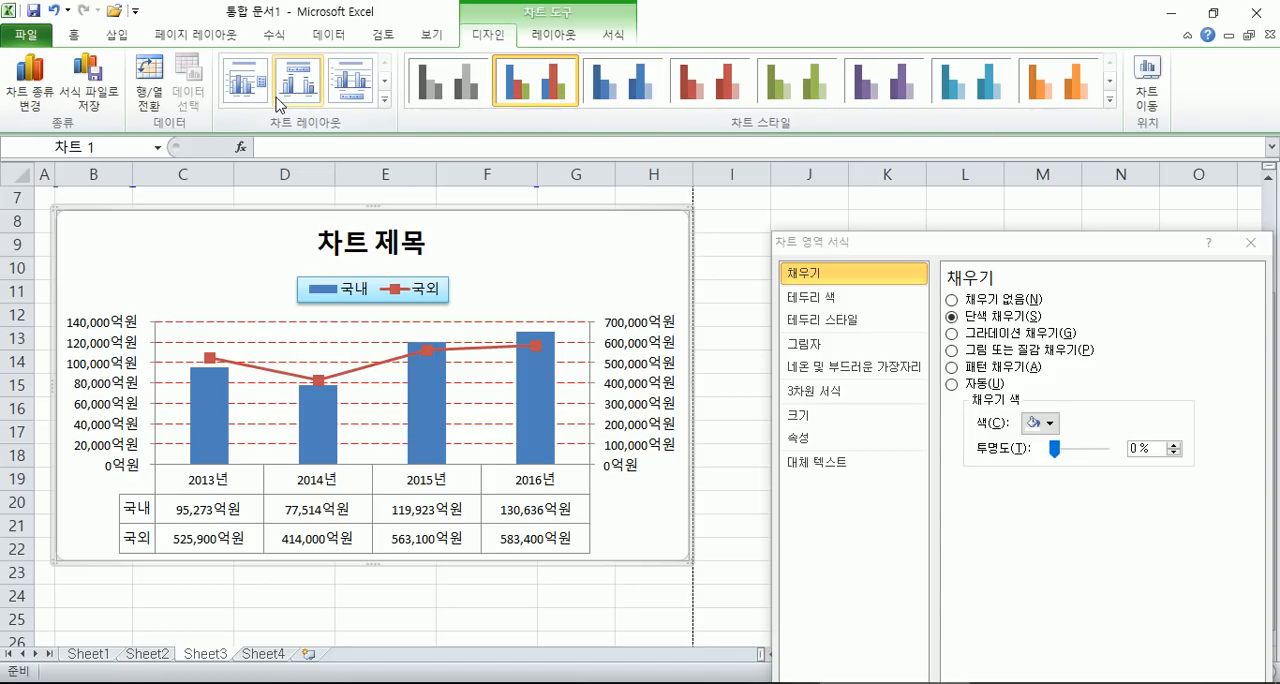
left_click(625, 88)
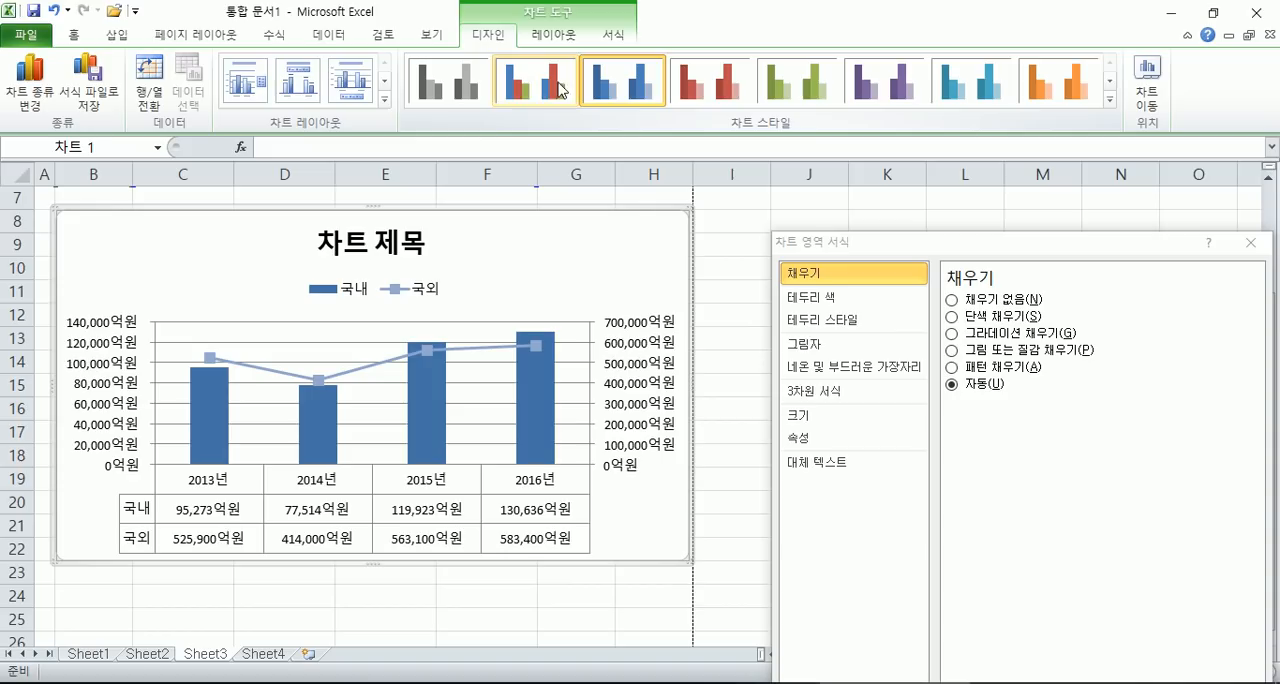
left_click(527, 88)
left_click(455, 85)
left_click(548, 95)
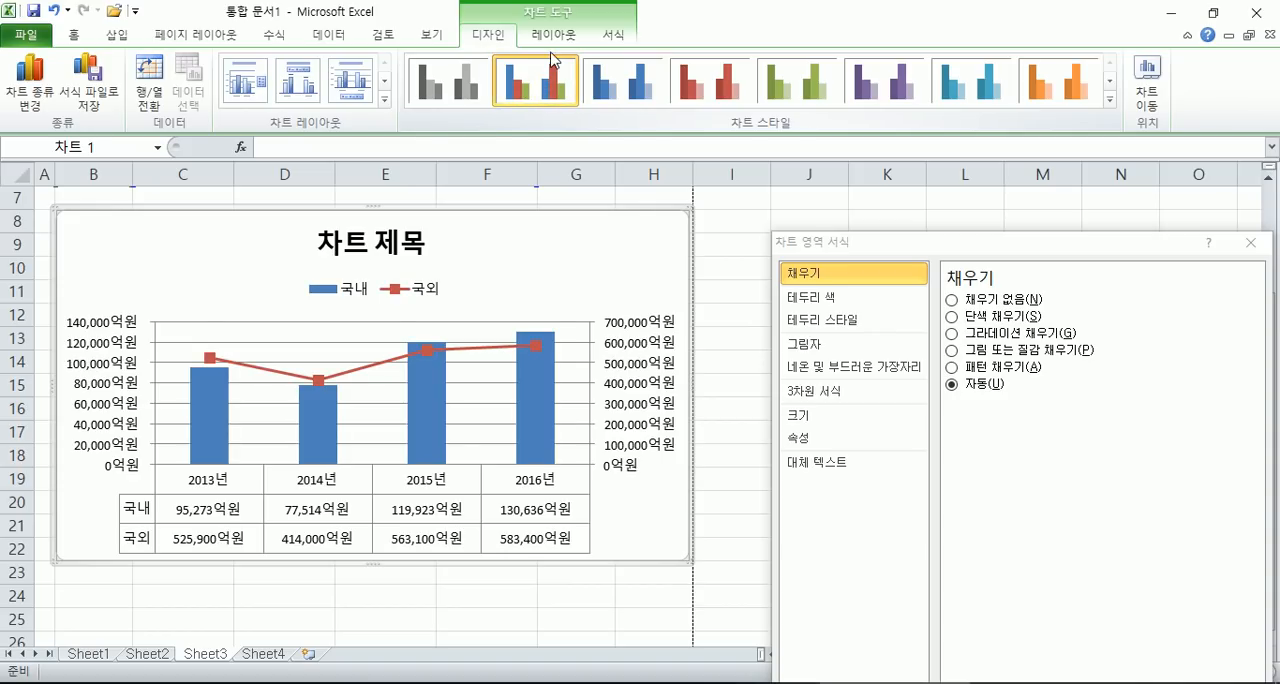
left_click(551, 40)
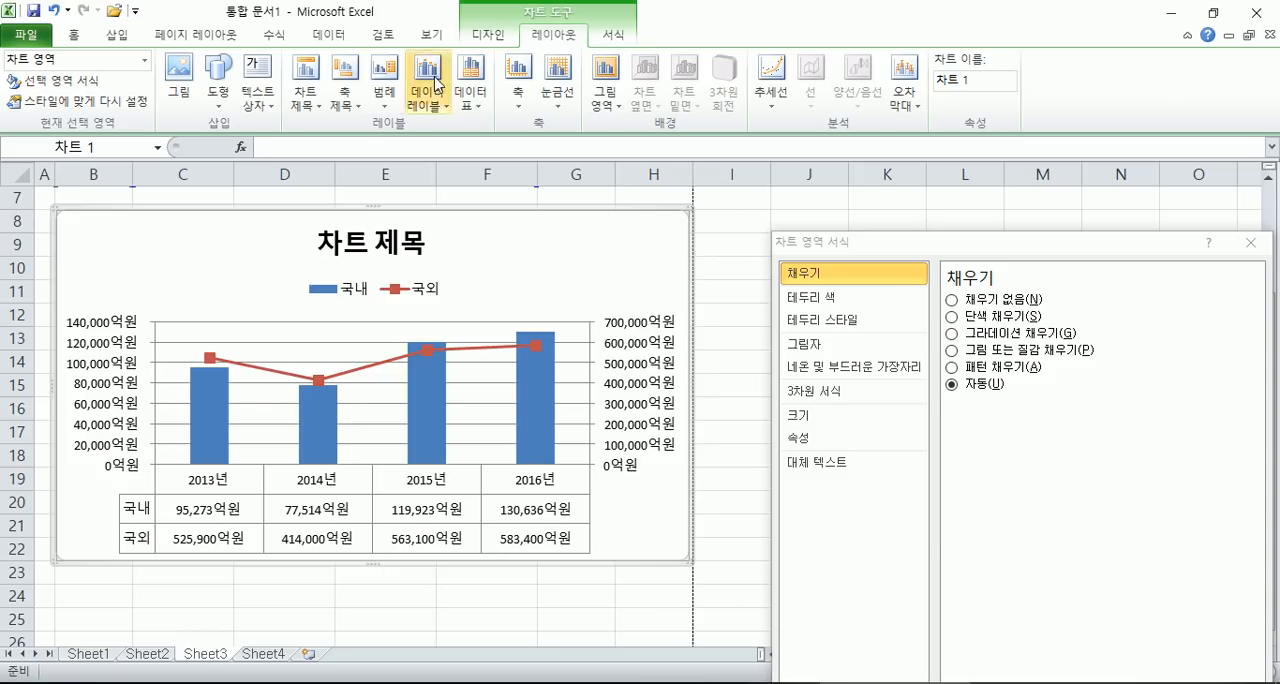
left_click(306, 85)
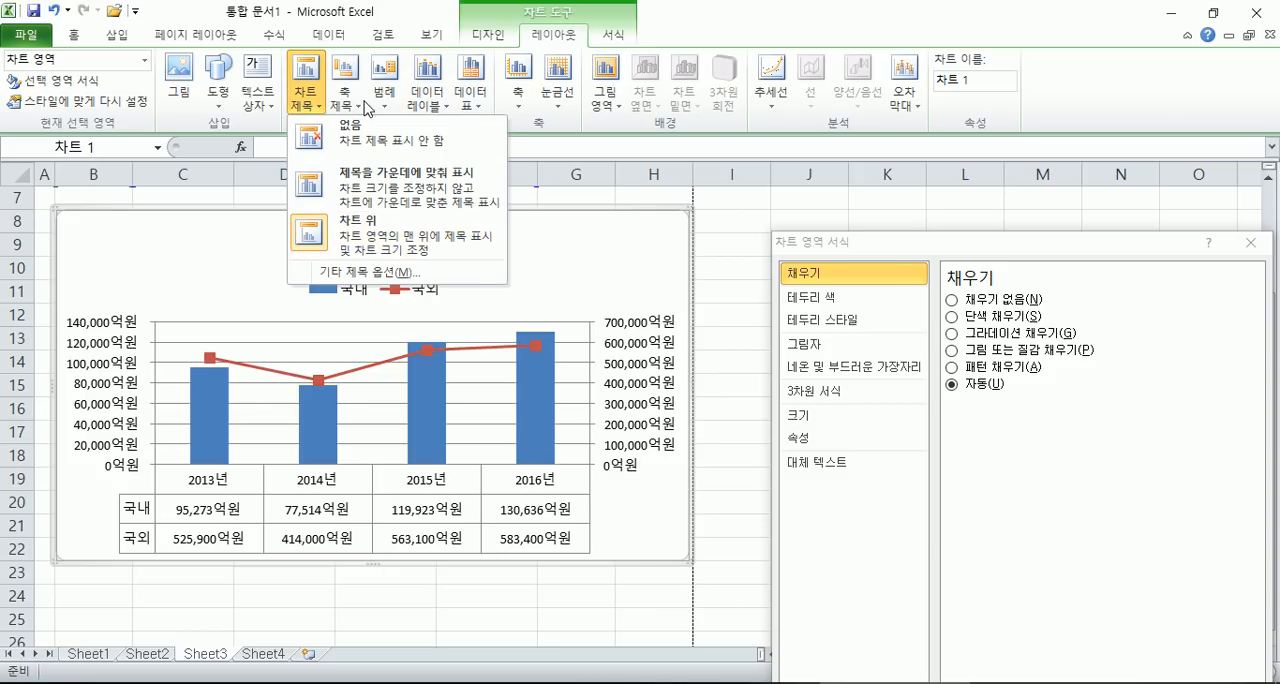
left_click(360, 100)
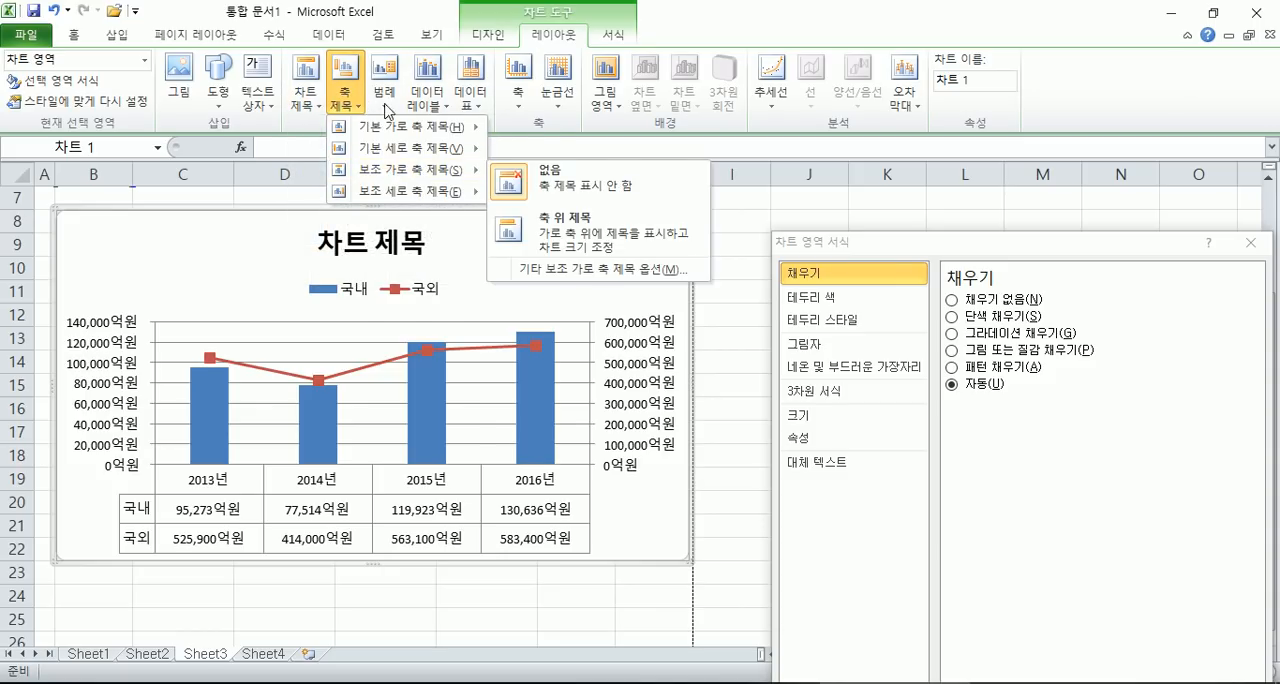
left_click(385, 95)
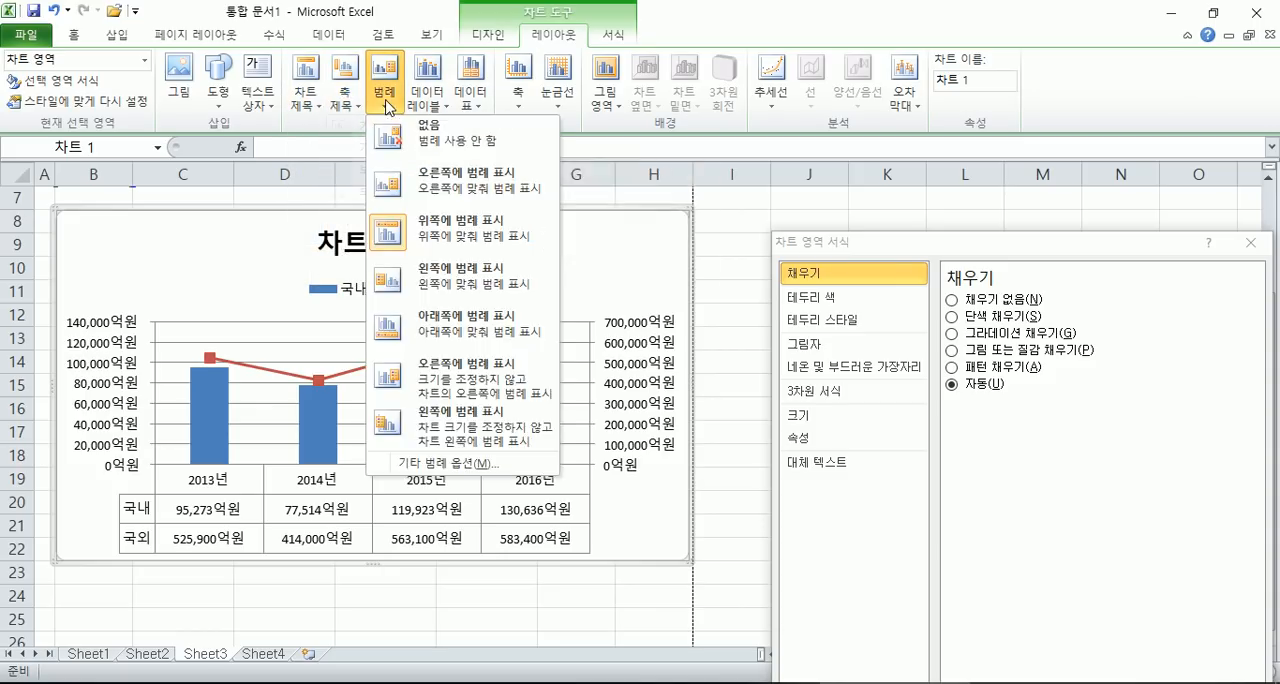
left_click(471, 95)
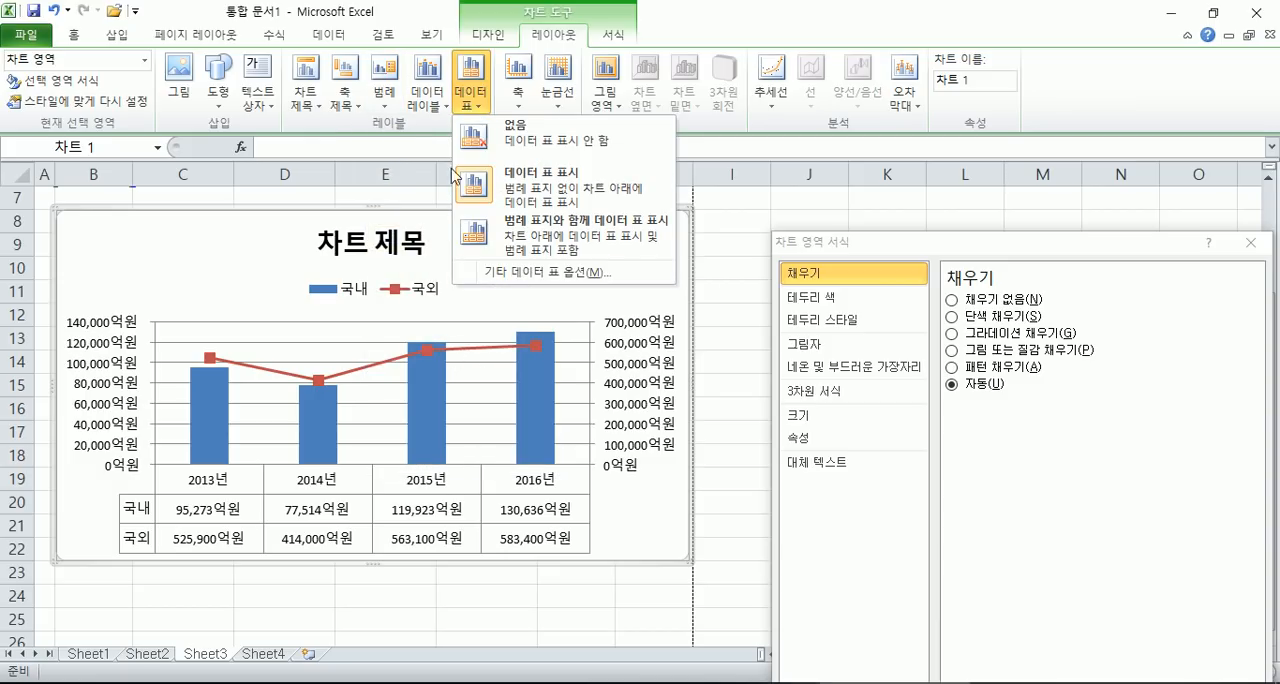
- Remove the primary horizontal gridlines from the chart and restore them as major gridlines
left_click(560, 100)
mouse_move(610, 130)
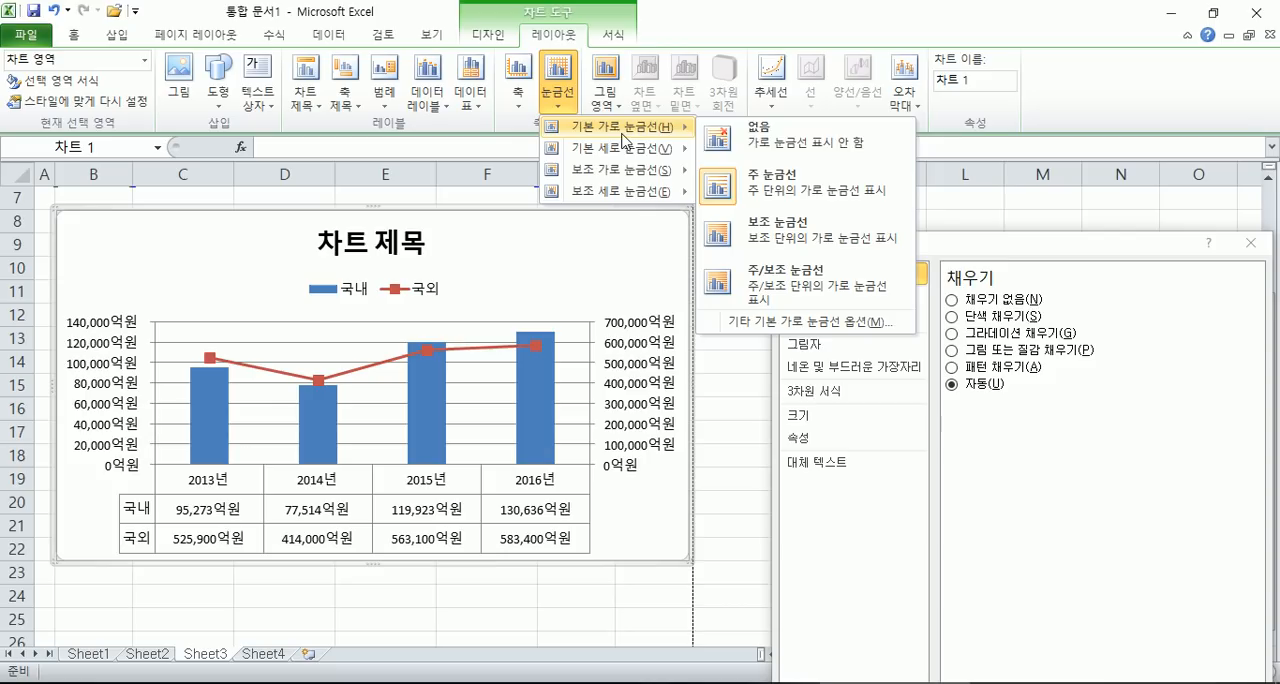
left_click(755, 142)
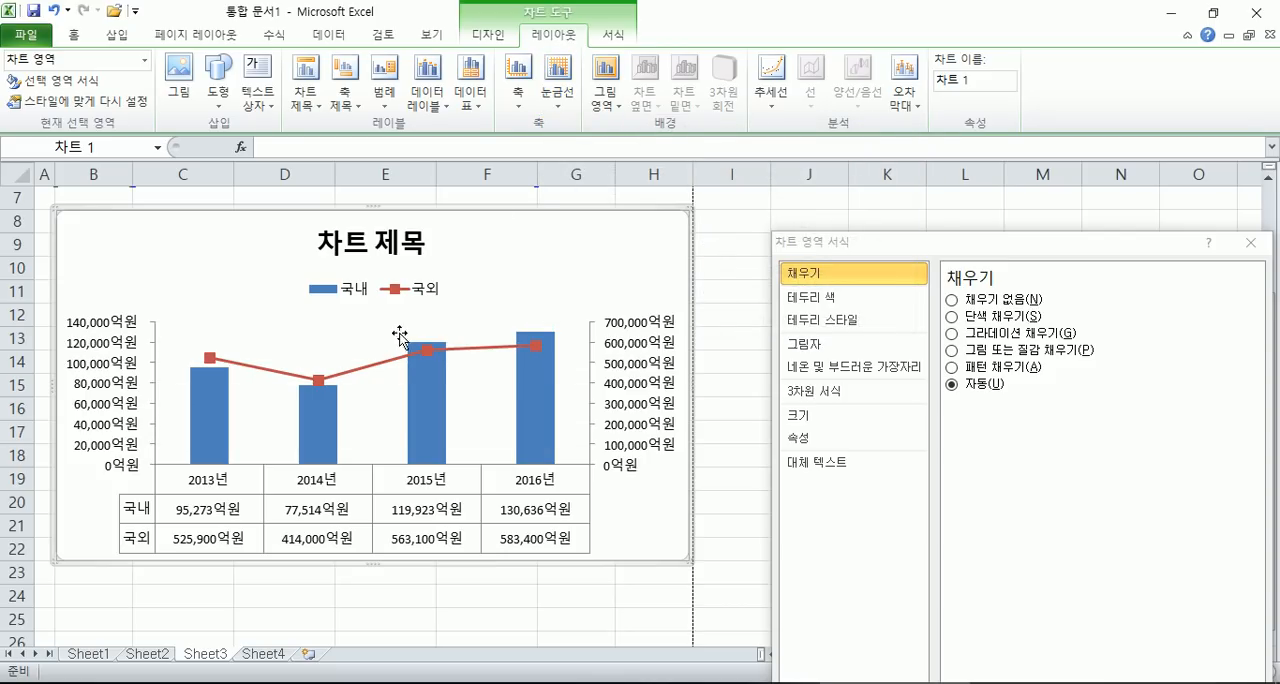
left_click(557, 95)
mouse_move(610, 130)
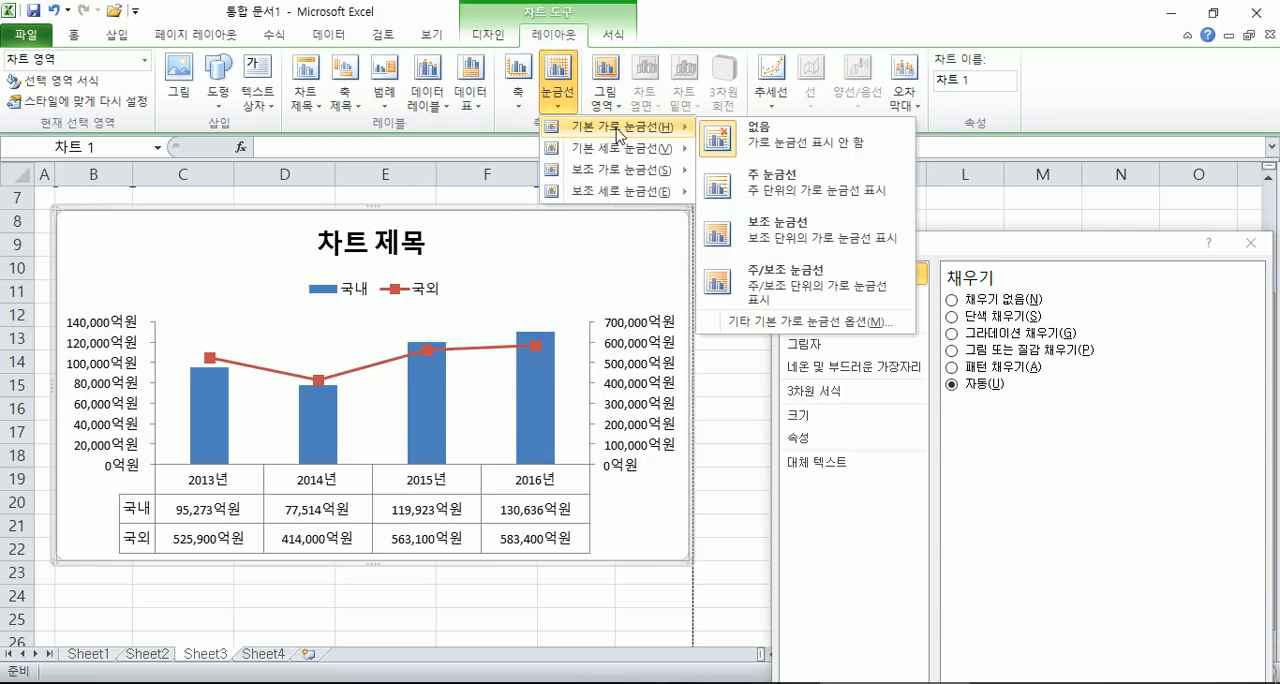
left_click(770, 182)
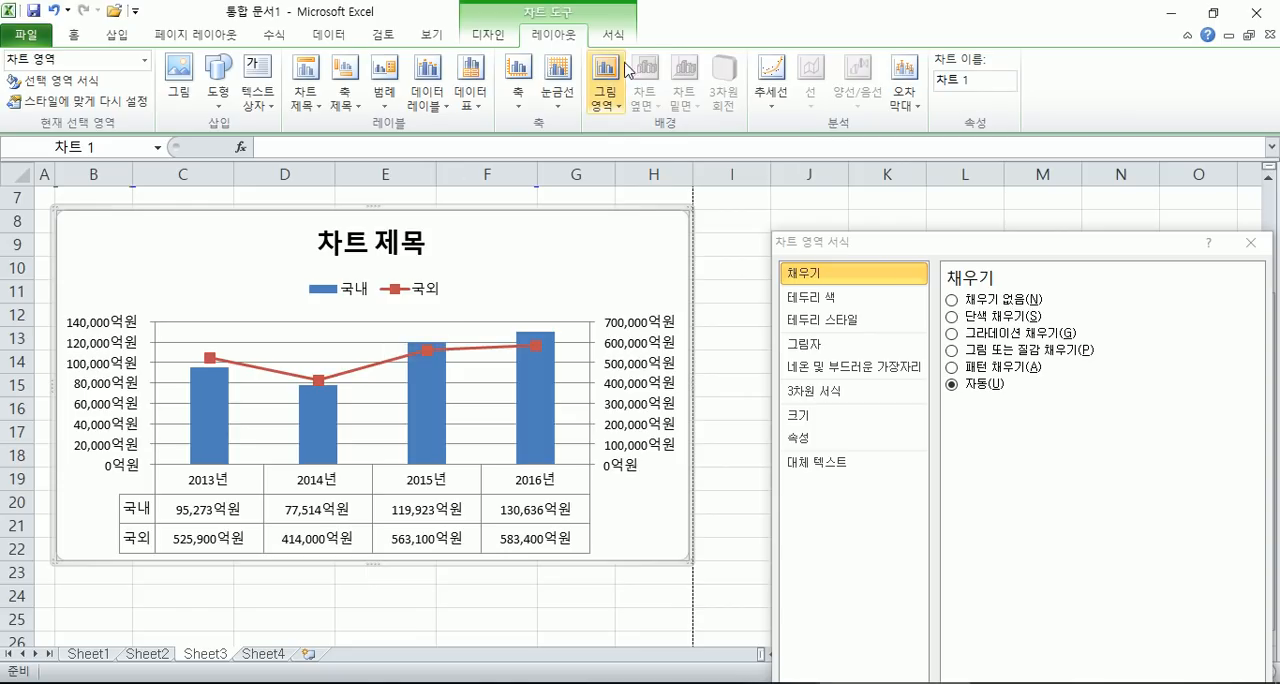
- Try the red outline and solid orange shape styles on the chart title, and finish with the solid red fill style with white text
left_click(612, 34)
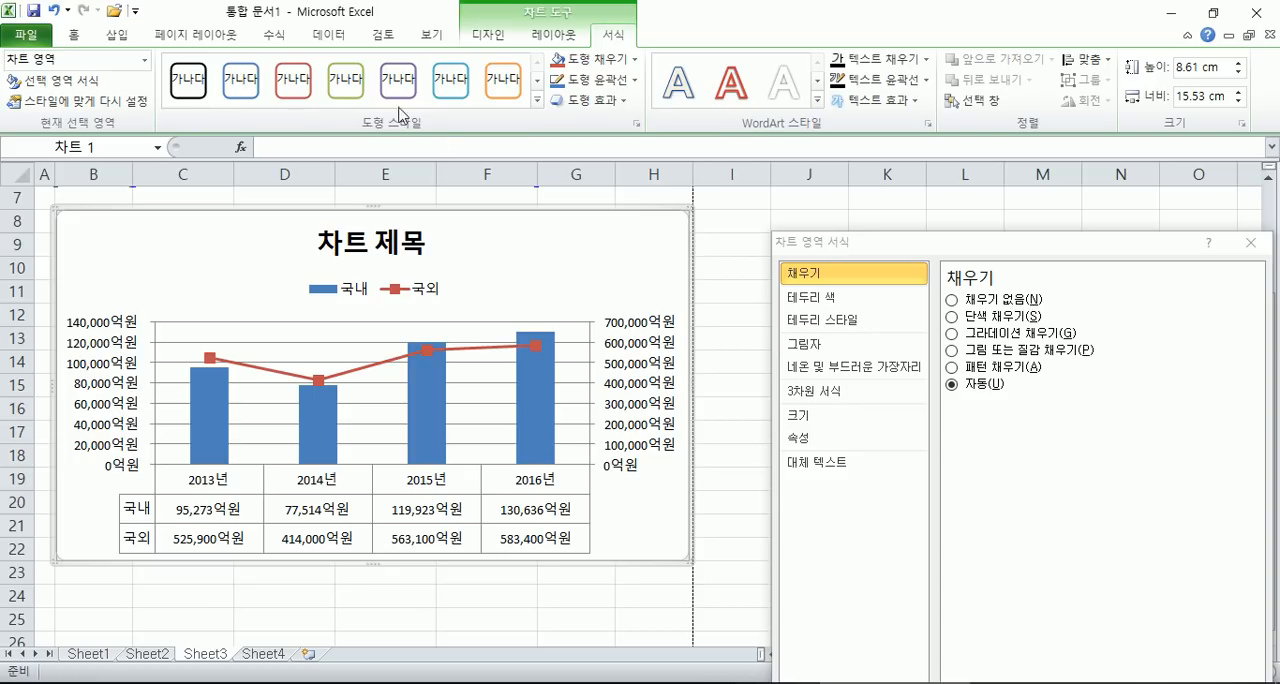
left_click(372, 251)
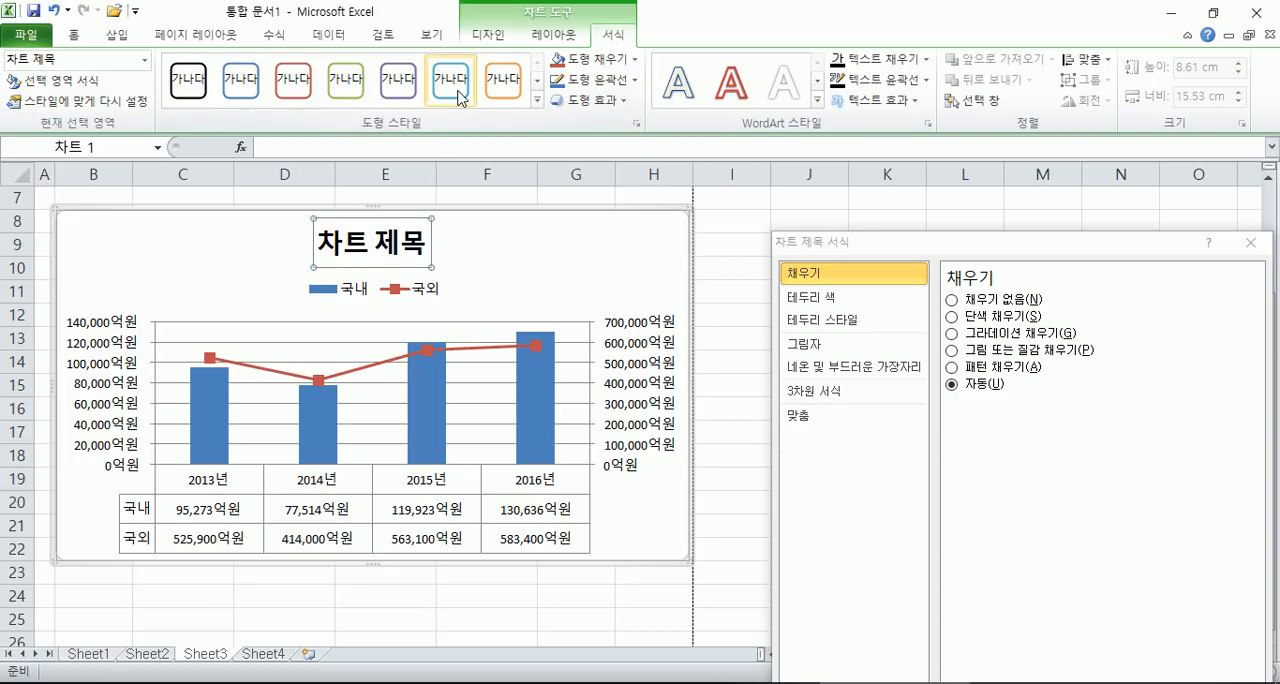
left_click(458, 97)
left_click(450, 280)
left_click(415, 232)
left_click(298, 87)
left_click(538, 82)
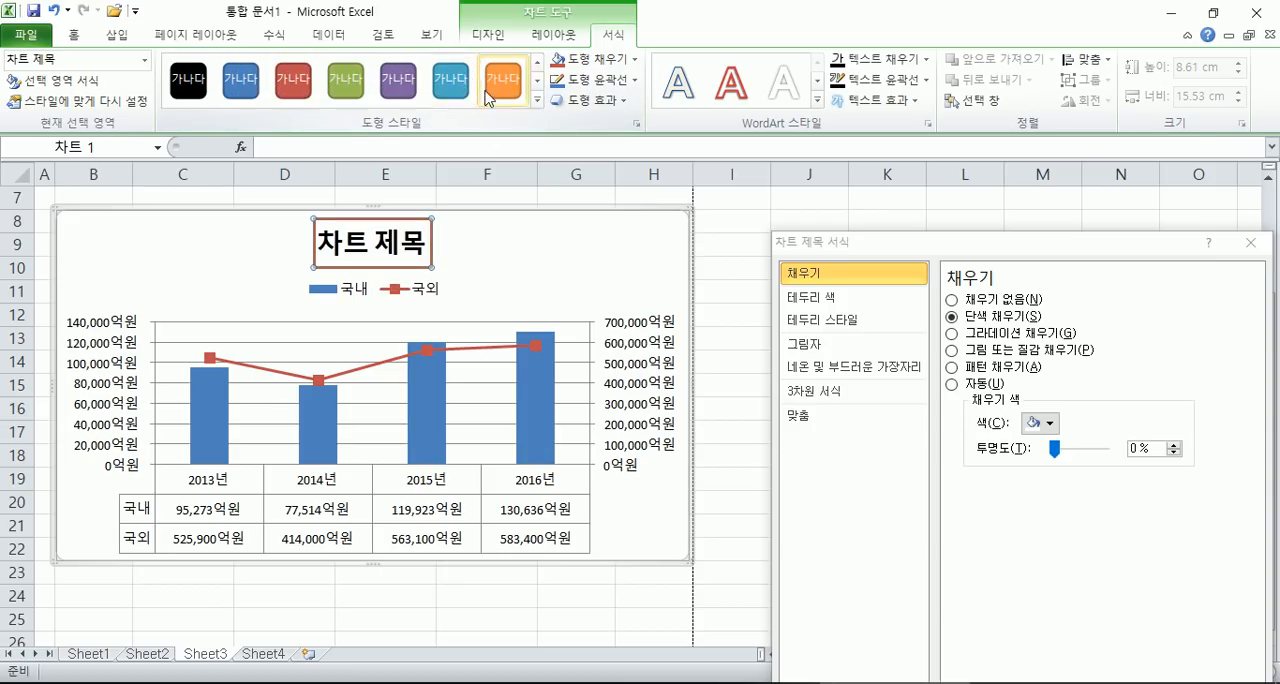
left_click(503, 90)
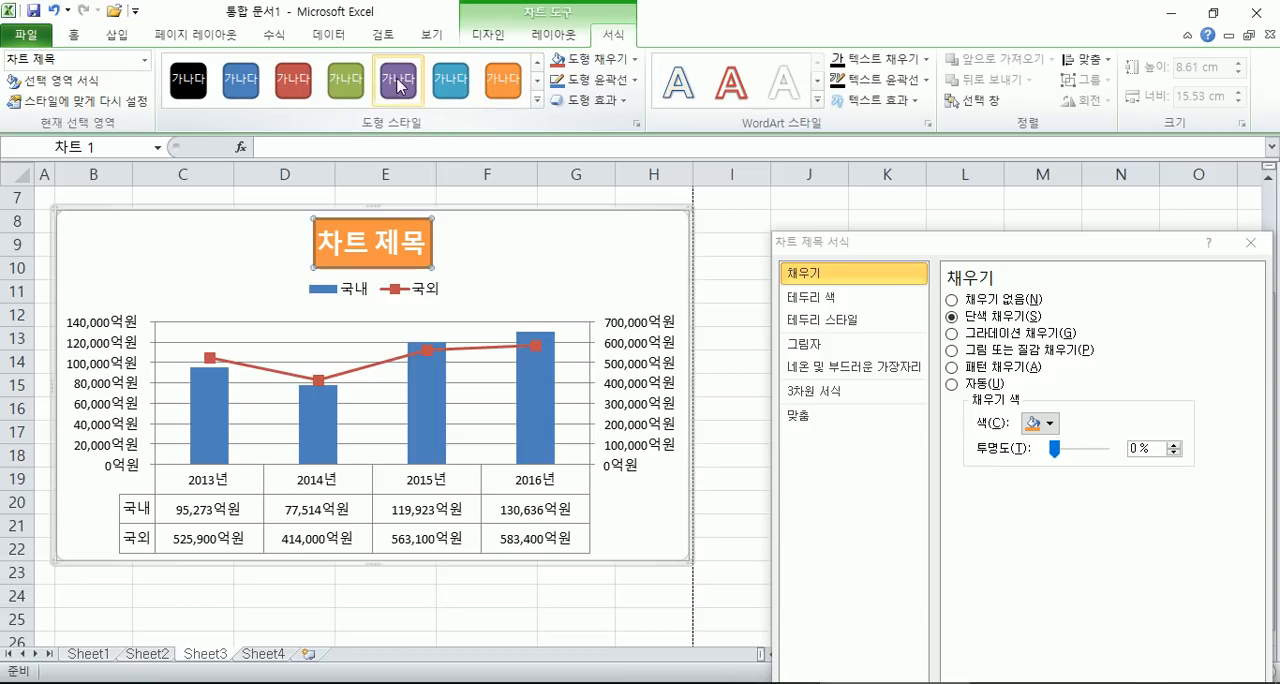
left_click(293, 88)
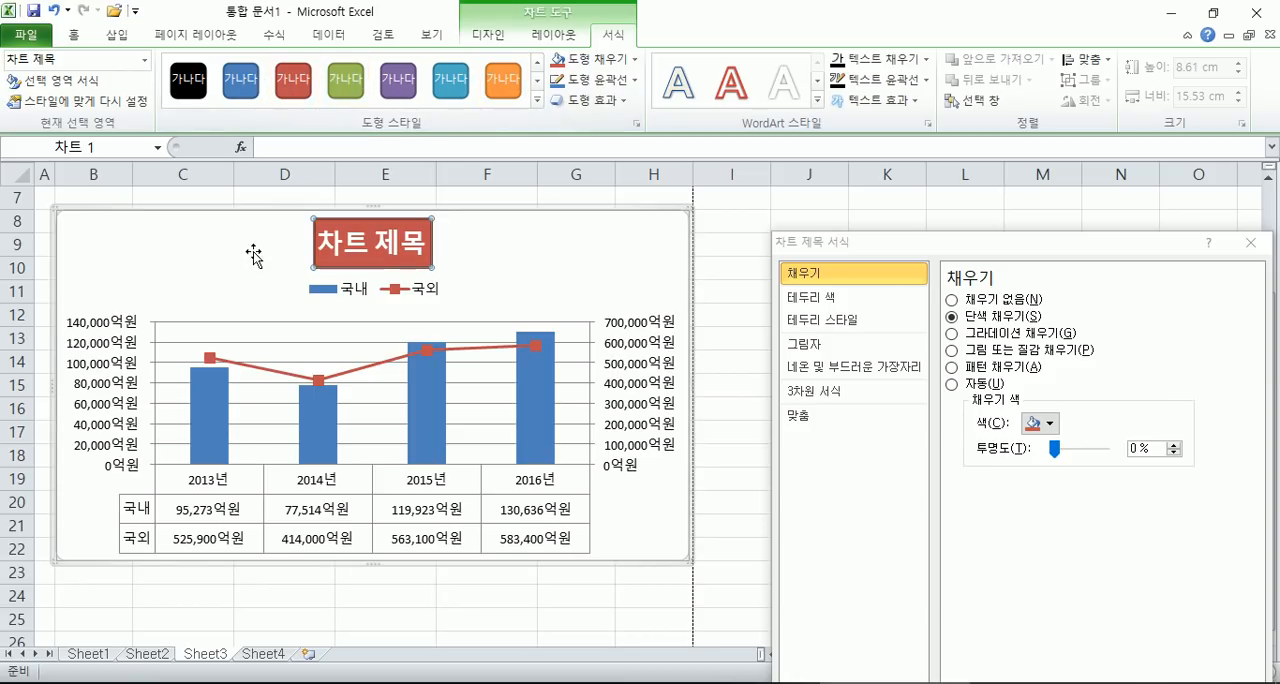
- Remove the data table beneath the chart
left_click(581, 279)
mouse_move(520, 446)
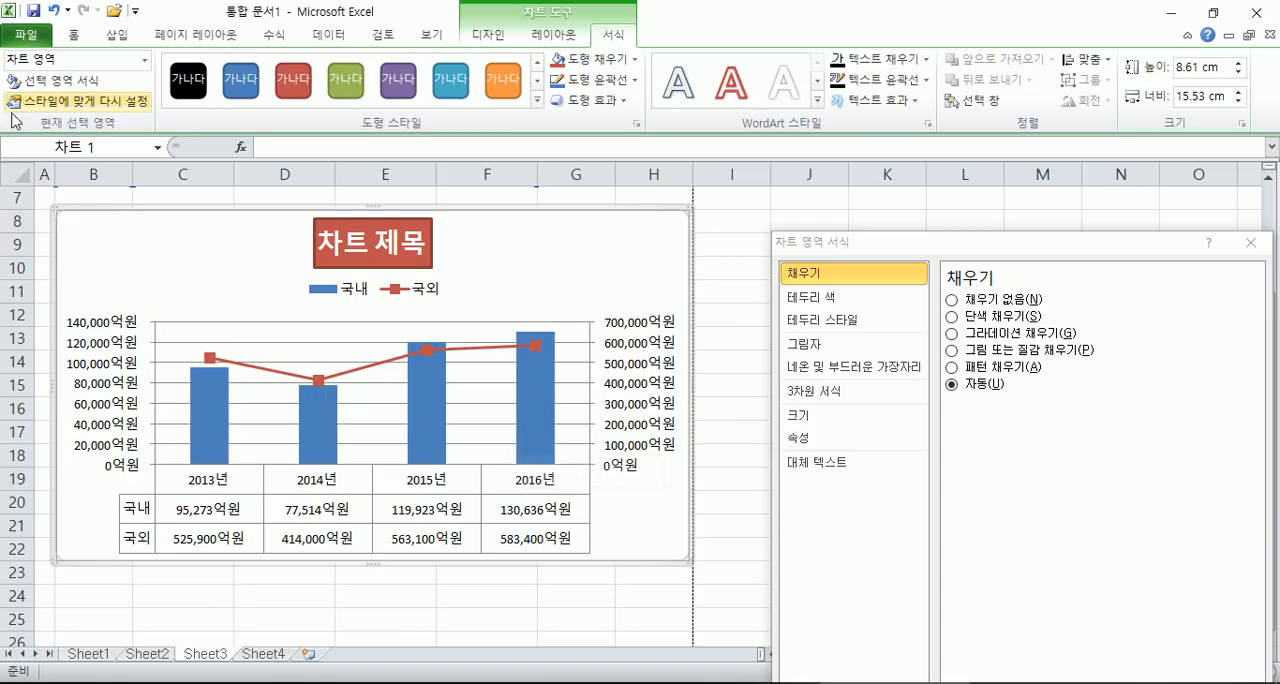
left_click(100, 347)
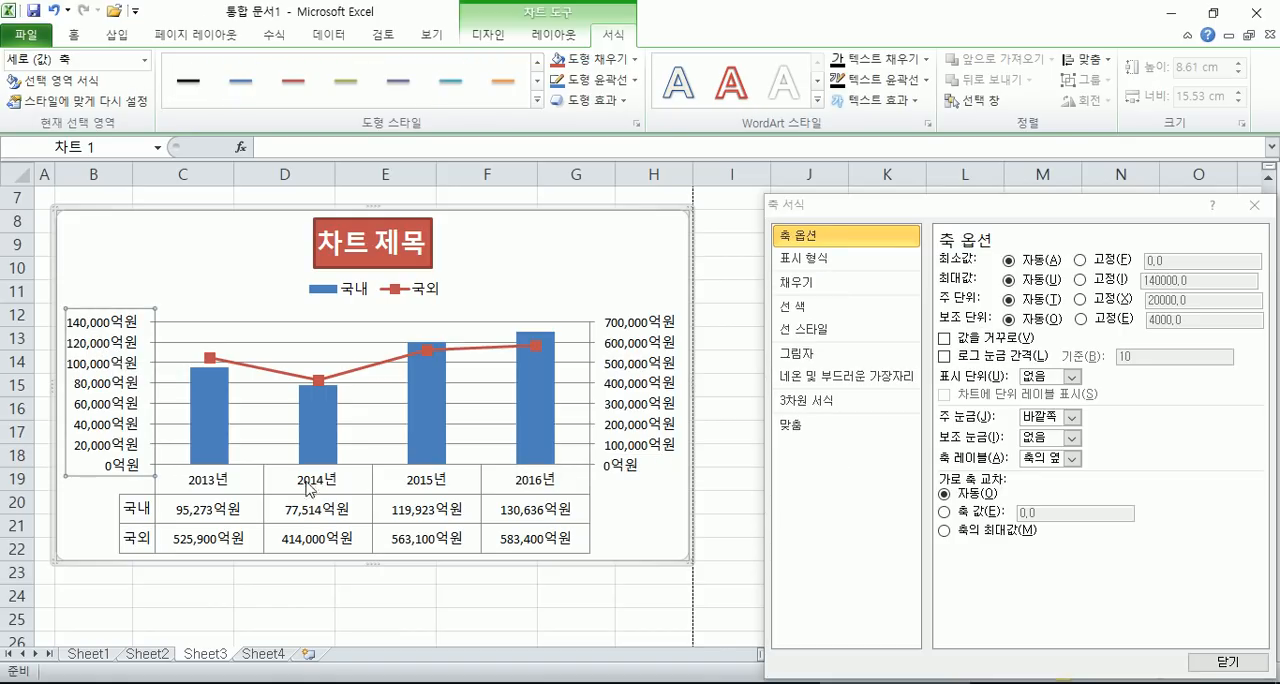
left_click(489, 34)
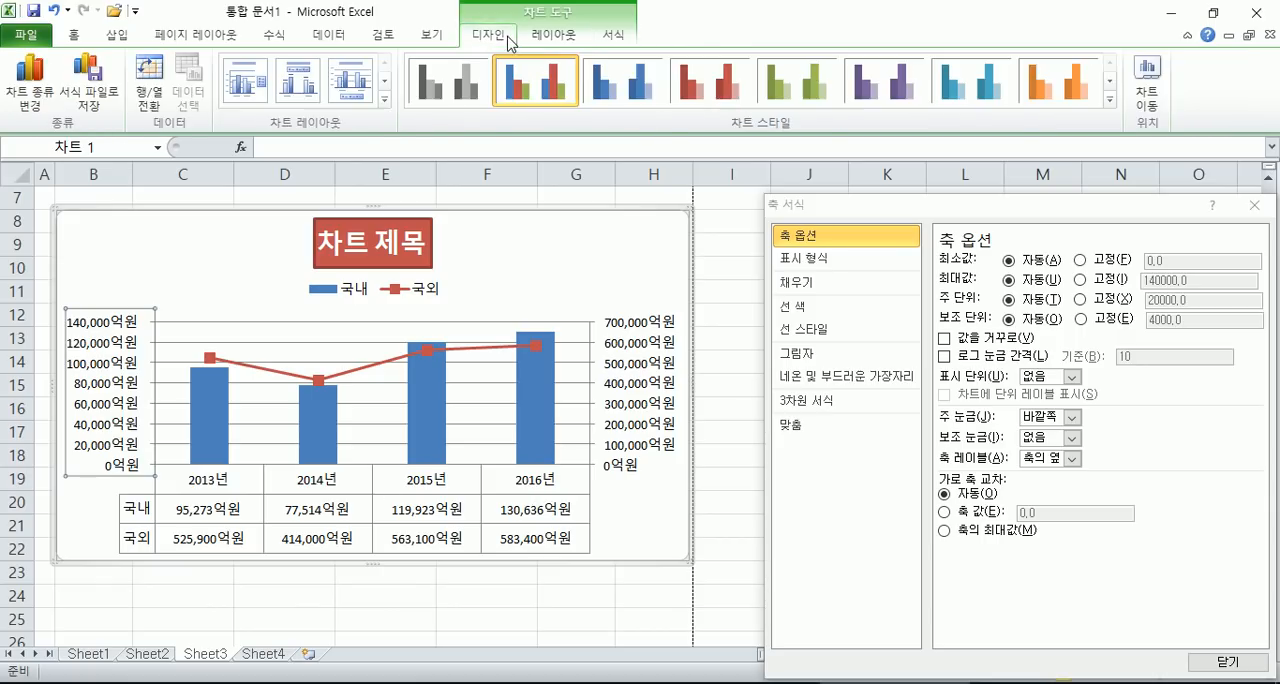
left_click(553, 34)
left_click(470, 97)
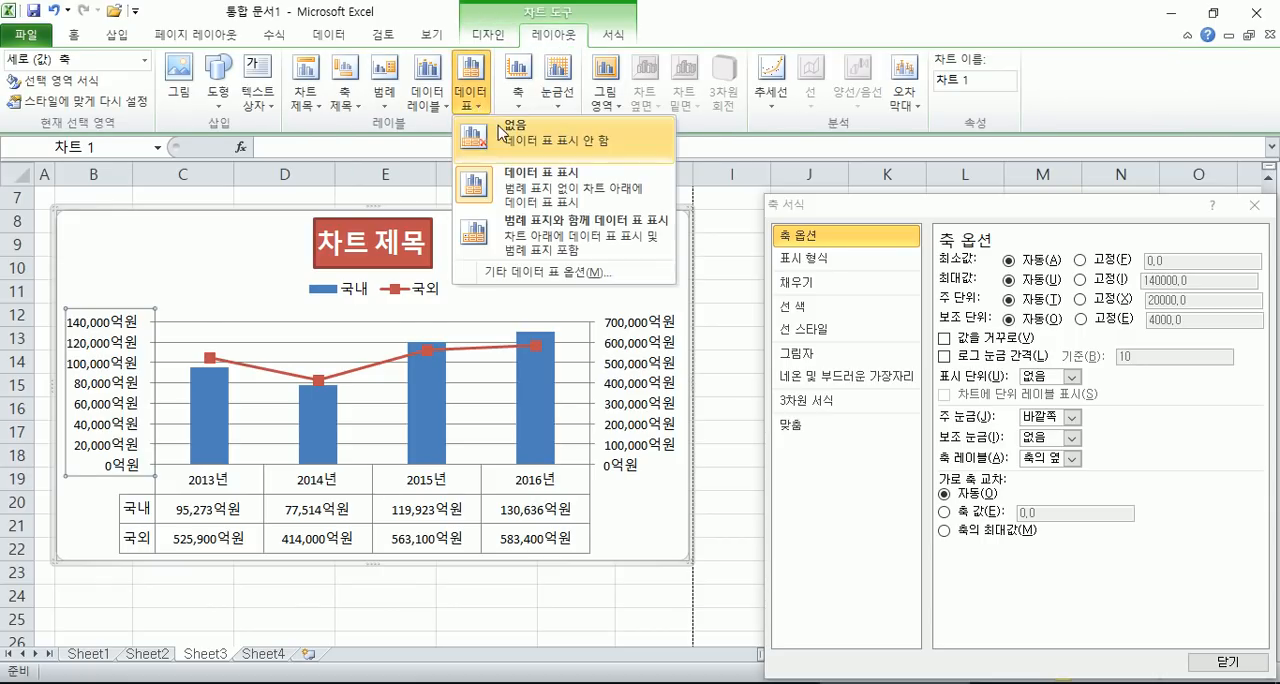
left_click(502, 128)
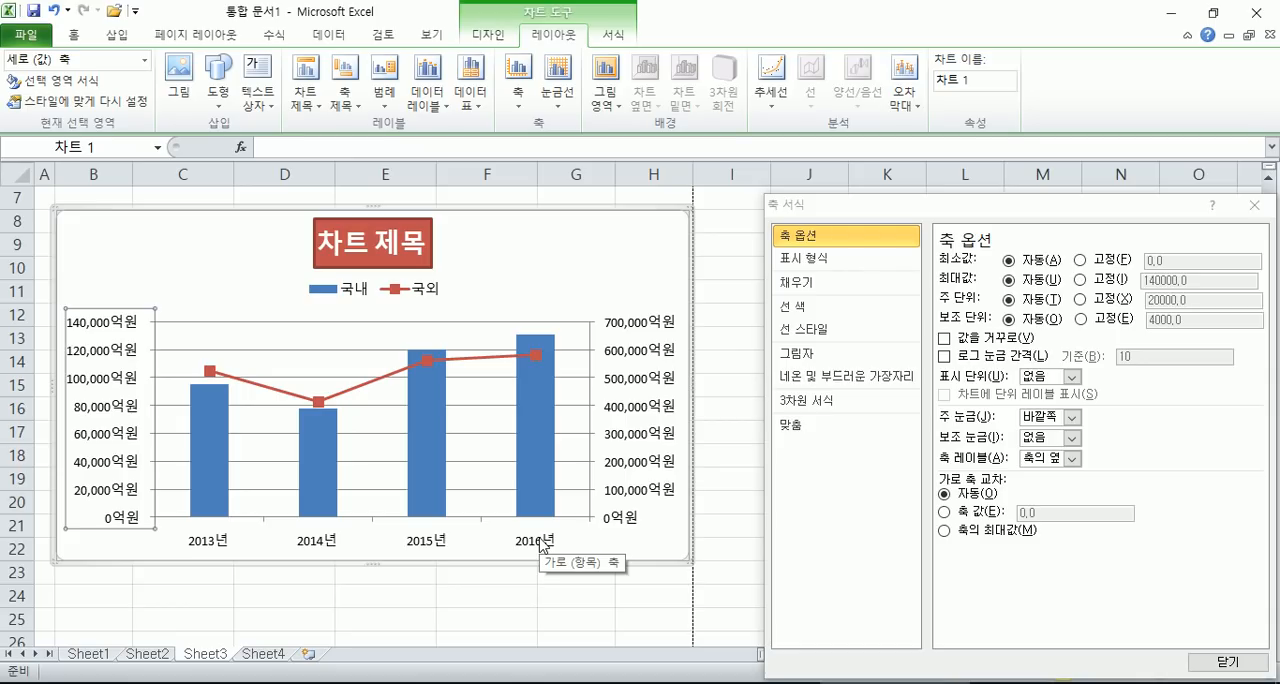
- Try the clustered bar and clustered cylinder chart types on the whole chart
left_click(218, 236)
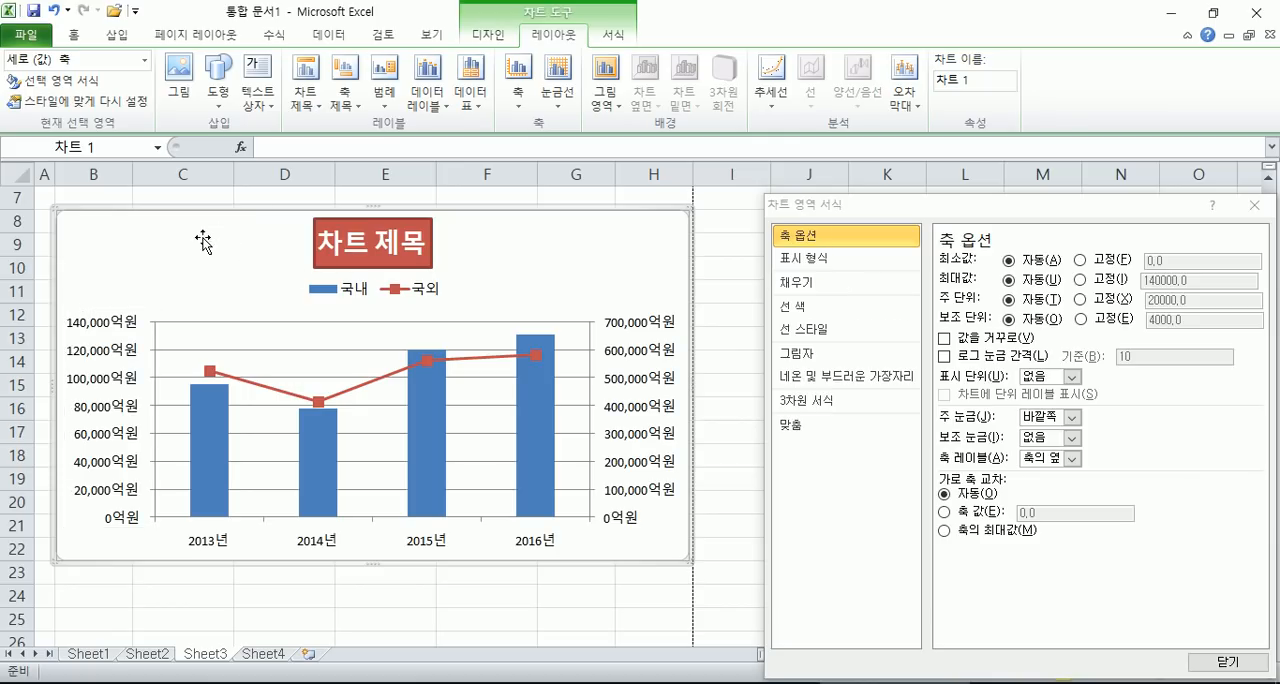
left_click(511, 38)
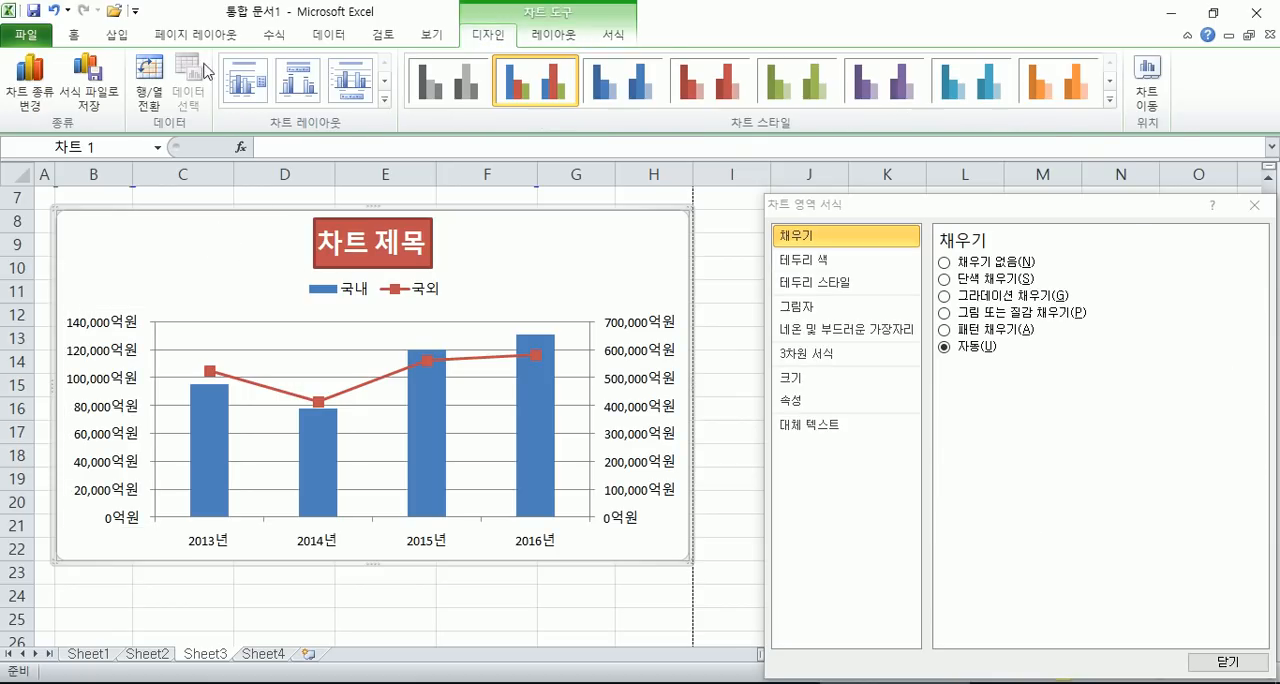
left_click(30, 85)
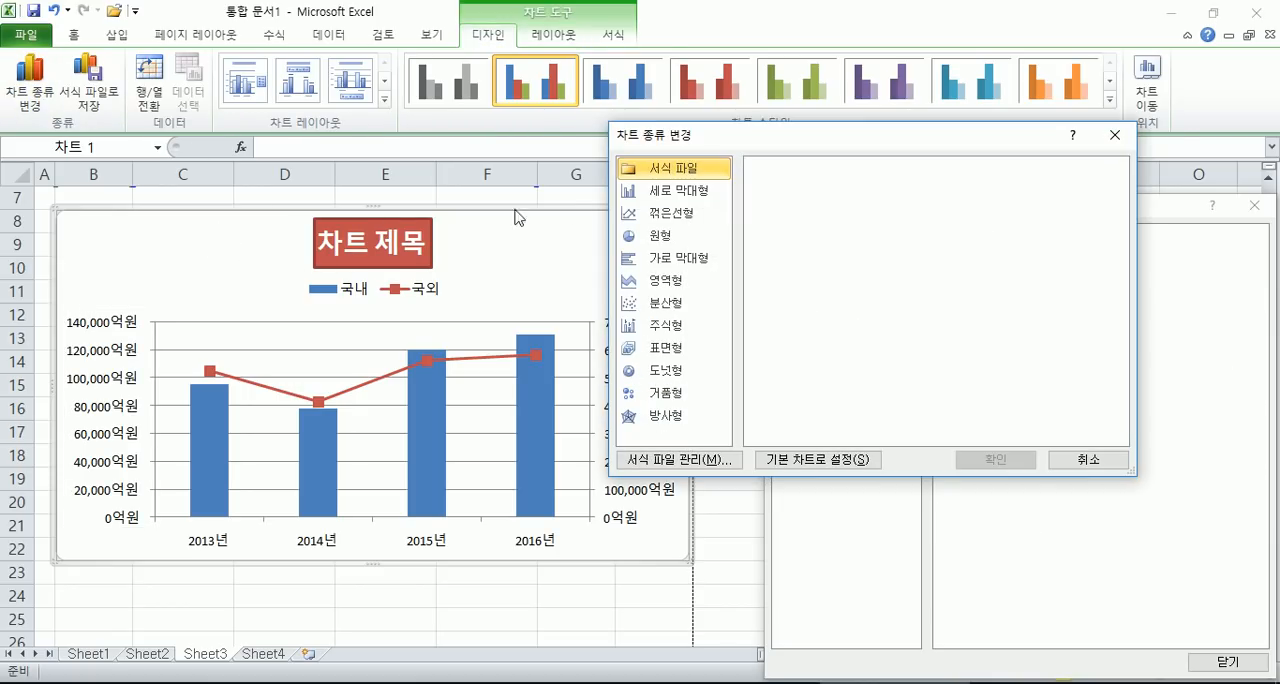
left_click(670, 257)
left_click(1008, 460)
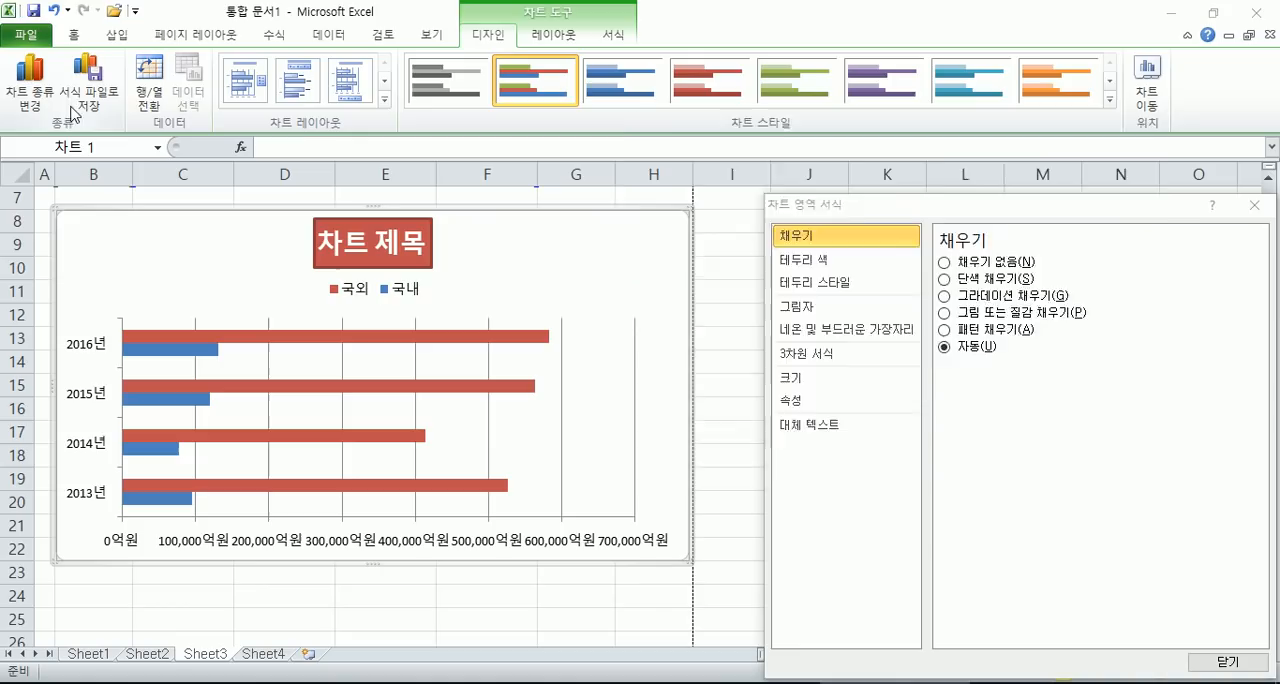
left_click(30, 82)
left_click(772, 172)
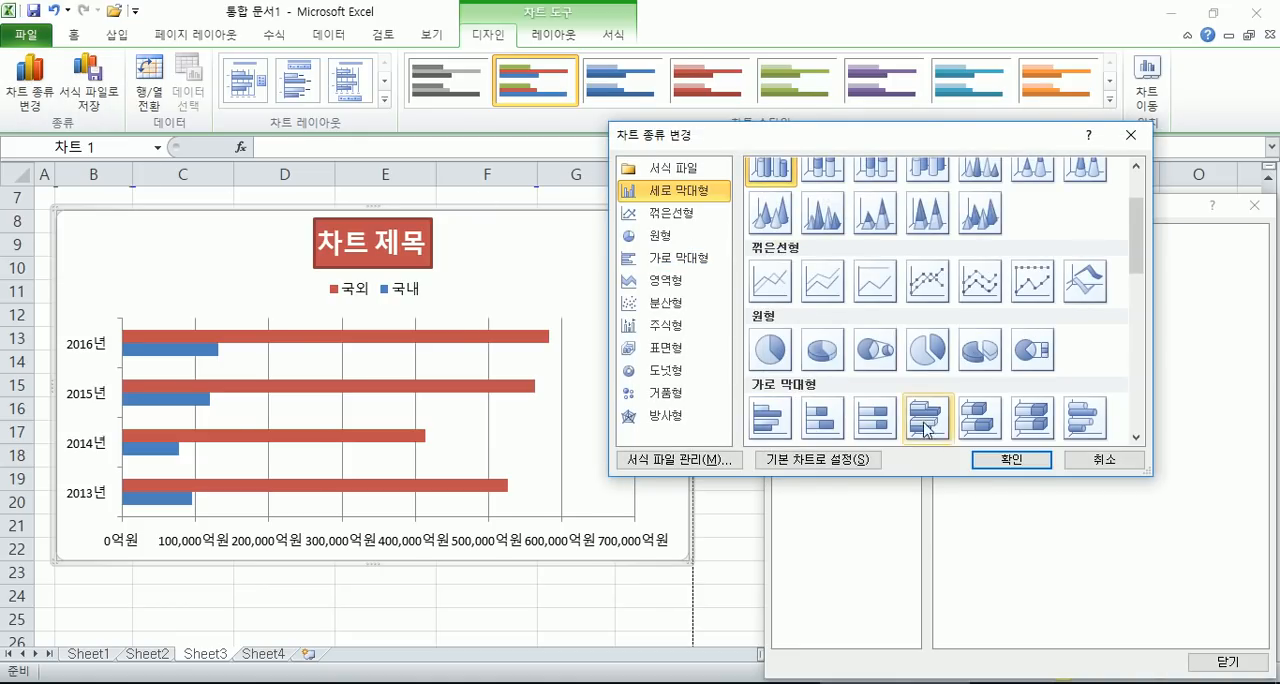
left_click(1011, 459)
- Change the chart type of the whole chart to 2-D clustered column
left_click(30, 82)
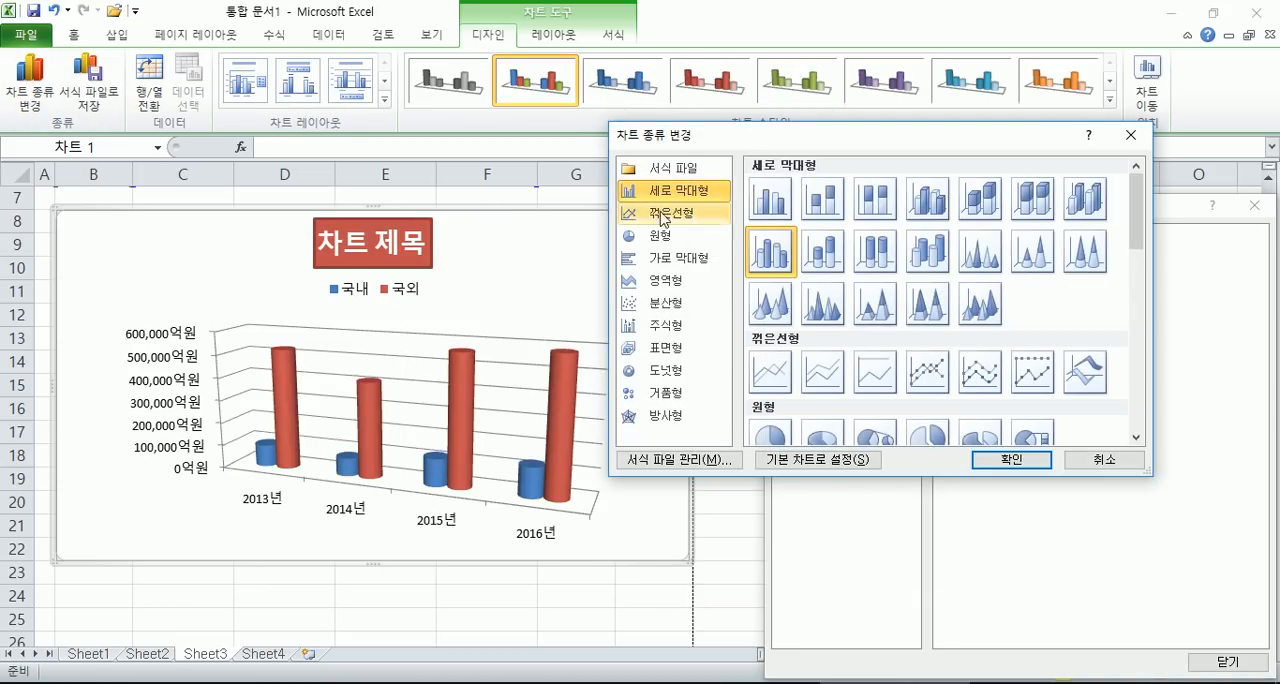
left_click(772, 198)
left_click(1011, 459)
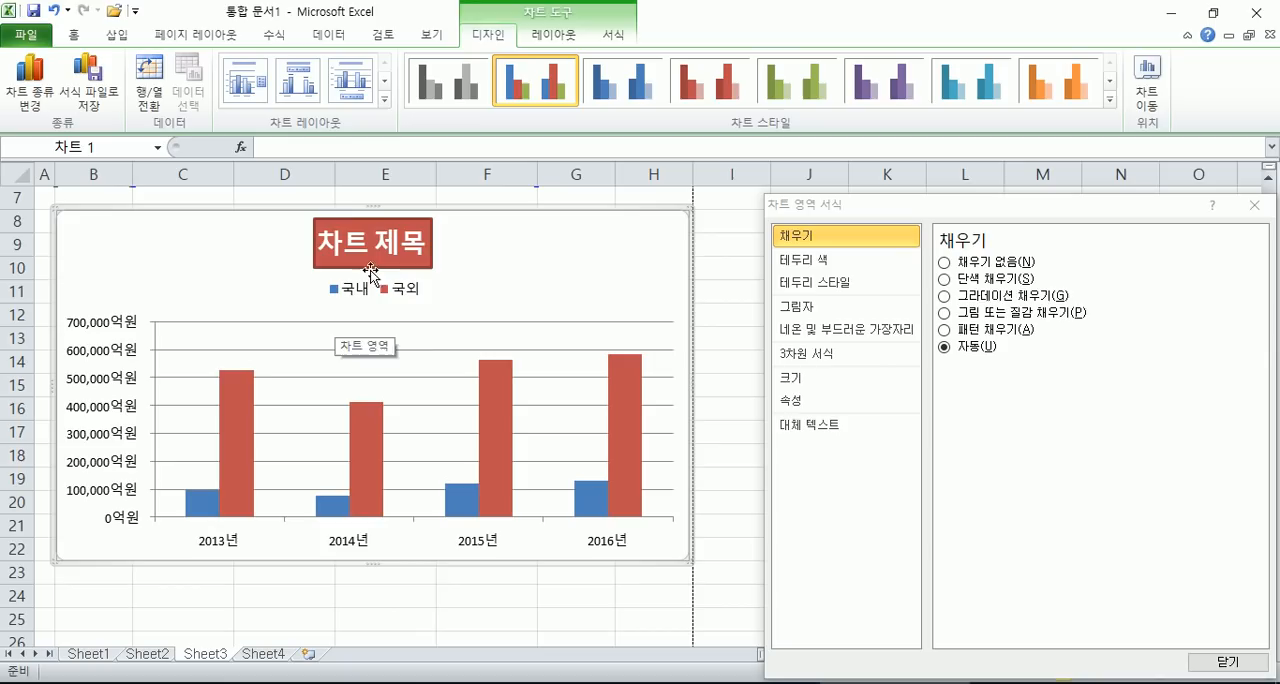
- Try the glossy orange and green intense-effect shape styles on the chart title, and finish with the blue one
left_click(545, 36)
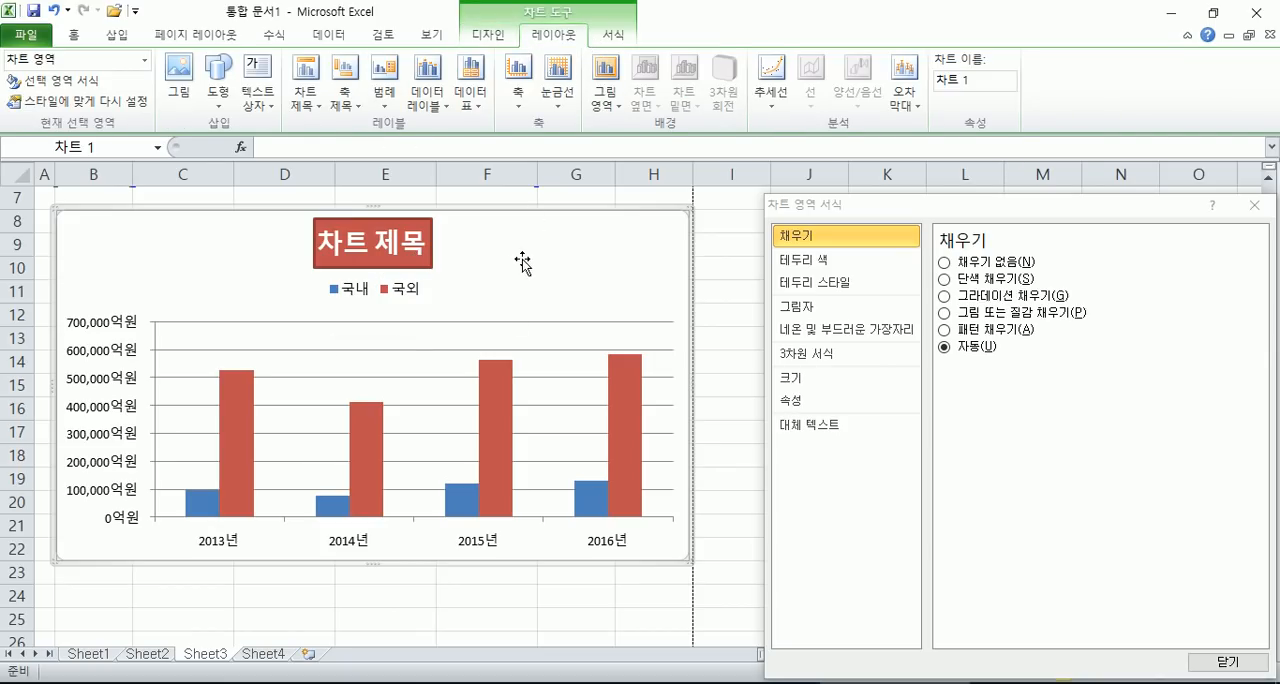
left_click(610, 35)
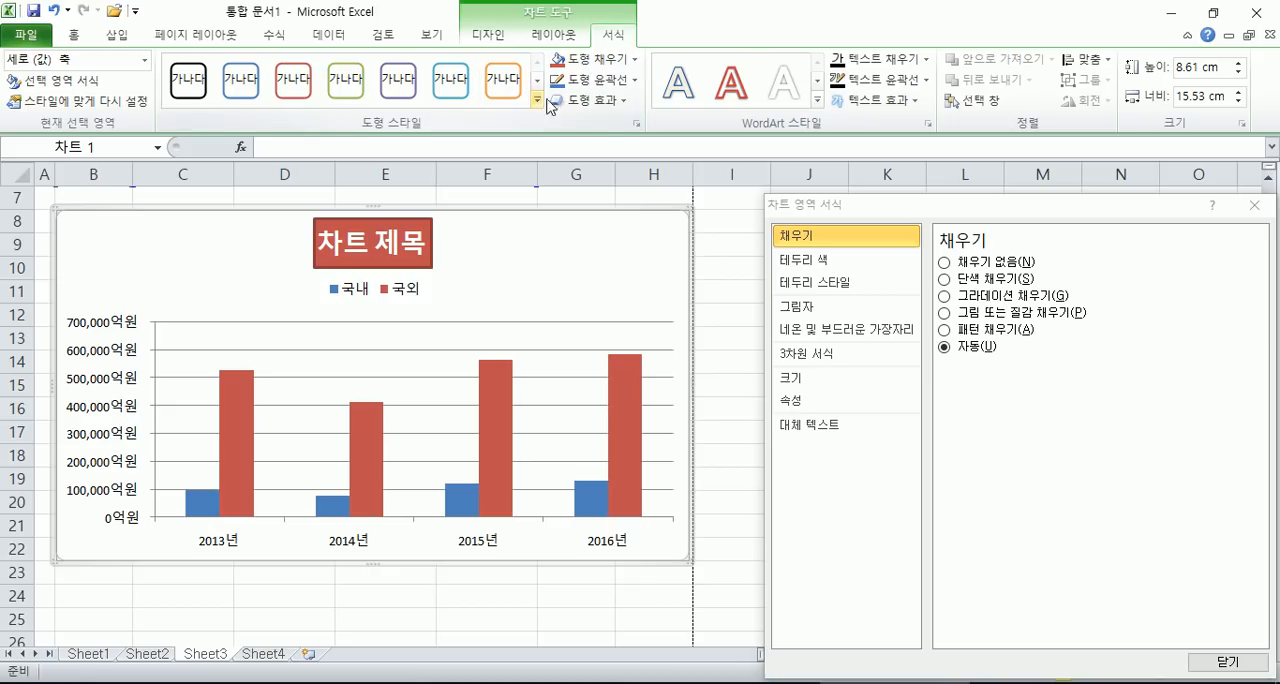
left_click(636, 60)
left_click(403, 236)
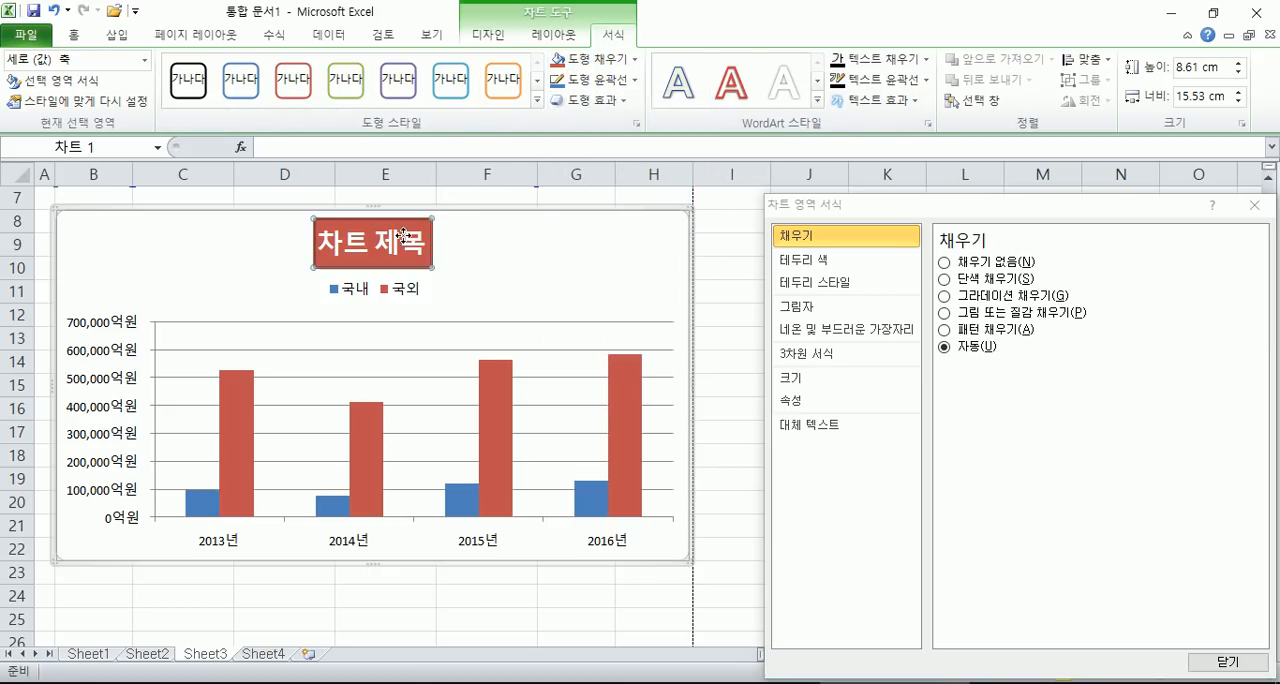
left_click(636, 60)
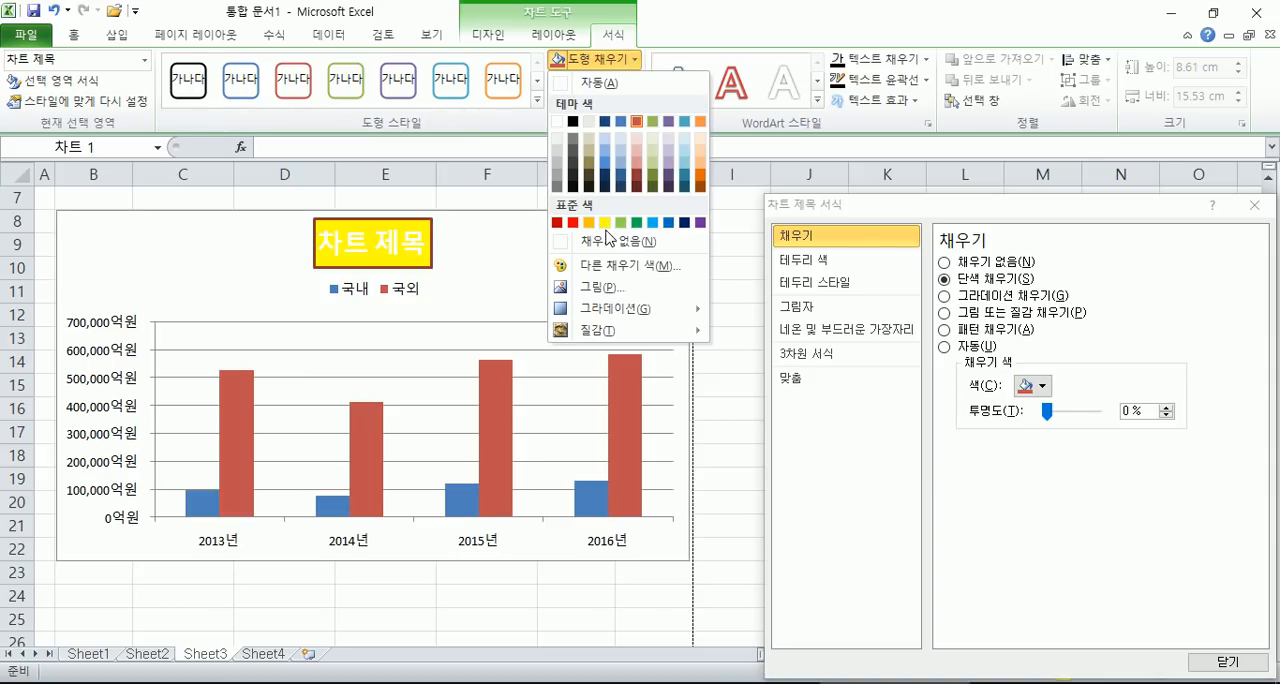
left_click(538, 101)
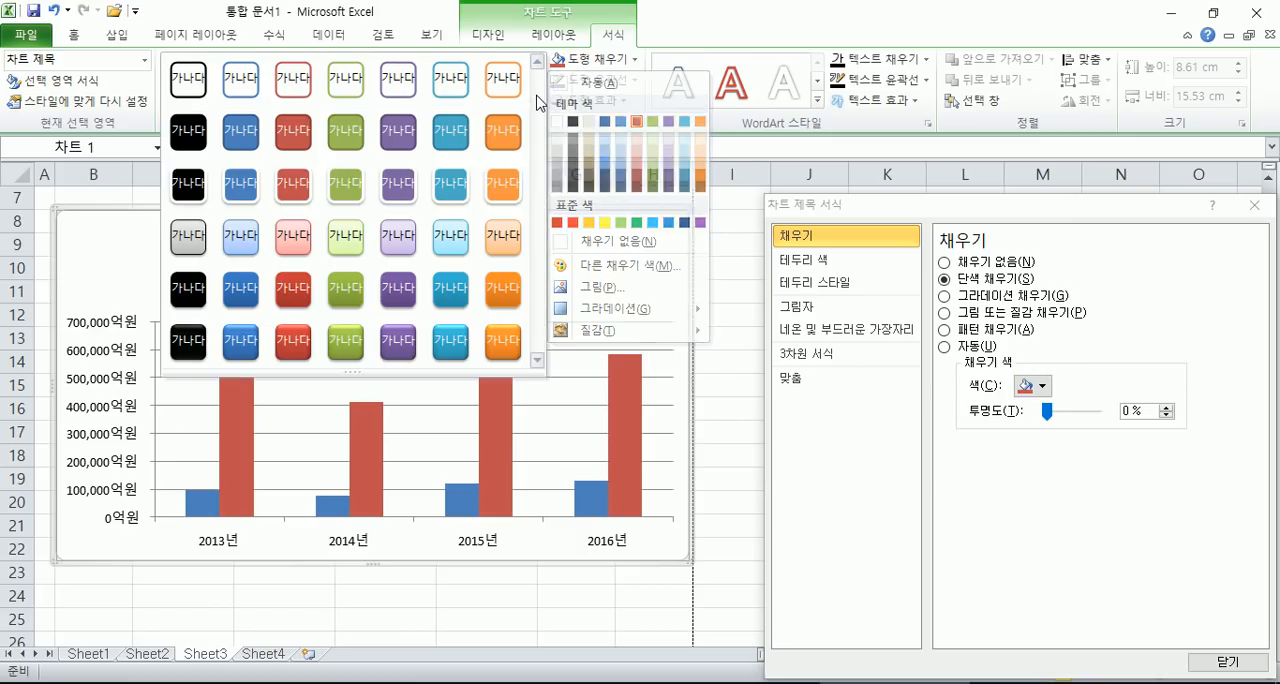
left_click(497, 341)
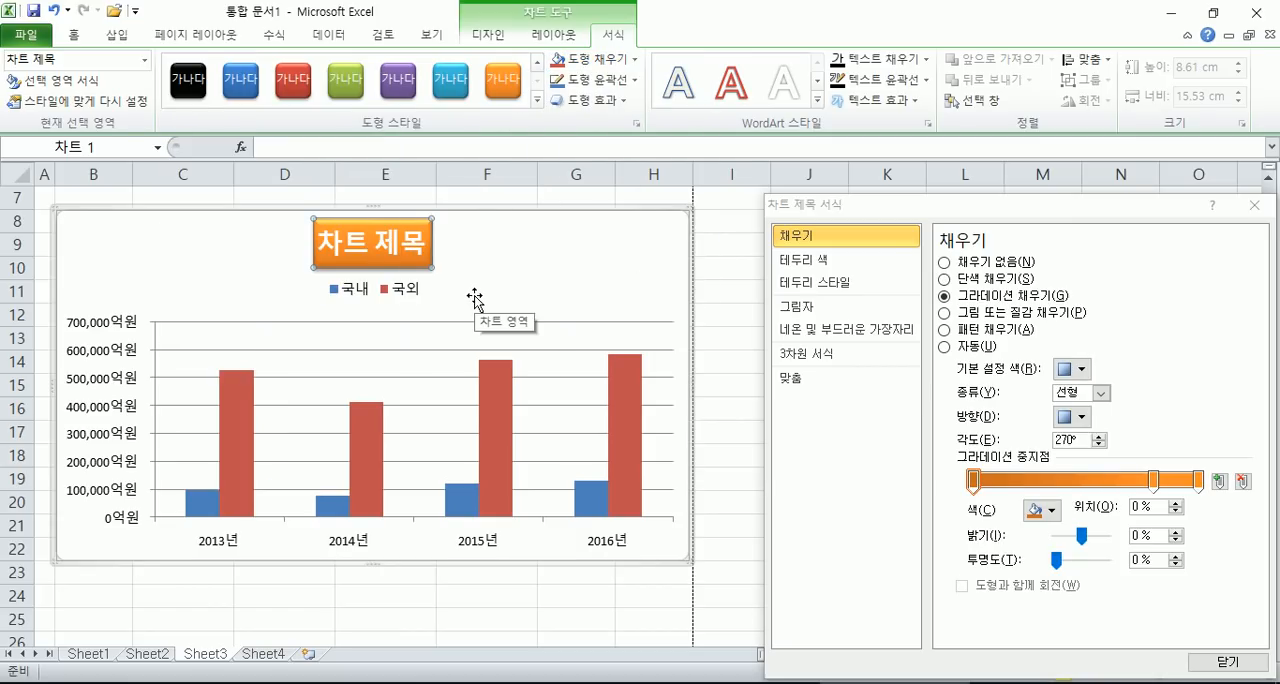
left_click(356, 83)
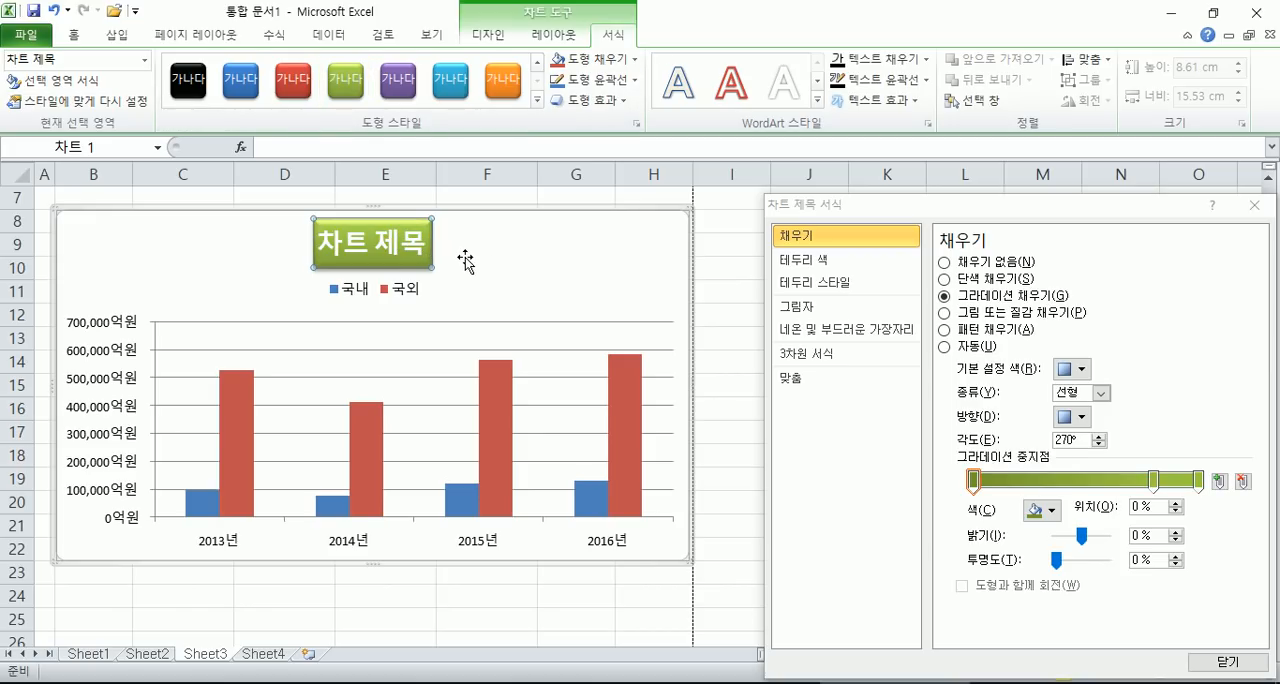
left_click(600, 59)
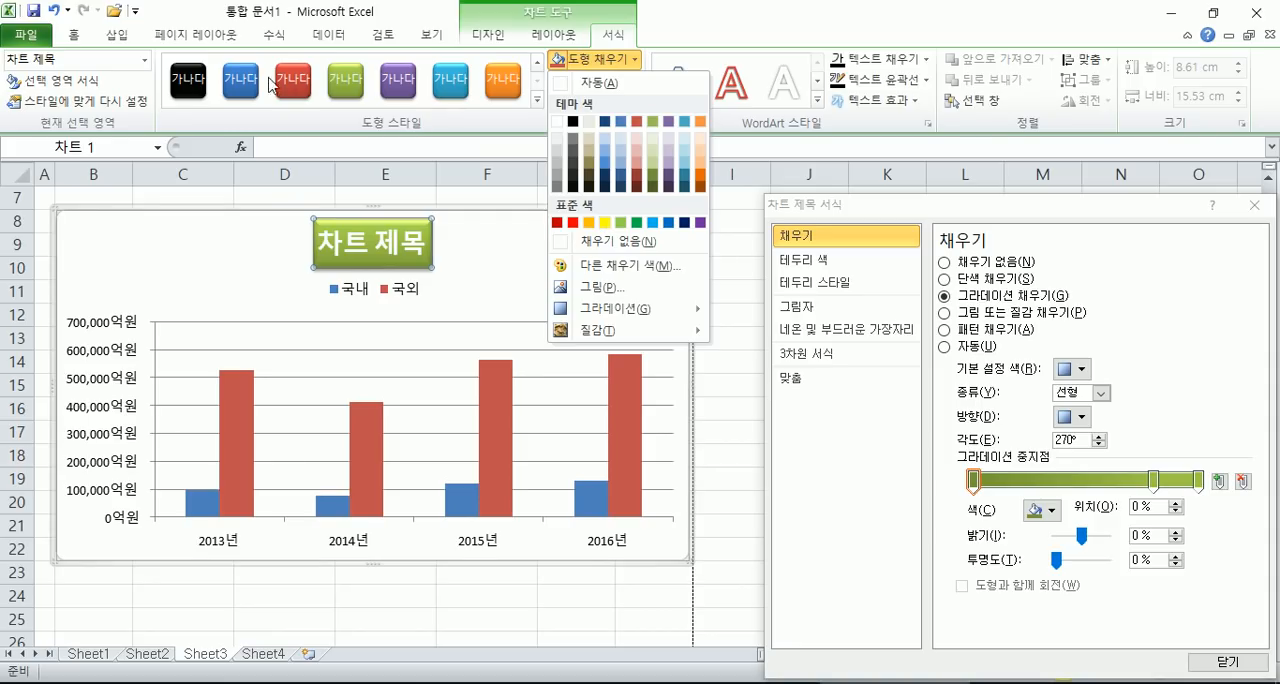
left_click(257, 84)
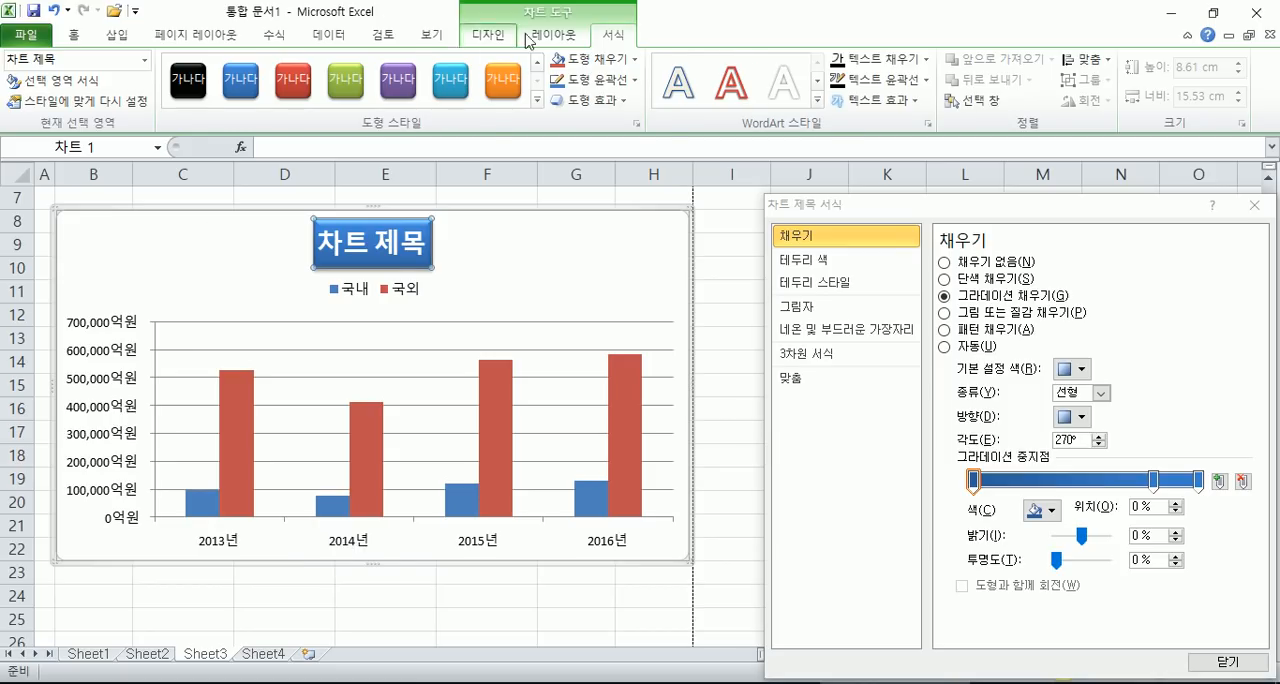
- Show the data table without legend keys beneath the chart
left_click(560, 36)
left_click(476, 98)
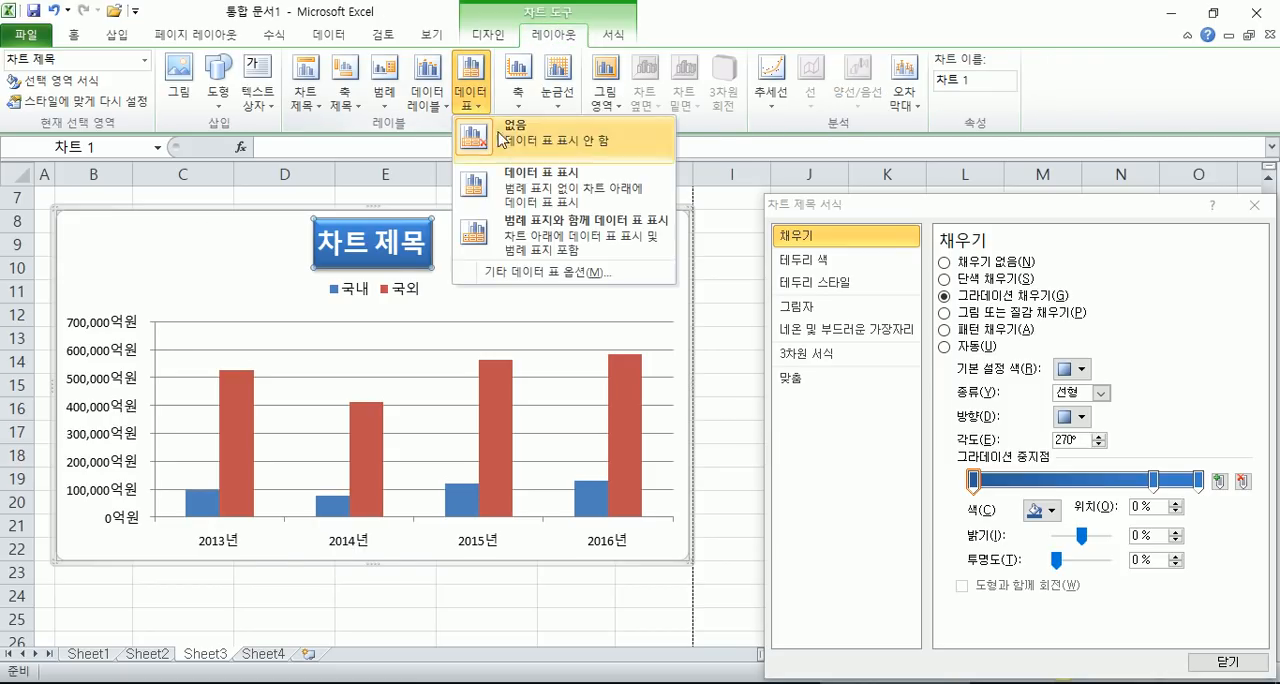
left_click(530, 190)
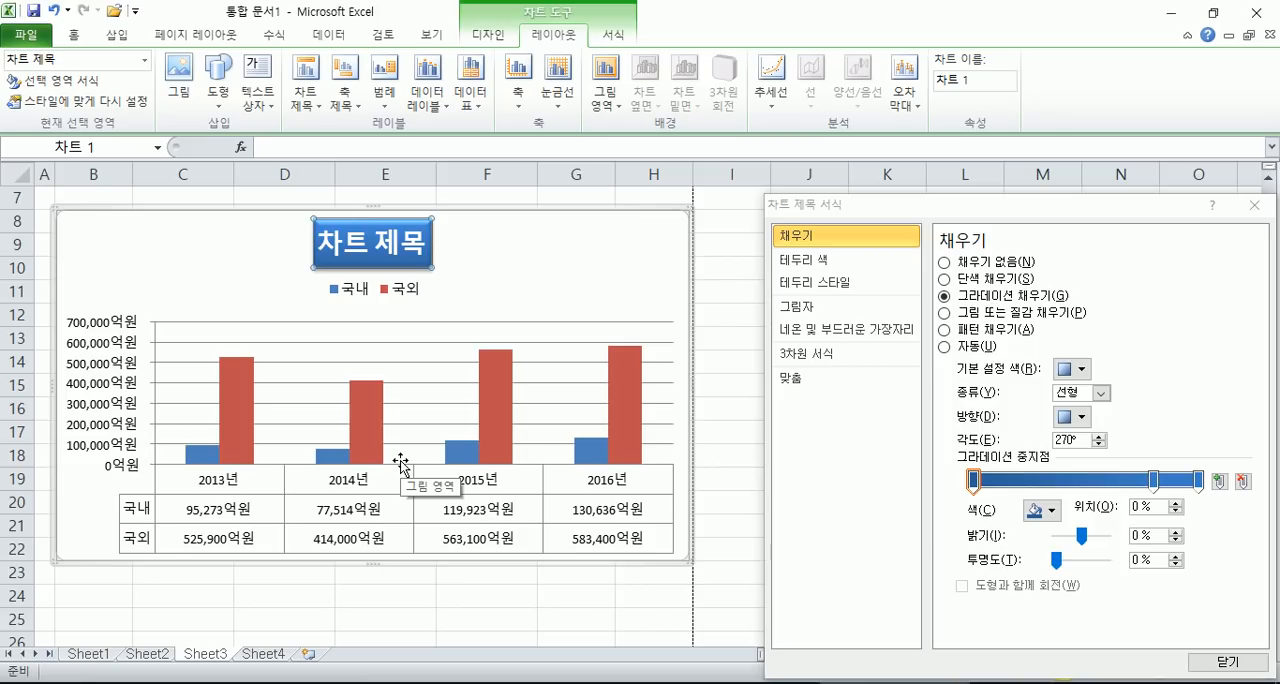
- Select the 국내 series, the 국외 series and the chart area in turn to examine the columns
left_click(205, 458)
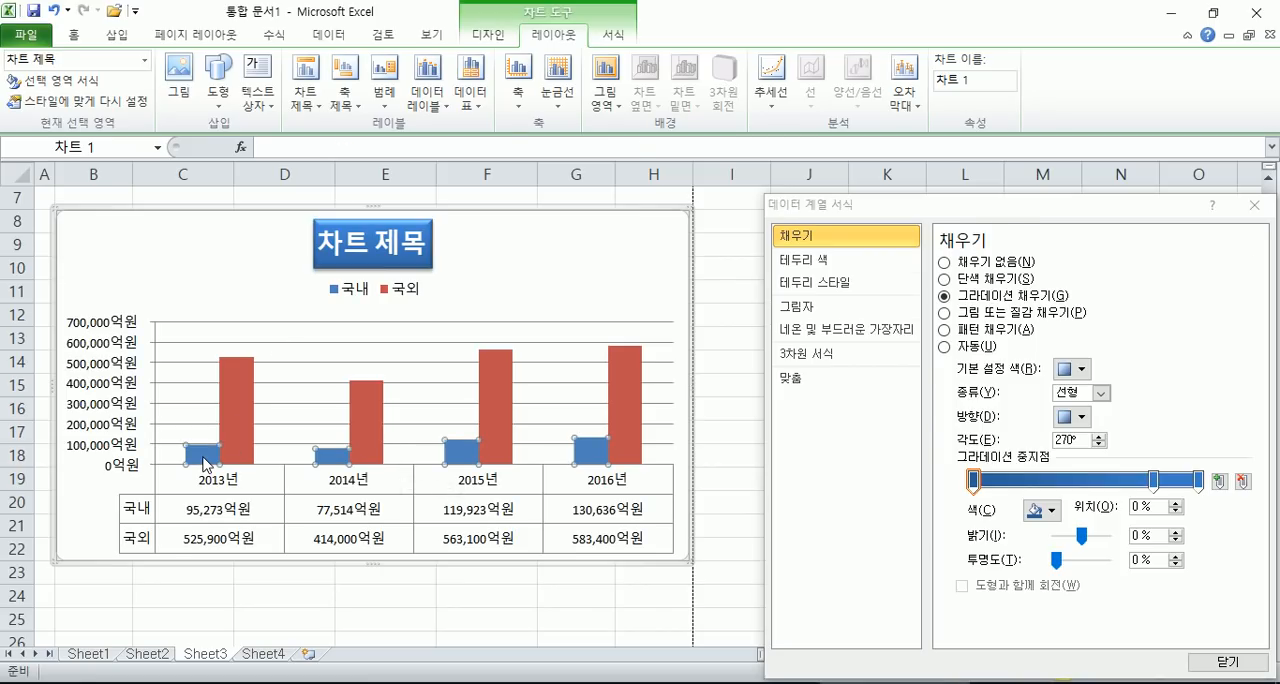
left_click(239, 398)
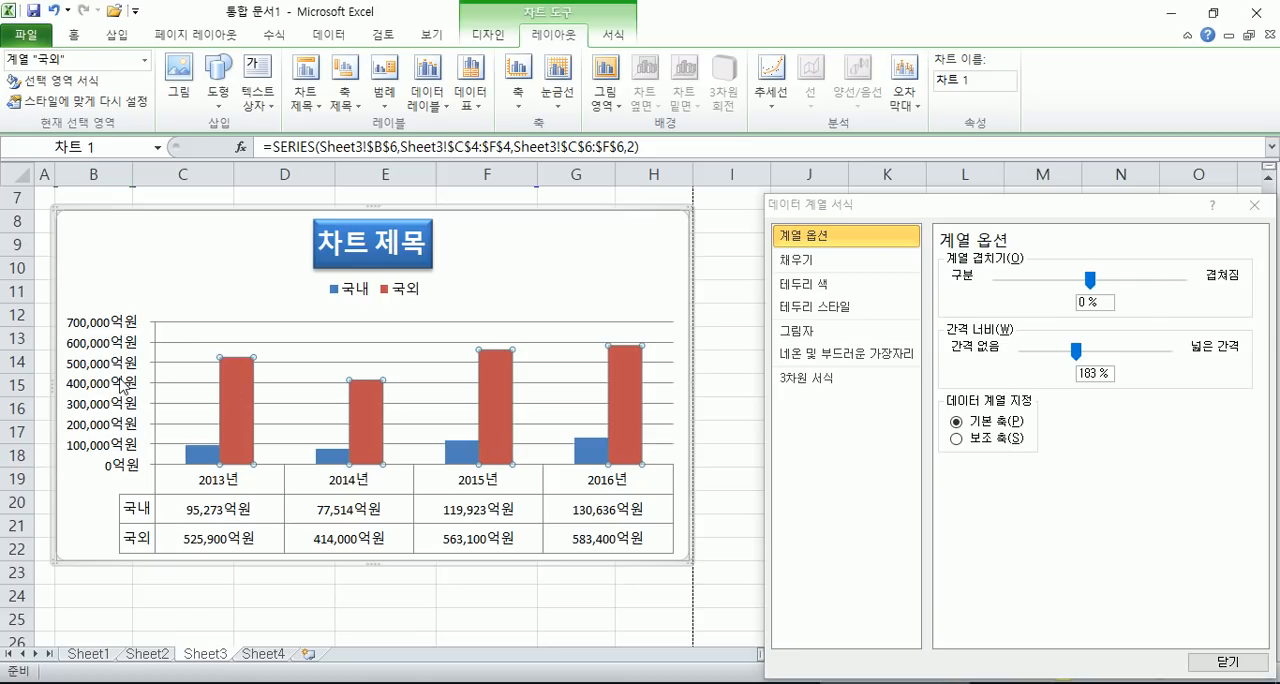
left_click(520, 277)
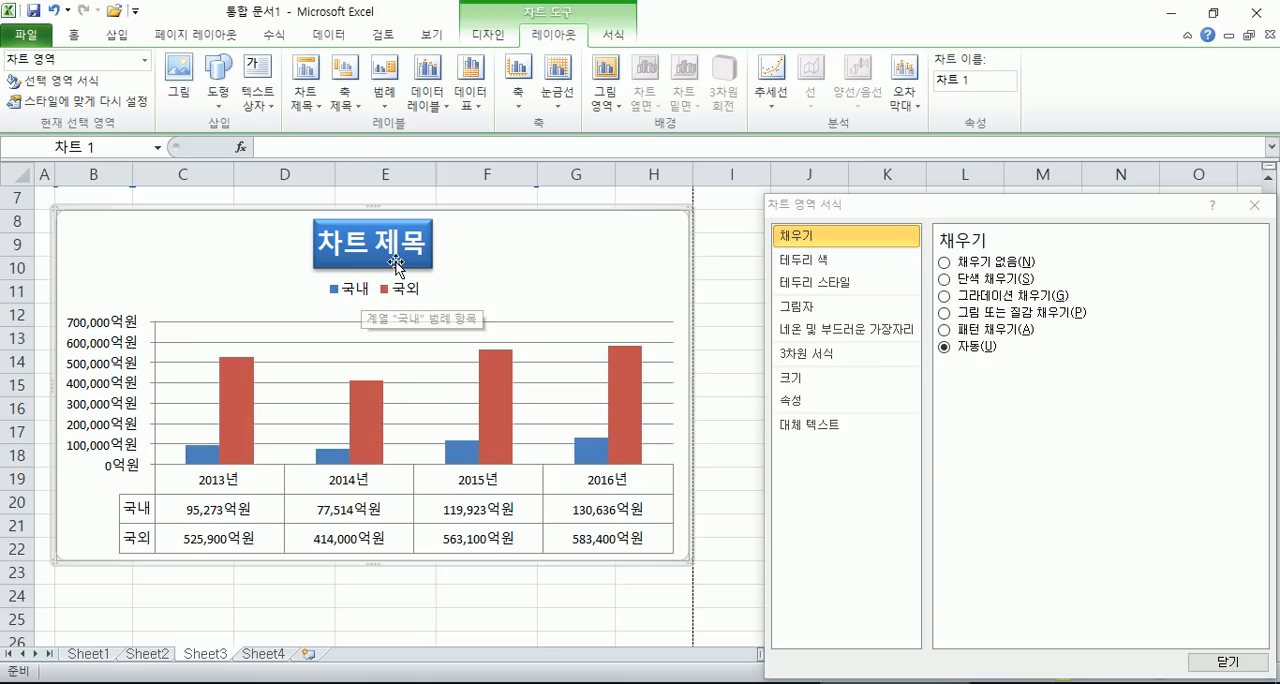
mouse_move(492, 391)
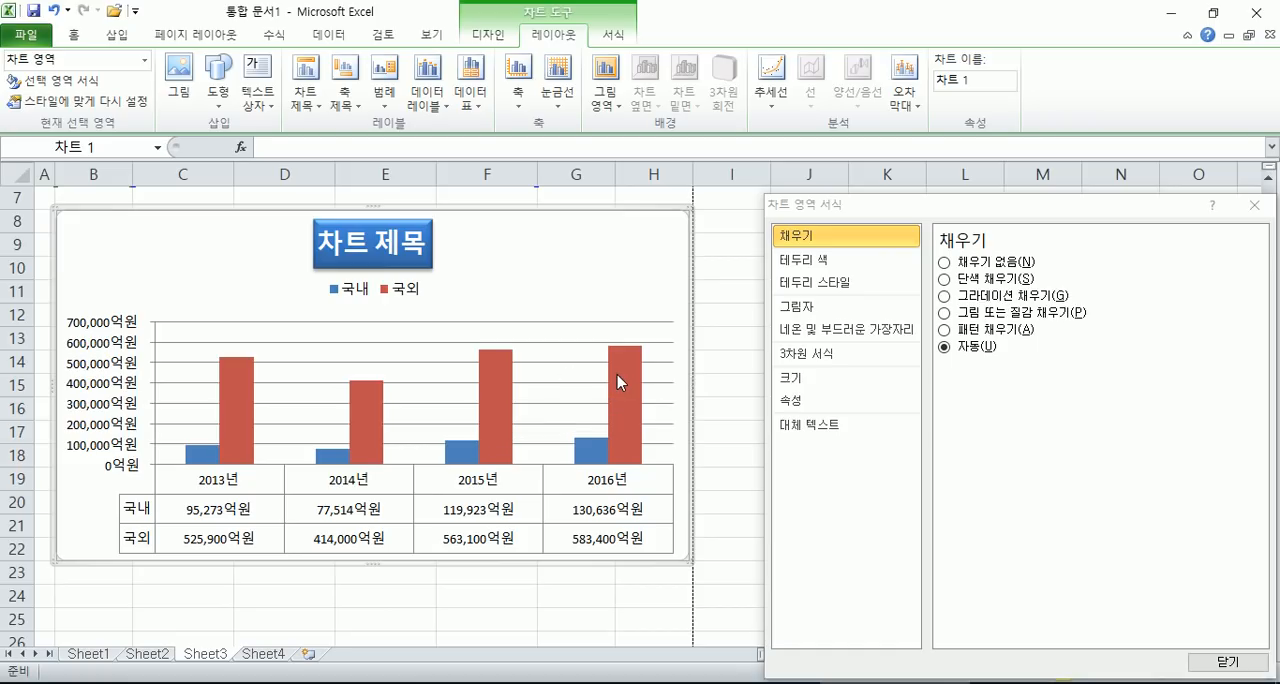
mouse_move(617, 381)
mouse_move(586, 466)
- Apply chart layout 11 to the chart
left_click(499, 36)
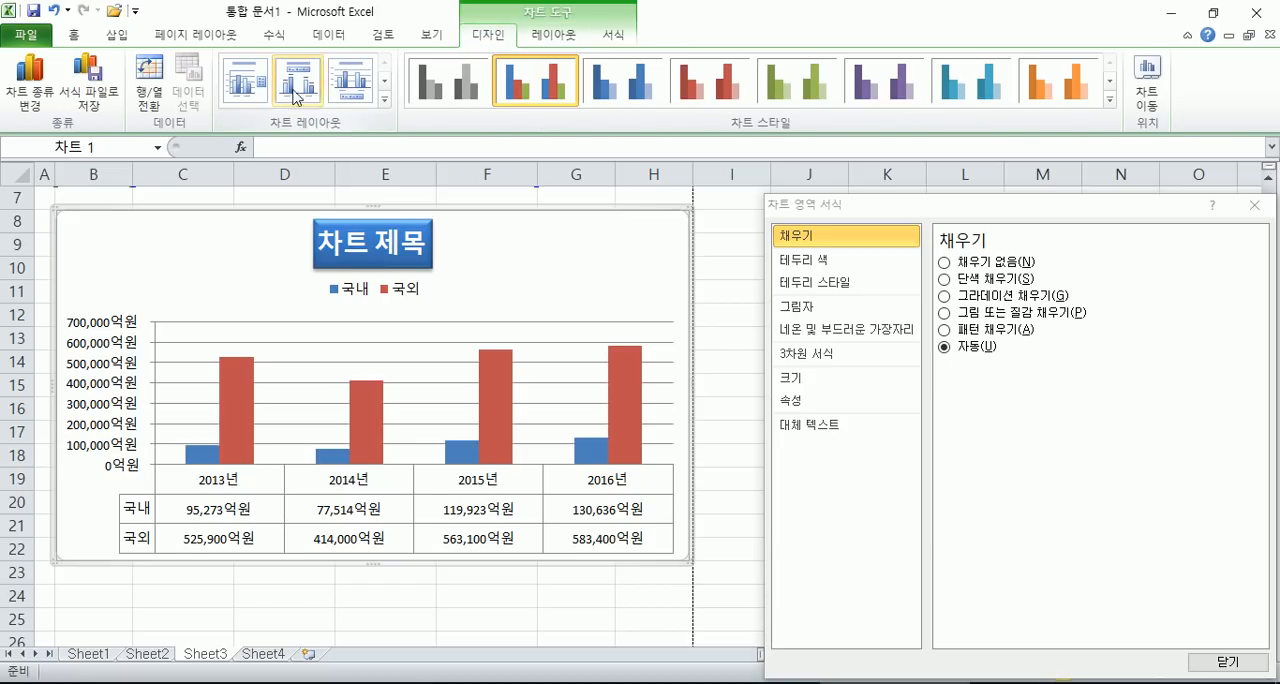
left_click(384, 100)
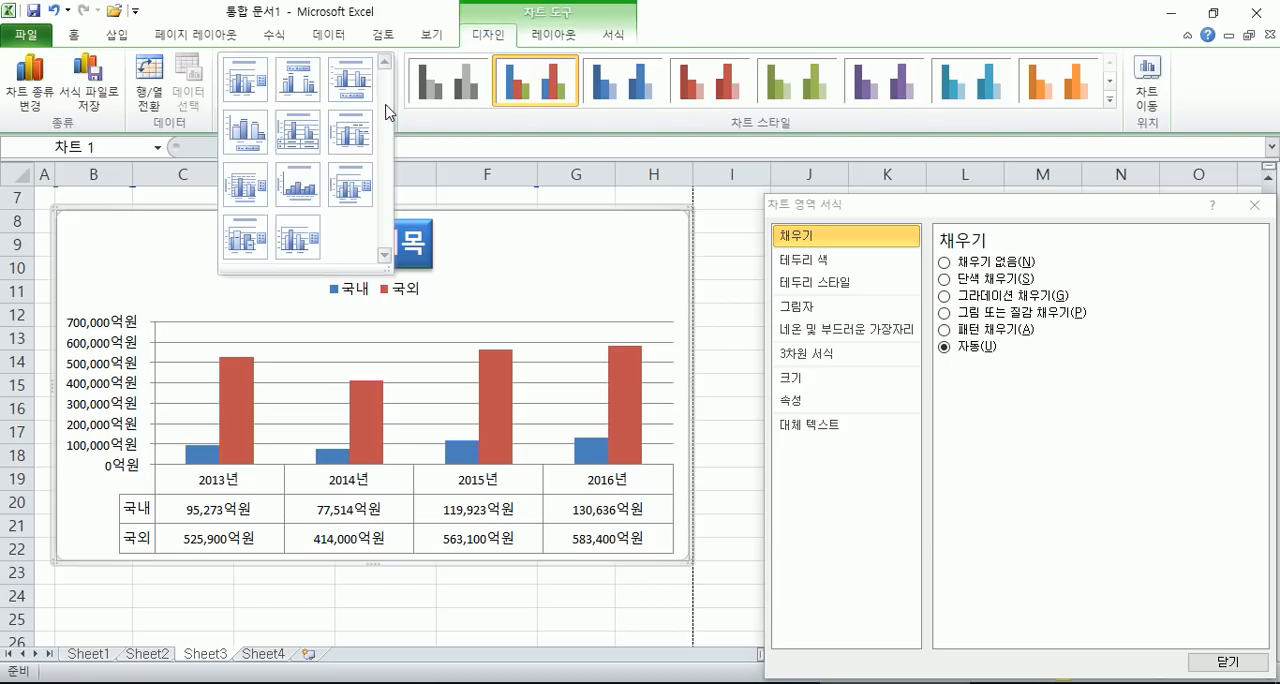
left_click(285, 239)
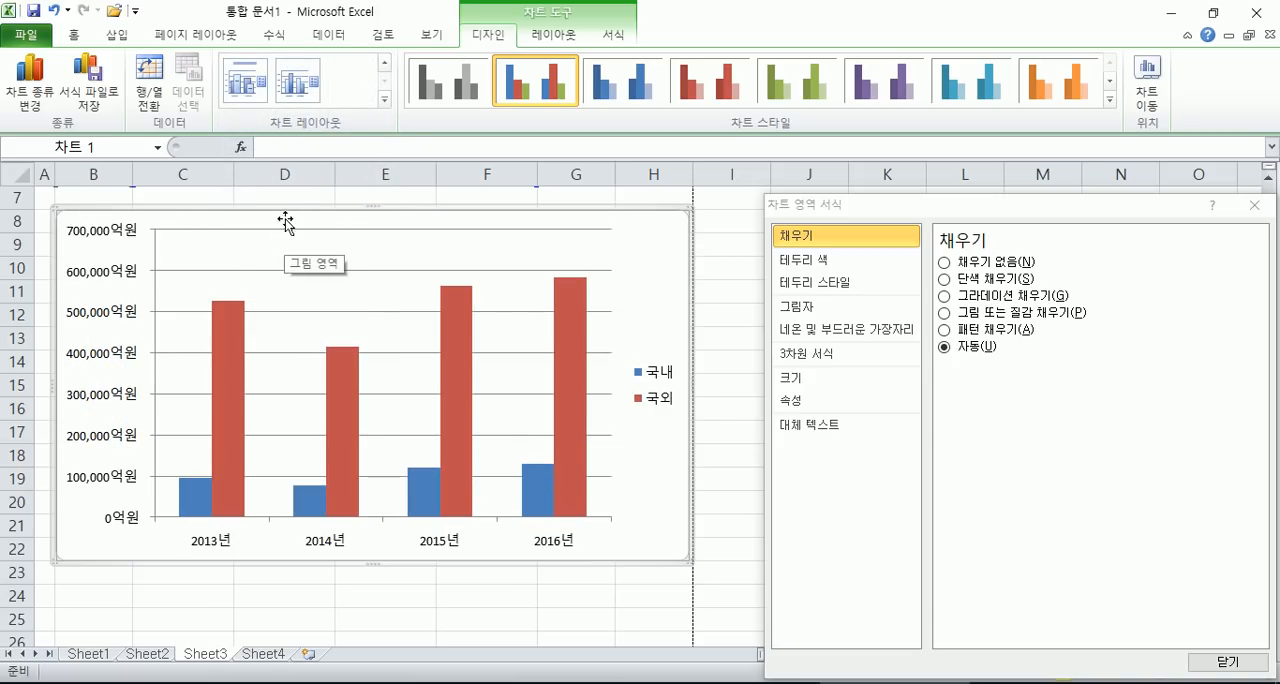
- Try chart layouts 1, 2, 3, 4, 5 and 6 on the chart one after another
left_click(382, 104)
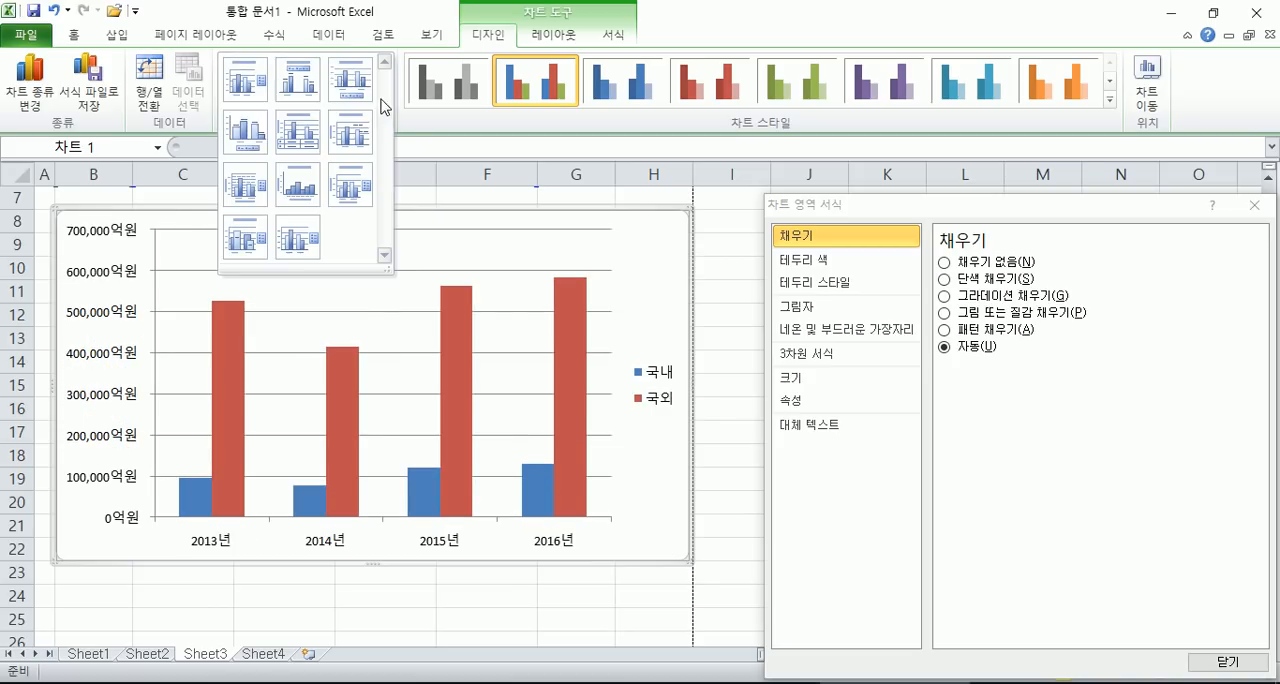
left_click(250, 84)
left_click(382, 104)
left_click(300, 92)
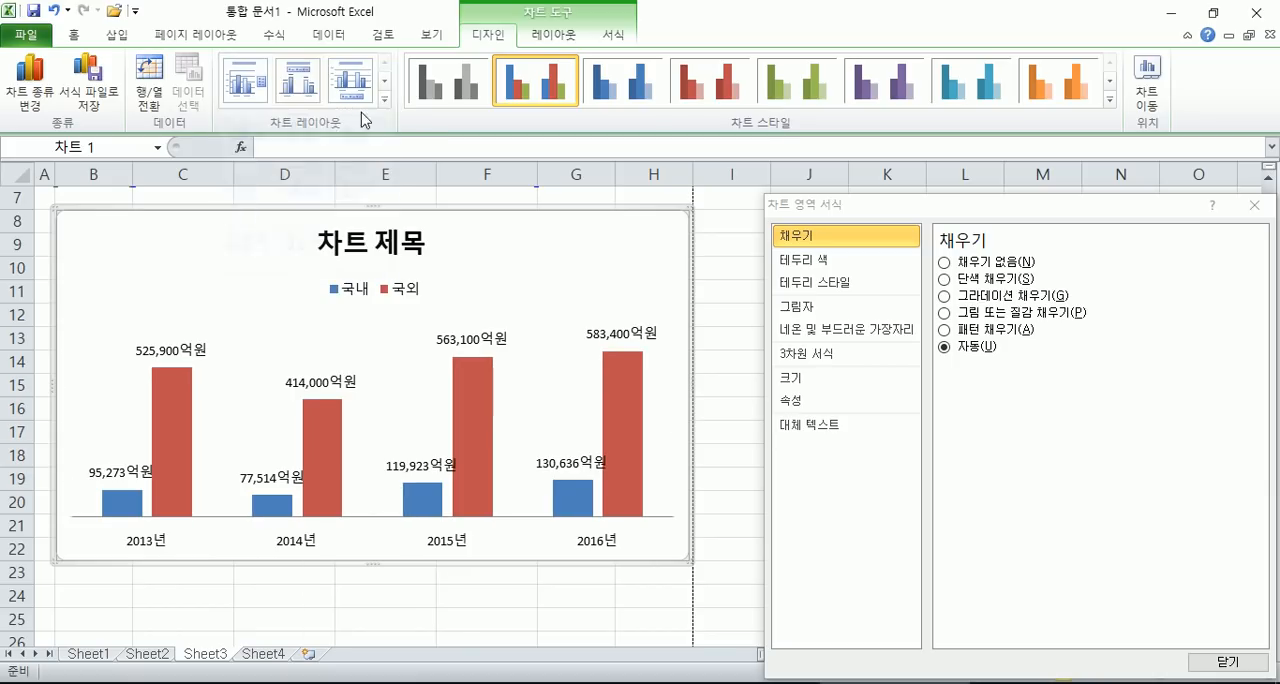
left_click(383, 104)
left_click(350, 80)
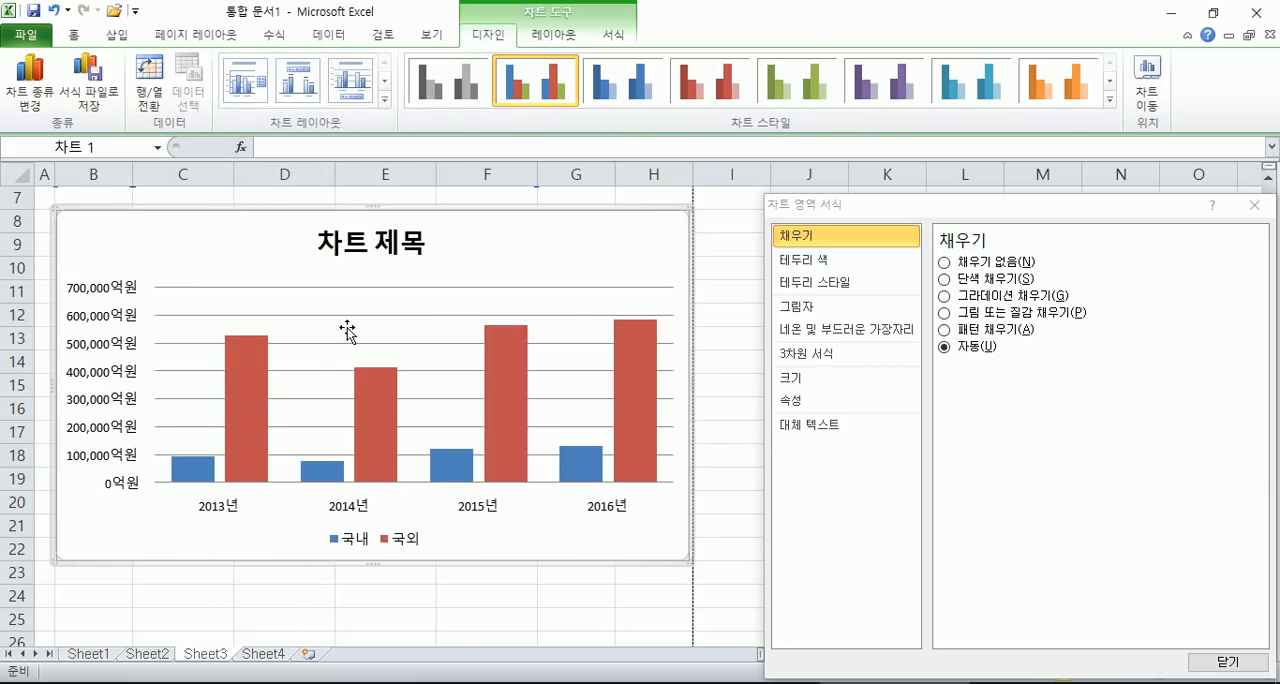
left_click(383, 104)
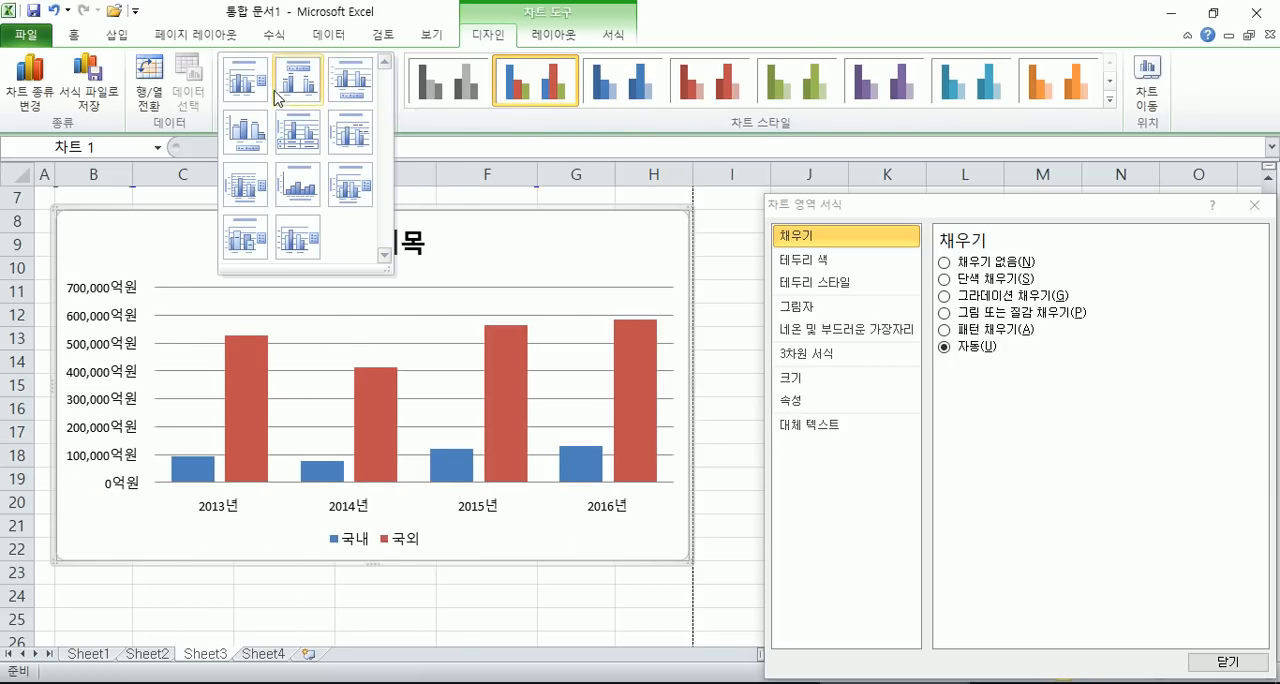
left_click(254, 138)
left_click(383, 104)
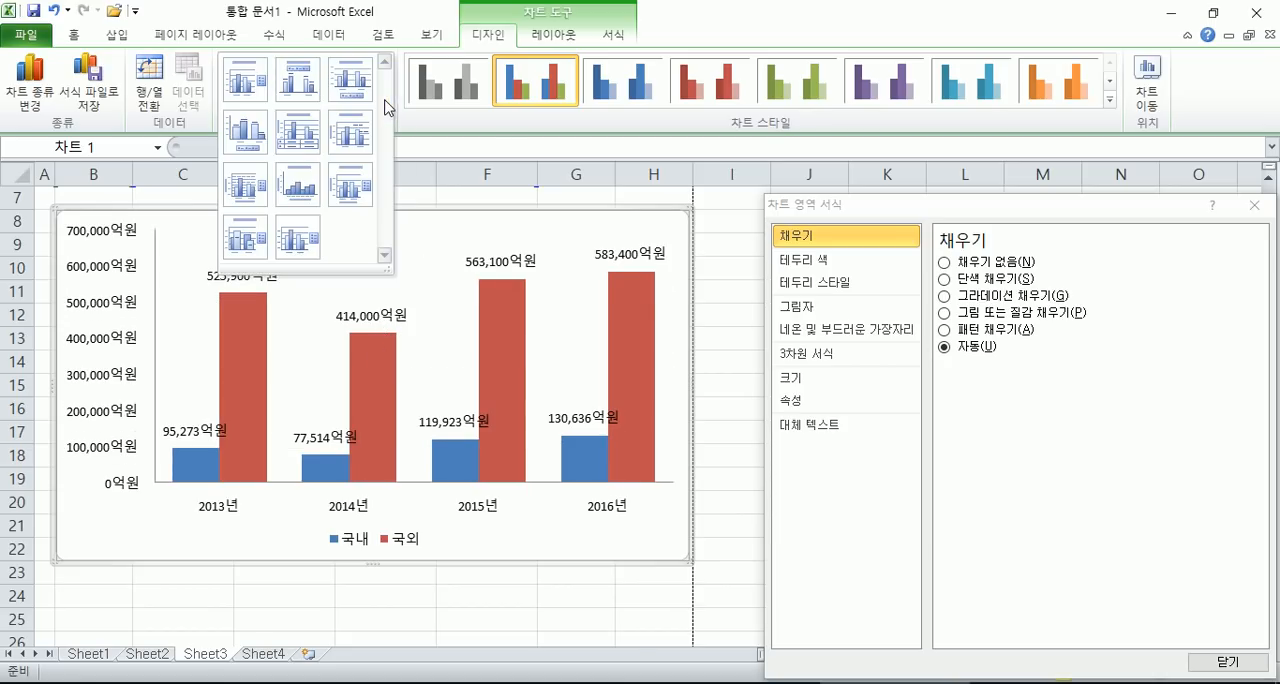
left_click(298, 138)
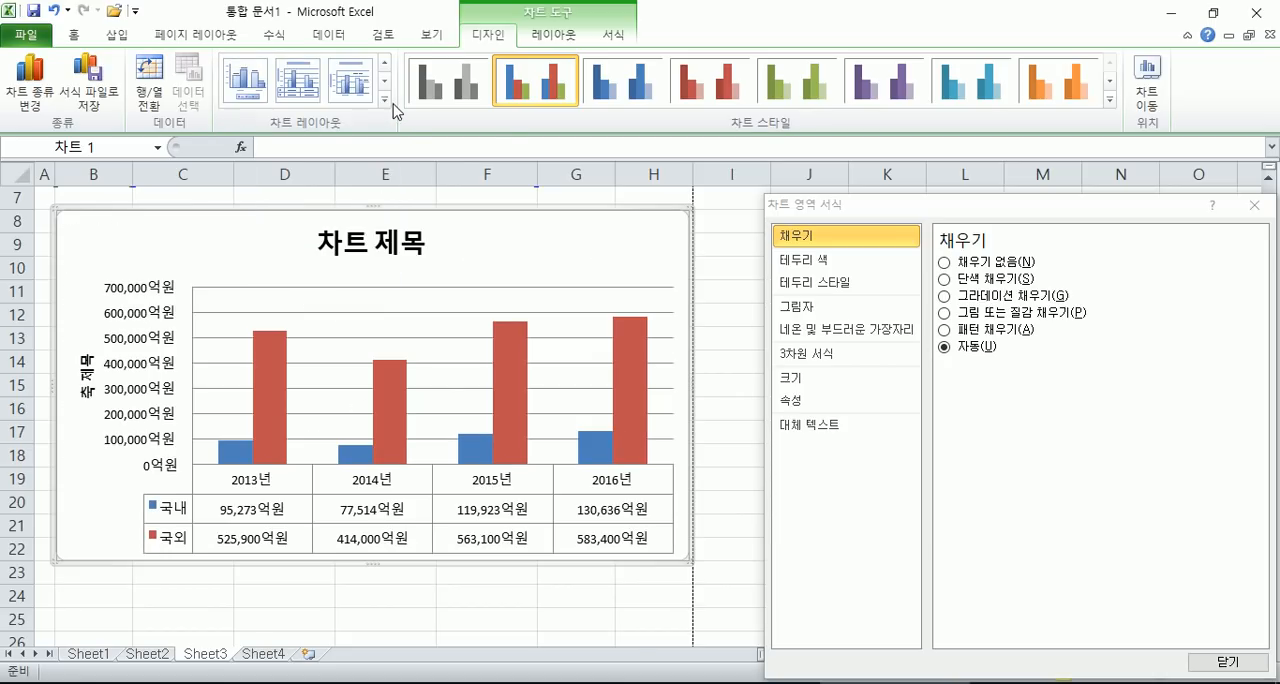
left_click(350, 80)
- Return the chart to layout 11 and close the chart area formatting dialog
left_click(383, 104)
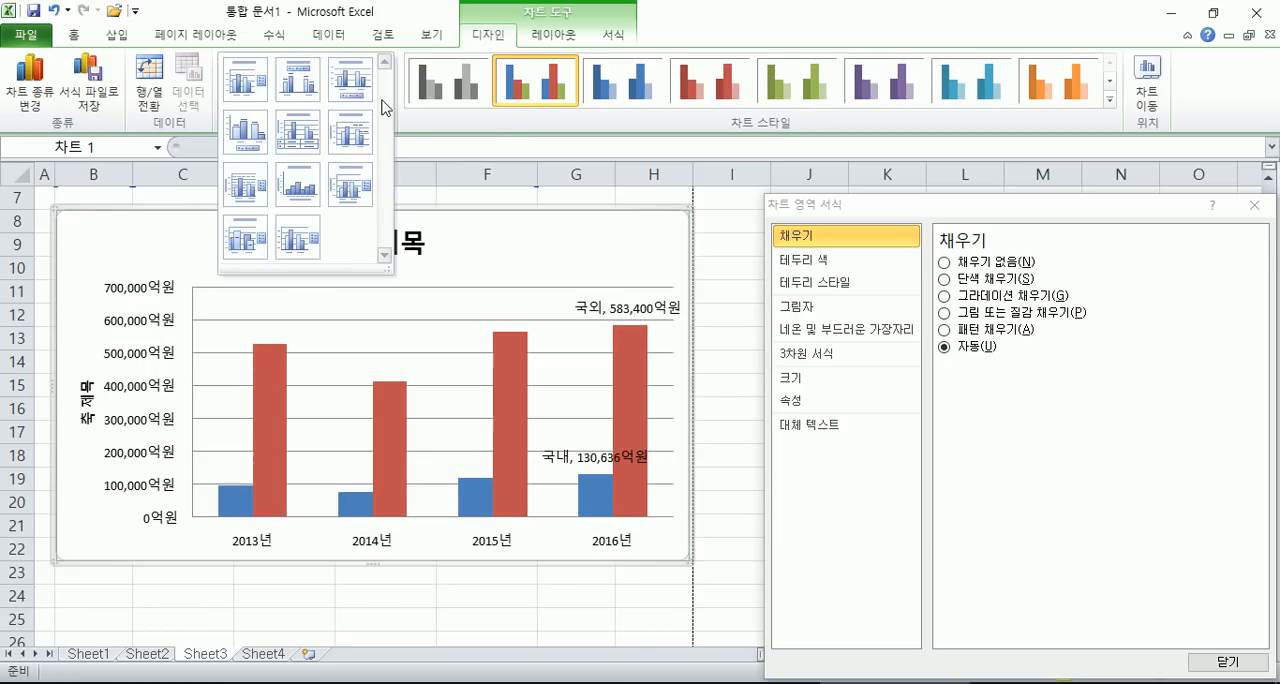
left_click(299, 245)
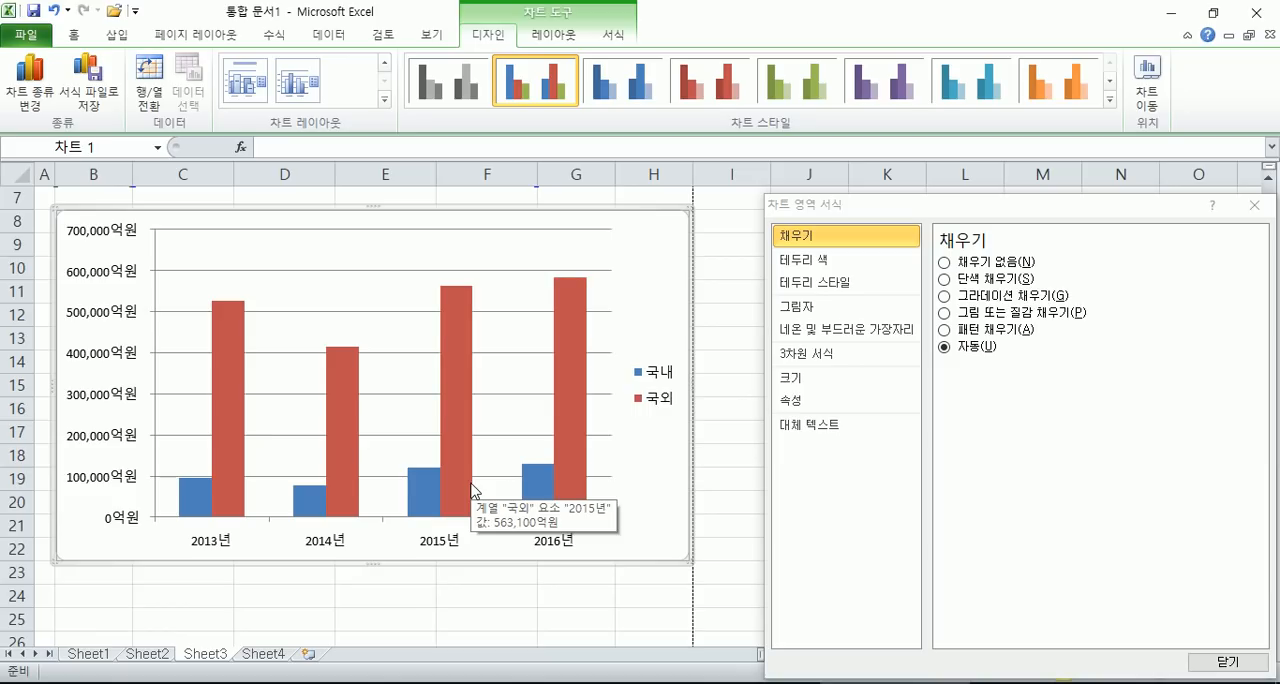
left_click(1254, 205)
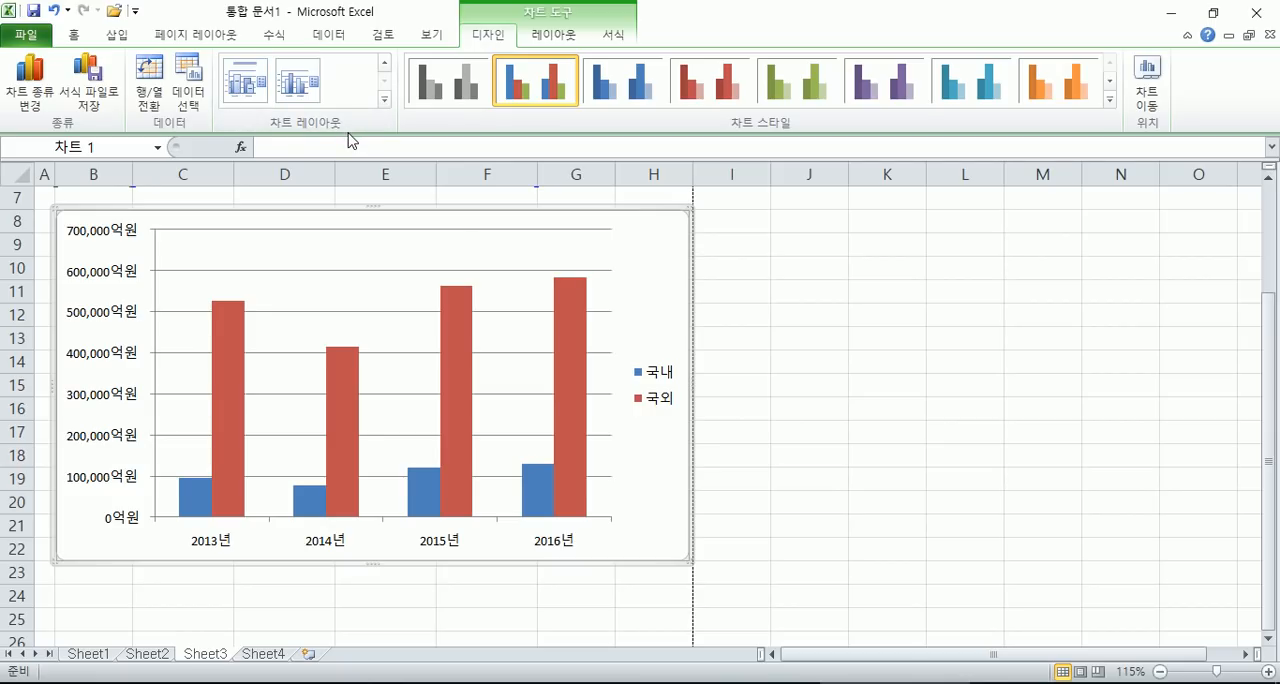
- Try chart layouts 9, 10 and 4 on the chart, and finish with layout 11
left_click(384, 101)
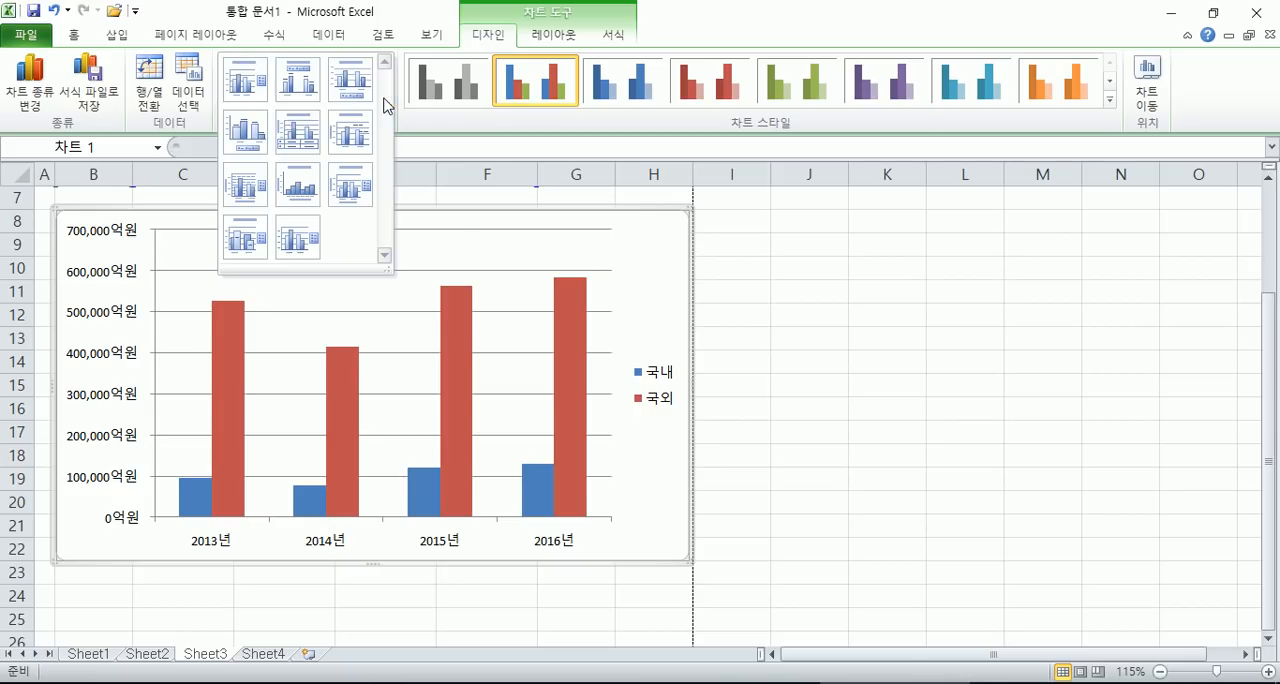
left_click(343, 189)
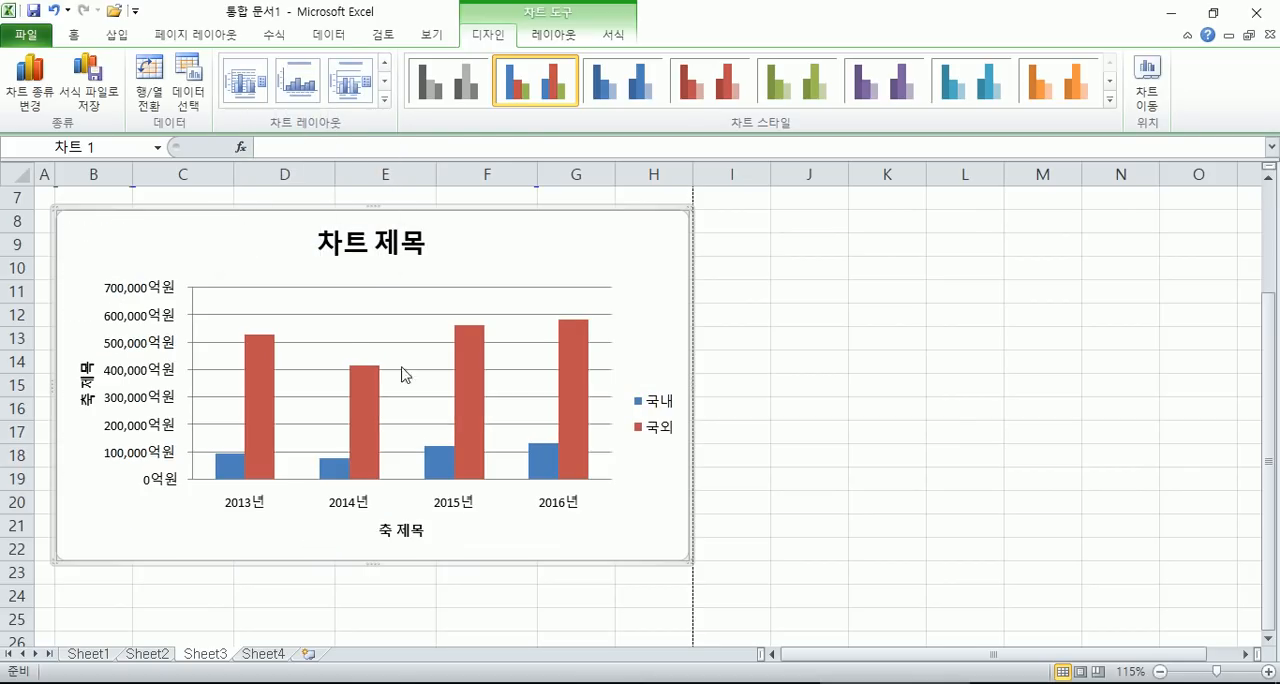
left_click(386, 104)
left_click(245, 240)
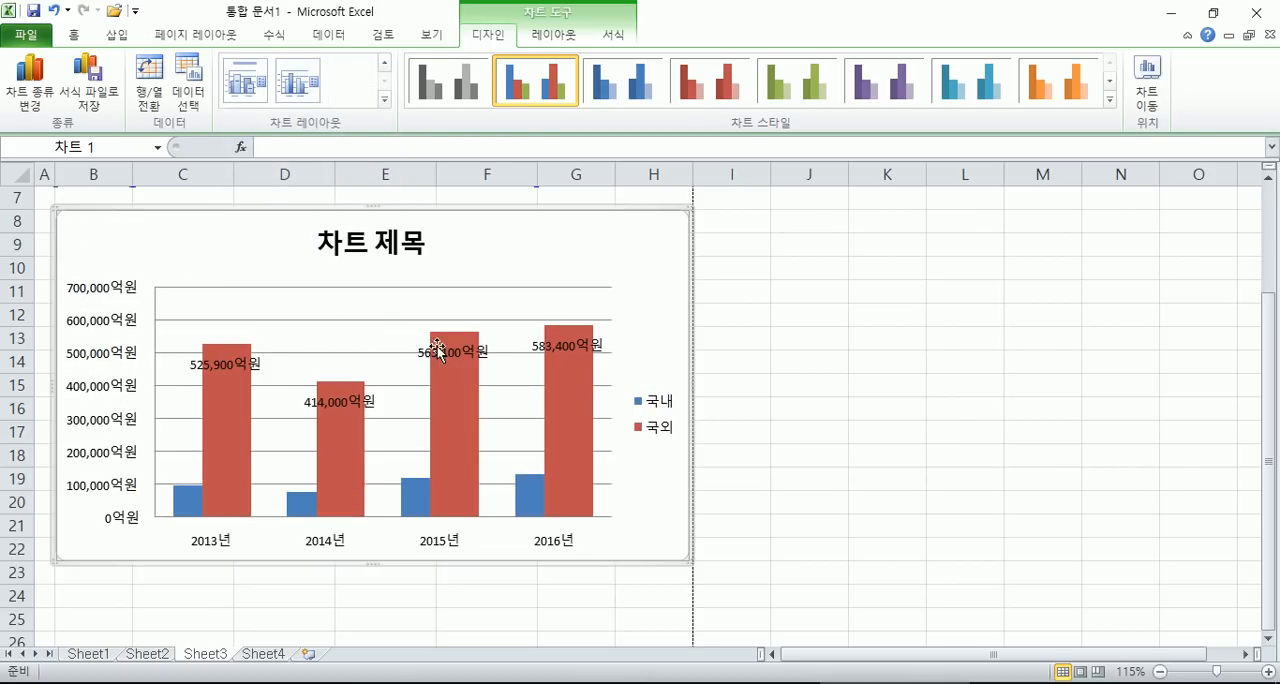
left_click(384, 100)
left_click(253, 141)
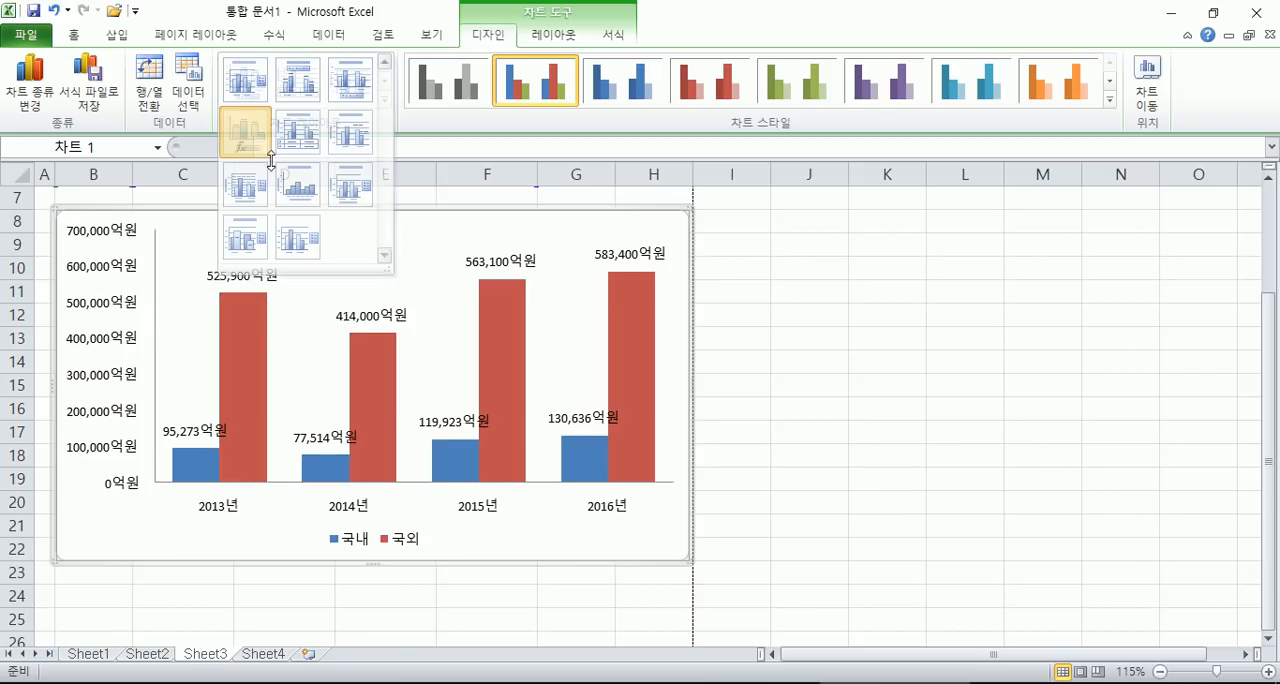
left_click(384, 100)
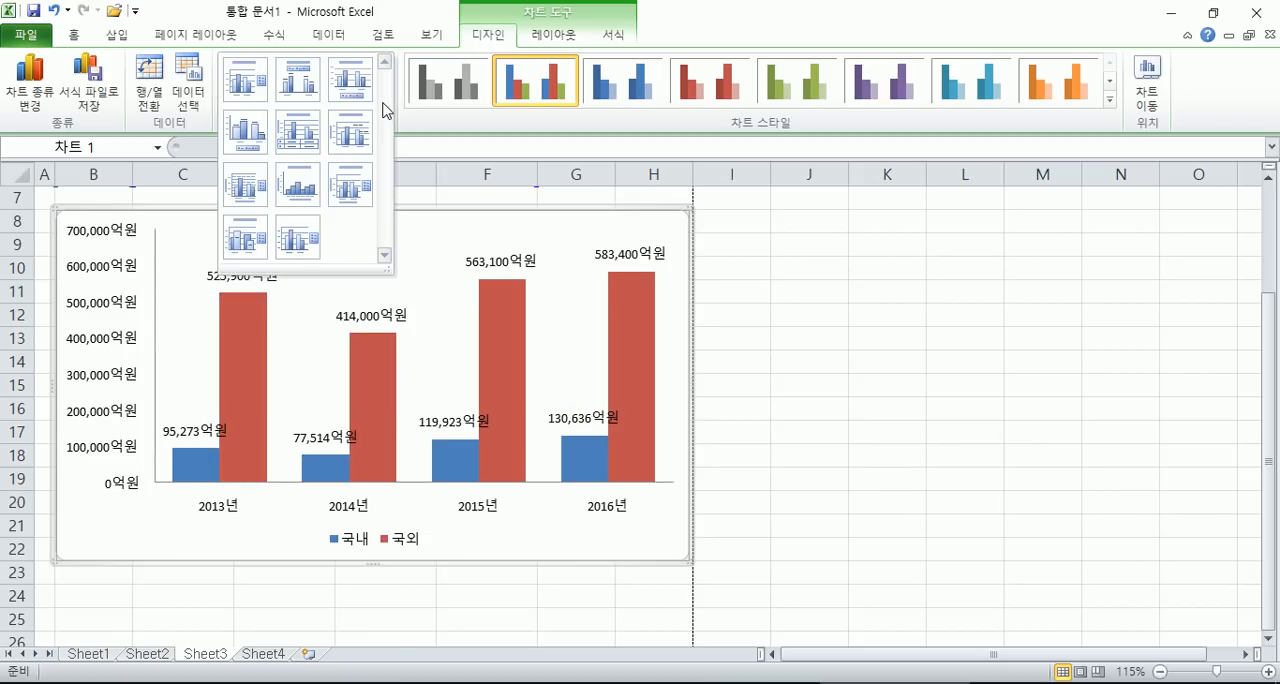
left_click(295, 247)
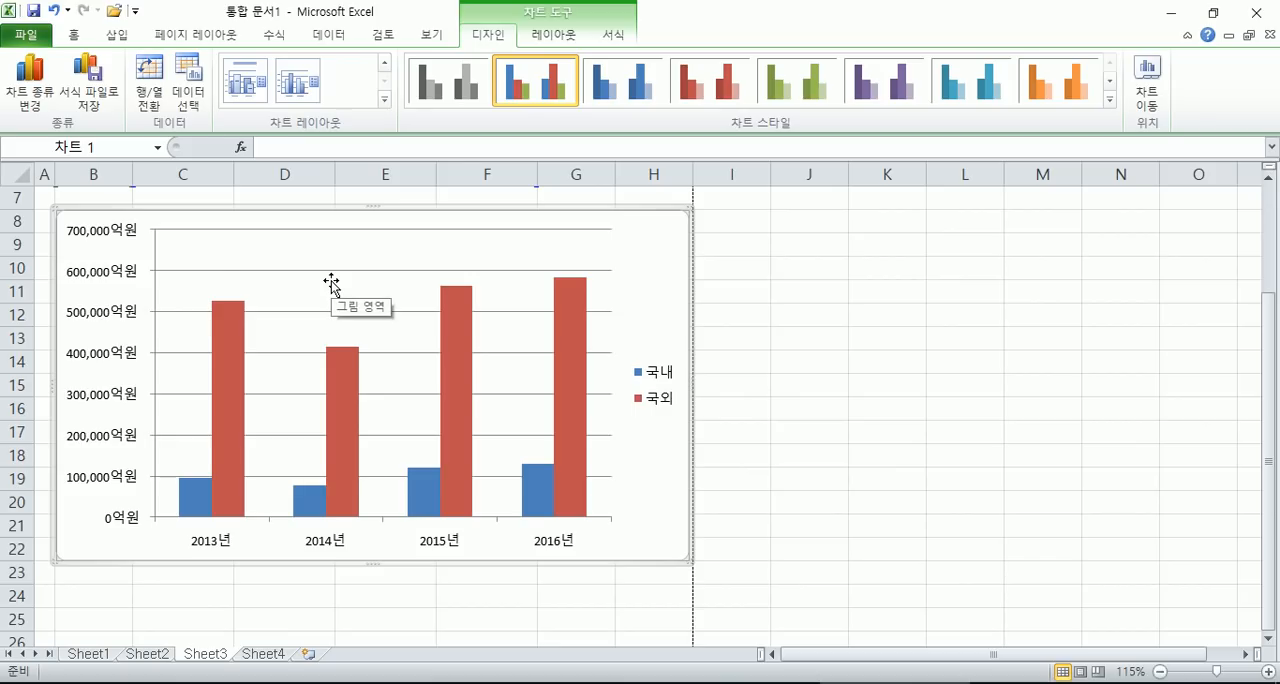
- Add a chart title above the plot area with the chart resized to fit
left_click(553, 34)
left_click(306, 96)
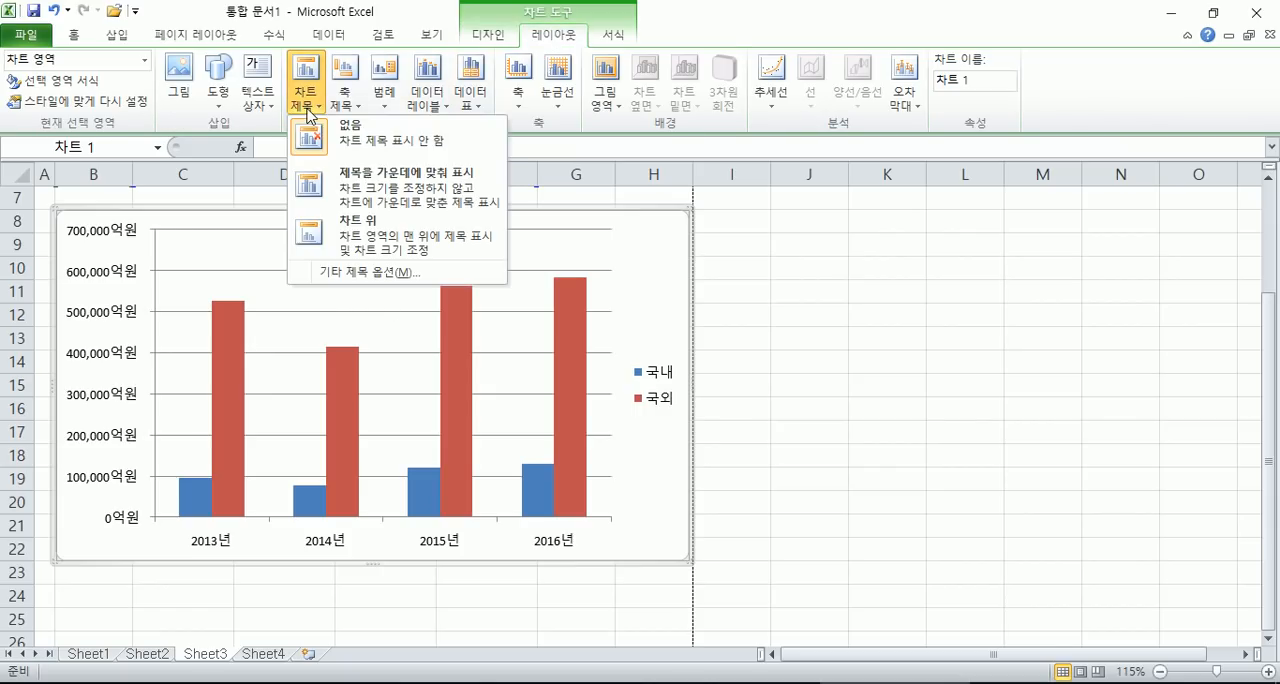
left_click(360, 232)
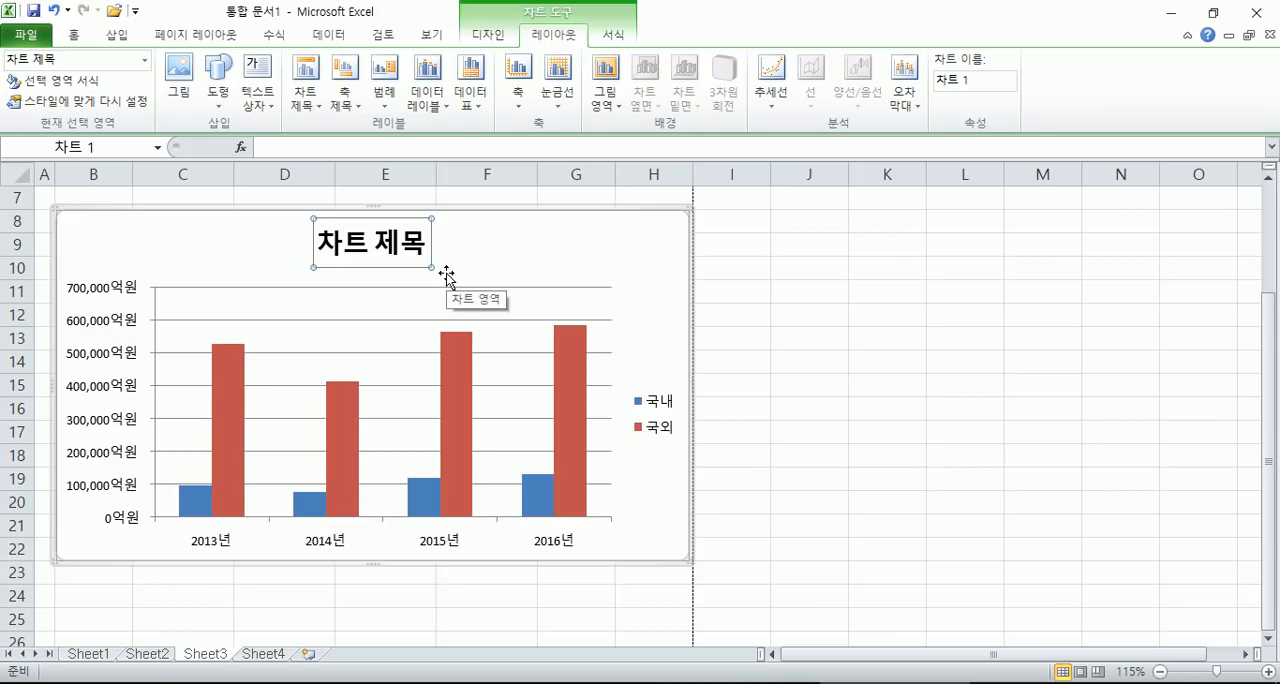
- Replace the chart title's placeholder text with "연도별 식품시장 규모"
type("연도별 시")
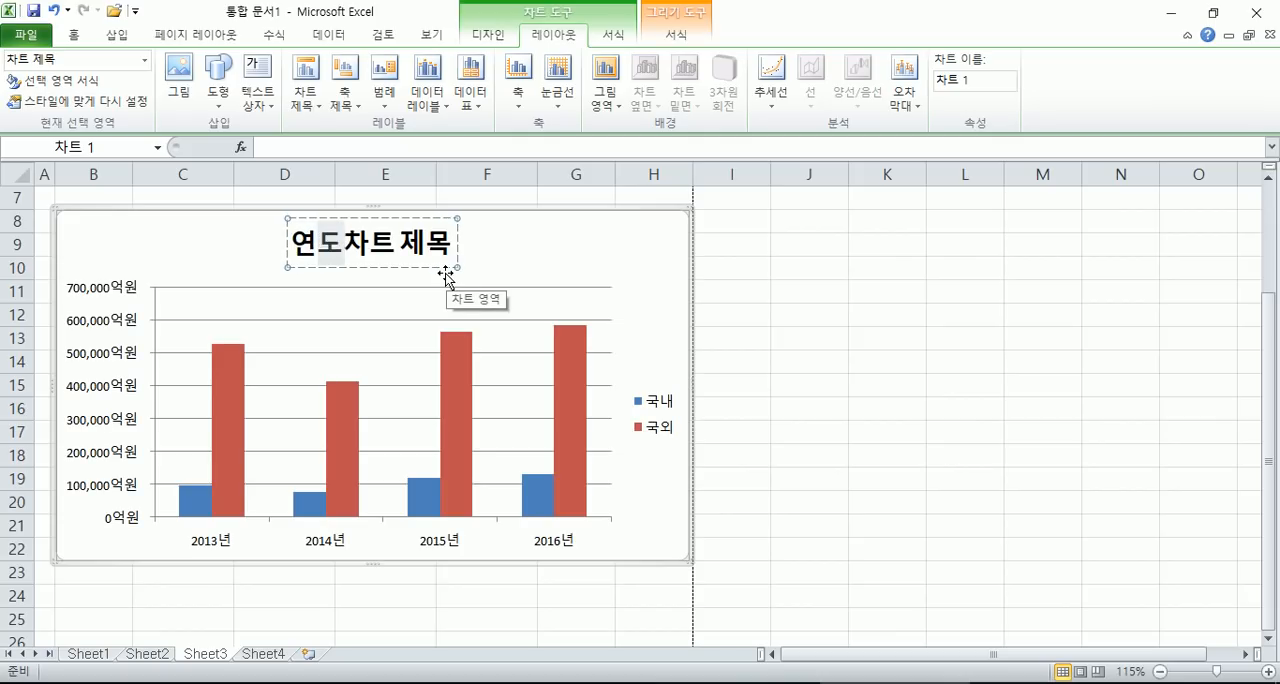
type("식품시자")
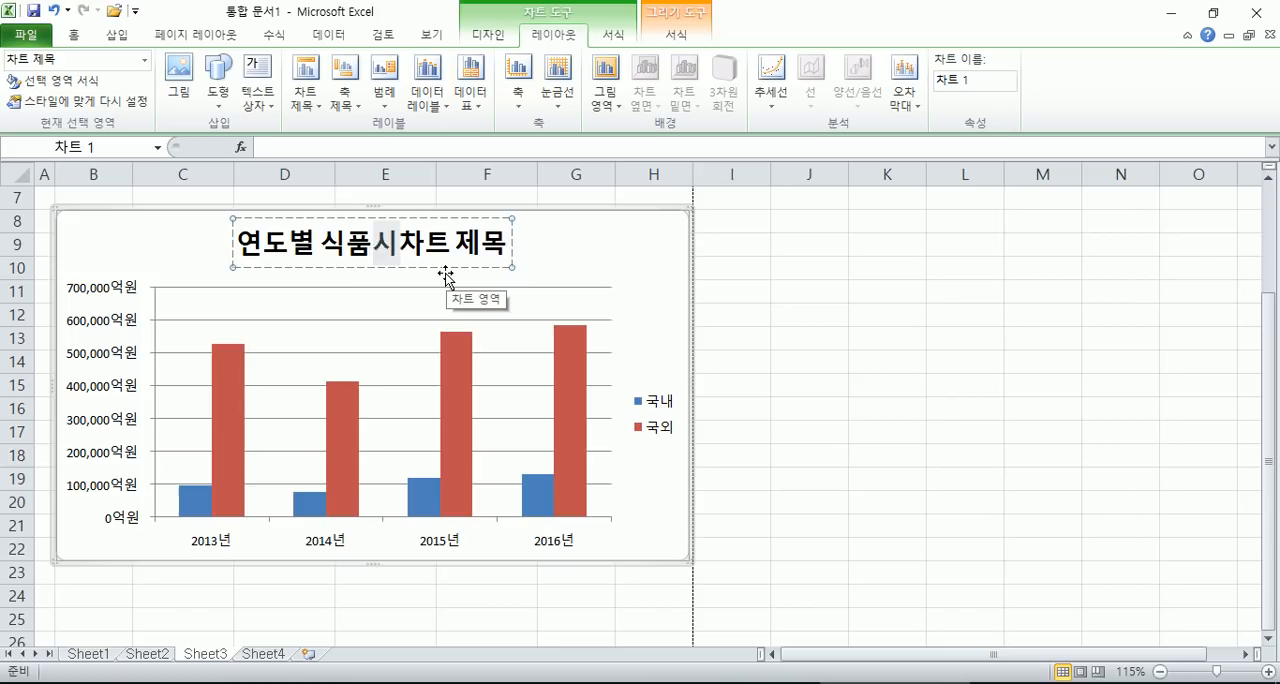
type("장 규모")
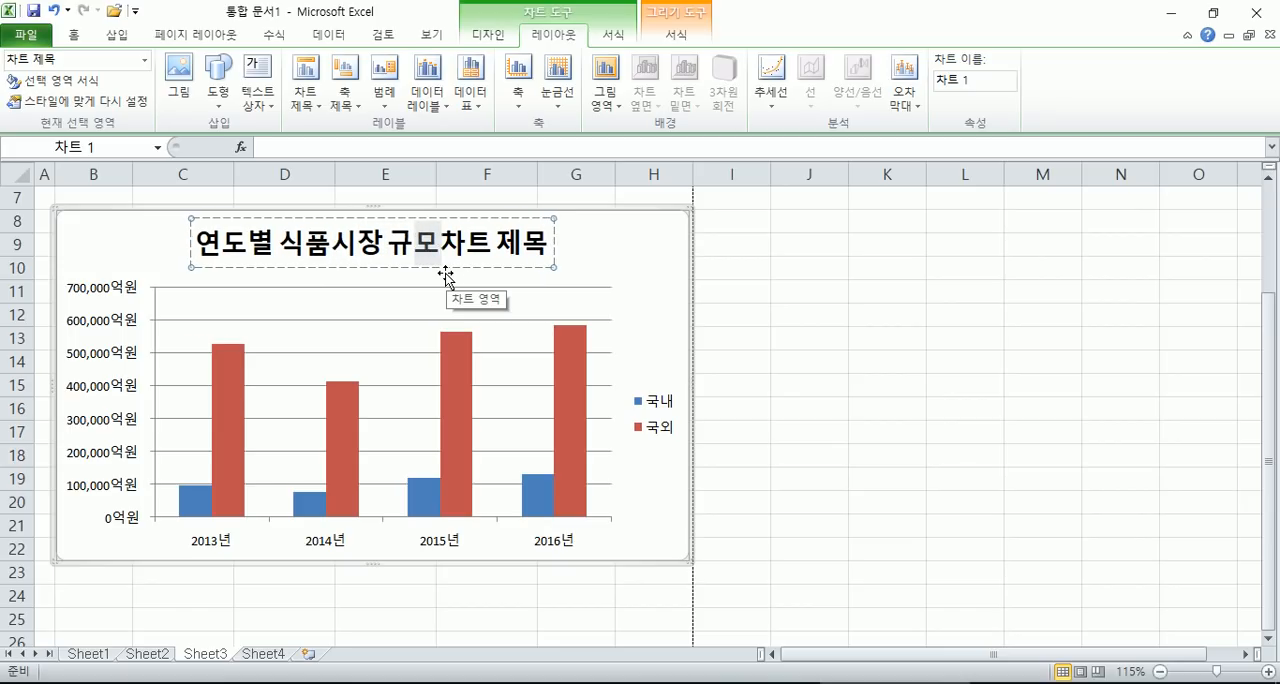
key("Delete")
key("Delete")
key("Delete")
key("Delete")
key("Delete")
key("Escape")
left_click(583, 263)
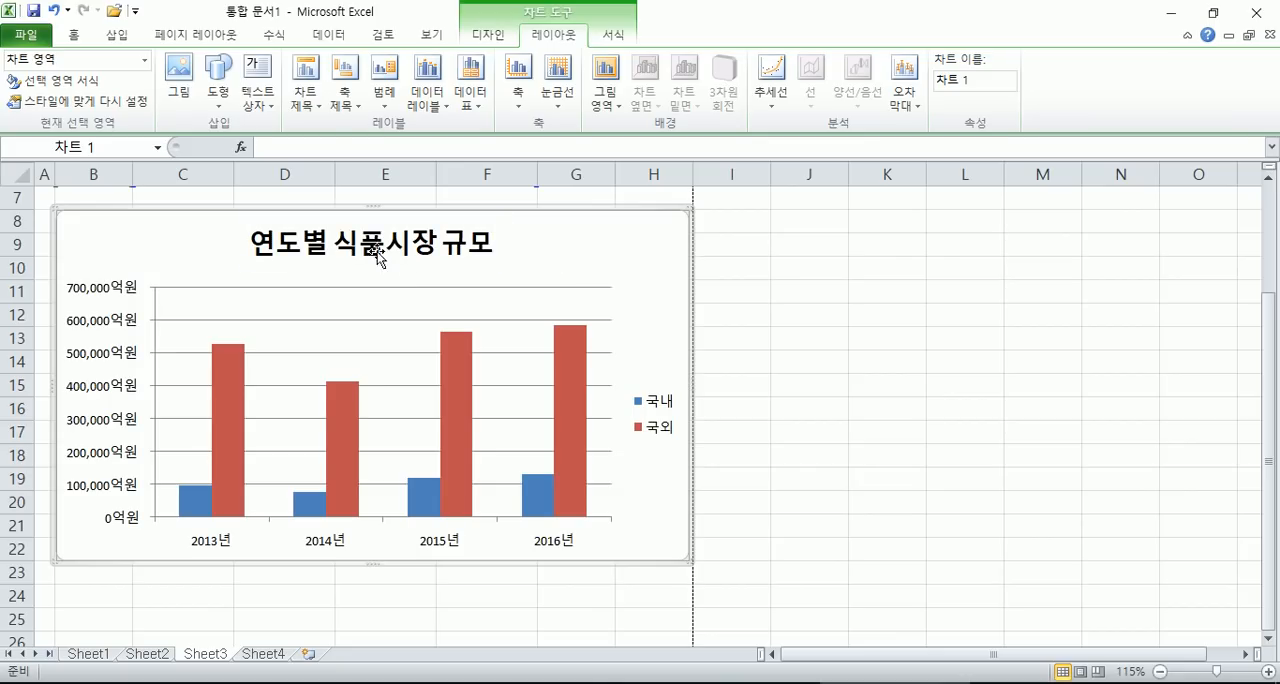
- Delete the "연도별 식품시장 규모" title from the chart
scroll(562, 262, "up", 2)
scroll(562, 258, "down", 1)
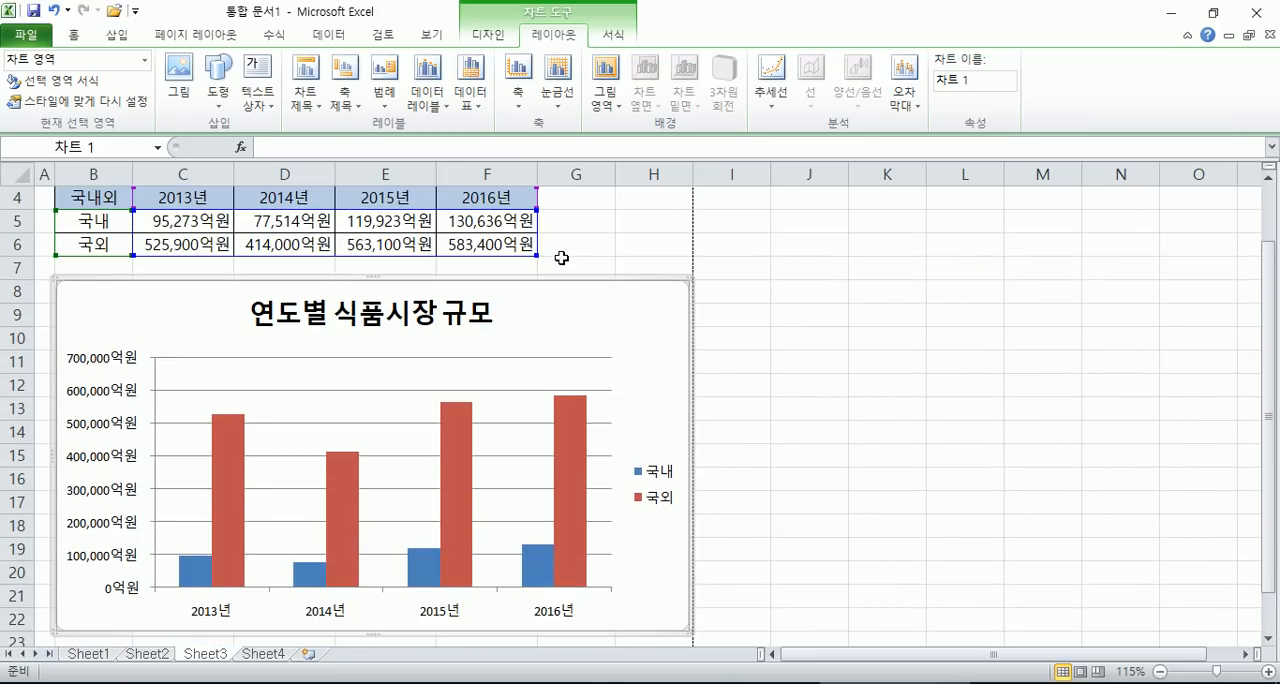
left_click(474, 325)
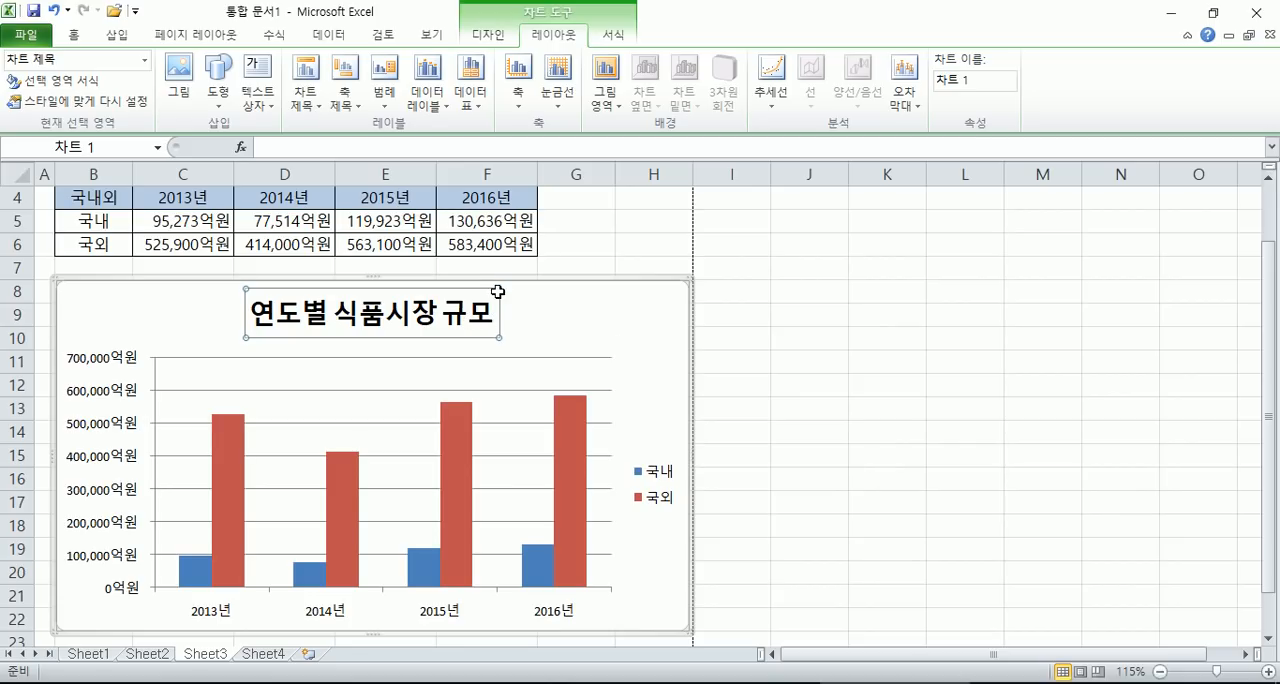
key("Delete")
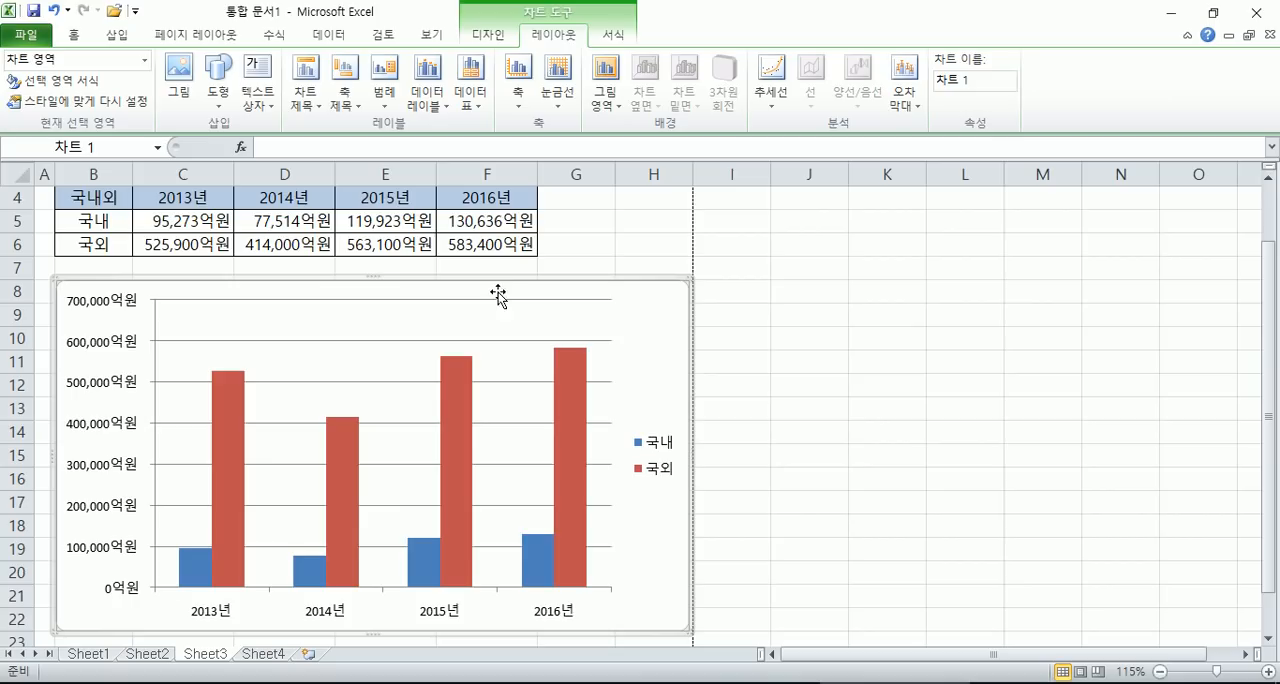
- Insert a new chart title above the chart and select it
left_click(305, 88)
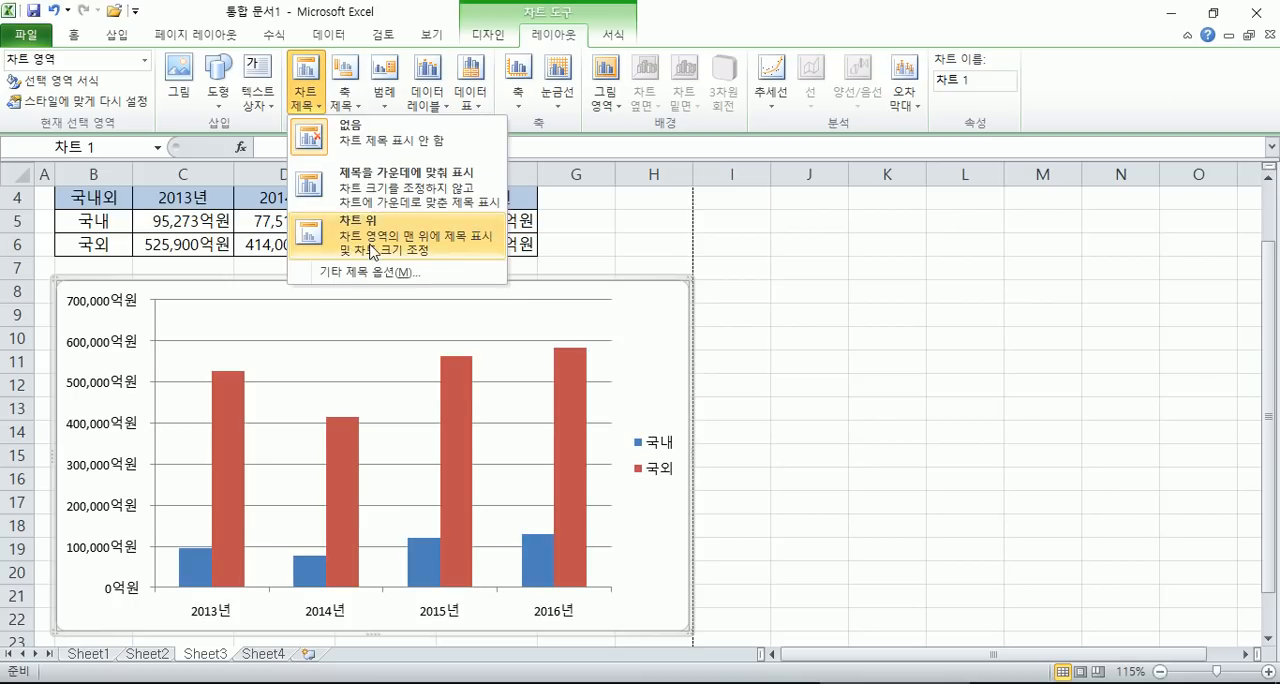
left_click(371, 258)
left_click(408, 320)
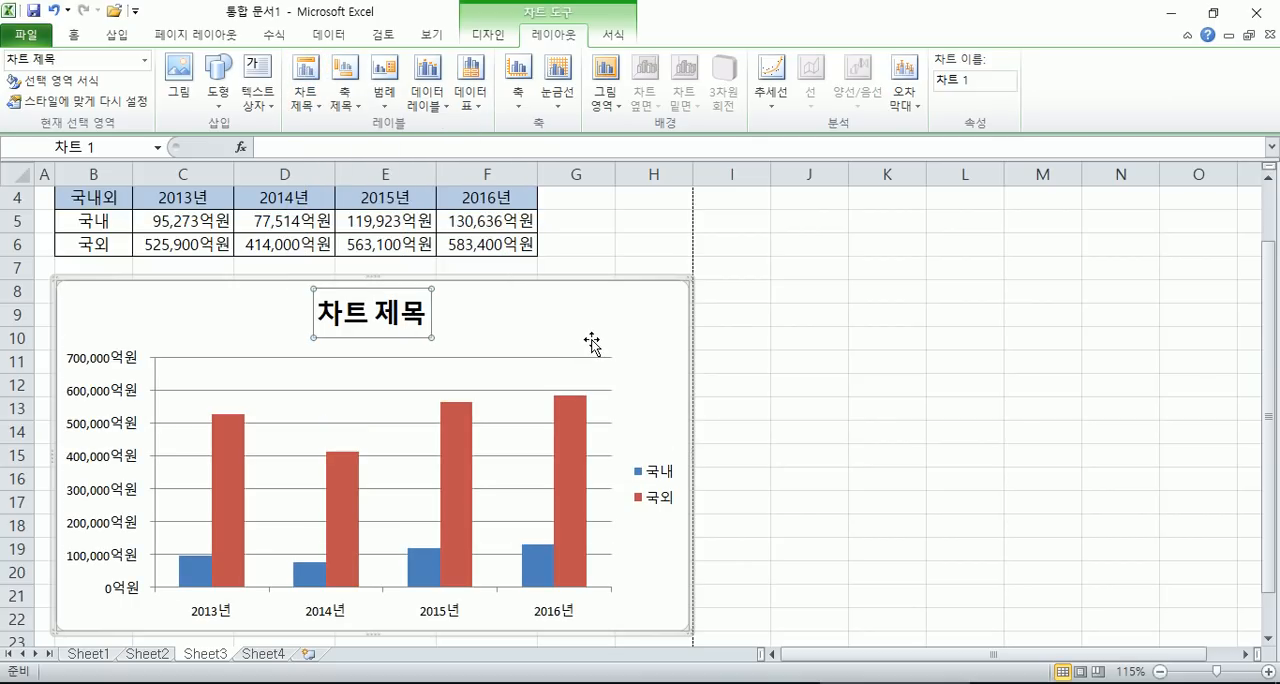
- Replace the new chart title's placeholder text with "연도별 식품시장 규모"
type("연도별 ")
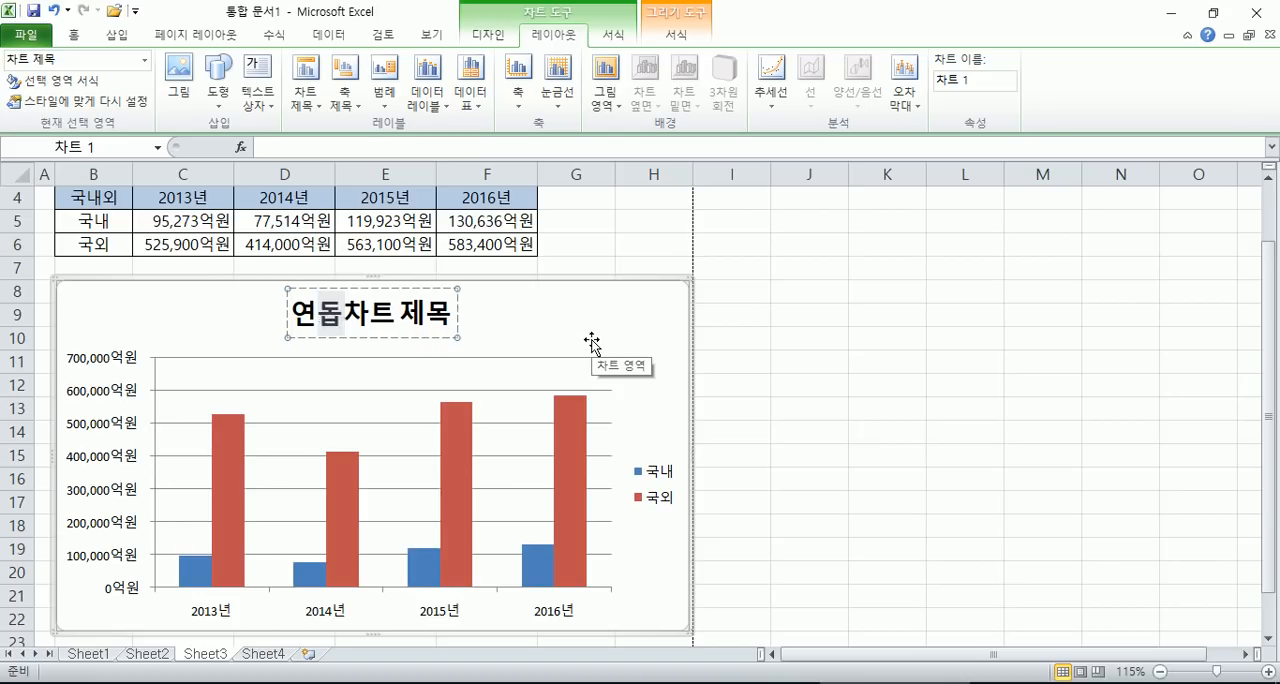
type("식품시장 ㄱ4ㅠ")
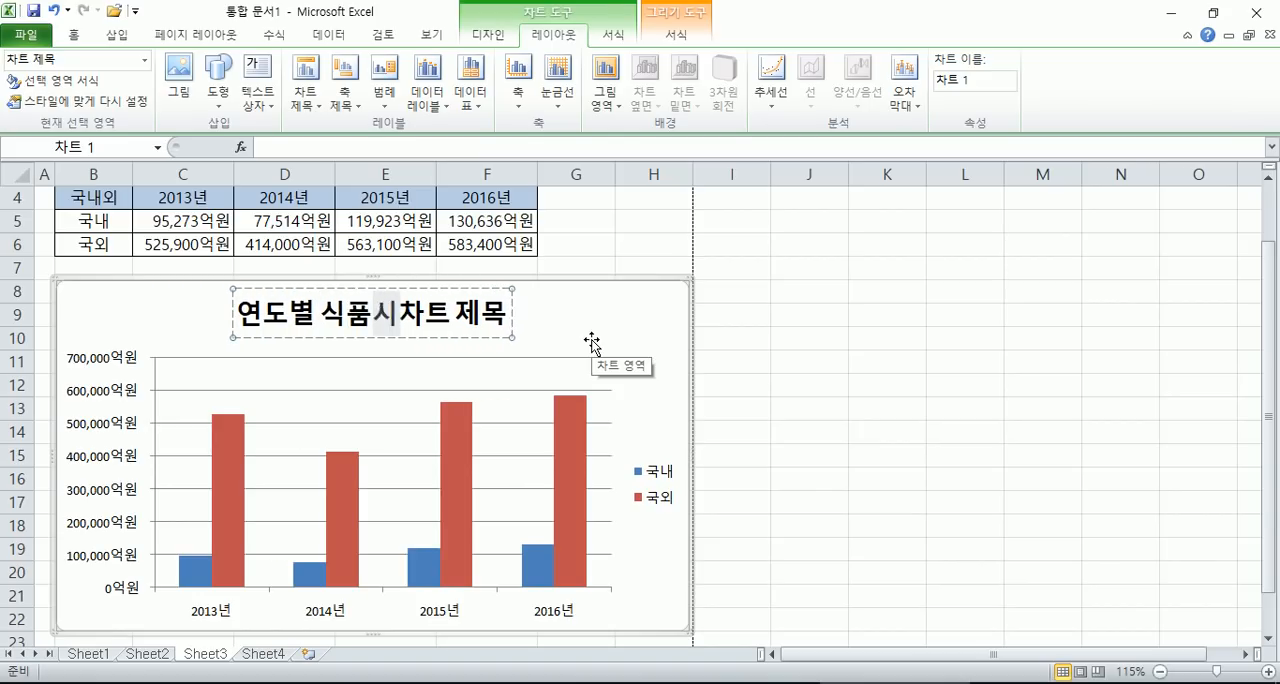
key("BackSpace")
key("BackSpace")
key("BackSpace")
key("BackSpace")
type("규모")
key("Delete")
key("Delete")
key("Delete")
key("Delete")
key("Delete")
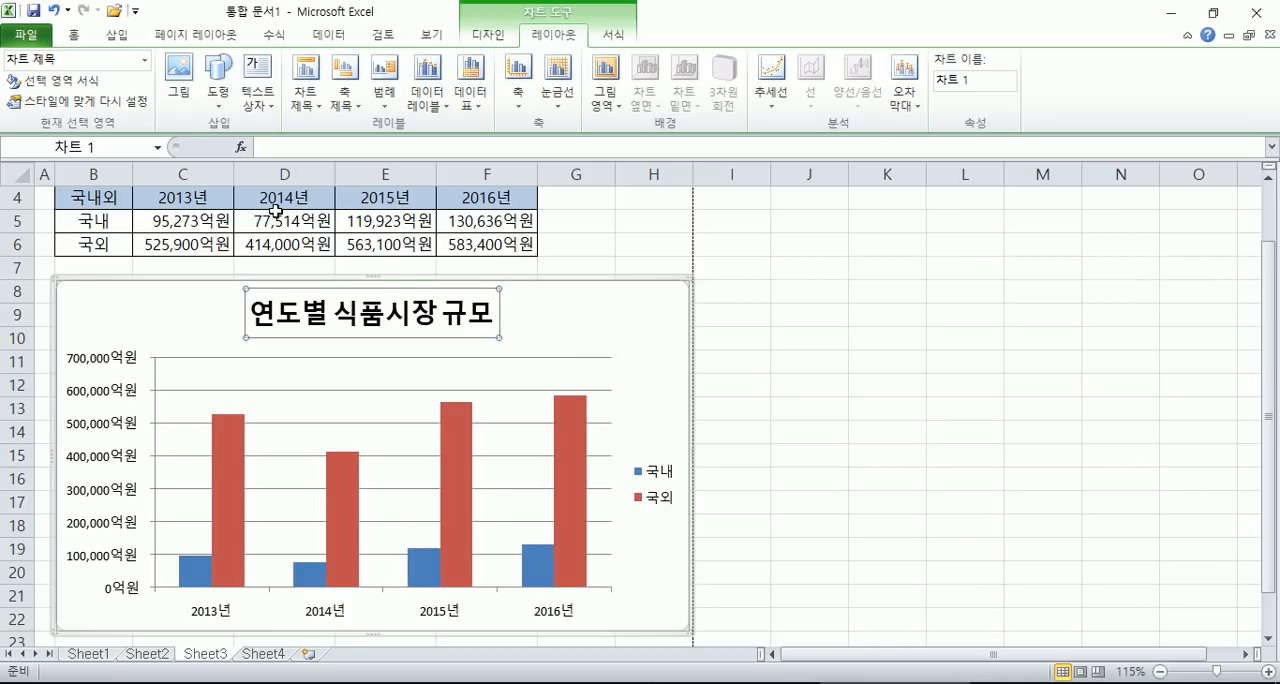
- Adjust the chart title's font size down and up in increments, ending at 14 points
left_click(75, 38)
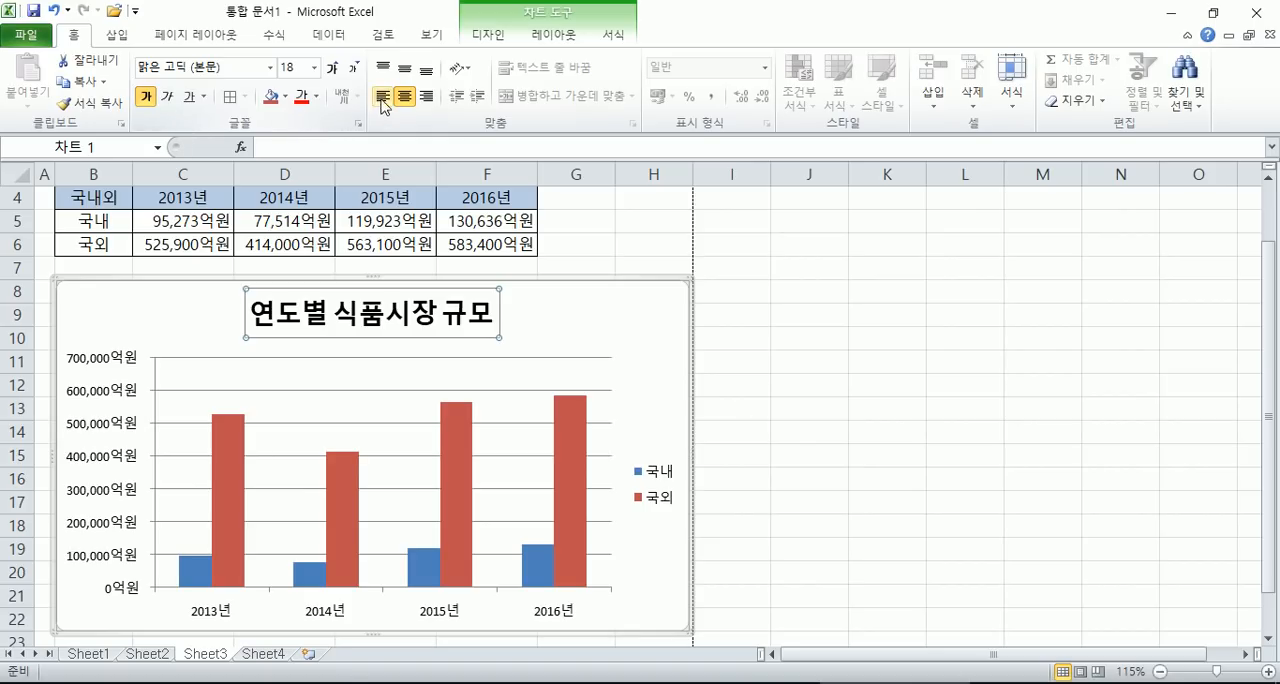
left_click(354, 69)
left_click(354, 69)
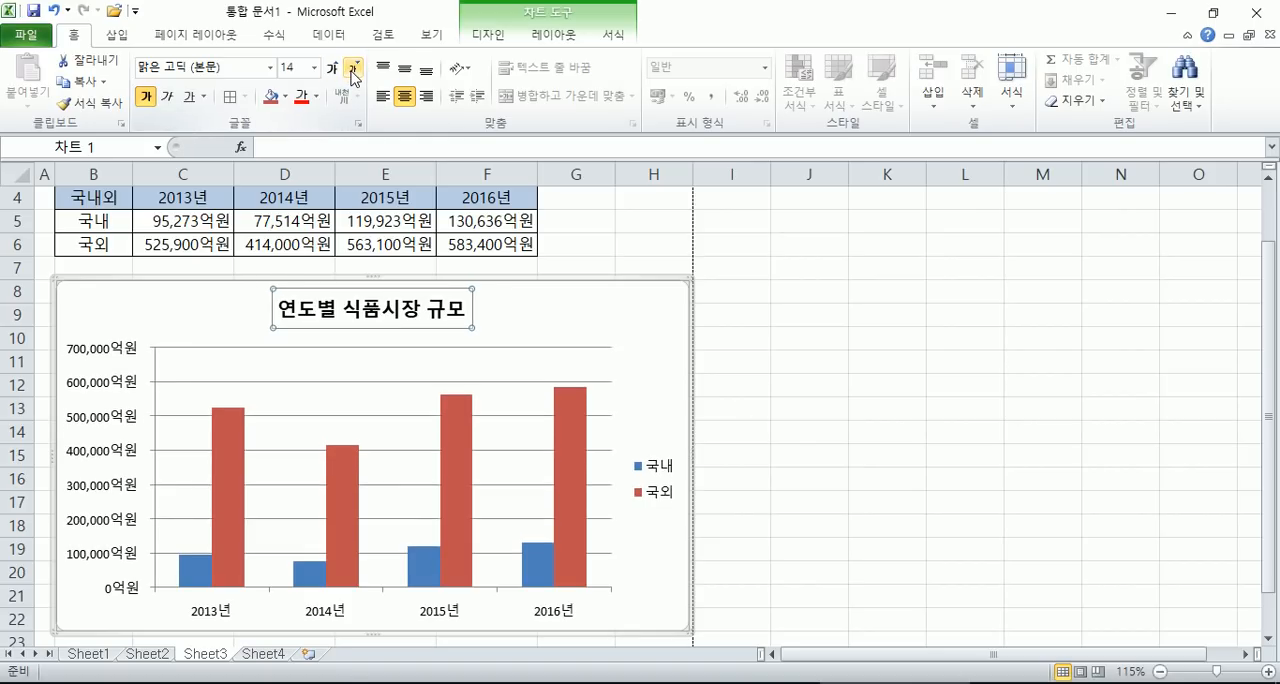
left_click(332, 68)
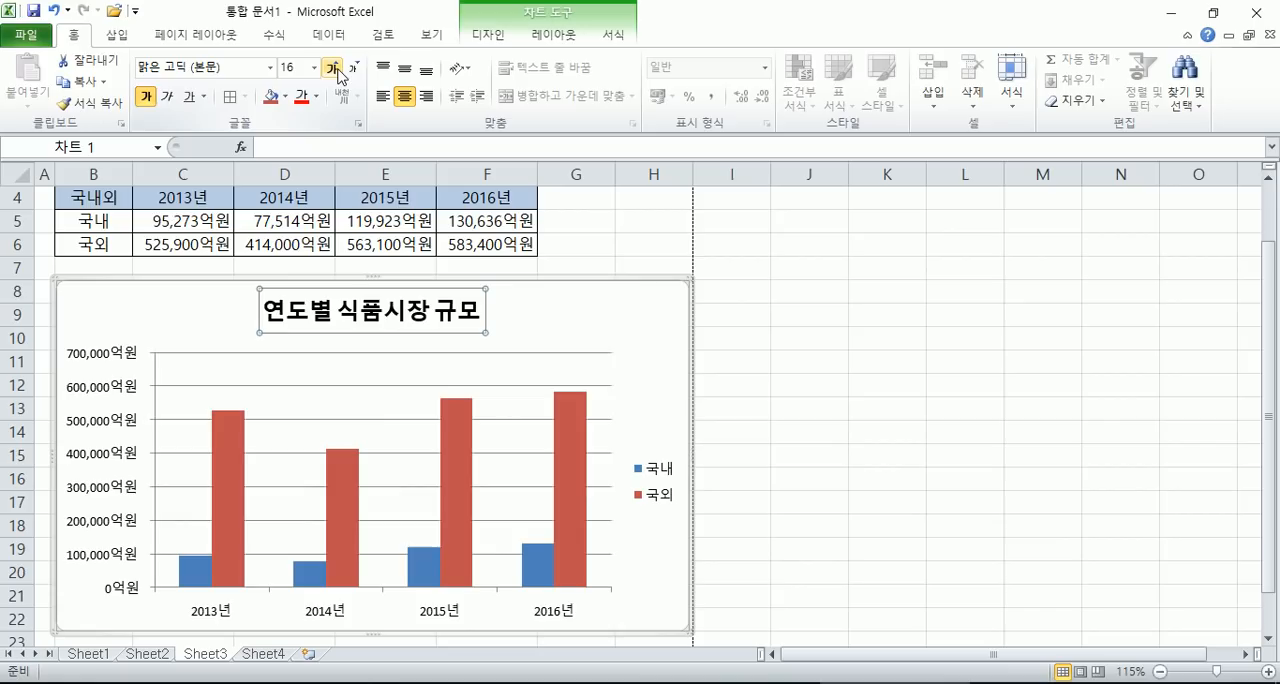
left_click(354, 69)
left_click(332, 68)
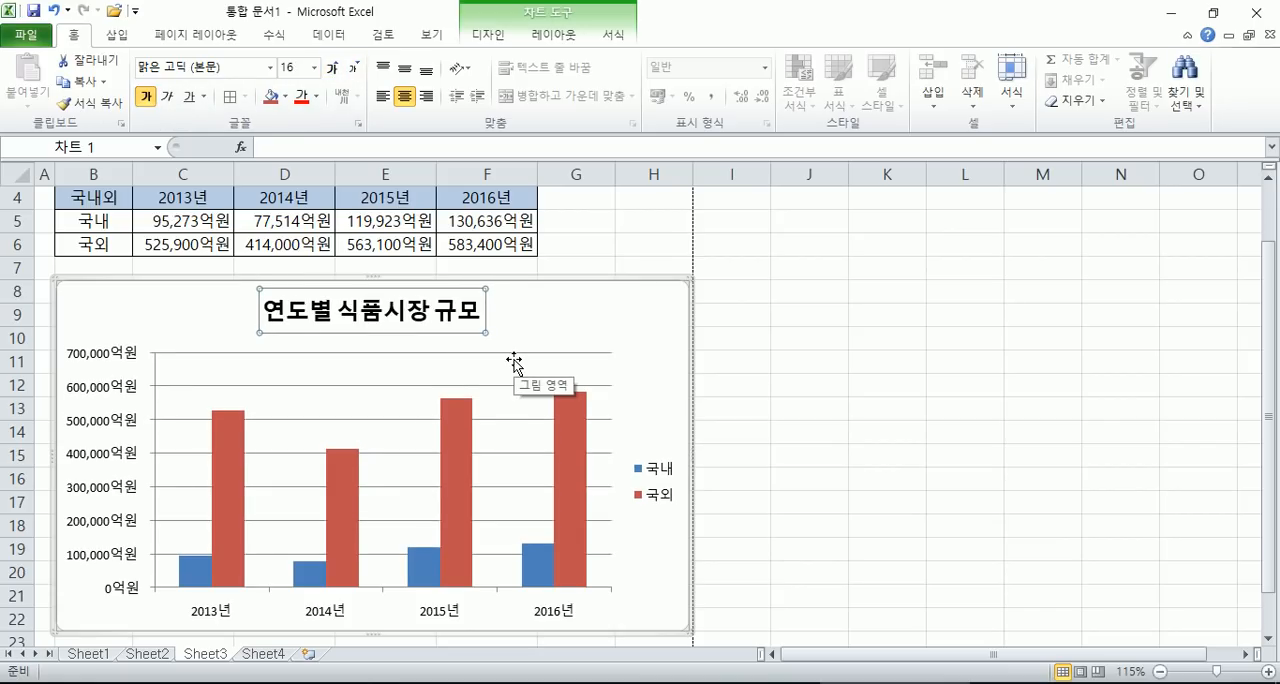
left_click(354, 69)
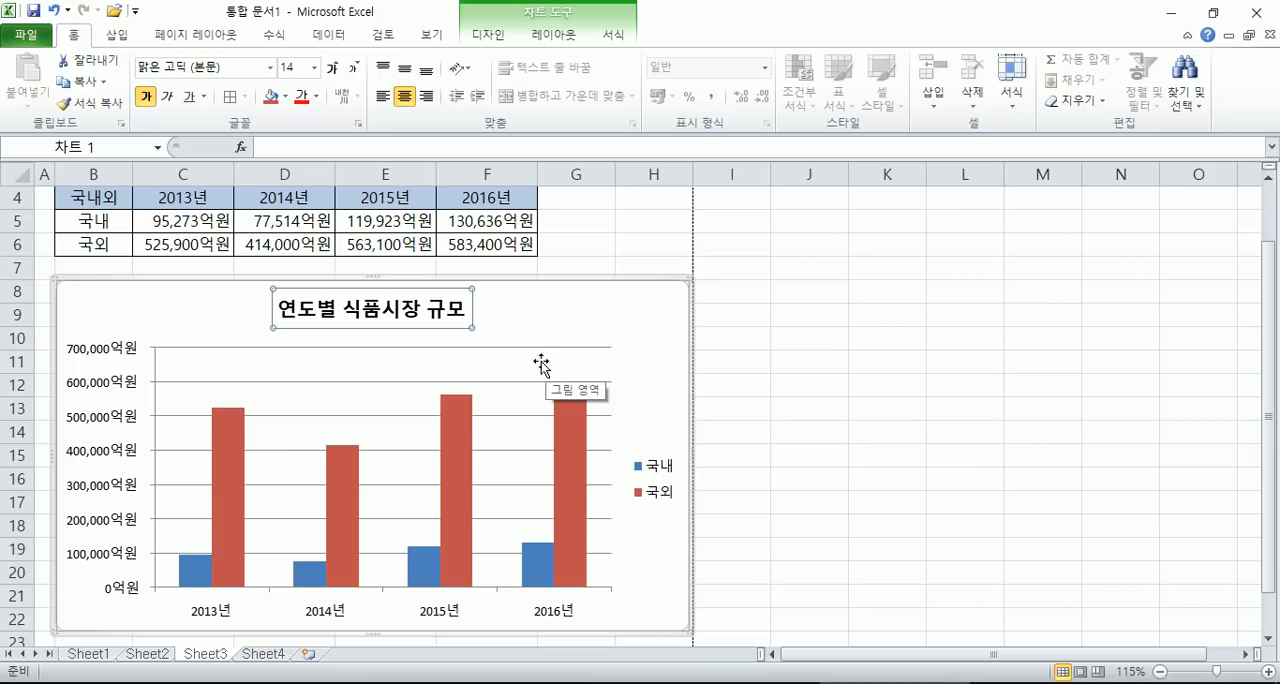
- Apply the grayscale chart style to the column chart, then restore the multicolour 스타일 2
left_click(493, 36)
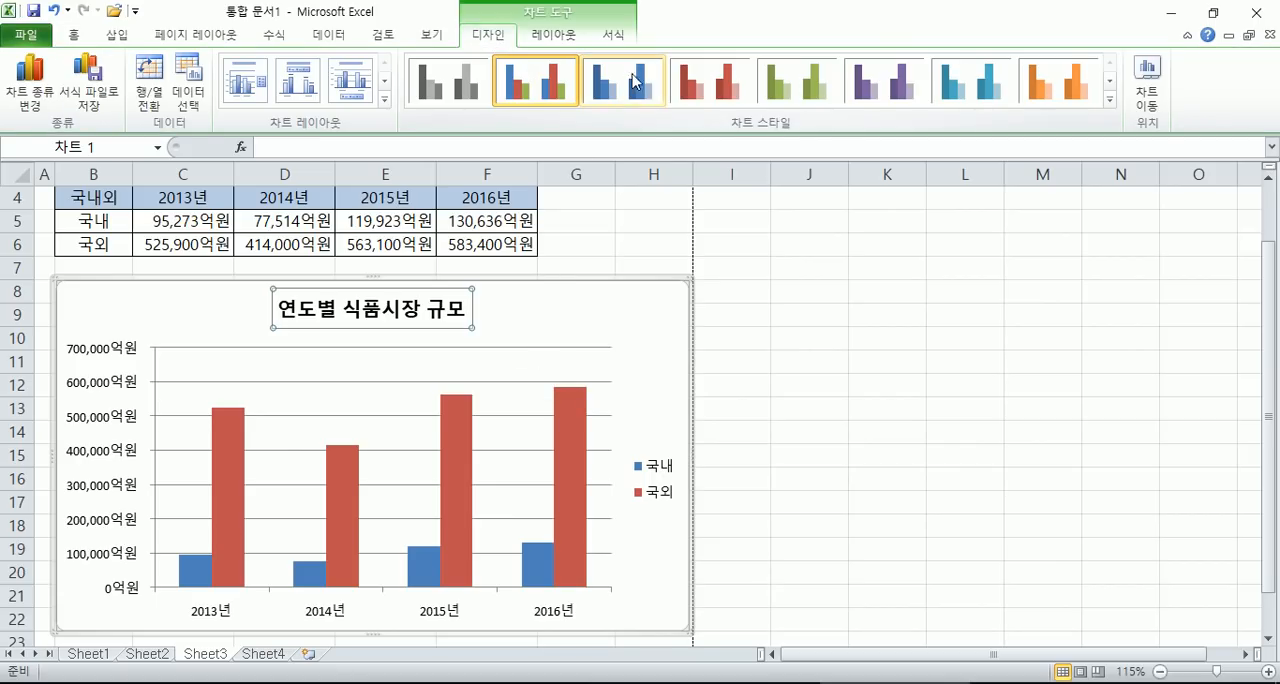
left_click(450, 80)
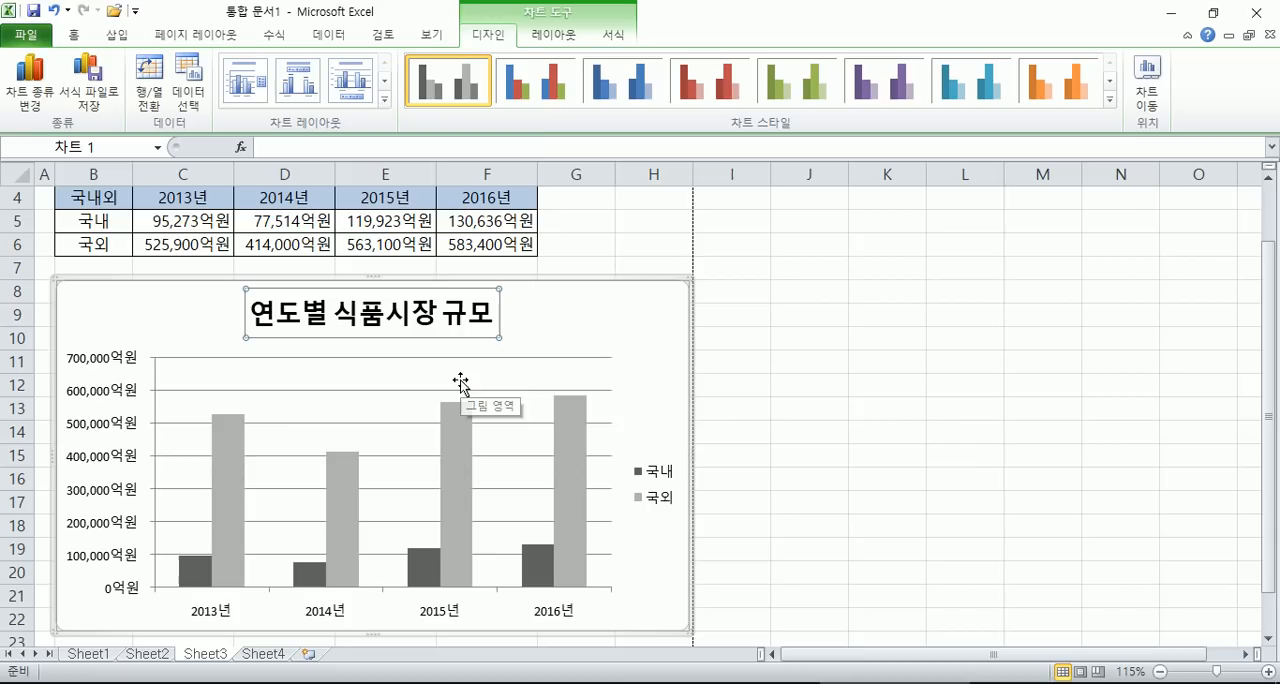
left_click(540, 101)
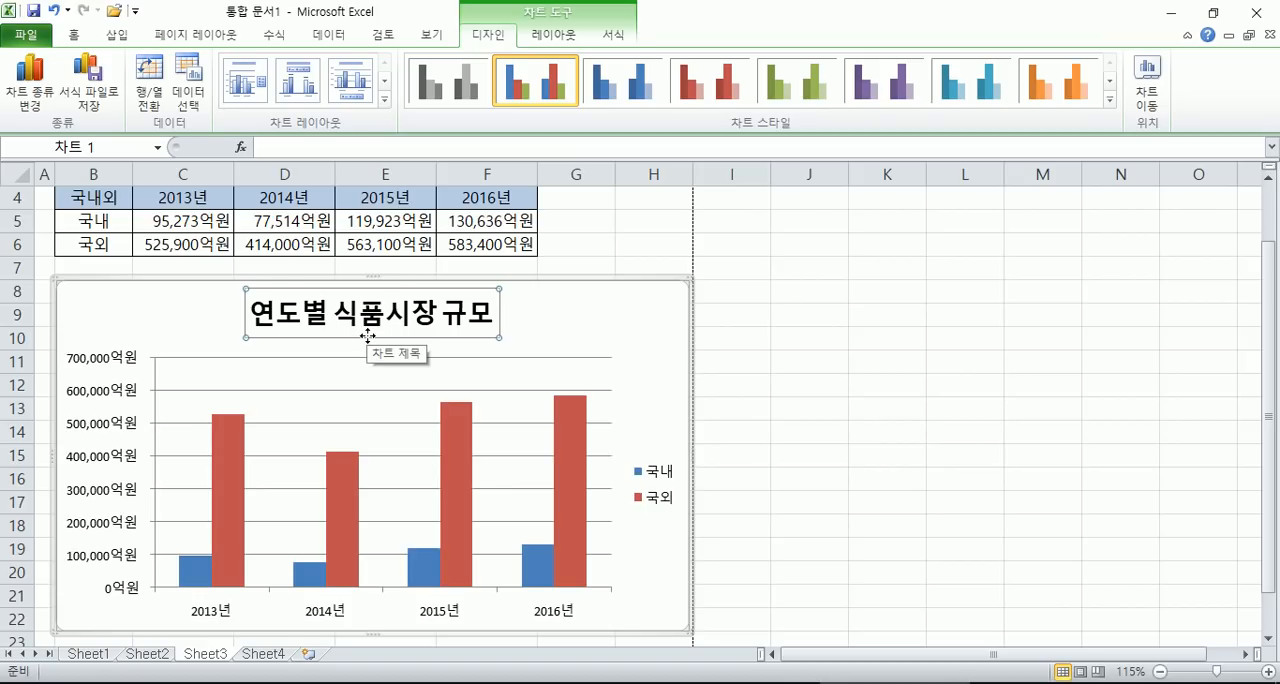
- Select the chart title and reduce its font size to 11 points
left_click(369, 335)
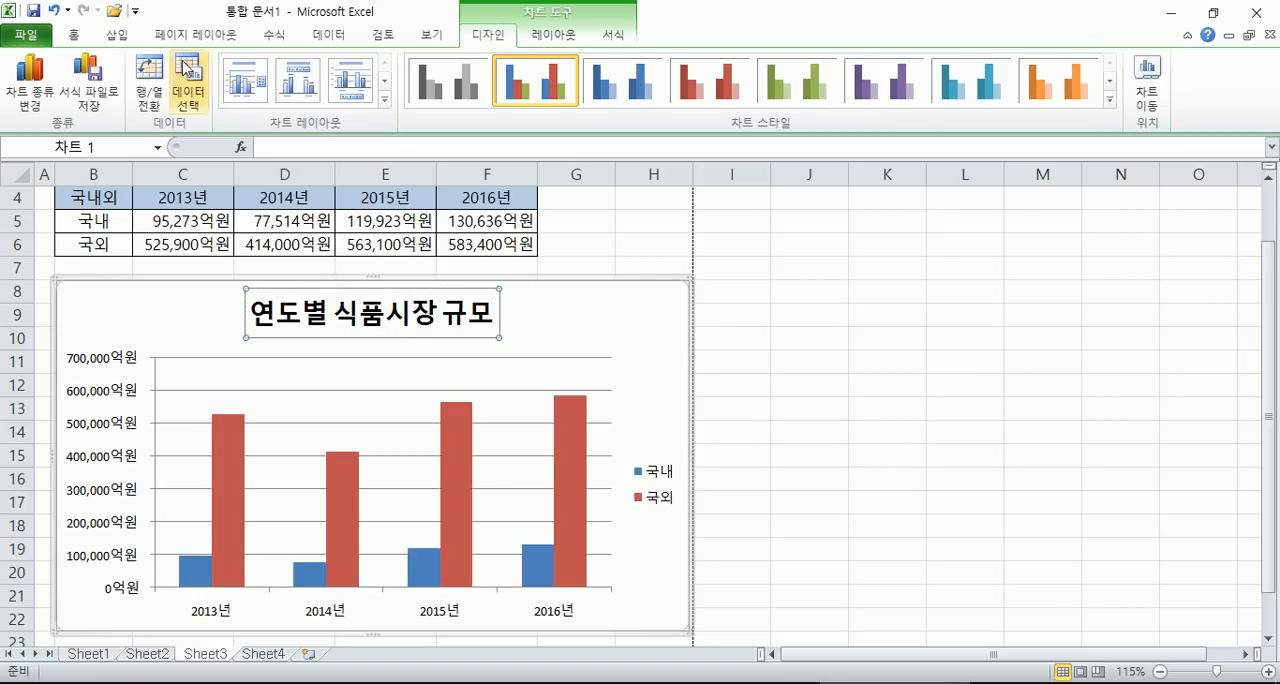
left_click(74, 34)
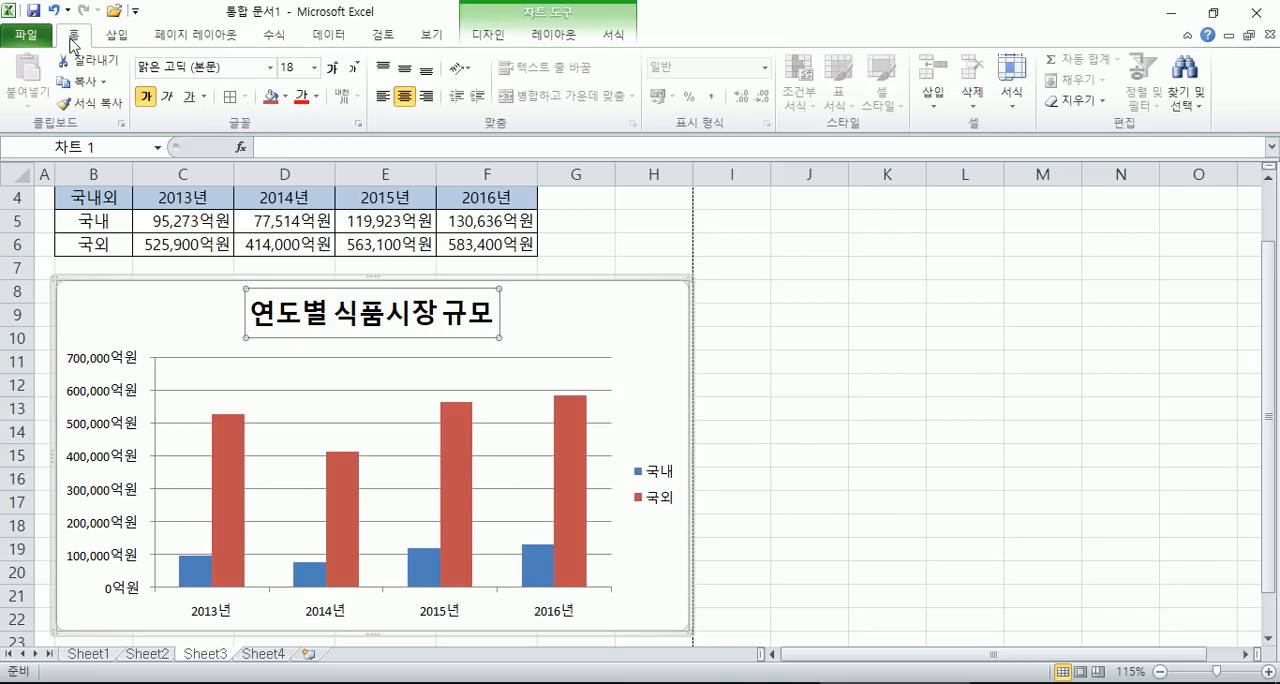
left_click(355, 69)
left_click(355, 69)
left_click(355, 69)
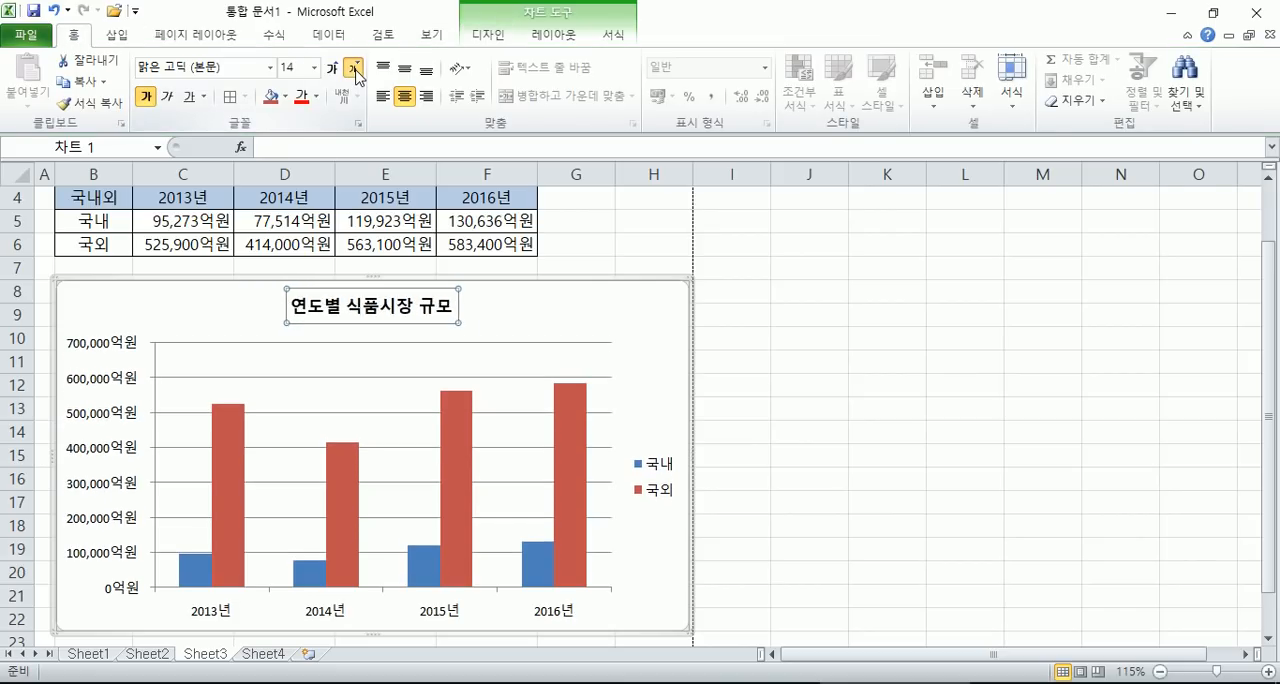
- Apply the red monochrome chart style, then return the chart to the multicolour 스타일 2
left_click(488, 34)
left_click(710, 80)
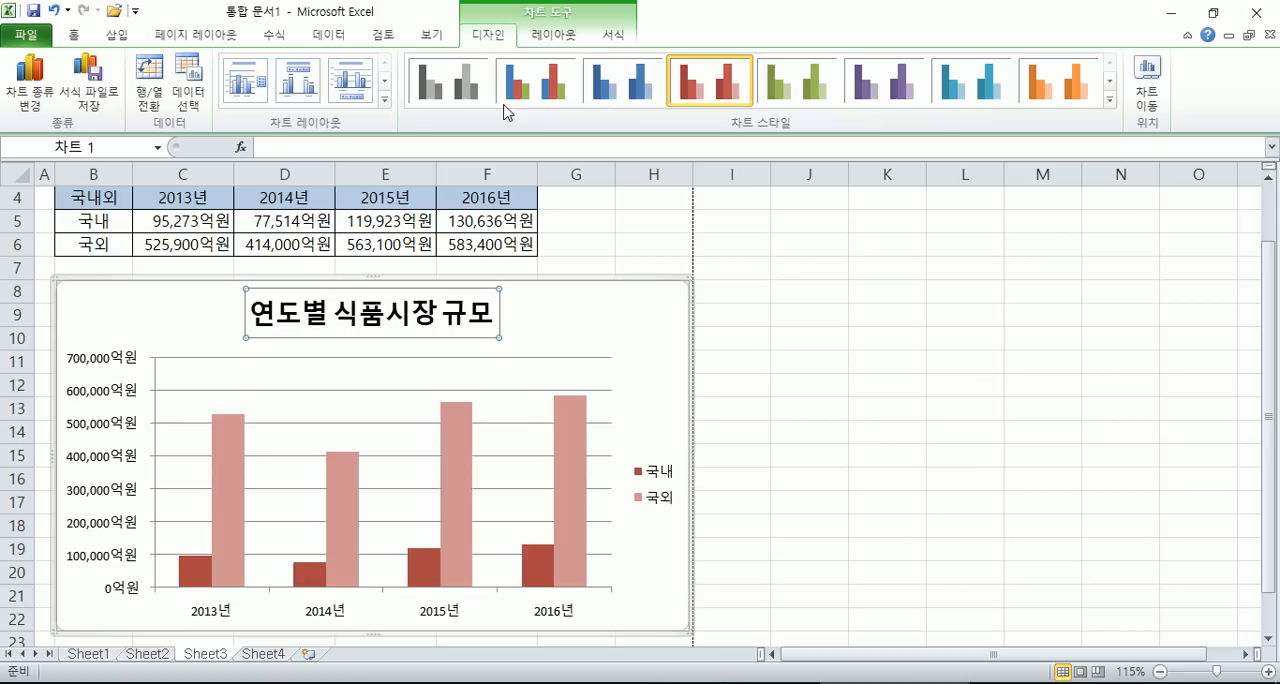
left_click(530, 84)
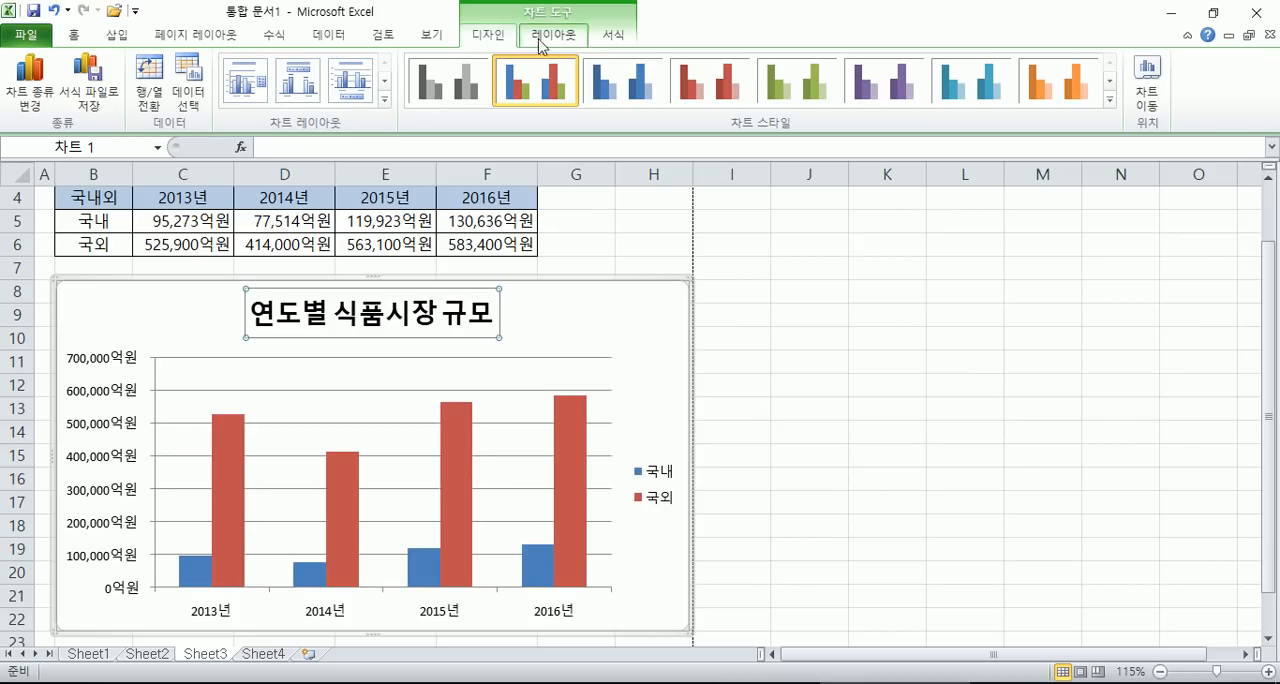
- Try the green, purple, red, blue and grayscale chart styles, then reapply the multicolour 스타일 2
left_click(783, 88)
left_click(852, 92)
left_click(718, 92)
left_click(638, 92)
left_click(462, 90)
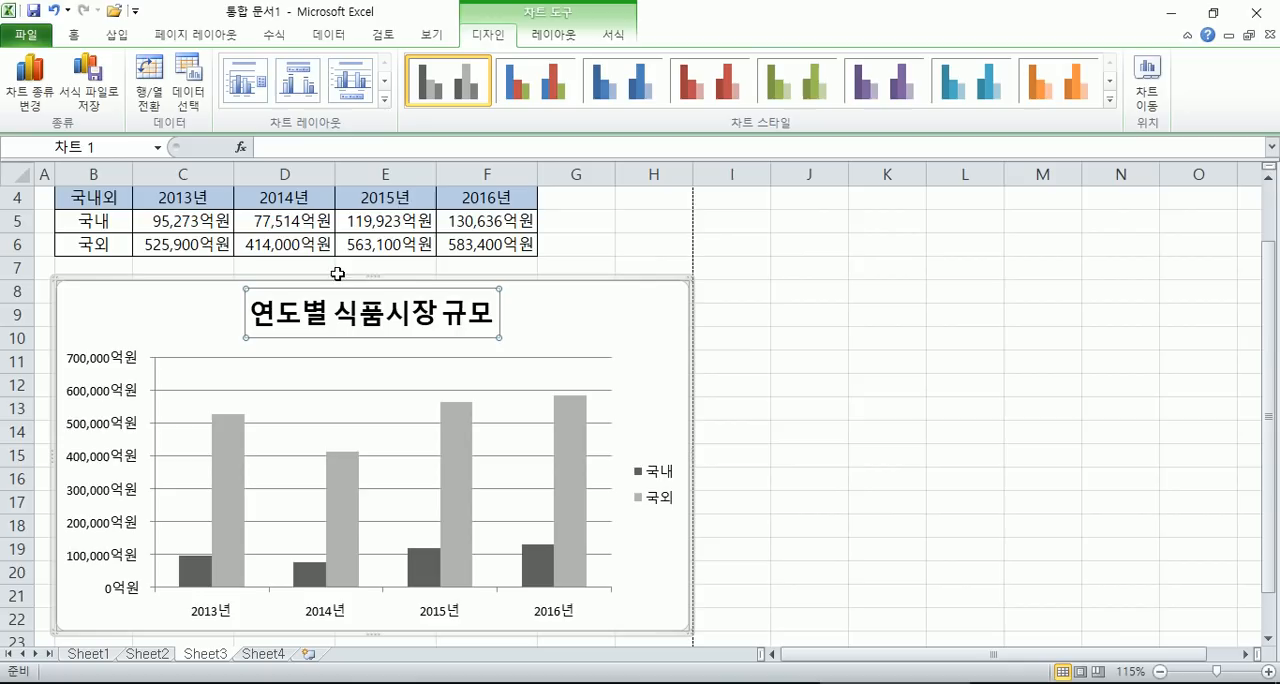
left_click(620, 84)
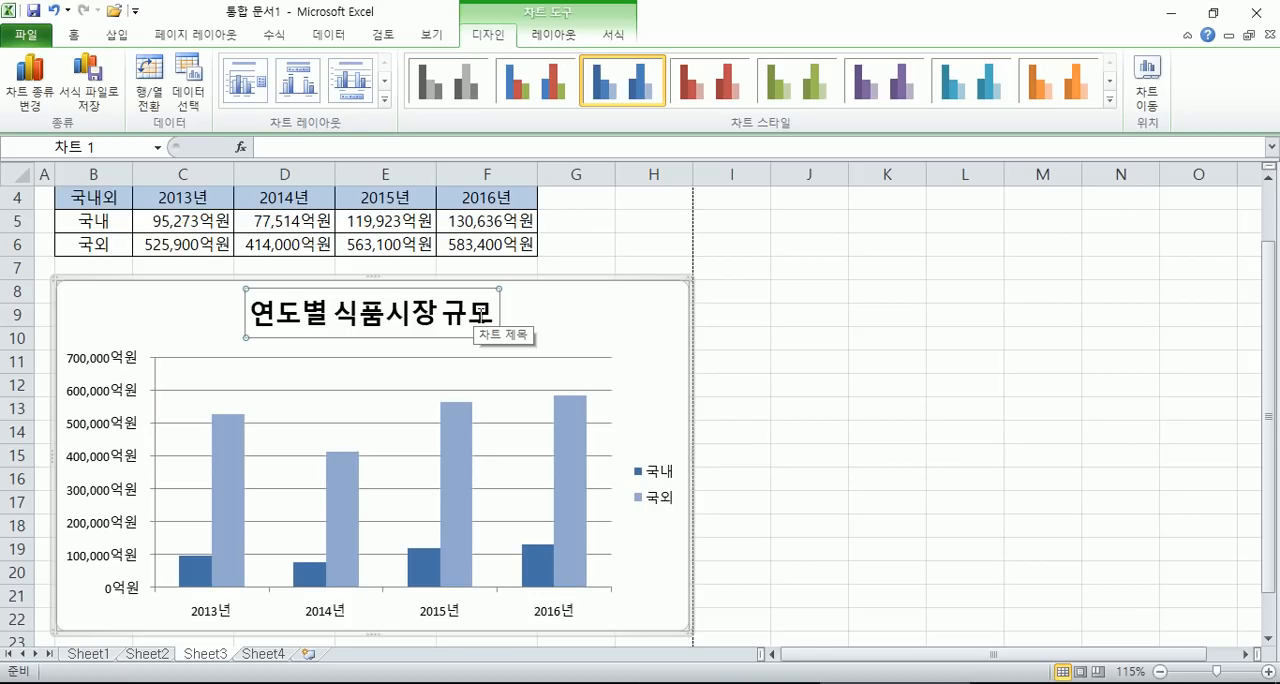
left_click(447, 80)
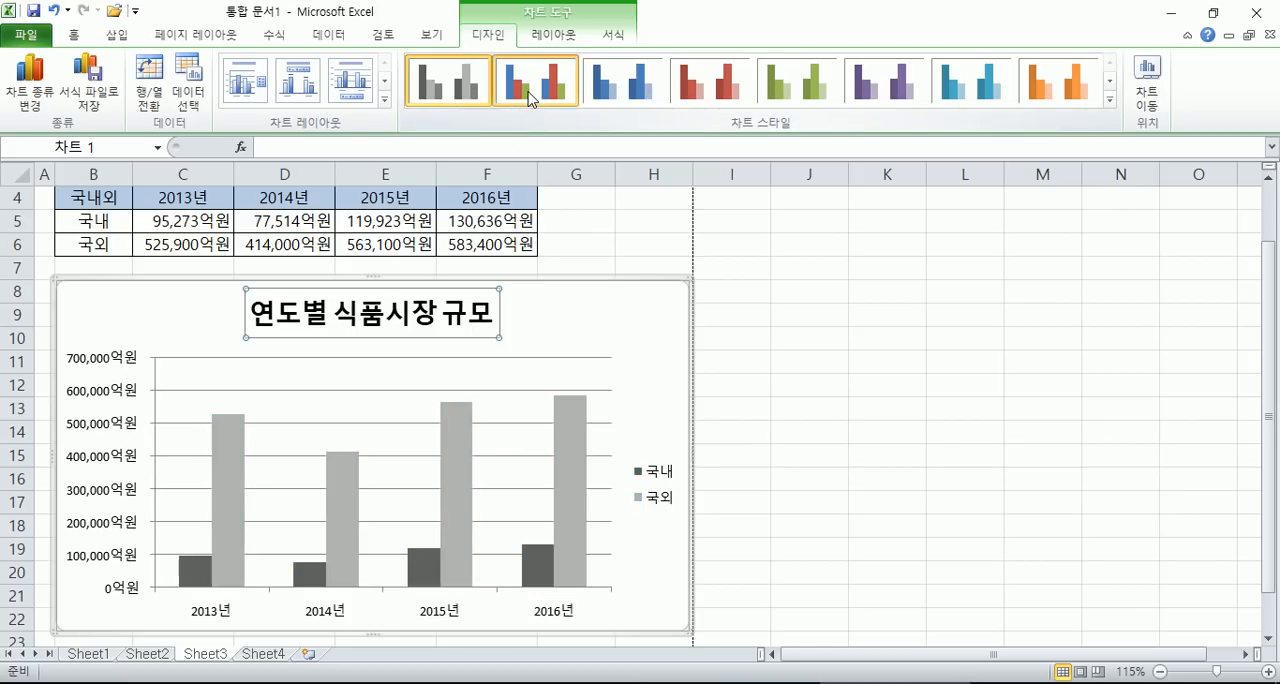
left_click(536, 80)
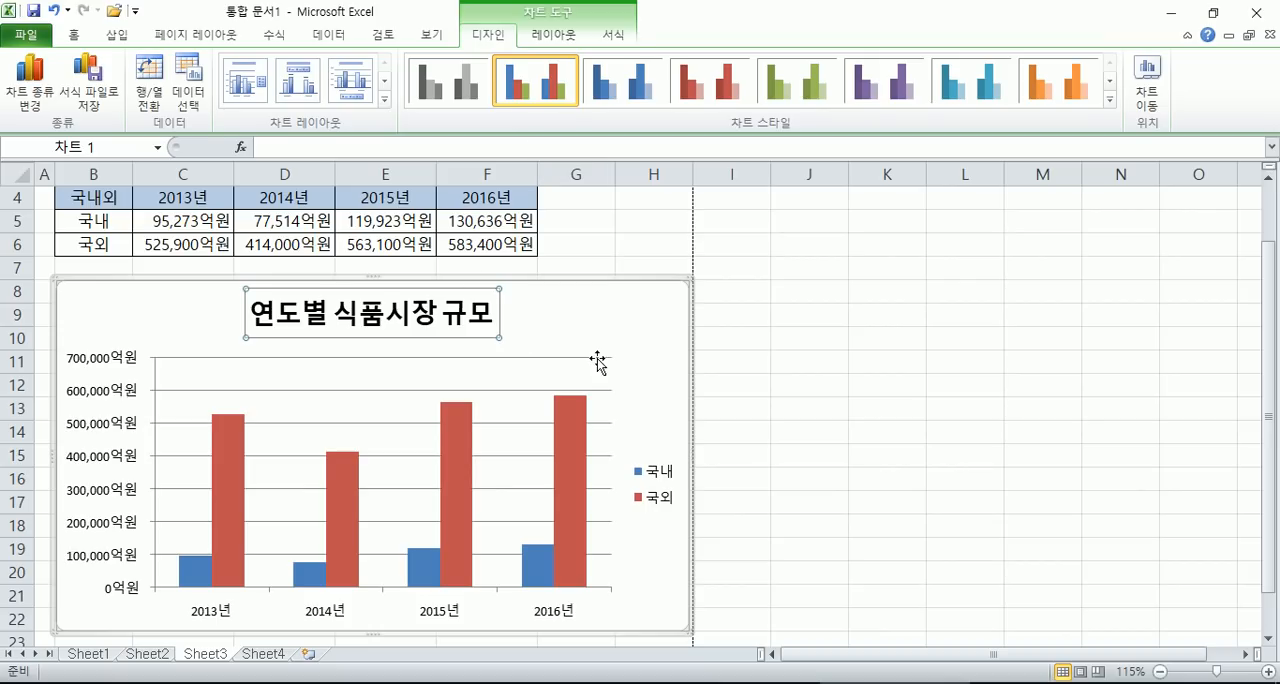
- Select the chart area and switch its rows and columns back and forth, ending with the years on the horizontal axis
left_click(620, 336)
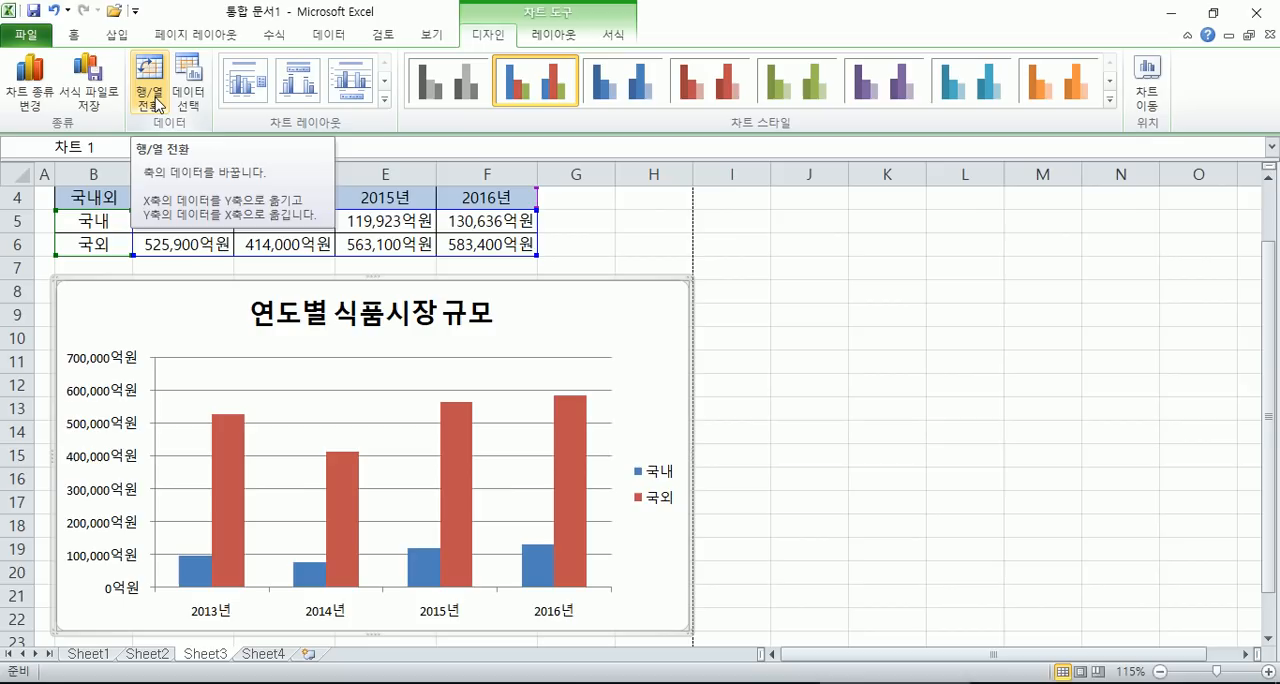
left_click(158, 105)
left_click(158, 105)
left_click(158, 105)
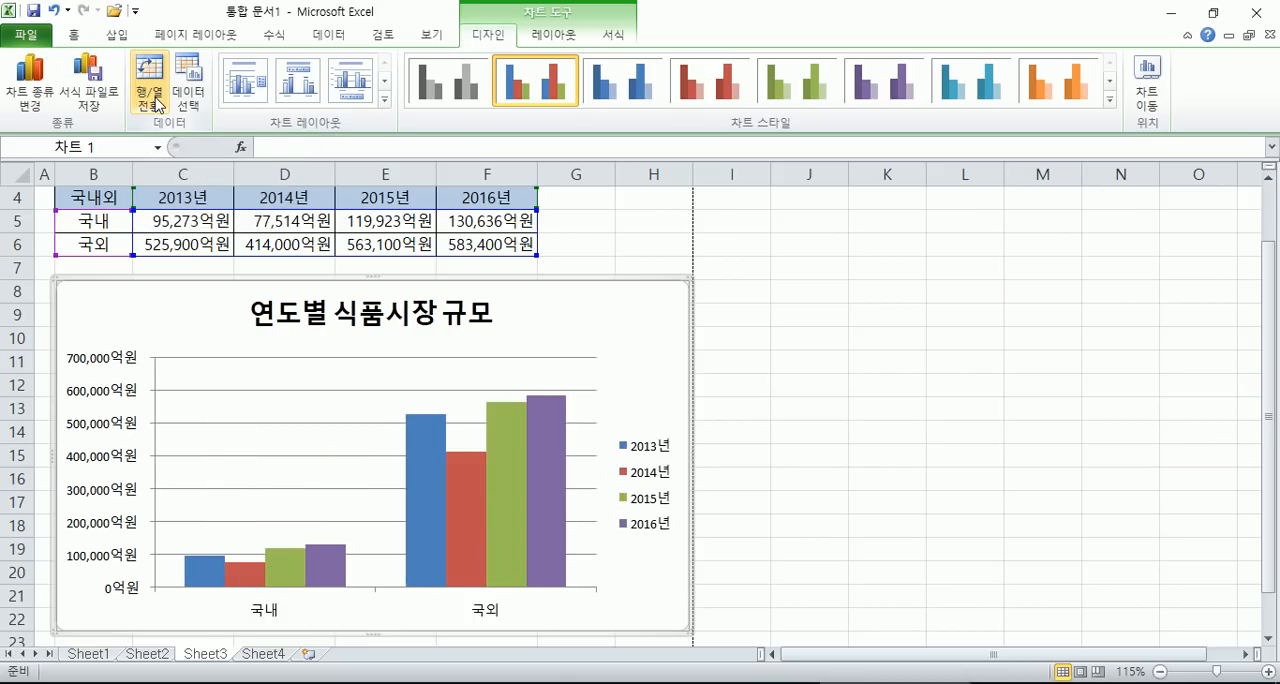
left_click(158, 105)
left_click(158, 105)
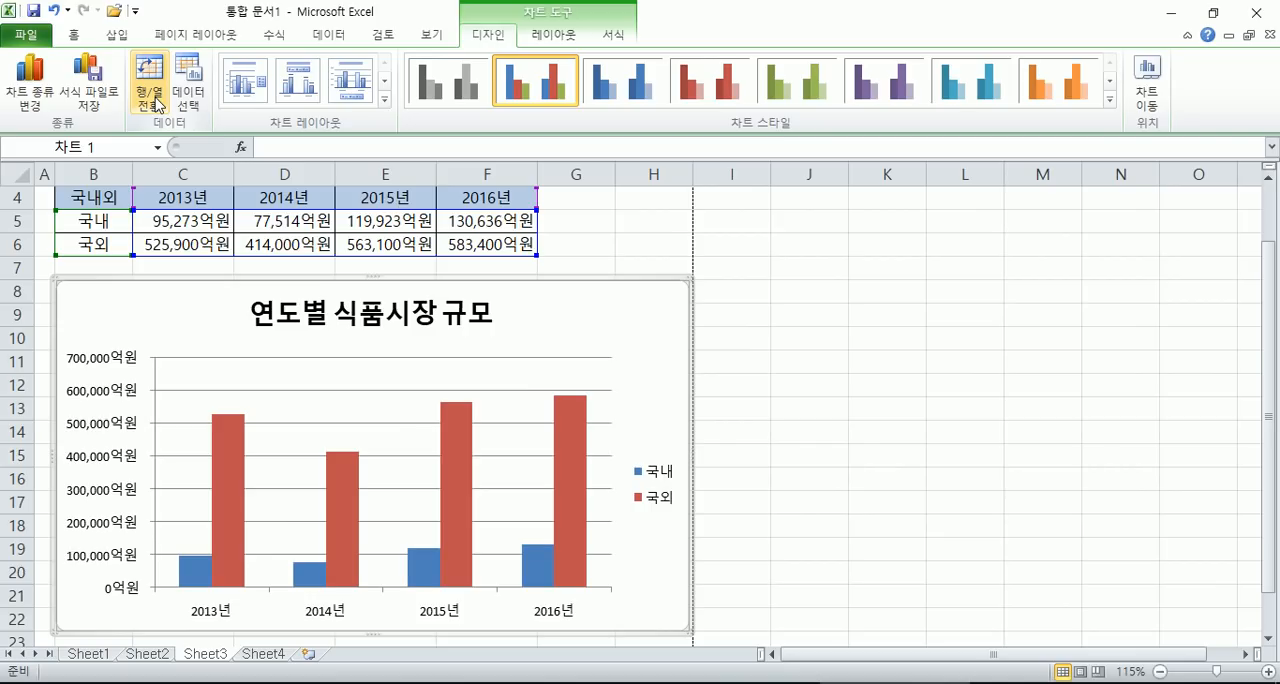
left_click(158, 105)
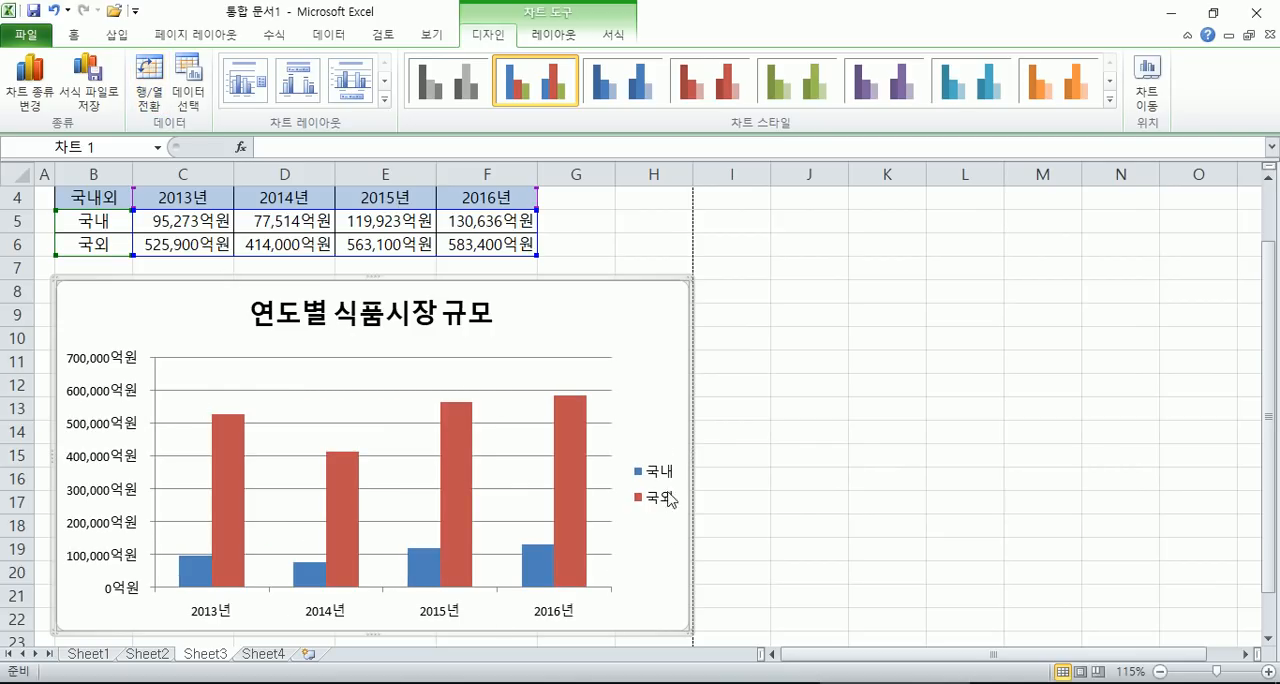
left_click(160, 99)
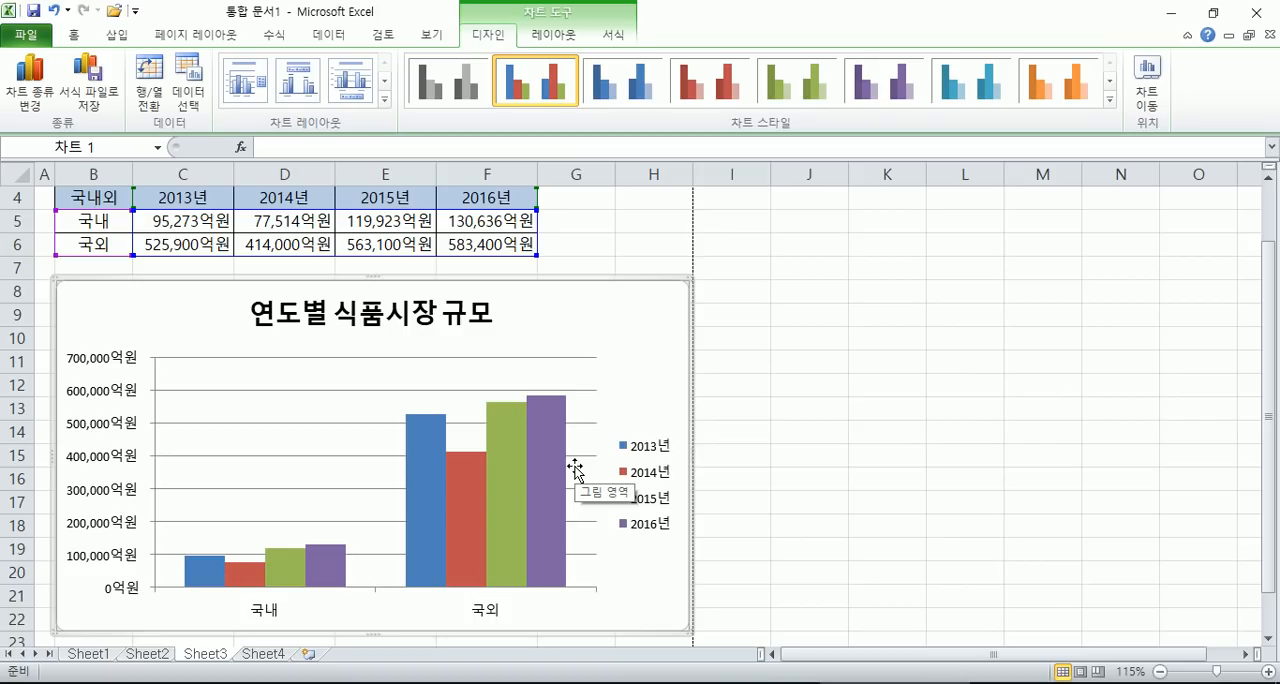
left_click(149, 85)
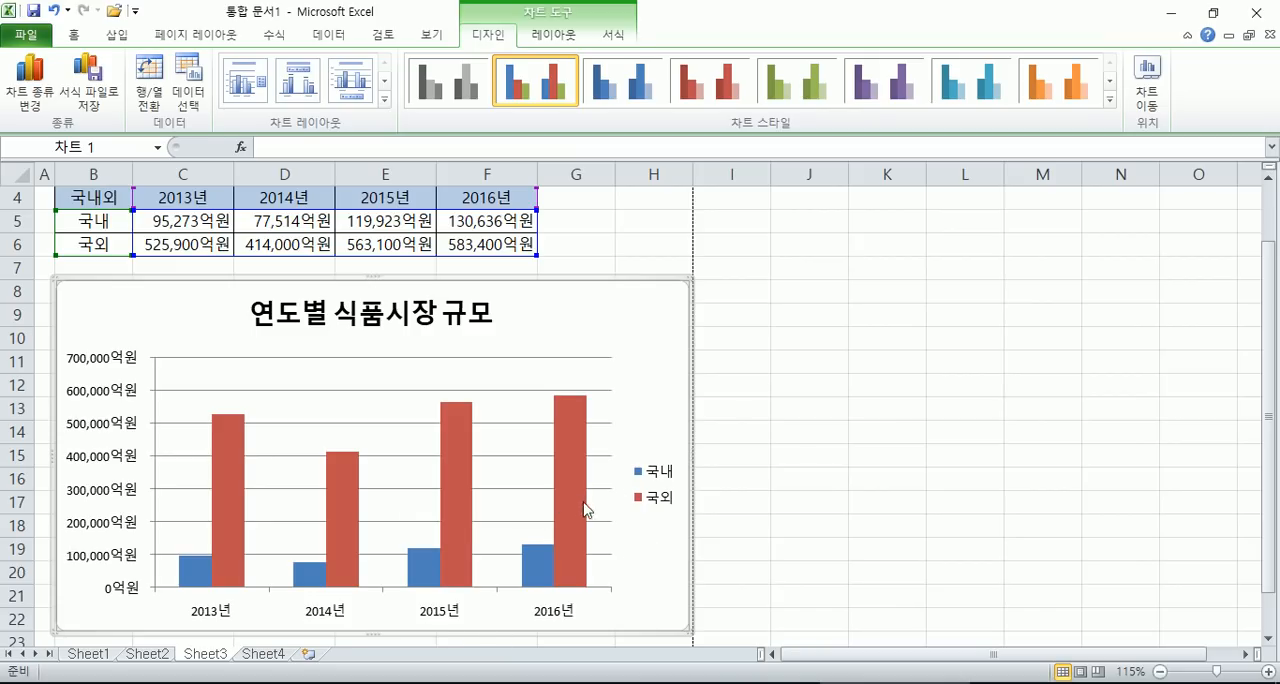
mouse_move(577, 460)
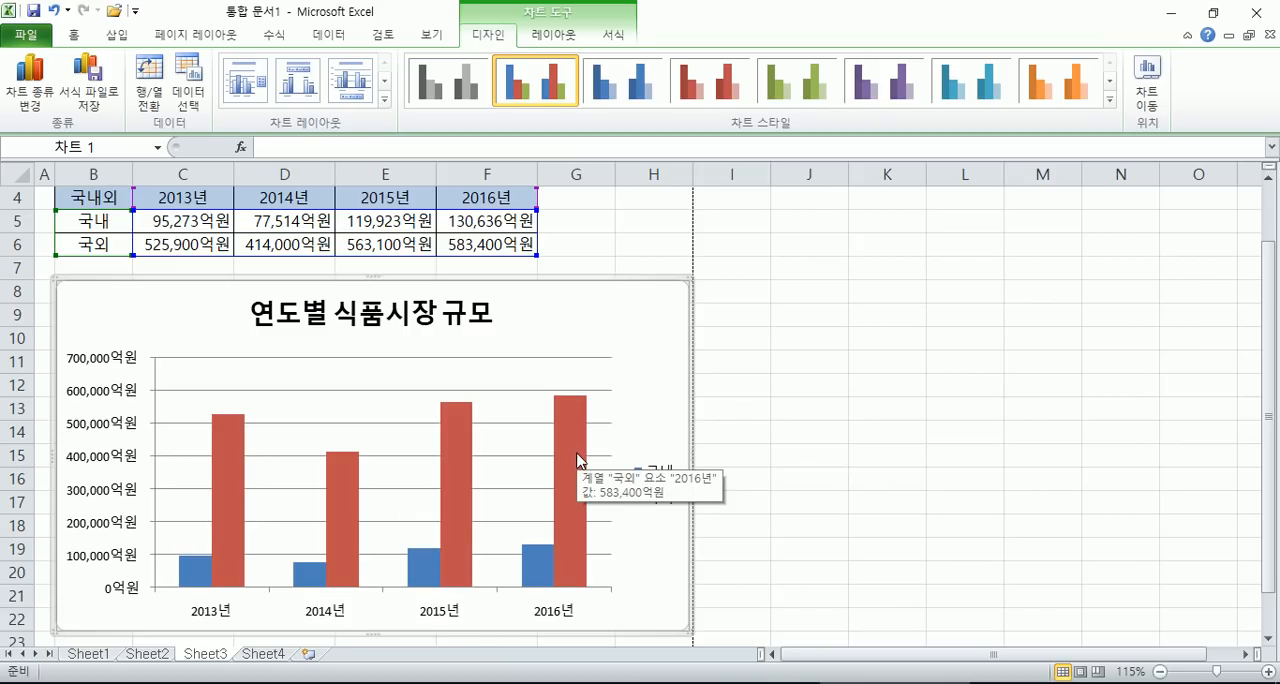
left_click(160, 99)
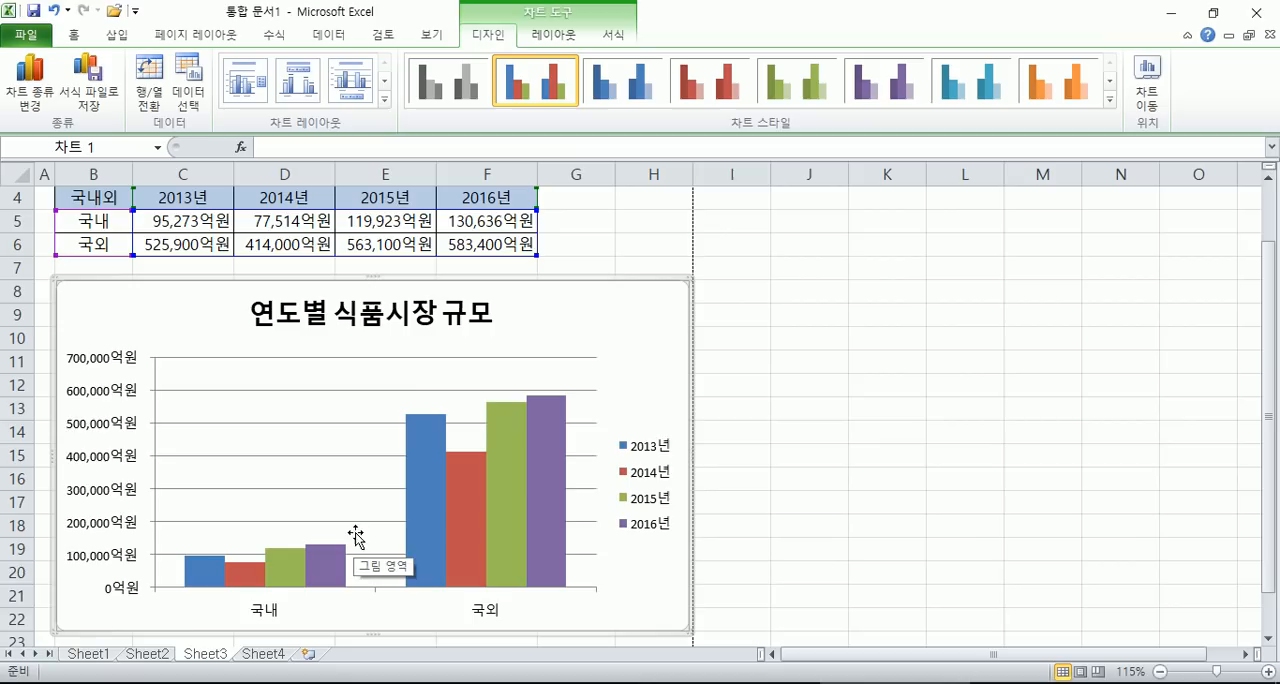
left_click(150, 97)
- Change the column chart to a basic 원형 (pie) chart
left_click(30, 90)
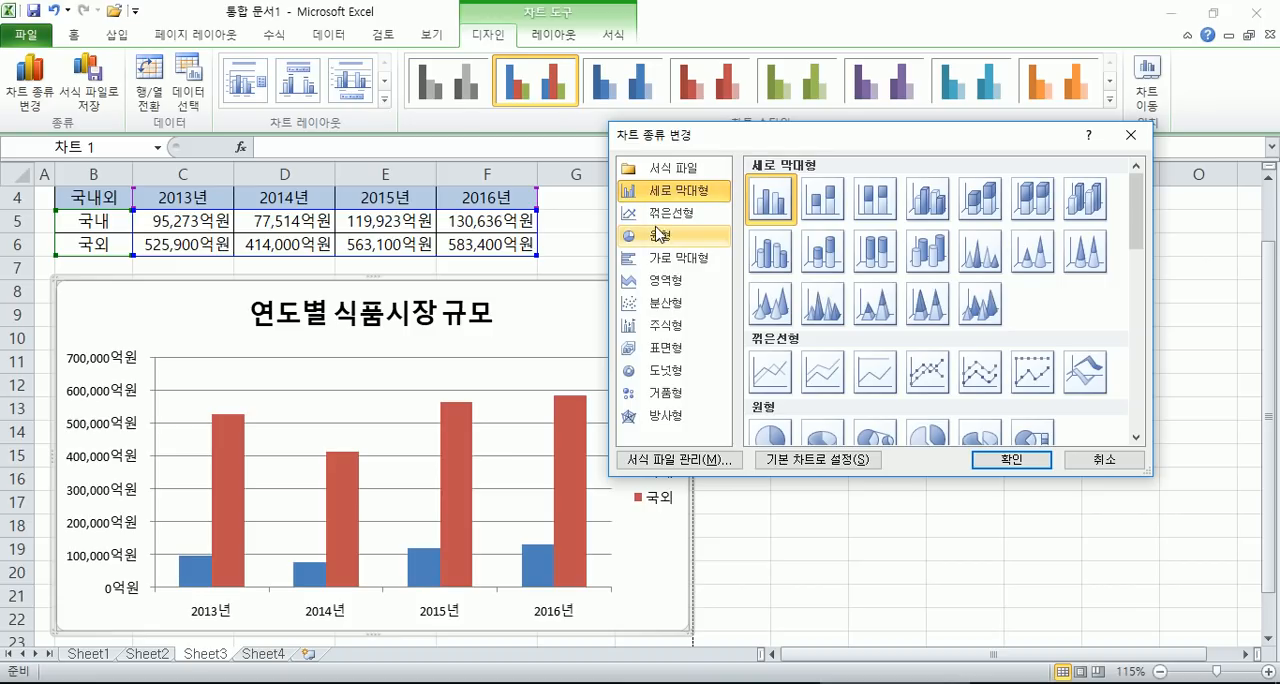
left_click(652, 240)
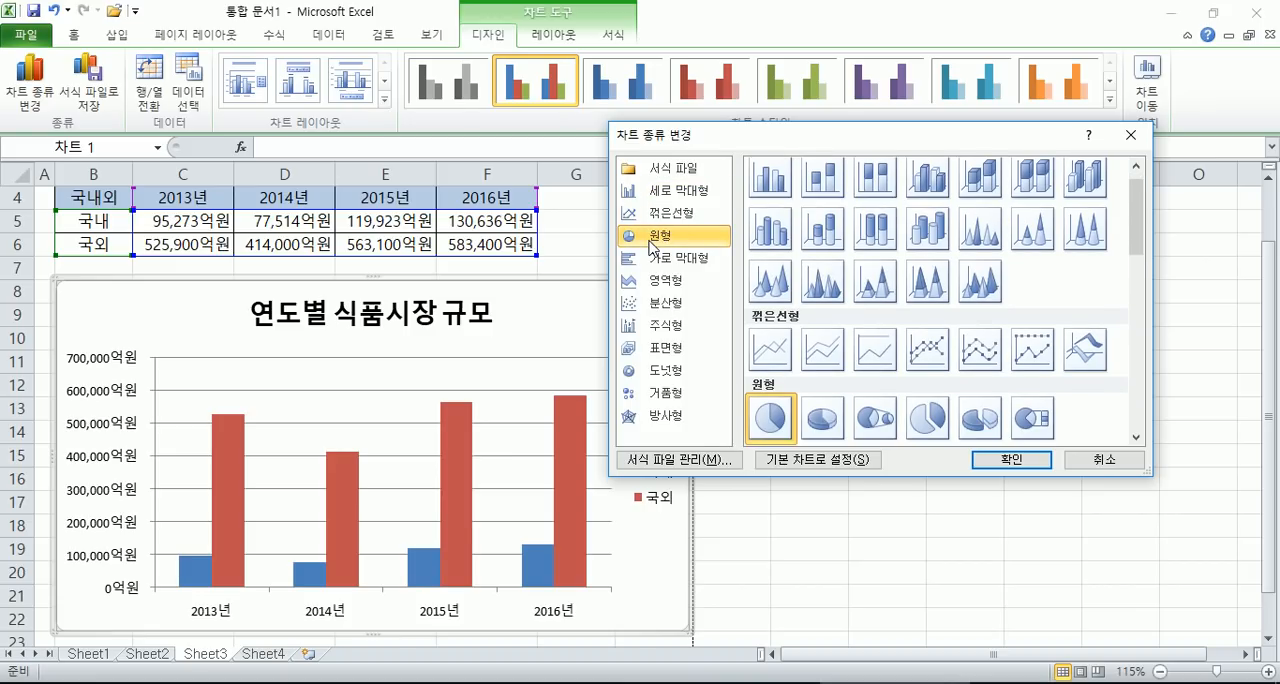
left_click(987, 465)
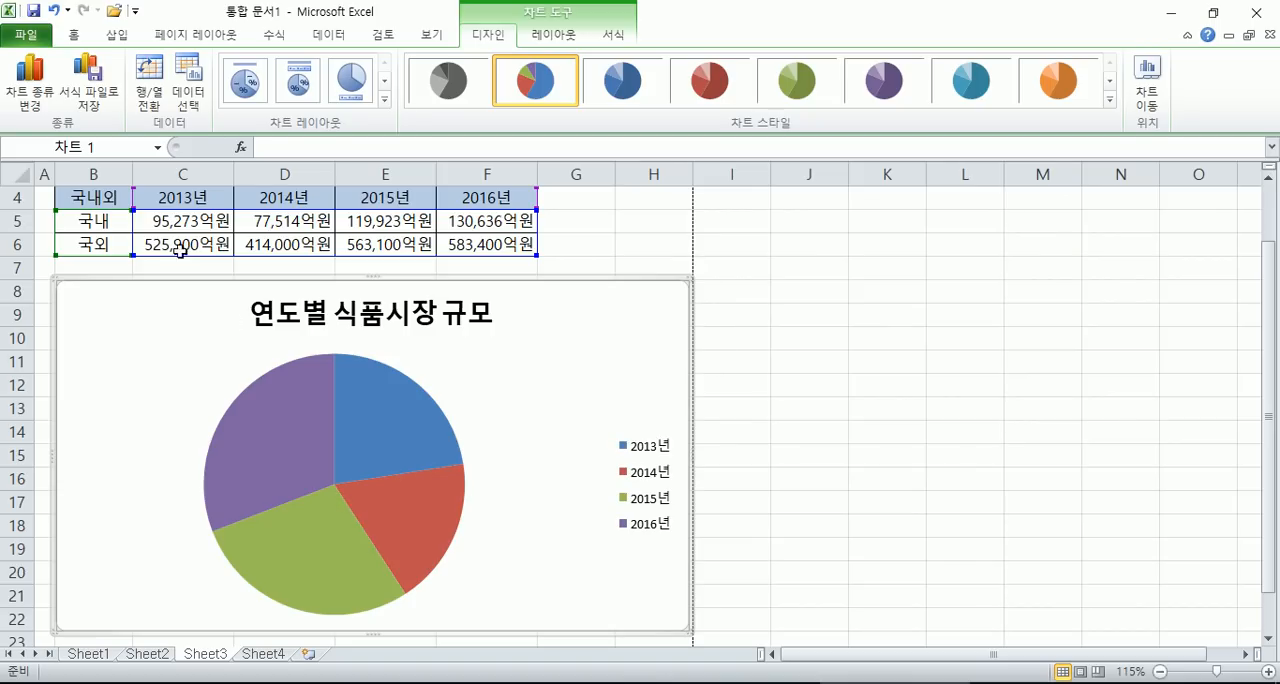
- Change the pie chart to the 3-D pie subtype, then return it to the basic 2-D pie
left_click(30, 90)
left_click(838, 440)
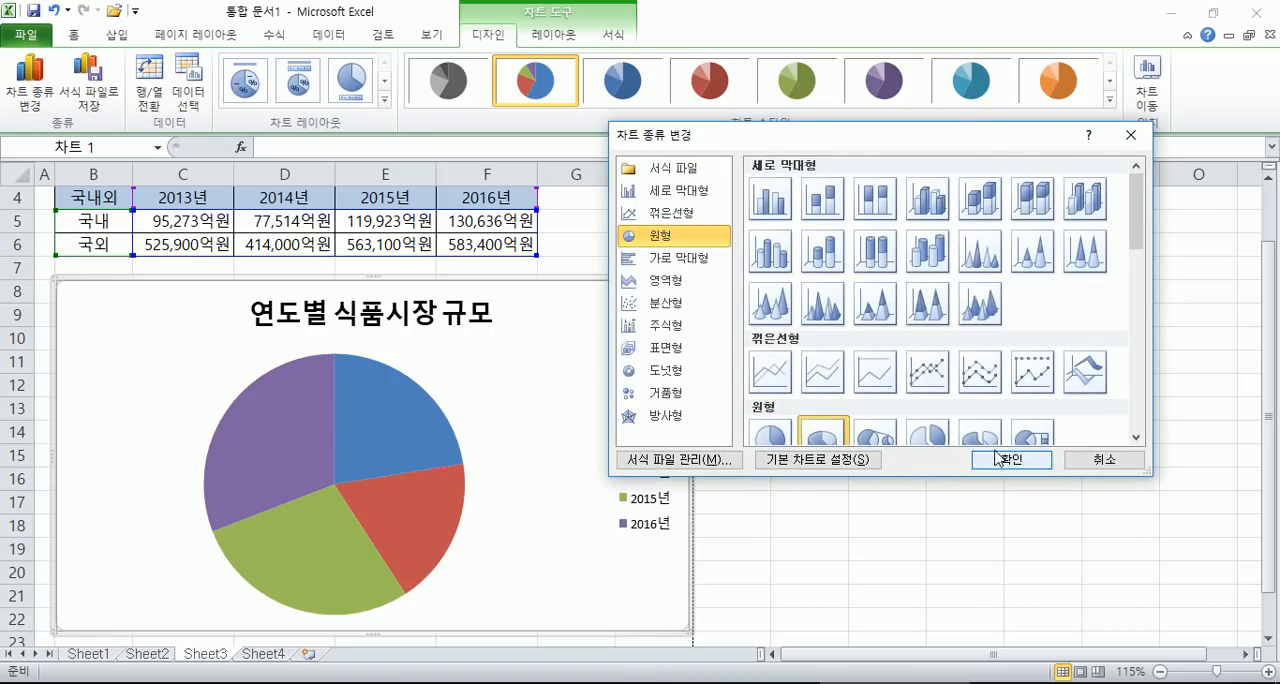
left_click(990, 459)
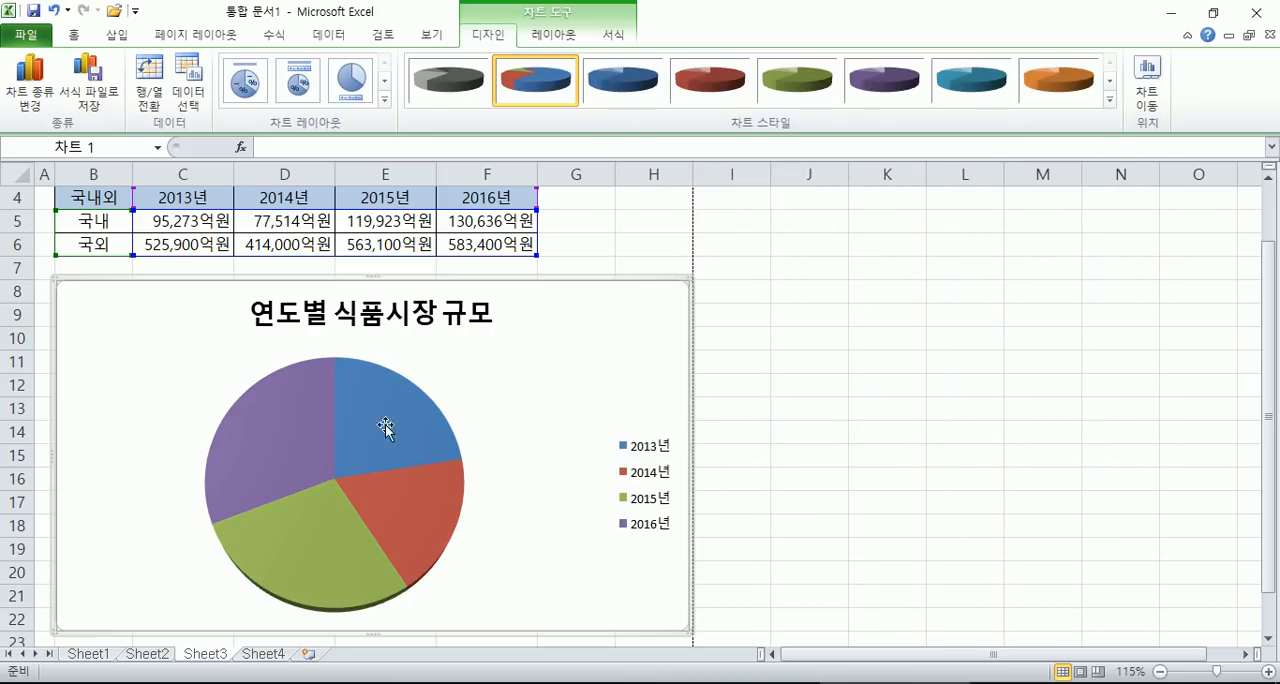
left_click(30, 88)
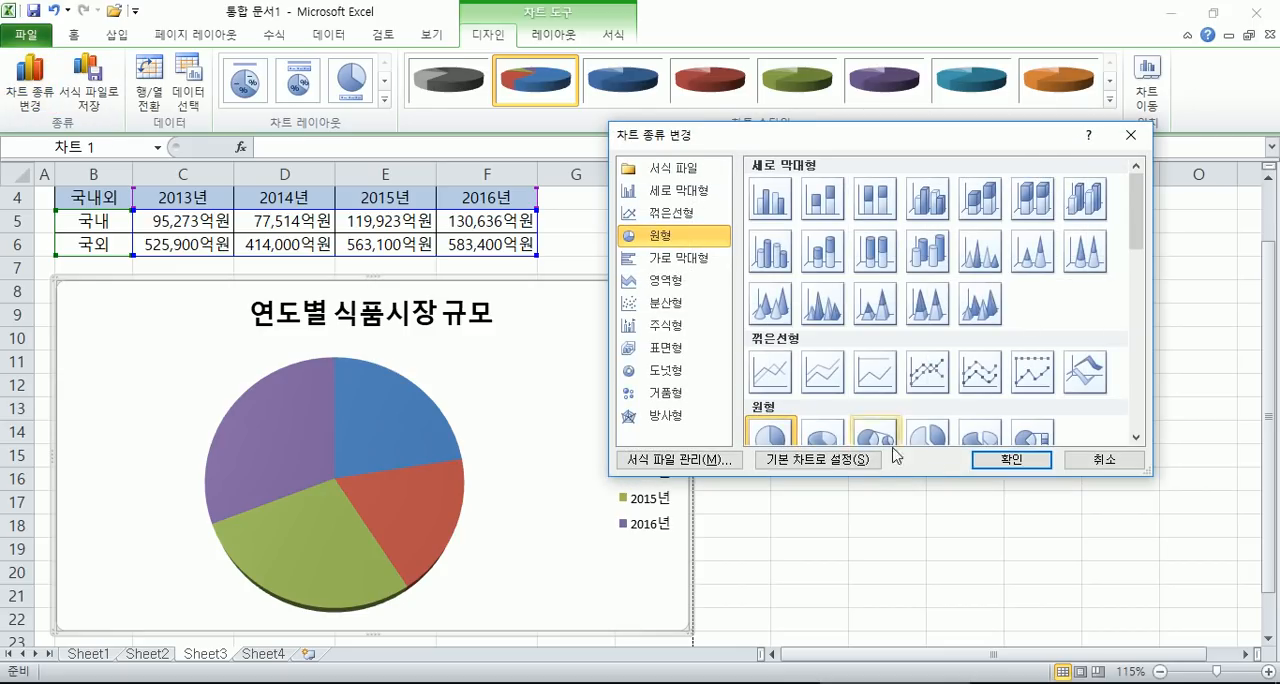
left_click(1000, 463)
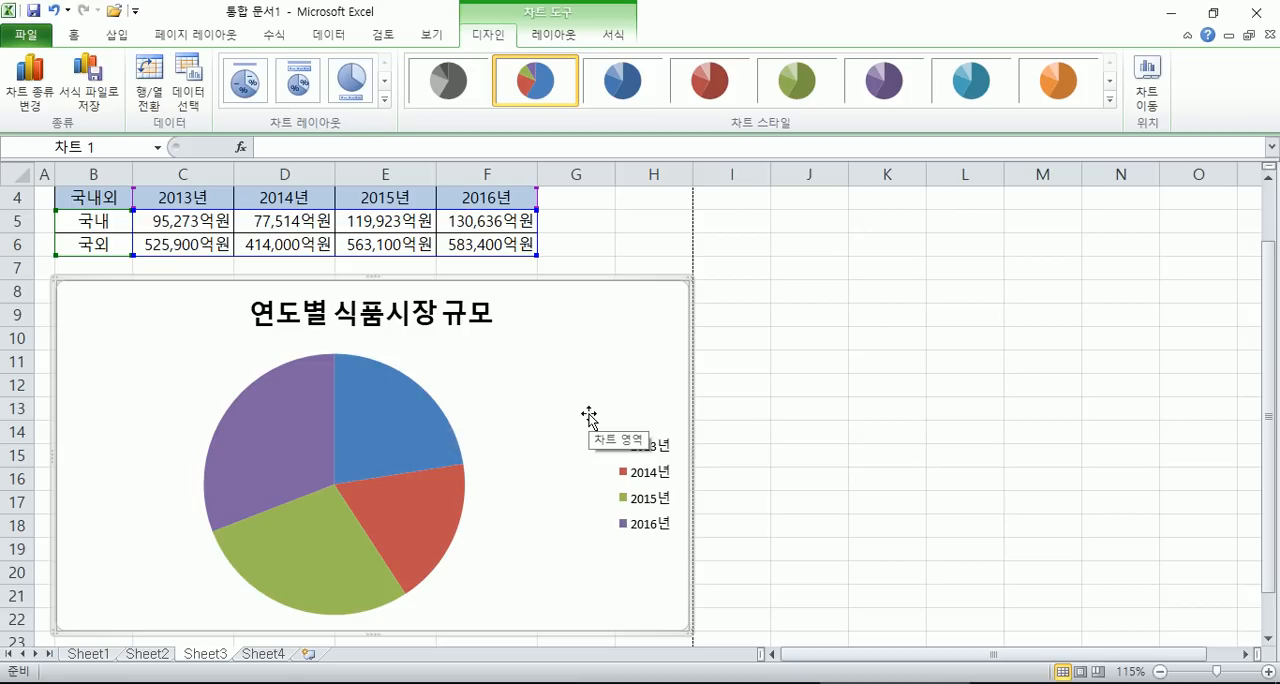
- Switch the pie chart's rows and columns so its slices compare 국내 and 국외, then select the 2013년 data in B4:C6
left_click_drag(100, 195, 481, 228)
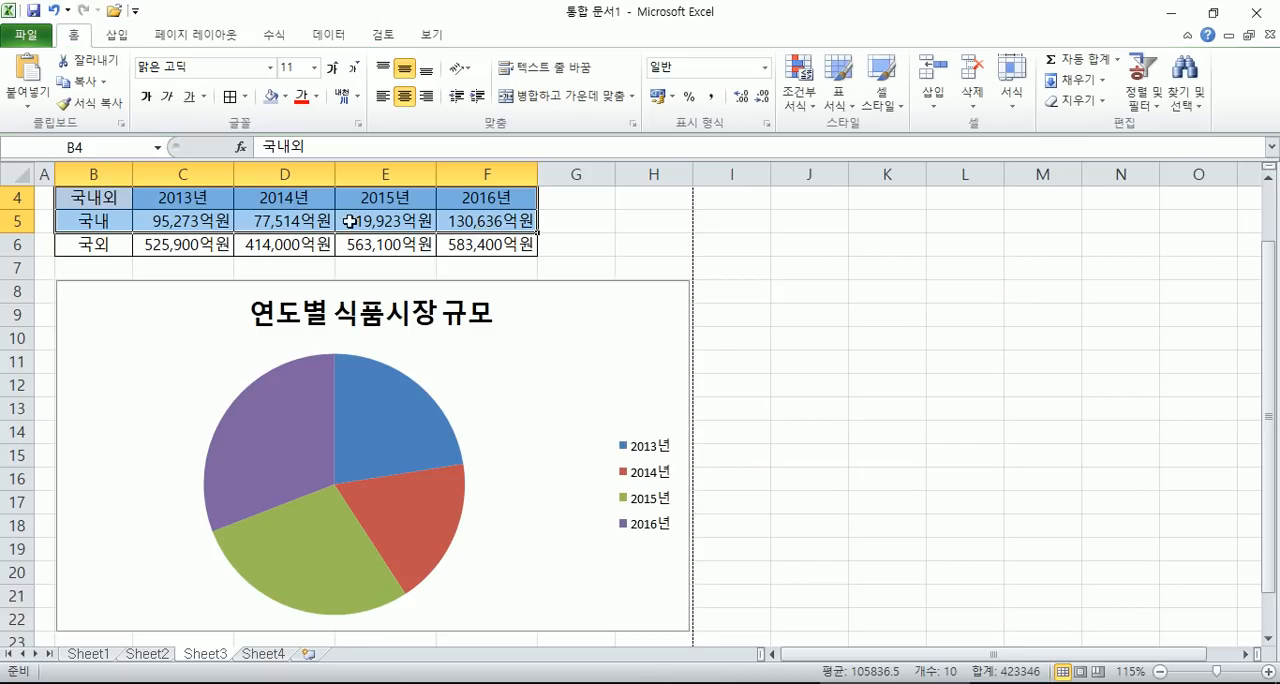
left_click_drag(74, 198, 183, 243)
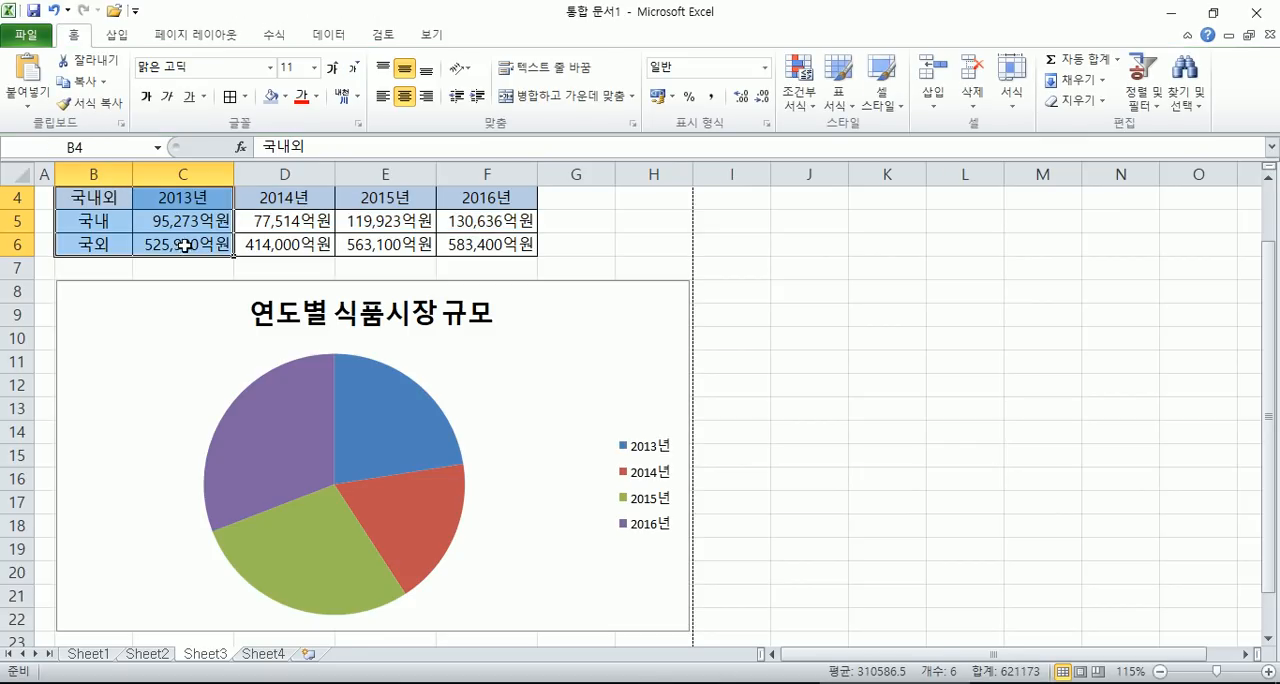
left_click(481, 295)
left_click(496, 45)
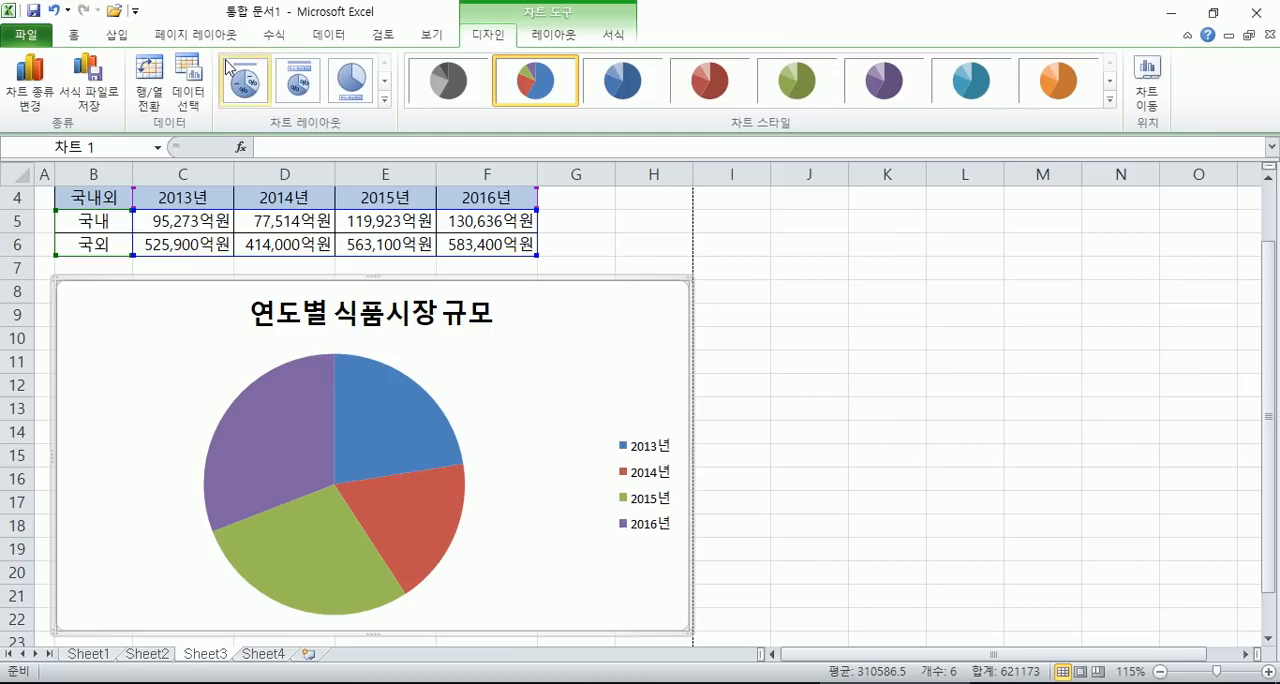
left_click(148, 80)
left_click_drag(104, 198, 187, 242)
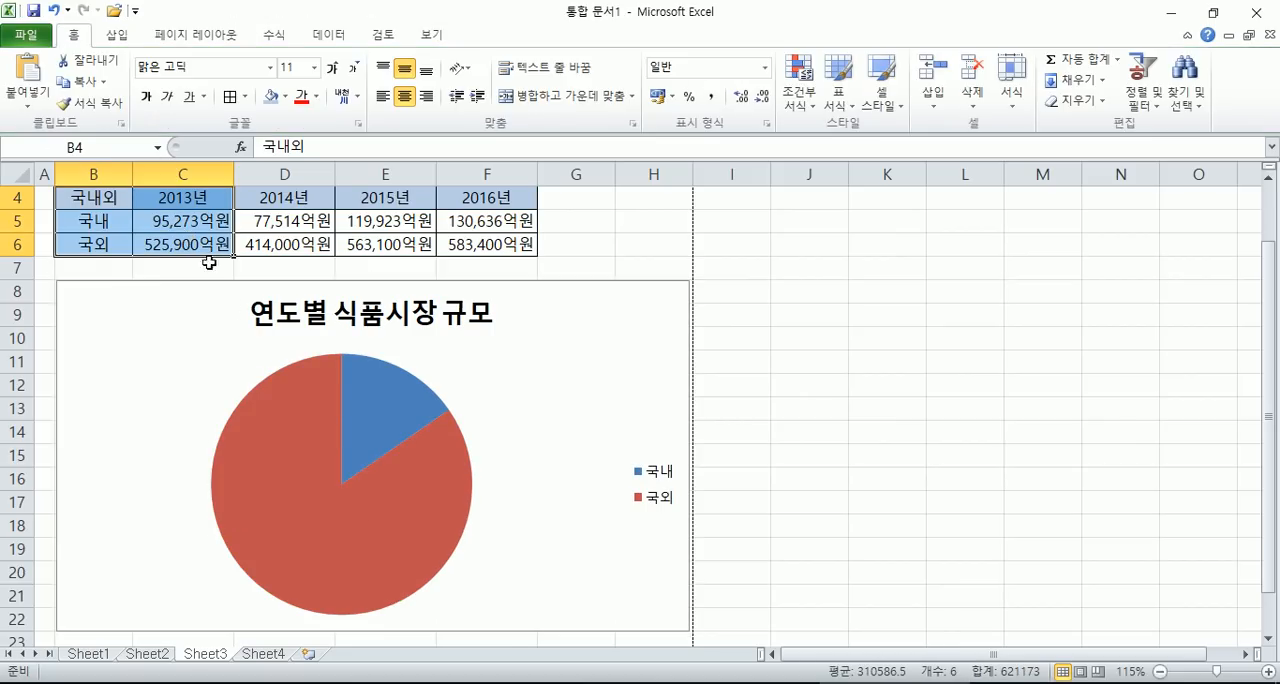
left_click_drag(110, 205, 195, 246)
left_click(648, 366)
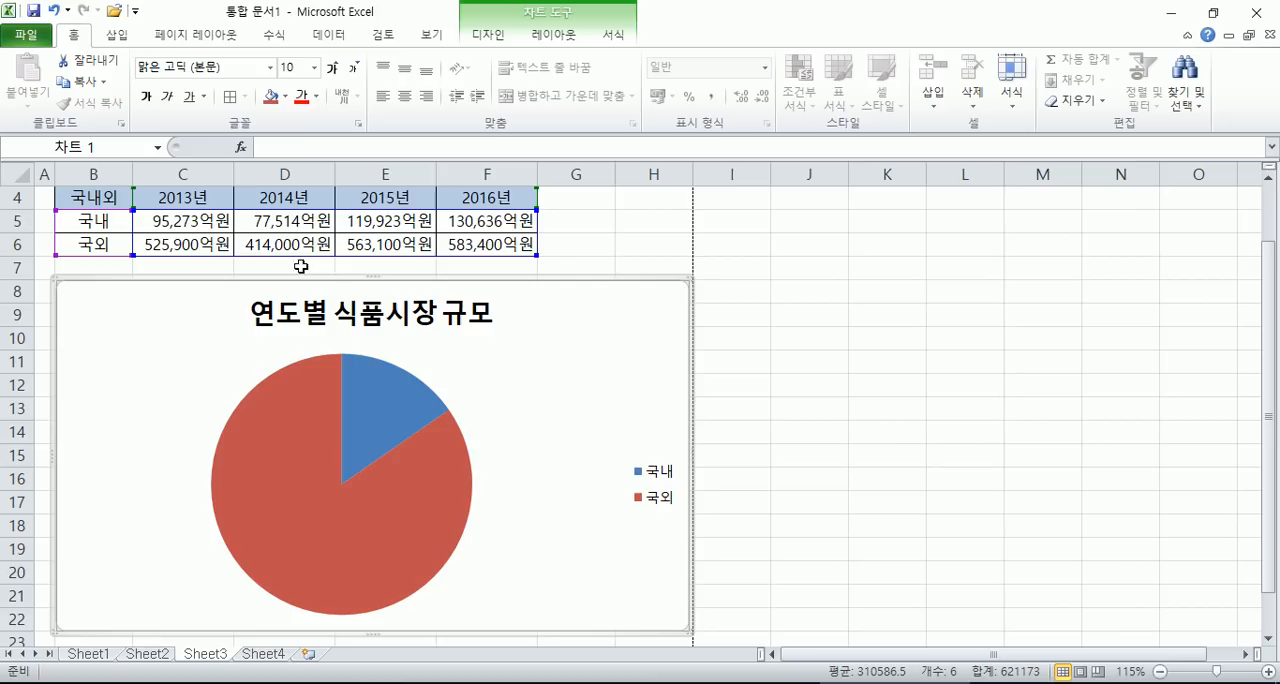
left_click(470, 36)
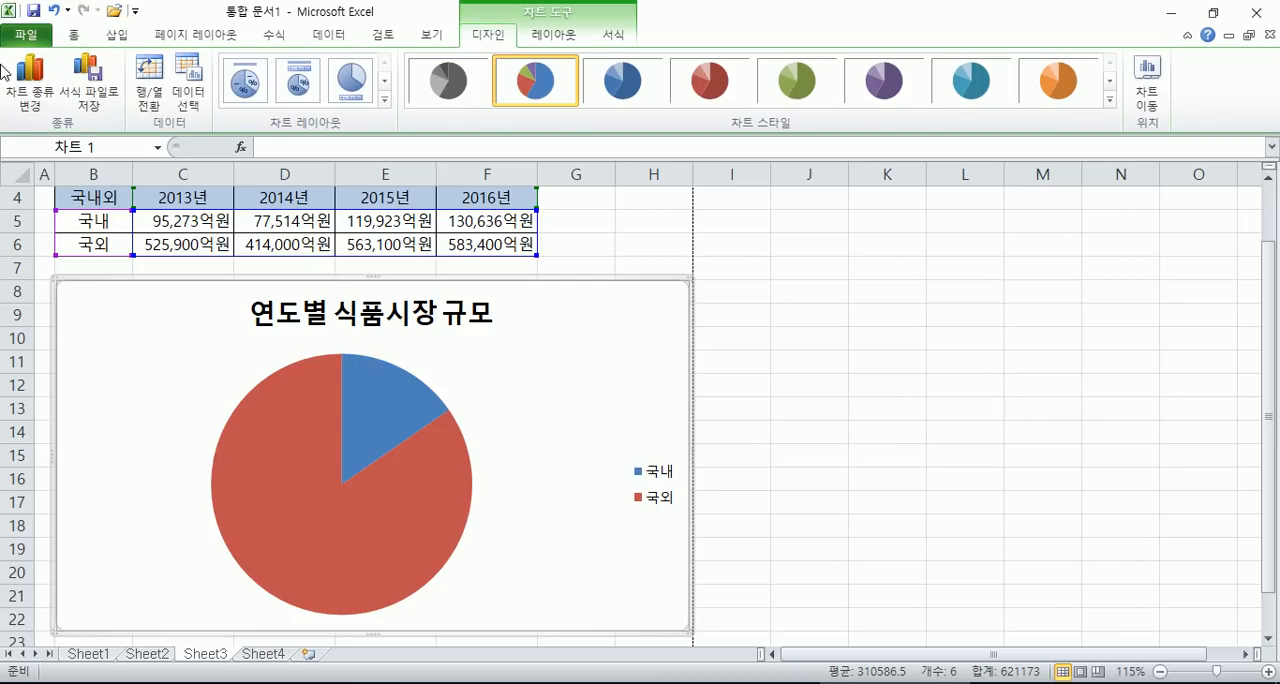
left_click(29, 85)
scroll(829, 372, "down", 2)
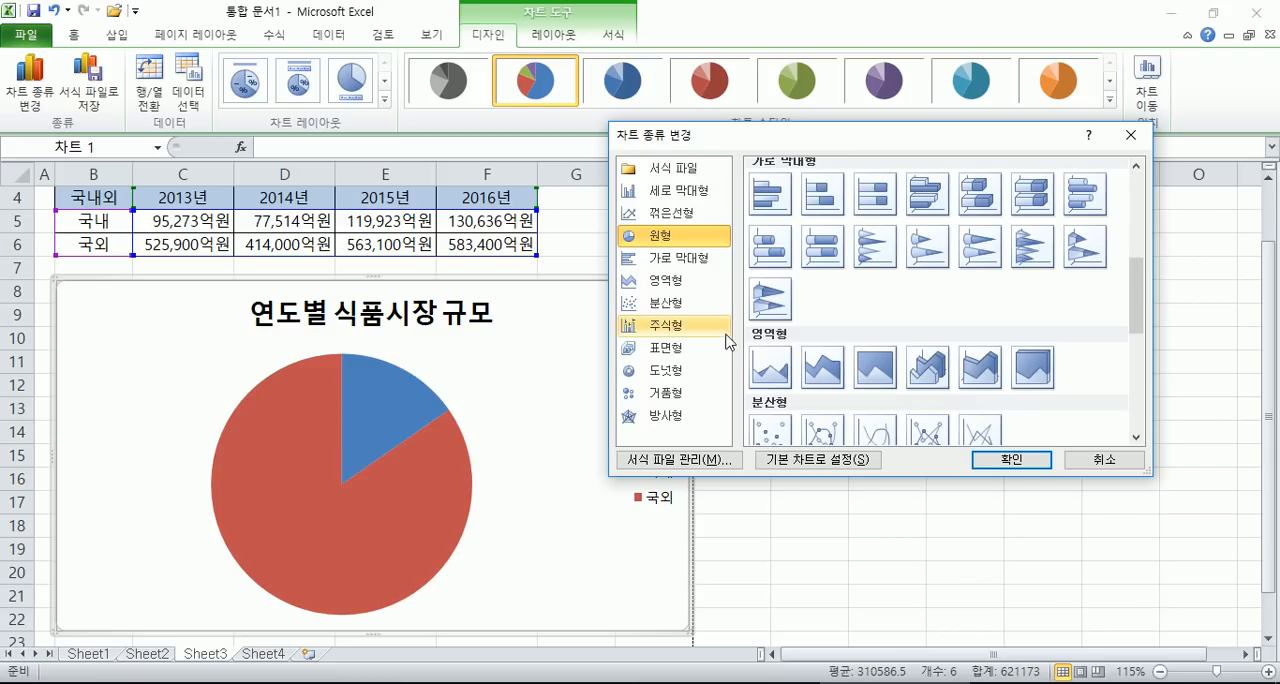
scroll(792, 352, "up", 3)
scroll(792, 352, "down", 1)
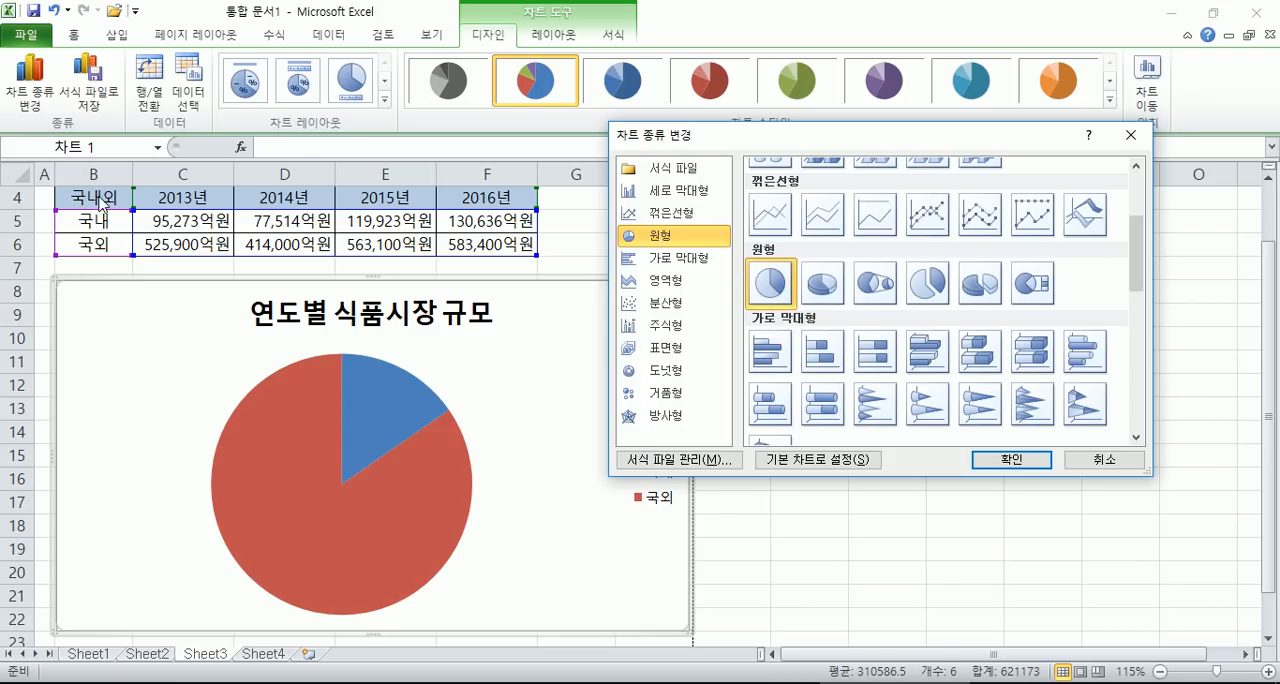
key("Escape")
left_click_drag(100, 200, 191, 236)
left_click(114, 199)
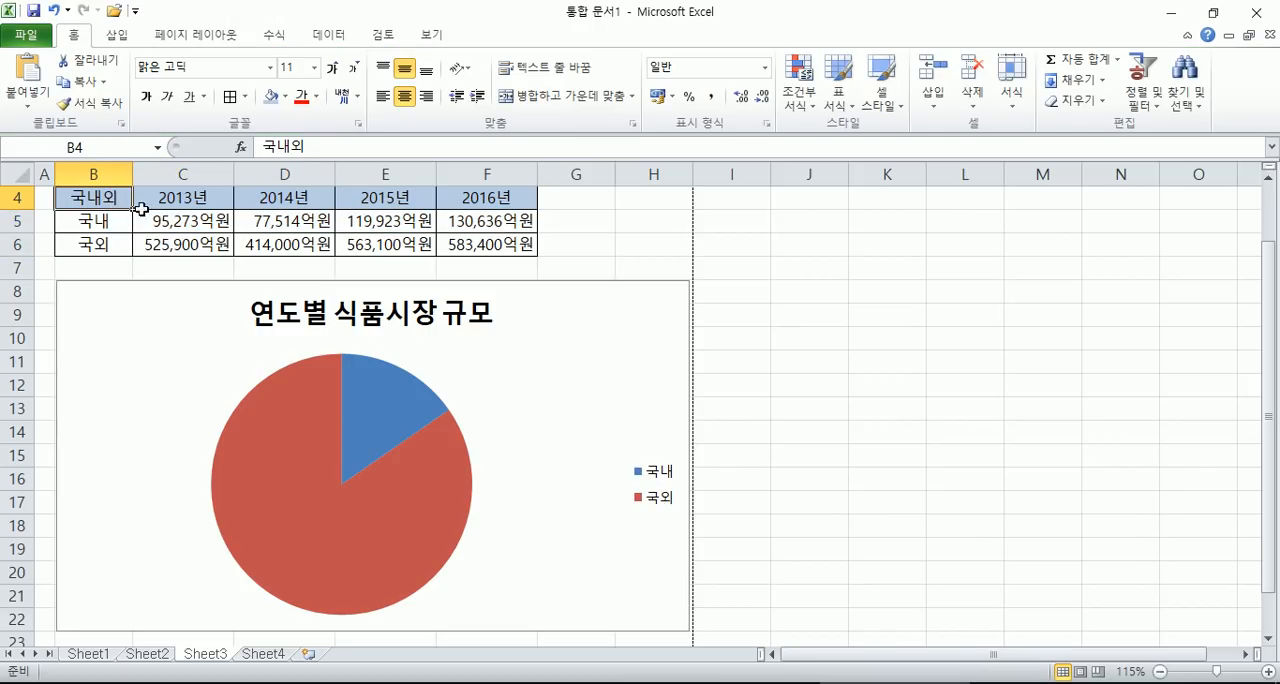
- Change the pie chart to a clustered 가로 막대형 (bar) chart and switch its rows and columns so the years become the categories
left_click(490, 314)
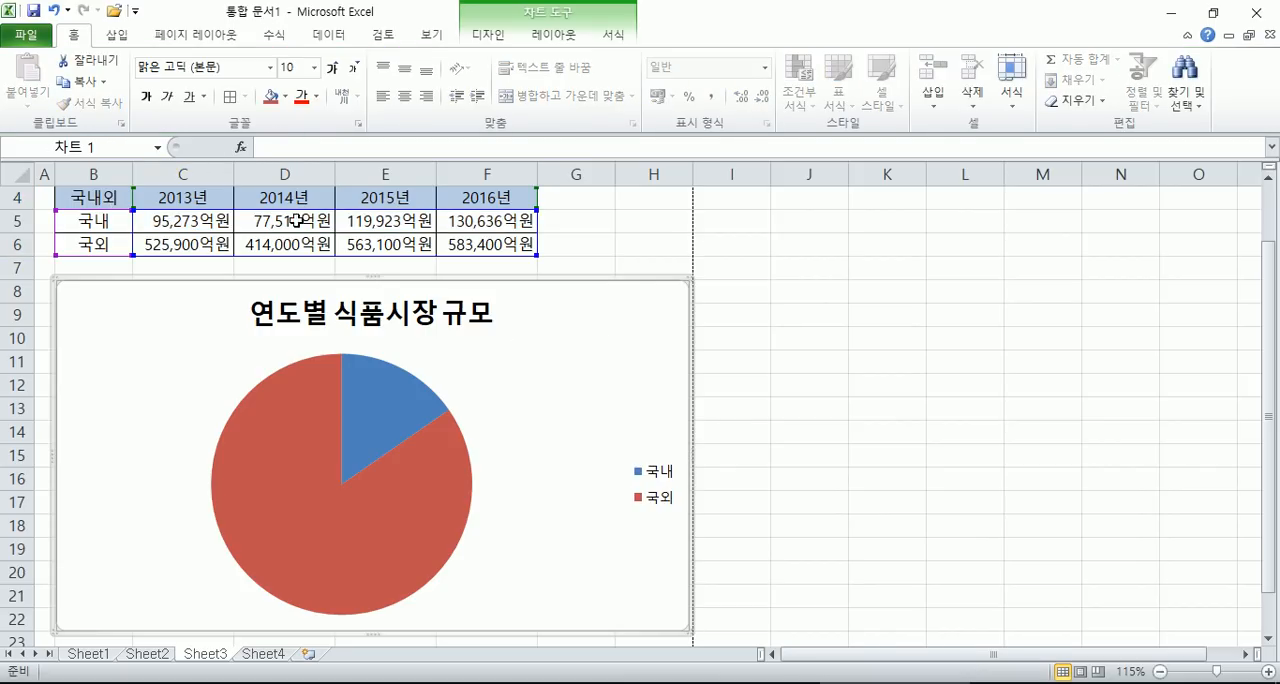
left_click(488, 35)
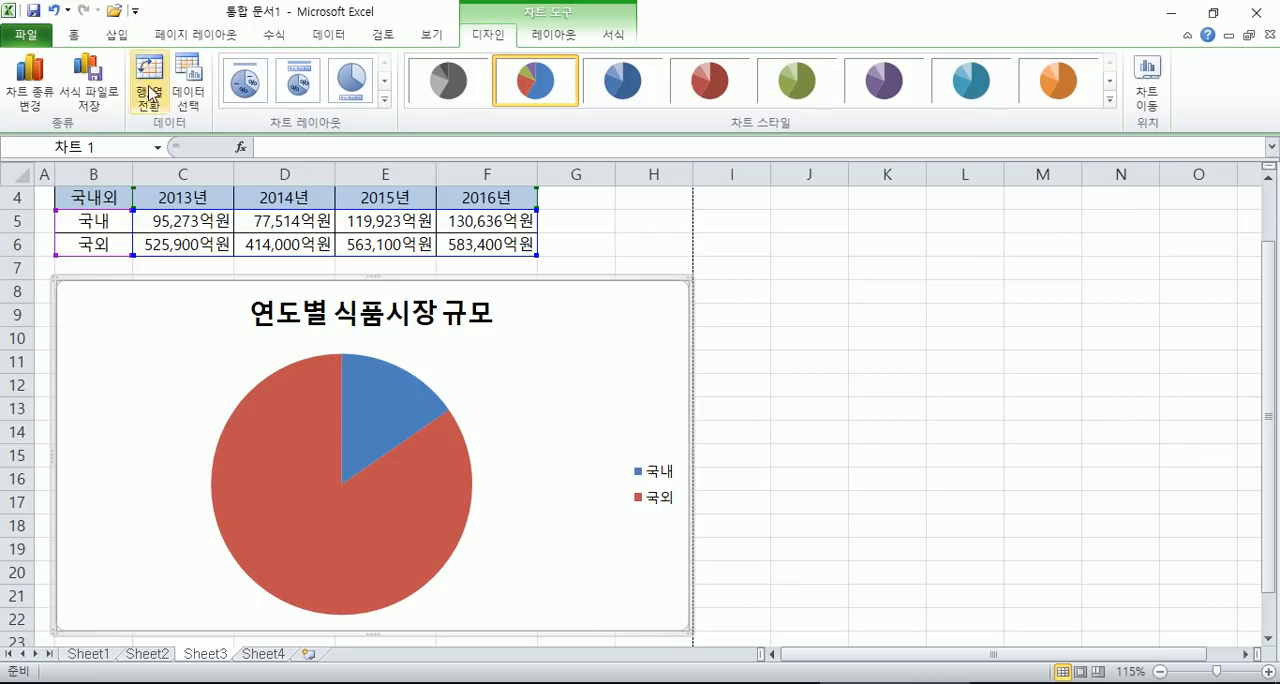
left_click(30, 85)
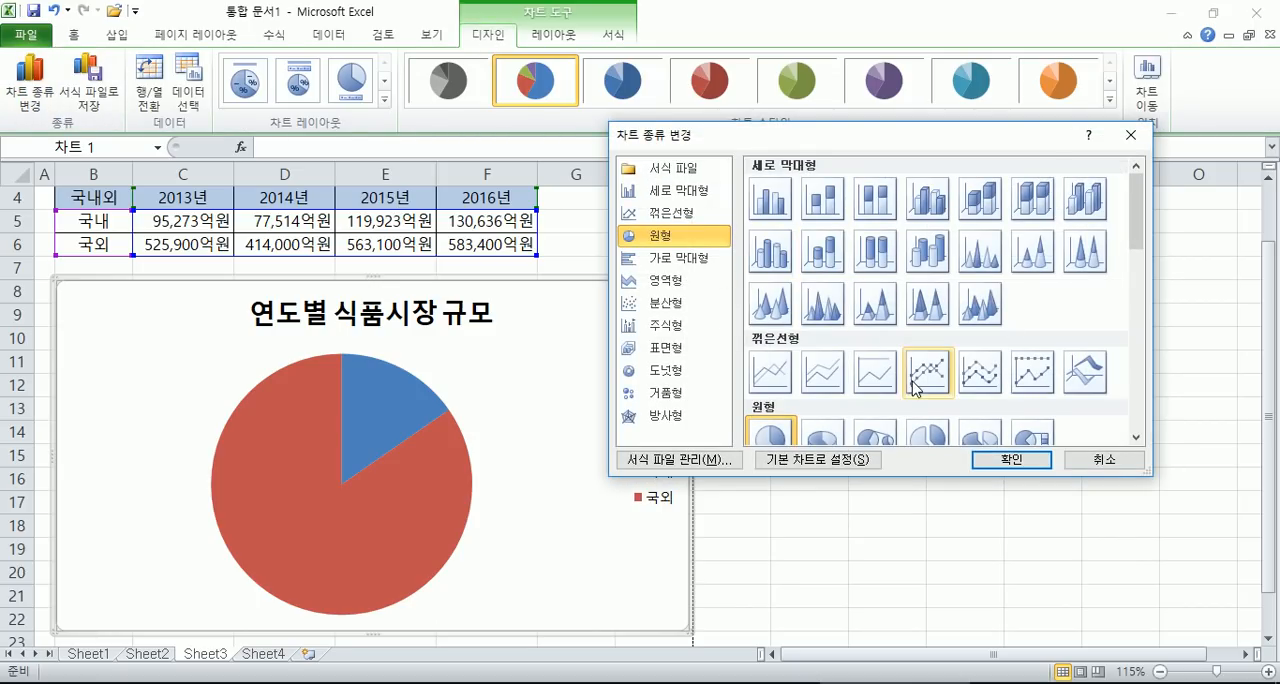
left_click(1022, 468)
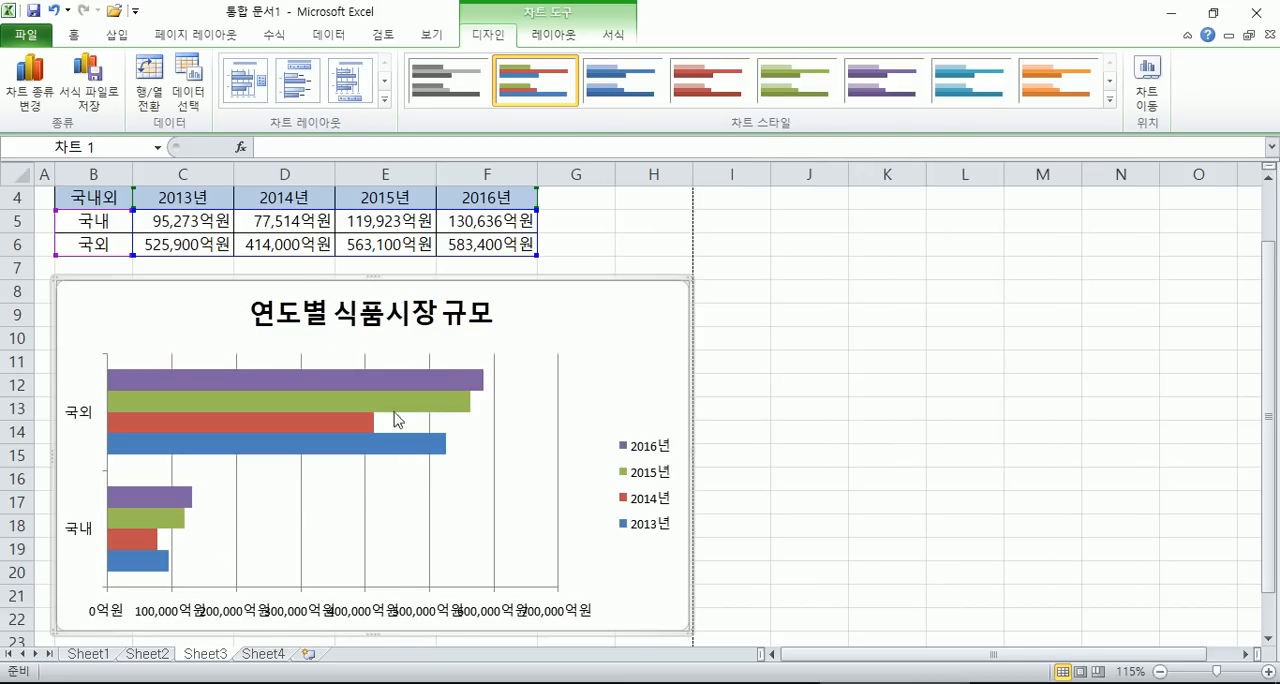
left_click(147, 91)
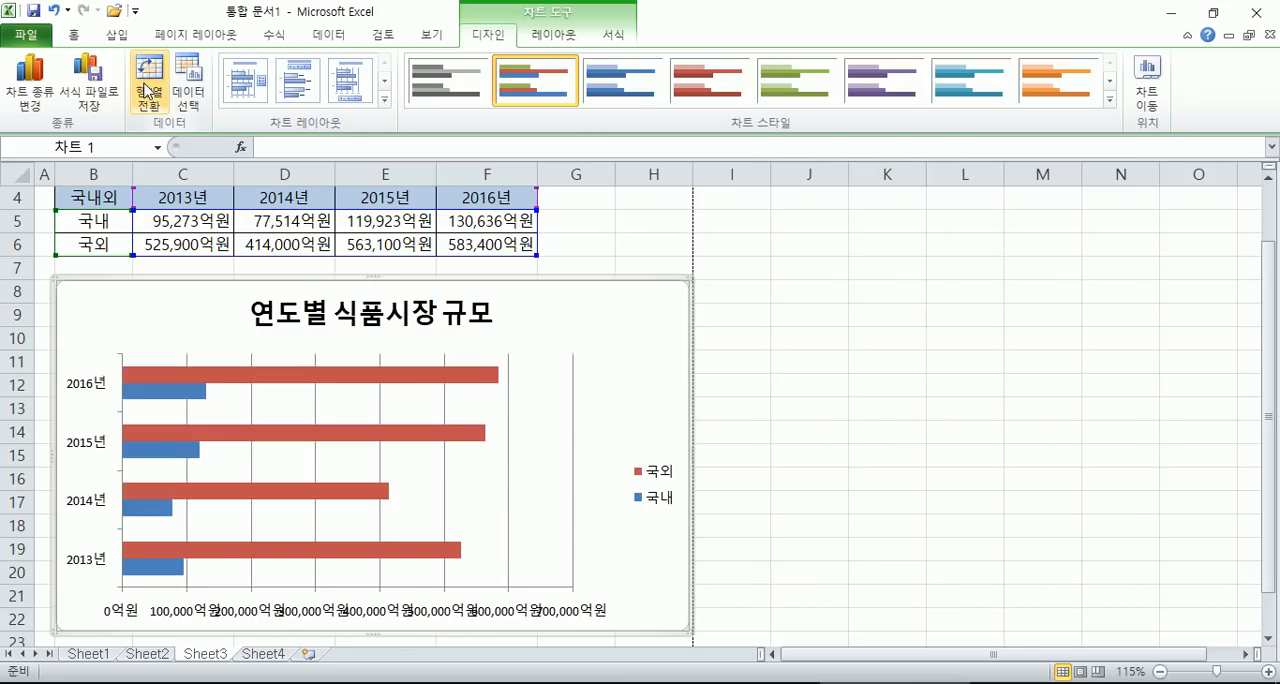
- Change the bar chart to a clustered 세로 막대형 (column) chart
left_click(32, 88)
left_click(673, 191)
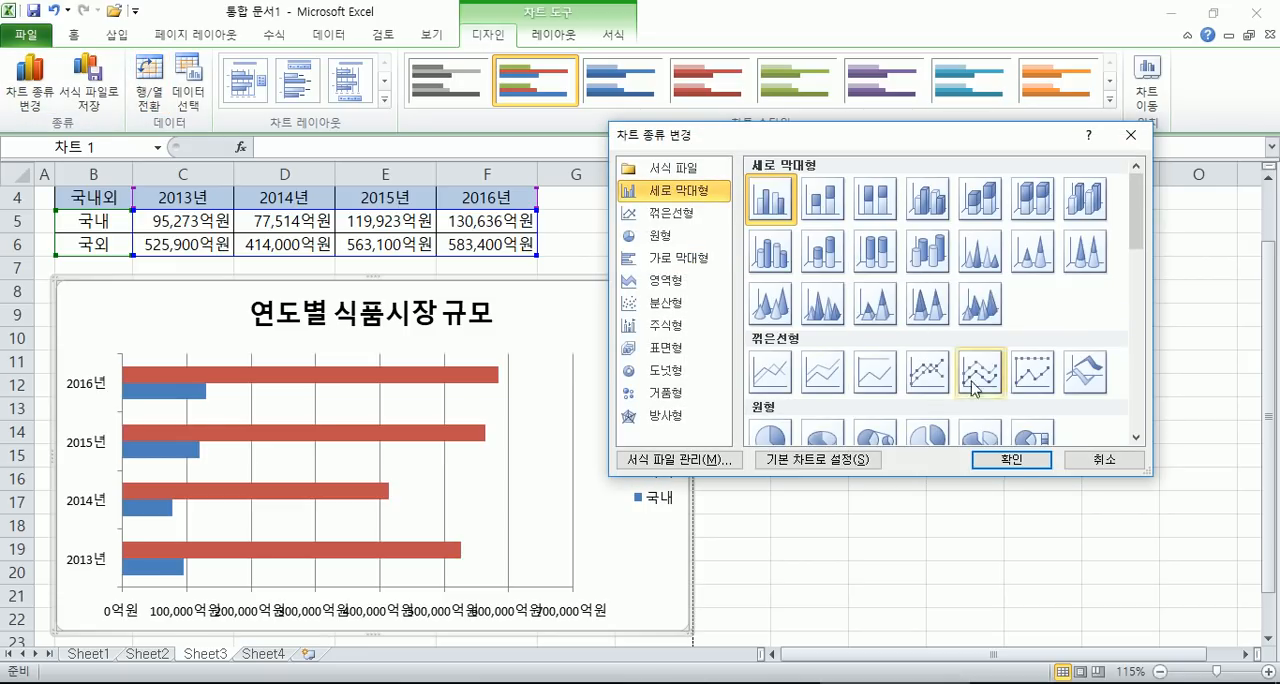
left_click(1011, 460)
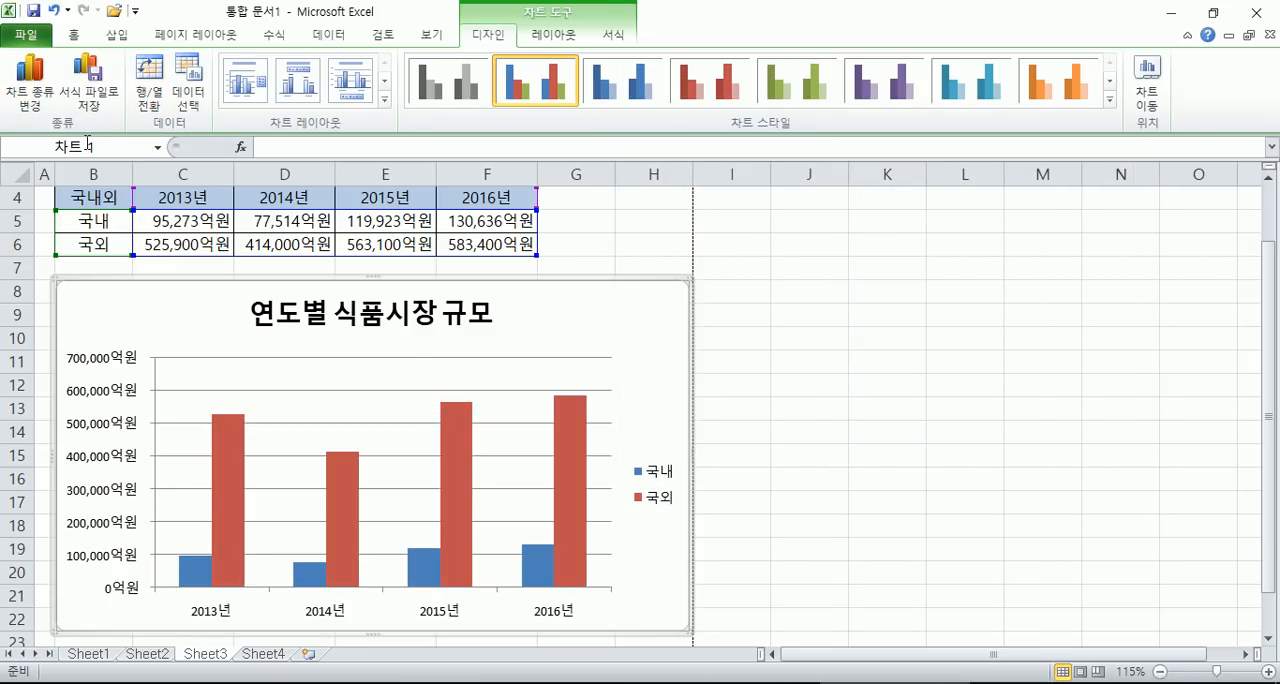
- Change the column chart to a 방사형 (radar) chart with markers and check its subtype in the chart type settings
left_click(31, 88)
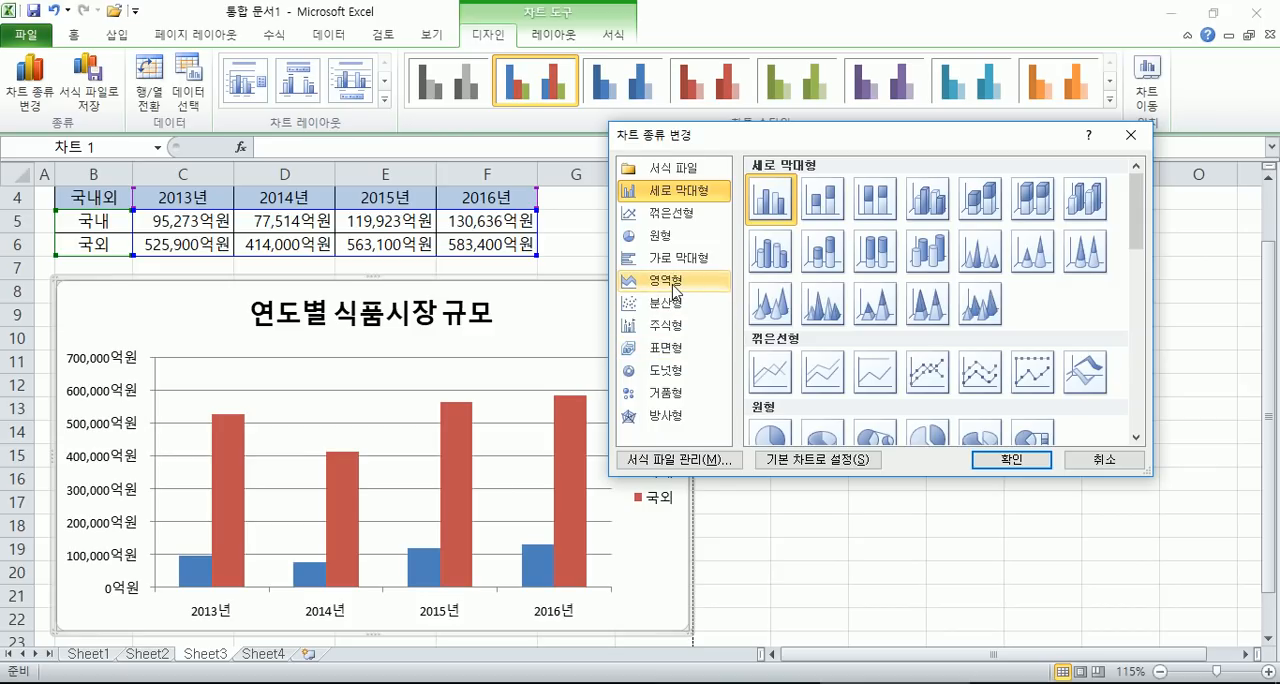
left_click(672, 416)
left_click(1008, 462)
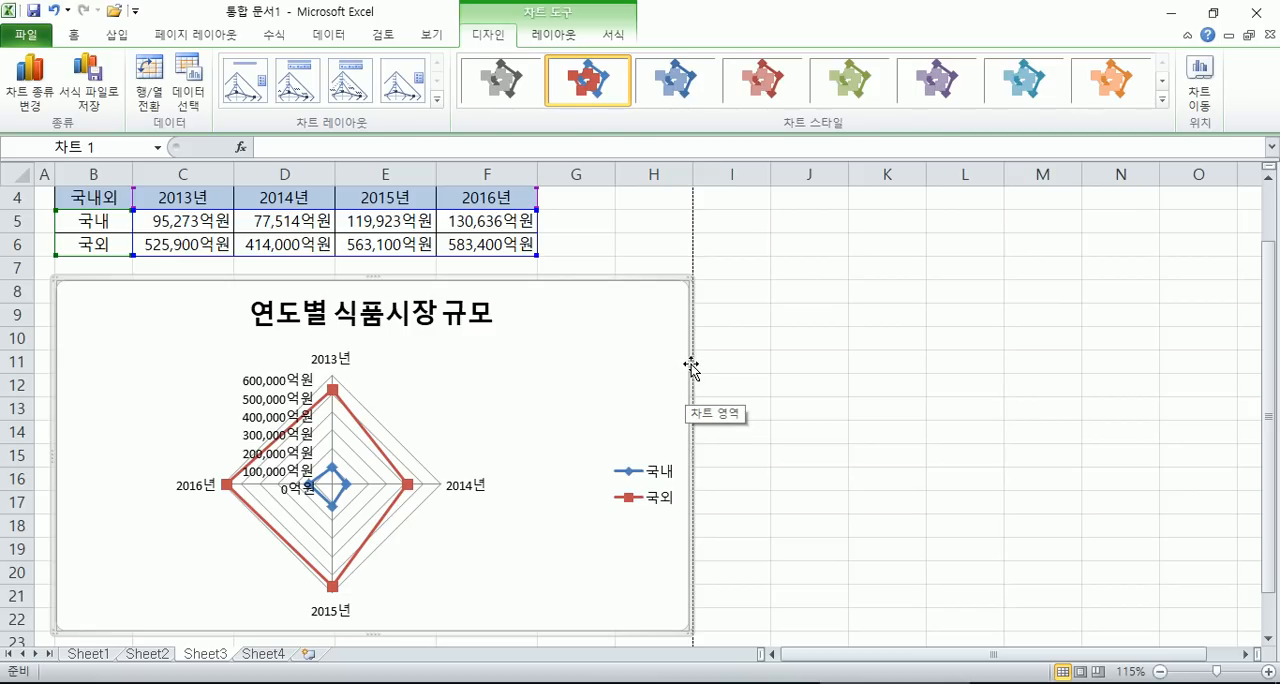
left_click(30, 85)
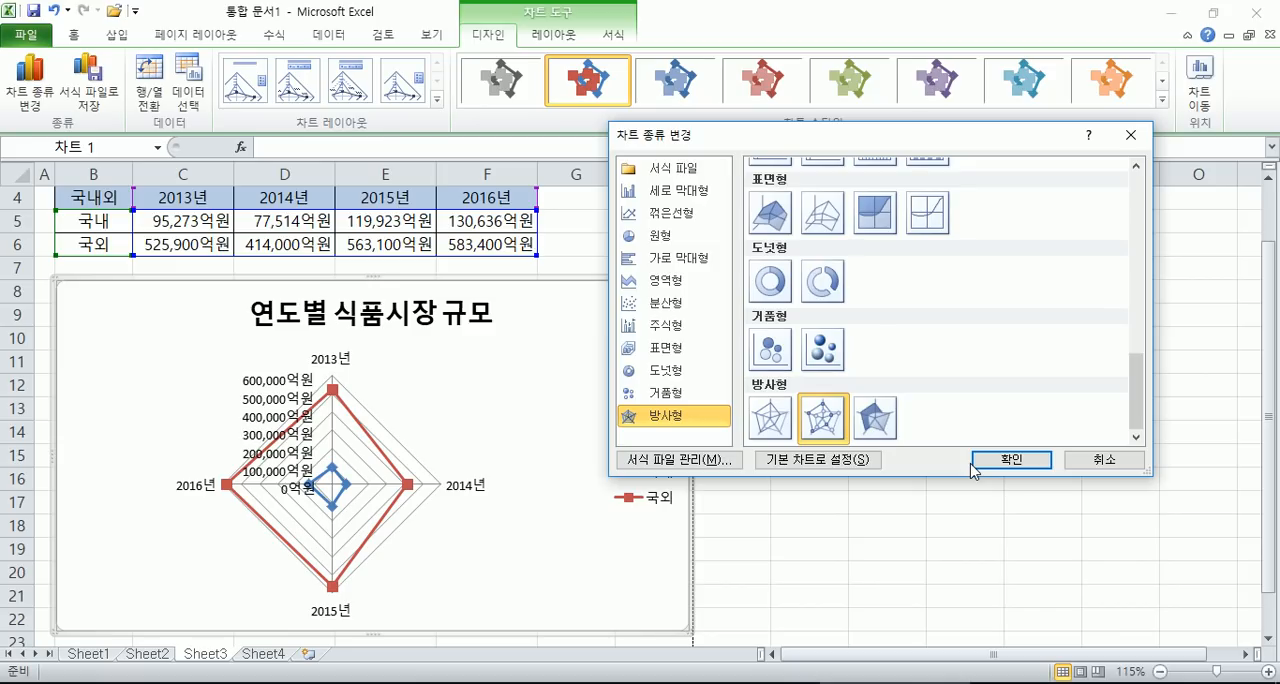
left_click(1005, 462)
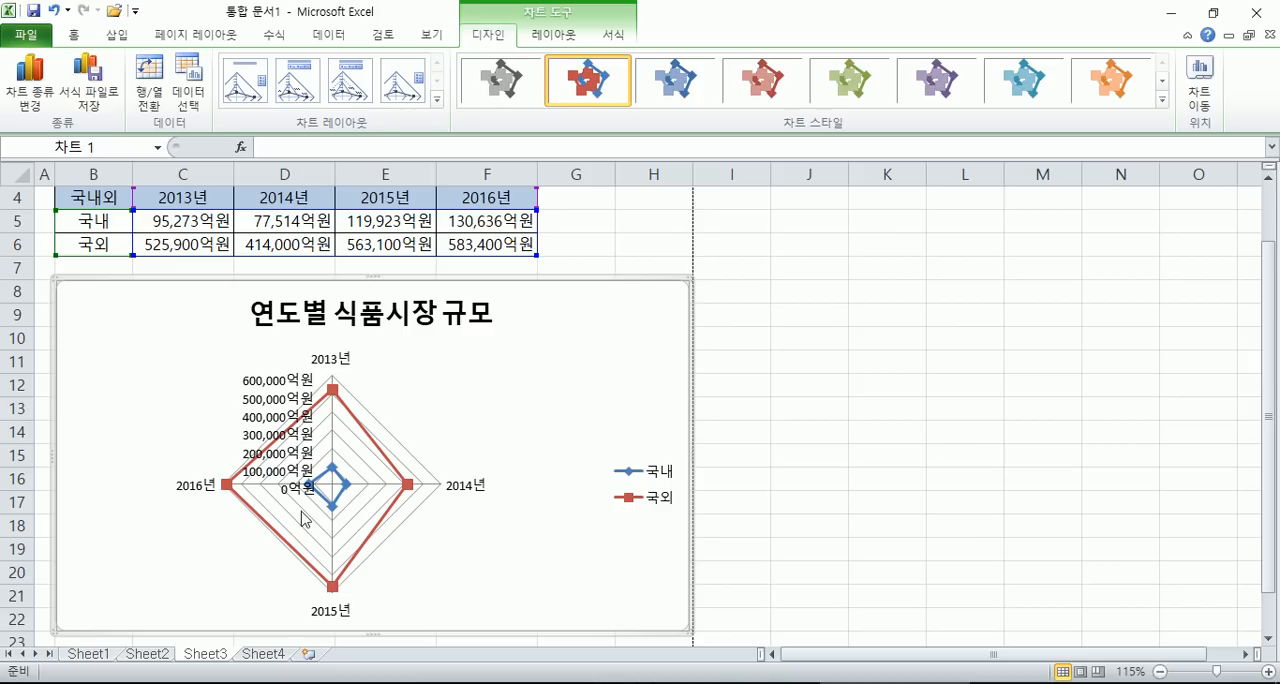
- Change the radar chart to a basic 거품형 (bubble) chart, previewing the 도넛형 (doughnut) type first
left_click(30, 82)
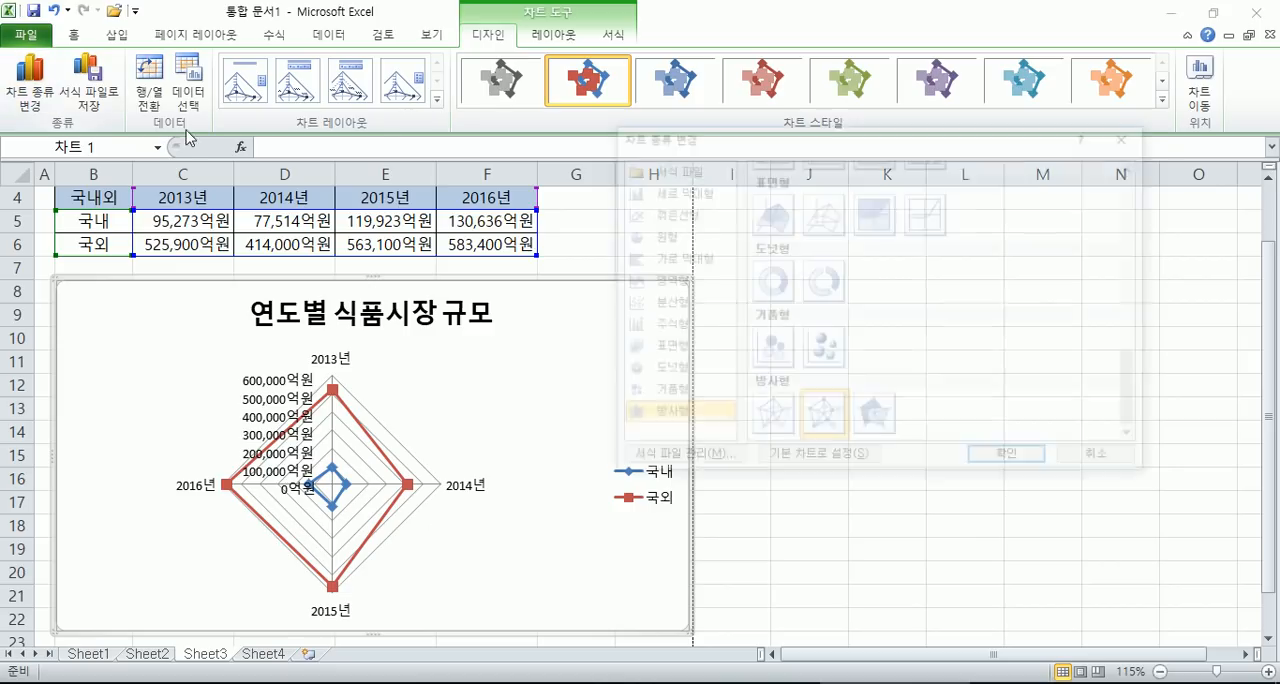
left_click(657, 370)
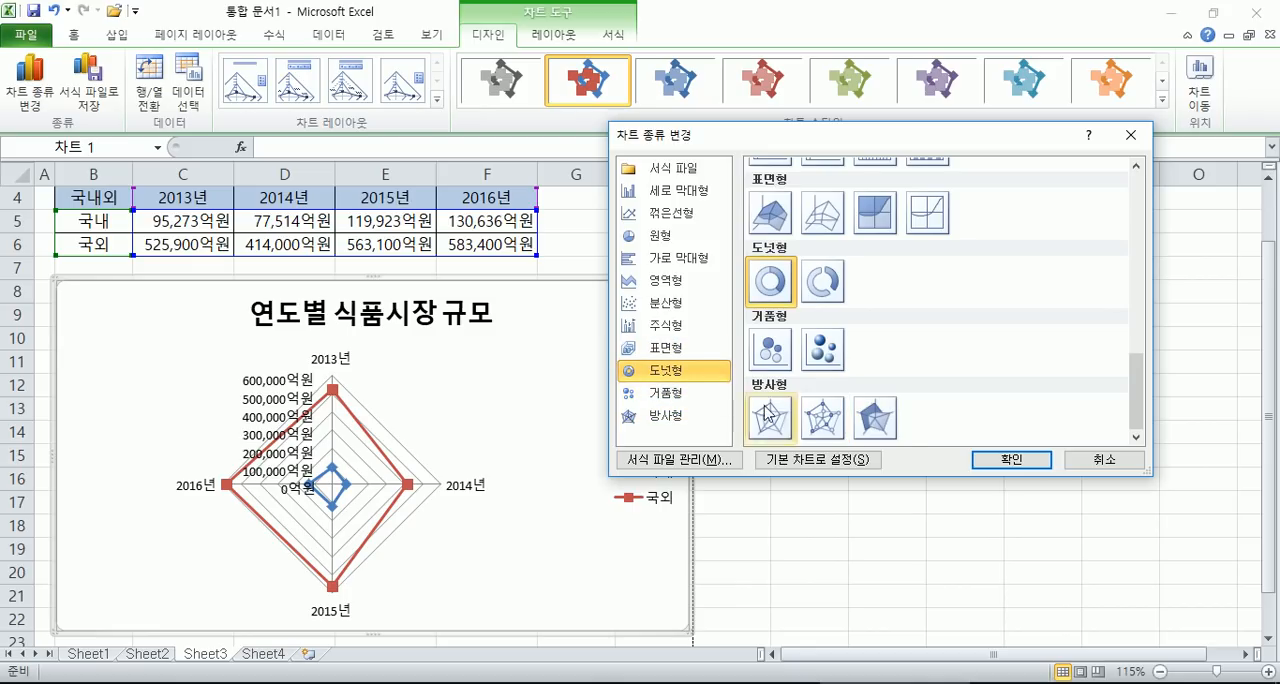
left_click(652, 394)
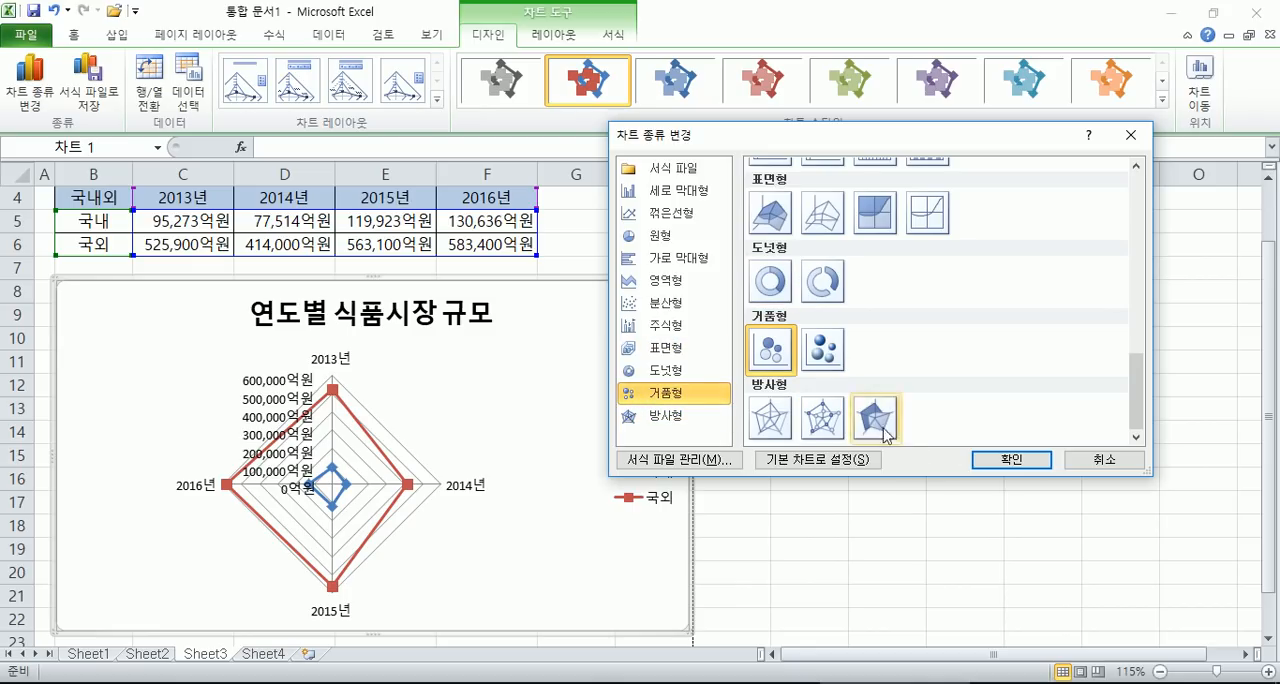
left_click(1010, 460)
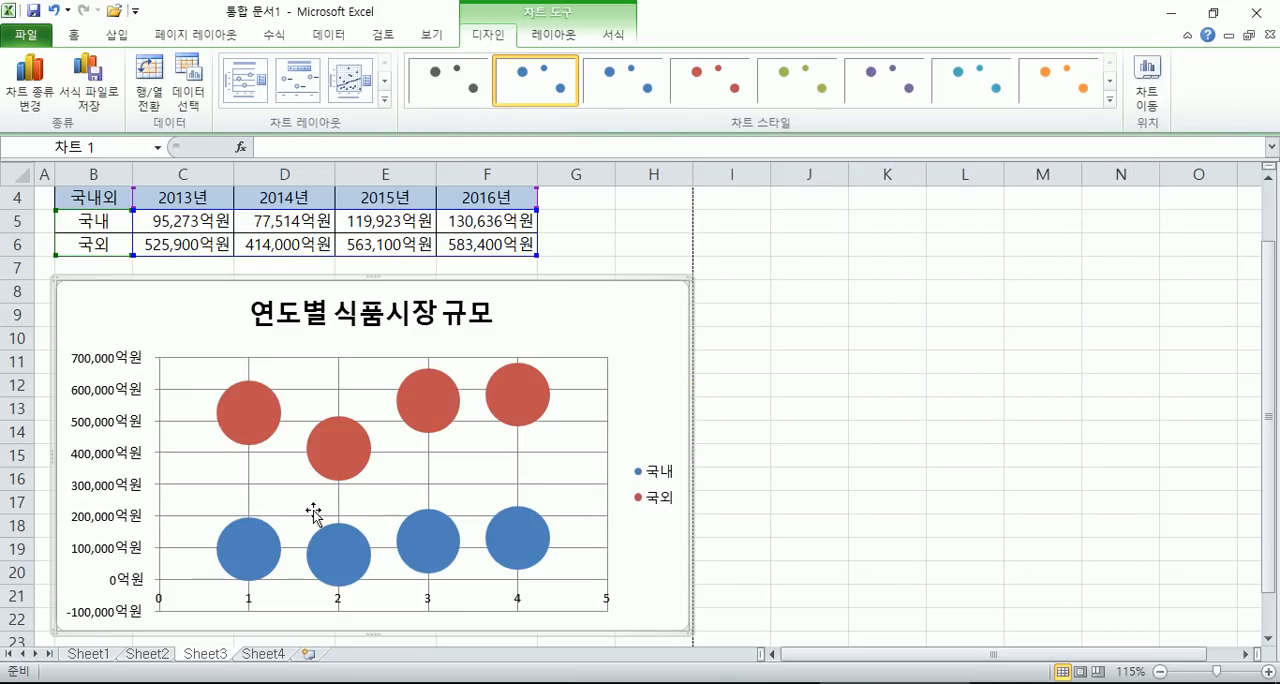
- Change the bubble chart to a stacked 영역형 (area) chart
scroll(534, 415, "down", 2)
scroll(460, 423, "up", 1)
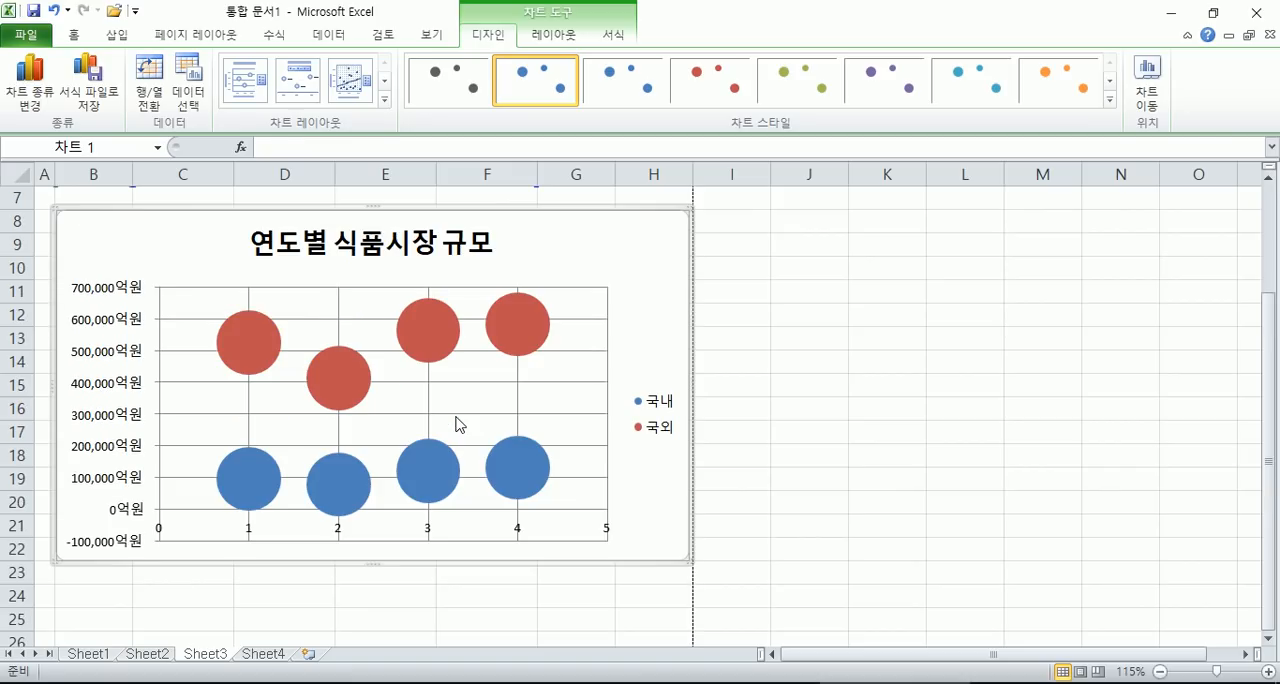
left_click(5, 68)
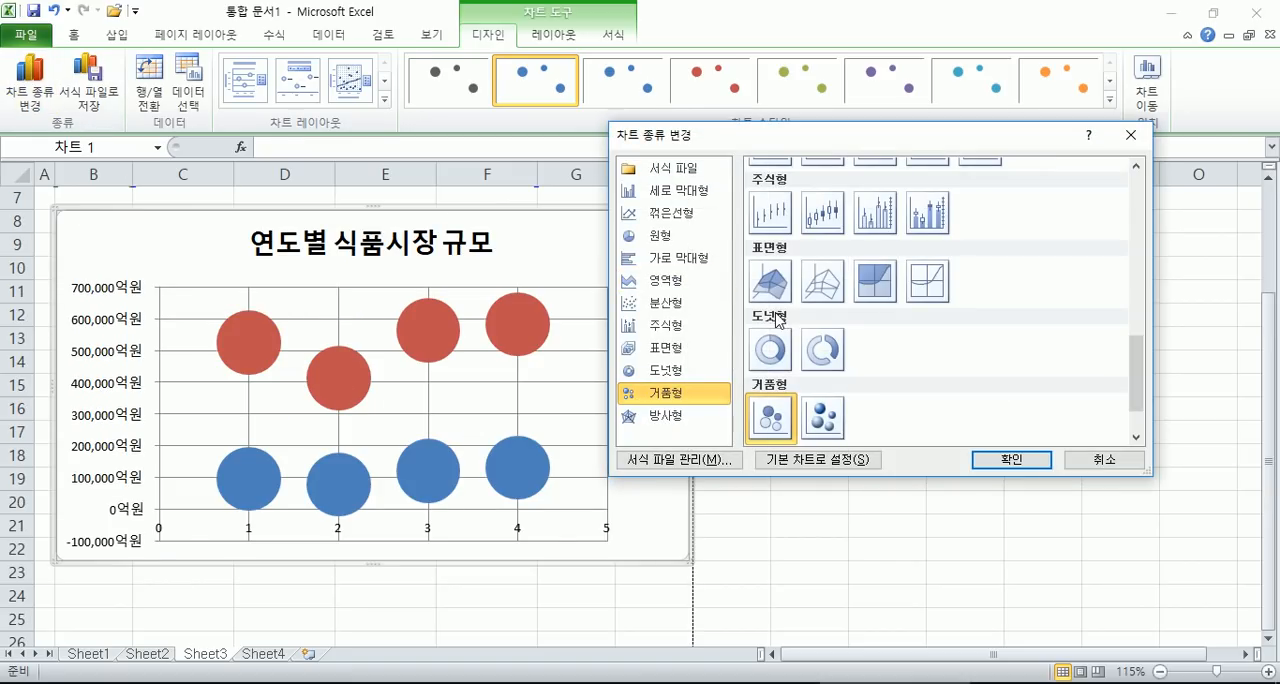
left_click(668, 280)
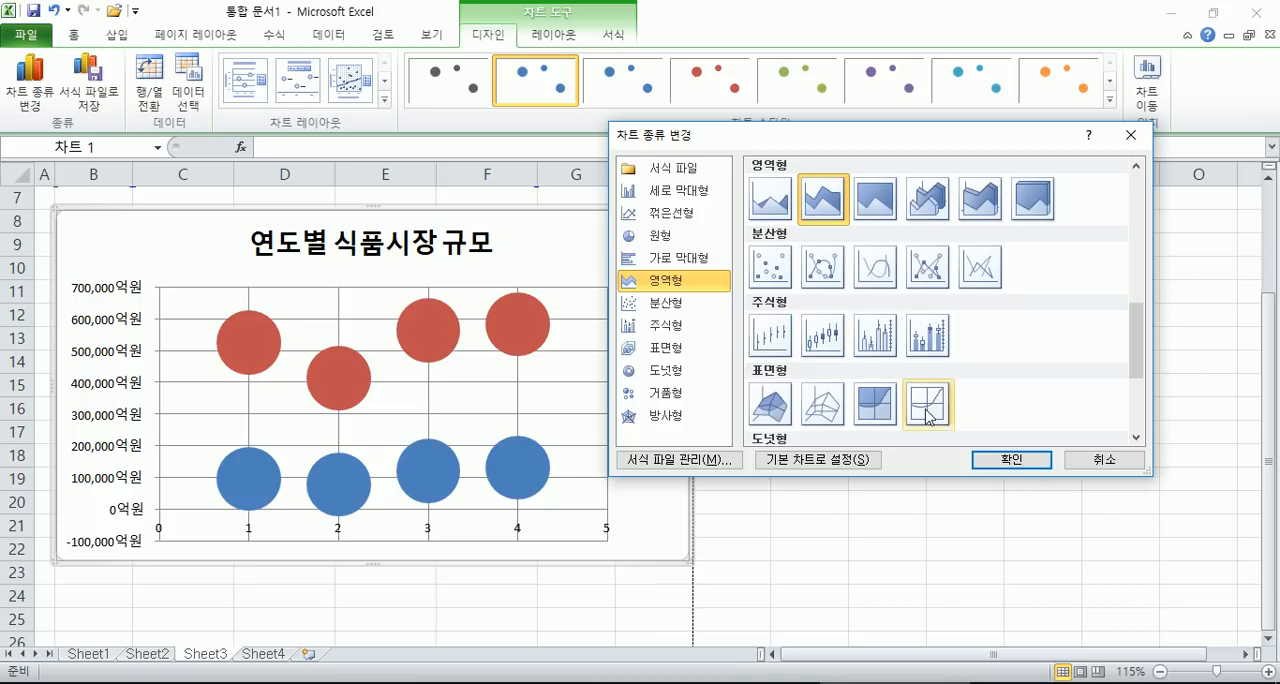
left_click(1008, 462)
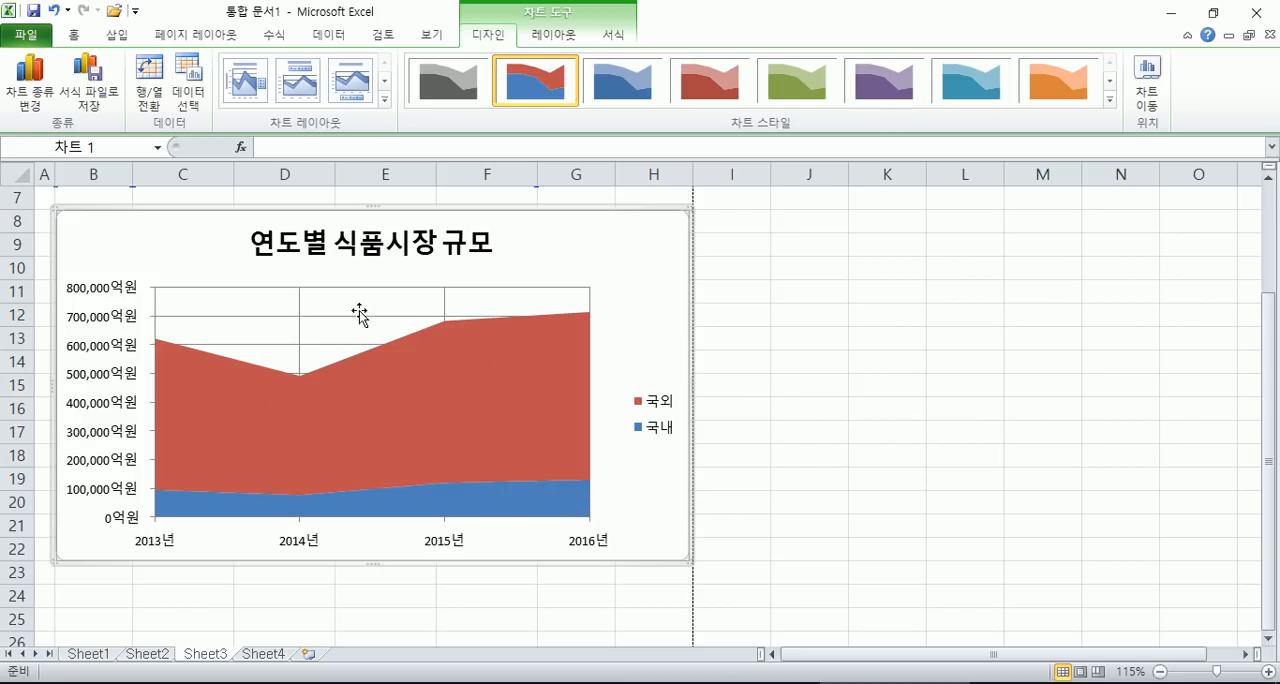
- Change the area chart to a 꺾은선형 (line) chart with markers, and switch its rows and columns back and forth, ending with years on the horizontal axis
left_click(30, 85)
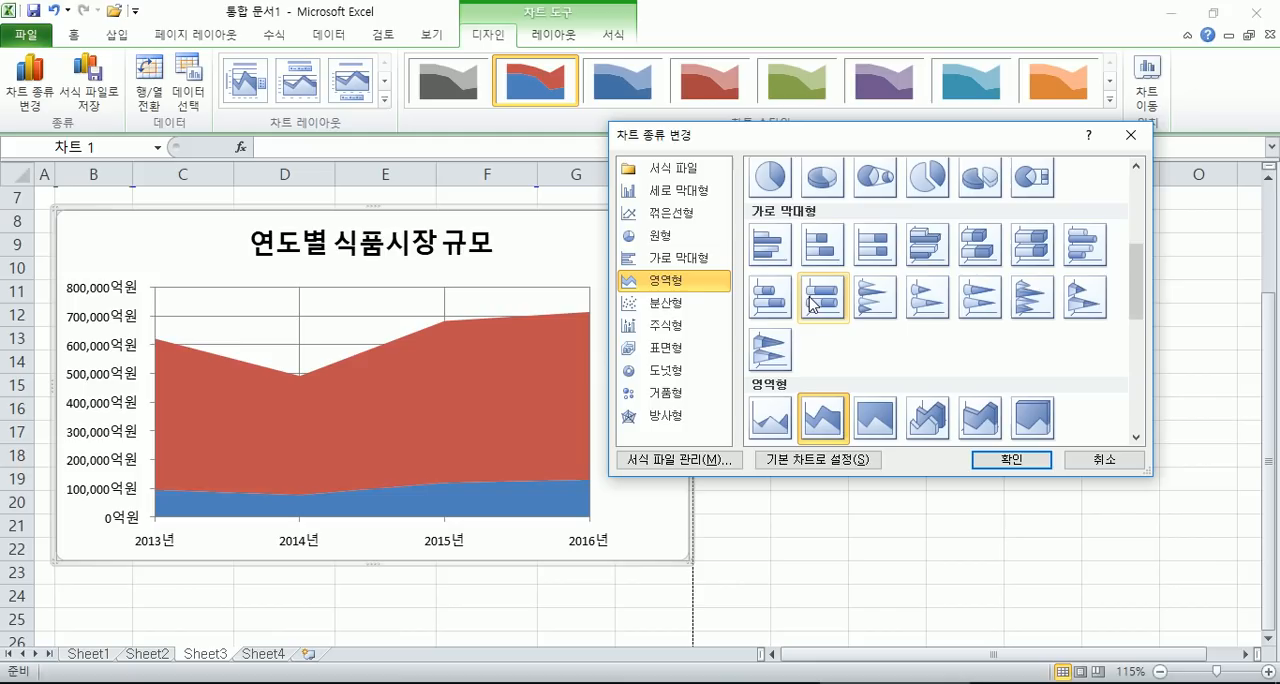
left_click(648, 210)
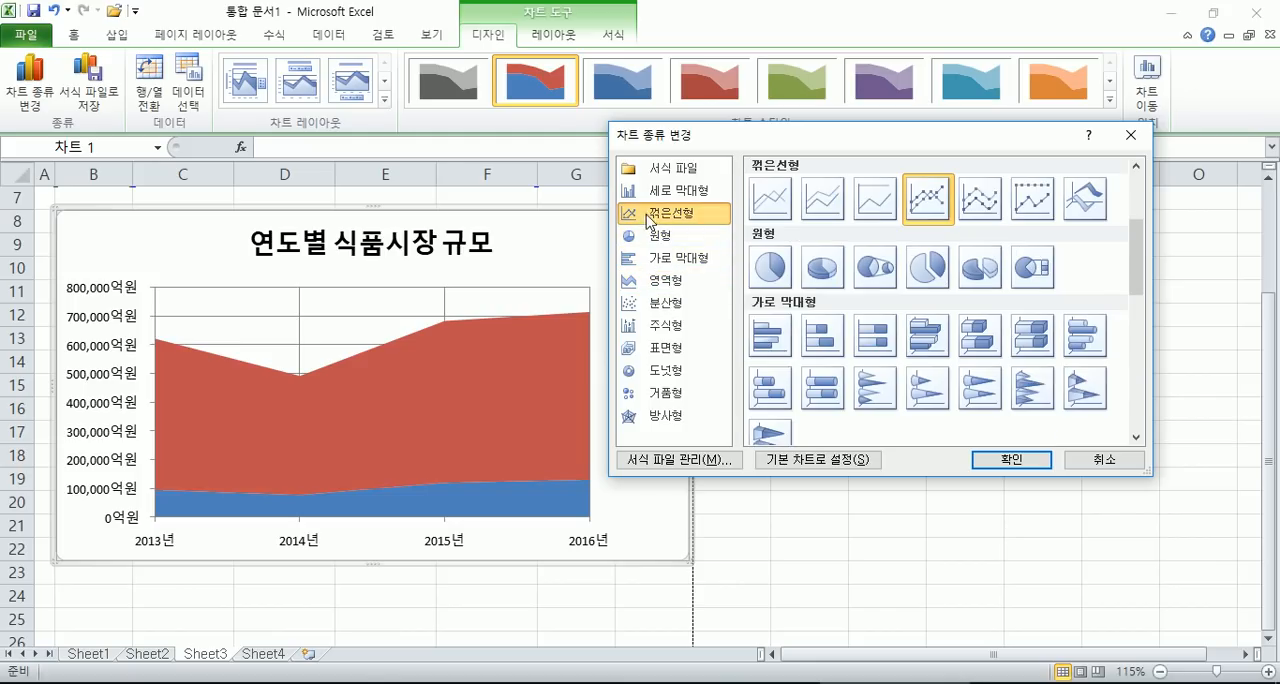
left_click(1012, 461)
left_click(163, 76)
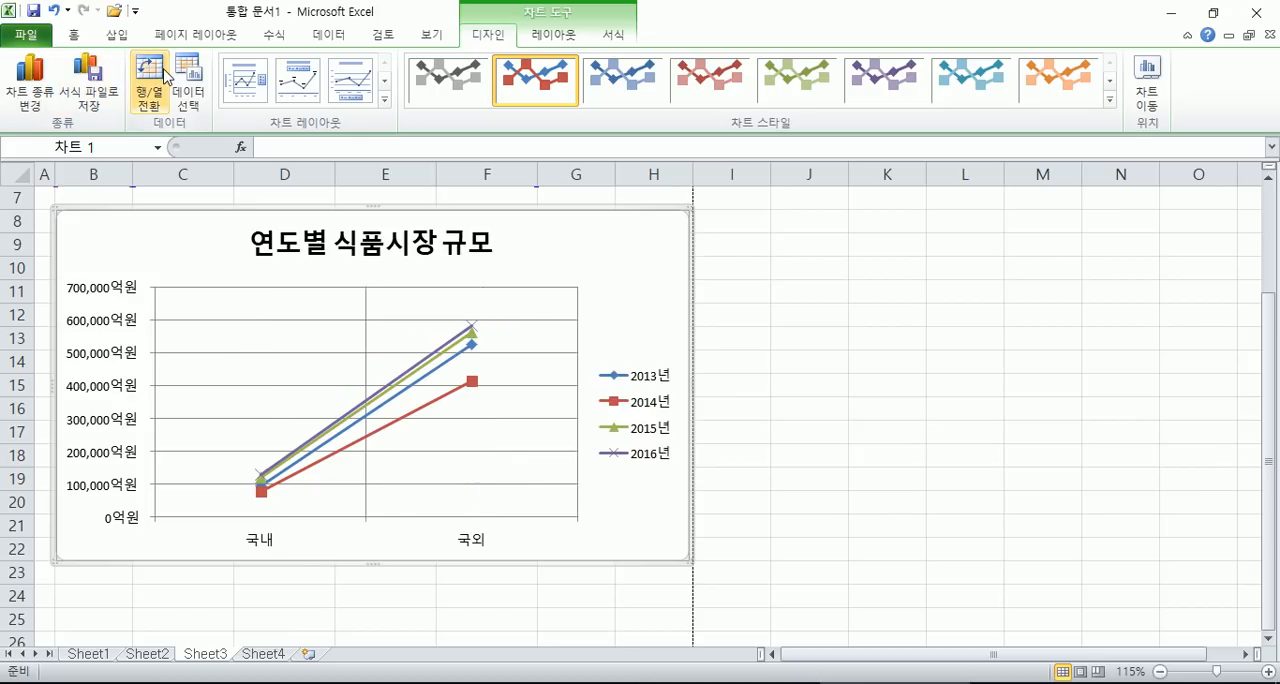
left_click(163, 76)
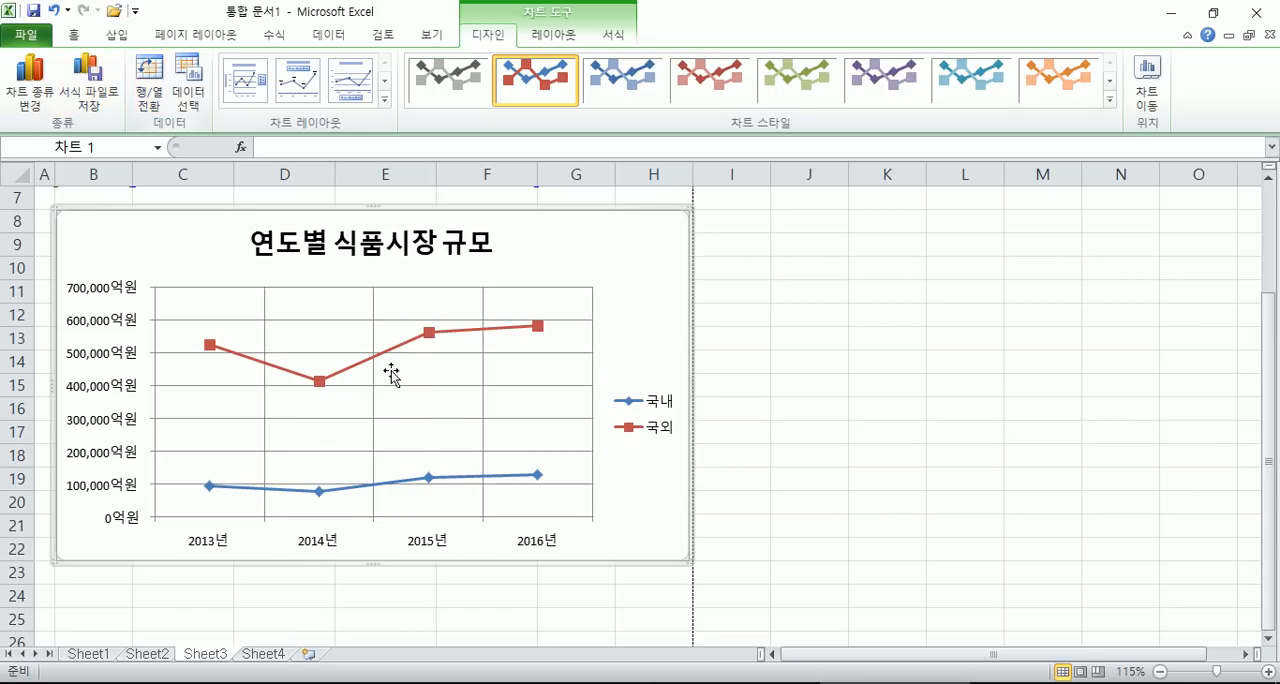
- Change the line chart back to a clustered 세로 막대형 (column) chart
left_click(30, 82)
left_click(660, 190)
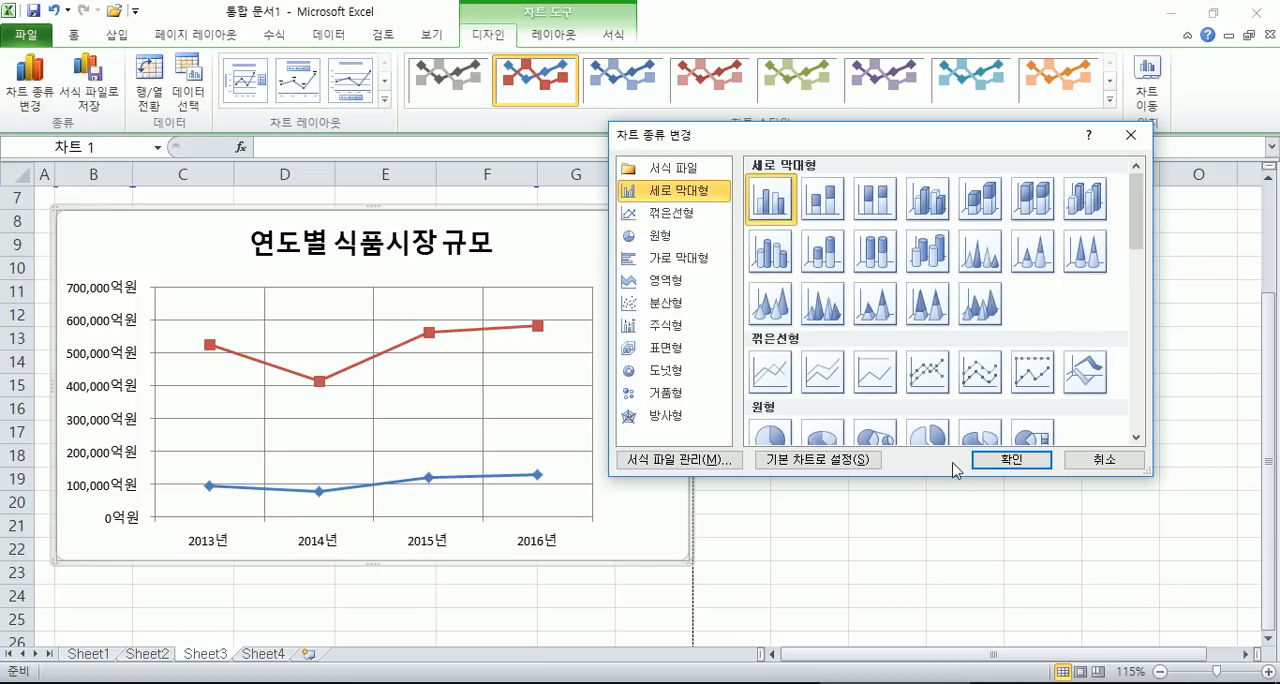
left_click(1000, 462)
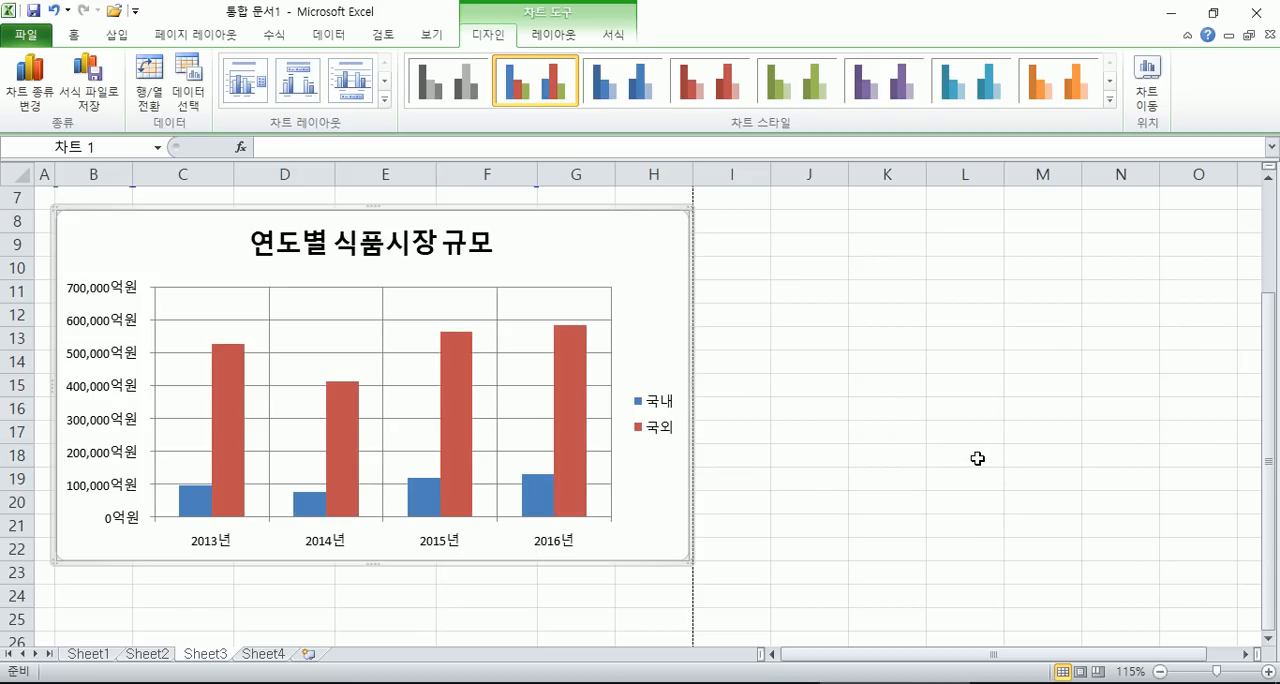
- Change the chart type to a line chart with markers
left_click(29, 88)
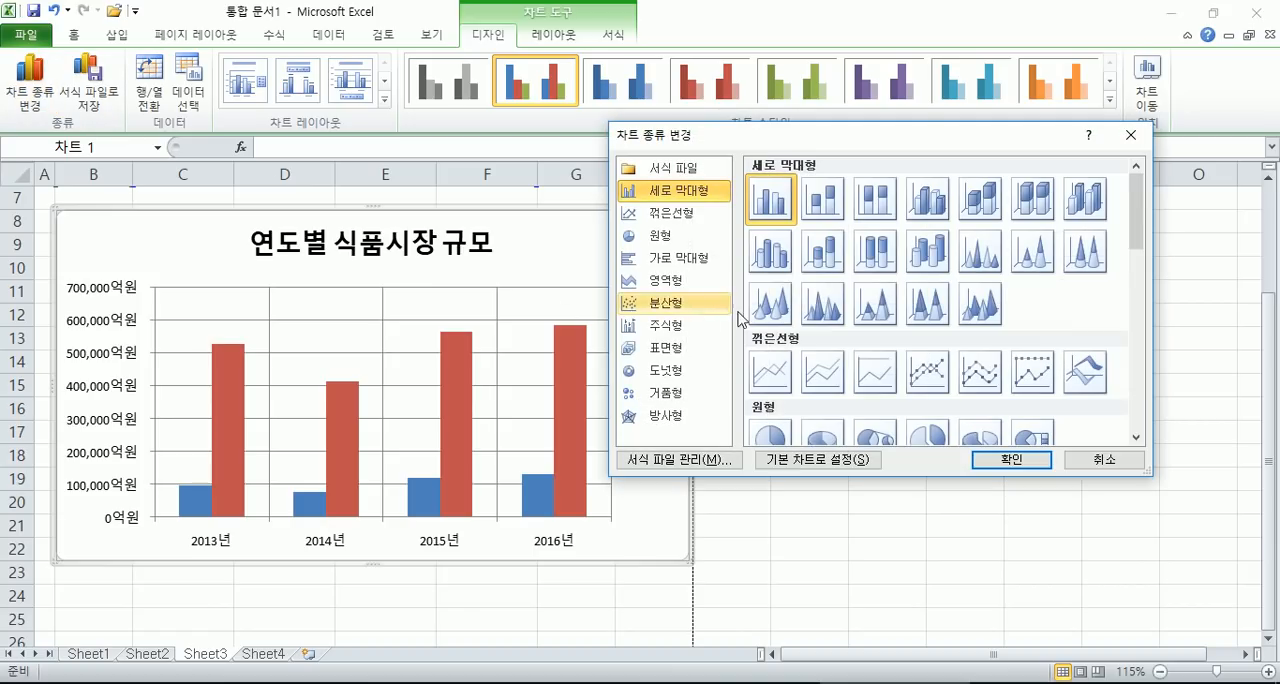
left_click(928, 371)
left_click(995, 459)
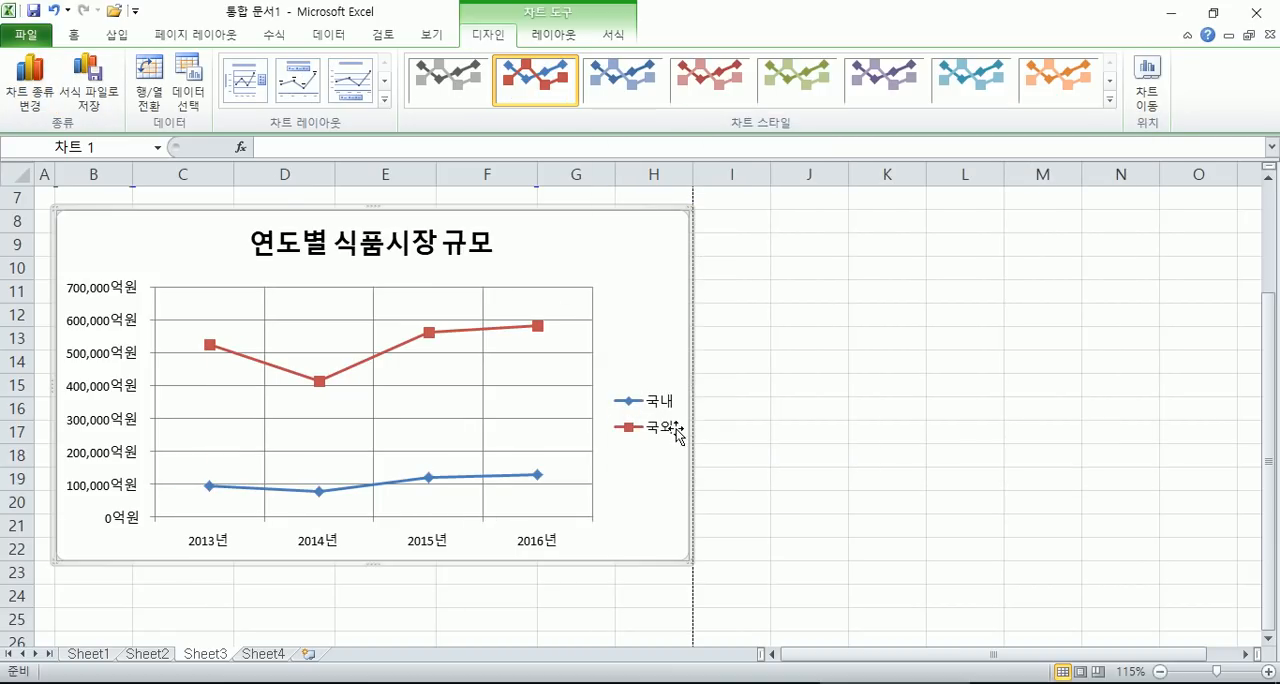
- Switch the chart type back to clustered column
left_click(29, 88)
left_click(660, 192)
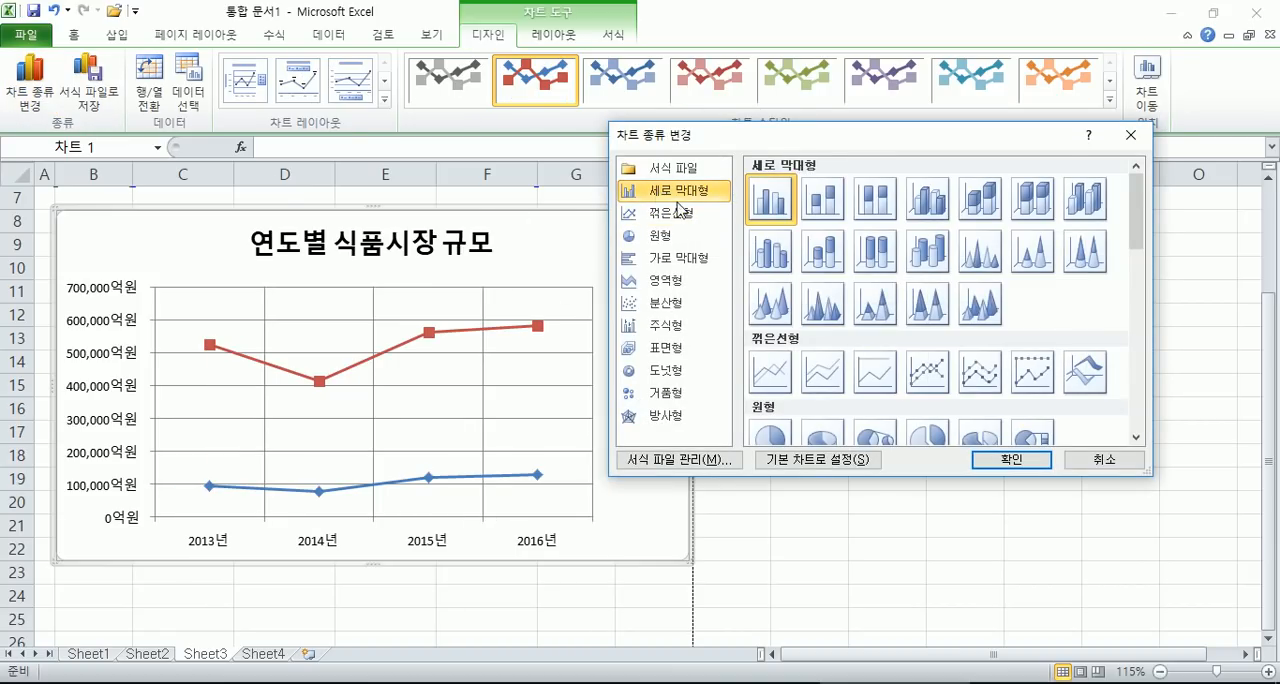
left_click(1008, 459)
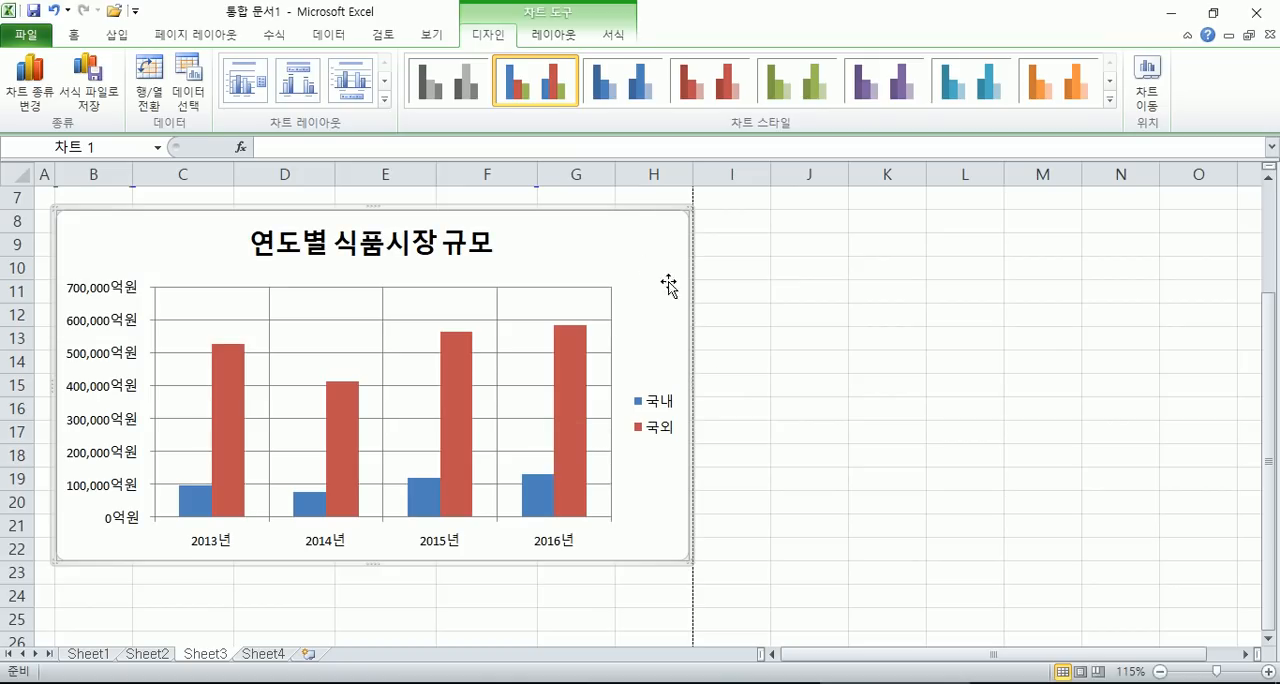
- Move the chart against the sheet's left edge from row 8 and shrink it to end in column F at row 18
left_click_drag(674, 291, 652, 309)
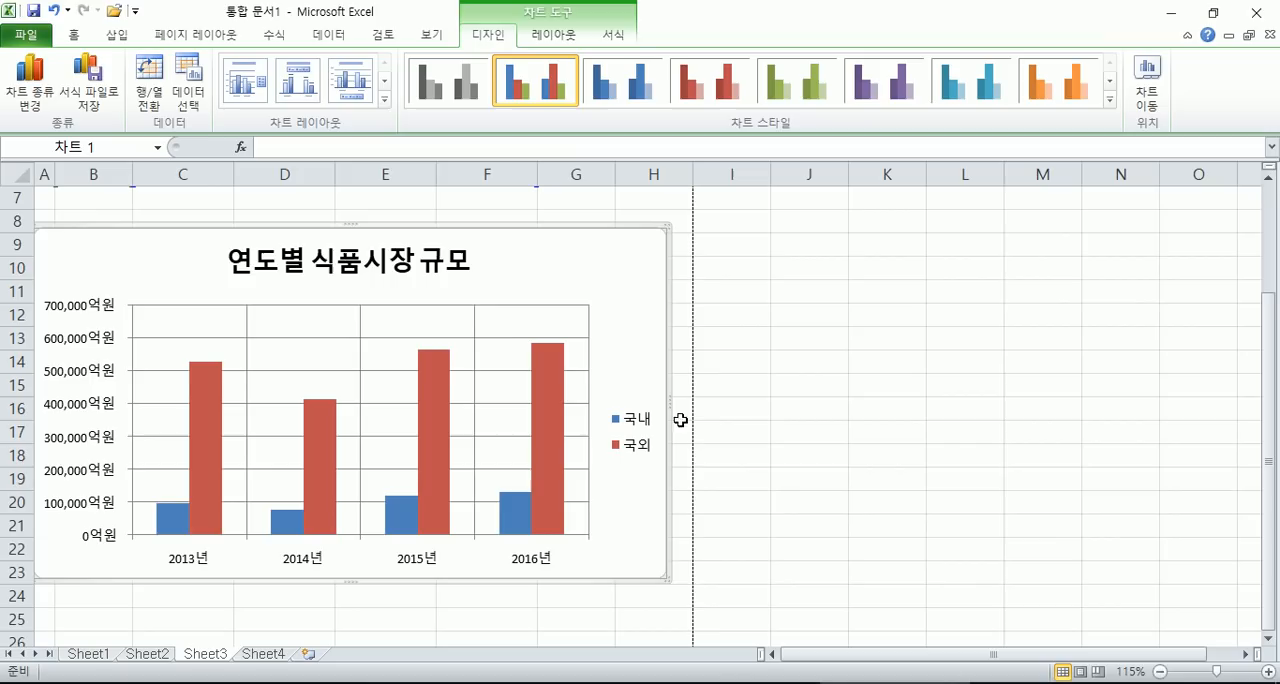
left_click_drag(664, 578, 463, 456)
scroll(557, 440, "up", 2)
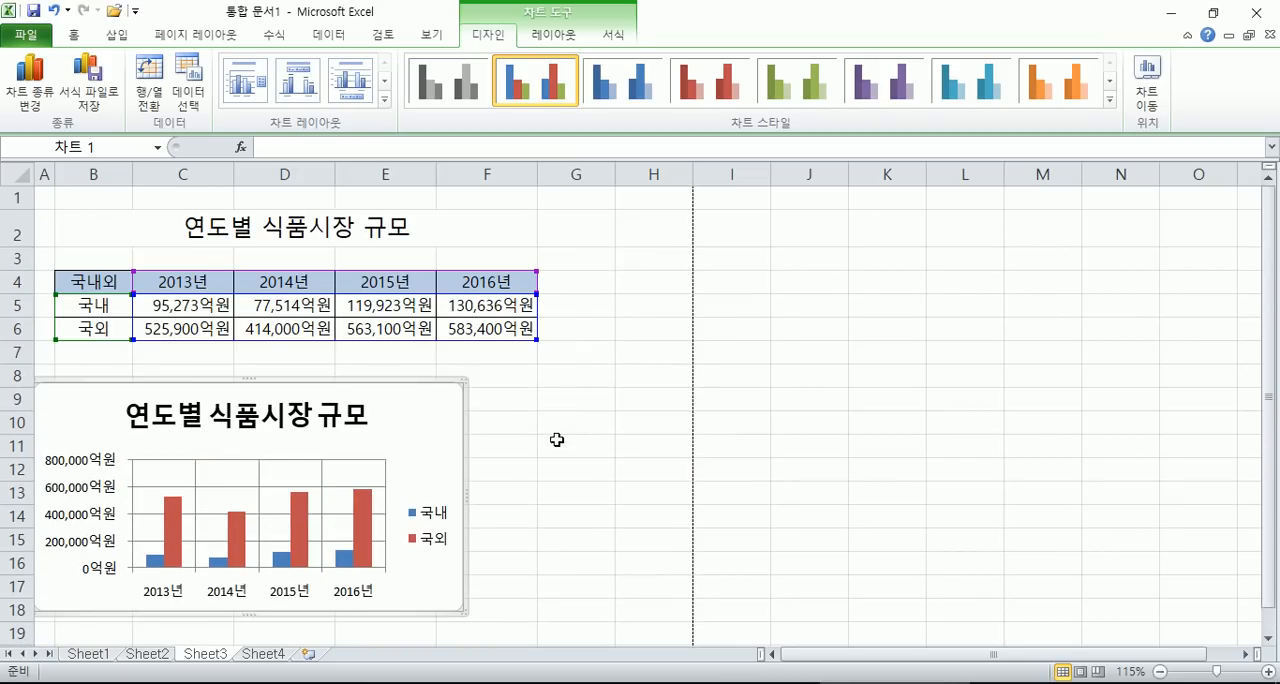
- Deselect the chart and preview the printout of the whole active sheet, then return to the worksheet
left_click(577, 222)
scroll(605, 372, "down", 5)
scroll(517, 366, "up", 5)
left_click_drag(374, 238, 580, 330)
left_click(548, 376)
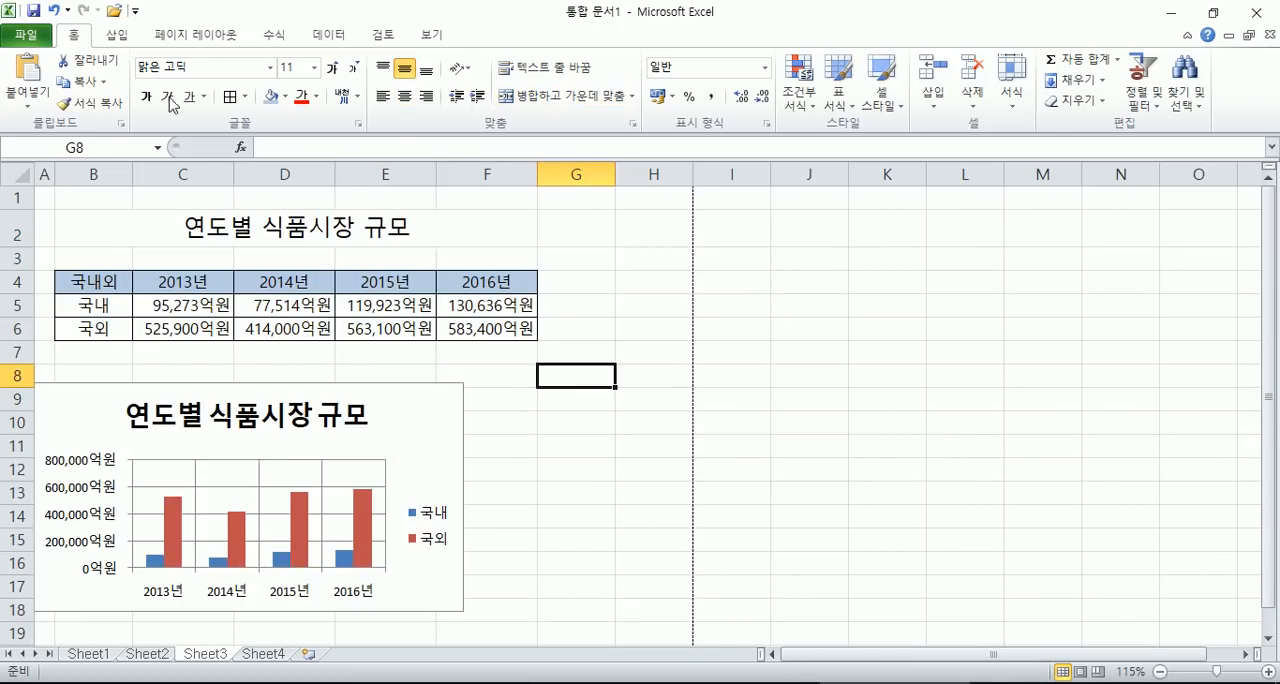
left_click(26, 34)
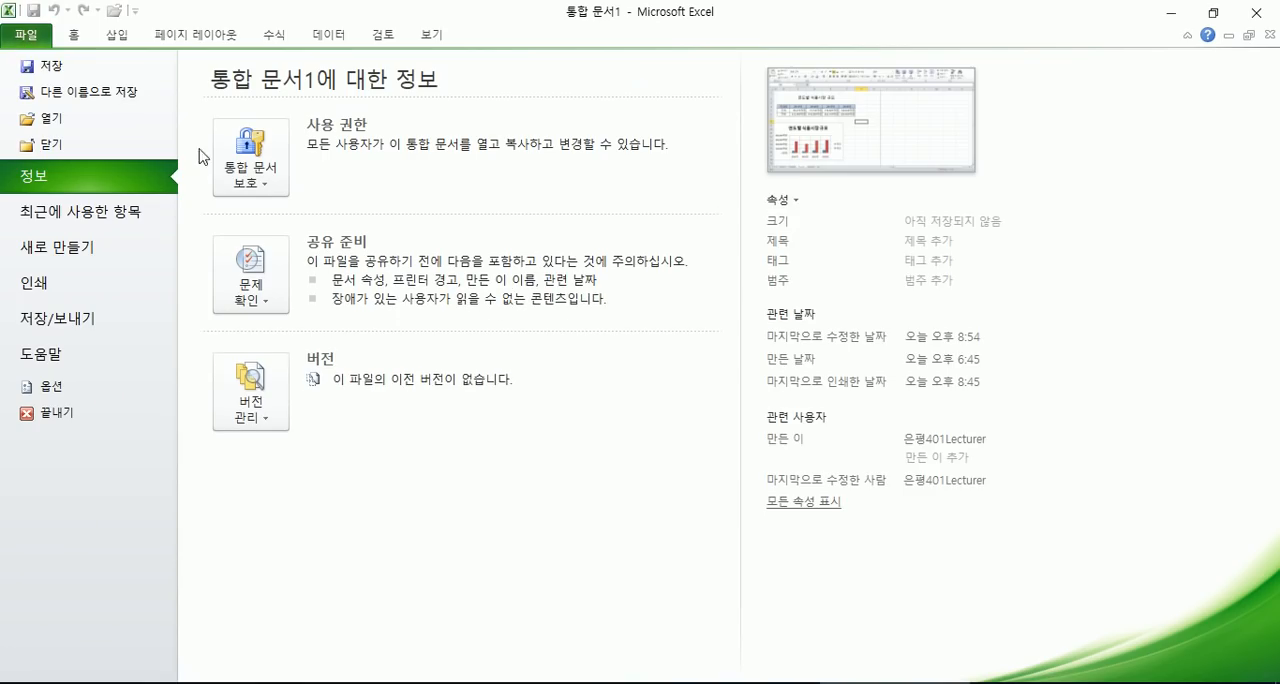
left_click(64, 289)
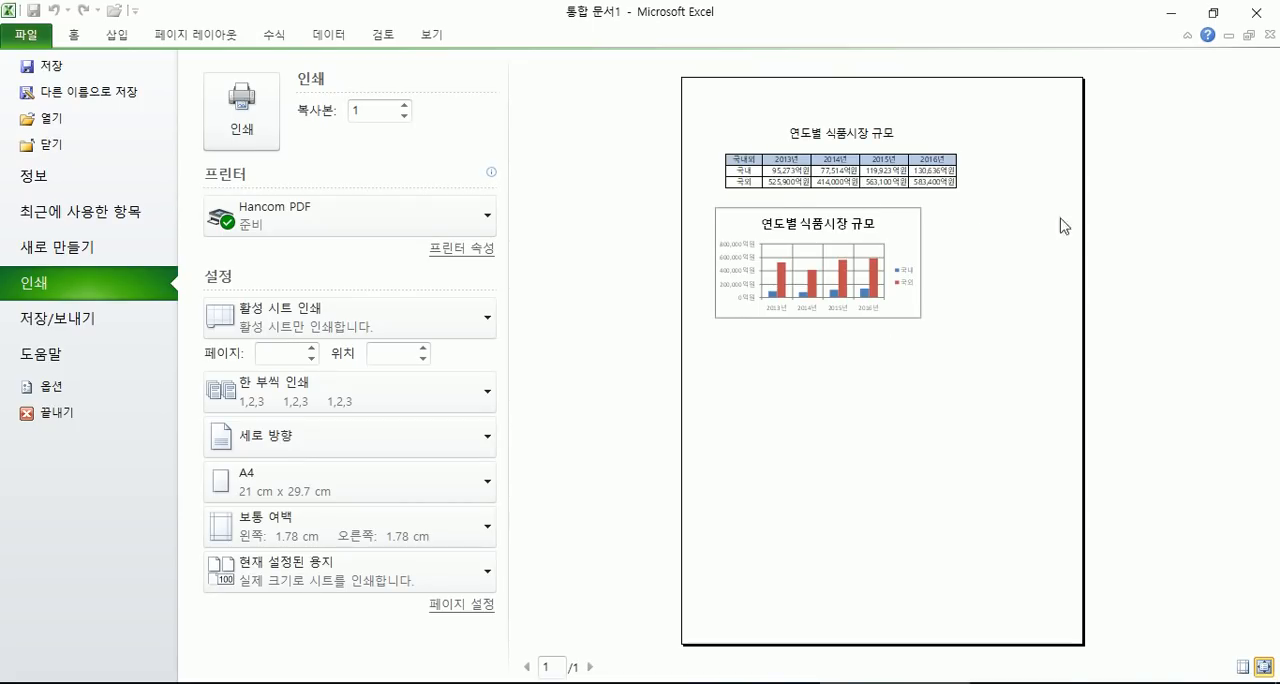
key("Escape")
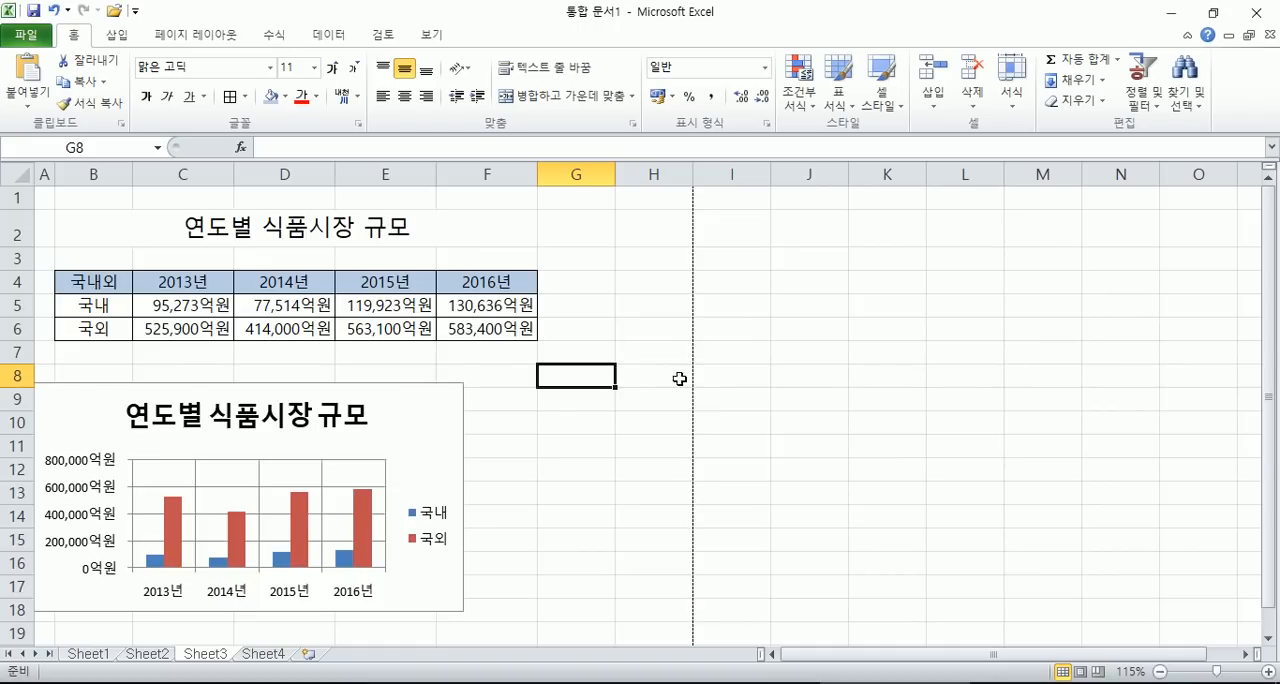
- Select the chart and preview how it prints on its own page, then return to the worksheet
scroll(480, 337, "down", 2)
left_click(443, 280)
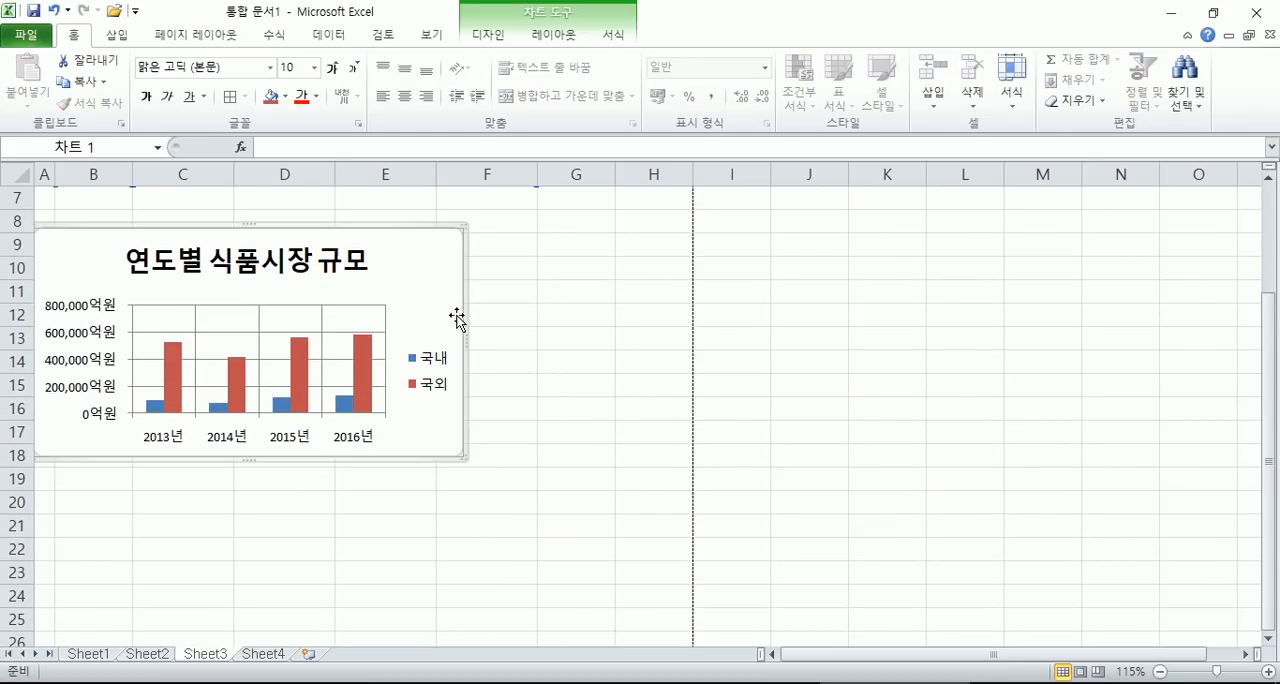
left_click(27, 35)
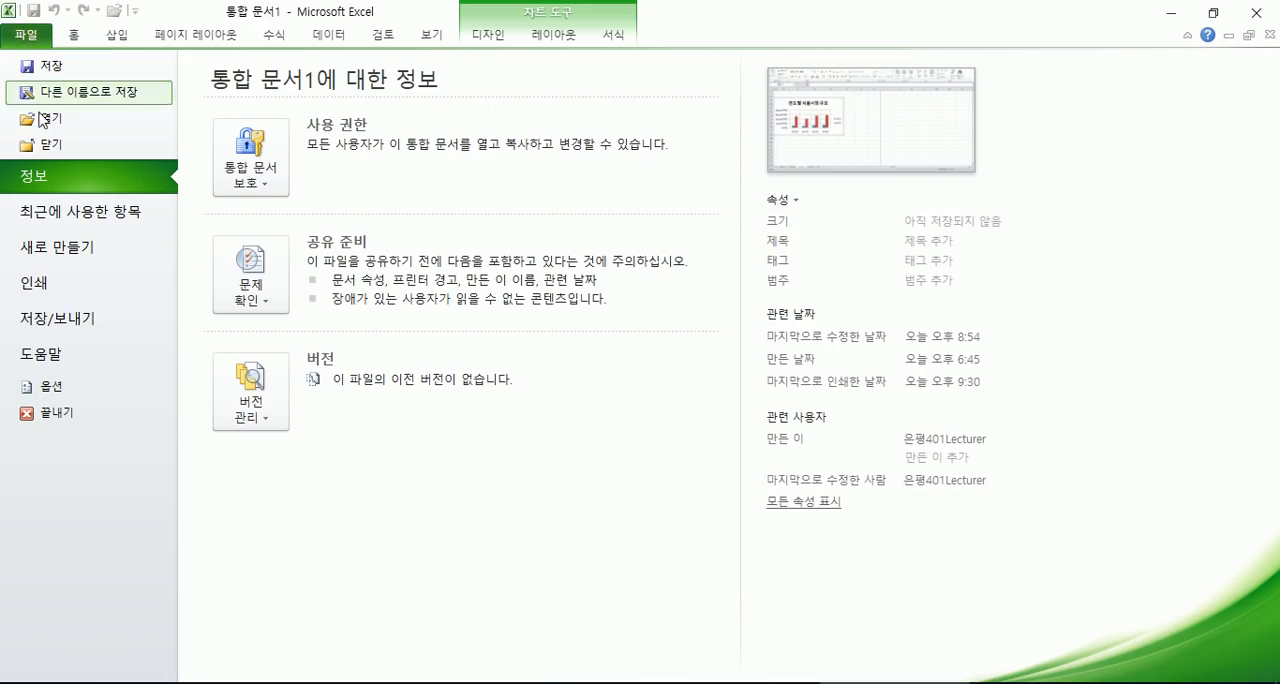
left_click(46, 281)
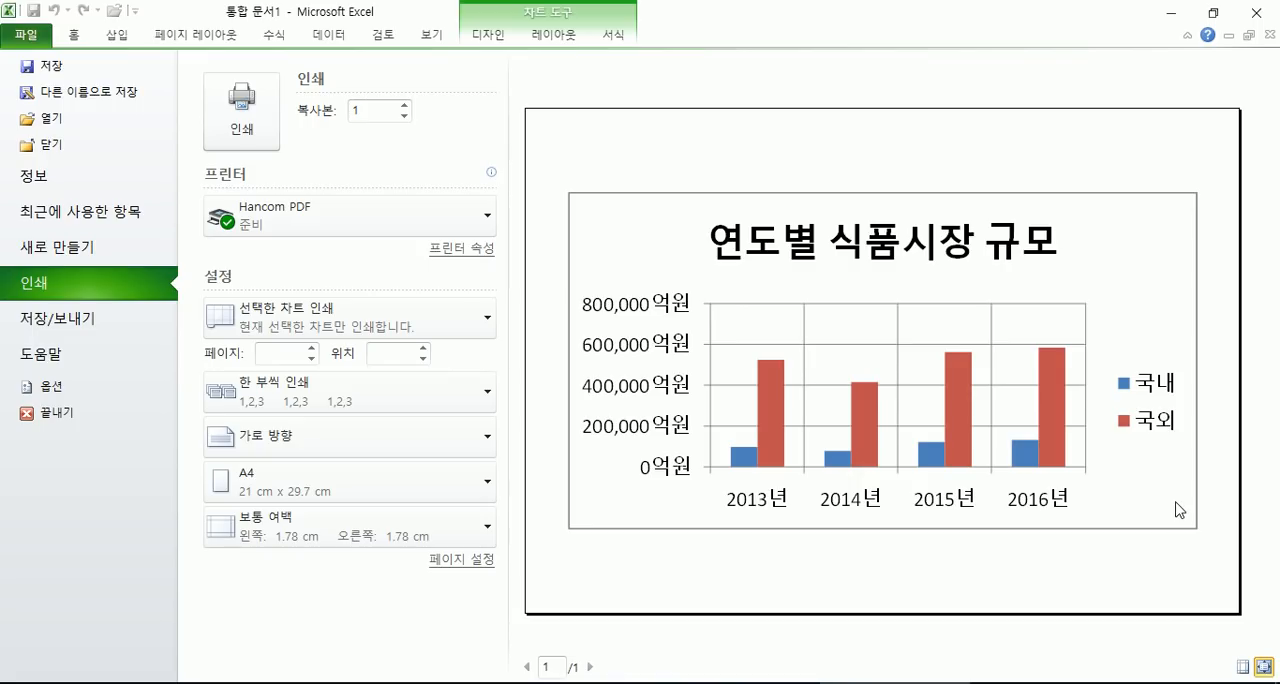
key("Escape")
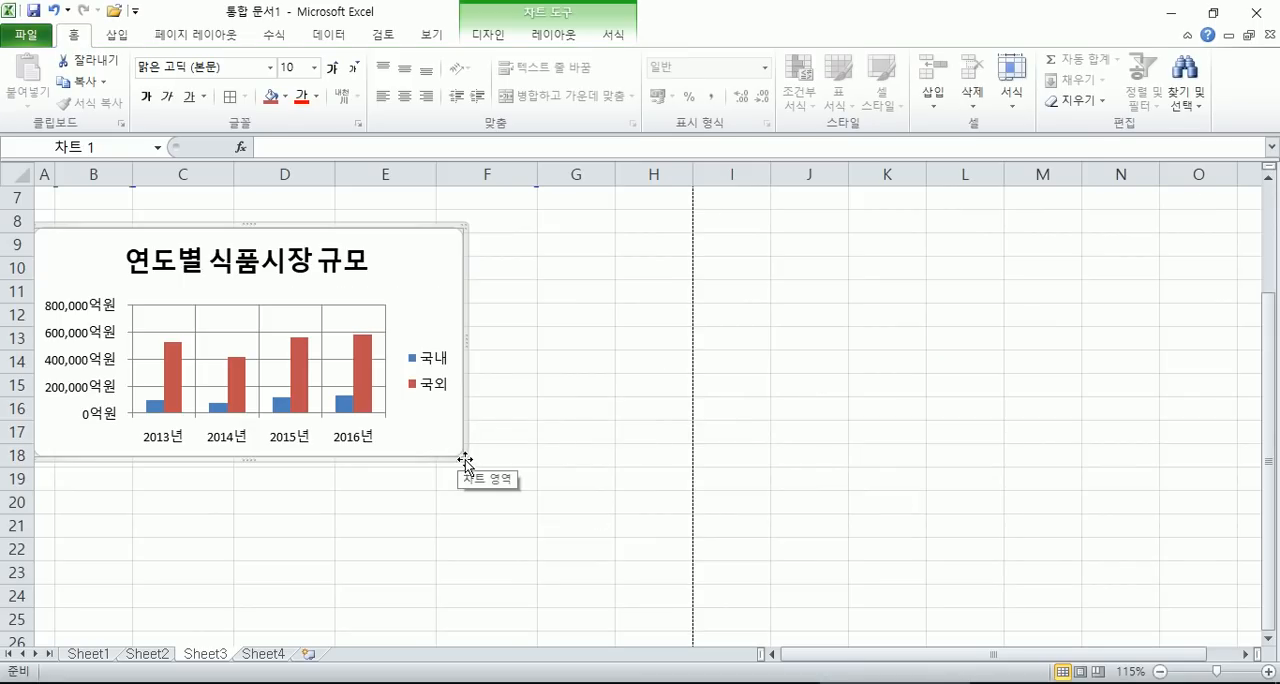
- Enlarge the chart to about 13.9 cm wide and 6.4 cm high and preview the printout of the selected chart
left_click_drag(462, 455, 603, 491)
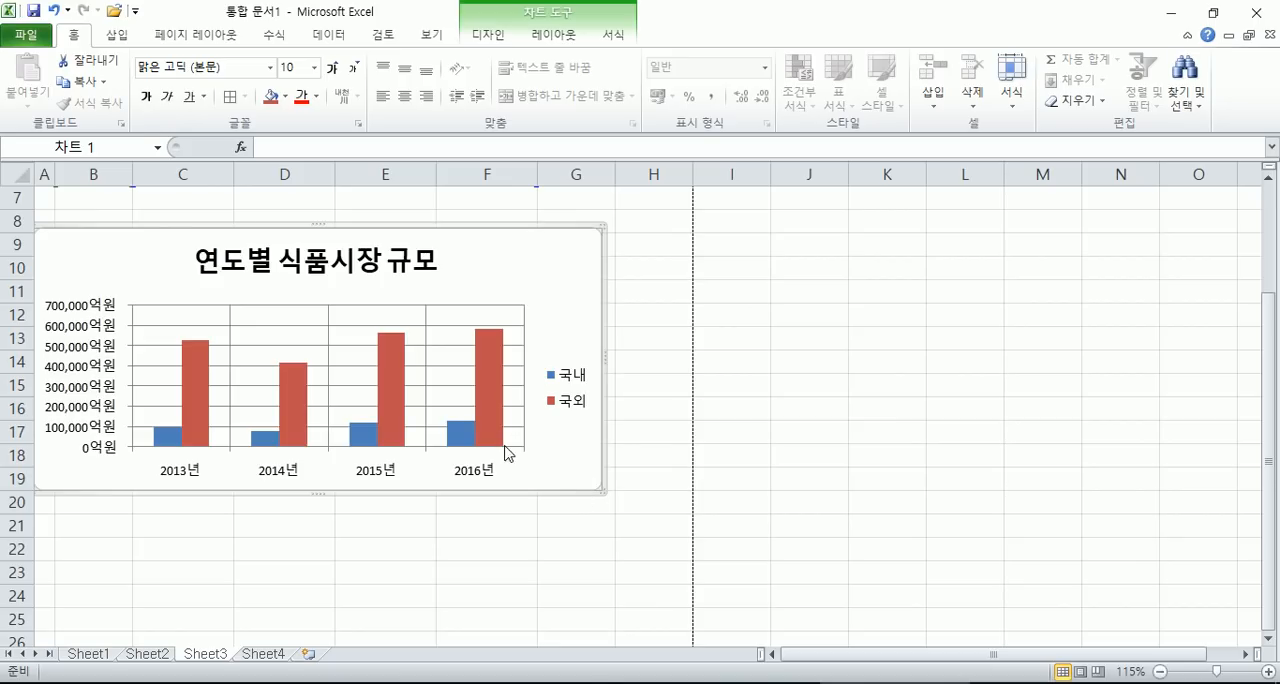
left_click(30, 36)
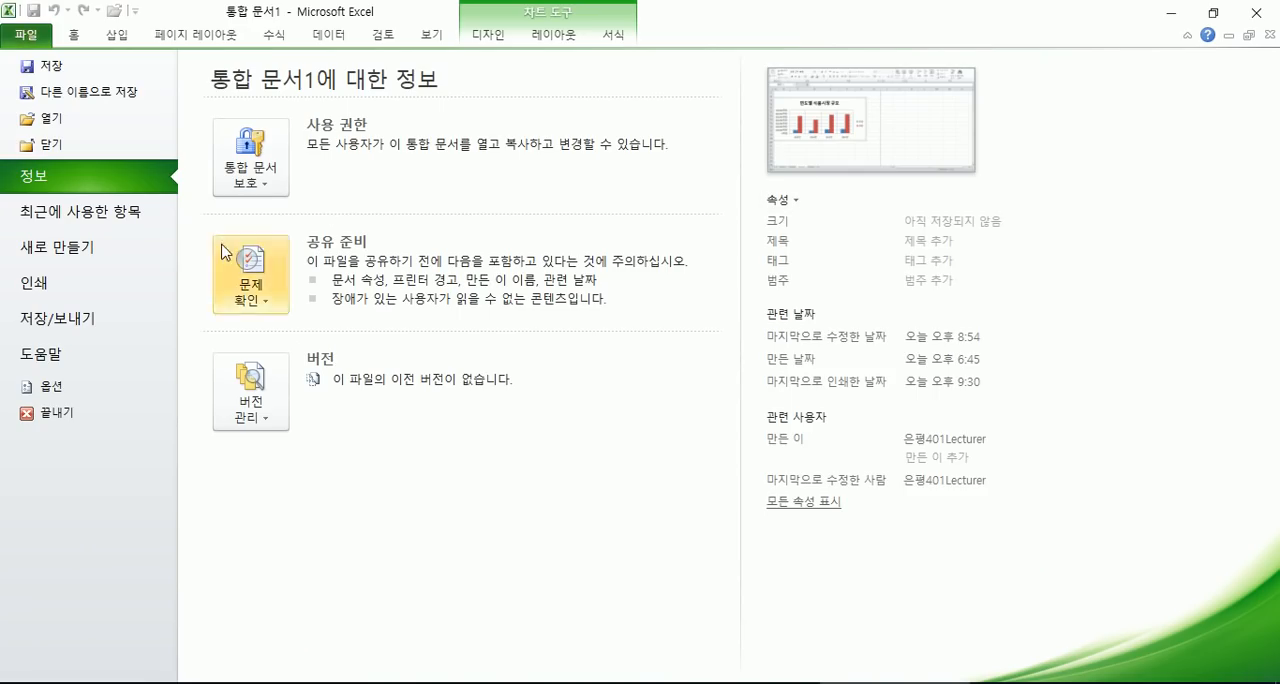
left_click(34, 287)
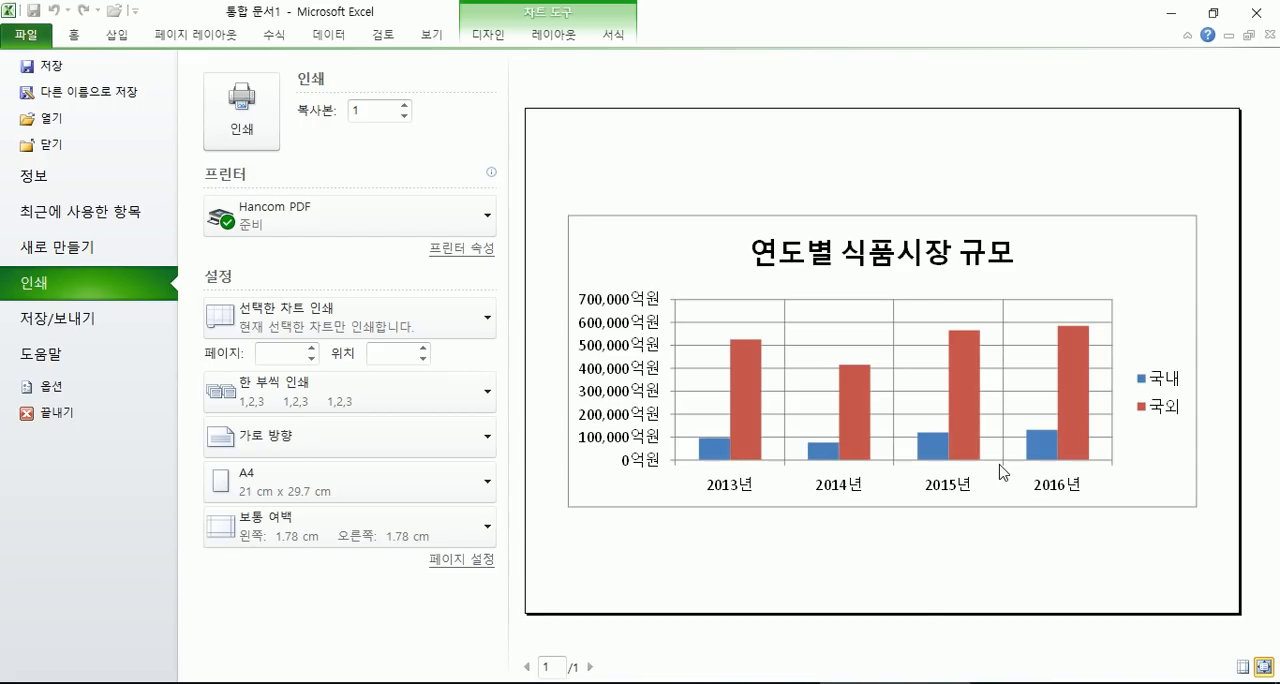
key("Escape")
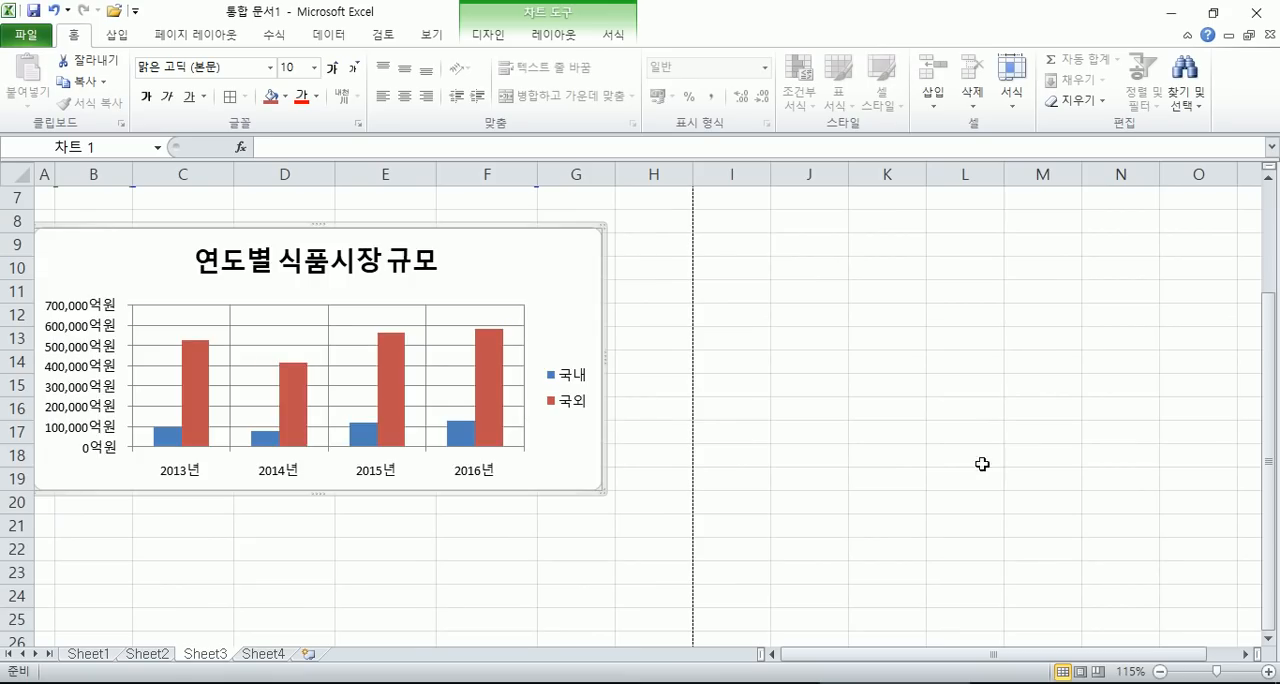
- Select an empty cell beside the table and preview the sheet's printout with the table and the enlarged chart
scroll(529, 425, "up", 2)
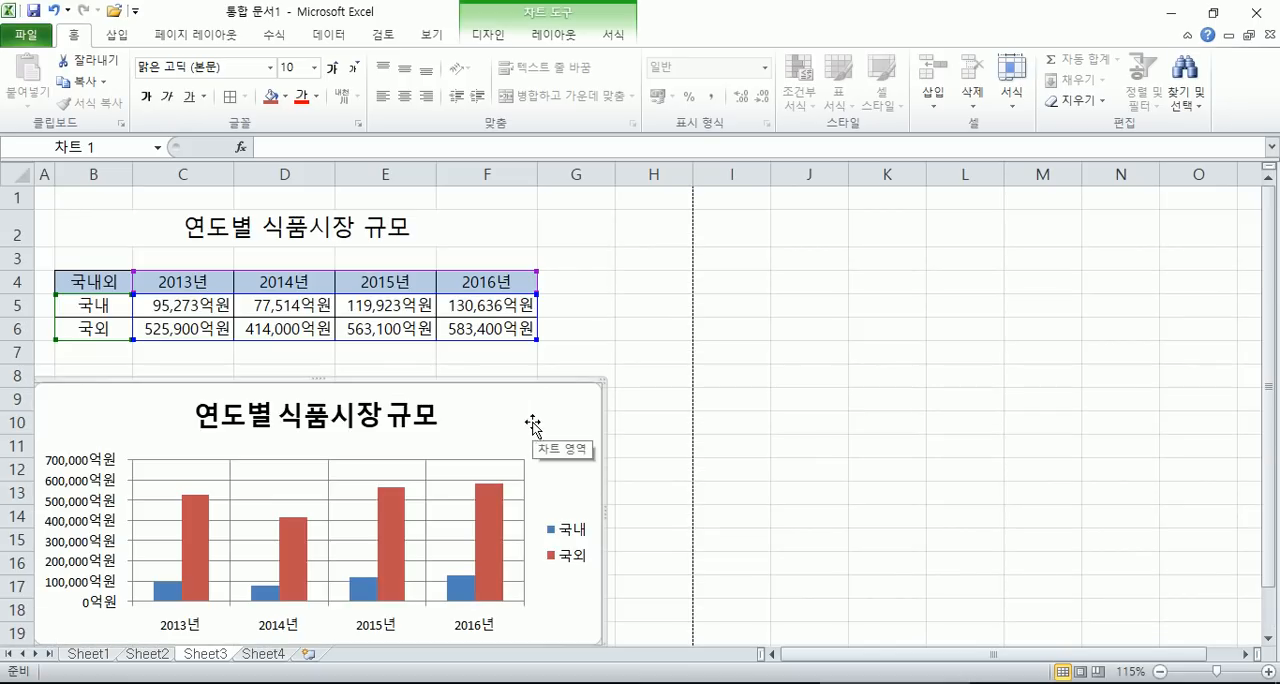
left_click(622, 285)
left_click(30, 36)
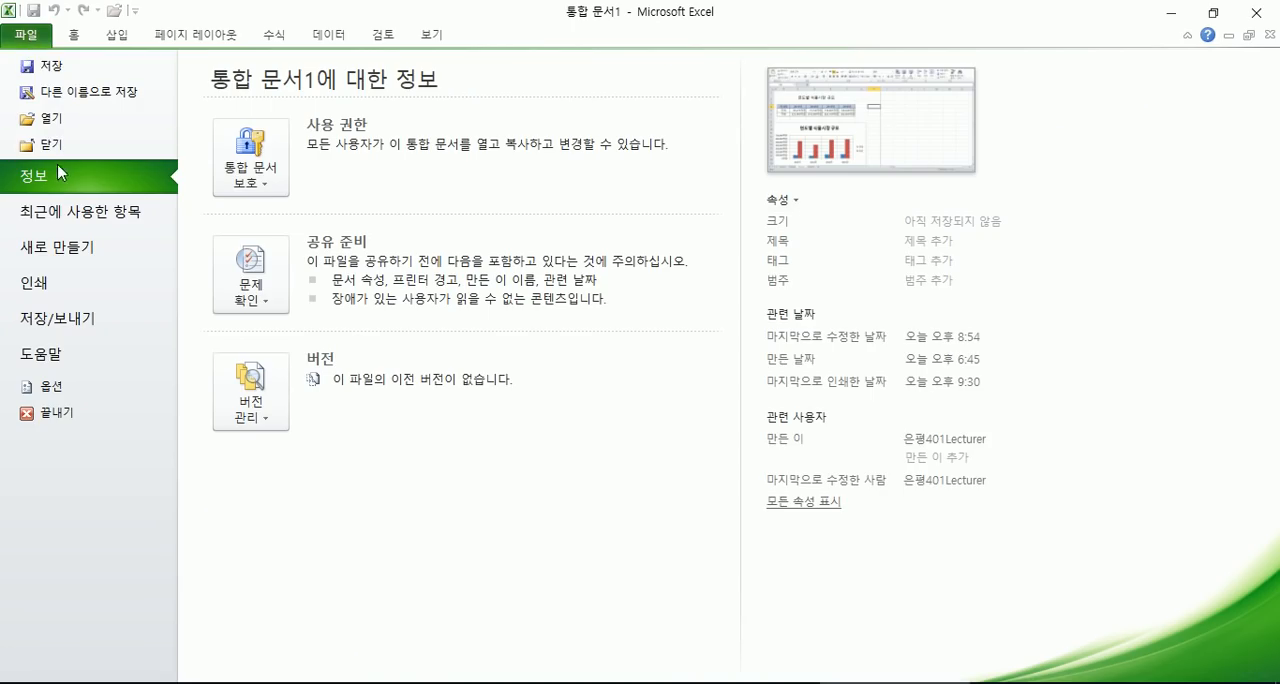
left_click(45, 283)
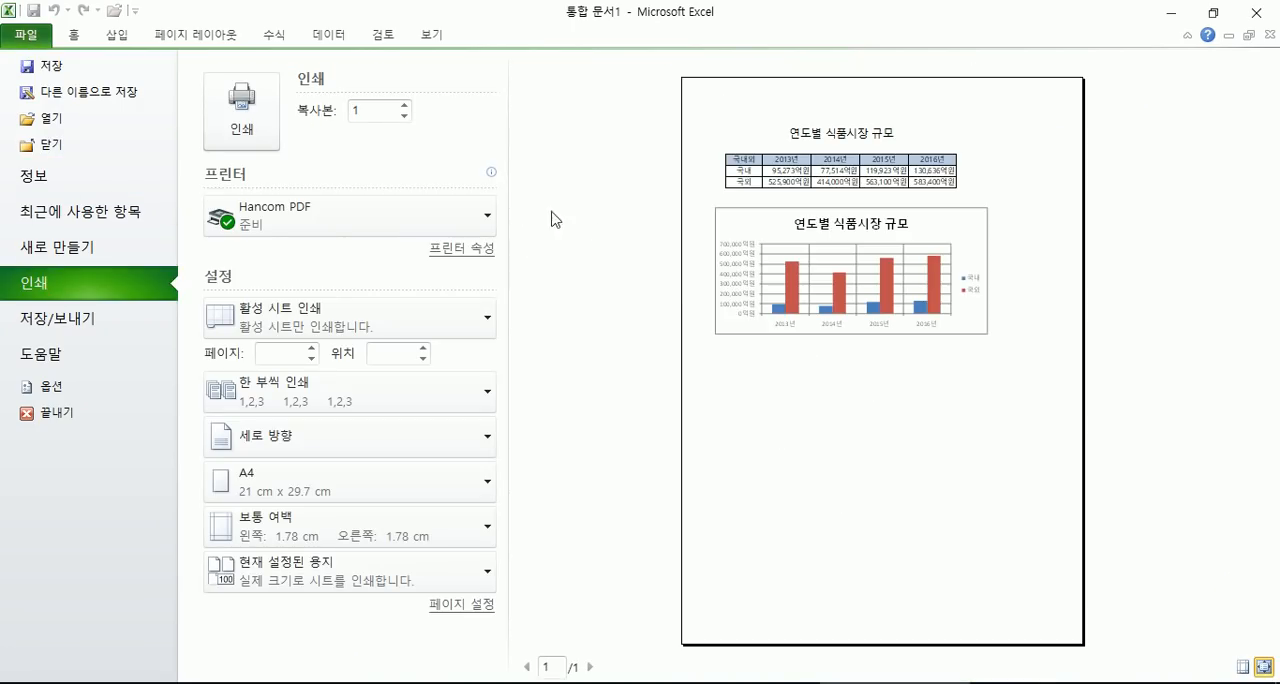
key("Escape")
- Examine the printable page area marked by the dashed page breaks, highlighting E35:H43 at its lower corner, and return to the table
scroll(720, 250, "down", 8)
scroll(694, 324, "down", 3)
left_click_drag(654, 405, 340, 209)
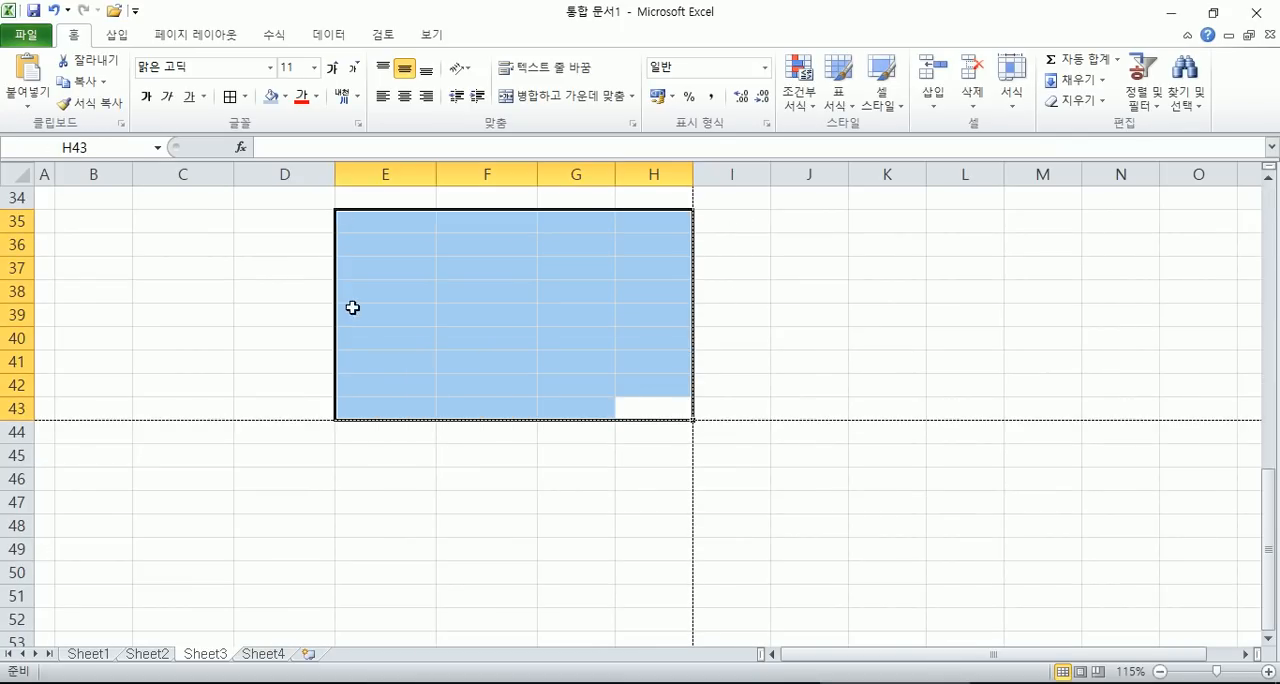
scroll(649, 265, "up", 4)
scroll(650, 264, "up", 7)
left_click(612, 258)
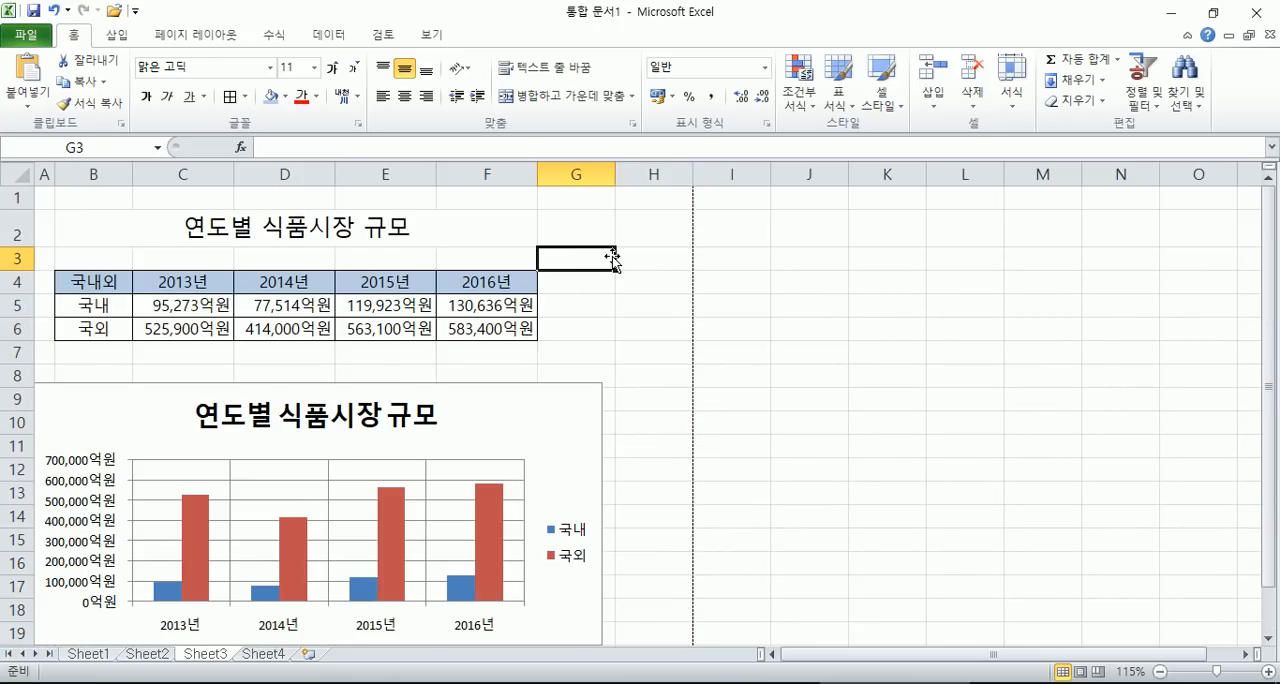
scroll(608, 259, "down", 5)
scroll(606, 259, "up", 4)
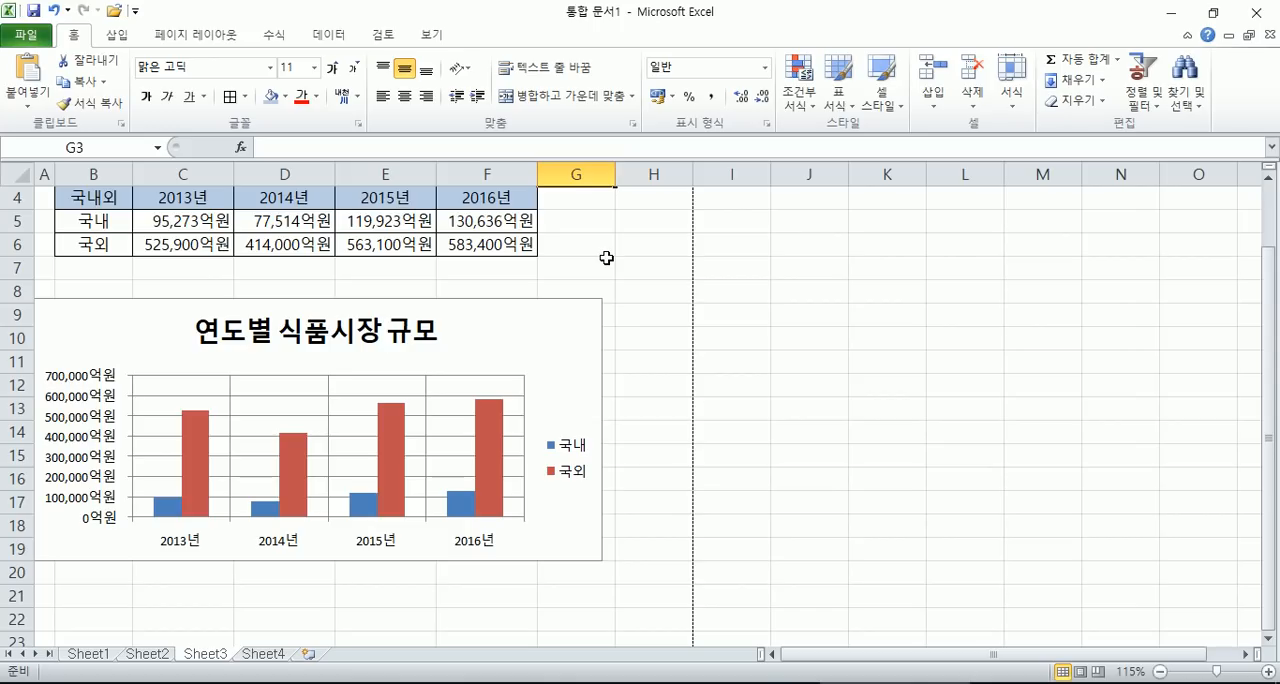
- Select the chart and examine the design, layout and format options available for it
left_click(584, 334)
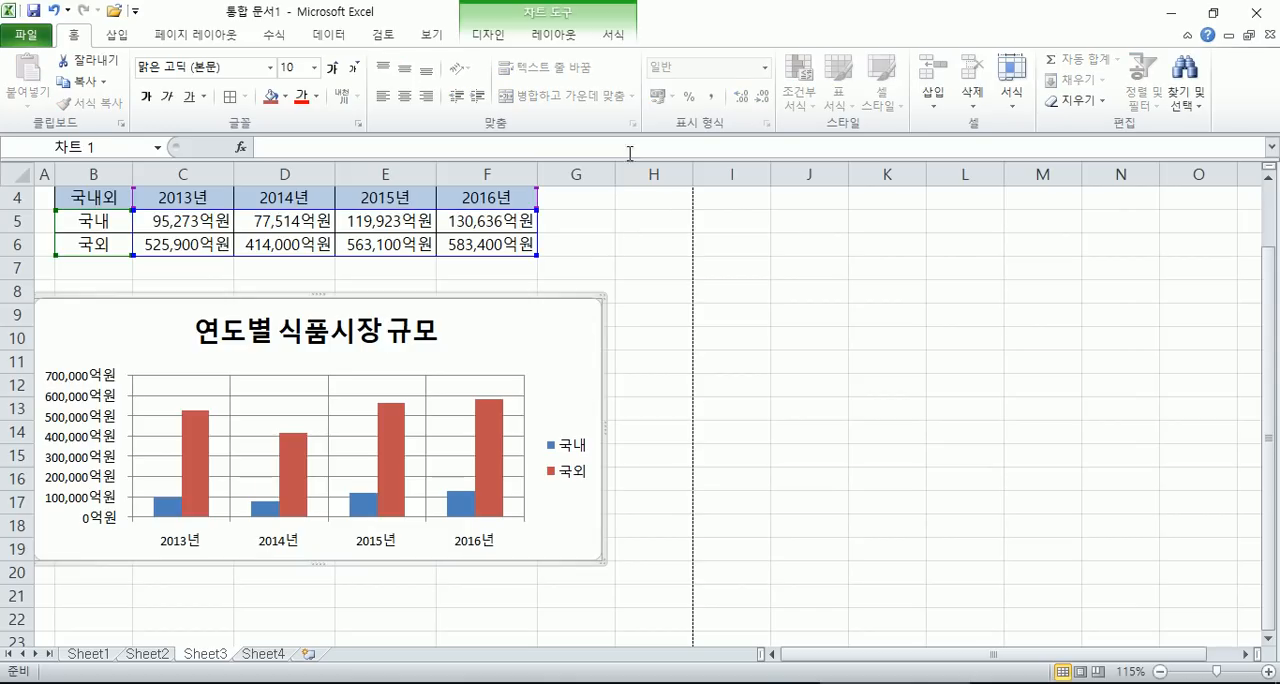
left_click(495, 37)
left_click(535, 40)
left_click(608, 38)
left_click(540, 40)
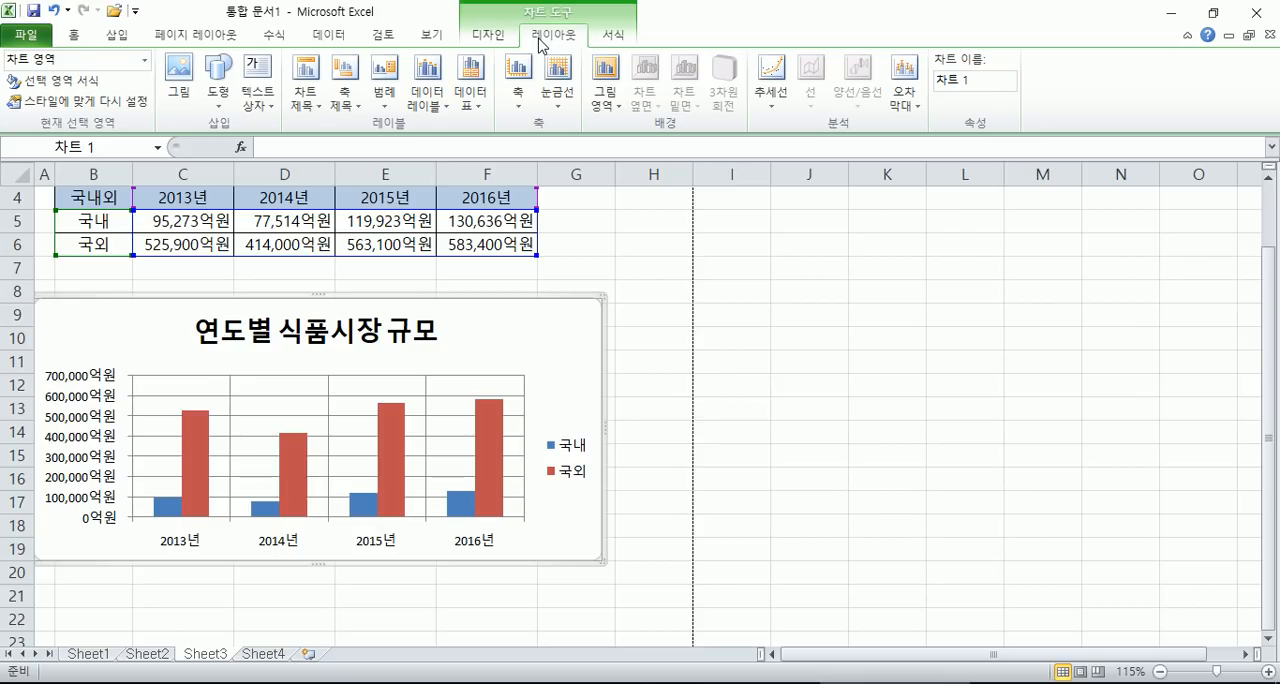
left_click(622, 36)
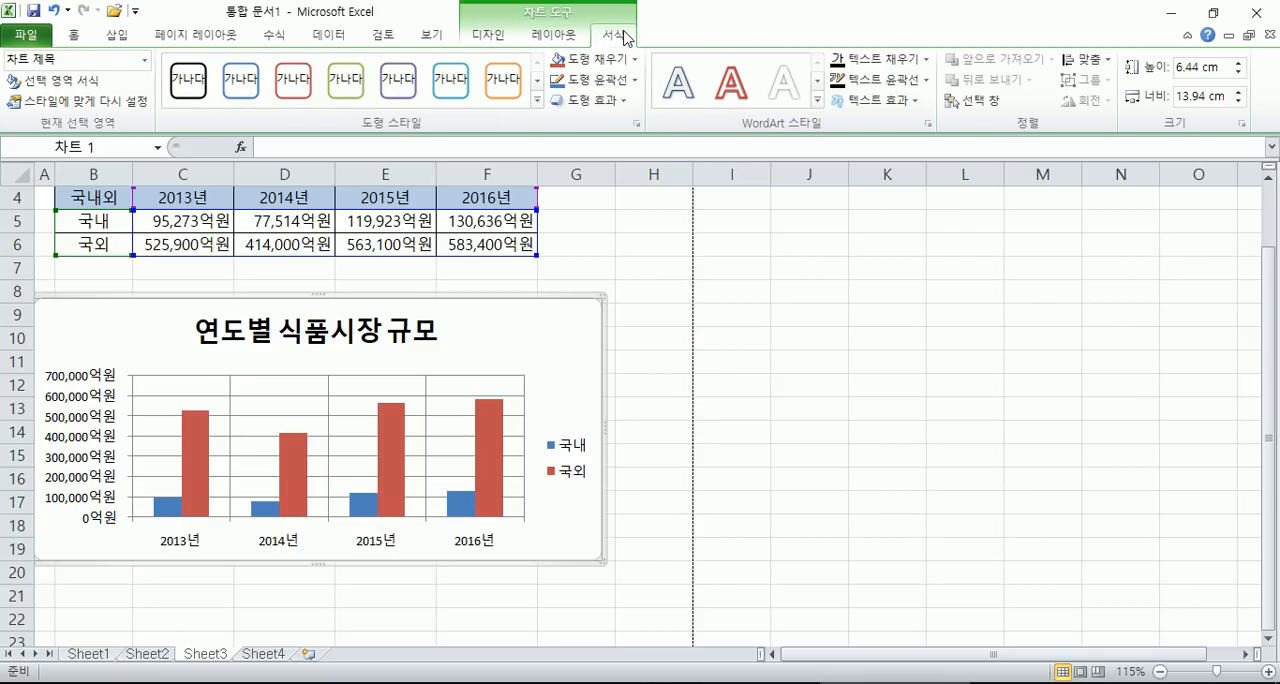
left_click(518, 32)
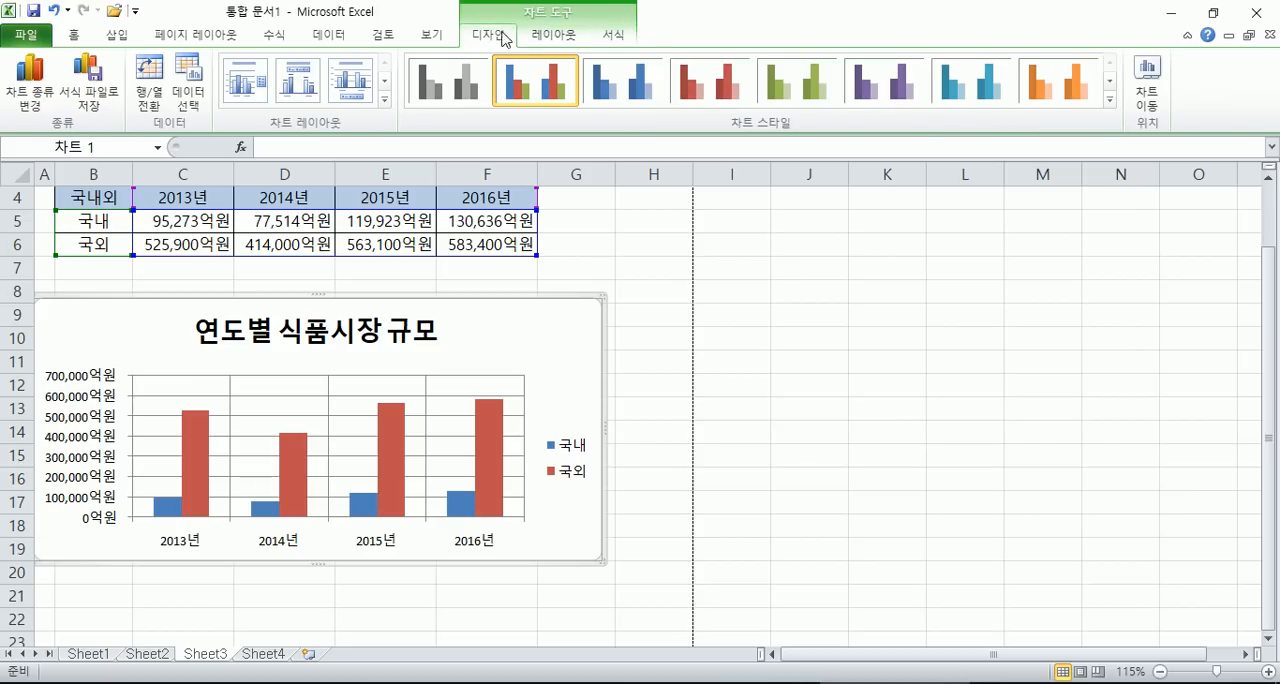
left_click(553, 35)
left_click(615, 38)
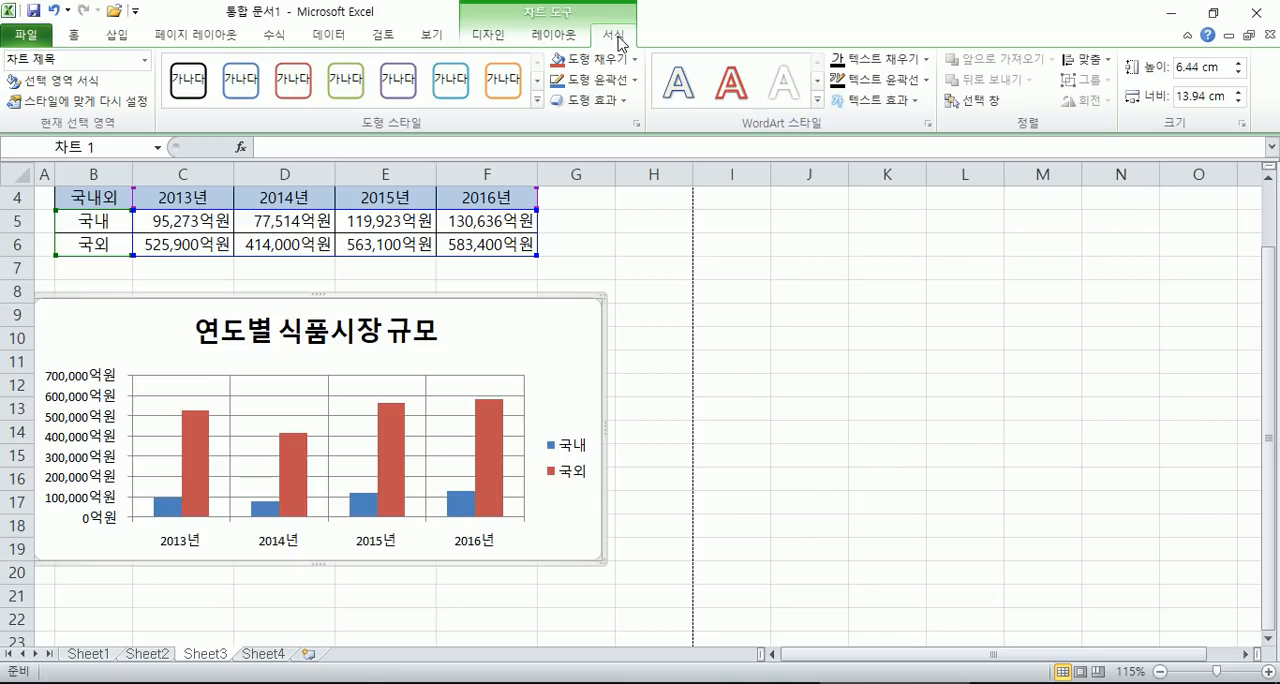
- Reselect the chart area and apply the solid black fill shape style to it
left_click(658, 320)
left_click(570, 315)
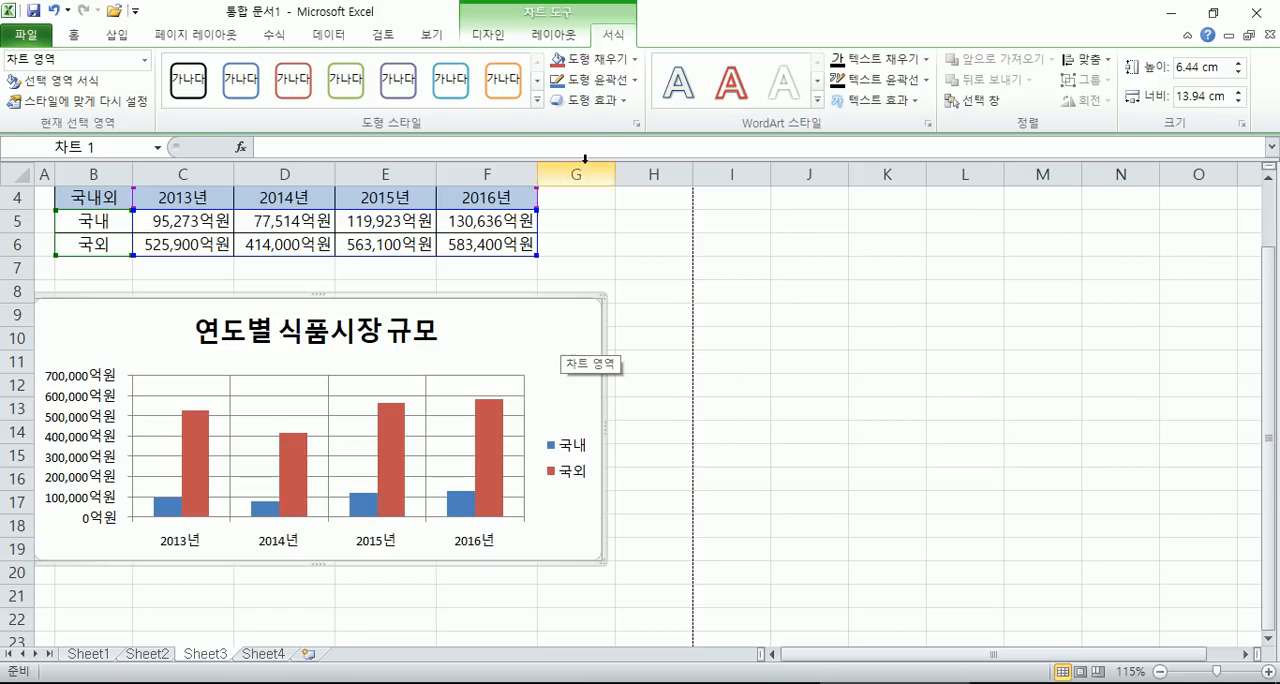
left_click(537, 99)
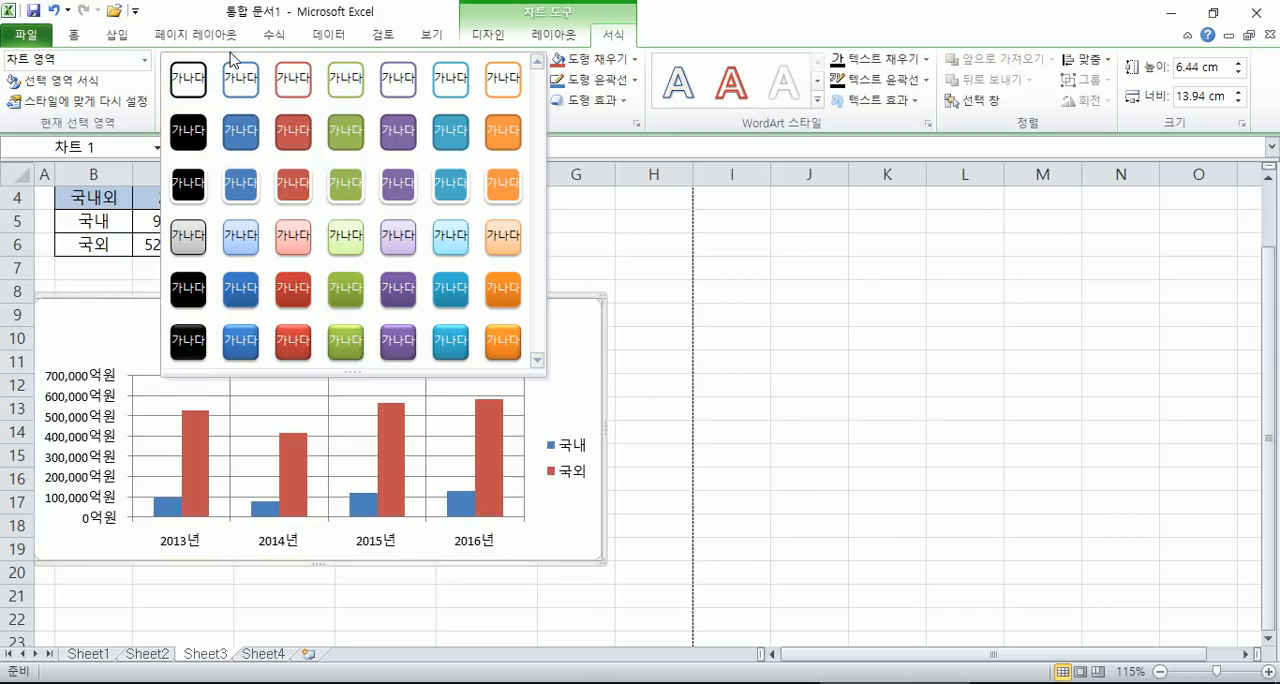
left_click(187, 137)
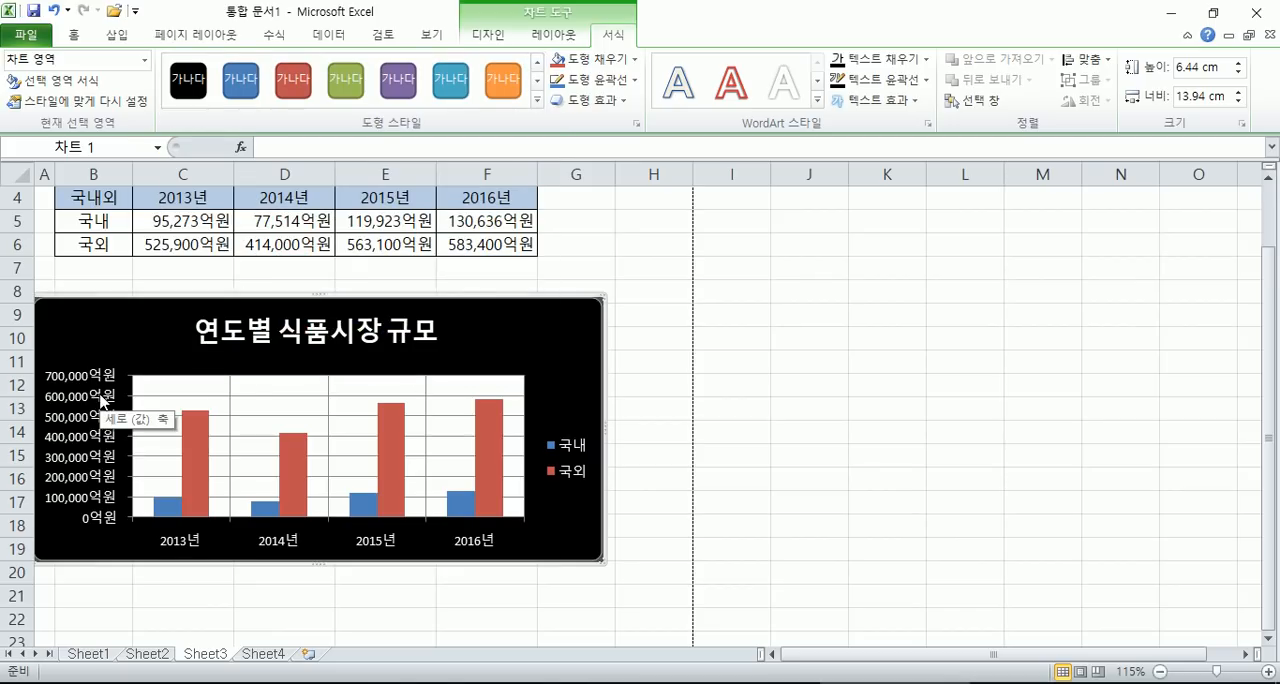
- Apply the shape style 색 윤곽선 - 검정, 어둡게 1 to the chart area
left_click(503, 86)
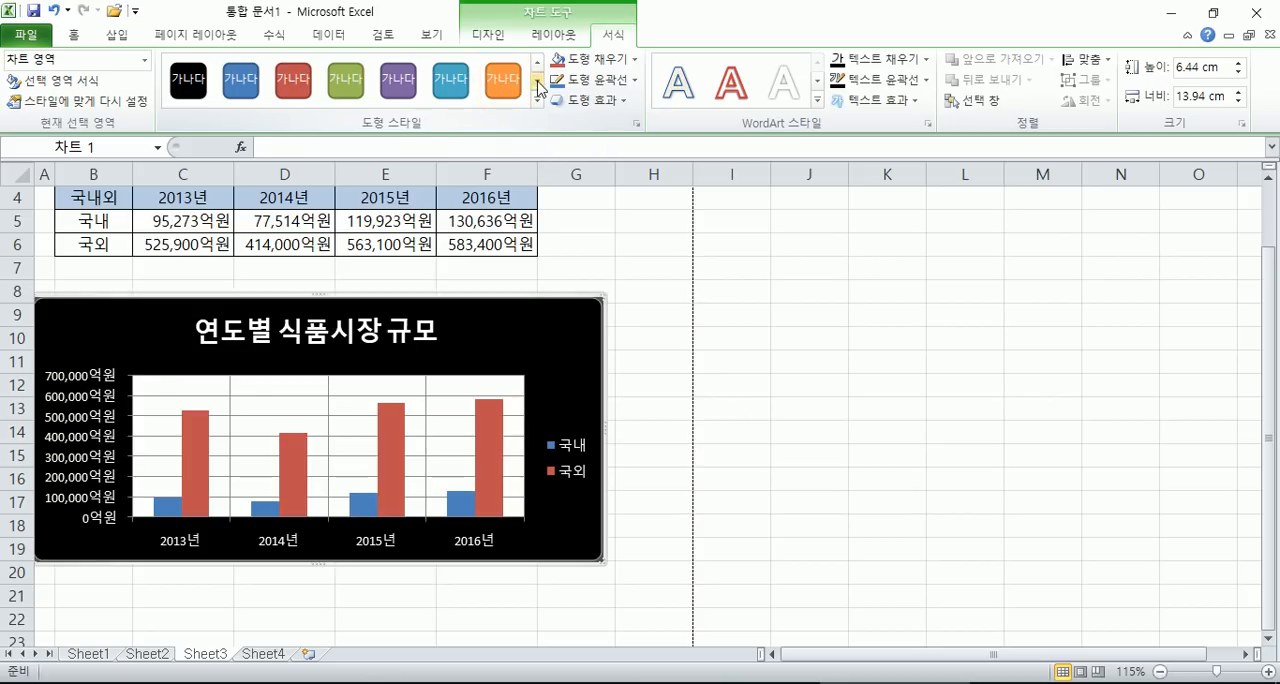
left_click(537, 100)
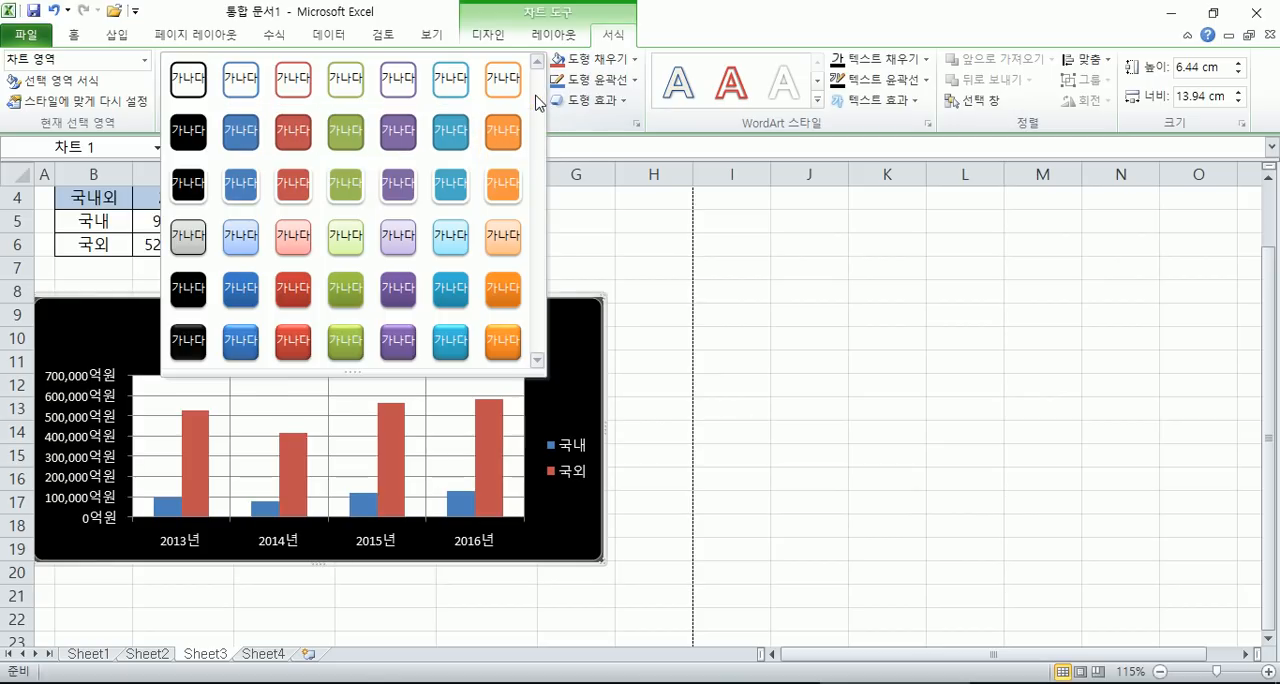
left_click(187, 88)
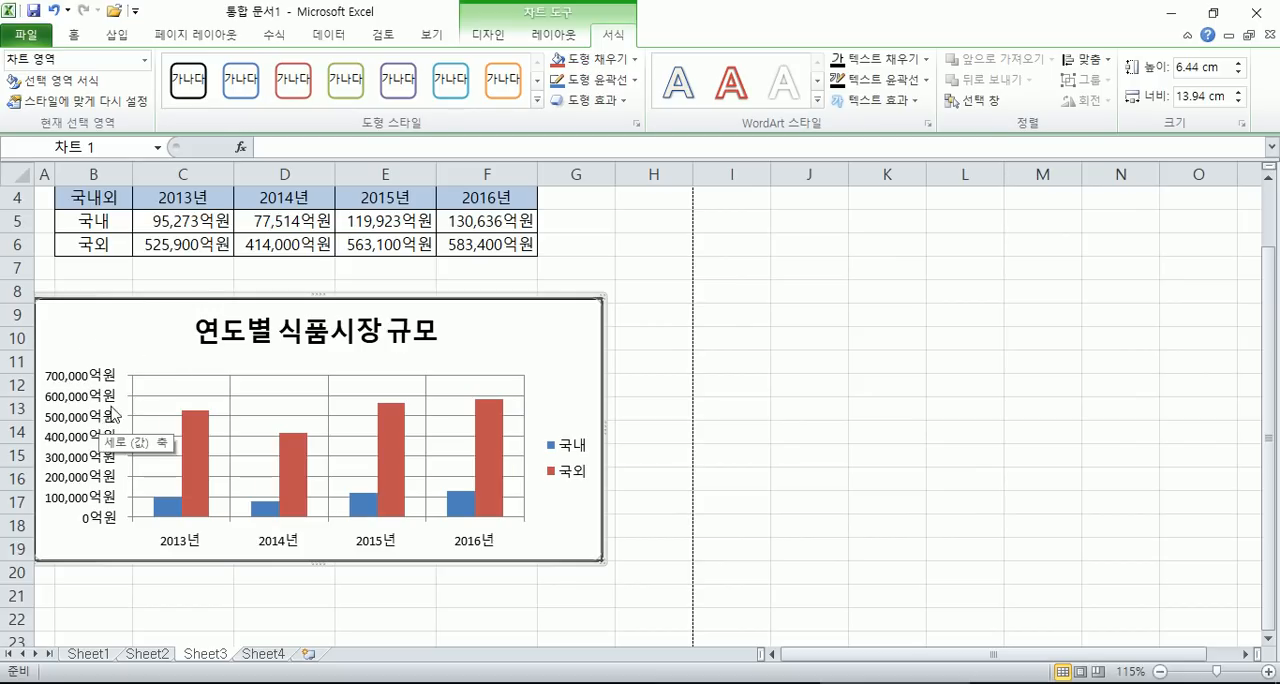
- Try filling the chart area with 검정, 텍스트 1, look at the font colour choices, and undo the fill
left_click(634, 59)
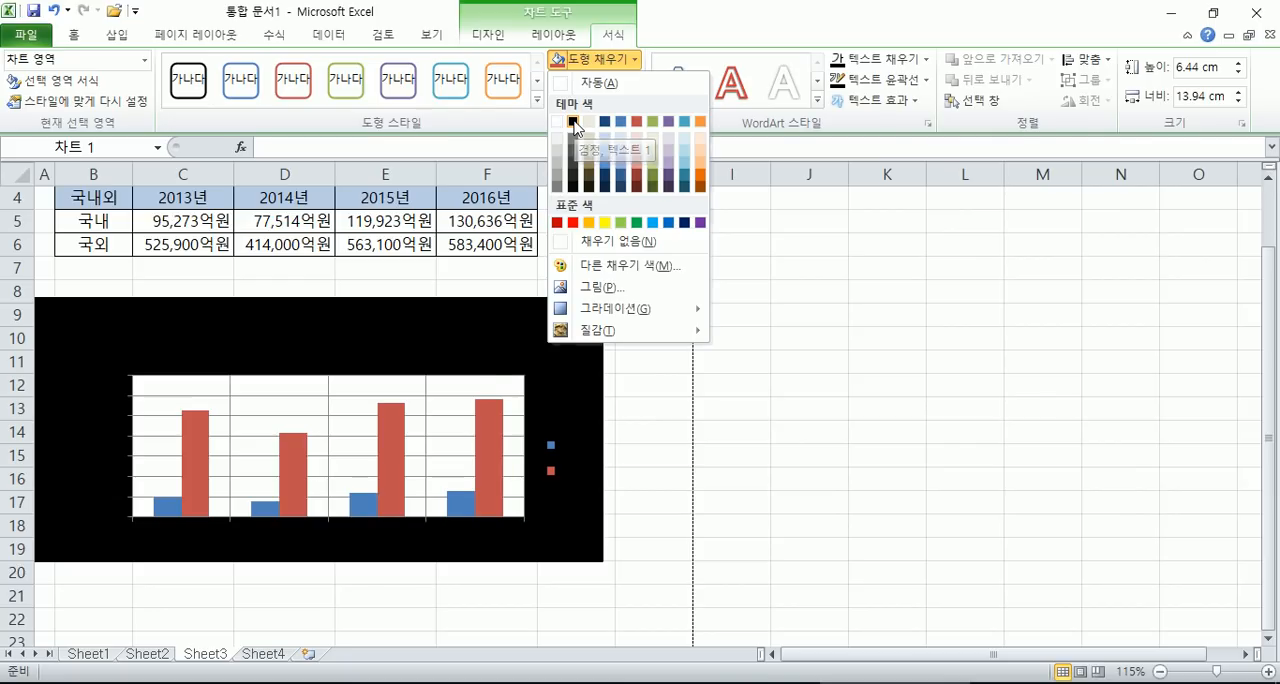
left_click(573, 121)
left_click(197, 75)
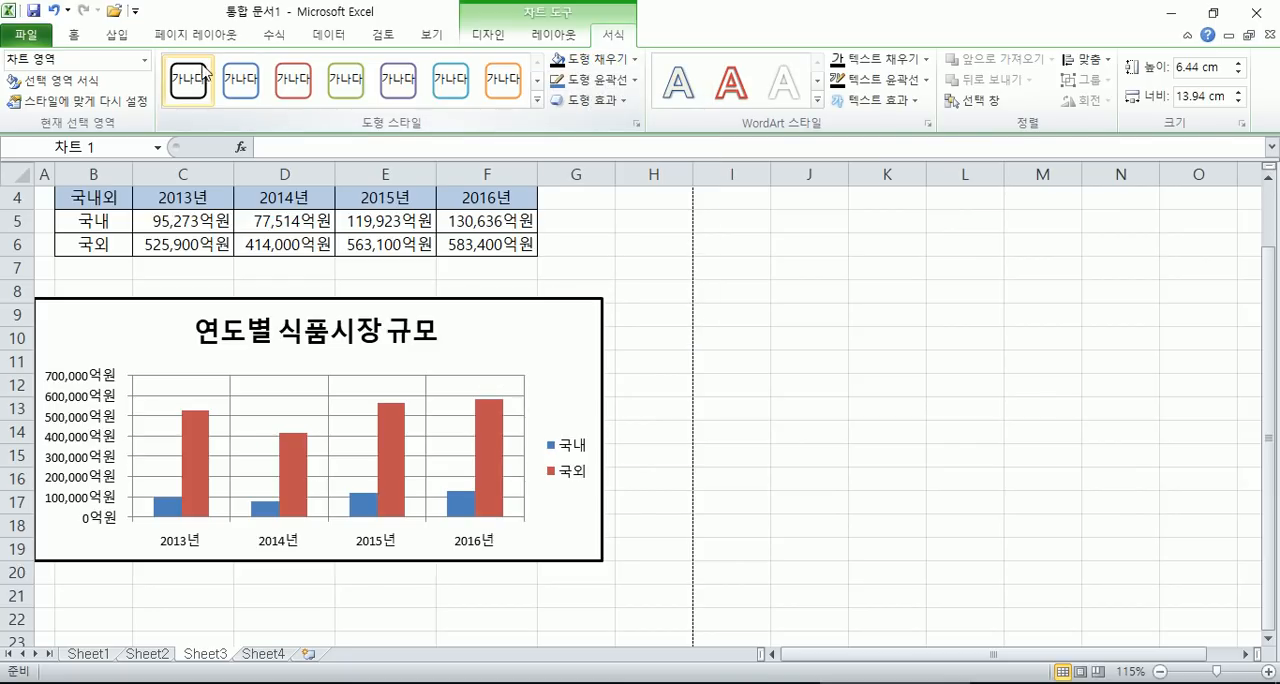
left_click(74, 34)
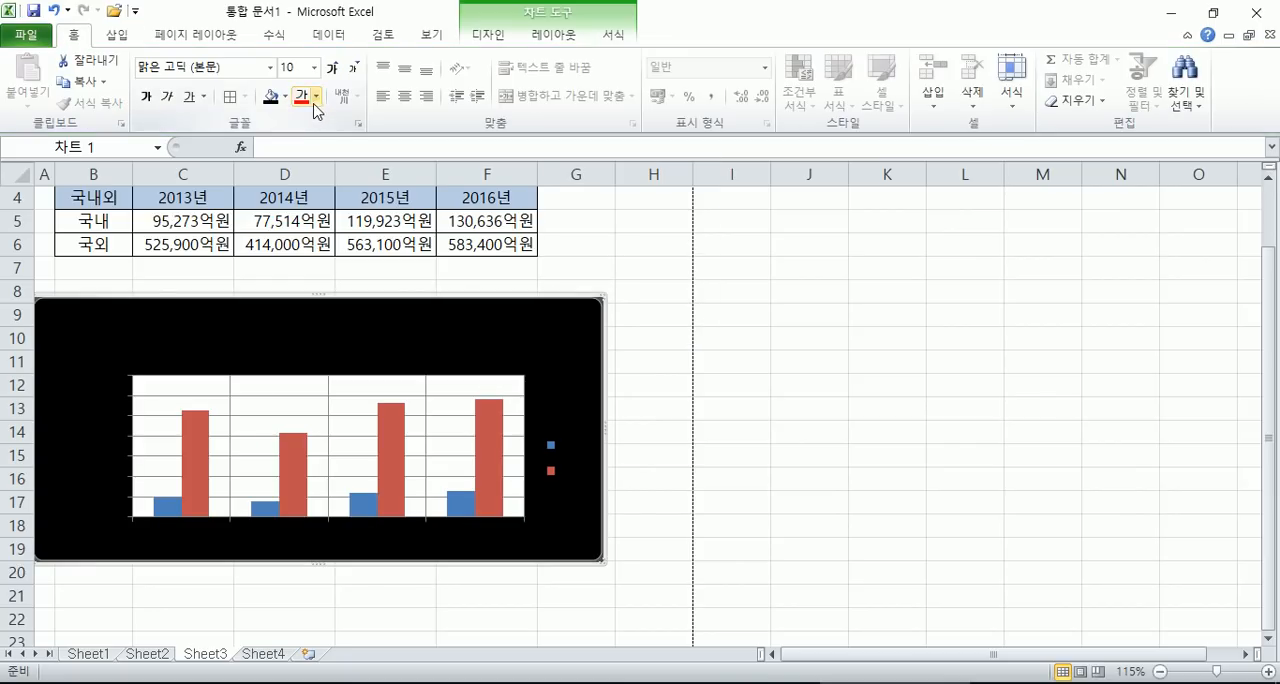
left_click(315, 100)
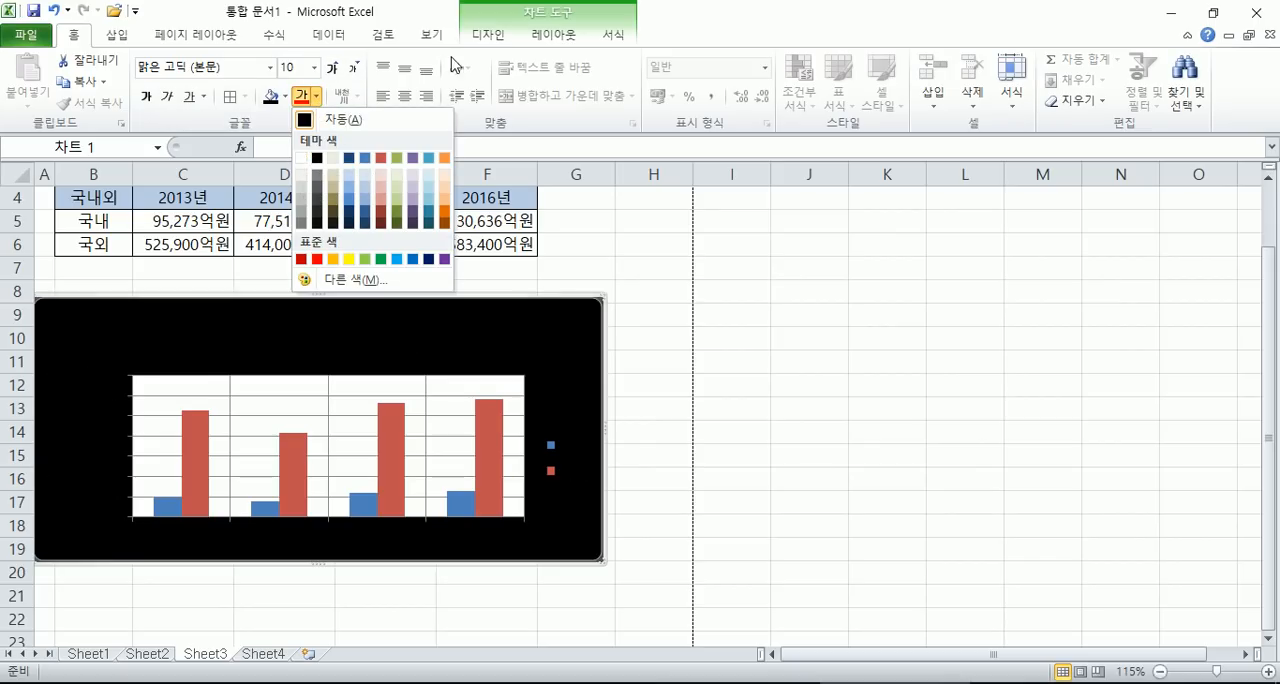
left_click(52, 14)
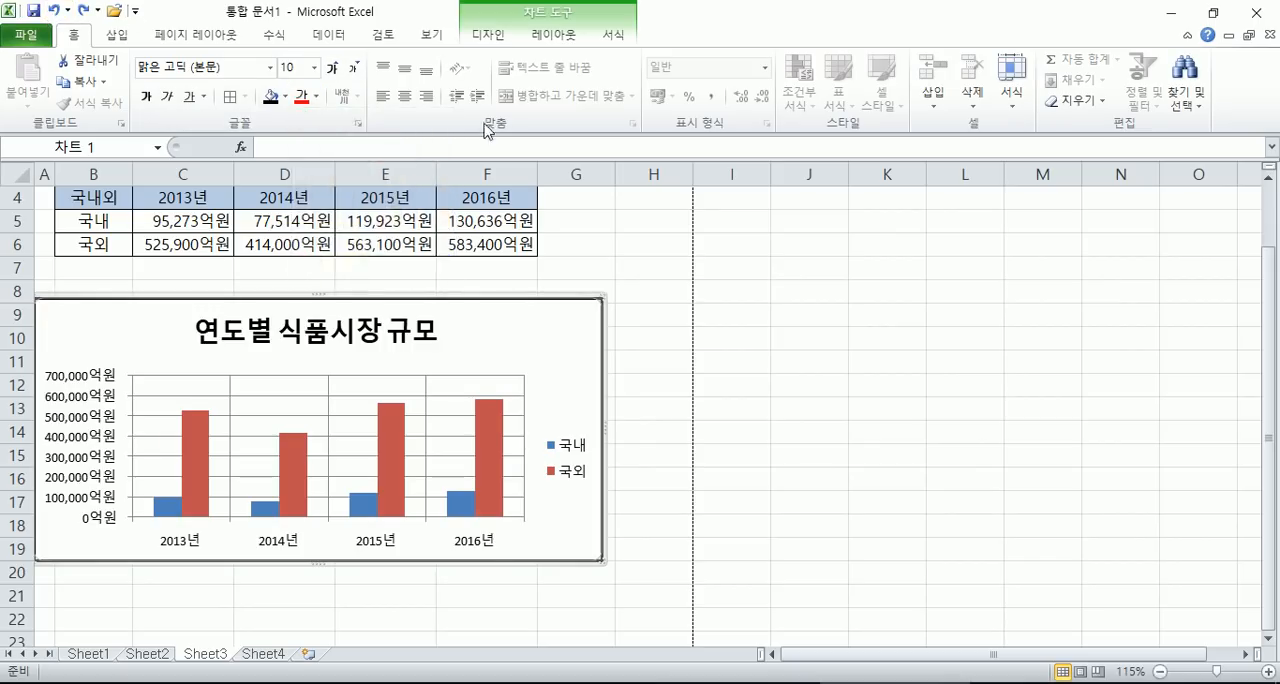
- Reapply the shape style with the black outline, 색 윤곽선 - 검정, 어둡게 1, to the chart area
left_click(612, 34)
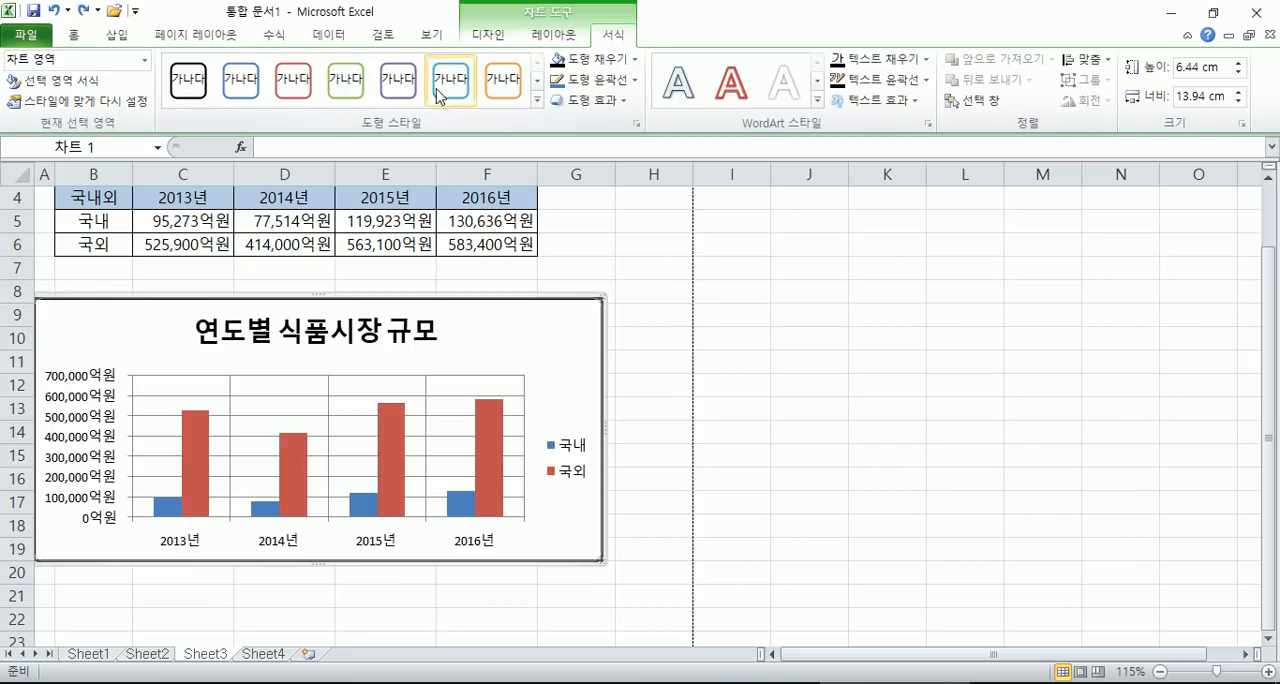
left_click(536, 100)
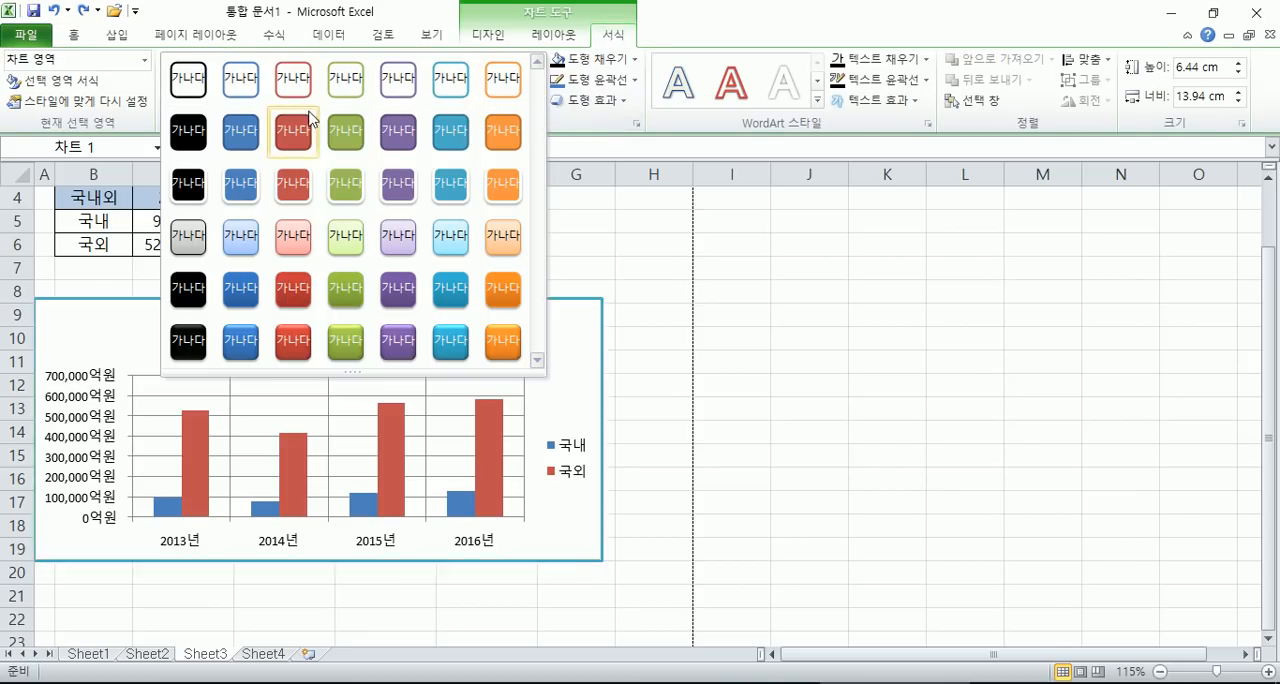
left_click(203, 88)
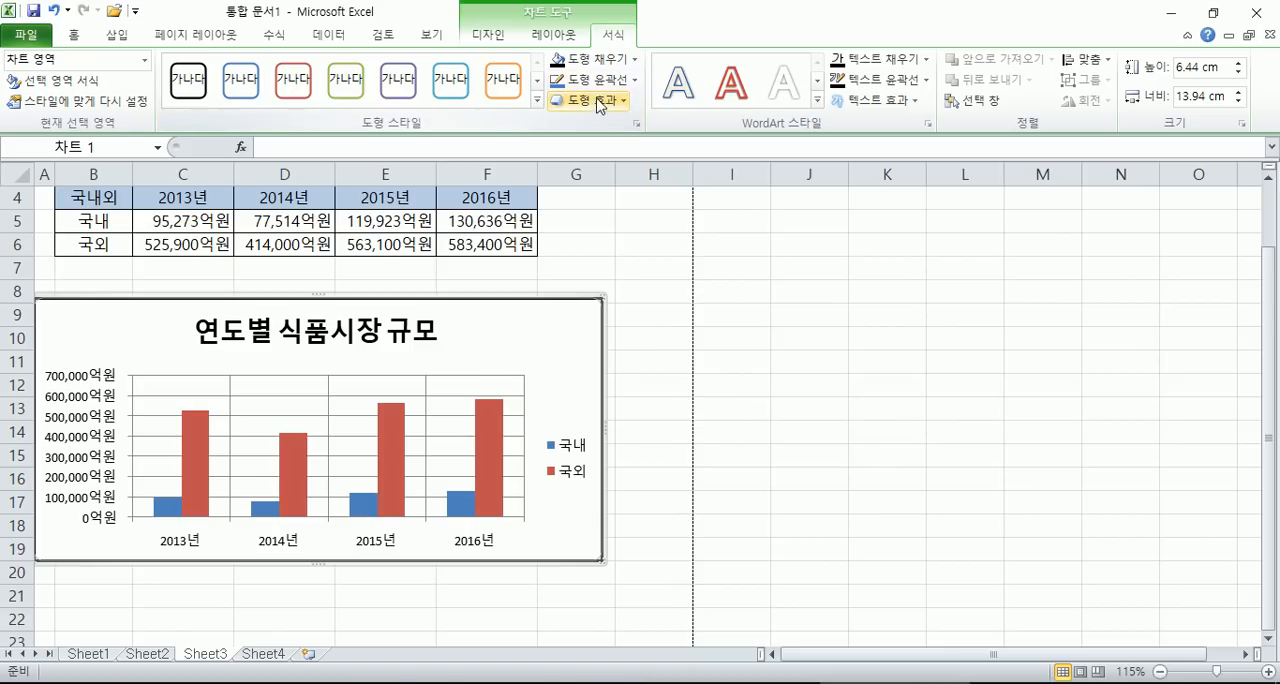
- View the fill settings in the chart area's 차트 영역 서식 dialog, reopen it directly from the chart, and close it
left_click(67, 85)
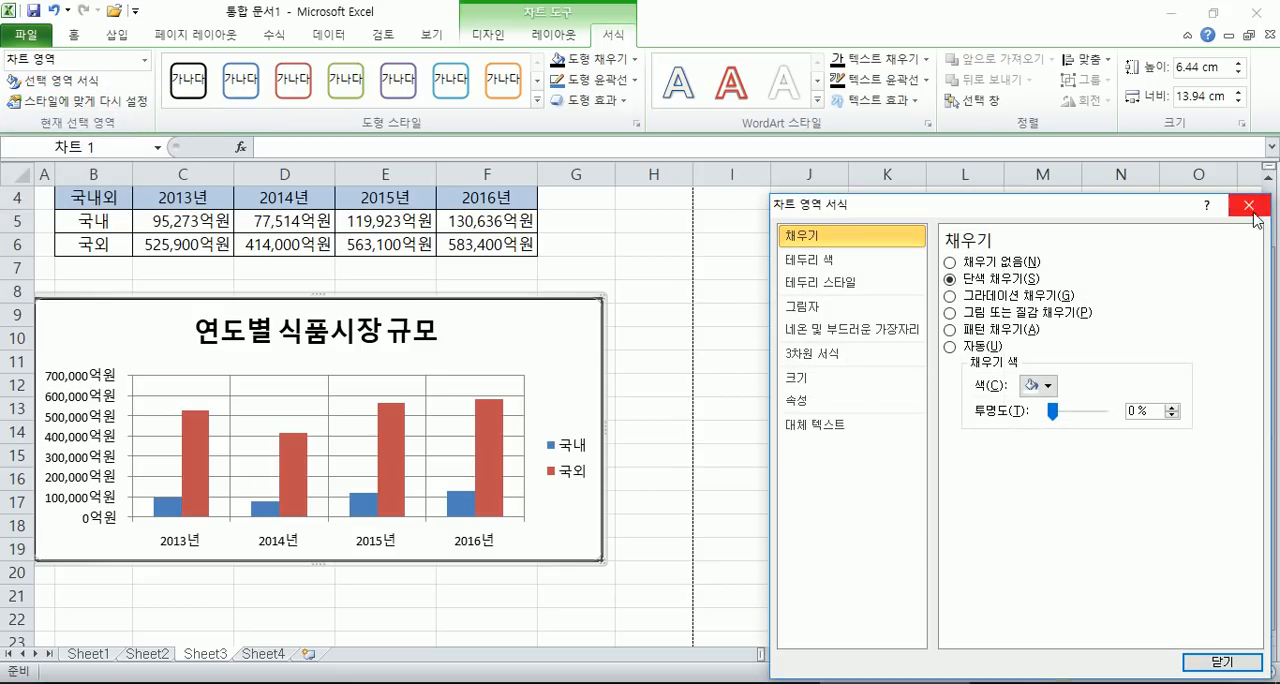
left_click(1250, 206)
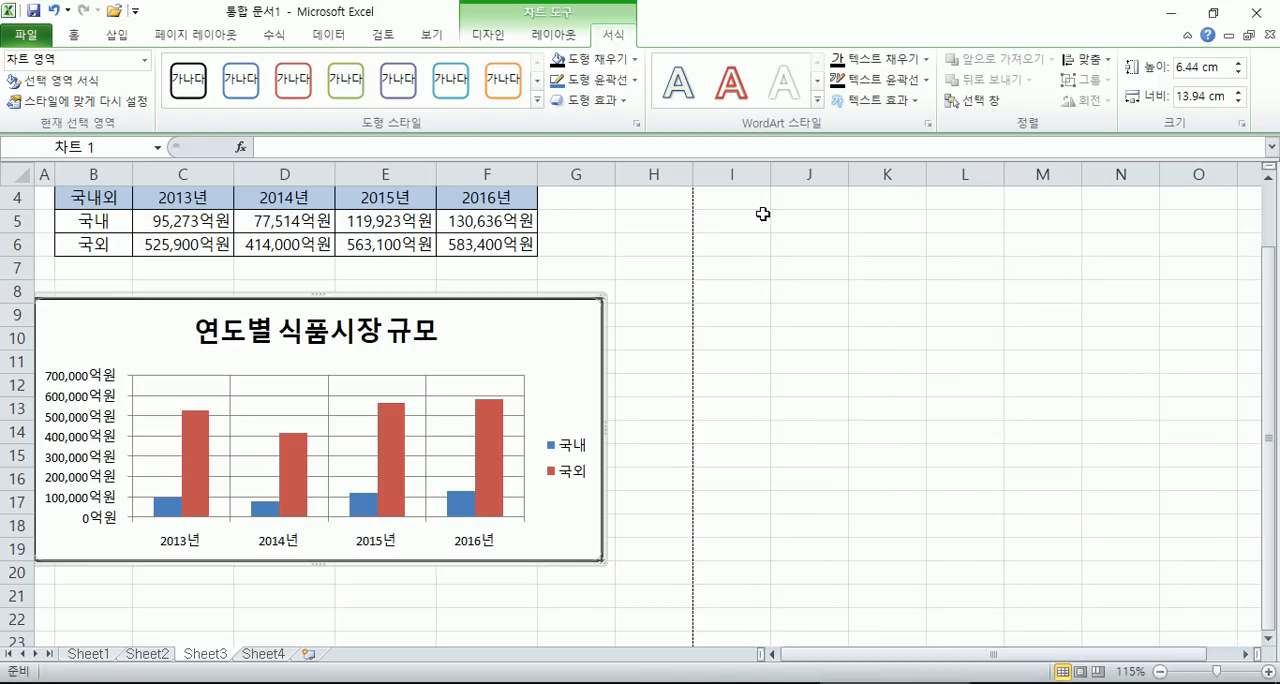
left_click(570, 330)
double_click(570, 330)
left_click_drag(1130, 212, 1068, 107)
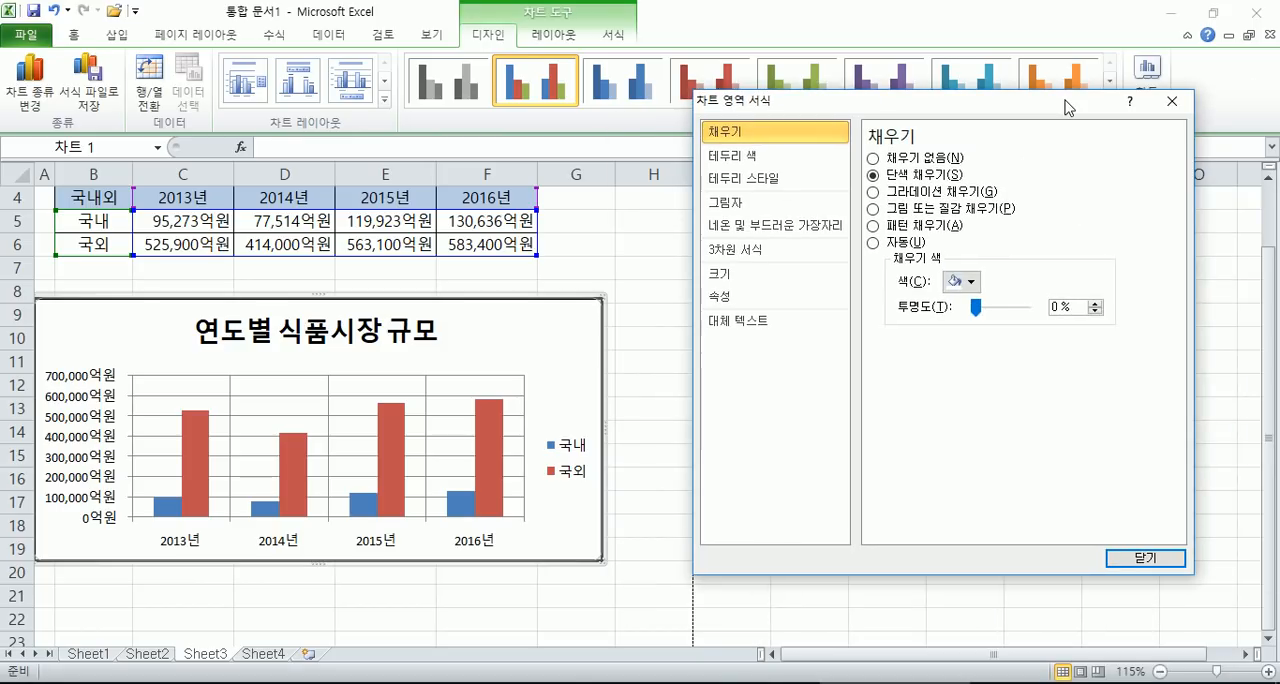
left_click(1171, 101)
- Reselect the chart, view the 차트 영역 서식 entry among its commands, and check the resulting dialog before closing it
left_click(677, 327)
left_click(556, 315)
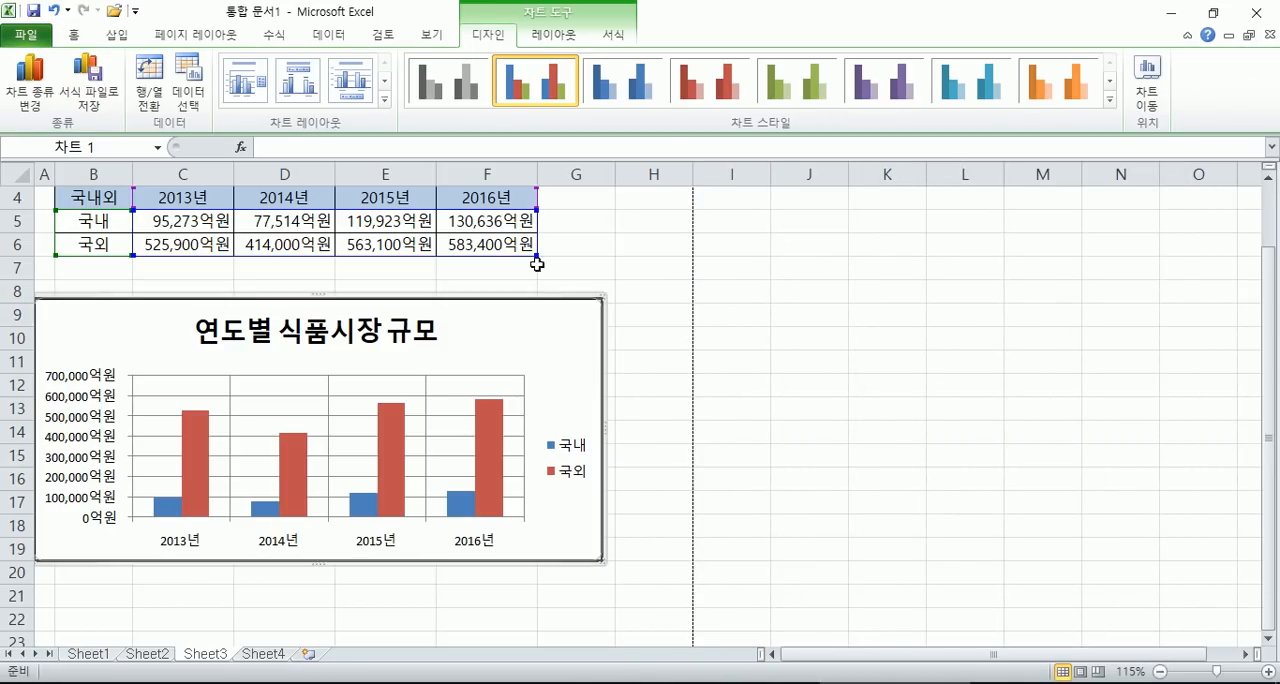
left_click(612, 38)
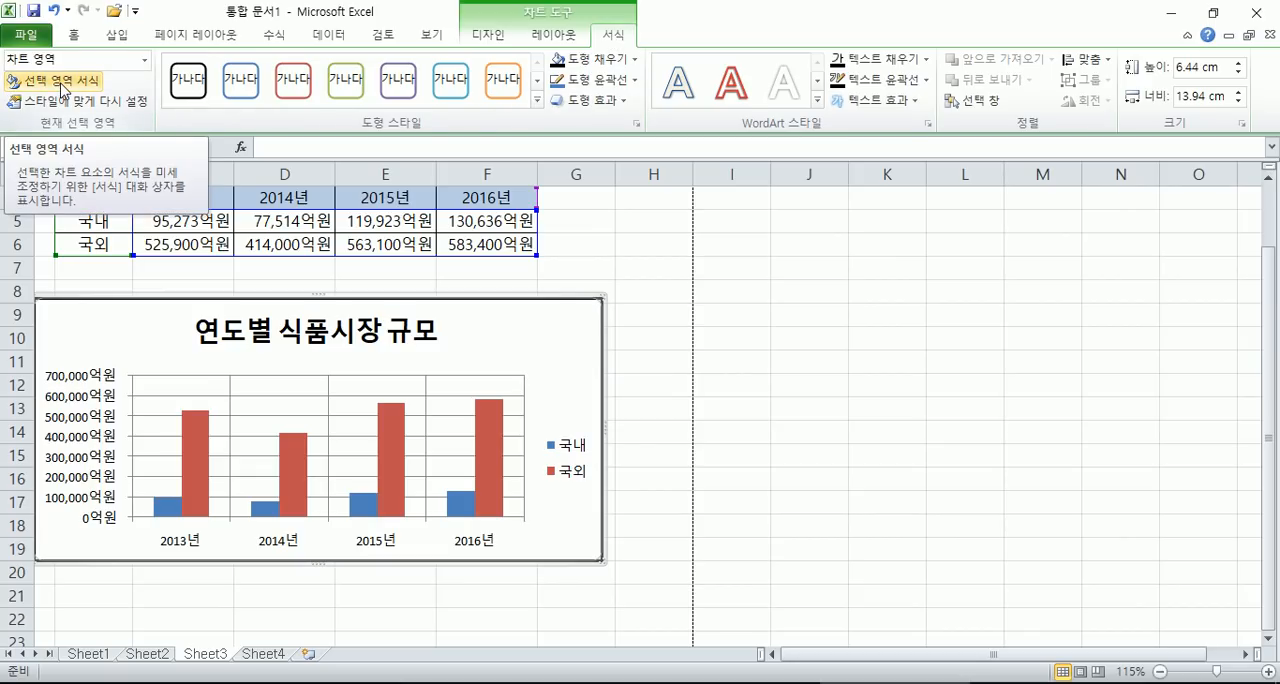
scroll(586, 333, "down", 1)
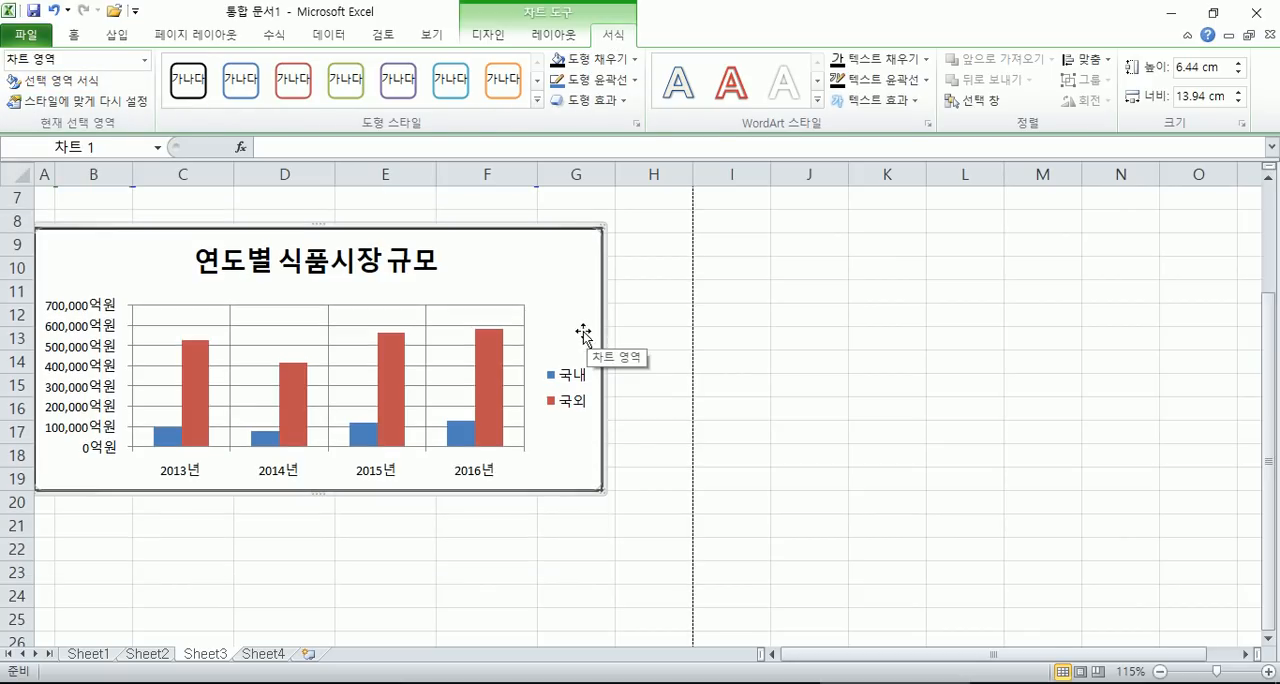
right_click(580, 245)
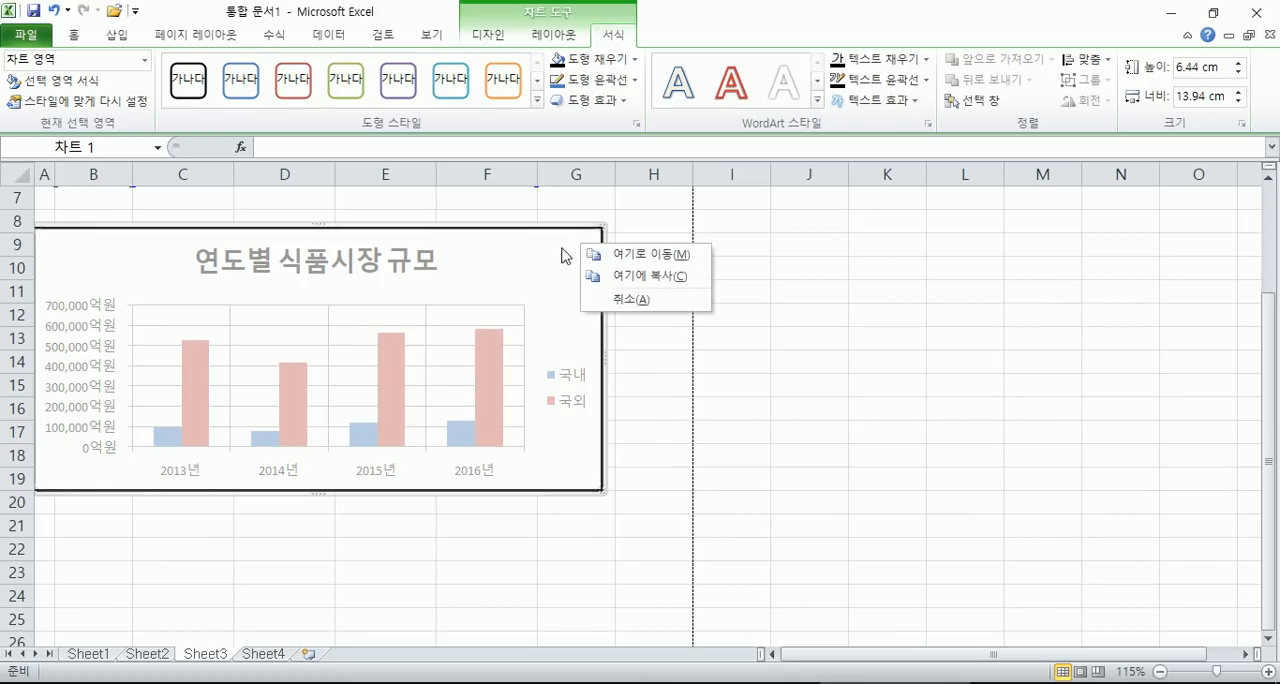
right_click(565, 255)
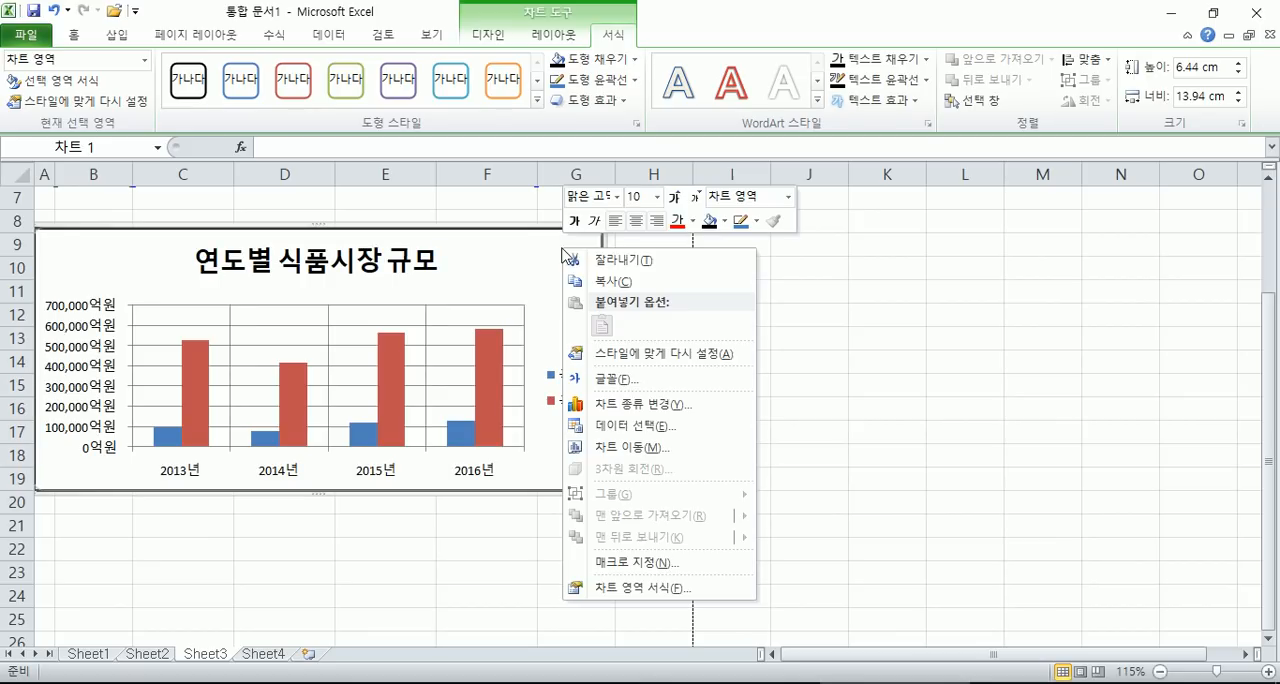
left_click(625, 589)
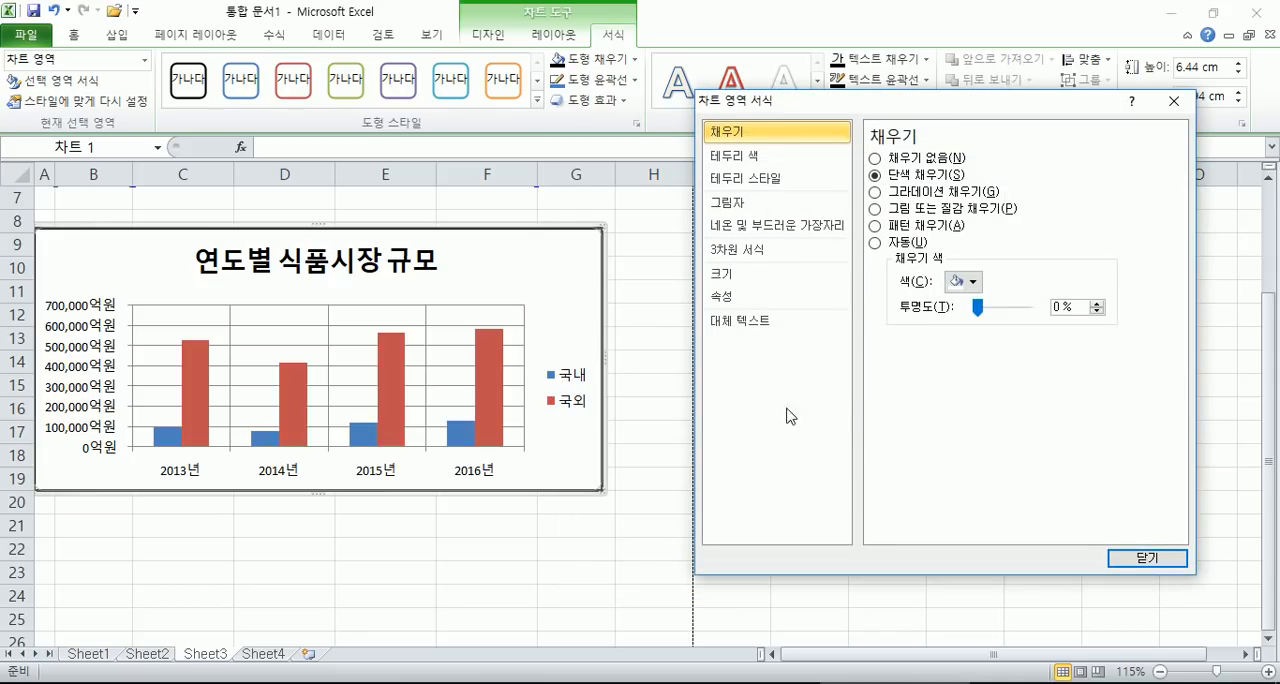
left_click(1150, 557)
- Examine how the format dialog's options differ between the chart title, the chart area and the legend
double_click(338, 268)
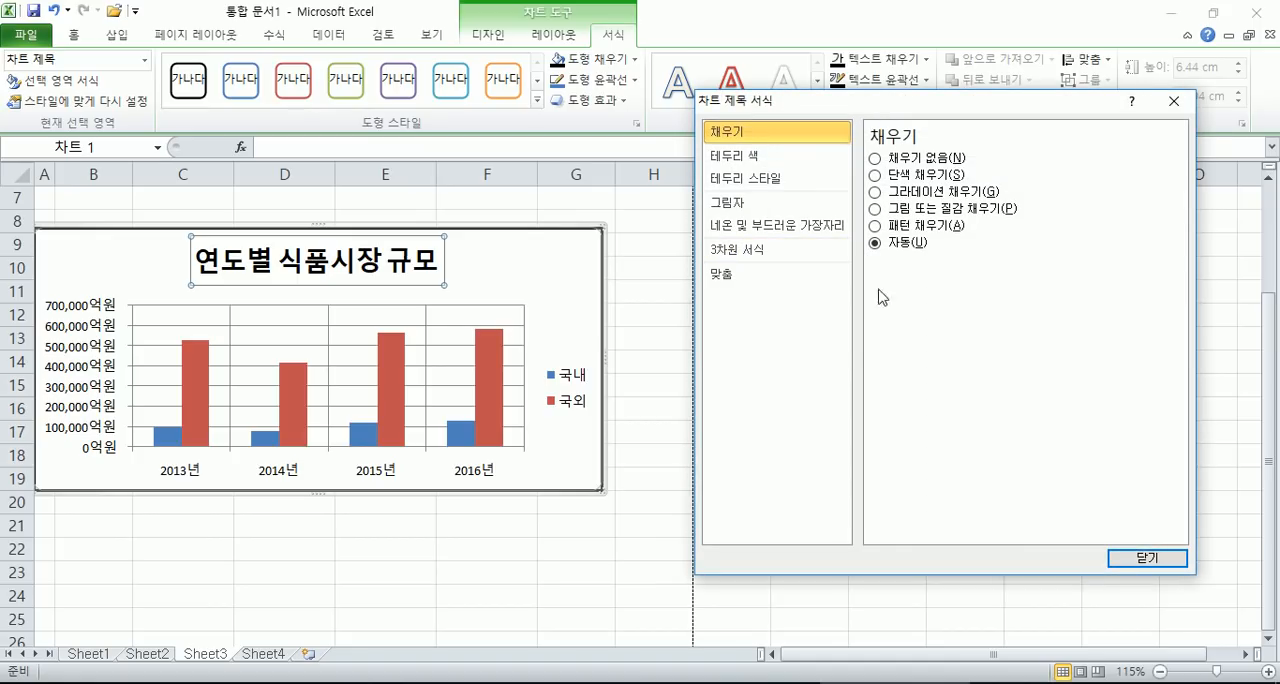
left_click(551, 287)
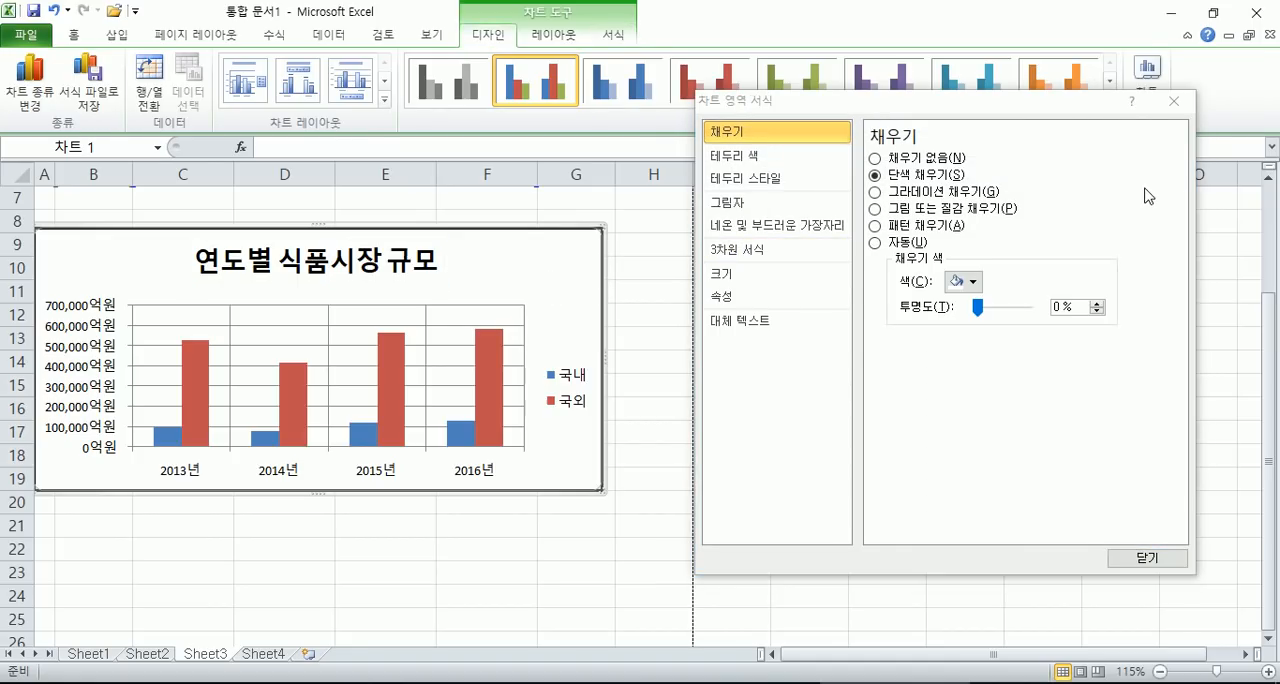
left_click_drag(1000, 106, 1015, 42)
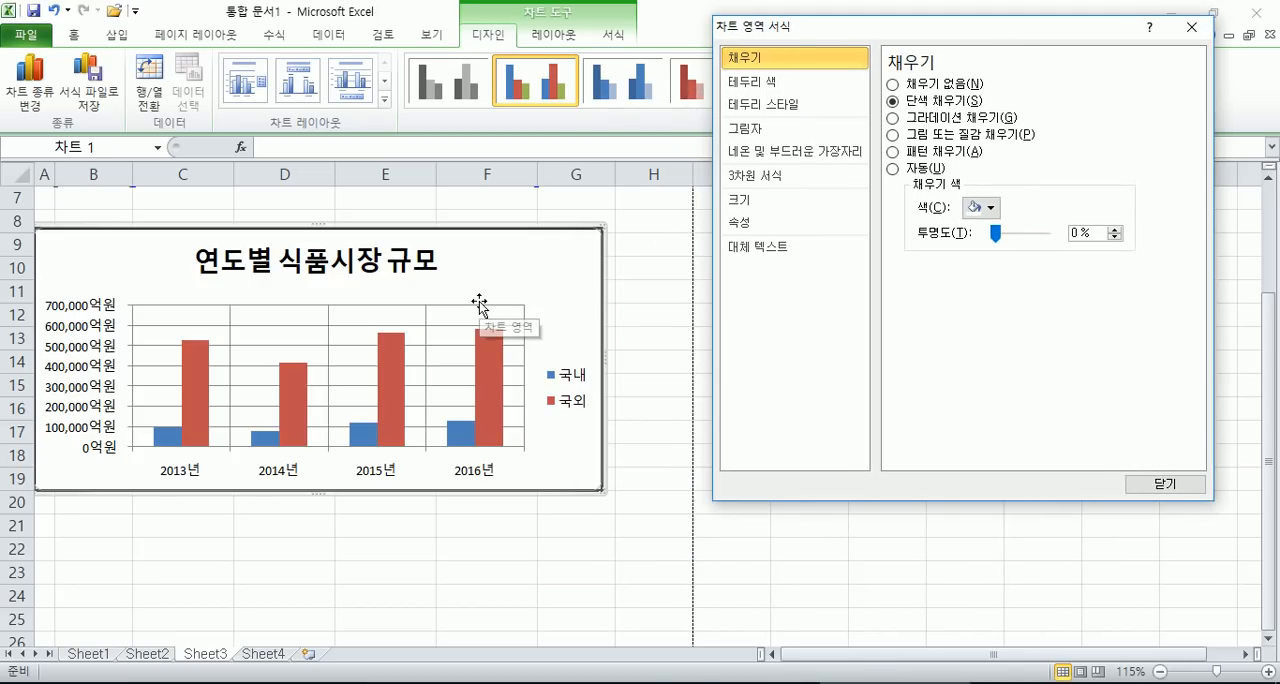
left_click(558, 400)
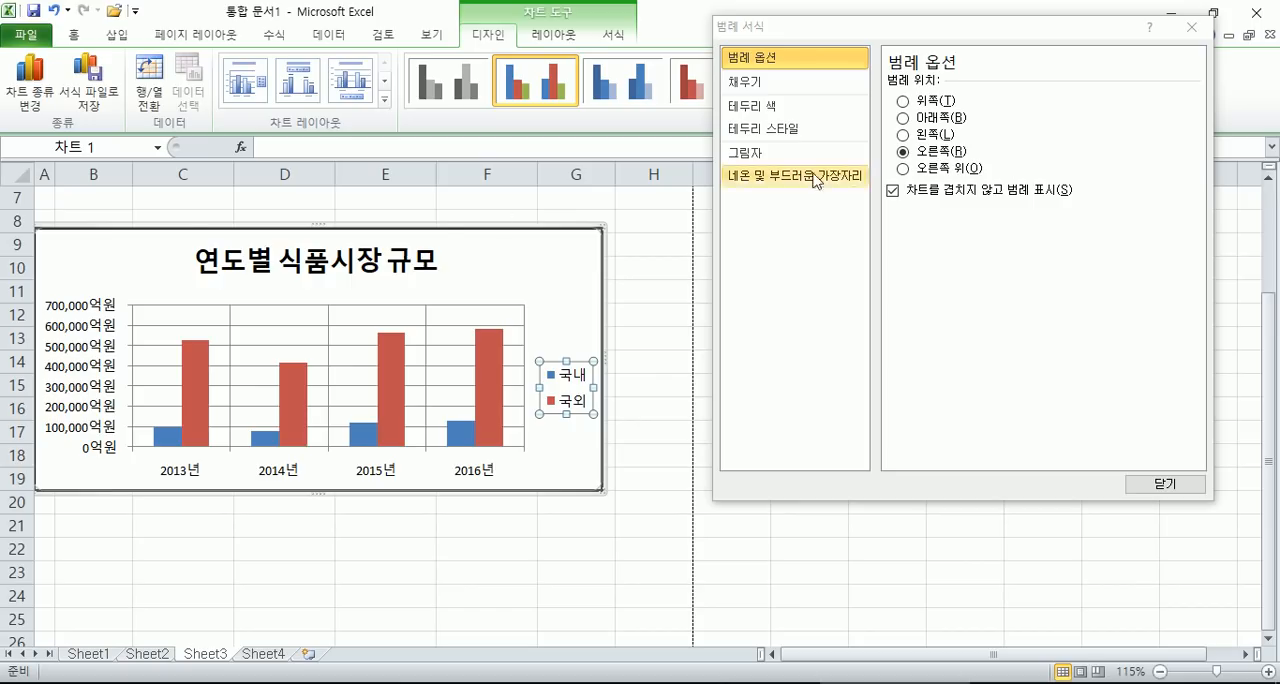
left_click(306, 270)
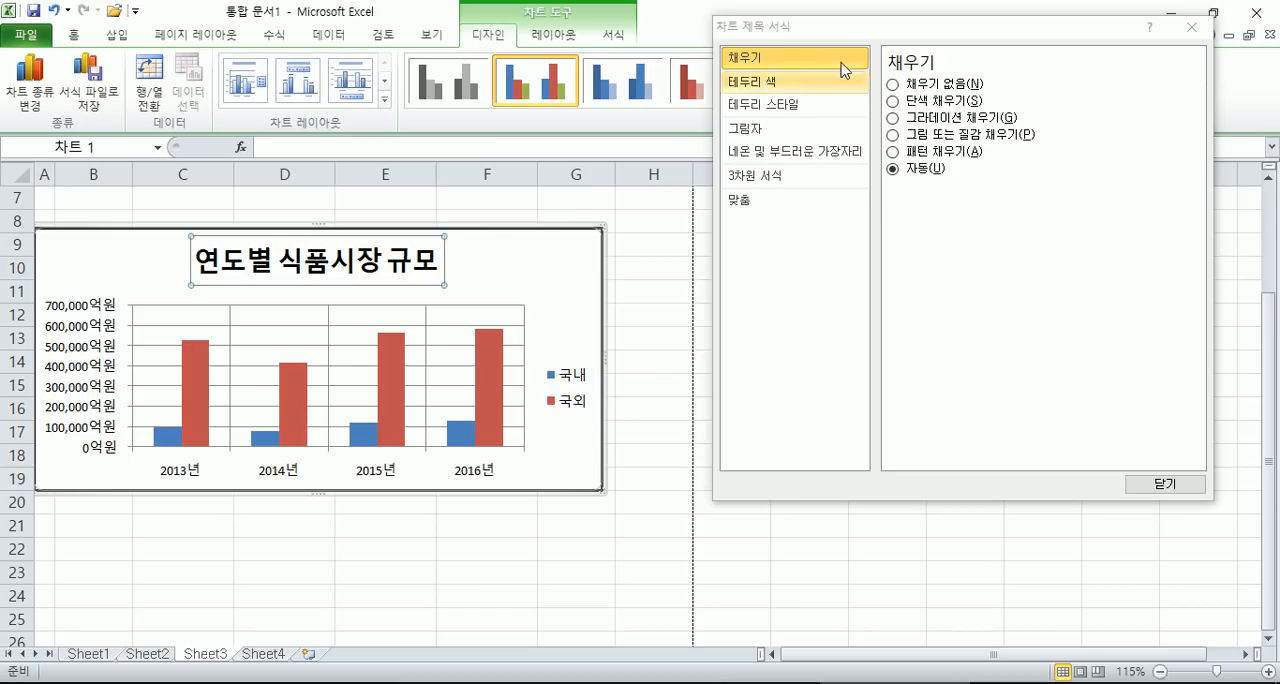
- Try 선 없음 for the chart area's border, and set it to a 실선 in the standard colour 빨강
left_click(558, 250)
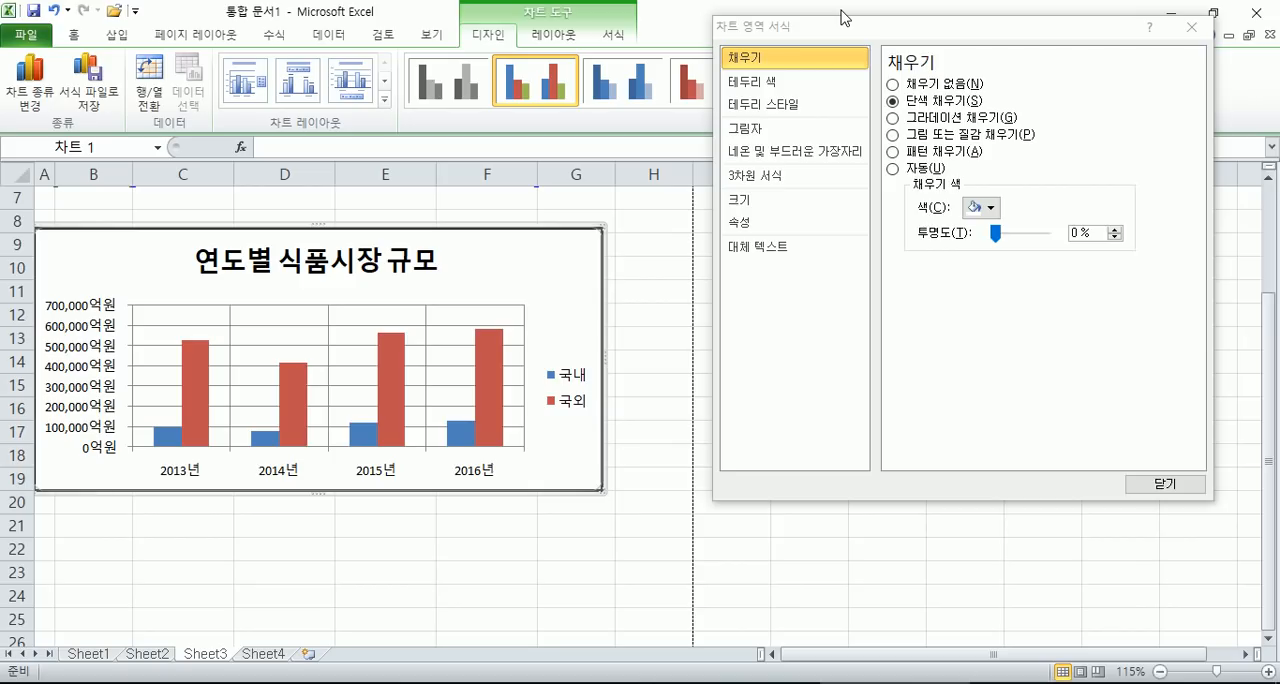
left_click(784, 86)
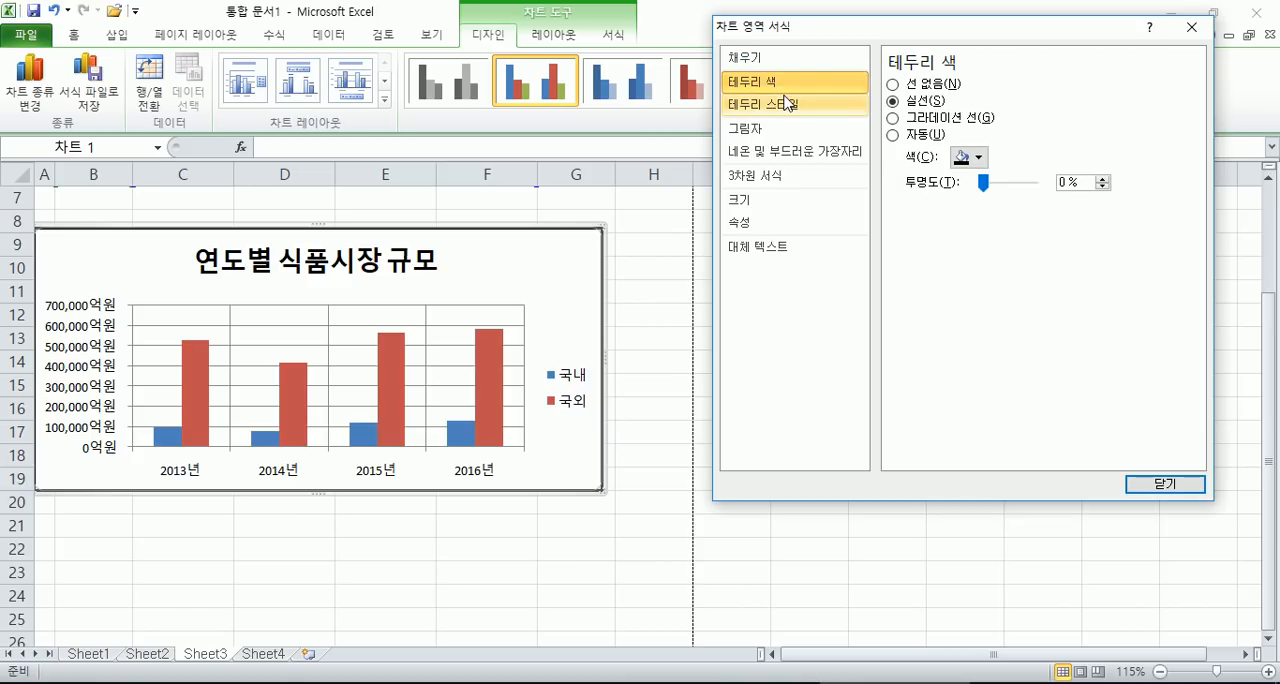
left_click(927, 86)
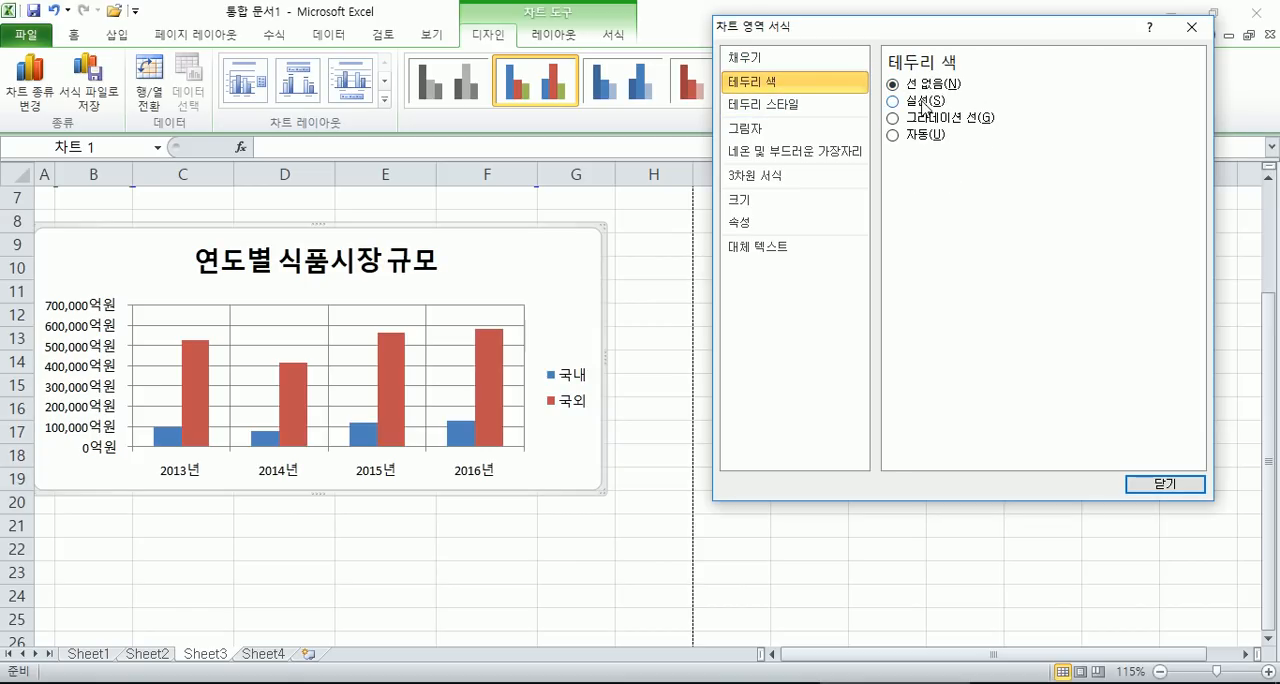
left_click(922, 102)
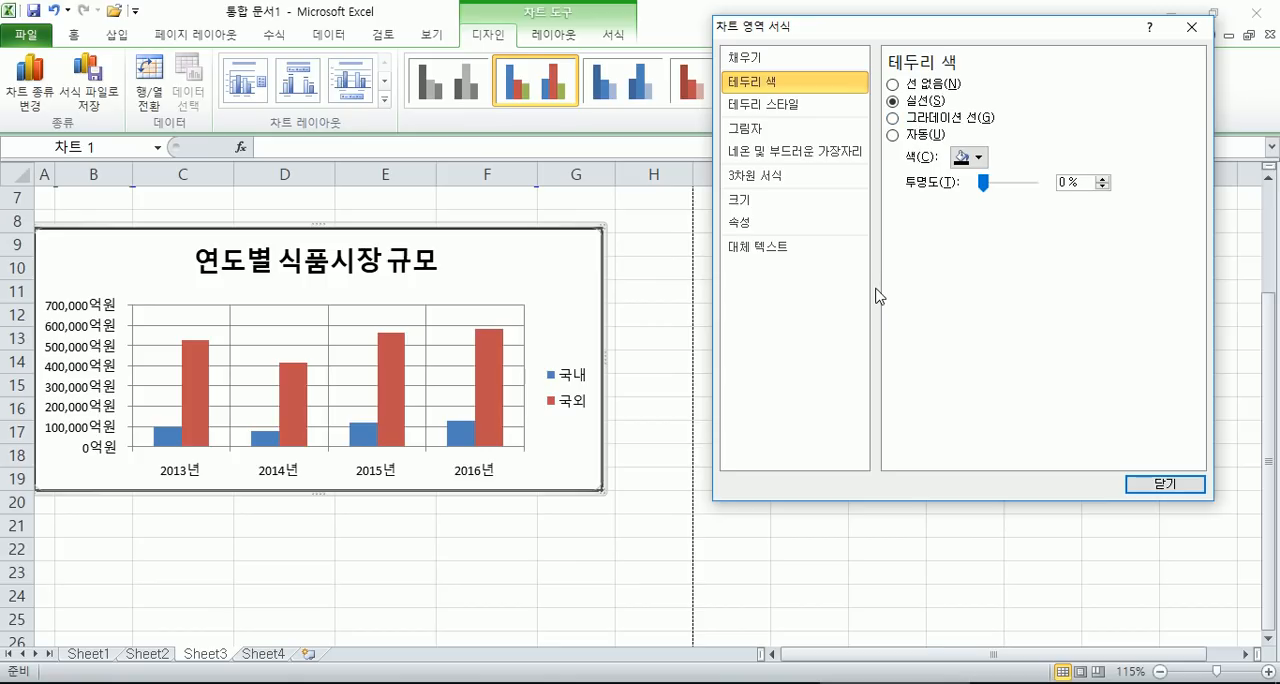
left_click(977, 159)
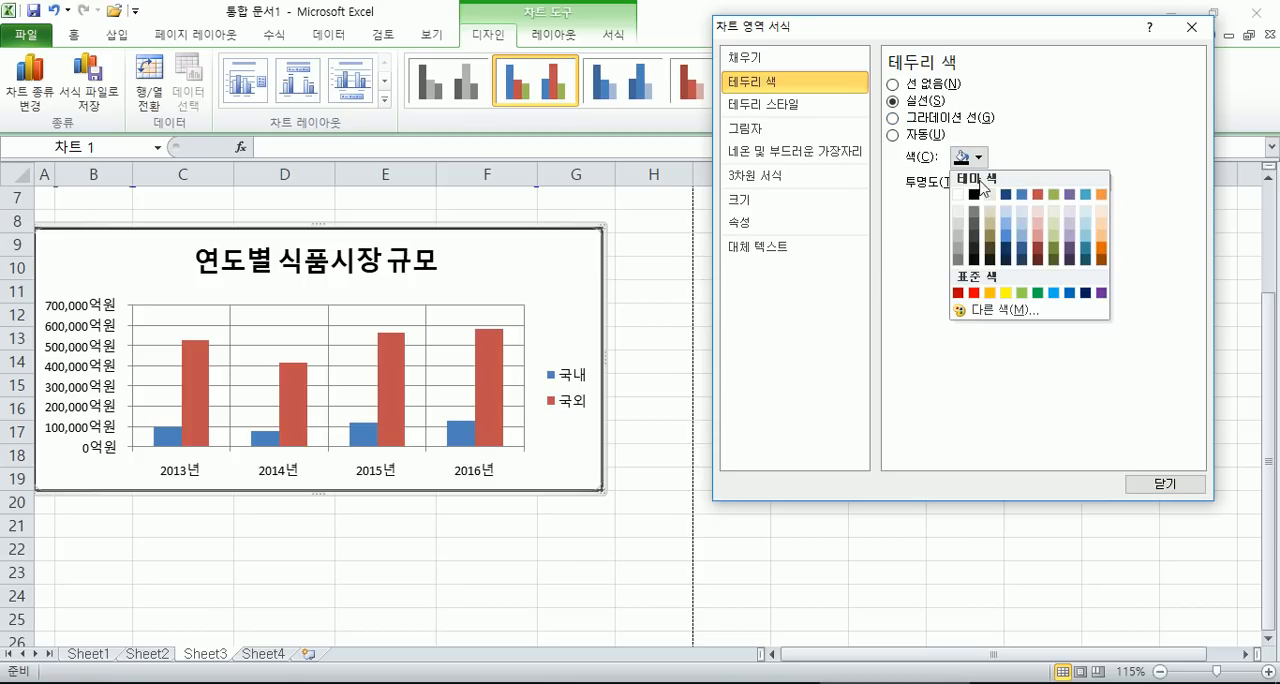
left_click(974, 293)
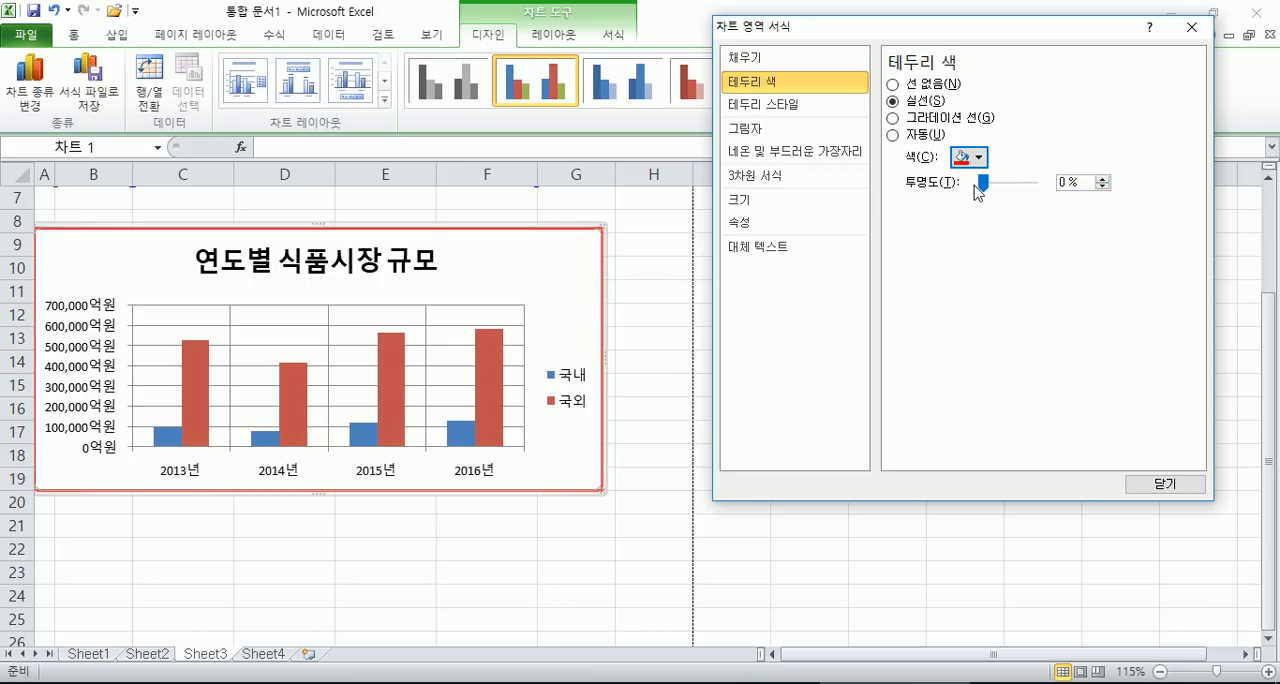
- Reduce the chart area's border width to 0.25 pt in the 테두리 스타일 settings
left_click(766, 106)
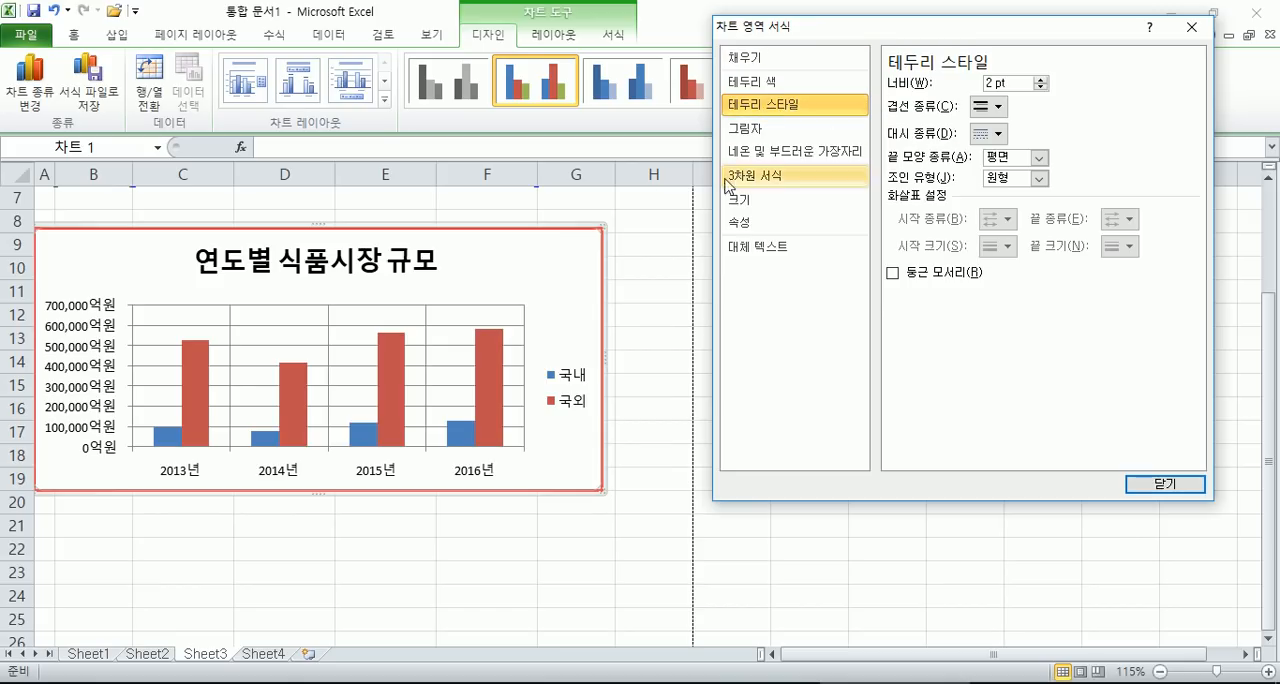
left_click(688, 267)
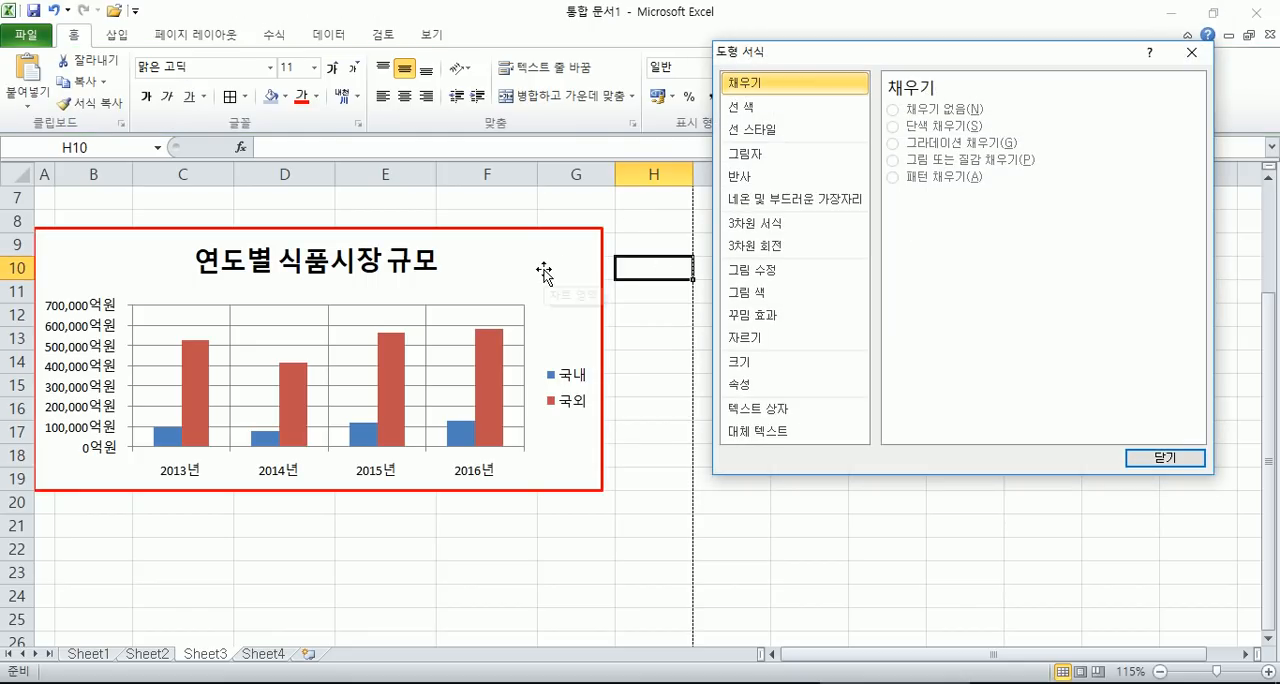
left_click(544, 271)
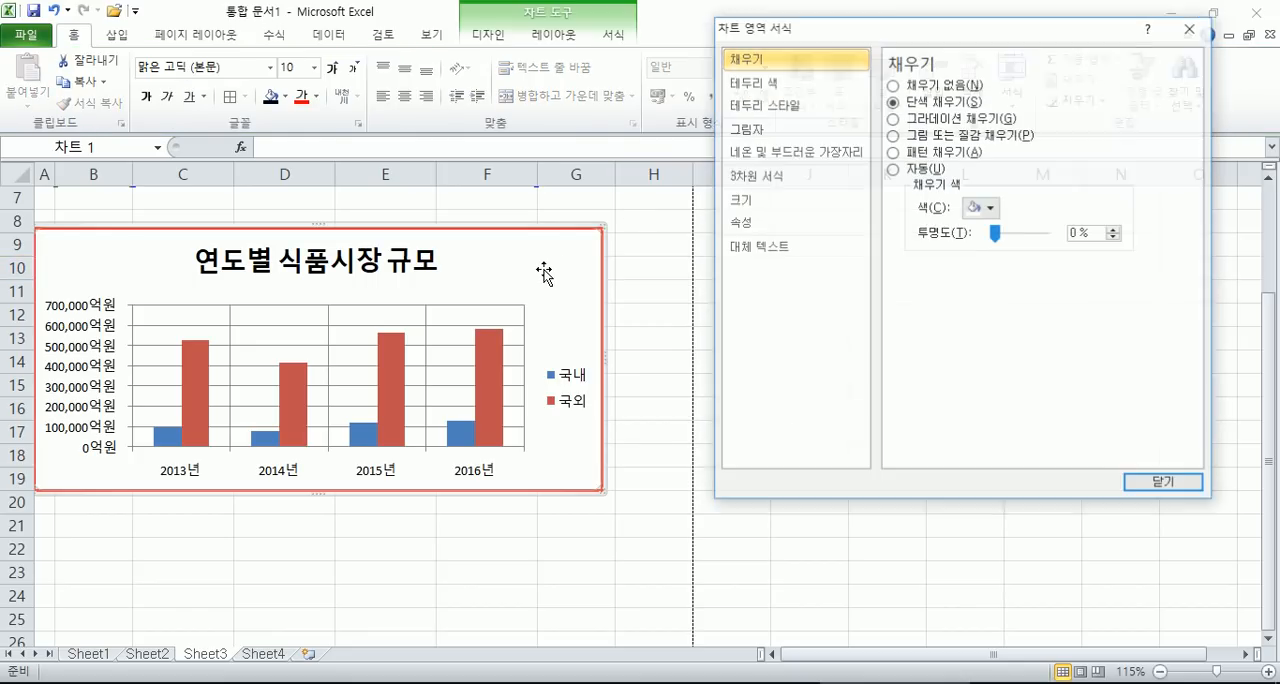
left_click(781, 105)
left_click(1040, 87)
left_click(1040, 87)
left_click(1040, 87)
left_click(1040, 87)
left_click(1040, 87)
left_click(1040, 82)
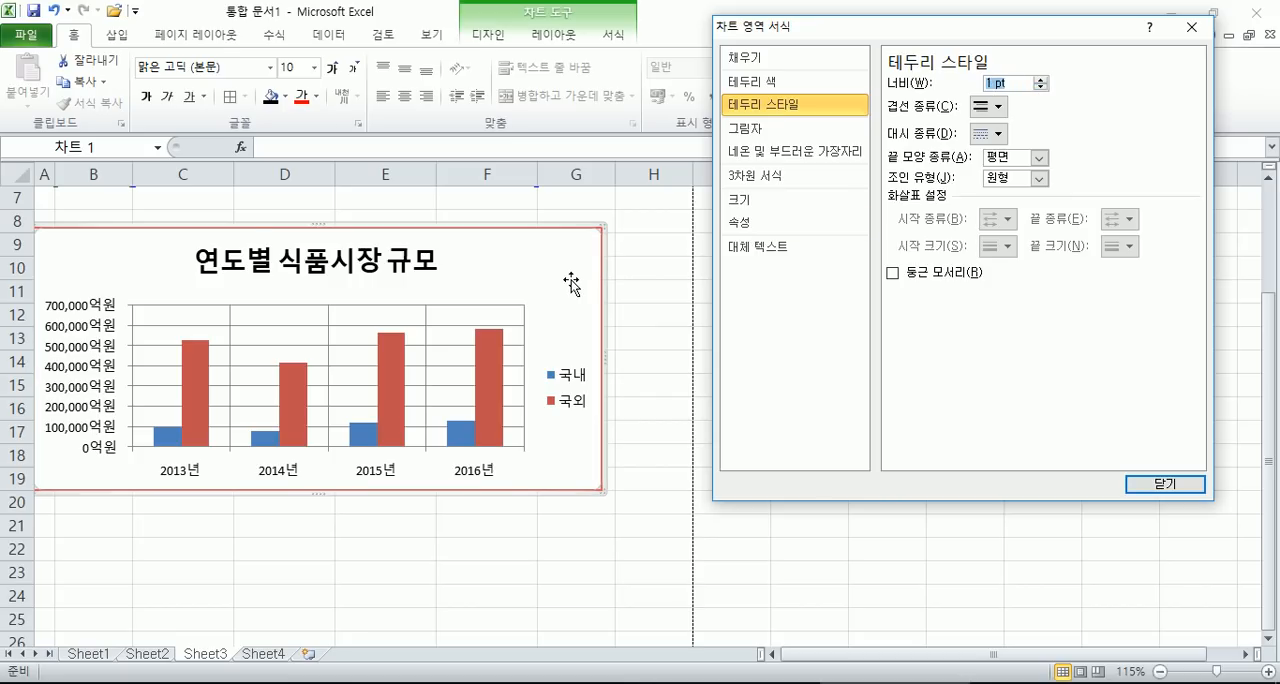
left_click(1040, 87)
left_click(1040, 87)
left_click(1040, 87)
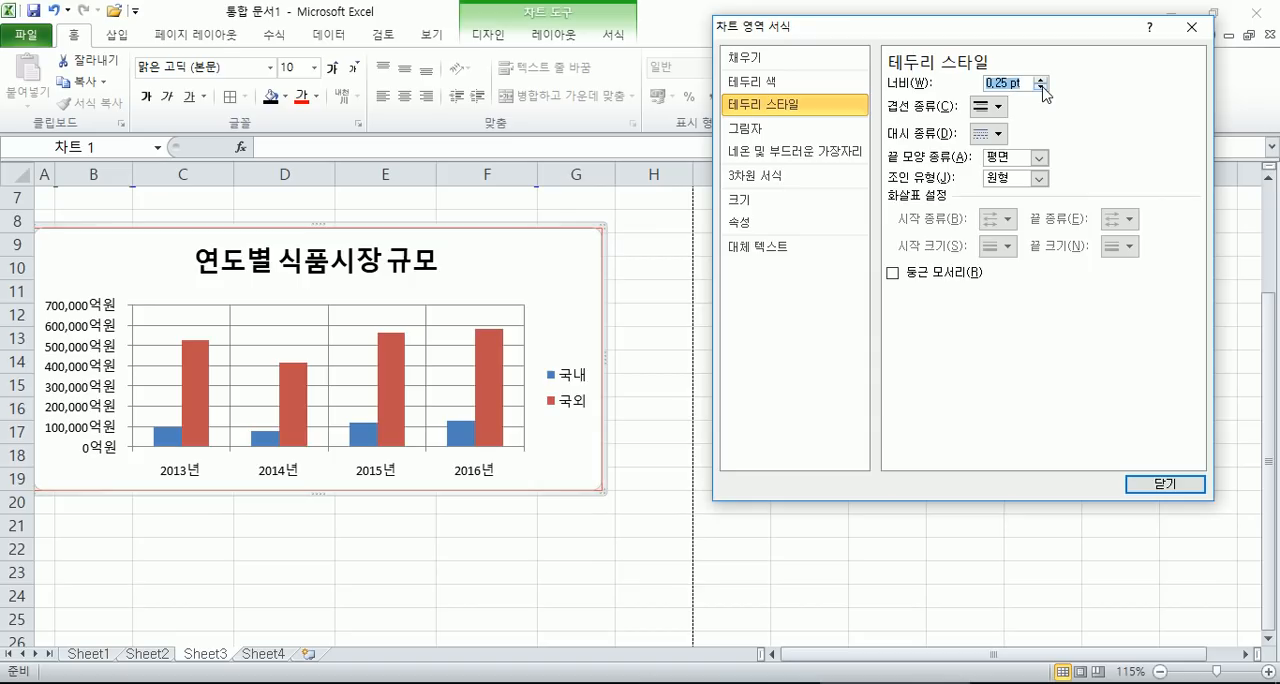
- Increase the chart area's red border width to 5 pt
left_click(1040, 80)
left_click(1040, 80)
left_click(1040, 80)
left_click(1040, 80)
left_click(1040, 80)
left_click(1040, 80)
left_click(1040, 80)
left_click(1040, 80)
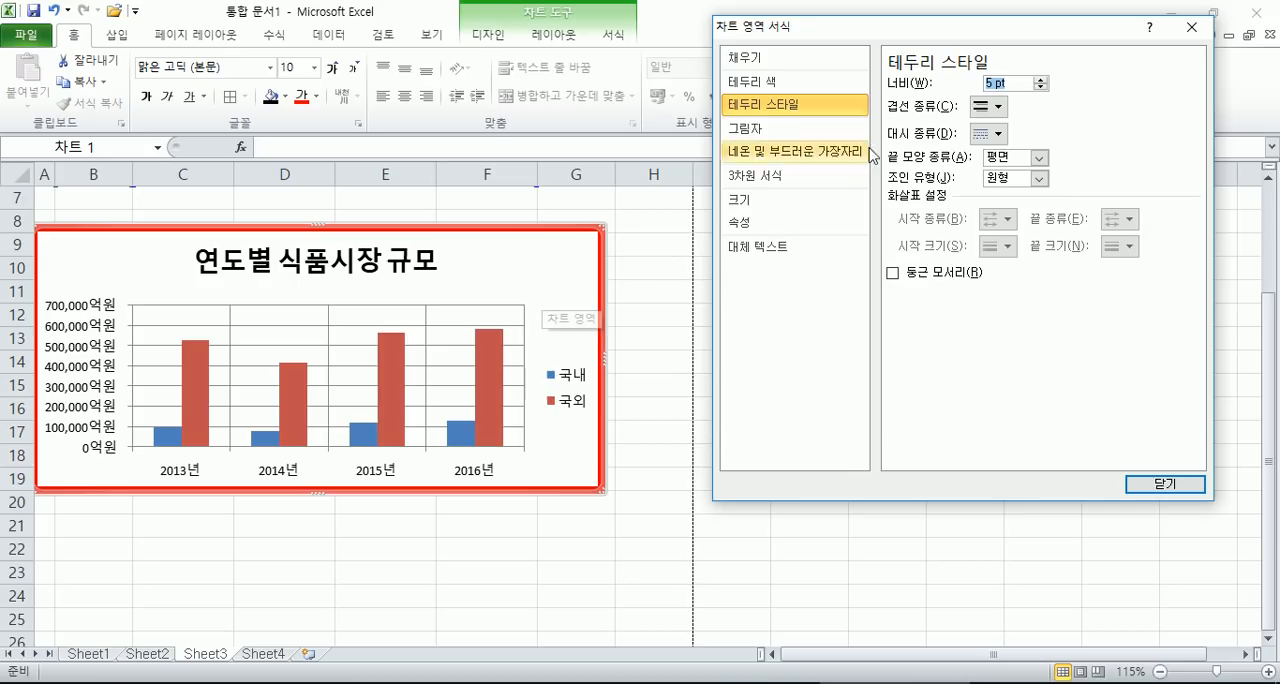
- Set the chart area's red border width to 1 pt
left_click(1040, 88)
left_click(1040, 88)
left_click(1040, 88)
left_click(1040, 88)
left_click(1040, 88)
left_click(1040, 88)
left_click(1040, 88)
left_click(1040, 88)
left_click(1040, 88)
left_click(1040, 88)
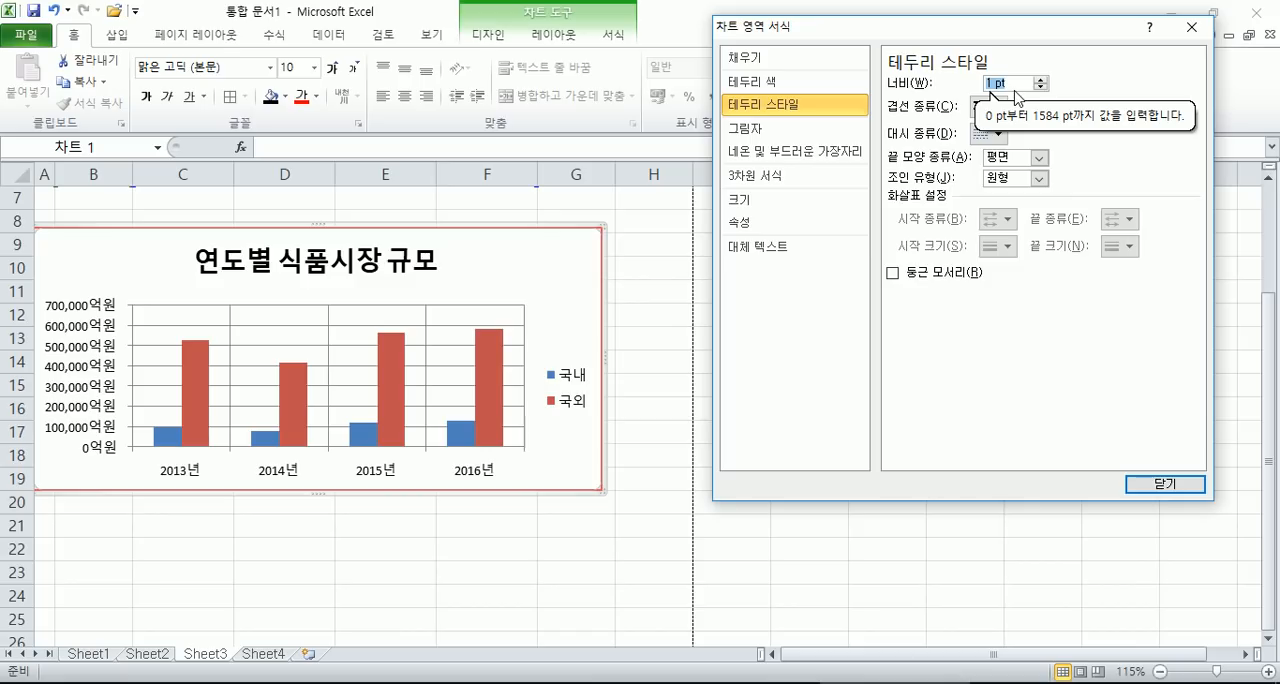
- Try a 1.75 pt border width on the chart area, and set it back to 1 pt
left_click(1043, 80)
left_click(1043, 80)
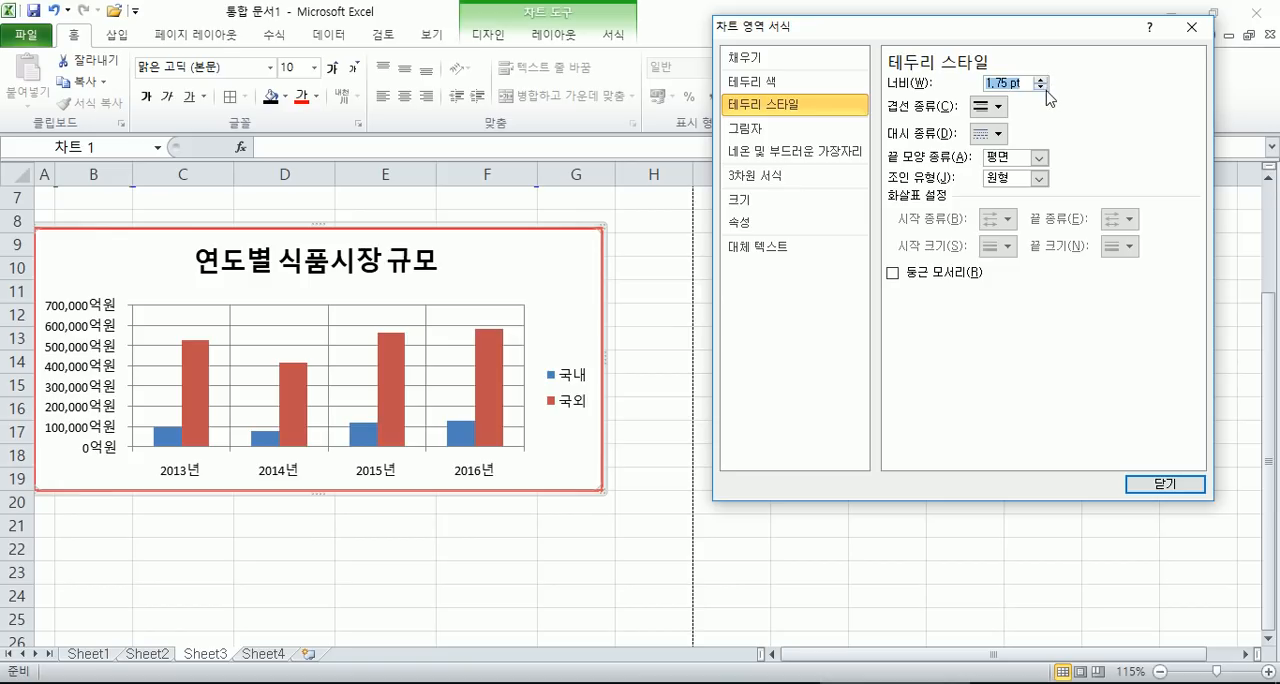
left_click(1041, 87)
left_click(1041, 87)
left_click(1011, 81)
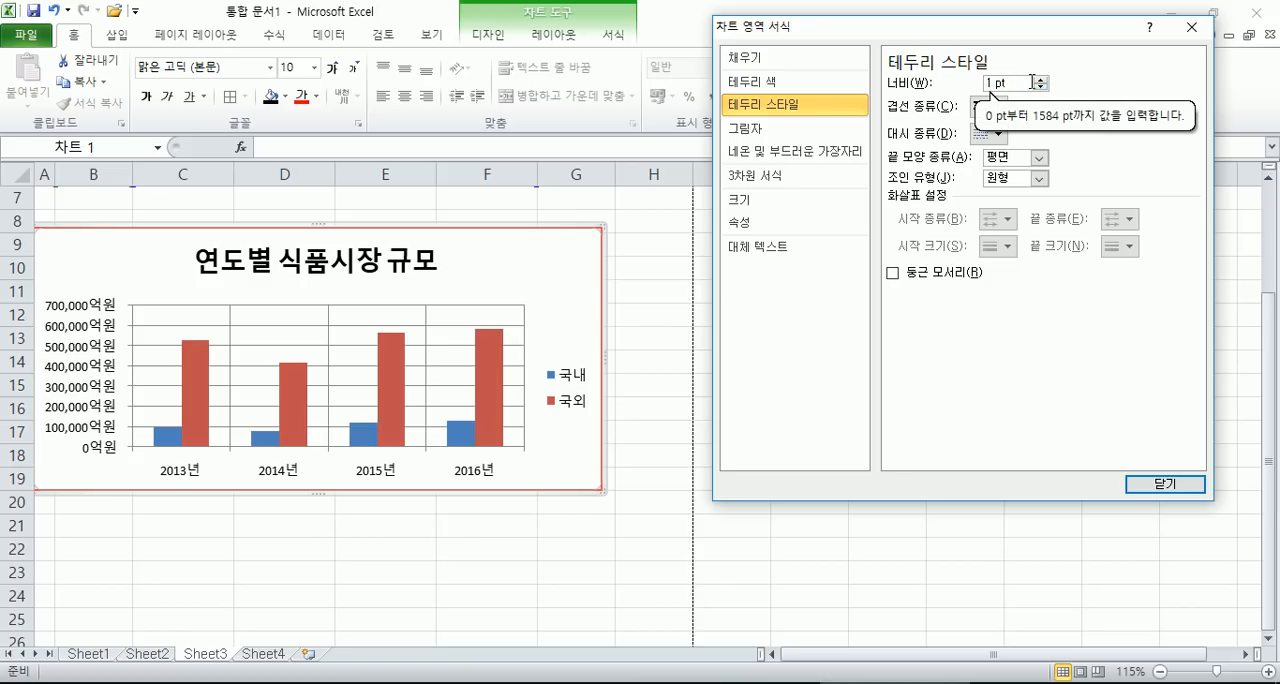
- Switch to 메모장 (Notepad) and add the line "10Point = 3.51mm" below the 직책 table
key("alt+Tab")
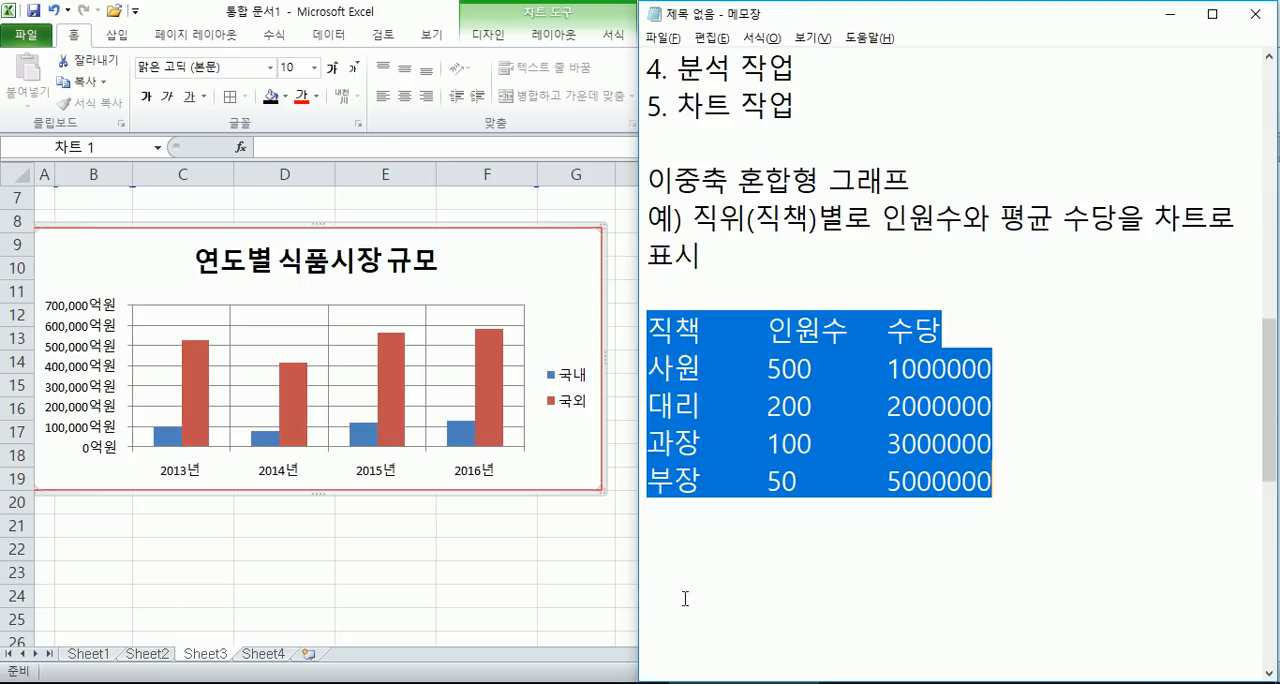
scroll(751, 352, "down", 2)
left_click(741, 211)
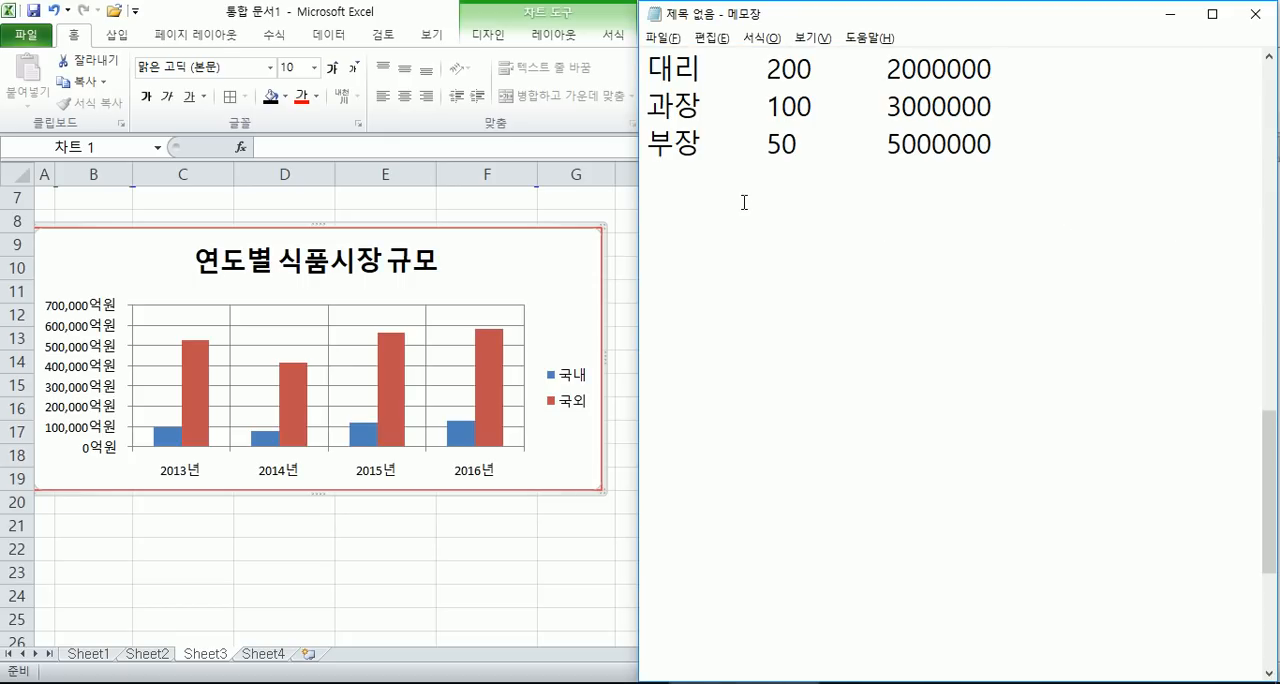
type("10Point = 3")
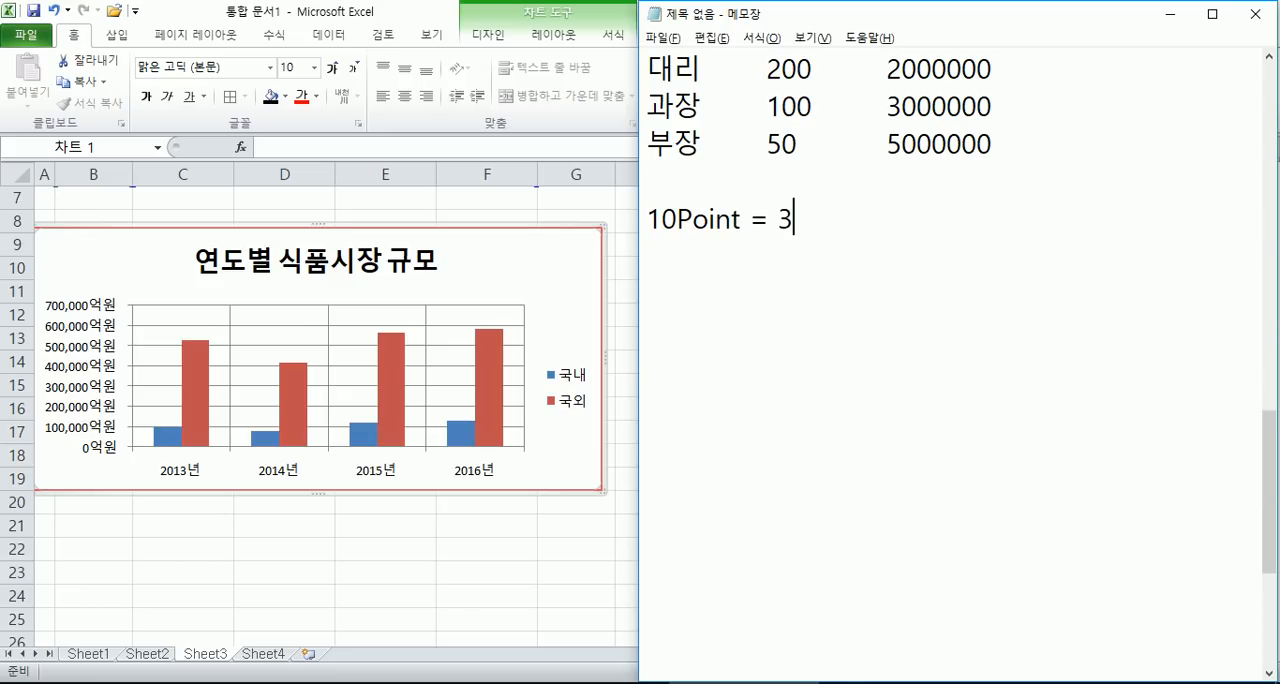
type(".51ㅡㅡ")
key("BackSpace")
key("BackSpace")
type("mm")
key("Return")
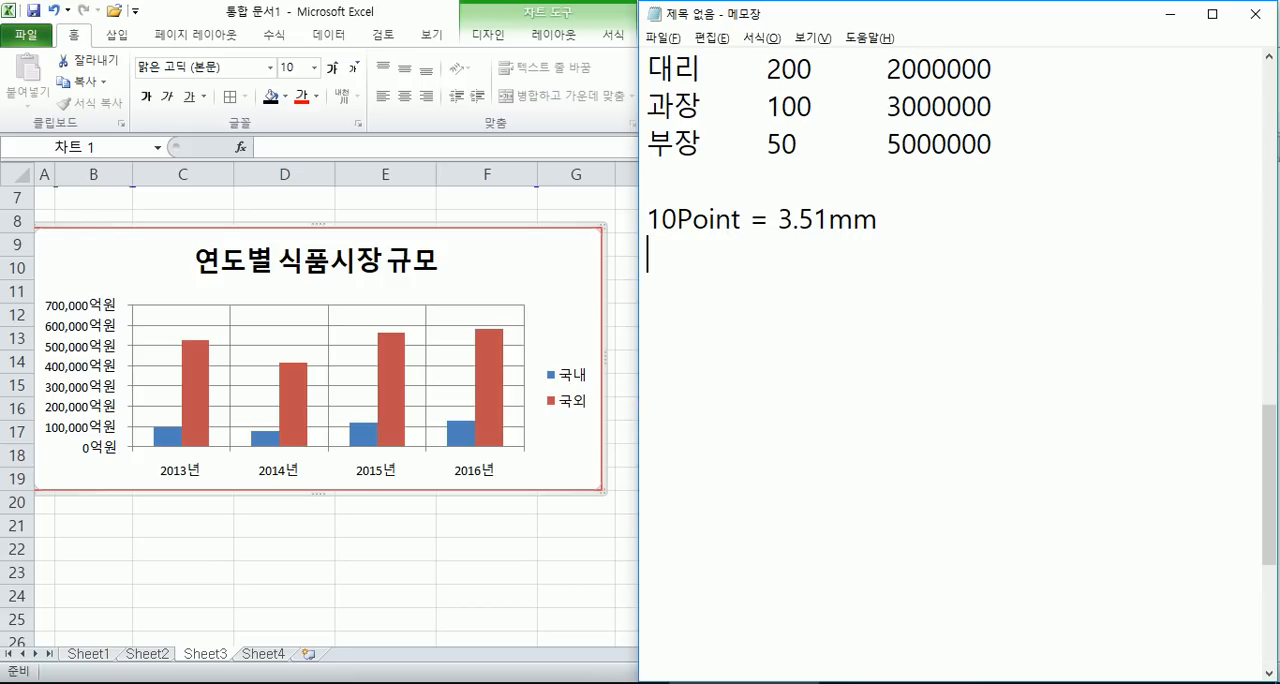
- Add a second note line reading "1Point = 0.351mm" under the 10Point line
type("1Point ")
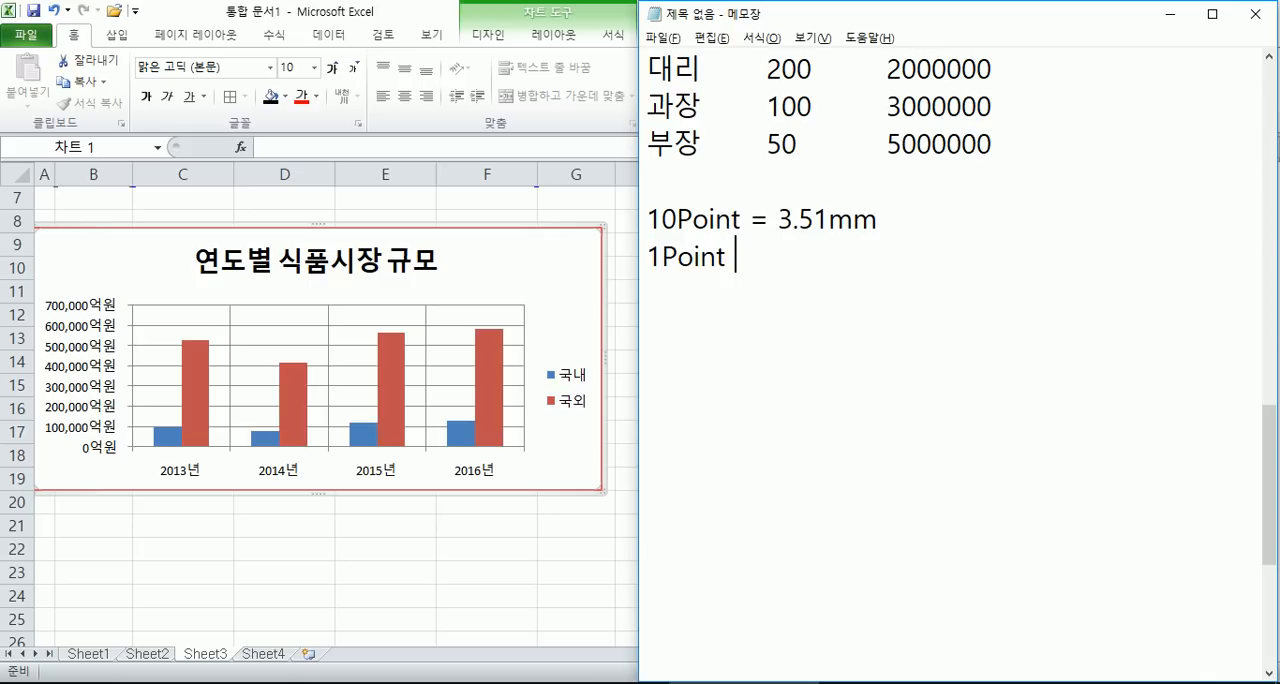
type("= 0.351ㅡ")
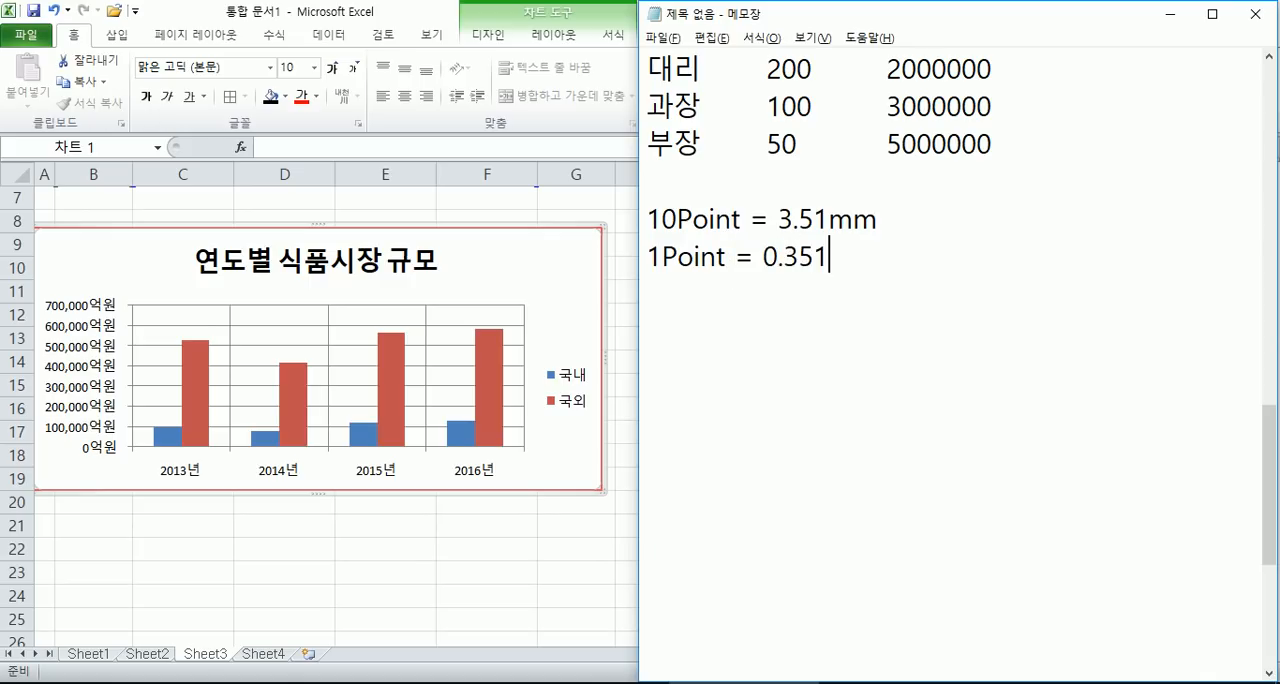
key("BackSpace")
type("mm")
key("Return")
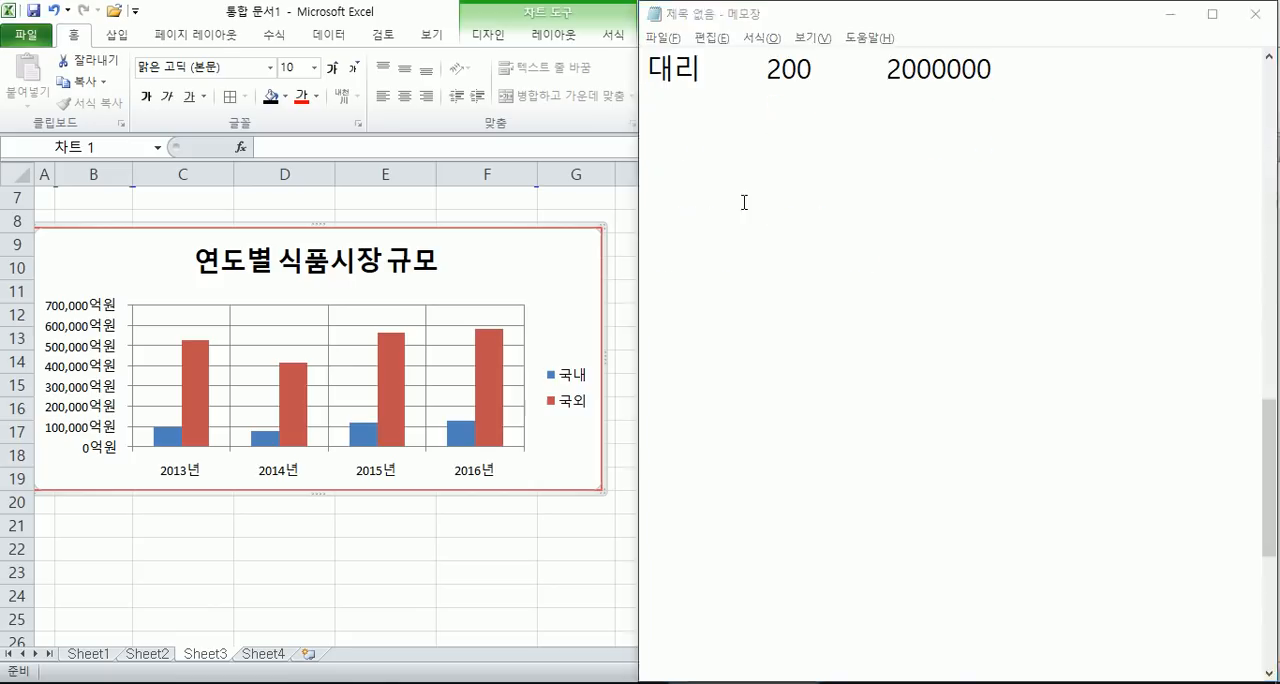
- Return to Excel, move the chart right so it starts in column B, and turn on 둥근 모서리 for the chart area's border
key("alt+Tab")
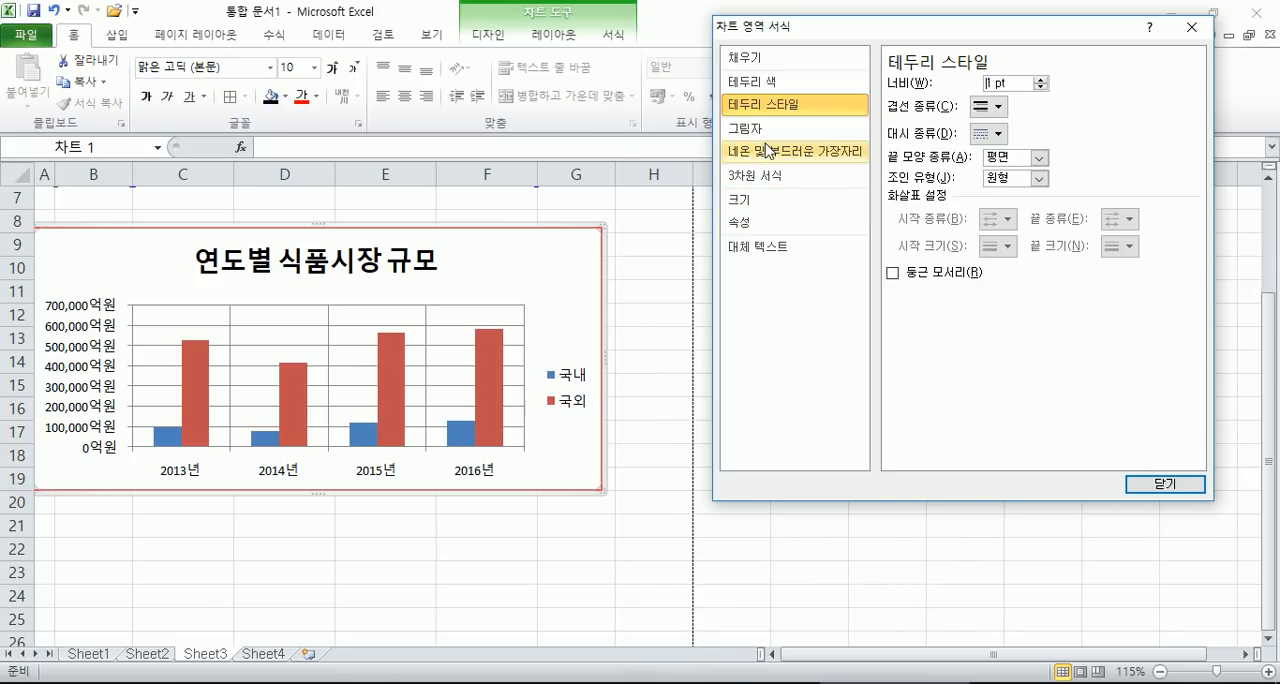
left_click(915, 277)
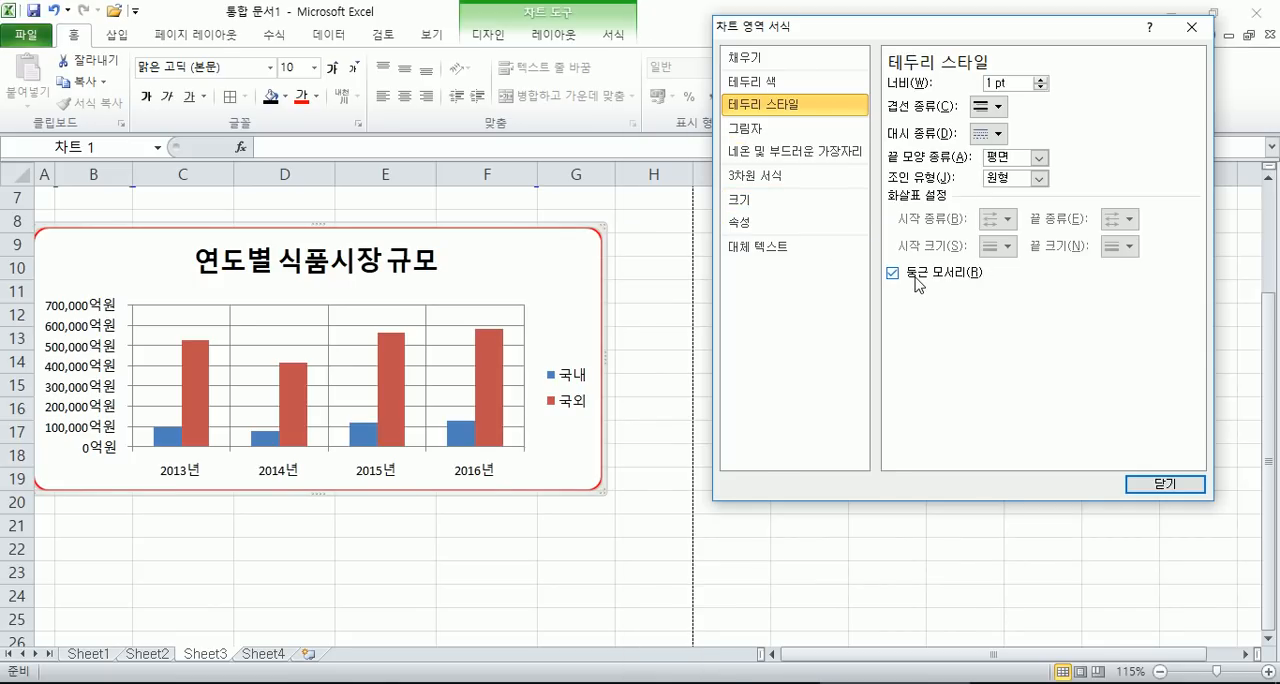
left_click(915, 278)
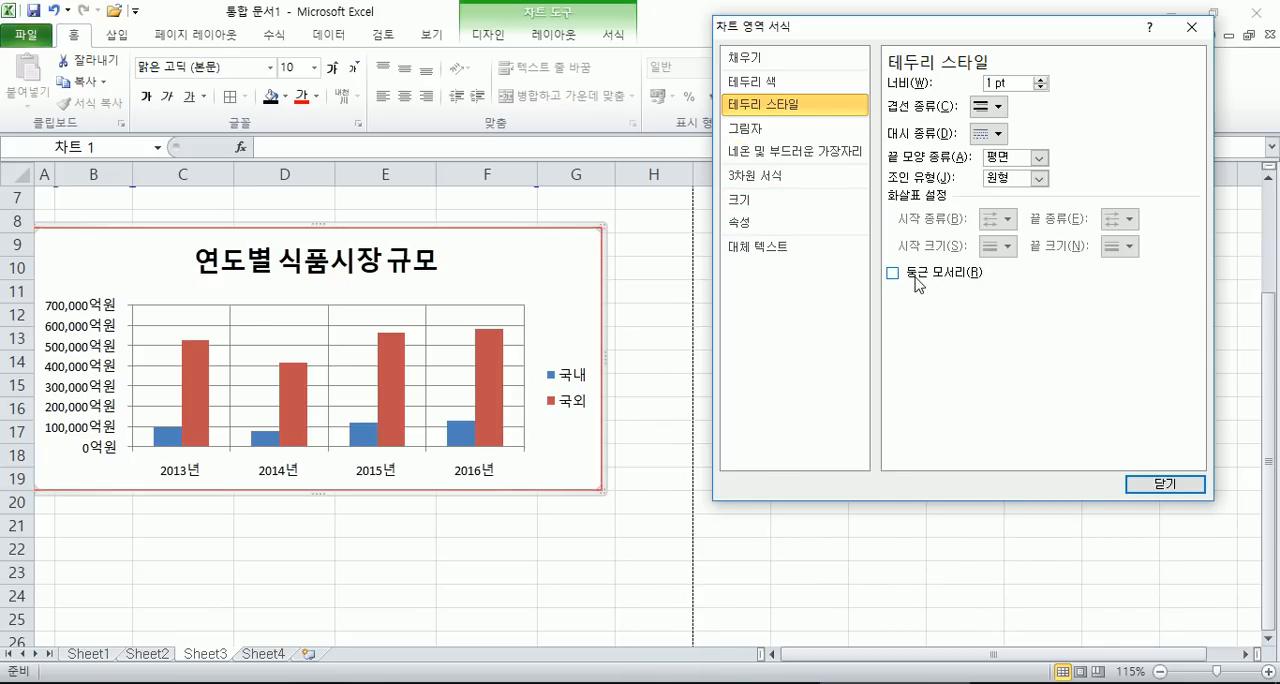
left_click(679, 339)
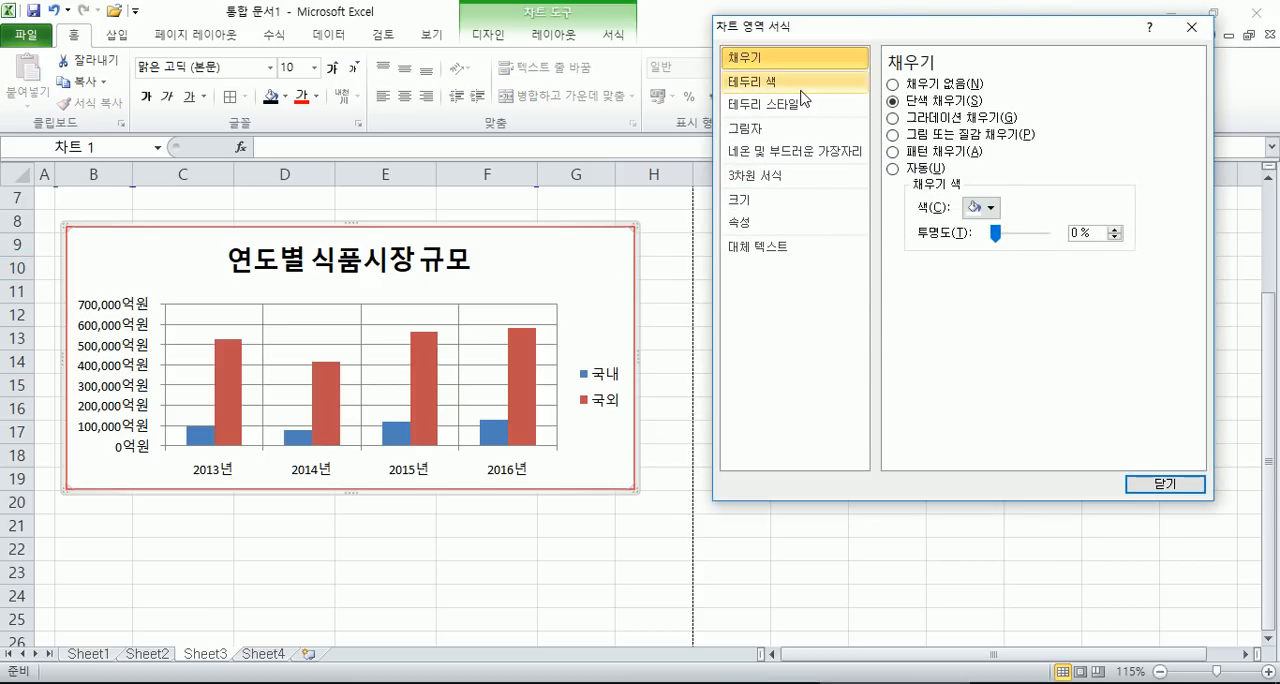
left_click(795, 105)
left_click(893, 272)
left_click(662, 566)
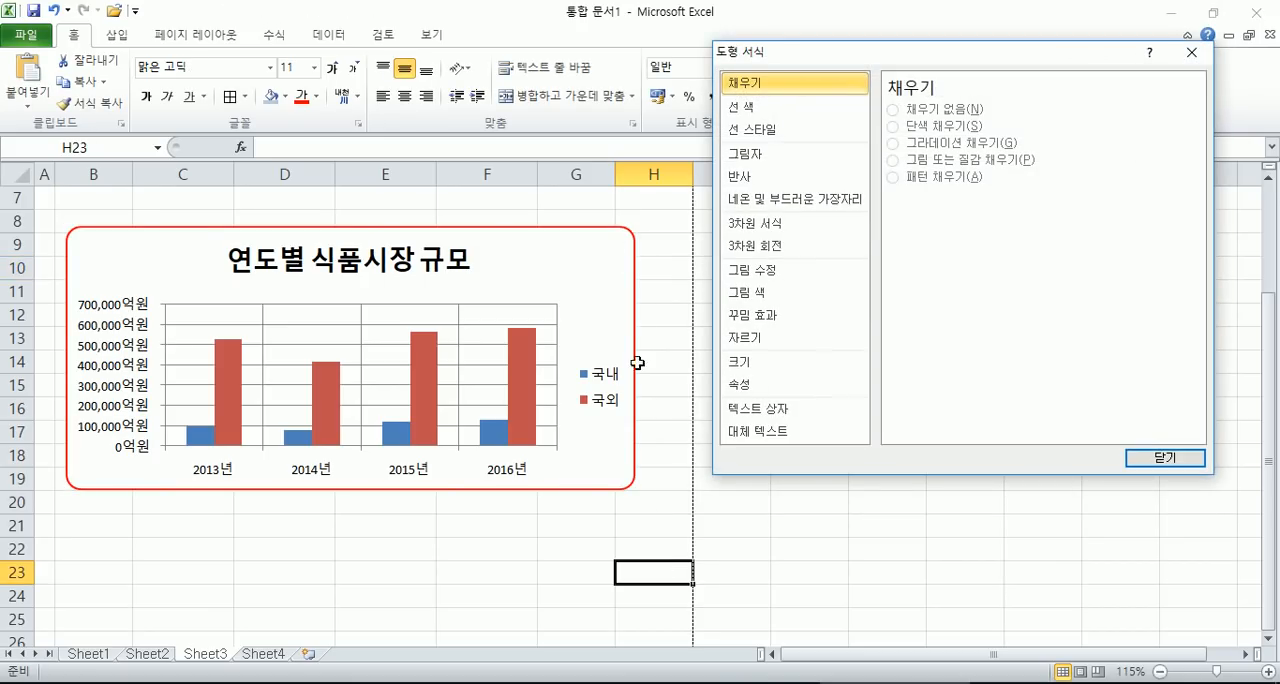
- Review the chart area's 테두리 스타일 settings once more and close the 차트 영역 서식 dialog
left_click(596, 300)
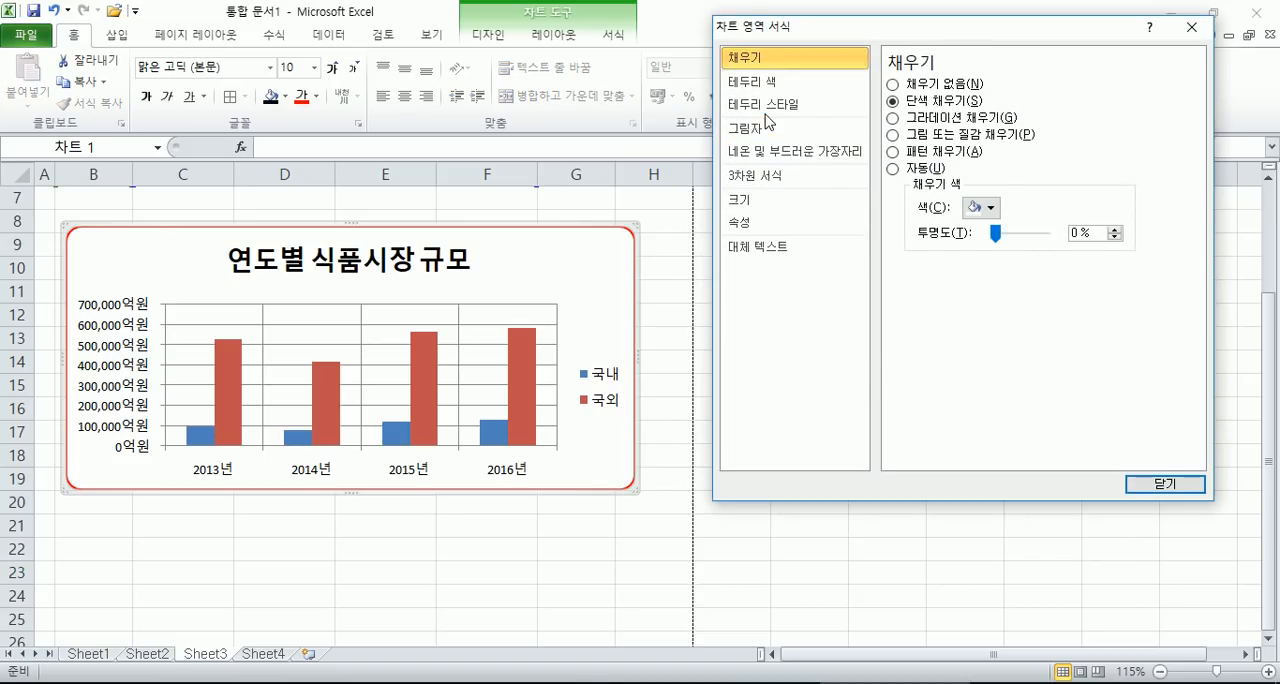
left_click(798, 104)
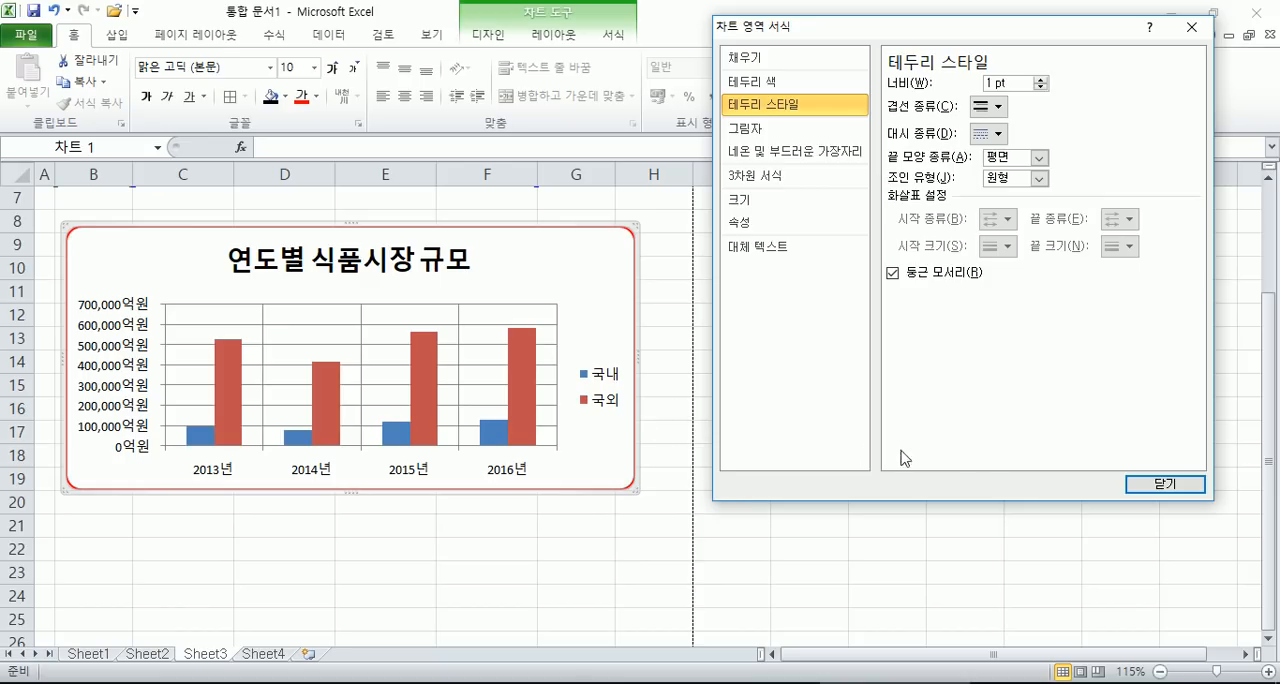
left_click(1148, 487)
- Draw a rectangle shape about 3.43 cm high and 5.64 cm wide, and place it below the chart around rows 21 to 27
scroll(672, 547, "down", 2)
left_click(545, 455)
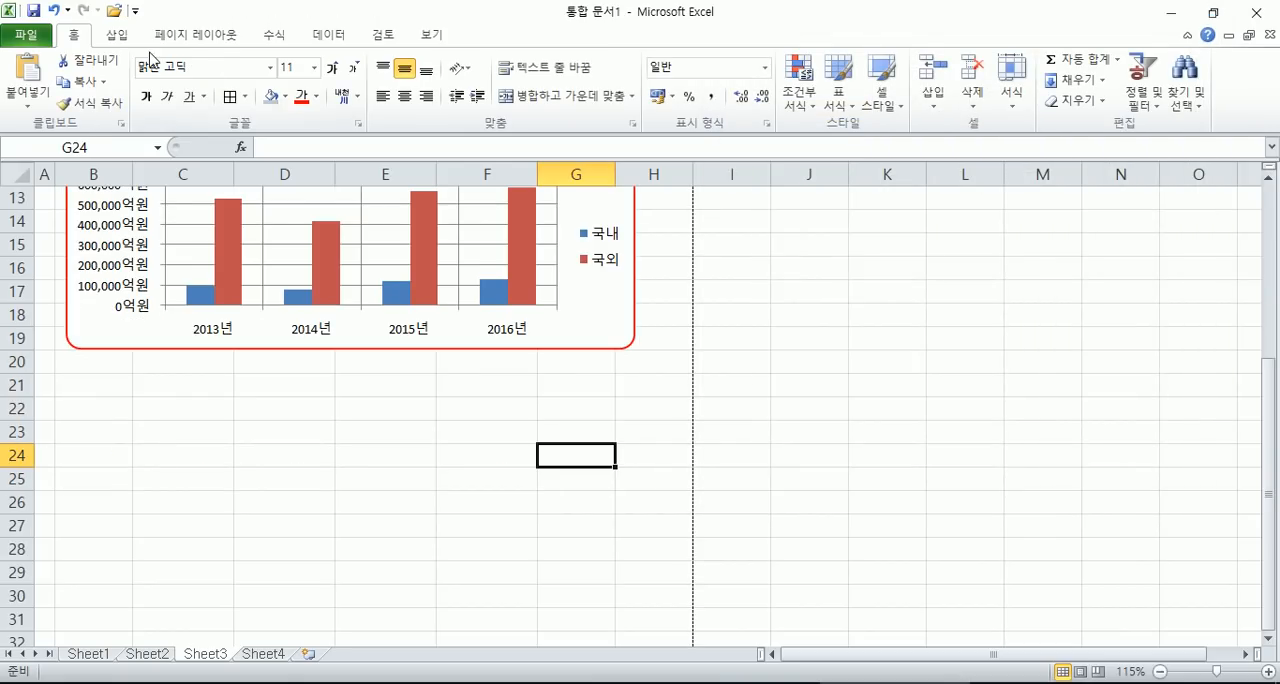
left_click(117, 34)
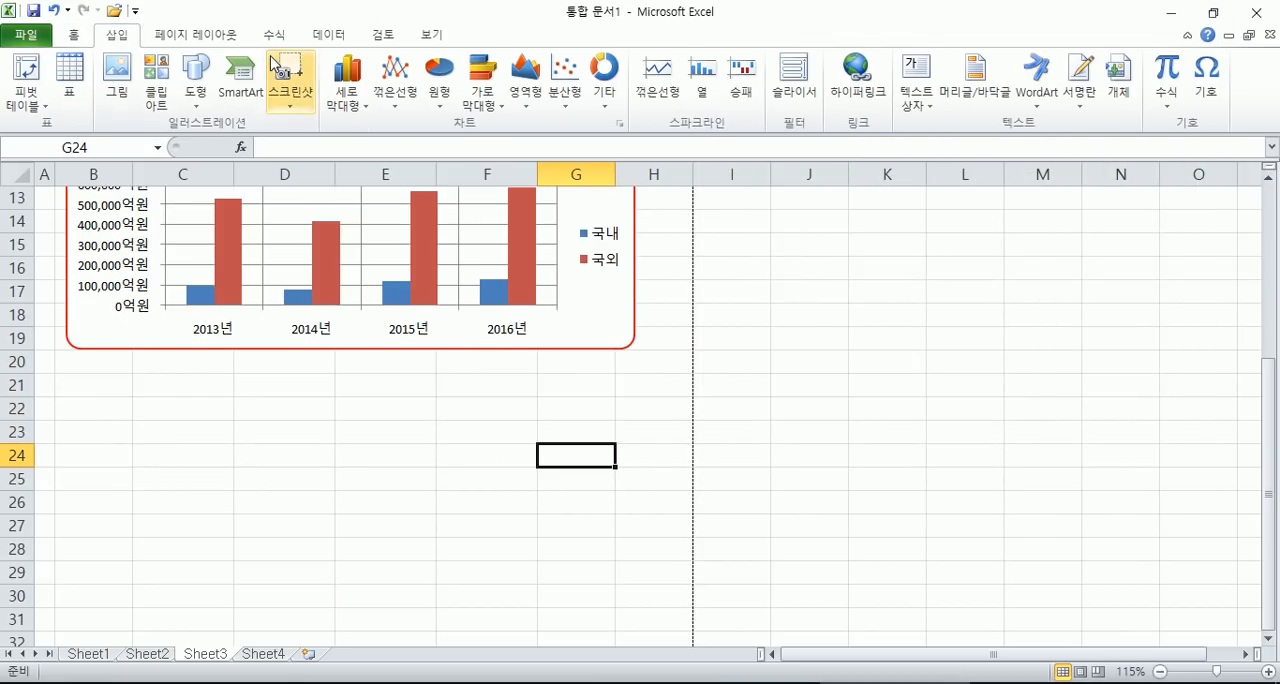
left_click(205, 86)
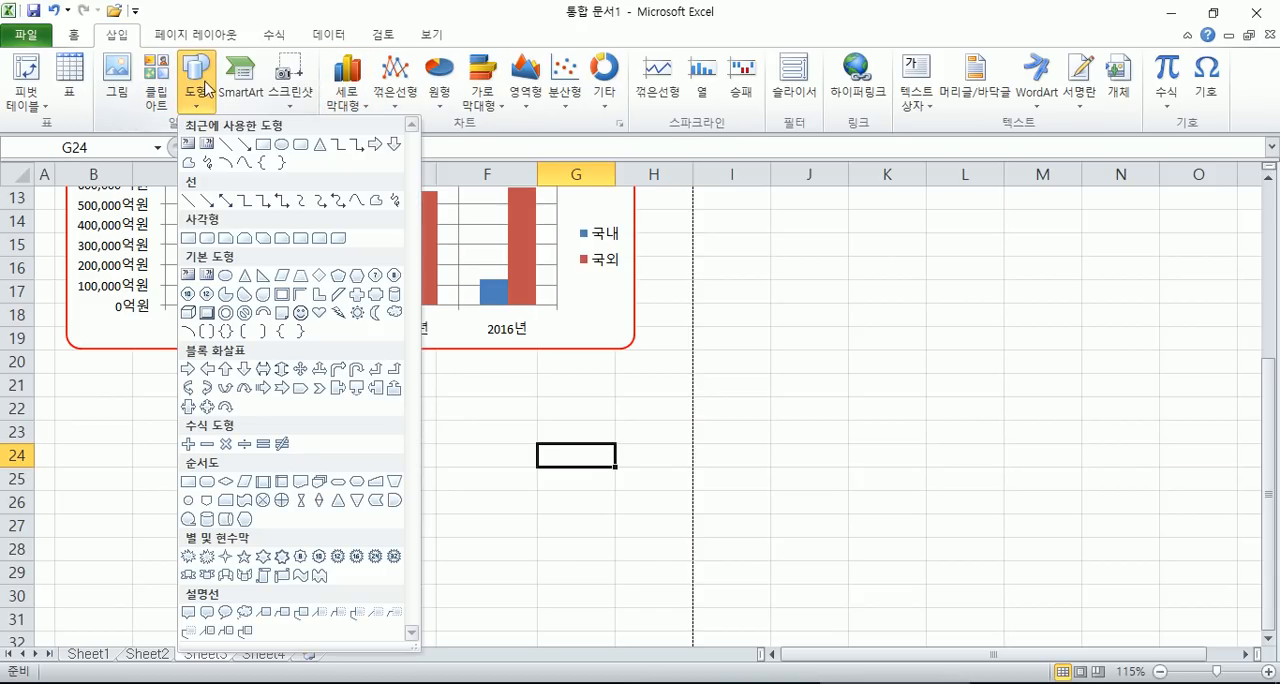
left_click(189, 238)
mouse_move(773, 258)
left_mouse_down()
mouse_move(845, 286)
mouse_move(1004, 397)
left_mouse_up()
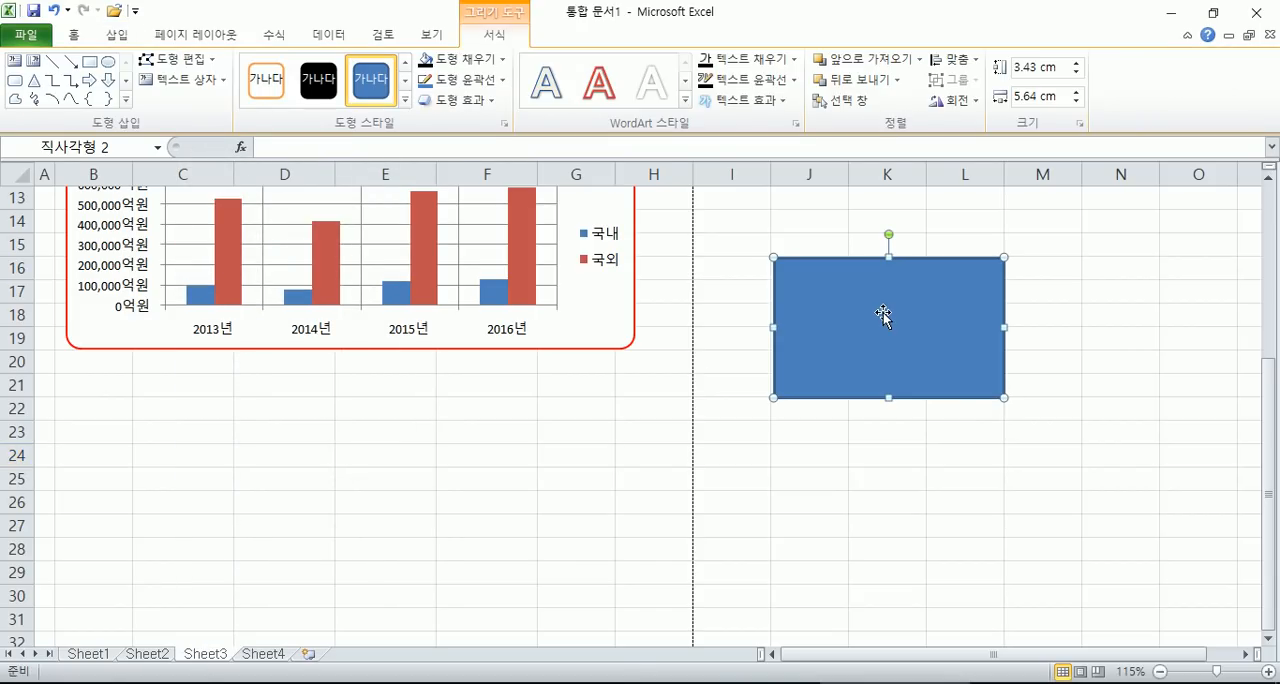
left_click_drag(858, 322, 316, 446)
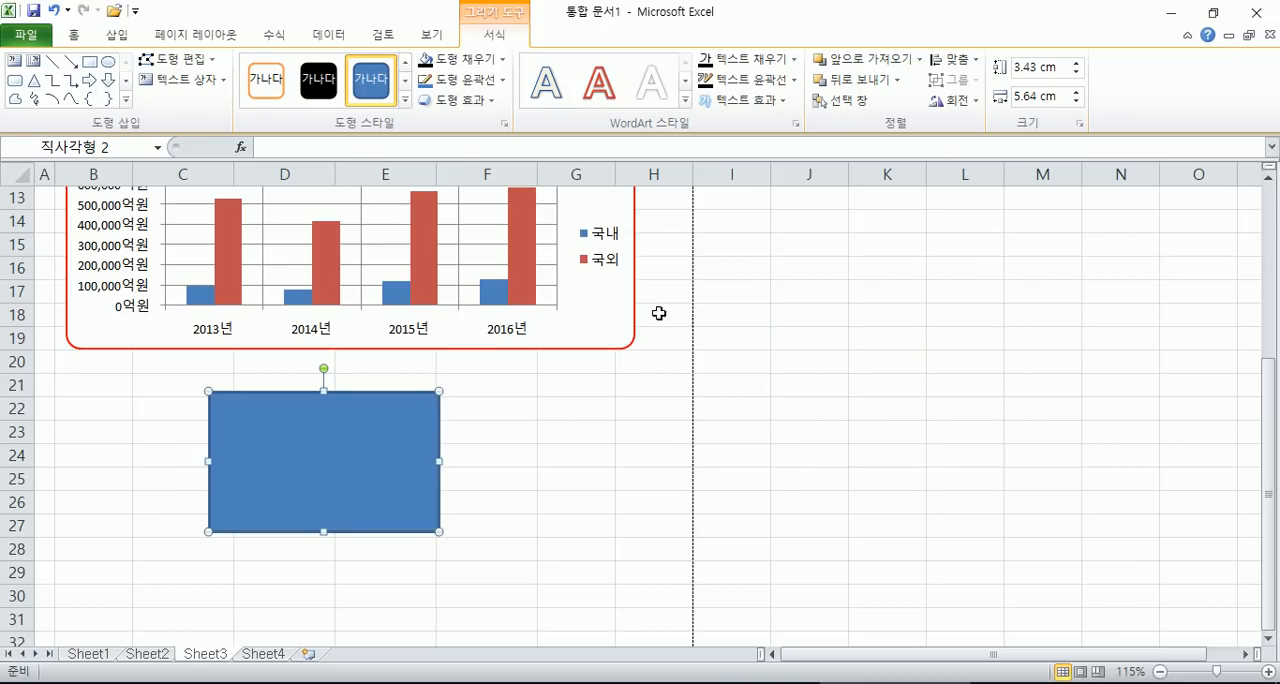
- Set the rectangle's line to the standard colour 빨강 and its fill to 채우기 없음 in the 도형 서식 settings
right_click(288, 462)
left_click(358, 454)
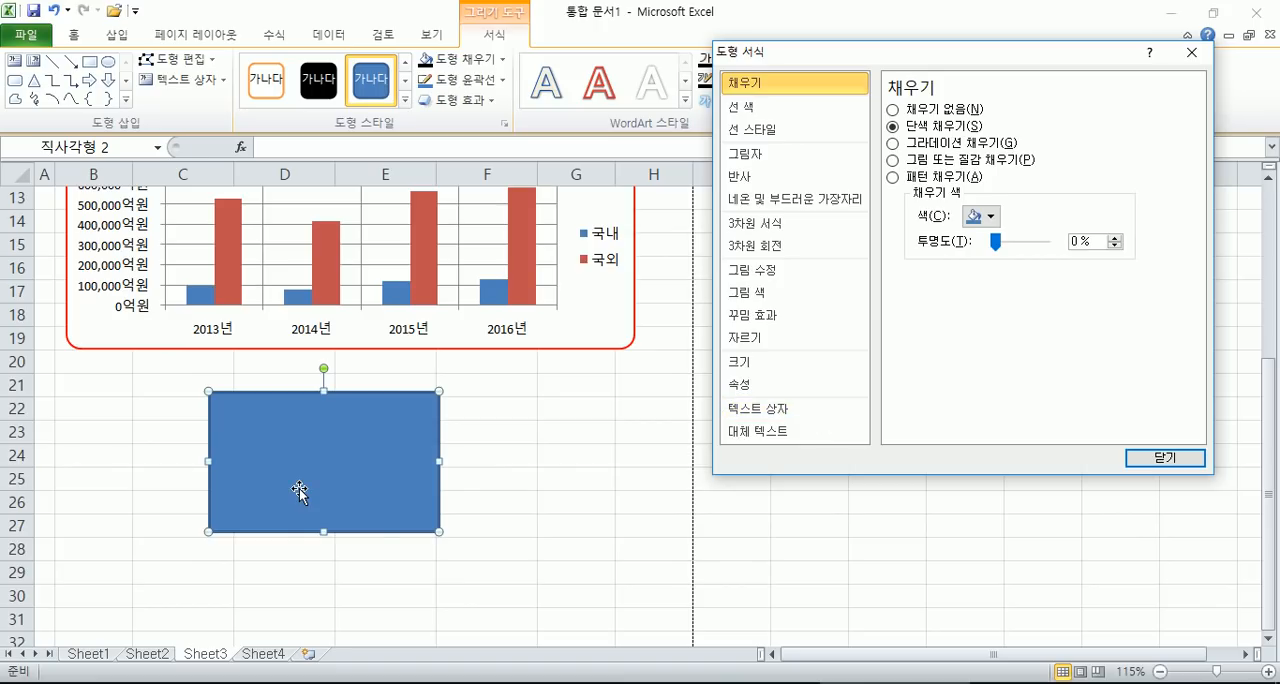
left_click(300, 490)
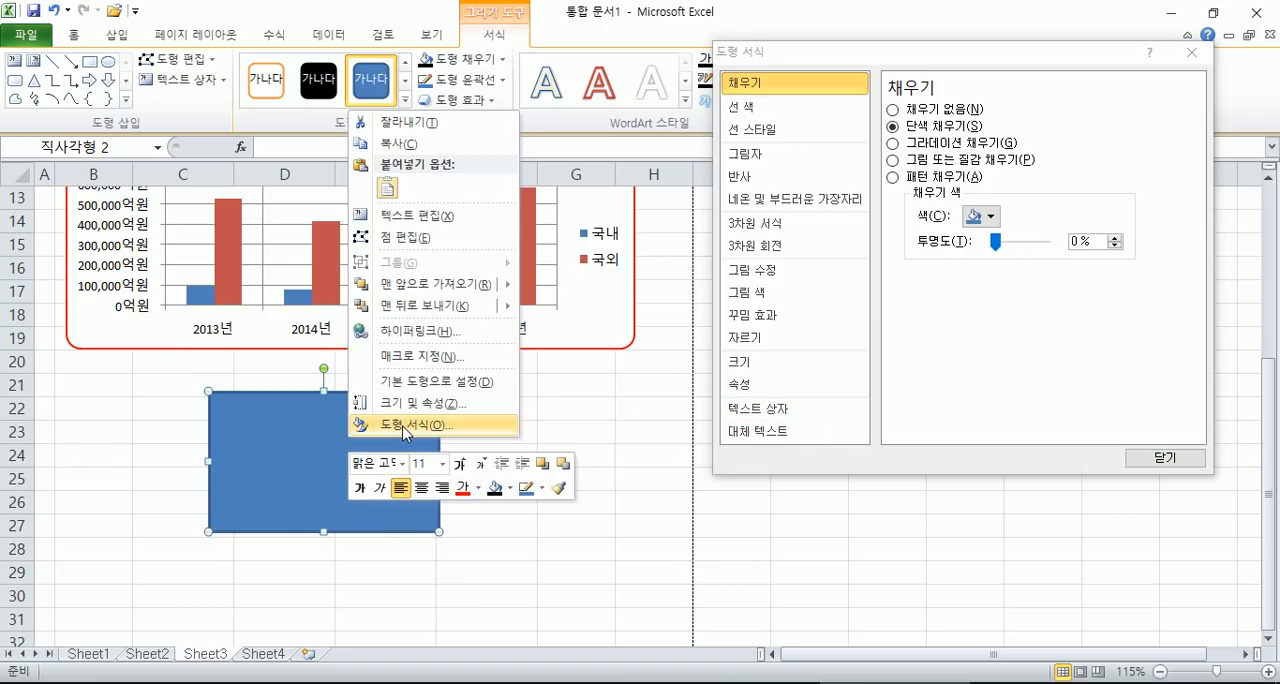
left_click(900, 388)
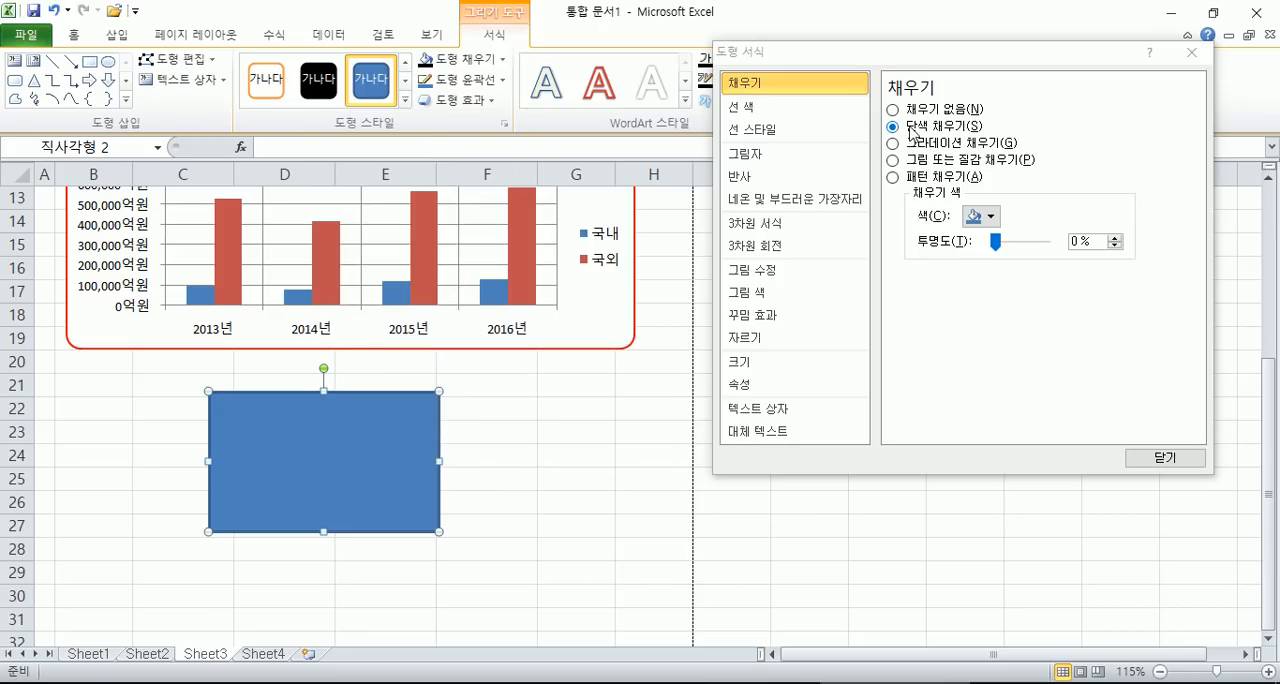
left_click(818, 129)
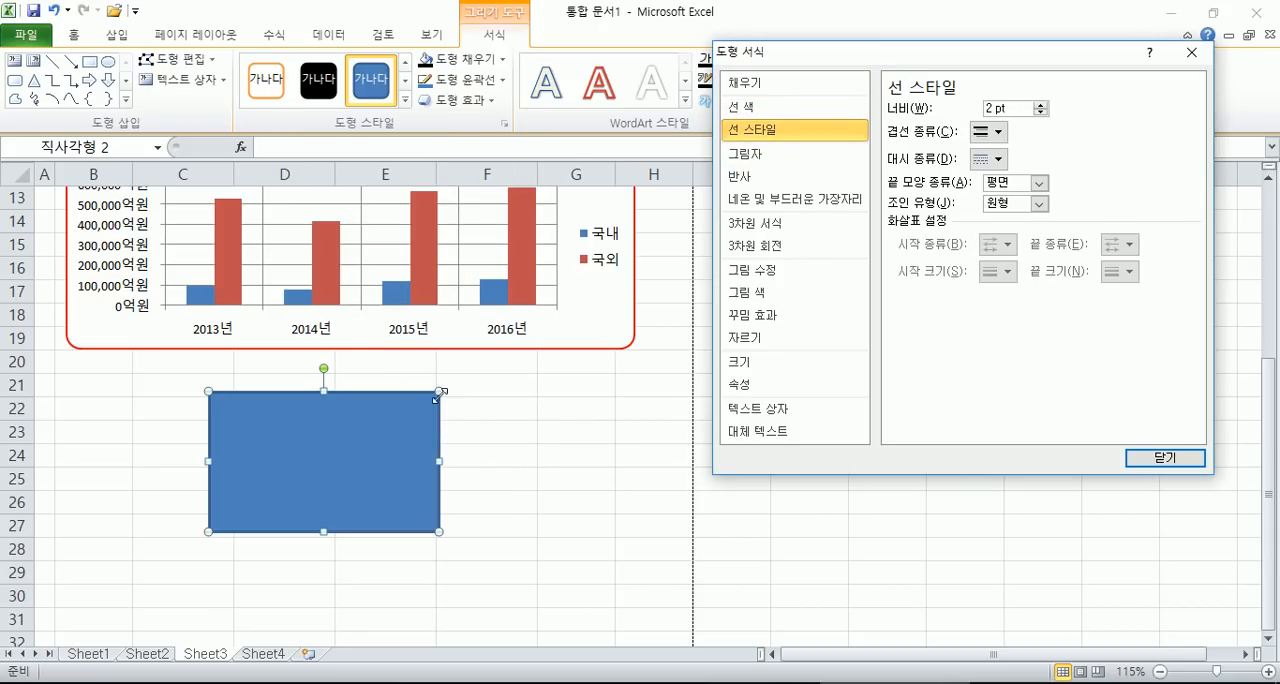
left_click(823, 106)
left_click(980, 166)
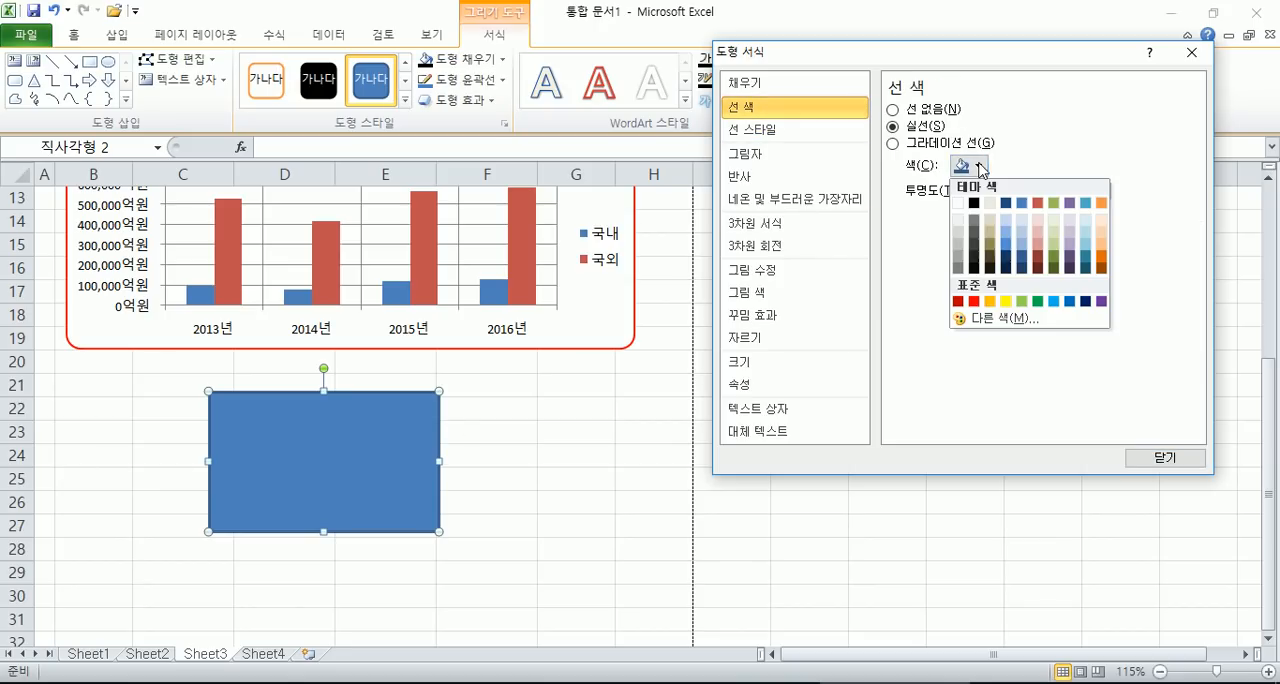
left_click(973, 301)
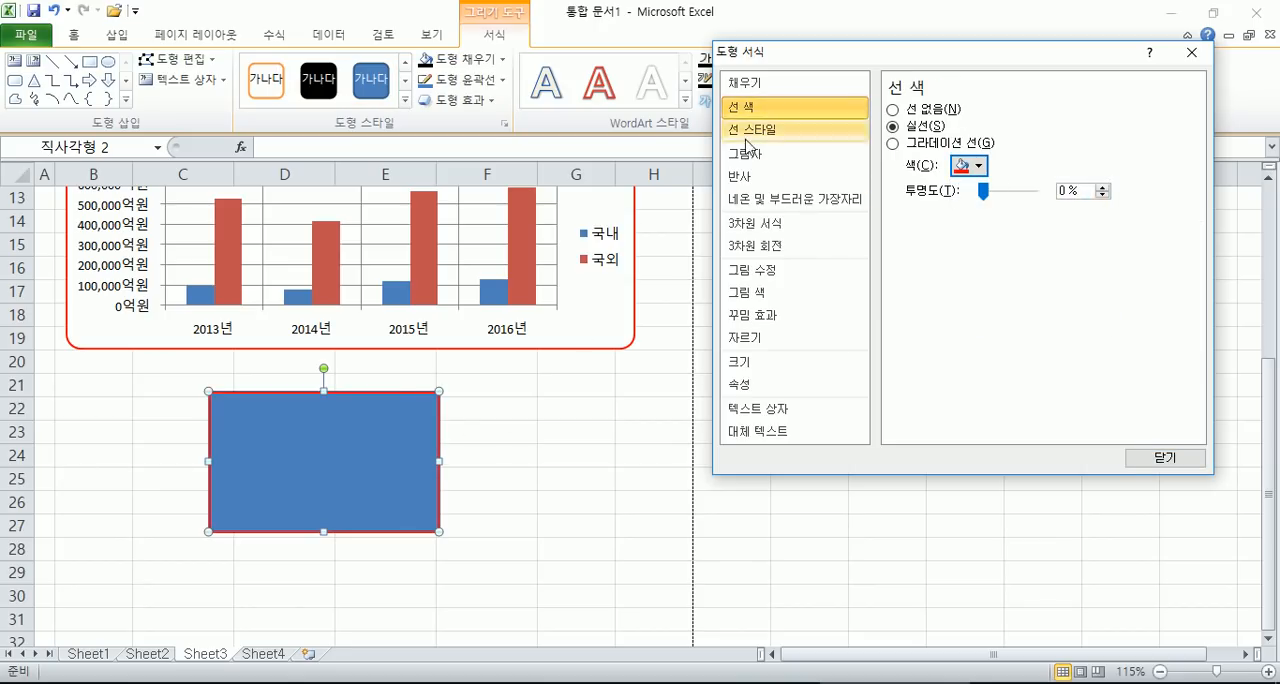
left_click(760, 84)
left_click(914, 110)
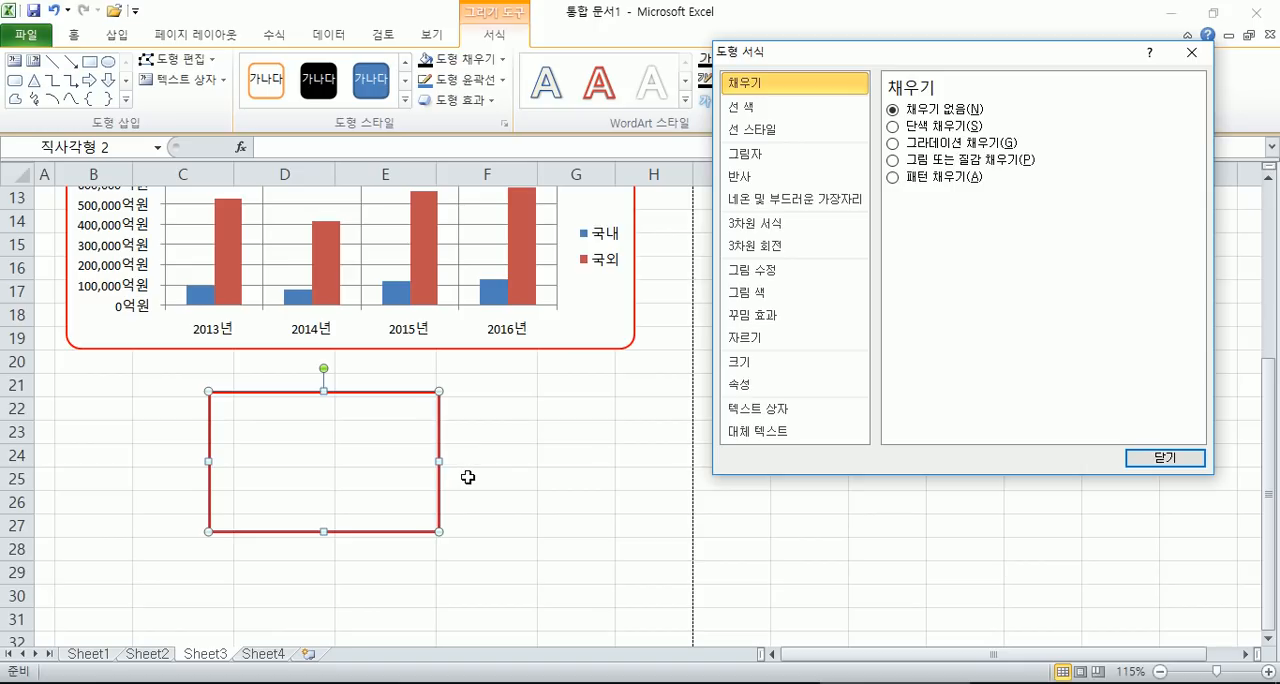
- Delete the practice rectangle below the chart and close the 도형 서식 dialog
left_click(439, 446)
key("Delete")
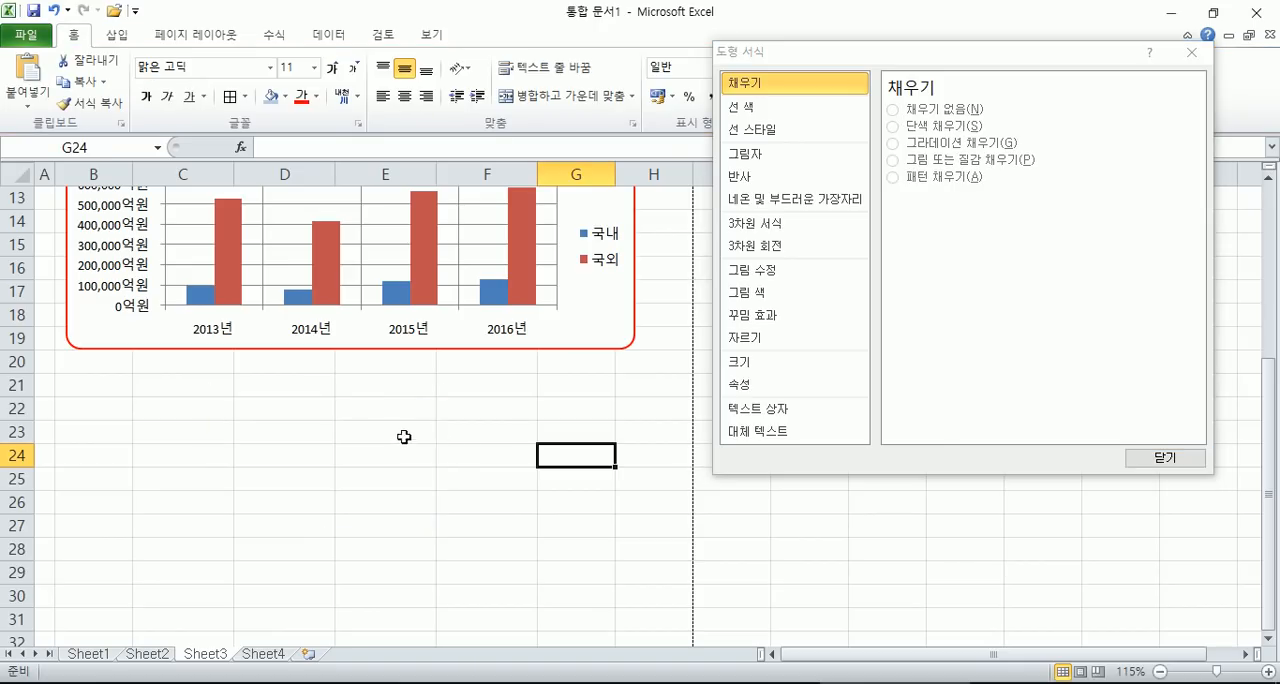
left_click(1165, 457)
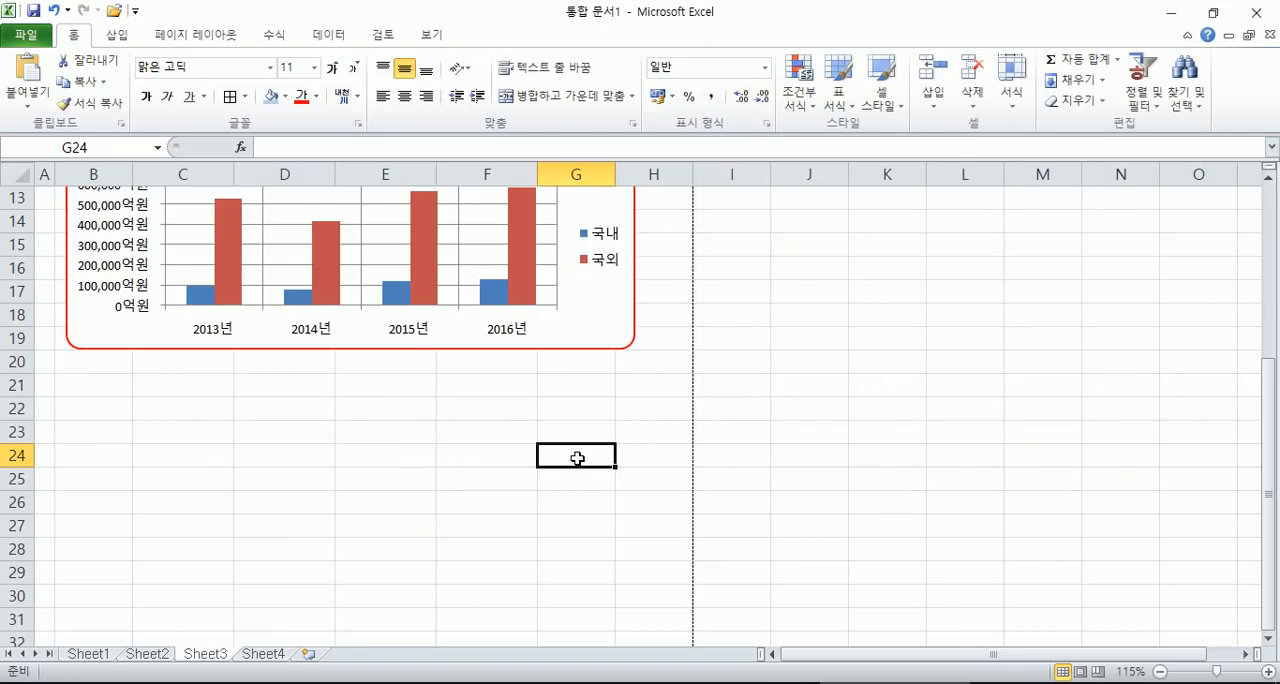
- Apply the outer shadow preset 오프셋 대각선 오른쪽 아래 to the chart area, and deselect the chart
scroll(580, 451, "up", 3)
left_click(580, 335)
double_click(595, 348)
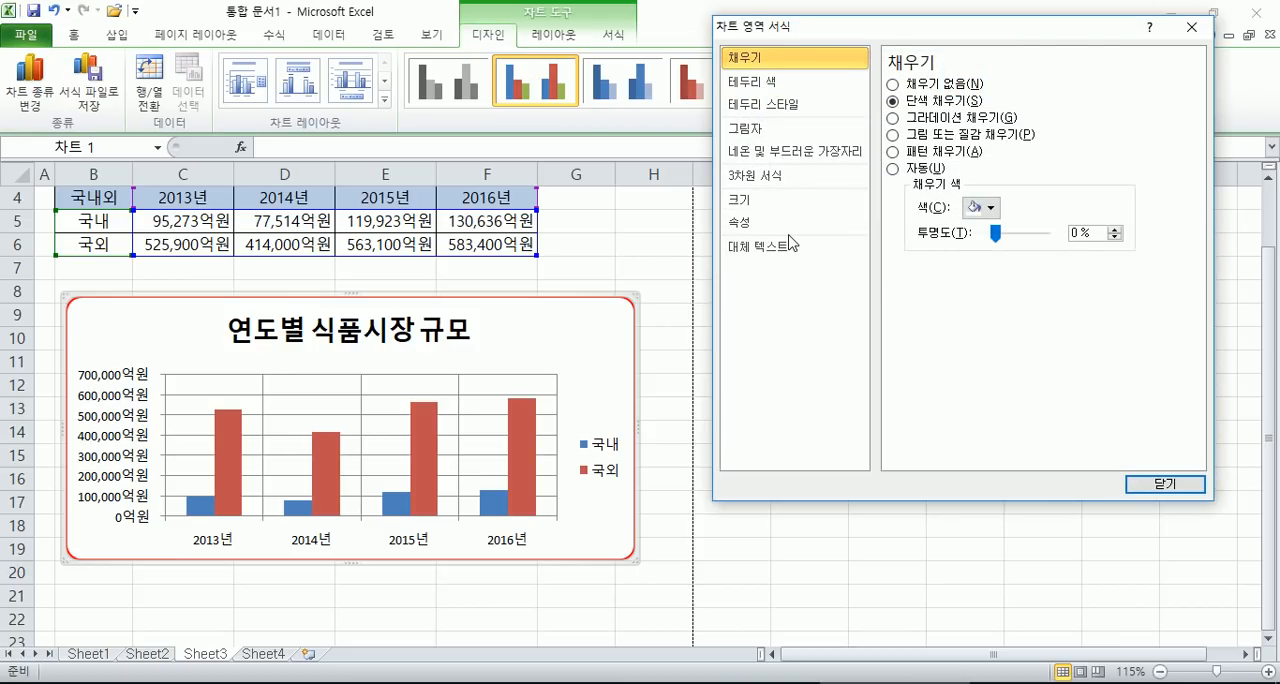
left_click(758, 132)
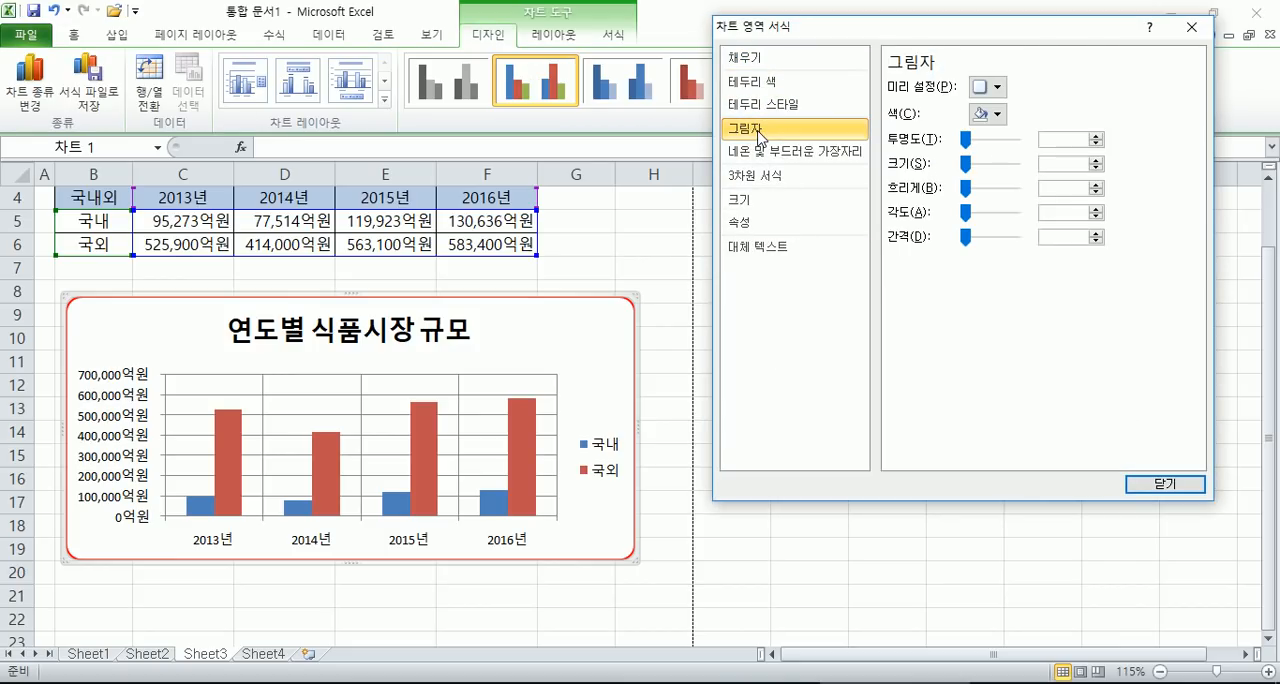
left_click(987, 87)
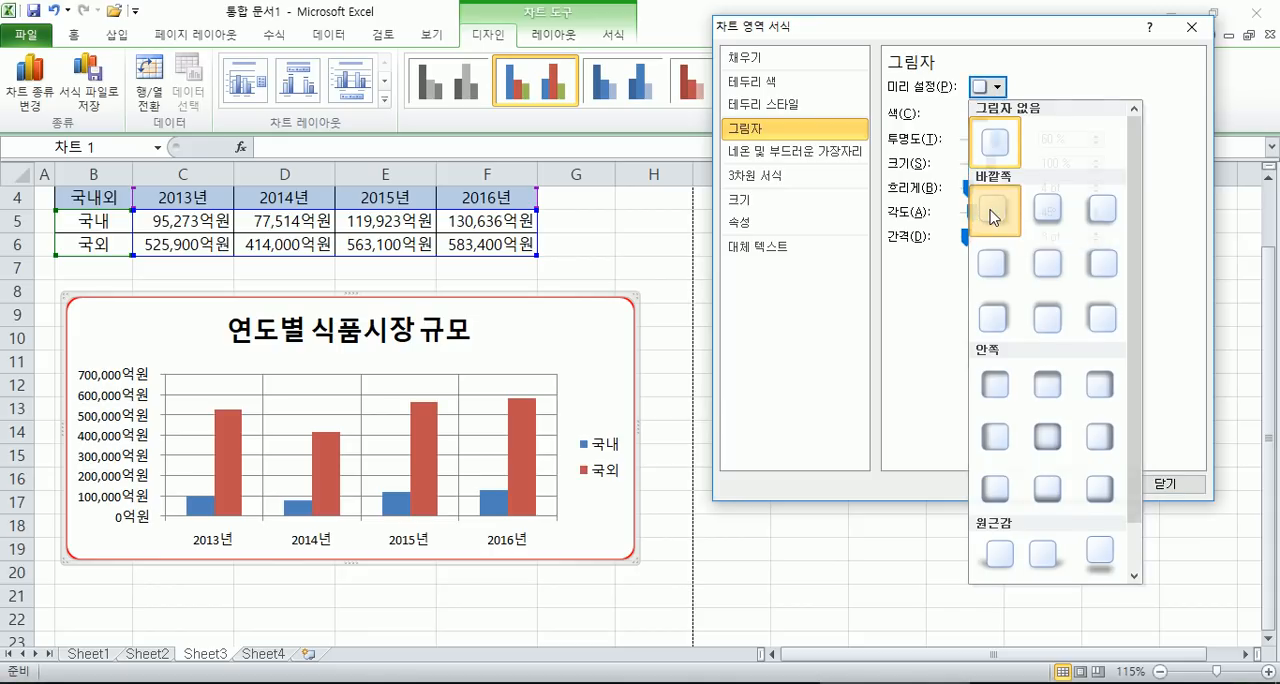
left_click(992, 210)
left_click(988, 87)
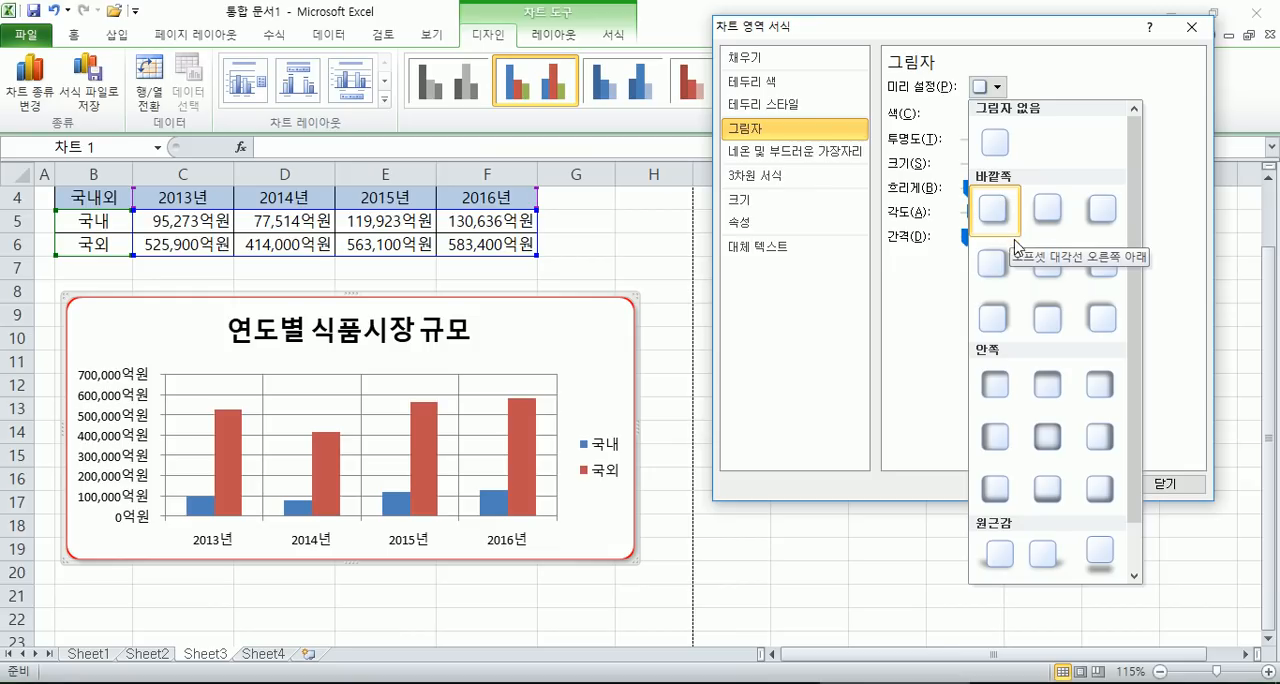
left_click(681, 253)
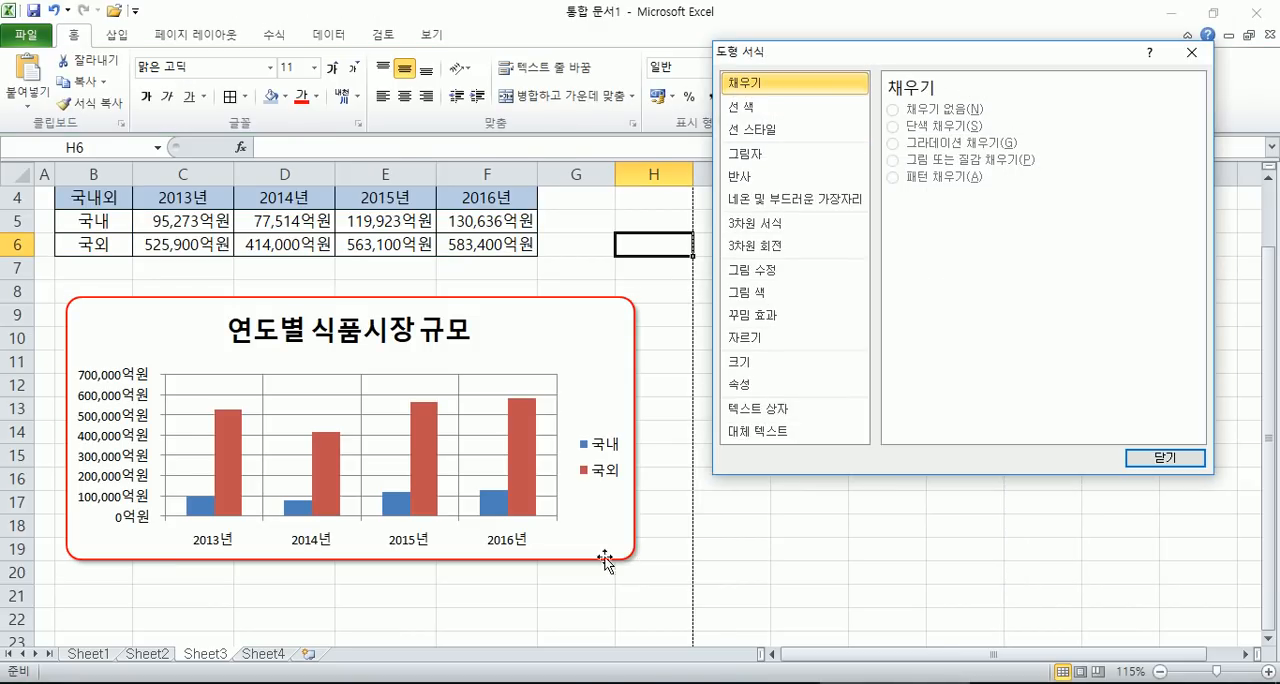
- Review the chart area's shadow settings in the 차트 영역 서식 dialog, close it and deselect the chart
left_click(672, 316)
scroll(612, 336, "down", 3)
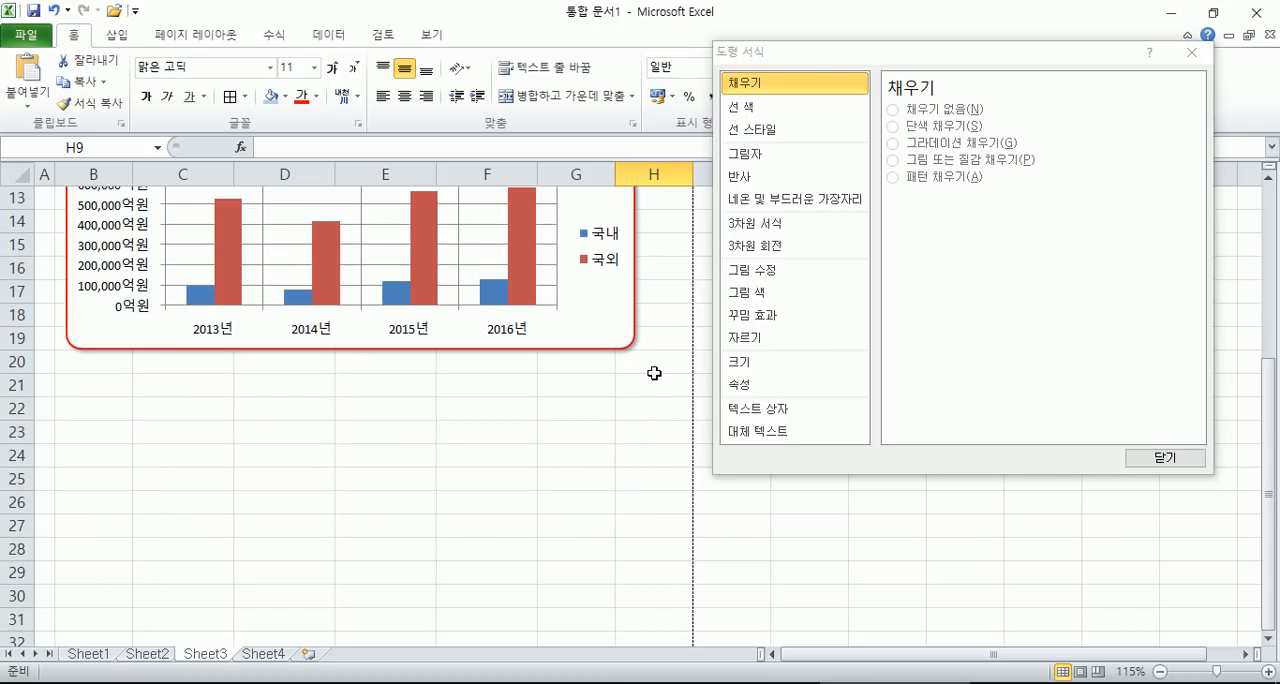
left_click(610, 318)
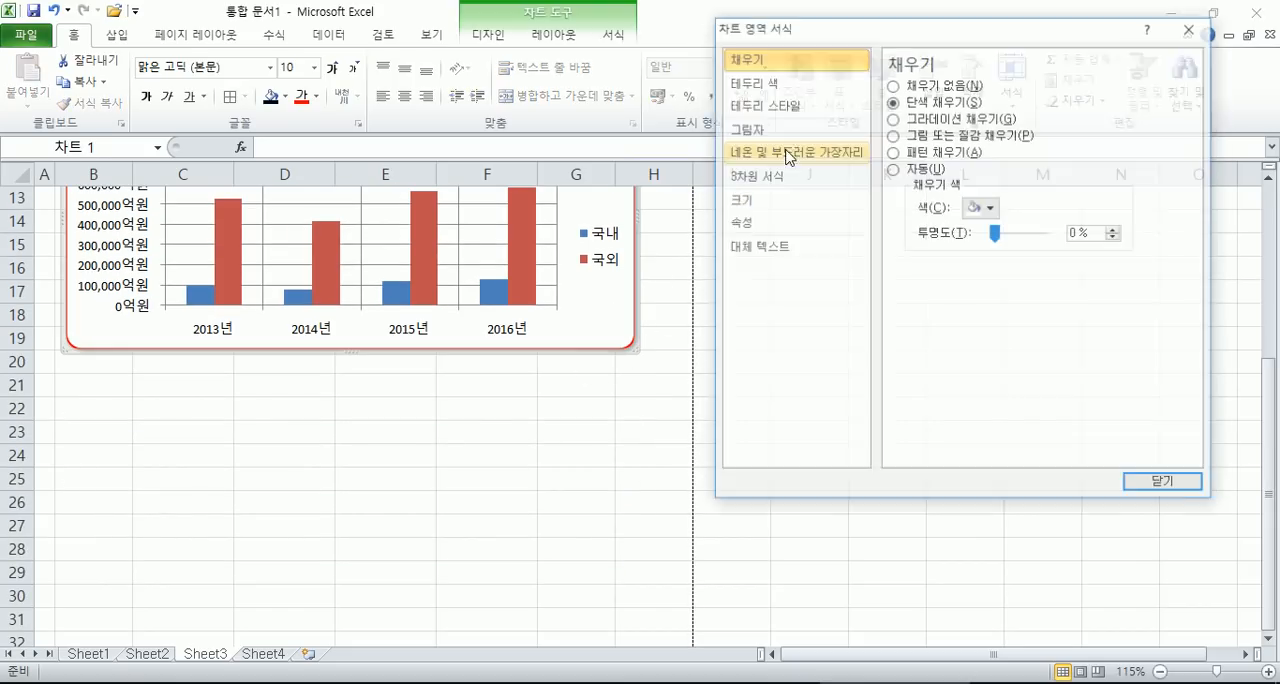
left_click(765, 130)
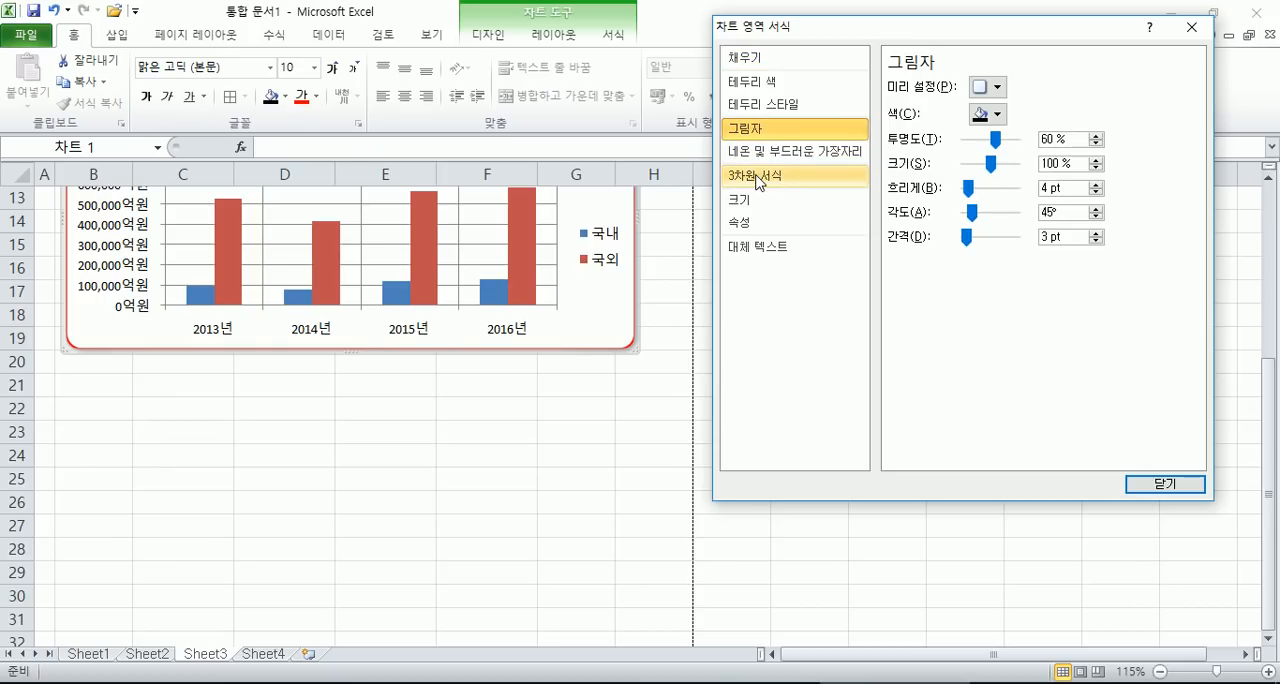
left_click(1160, 485)
left_click(554, 443)
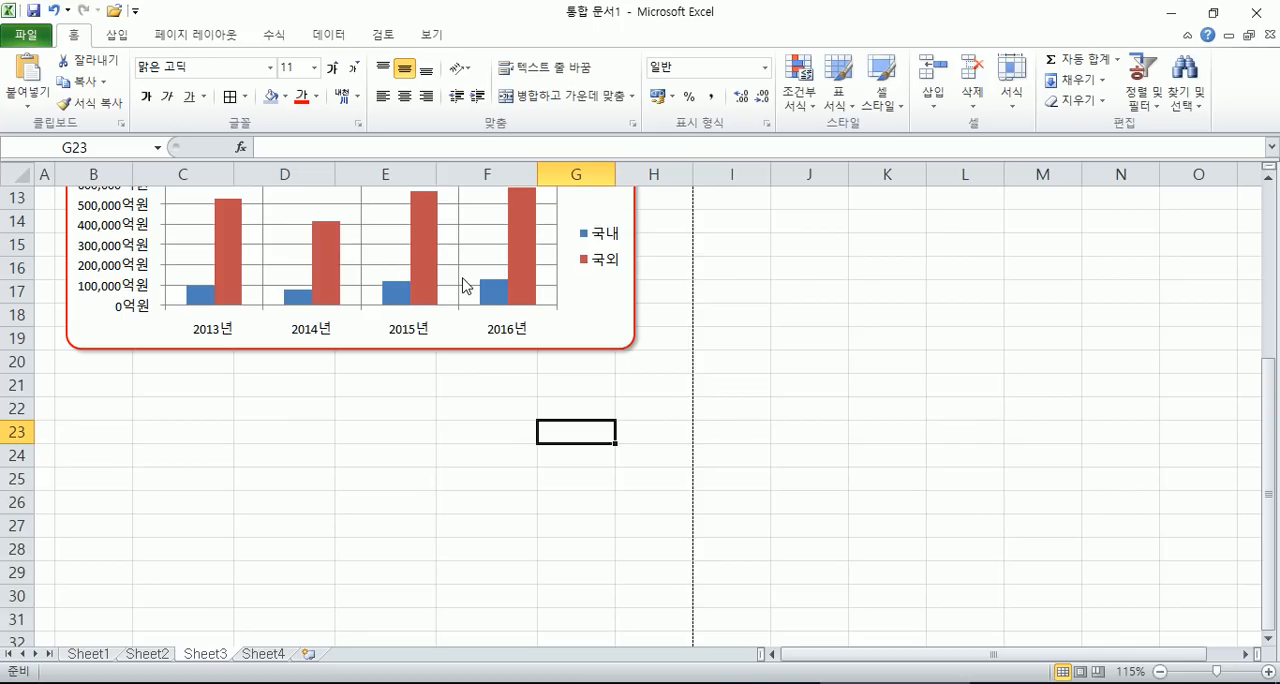
- Set the font of the chart title 연도별 식품시장 규모 to MD이솝체
scroll(337, 326, "up", 3)
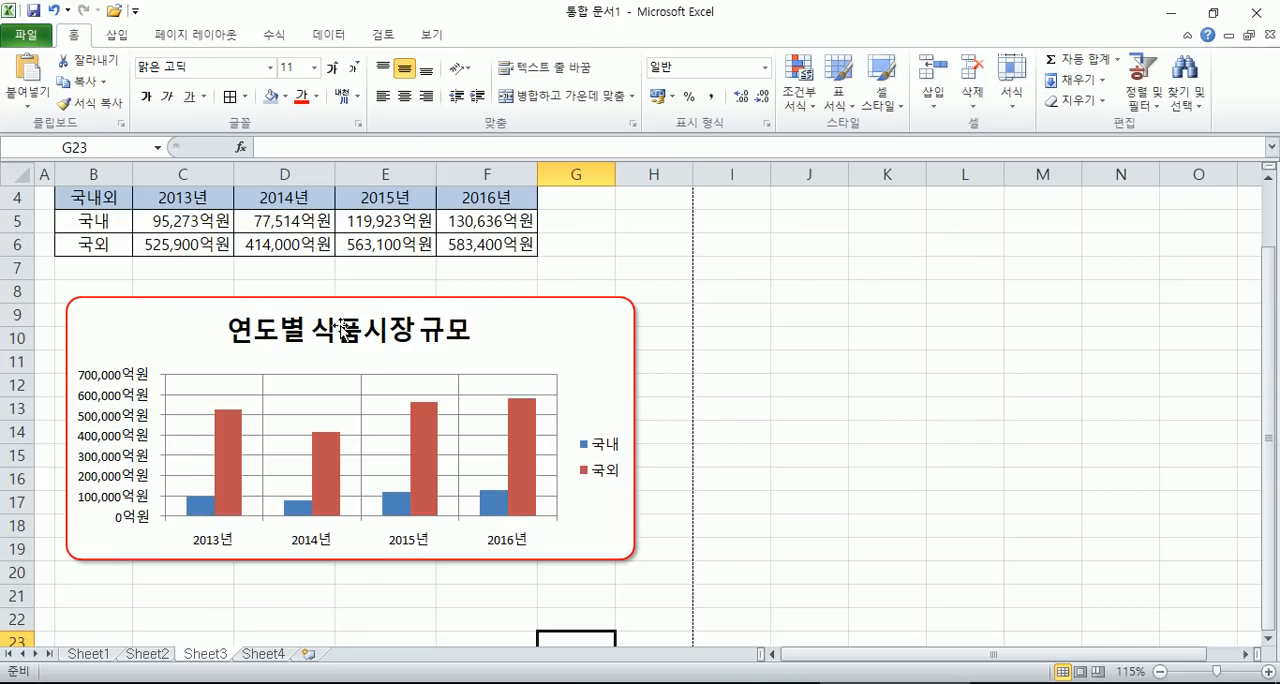
left_click(341, 329)
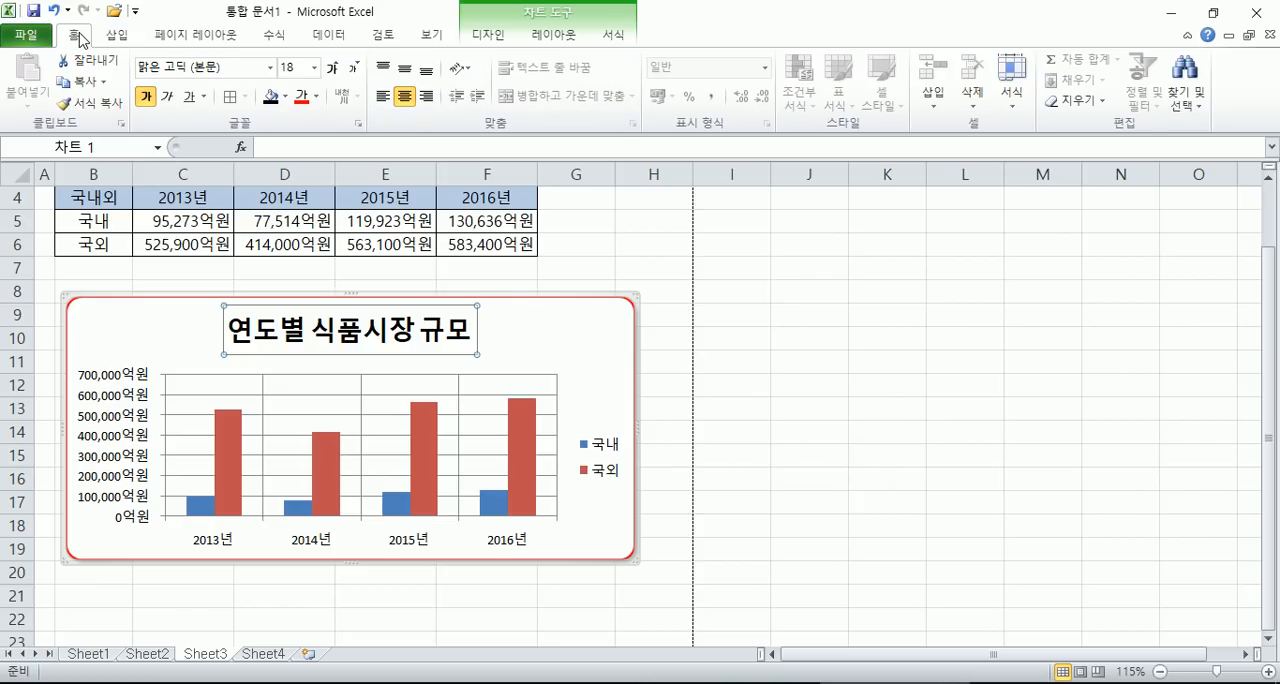
left_click(269, 67)
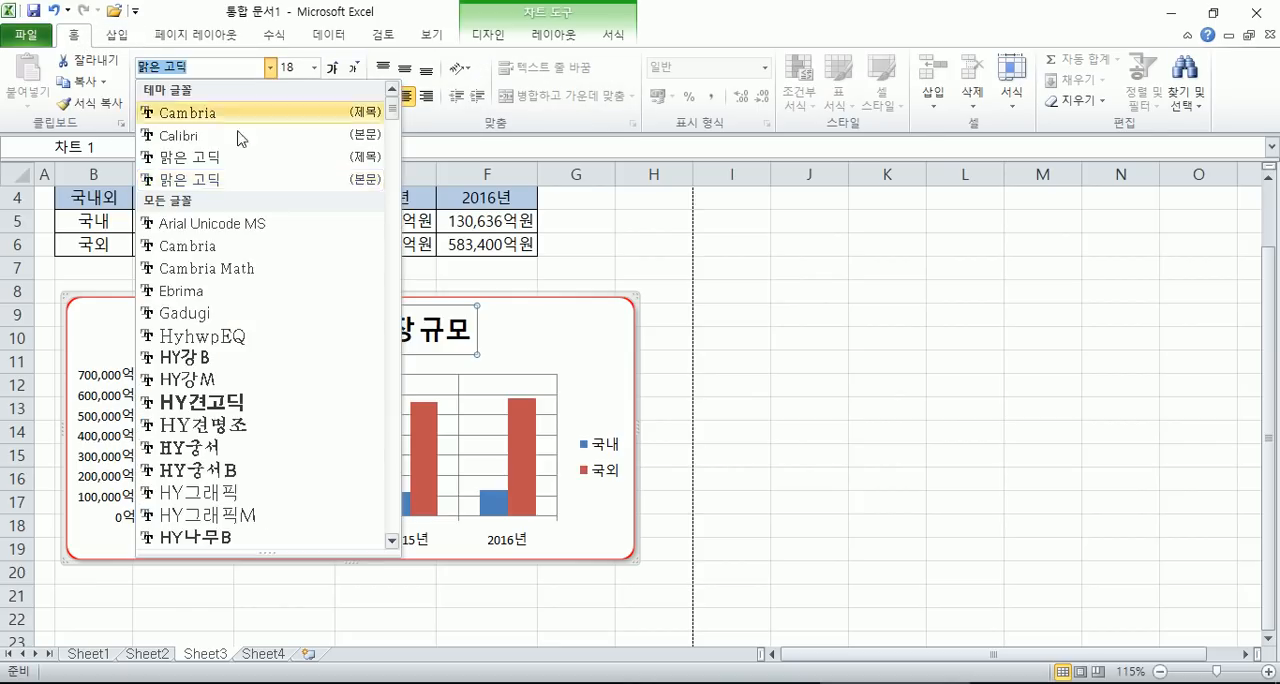
scroll(205, 325, "down", 2)
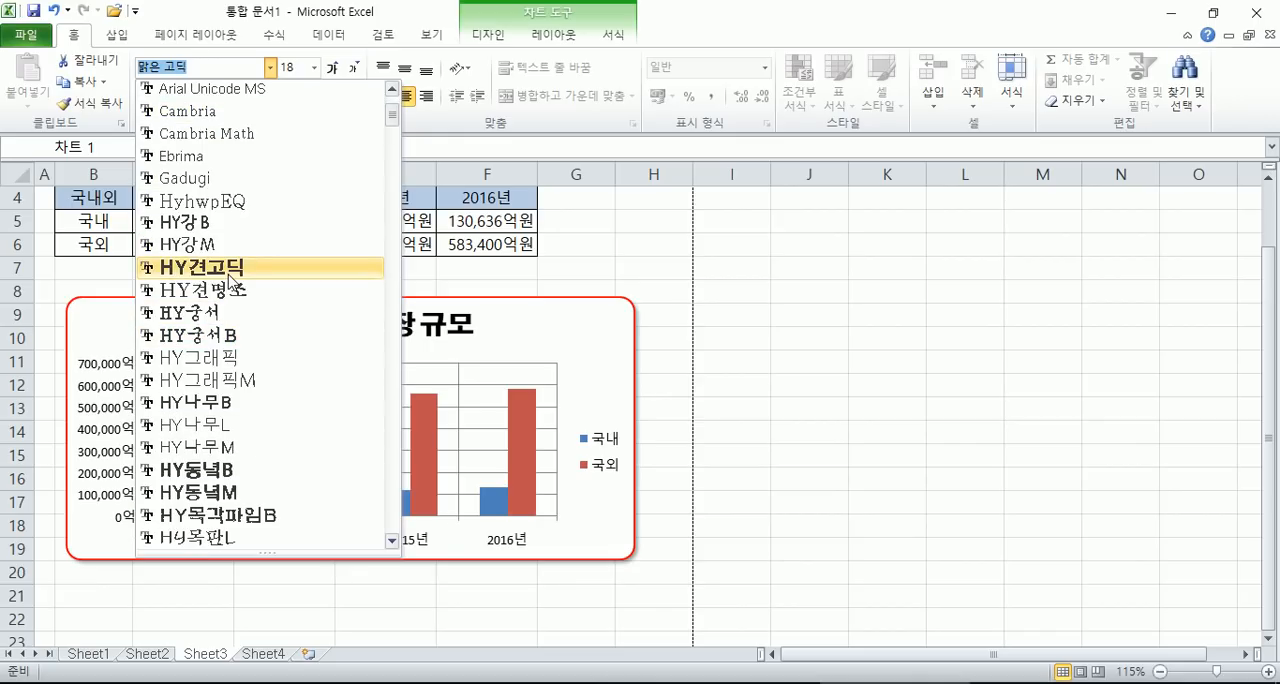
scroll(240, 300, "down", 3)
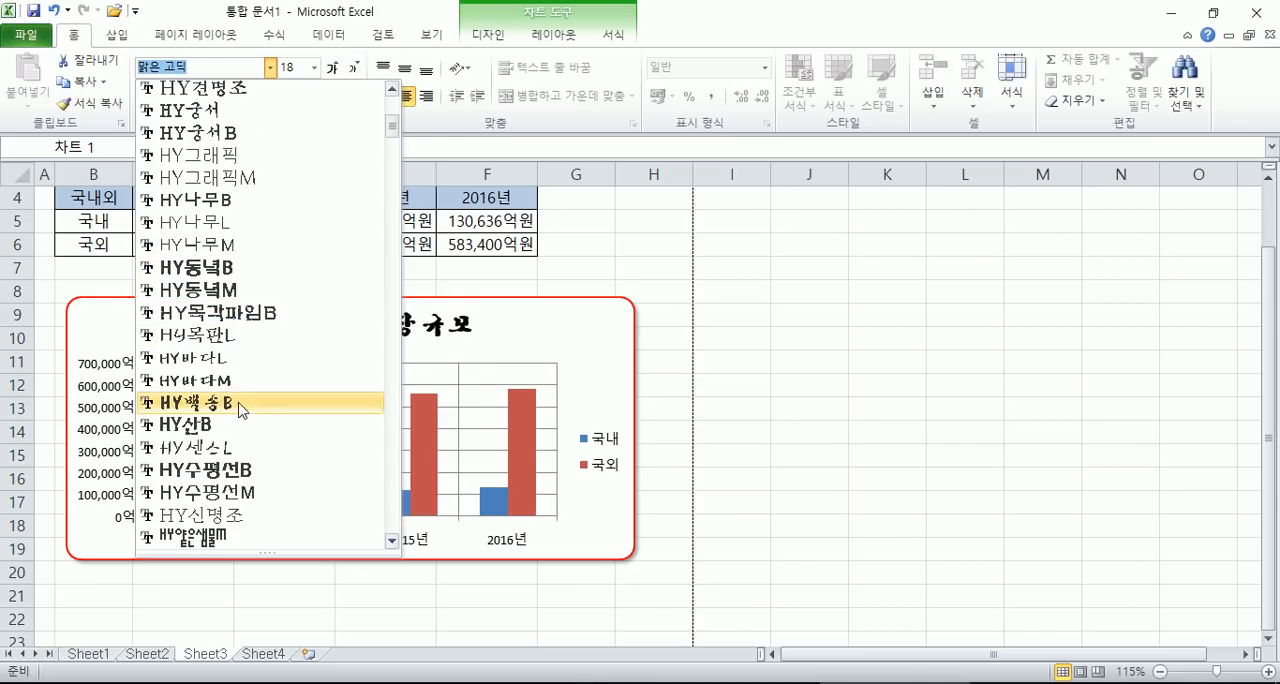
scroll(240, 405, "down", 4)
scroll(237, 357, "down", 4)
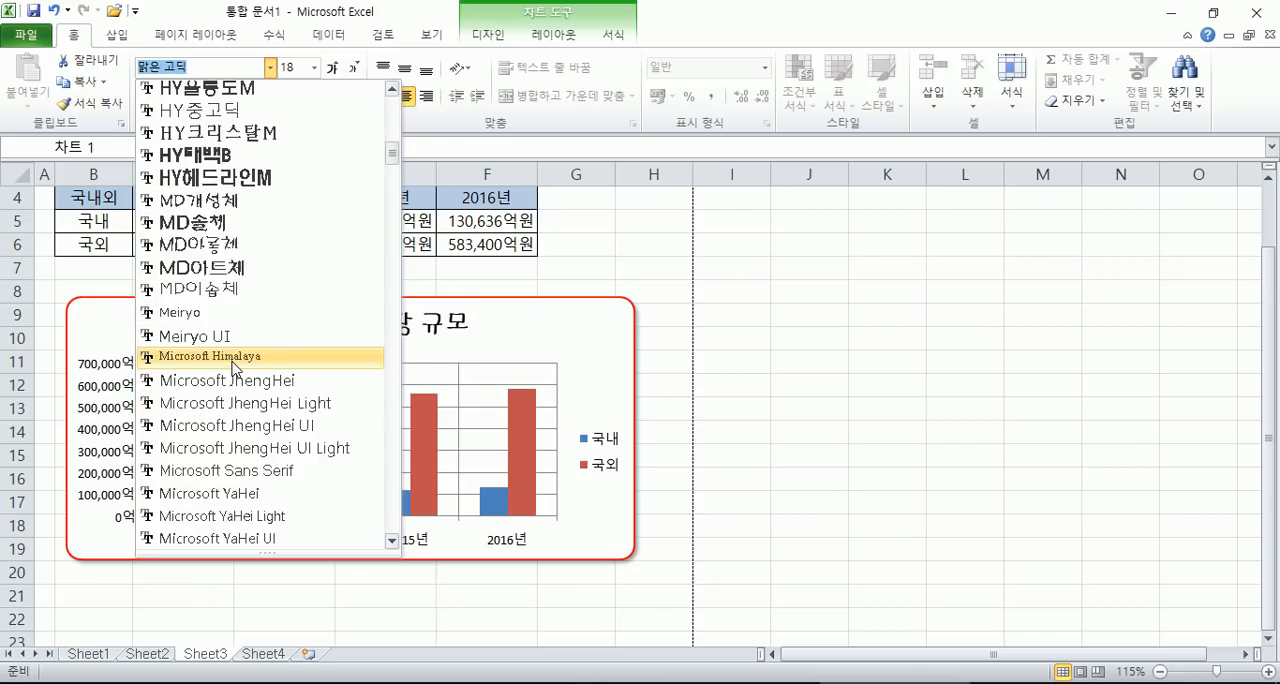
left_click(237, 288)
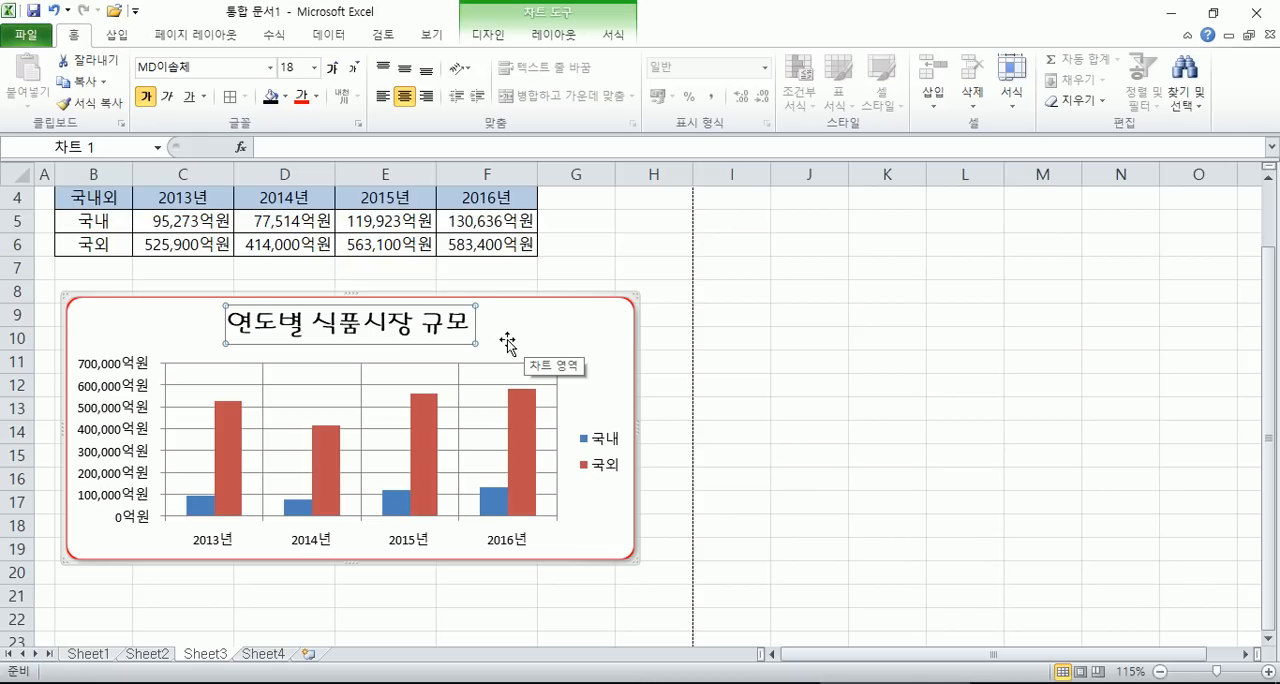
- Try the chart title with its bold style switched off and back on
left_click(149, 105)
left_click(149, 105)
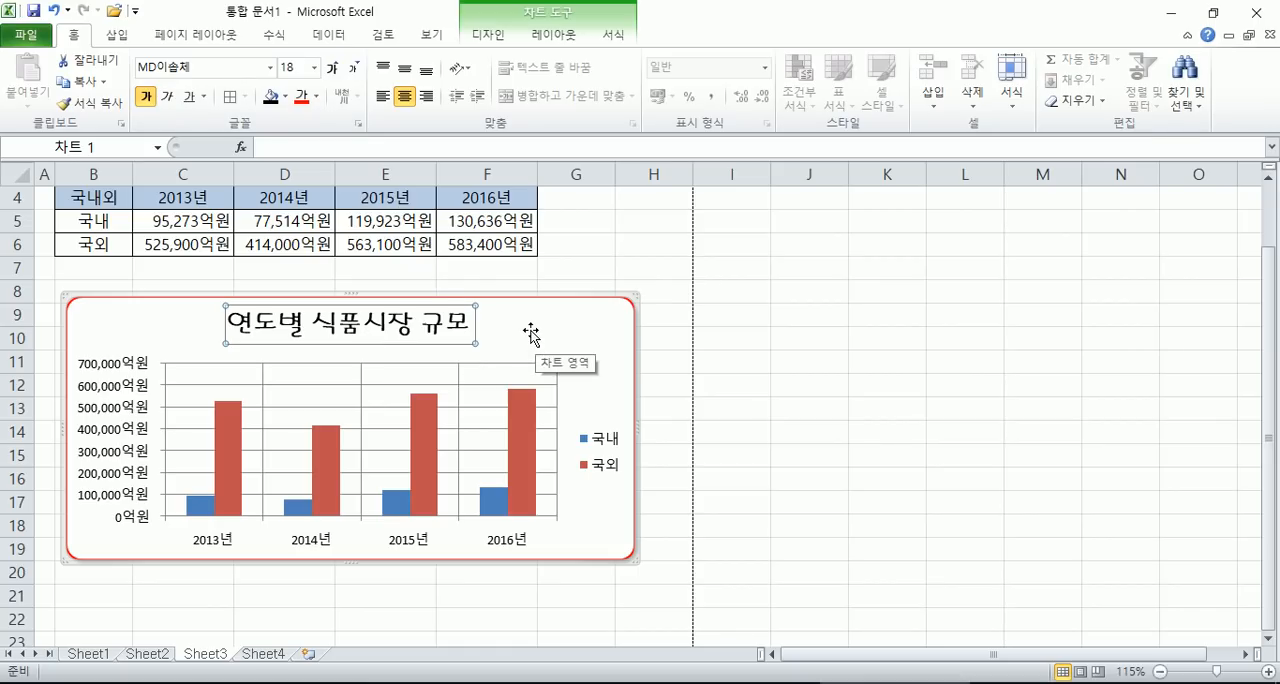
left_click(146, 96)
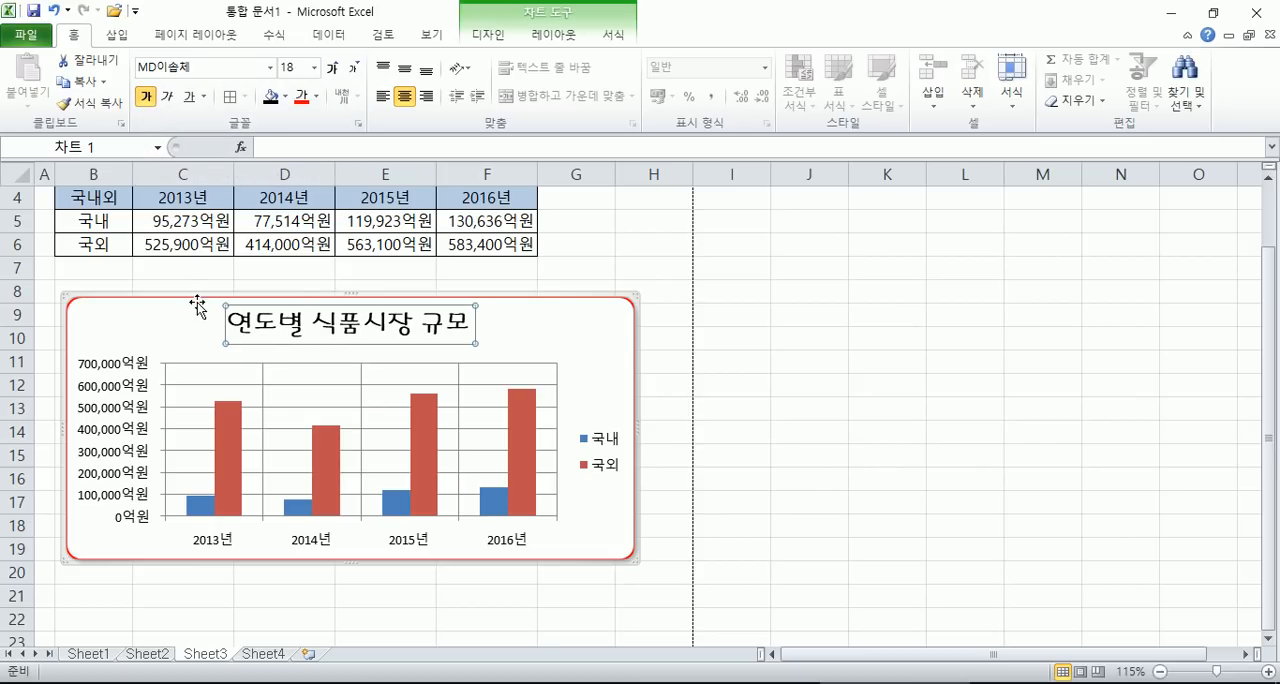
left_click(154, 104)
- Fill the chart area with a light olive-green theme colour as 단색 채우기, and close the format dialog
double_click(609, 338)
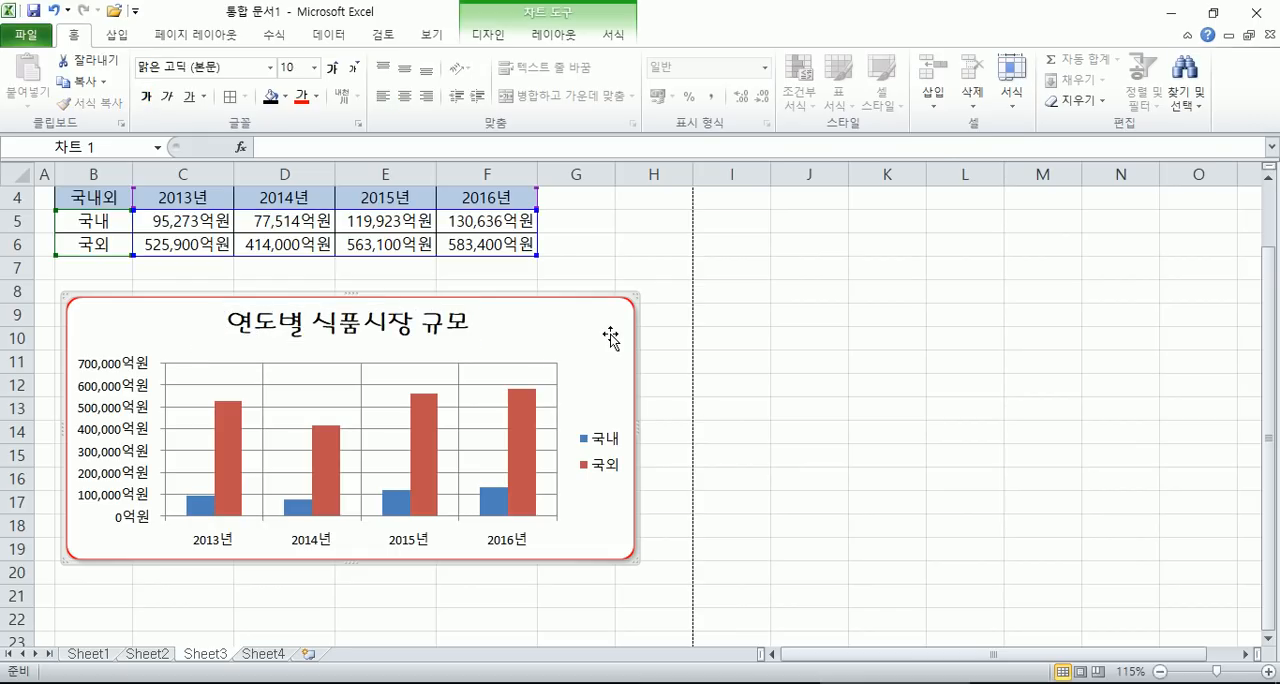
left_click(990, 208)
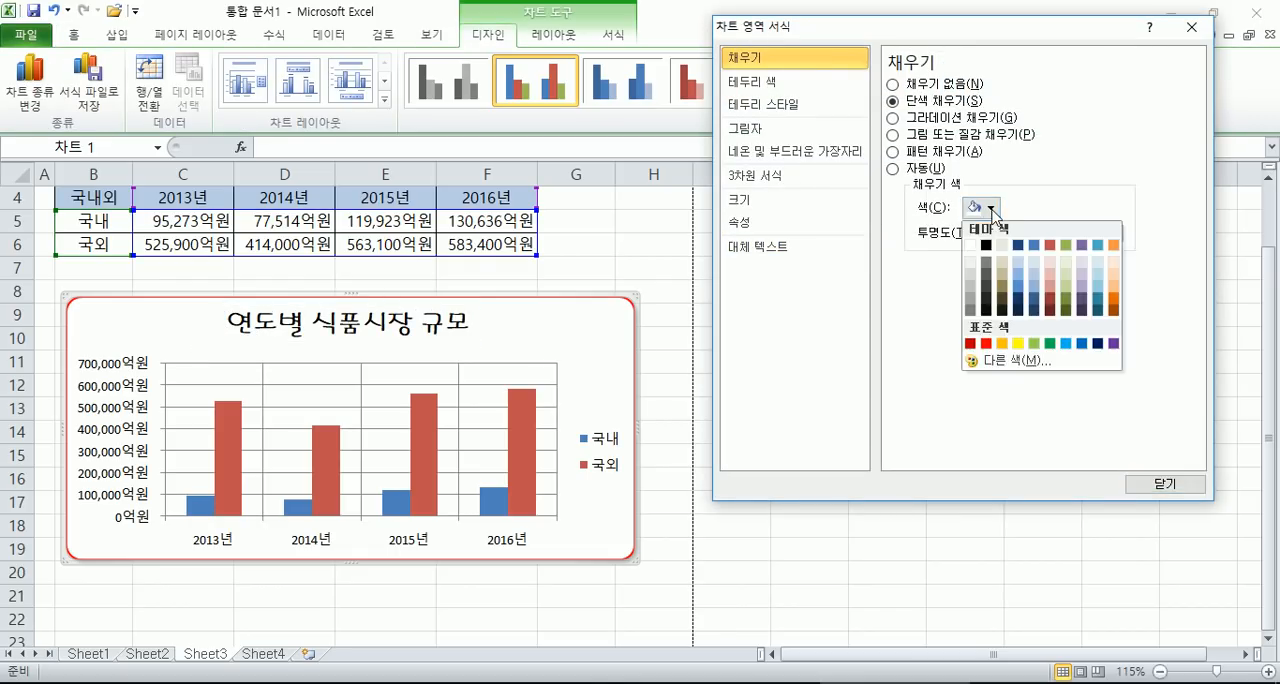
left_click(1062, 276)
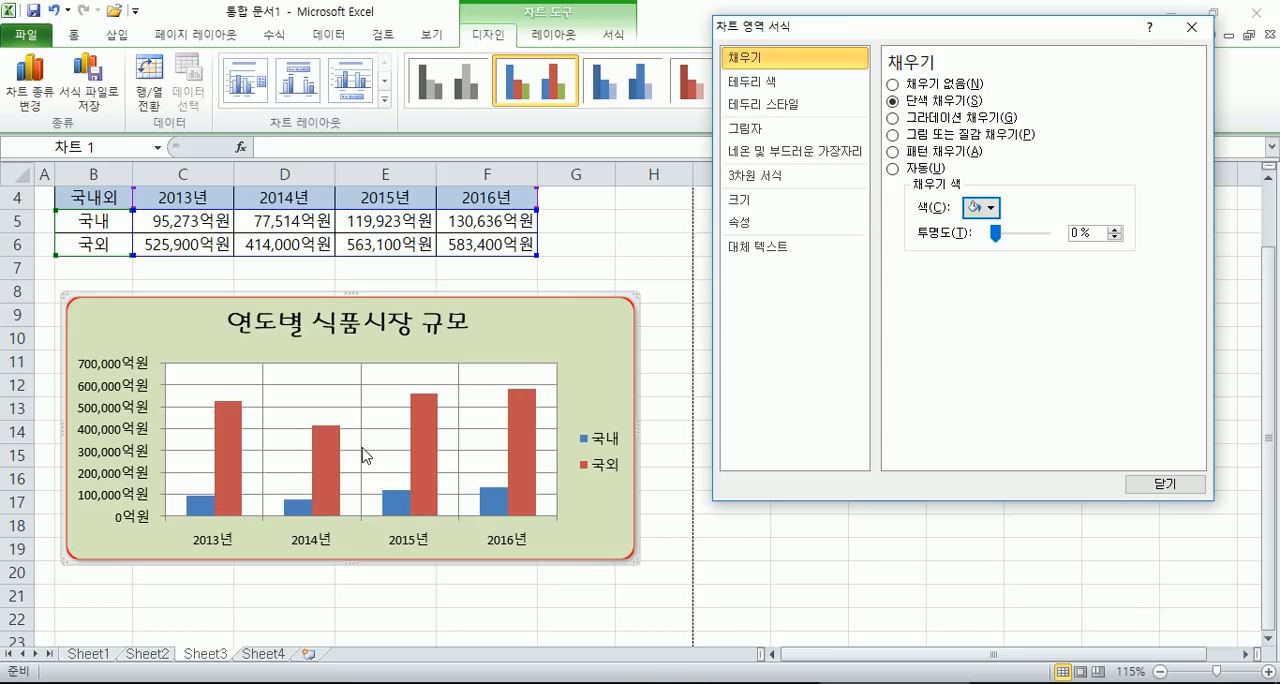
left_click(1152, 484)
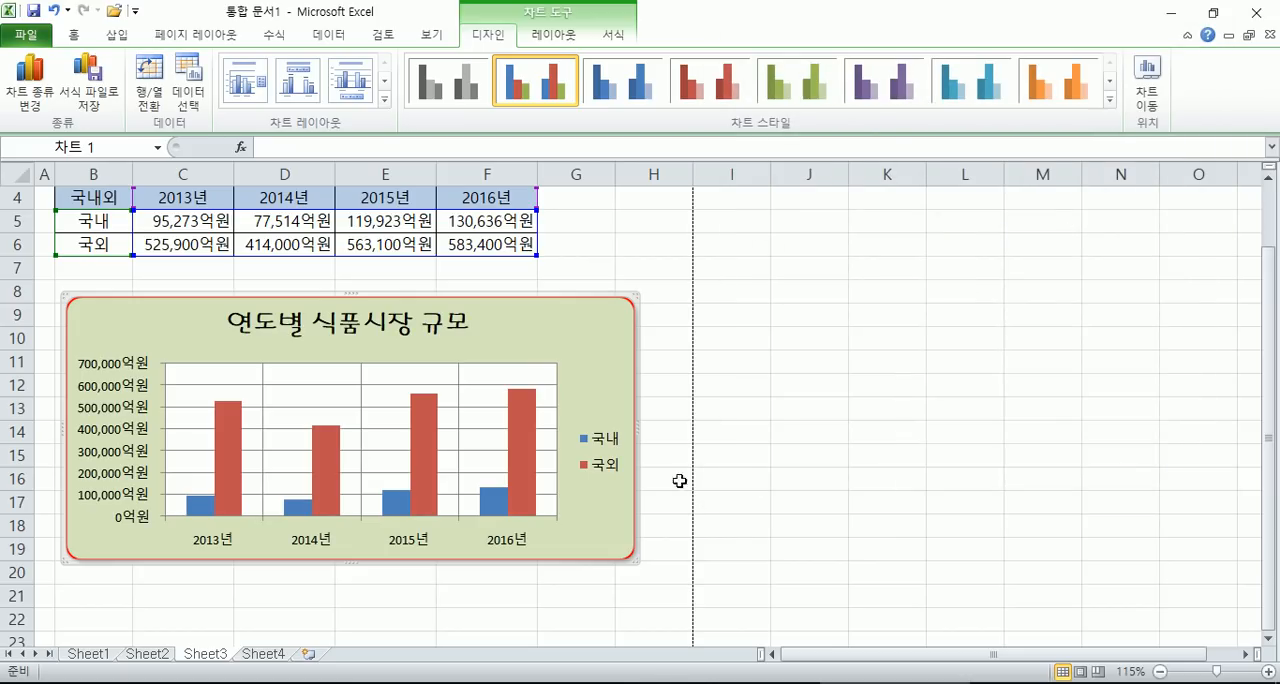
- Try assigning the 국외 series to 보조 축, return it to 기본 축 and close the 데이터 계열 서식 dialog
left_click(519, 431)
double_click(519, 429)
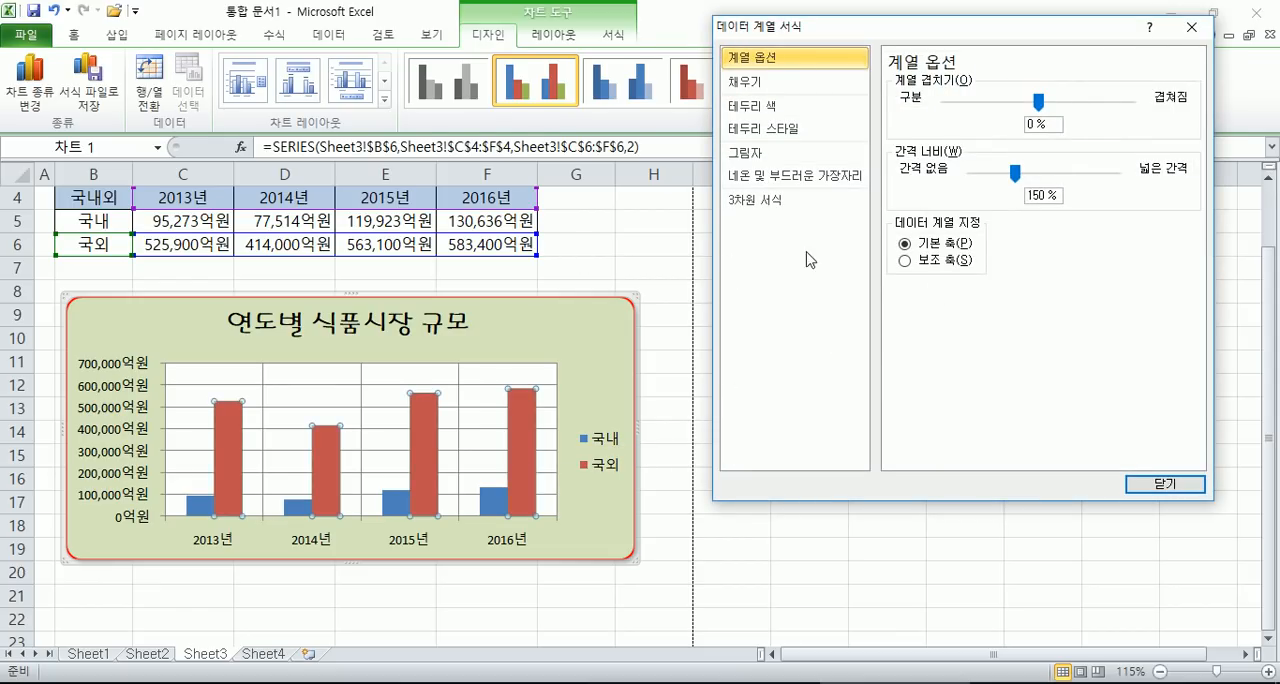
left_click(930, 262)
left_click(930, 251)
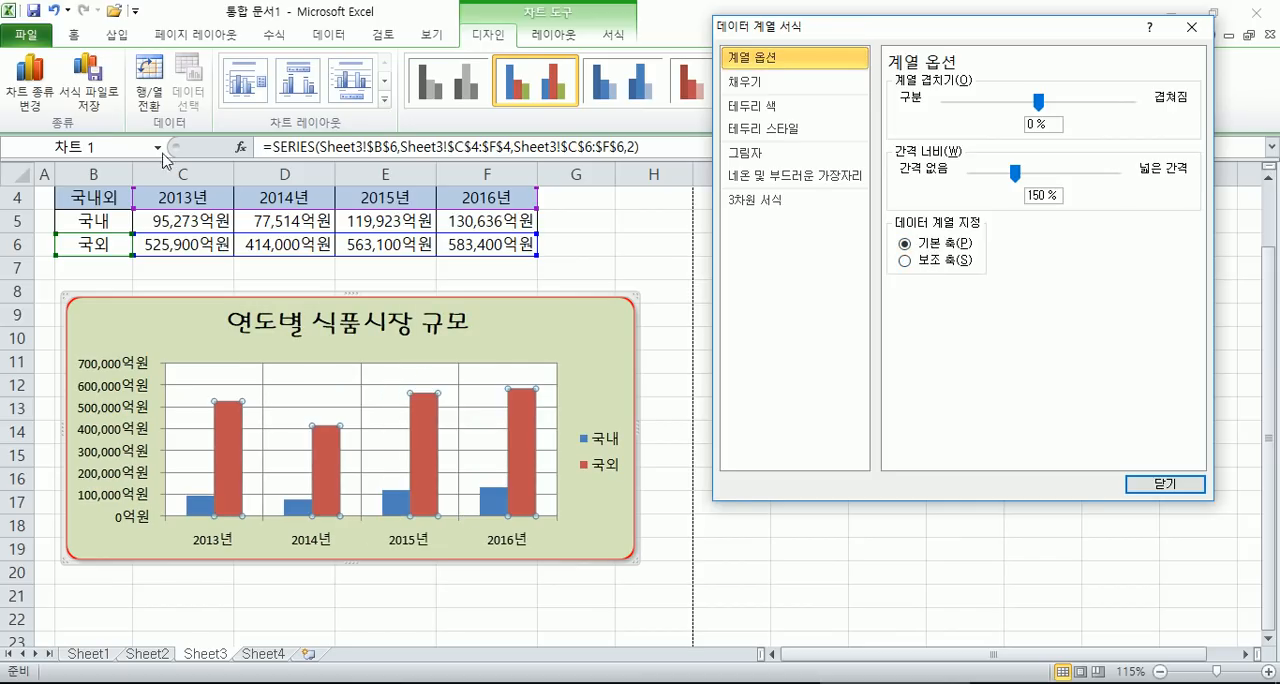
left_click(1165, 484)
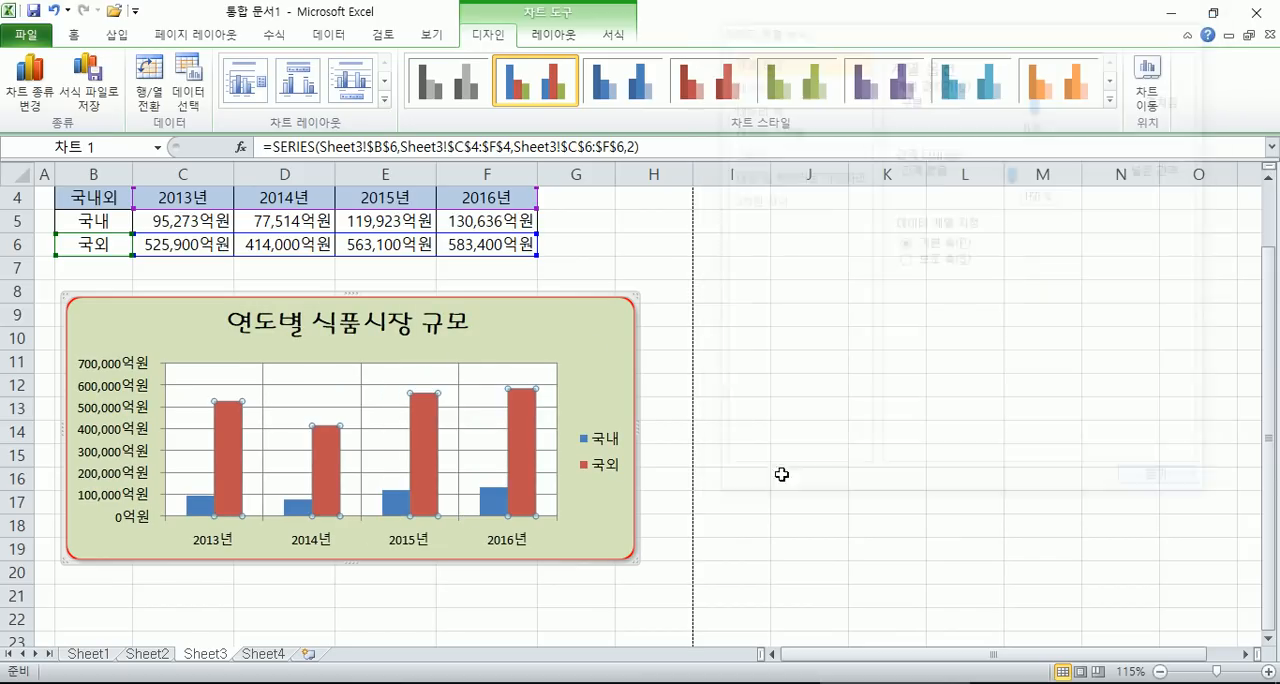
- Change the chart type of only the 국외 series to a 꺾은선형 line with markers
scroll(594, 451, "down", 2)
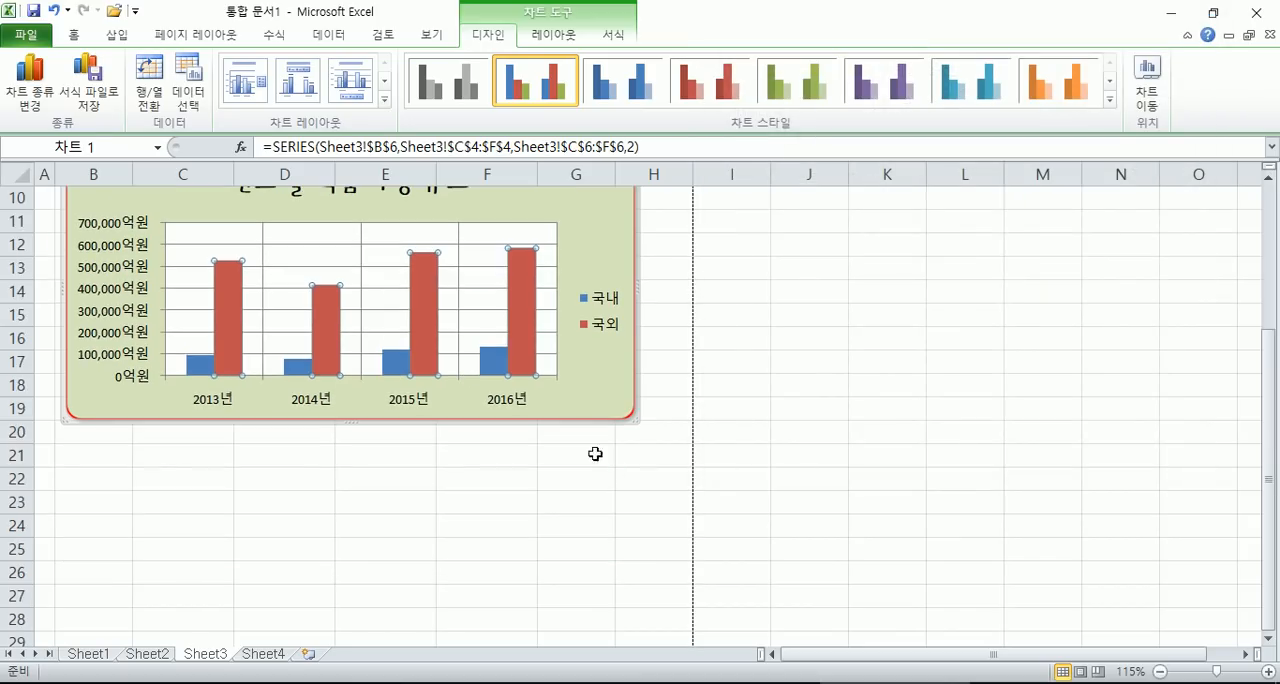
right_click(527, 294)
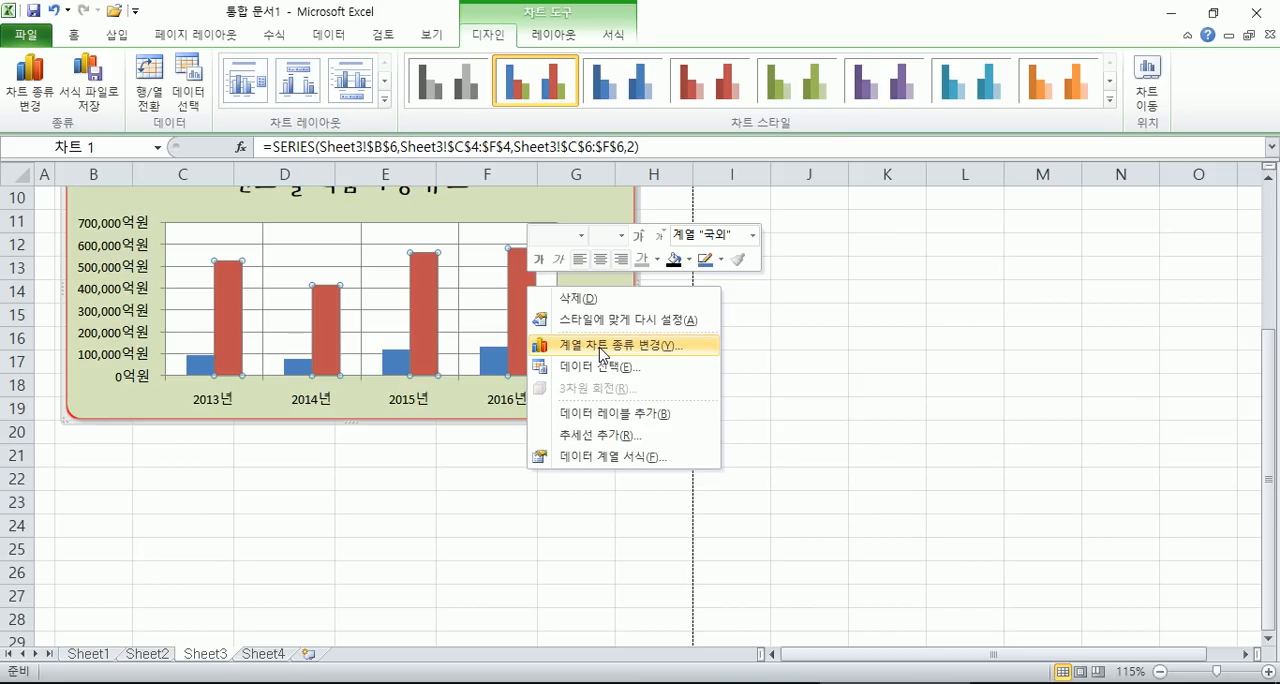
key("Escape")
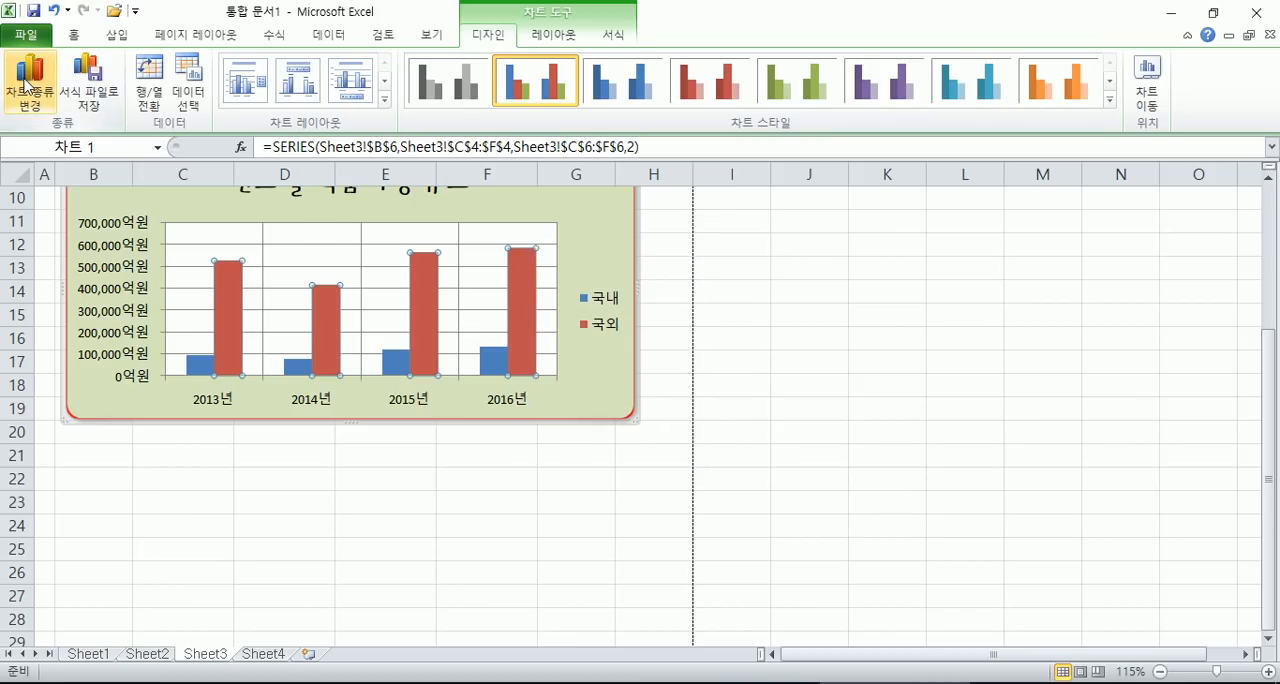
left_click(28, 88)
left_click(928, 372)
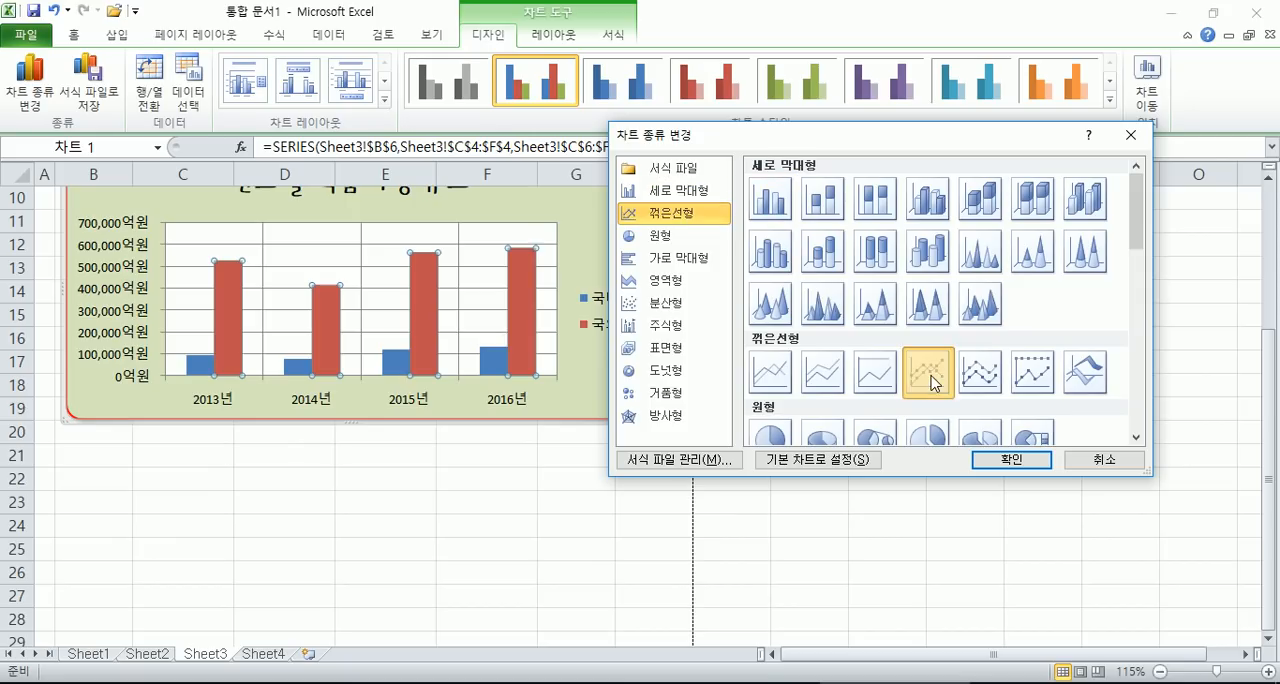
left_click(1010, 460)
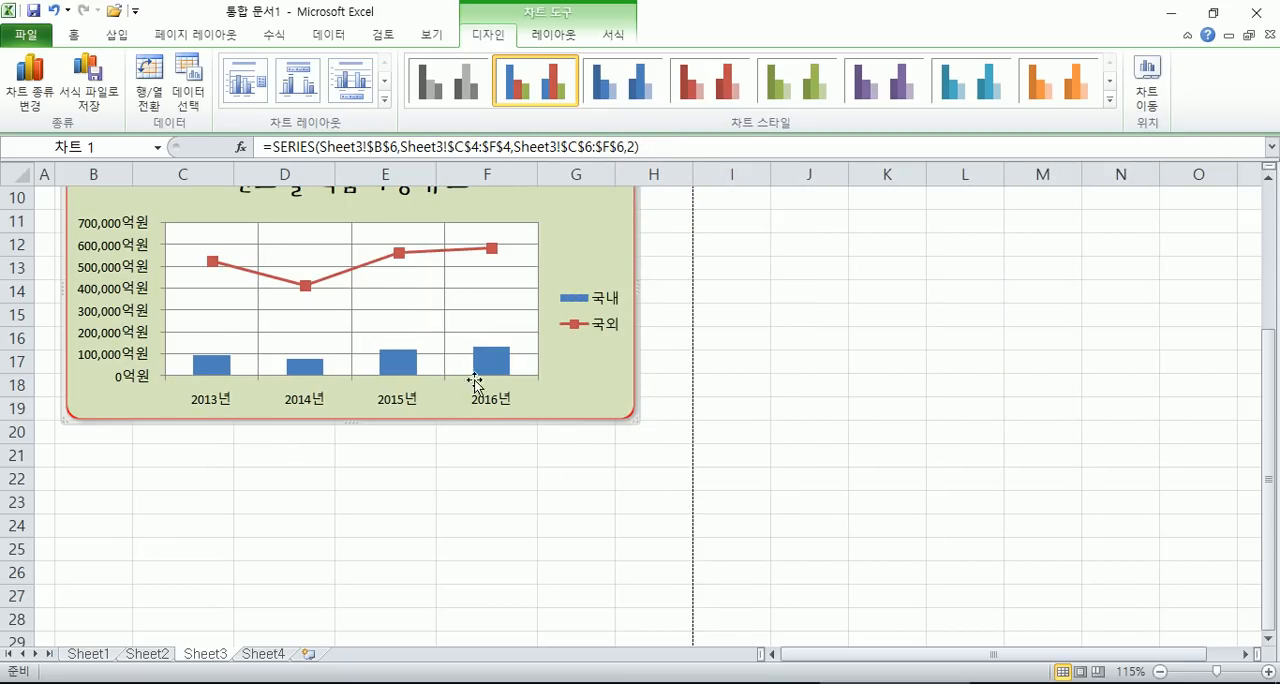
mouse_move(478, 256)
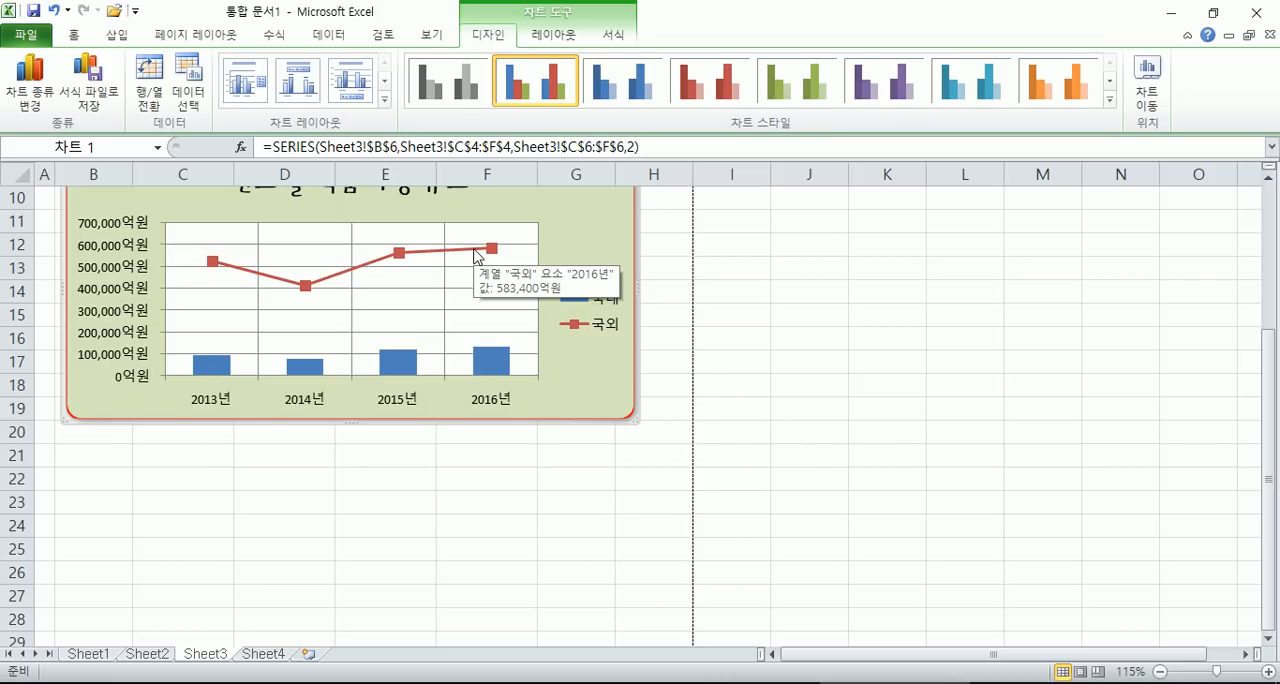
- Try the legend positions 위쪽 and 왼쪽 in 범례 서식, return it to 오른쪽 and close the dialog
scroll(240, 338, "up", 1)
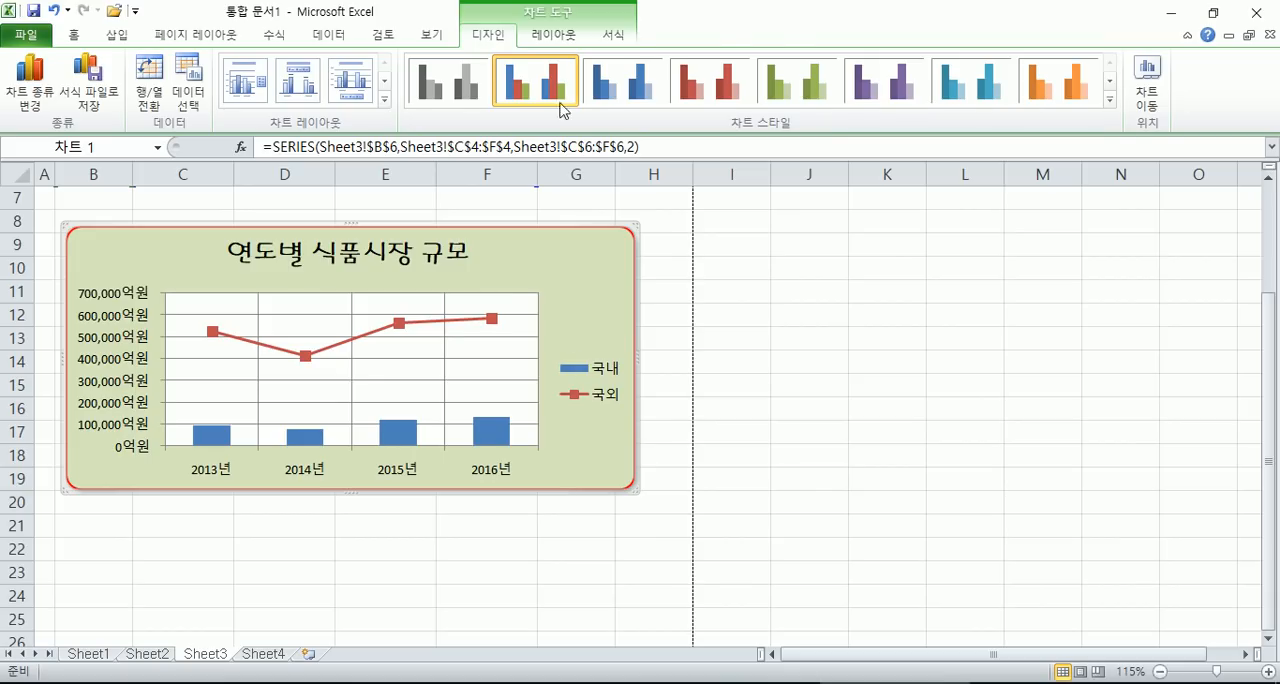
left_click(566, 36)
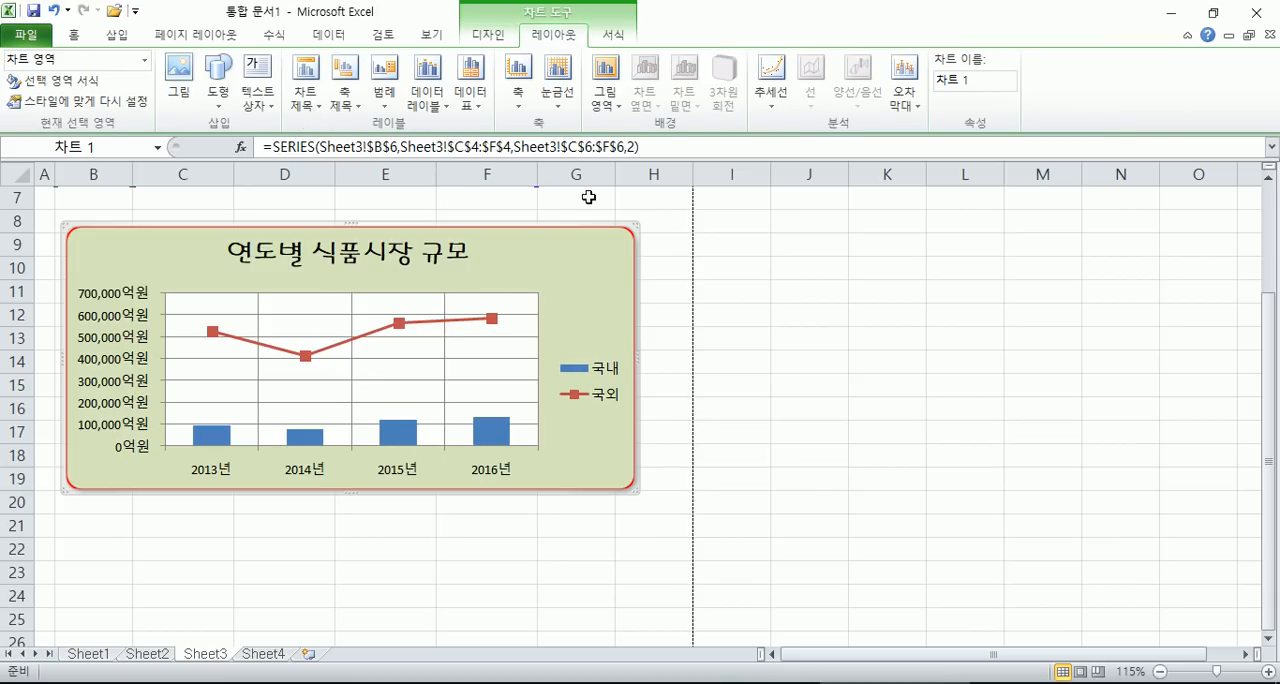
left_click(610, 376)
double_click(610, 376)
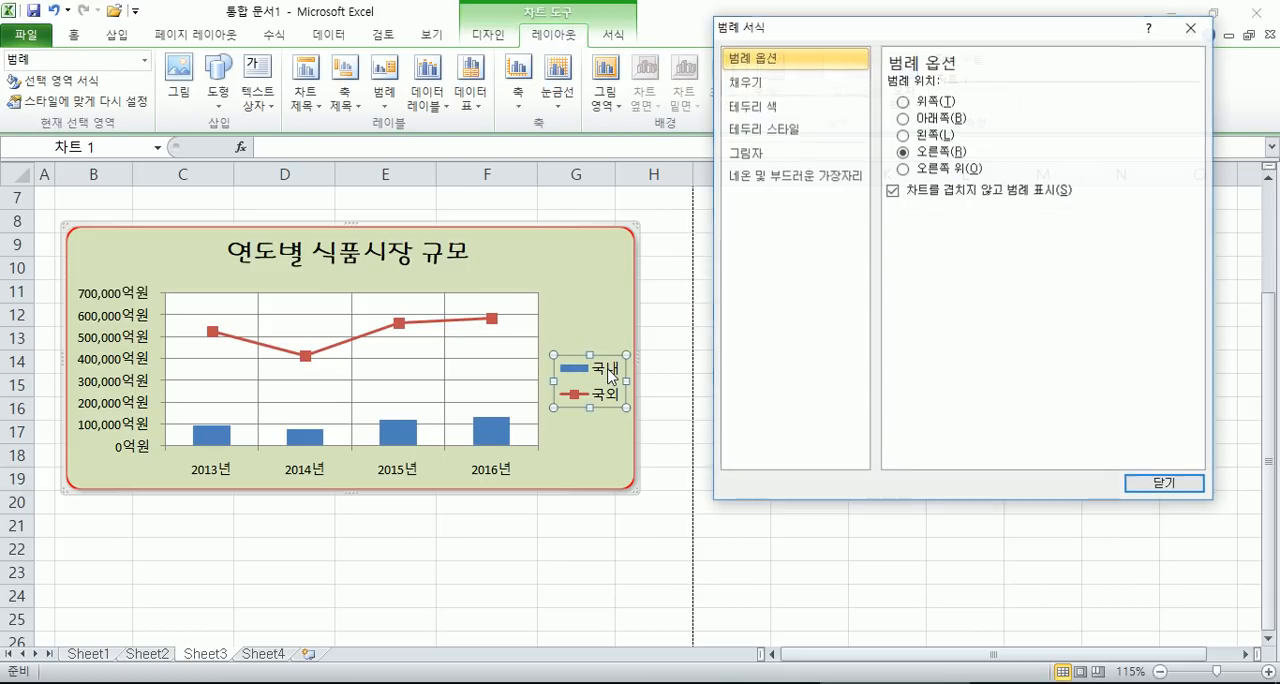
left_click(928, 104)
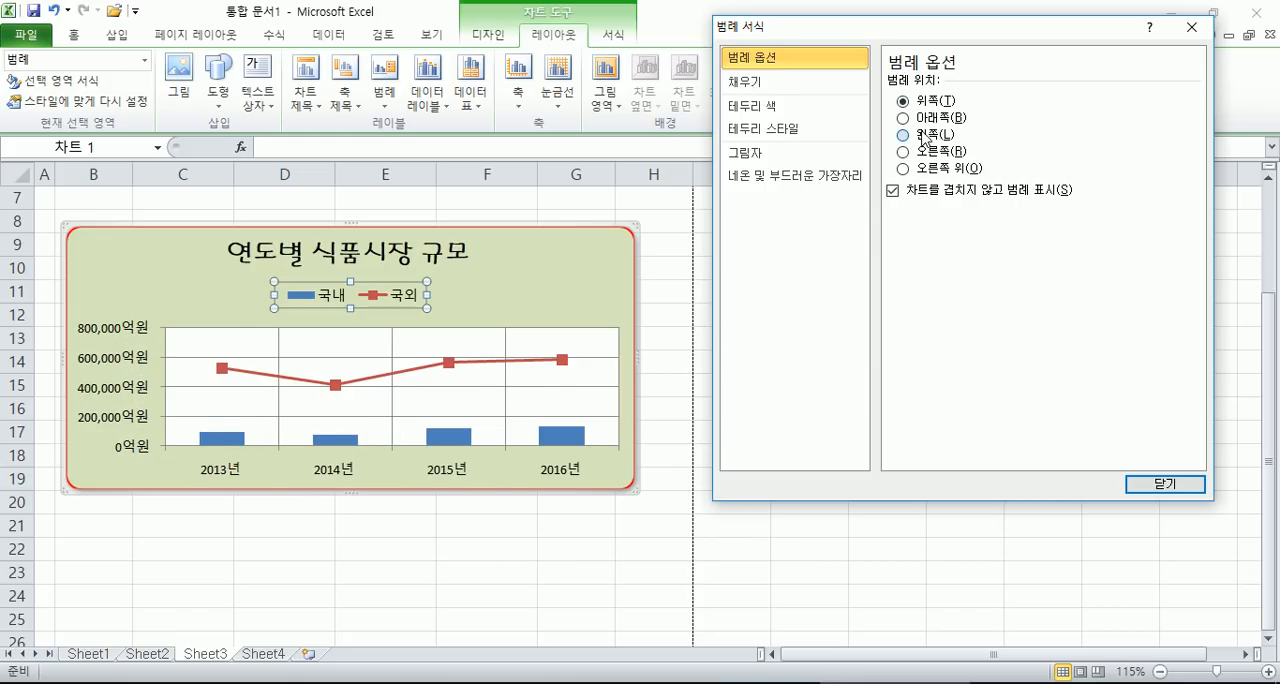
left_click(920, 136)
left_click(920, 154)
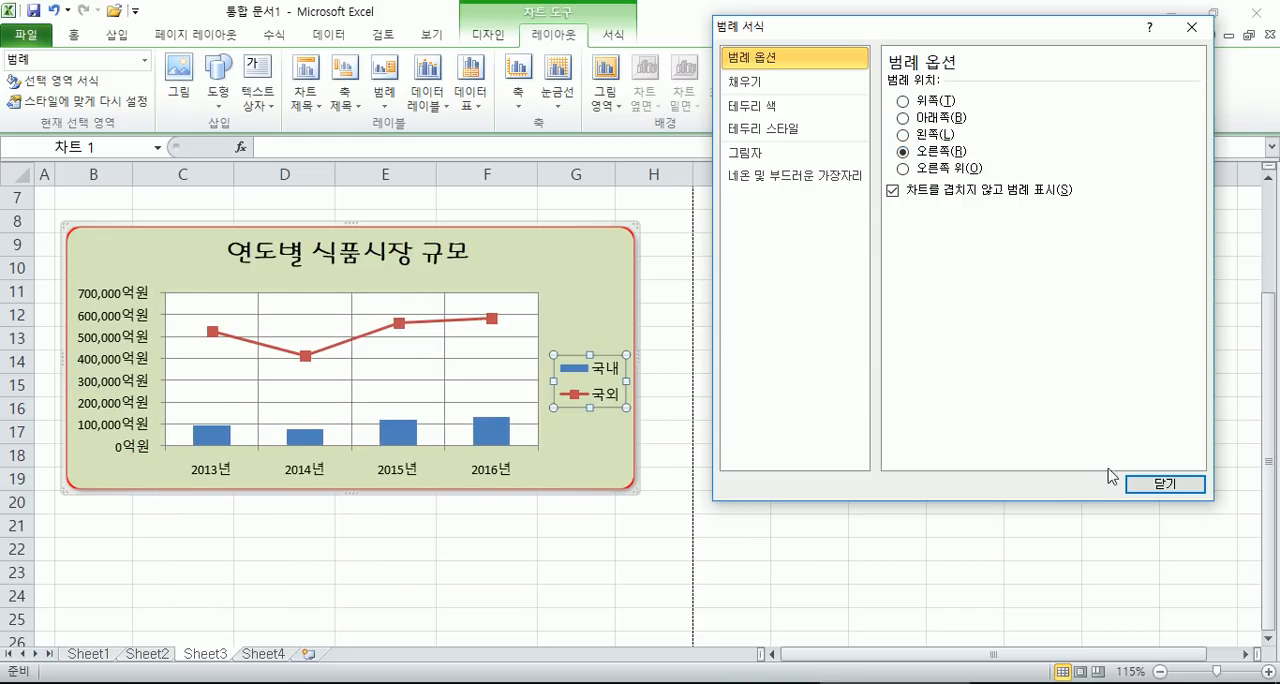
left_click(1150, 485)
- Place the legend with 위쪽에 범례 표시, try 아래쪽에 범례 표시, and return it to 위쪽에 범례 표시
left_click(609, 297)
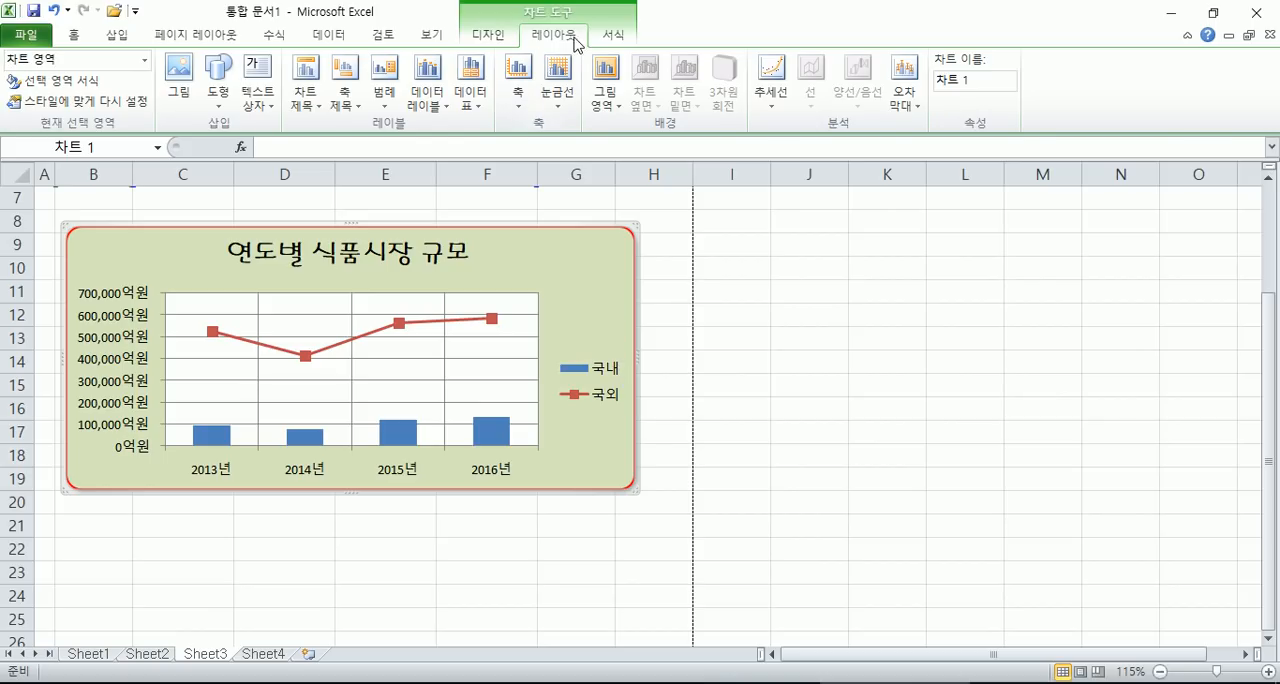
left_click(387, 102)
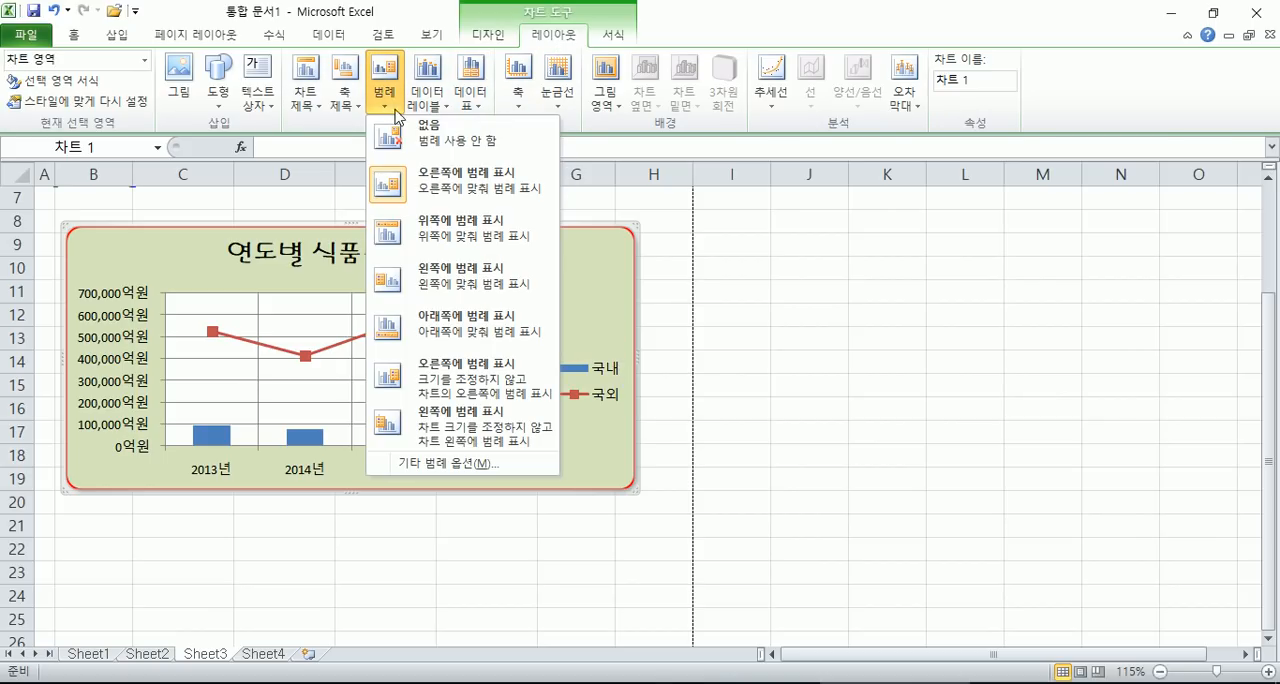
left_click(447, 229)
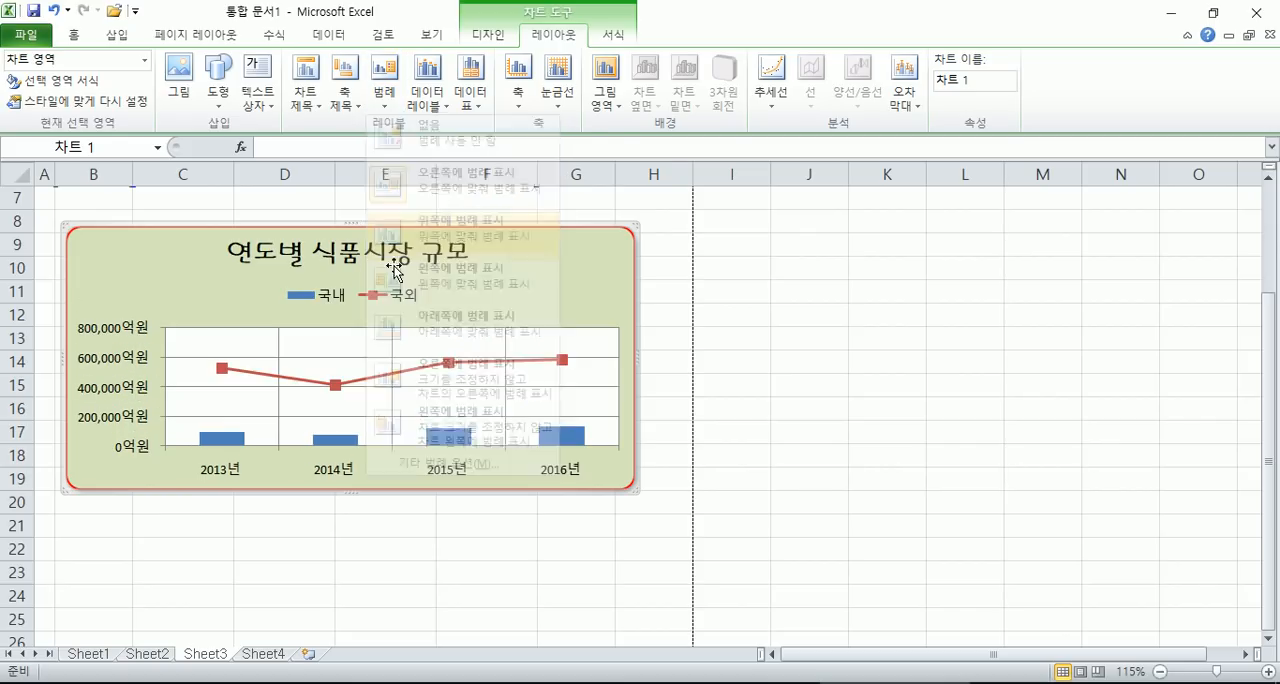
left_click(390, 102)
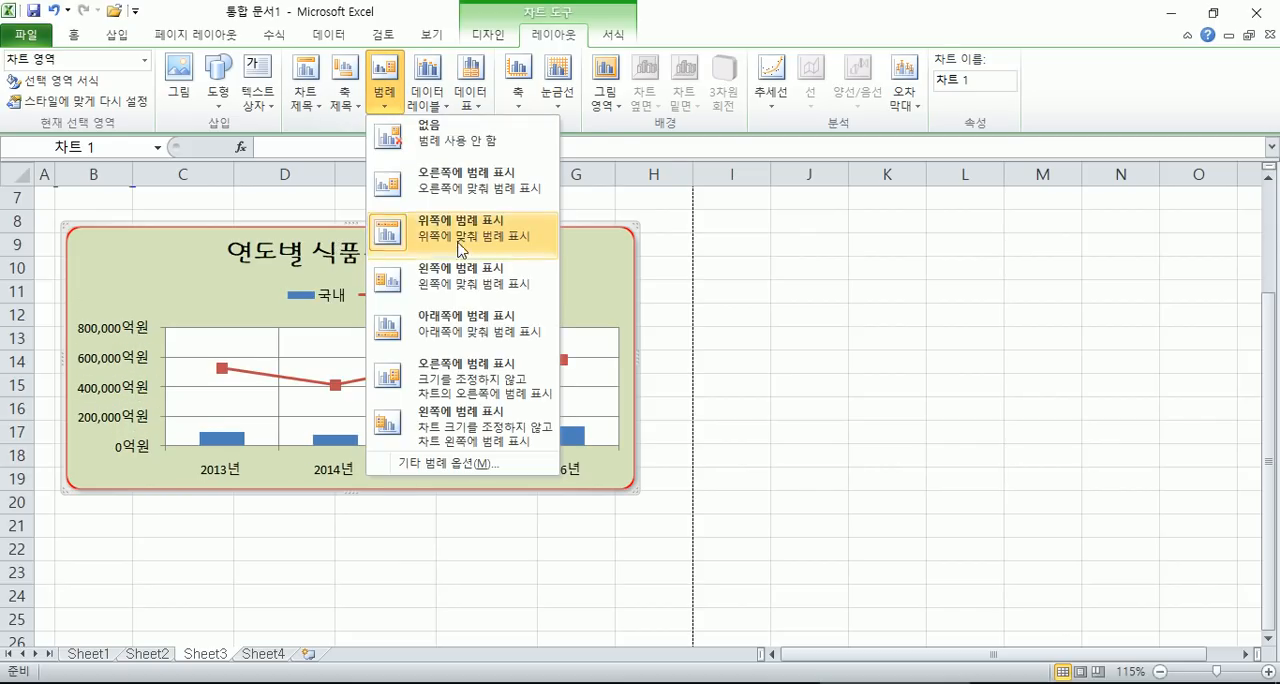
left_click(449, 333)
left_click(385, 90)
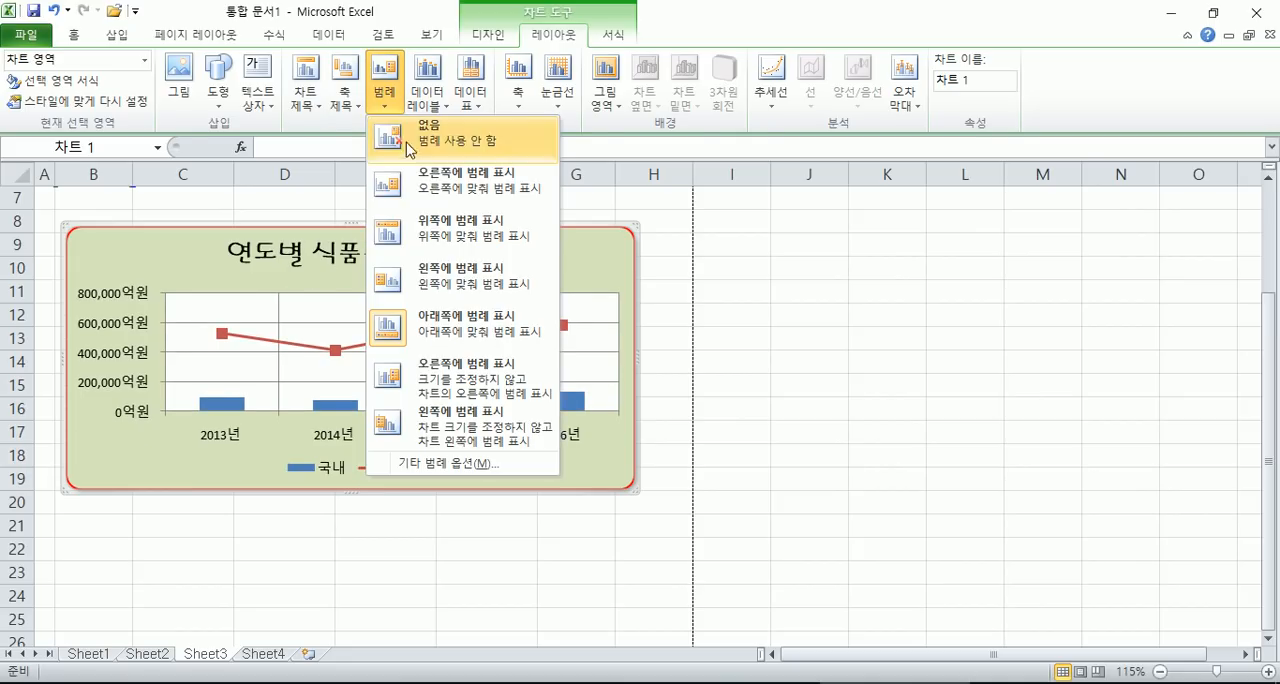
left_click(436, 240)
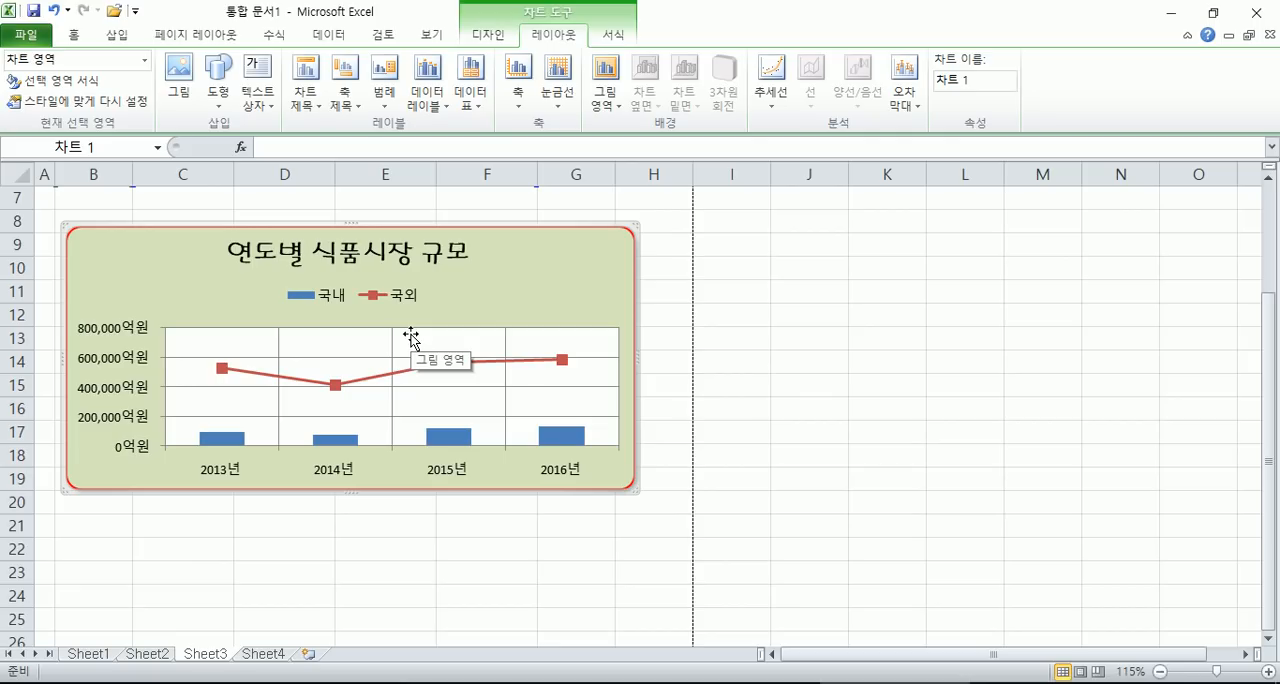
double_click(556, 296)
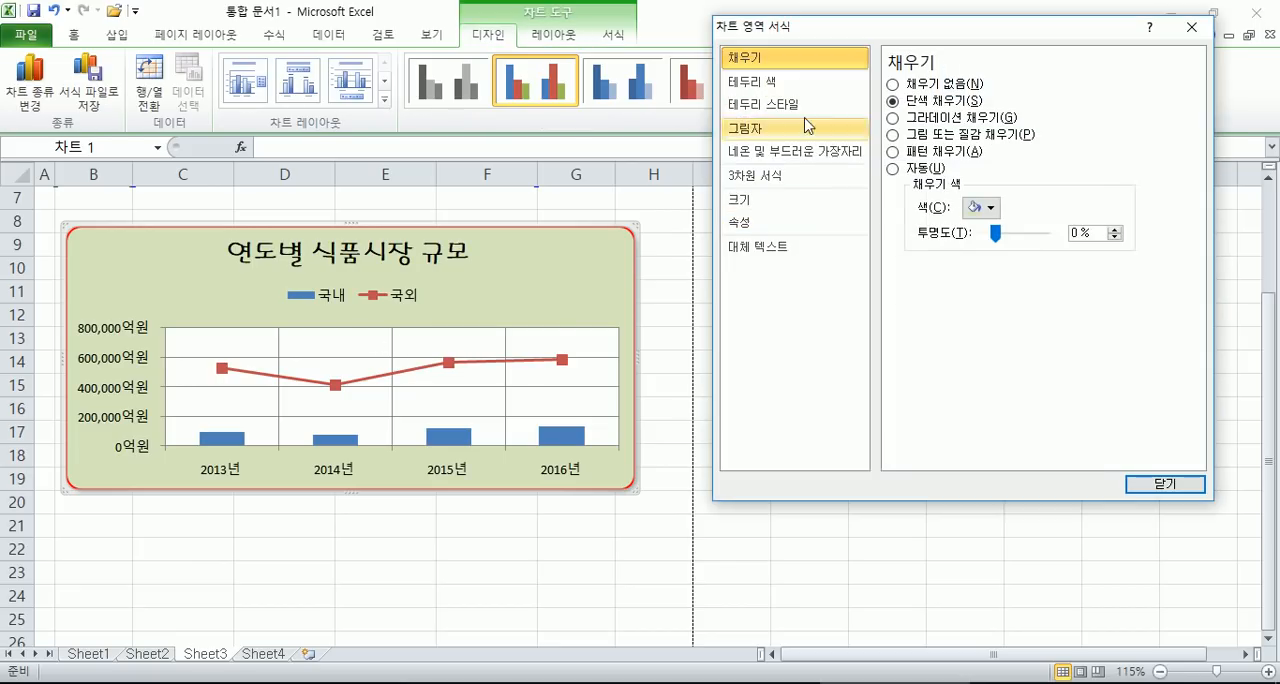
left_click_drag(817, 33, 838, 112)
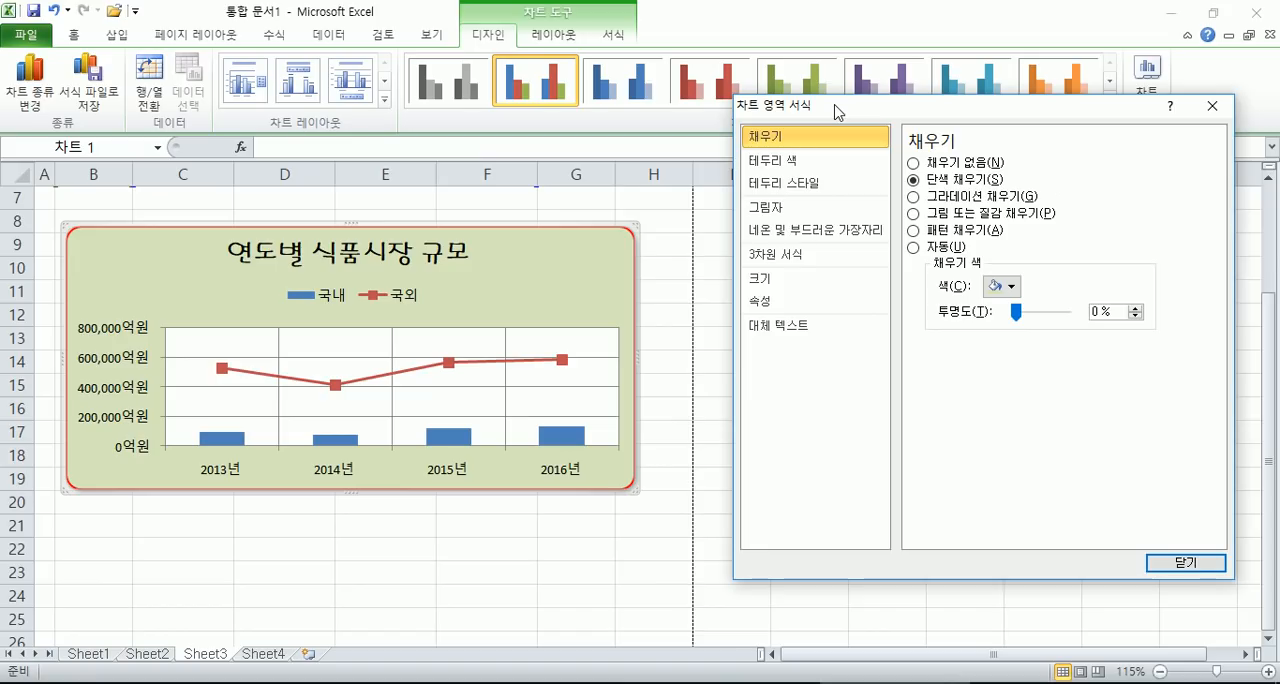
left_click(560, 40)
left_click(500, 40)
left_click(560, 38)
left_click(612, 36)
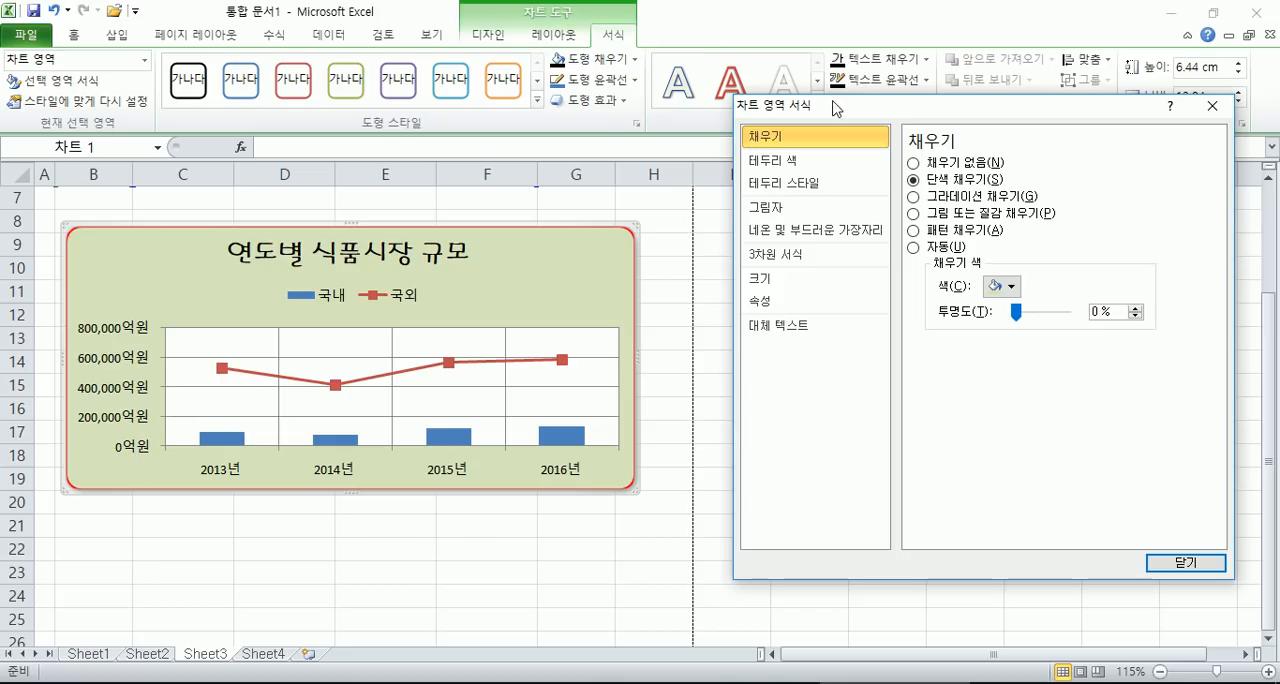
left_click(1212, 105)
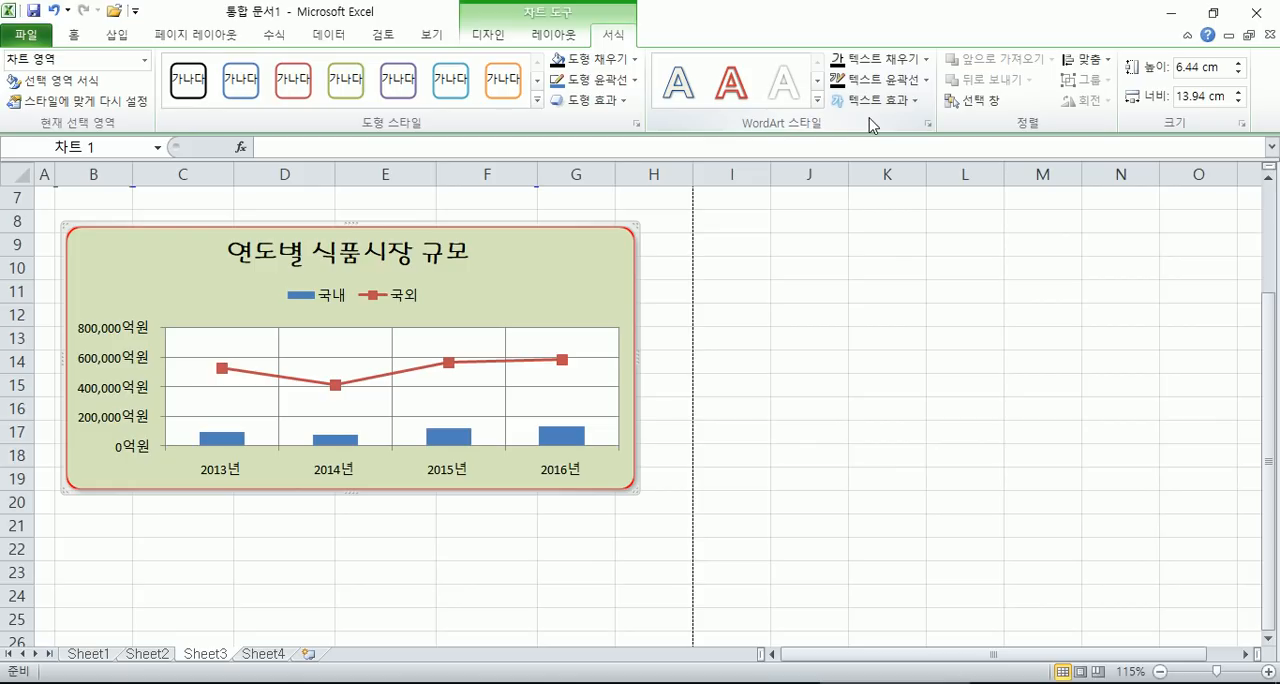
- Enlarge the chart vertically by extending its lower edge down to row 23
left_click(558, 40)
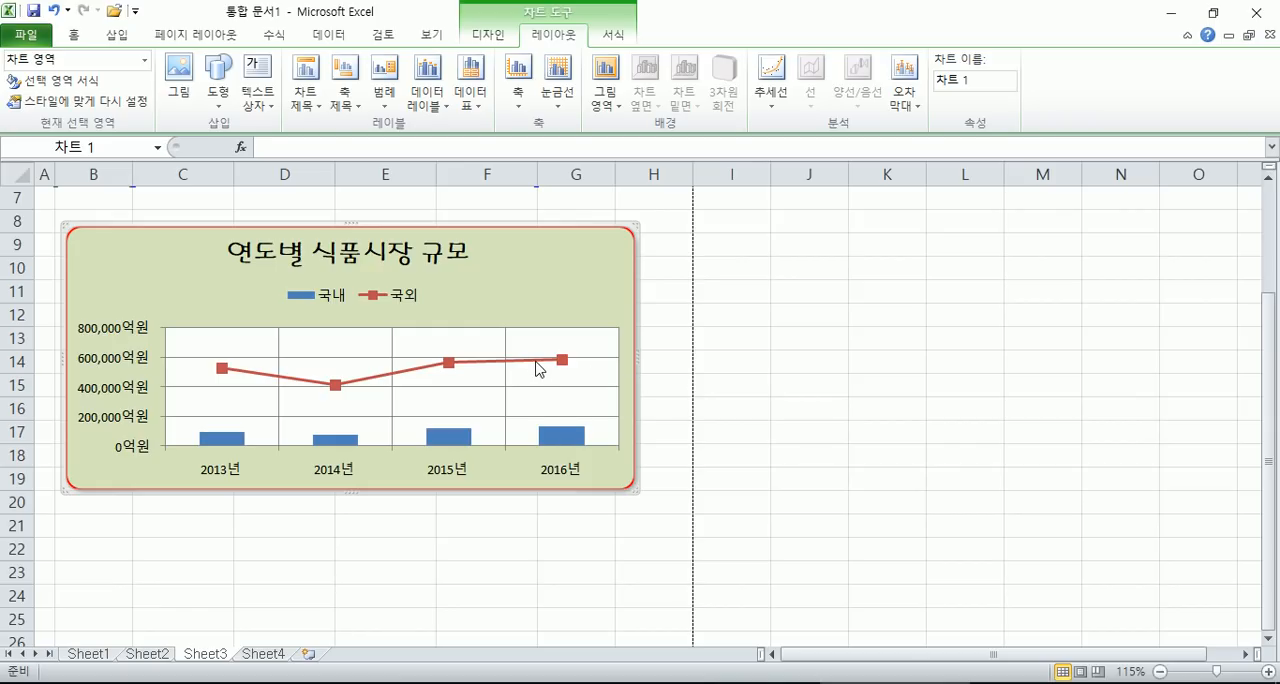
mouse_move(537, 368)
mouse_move(348, 447)
left_click(449, 440)
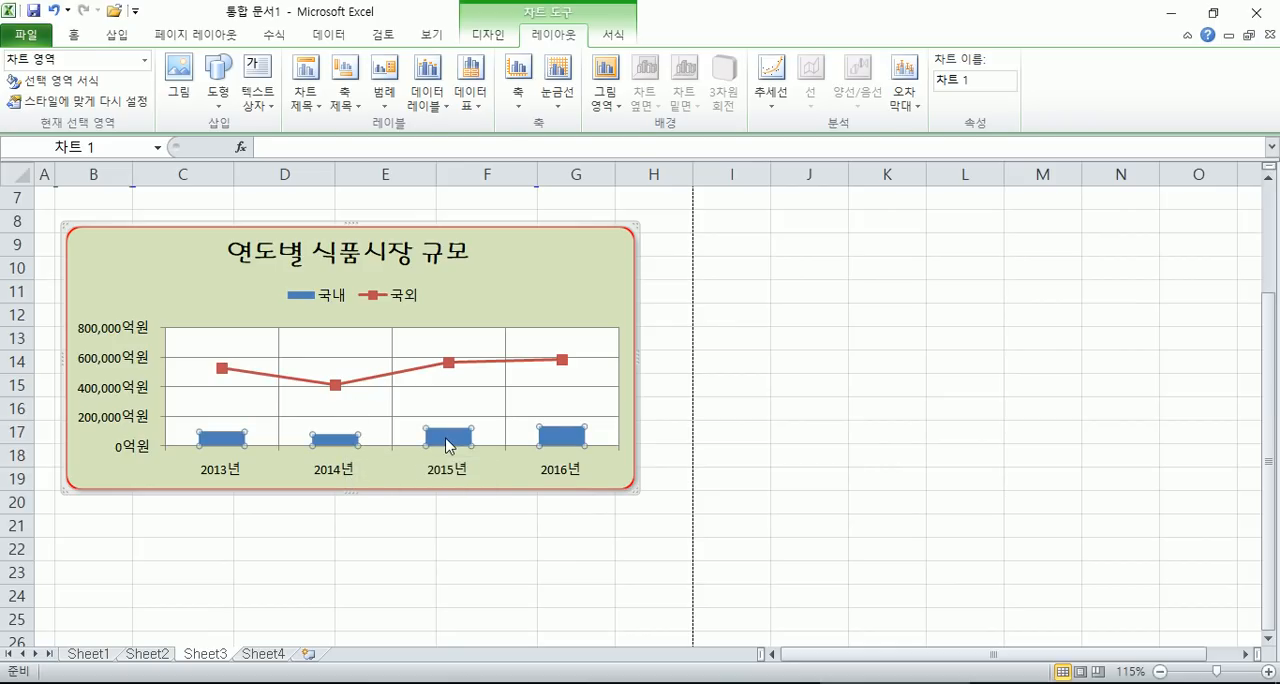
left_click(585, 293)
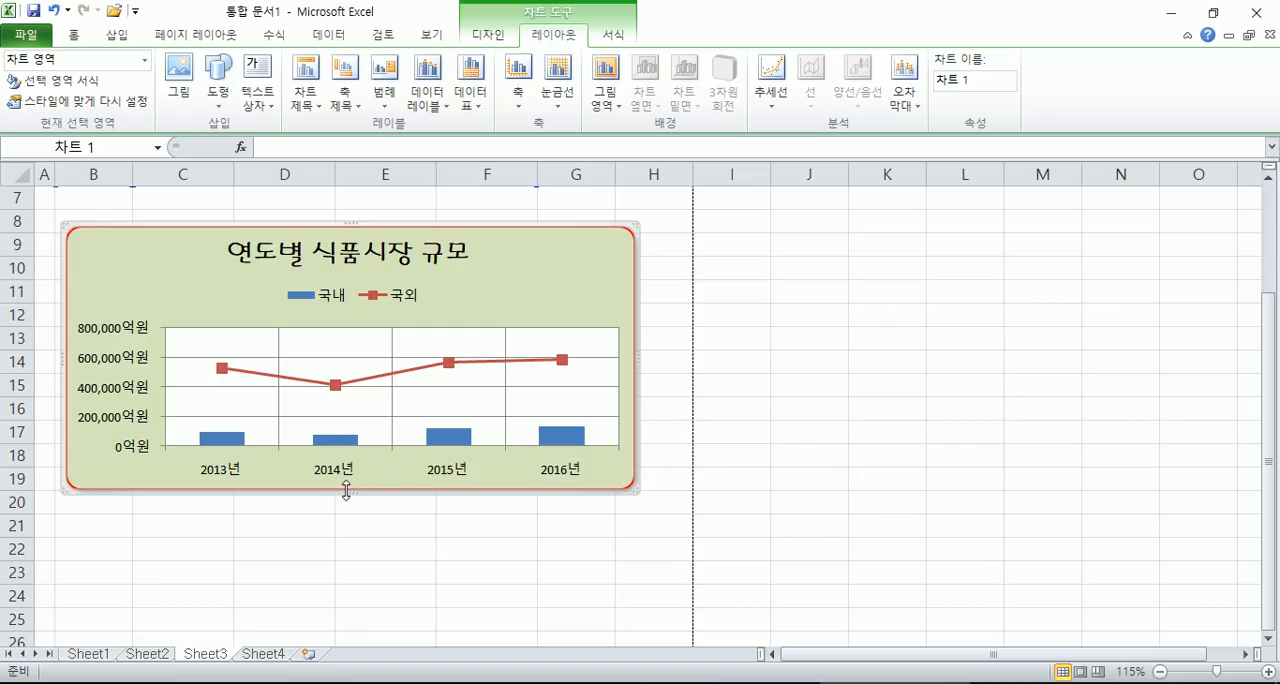
left_click_drag(350, 491, 350, 580)
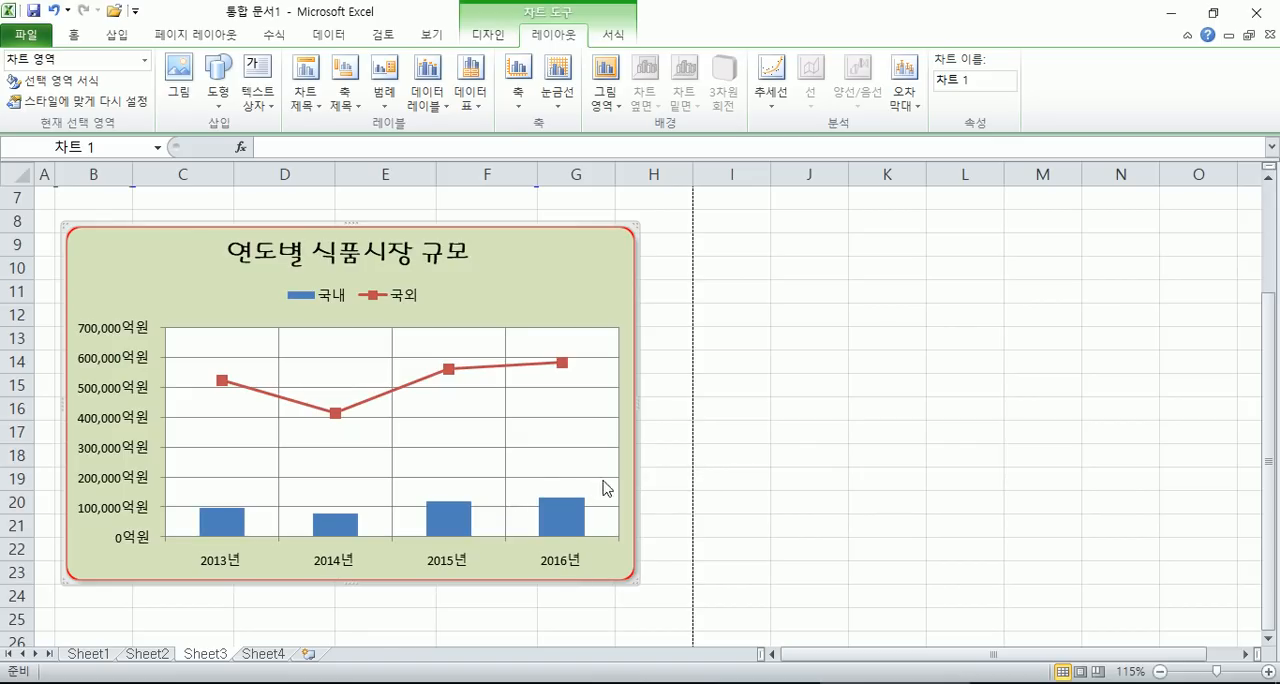
- Add data labels to only the 국내 column series, positioned 바깥쪽 끝에
left_click(560, 525)
mouse_move(565, 524)
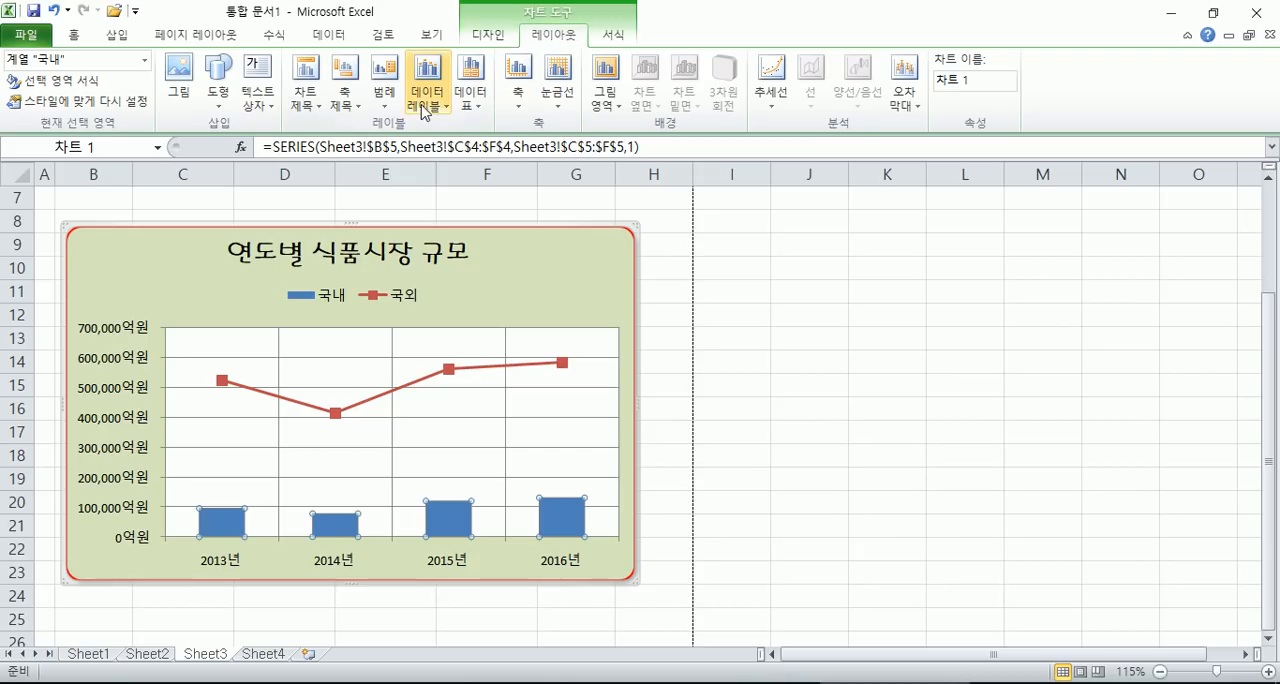
left_click(447, 113)
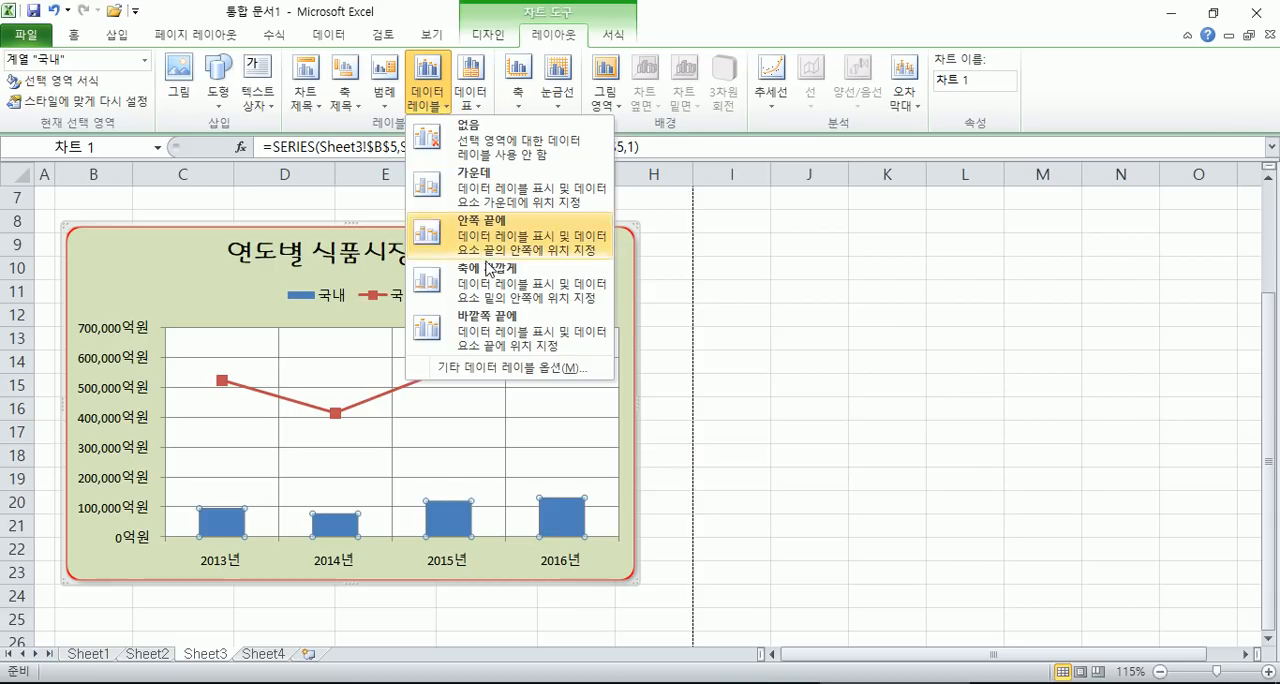
left_click(495, 333)
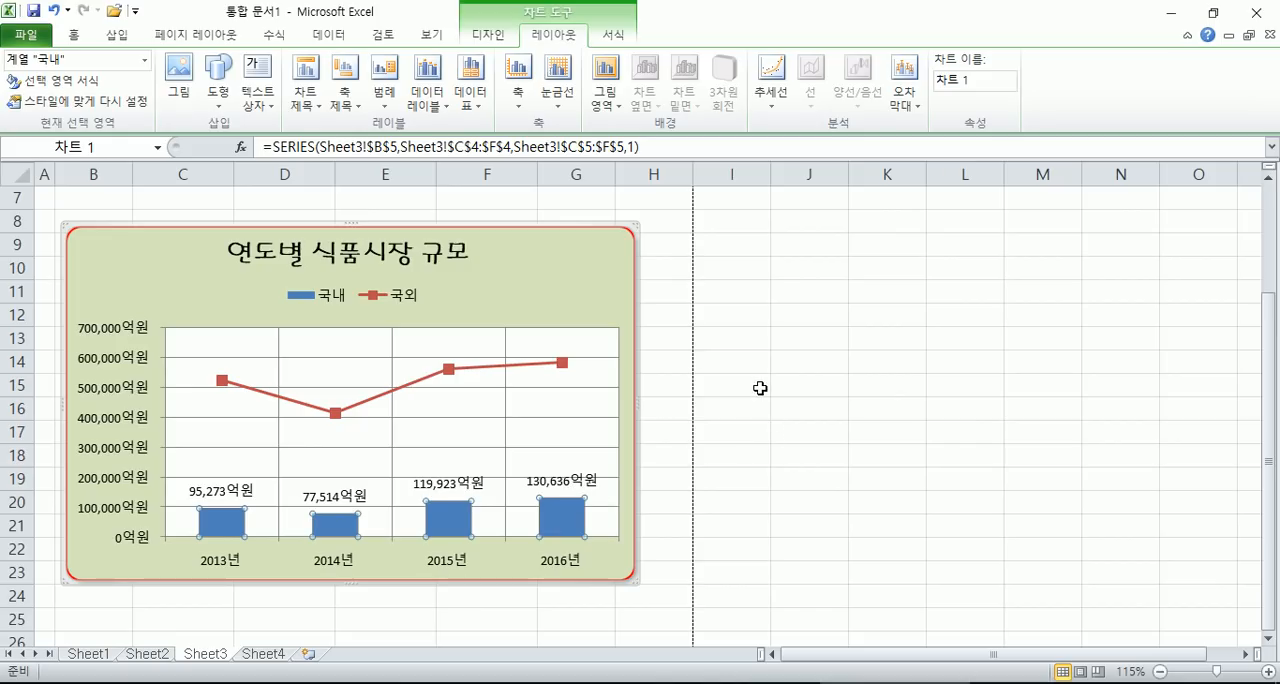
- Add data labels to the 국외 line series, trying the 오른쪽 position and settling on 위쪽
left_click(471, 369)
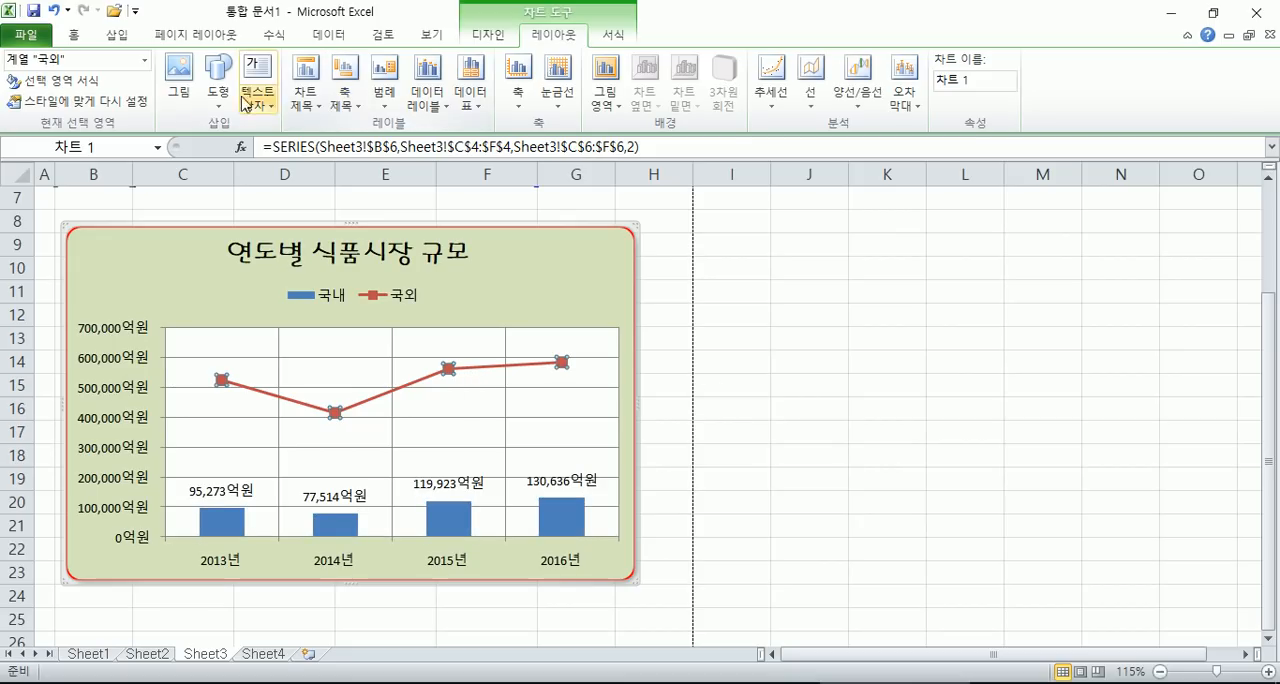
left_click(440, 104)
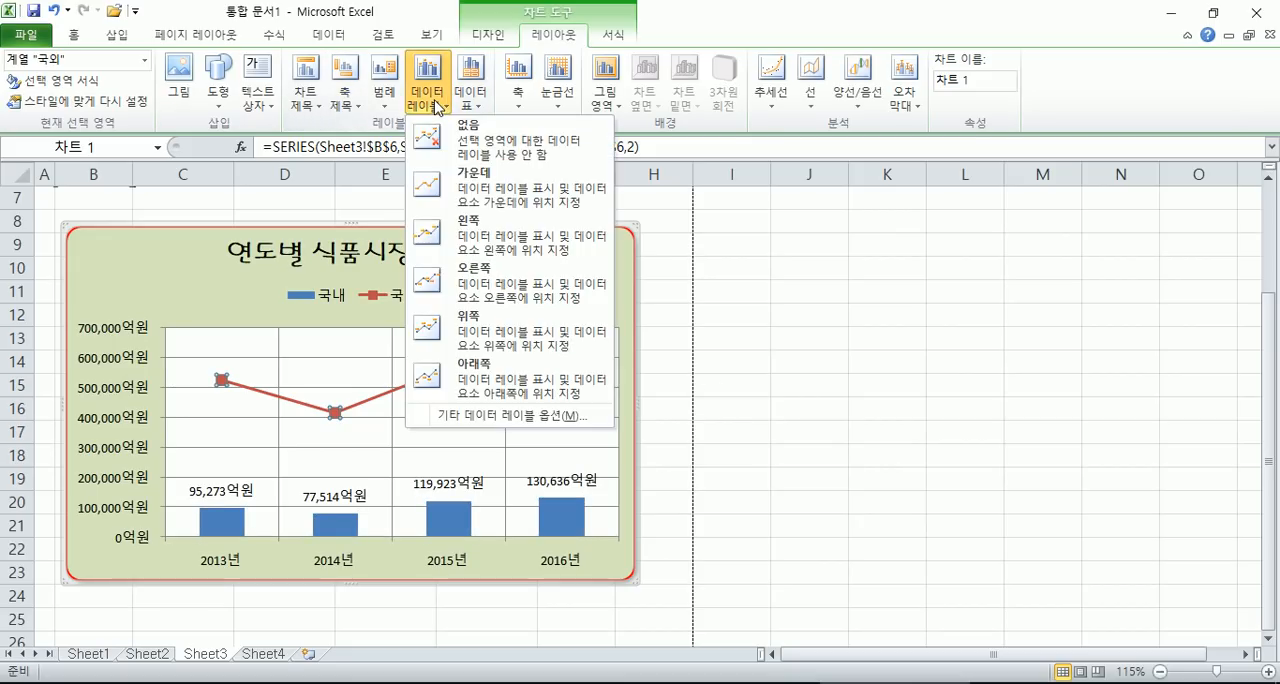
left_click(485, 285)
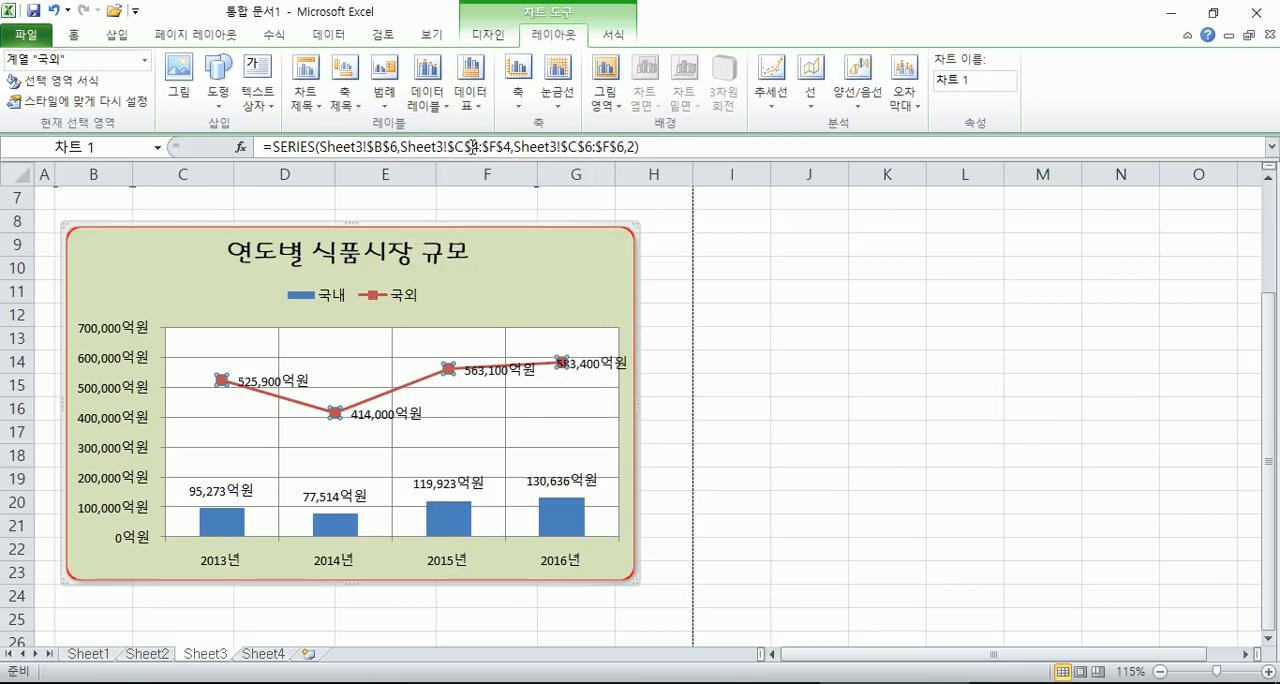
left_click(438, 120)
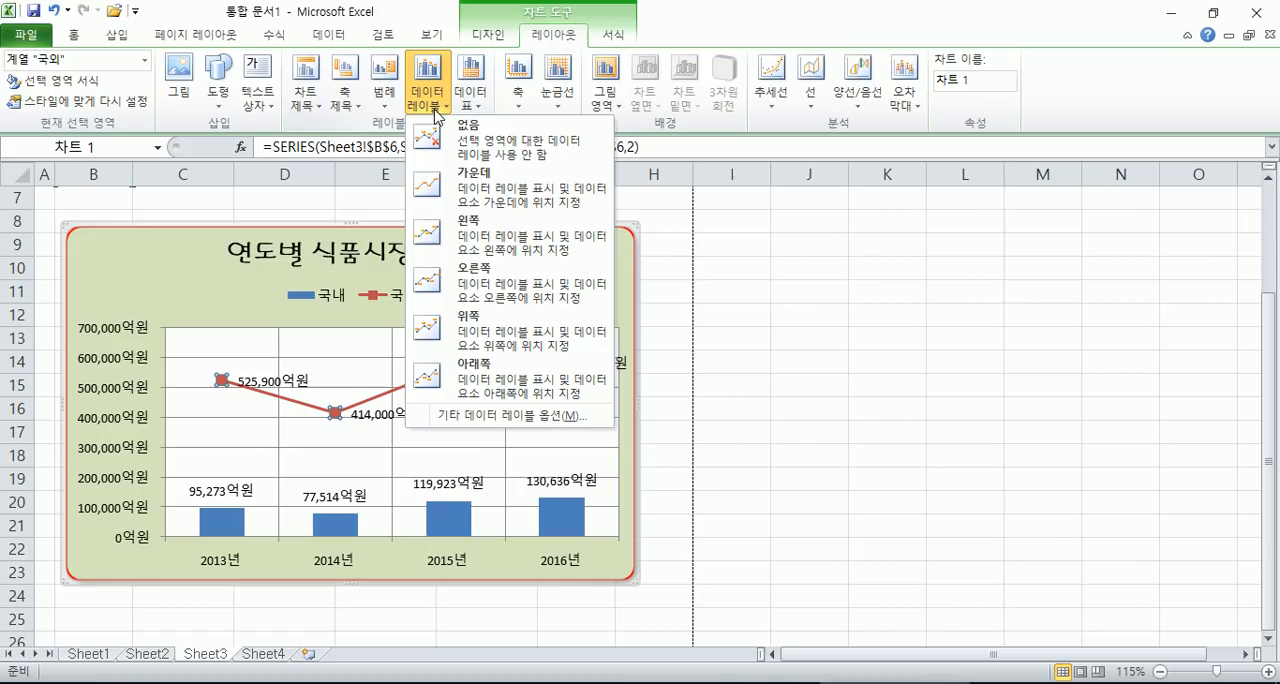
left_click(504, 330)
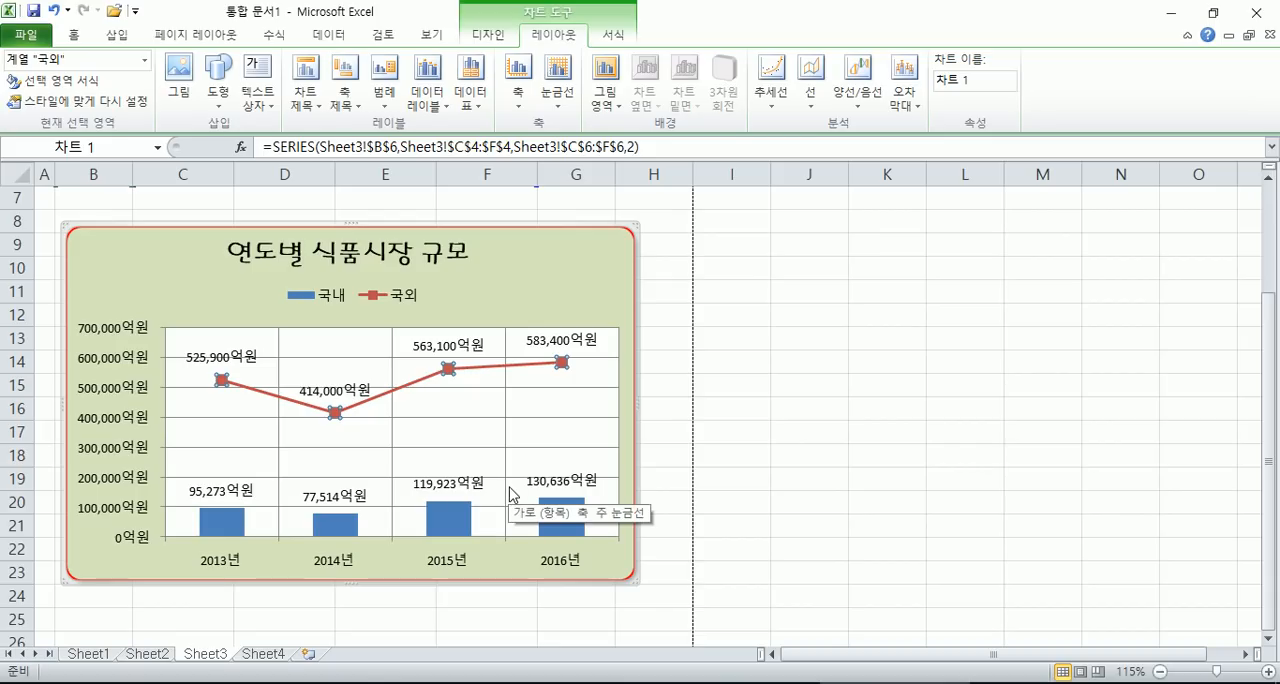
left_click(590, 287)
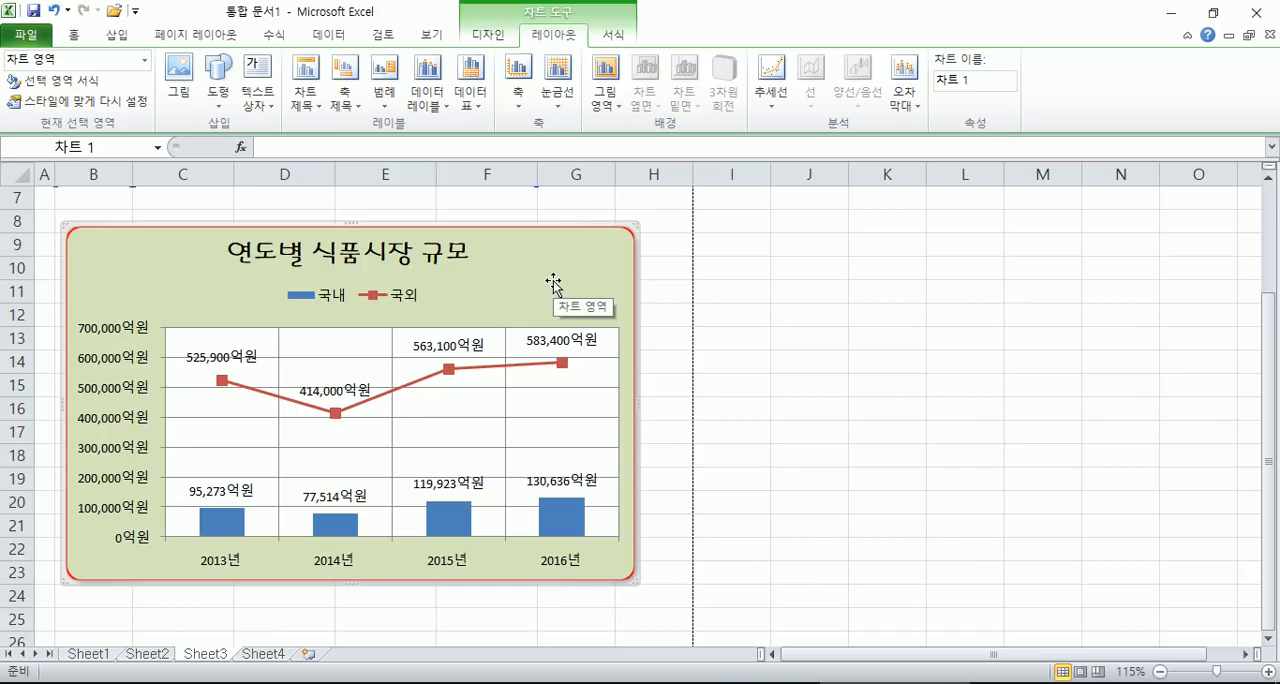
- Remove the data labels from the whole chart, try 바깥쪽 끝에 for all series, and set them back to 없음
left_click(436, 100)
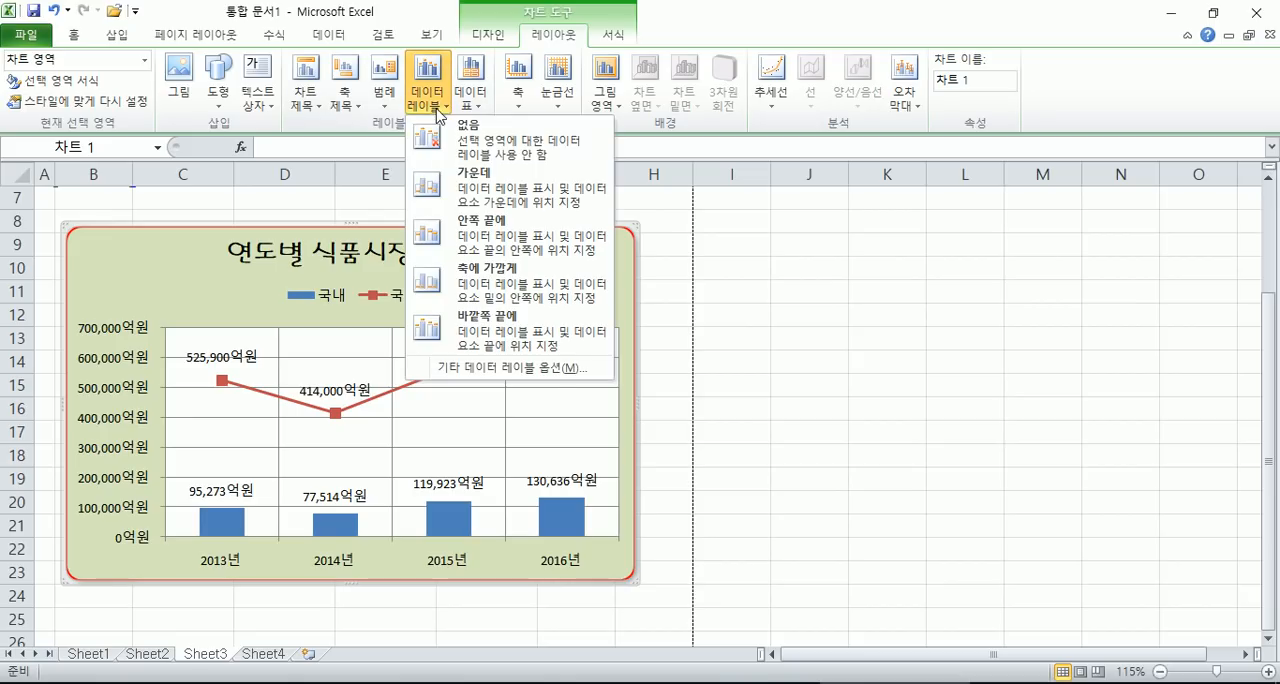
left_click(454, 133)
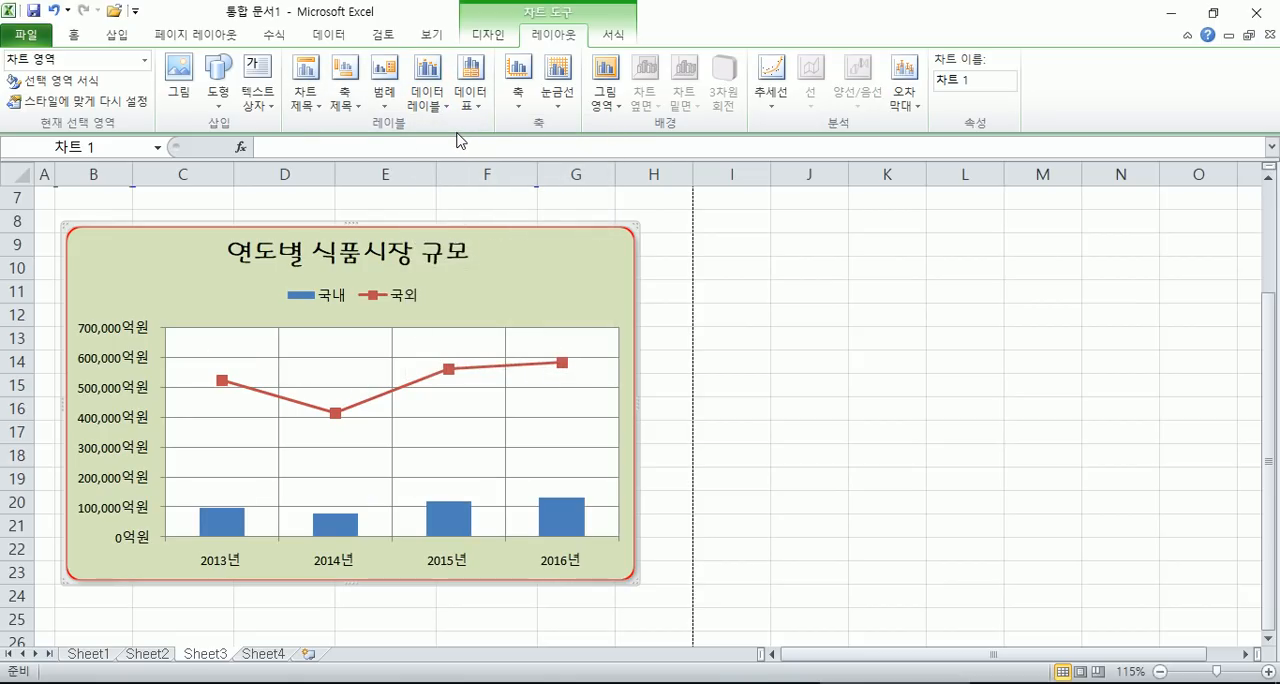
left_click(431, 108)
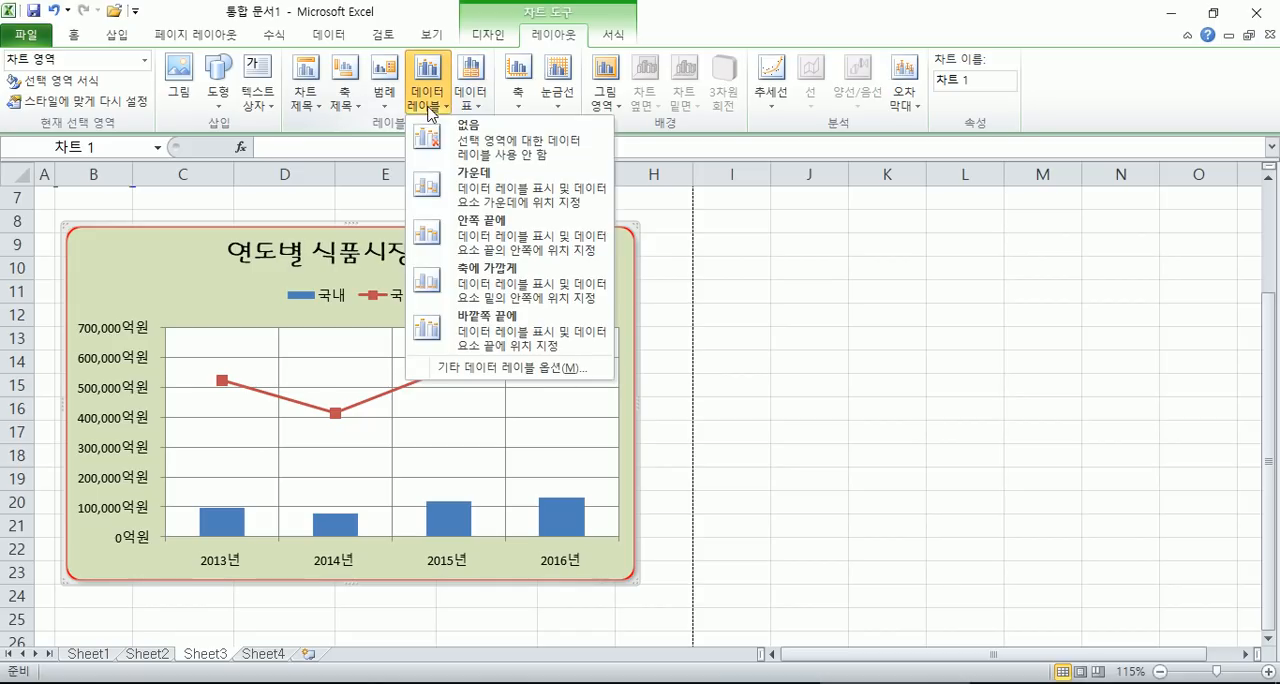
left_click(496, 325)
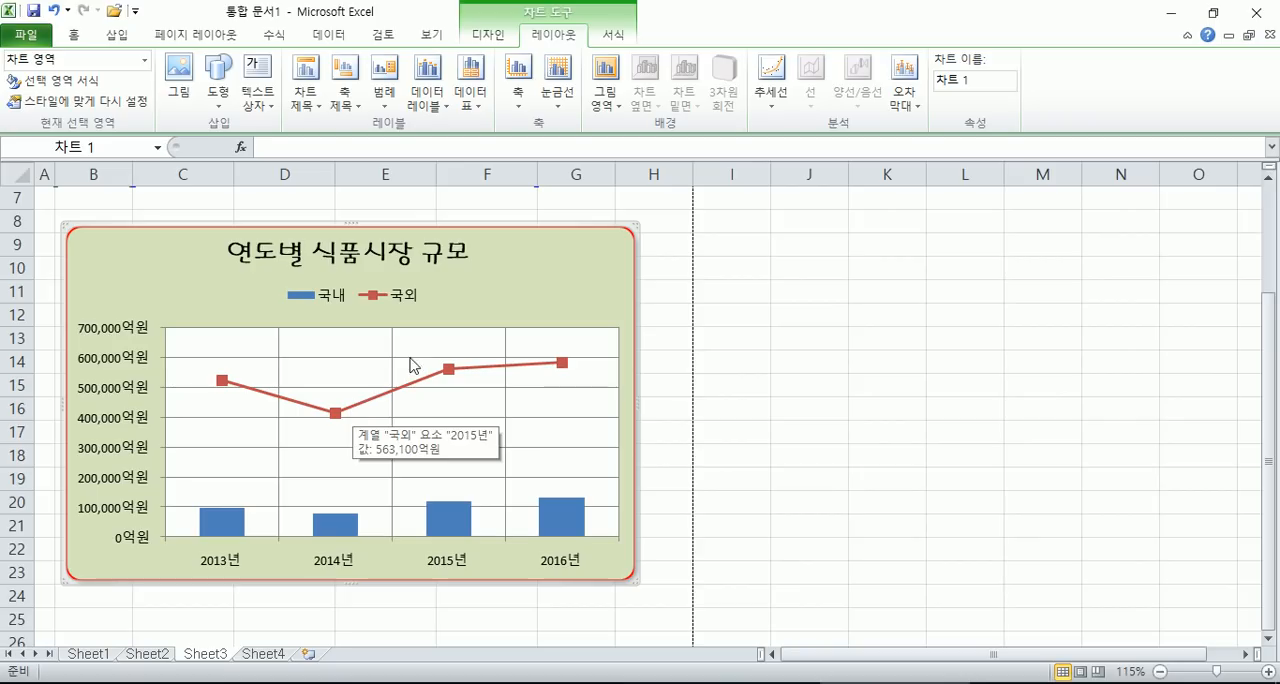
left_click(428, 95)
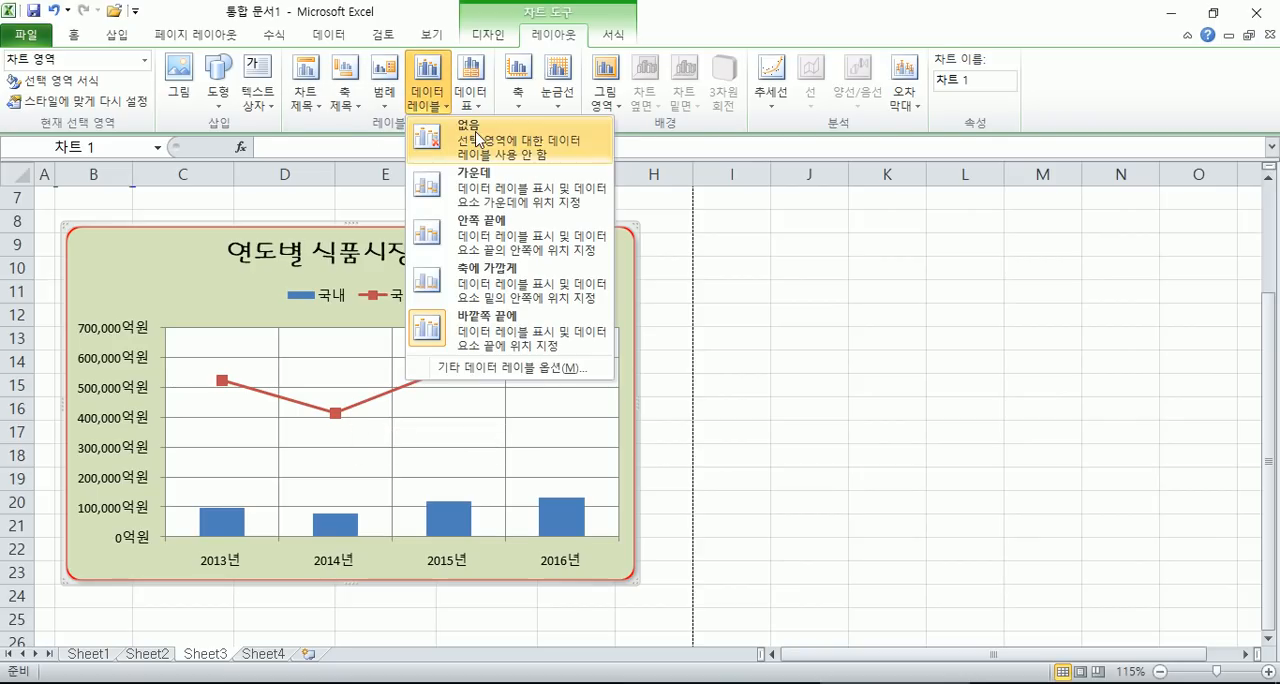
left_click(477, 138)
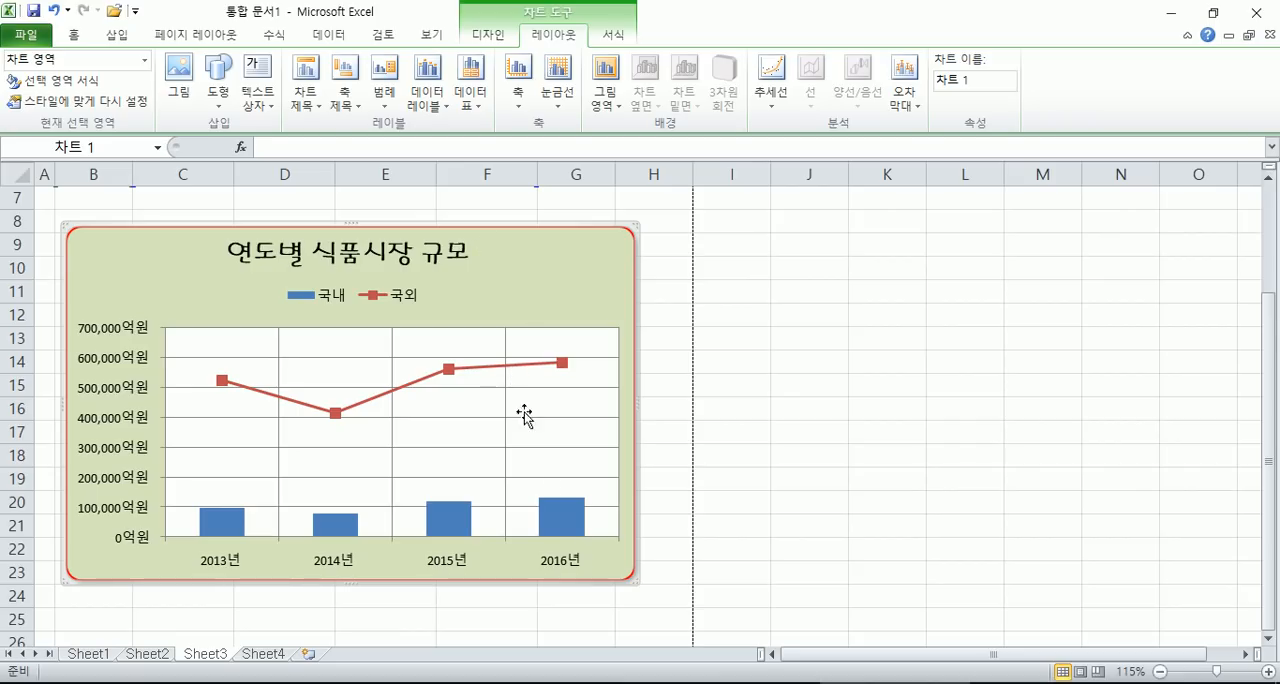
- Compare the data label position options offered for the 국내 column series with those for the 국외 line series
left_click(563, 530)
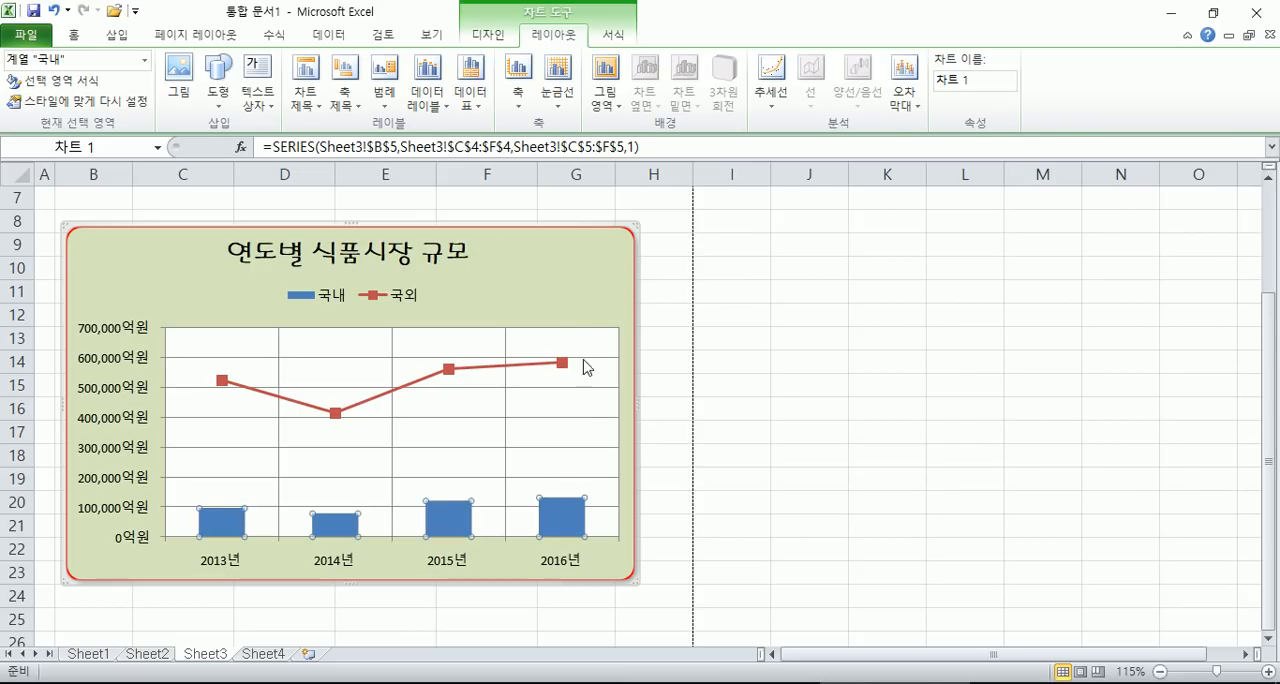
left_click(591, 319)
left_click(569, 517)
left_click(427, 85)
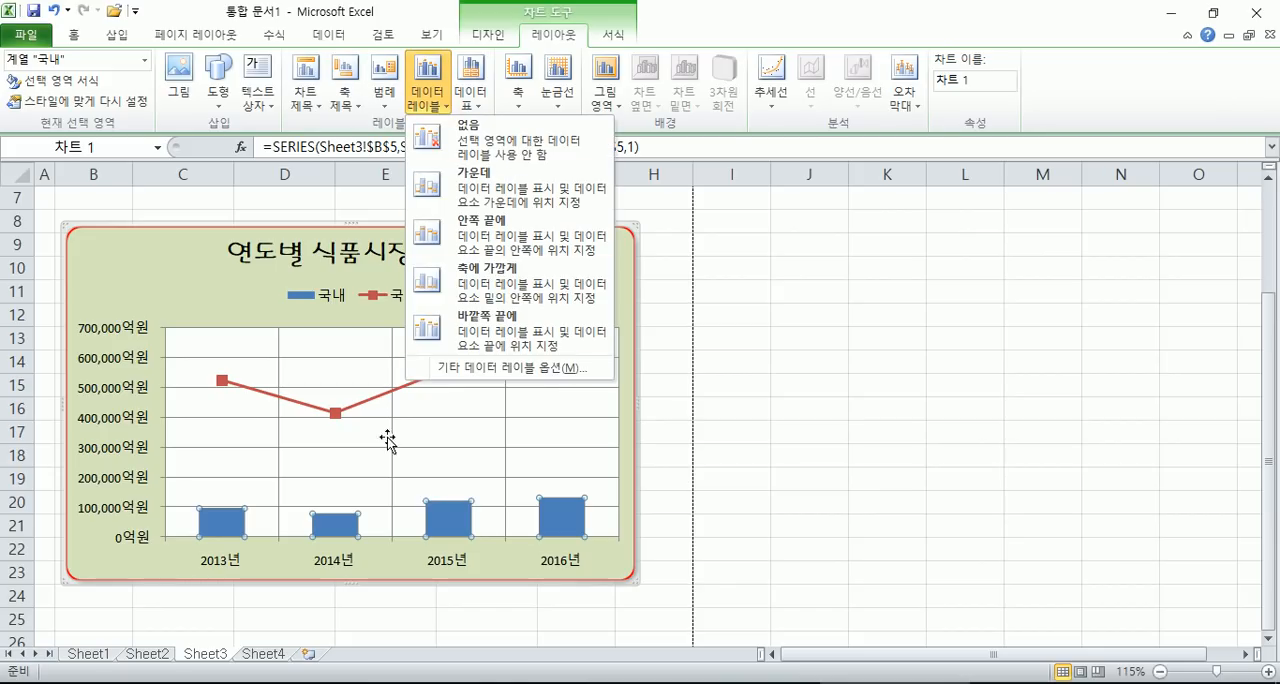
left_click(378, 408)
left_click(377, 398)
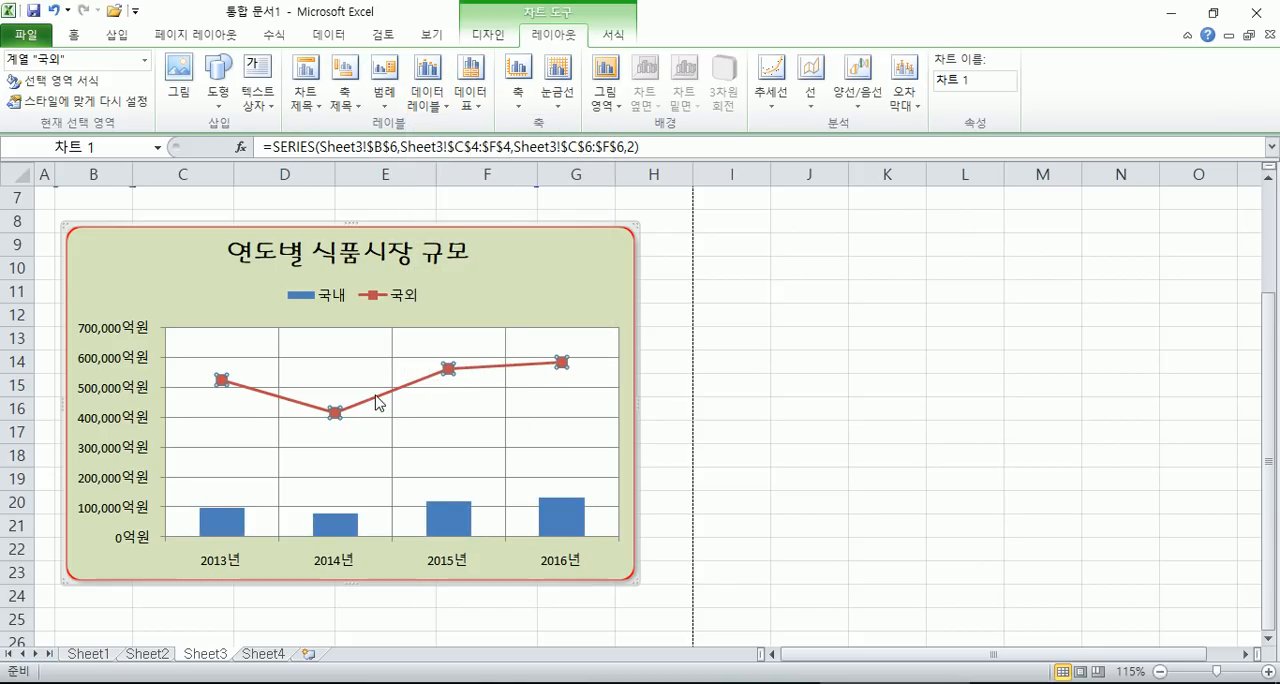
left_click(427, 85)
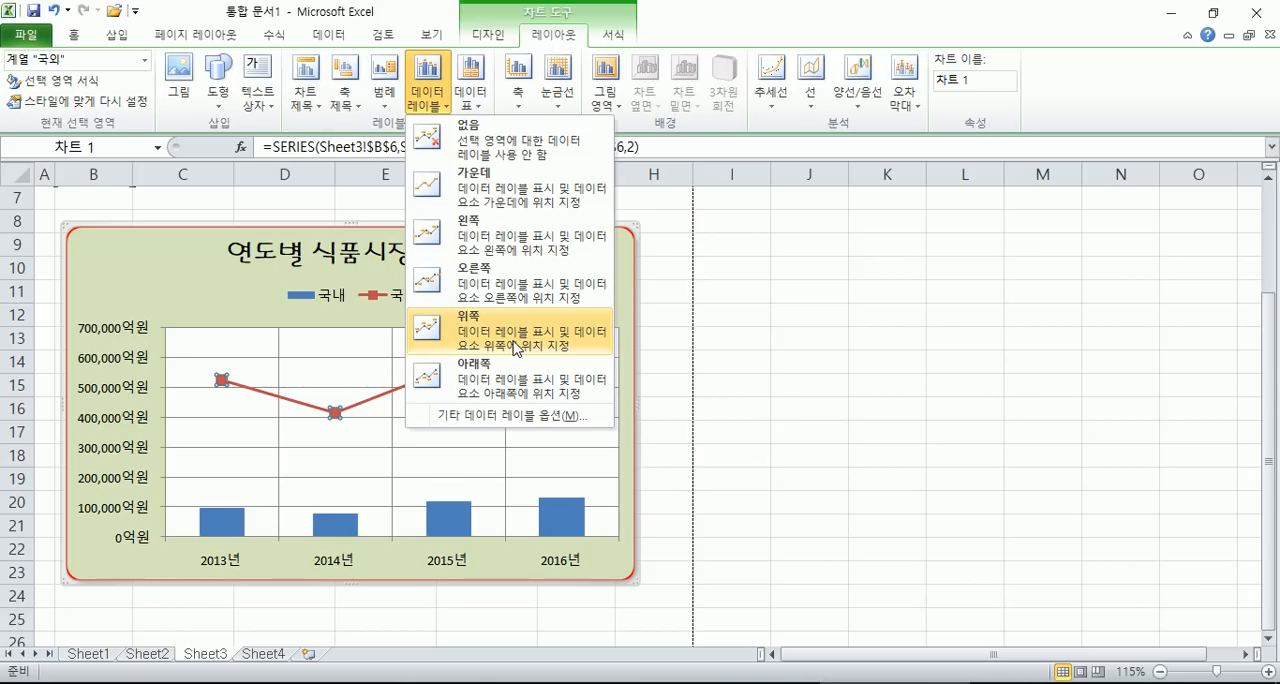
left_click(177, 271)
- Change the chart type of the 국외 line series back to clustered columns
left_click(478, 35)
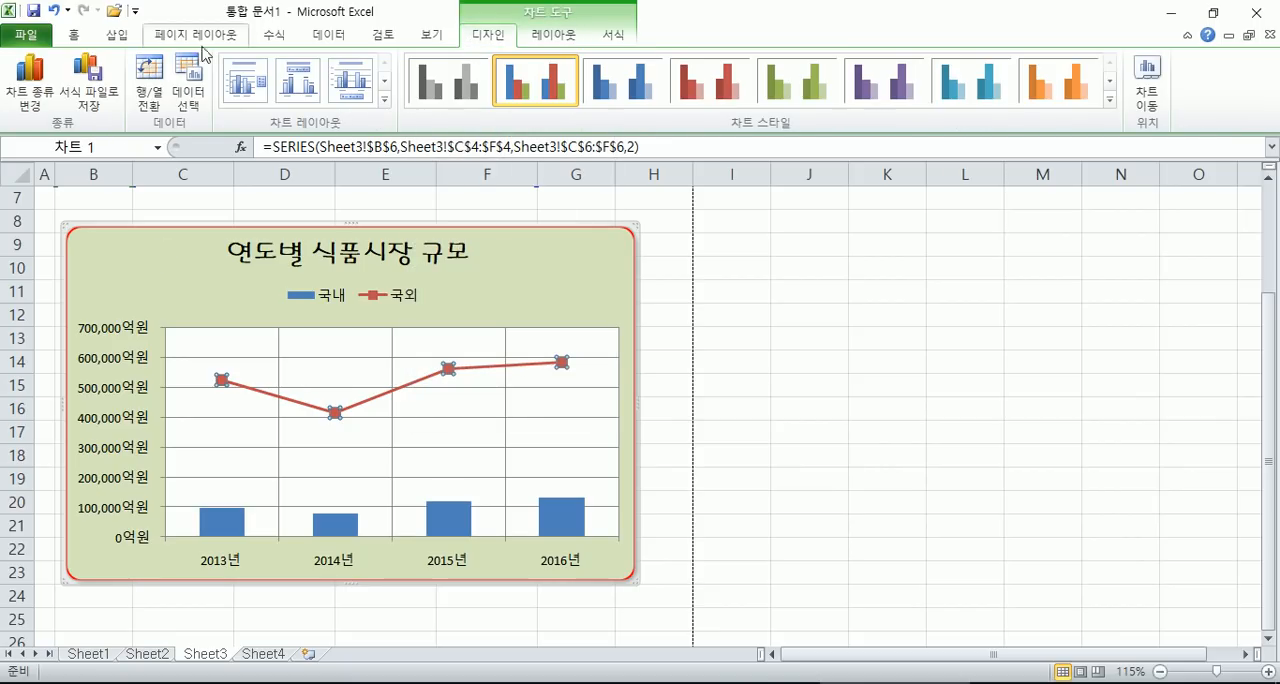
left_click(30, 82)
left_click(1011, 459)
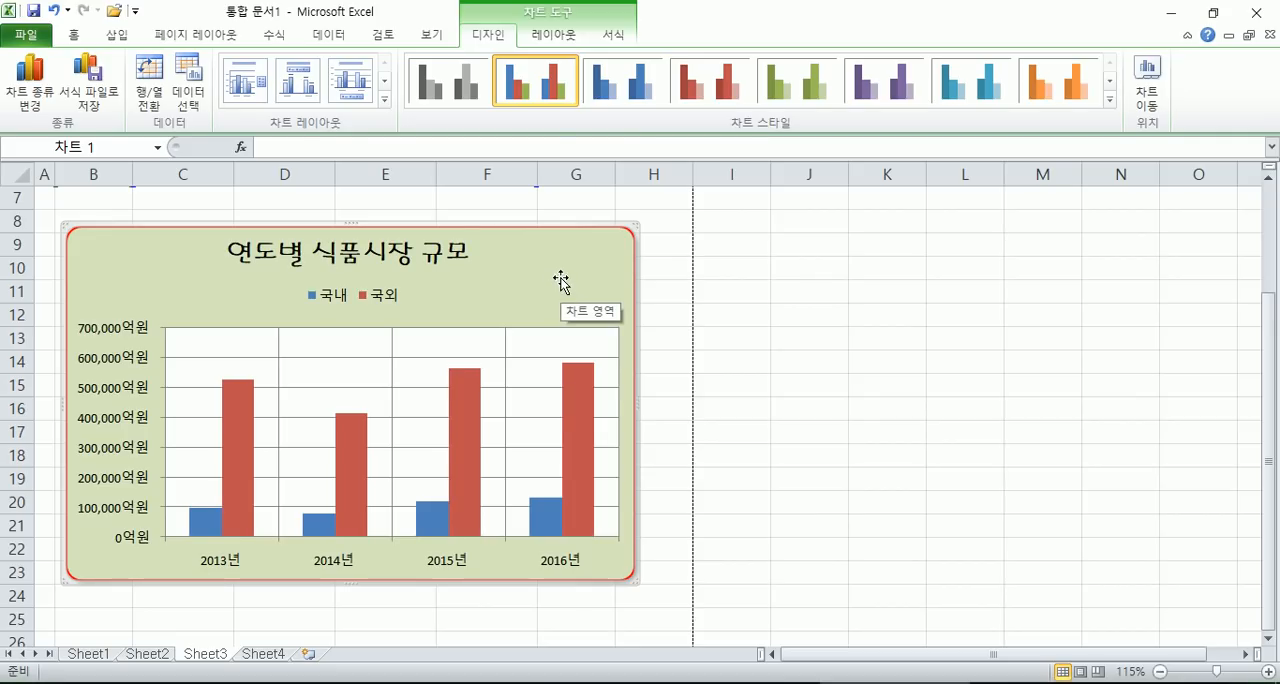
- Show data labels at 바깥쪽 끝에 for both column series, and set them back to 없음
left_click(553, 35)
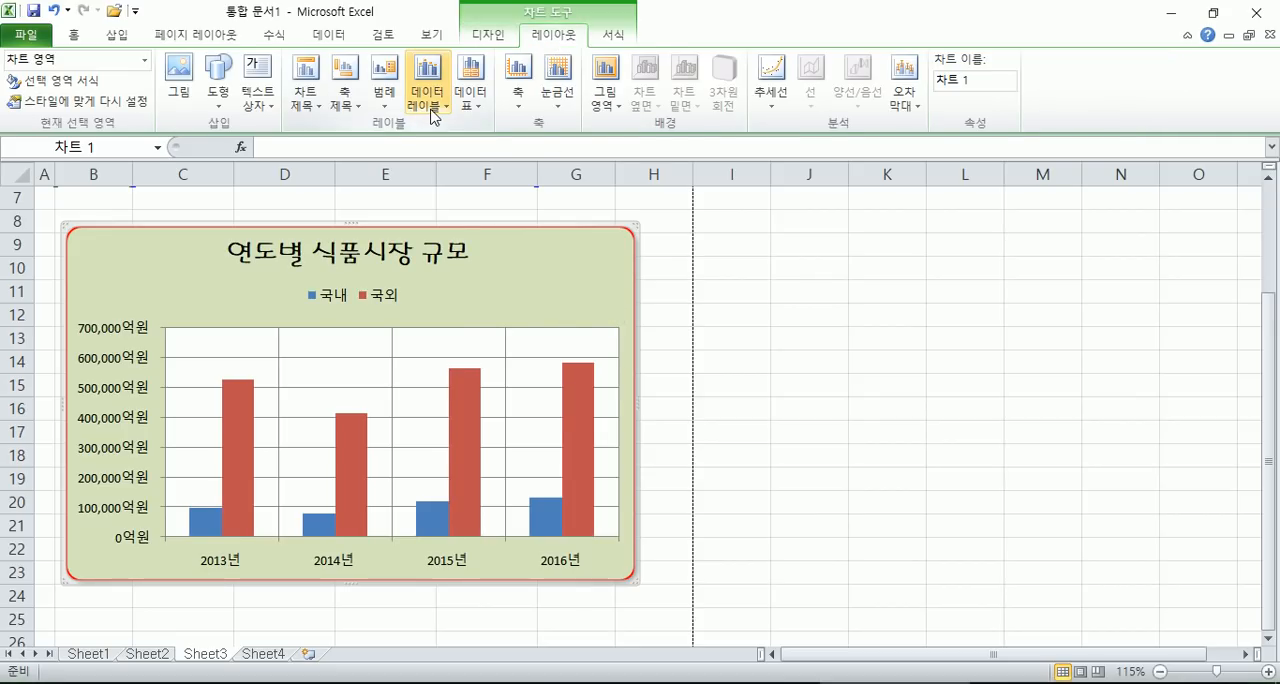
left_click(433, 112)
left_click(494, 326)
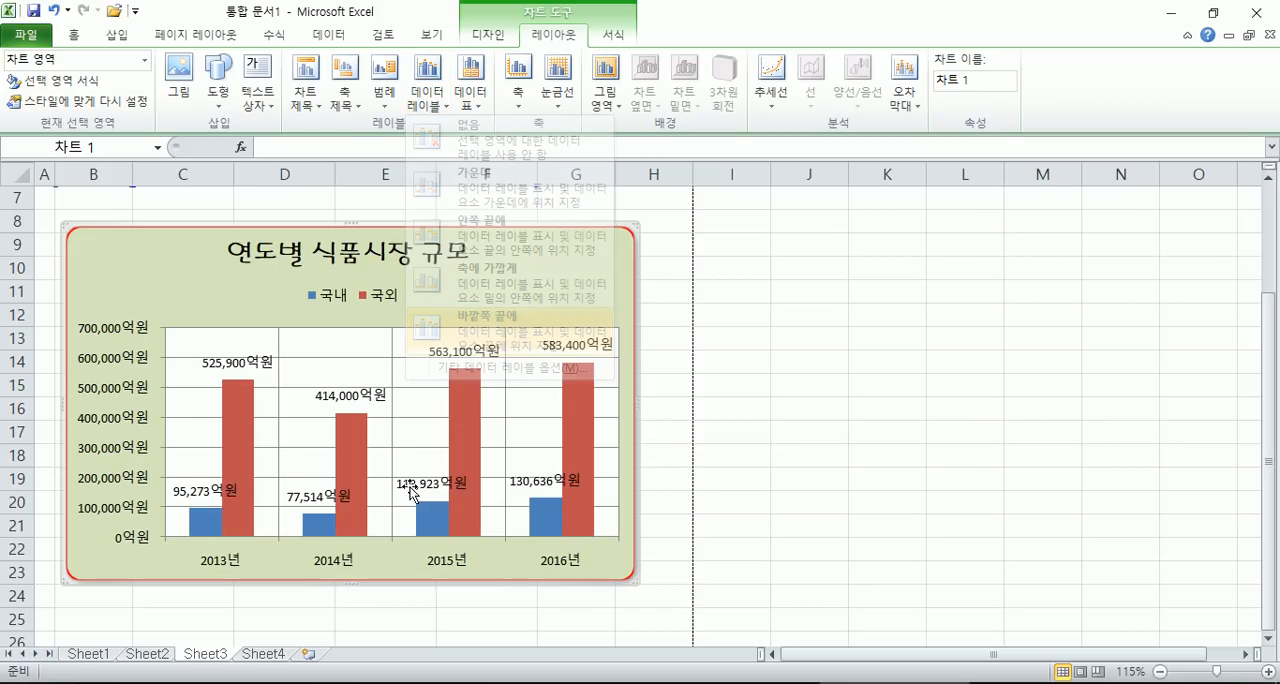
mouse_move(590, 384)
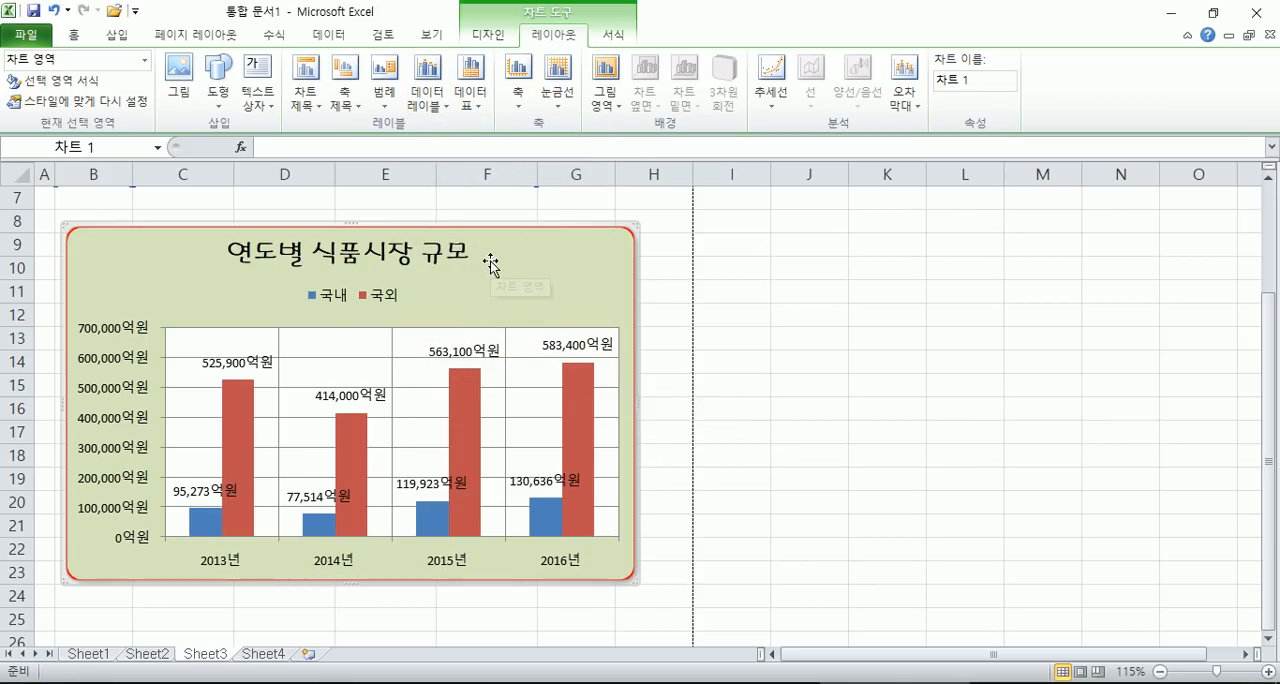
left_click(427, 97)
- Change the chart type of the 국외 column series to a line with markers
left_click(458, 391)
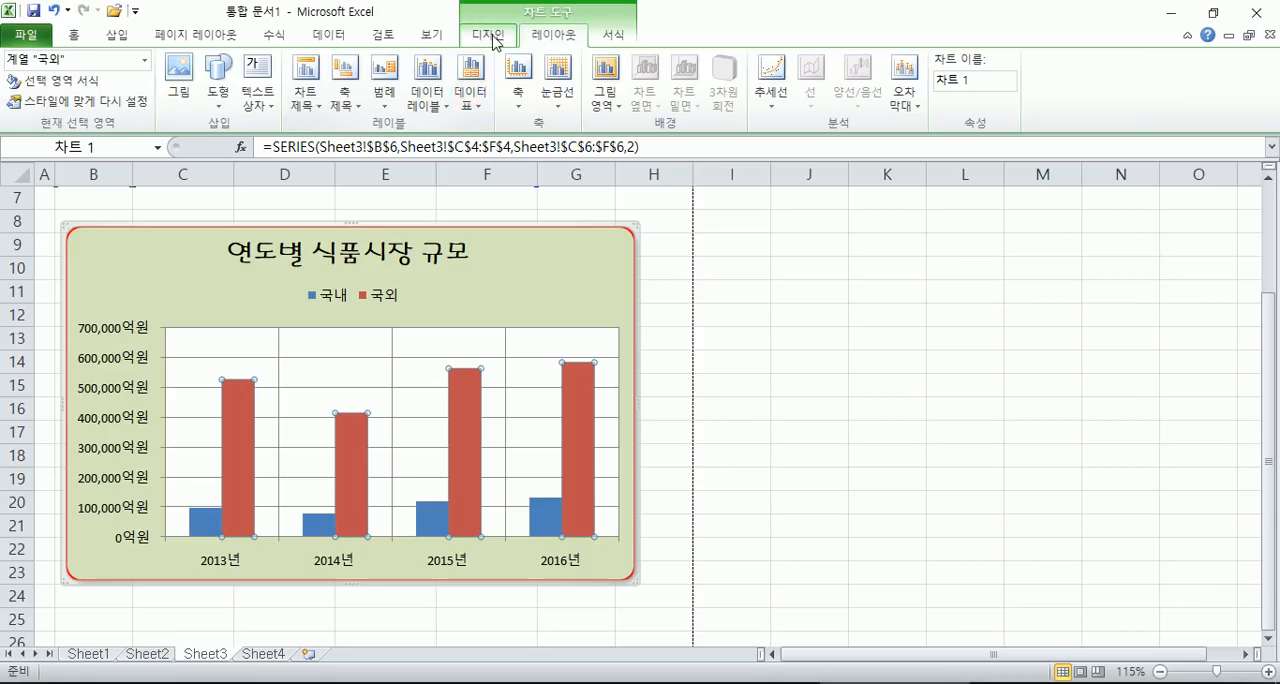
left_click(488, 34)
left_click(40, 97)
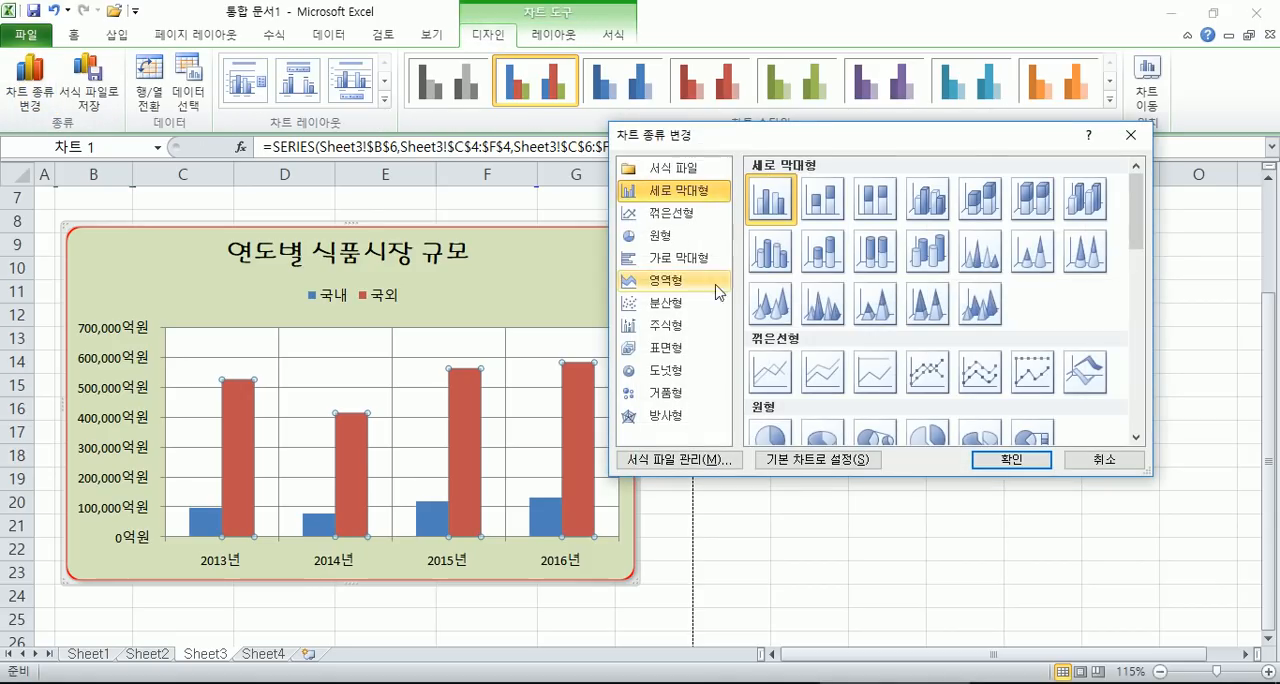
left_click(926, 370)
left_click(1004, 459)
left_click(450, 518)
- Try the 가운데 and 축에 가깝게 data label positions on the whole combined chart, setting the labels back to 없음 each time
left_click(500, 271)
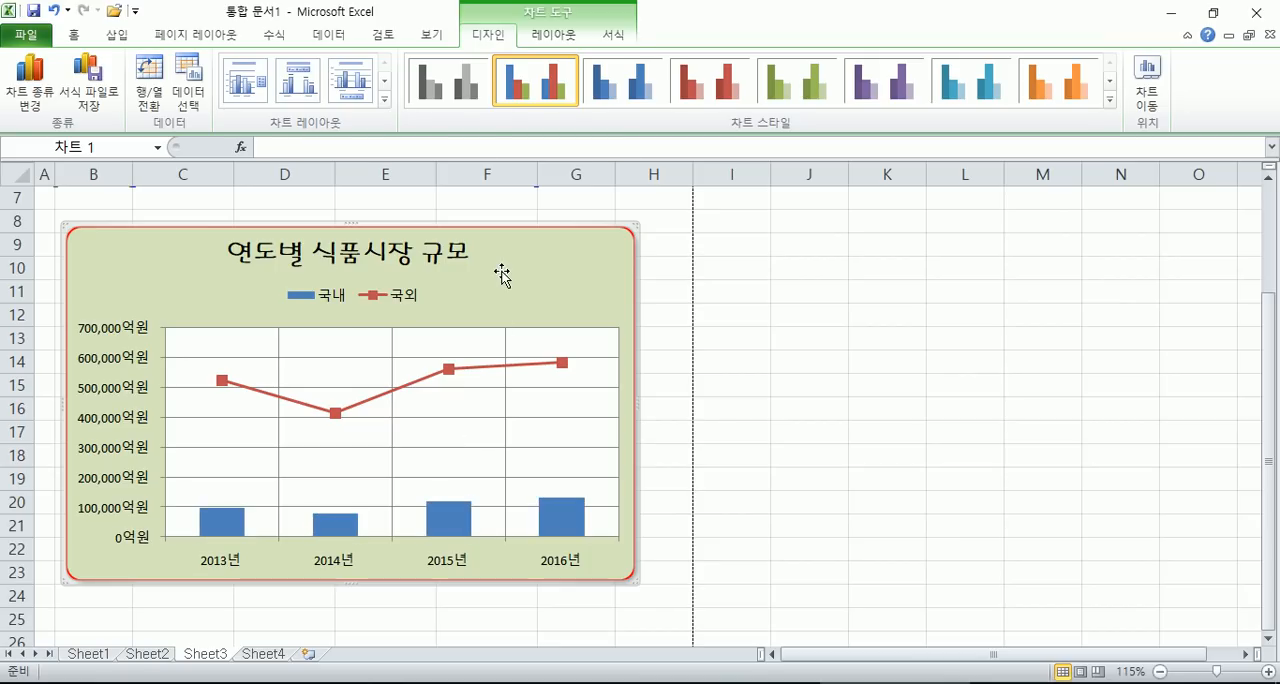
left_click(545, 36)
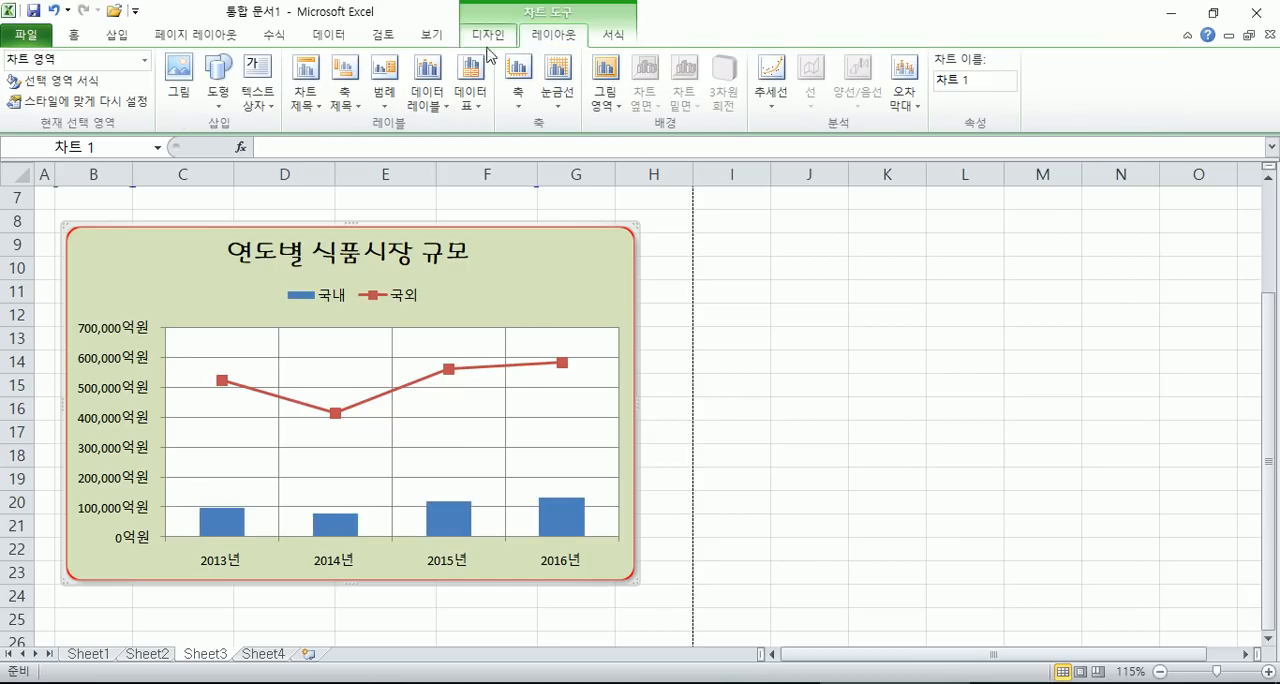
left_click(422, 100)
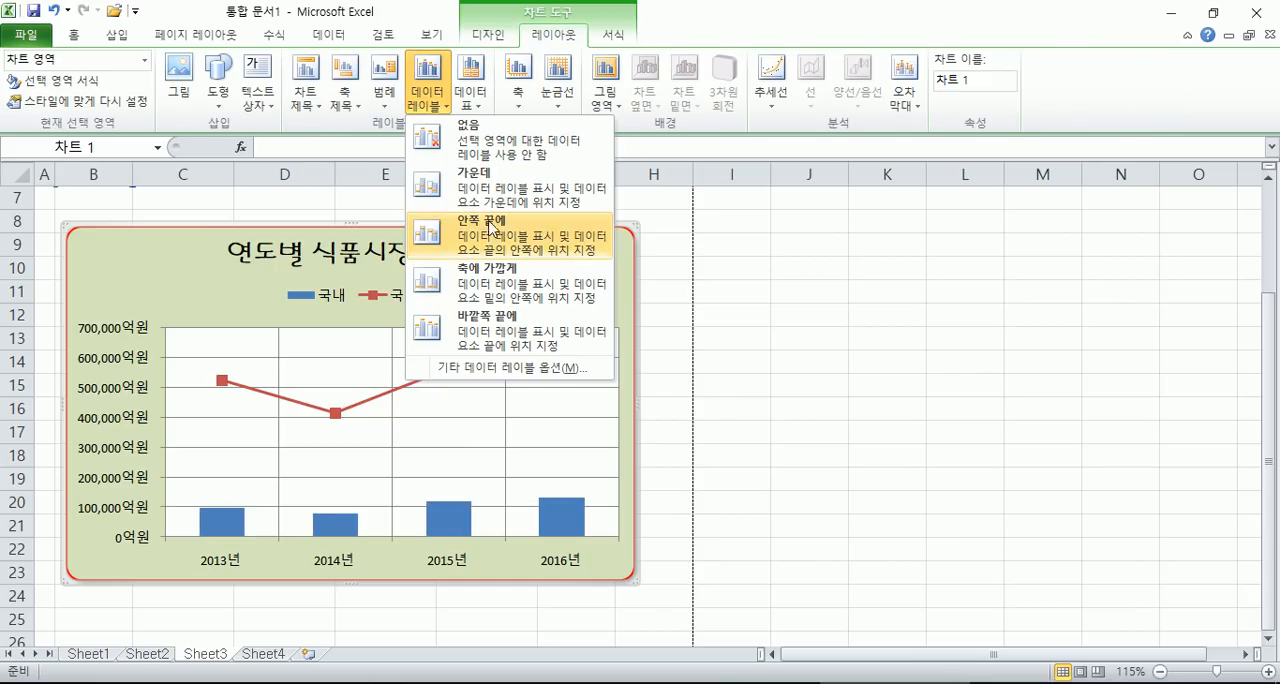
left_click(490, 186)
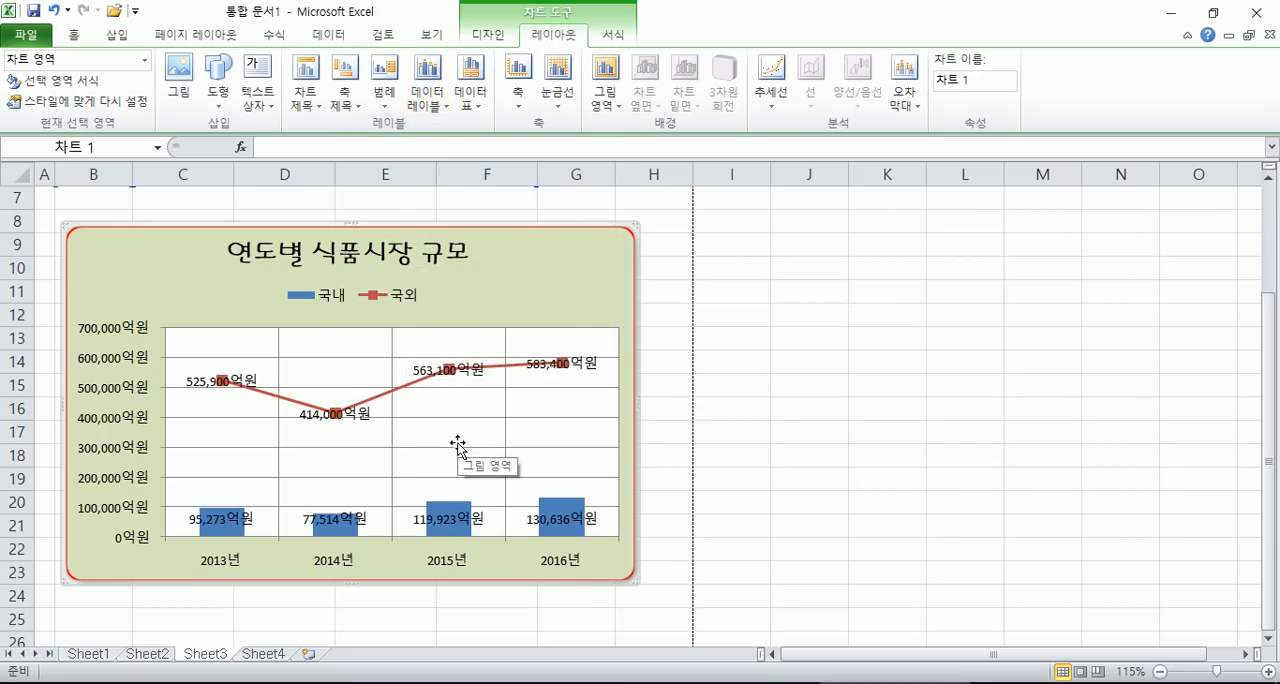
left_click(440, 105)
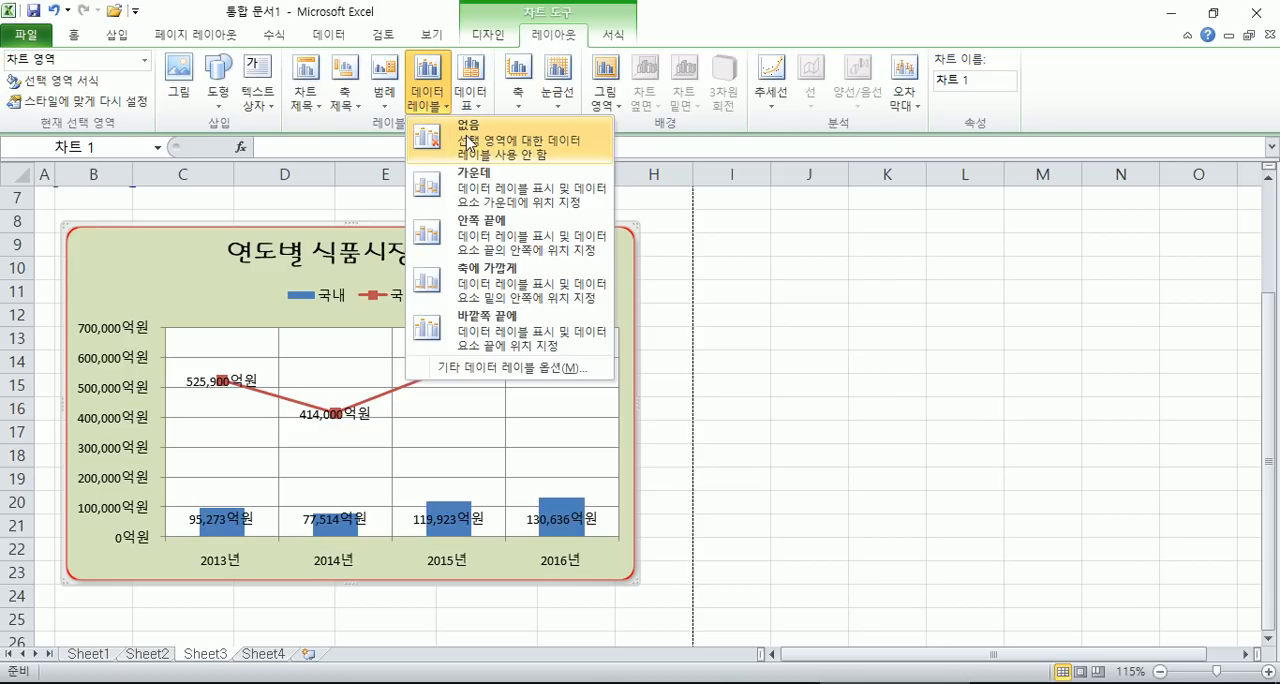
left_click(467, 142)
left_click(427, 95)
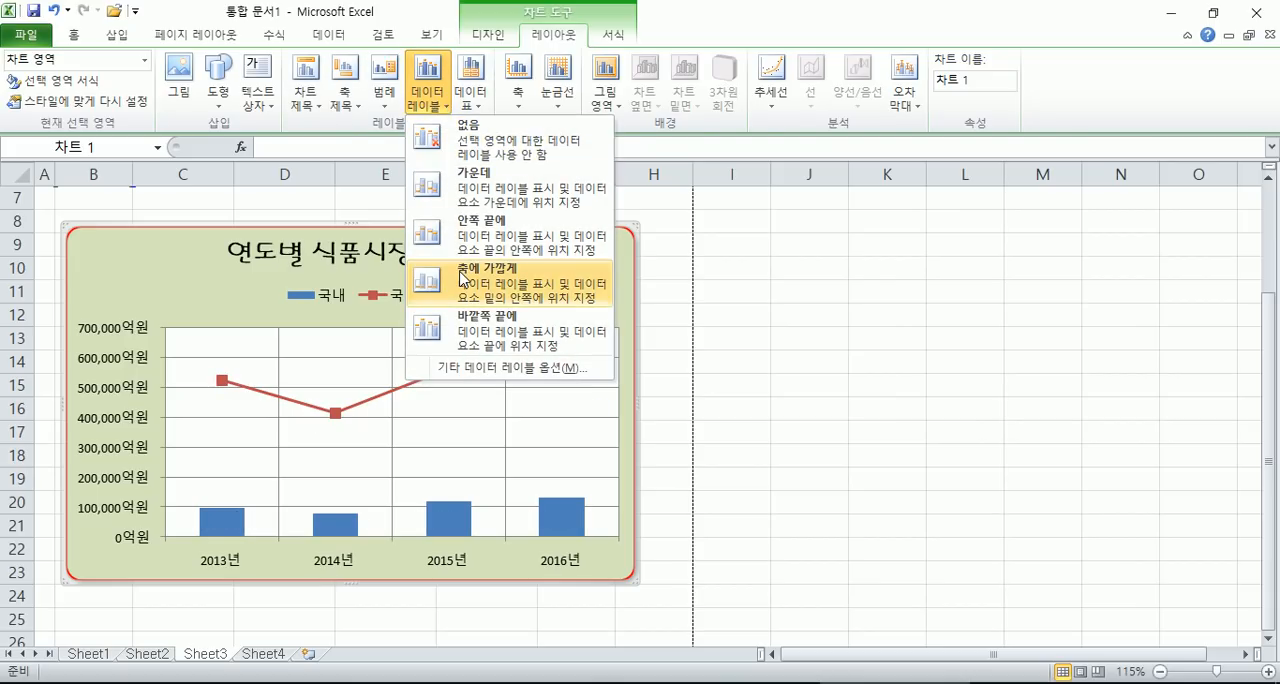
left_click(461, 277)
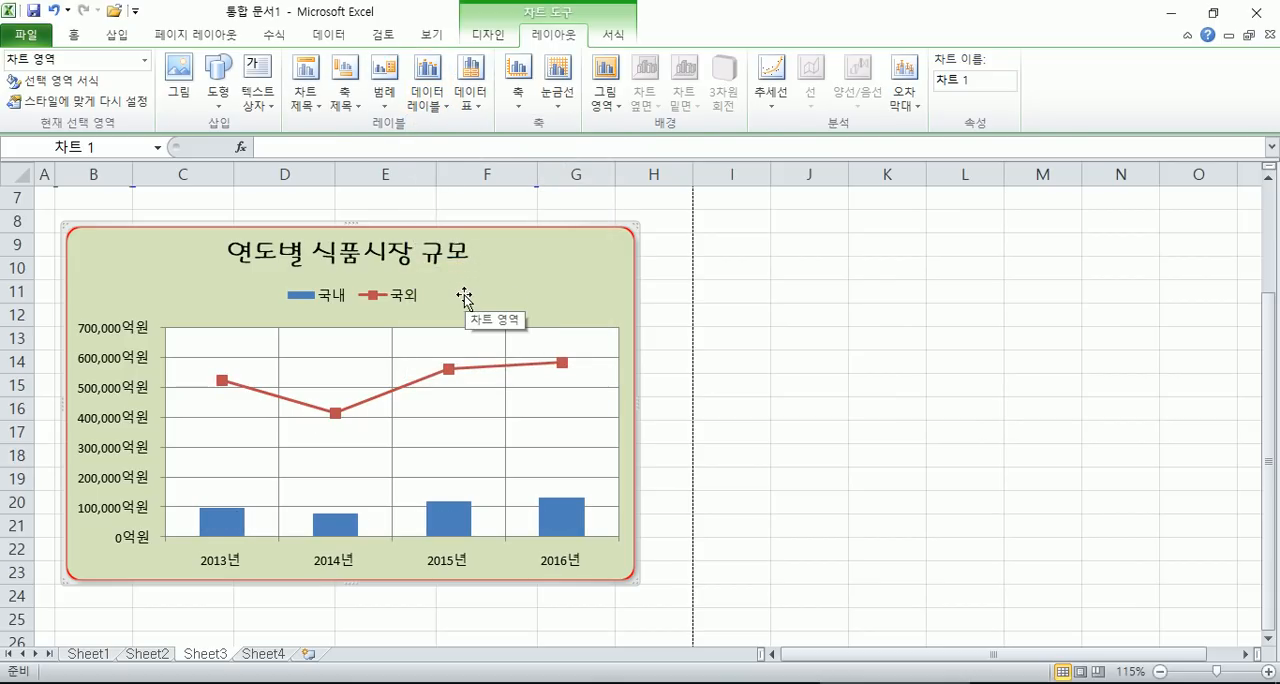
left_click(430, 100)
left_click(476, 150)
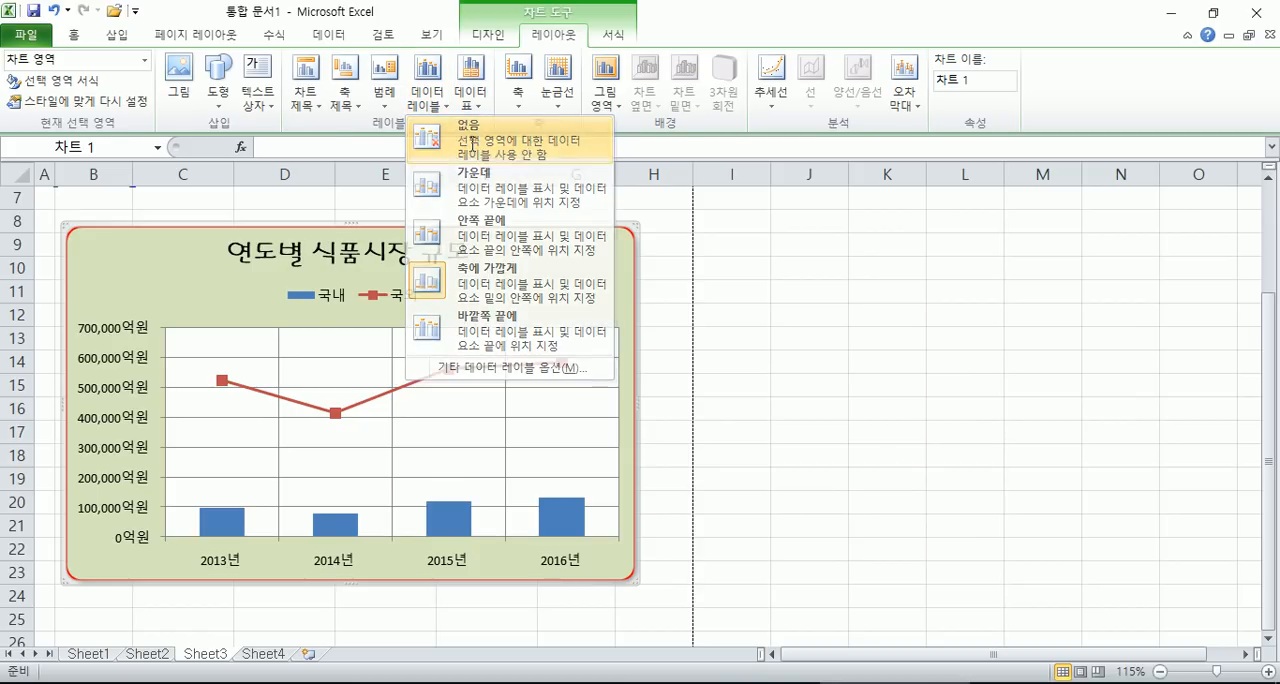
- Add data labels at 오른쪽 to the 국외 line series and at 축에 가깝게 to the 국내 column series
left_click(490, 372)
left_click(428, 100)
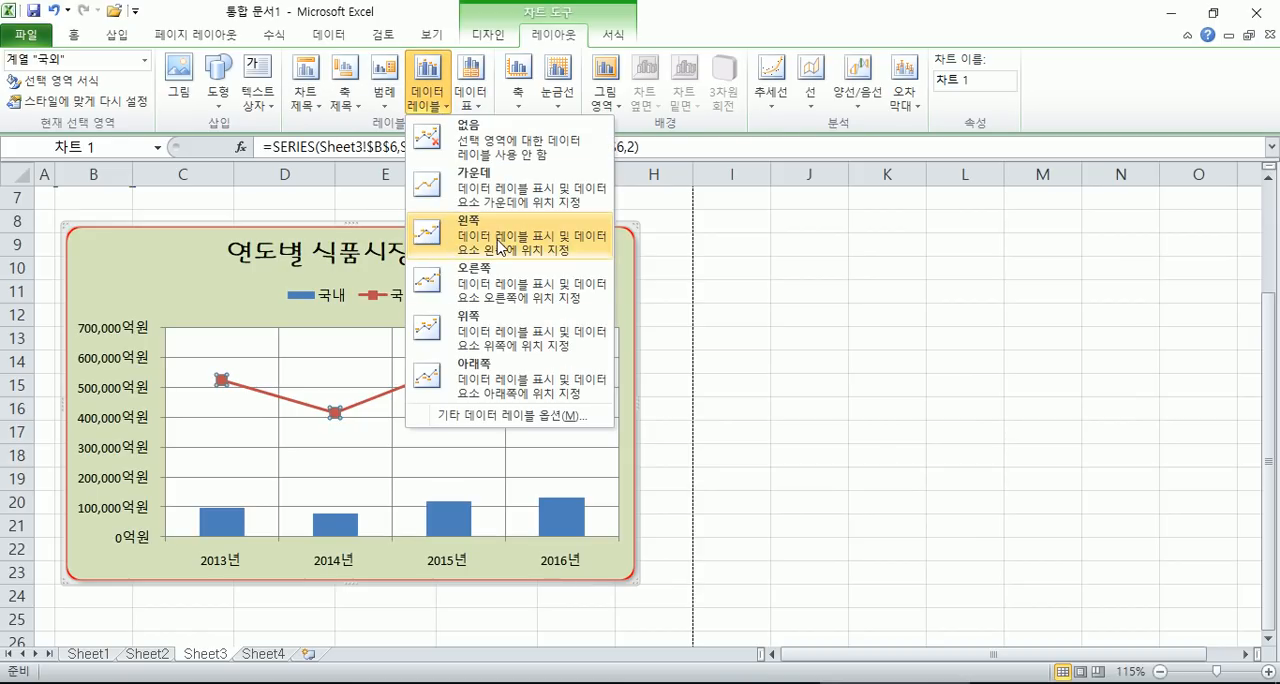
left_click(492, 290)
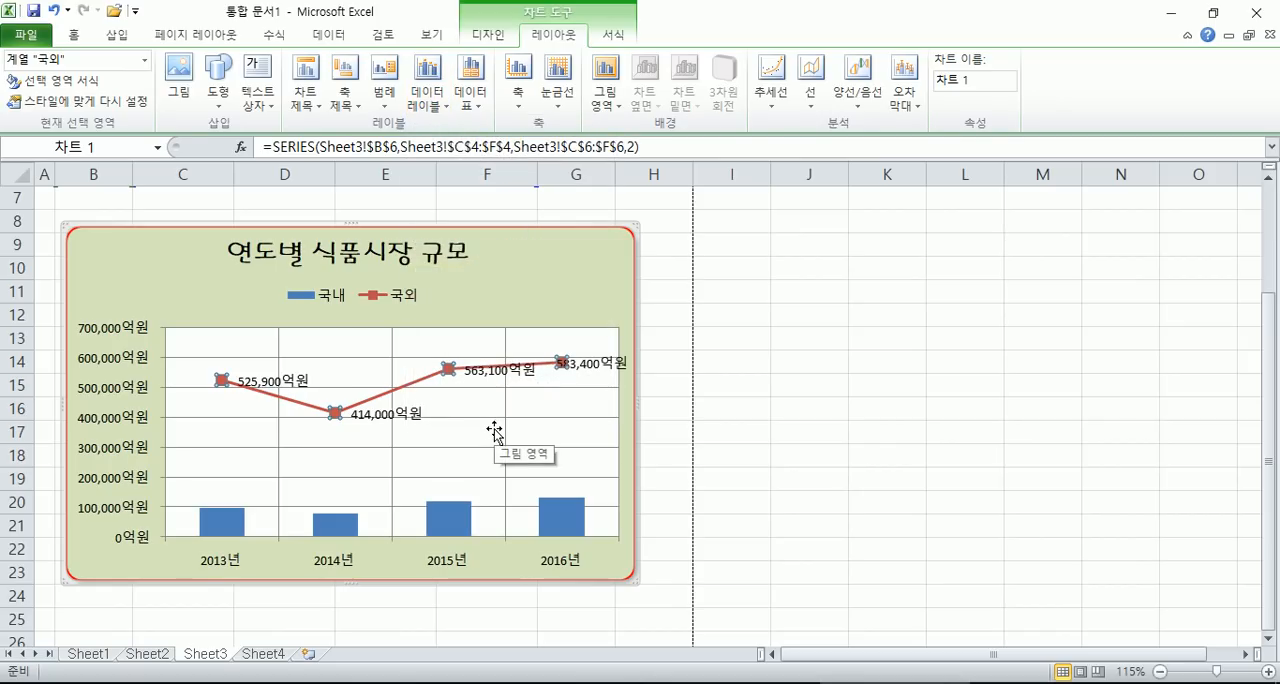
left_click(465, 518)
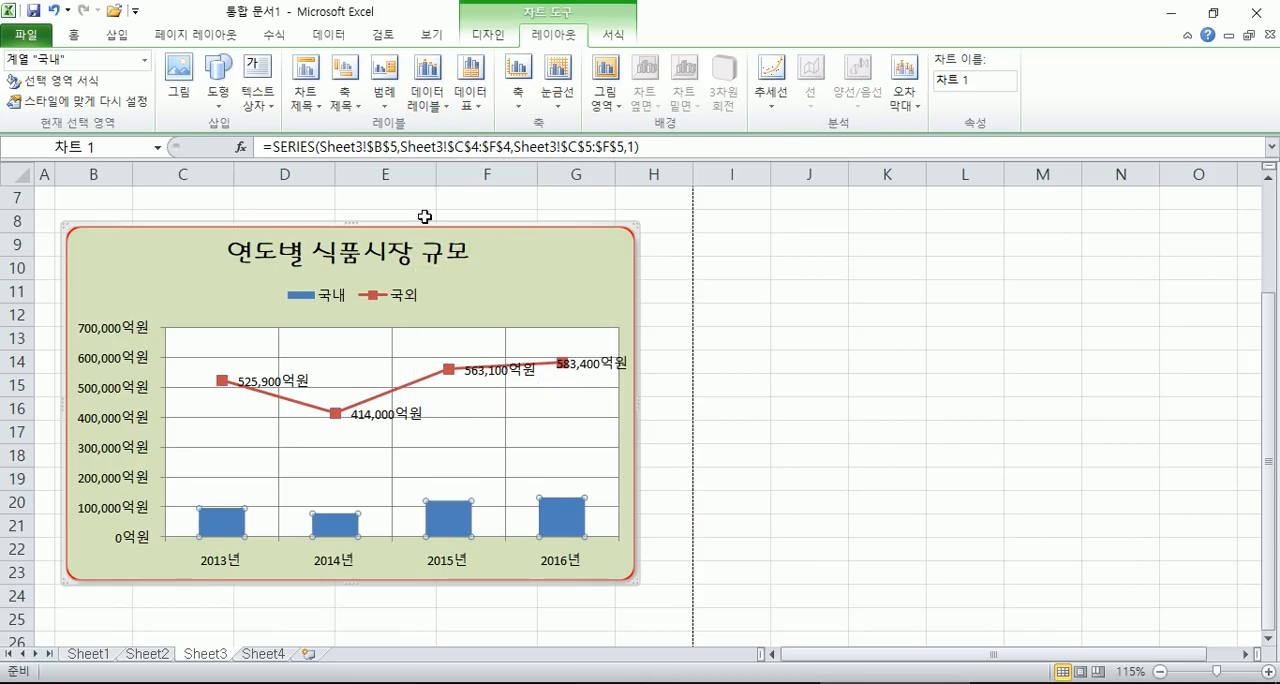
left_click(428, 98)
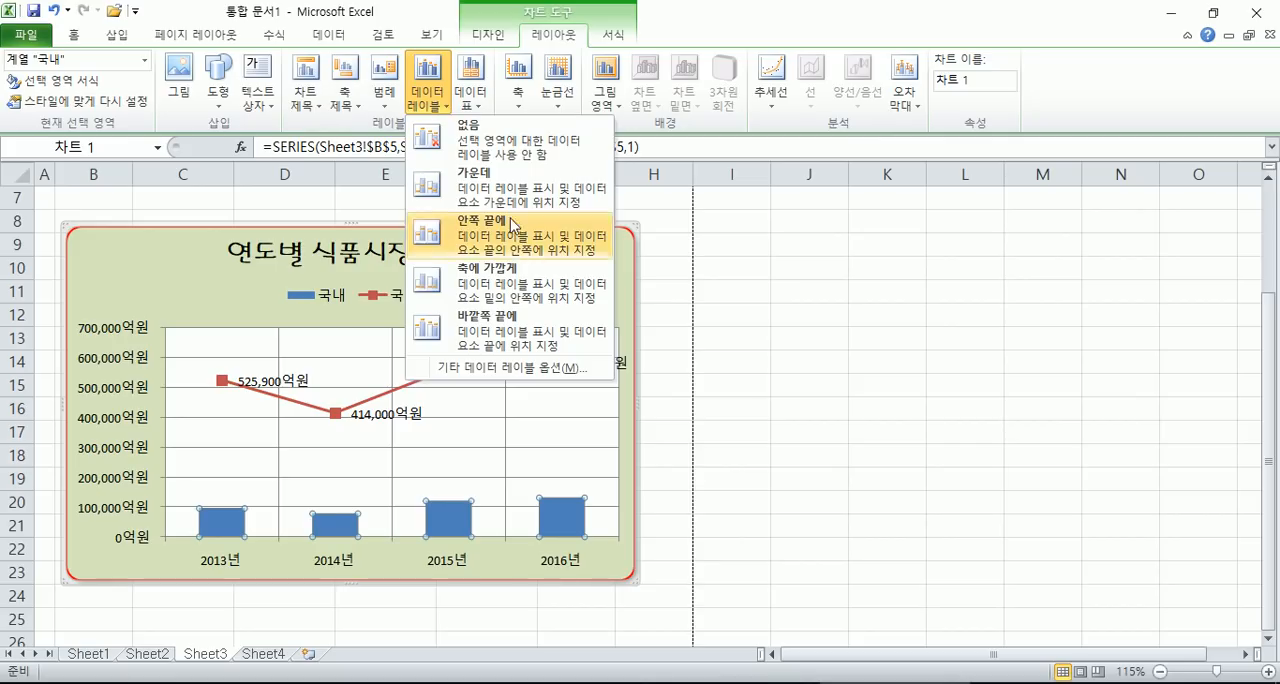
left_click(503, 289)
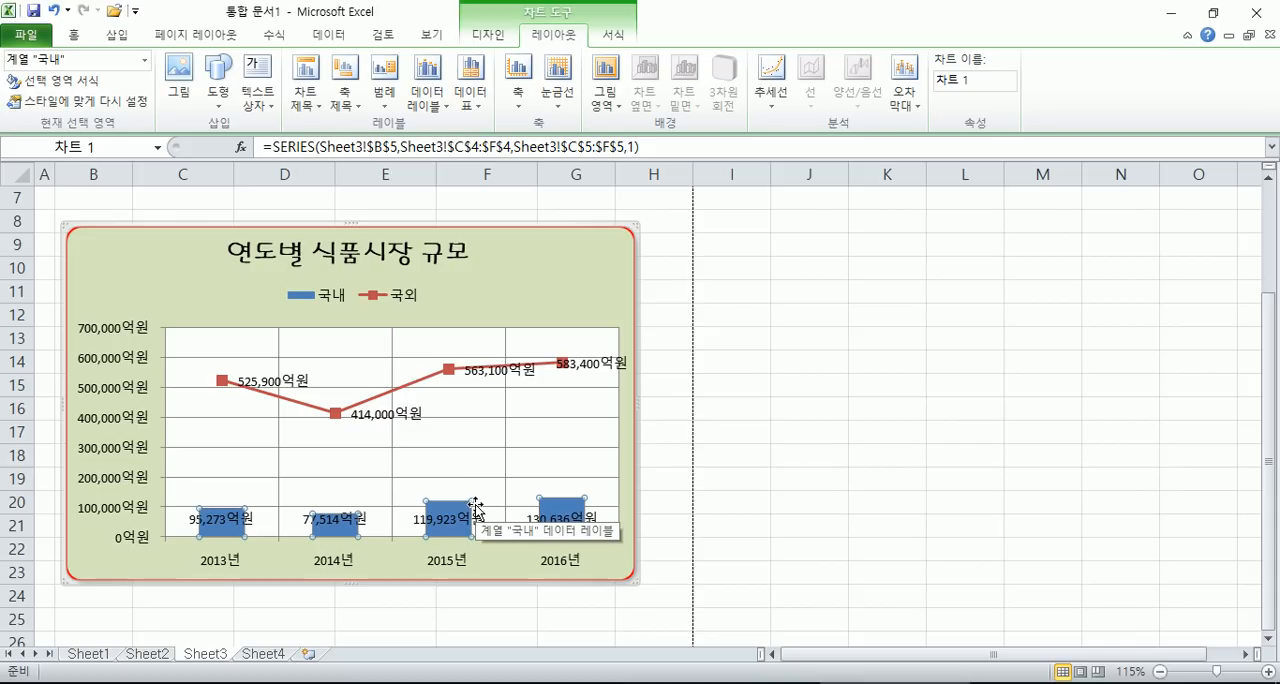
- Remove the data labels from the whole chart by setting them to 없음
left_click(524, 312)
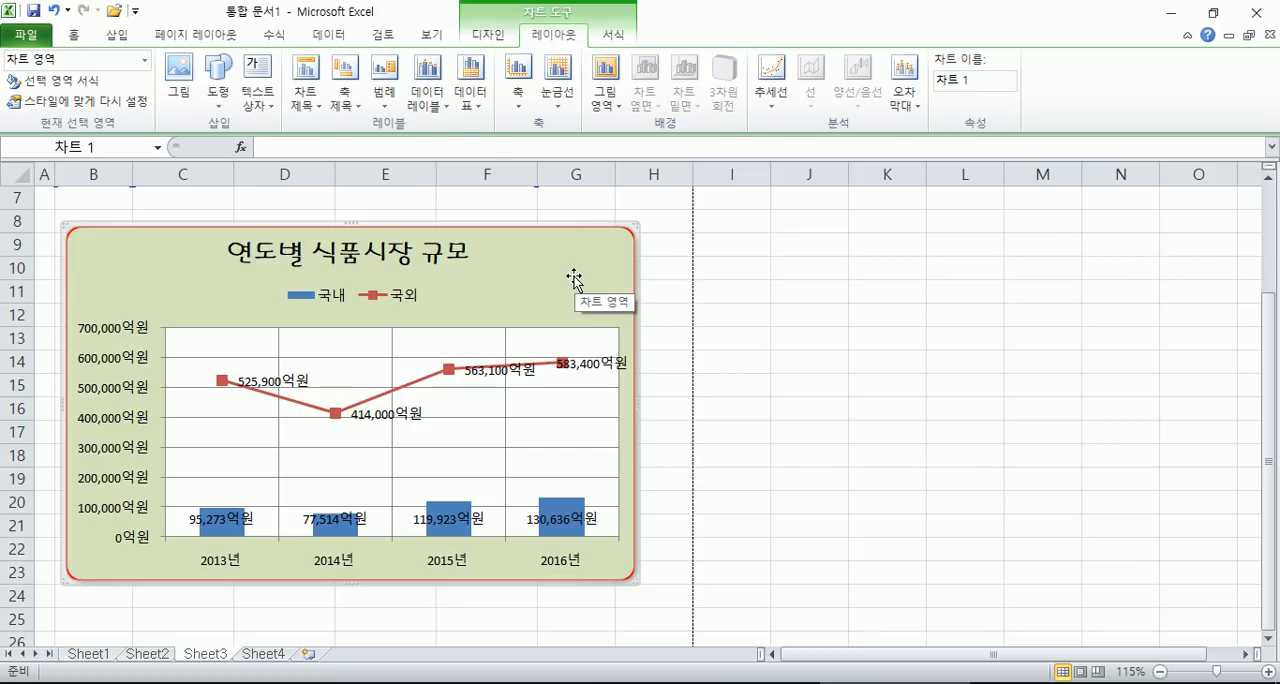
left_click(432, 110)
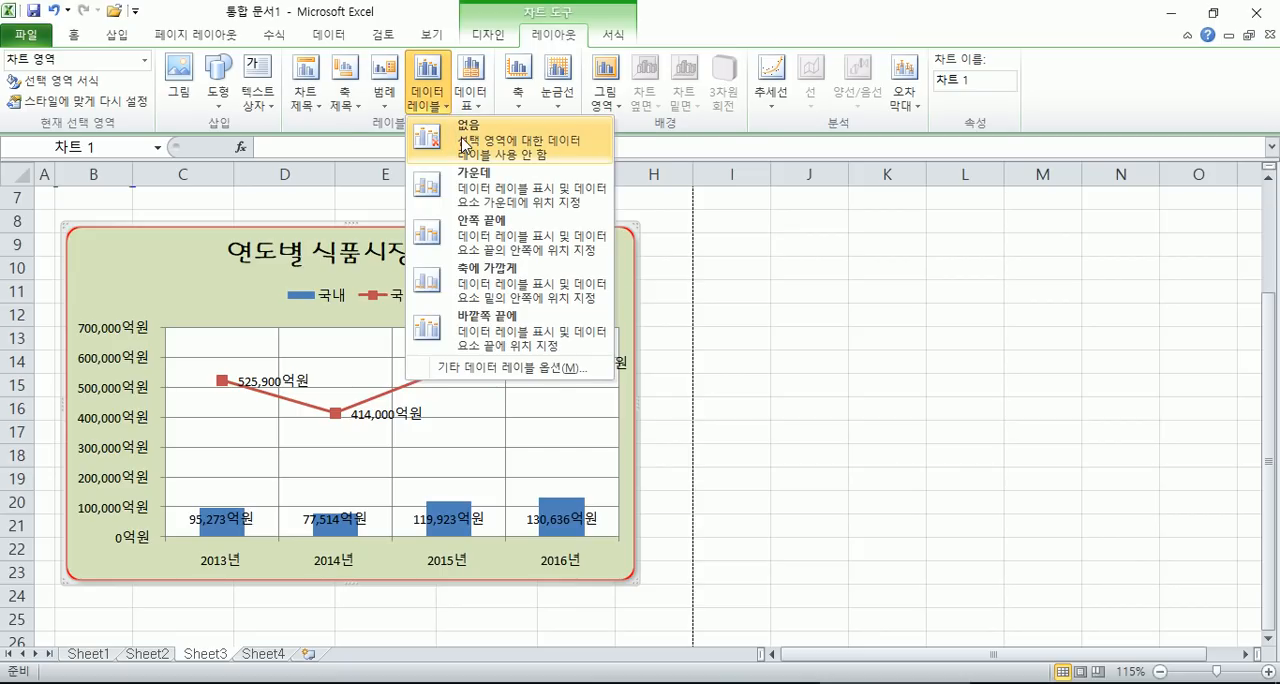
left_click(463, 145)
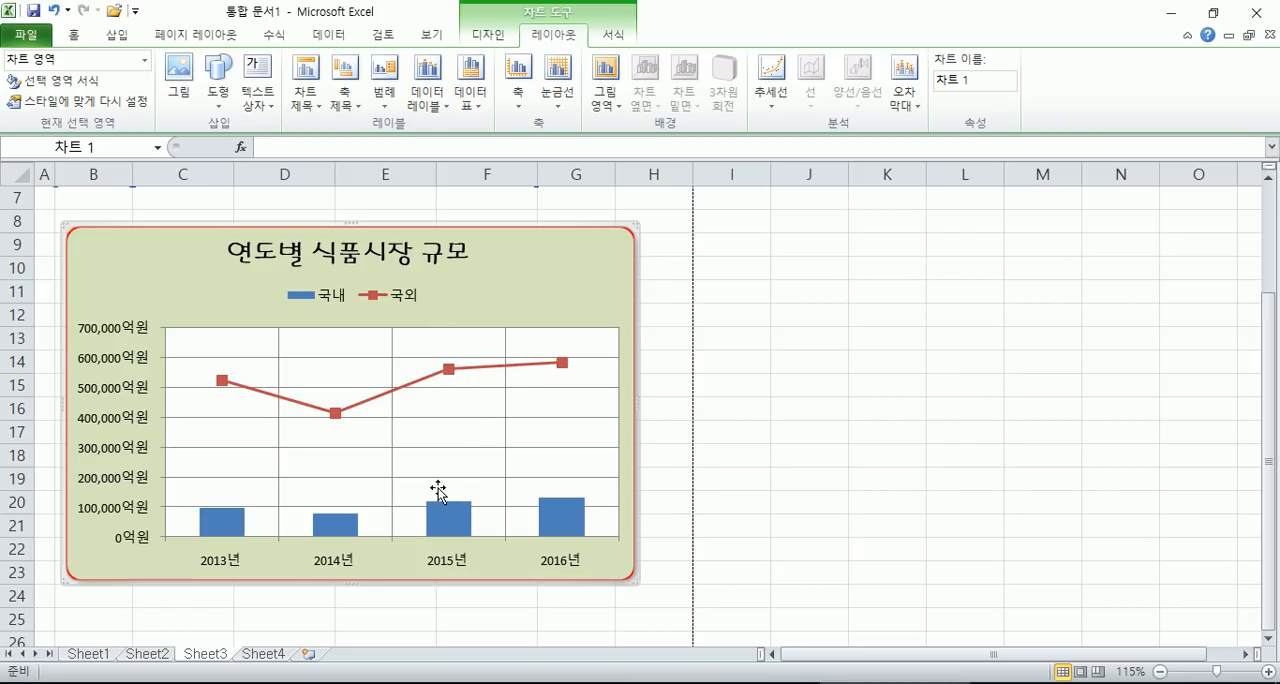
- Select the whole 국외 line series, narrow the selection to its 2015년 point, and return to the chart area
left_click(249, 395)
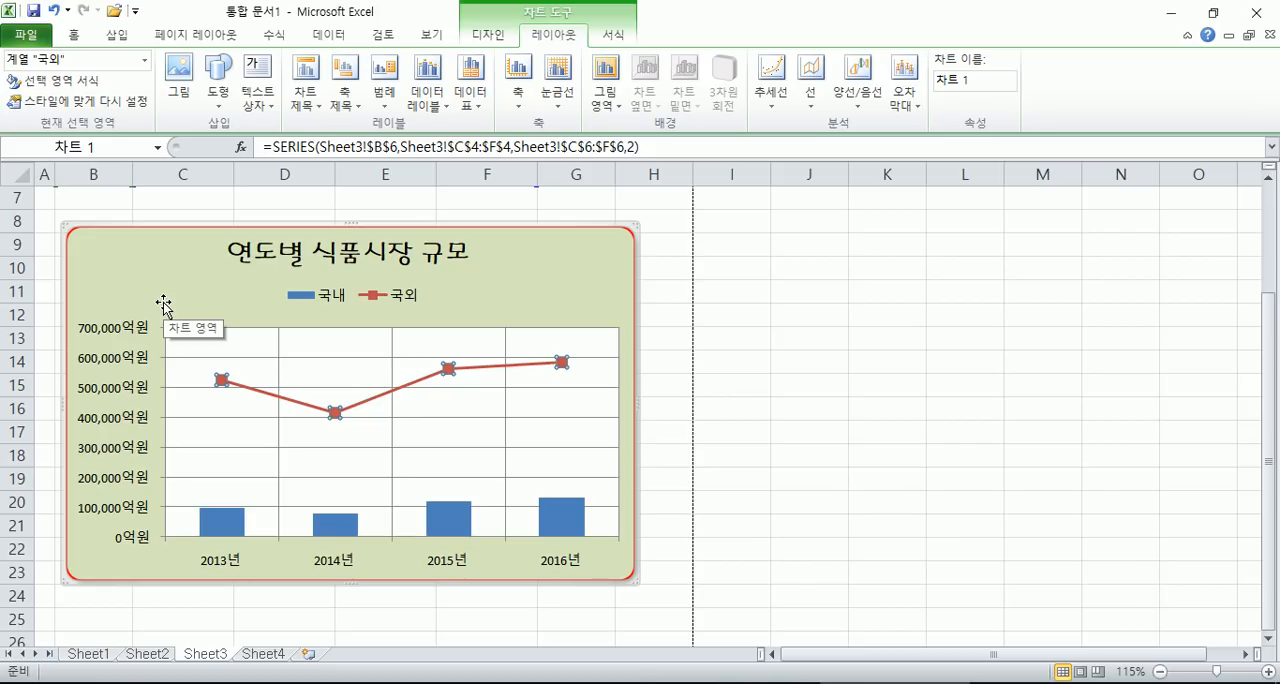
left_click(560, 297)
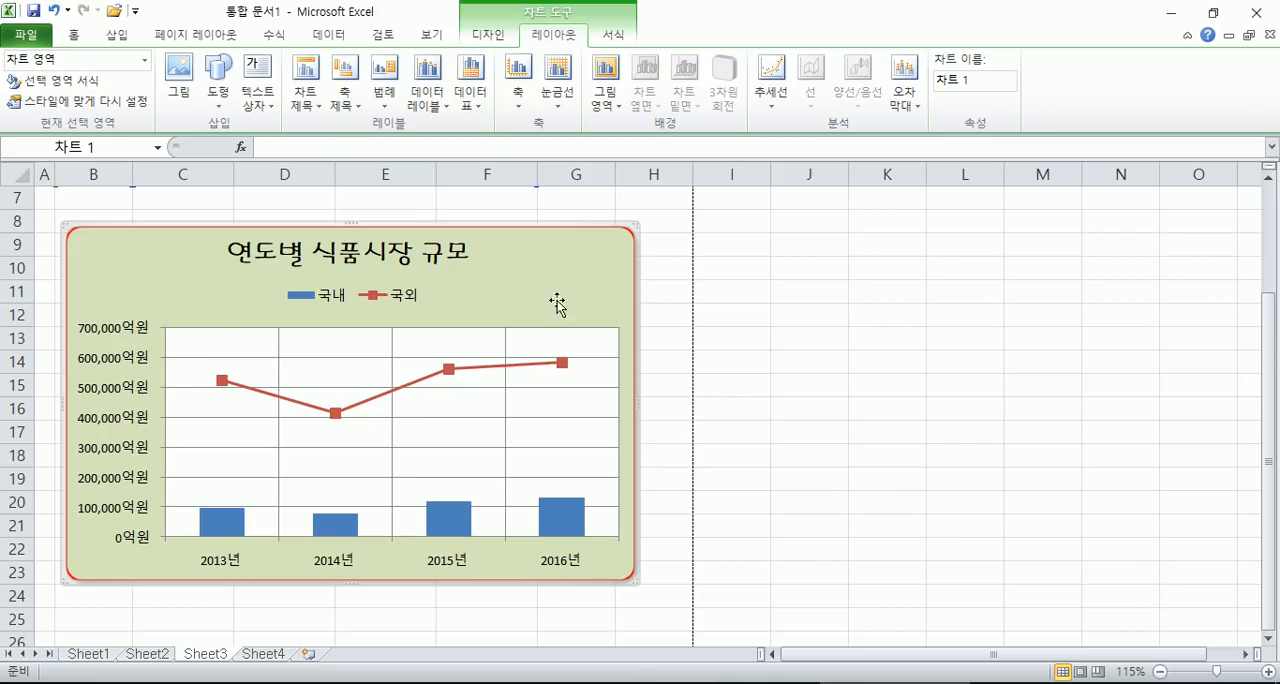
left_click(408, 388)
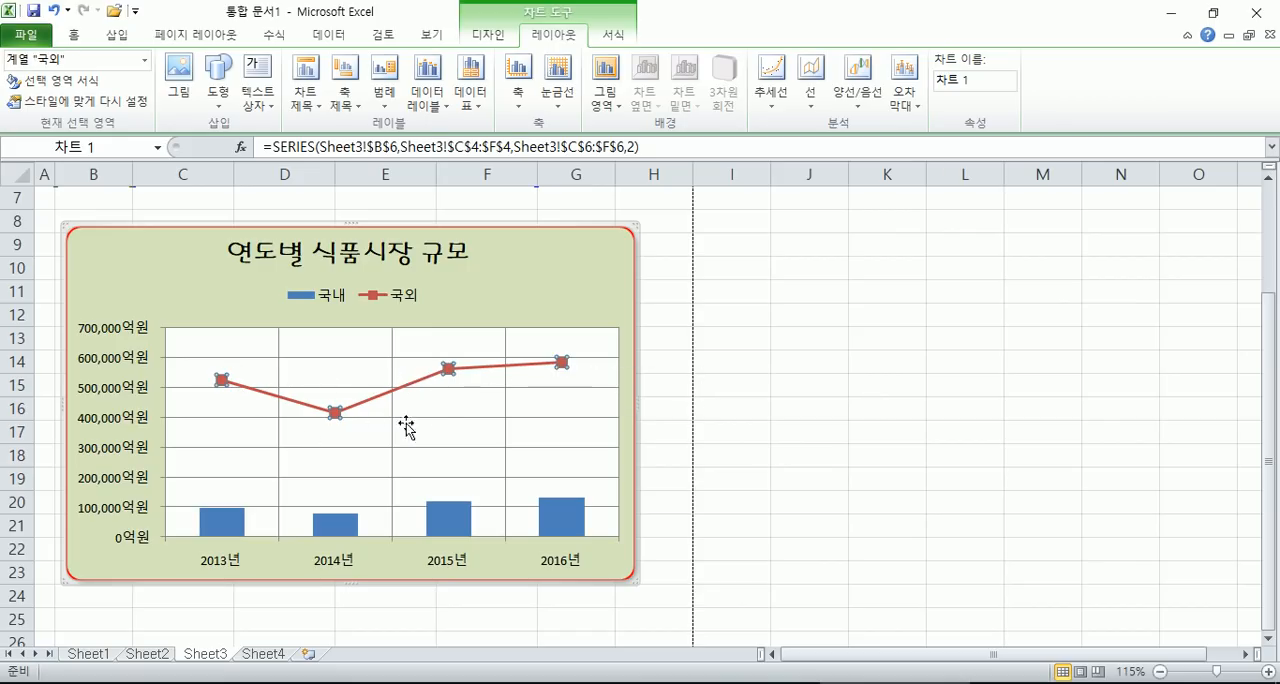
left_click(449, 369)
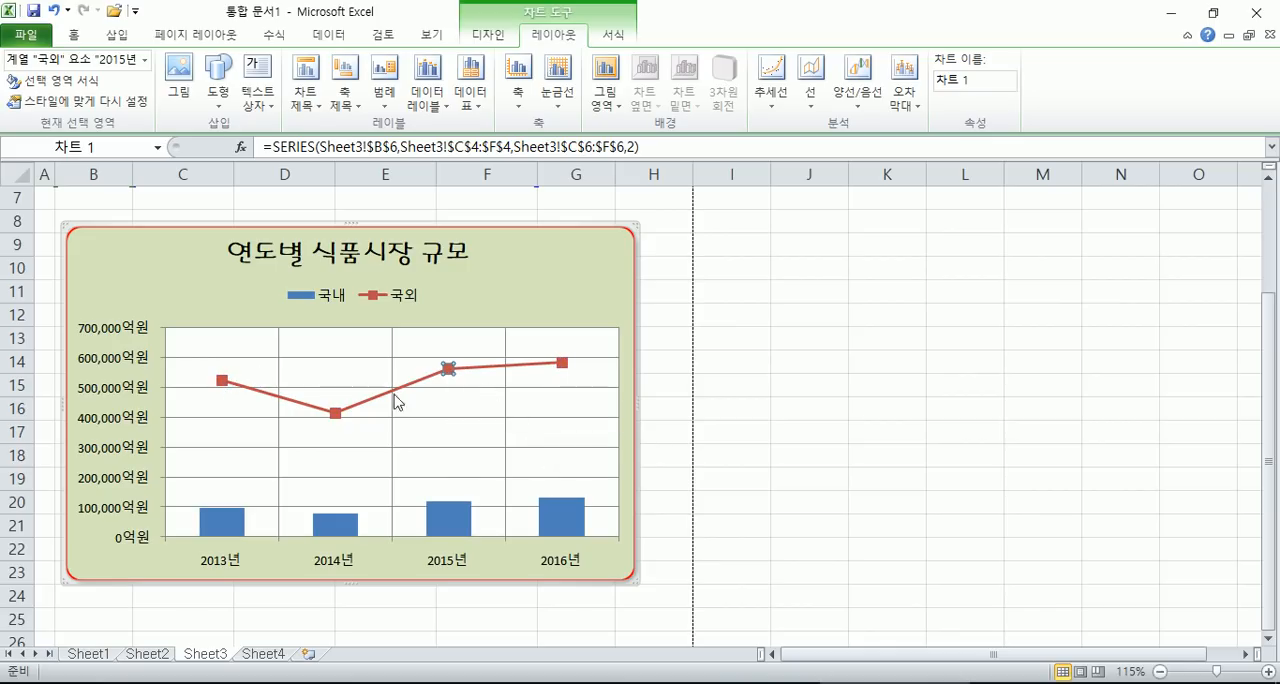
left_click(473, 310)
- Add a data label at 위쪽 to only the 2015년 point of the 국외 line series
left_click(432, 376)
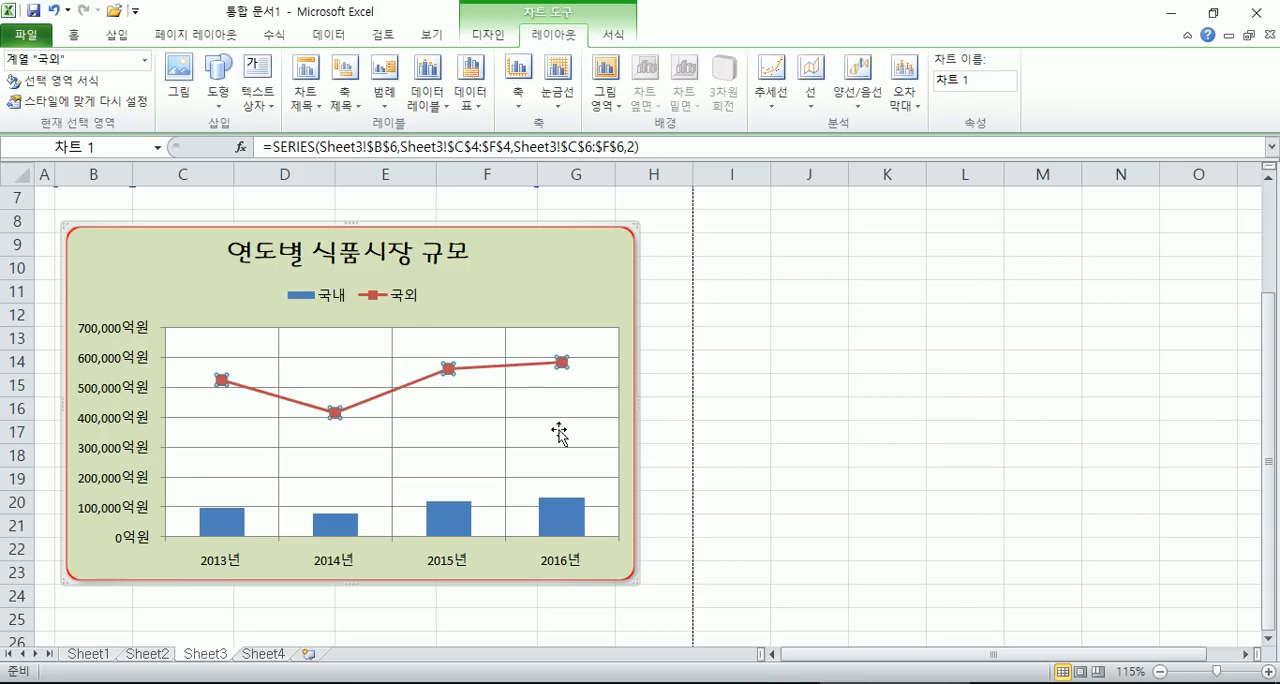
left_click(448, 369)
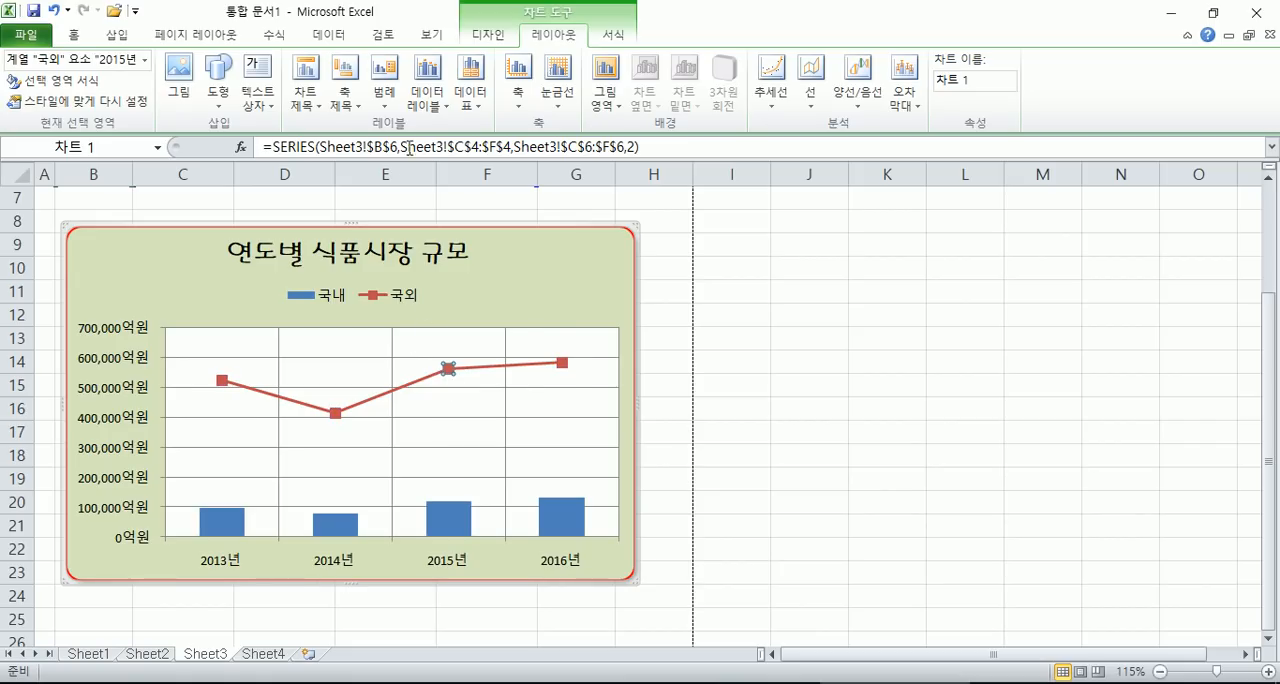
left_click(427, 85)
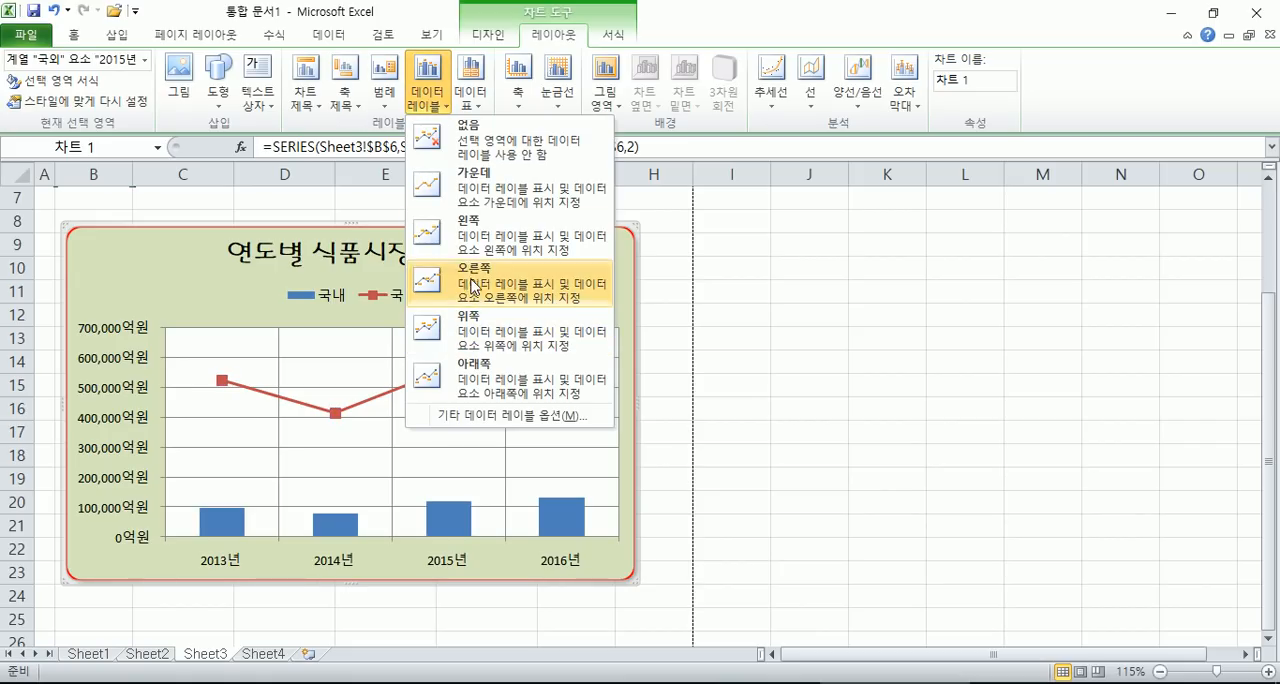
left_click(482, 345)
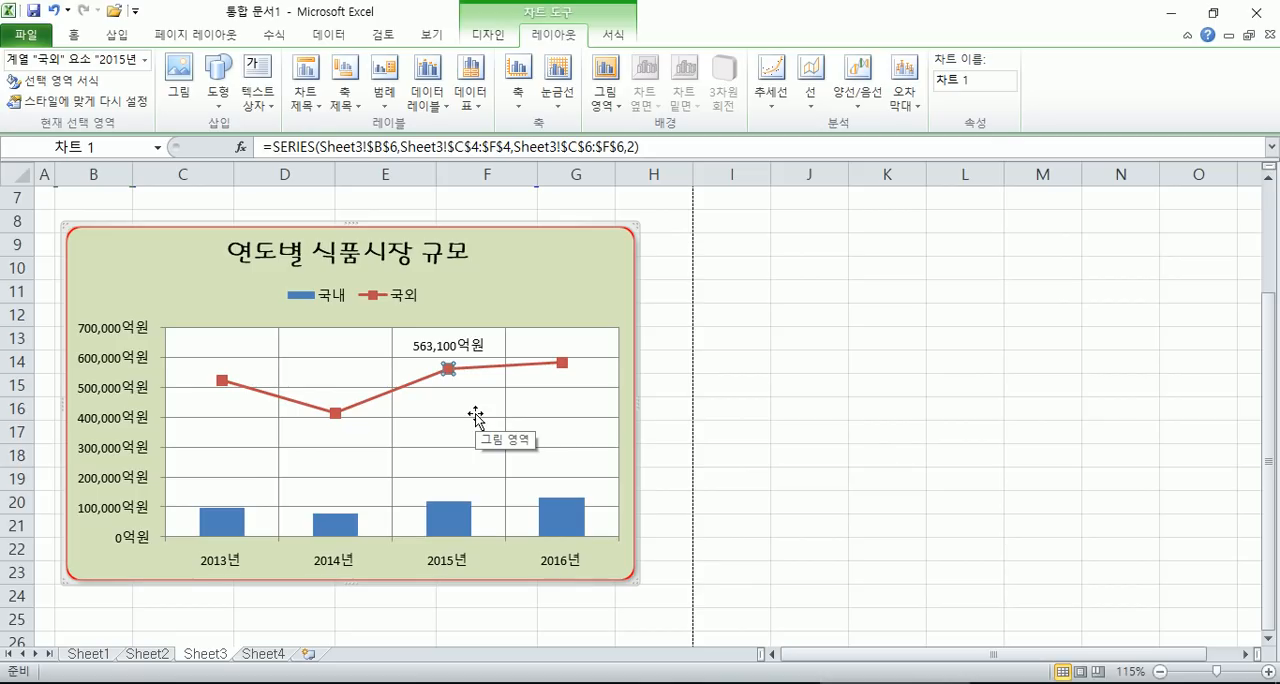
- Add a data label at 바깥쪽 끝에 to only the 2013년 point of the 국내 column series
scroll(476, 416, "down", 2)
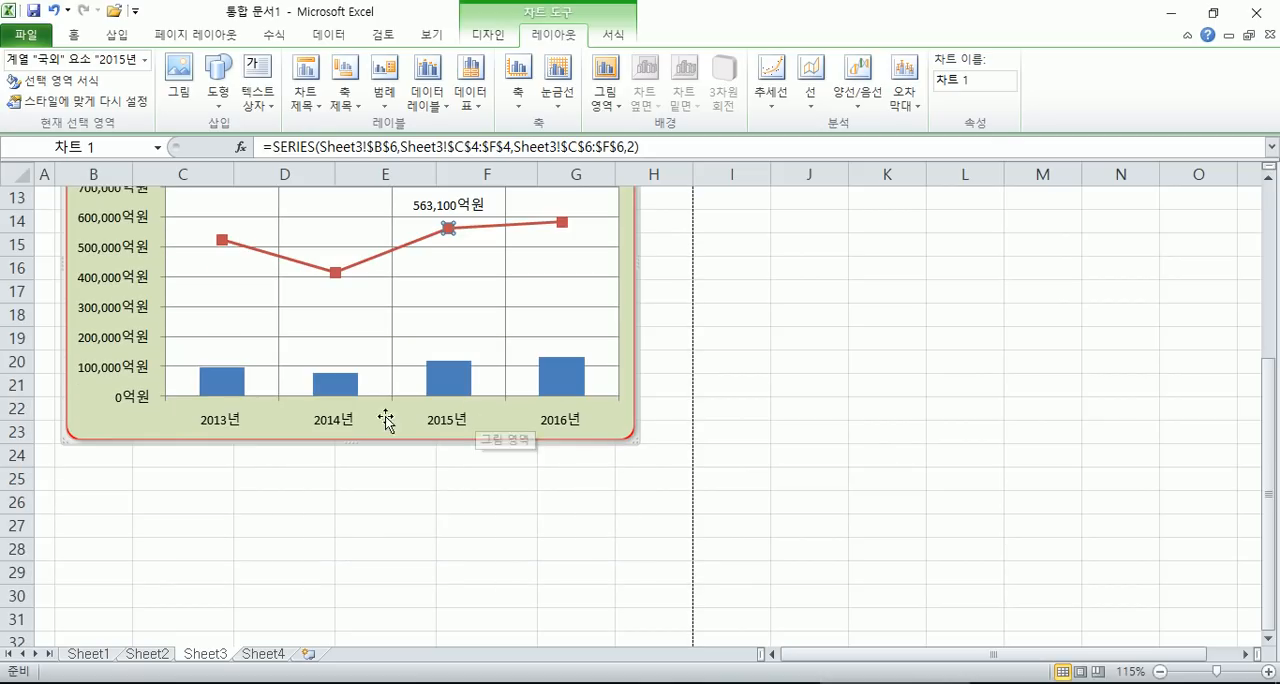
left_click(226, 388)
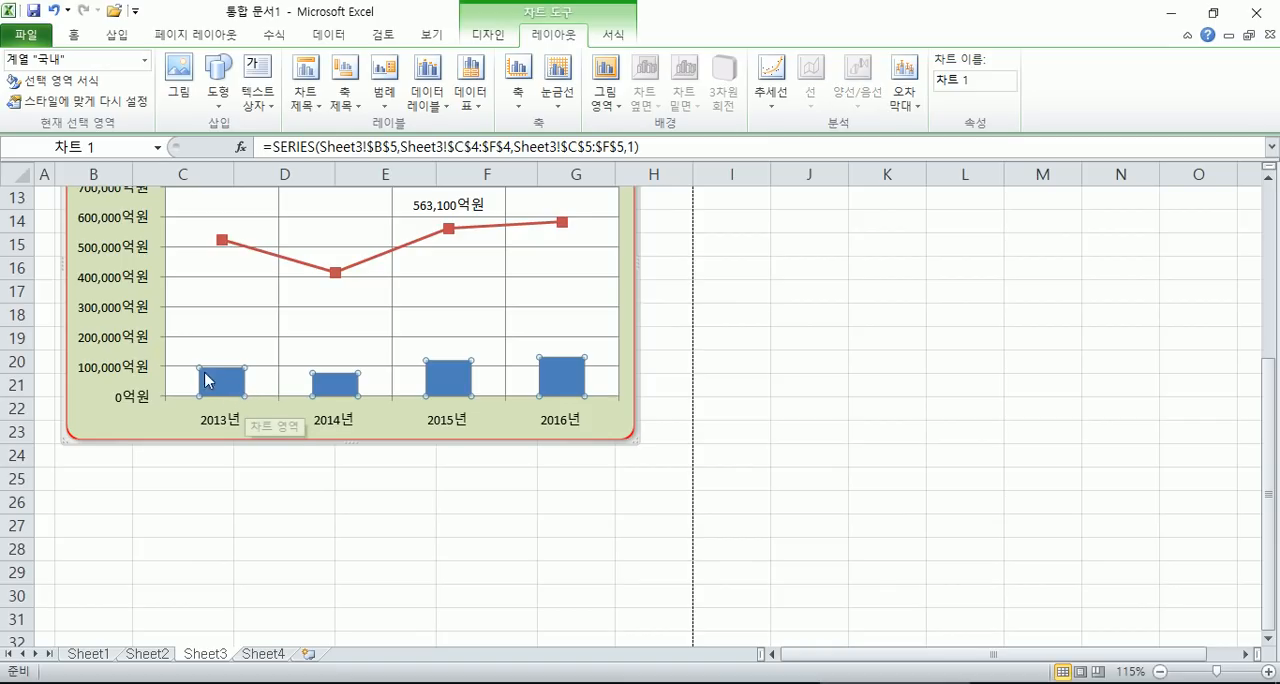
left_click(236, 314)
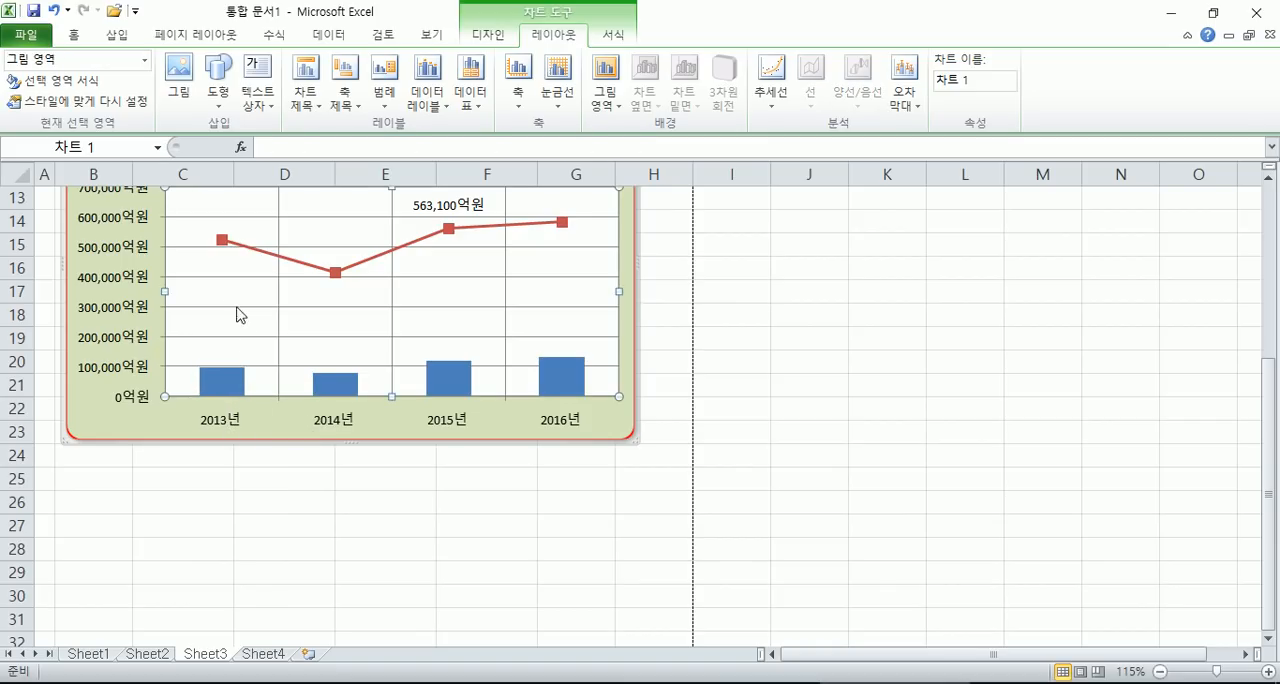
left_click(232, 389)
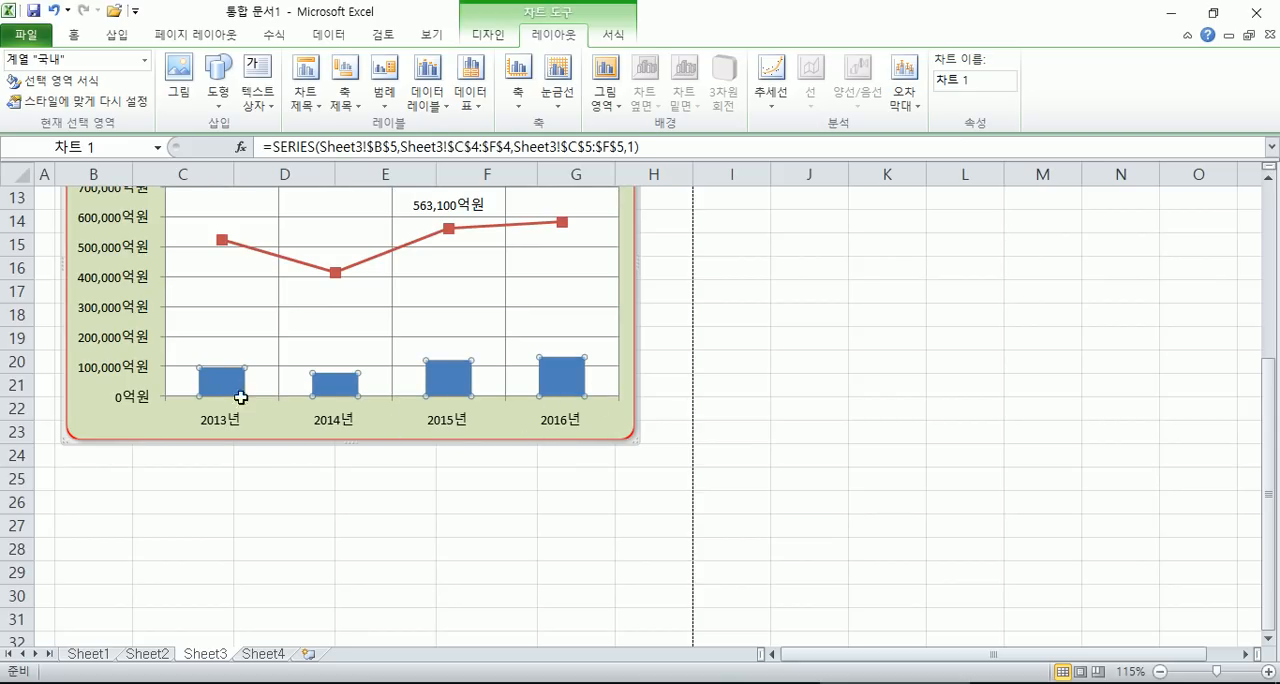
left_click(230, 392)
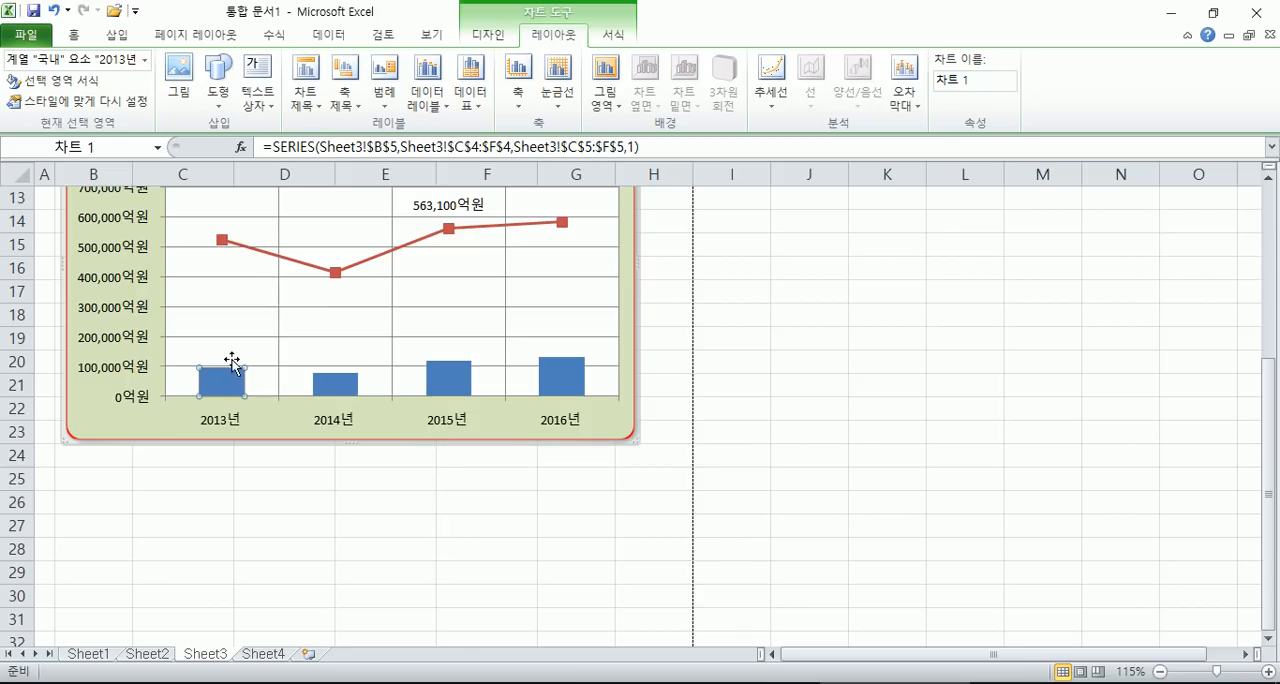
left_click(427, 95)
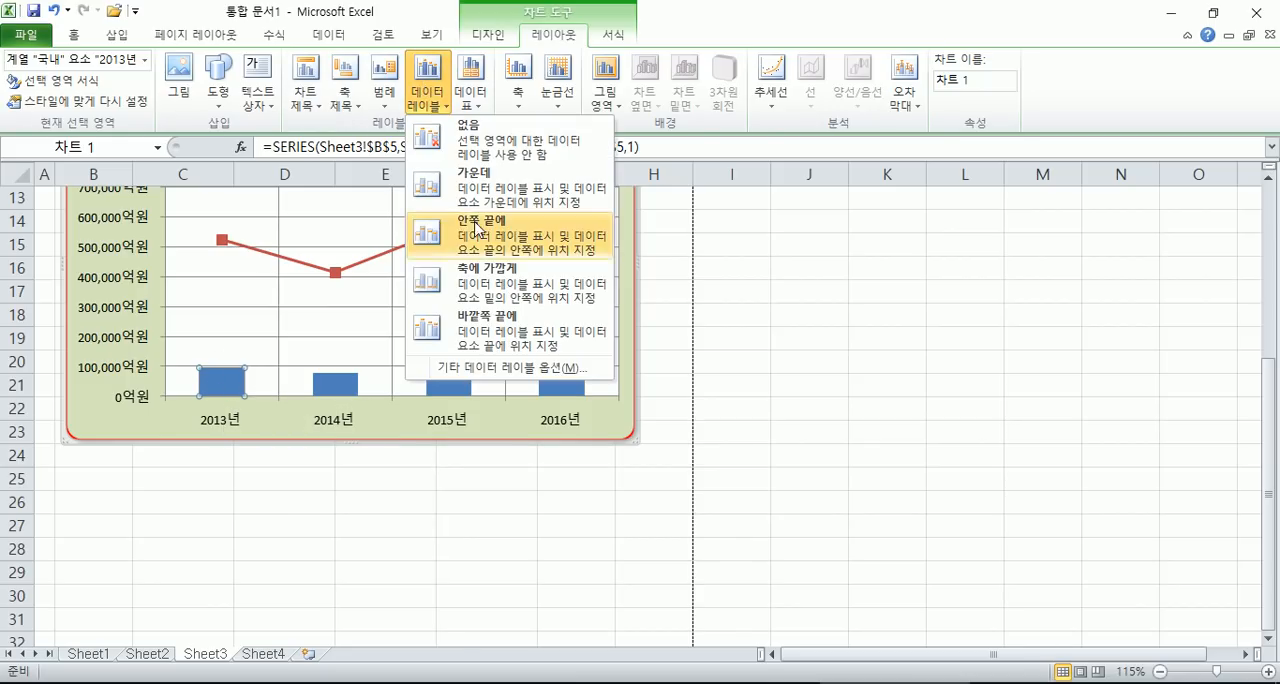
left_click(503, 333)
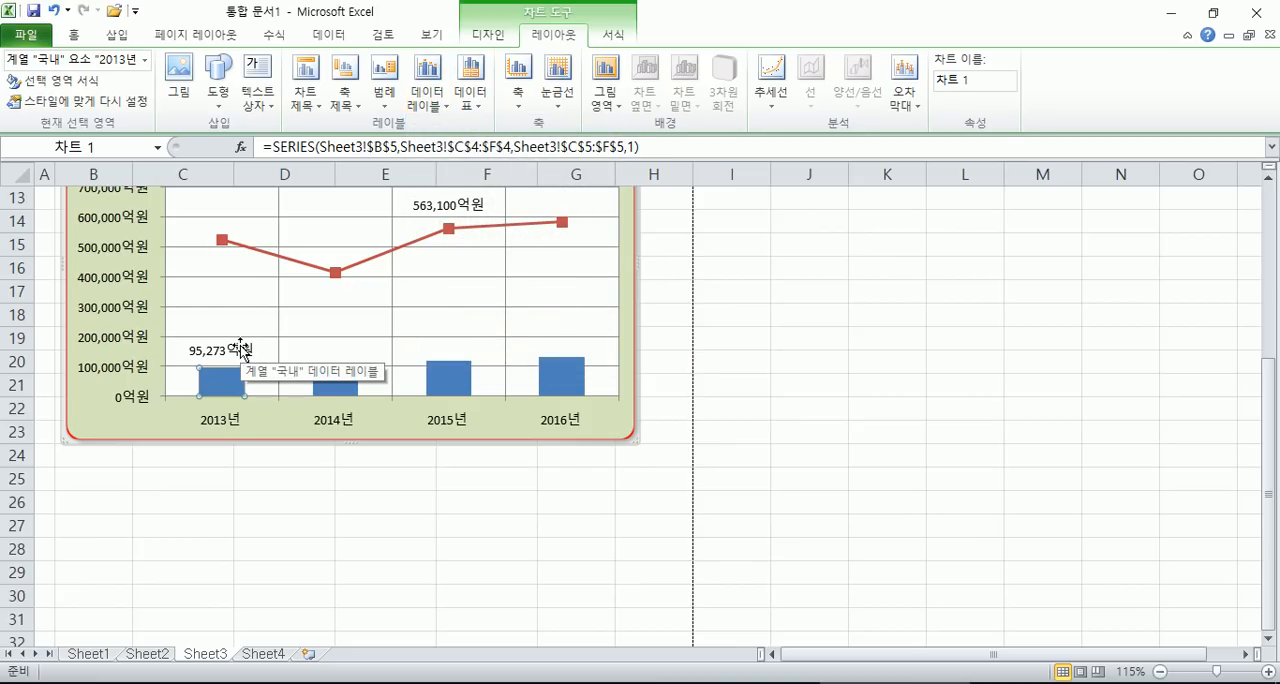
left_click(560, 260)
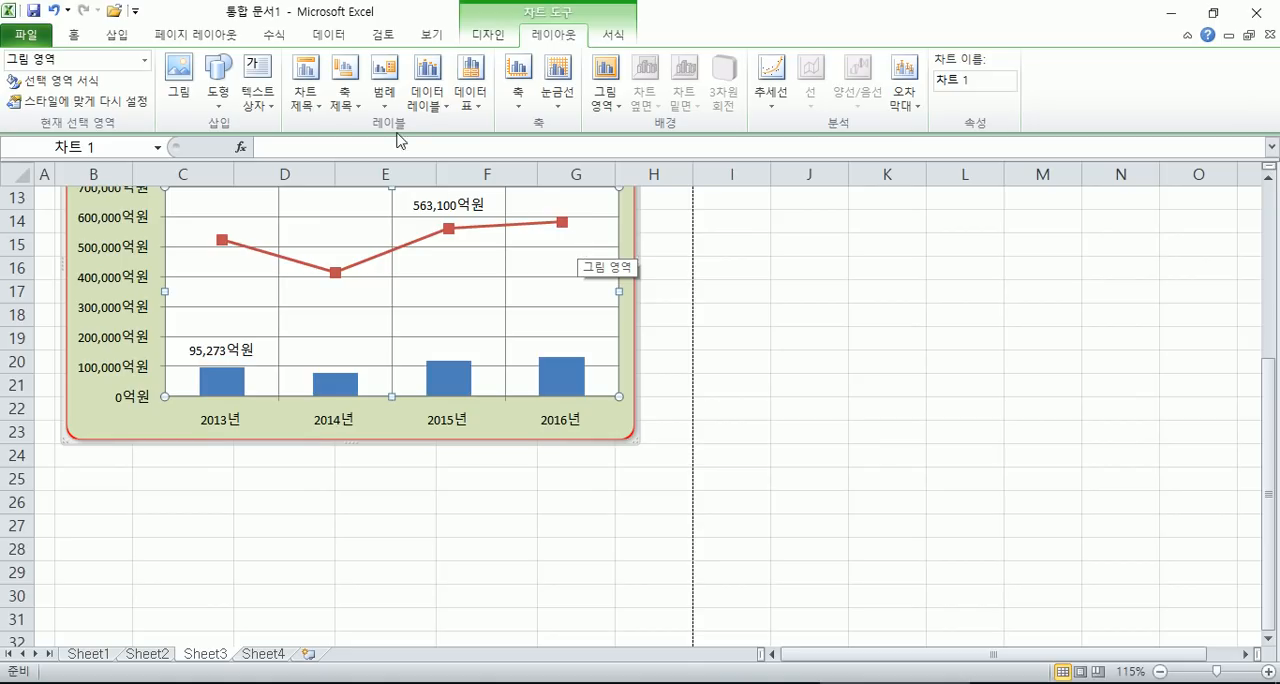
scroll(560, 240, "up", 2)
left_click(571, 263)
left_click(427, 92)
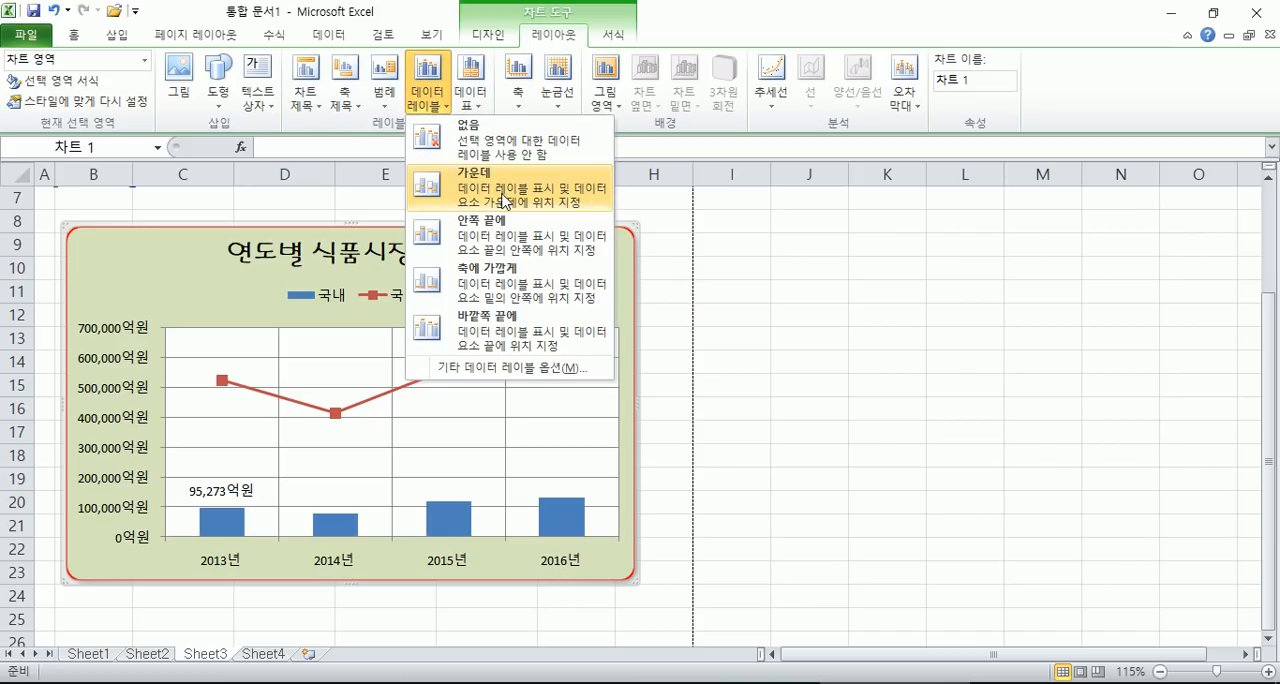
key("Escape")
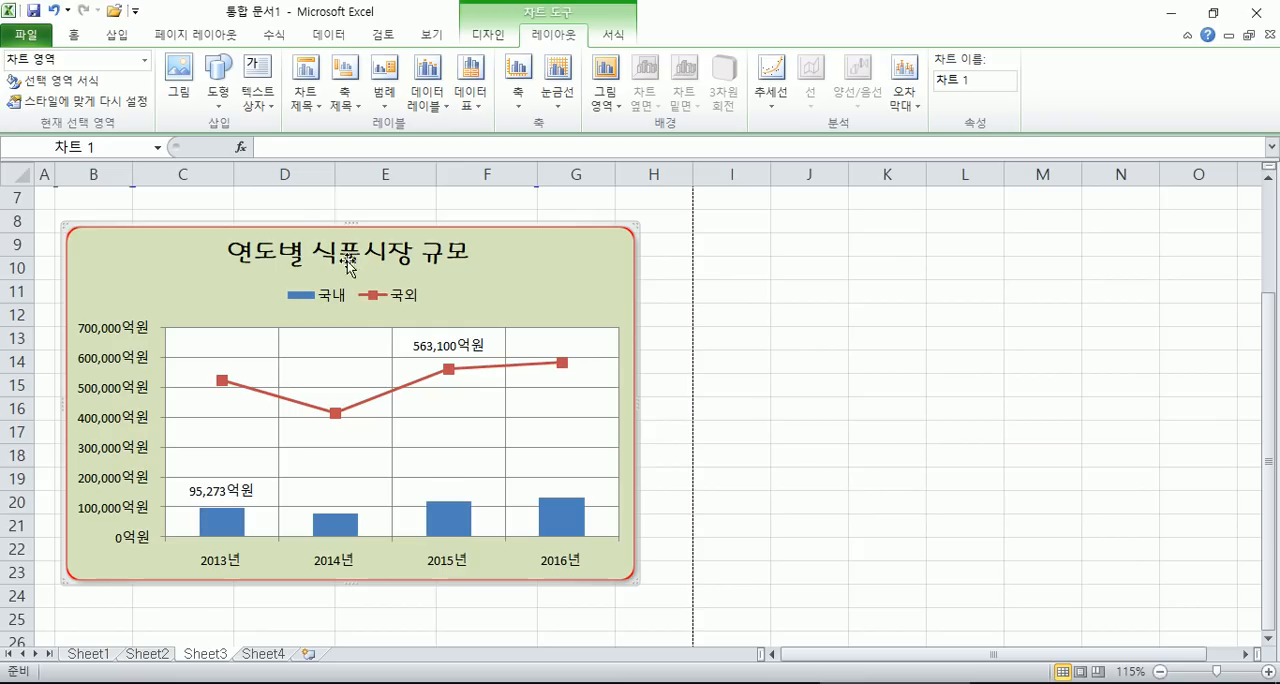
left_click(381, 397)
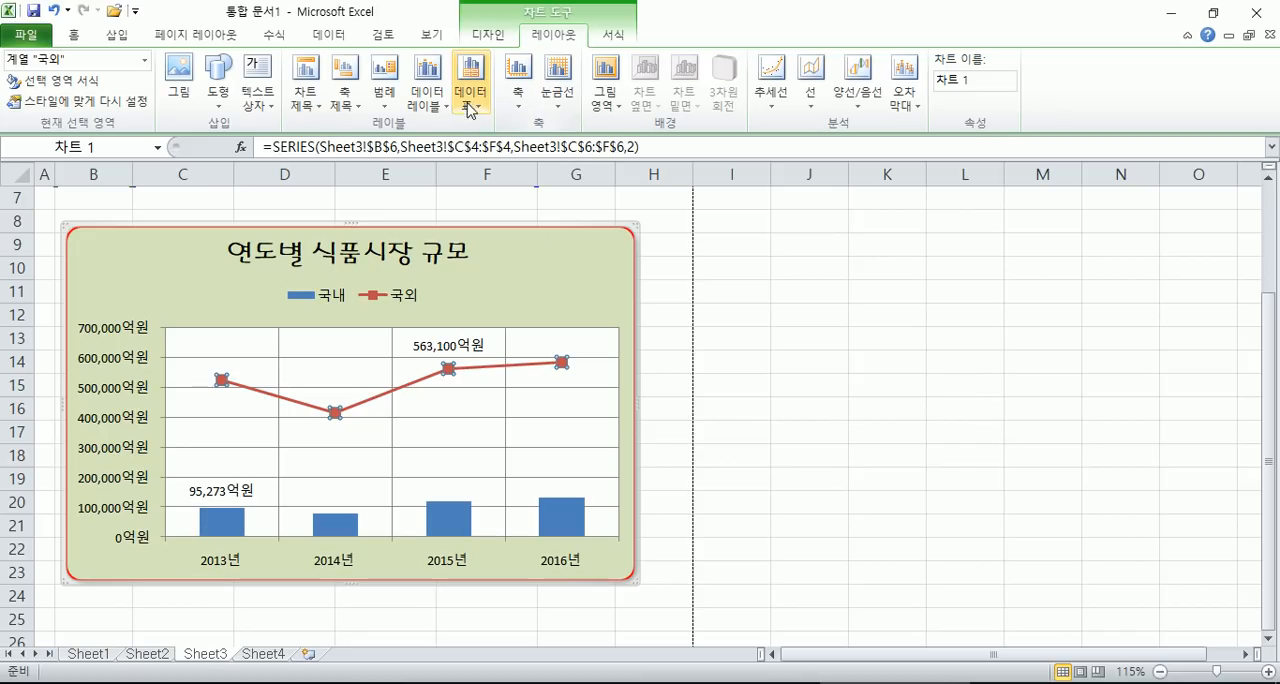
left_click(446, 108)
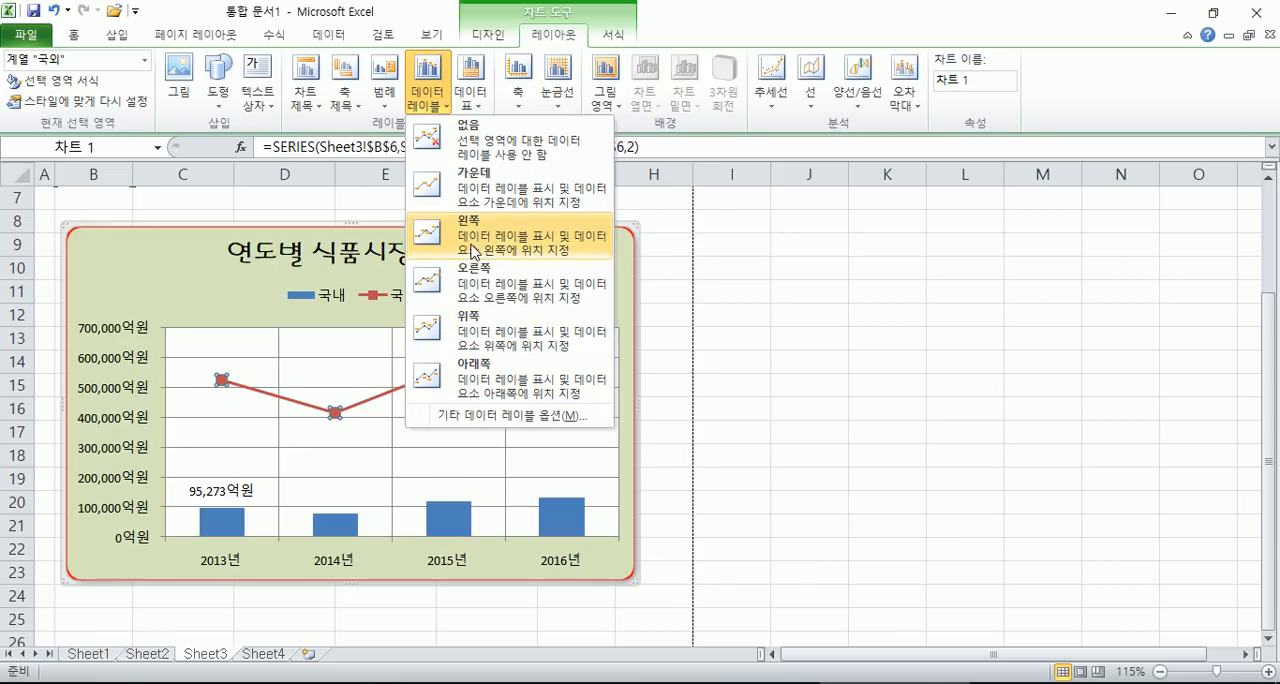
- Try to extend the 바깥쪽 끝에 data labels to the whole 국내 column series
left_click(450, 512)
left_click(450, 512)
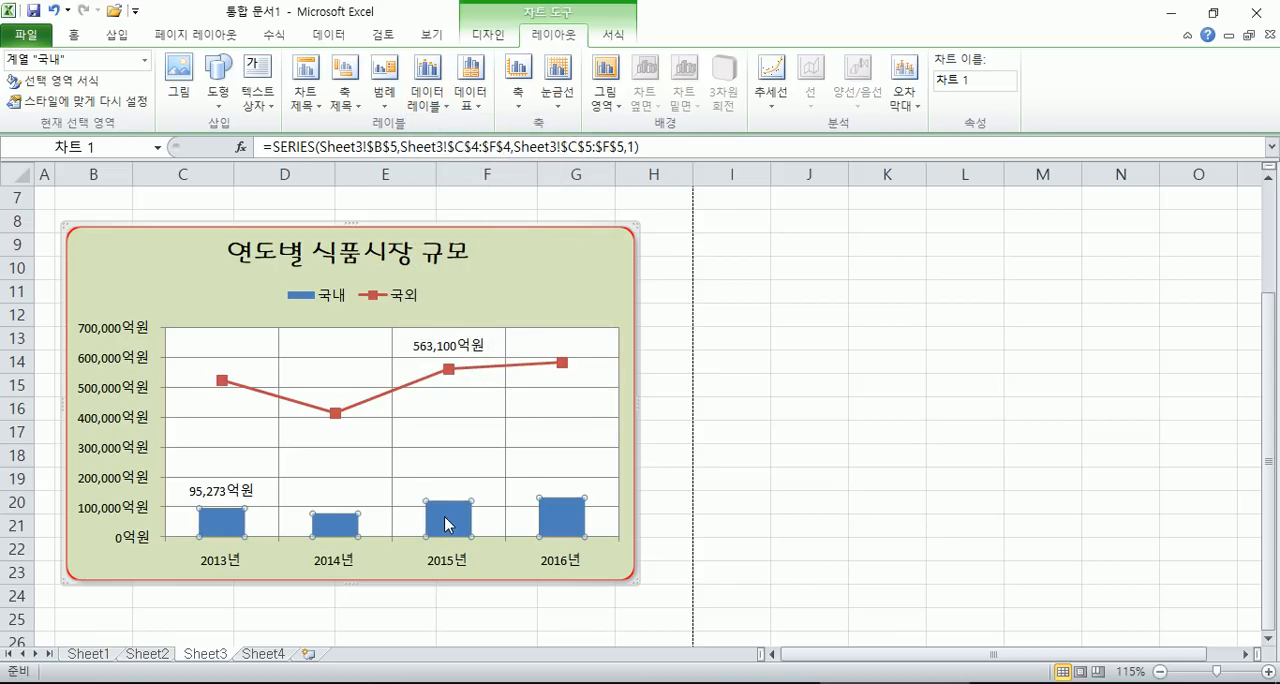
left_click(428, 104)
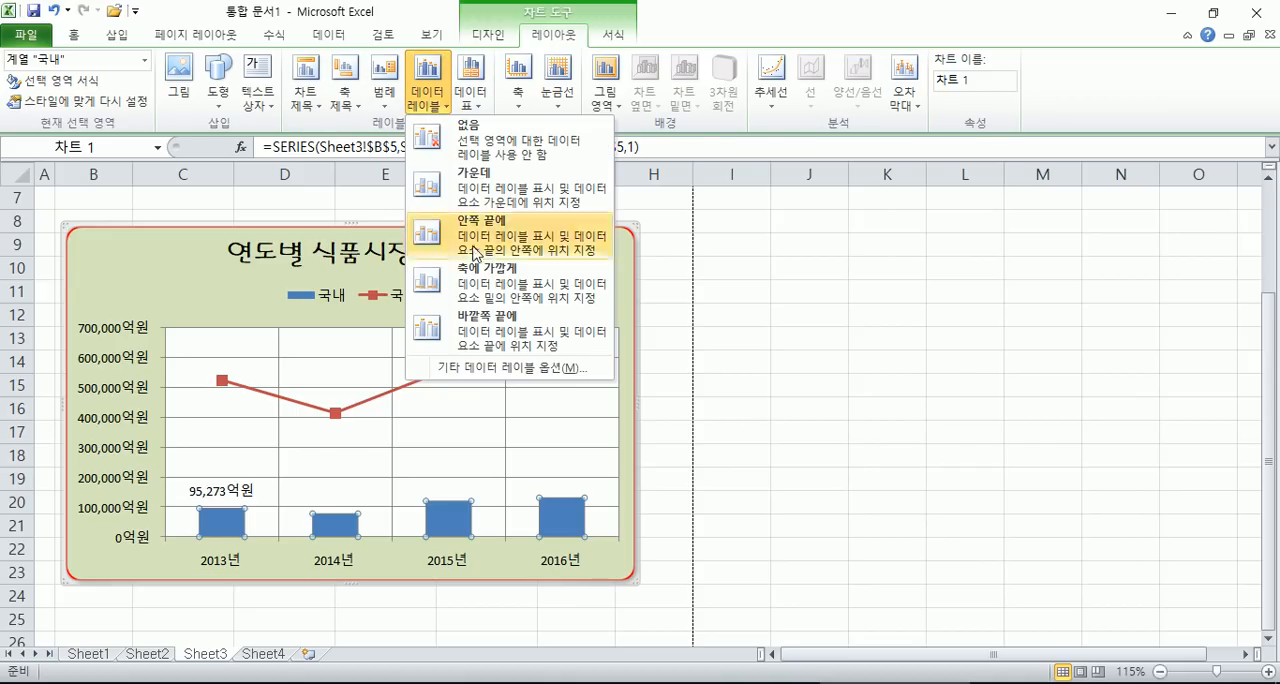
left_click(481, 333)
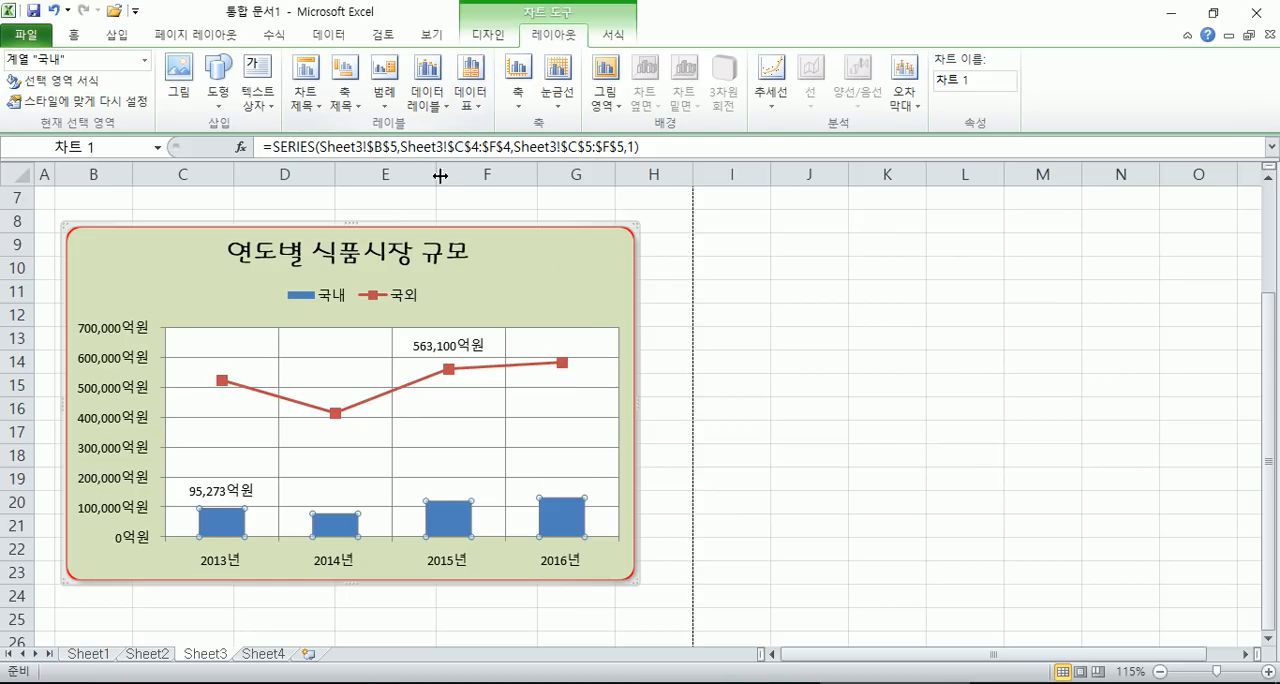
- Clear the 국내 series labels with 없음 and label all its columns at 바깥쪽 끝에
left_click(425, 100)
left_click(458, 125)
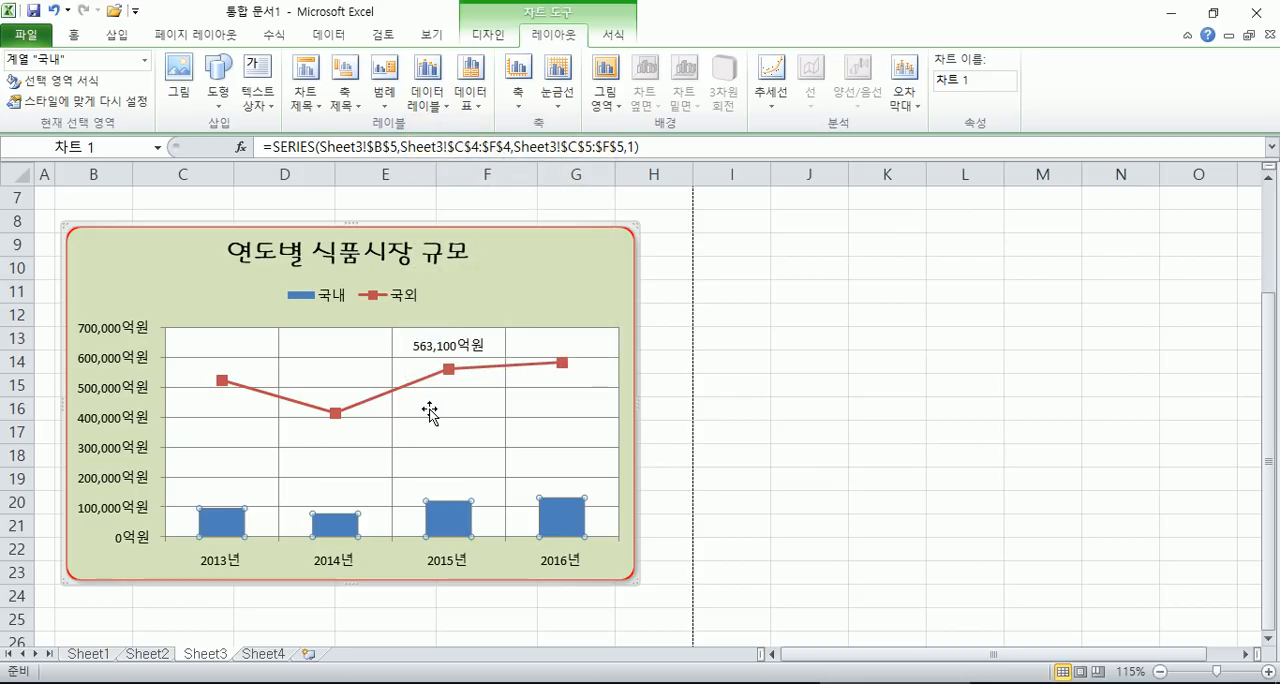
left_click(425, 100)
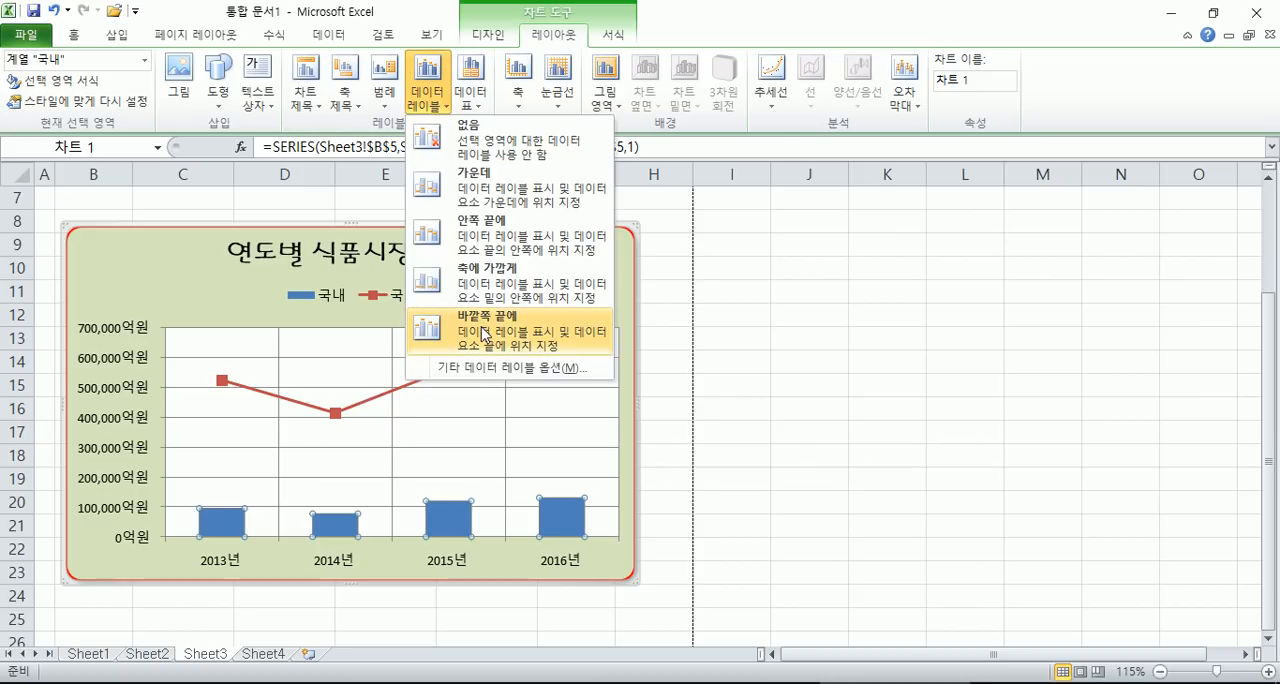
left_click(487, 330)
mouse_move(580, 512)
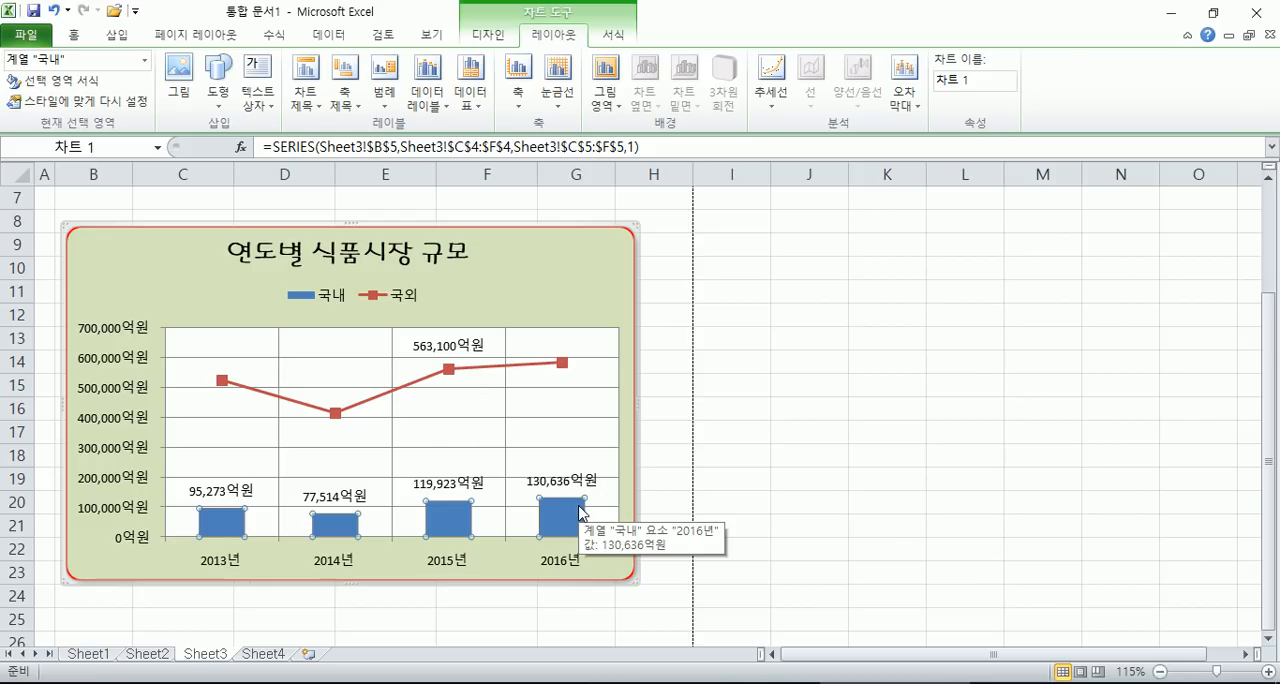
- Set the 2014년 value of 국내 in cell D5 to 177514 and check its column in the chart
scroll(600, 236, "up", 2)
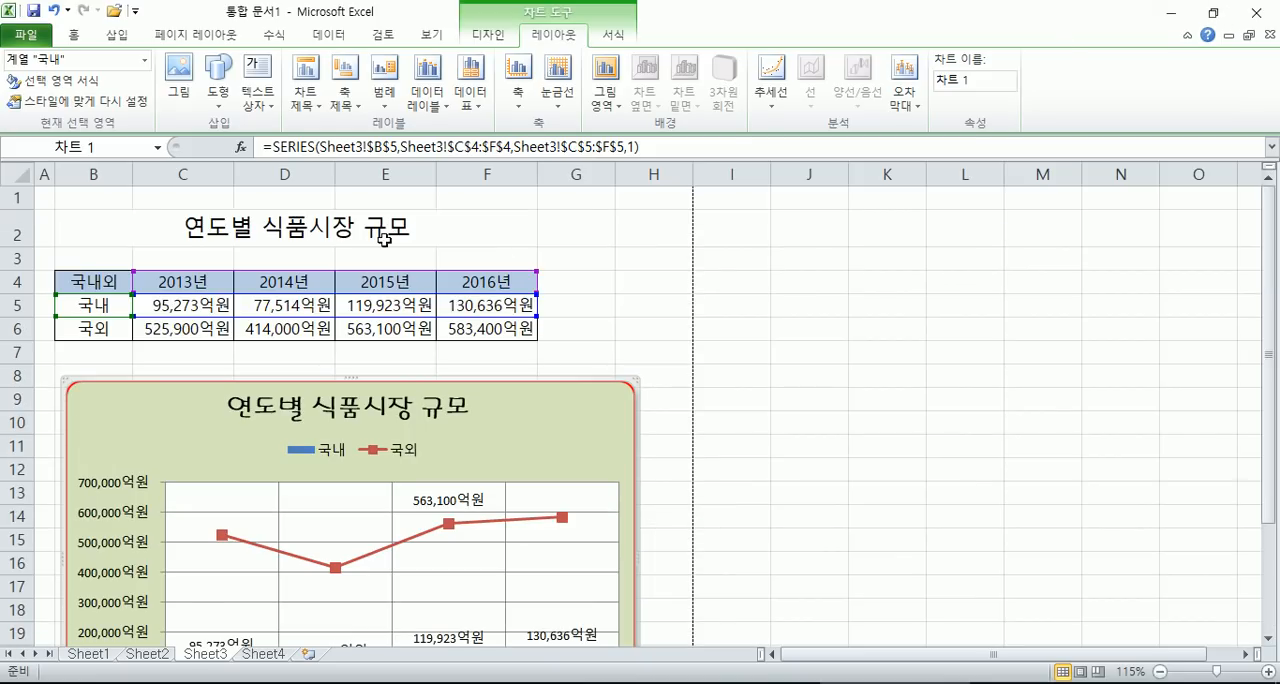
left_click(165, 304)
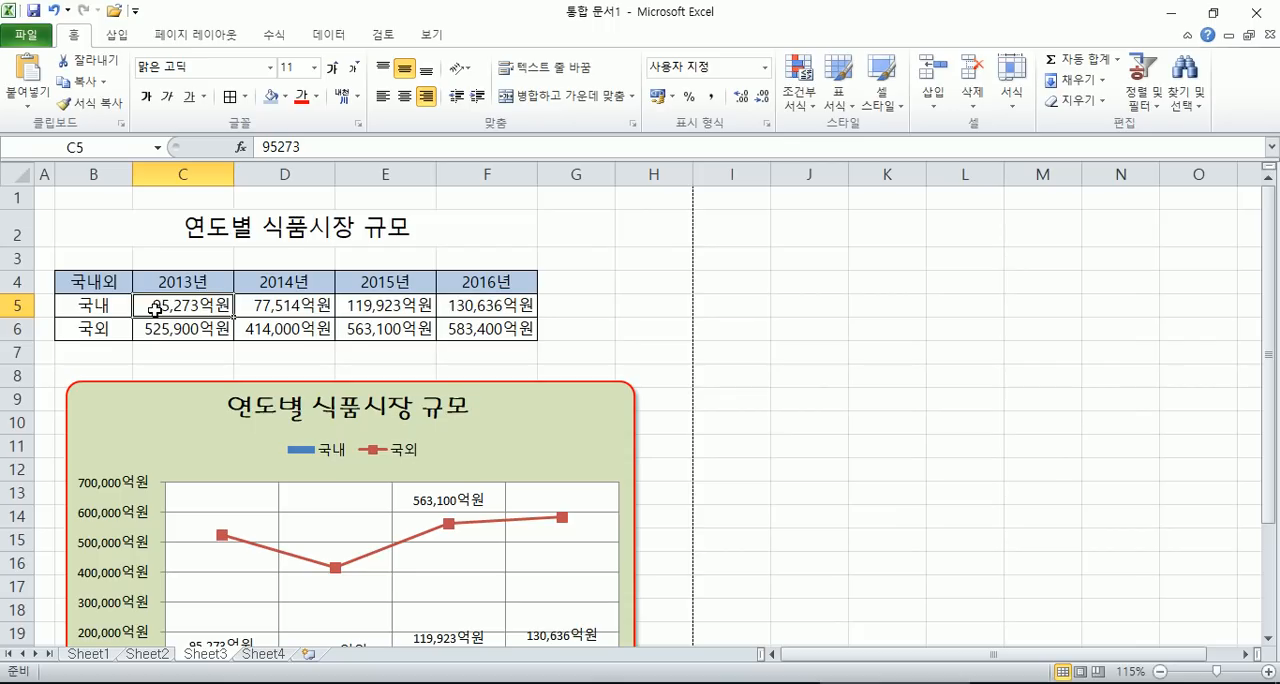
left_click(268, 309)
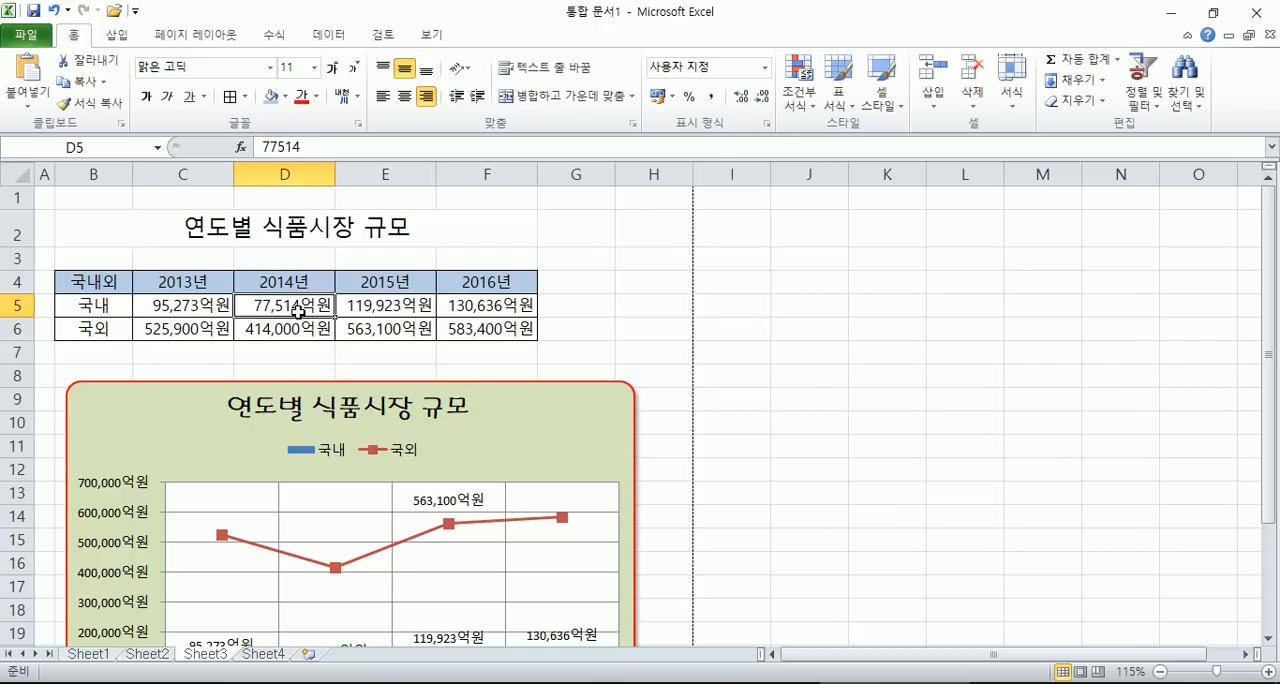
double_click(315, 301)
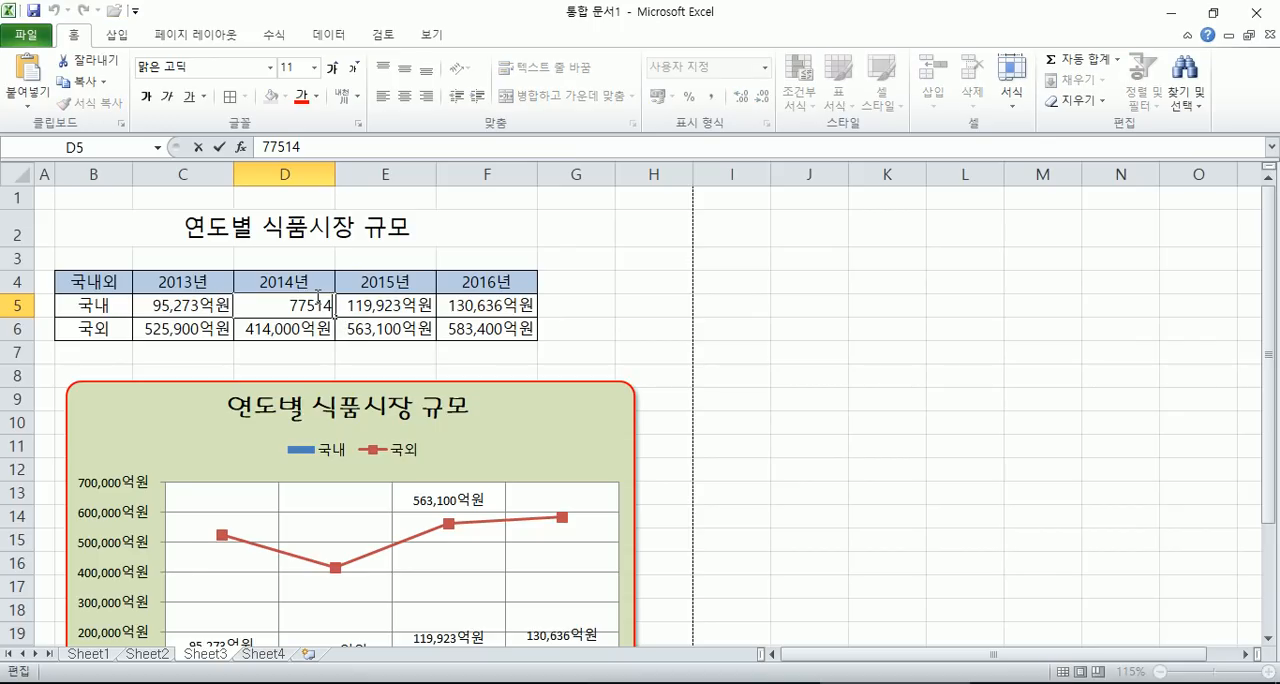
type("1")
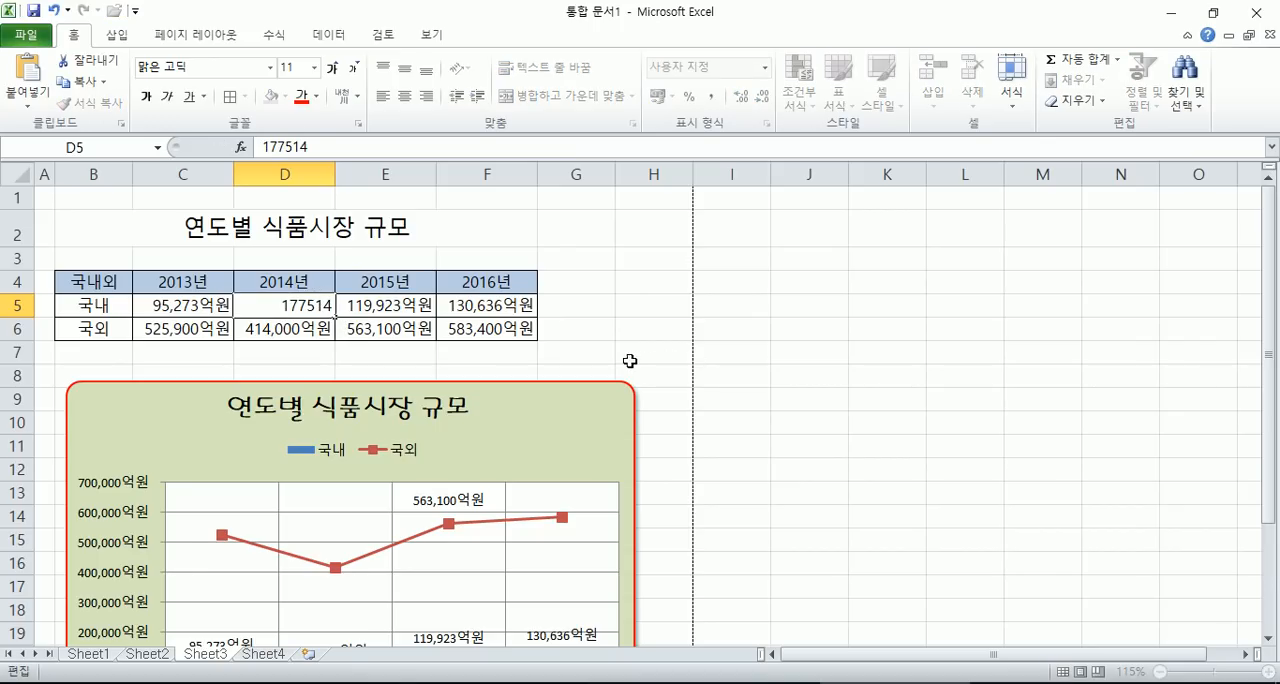
key("Return")
scroll(585, 393, "down", 2)
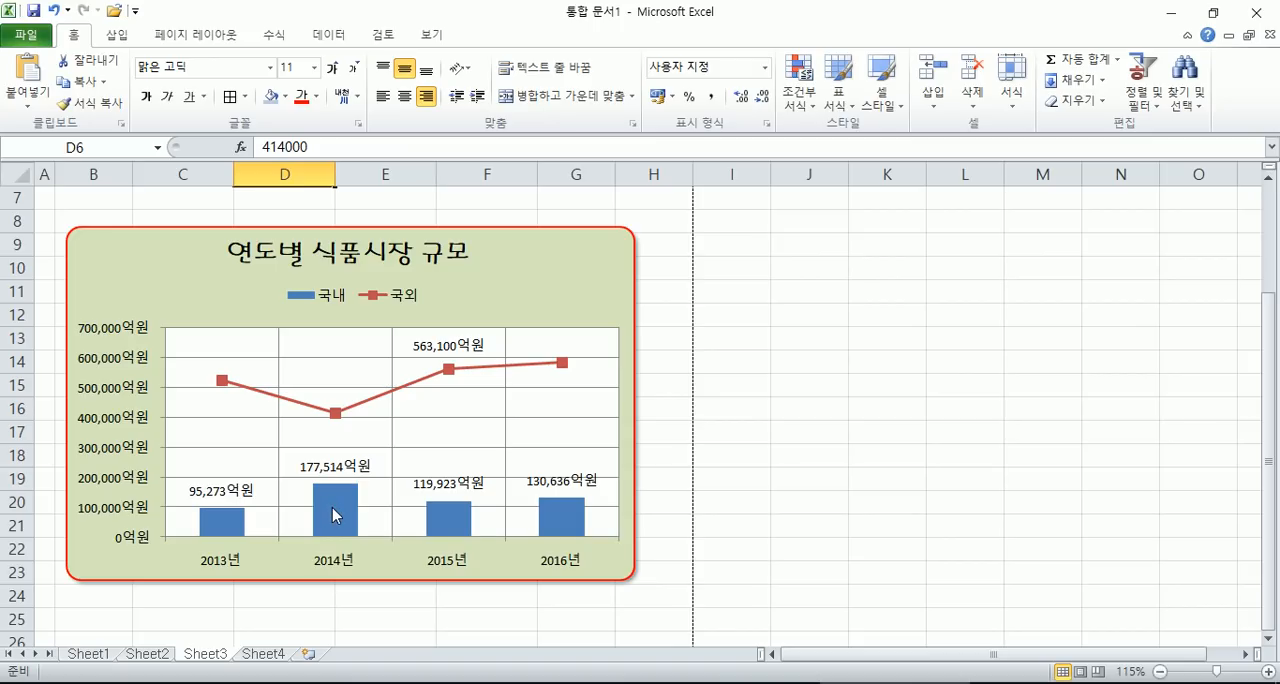
mouse_move(334, 515)
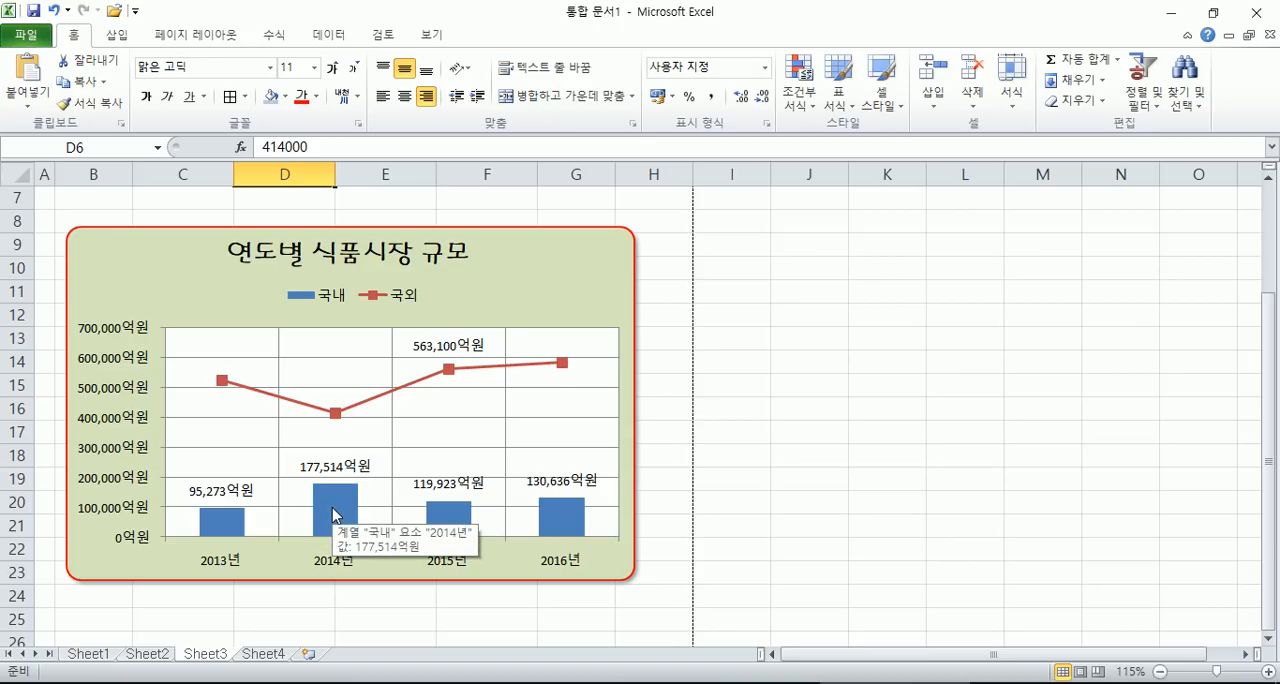
- Compare the 국내 values for 2014년 and 2016년 in the table with their columns in the chart
scroll(334, 515, "up", 2)
left_click(262, 298)
scroll(262, 320, "down", 1)
scroll(340, 360, "down", 4)
scroll(340, 357, "up", 1)
mouse_move(340, 357)
scroll(340, 357, "up", 1)
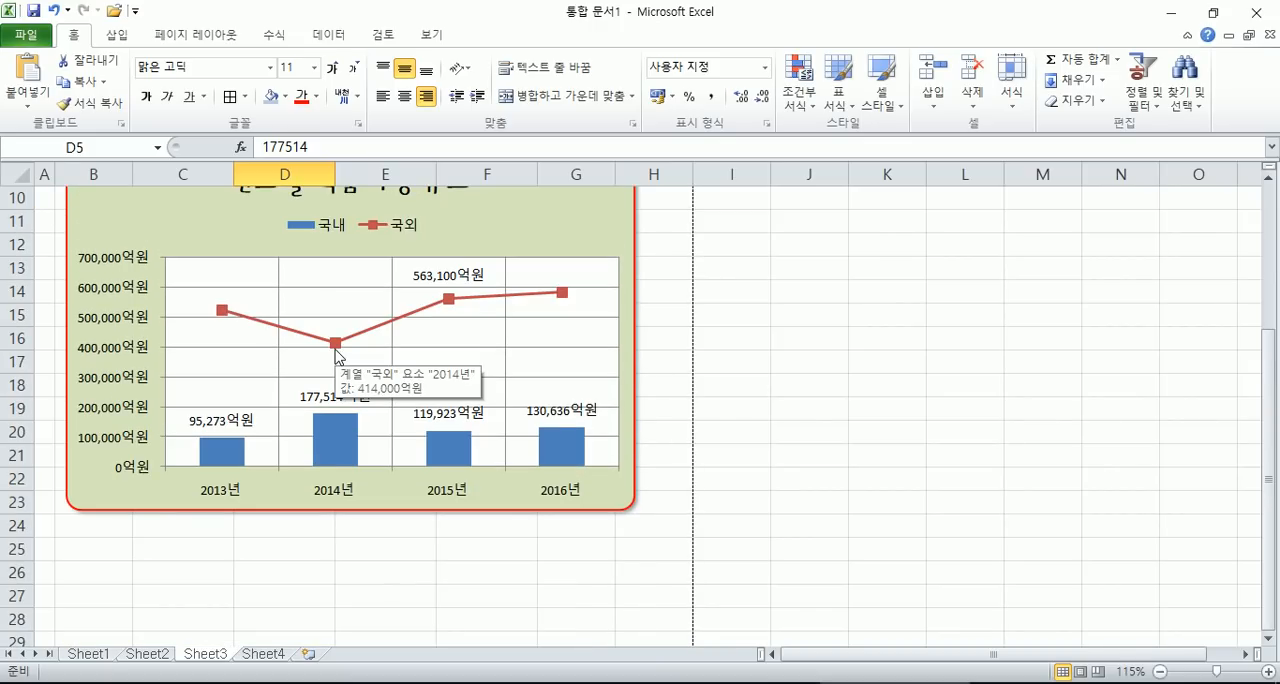
scroll(337, 355, "up", 3)
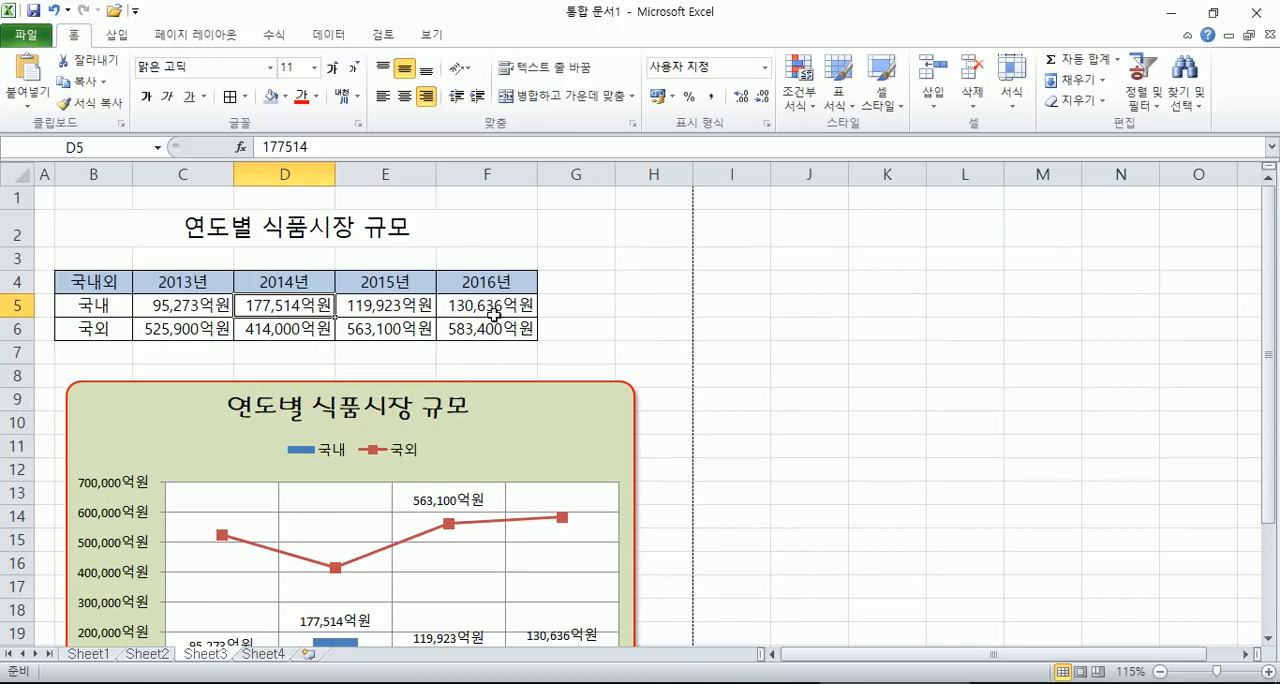
left_click(505, 301)
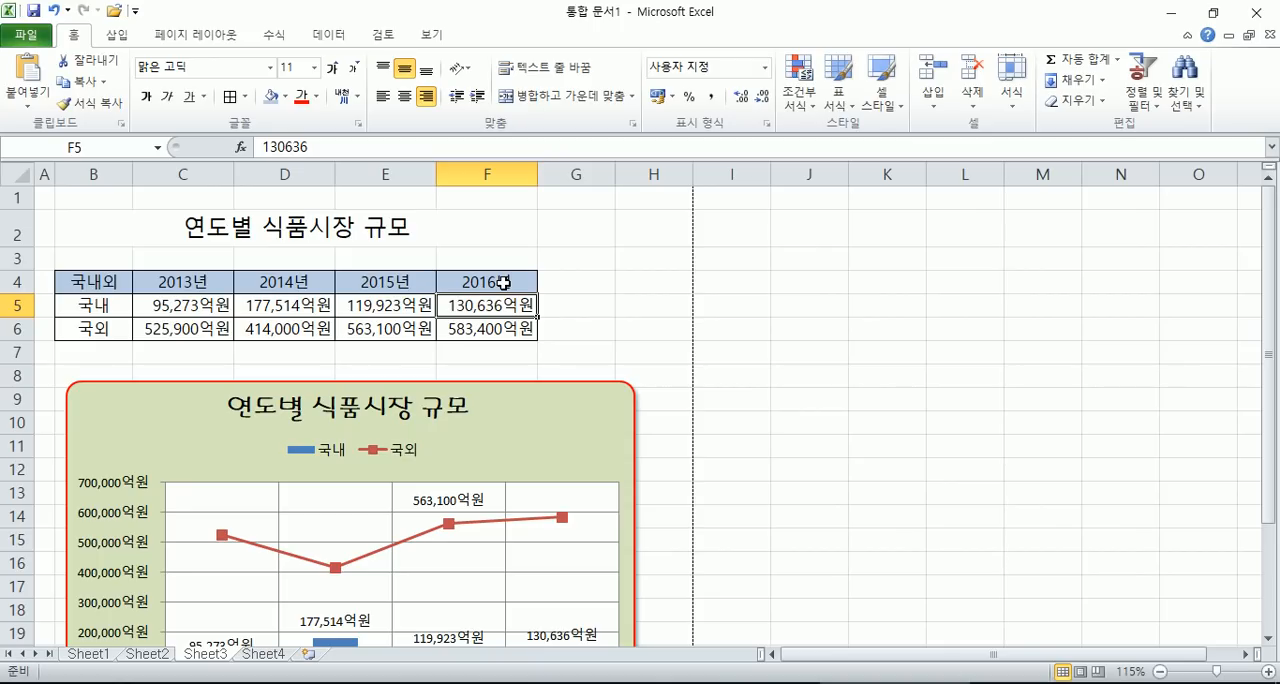
scroll(503, 283, "down", 3)
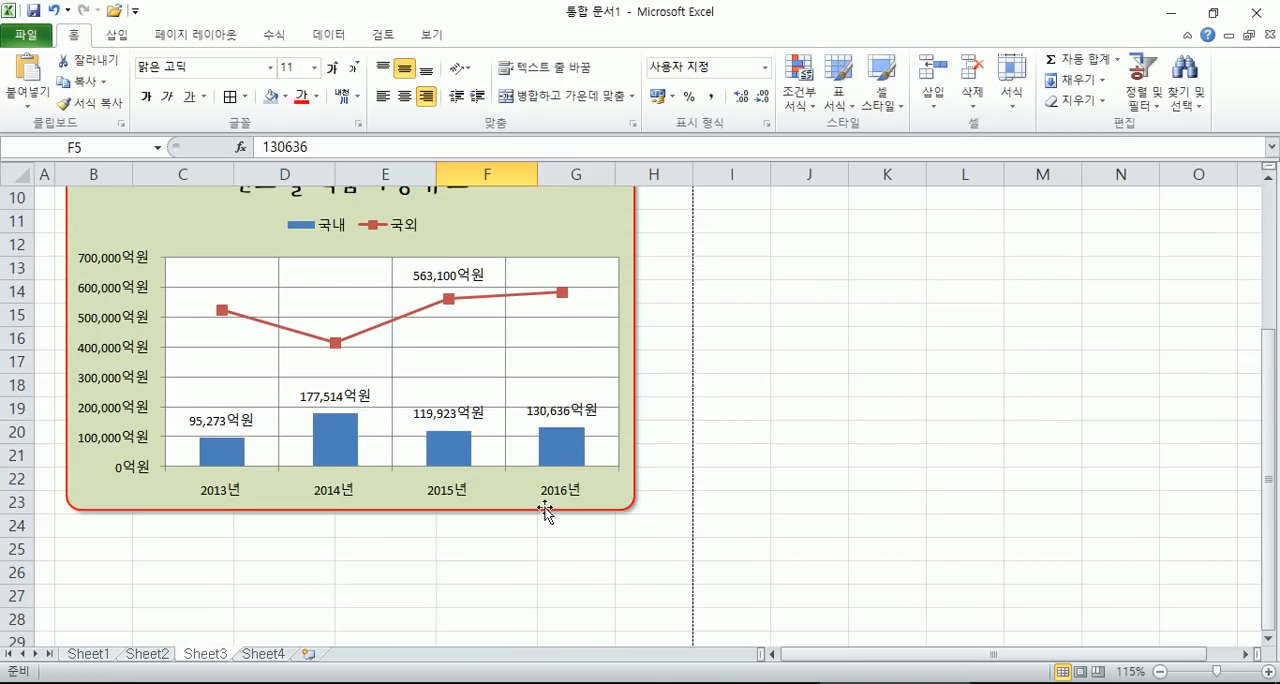
left_click(533, 548)
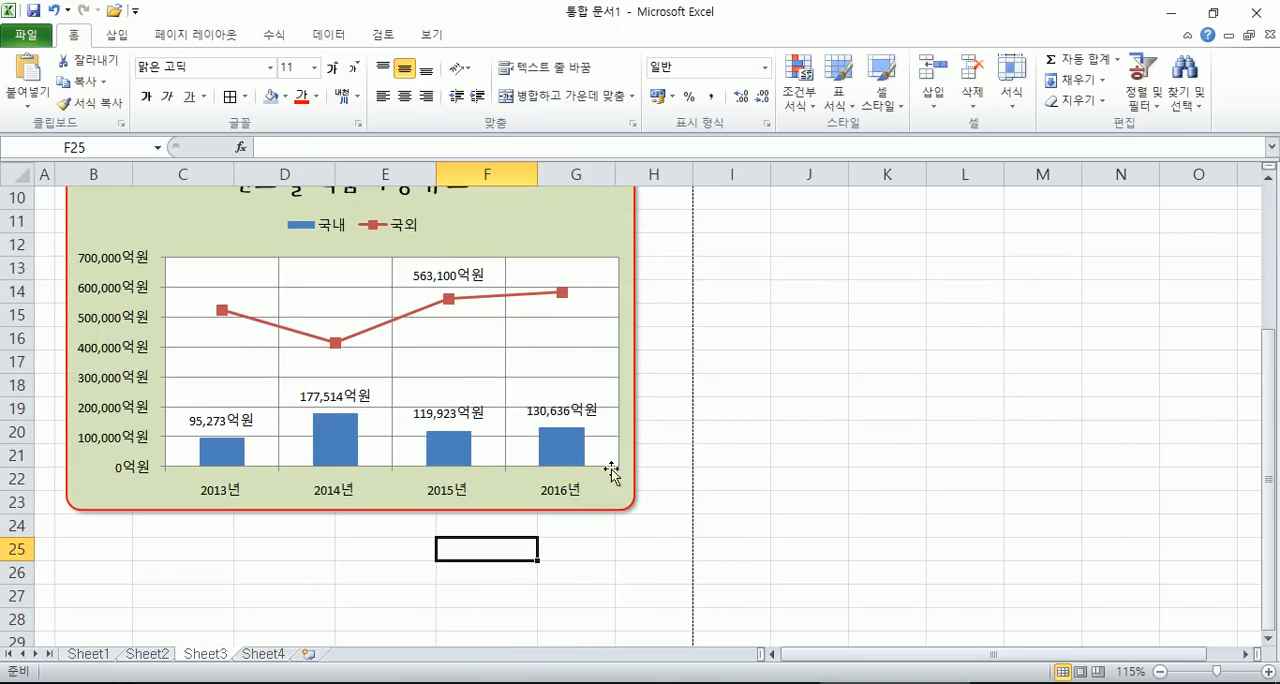
- Move the 연도별 식품시장 규모 chart to a new sheet named Chart1 and look over the full-size chart there
left_click(613, 241)
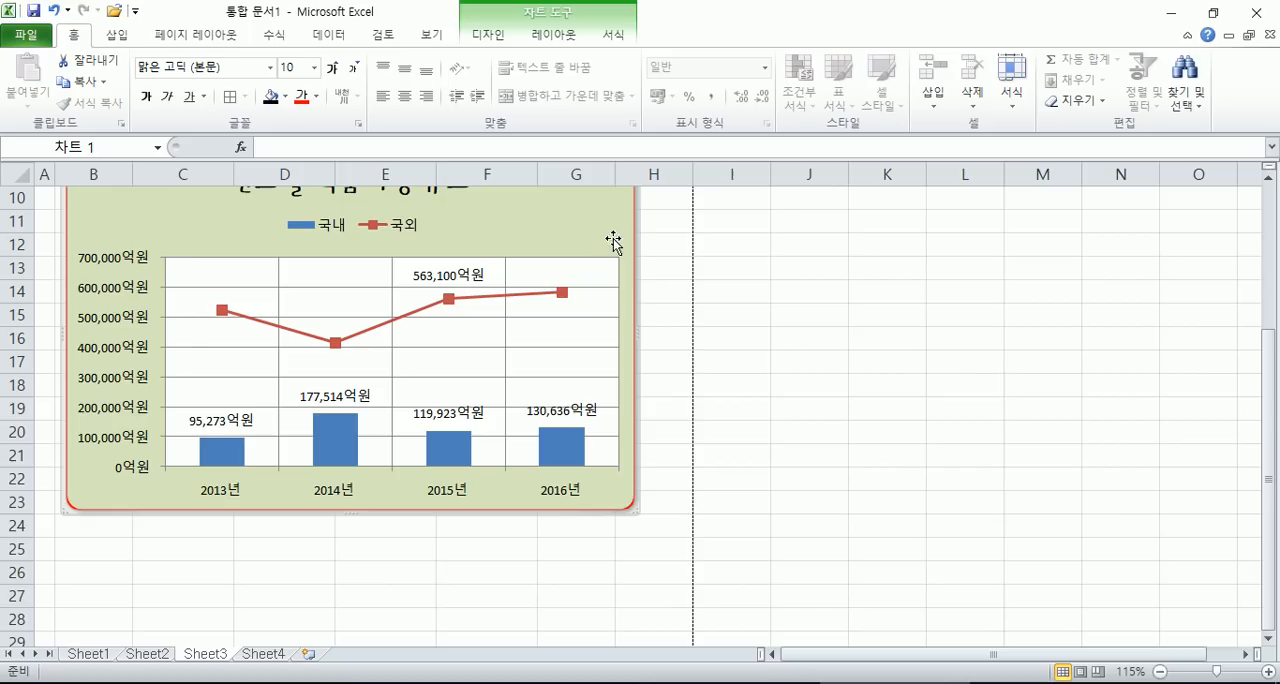
left_click(476, 38)
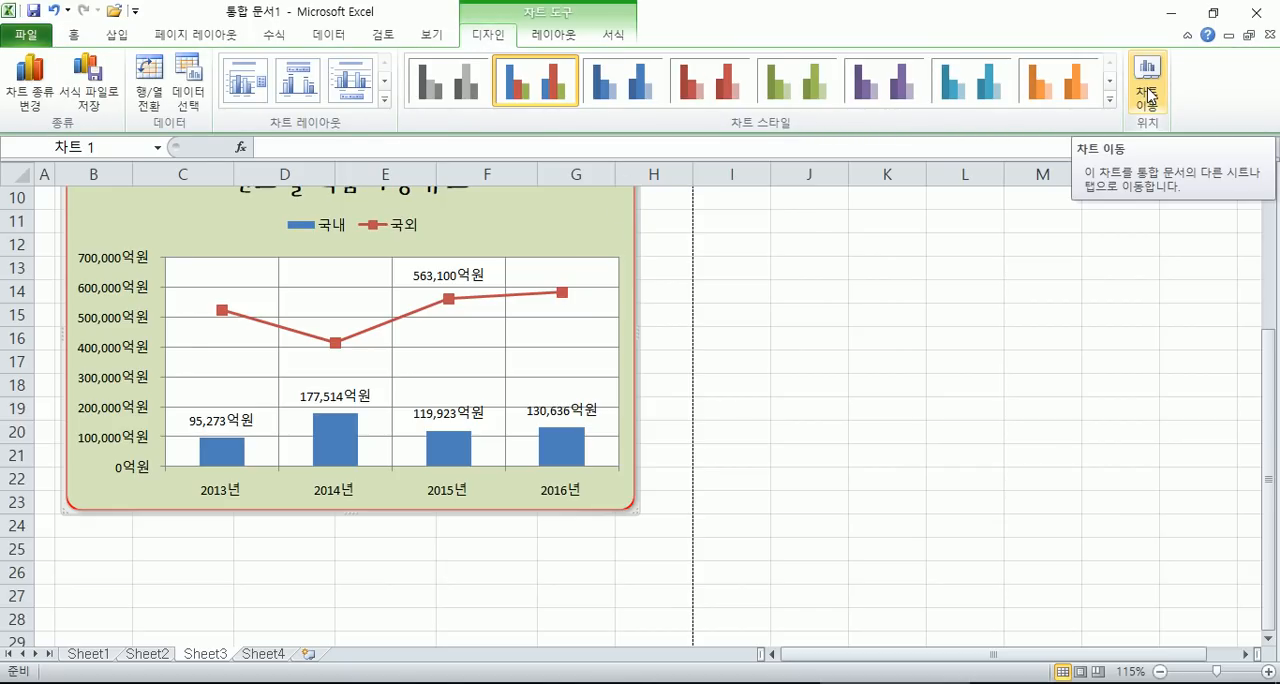
left_click(874, 334)
left_click(592, 230)
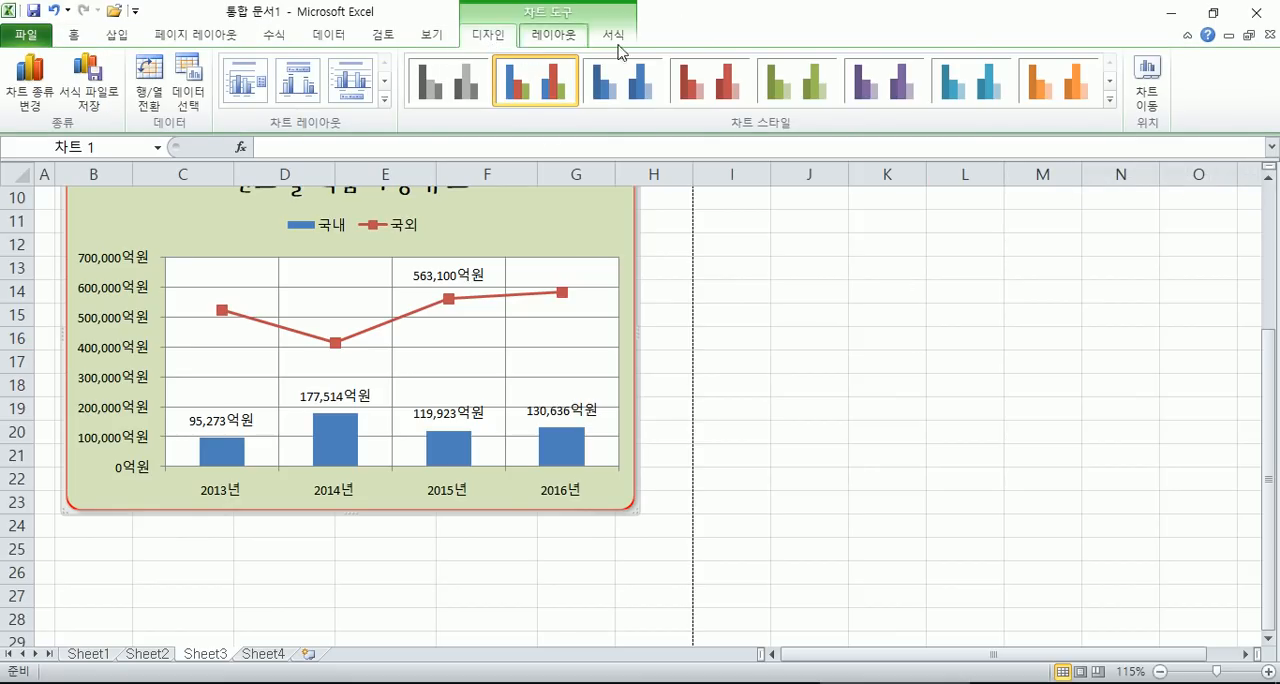
left_click(1146, 100)
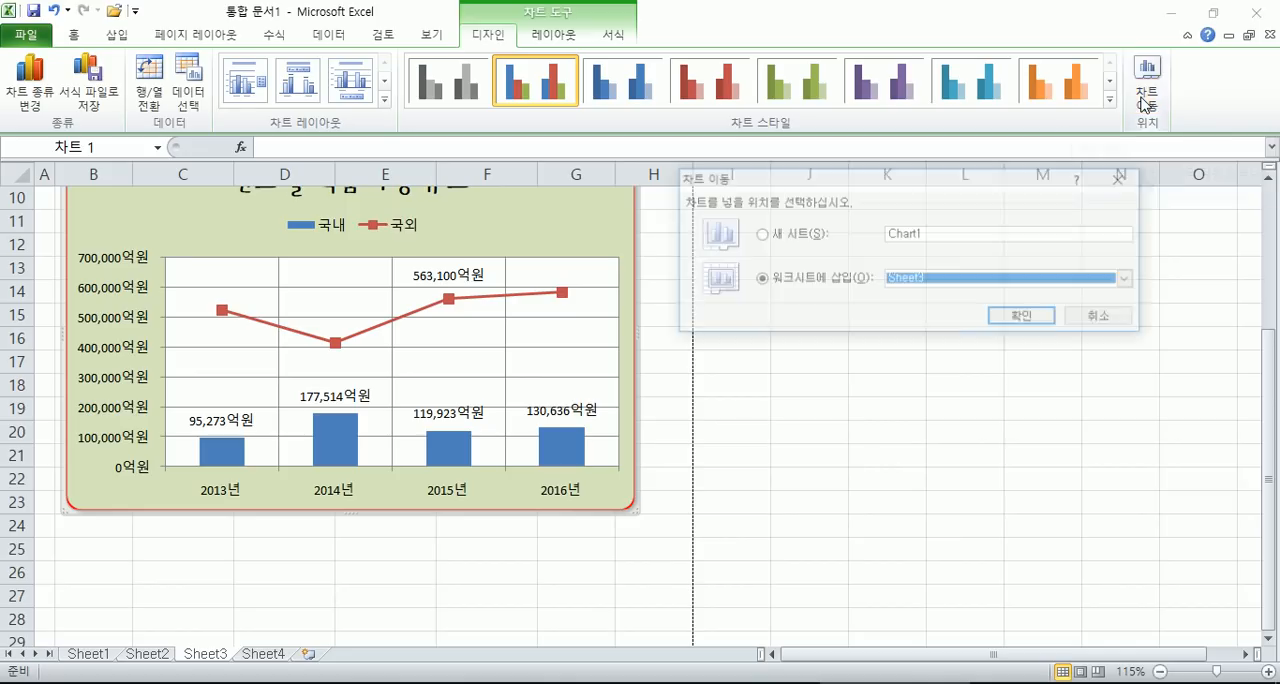
left_click(801, 238)
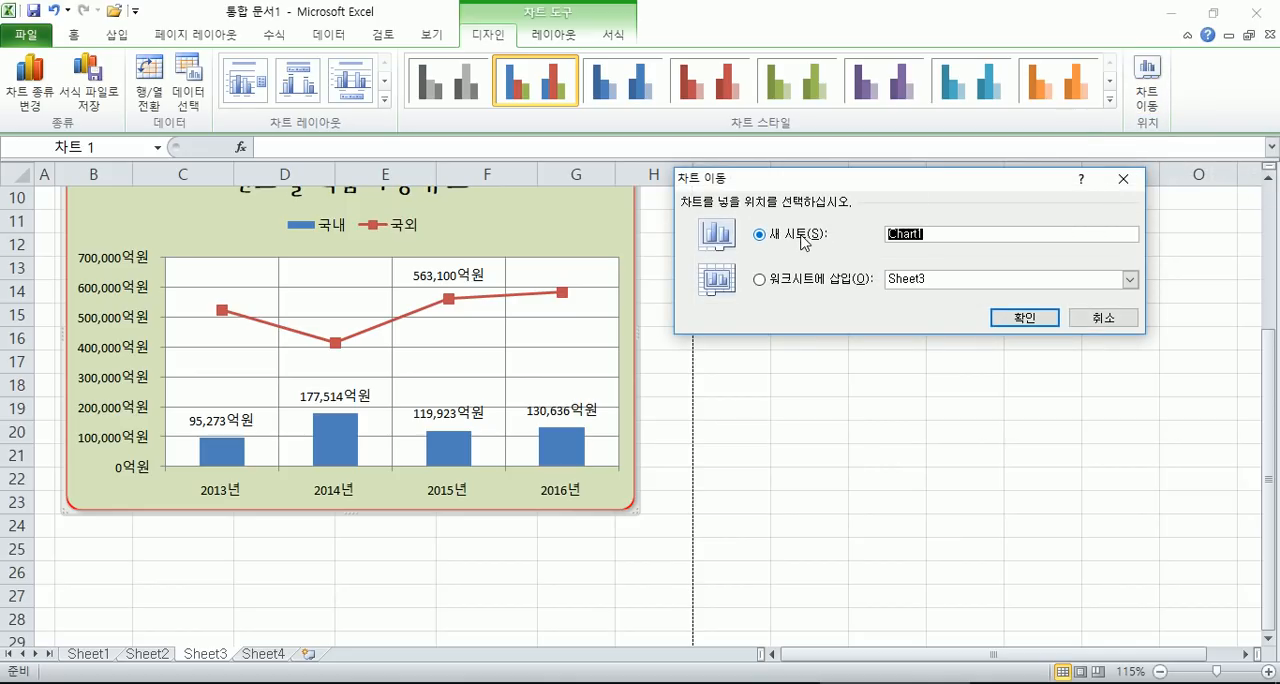
left_click(1020, 318)
scroll(1086, 434, "down", 1)
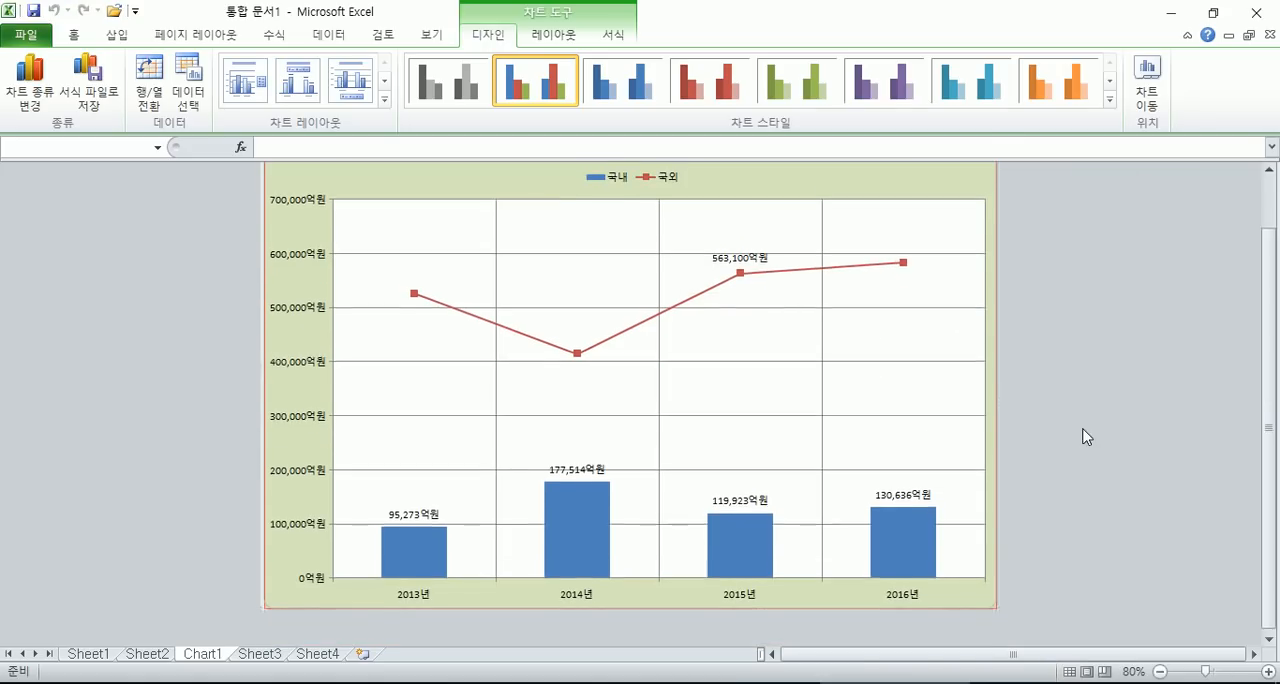
scroll(740, 406, "up", 2)
scroll(940, 395, "down", 1)
scroll(972, 400, "up", 1)
scroll(972, 400, "down", 1)
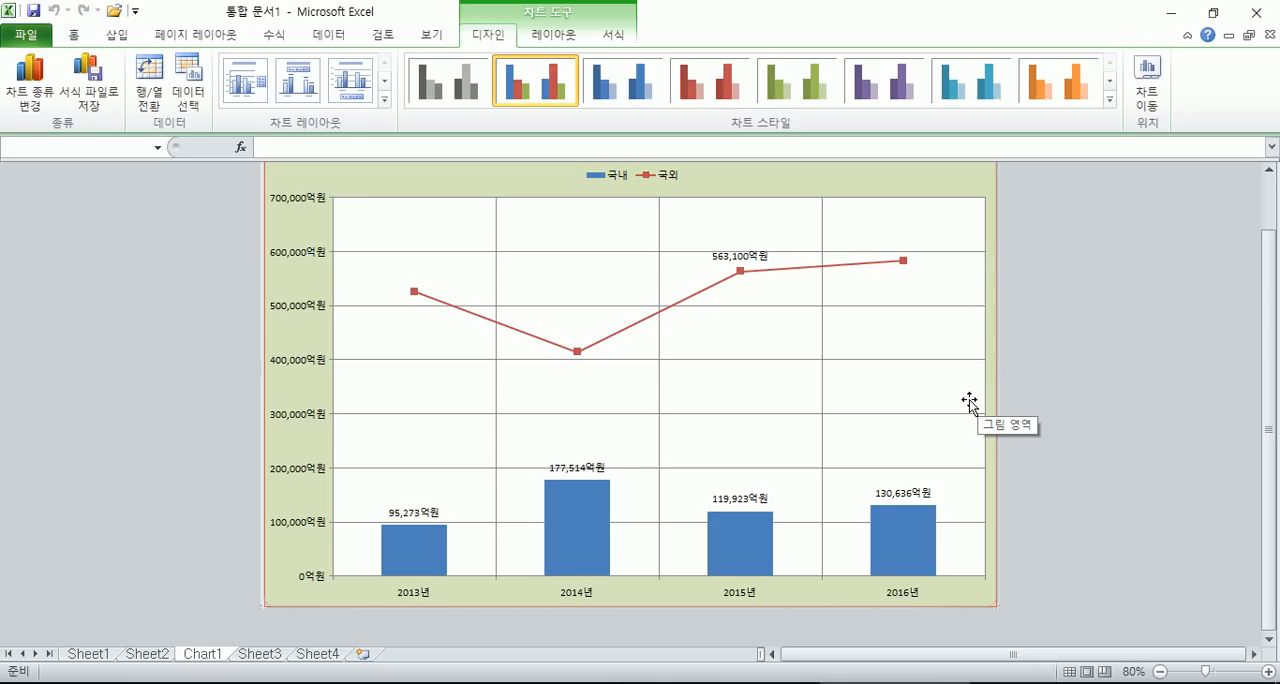
- Move the chart from its own chart sheet into worksheet Sheet1 as an embedded object
left_click(1148, 84)
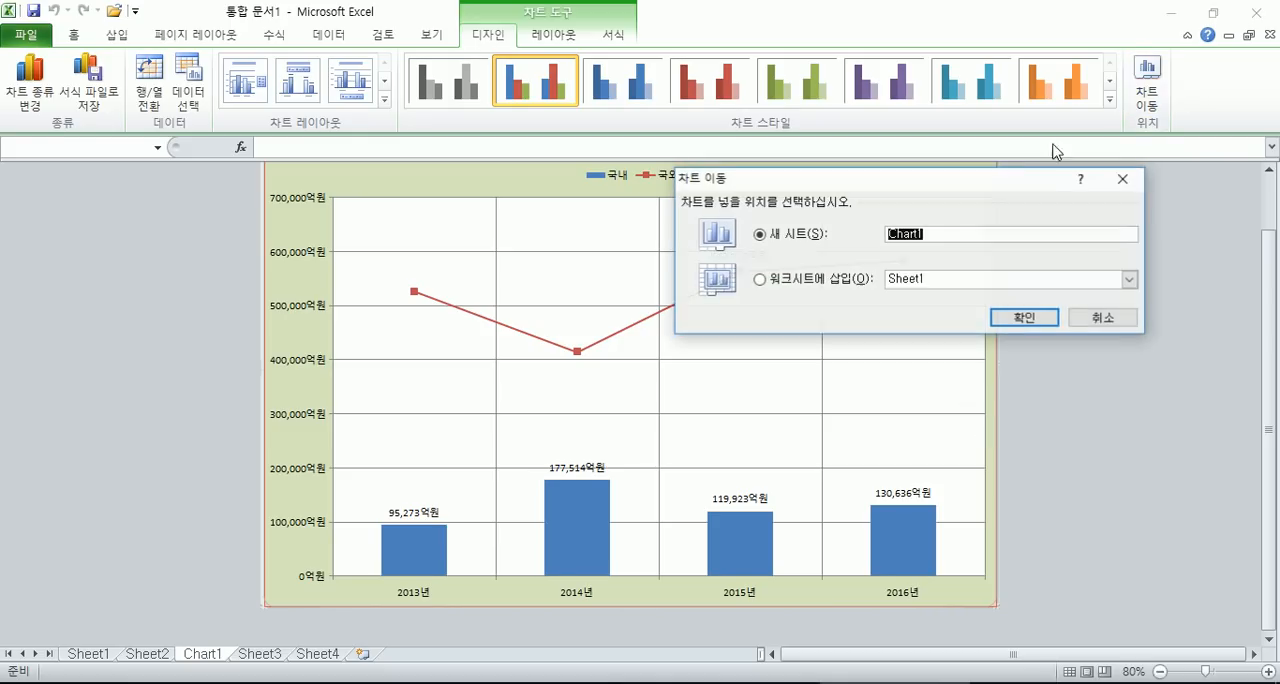
left_click(843, 280)
left_click(1024, 317)
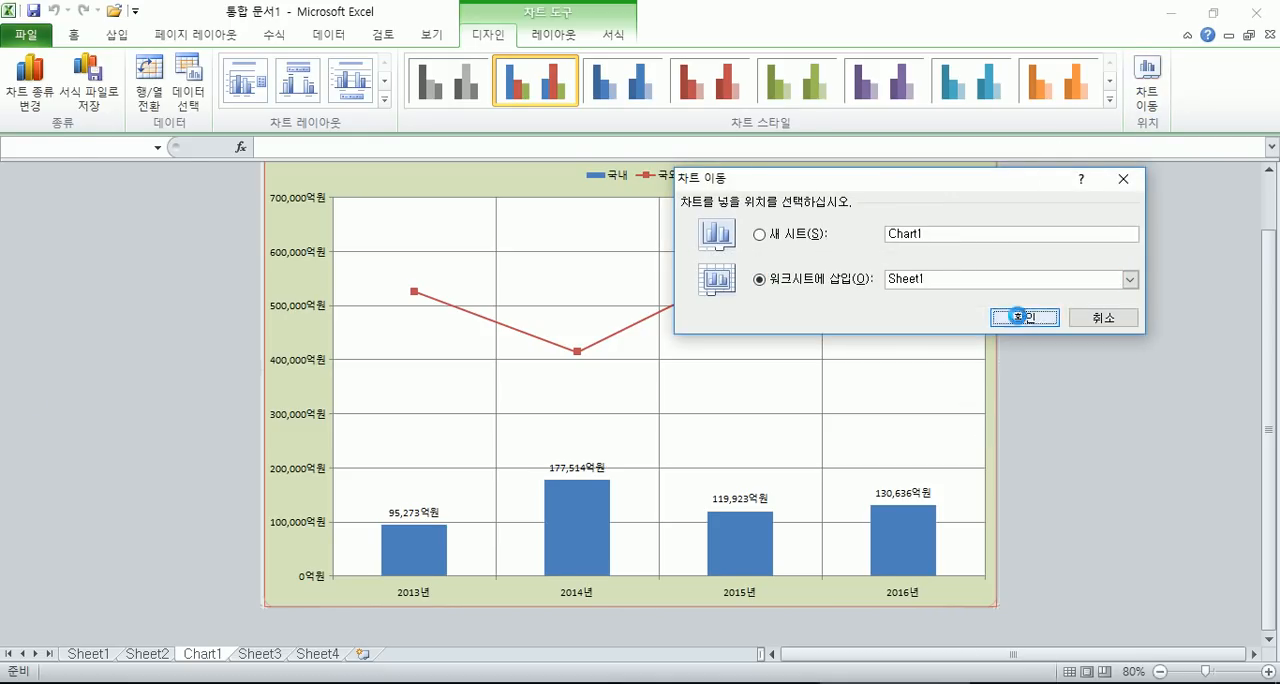
- Reposition the chart on Sheet1 in the empty area below the 신발나라 온라인 판매현황 table, at about rows 13 to 26
scroll(460, 288, "down", 2)
left_click_drag(978, 414, 713, 605)
left_click(810, 387)
scroll(810, 387, "down", 3)
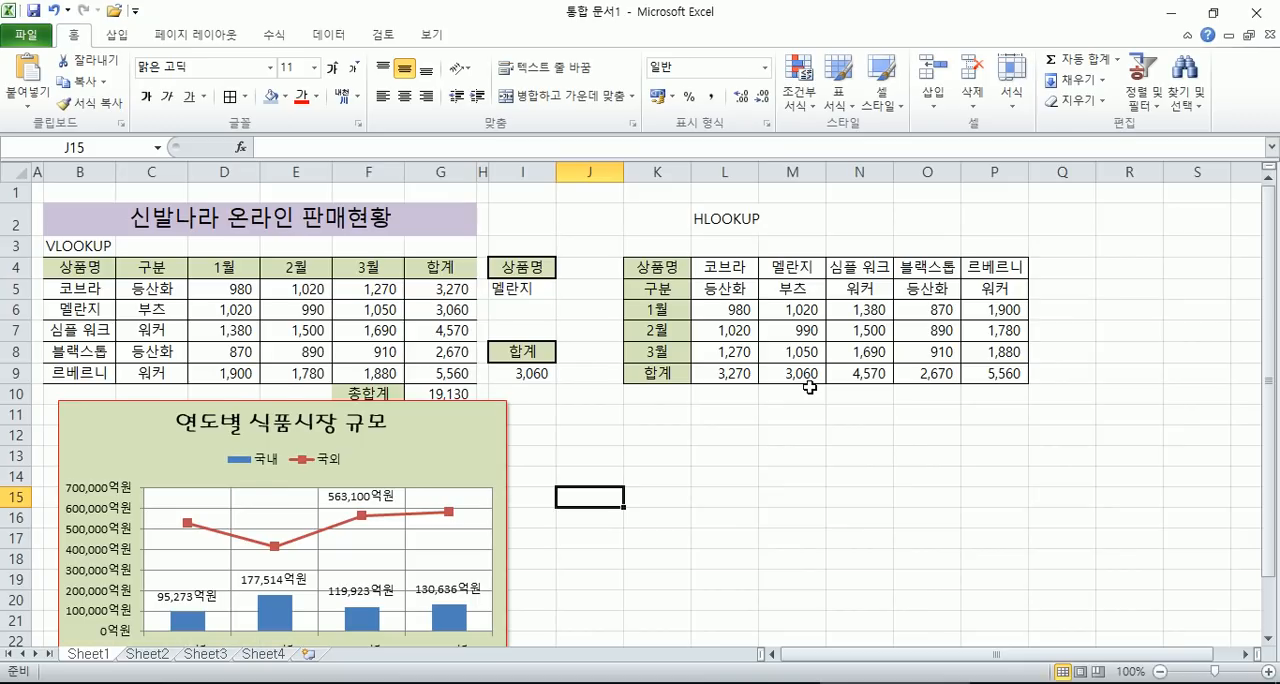
scroll(668, 388, "down", 2)
left_click_drag(470, 312, 560, 355)
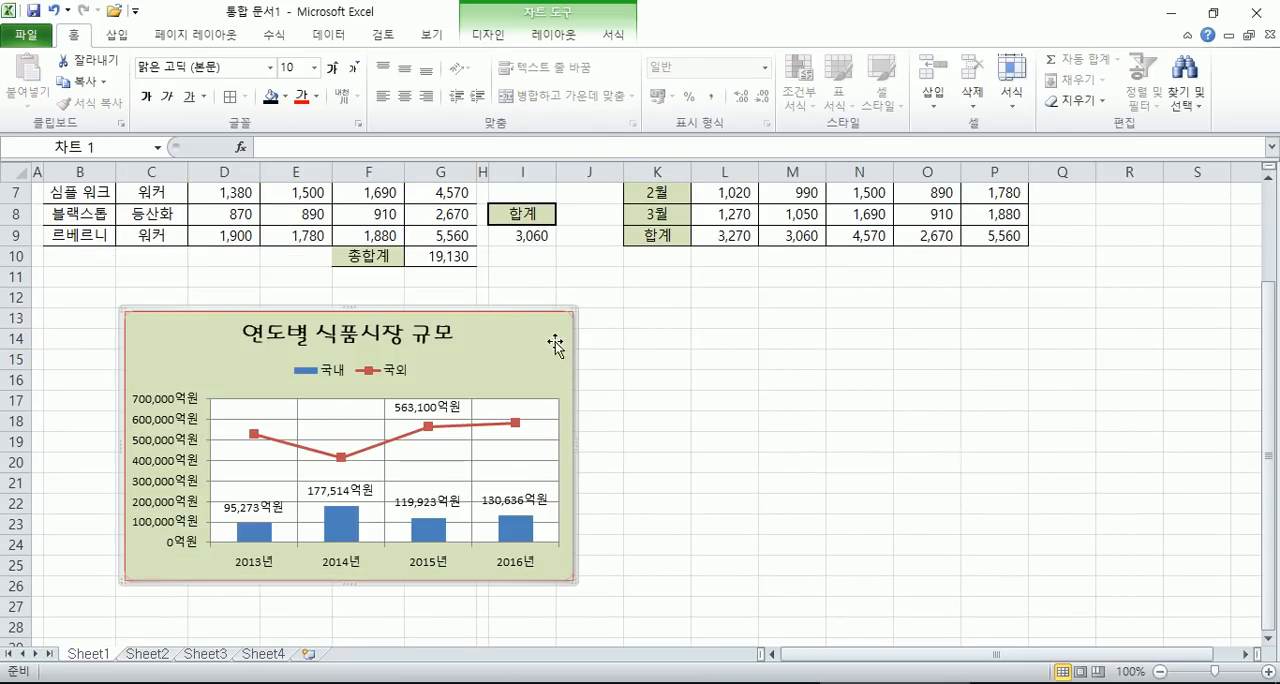
left_click(488, 34)
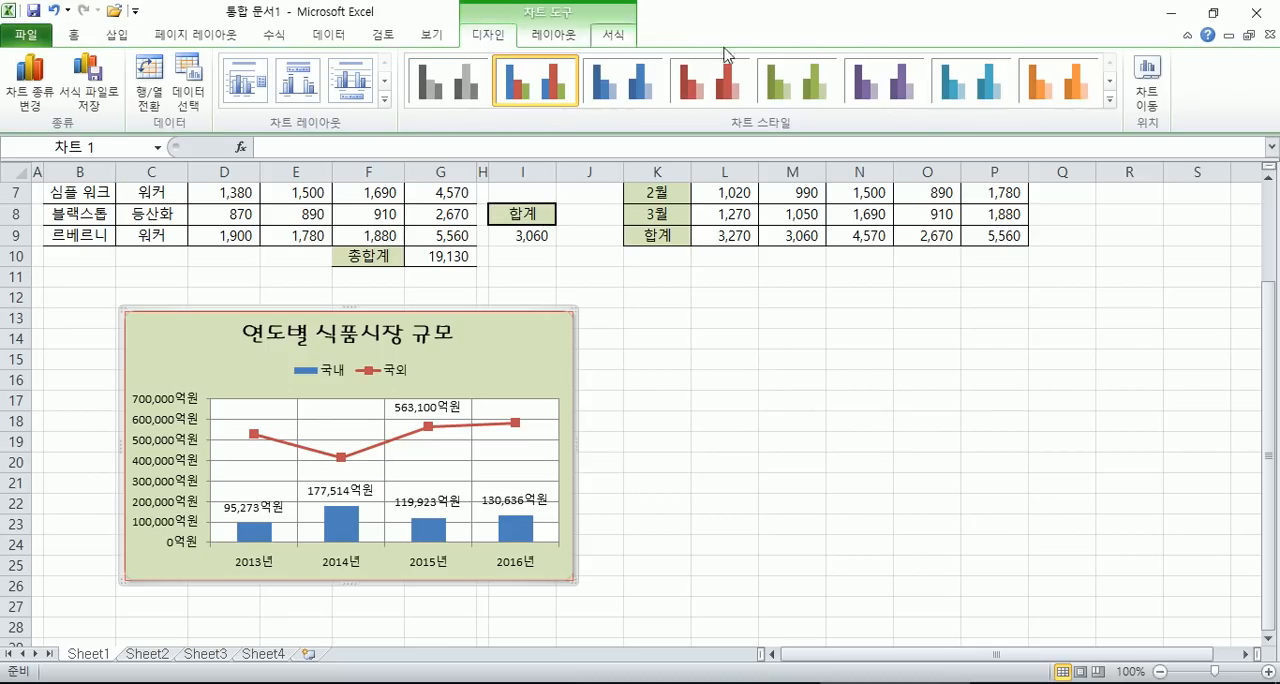
left_click(1148, 98)
left_click(805, 237)
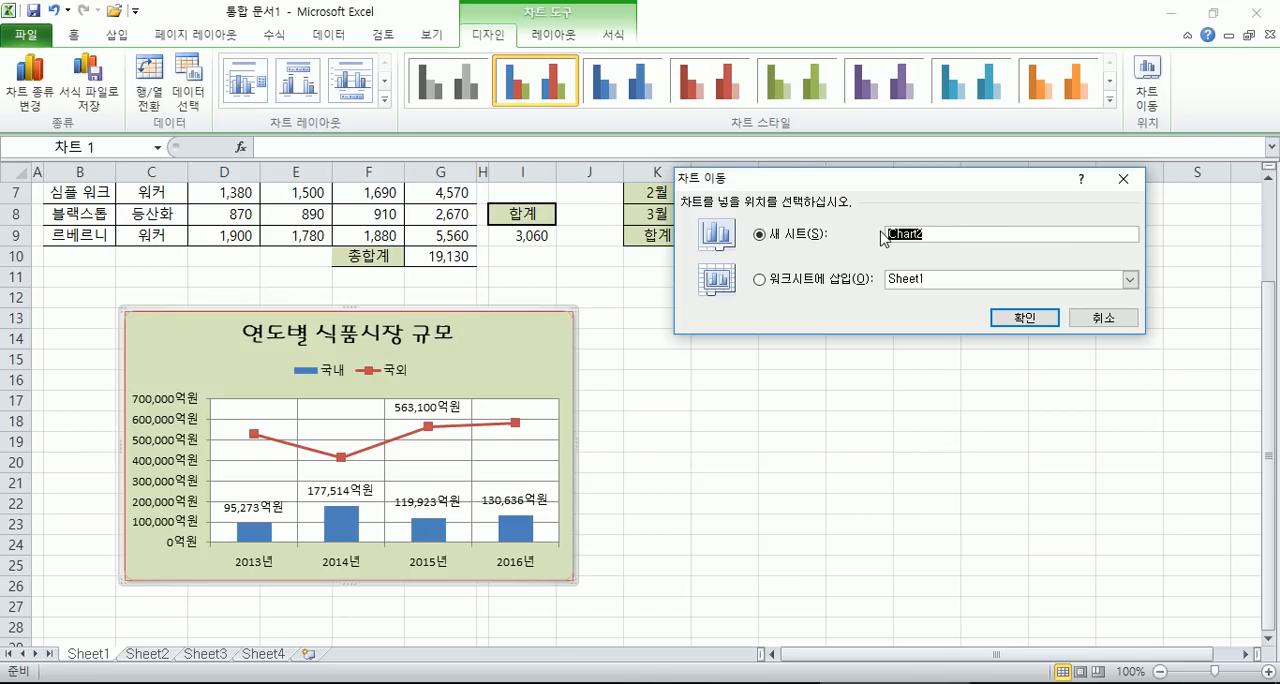
left_click(1103, 317)
left_click(850, 341)
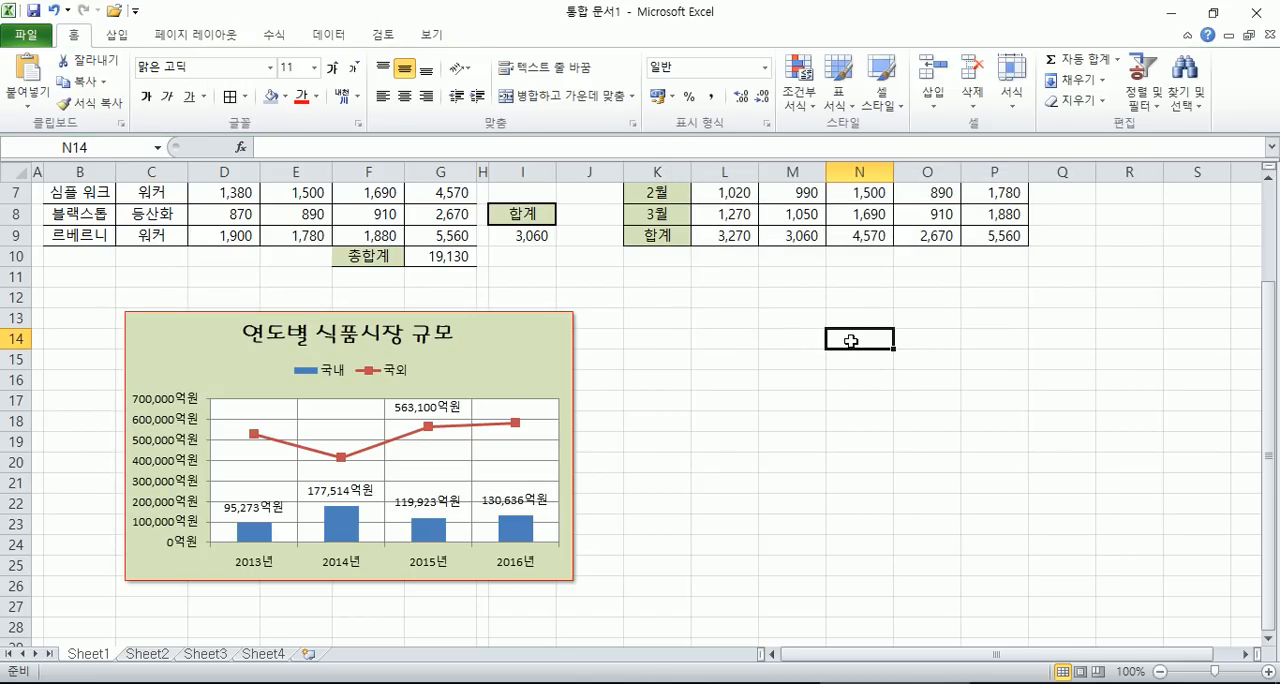